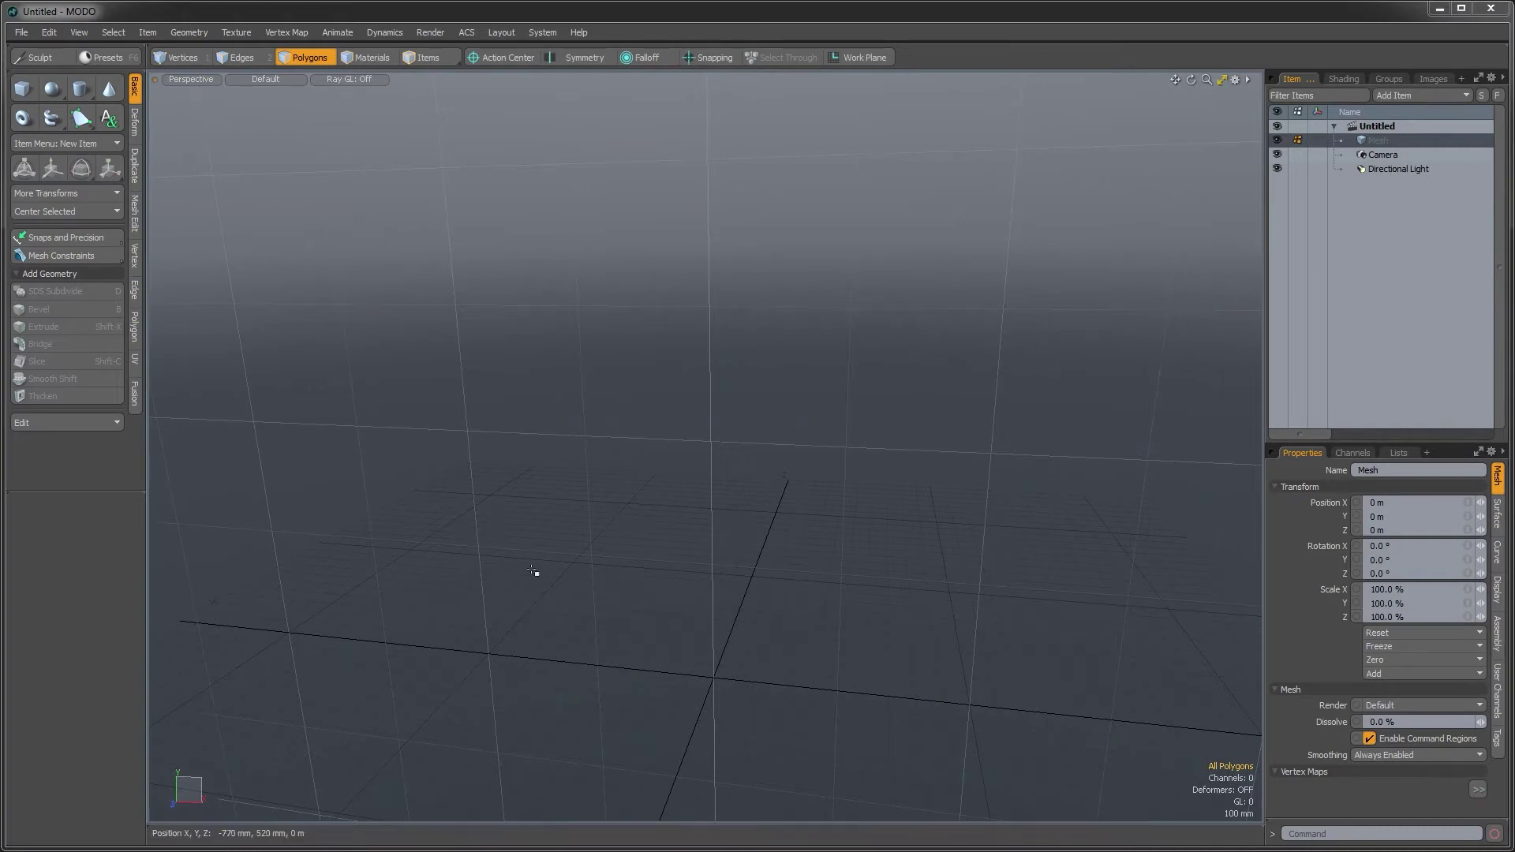
Open the scene PreppedAlienSource.lxo from the Video_02 folder
alt+drag(660, 727, 663, 484)
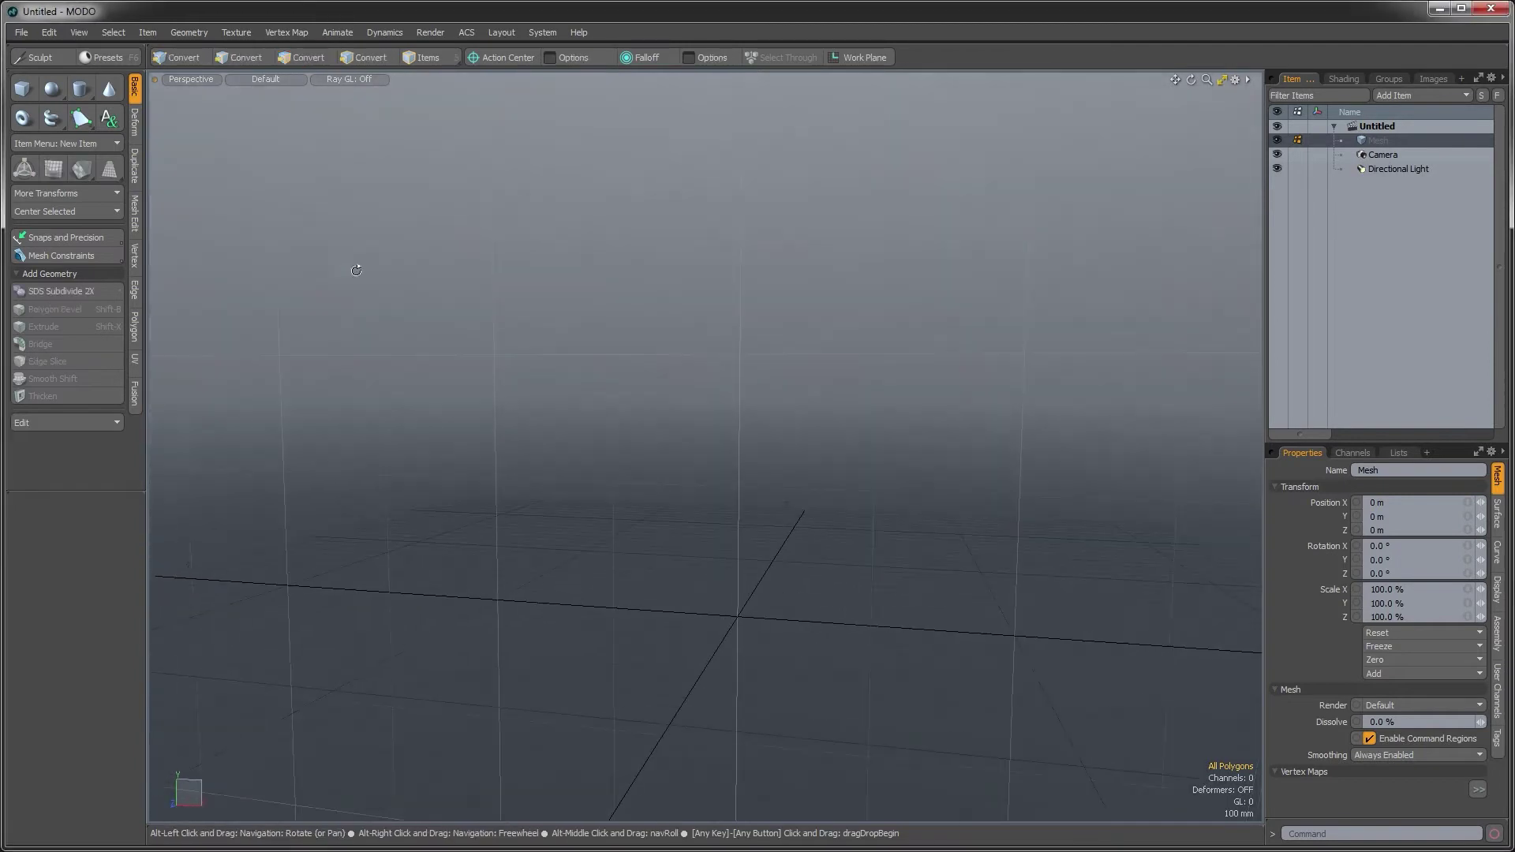
click(23, 34)
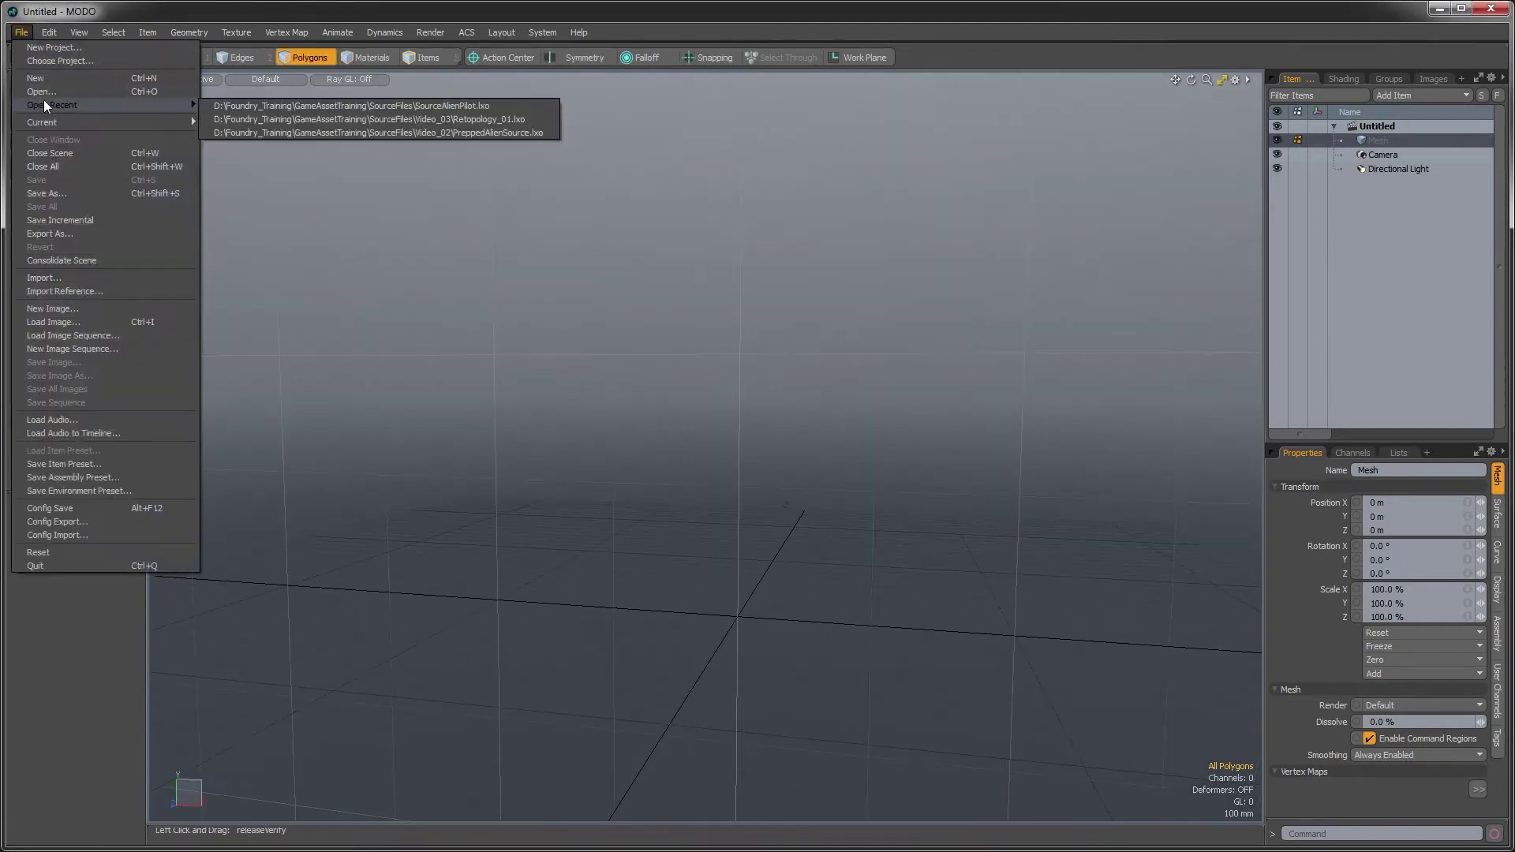
click(43, 91)
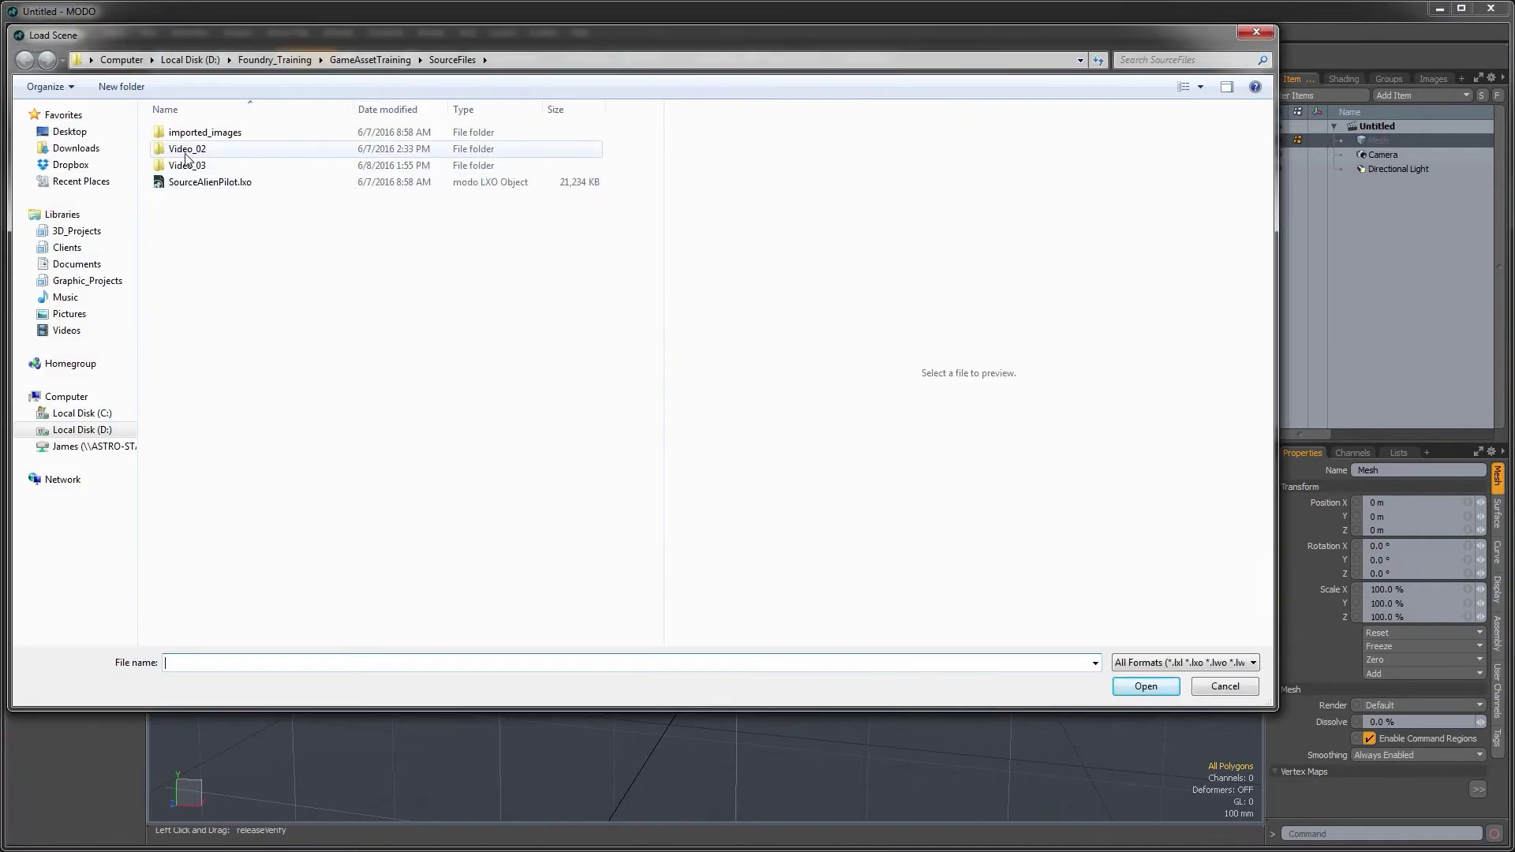
double_click(197, 153)
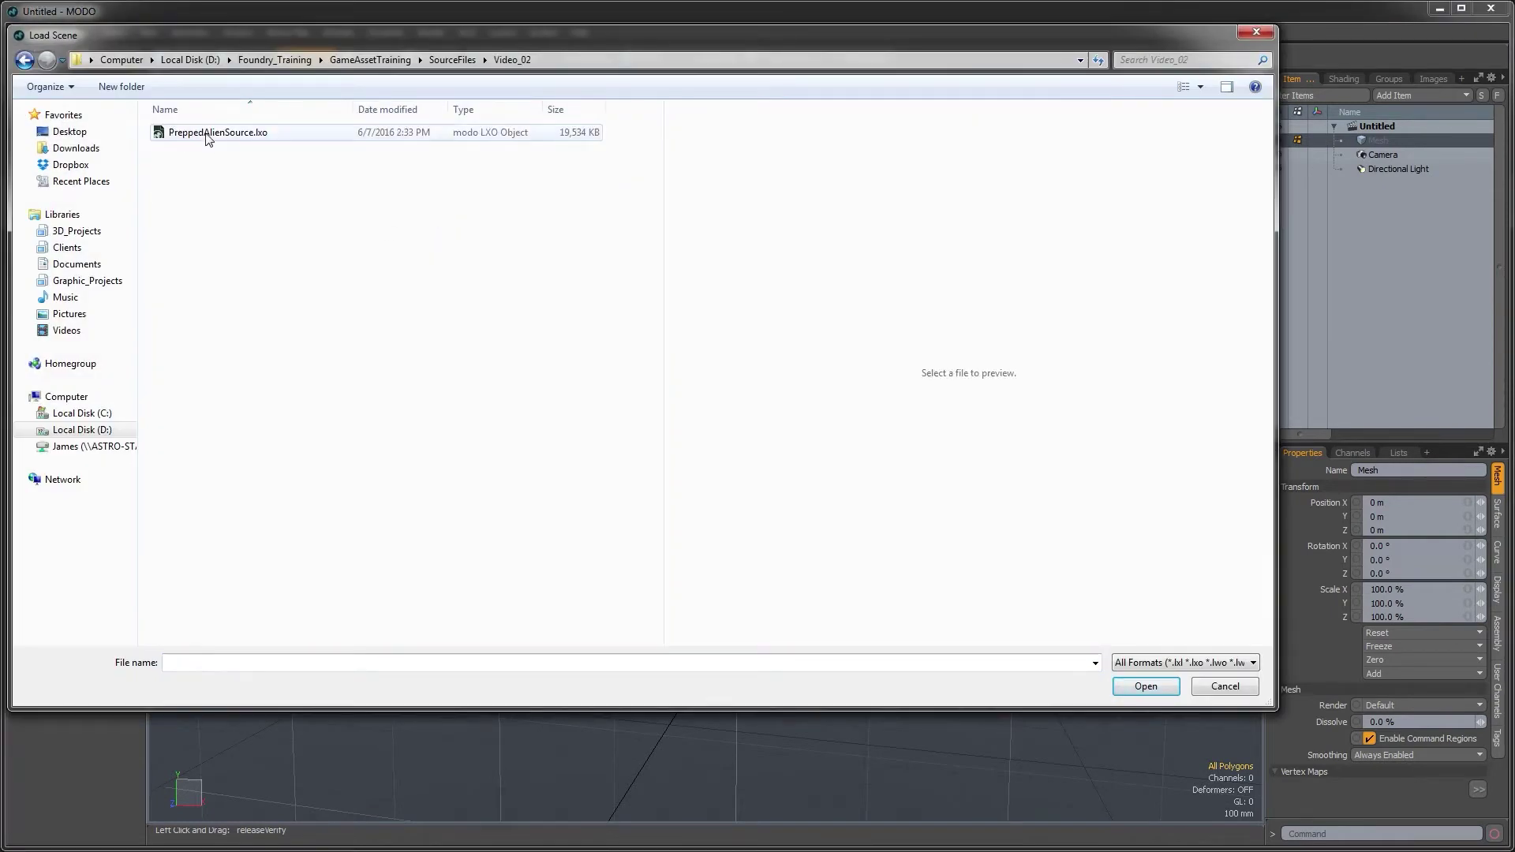
click(207, 134)
click(1144, 687)
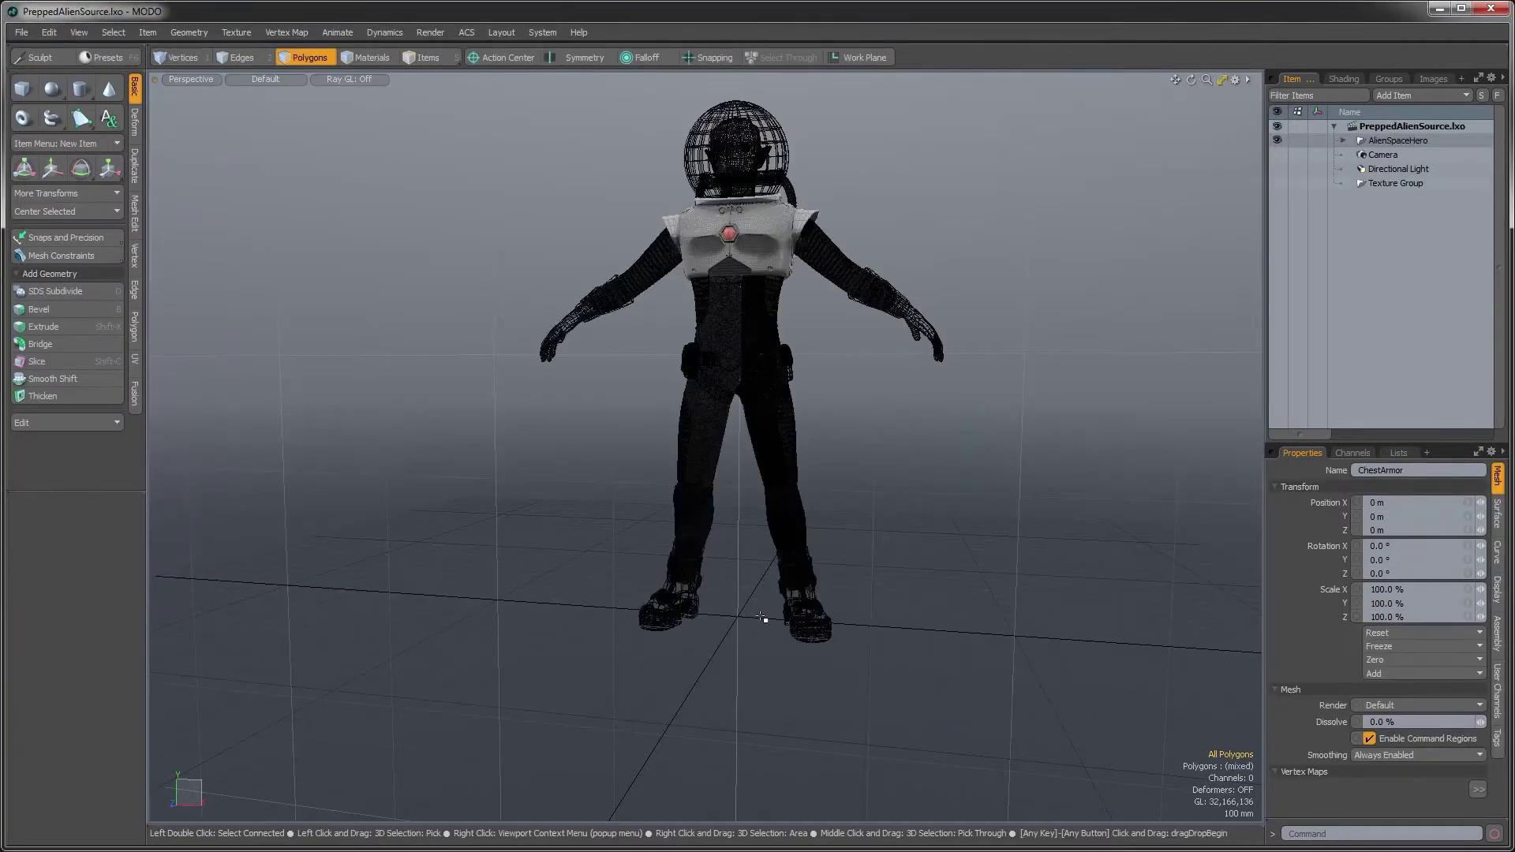
Save the scene as Retopology_01.lxo in the Video_03 folder, replacing the existing file
alt+drag(789, 427, 876, 419)
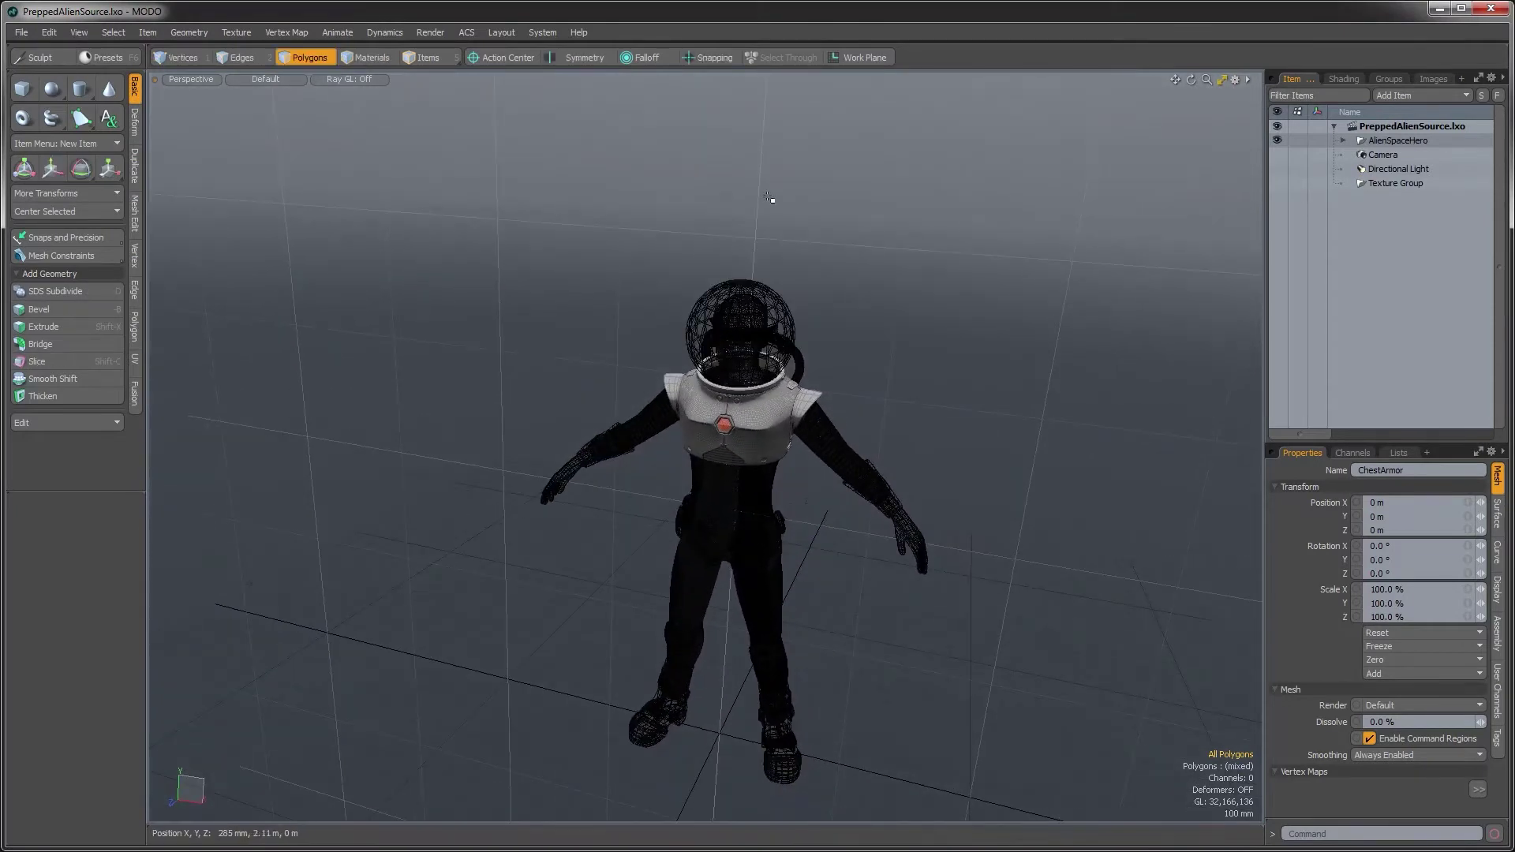
click(22, 33)
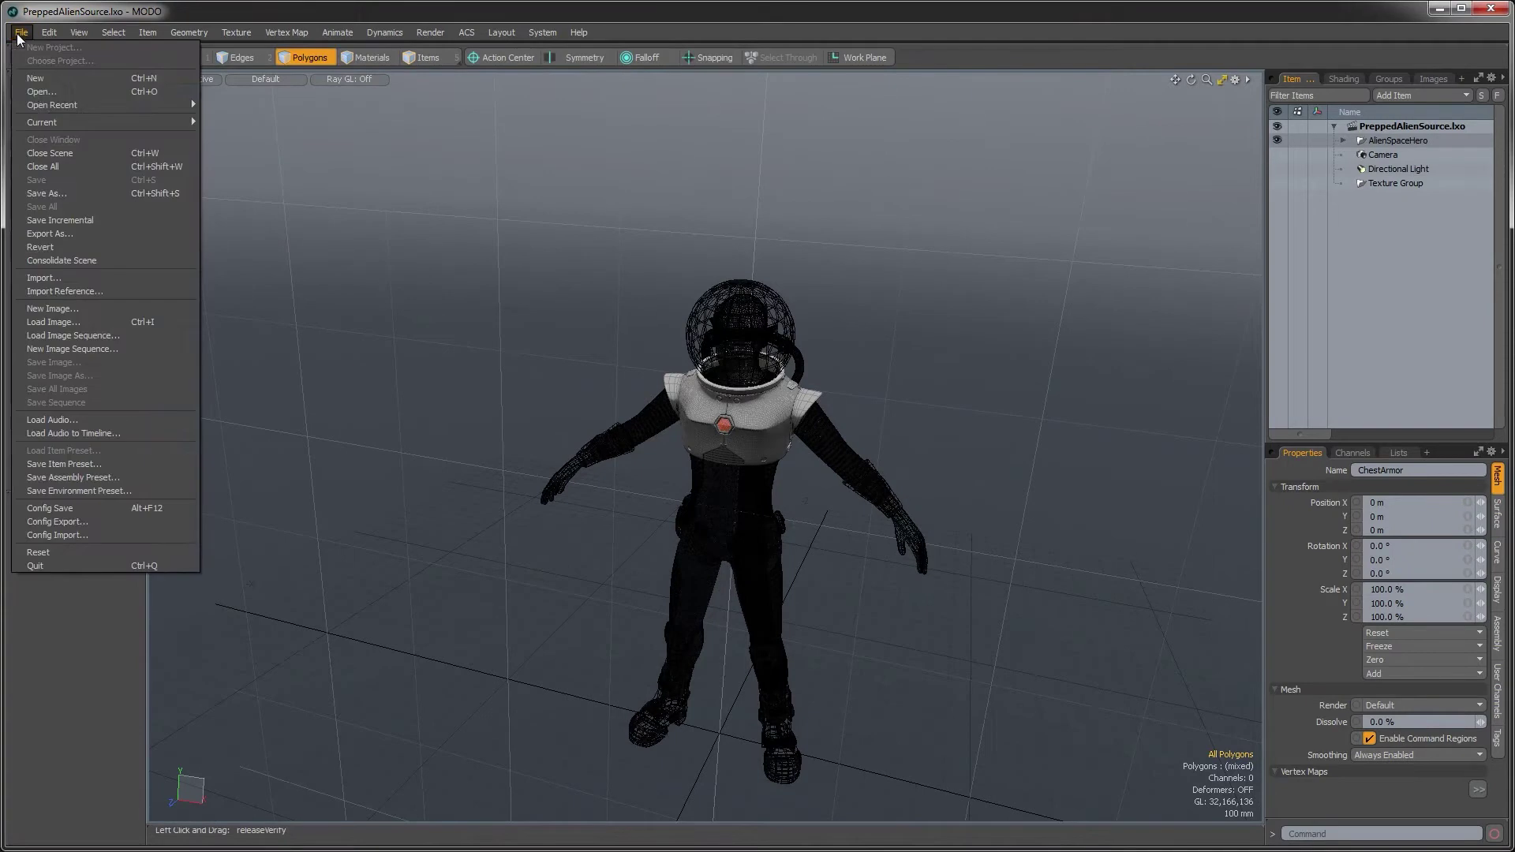
click(54, 193)
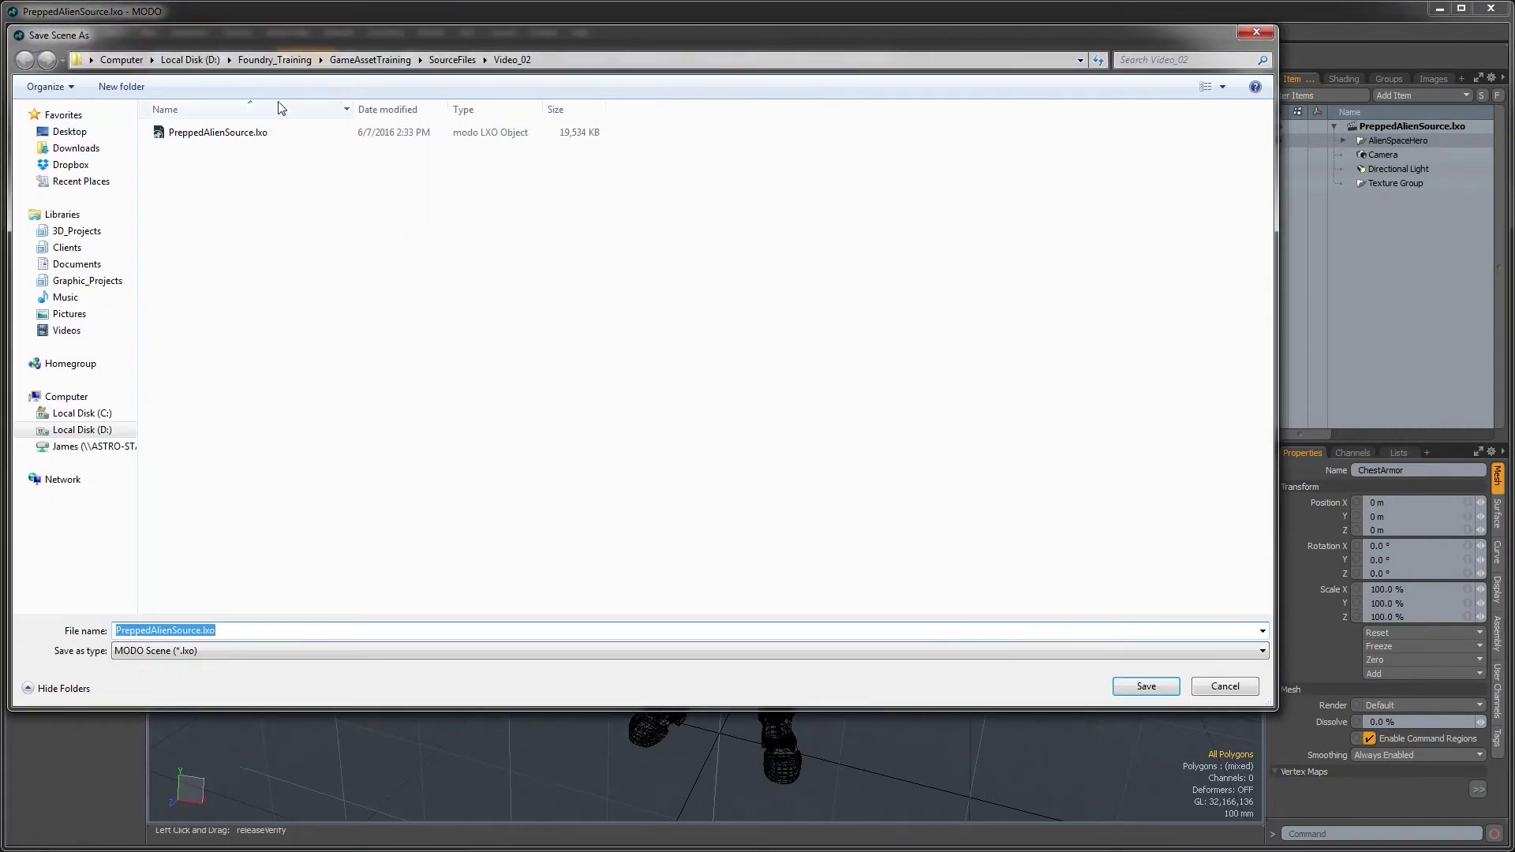
click(485, 60)
click(513, 112)
click(237, 135)
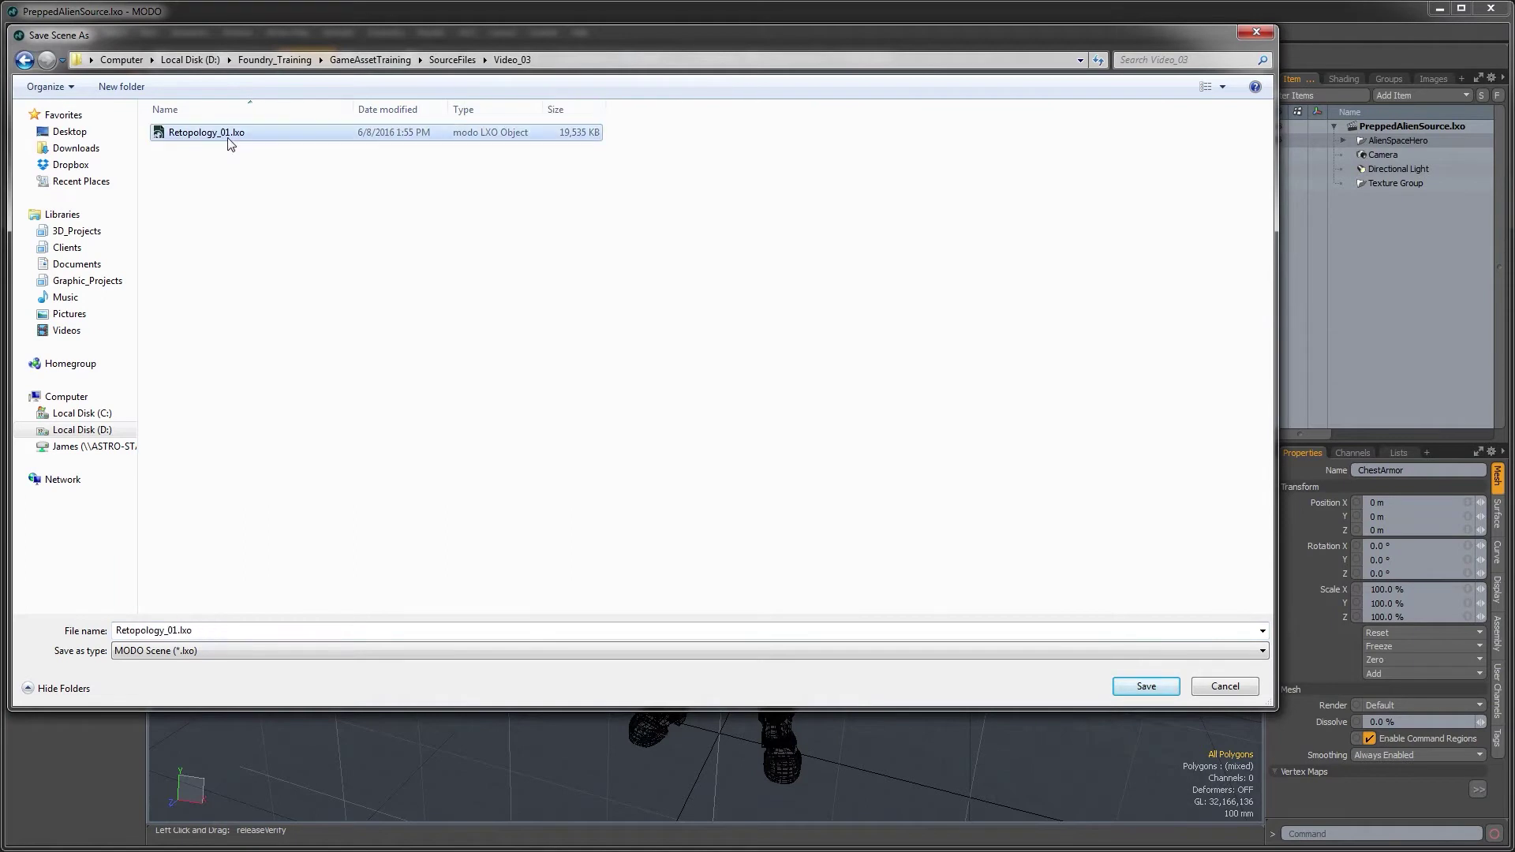
click(1144, 686)
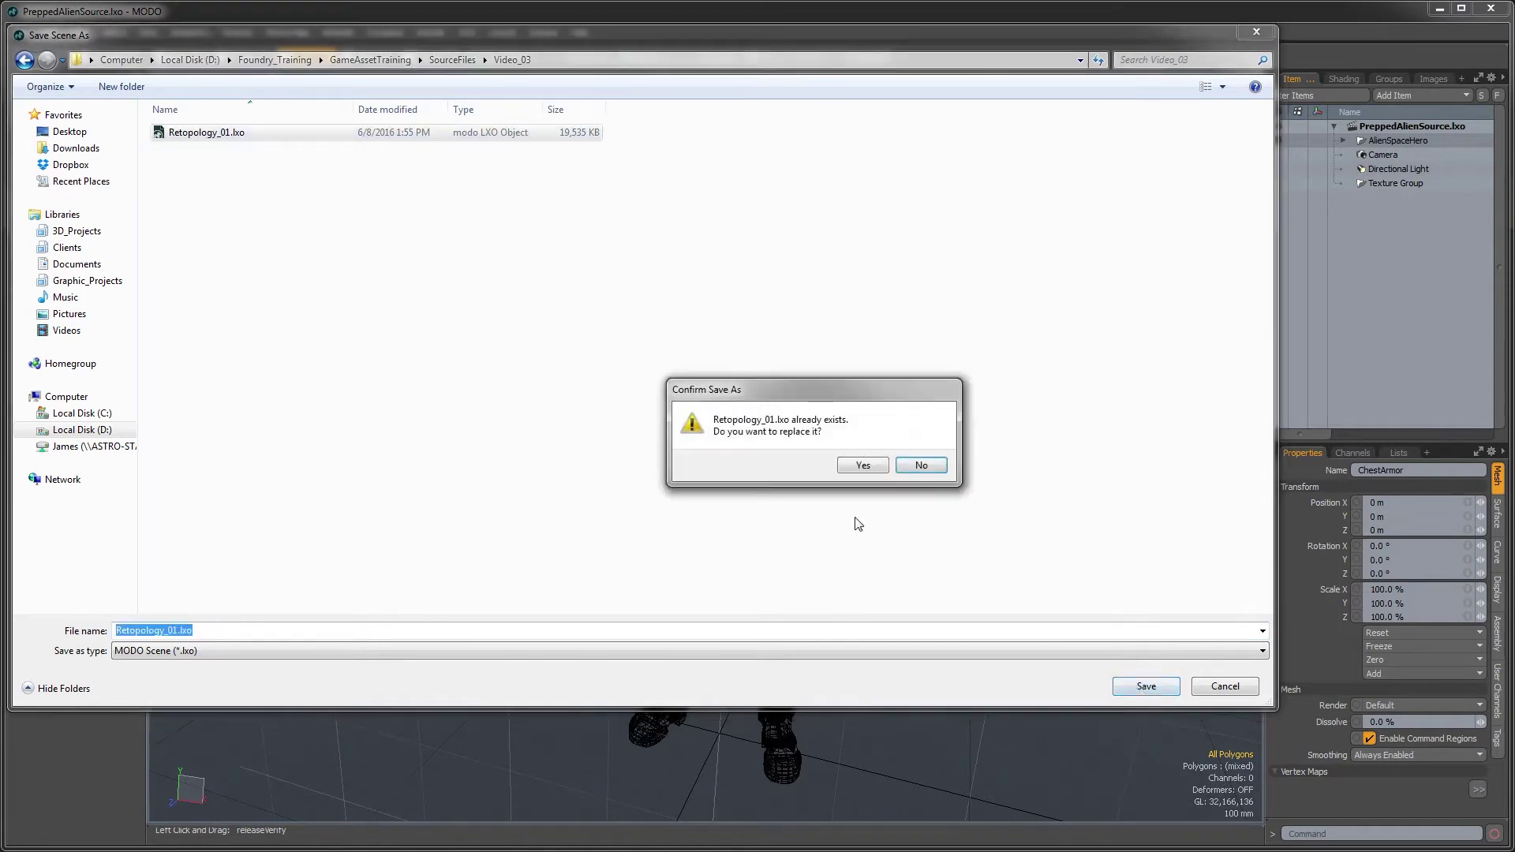
click(863, 466)
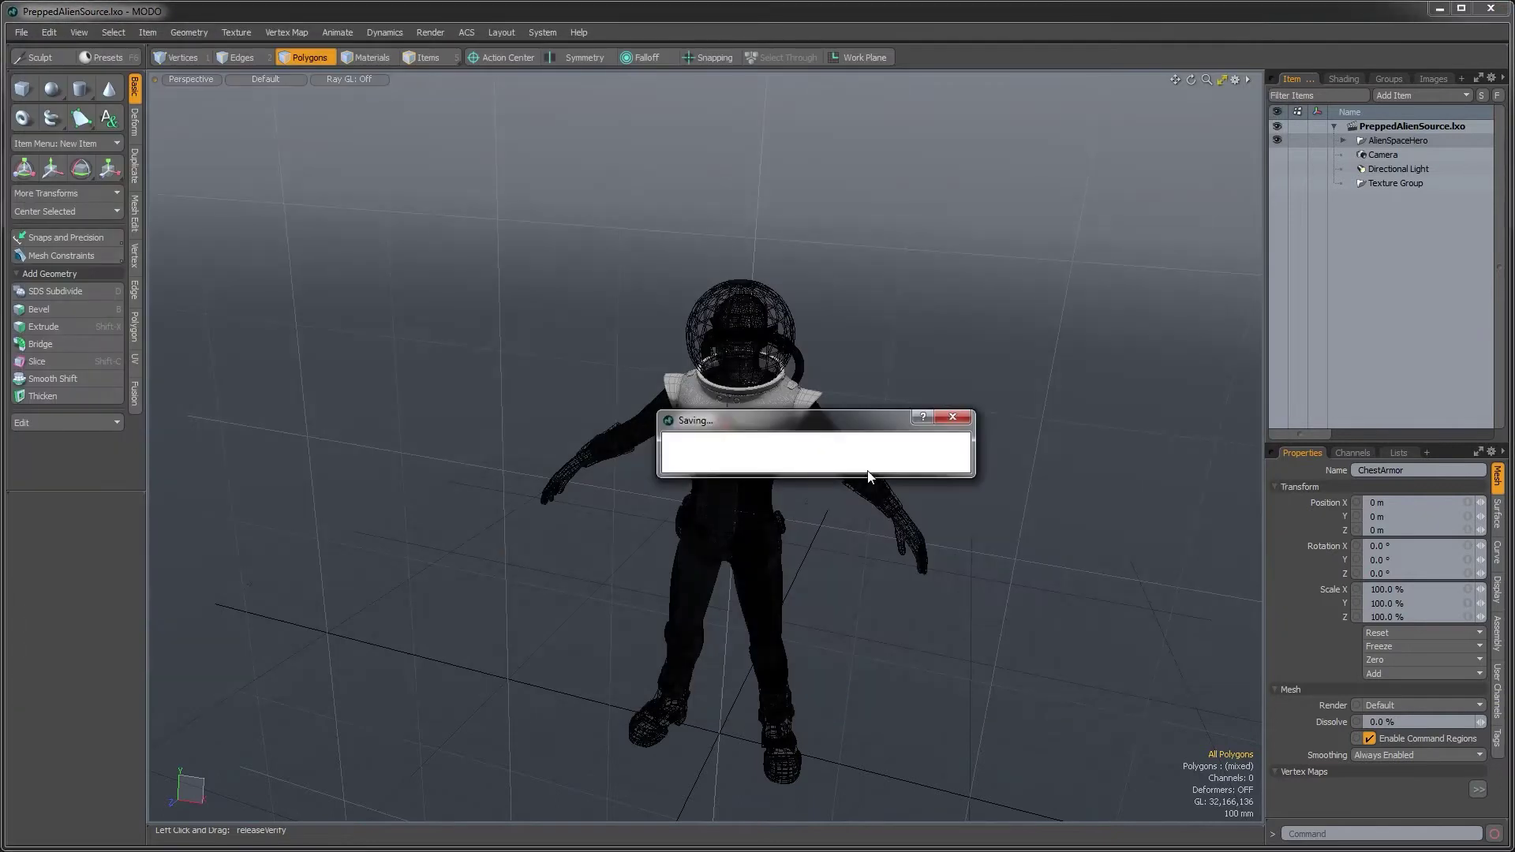
Expand the AlienSpaceHero group and hide all of its meshes except ChestArmor
alt+drag(769, 445, 931, 389)
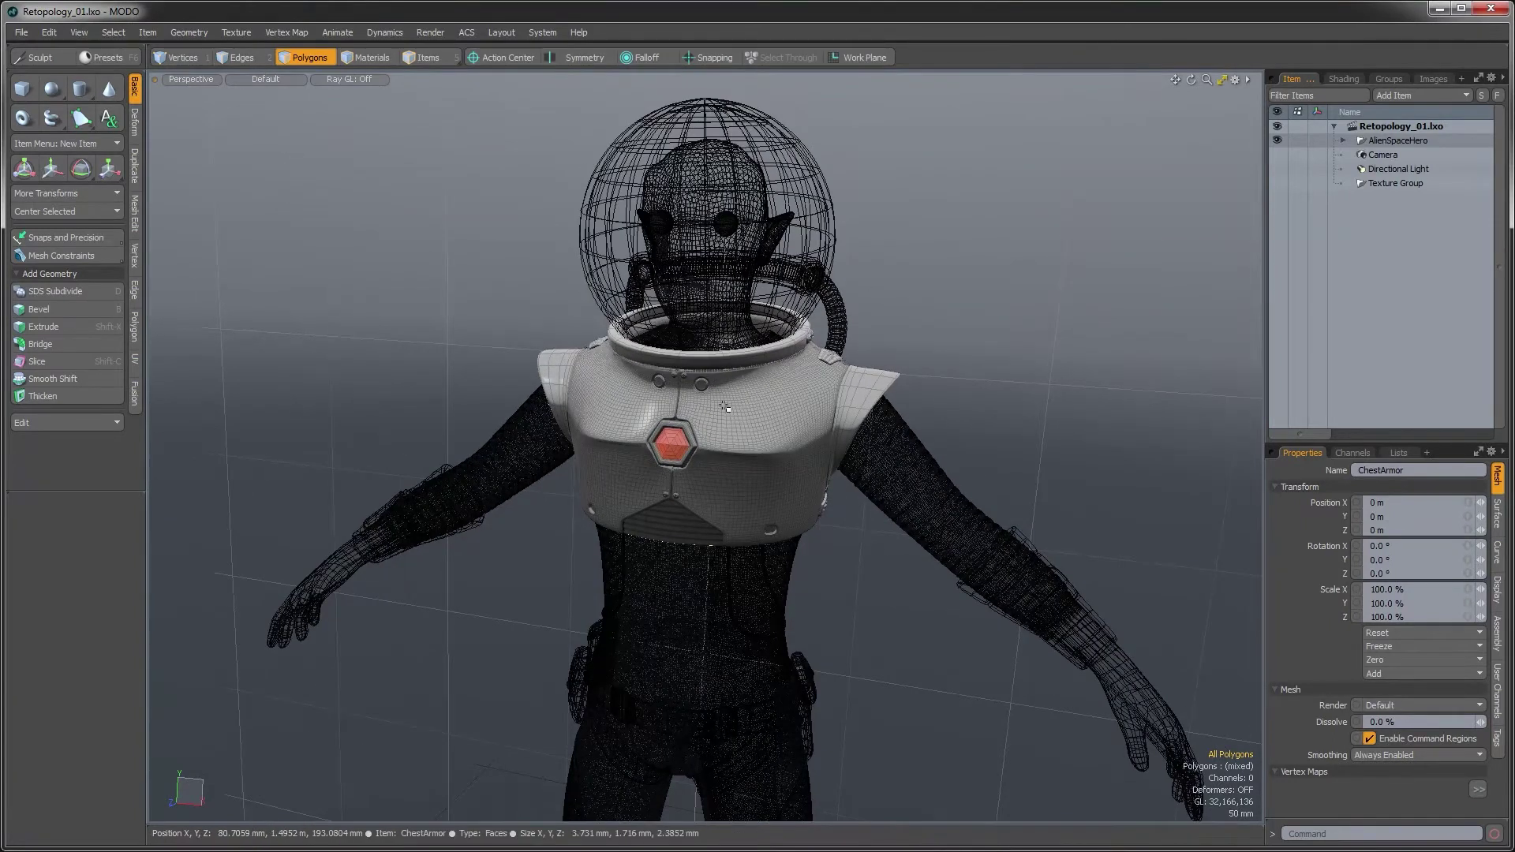
alt+drag(648, 432, 720, 473)
alt+drag(1105, 413, 803, 422)
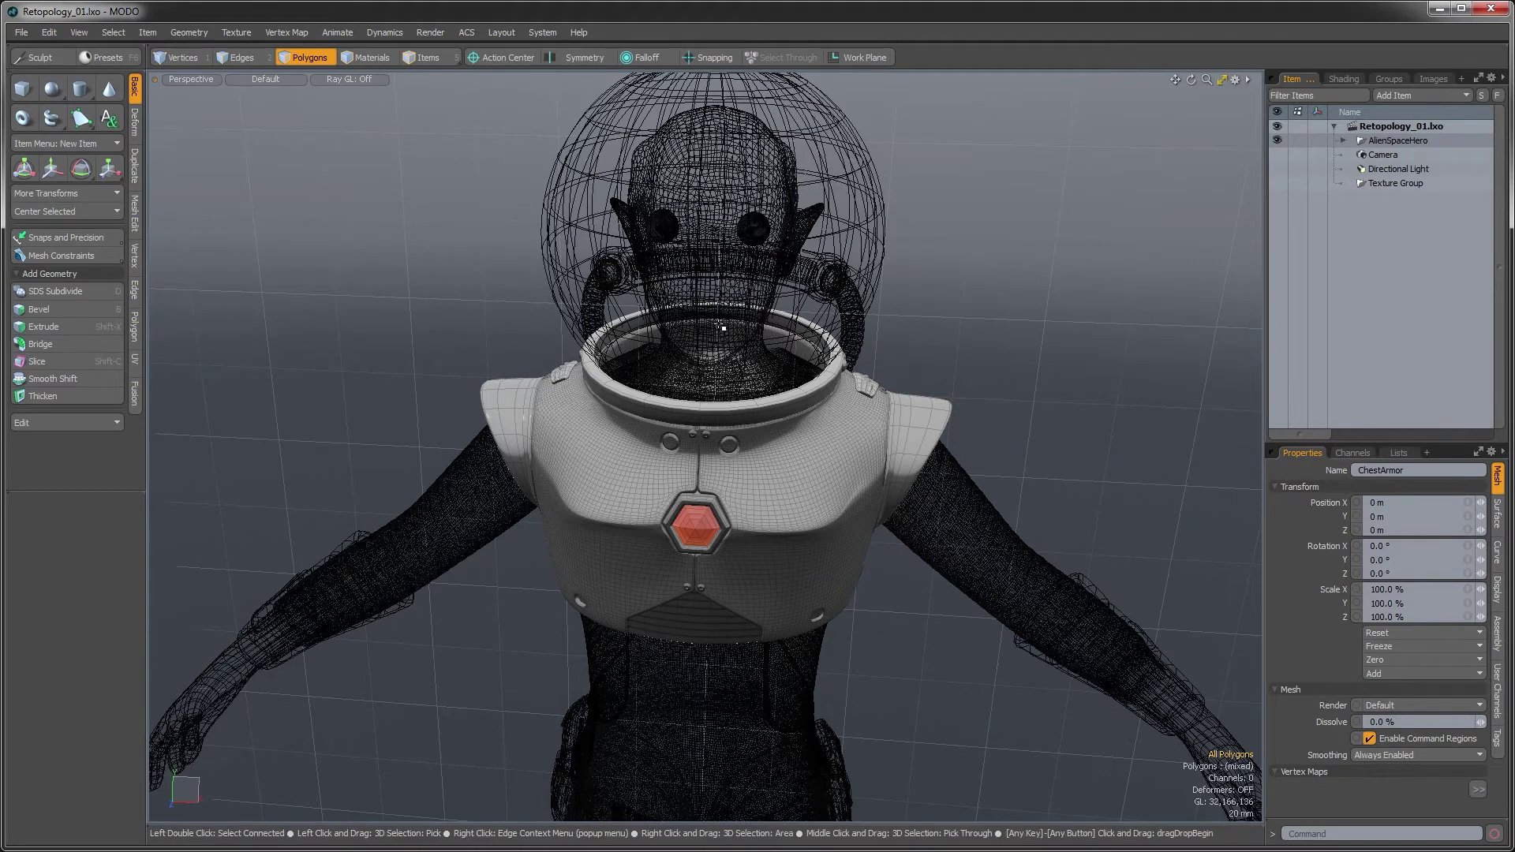
alt+drag(723, 327, 783, 513)
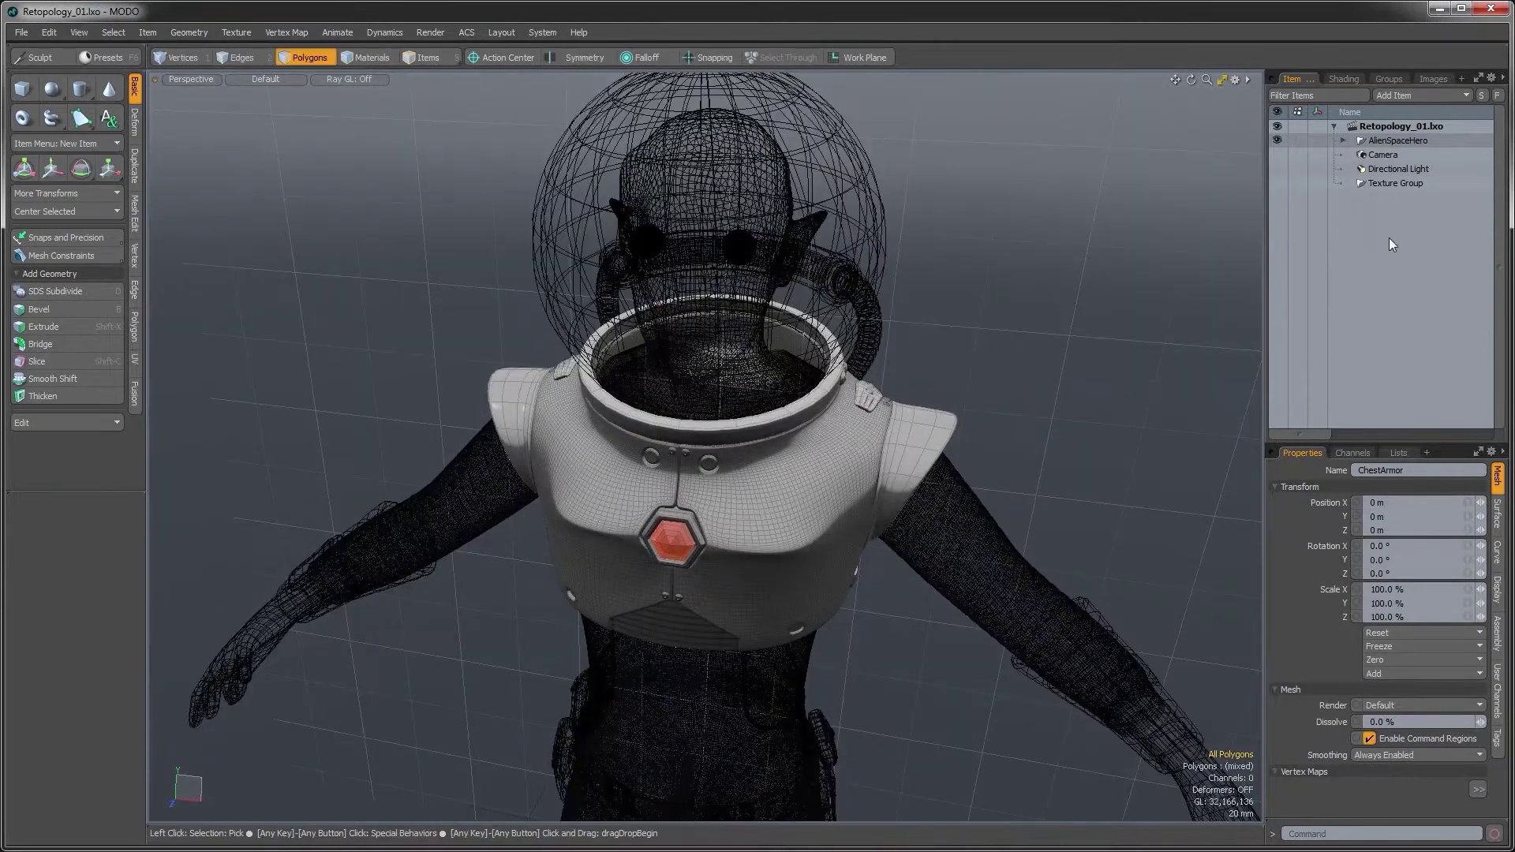
click(1343, 140)
drag(1276, 269, 1272, 150)
Align the work plane to four polygons selected on opposite sides of the collar ring's top face, and clear the selection
alt+drag(750, 339, 846, 192)
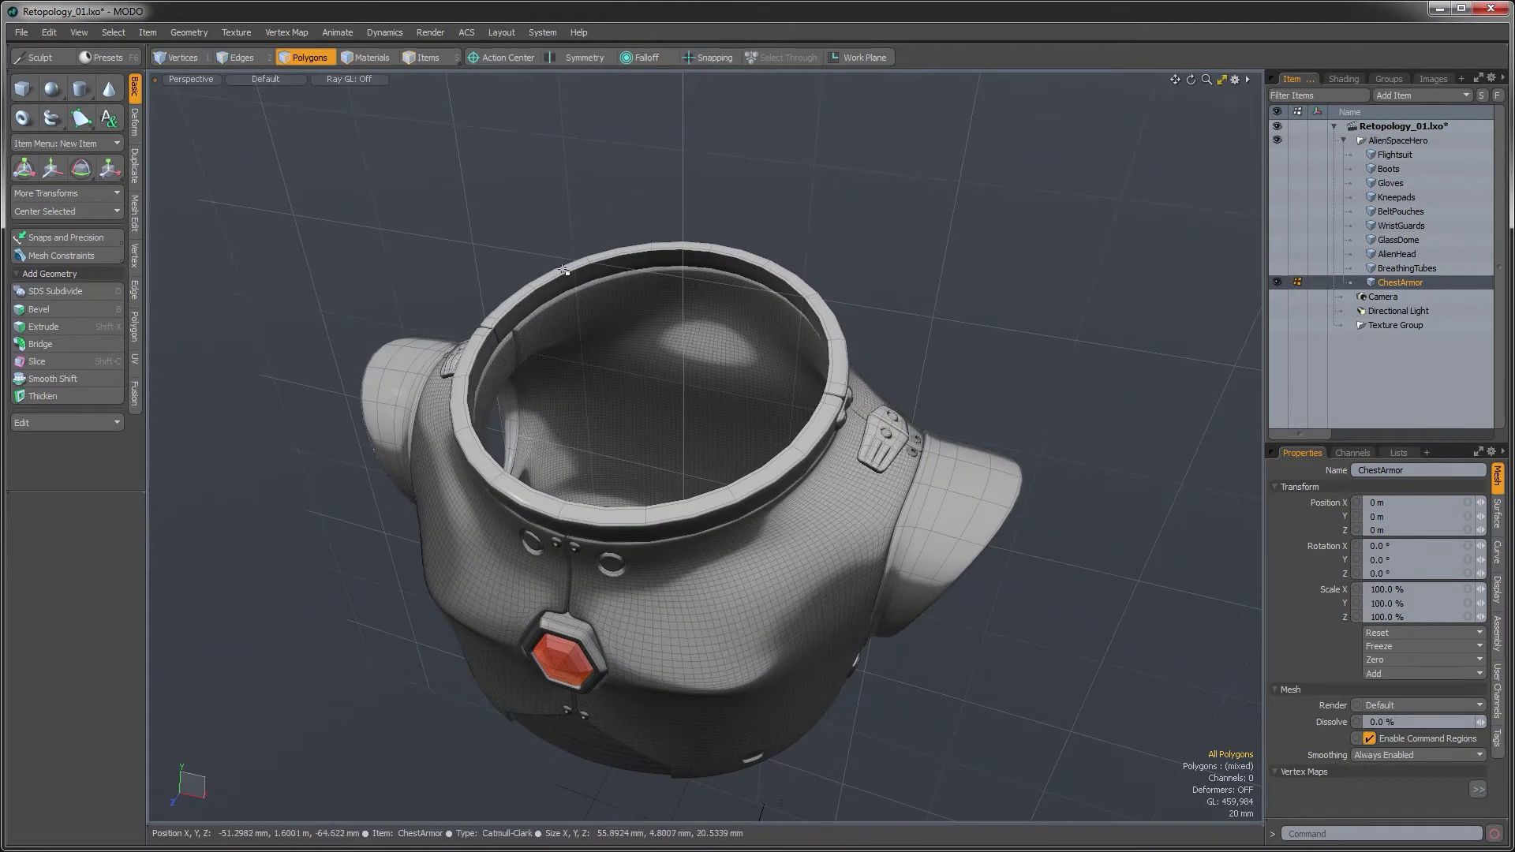
alt+drag(852, 386, 870, 356)
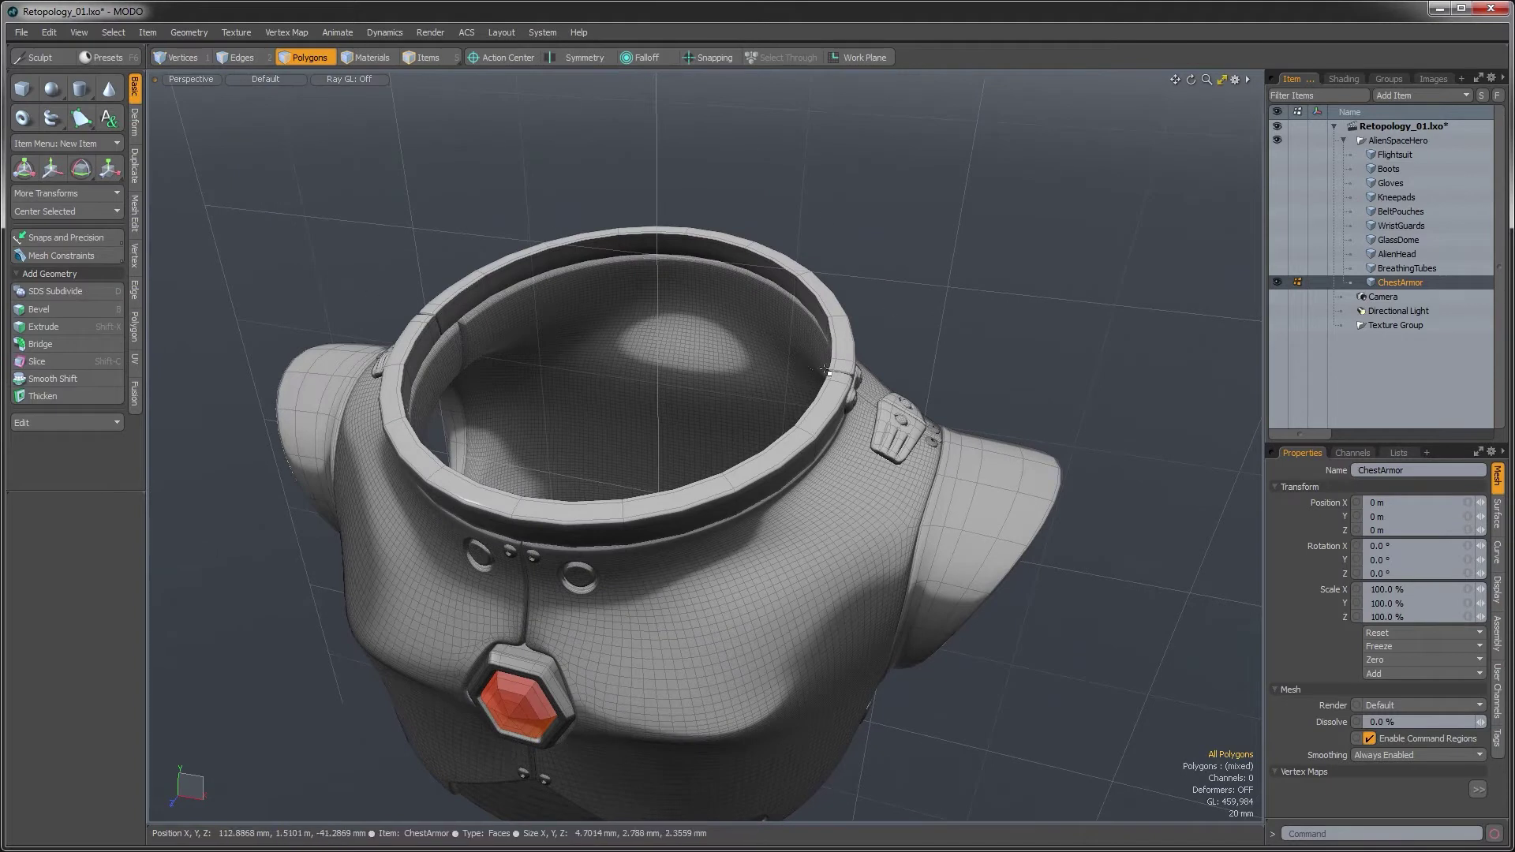
mouse_move(850, 335)
alt+mouse_down()
mouse_move(829, 399)
mouse_move(865, 309)
alt+mouse_up()
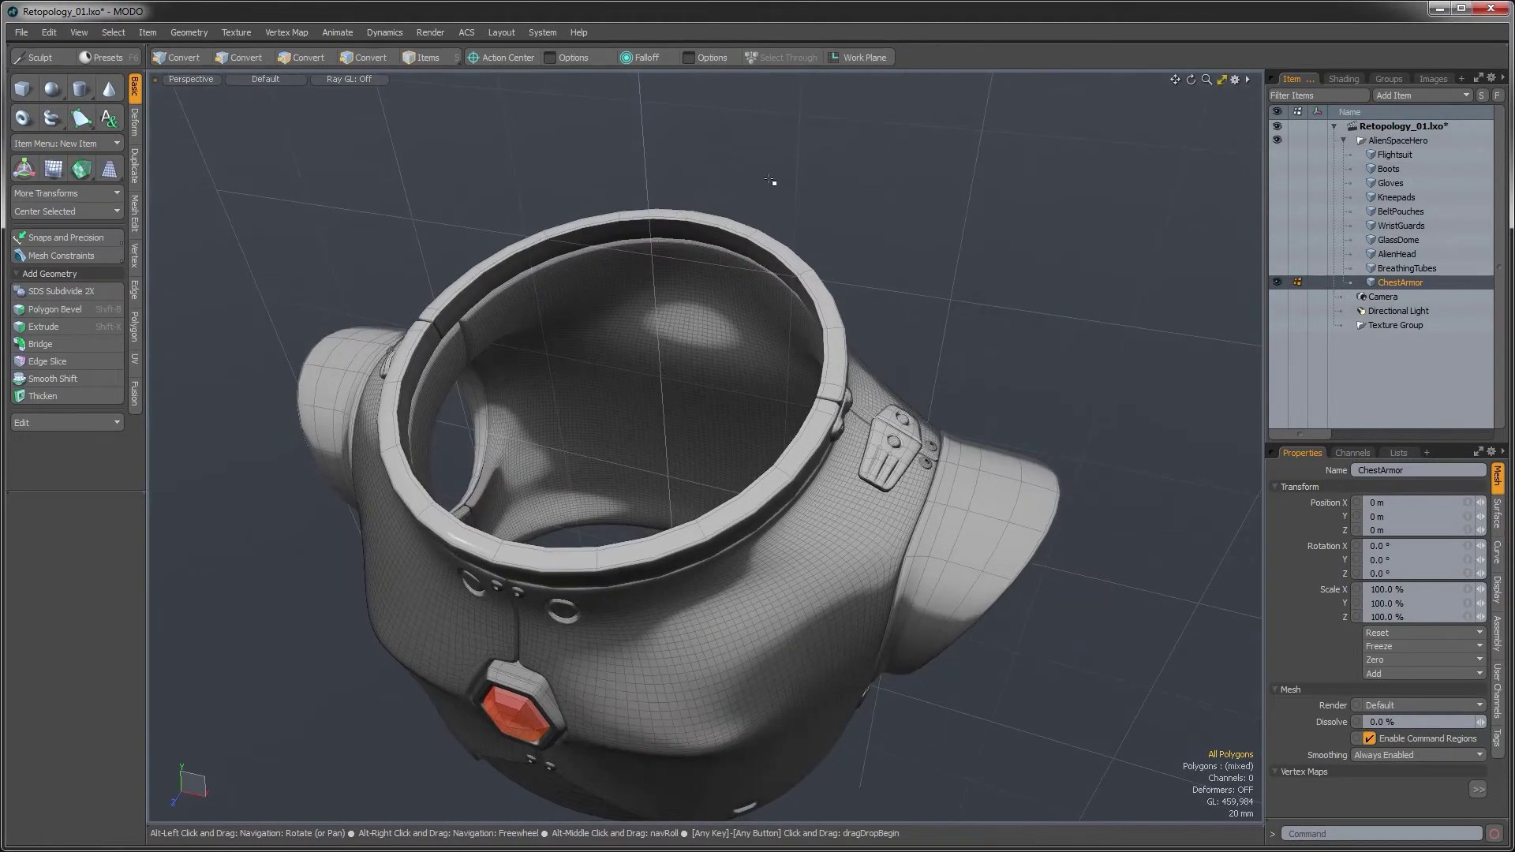
drag(826, 407, 830, 393)
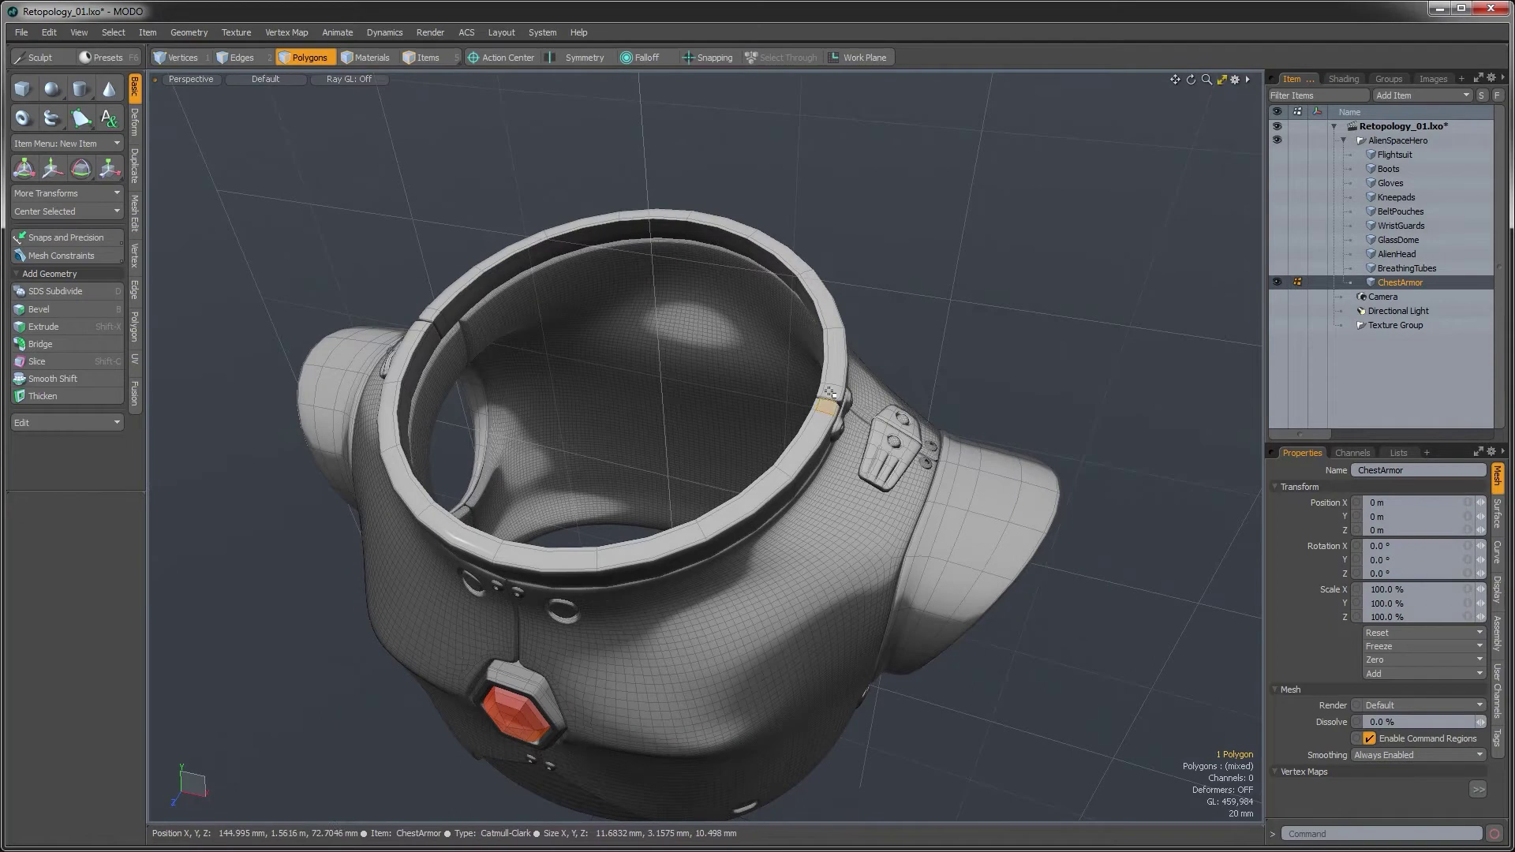
shift+click(423, 323)
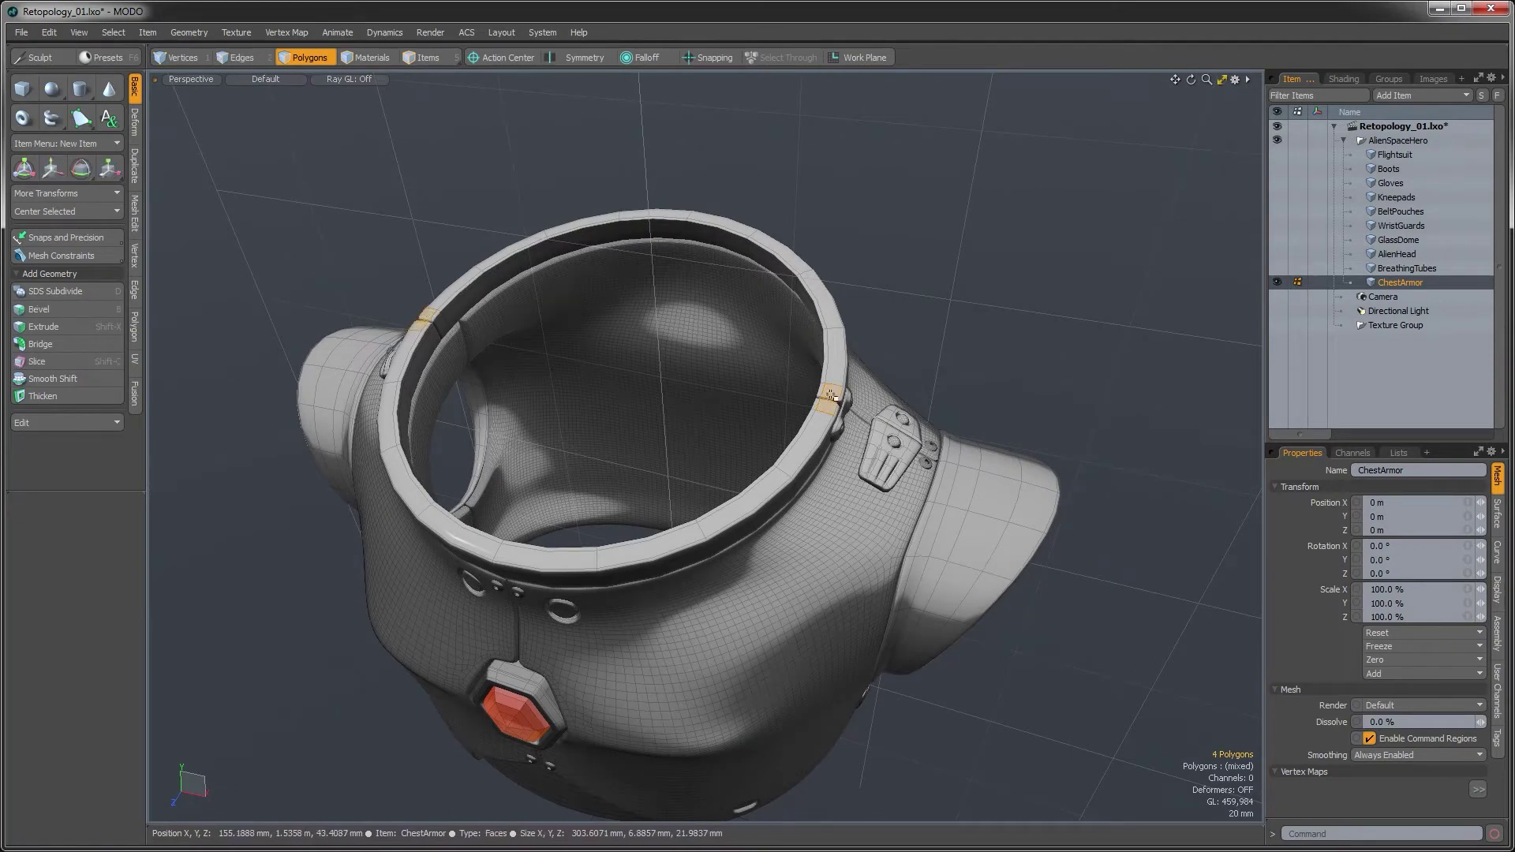
alt+drag(799, 412, 564, 390)
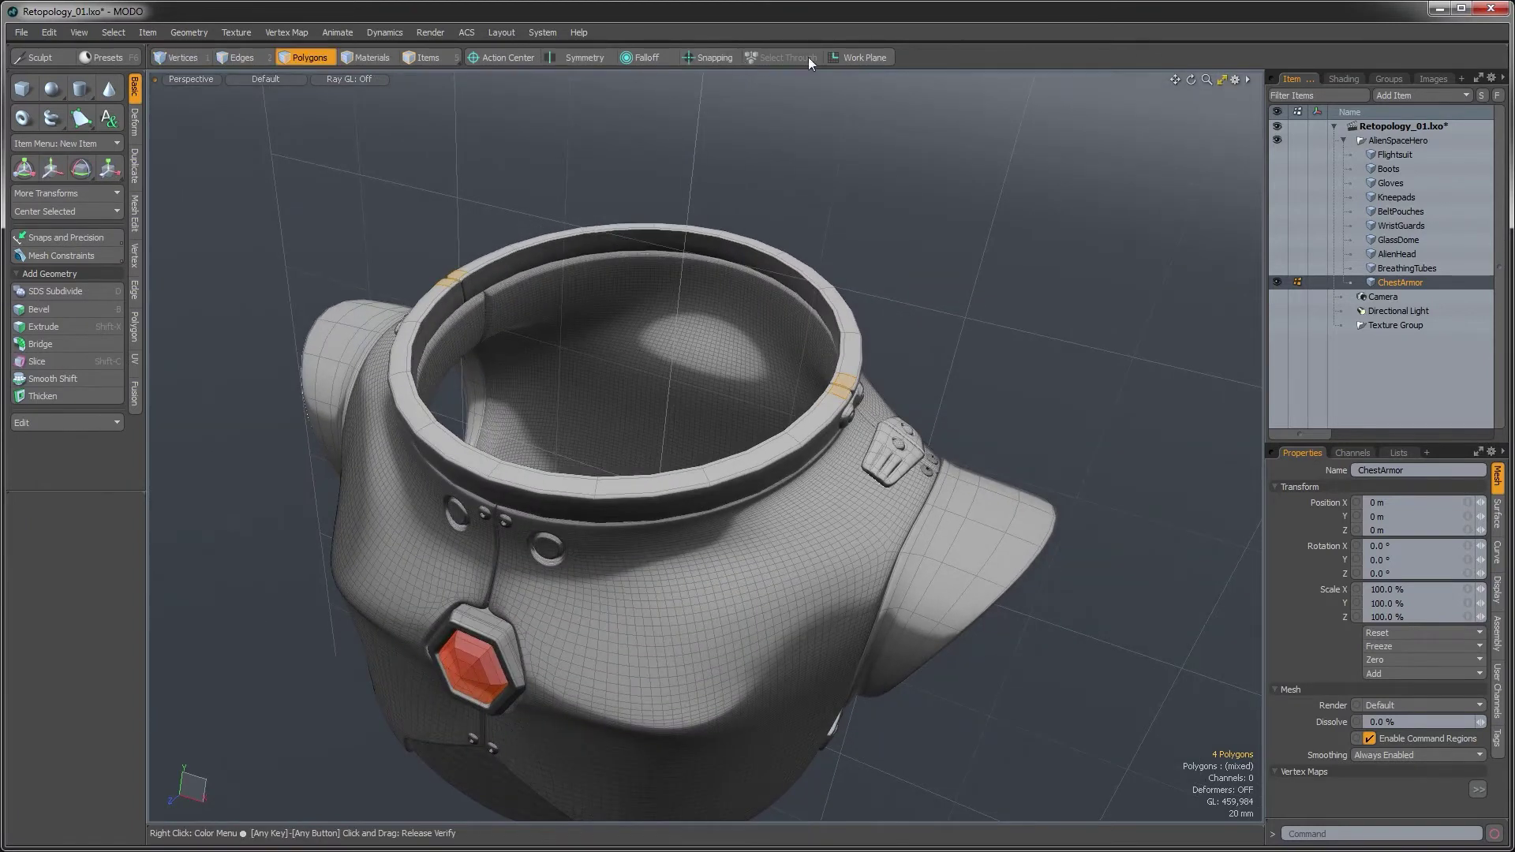
click(853, 60)
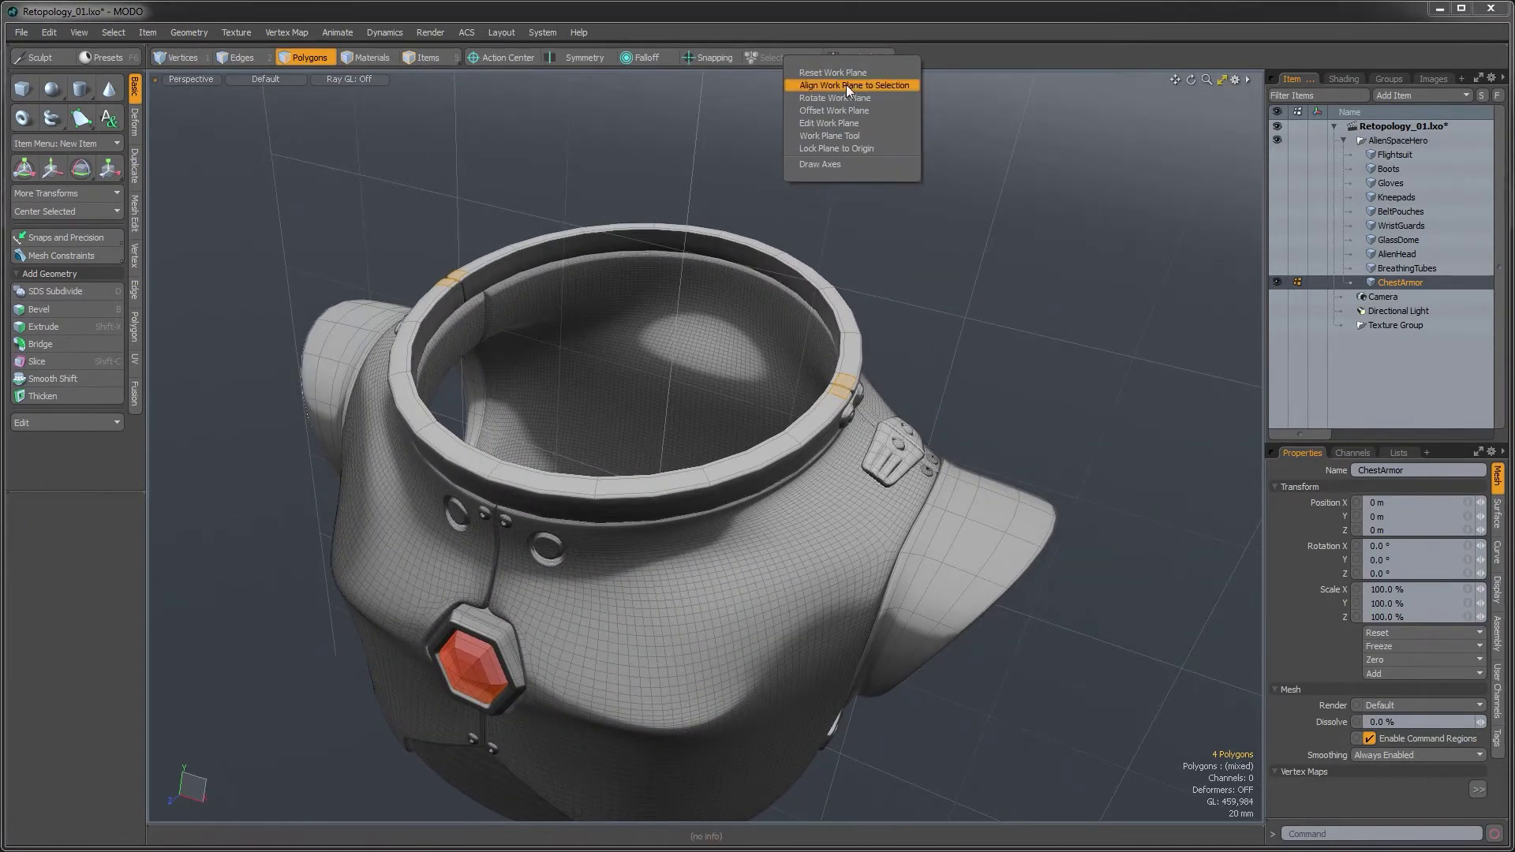
click(846, 85)
mouse_move(683, 382)
alt+mouse_down()
mouse_move(787, 121)
mouse_move(687, 398)
alt+mouse_up()
click(858, 246)
alt+drag(714, 235, 568, 521)
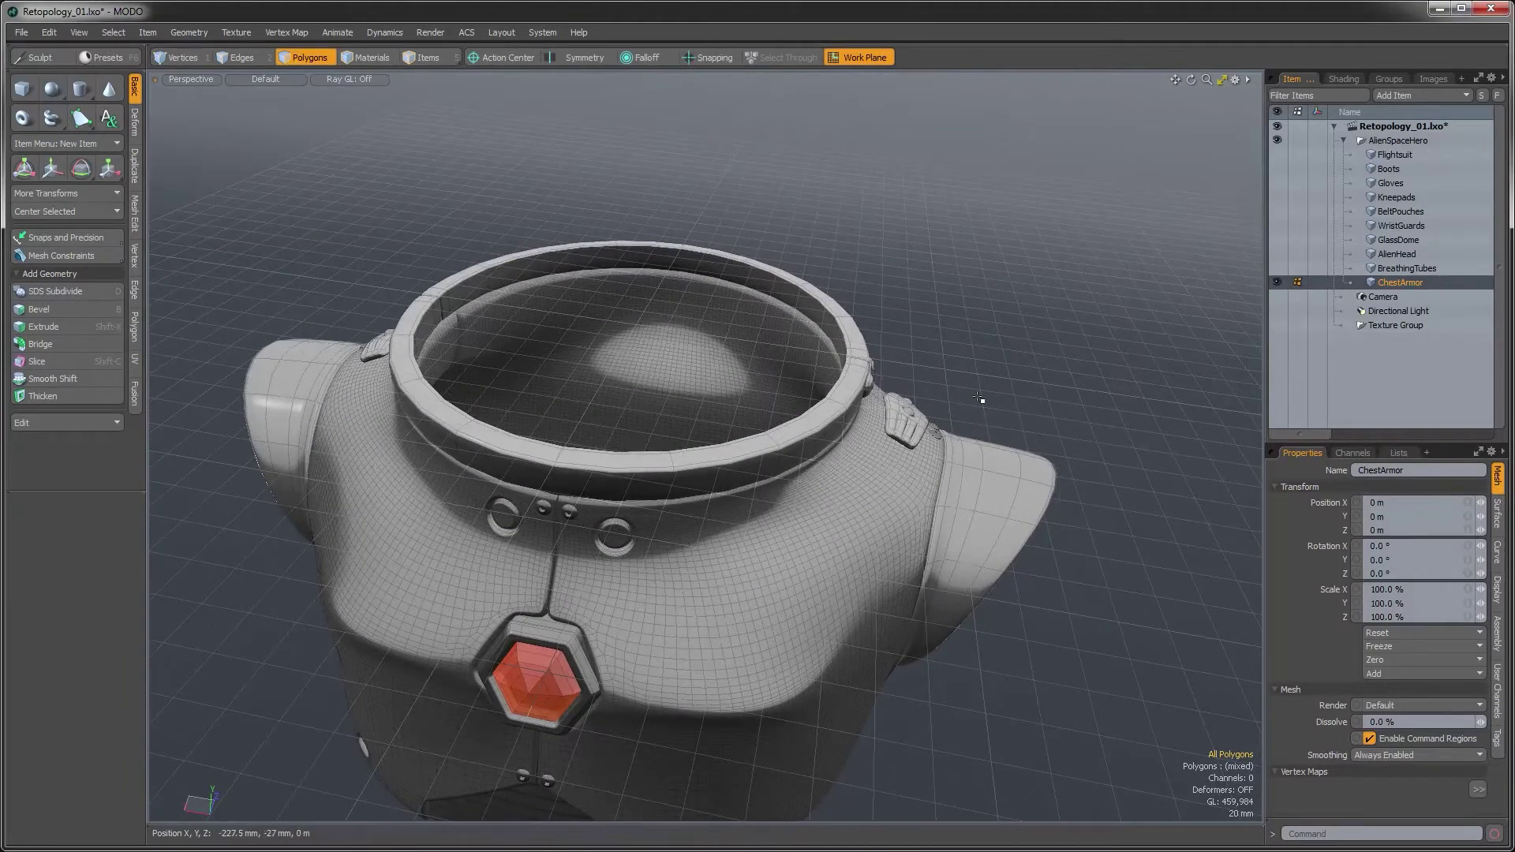
Isolate the collar ring, front and back armor shells and shoulder pads by selecting their connected polygons and hiding the unselected ones, then deselect
alt+drag(969, 479, 840, 460)
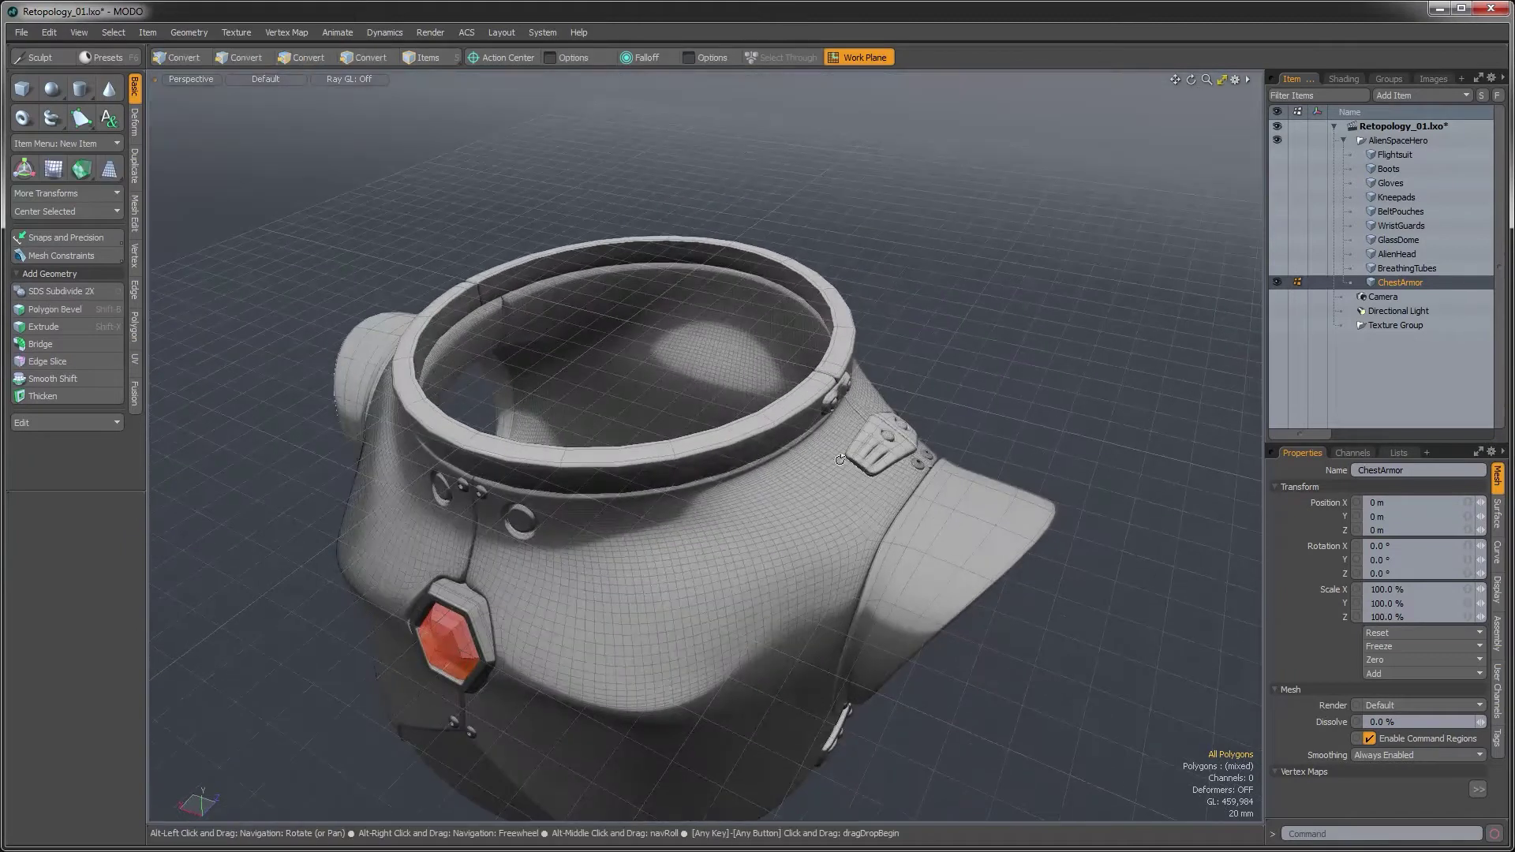
double_click(713, 449)
alt+drag(713, 448, 765, 408)
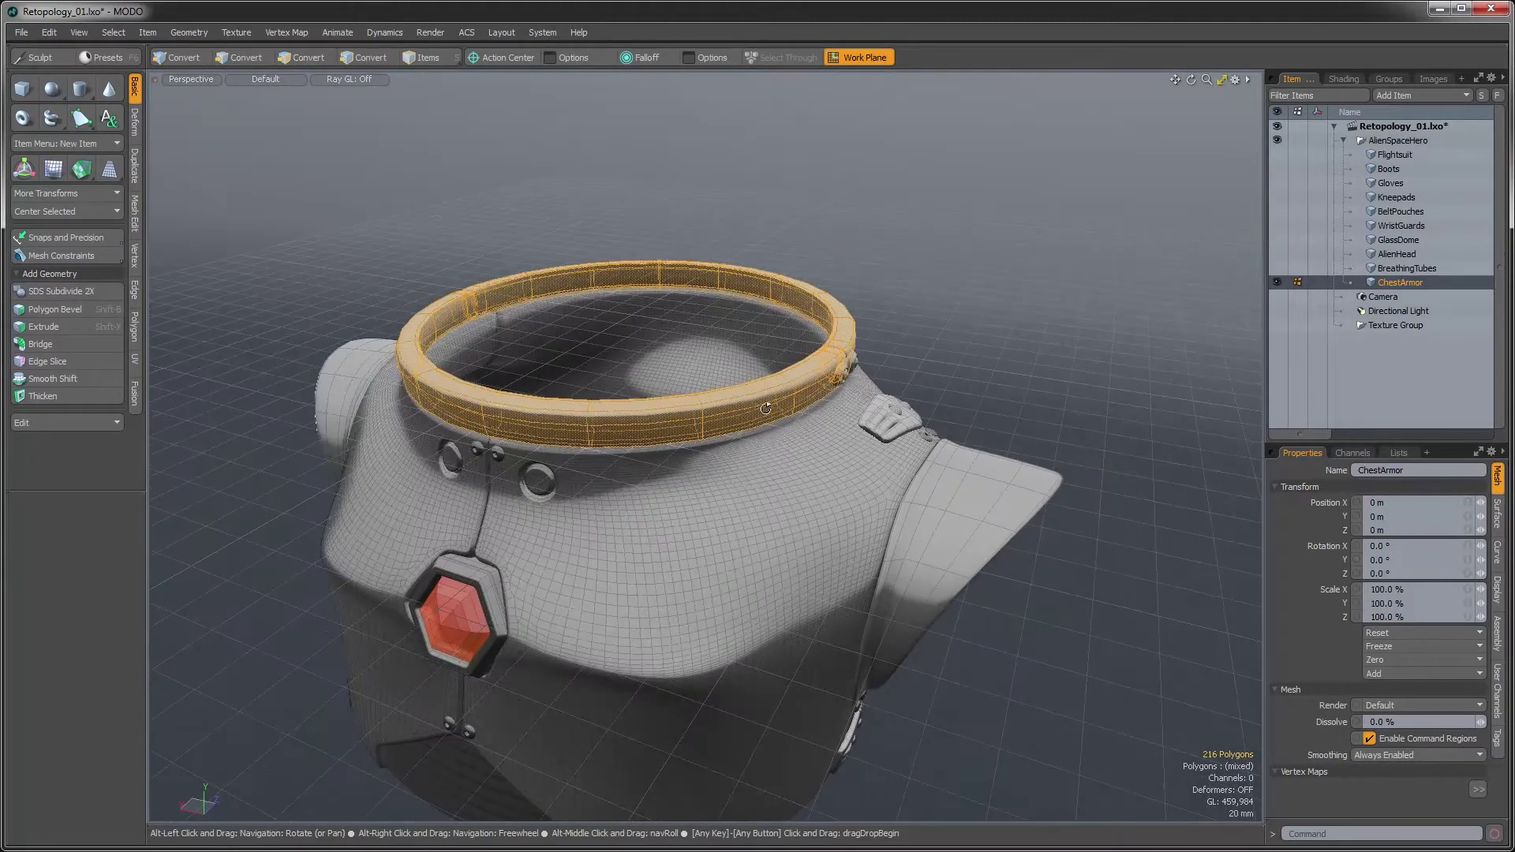
shift+double_click(771, 515)
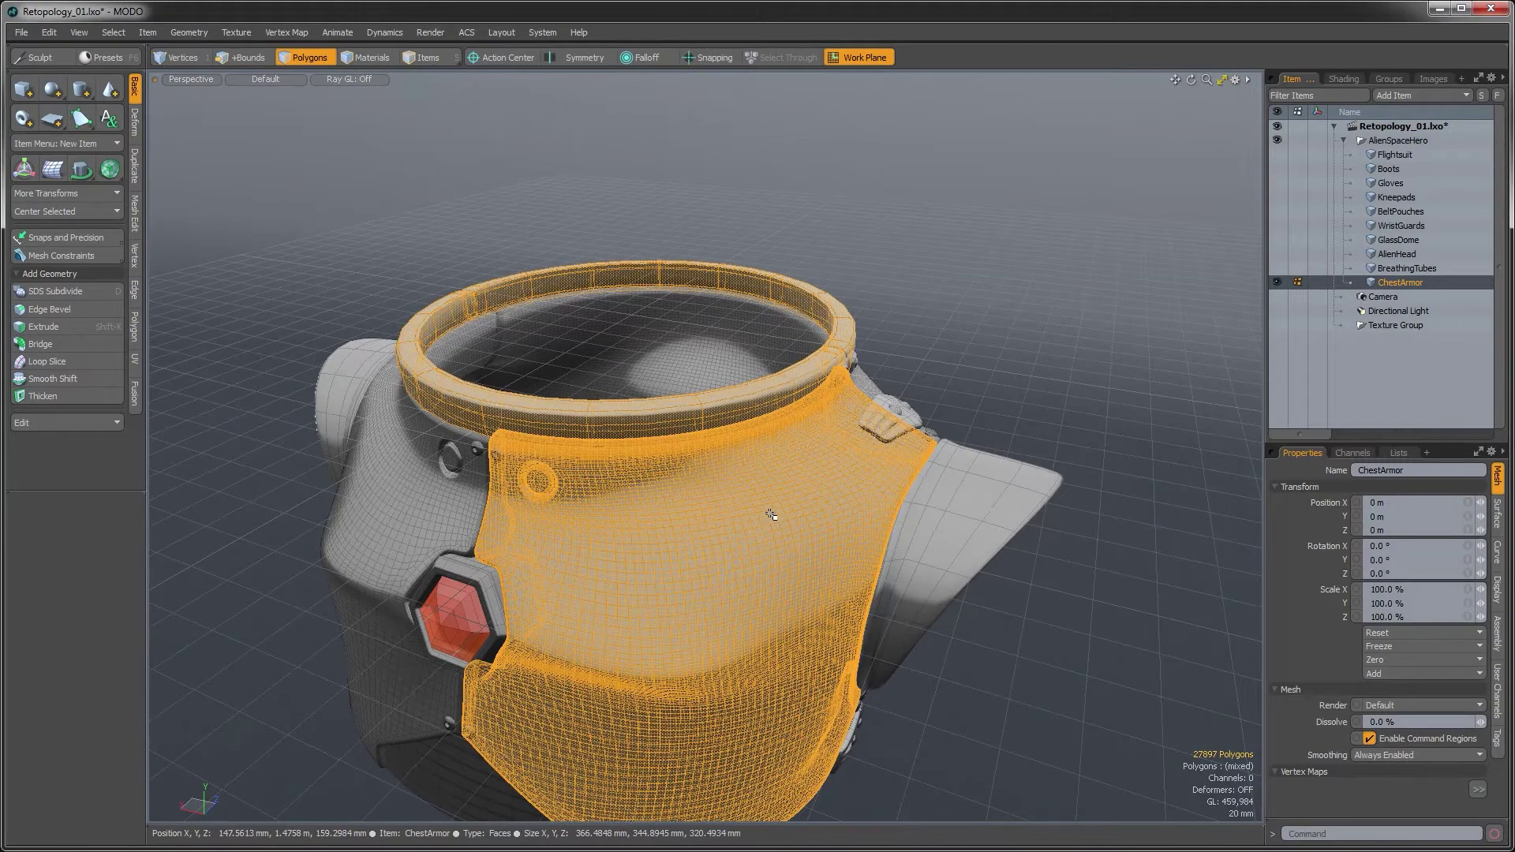
shift+double_click(406, 530)
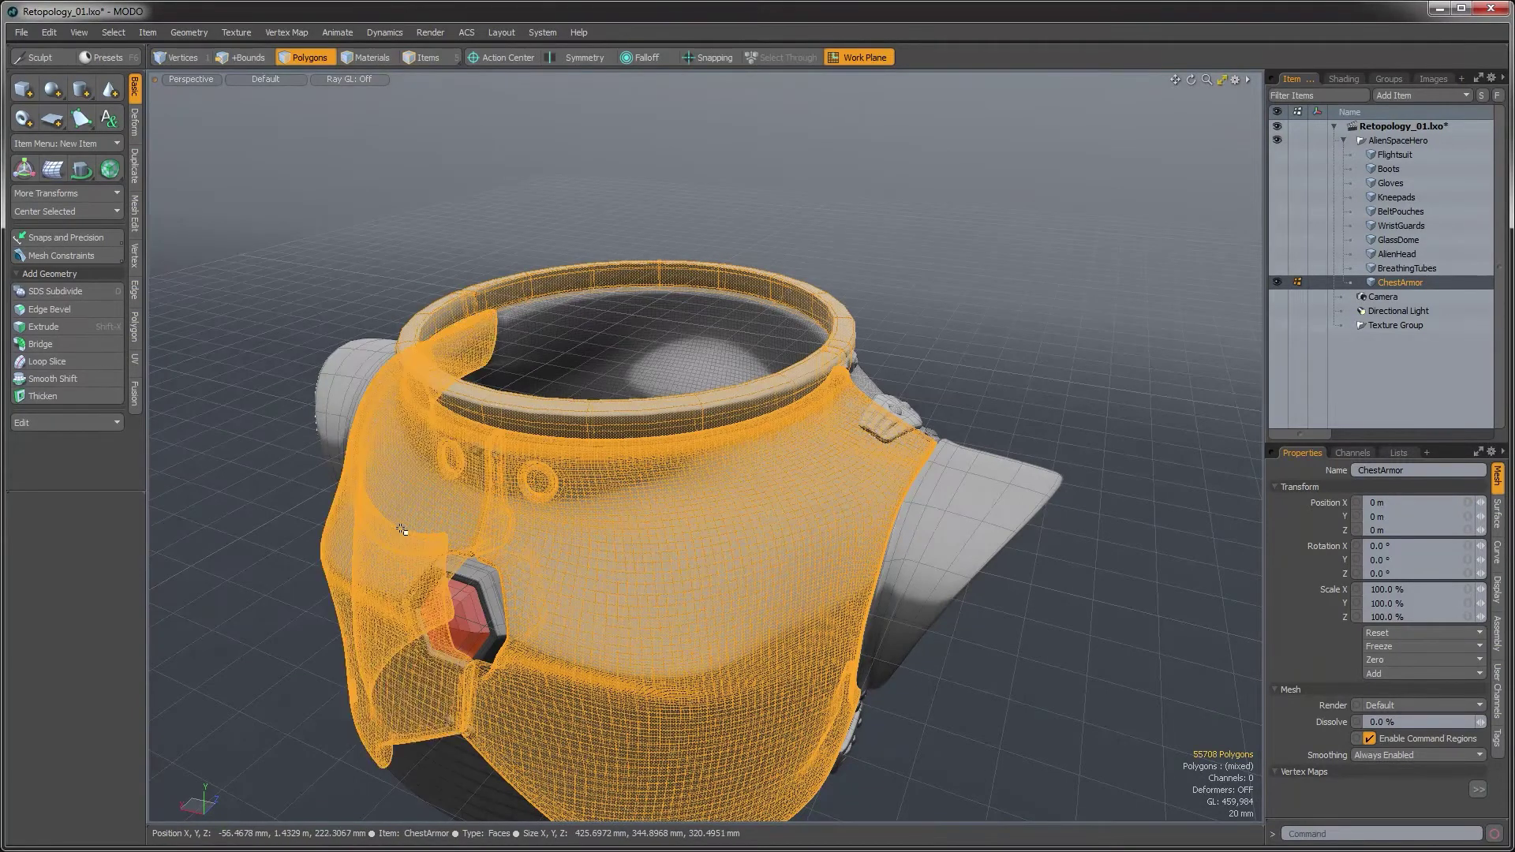
alt+drag(774, 539, 722, 612)
shift+double_click(813, 505)
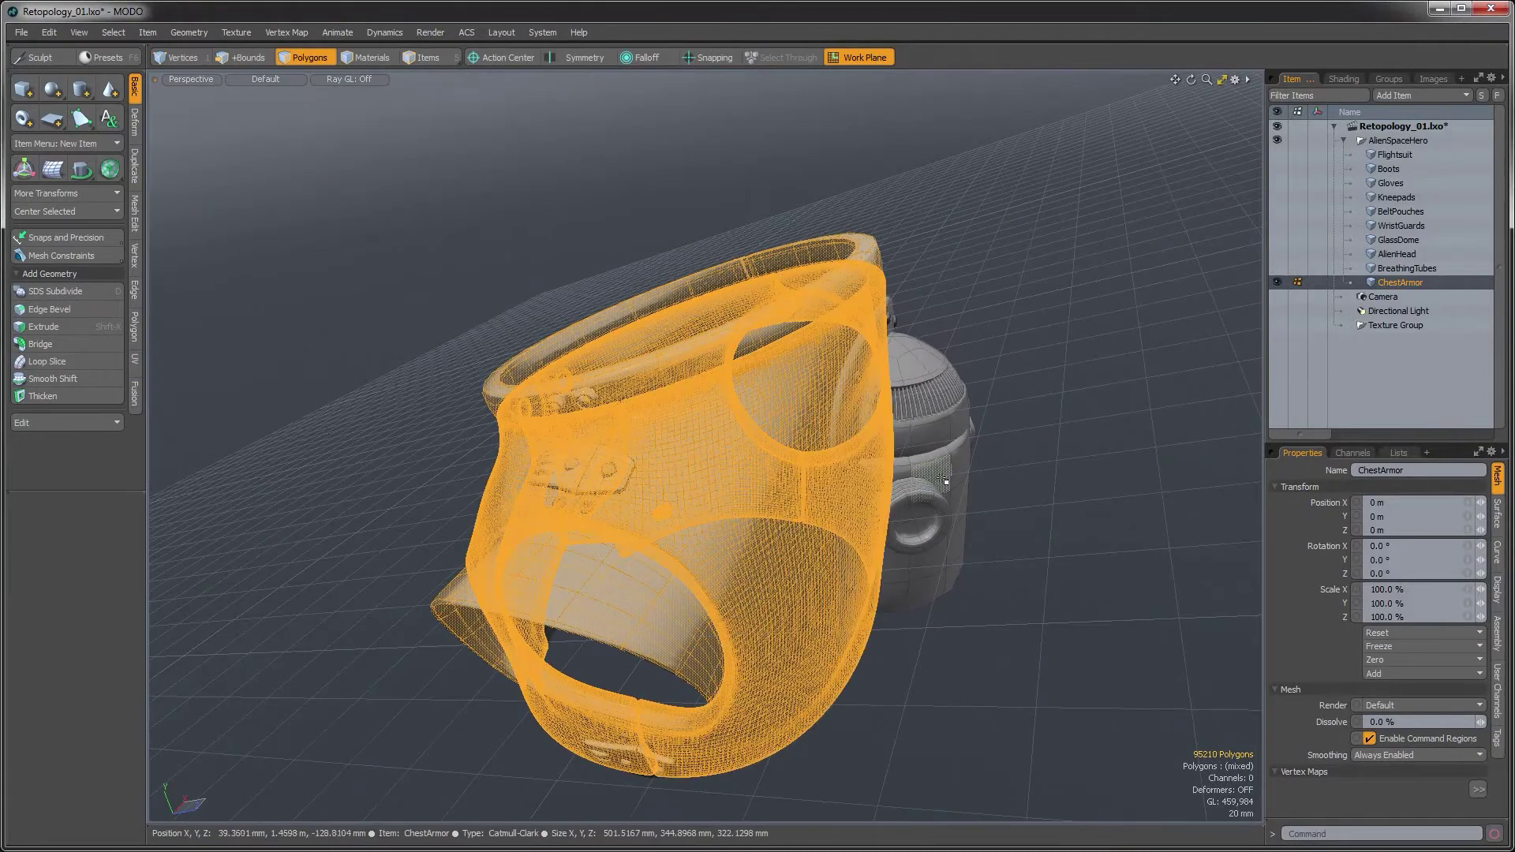
alt+drag(947, 479, 712, 612)
key(bracketright)
key(3)
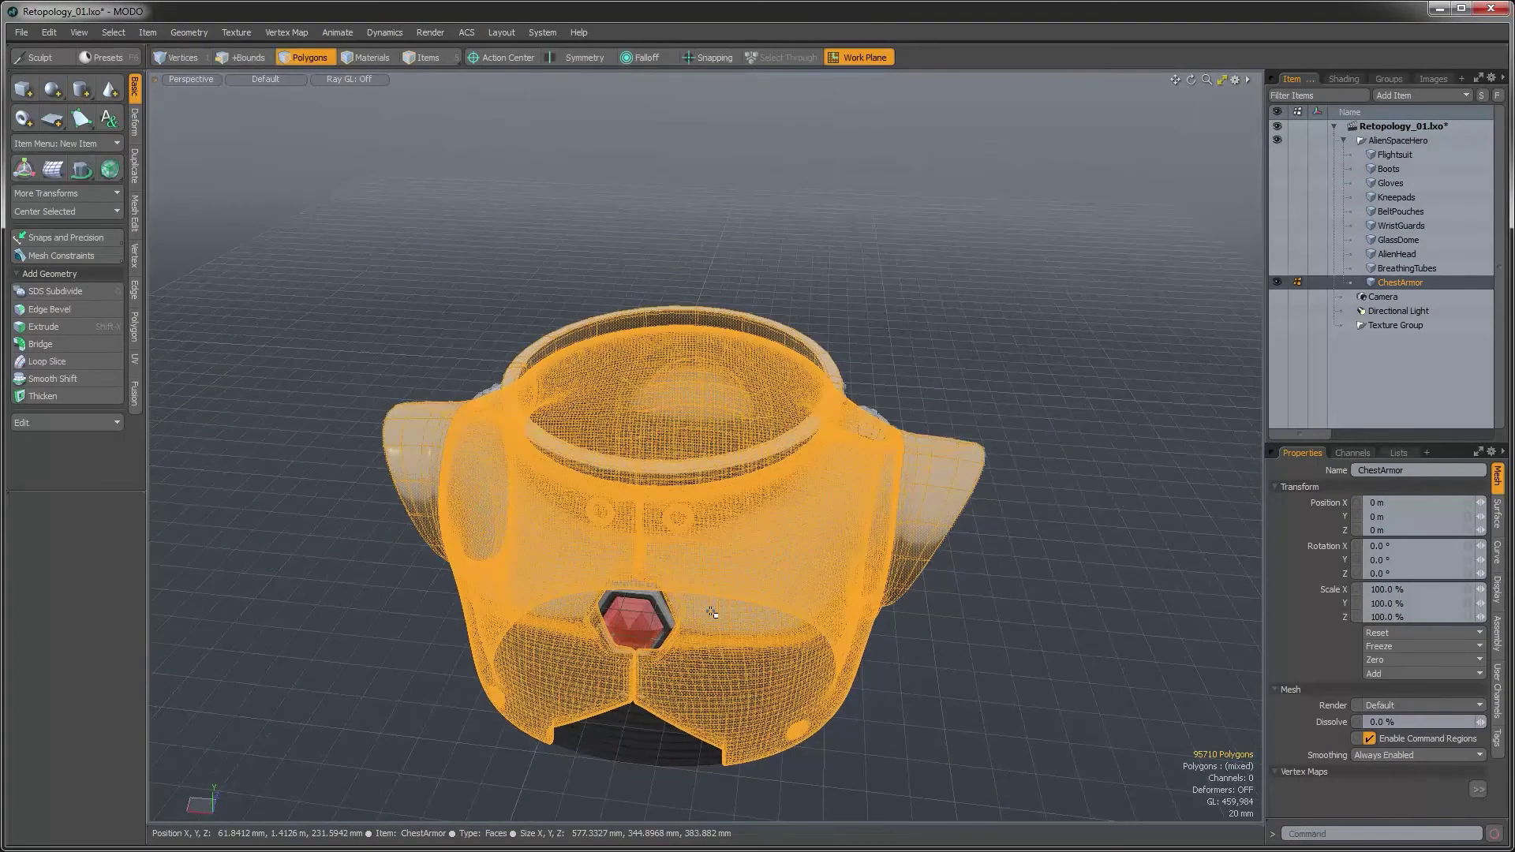
key(shift+h)
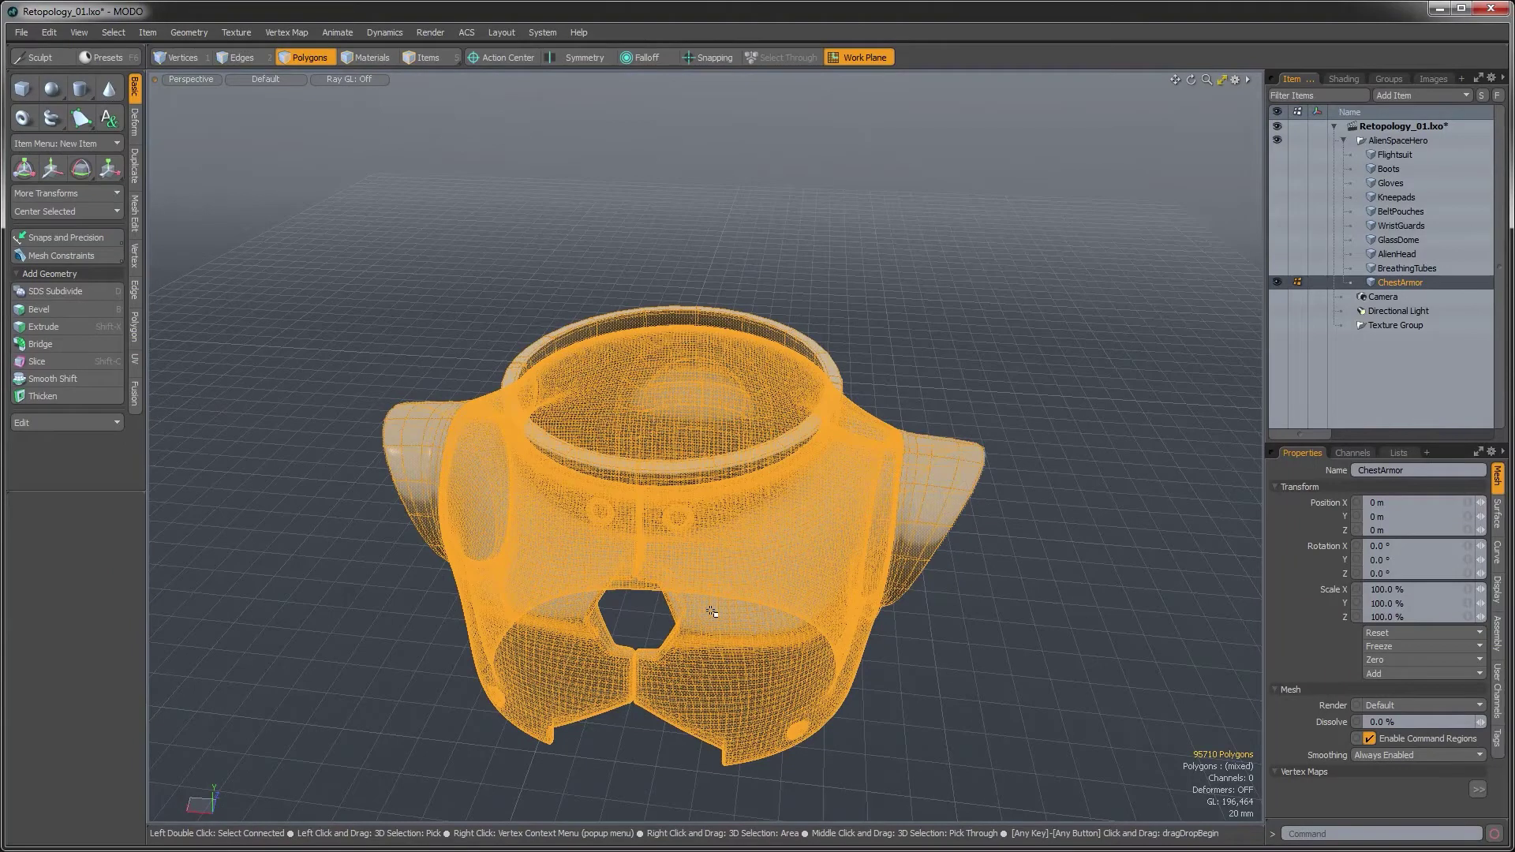
click(1010, 446)
mouse_move(754, 625)
alt+mouse_down()
mouse_move(722, 526)
mouse_move(828, 384)
mouse_move(789, 595)
mouse_move(758, 620)
alt+mouse_up()
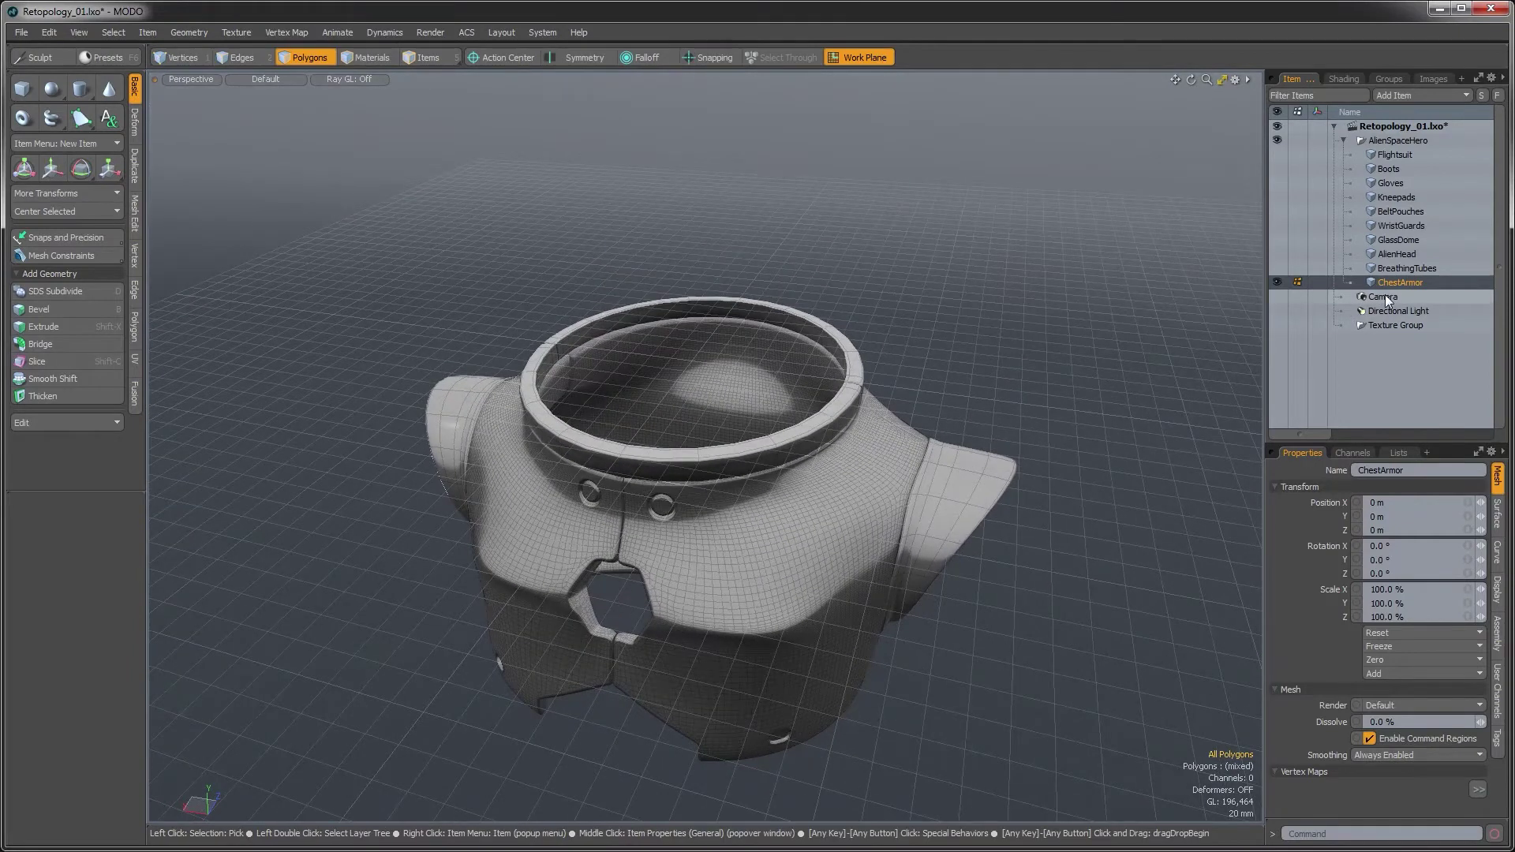
Add a new empty mesh item to the scene and collapse the AlienSpaceHero group
click(846, 51)
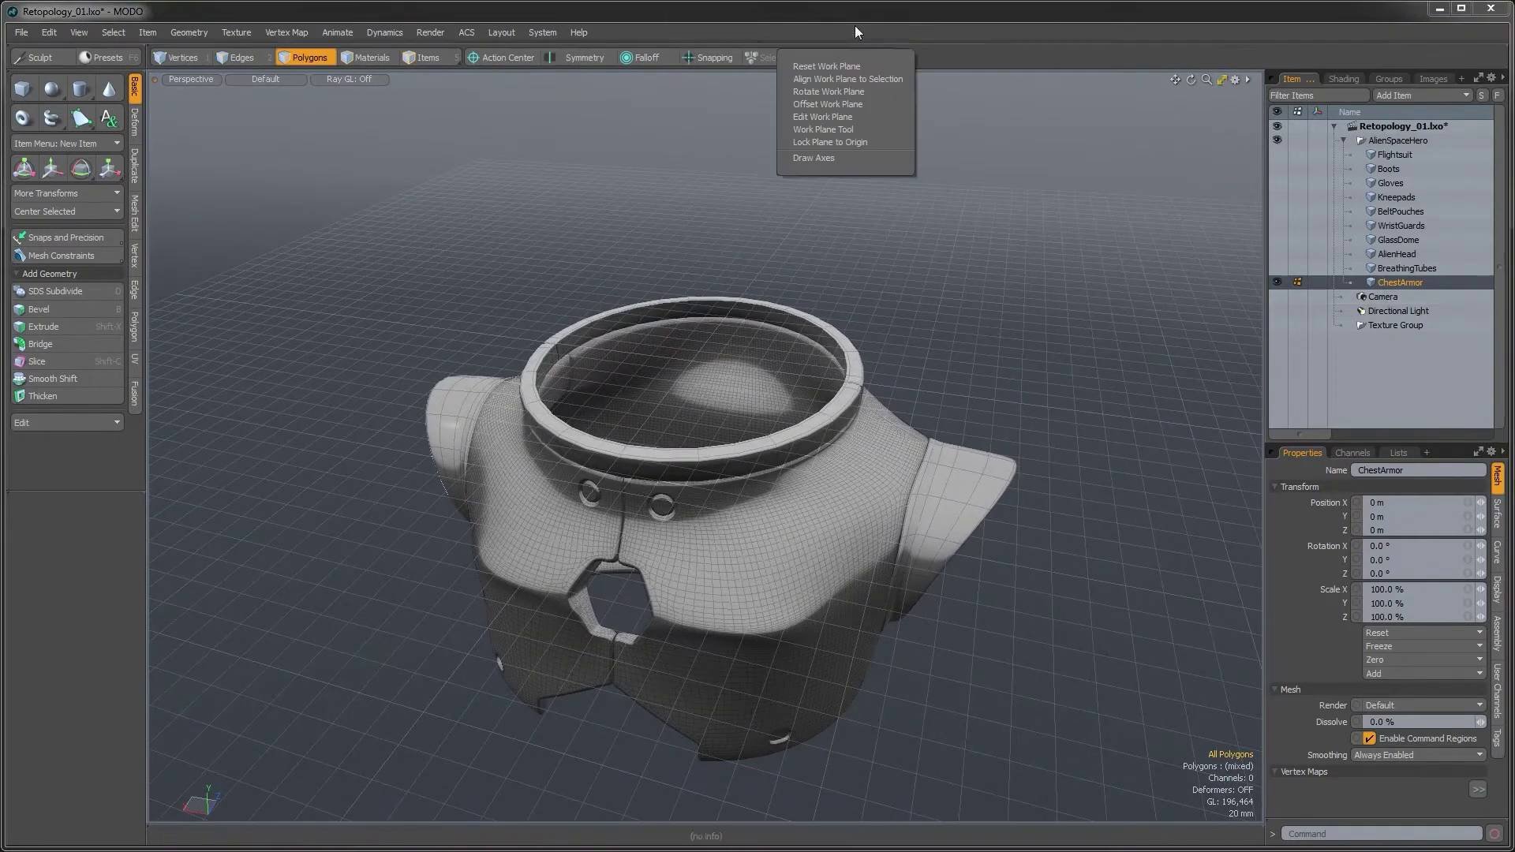
click(1383, 296)
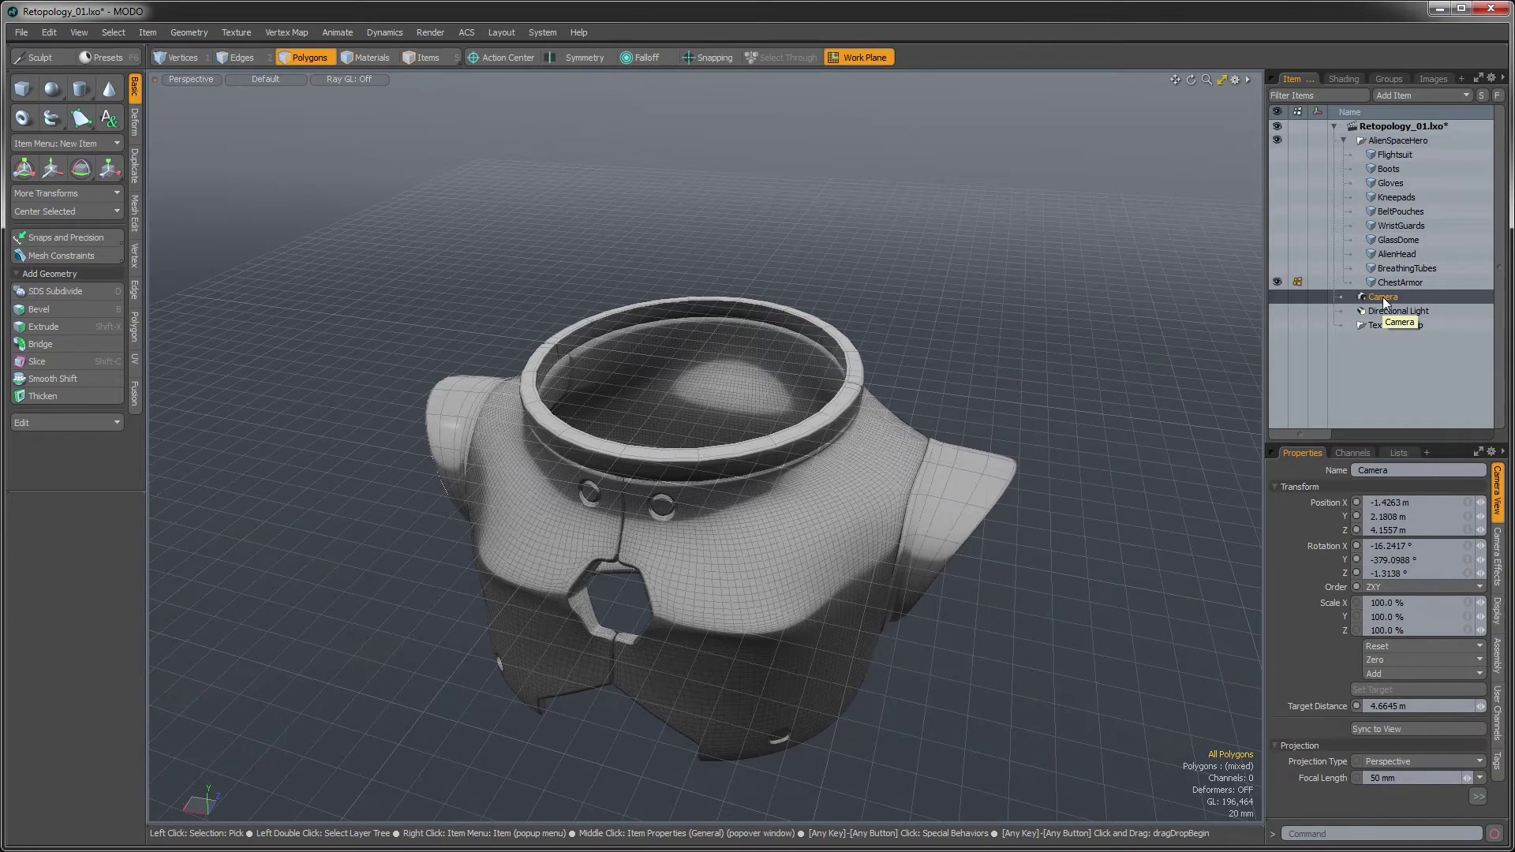
key(n)
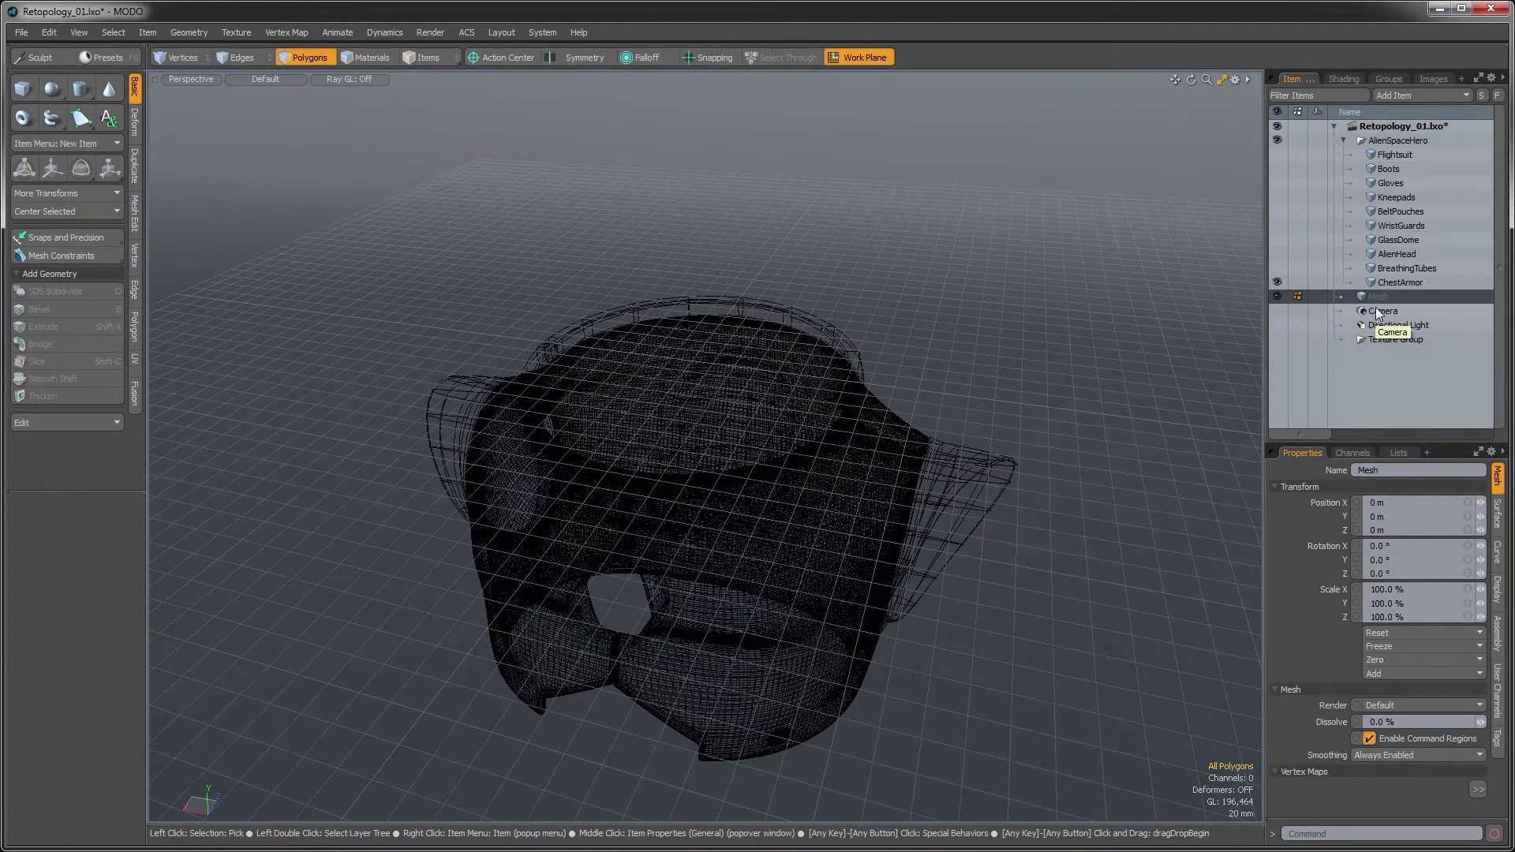
click(1343, 140)
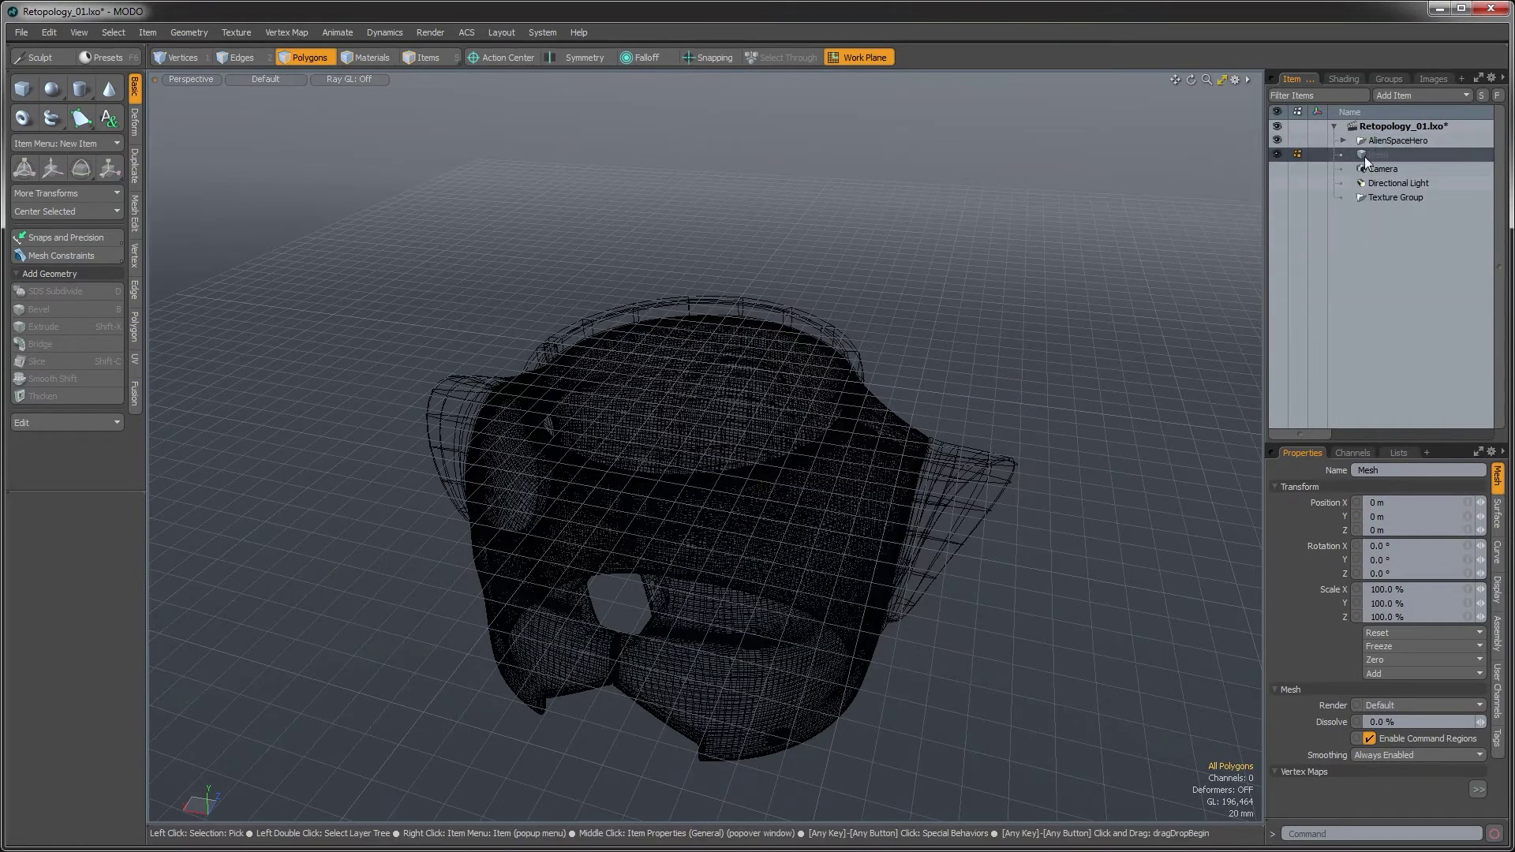
alt+drag(653, 410, 881, 353)
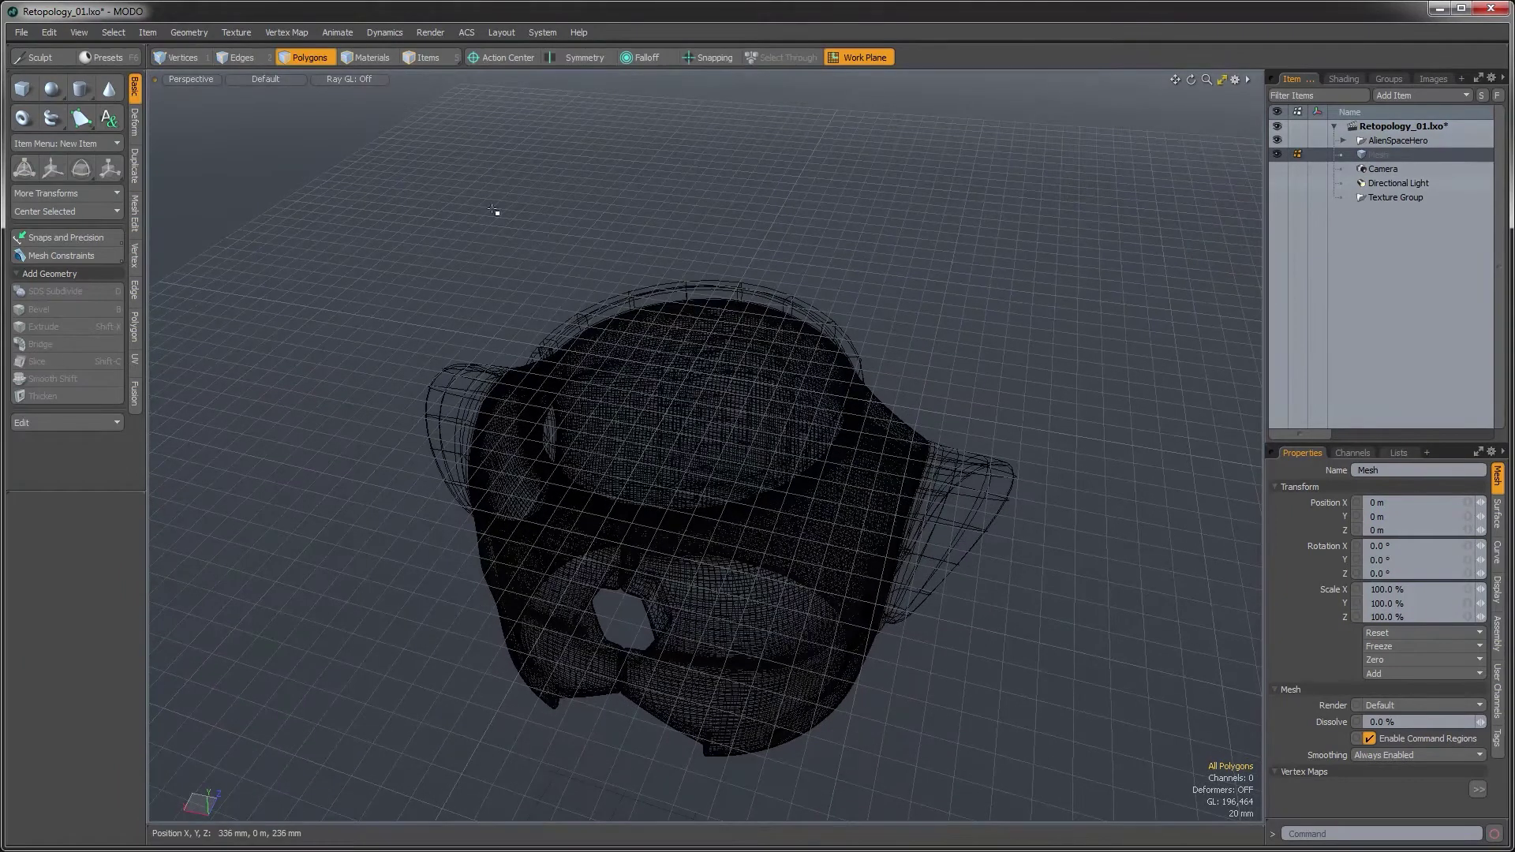
click(81, 88)
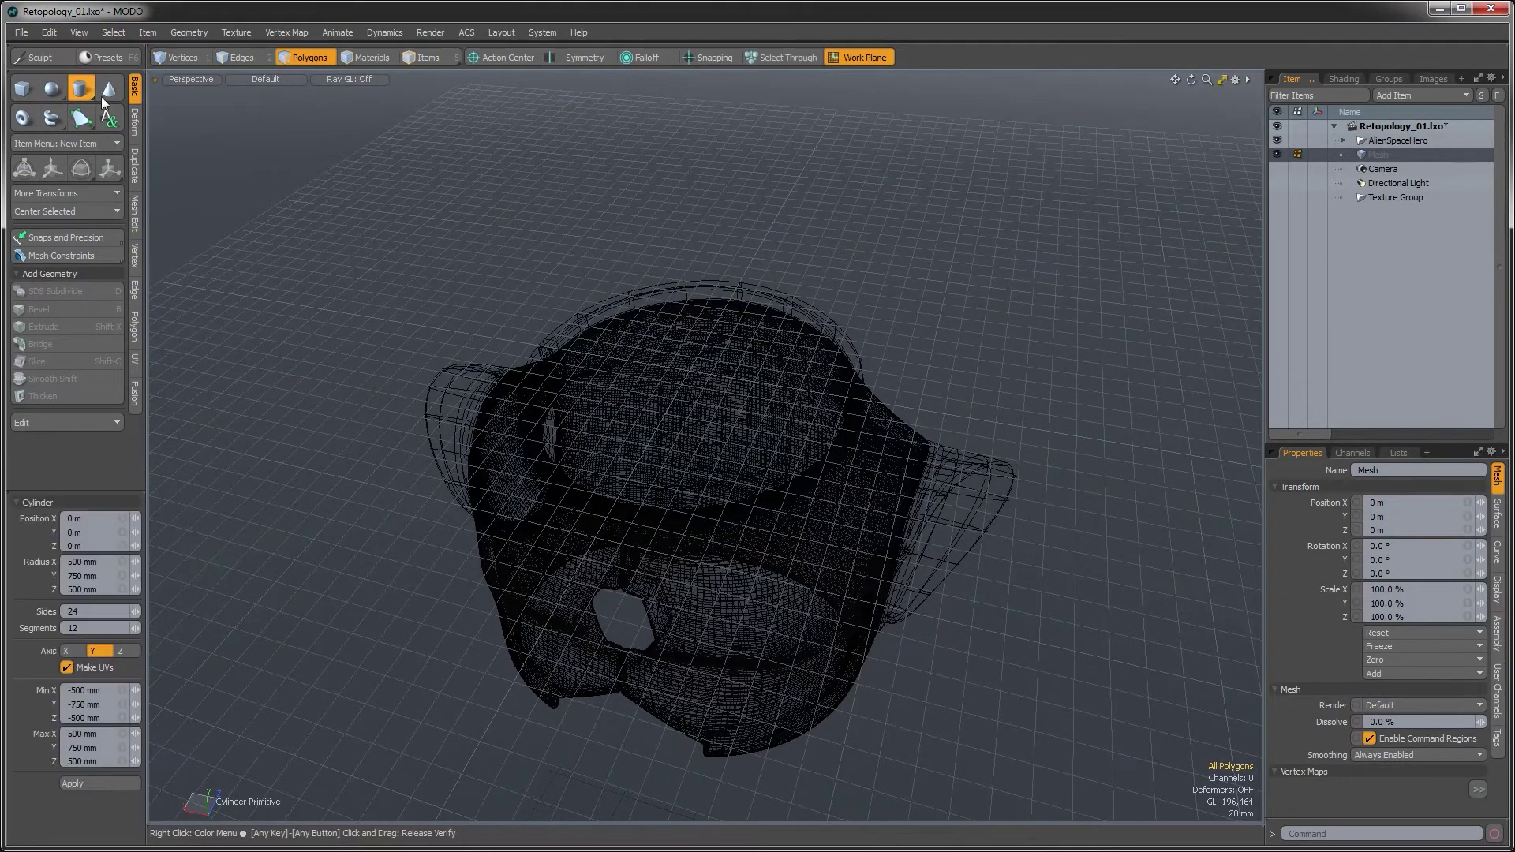
alt+drag(632, 387, 691, 355)
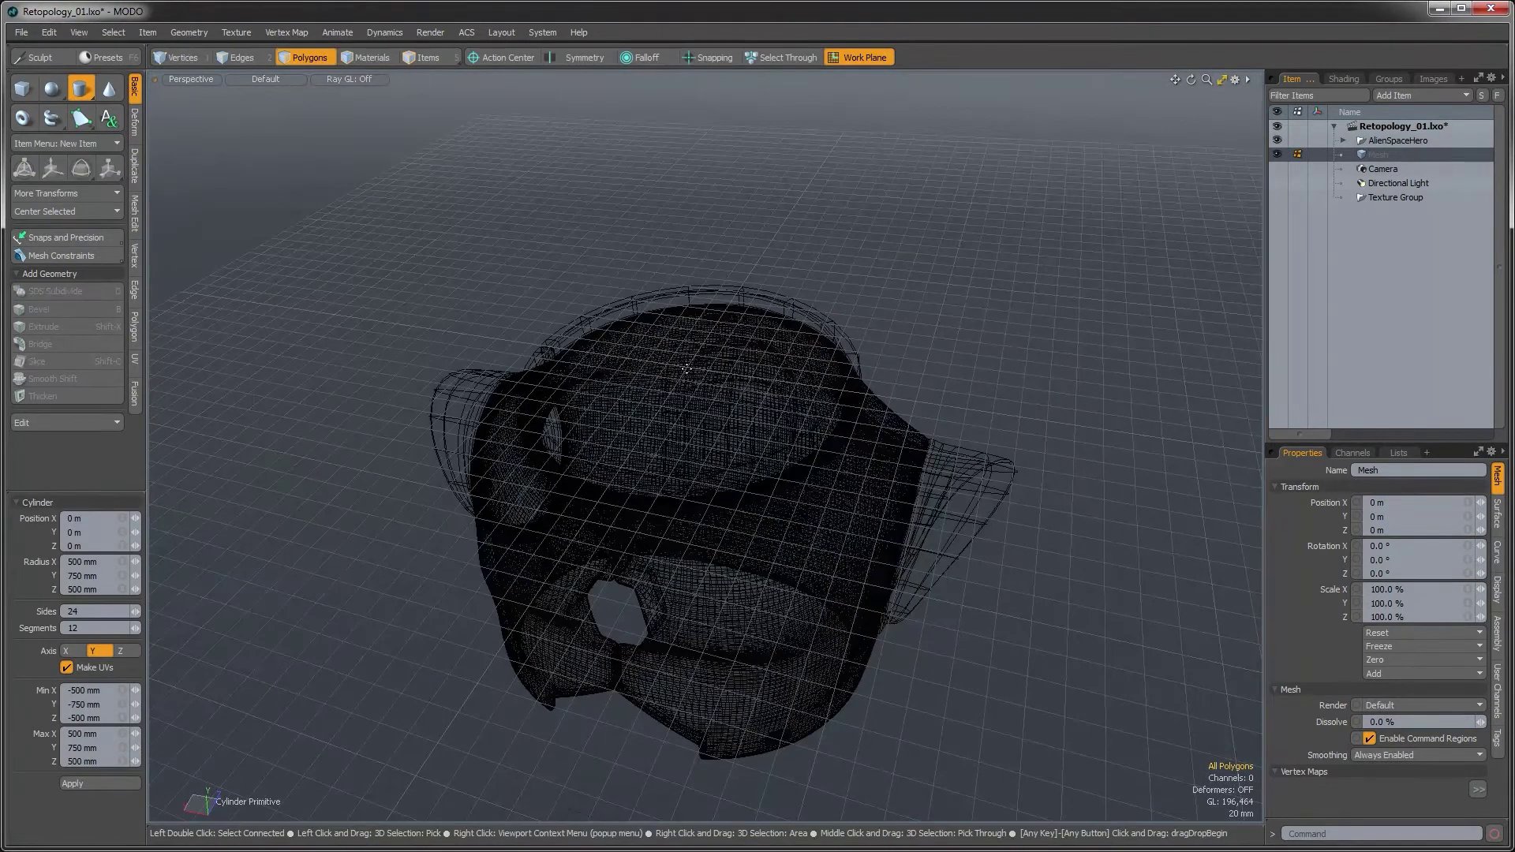
key(ctrl)
ctrl+drag(687, 369, 718, 360)
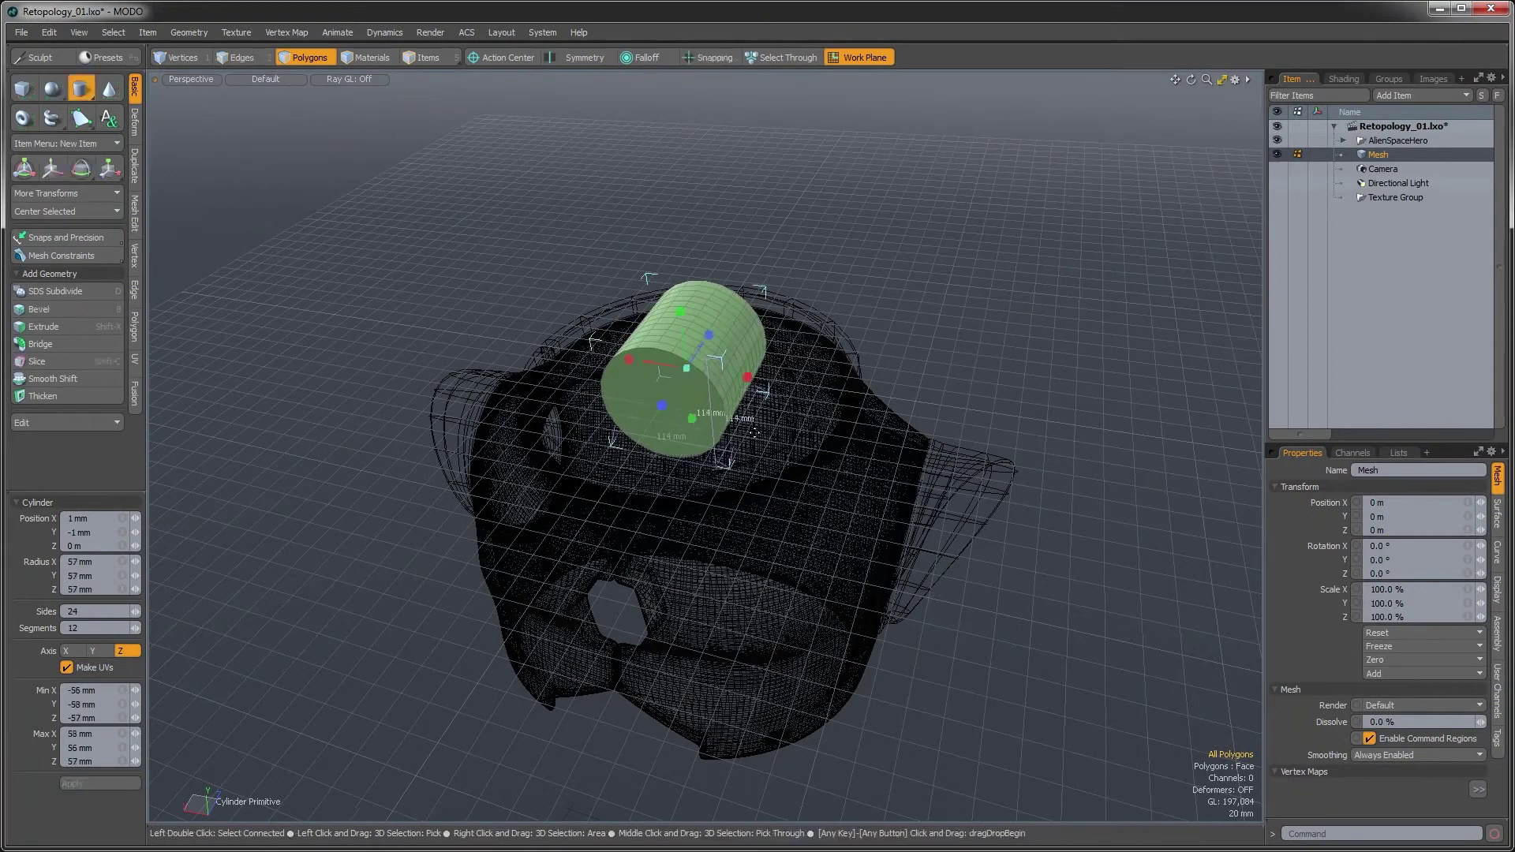
key(ctrl+z)
Draw a cylinder about 114 mm in radius from the collar's center, standing upright along the Y axis of the work plane
alt+drag(755, 431, 686, 416)
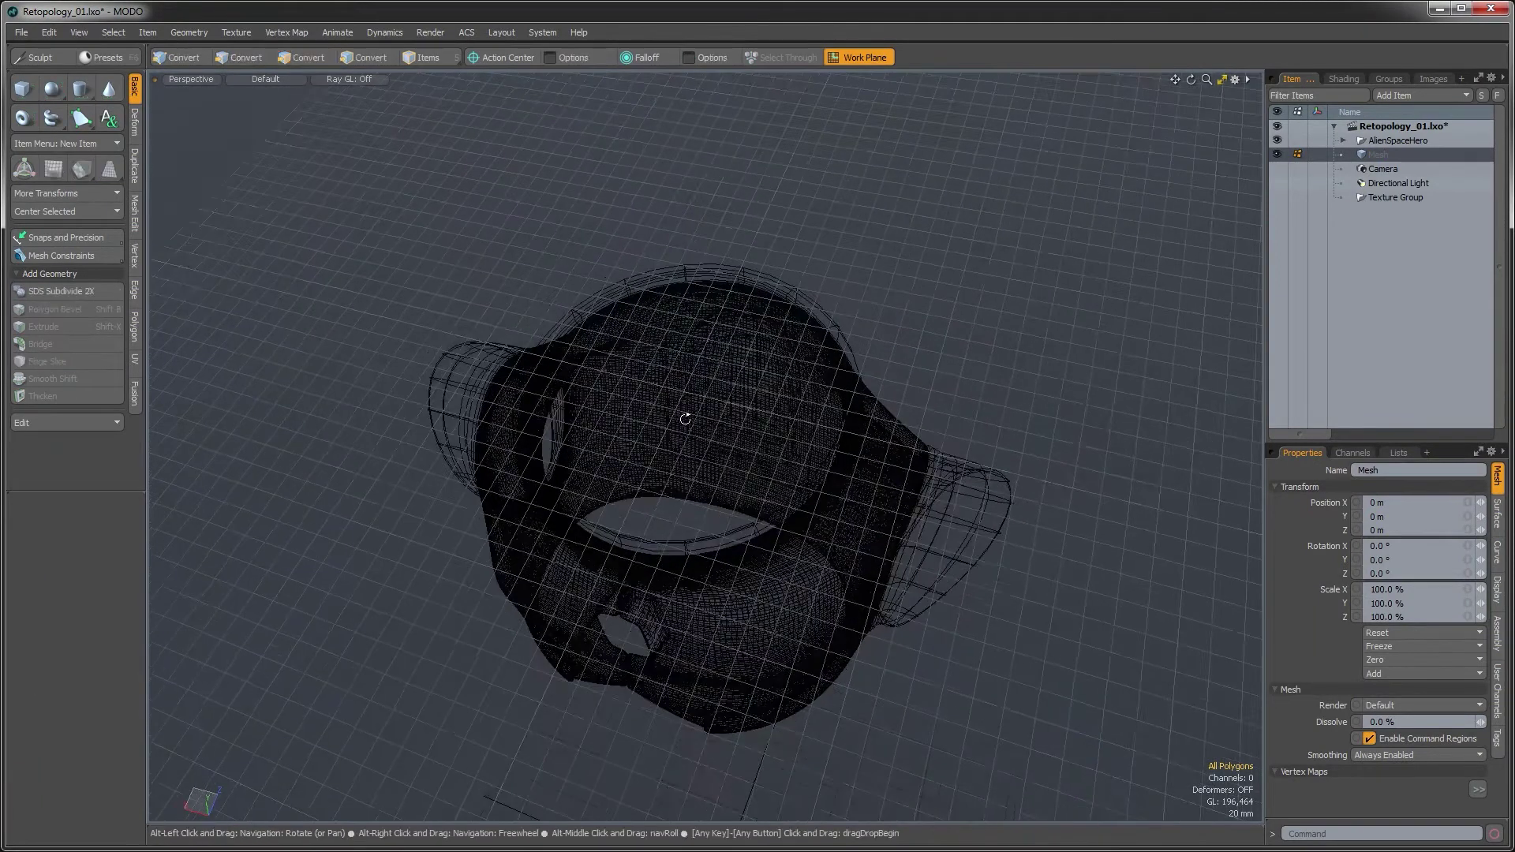
click(81, 88)
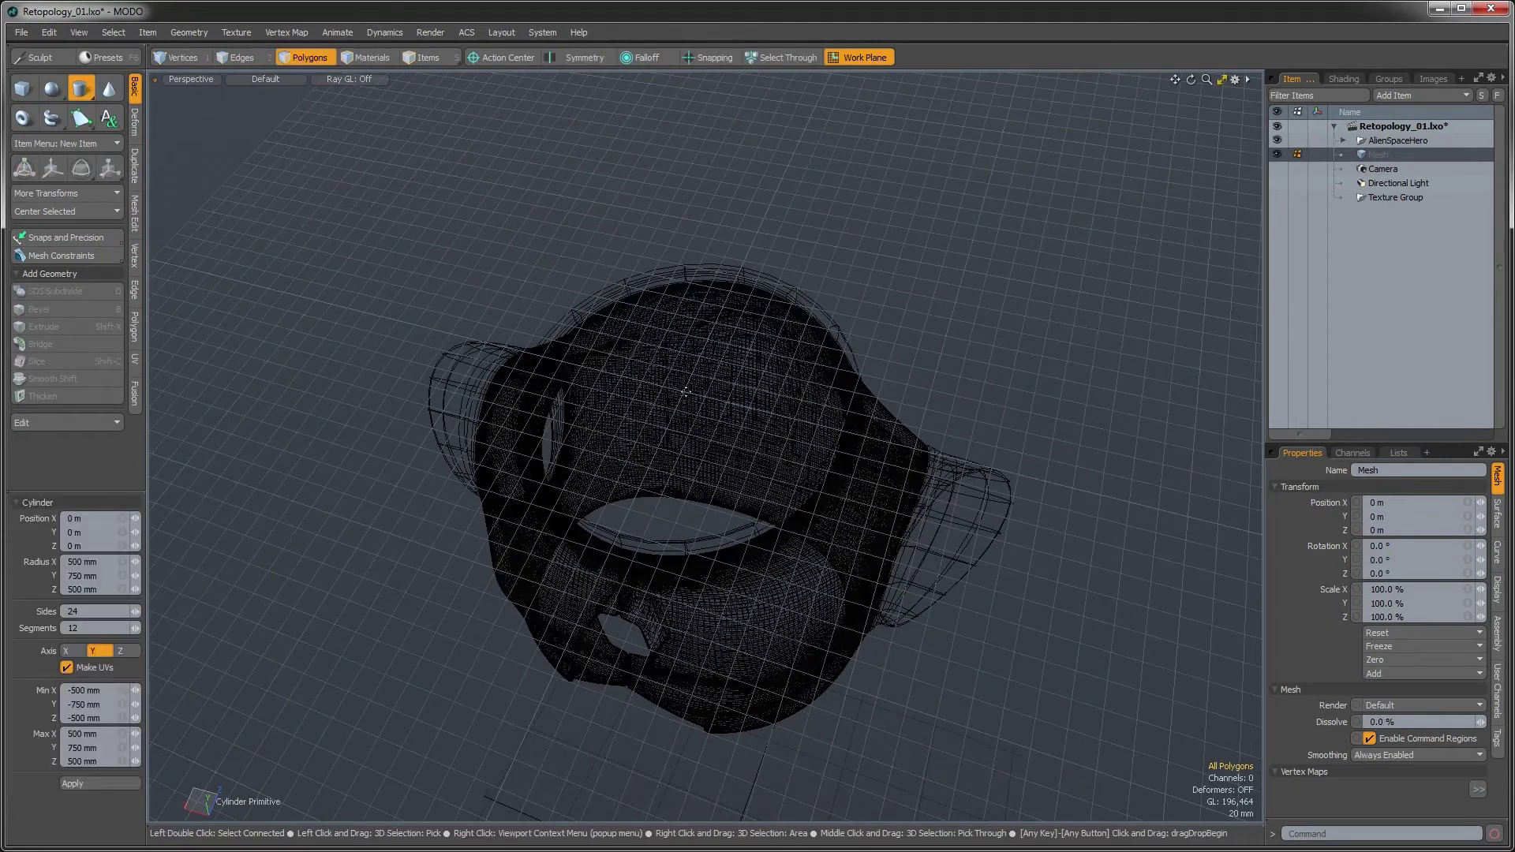
ctrl+drag(680, 391, 768, 451)
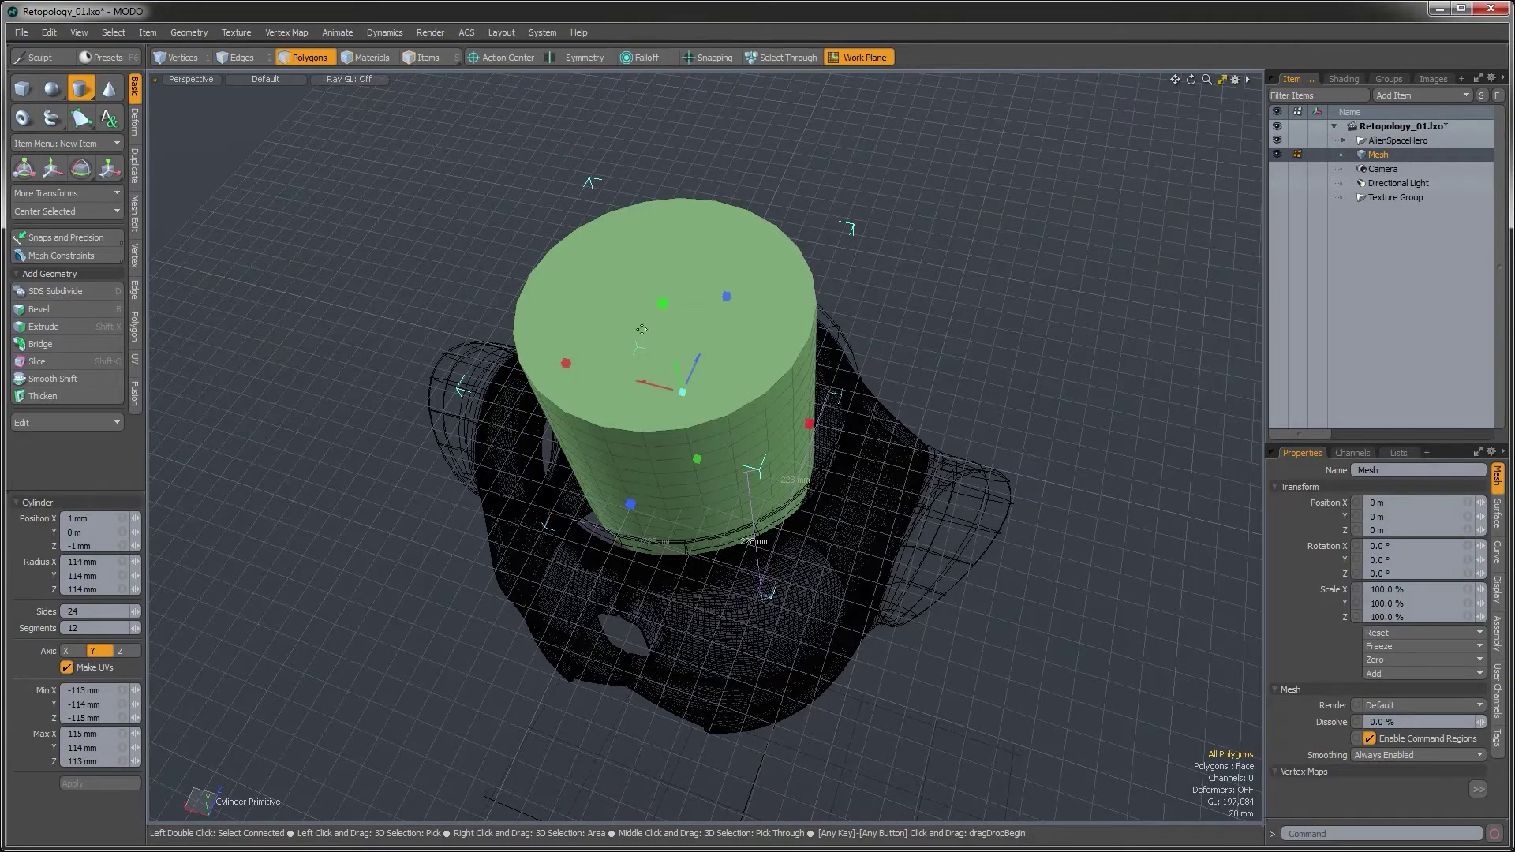
alt+drag(733, 488, 663, 463)
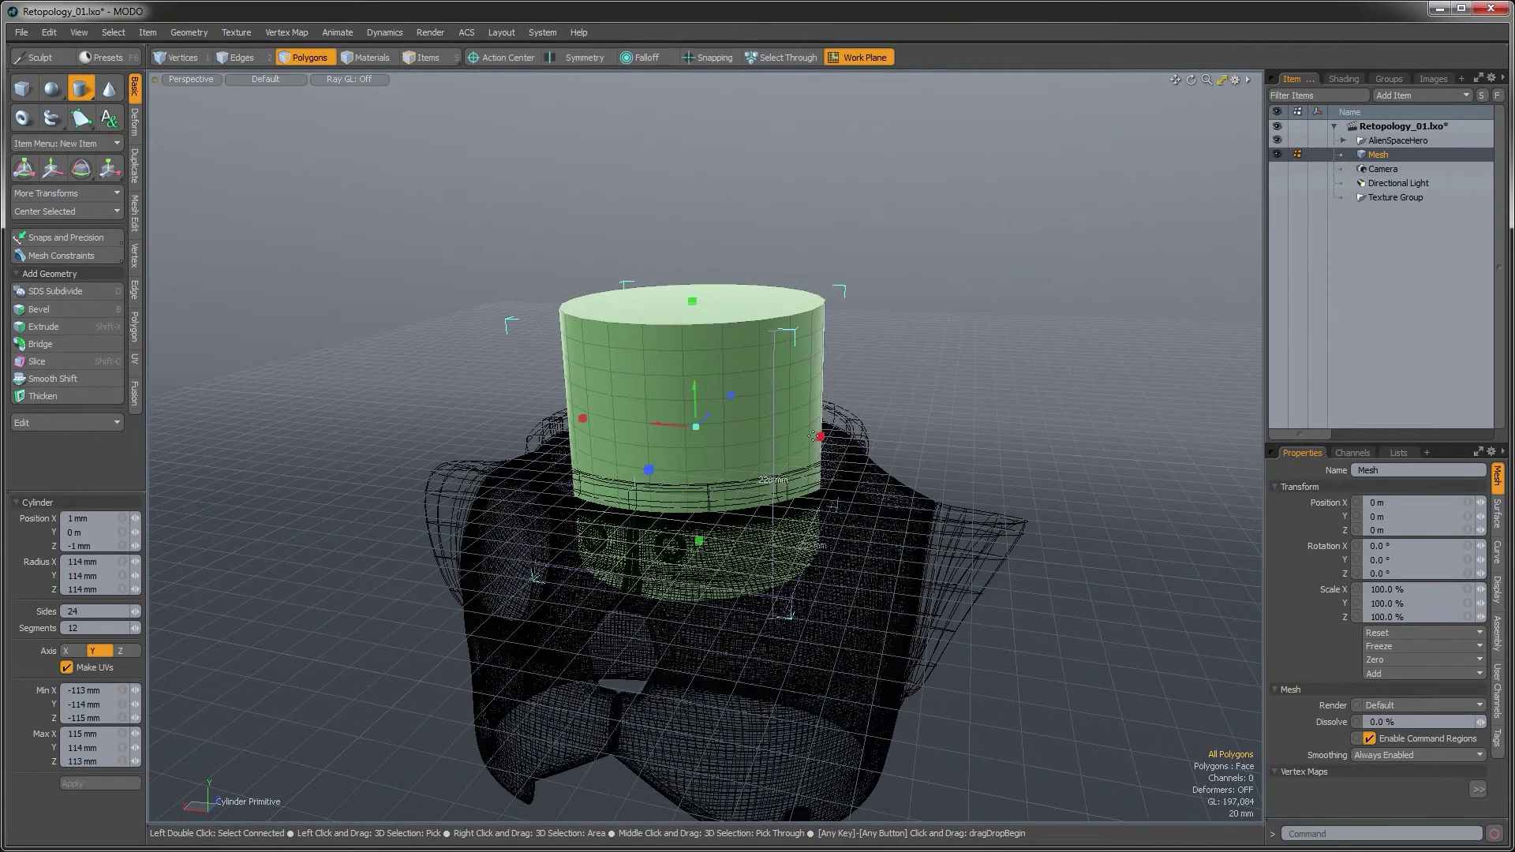
alt+drag(723, 586, 636, 324)
alt+drag(759, 466, 728, 466)
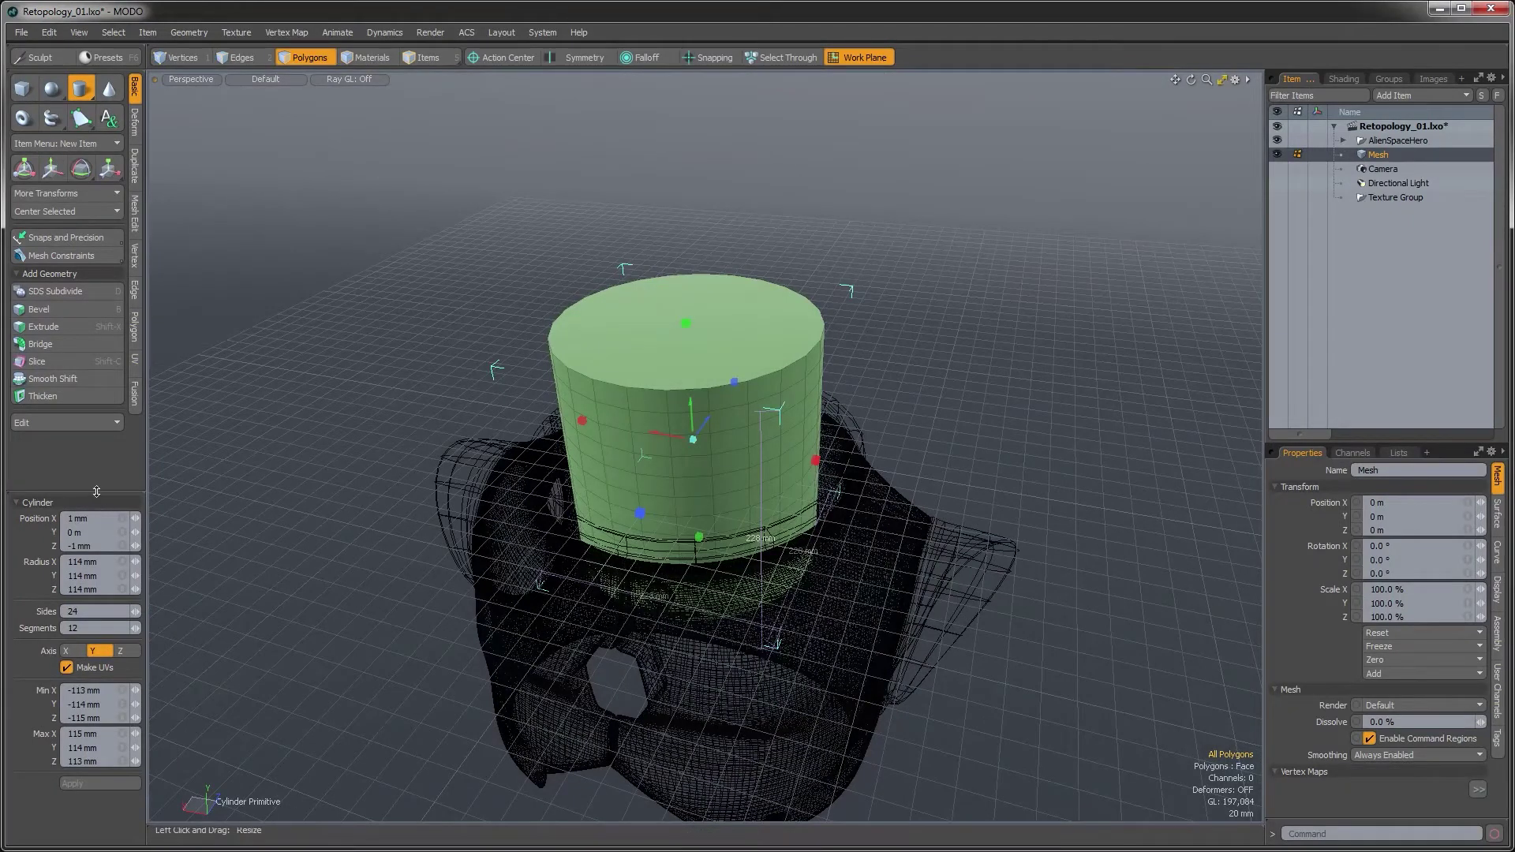
Enlarge the cylinder to a radius of about 156 mm and set its X, Y and Z positions to 0 m
drag(103, 491, 104, 471)
alt+drag(408, 582, 599, 569)
alt+drag(207, 569, 217, 525)
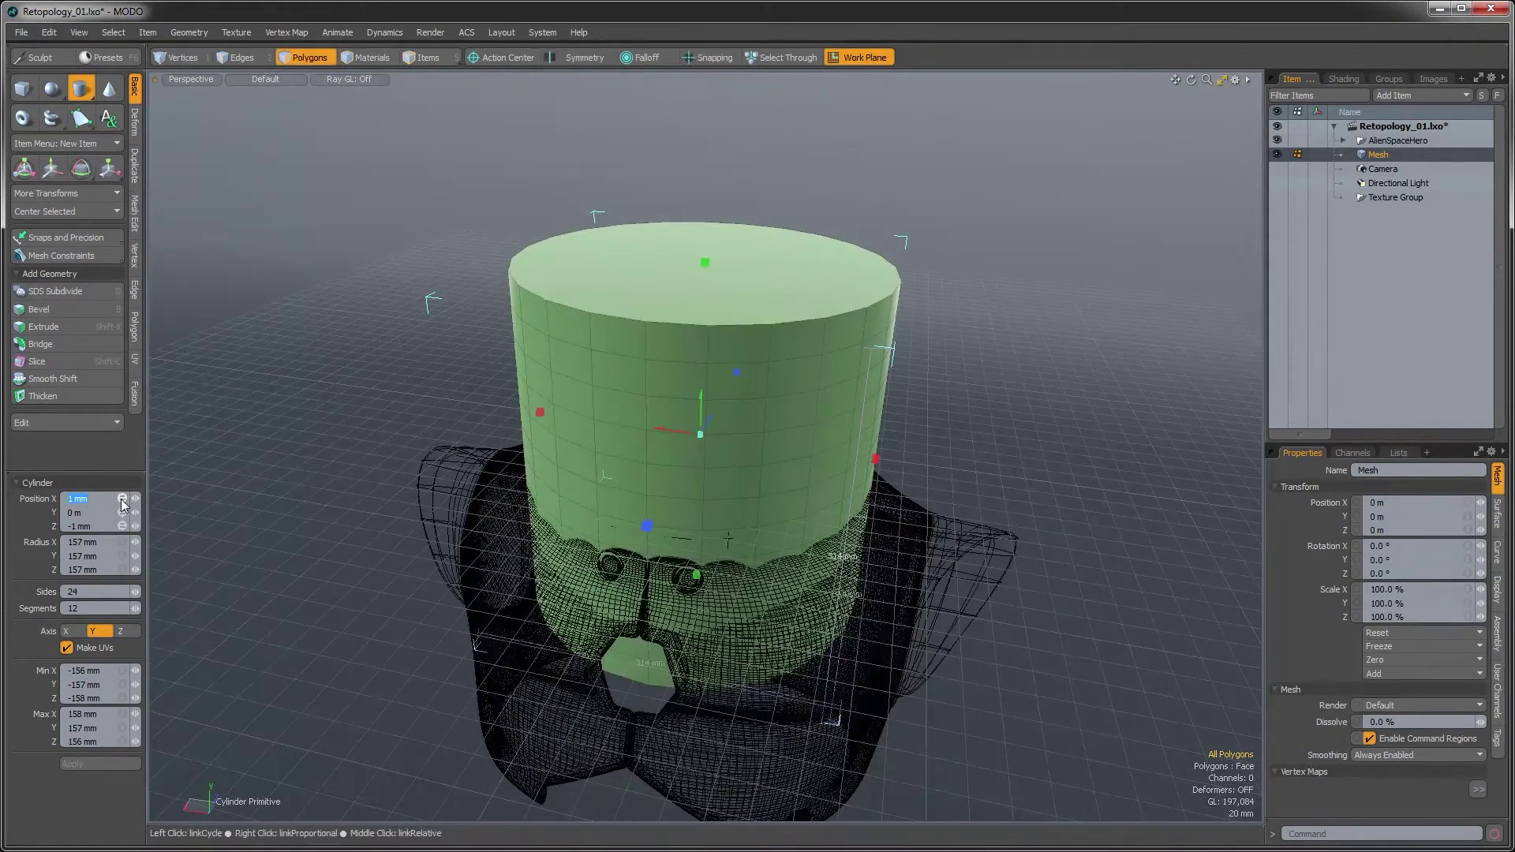
key(Return)
mouse_move(860, 469)
alt+mouse_down()
mouse_move(790, 506)
mouse_move(855, 479)
alt+mouse_up()
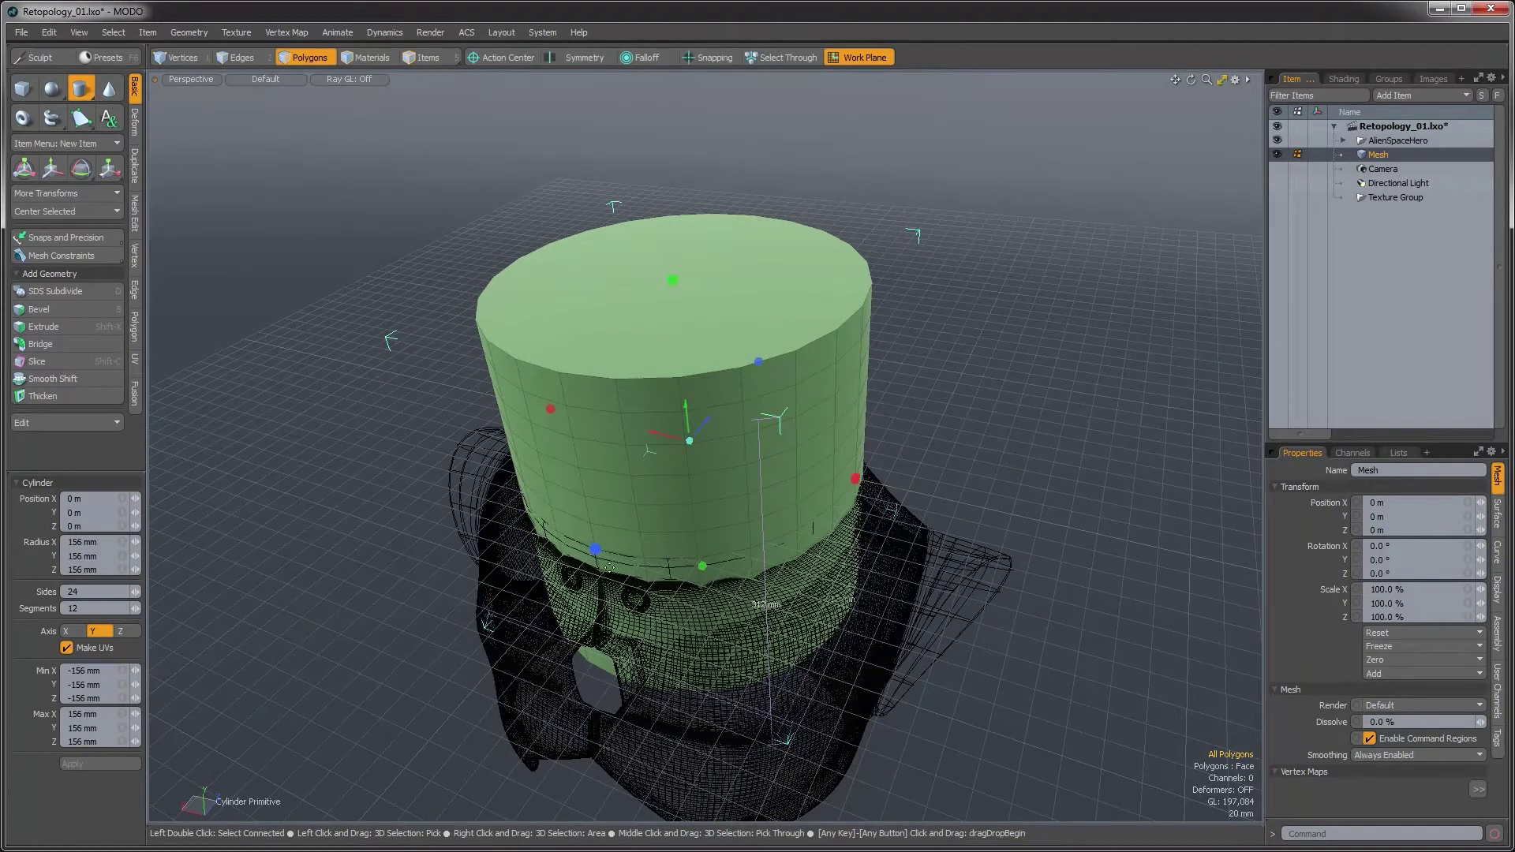
Offset the cylinder to a Z position of -1.5 mm and reduce its segments to 1
alt+drag(740, 529, 669, 595)
scroll(721, 542, up, 2)
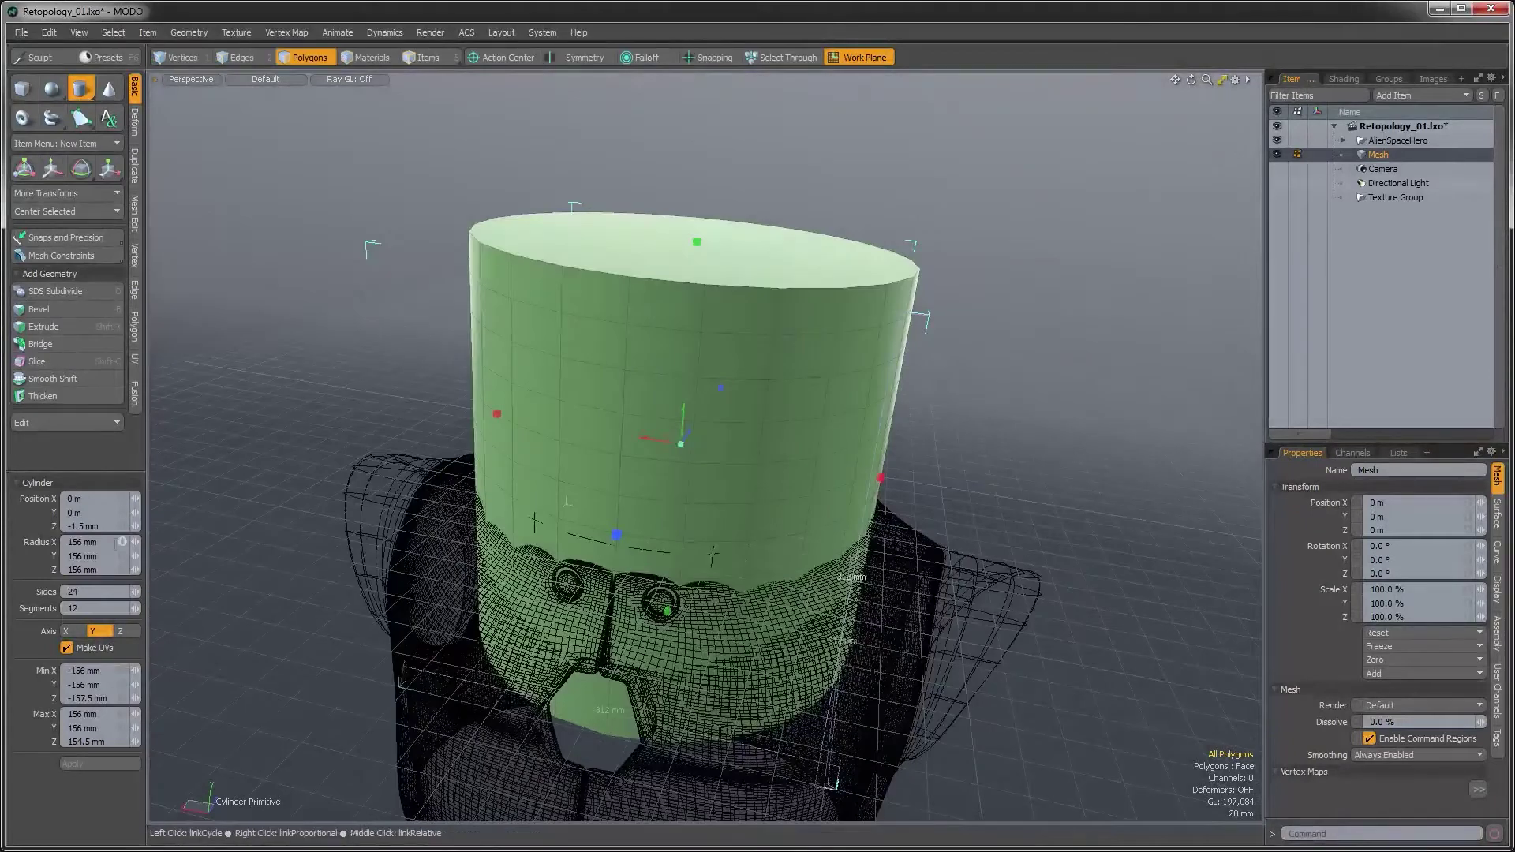
text(1)
key(Tab)
Flatten the cylinder into a disc about 28.5 mm thick, with its top at 0 m on Y to match the collar
mouse_move(837, 399)
alt+mouse_down()
mouse_move(811, 445)
mouse_move(821, 414)
alt+mouse_up()
drag(711, 198, 707, 427)
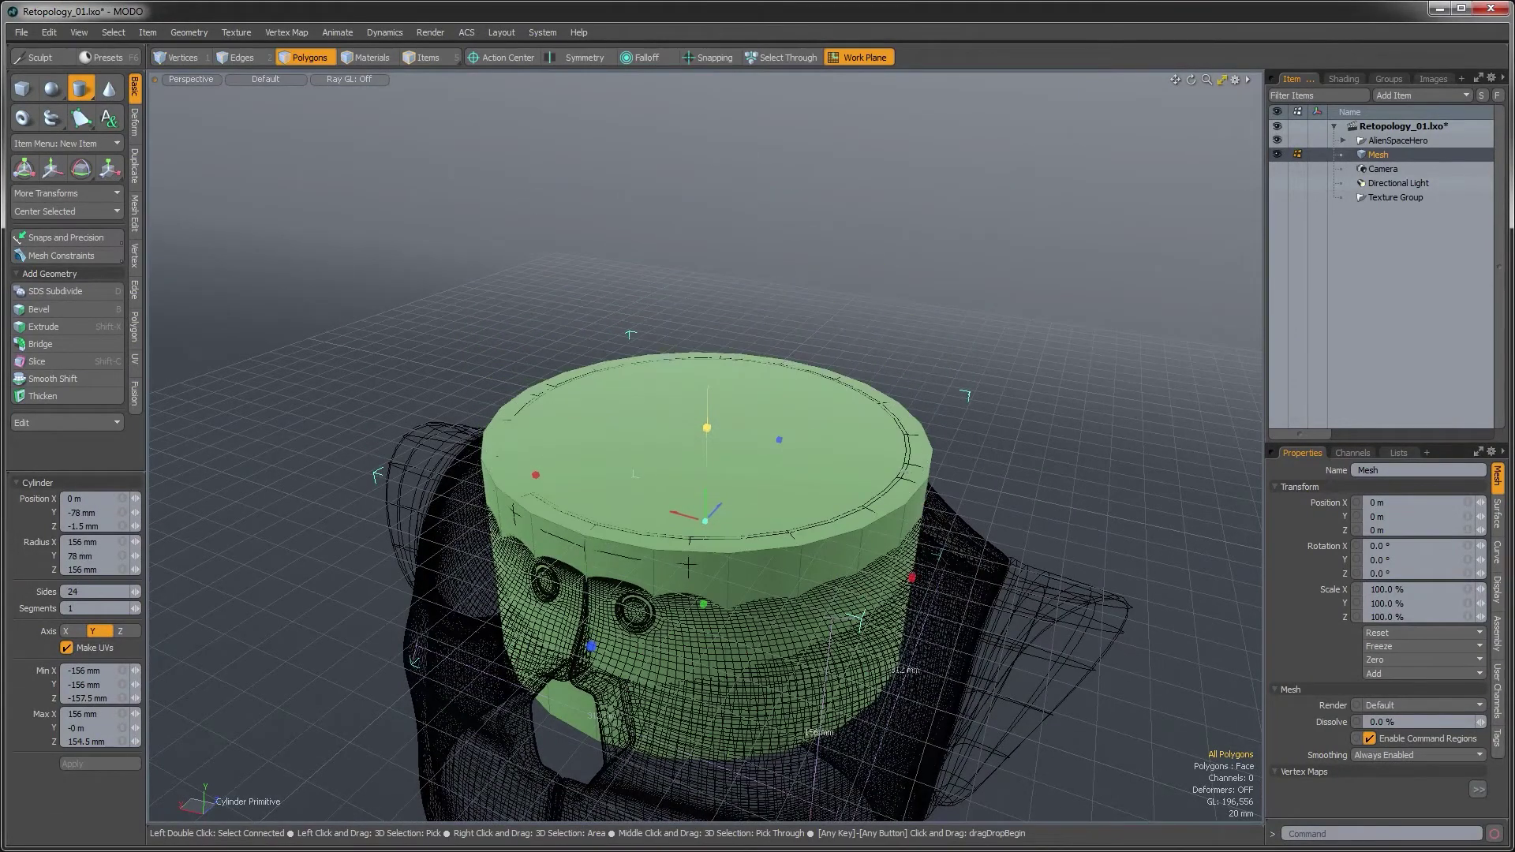
mouse_move(711, 525)
alt+mouse_down()
mouse_move(715, 602)
mouse_move(703, 425)
mouse_move(701, 523)
alt+mouse_up()
alt+drag(993, 543, 769, 594)
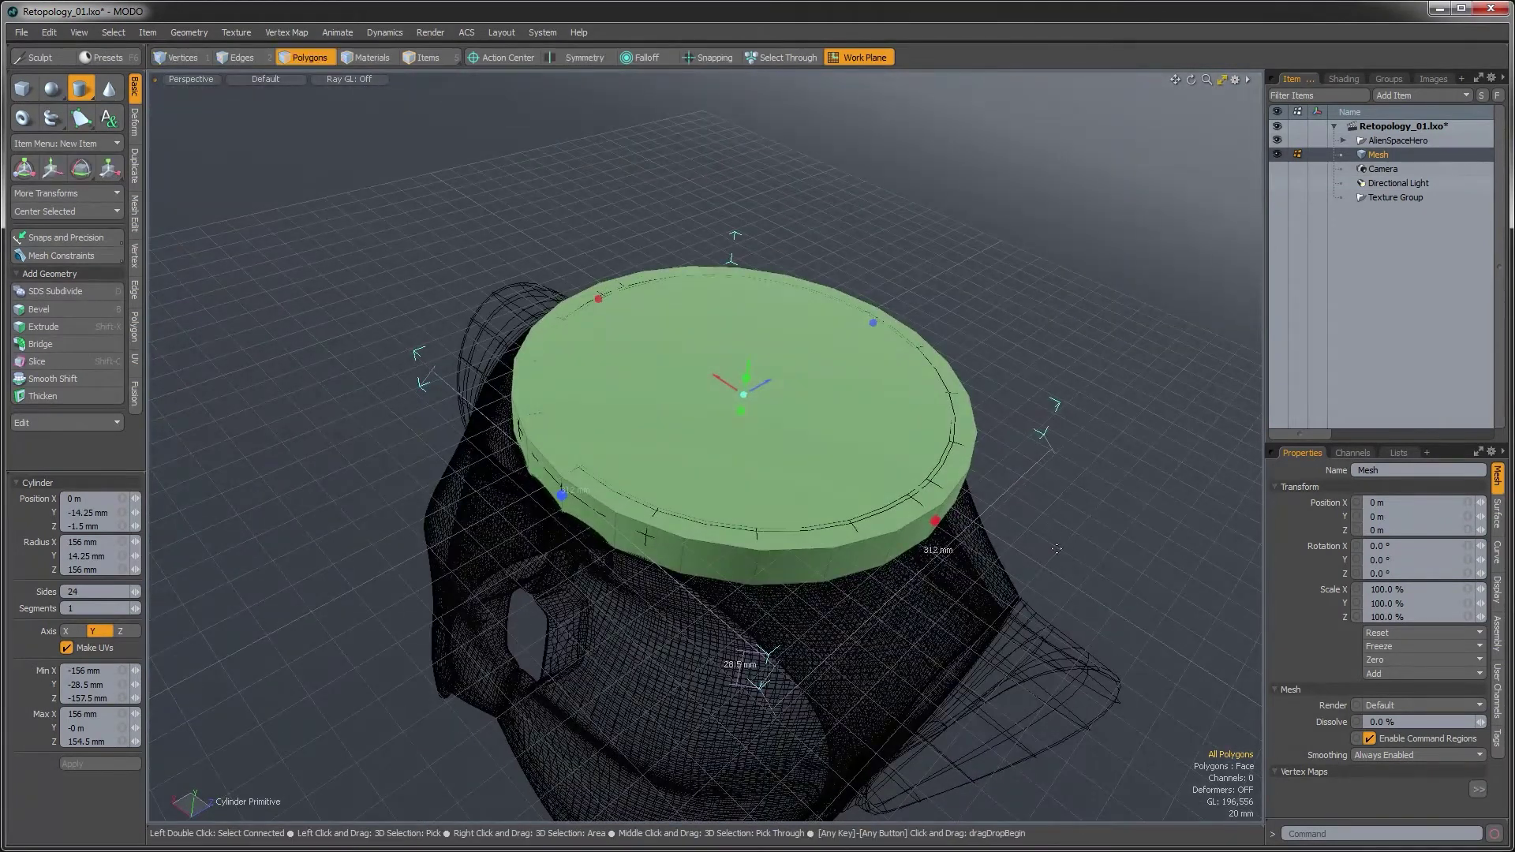
alt+drag(1055, 536, 902, 546)
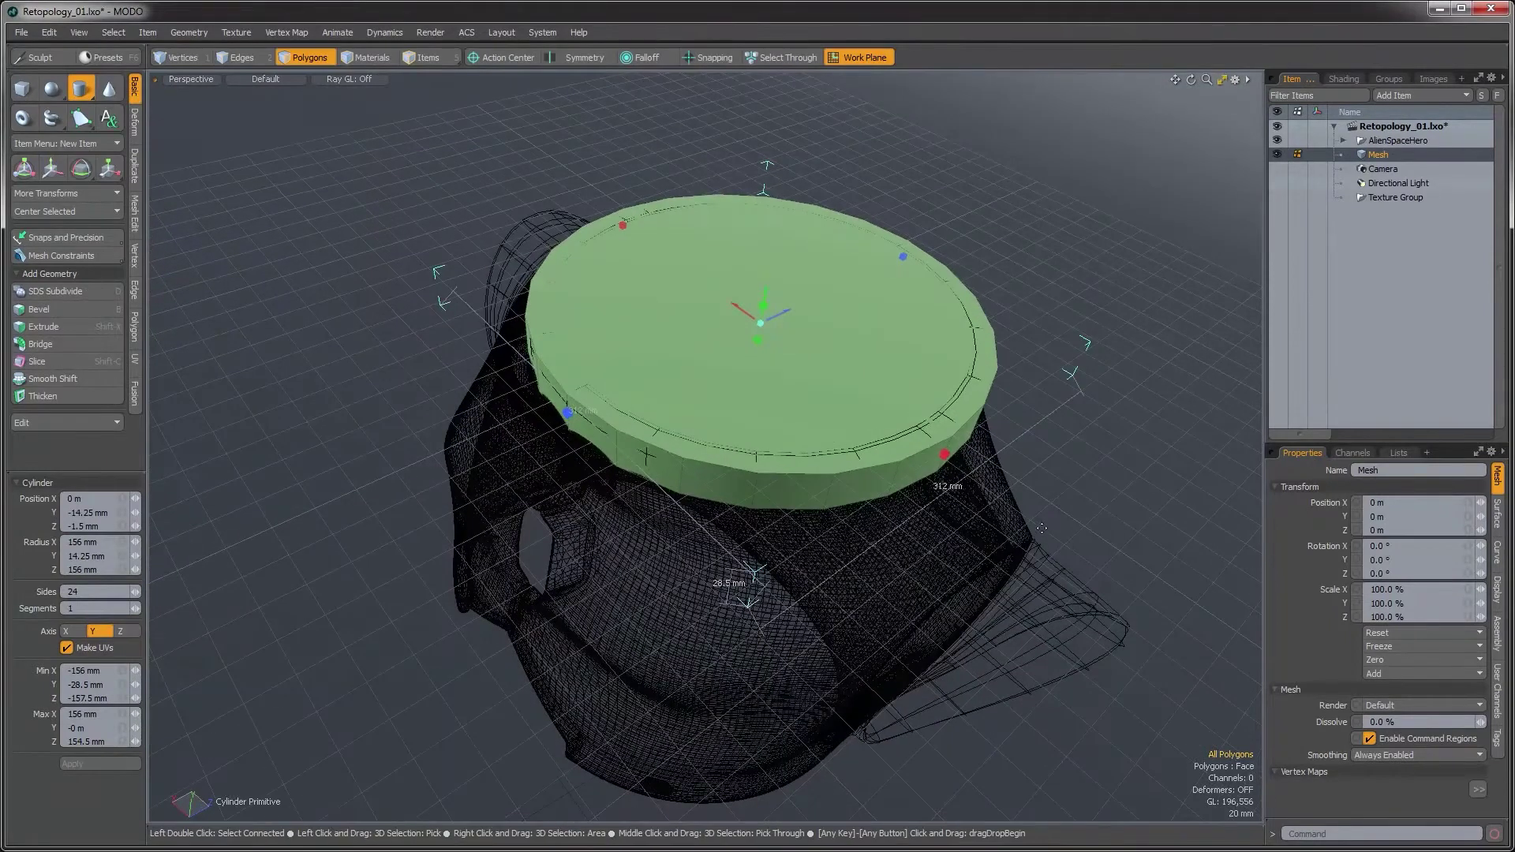
key(space)
Select the full loop of side polygons around the disc to check their number, and clear the selection
drag(810, 486, 850, 420)
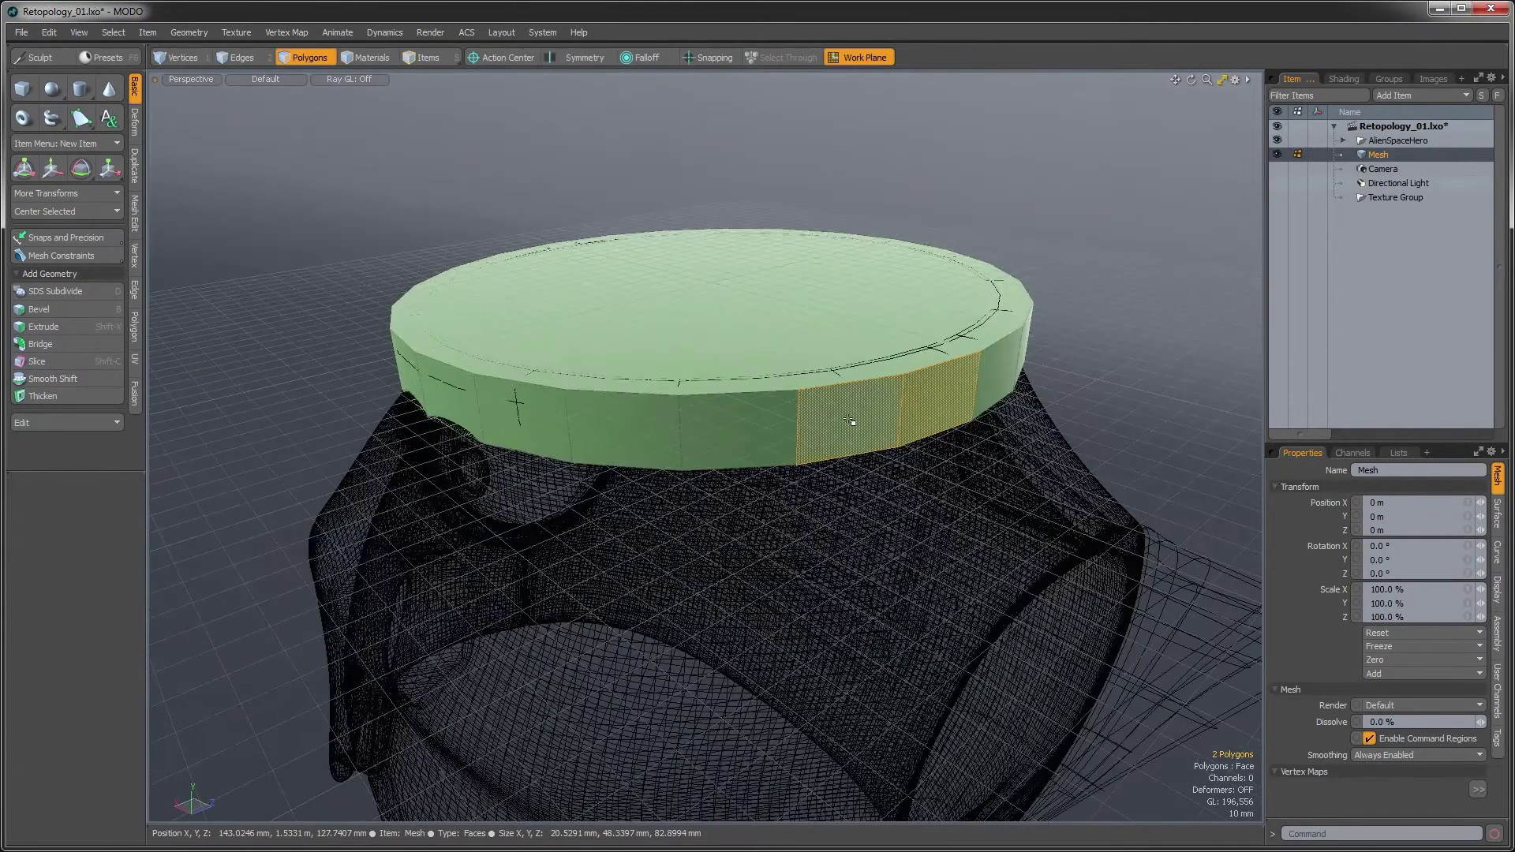
key(l)
alt+drag(849, 422, 945, 377)
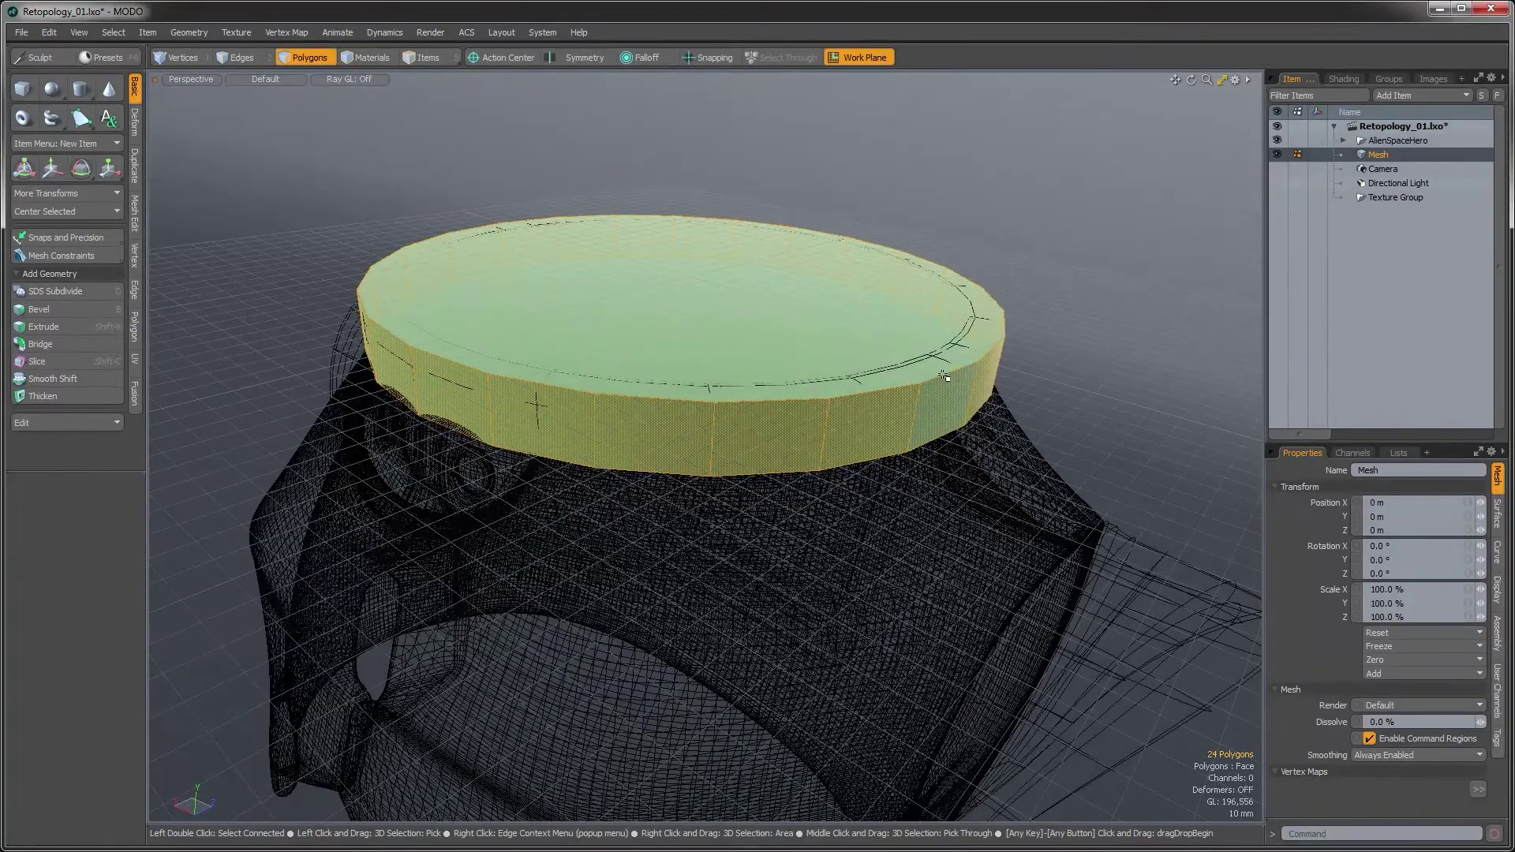
click(1071, 388)
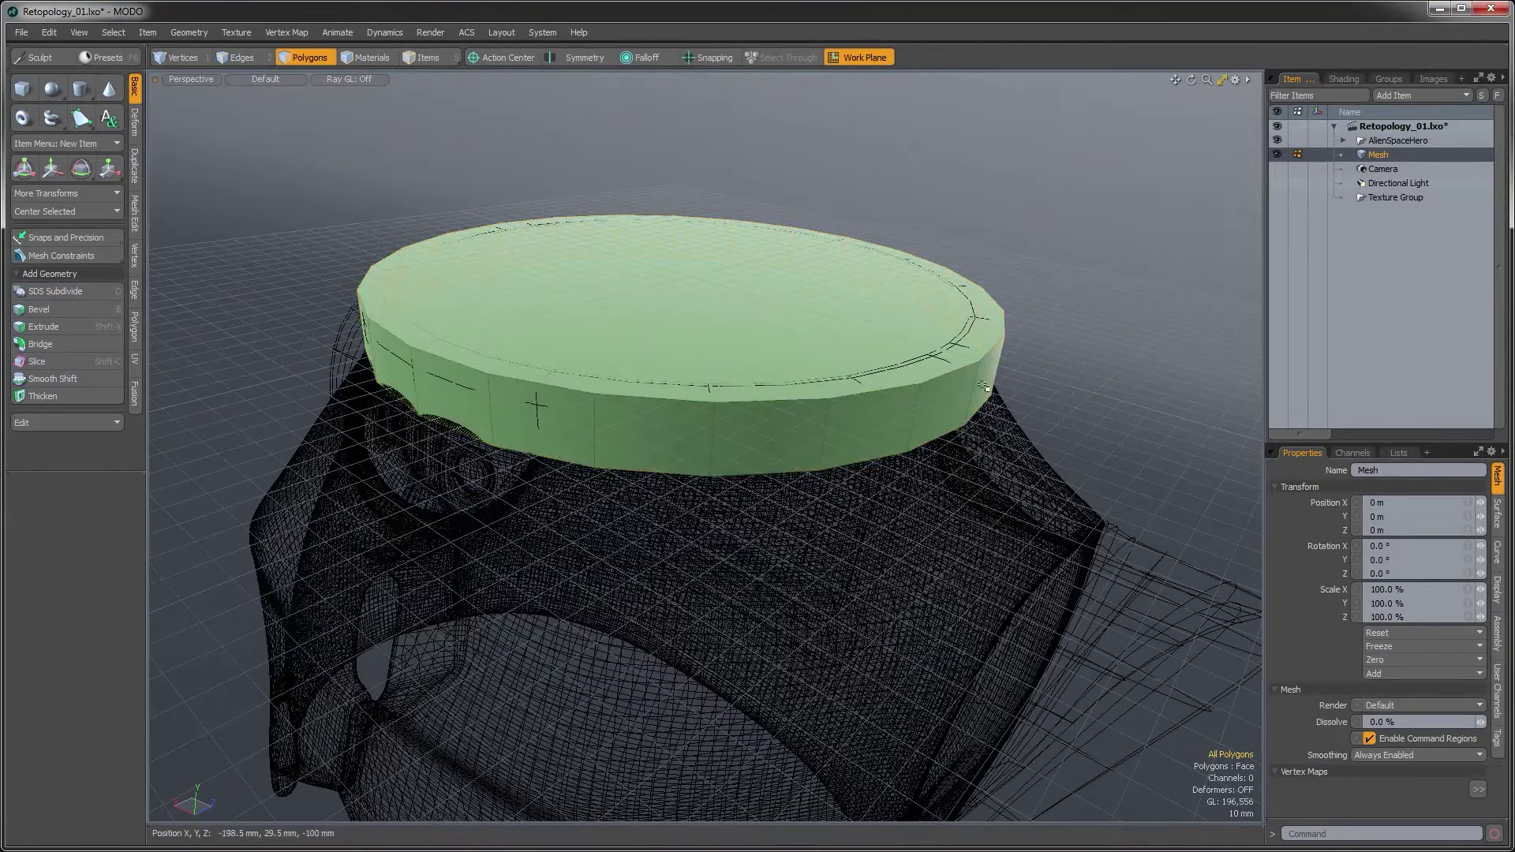
Delete the whole disc and recreate it with 18 sides, keeping the same position, radius and single segment
double_click(912, 364)
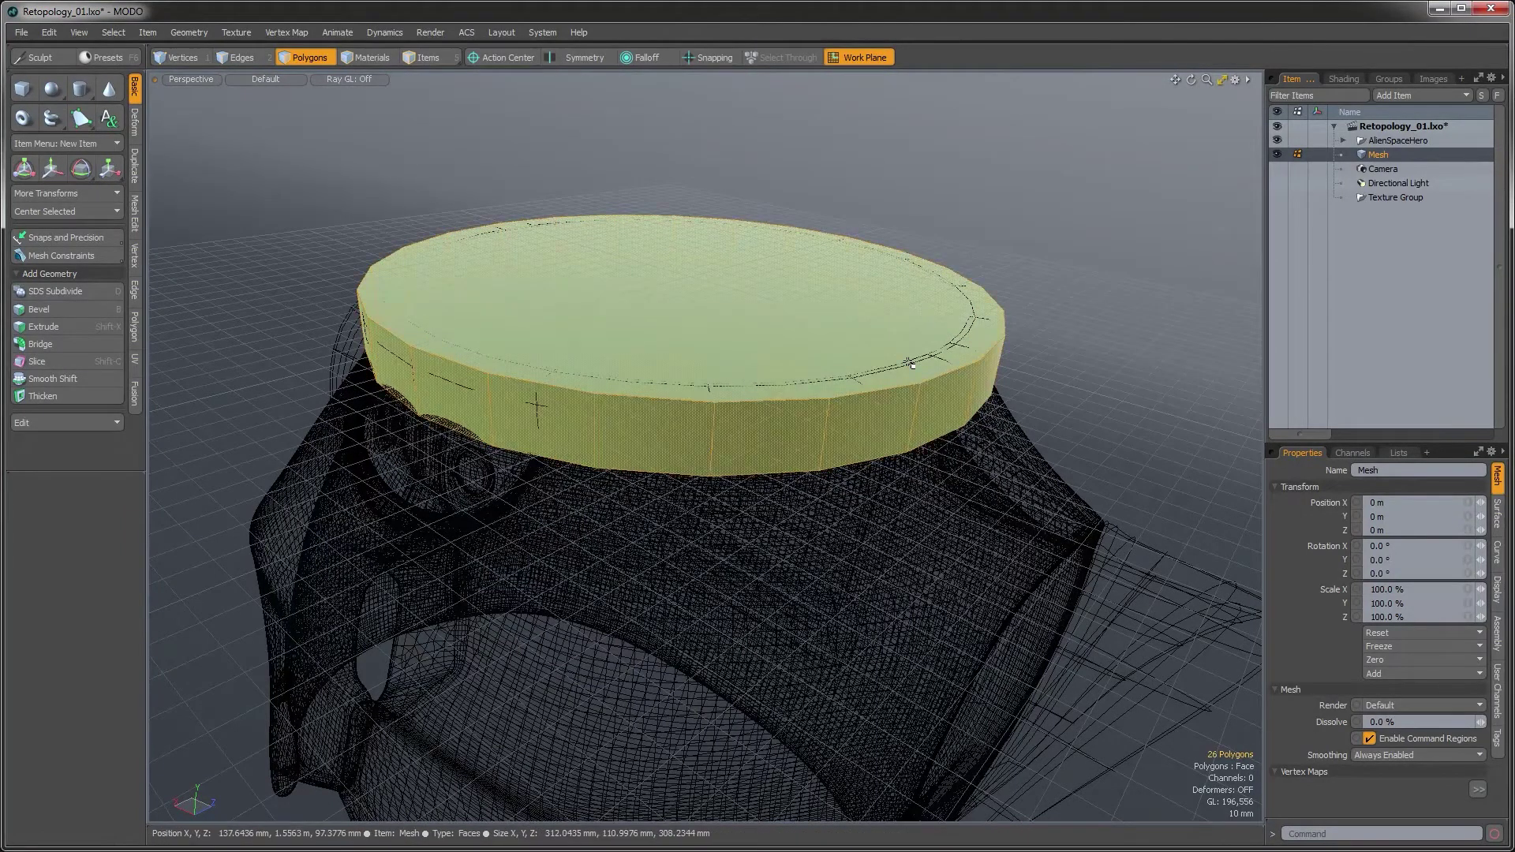
key(Delete)
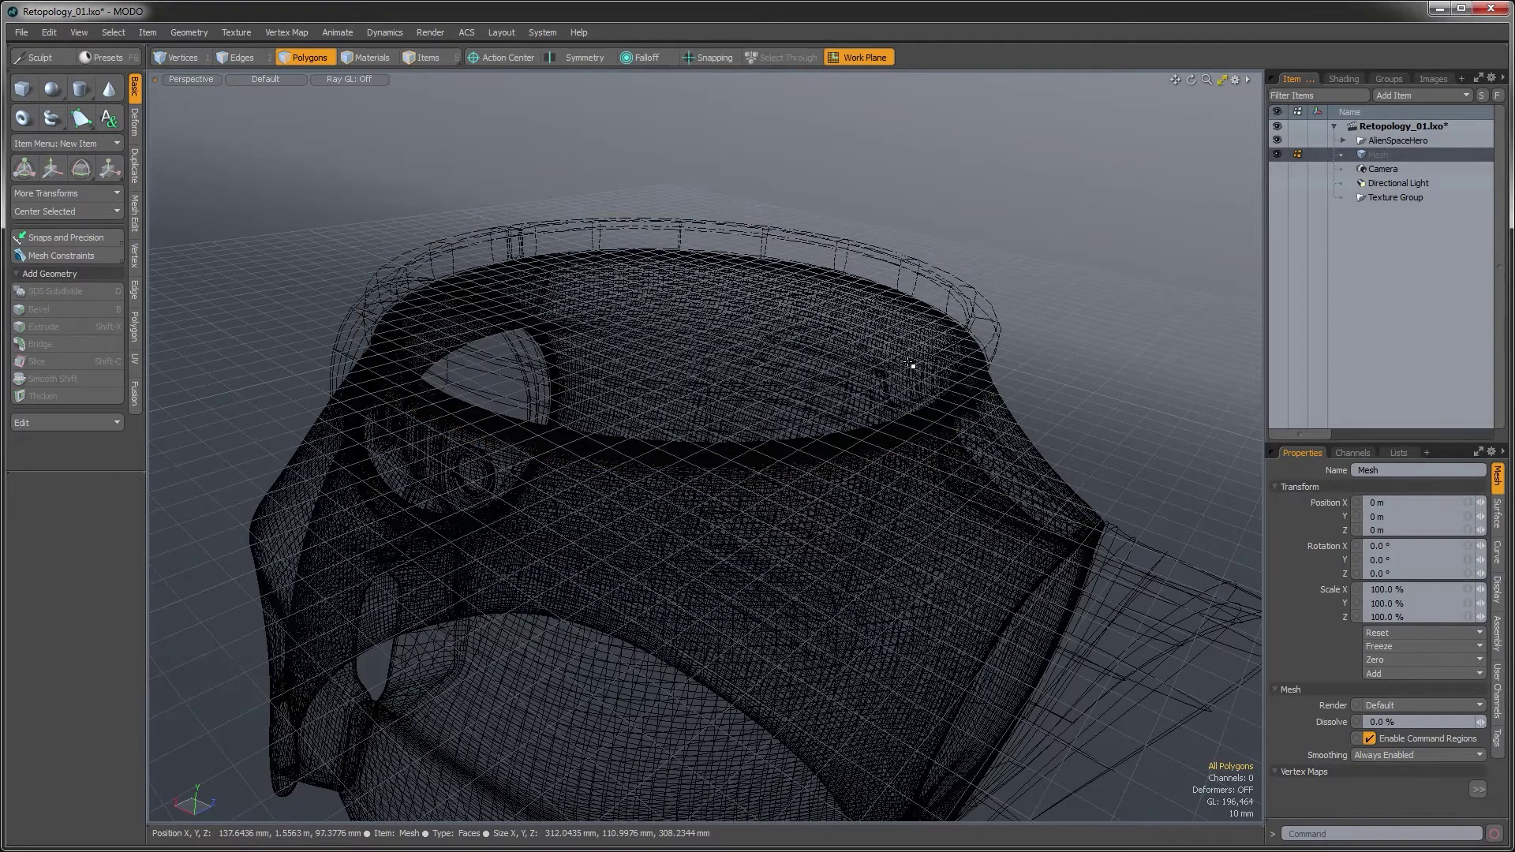
click(81, 87)
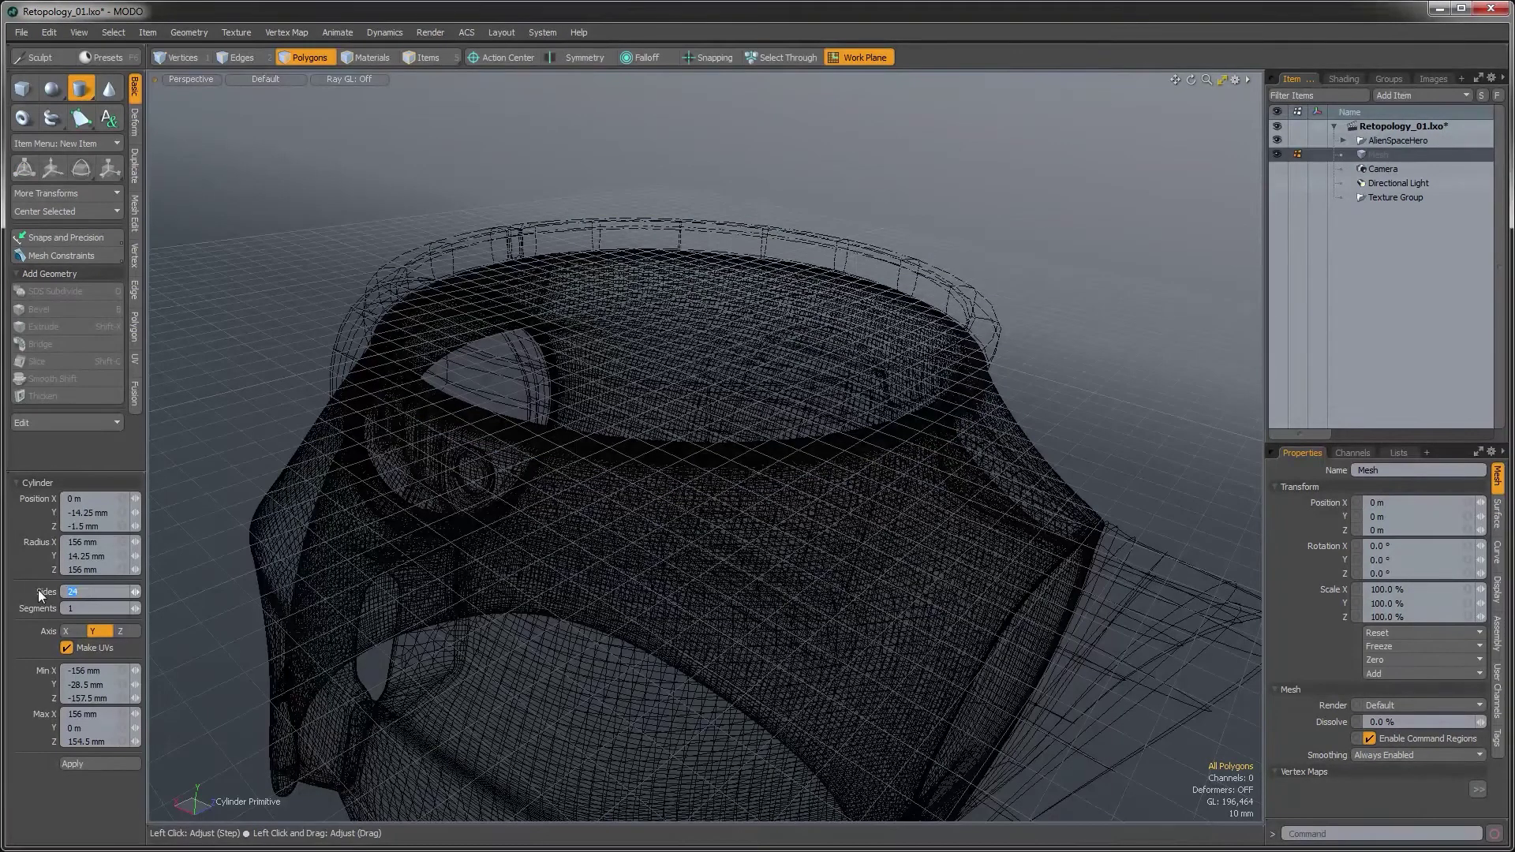
key(Tab)
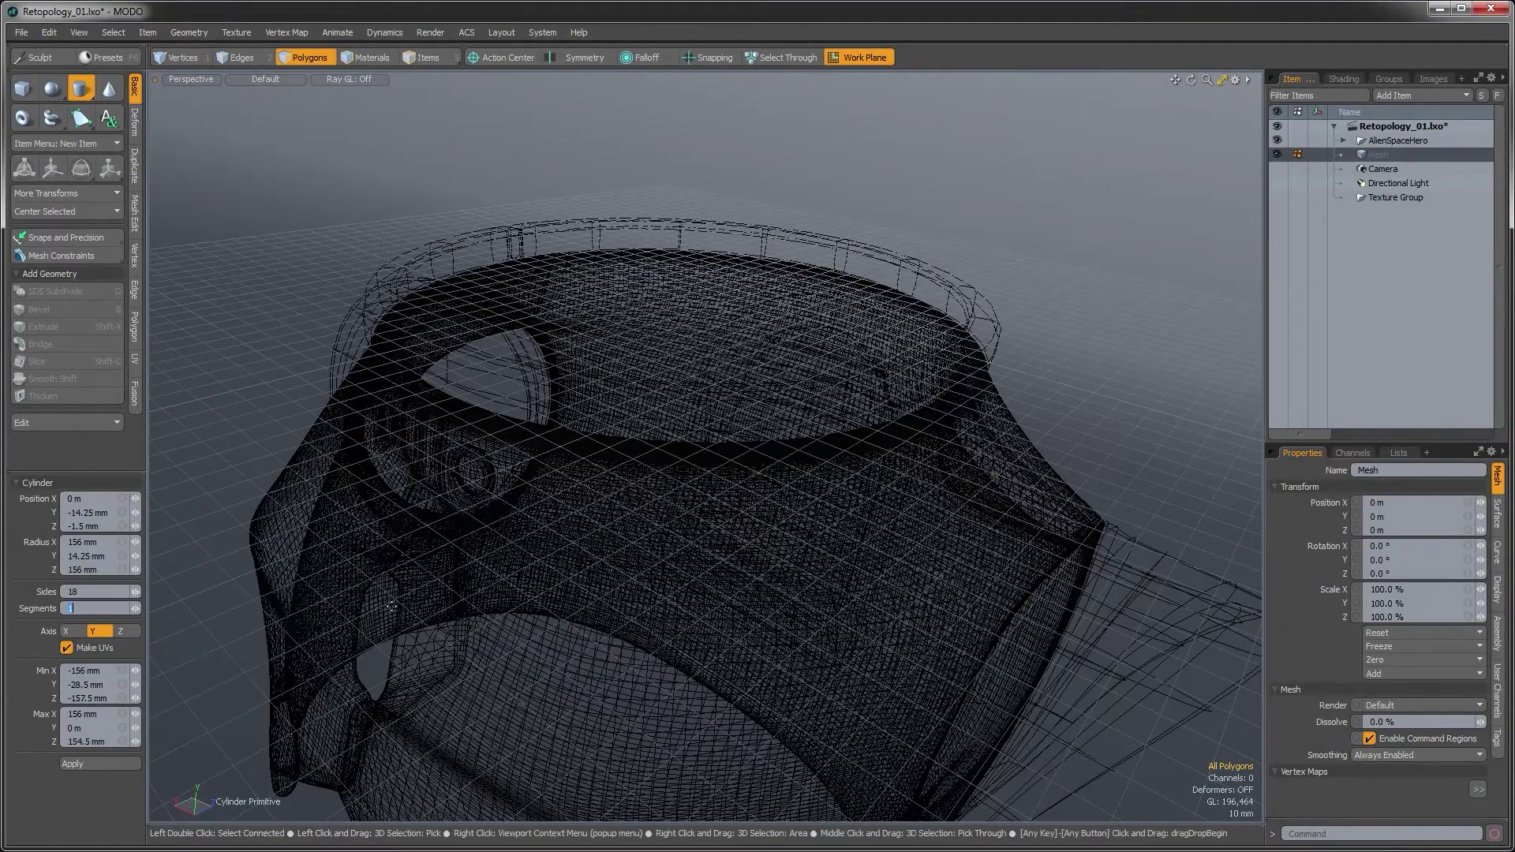
alt+drag(677, 440, 647, 464)
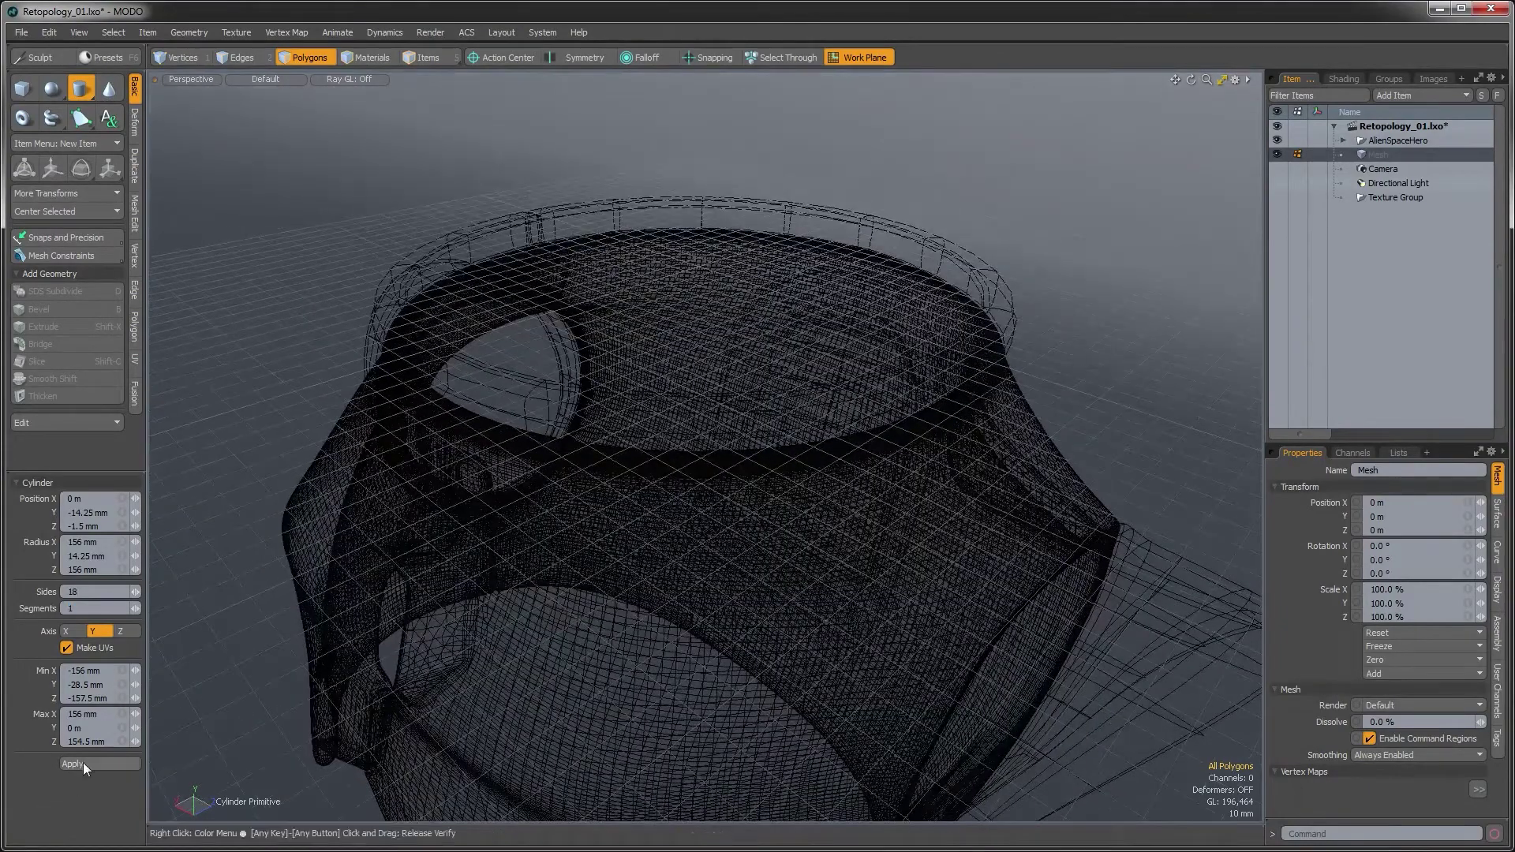
click(83, 762)
alt+drag(722, 399, 685, 424)
key(q)
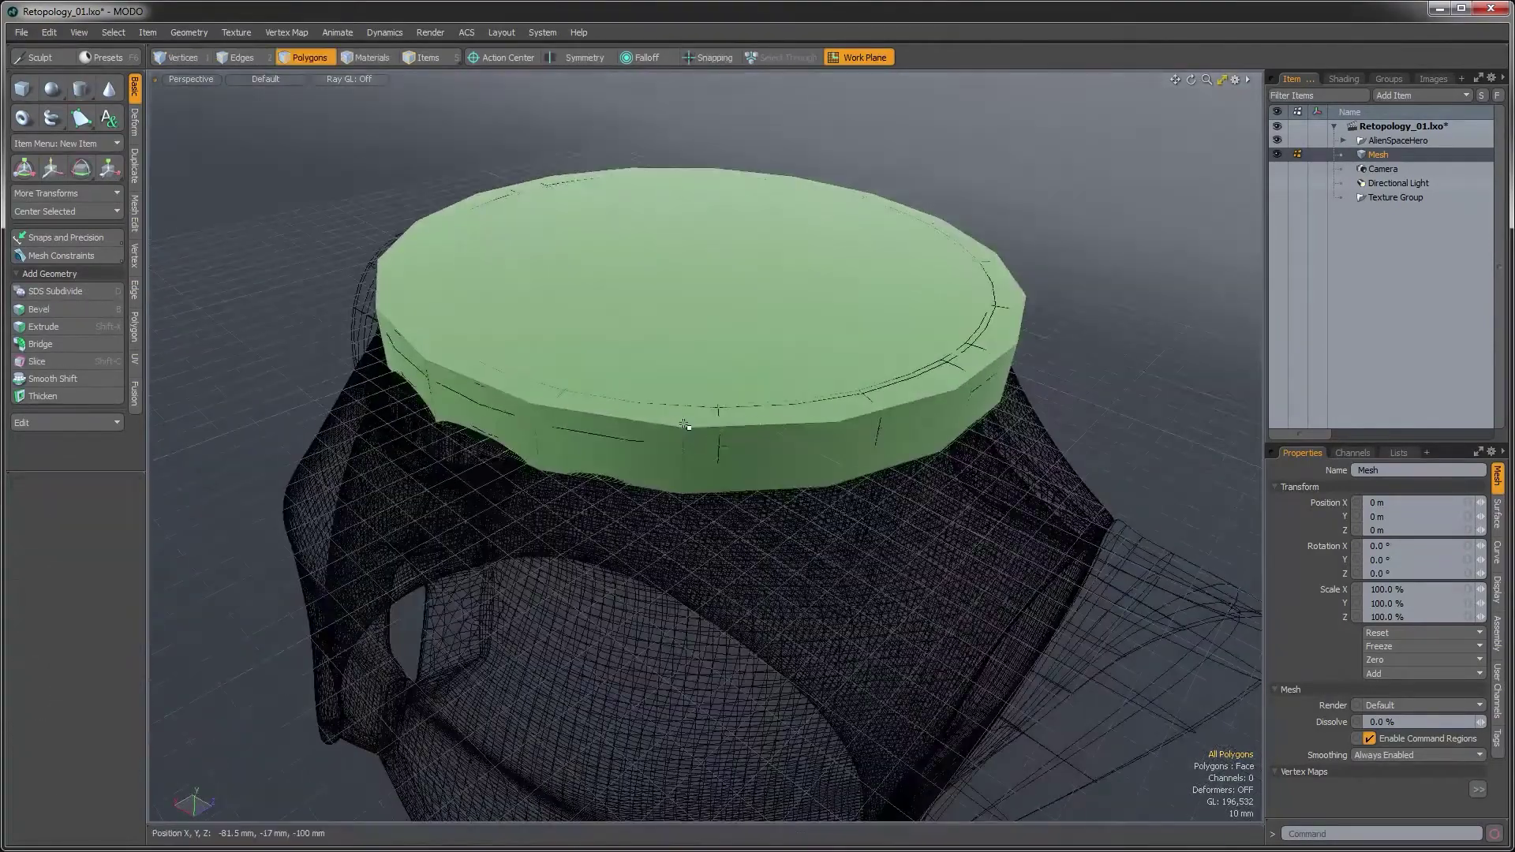
Bevel the disc's top polygon with an inset of about 16.1 mm to match the collar's rim width
click(677, 339)
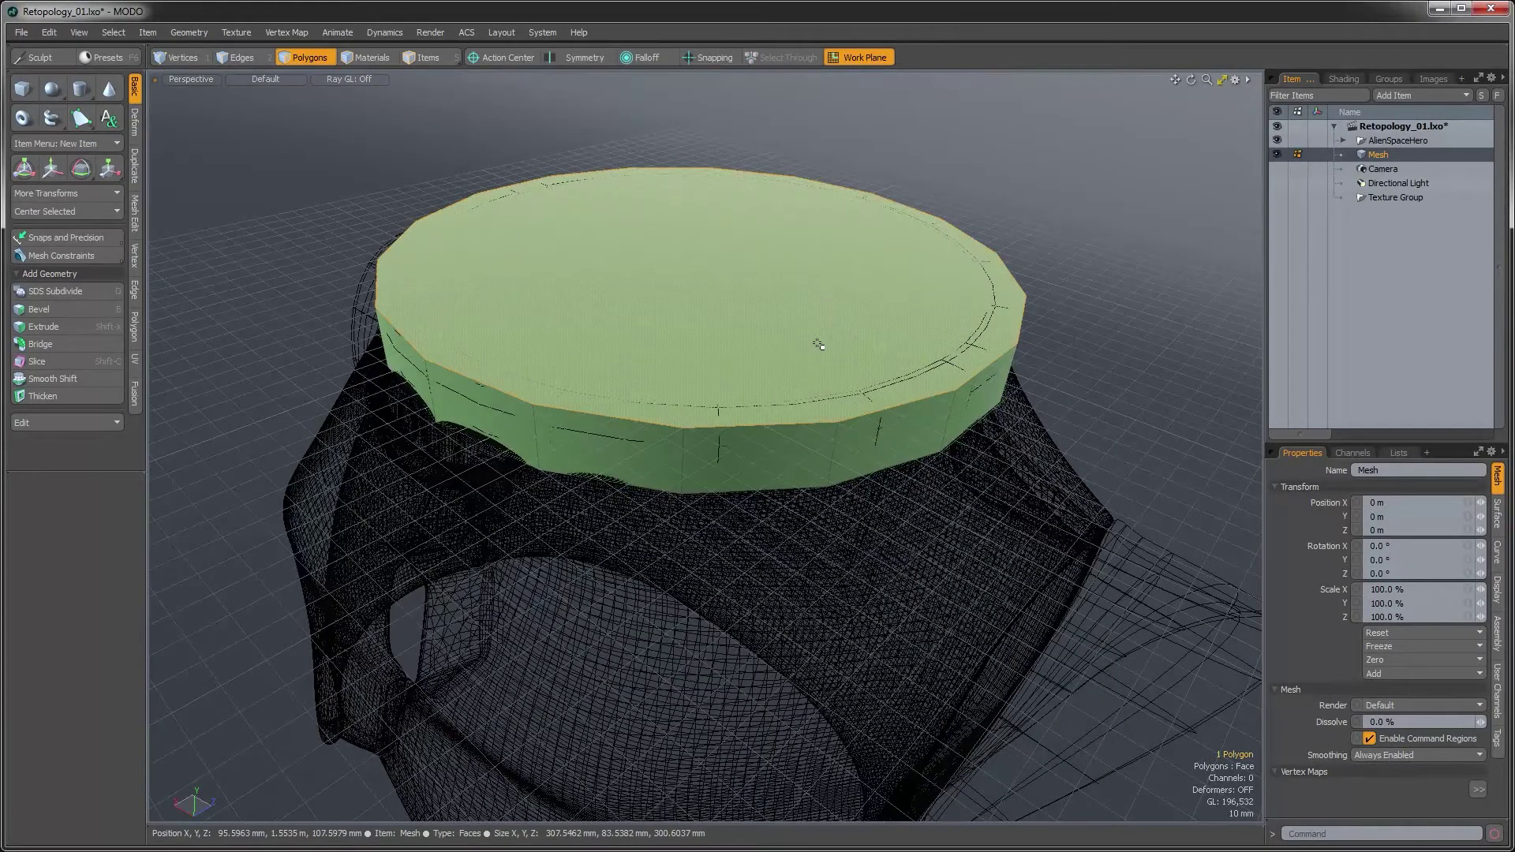
alt+drag(818, 345, 790, 382)
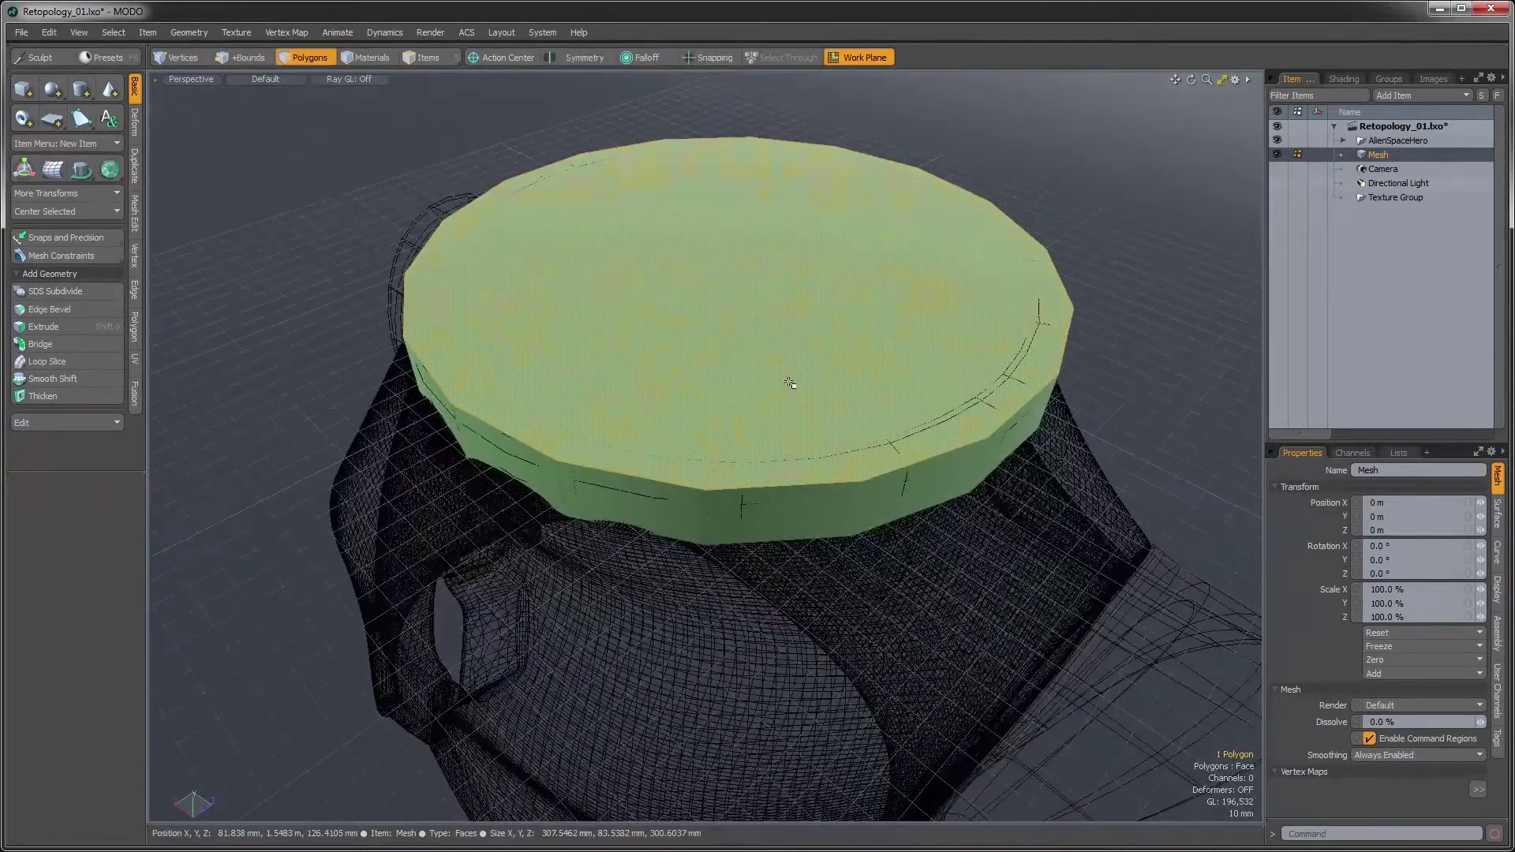
key(shift+b)
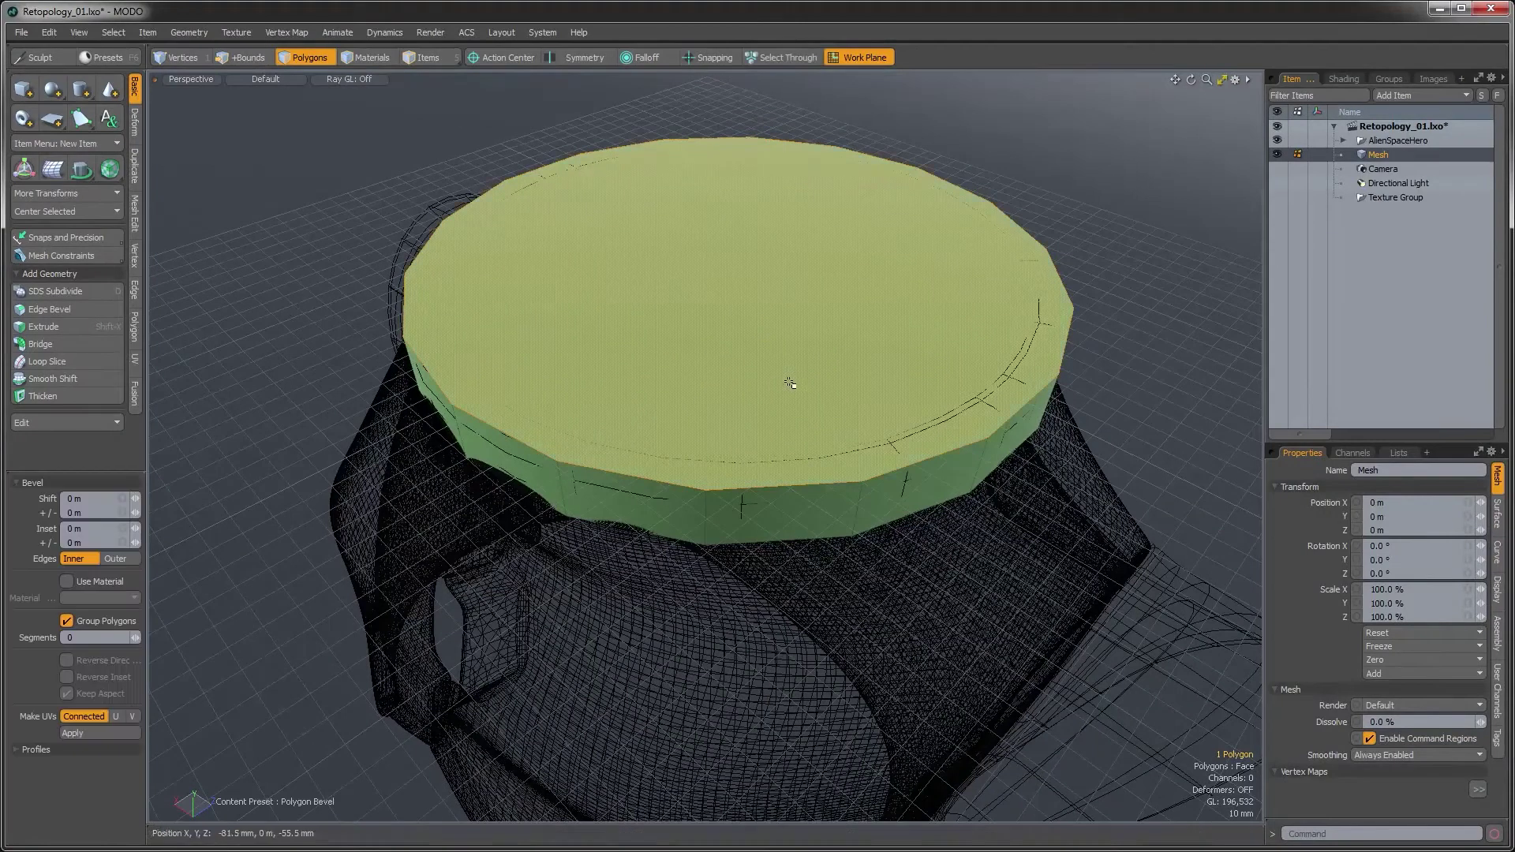
click(888, 372)
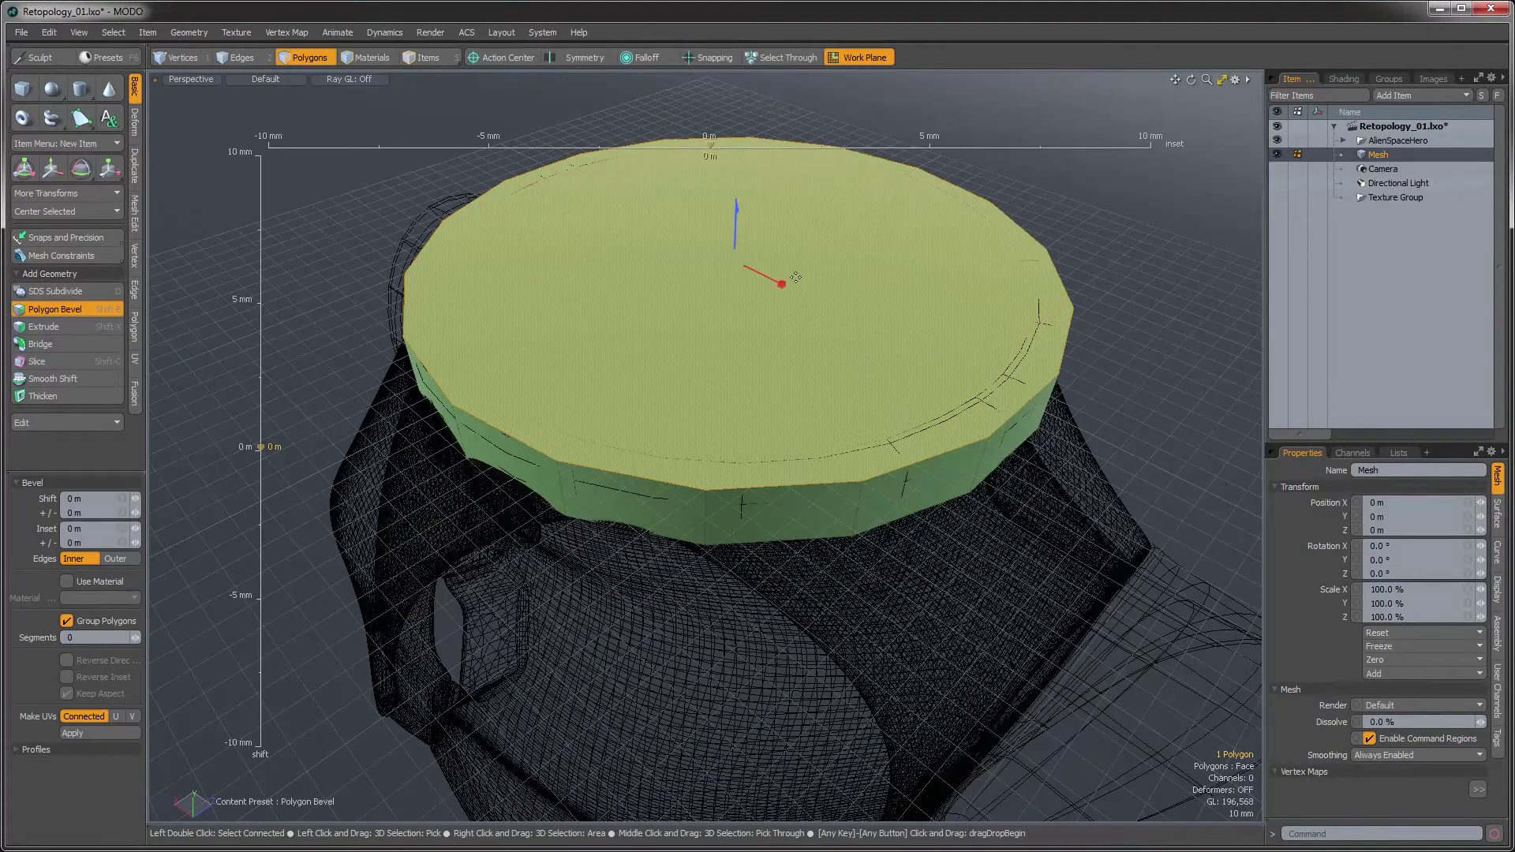
drag(780, 282, 876, 282)
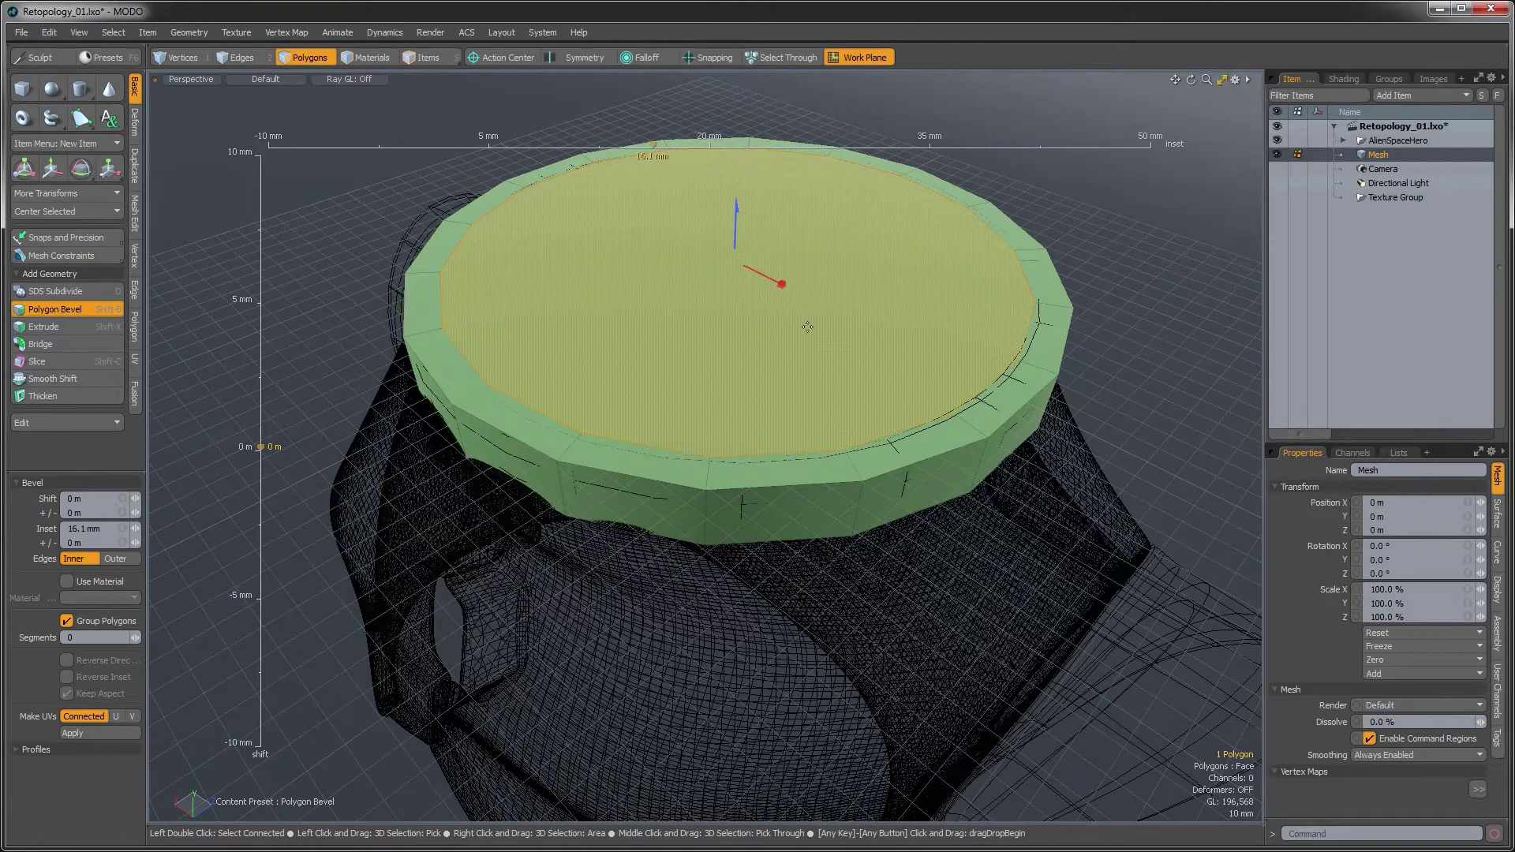
Bevel the inset polygon again with a shift of about -23 mm, and delete the recessed polygon
key(shift)
drag(737, 222, 737, 264)
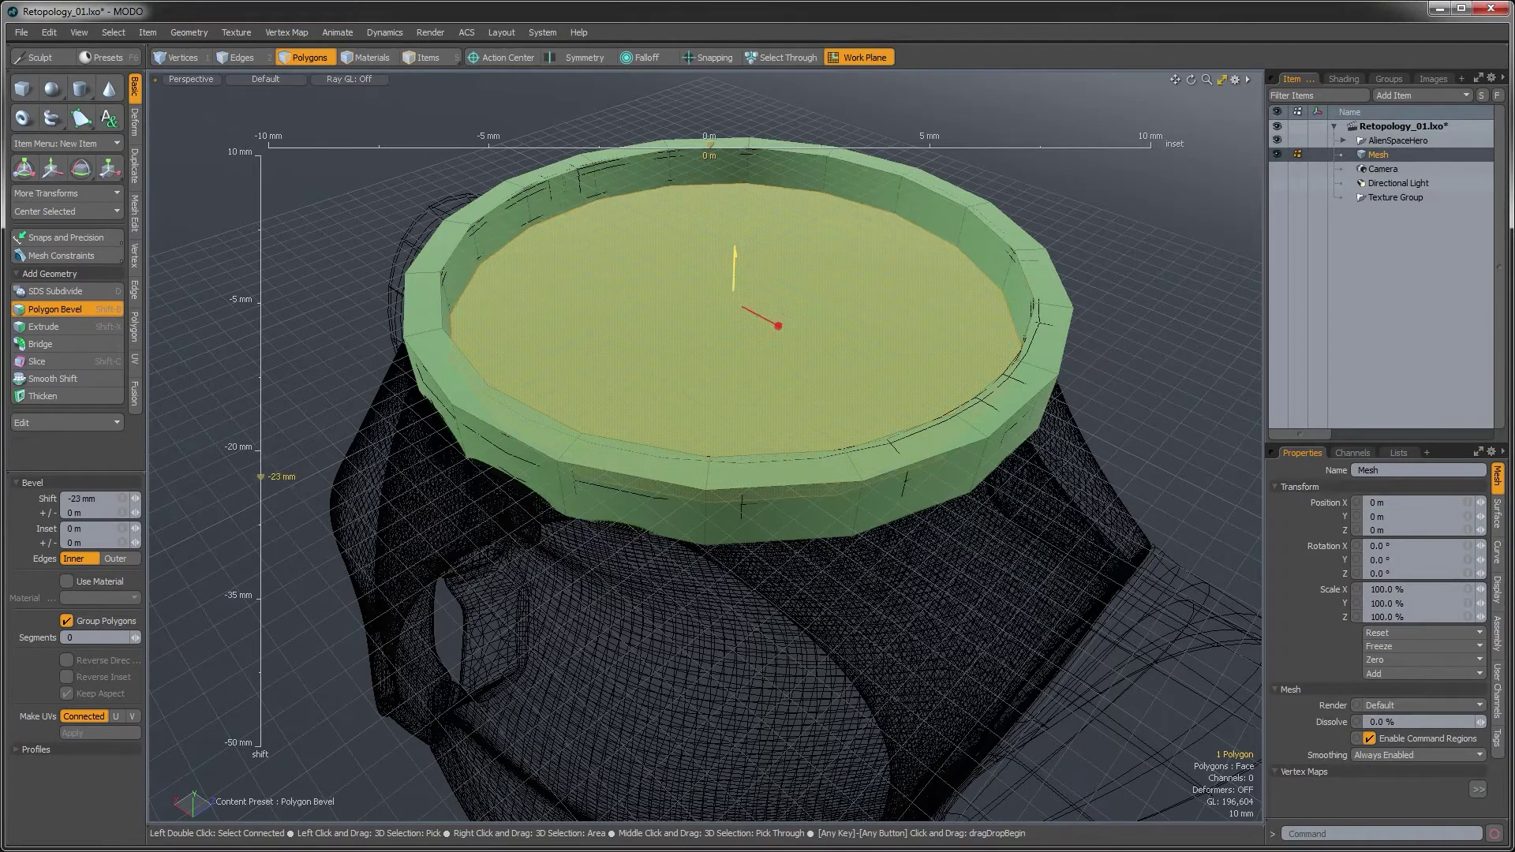
alt+drag(666, 379, 657, 353)
key(space)
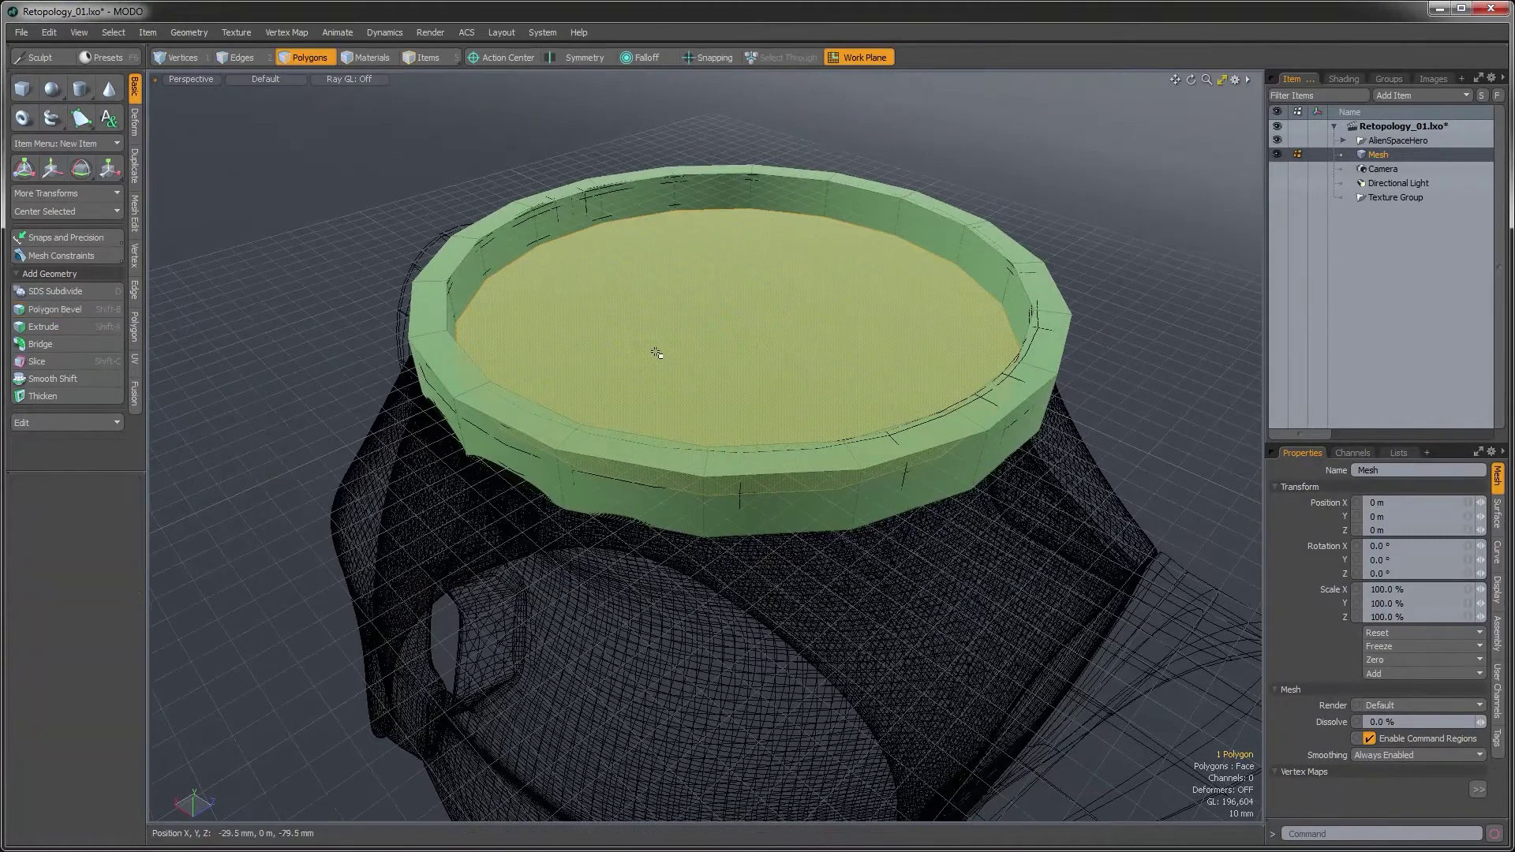
key(Delete)
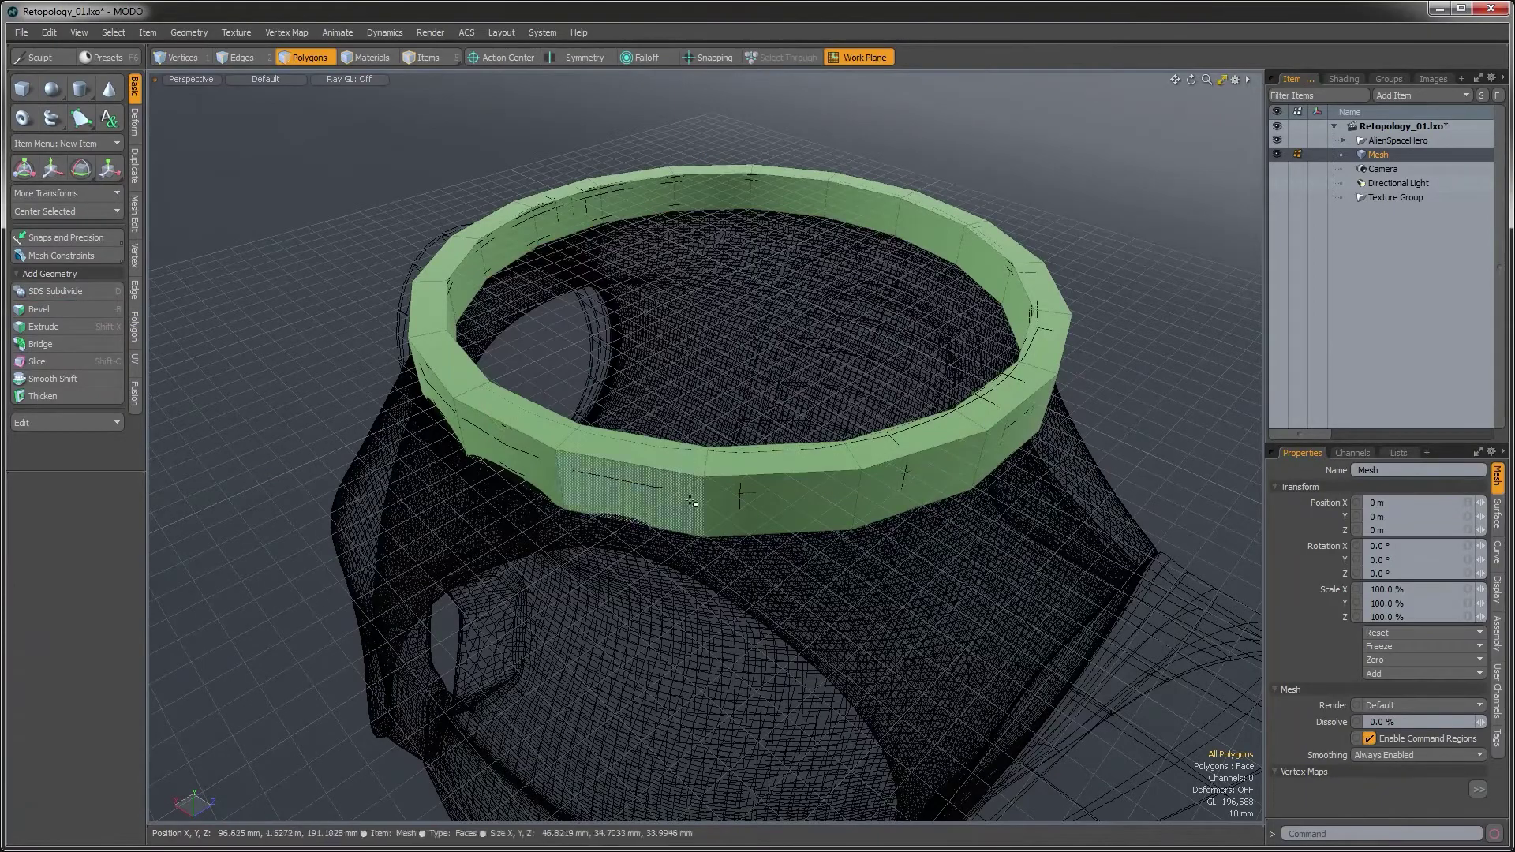
Select the large polygon closing the underside of the ring and delete it
alt+drag(677, 575, 726, 262)
click(710, 453)
alt+drag(703, 542, 730, 486)
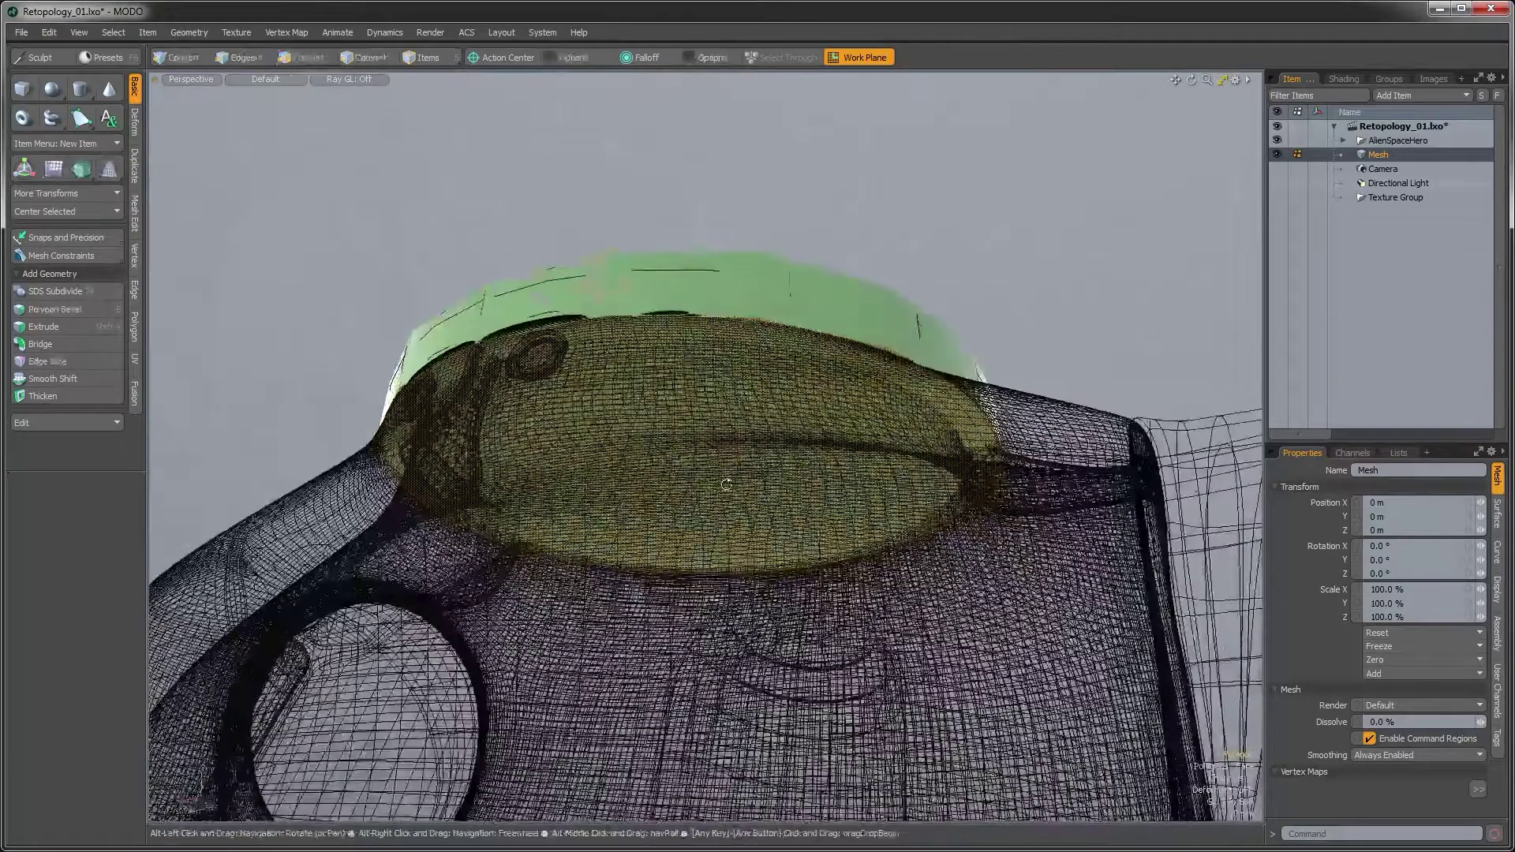
key(alt)
key(Delete)
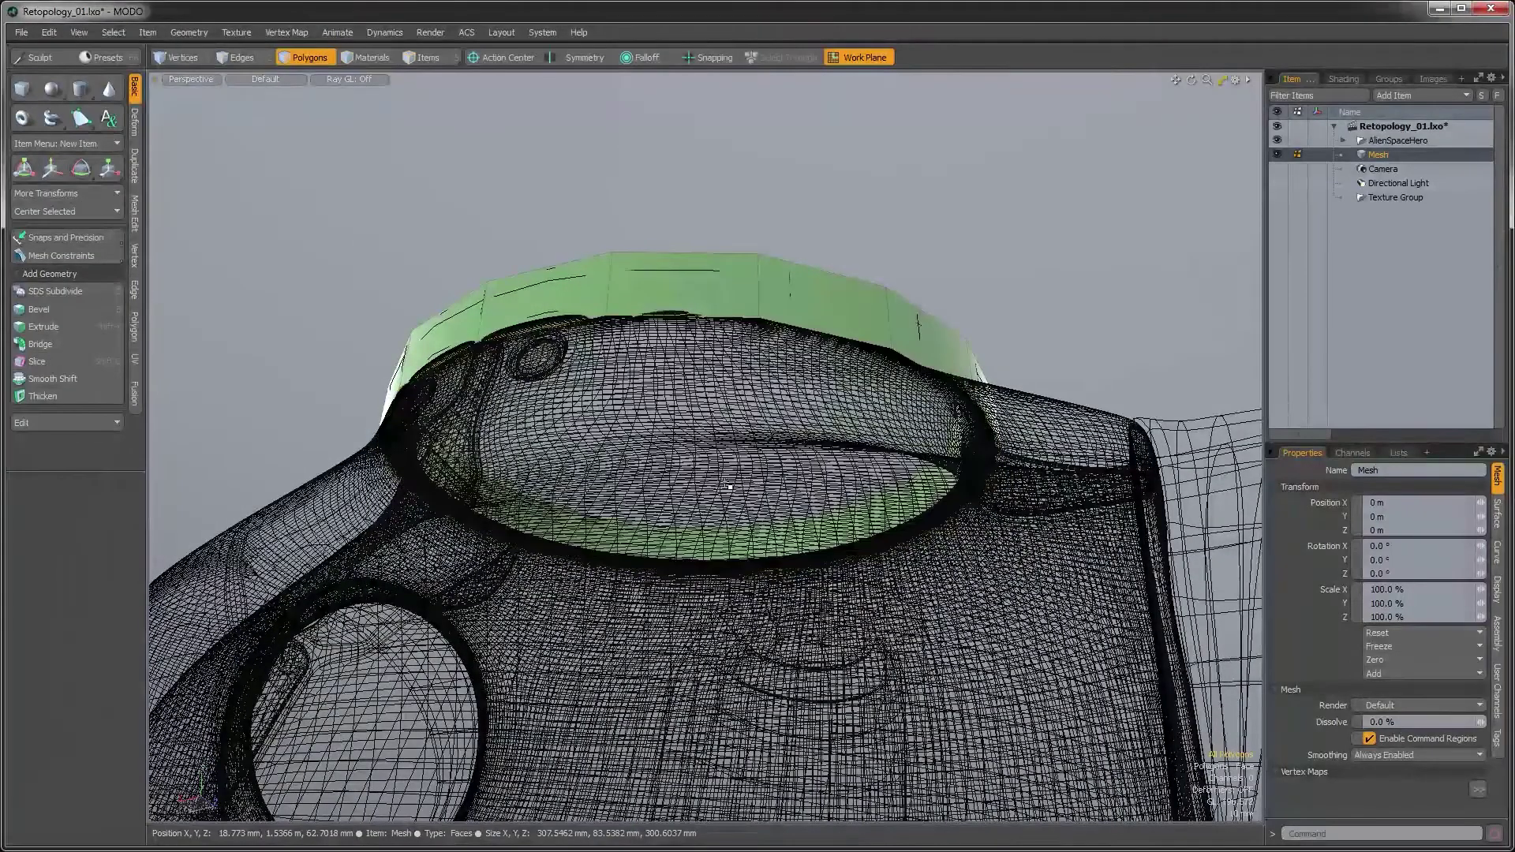
alt+drag(730, 487, 734, 530)
scroll(734, 474, down, 4)
mouse_move(738, 333)
alt+mouse_down()
mouse_move(756, 330)
mouse_move(754, 256)
mouse_move(759, 316)
alt+mouse_up()
scroll(775, 443, up, 3)
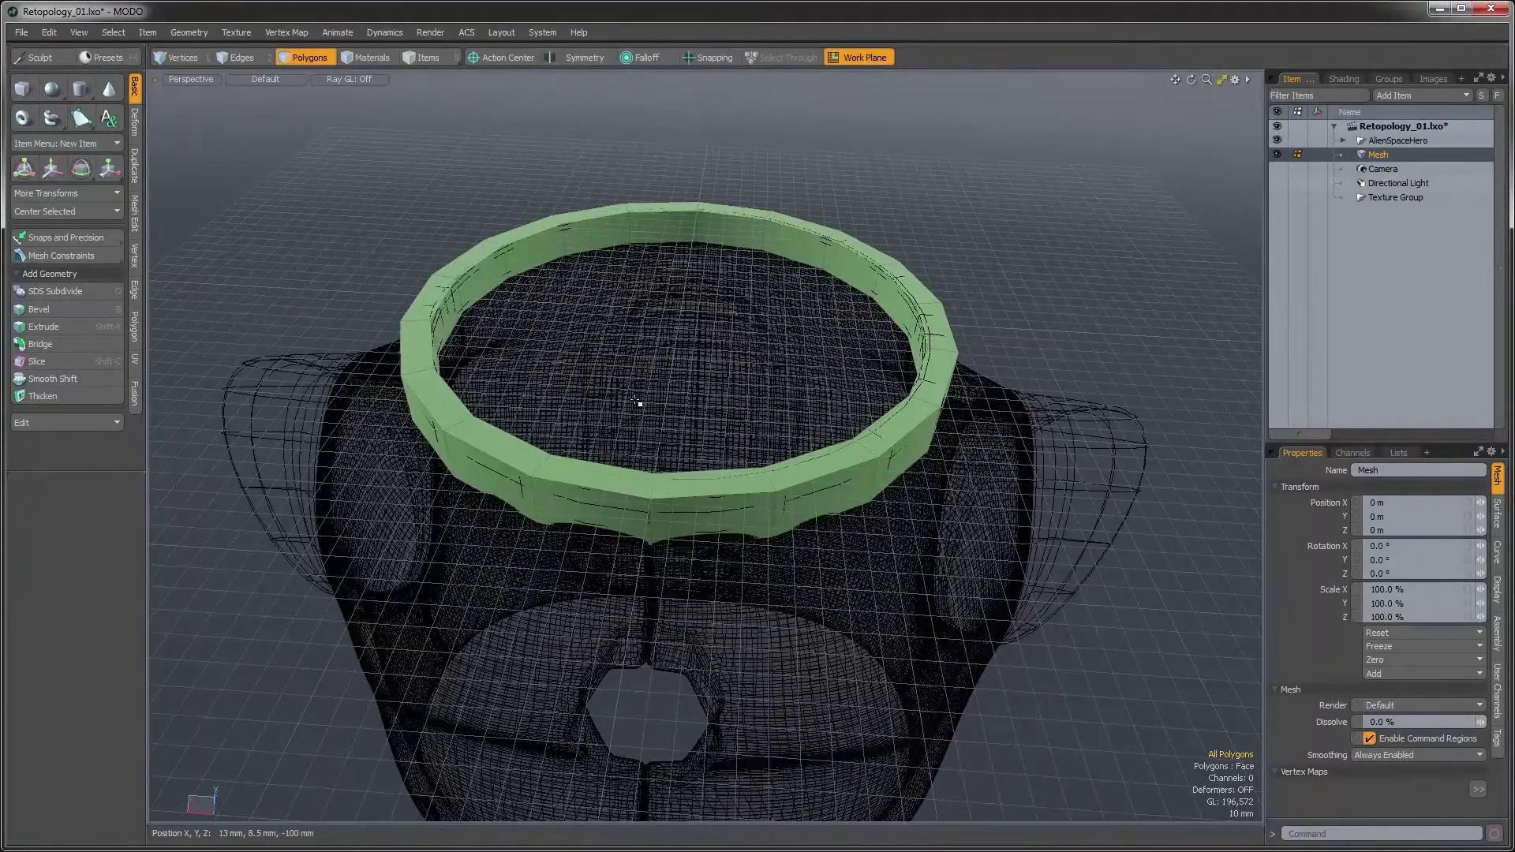
alt+drag(711, 537, 849, 549)
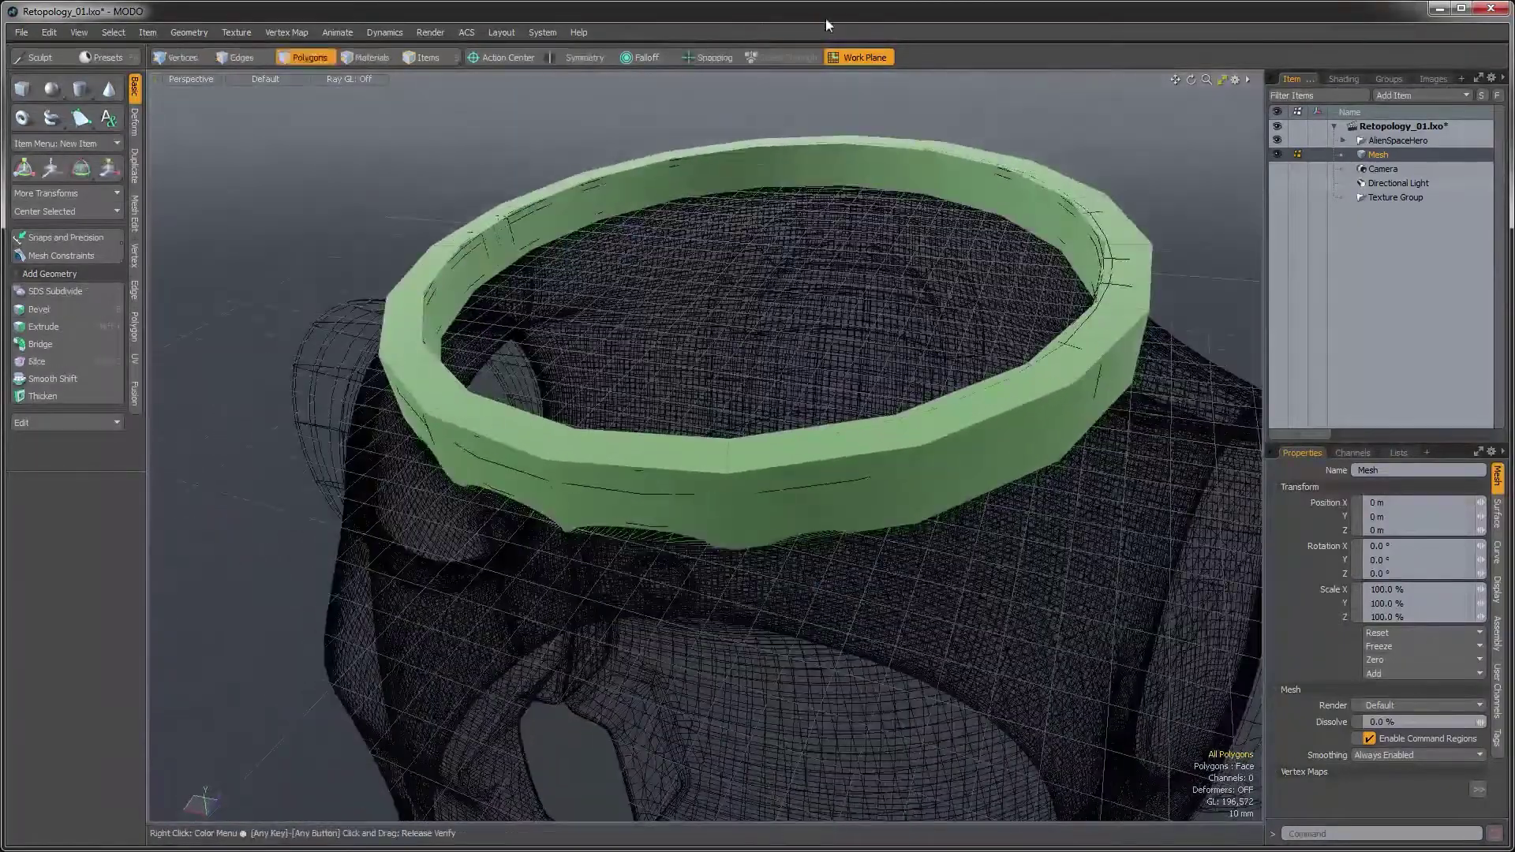
Reset the work plane to its default alignment
click(844, 59)
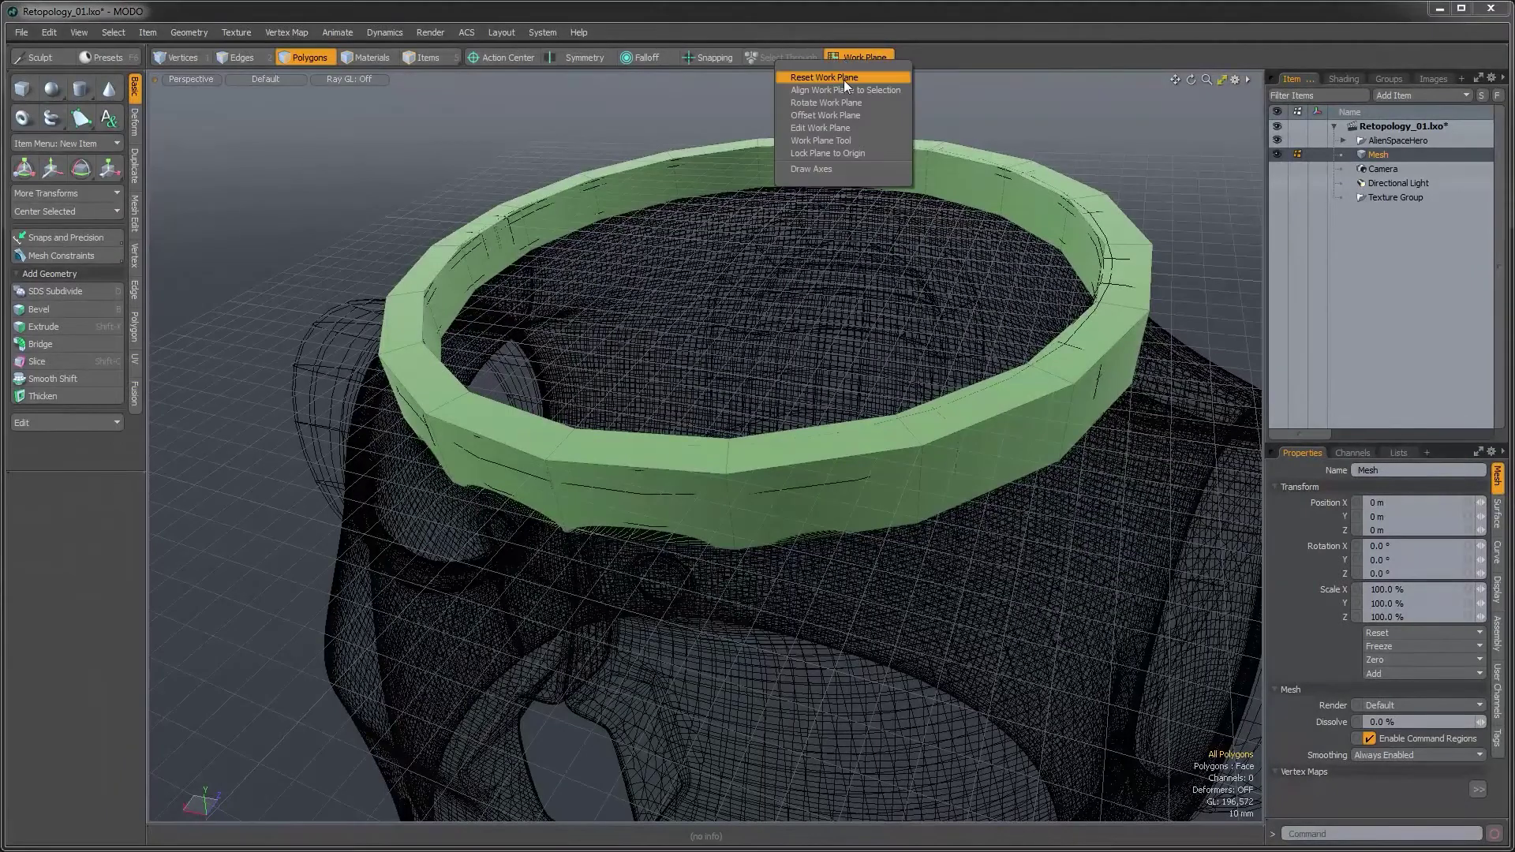
click(844, 79)
alt+drag(703, 336, 672, 438)
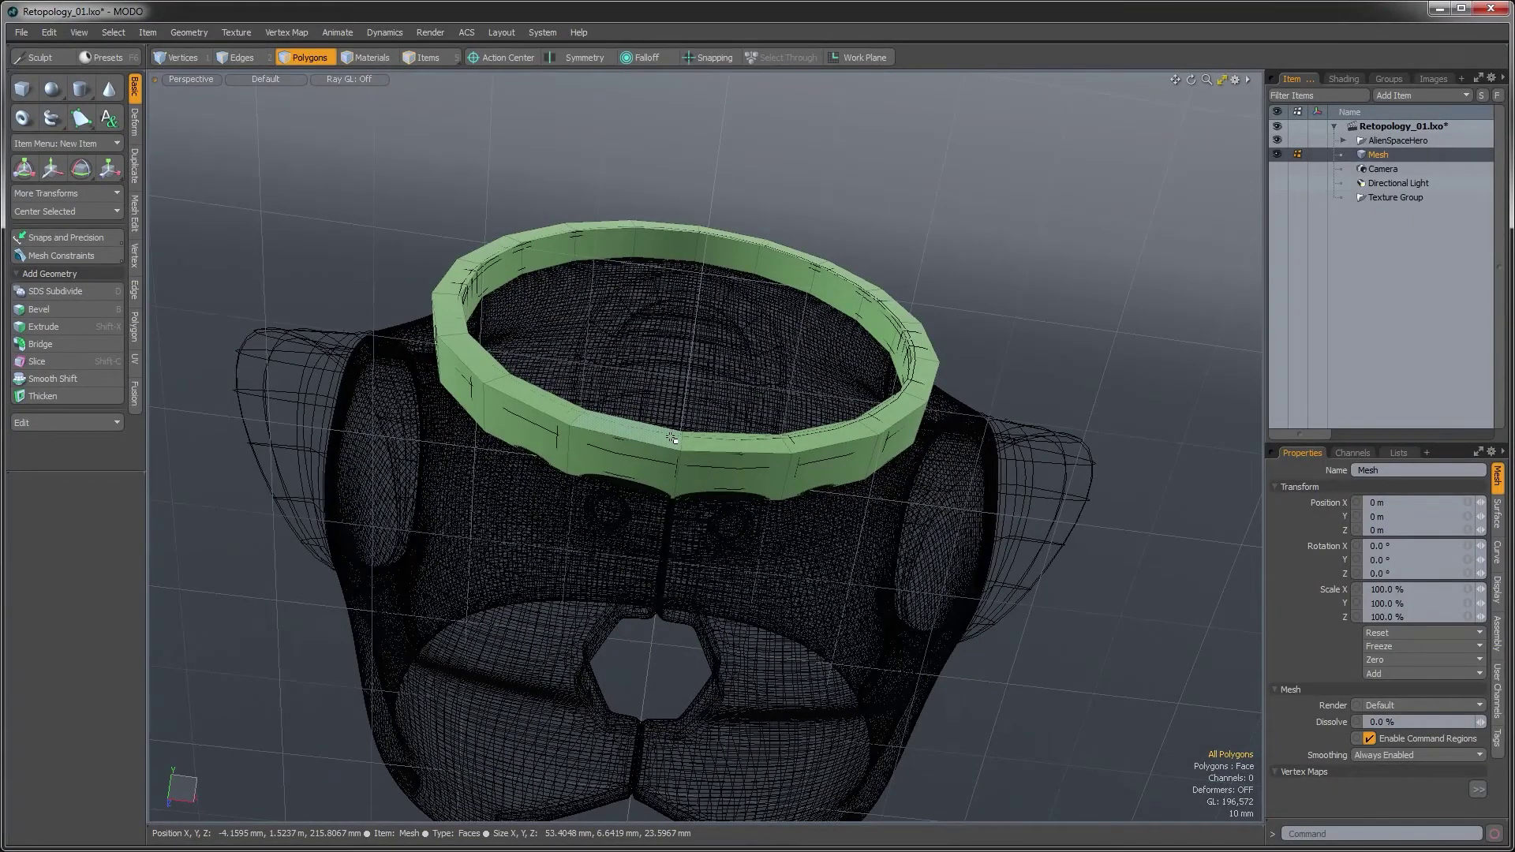
alt+drag(709, 435, 671, 458)
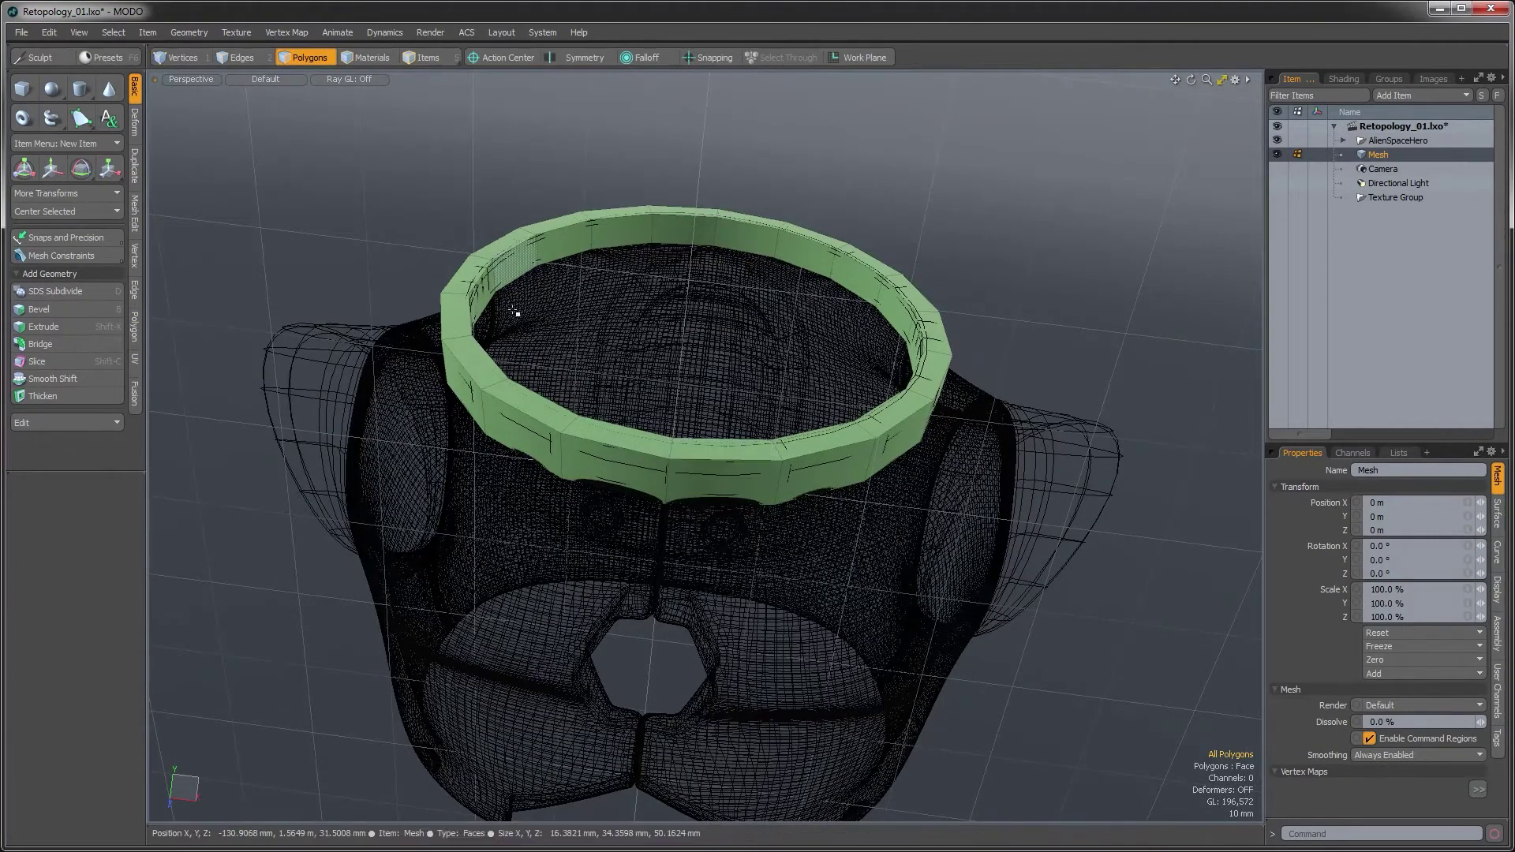
alt+drag(578, 408, 694, 489)
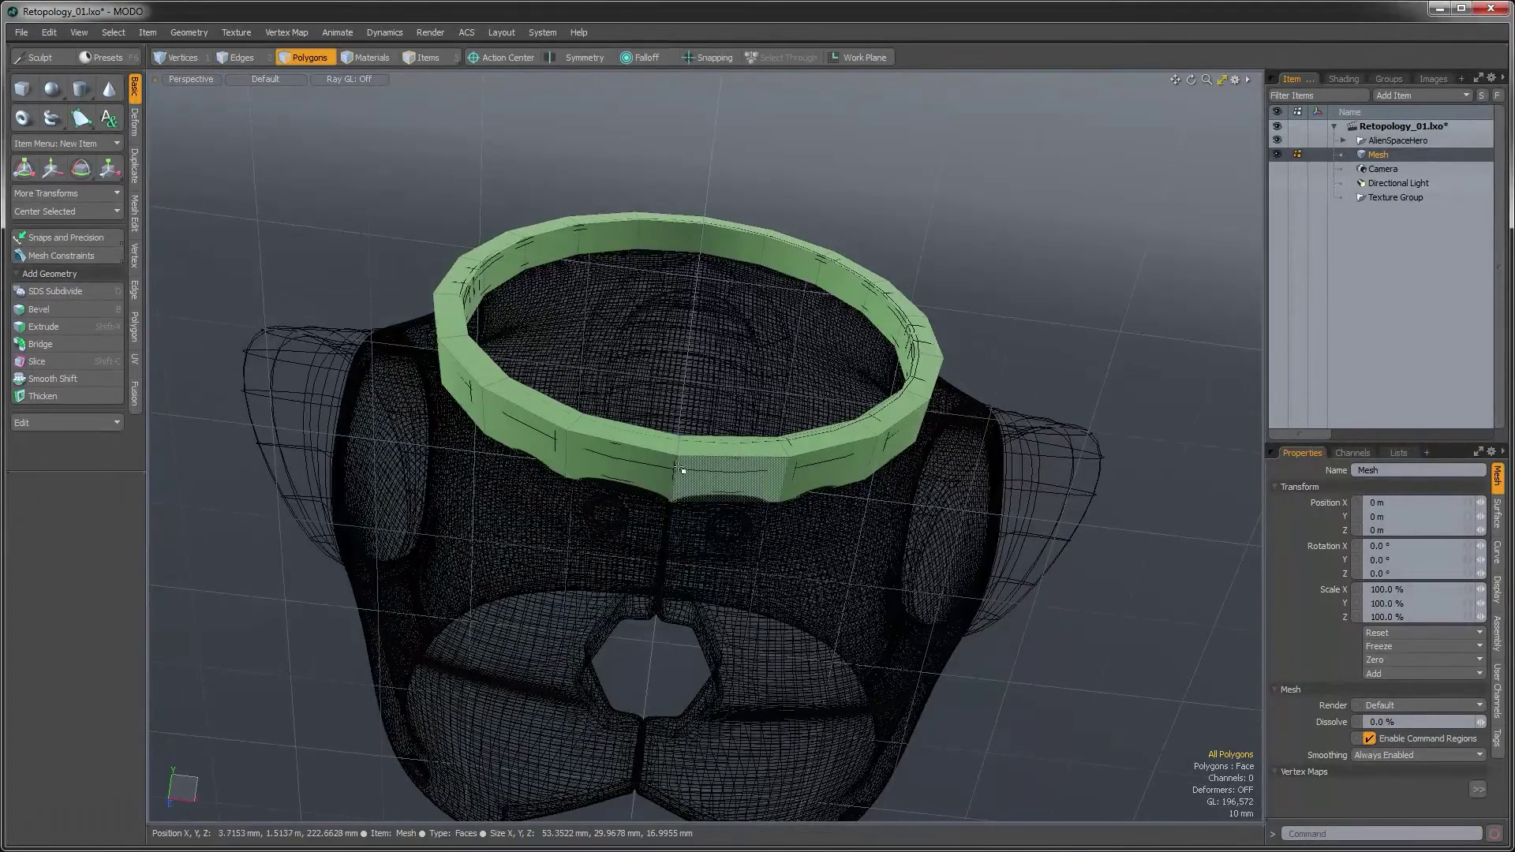
Select the ring's front and back centre edges and set their vertices' X position to 0 m
key(2)
drag(675, 473, 678, 444)
alt+drag(700, 341, 686, 336)
shift+click(704, 214)
shift+click(704, 215)
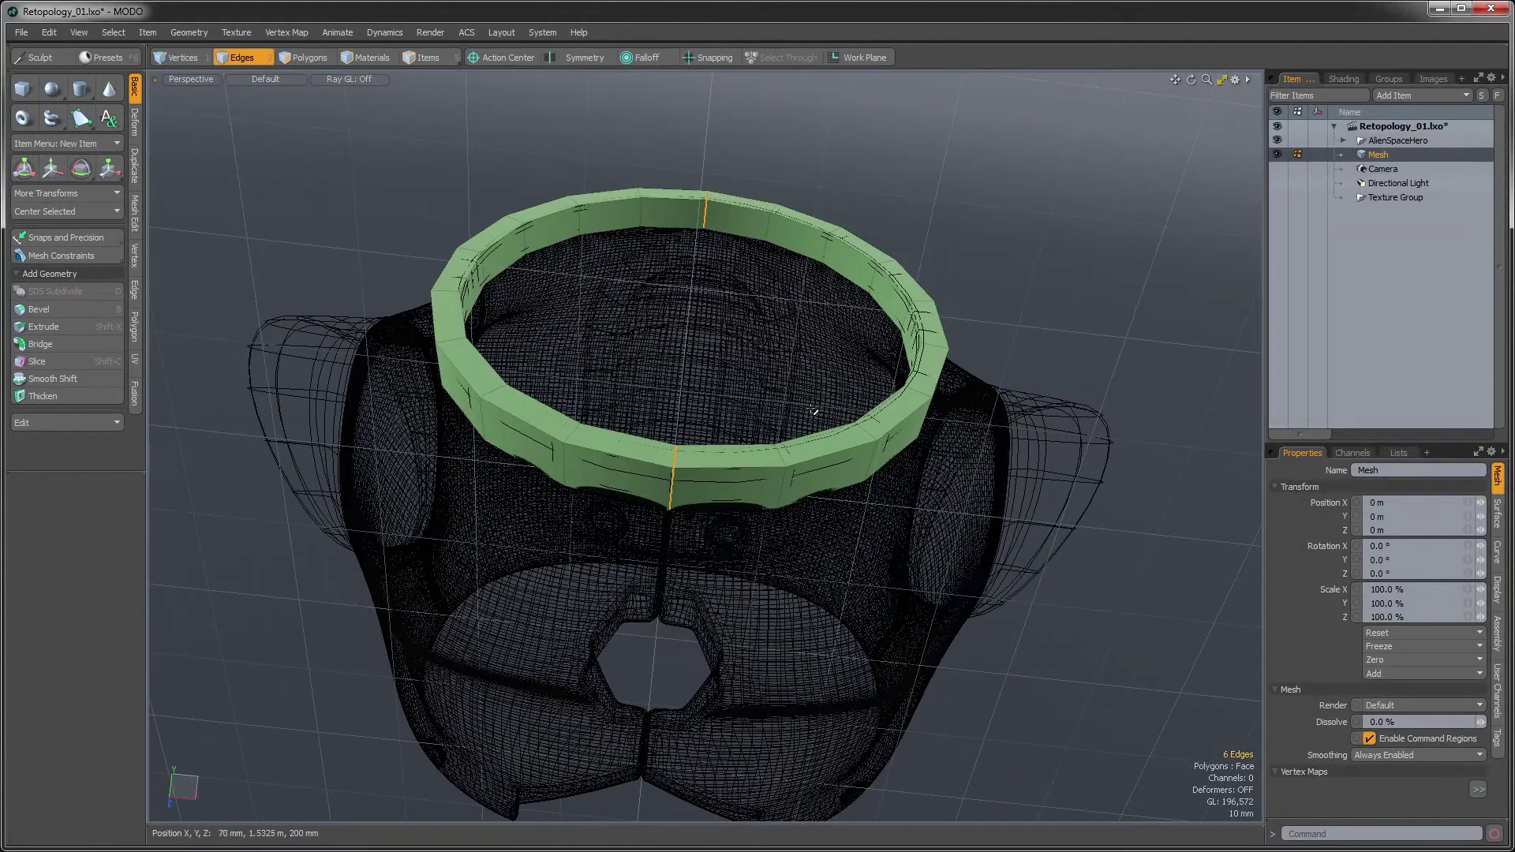
alt+drag(684, 422, 798, 571)
alt+drag(668, 309, 691, 320)
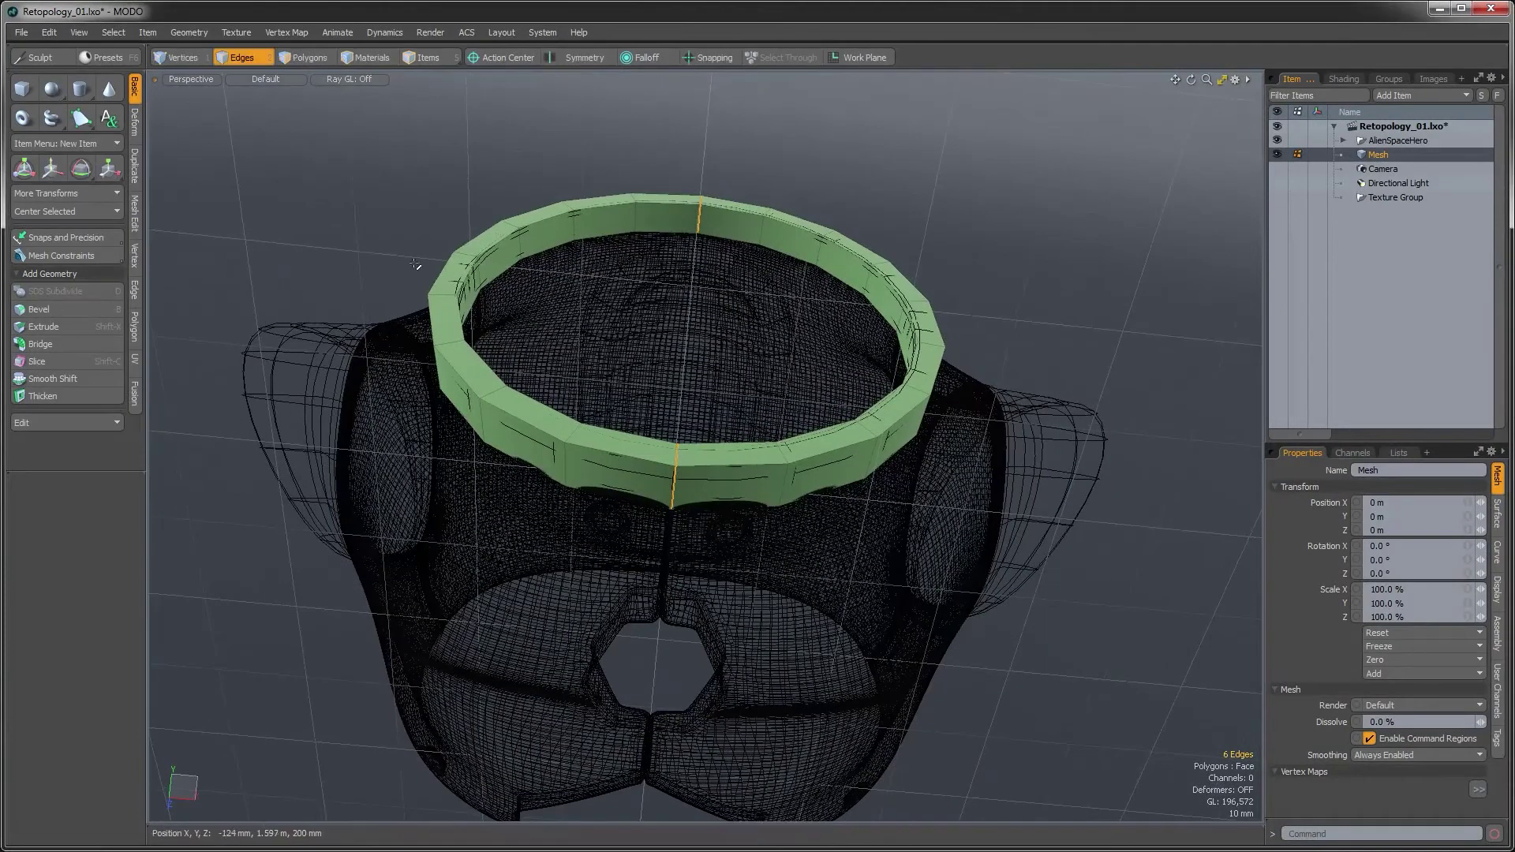
click(136, 261)
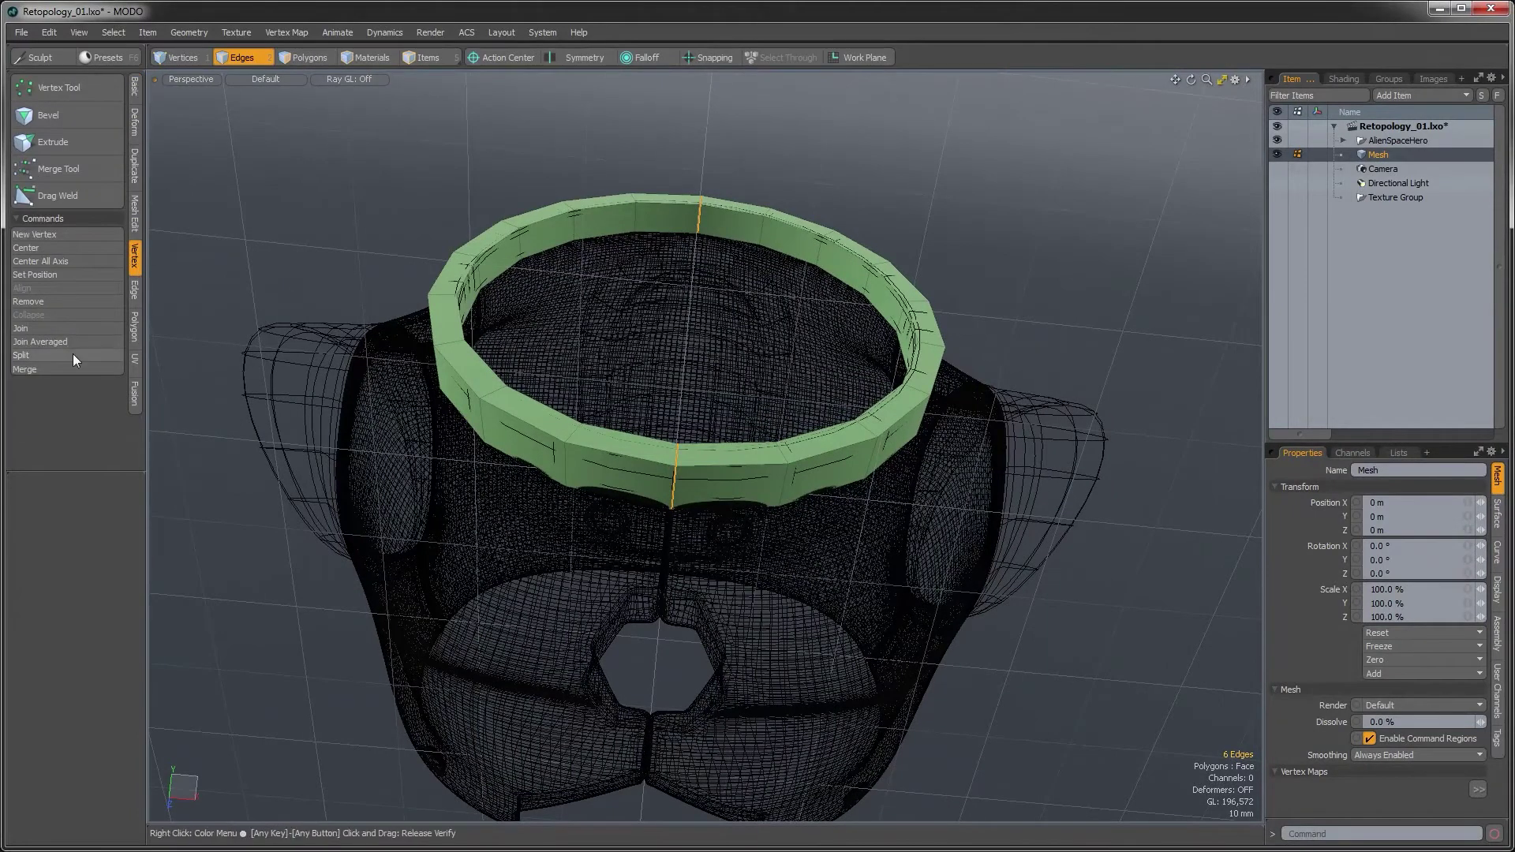
click(45, 273)
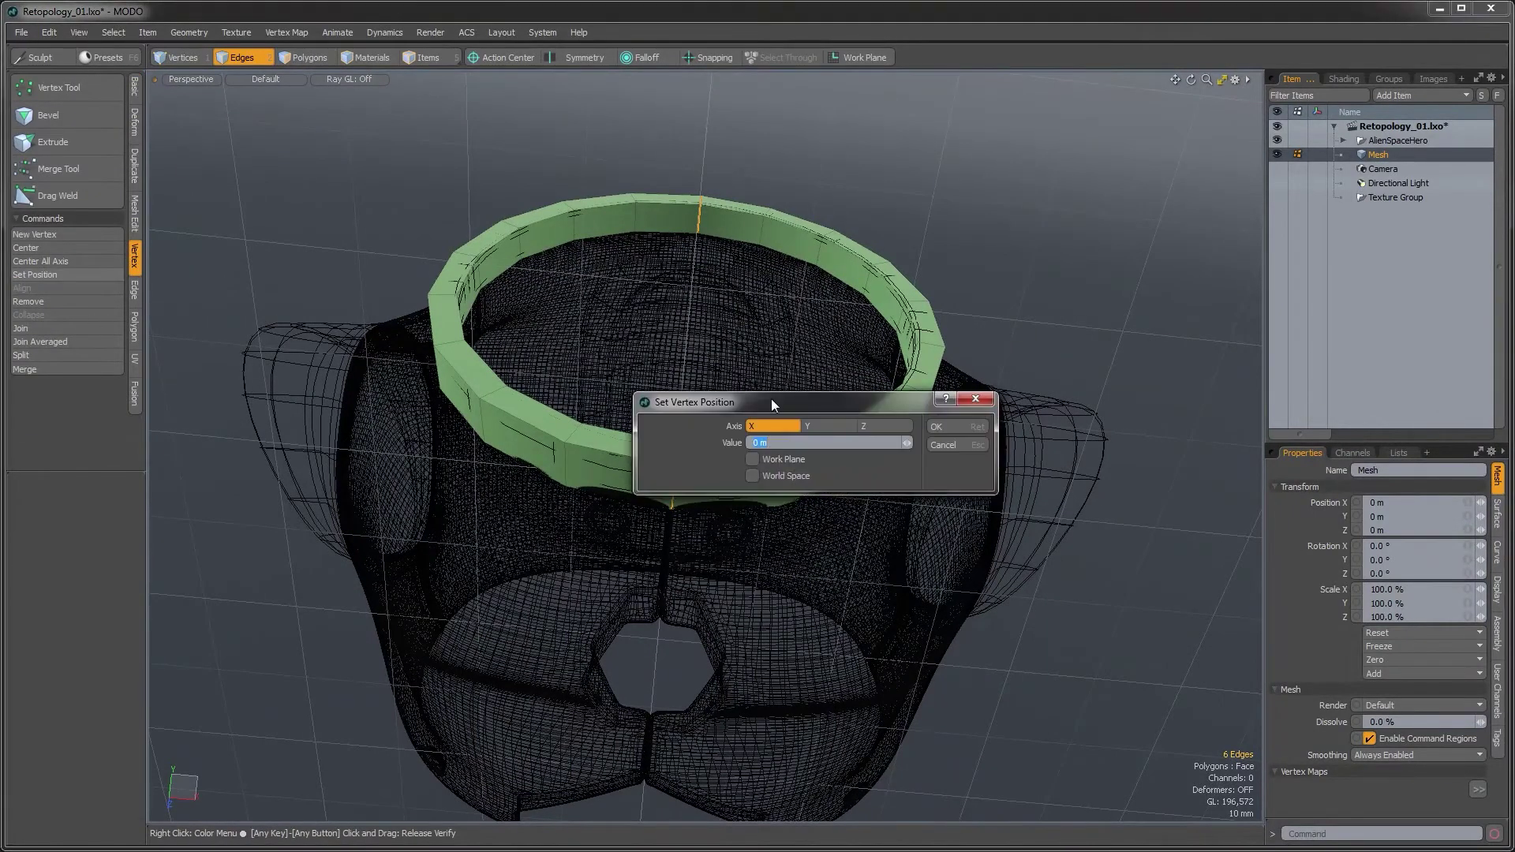
drag(769, 402, 619, 504)
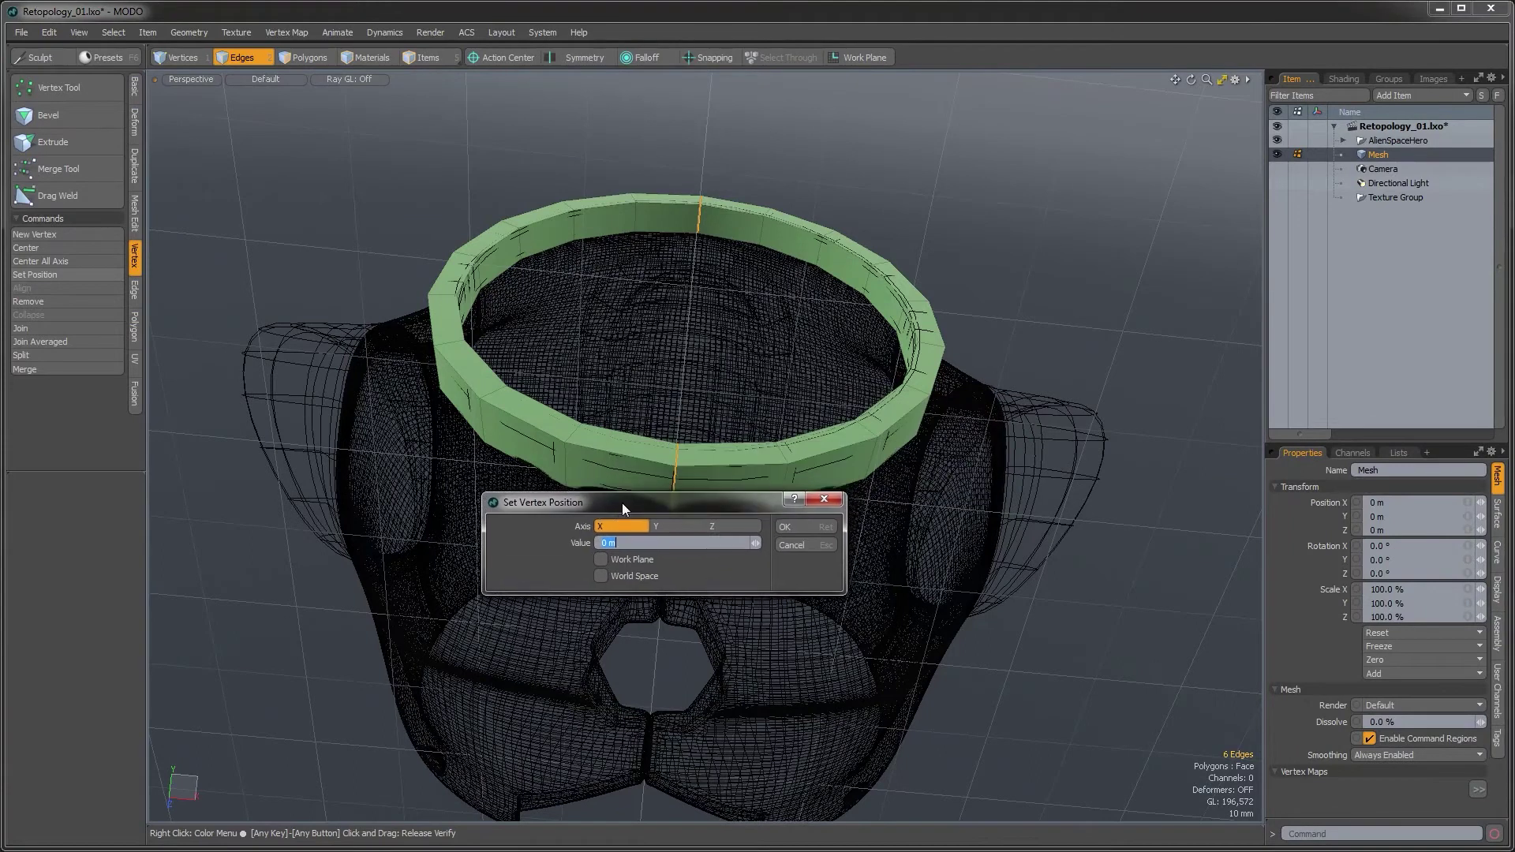
click(813, 528)
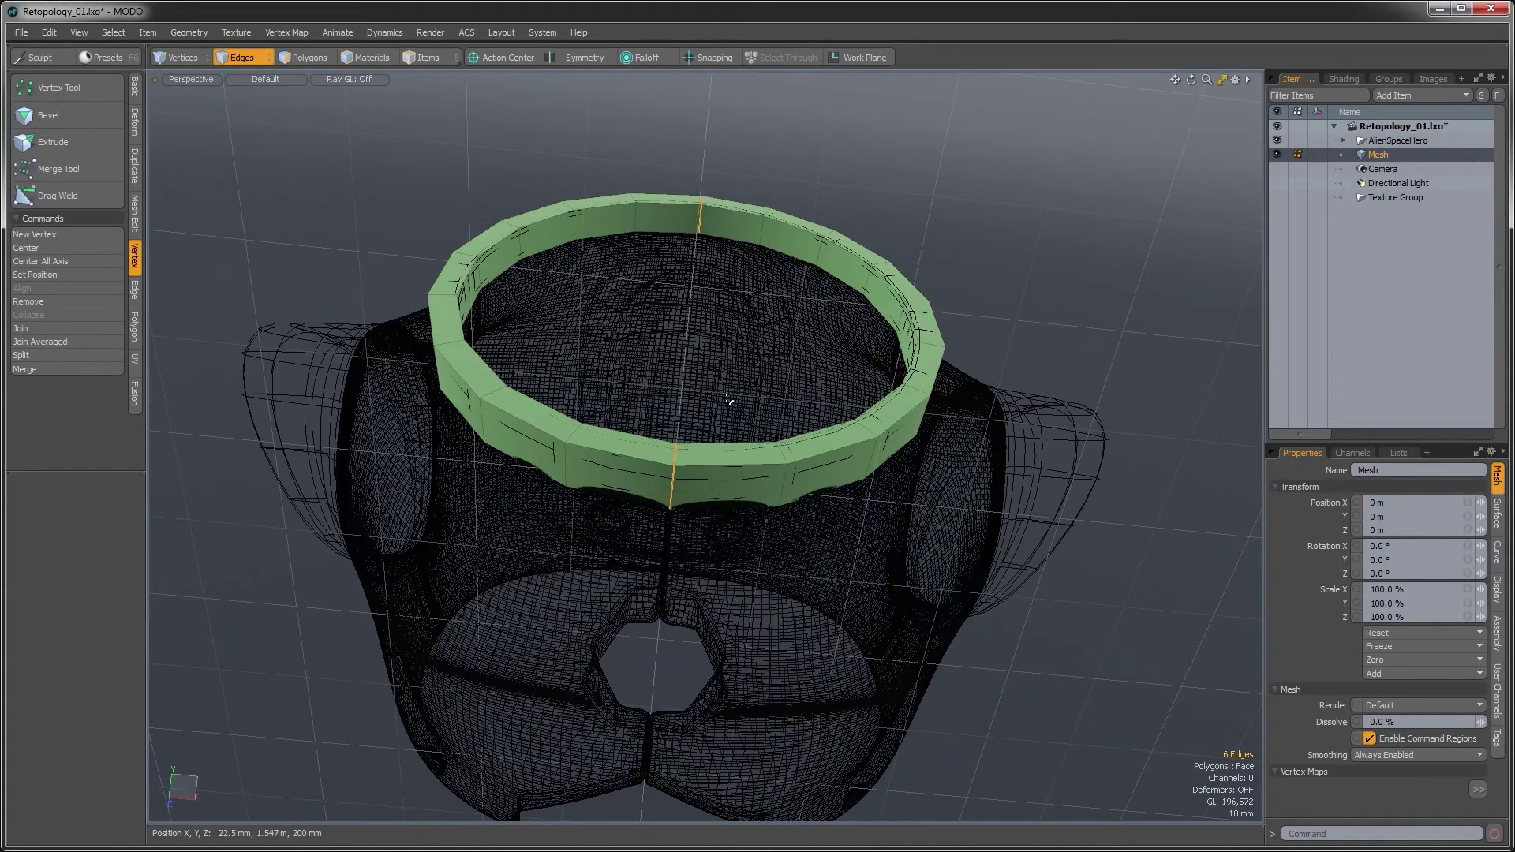
Delete the half of the ring on the negative X side of the centre edges
alt+drag(727, 400, 710, 332)
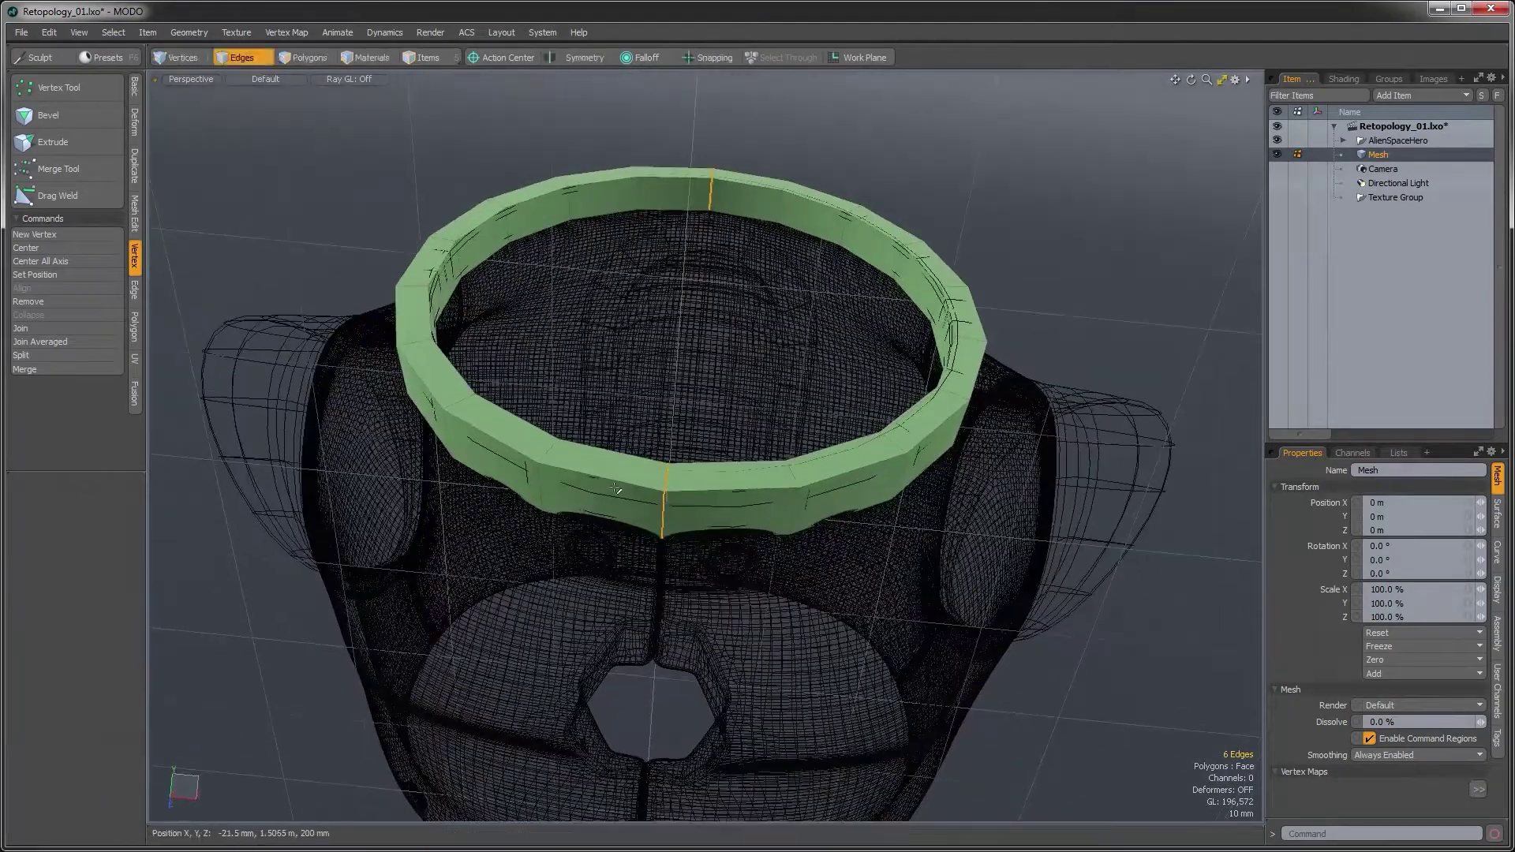
key(3)
drag(619, 500, 612, 464)
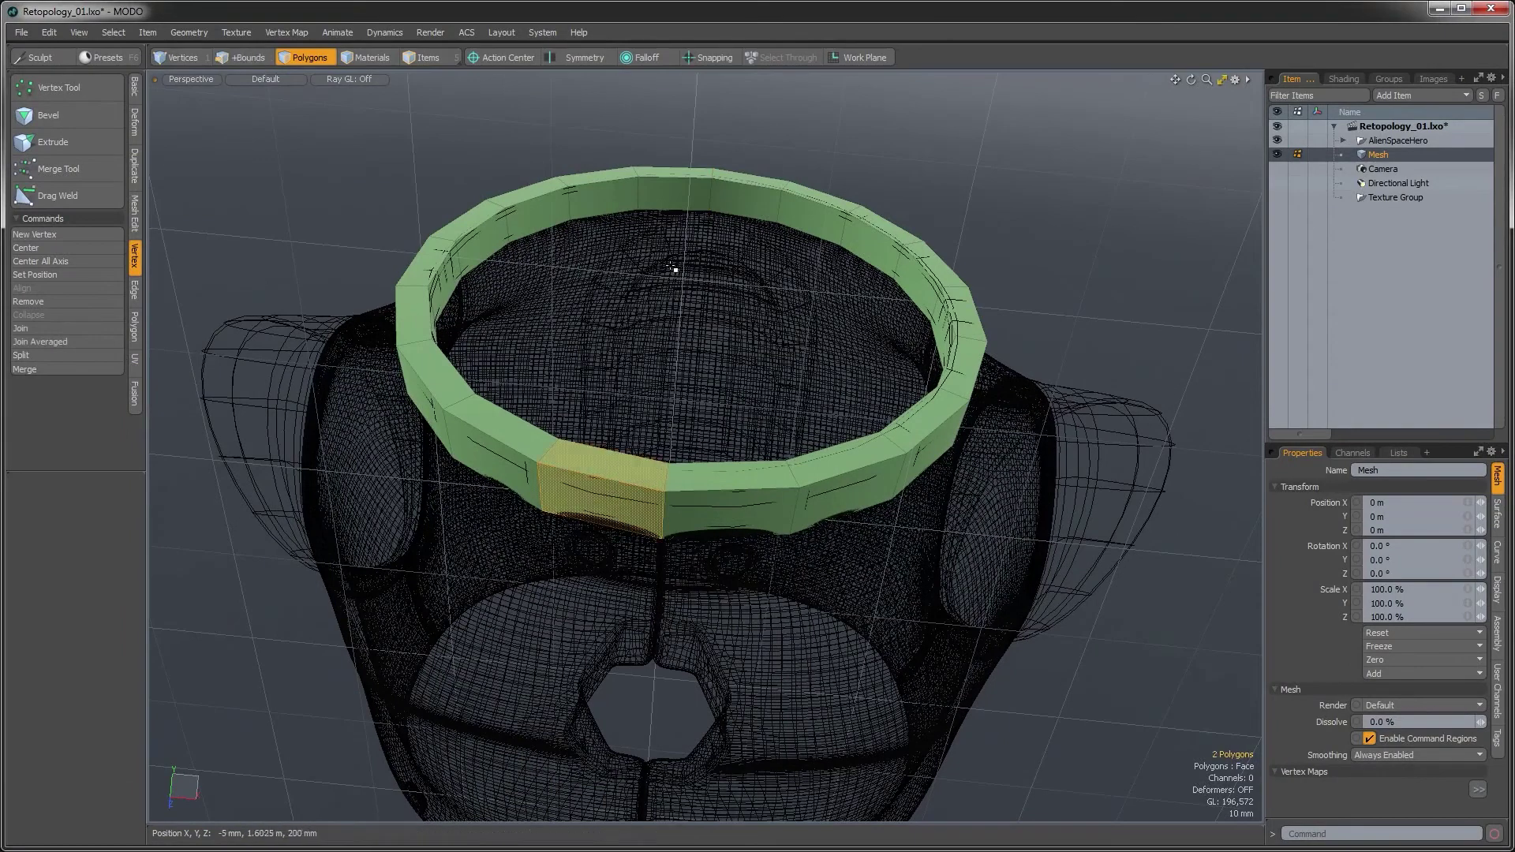
shift+click(675, 196)
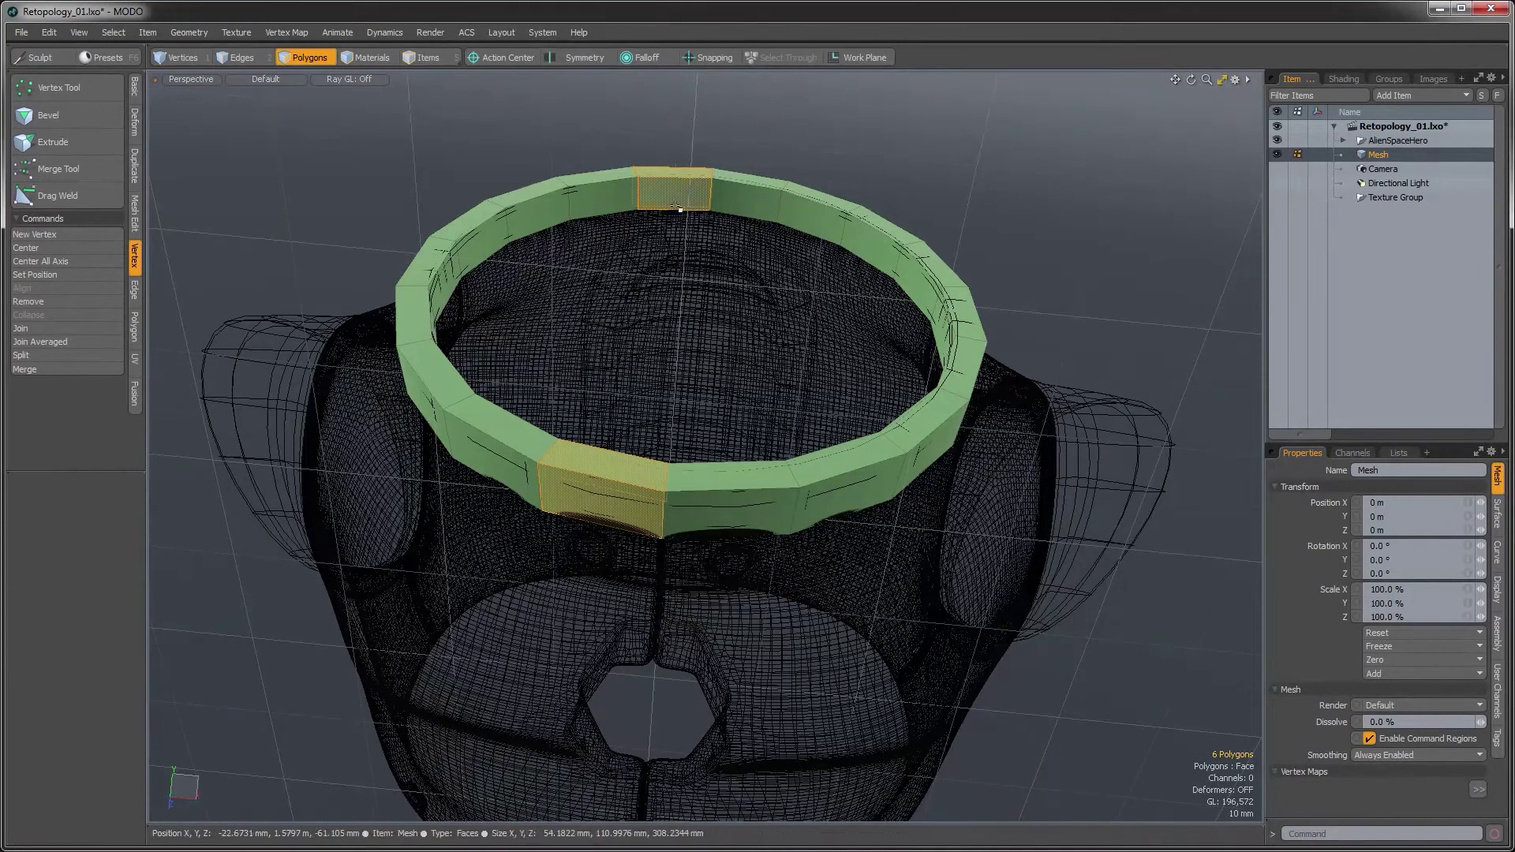
key(Delete)
double_click(595, 209)
key(Delete)
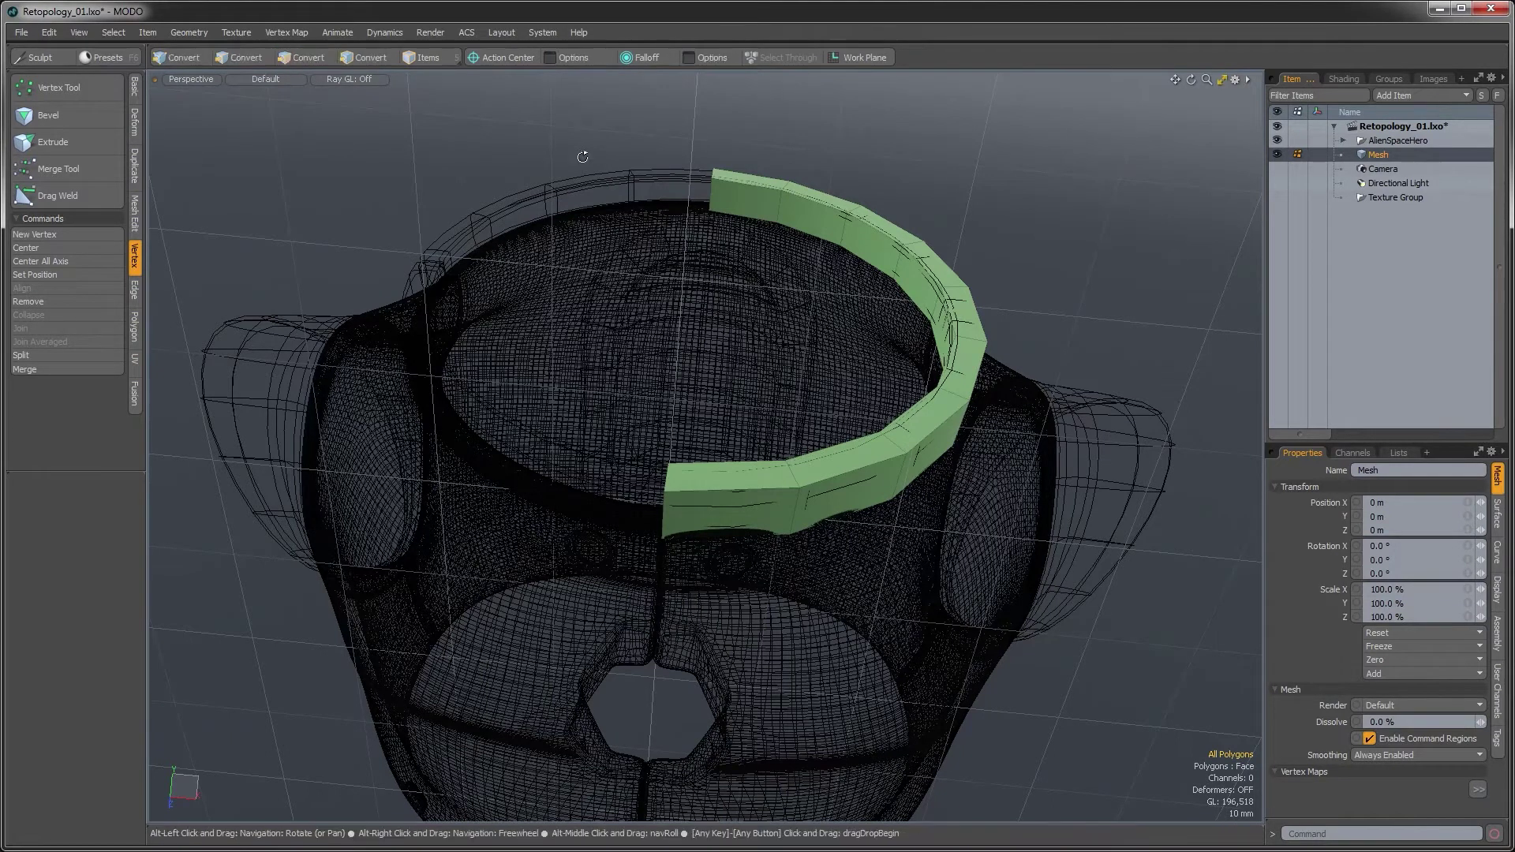
Mirror the remaining half ring across the X axis about the origin, with inverted polygons and merged vertices
key(alt+a)
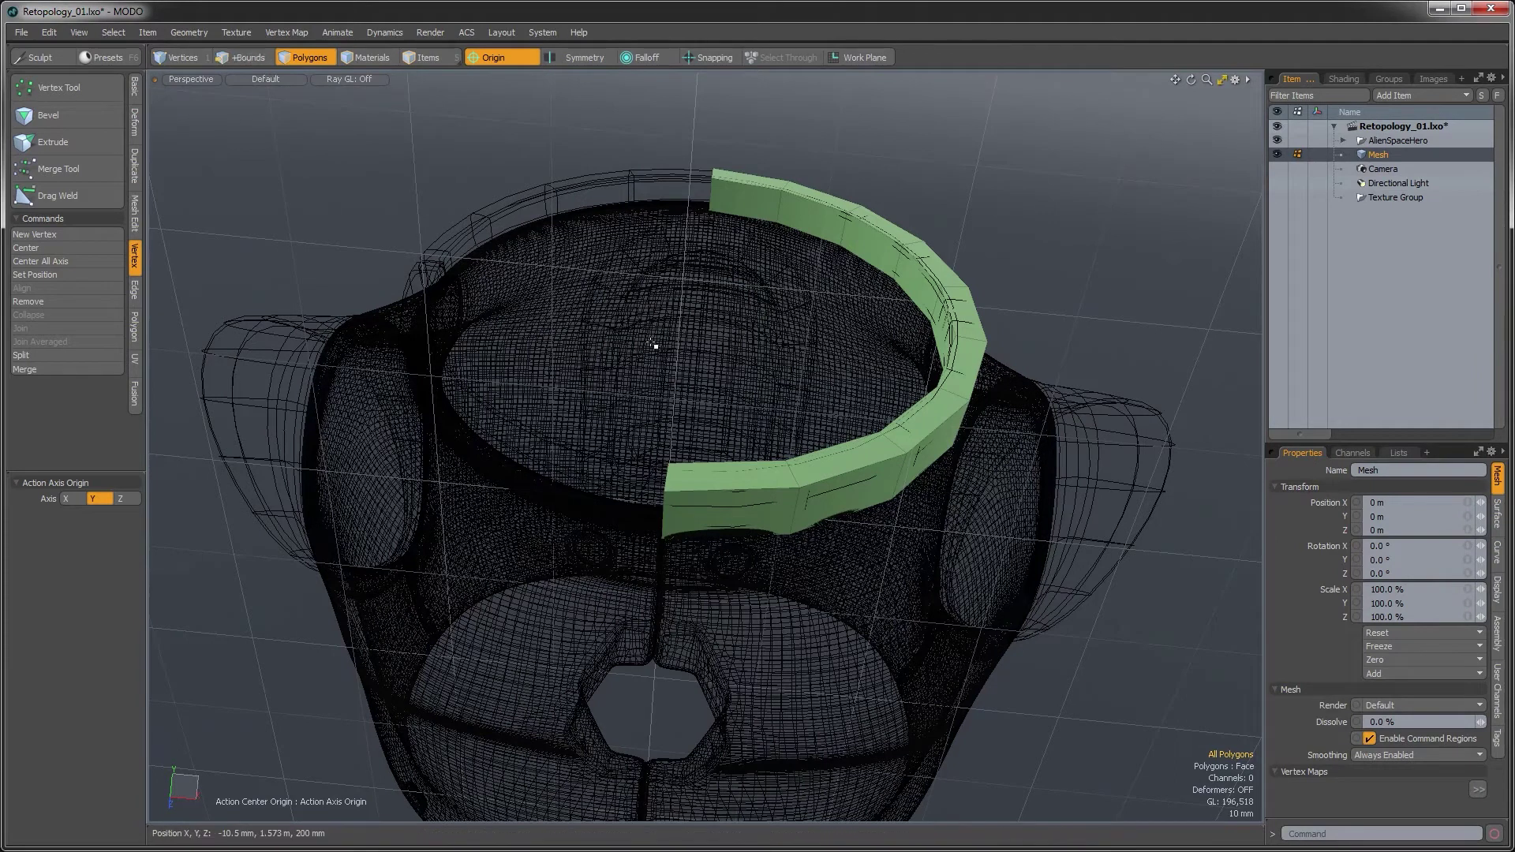
key(shift+v)
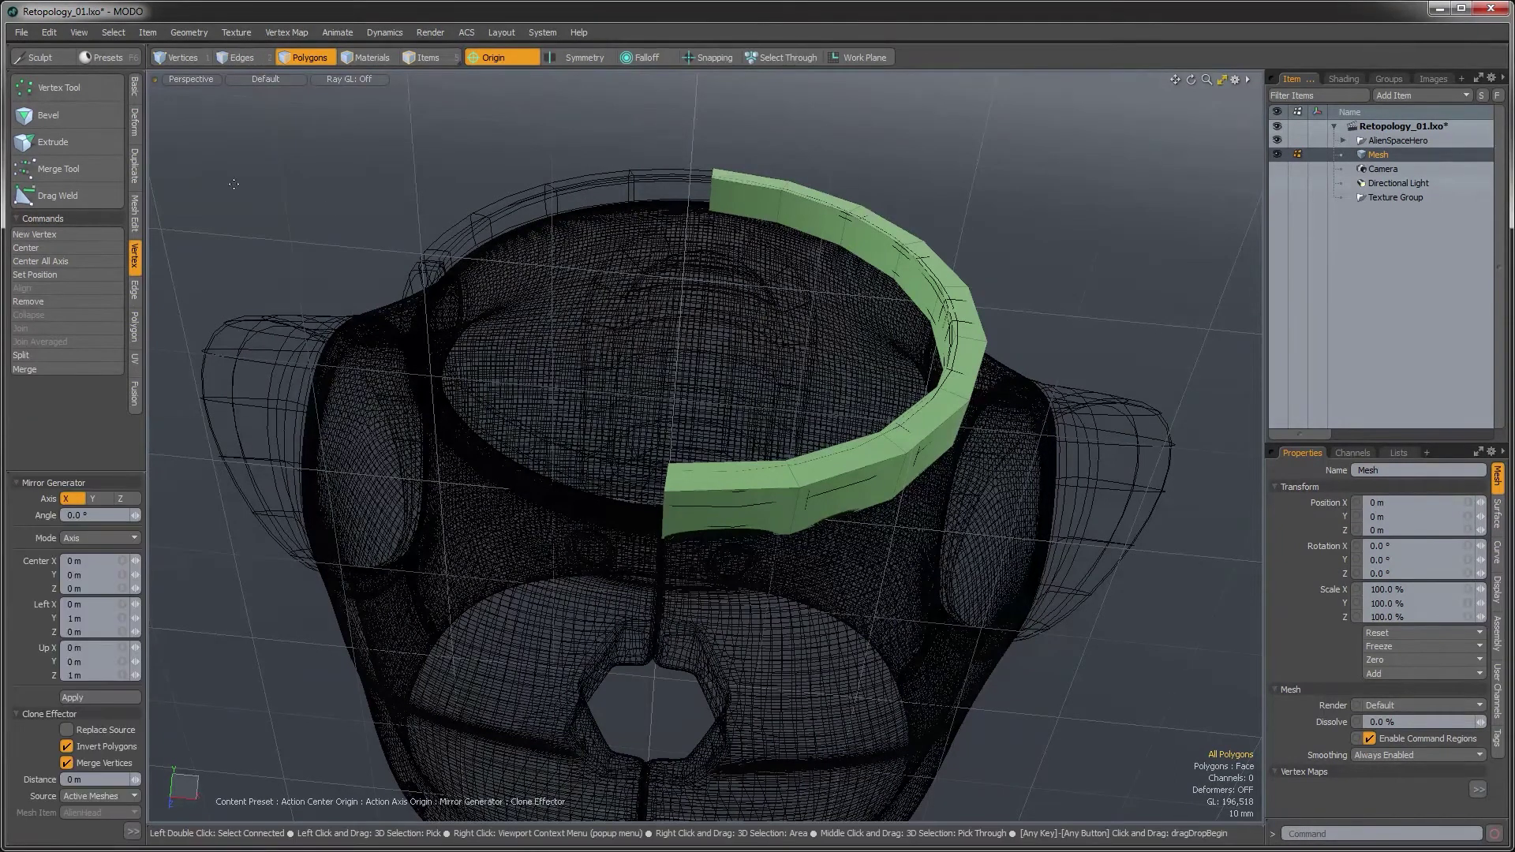
click(134, 167)
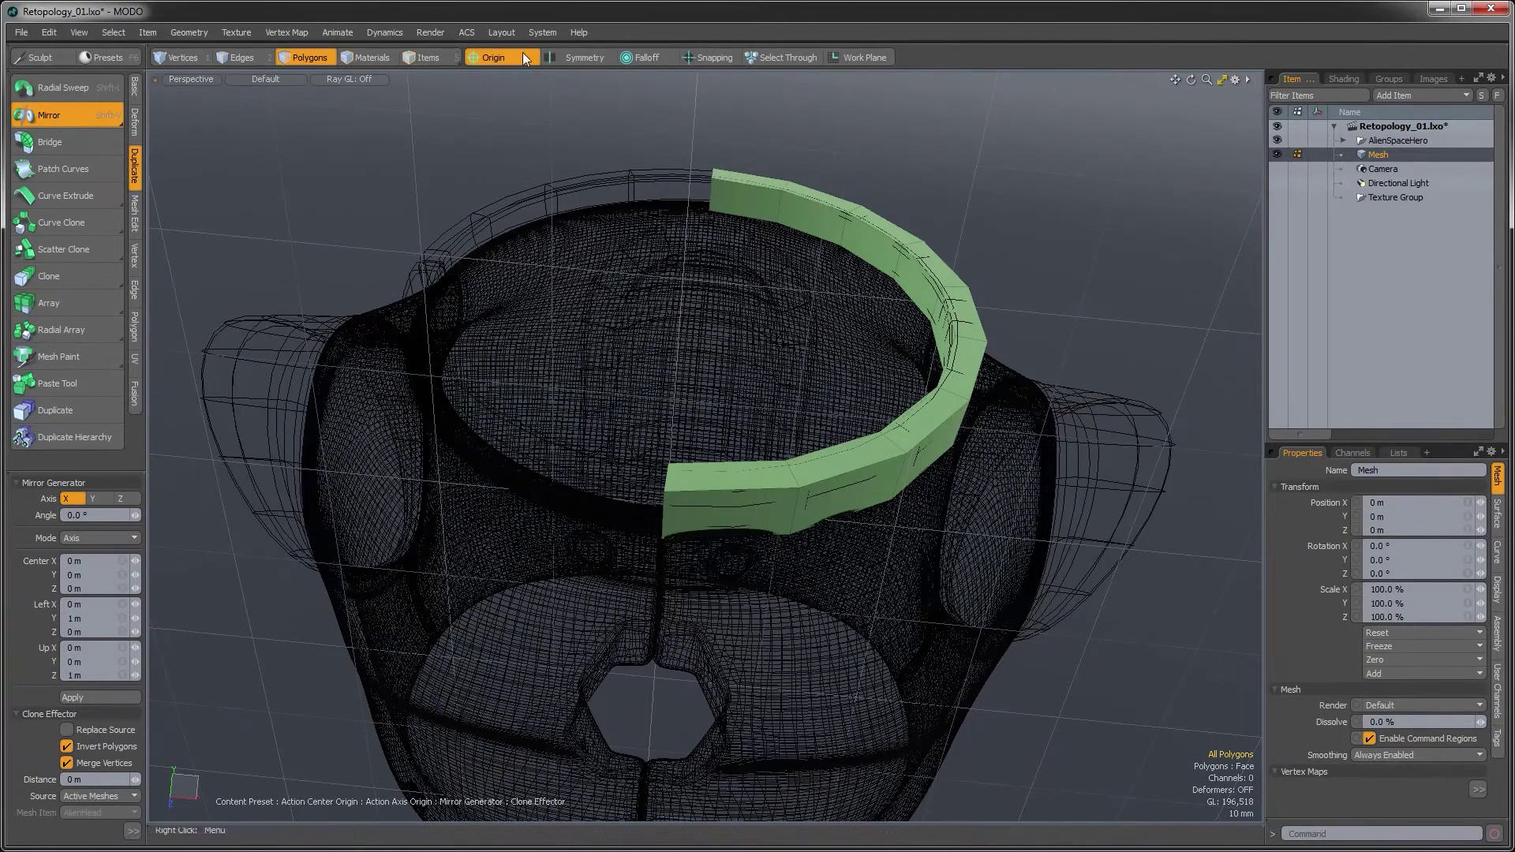
click(823, 347)
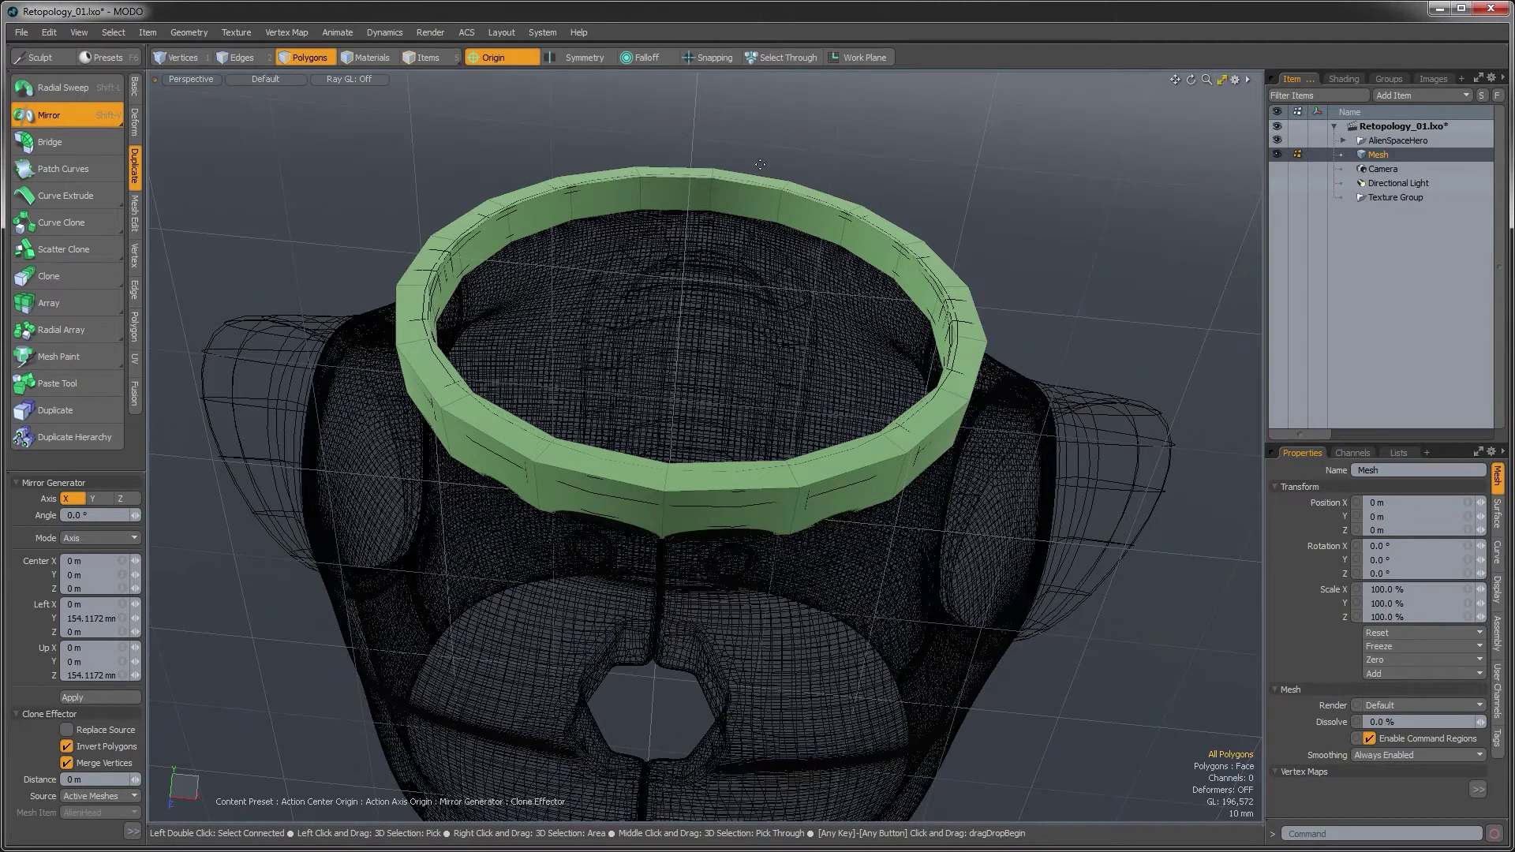
mouse_move(669, 409)
alt+mouse_down()
mouse_move(700, 443)
mouse_move(665, 416)
alt+mouse_up()
key(q)
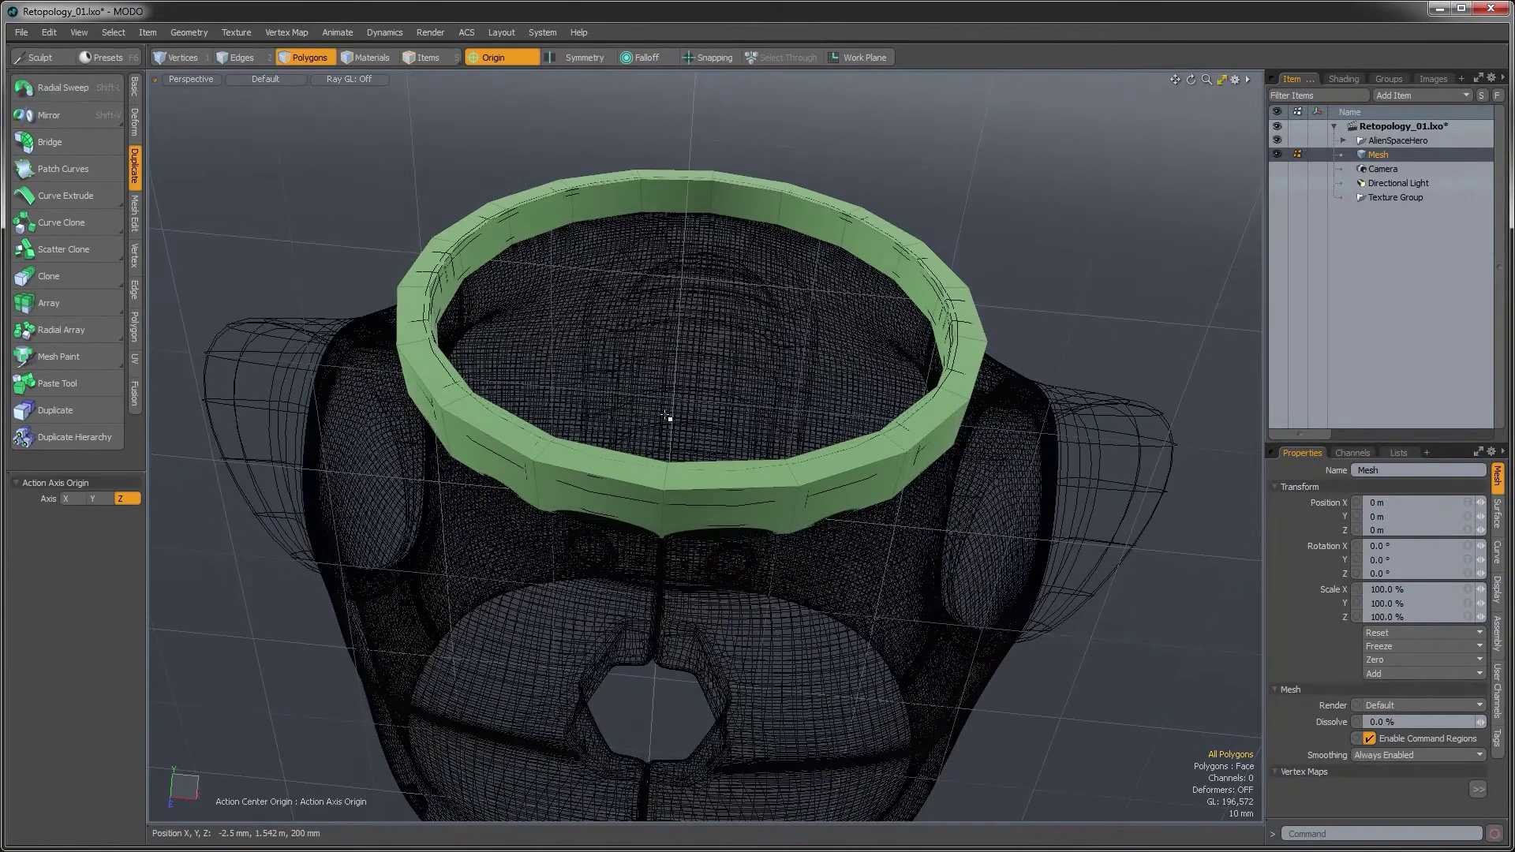
Turn on modeling symmetry across the X axis
alt+drag(726, 505, 782, 517)
click(781, 517)
click(761, 393)
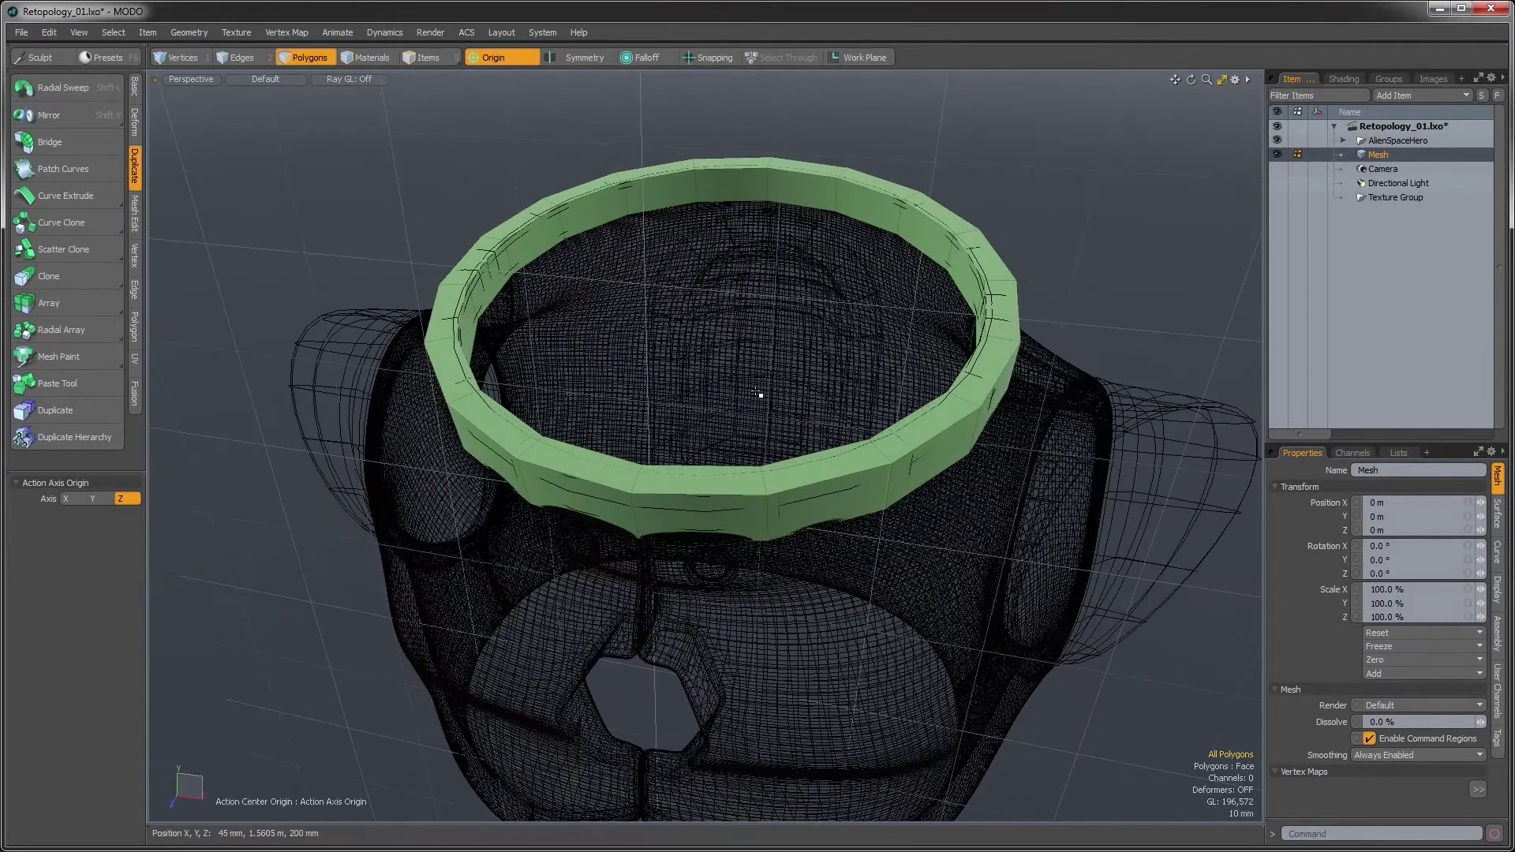
click(575, 61)
Check the symmetry by selecting the whole ring and one of its outer side polygons, and clear the selection
alt+drag(852, 315, 985, 412)
alt+drag(1030, 464, 864, 434)
double_click(864, 434)
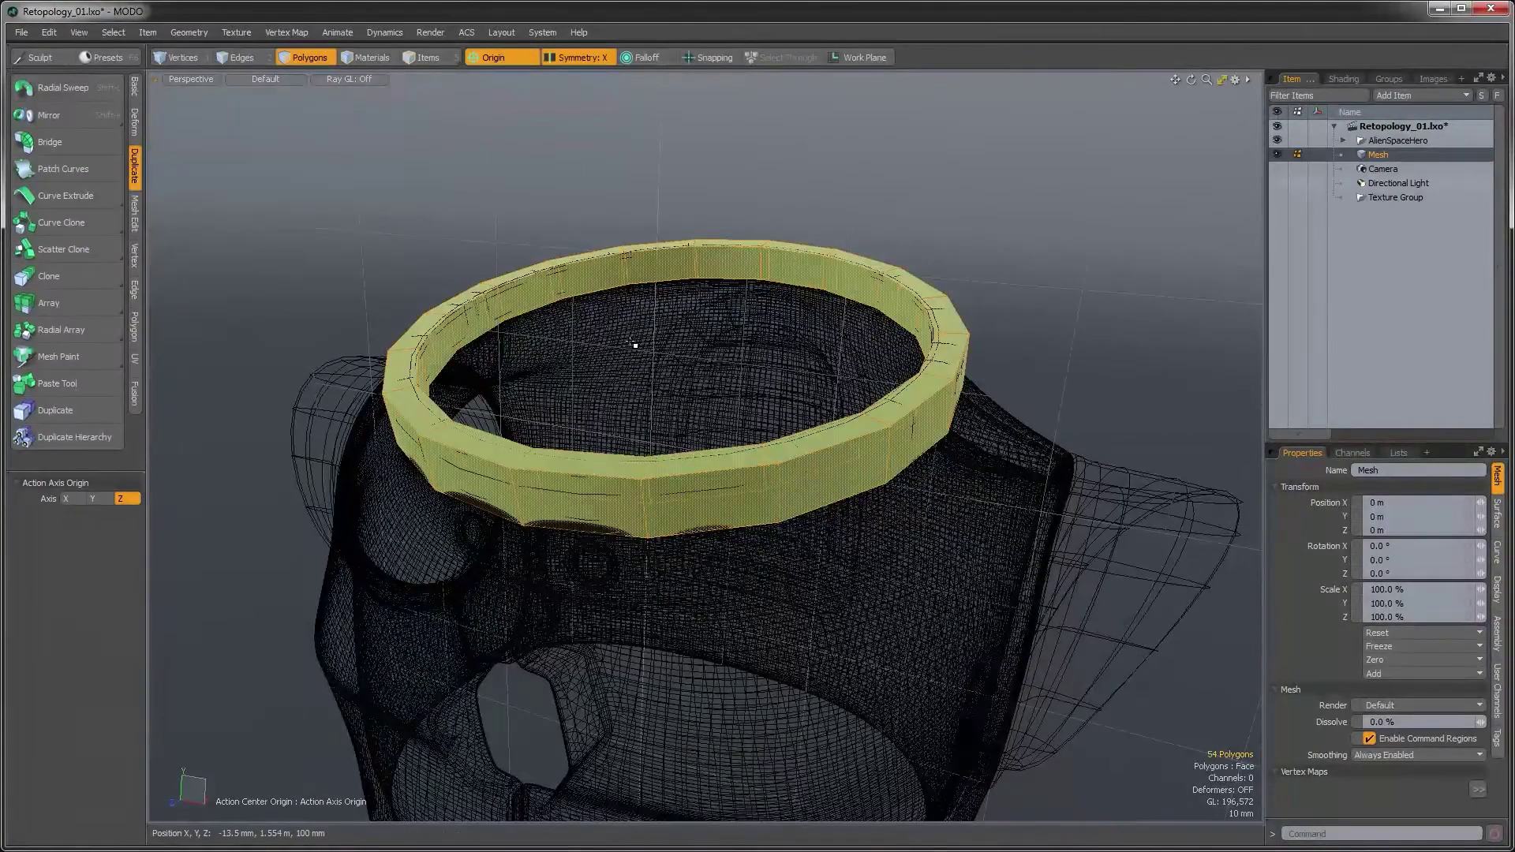
alt+drag(629, 342, 1039, 528)
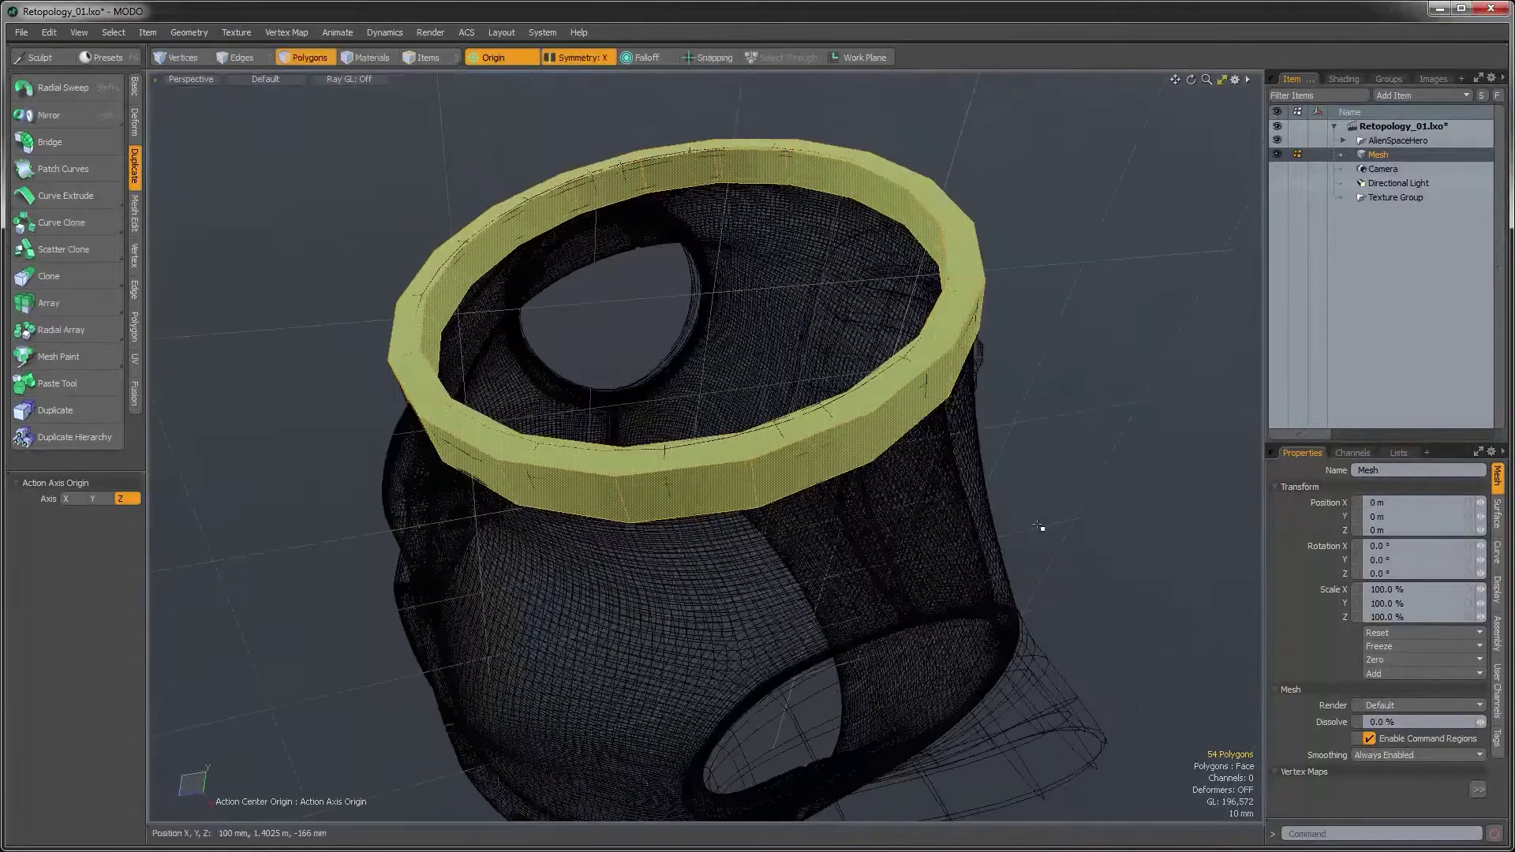
click(1026, 517)
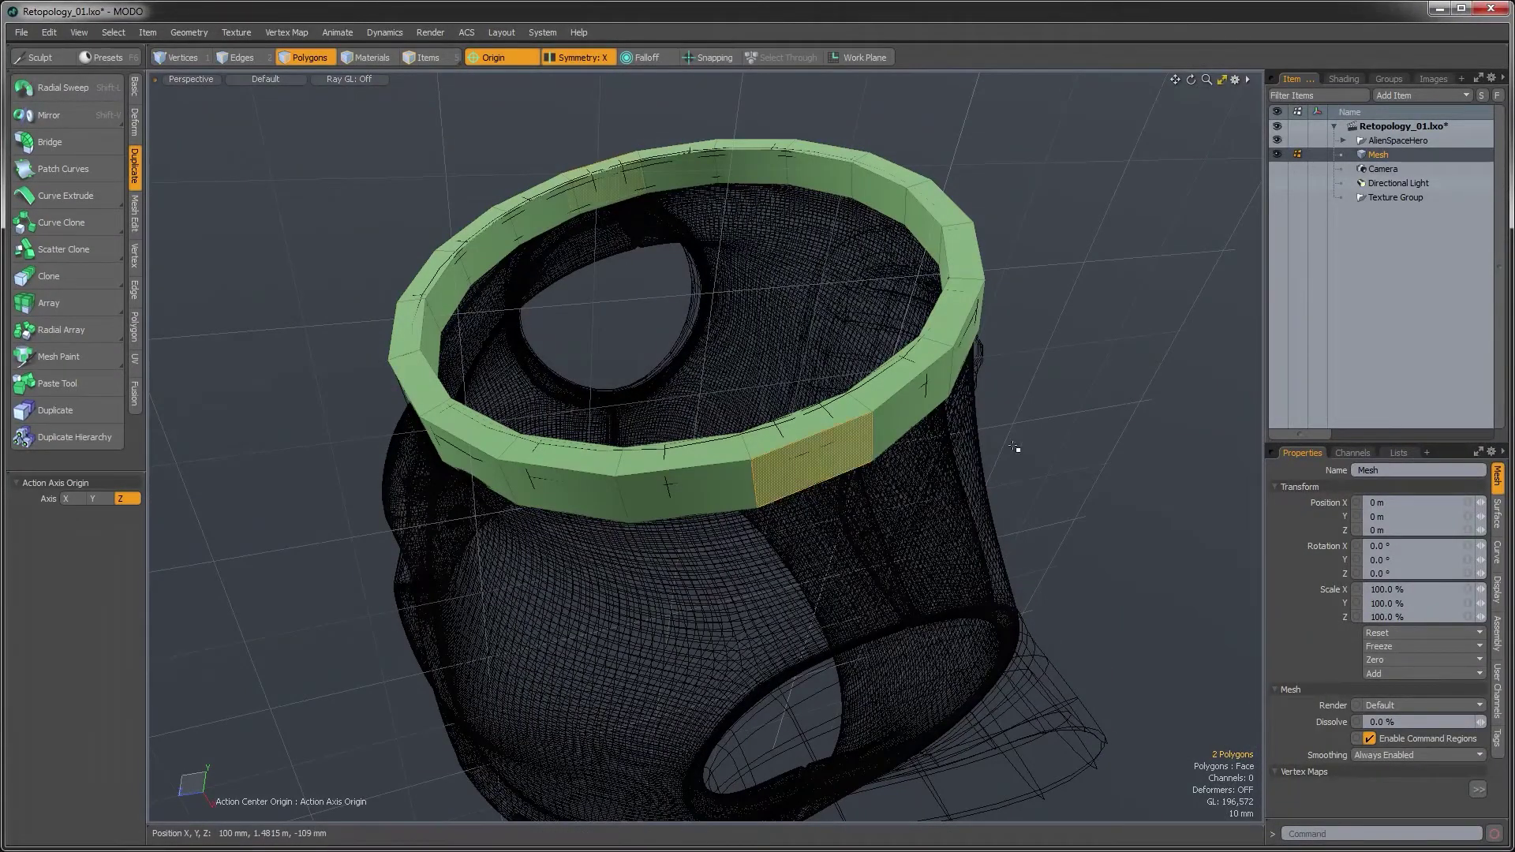
alt+drag(564, 489, 663, 500)
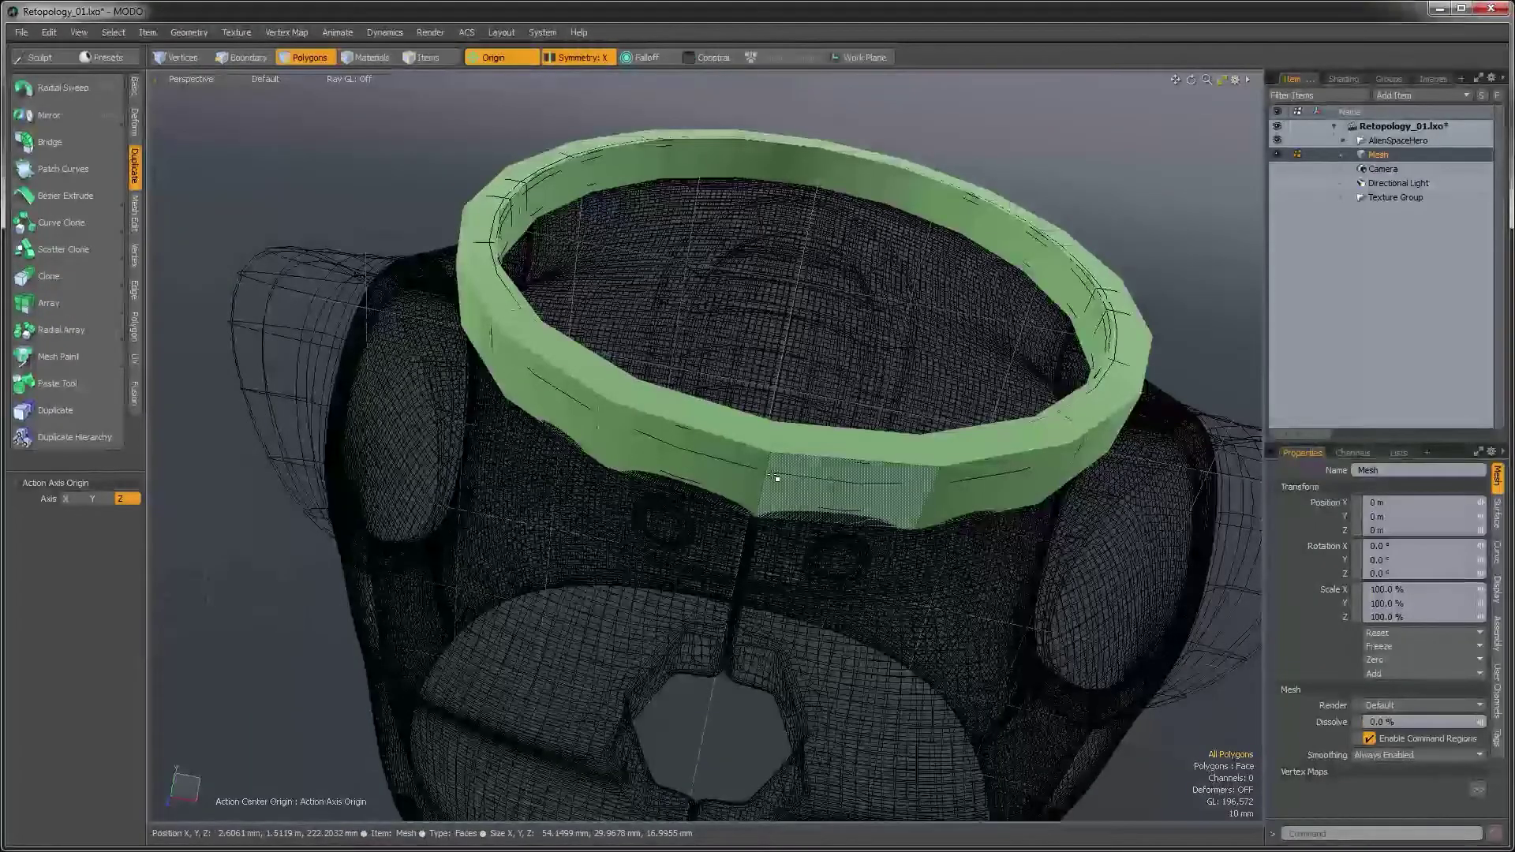
Switch to the Topology layout and frame the ring and chest armor in the viewport
key(ctrl+Tab)
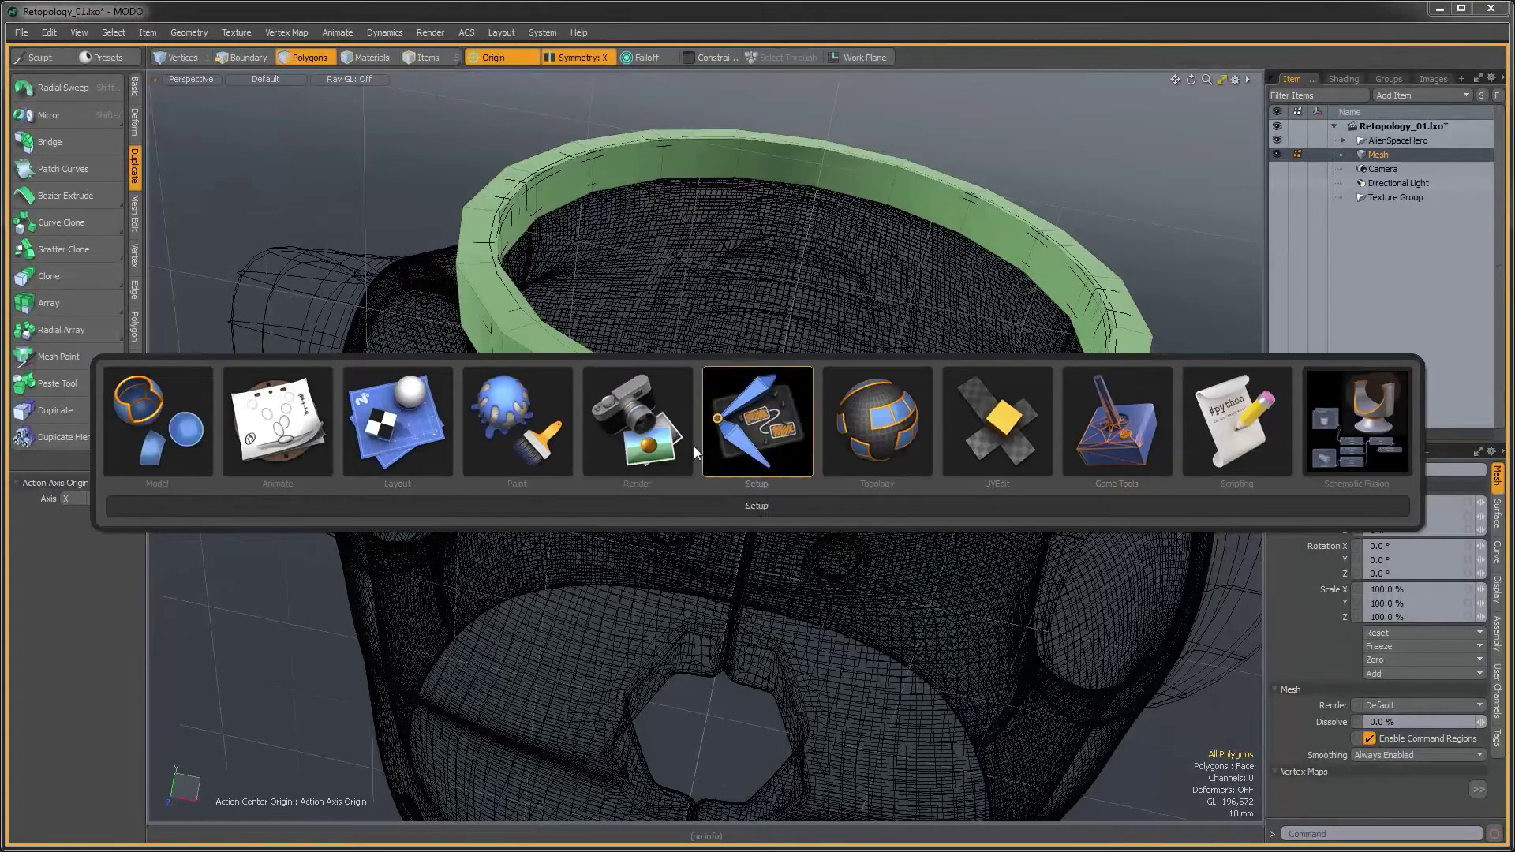
click(892, 439)
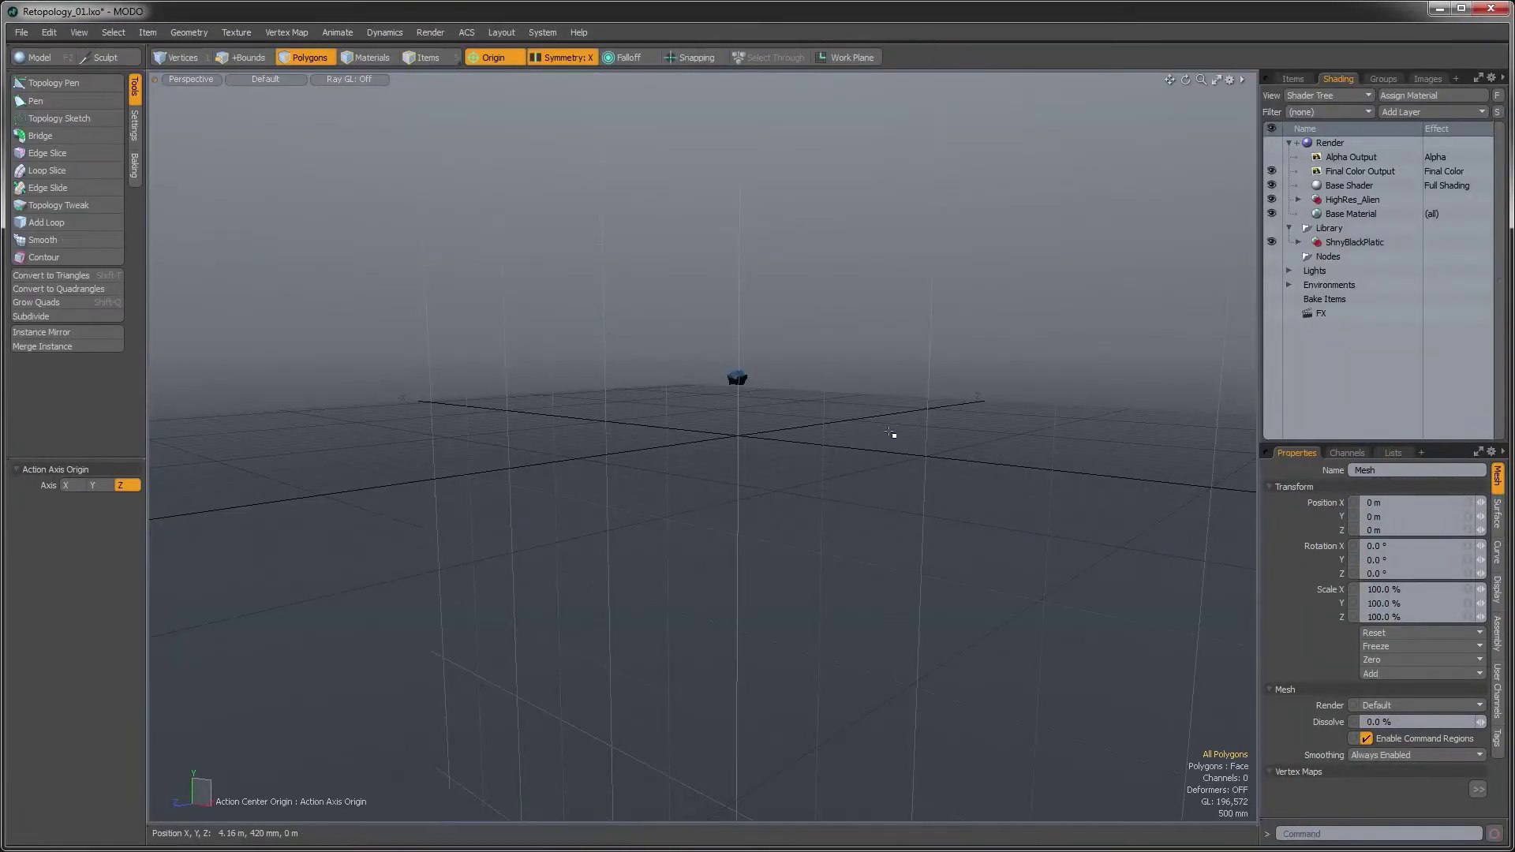
key(shift+a)
alt+drag(714, 548, 797, 476)
ctrl+alt+drag(798, 477, 839, 519)
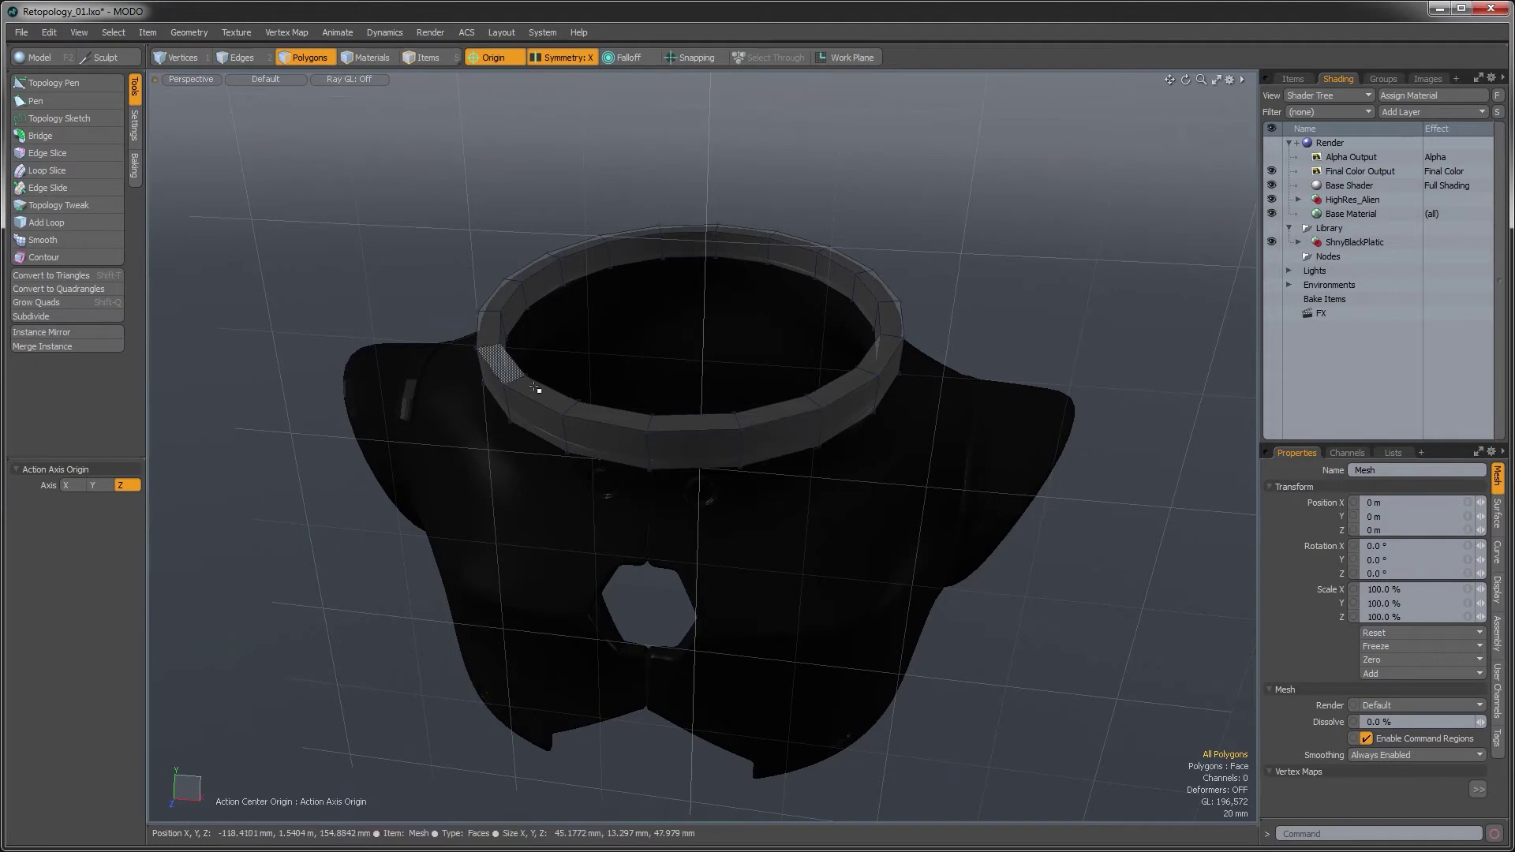
alt+drag(758, 430, 880, 436)
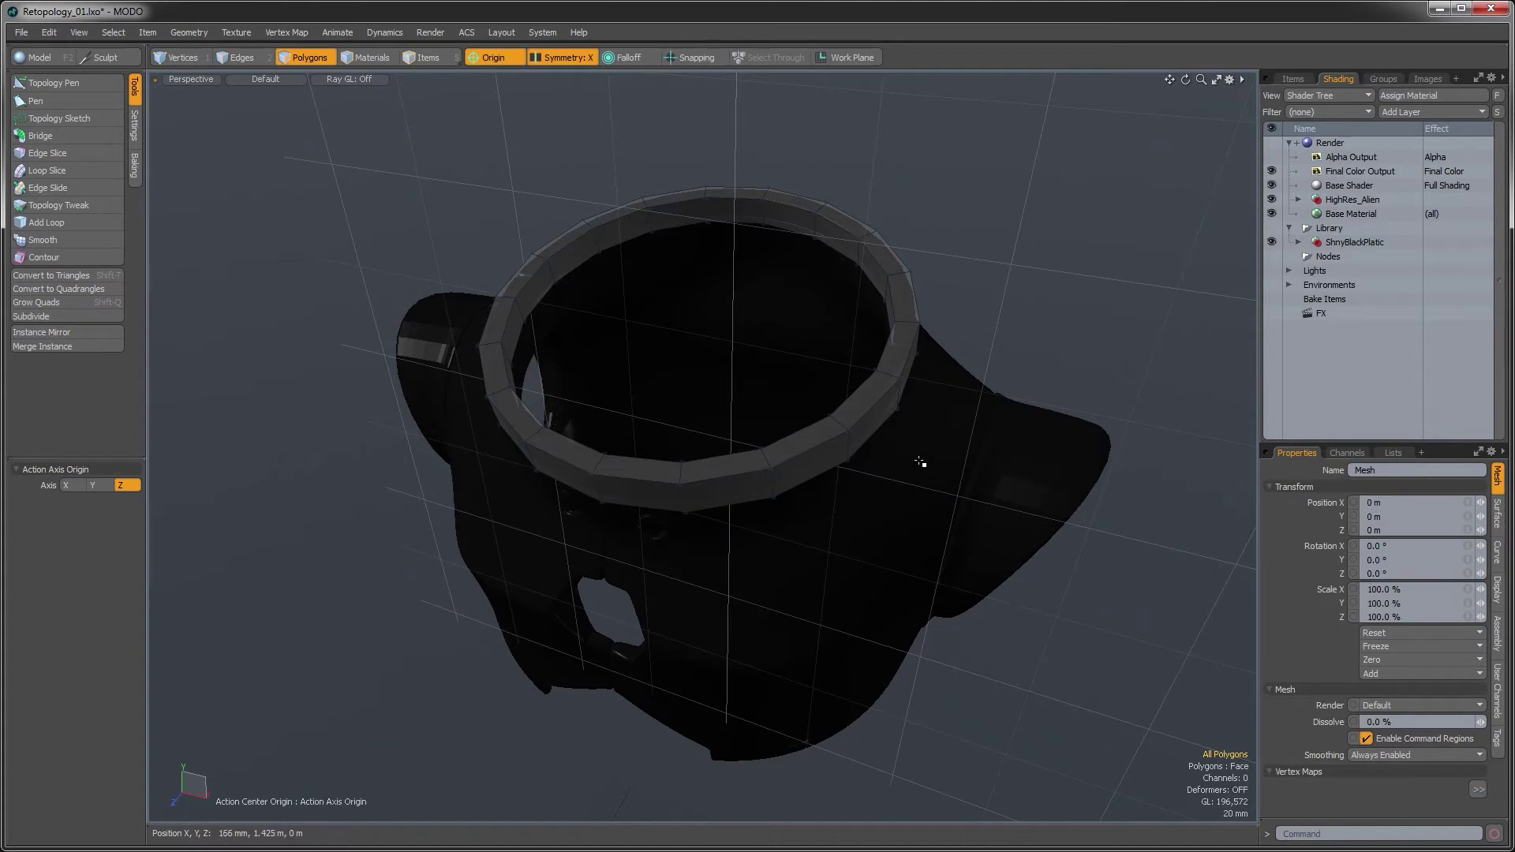
alt+drag(869, 508, 874, 249)
alt+drag(978, 413, 724, 531)
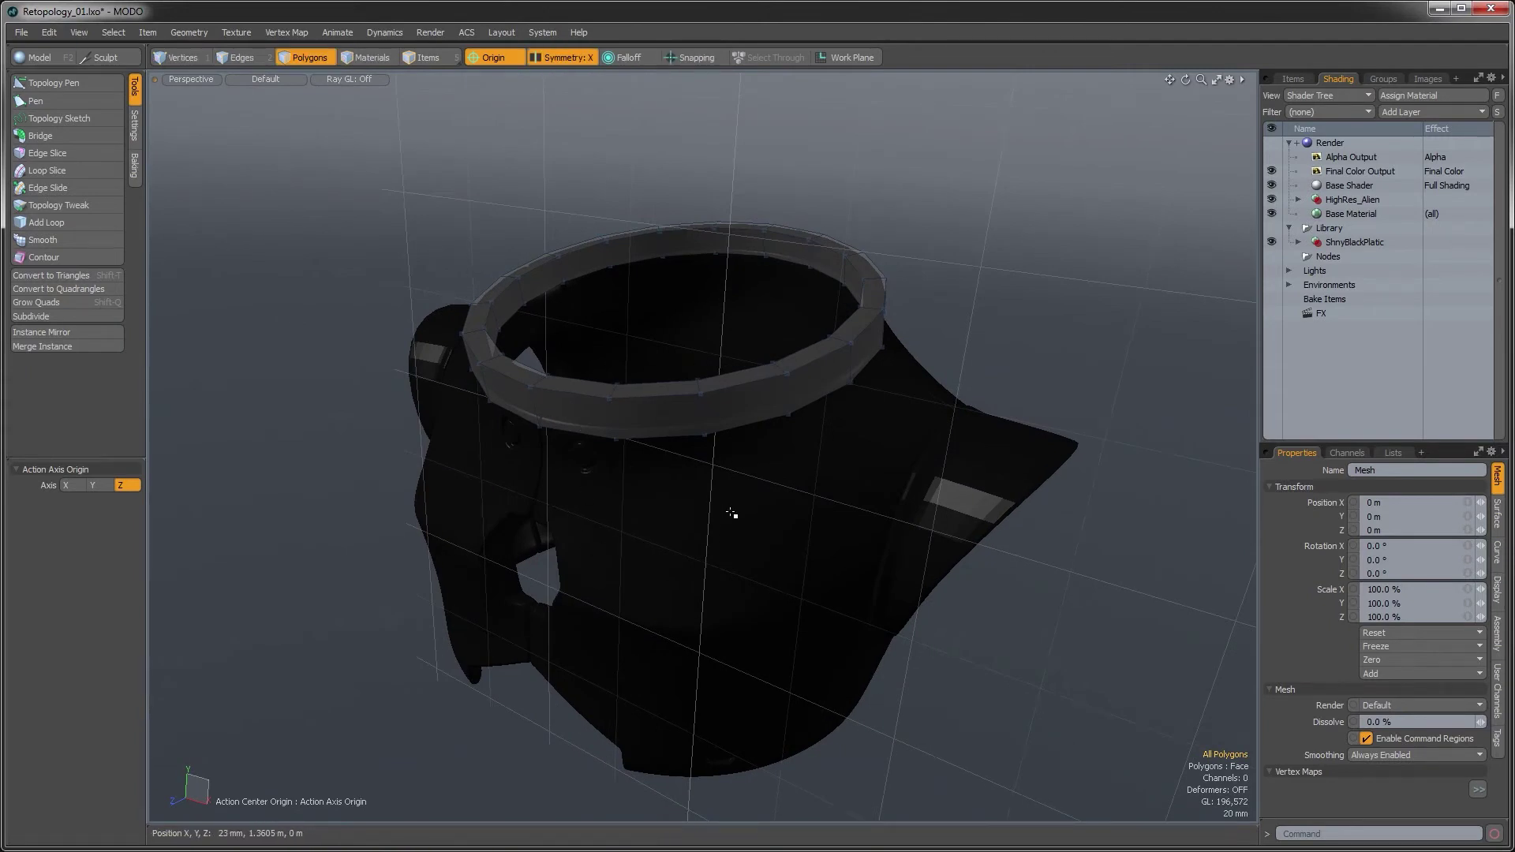
Set the shading style of inactive meshes to Default in the 3D viewport properties
key(o)
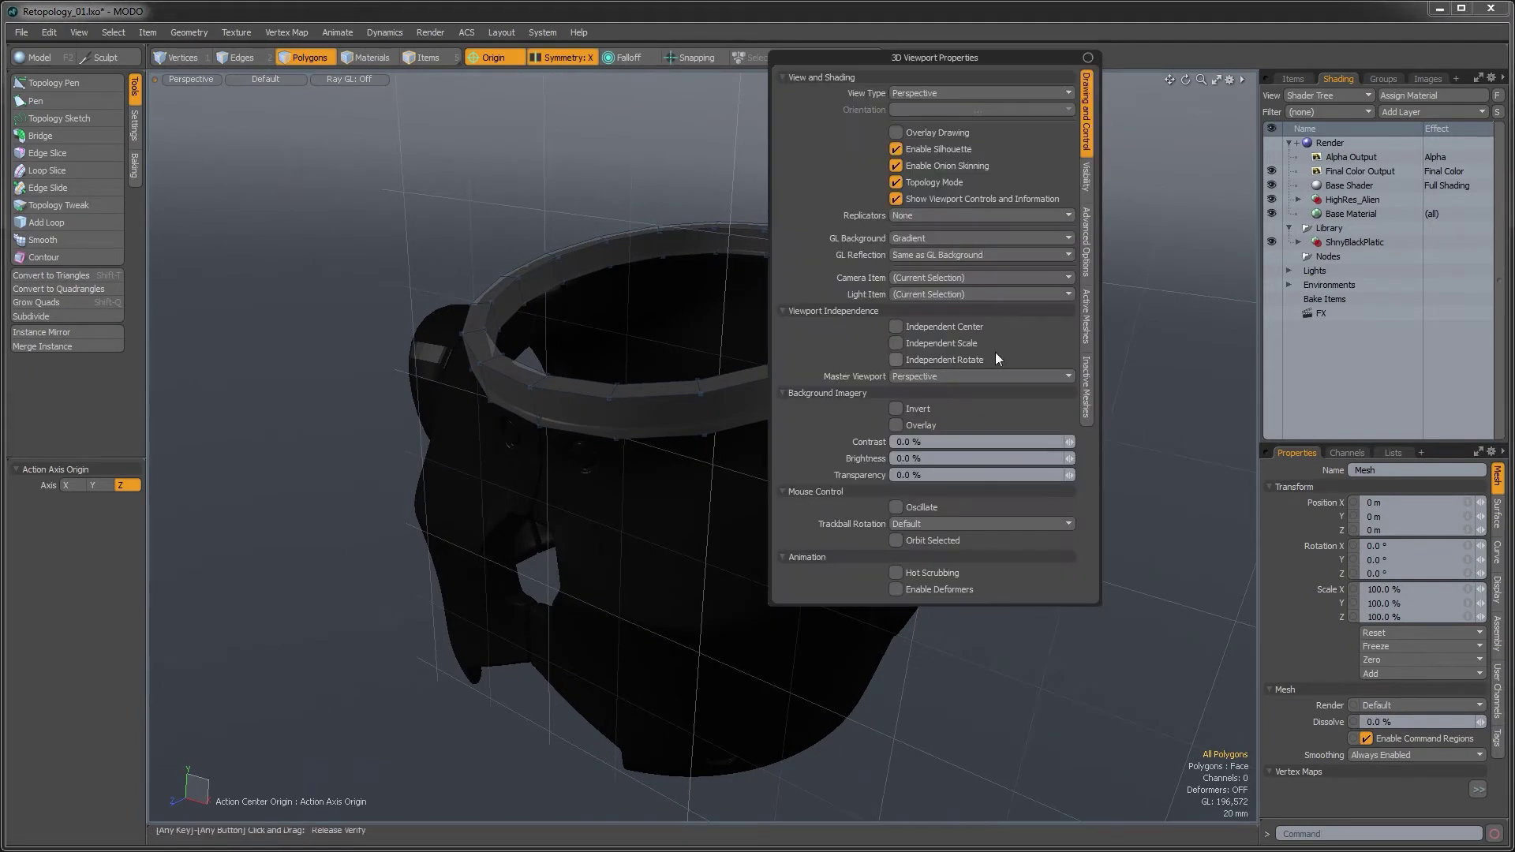
click(1085, 379)
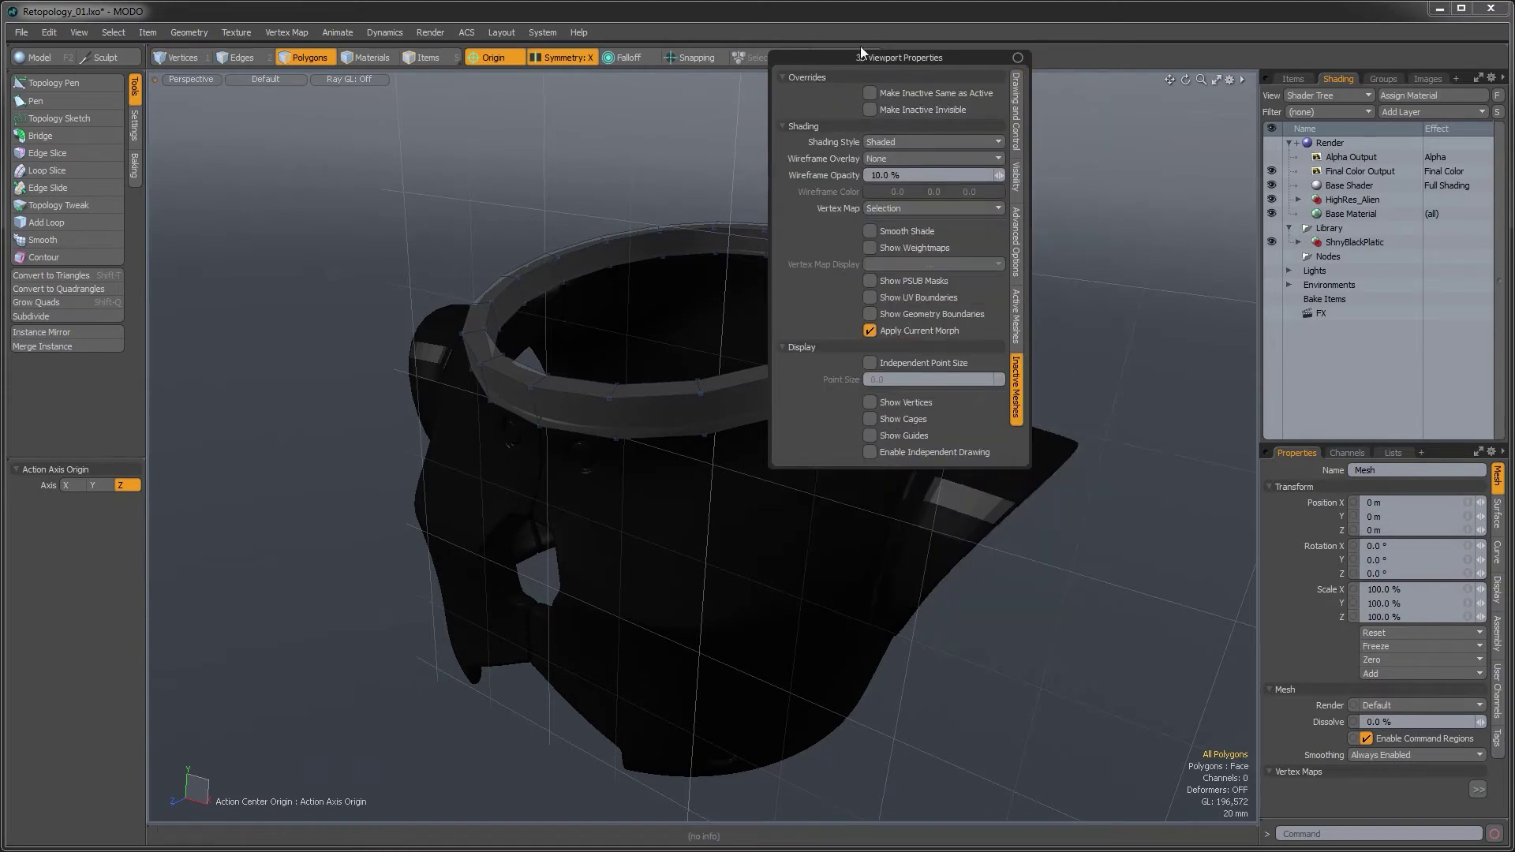
drag(863, 58, 1072, 196)
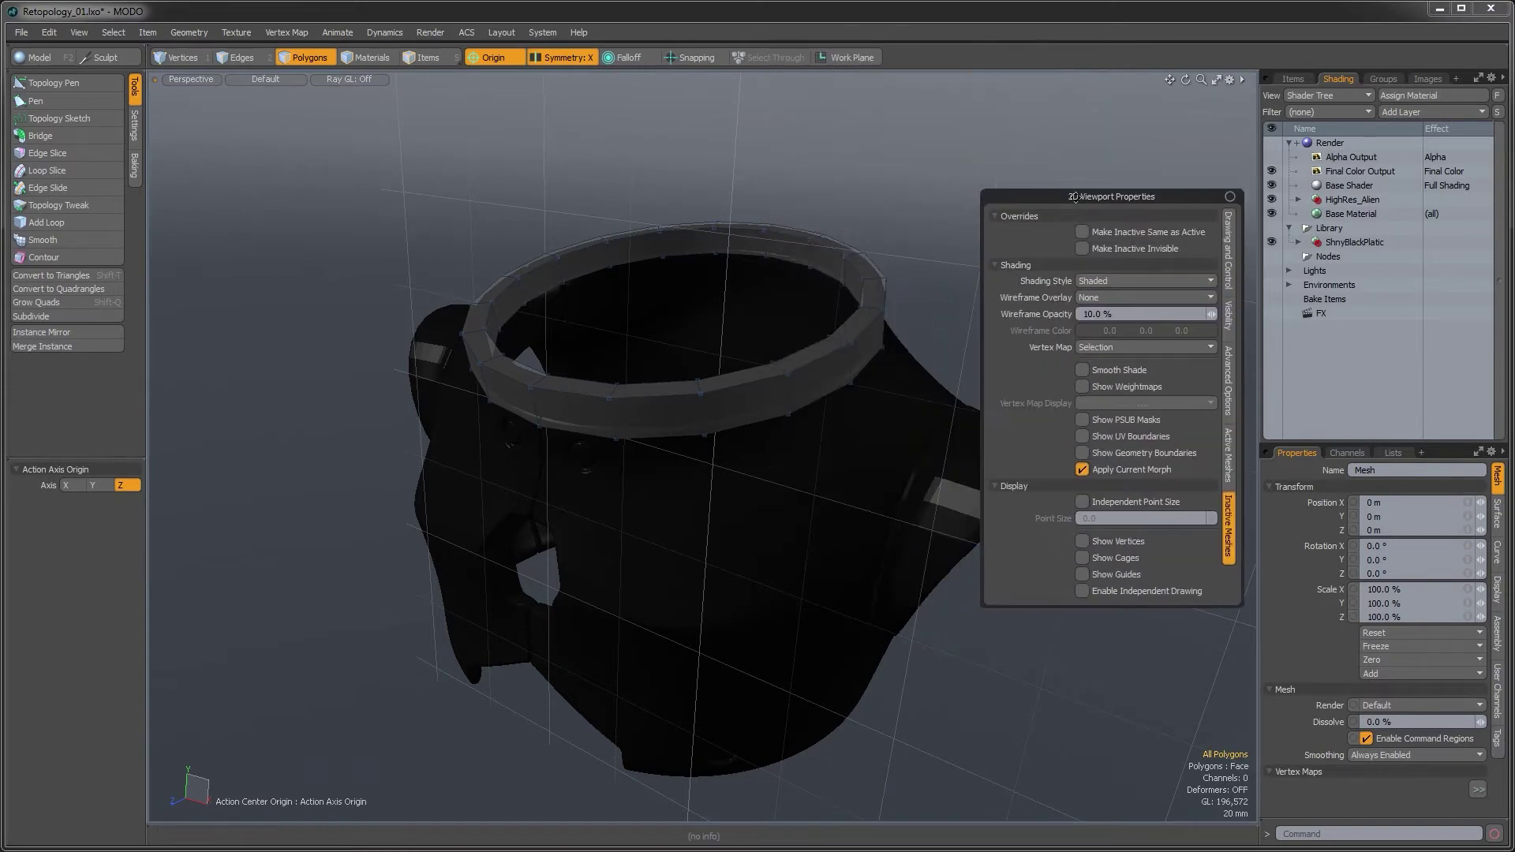
click(1100, 282)
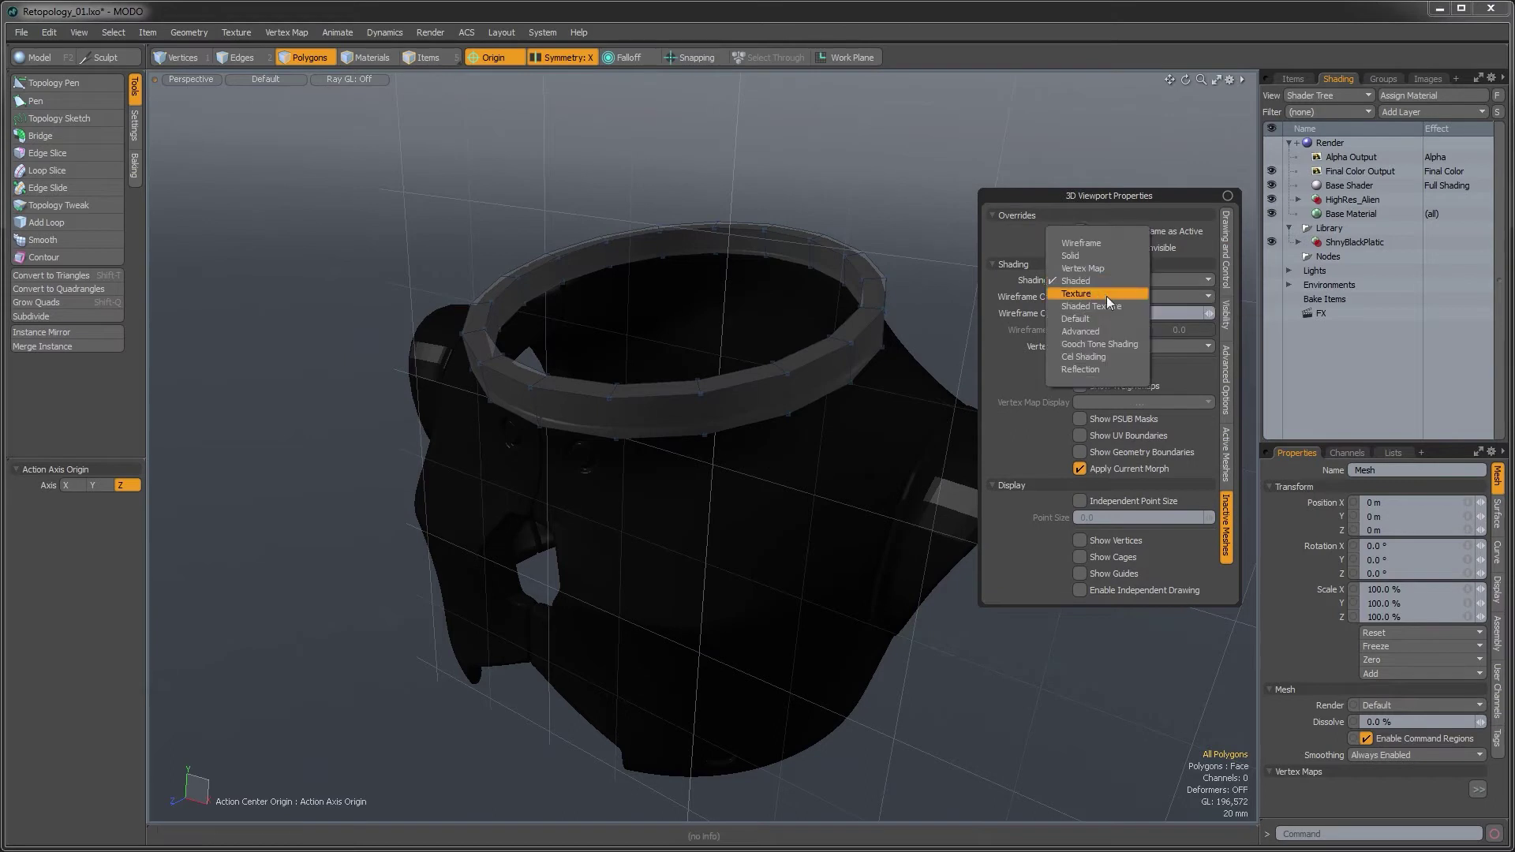
click(1111, 320)
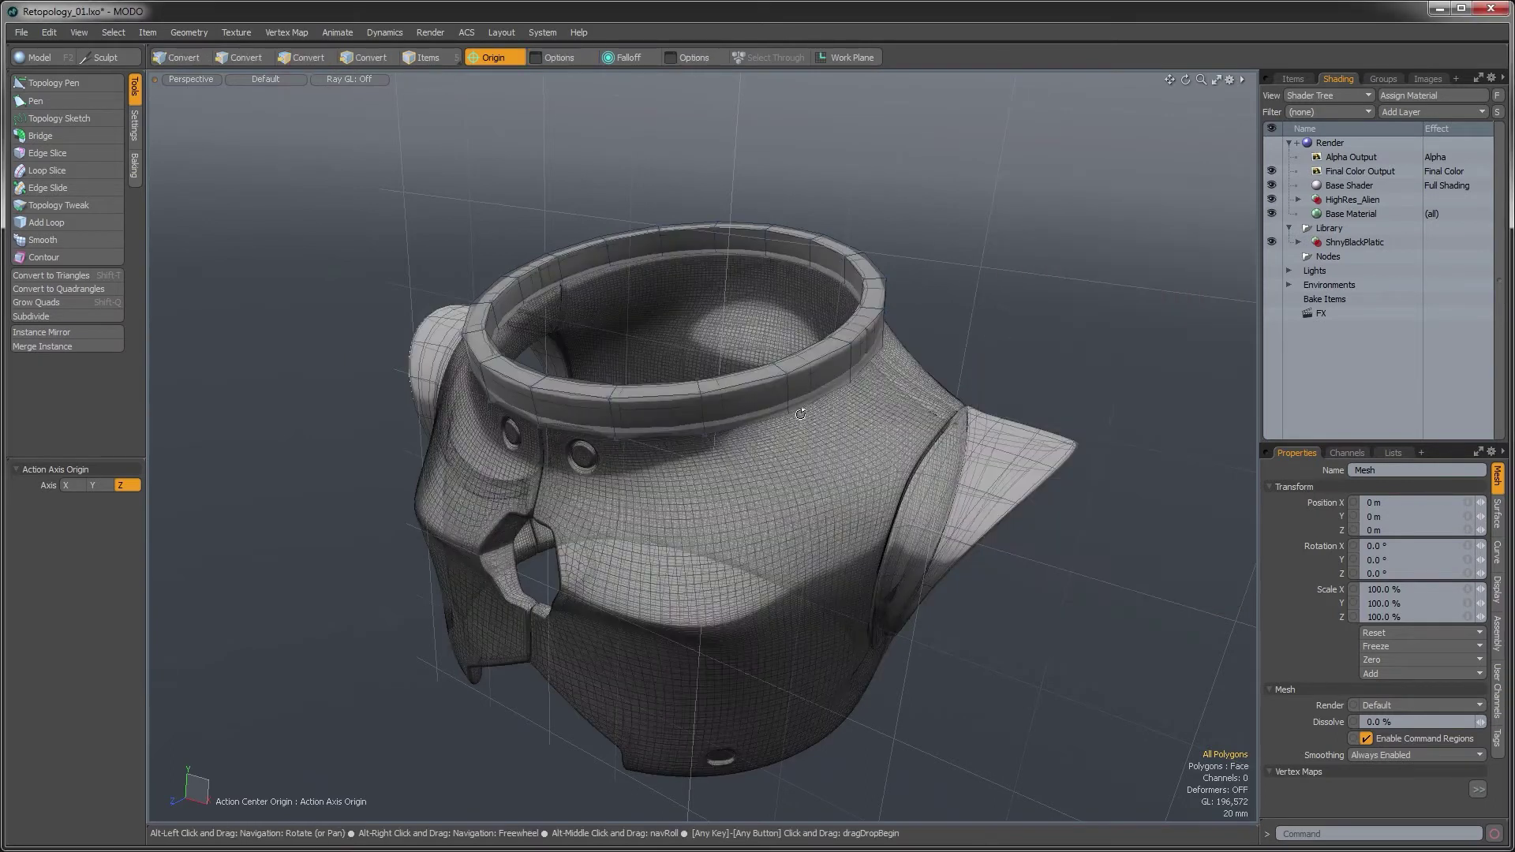
alt+drag(817, 384, 800, 411)
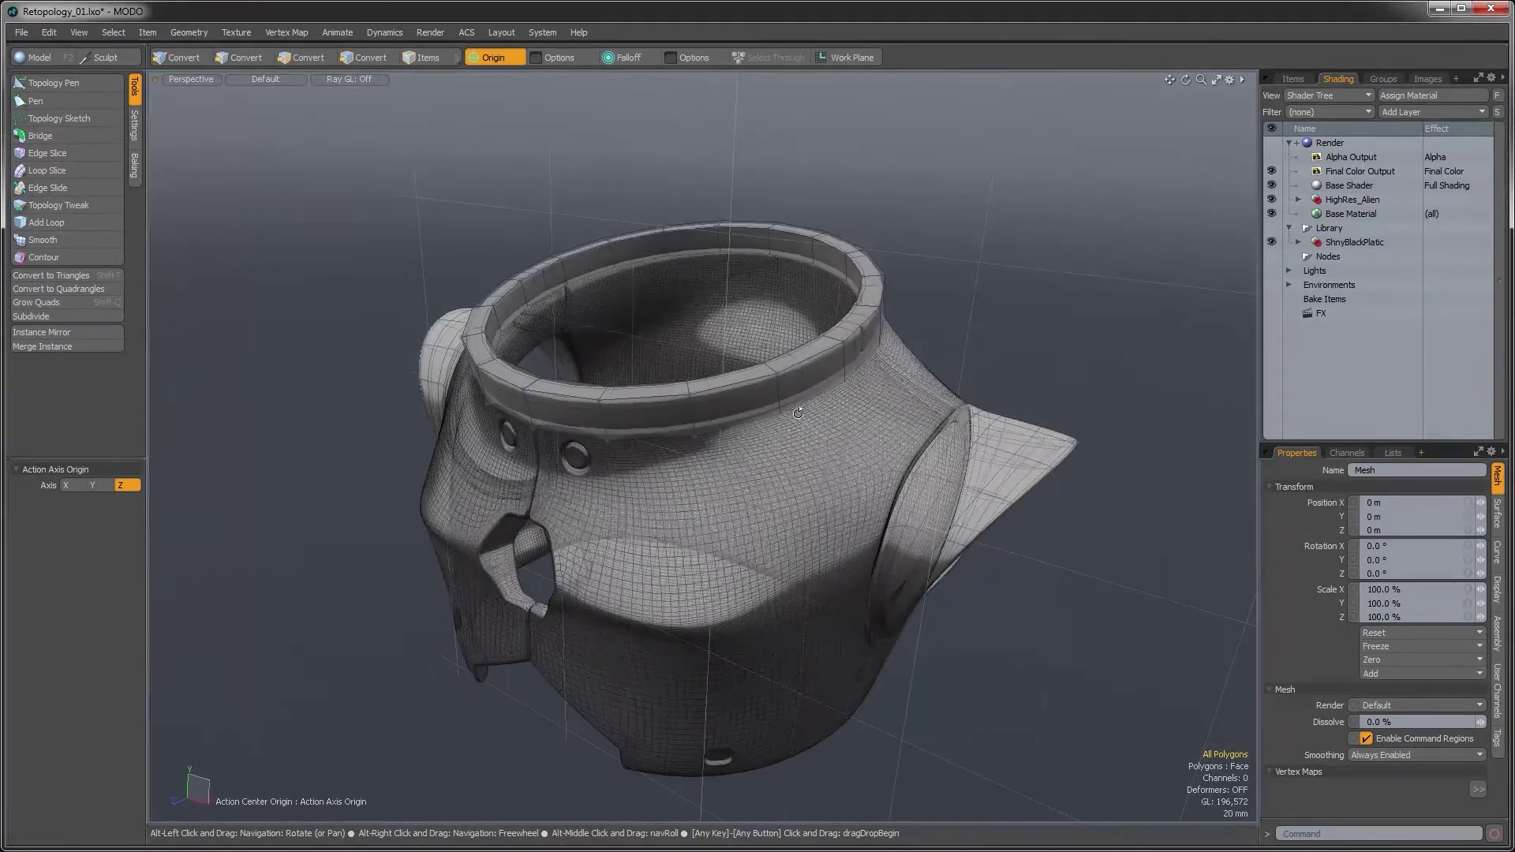
Set the wireframe overlay of inactive meshes to None in the 3D viewport properties
key(o)
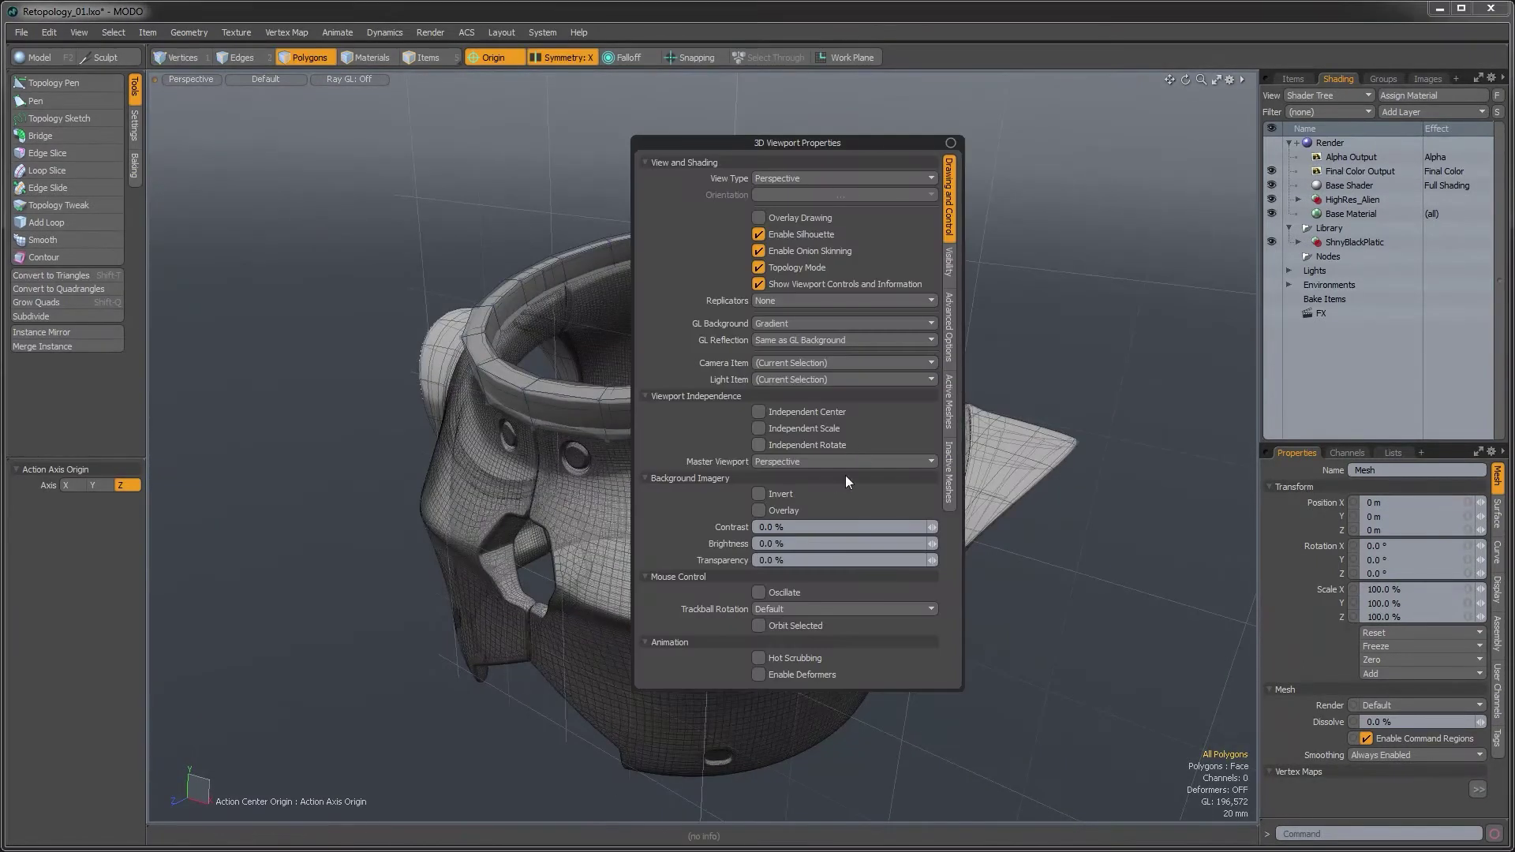
click(950, 475)
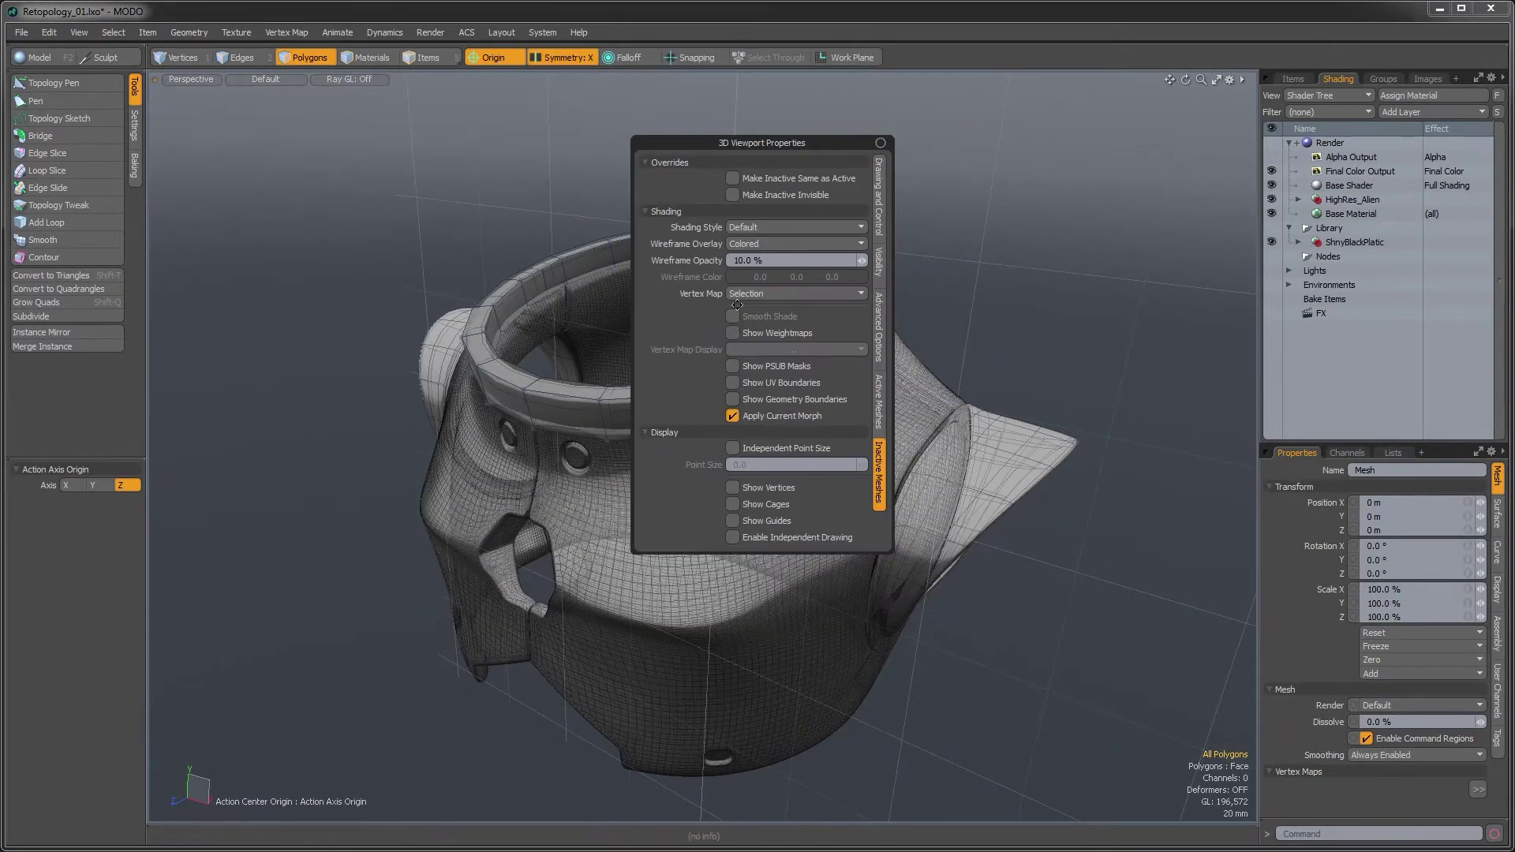
click(752, 244)
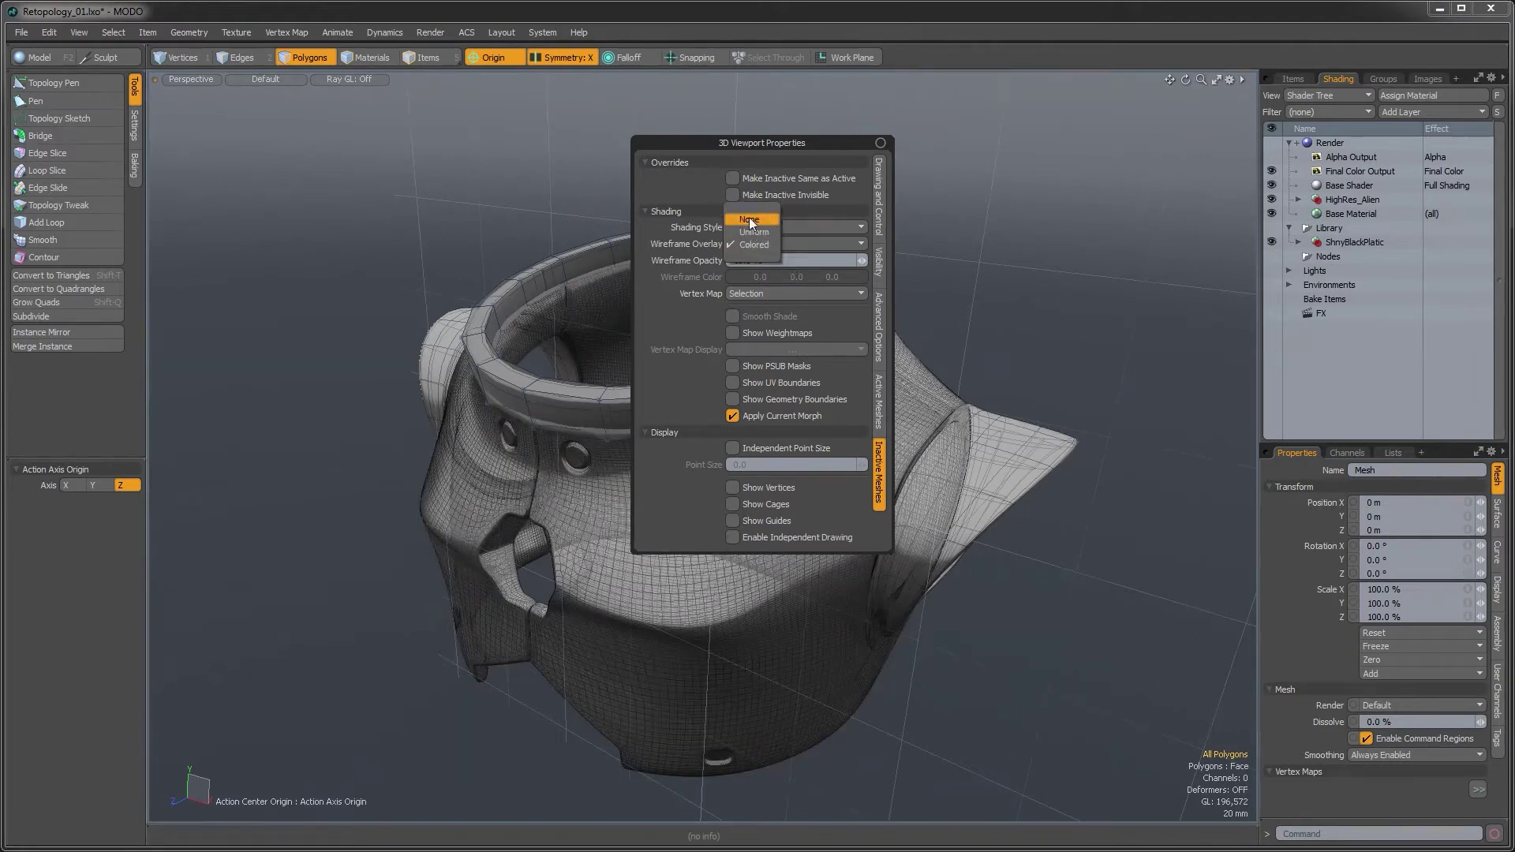
click(751, 221)
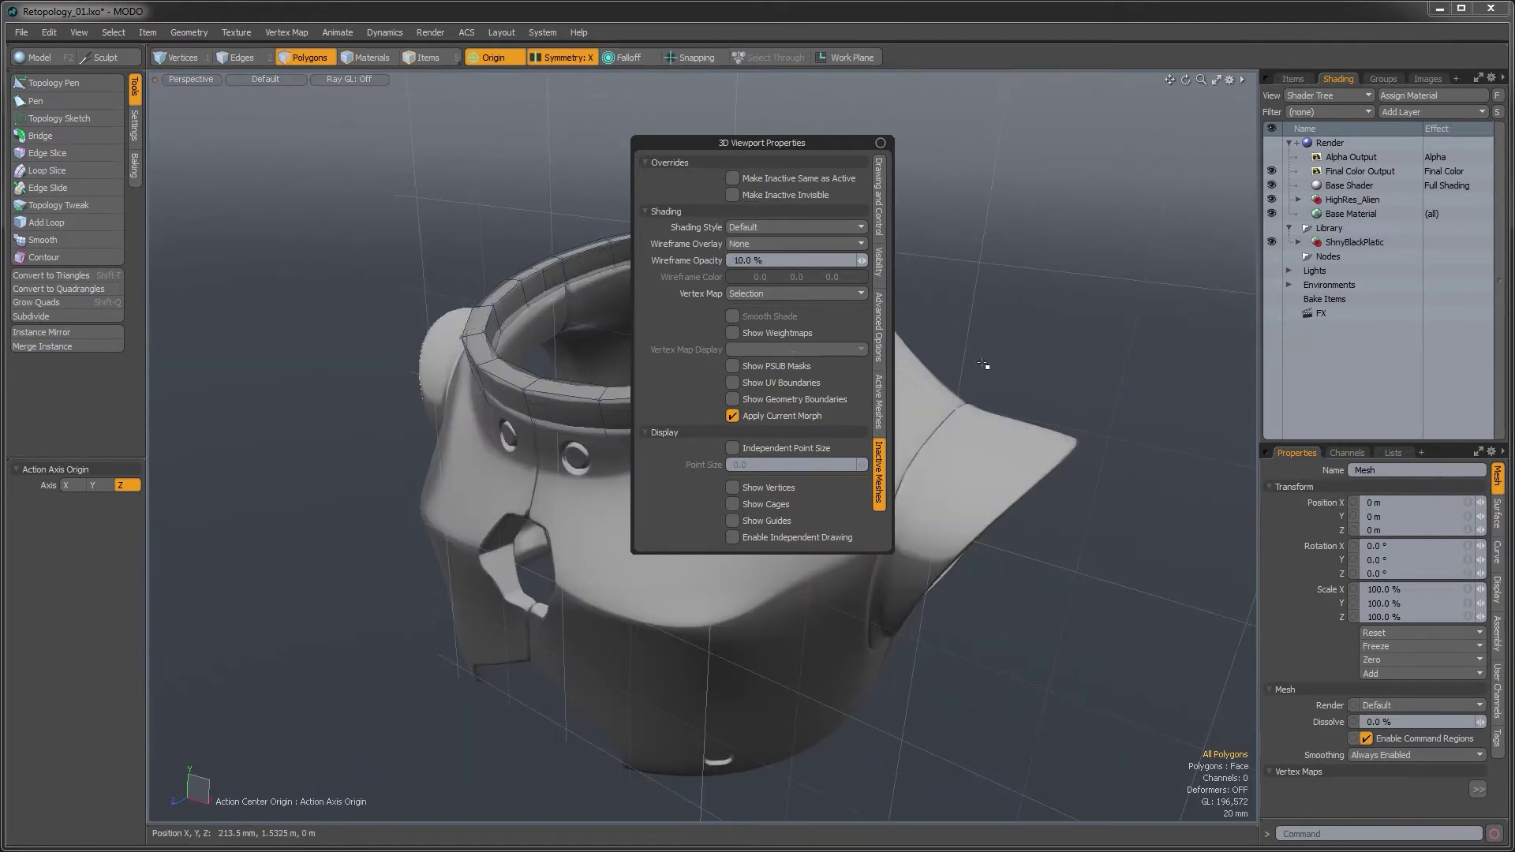
alt+drag(983, 367, 900, 419)
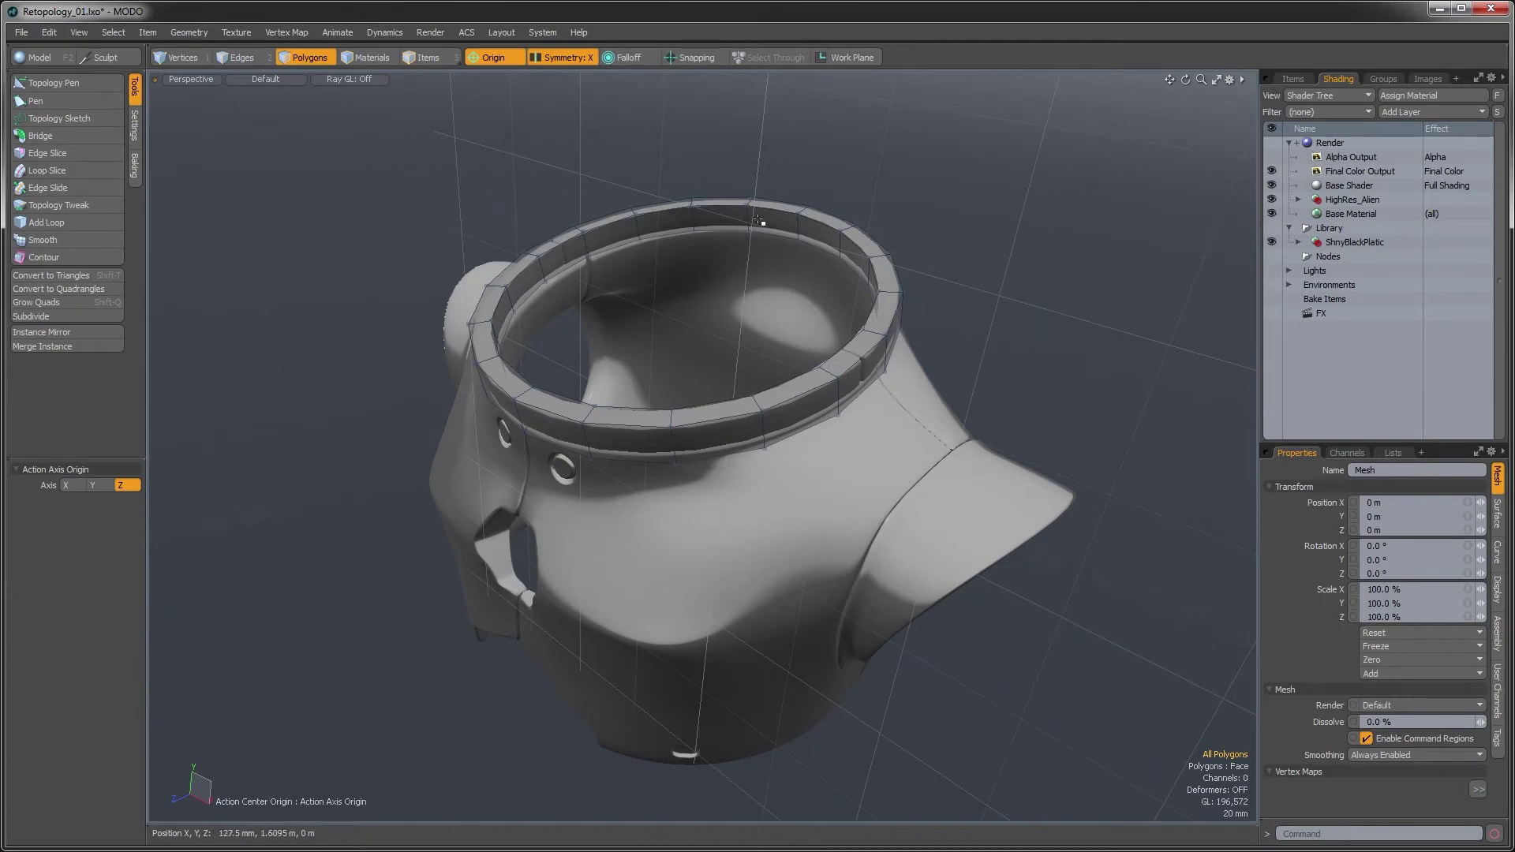
Activate the Topology Pen and enlarge its tool settings area to show the Constrain to Background options
click(88, 85)
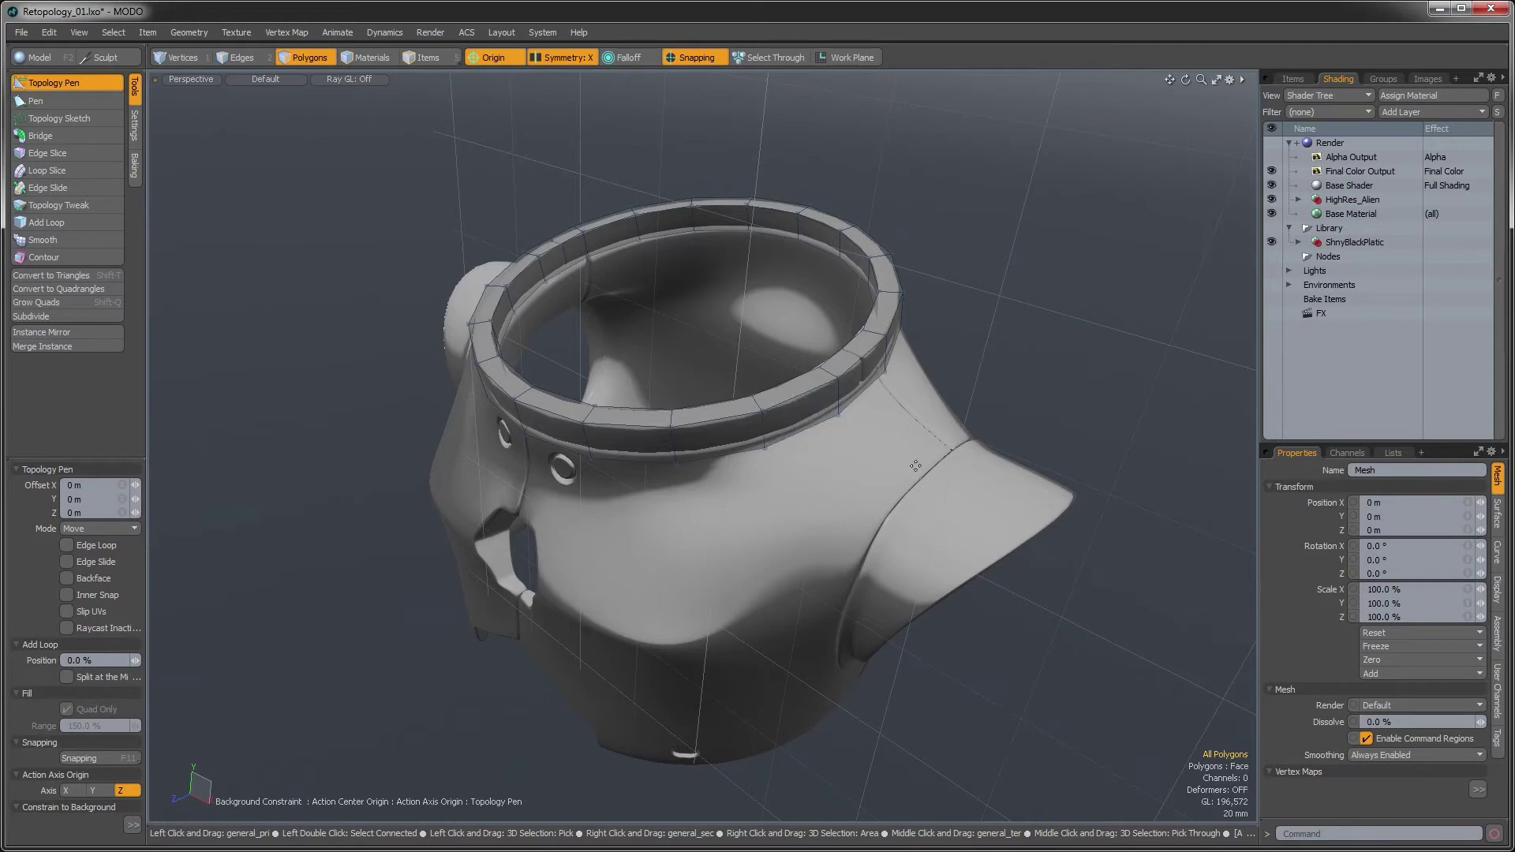
alt+drag(1083, 387, 819, 397)
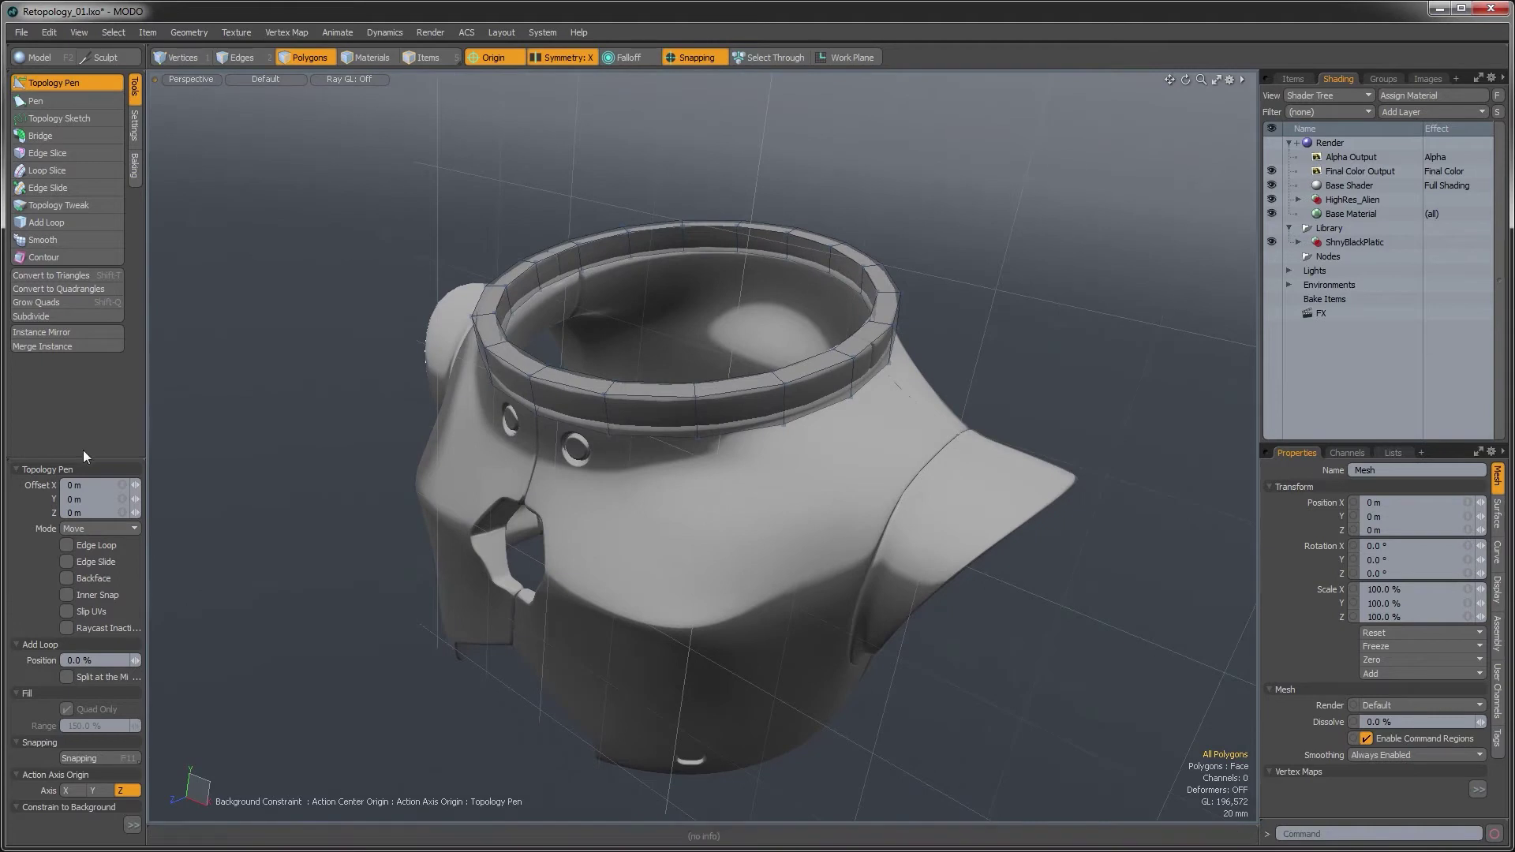
drag(83, 450, 86, 417)
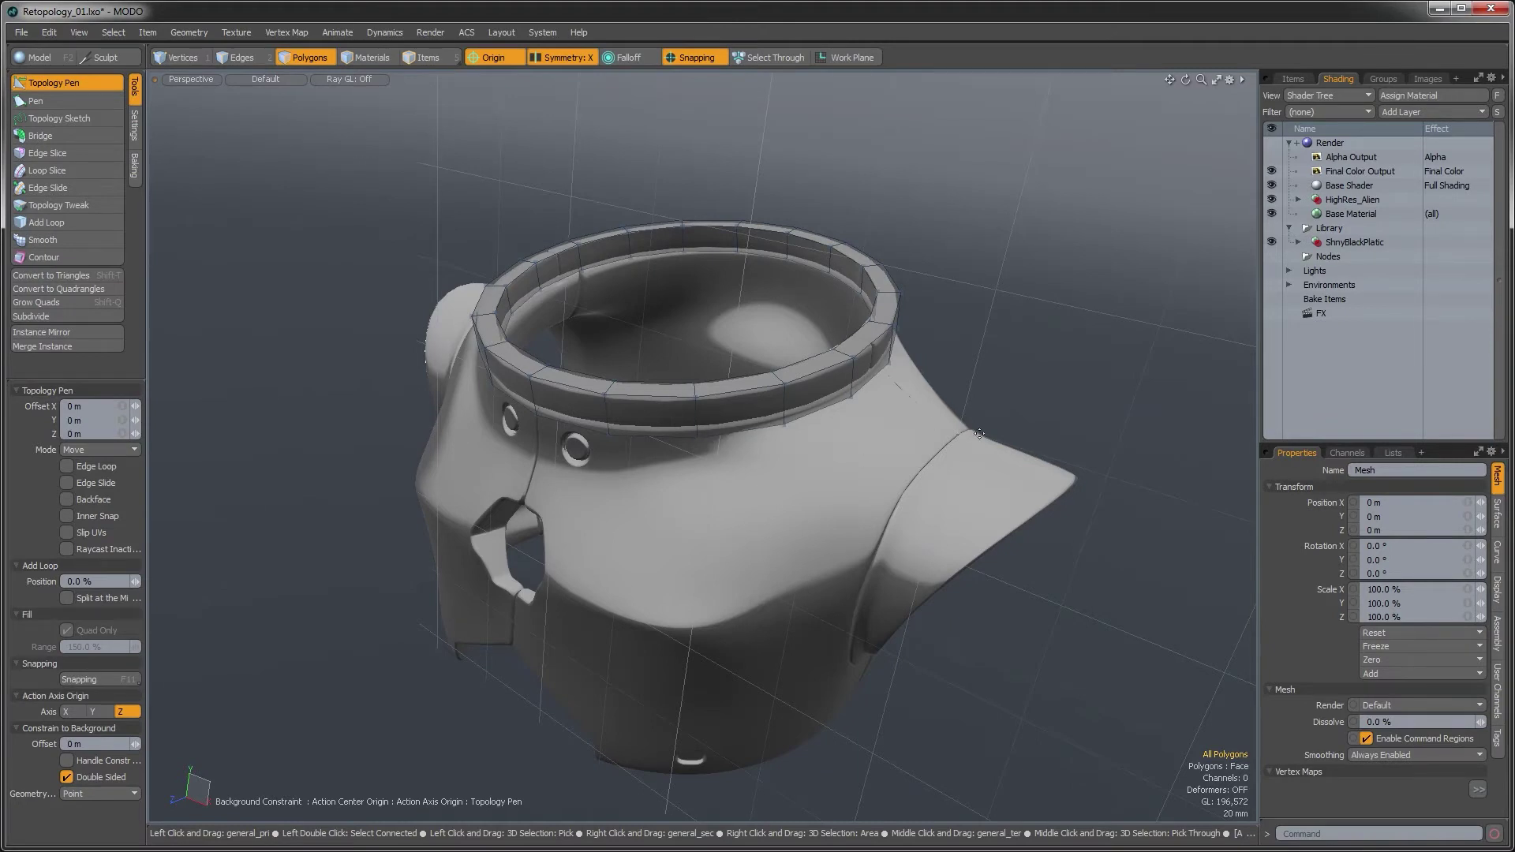
alt+drag(858, 384, 655, 232)
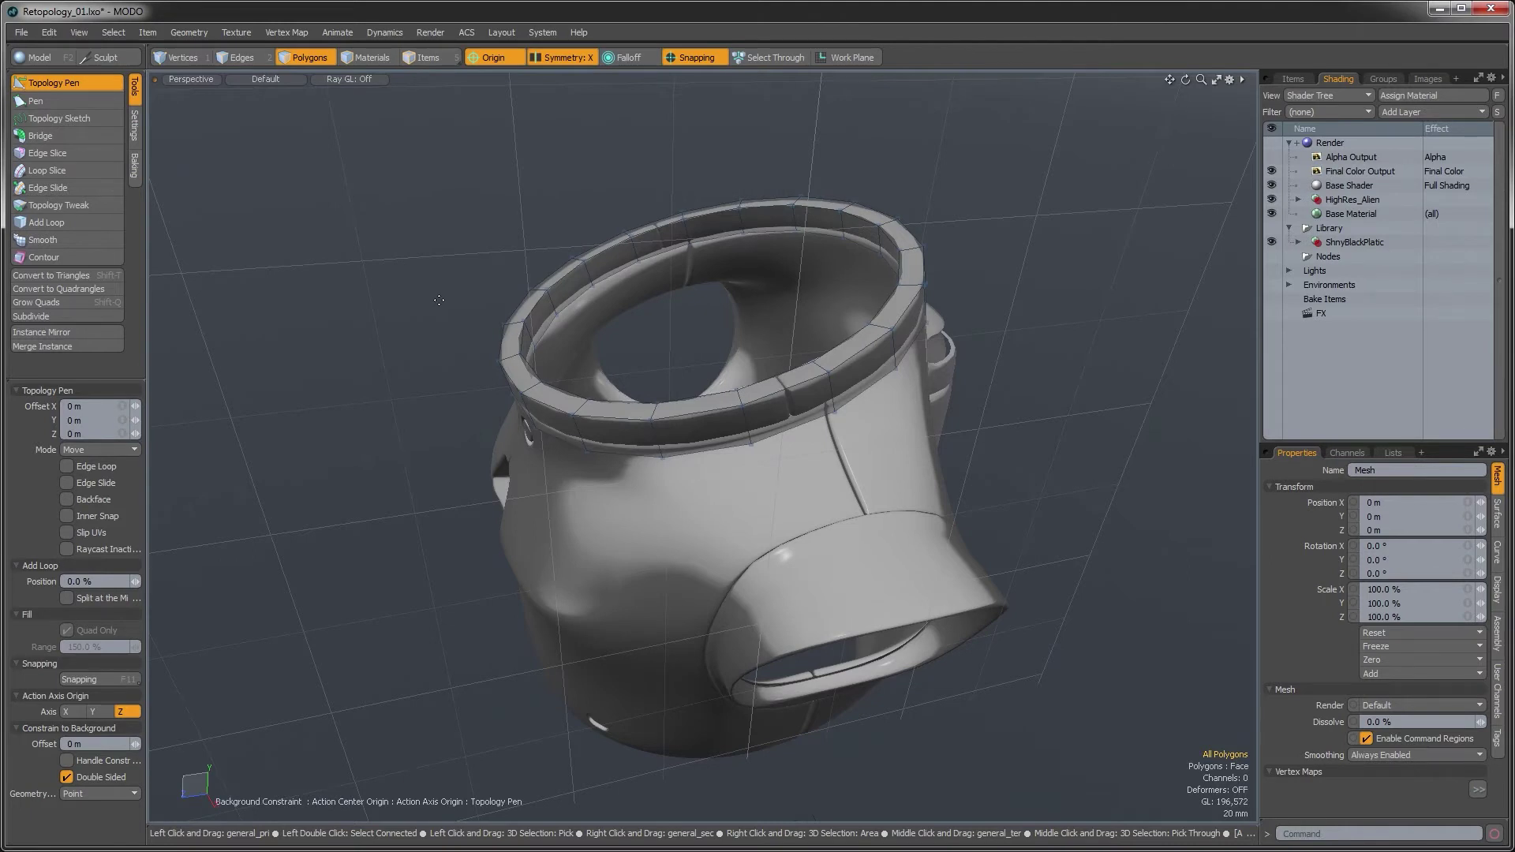
Extend two quads from the ring's lower edge over the shoulder to the armhole seam and adjust their outer corners
alt+drag(859, 512, 816, 458)
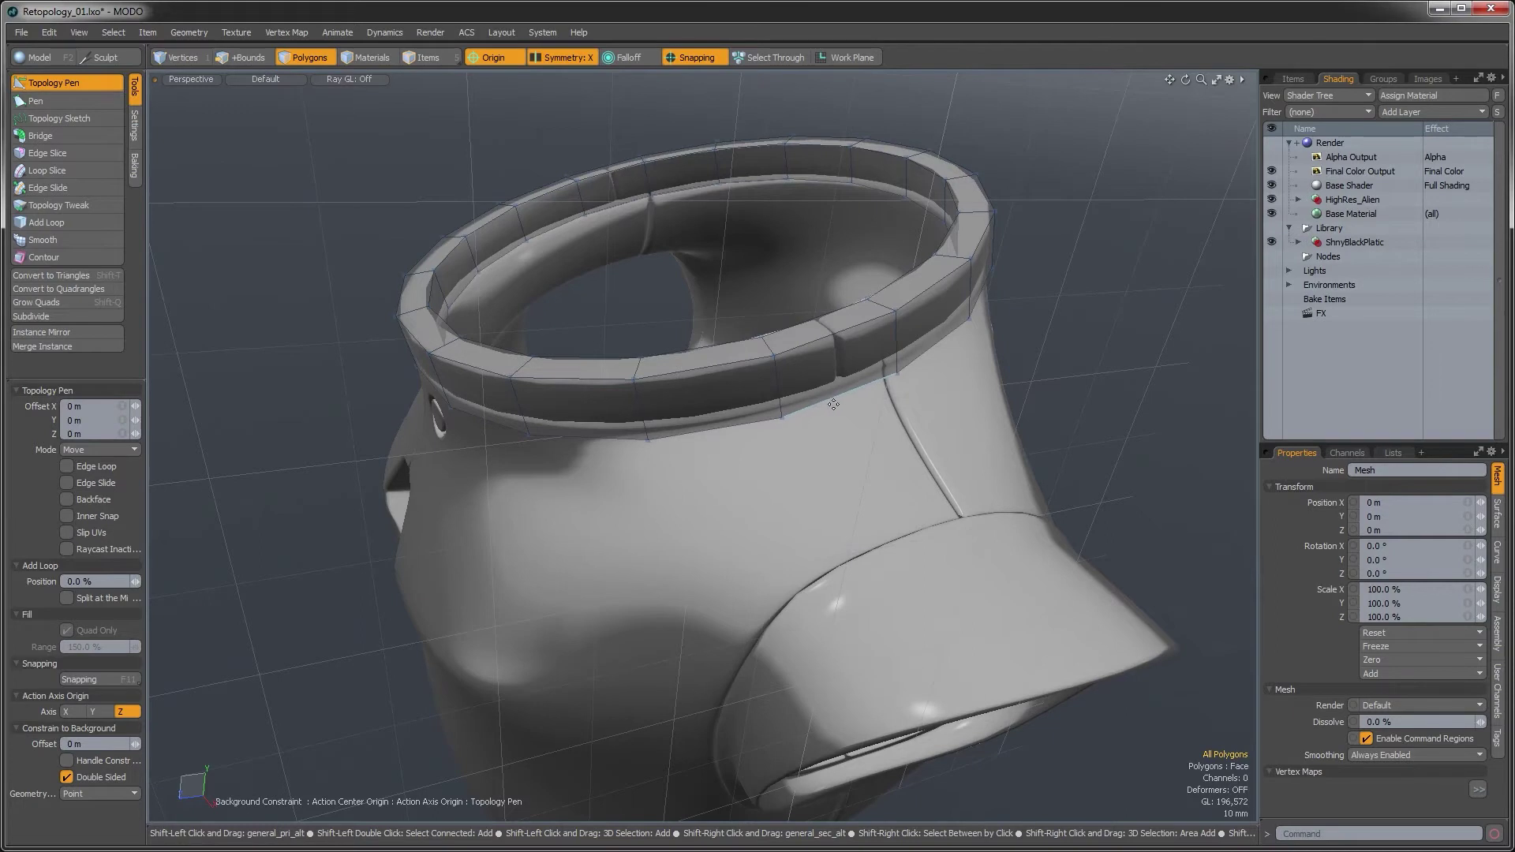
shift+drag(839, 394, 933, 491)
alt+drag(778, 544, 784, 566)
shift+drag(827, 509, 858, 583)
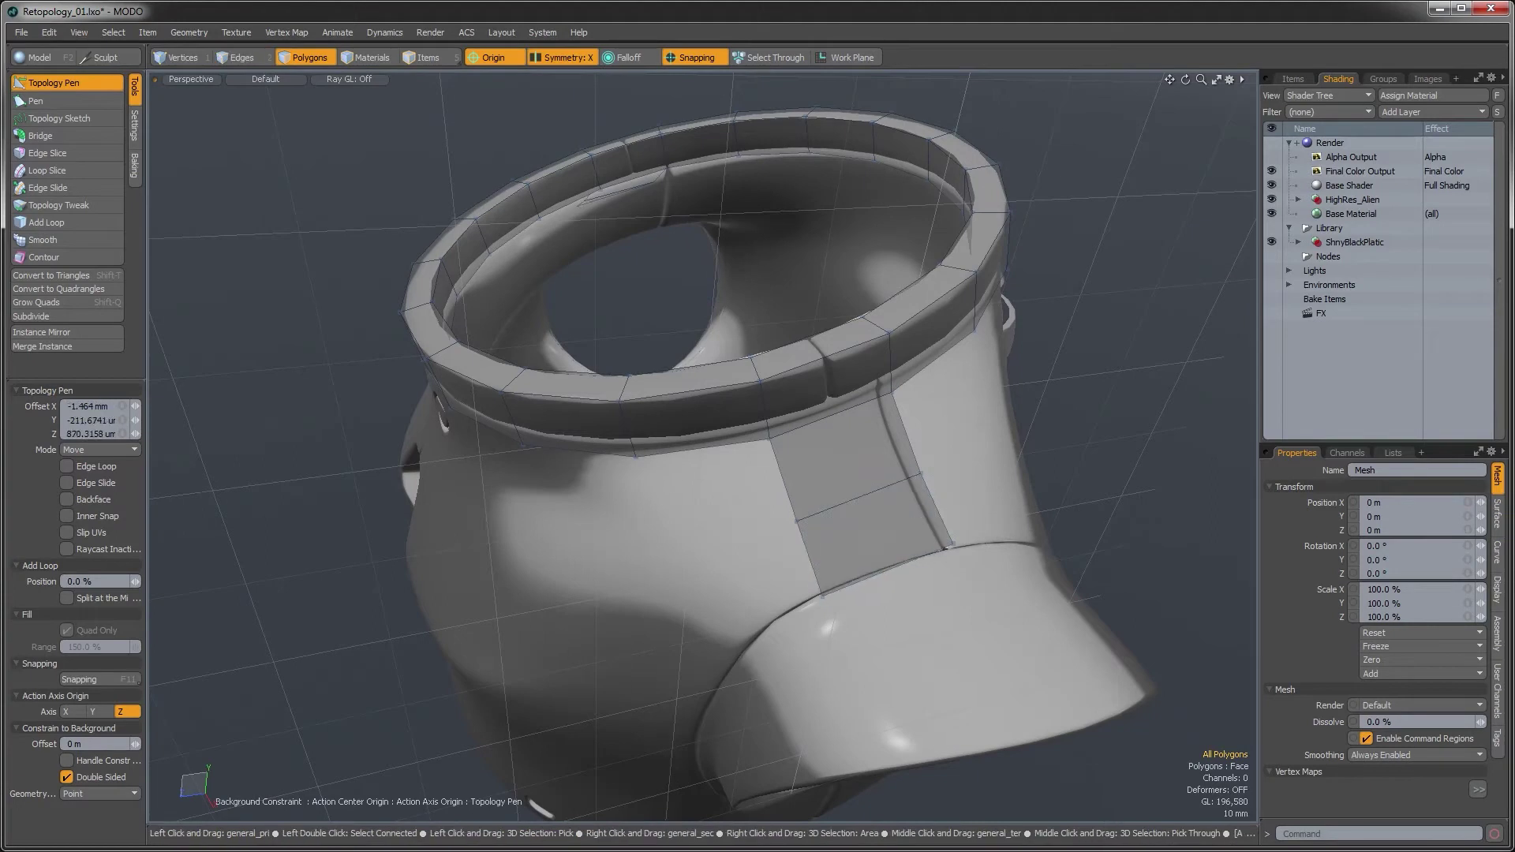
drag(822, 596, 819, 592)
drag(953, 544, 930, 355)
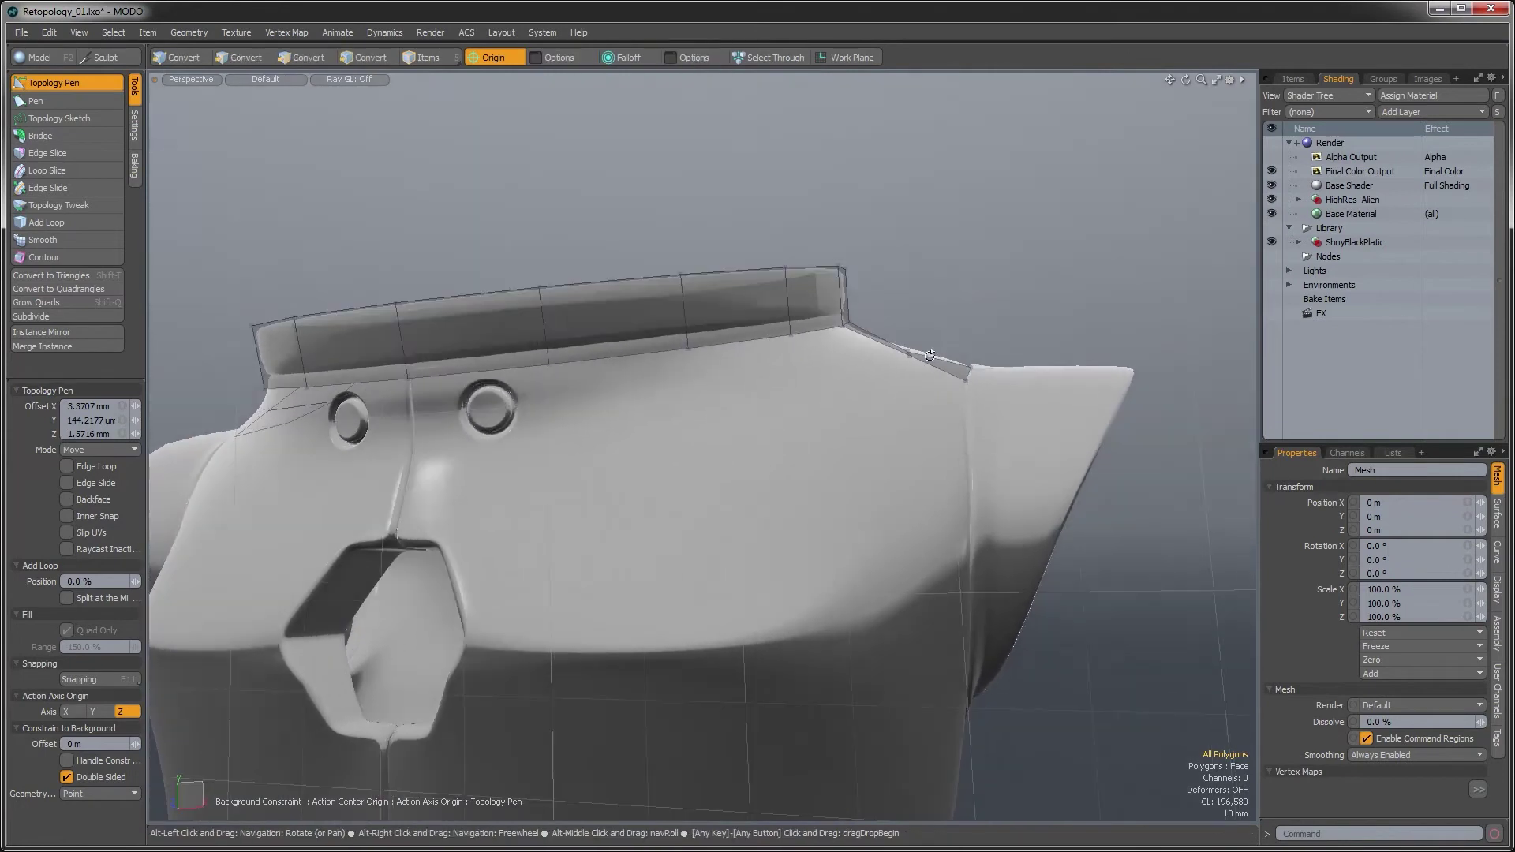
Extend quads down from the neighboring front ring edge, weld the near corner to the shoulder strip, and reposition the far corner
alt+drag(1026, 304, 891, 441)
alt+drag(908, 376, 746, 500)
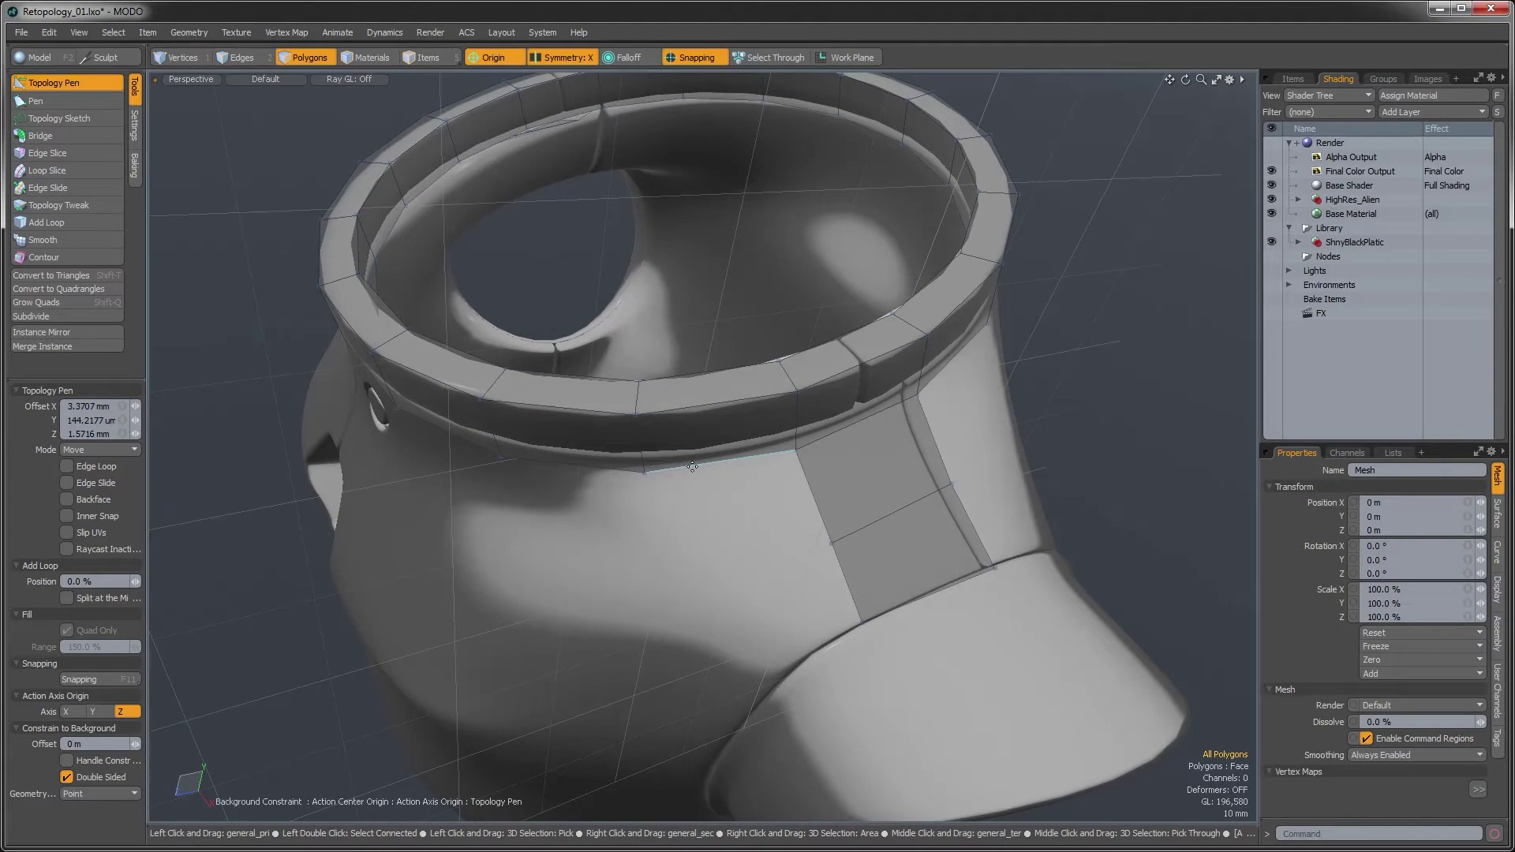
shift+drag(693, 466, 817, 546)
alt+drag(707, 588, 700, 655)
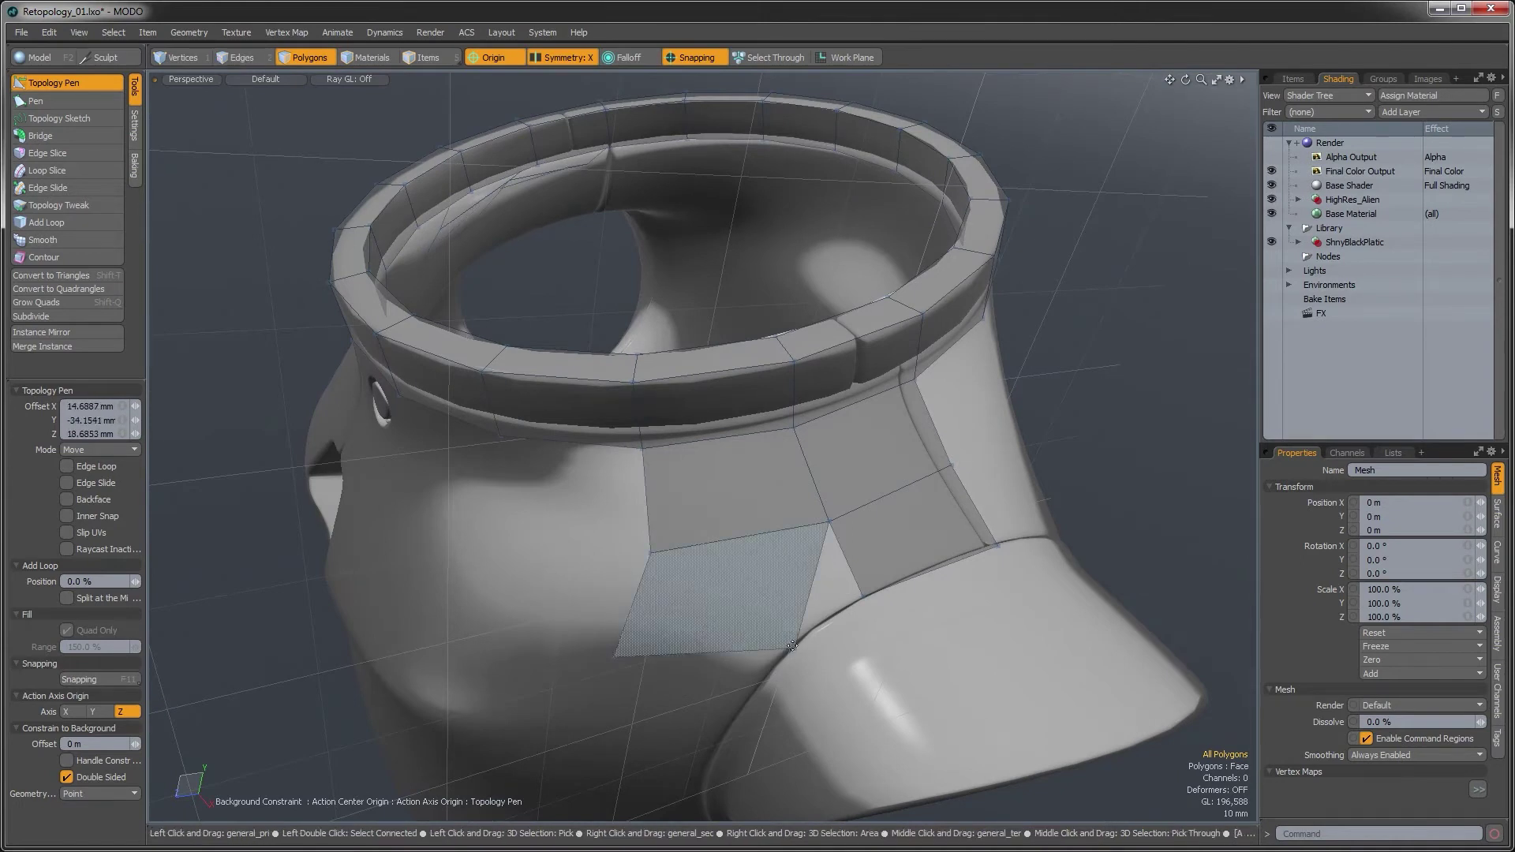
drag(796, 647, 862, 597)
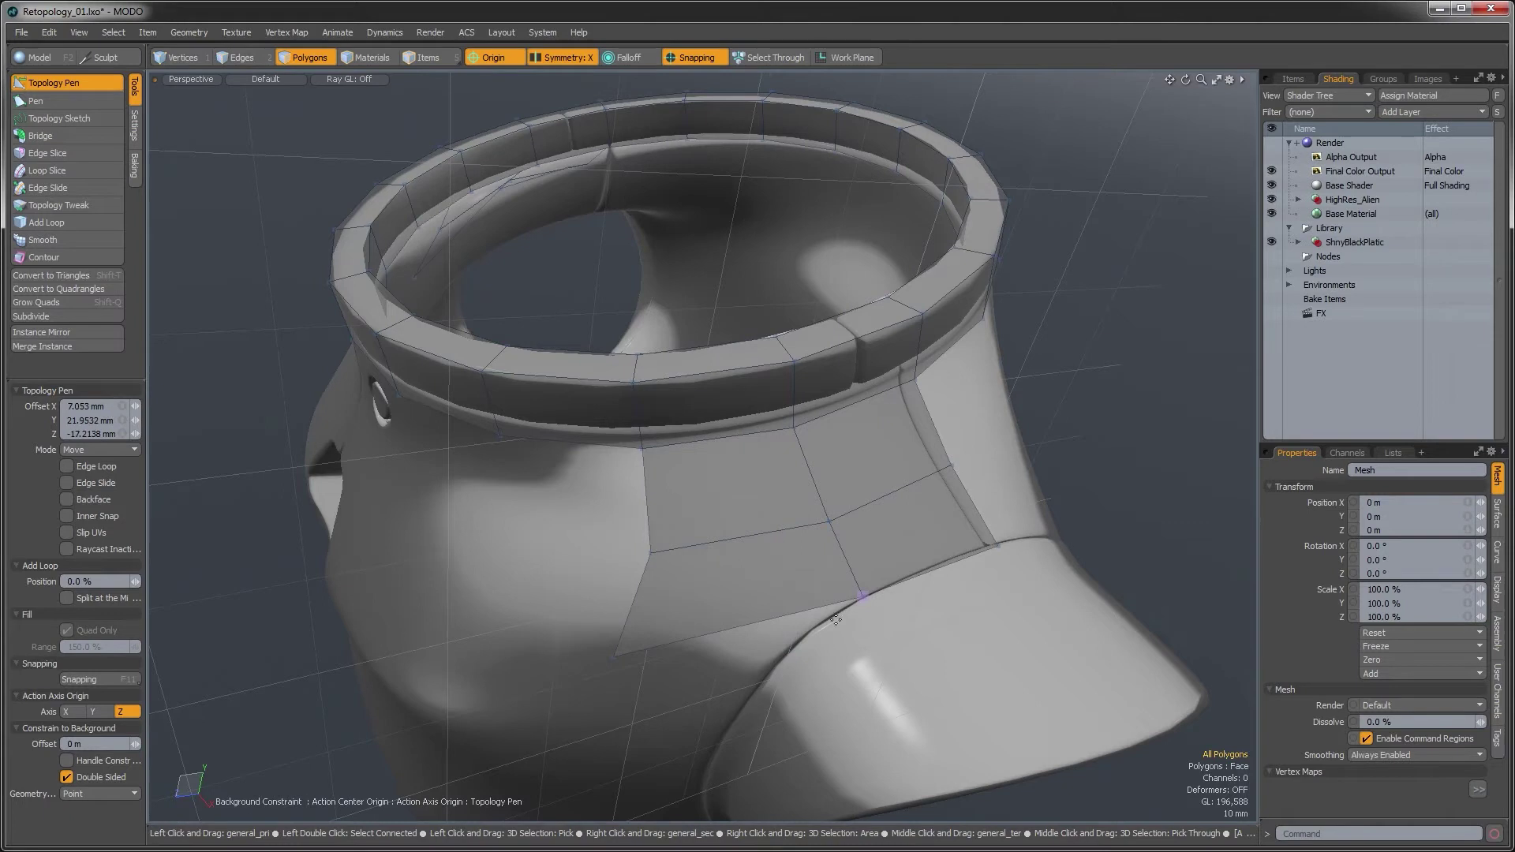
drag(614, 655, 666, 561)
Extend a quad across the back below the next ring segment, weld its upper corner to the ring, and adjust its lower corner
mouse_move(869, 588)
alt+mouse_down()
mouse_move(819, 595)
mouse_move(749, 529)
mouse_move(852, 430)
mouse_move(872, 518)
mouse_move(960, 553)
mouse_move(964, 568)
mouse_move(976, 436)
mouse_move(882, 555)
mouse_move(862, 547)
mouse_move(855, 605)
mouse_move(918, 665)
alt+mouse_up()
key(alt)
alt+drag(680, 551, 828, 493)
scroll(797, 538, down, 3)
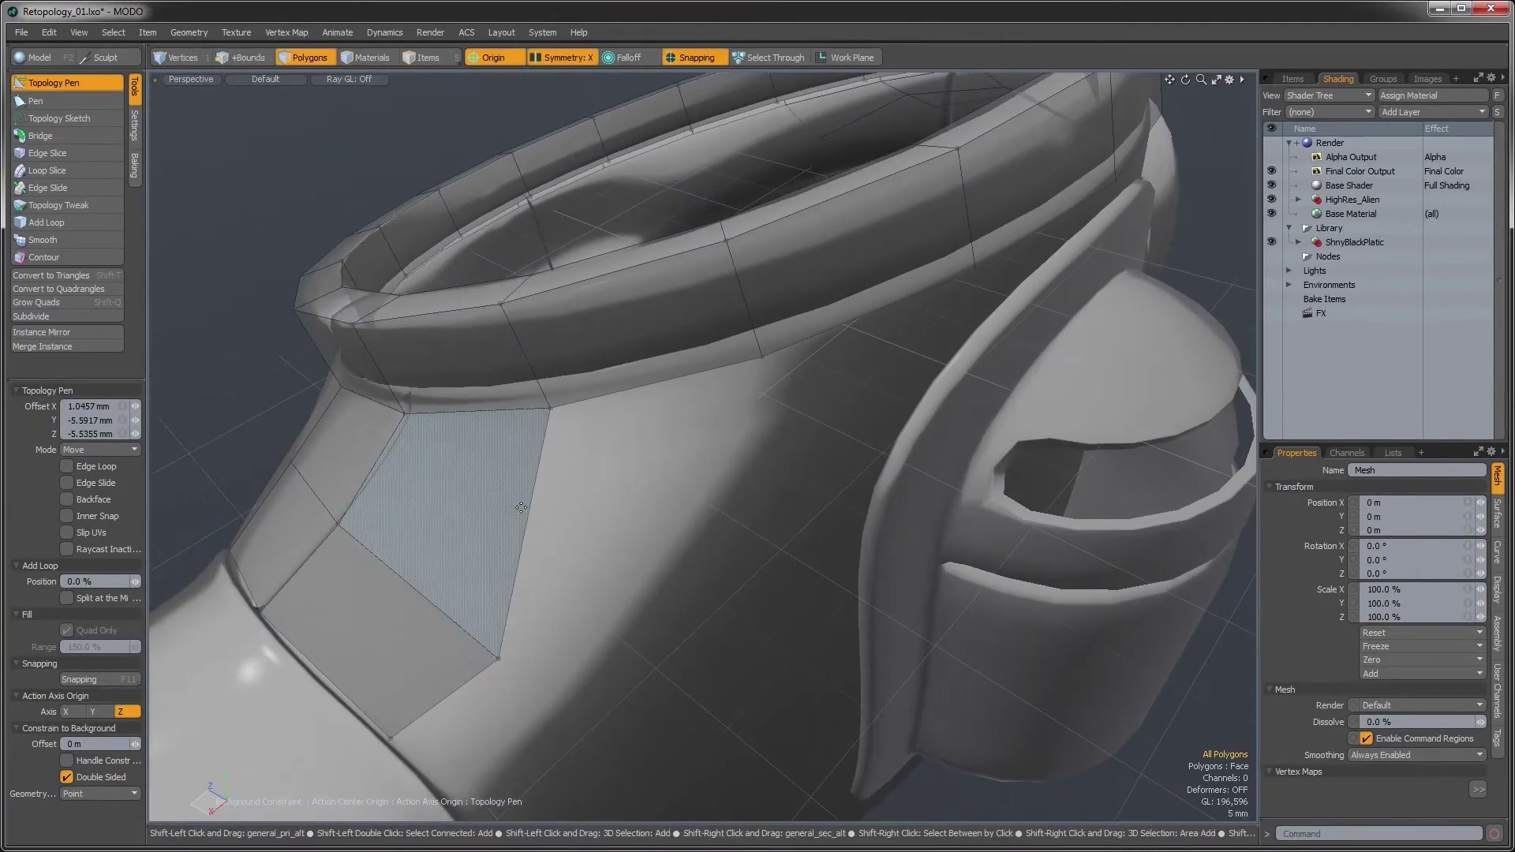
shift+drag(527, 512, 609, 438)
drag(708, 392, 715, 332)
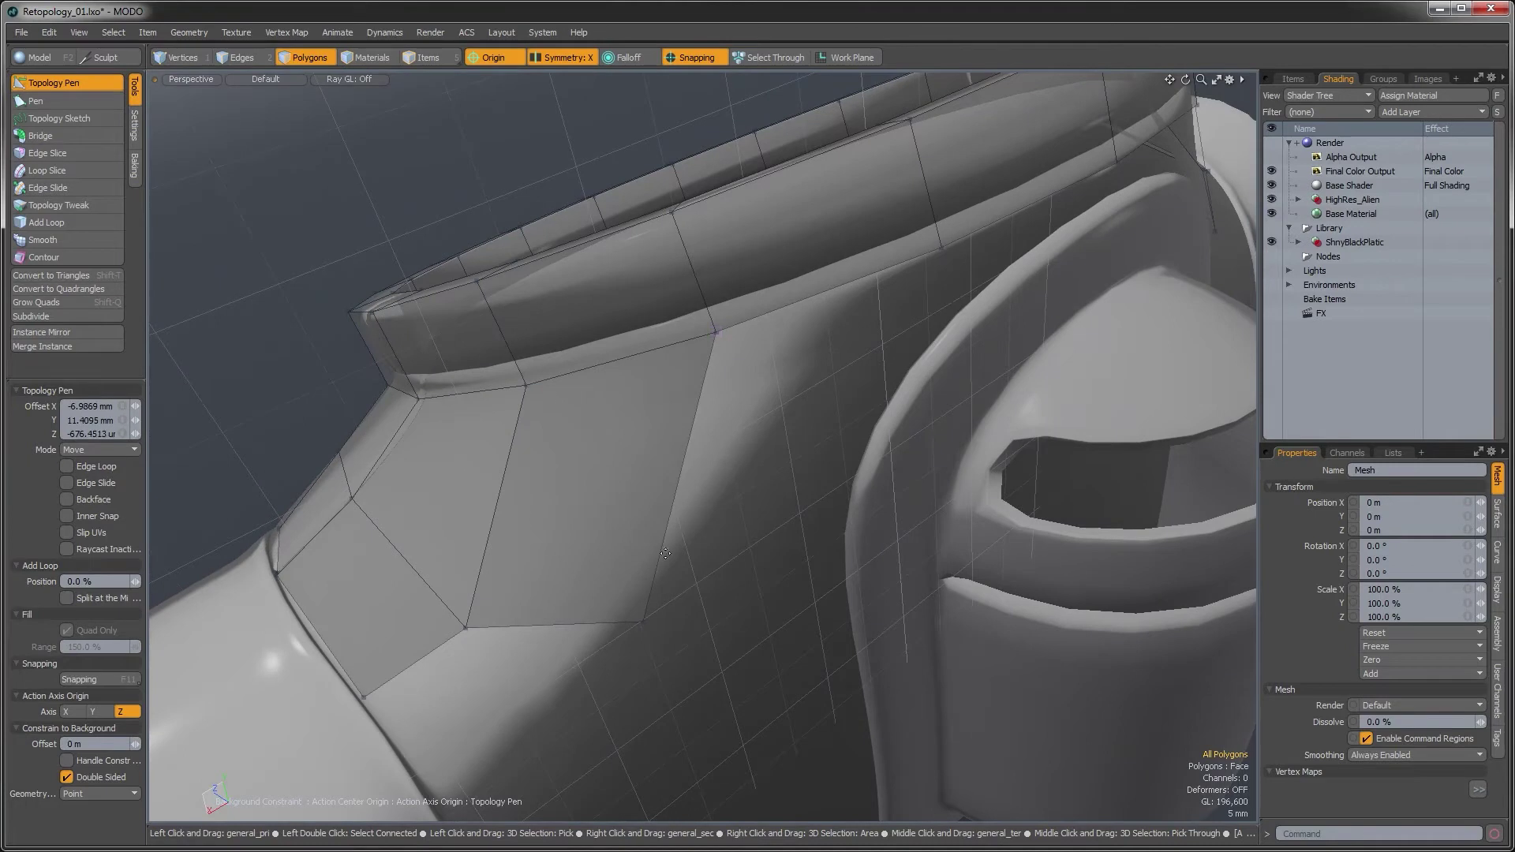
drag(641, 623, 656, 577)
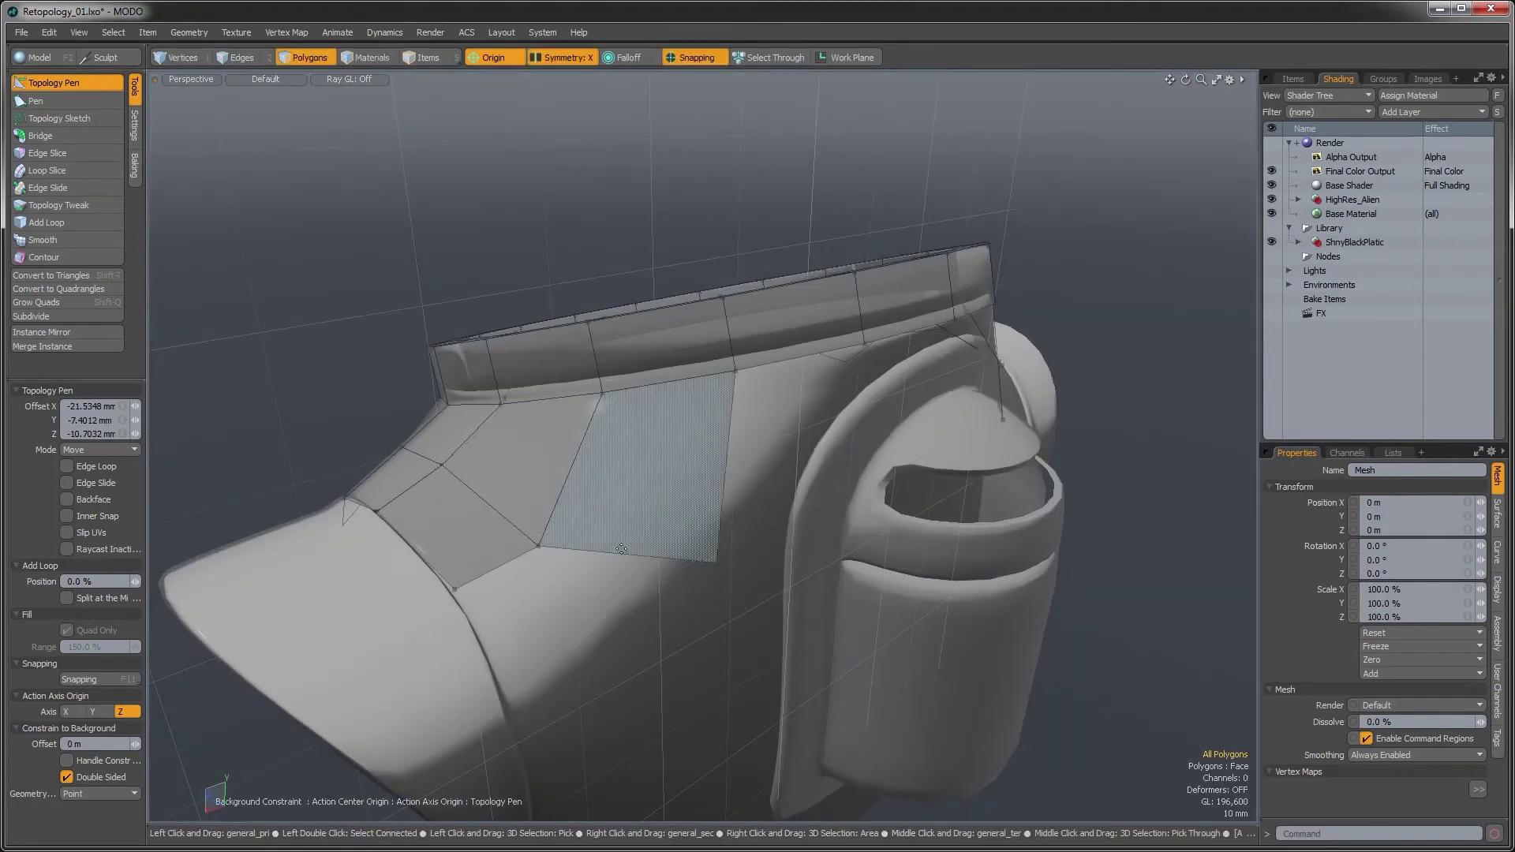
Extend the back shoulder patch downward with quads beside the armhole and even out the surrounding vertices
shift+drag(623, 555, 660, 667)
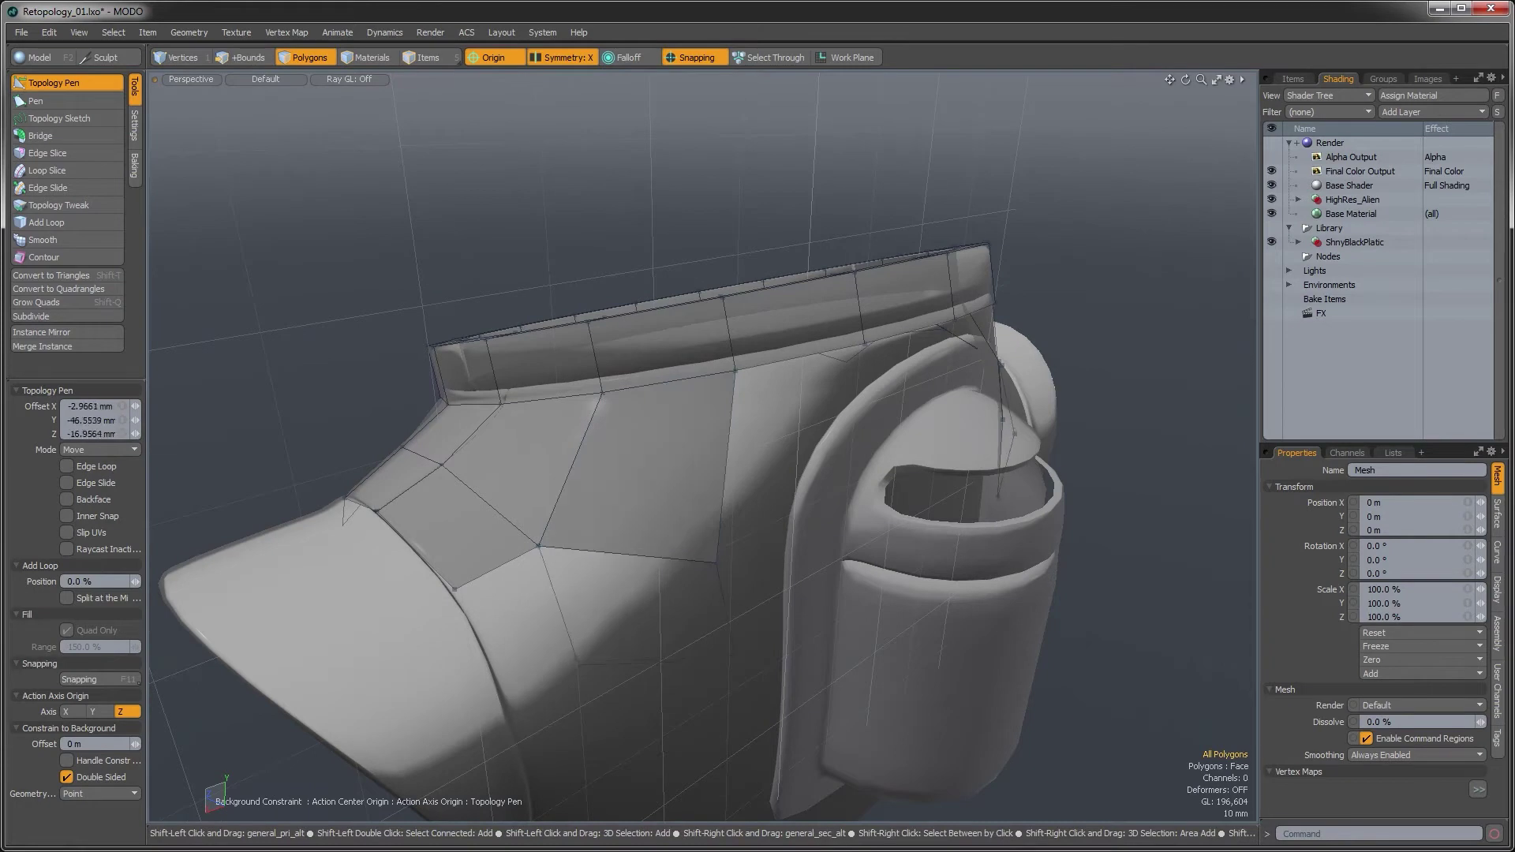
mouse_move(561, 629)
shift+mouse_down()
mouse_move(476, 675)
mouse_move(565, 629)
mouse_move(541, 607)
shift+mouse_up()
drag(517, 503, 531, 491)
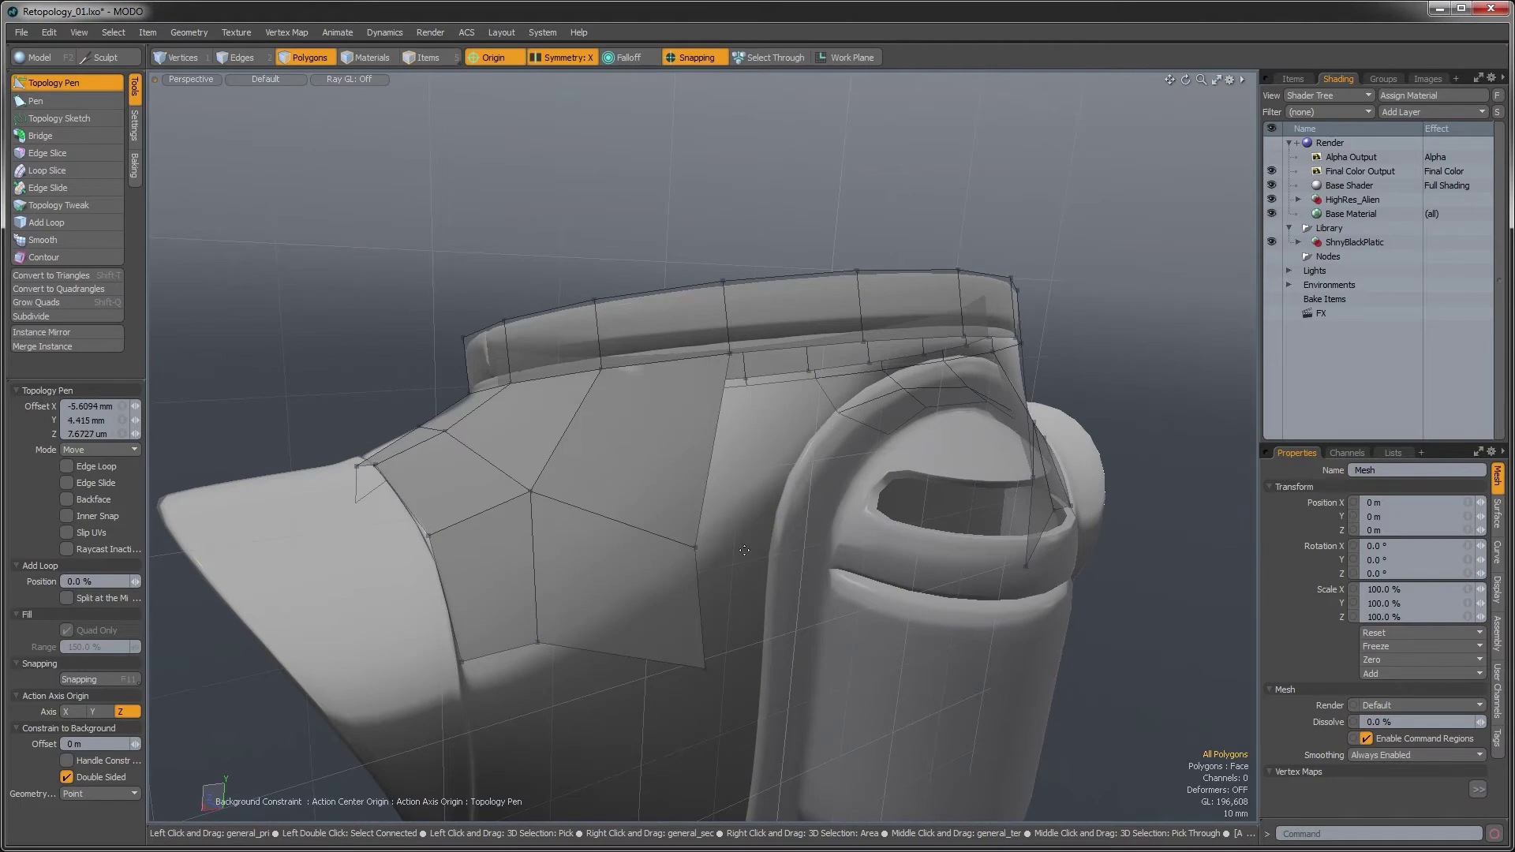
drag(696, 547, 709, 479)
drag(705, 668, 700, 627)
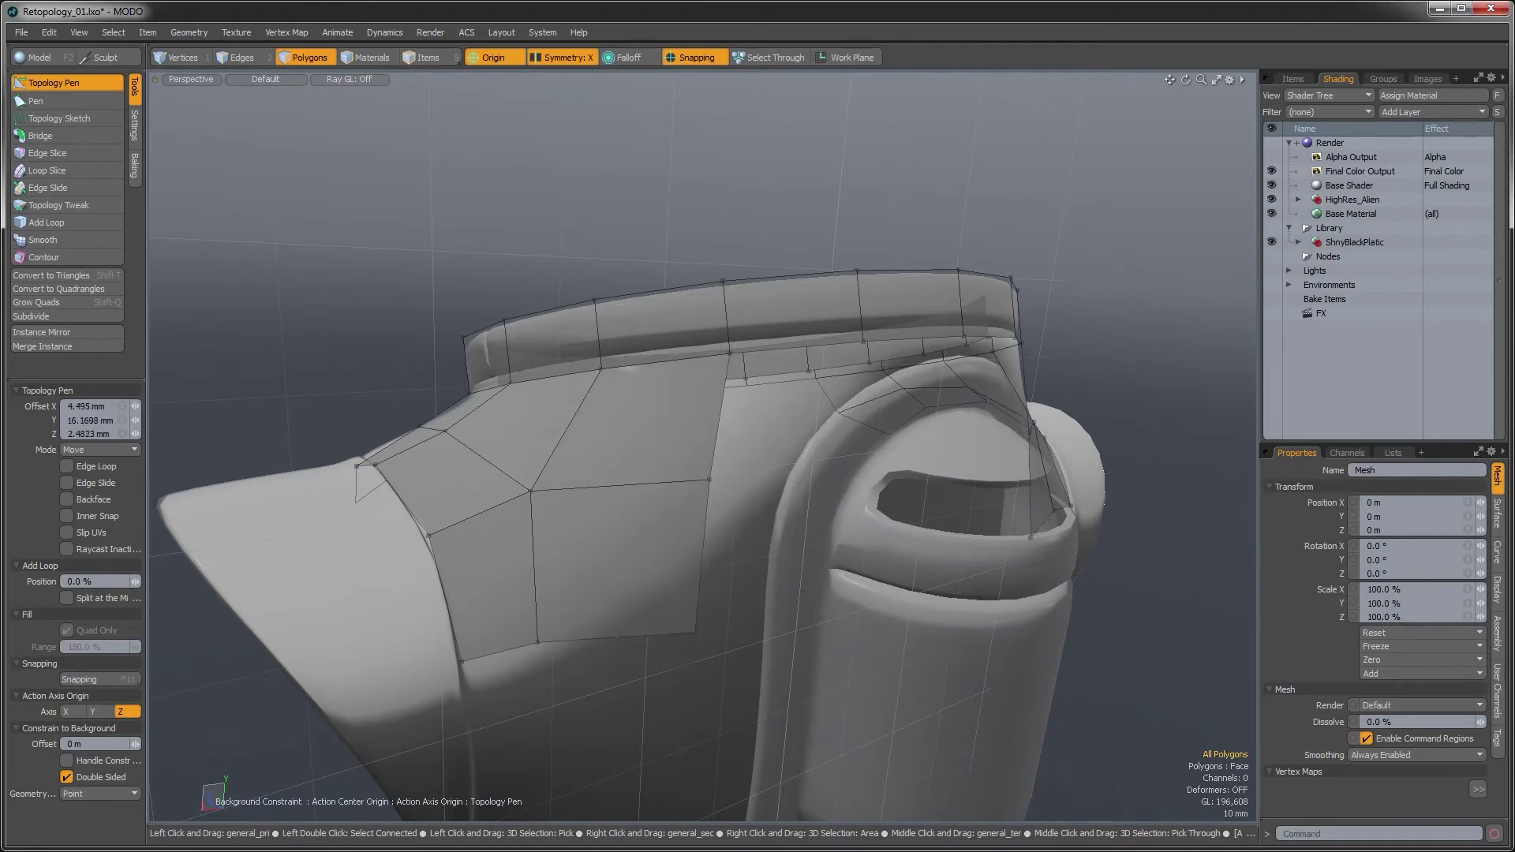
Add polygons below the ring at the back center and align the patch vertices with the edge of the back housing
alt+drag(784, 558, 533, 485)
drag(684, 468, 749, 426)
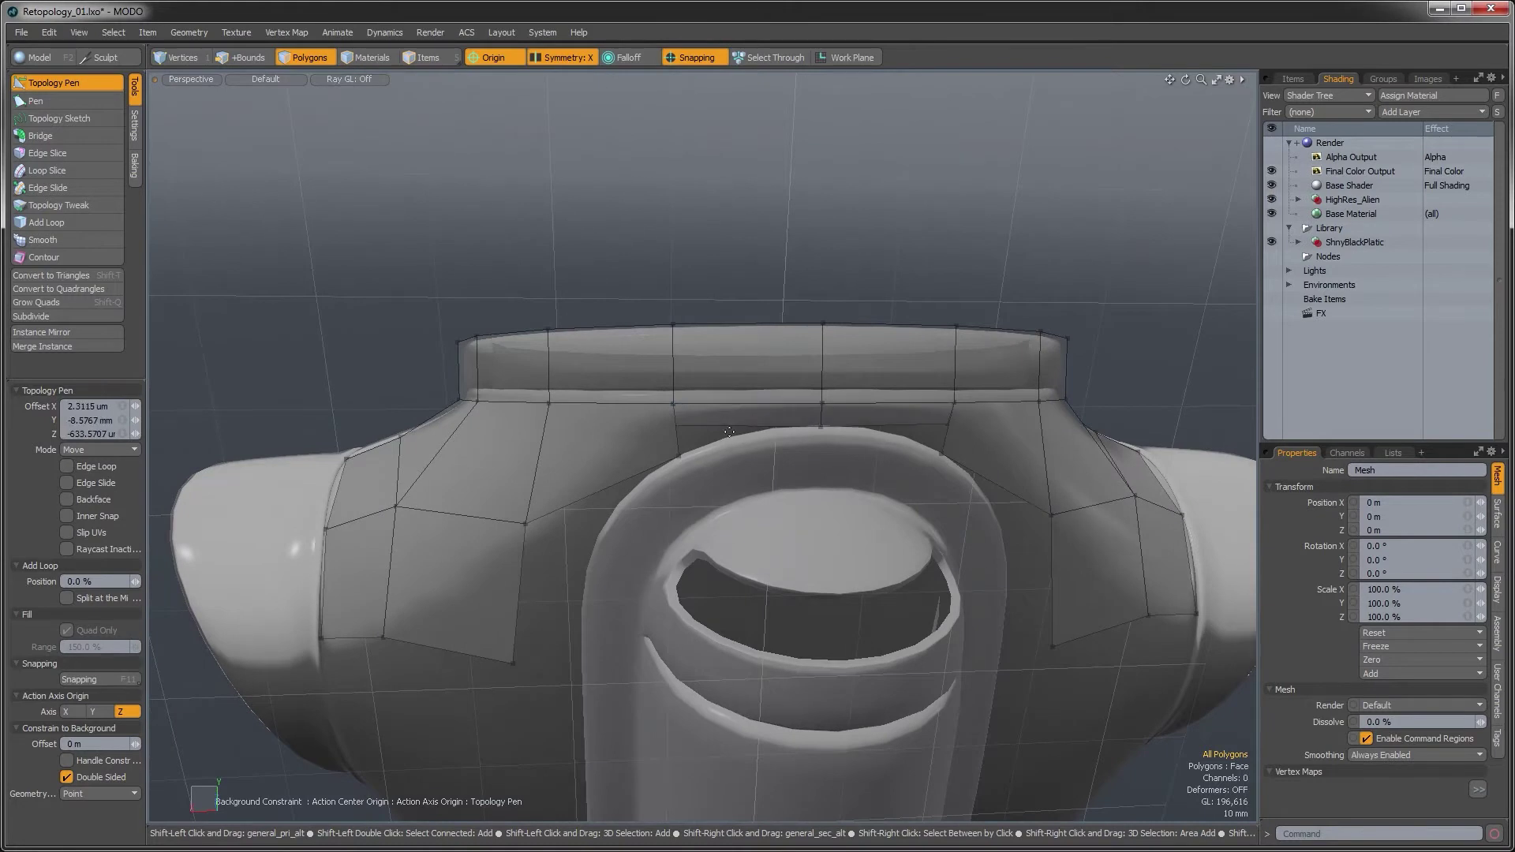
drag(684, 428, 678, 455)
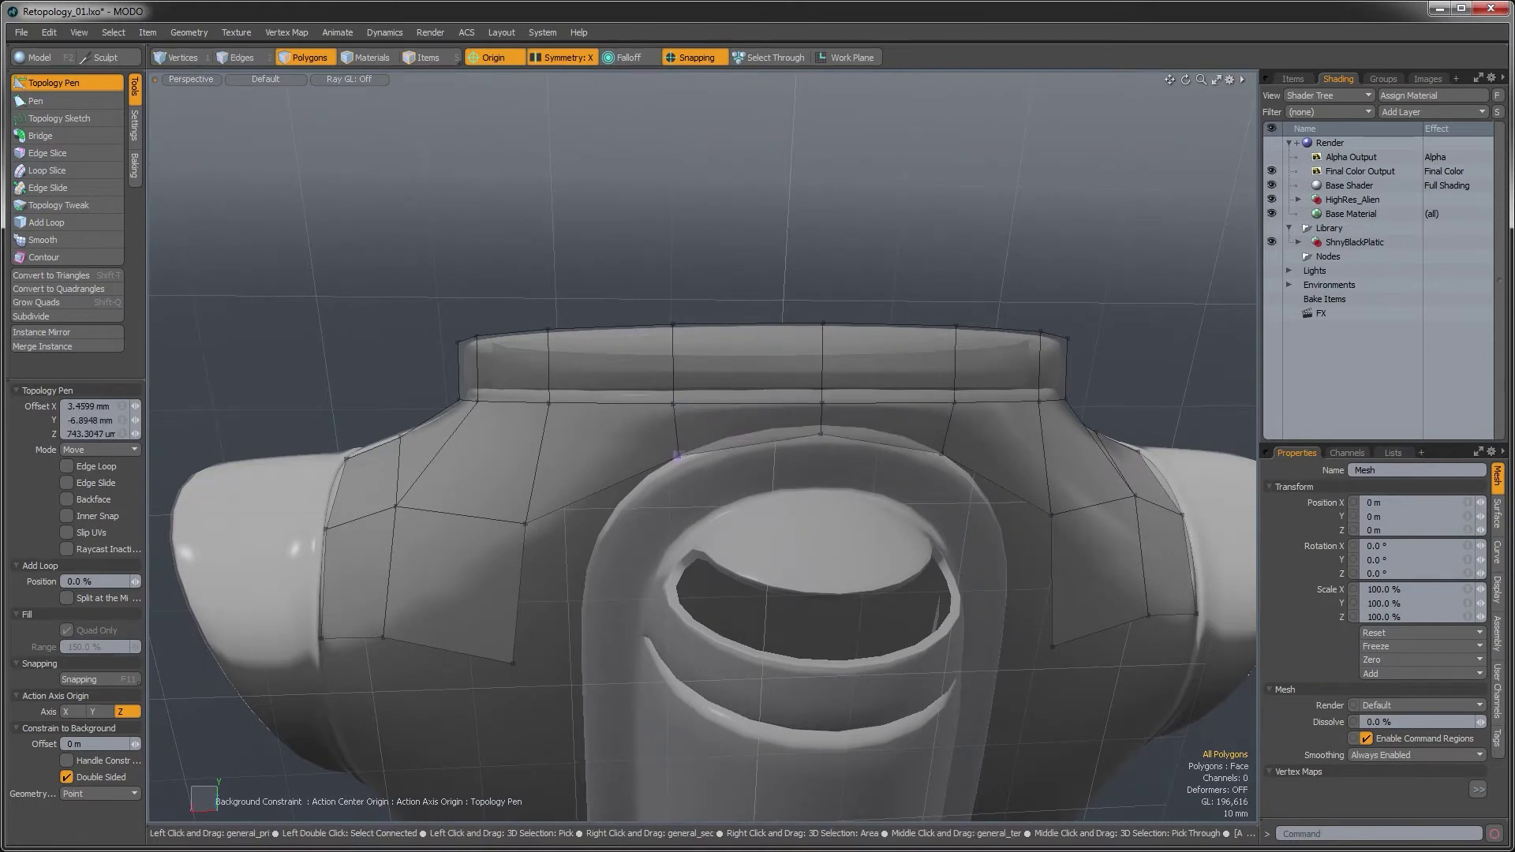
drag(822, 435, 794, 399)
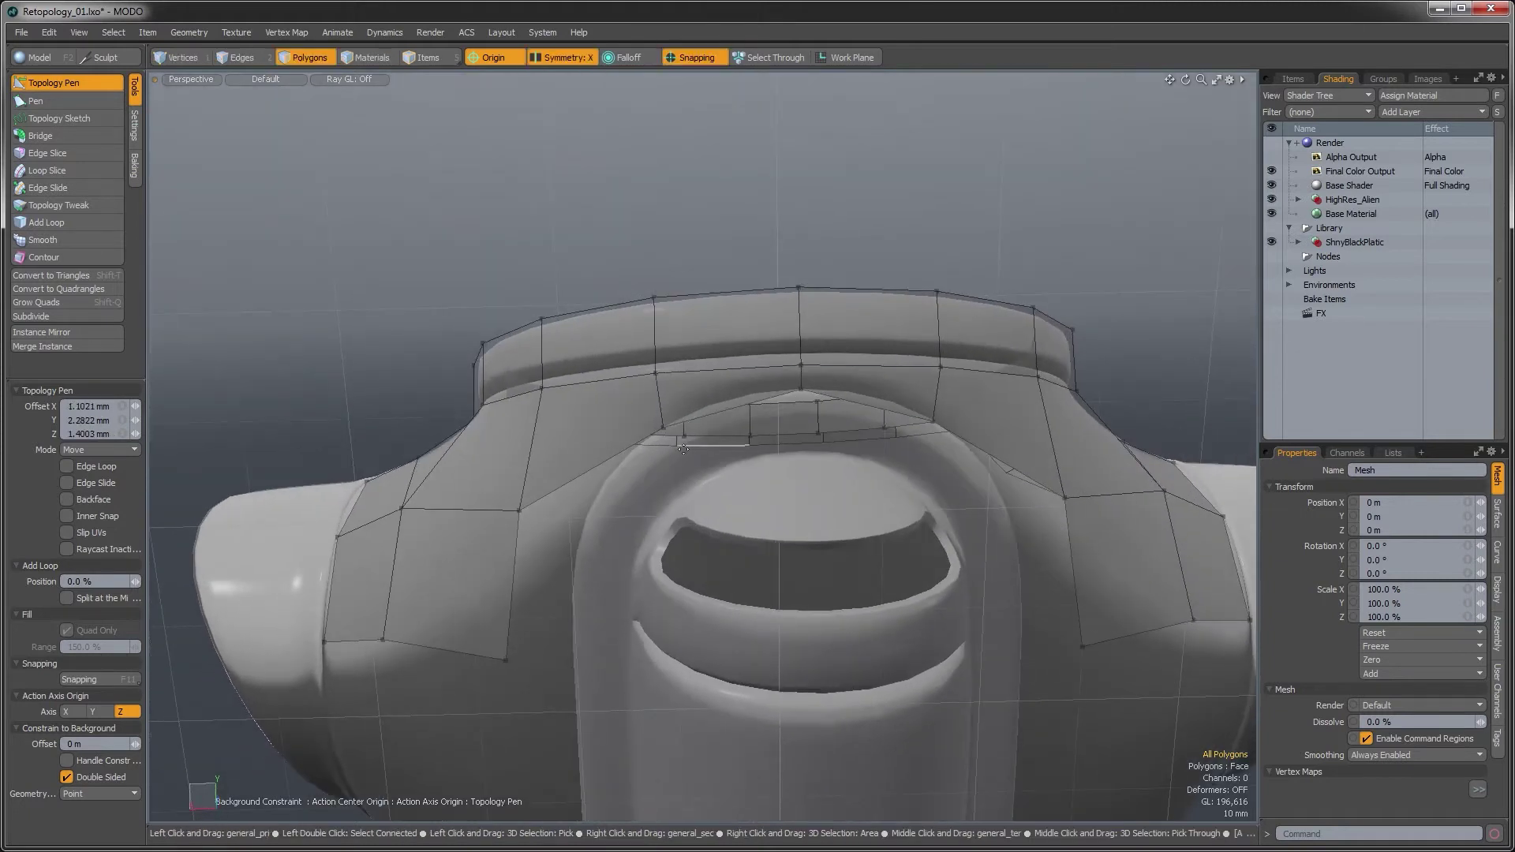
drag(521, 512, 572, 461)
drag(495, 591, 734, 570)
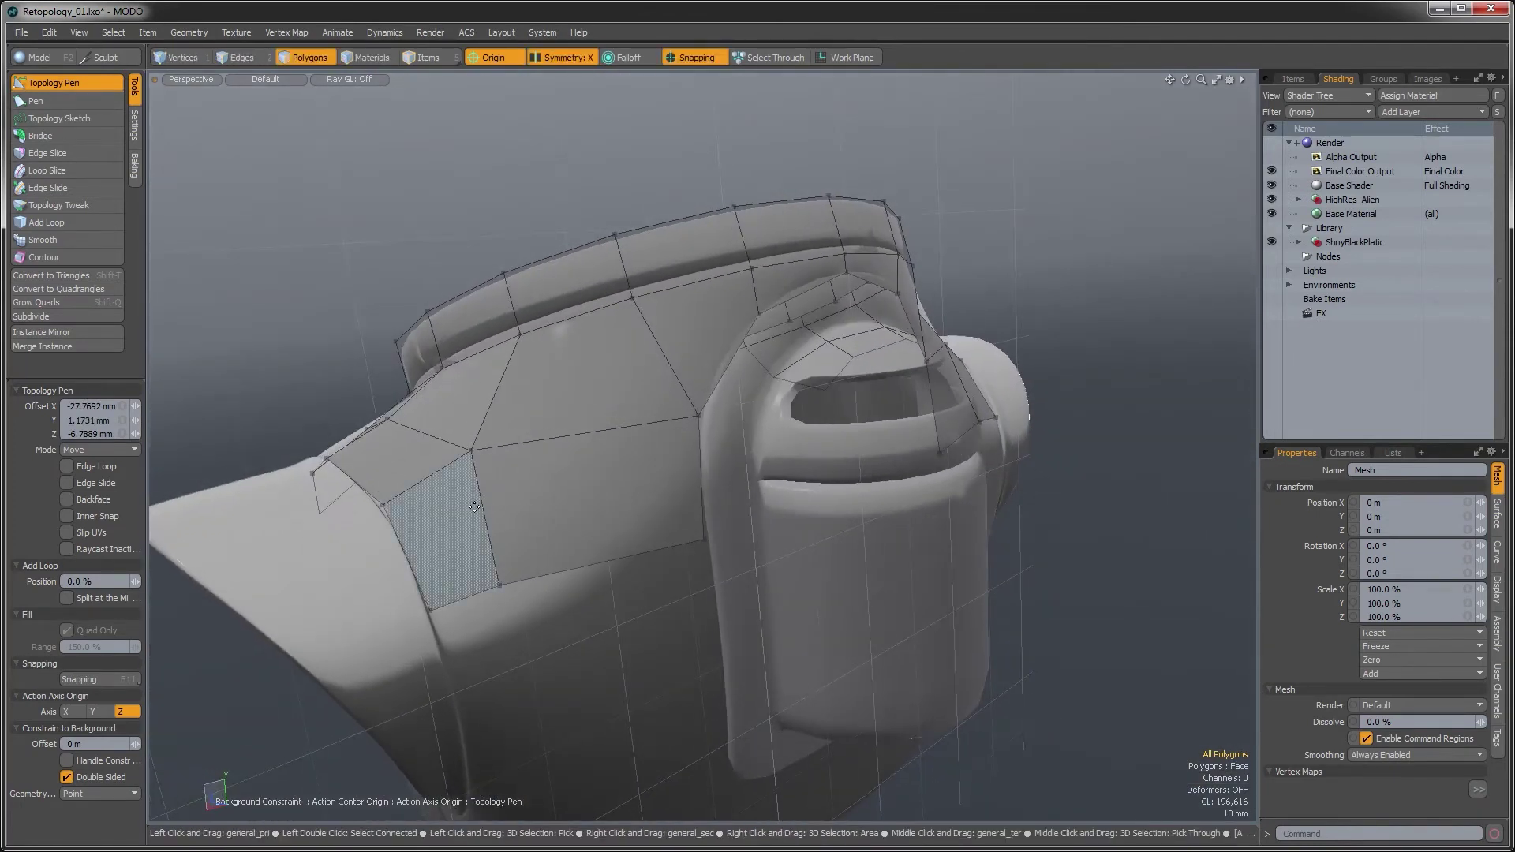
Continue the front patch with quads along the armhole and below the ring, then fill the lower front quad and adjust its corner
drag(480, 509, 716, 594)
alt+drag(714, 415, 584, 499)
drag(485, 509, 448, 488)
shift+drag(693, 656, 657, 652)
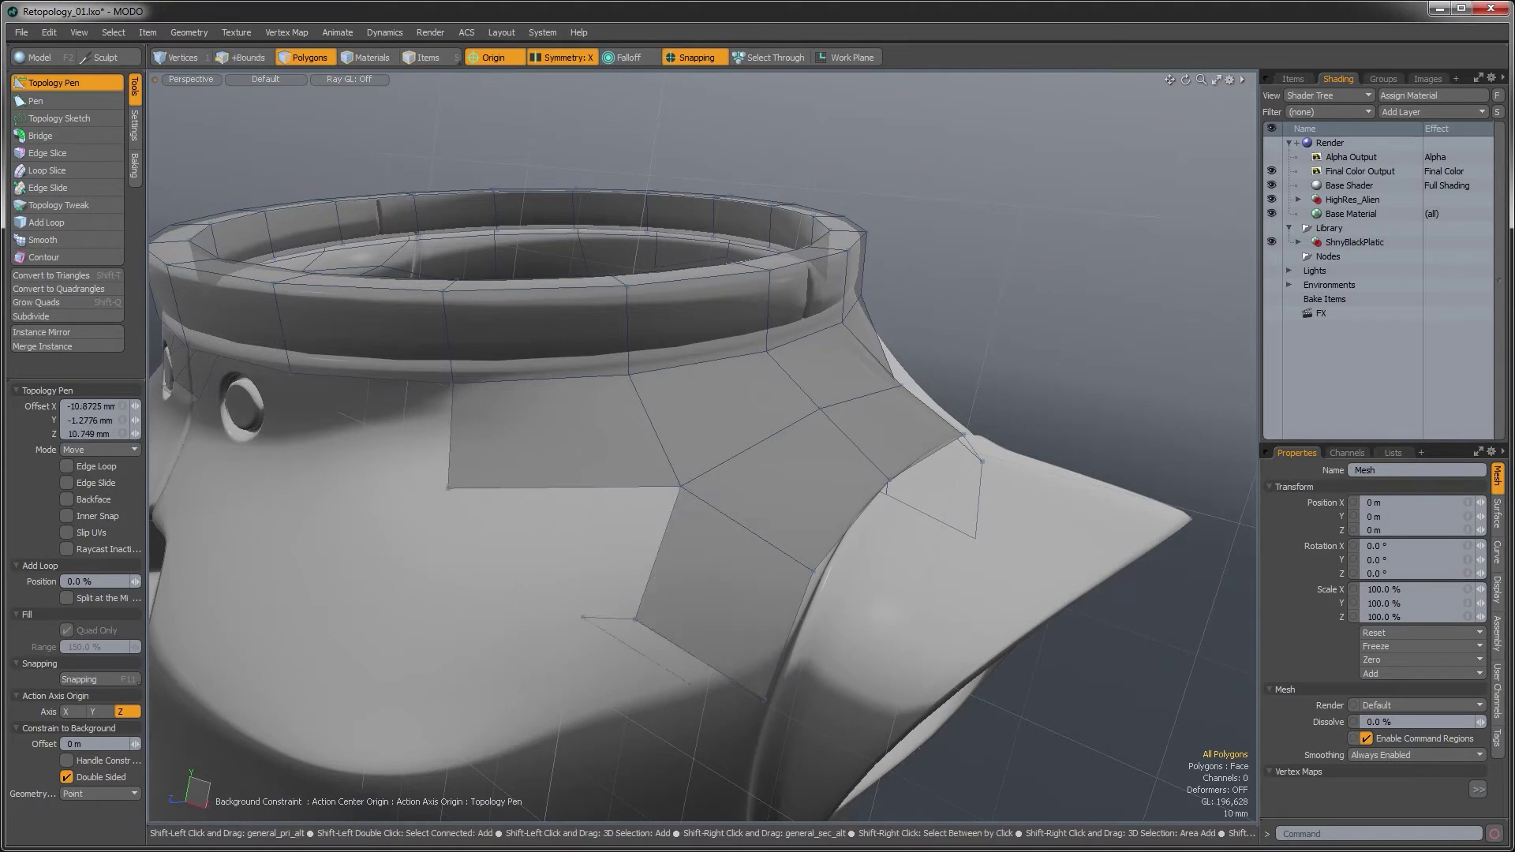
key(ctrl+z)
shift+drag(580, 487, 513, 616)
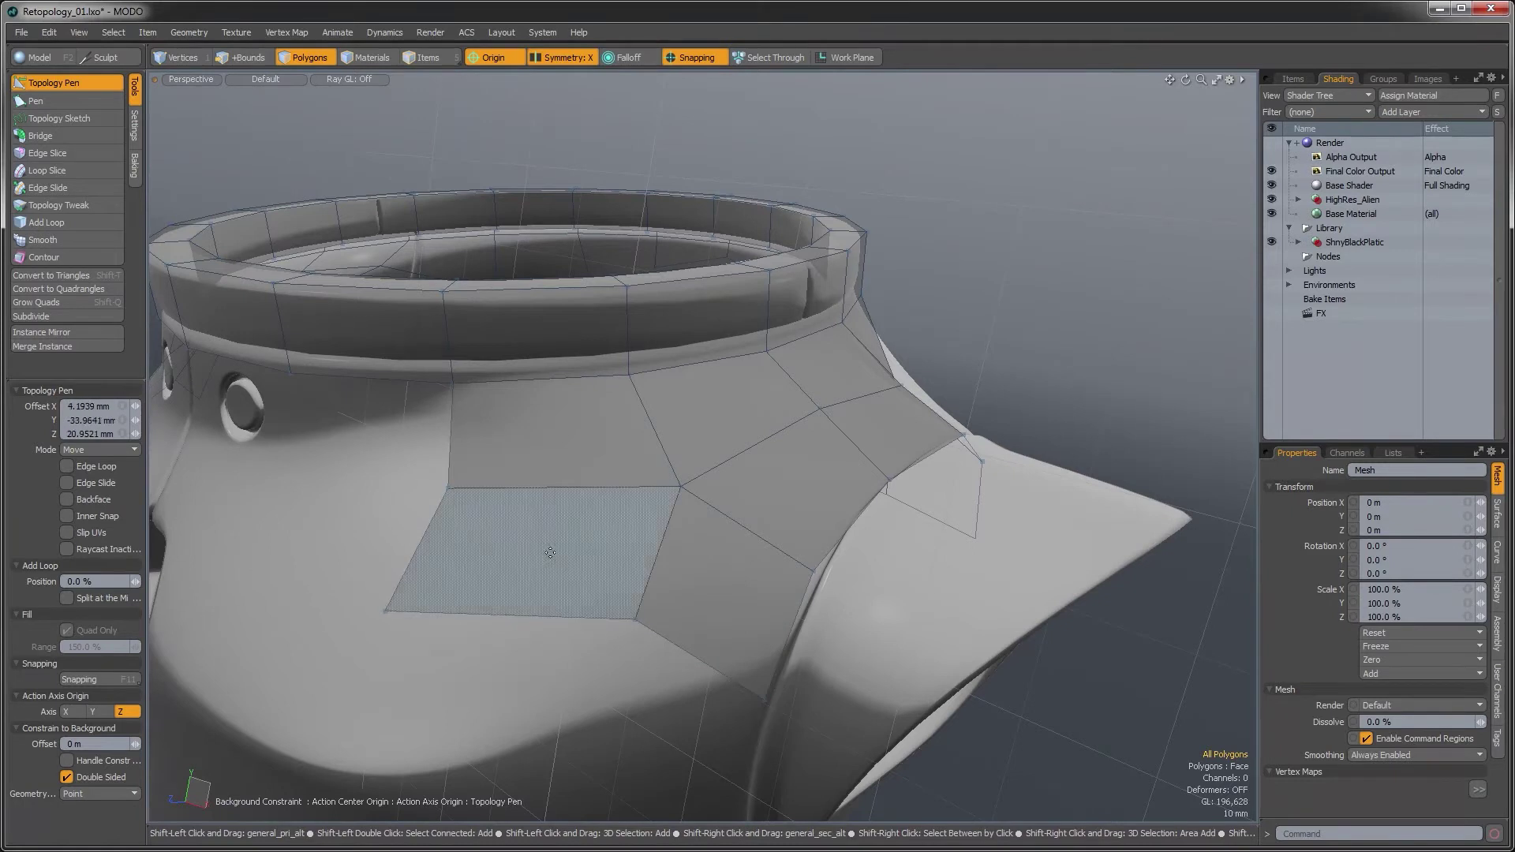
drag(385, 611, 499, 599)
Fine-tune the lower inner corner vertex of the front chest patch and save the scene
alt+drag(505, 482, 630, 569)
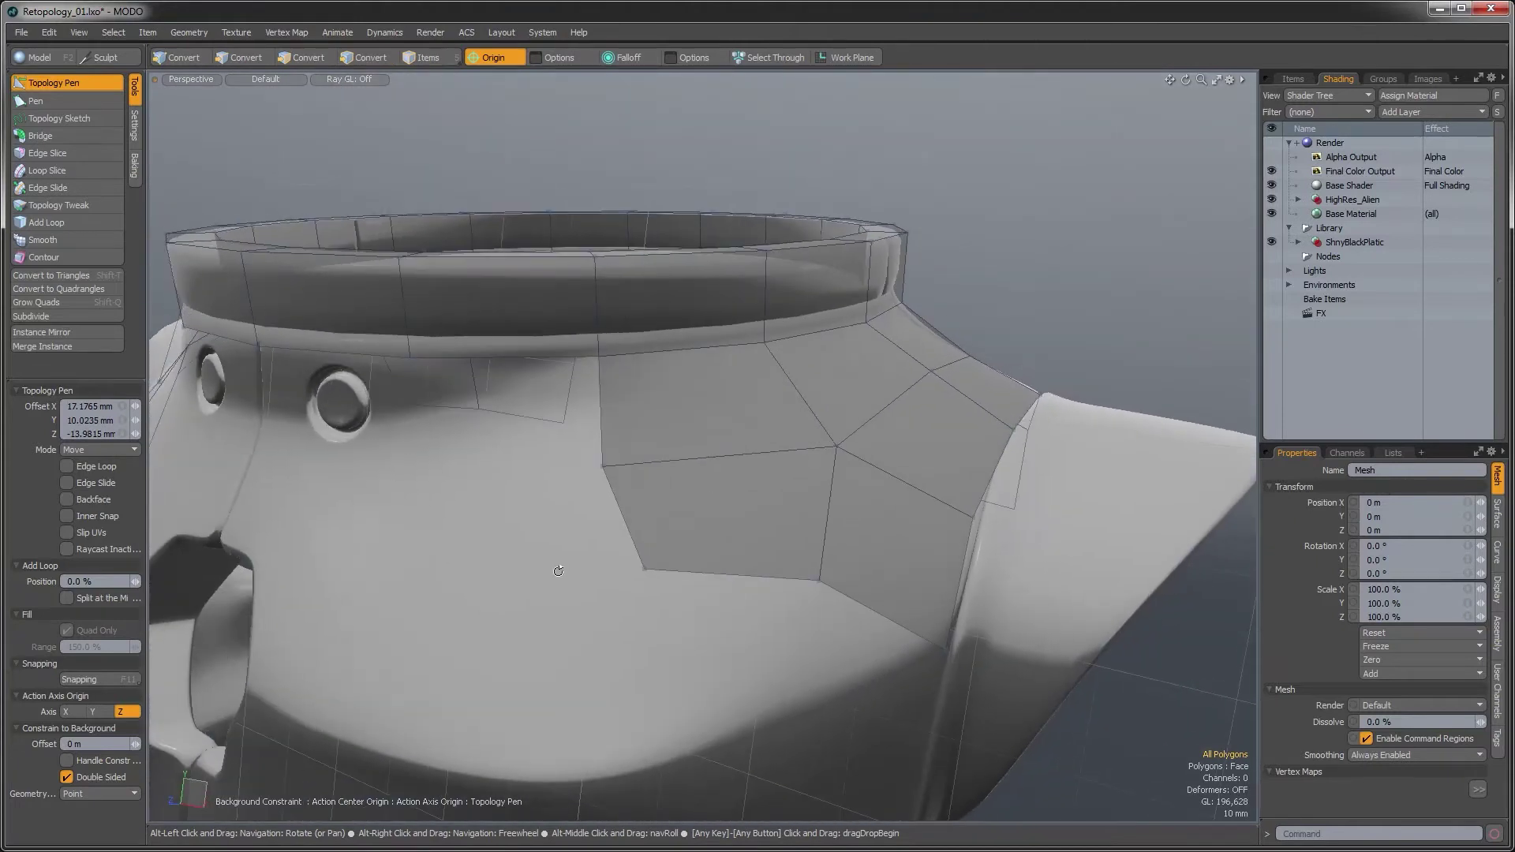
click(722, 495)
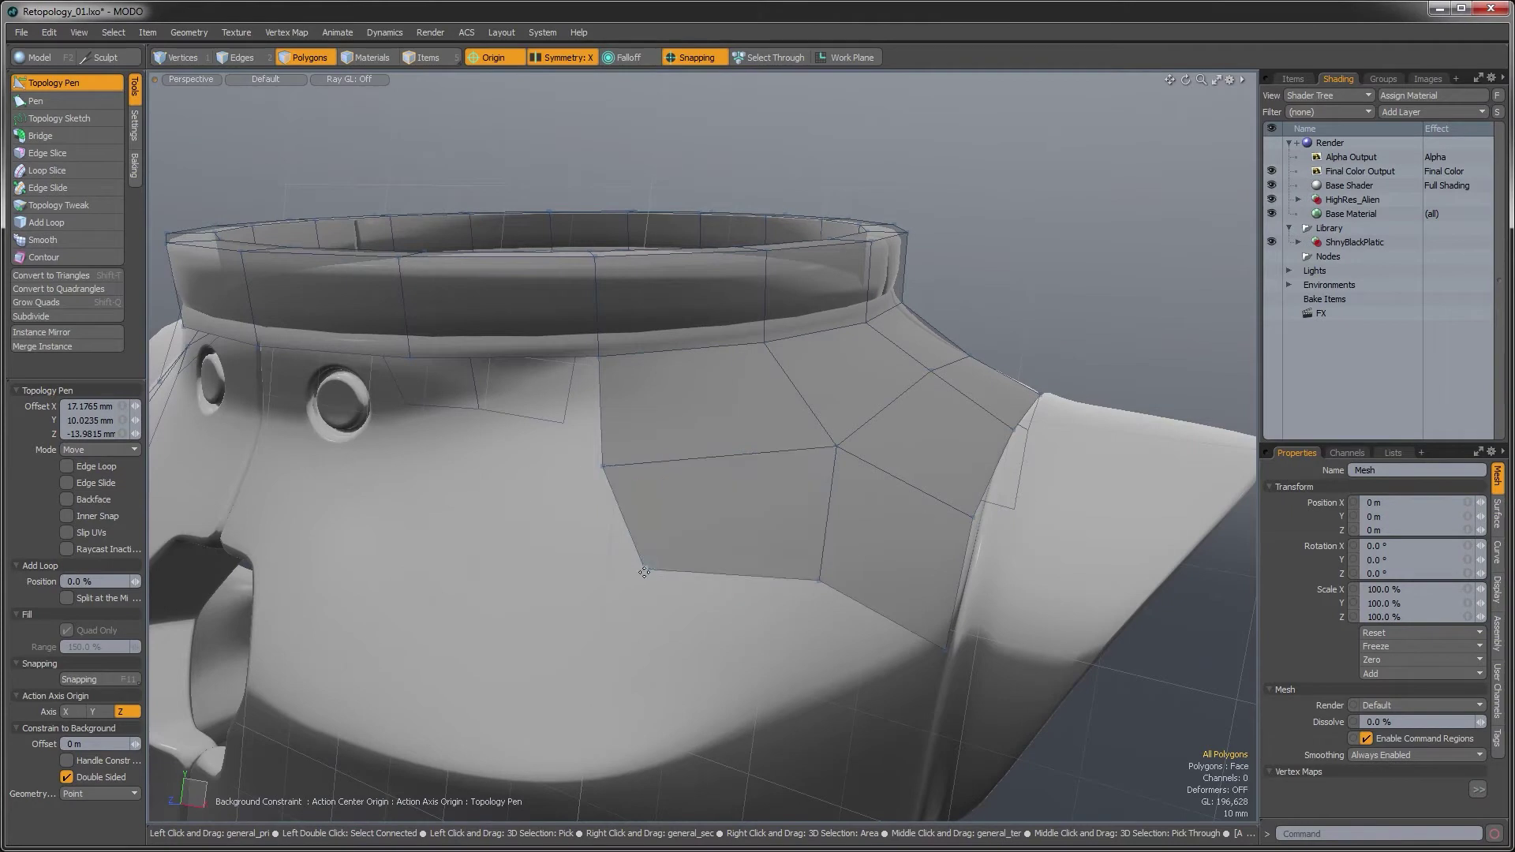
drag(646, 575, 637, 594)
alt+drag(601, 511, 677, 460)
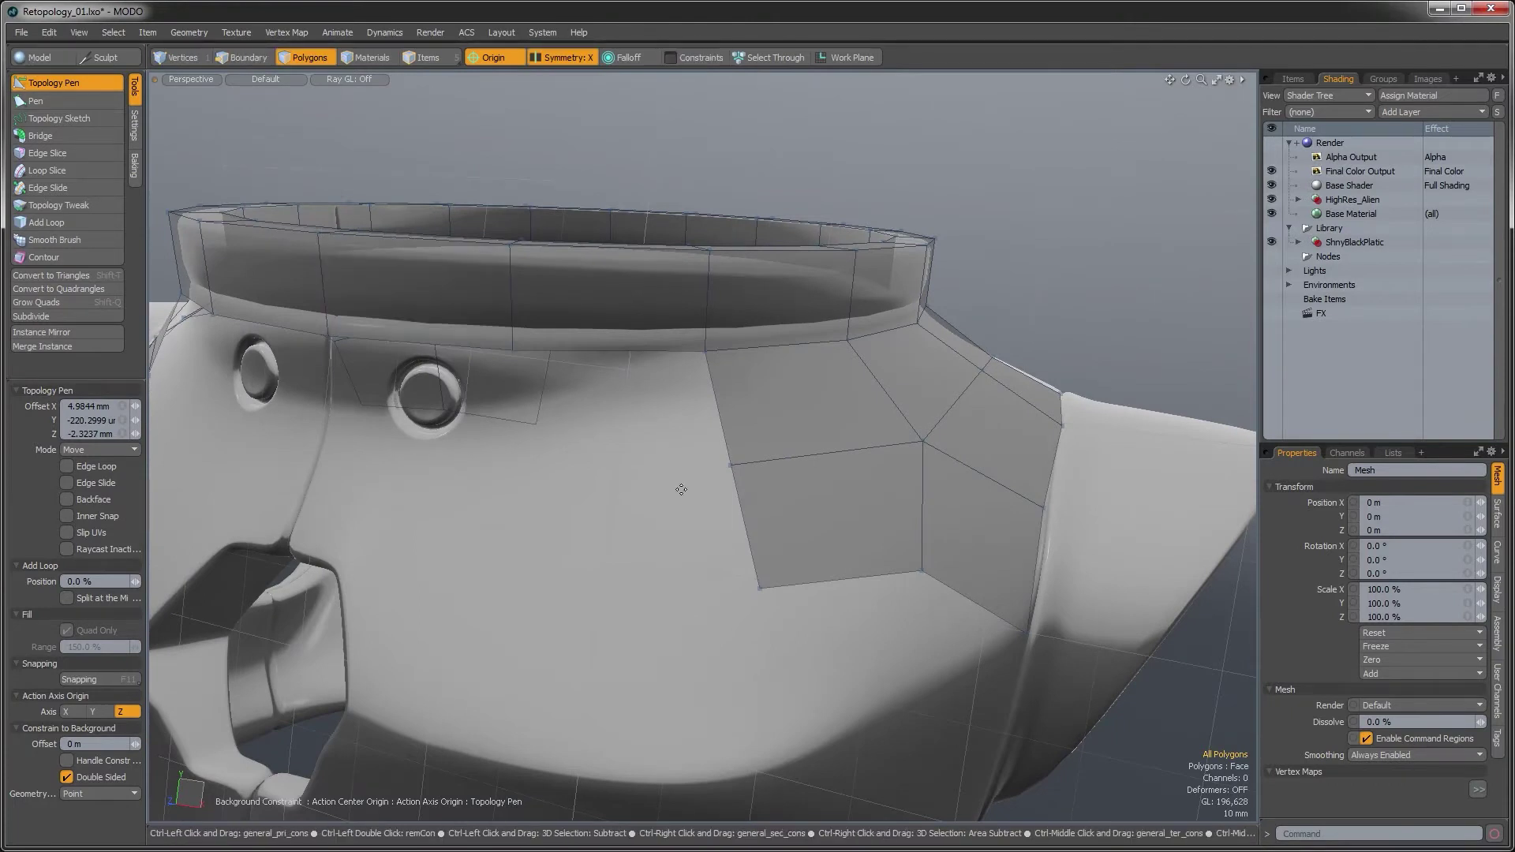
key(ctrl+s)
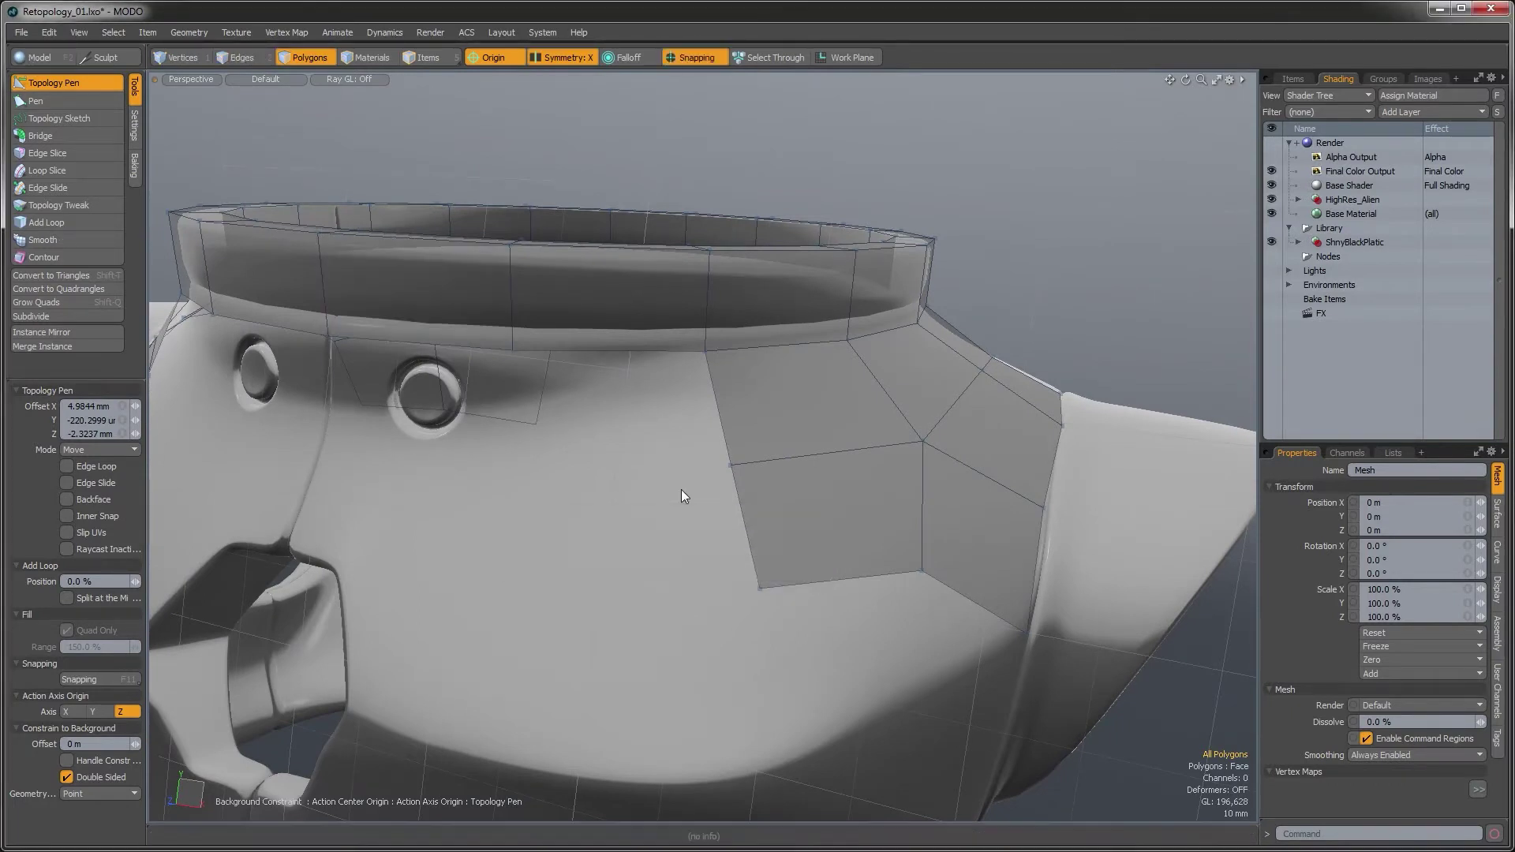
Reposition the vertex shared by the two lowest polygons of the front chest patch and review the mesh from the front
alt+drag(682, 489, 789, 430)
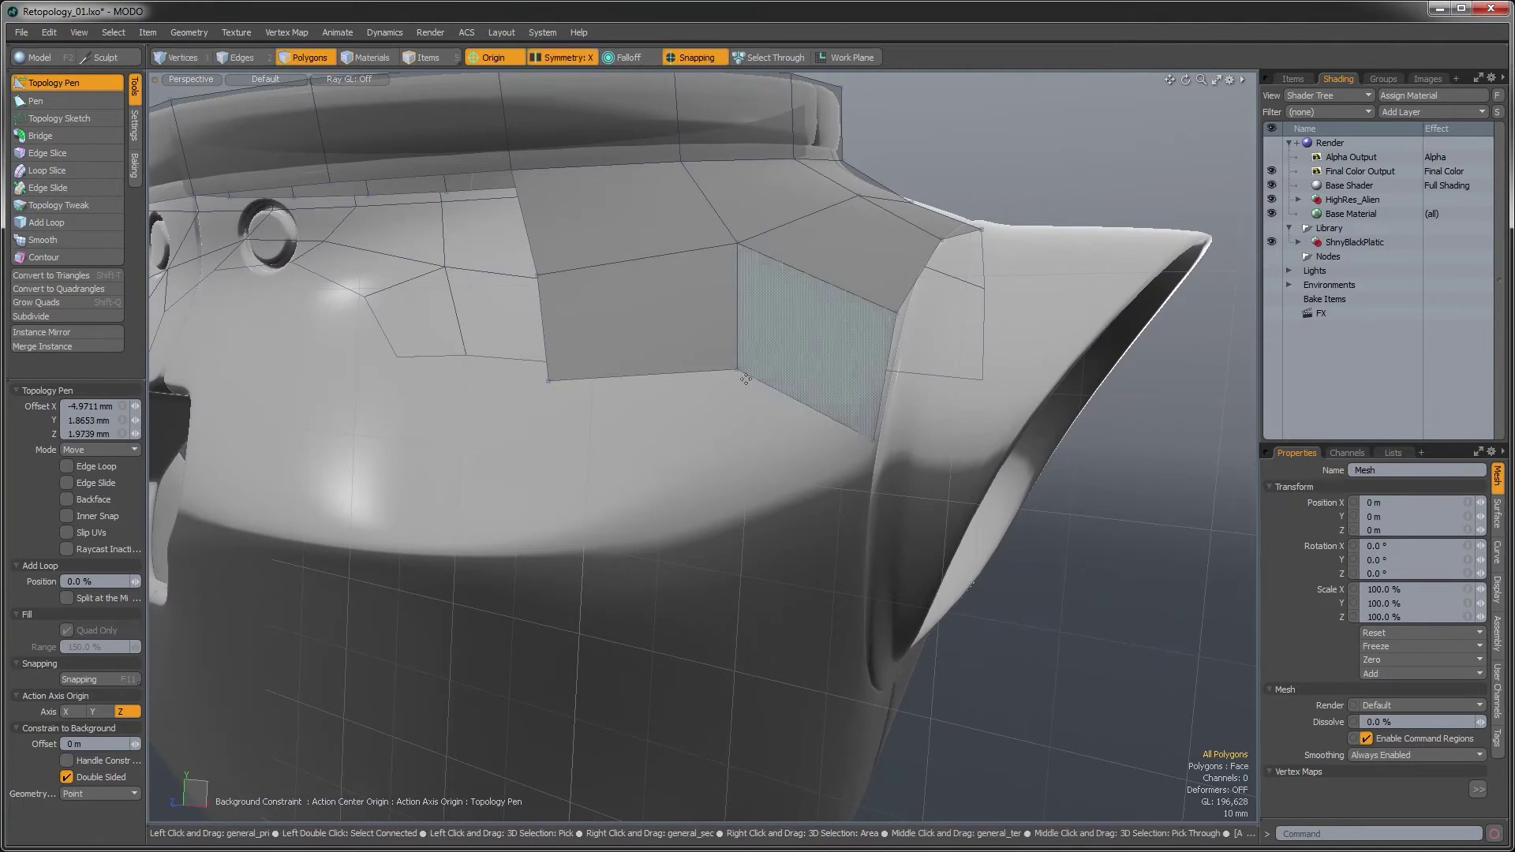
drag(738, 372, 538, 433)
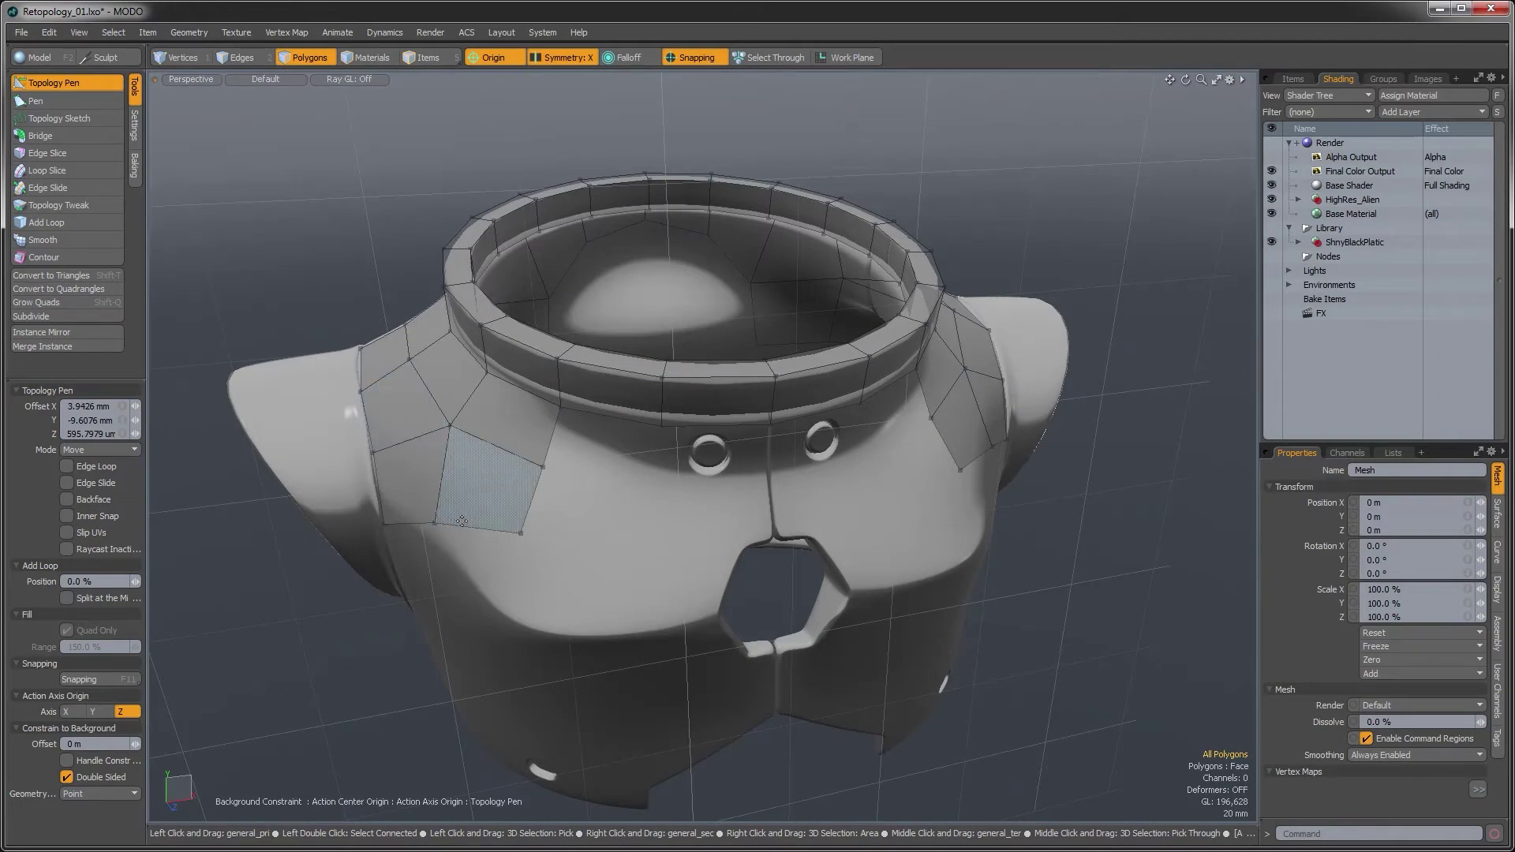
alt+drag(461, 520, 466, 327)
alt+drag(906, 382, 684, 557)
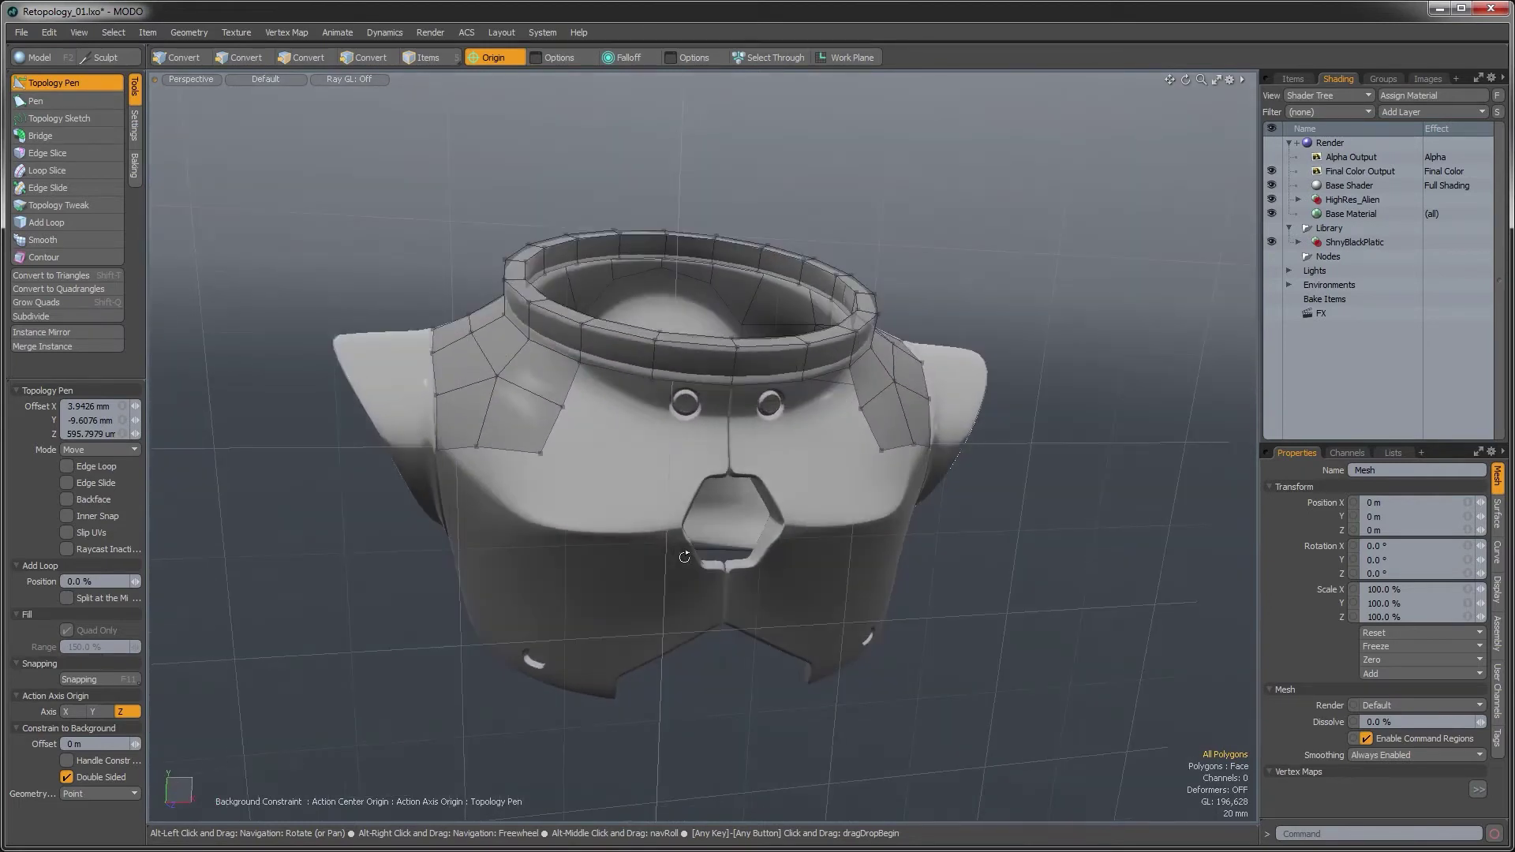
alt+drag(795, 523, 763, 477)
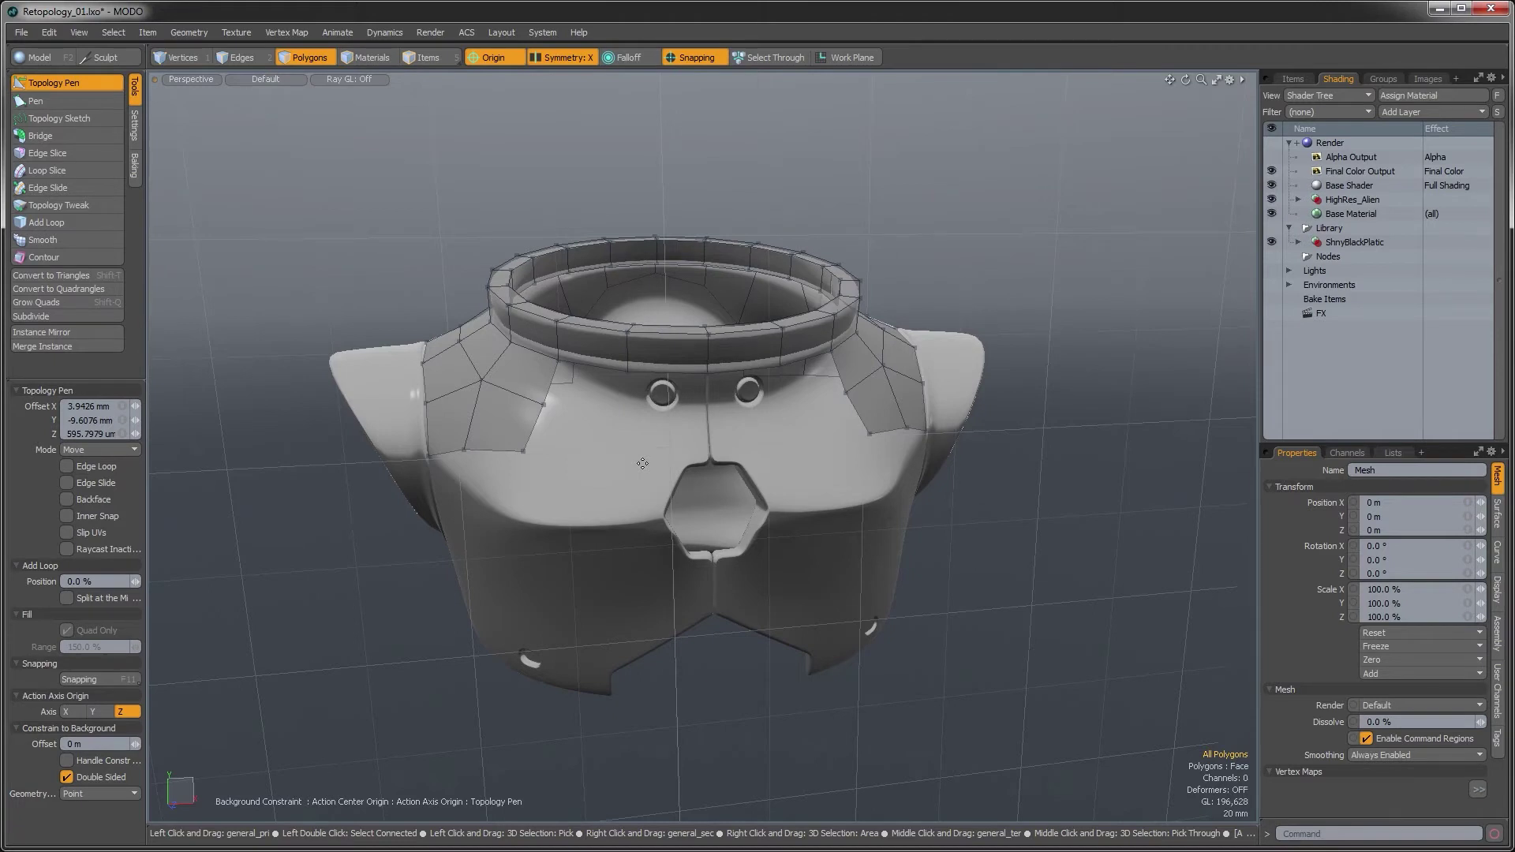
Extend two rows of quads below the collar ring across the front center of the chest, above the hexagonal opening
scroll(637, 443, up, 5)
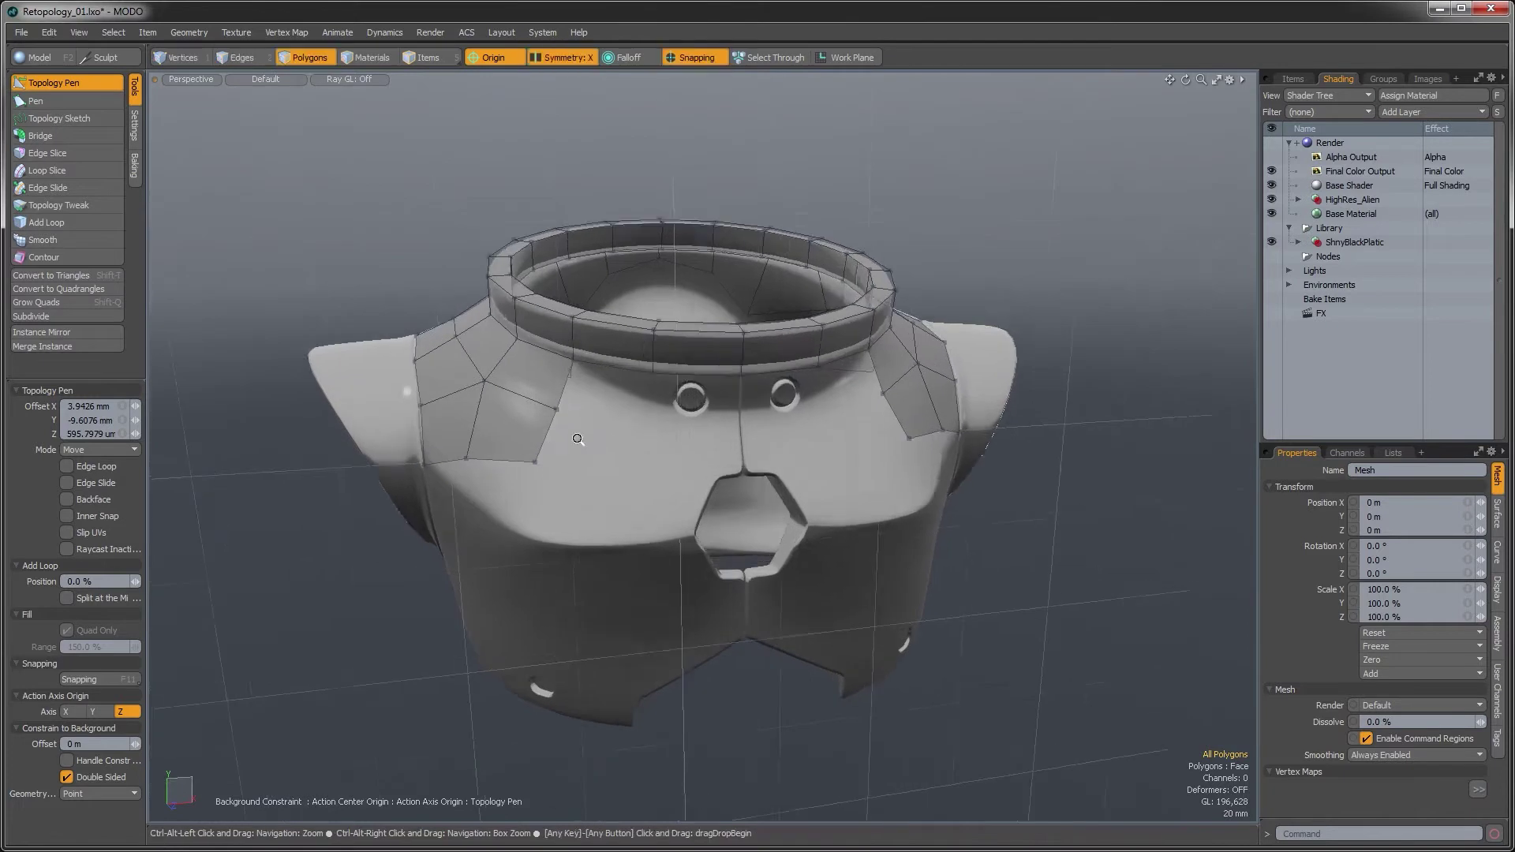
alt+drag(700, 484, 663, 359)
alt+shift+drag(790, 439, 498, 413)
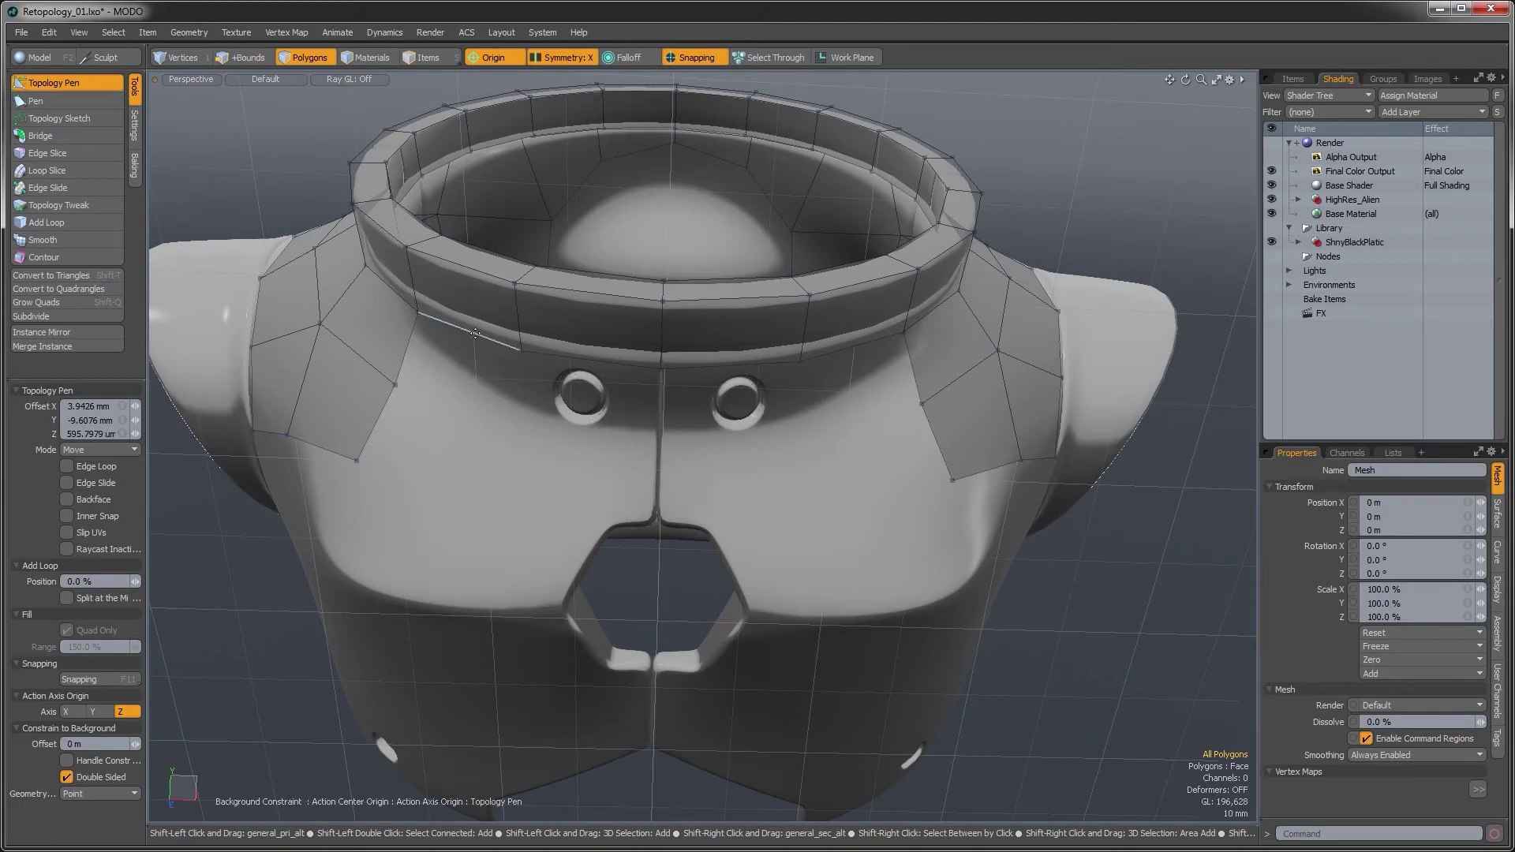
shift+right_drag(530, 361, 516, 433)
shift+drag(662, 450, 661, 453)
shift+right_drag(512, 434, 512, 433)
alt+drag(431, 434, 489, 450)
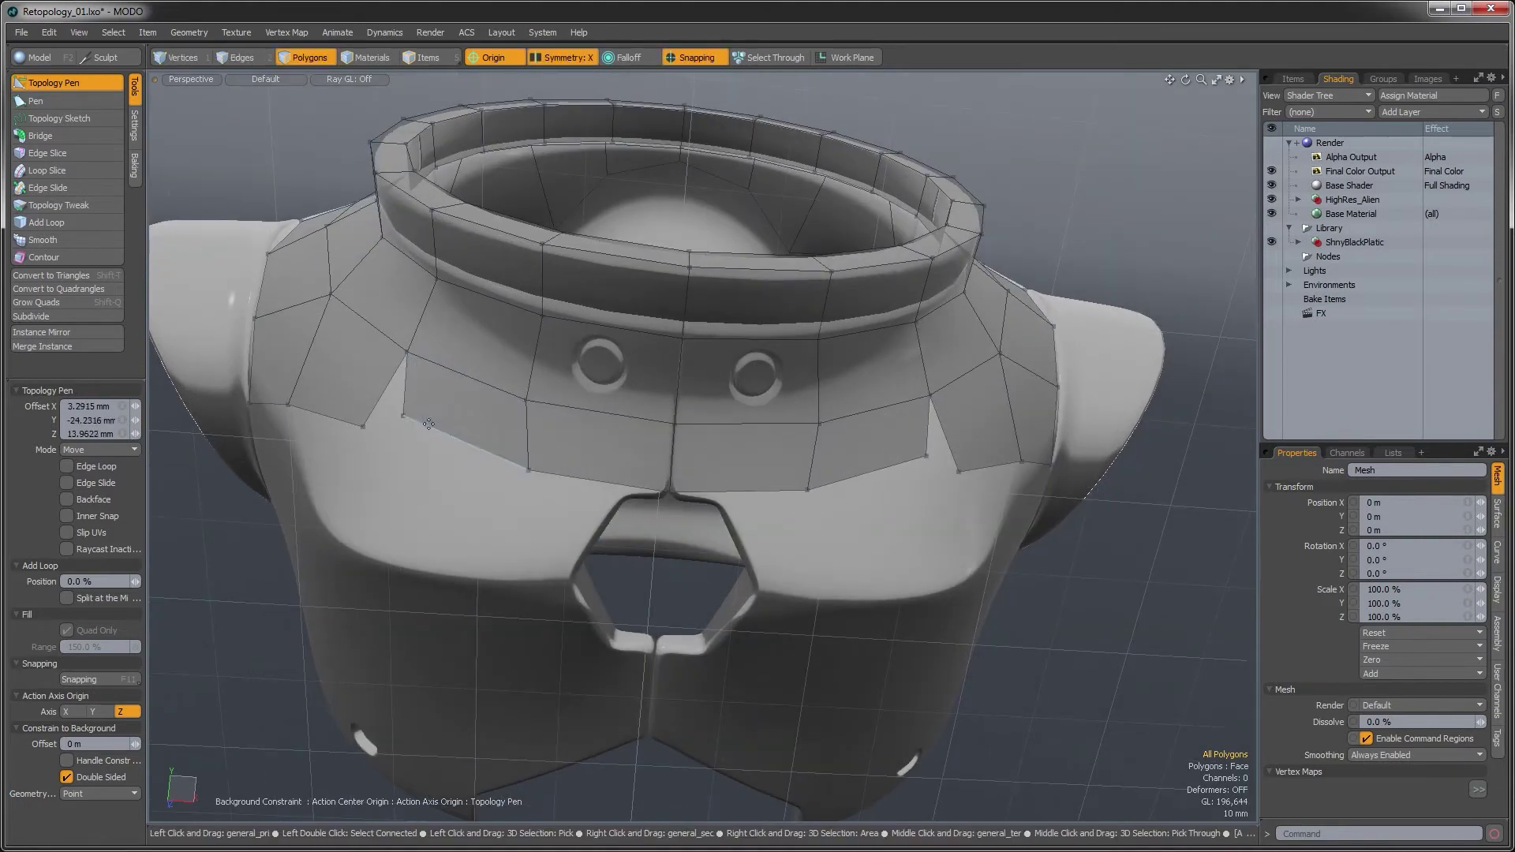
Weld the lower front row's outer corner vertex to the side patch and adjust the vertices along the patch's lower edge
drag(406, 418, 363, 425)
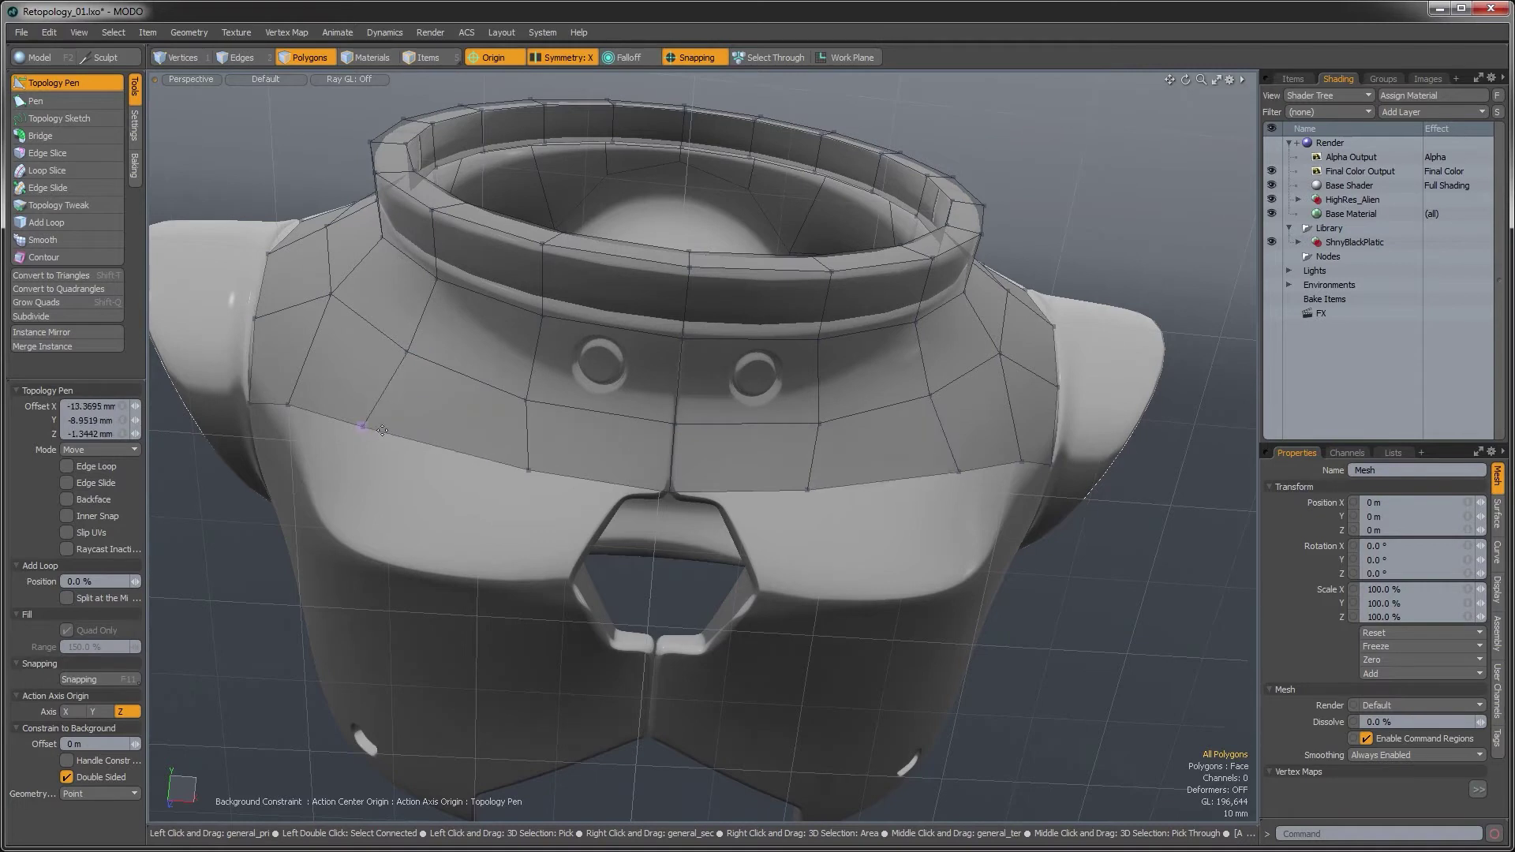
drag(527, 469, 601, 415)
alt+drag(720, 648, 718, 491)
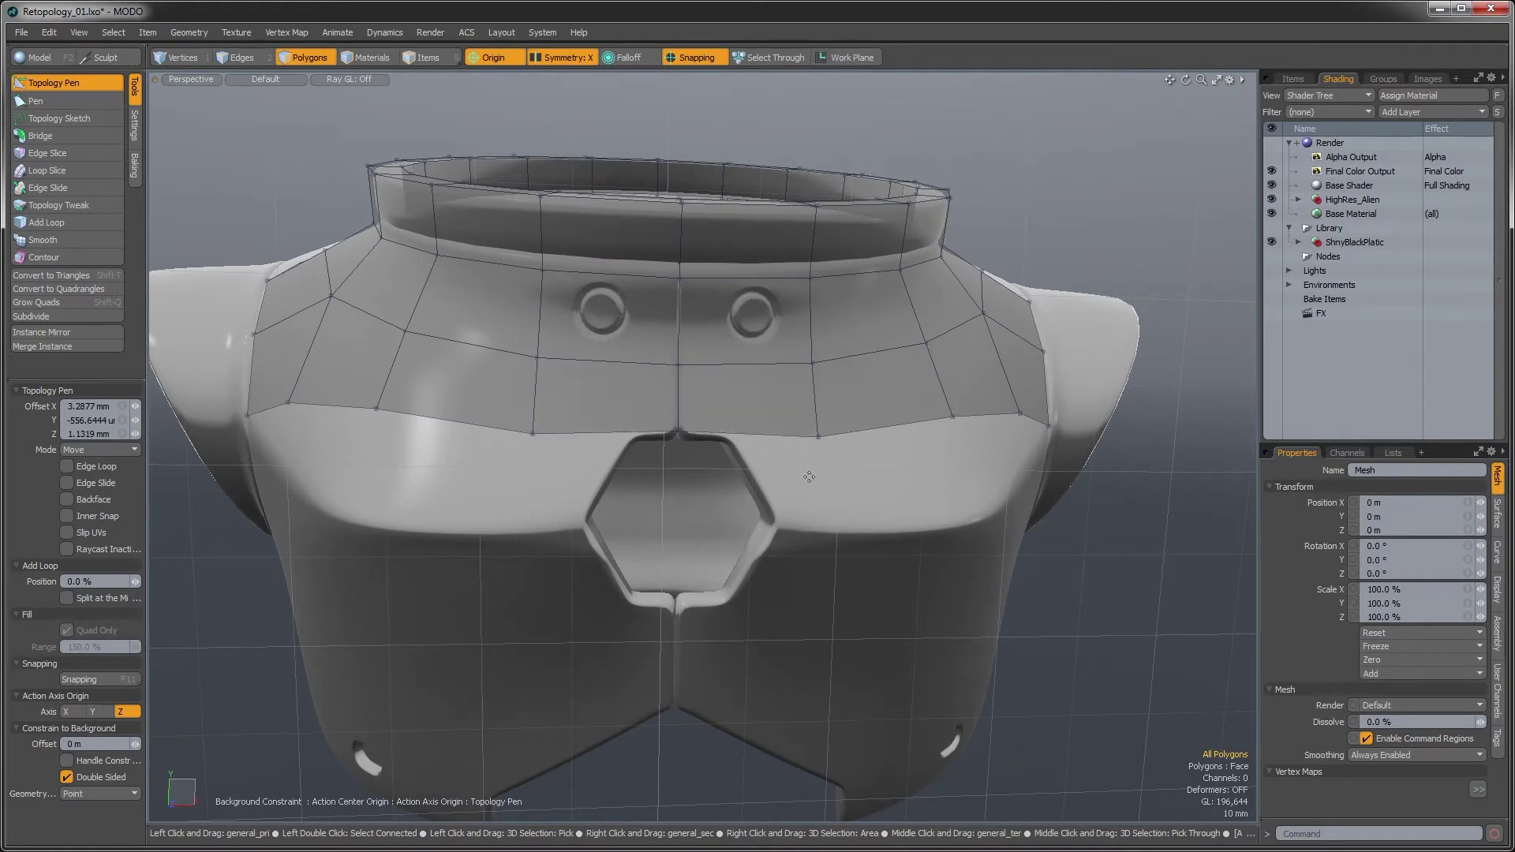
alt+drag(771, 464, 656, 474)
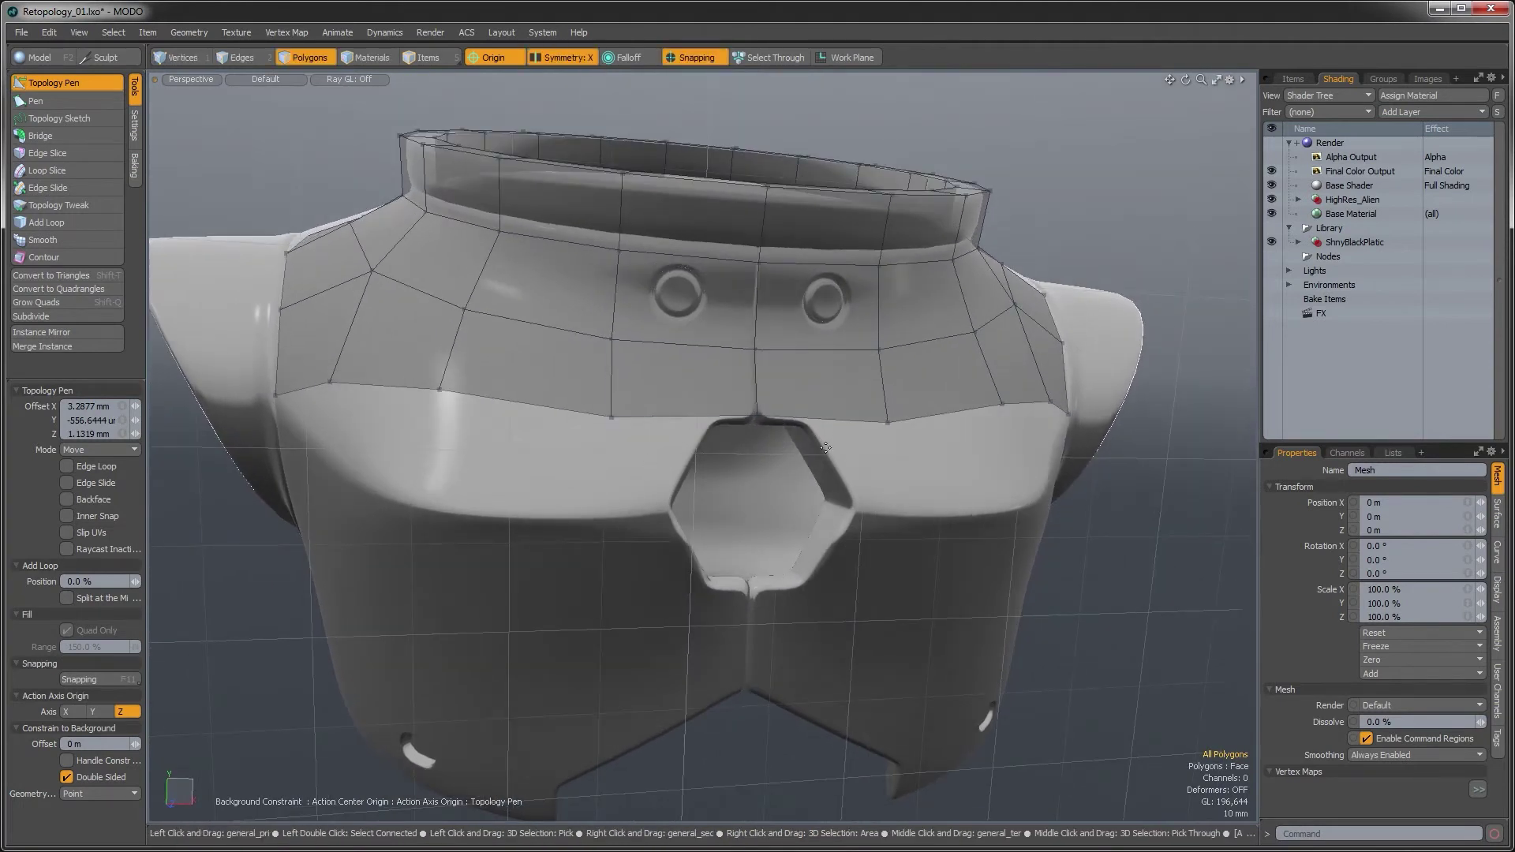
alt+drag(699, 549, 566, 467)
drag(396, 412, 399, 424)
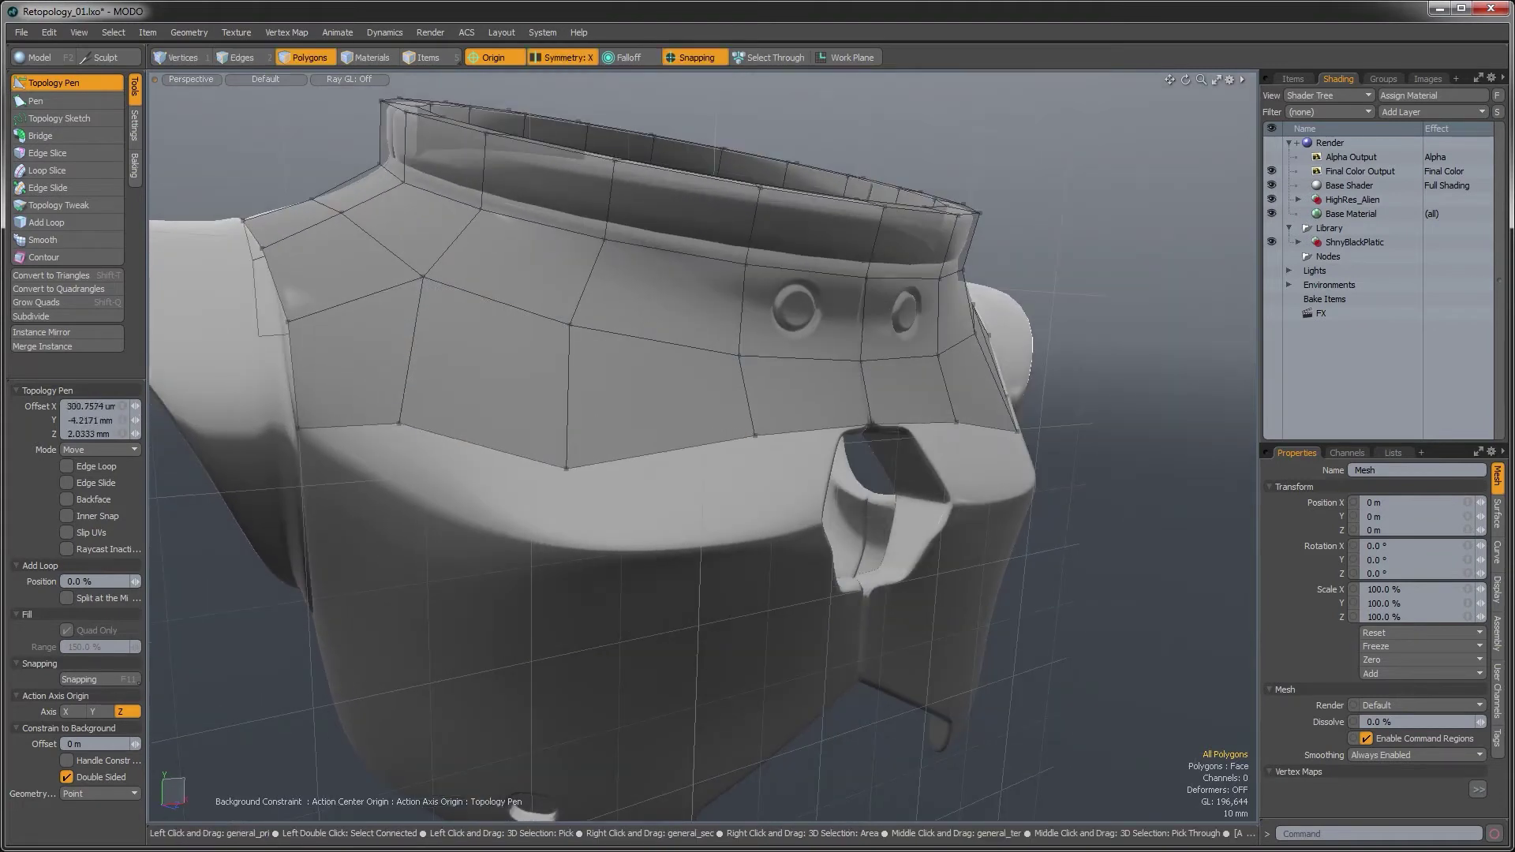
Extend another row of quads from the front patch down to the chest crease and out to the armhole edge
alt+drag(769, 442, 483, 505)
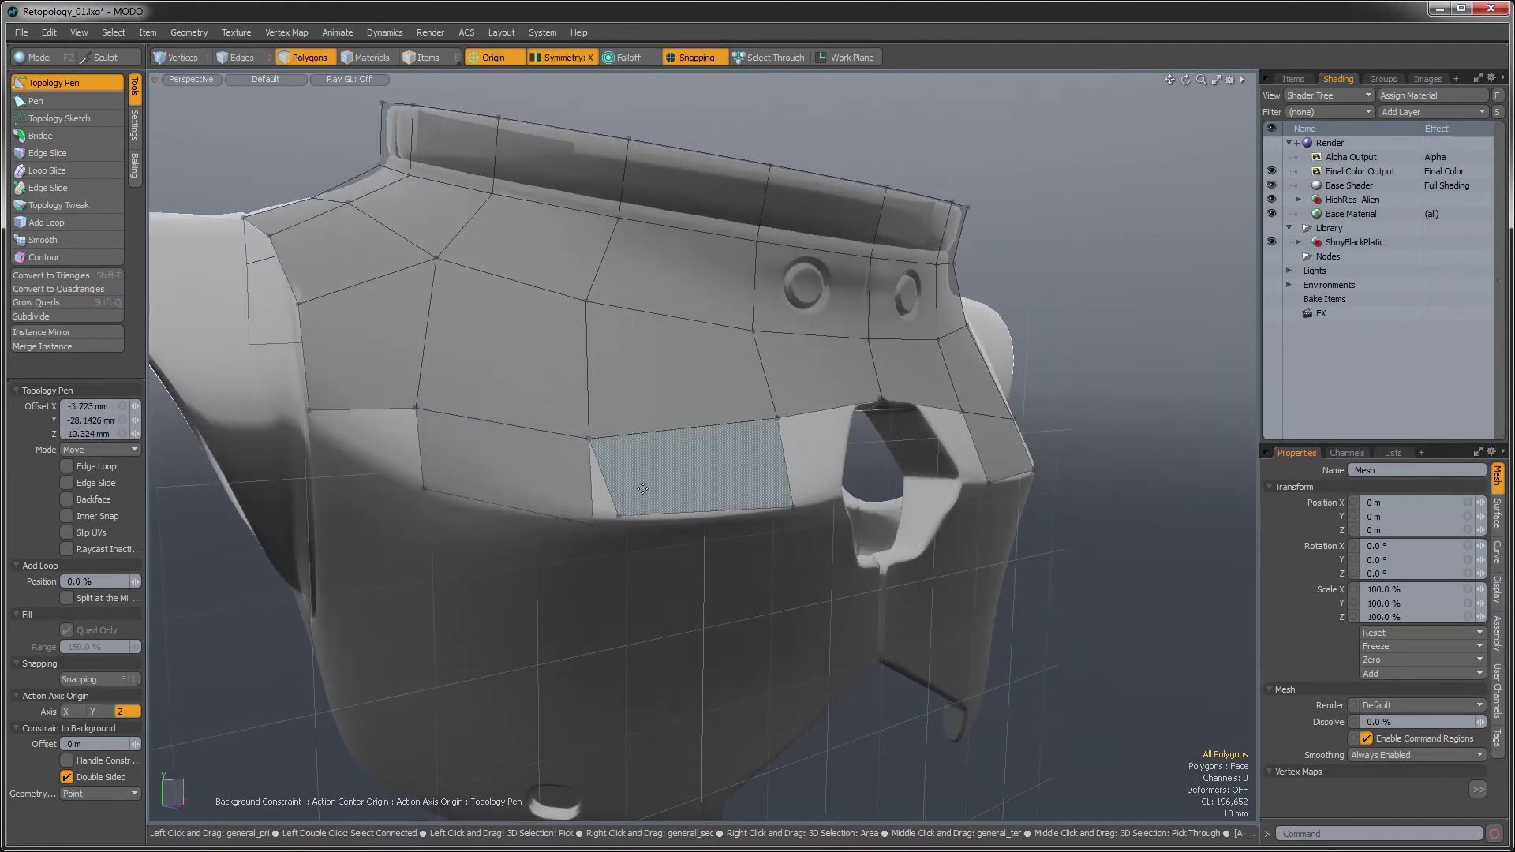
alt+drag(593, 524, 662, 500)
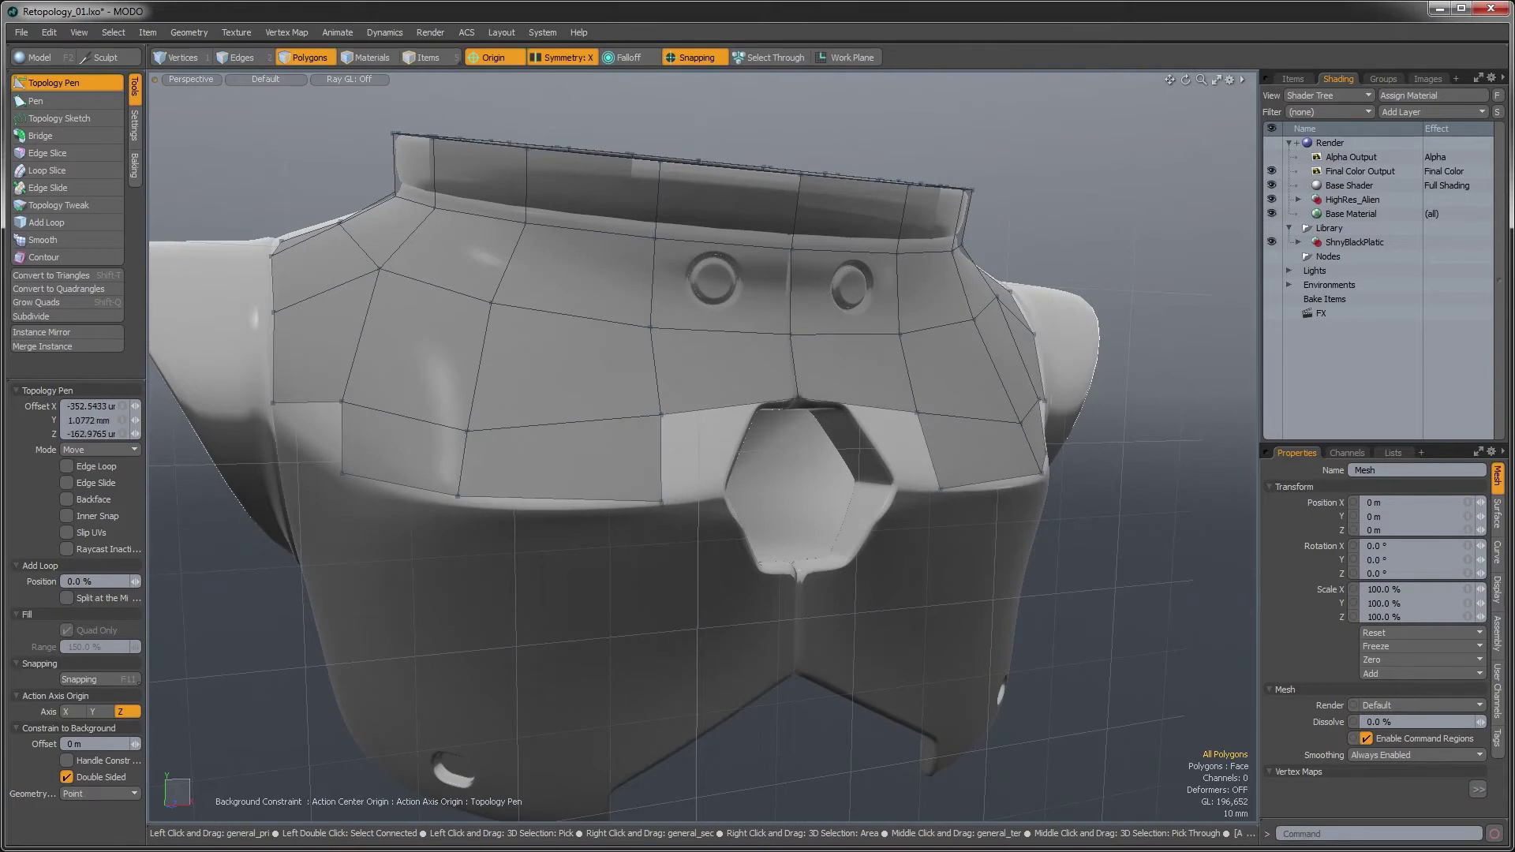
alt+drag(553, 474, 588, 491)
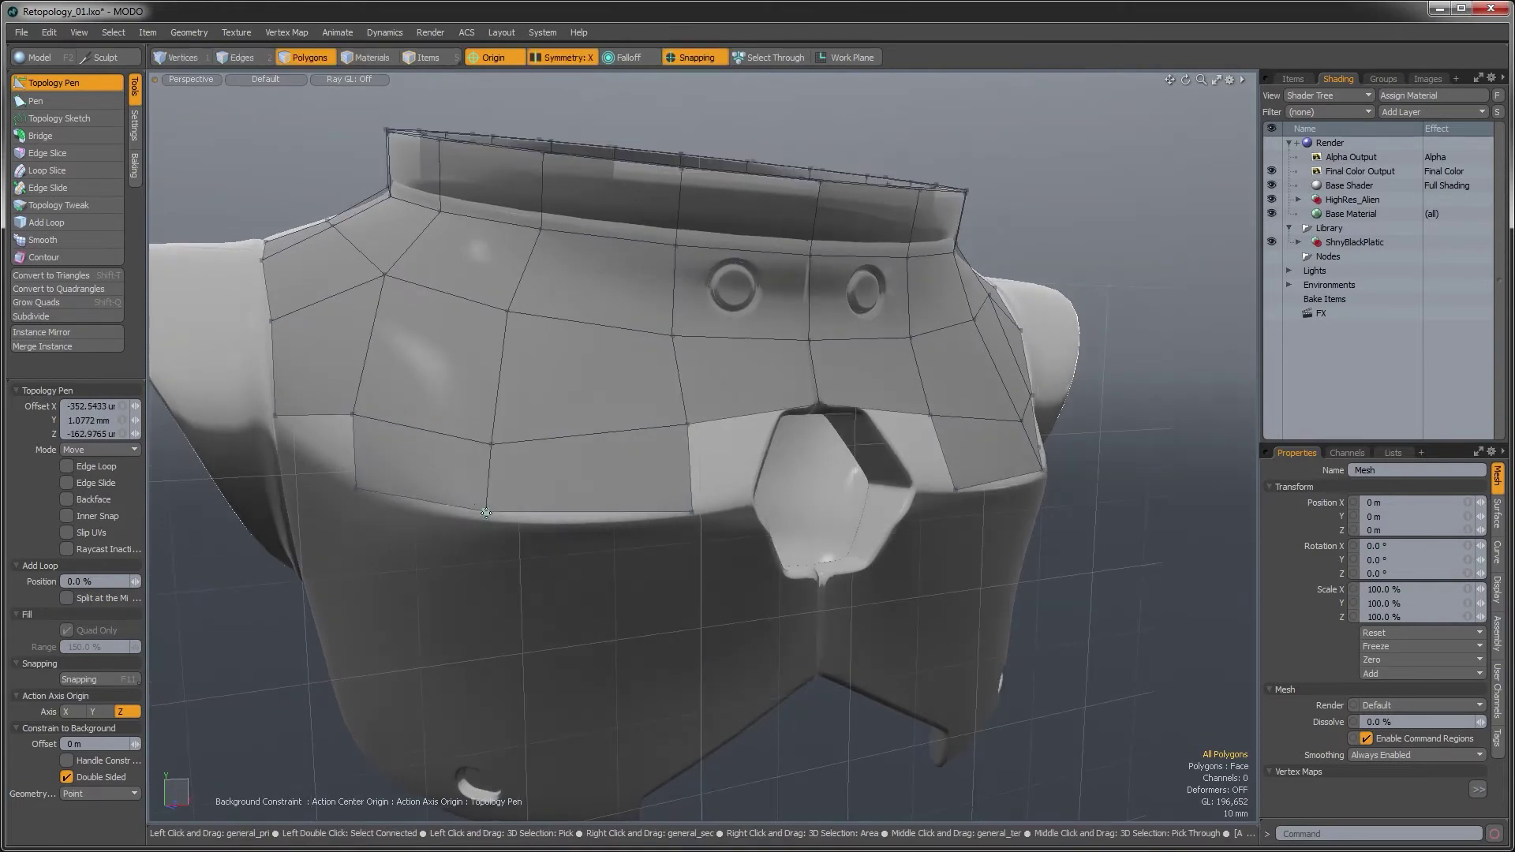
alt+drag(463, 487, 709, 438)
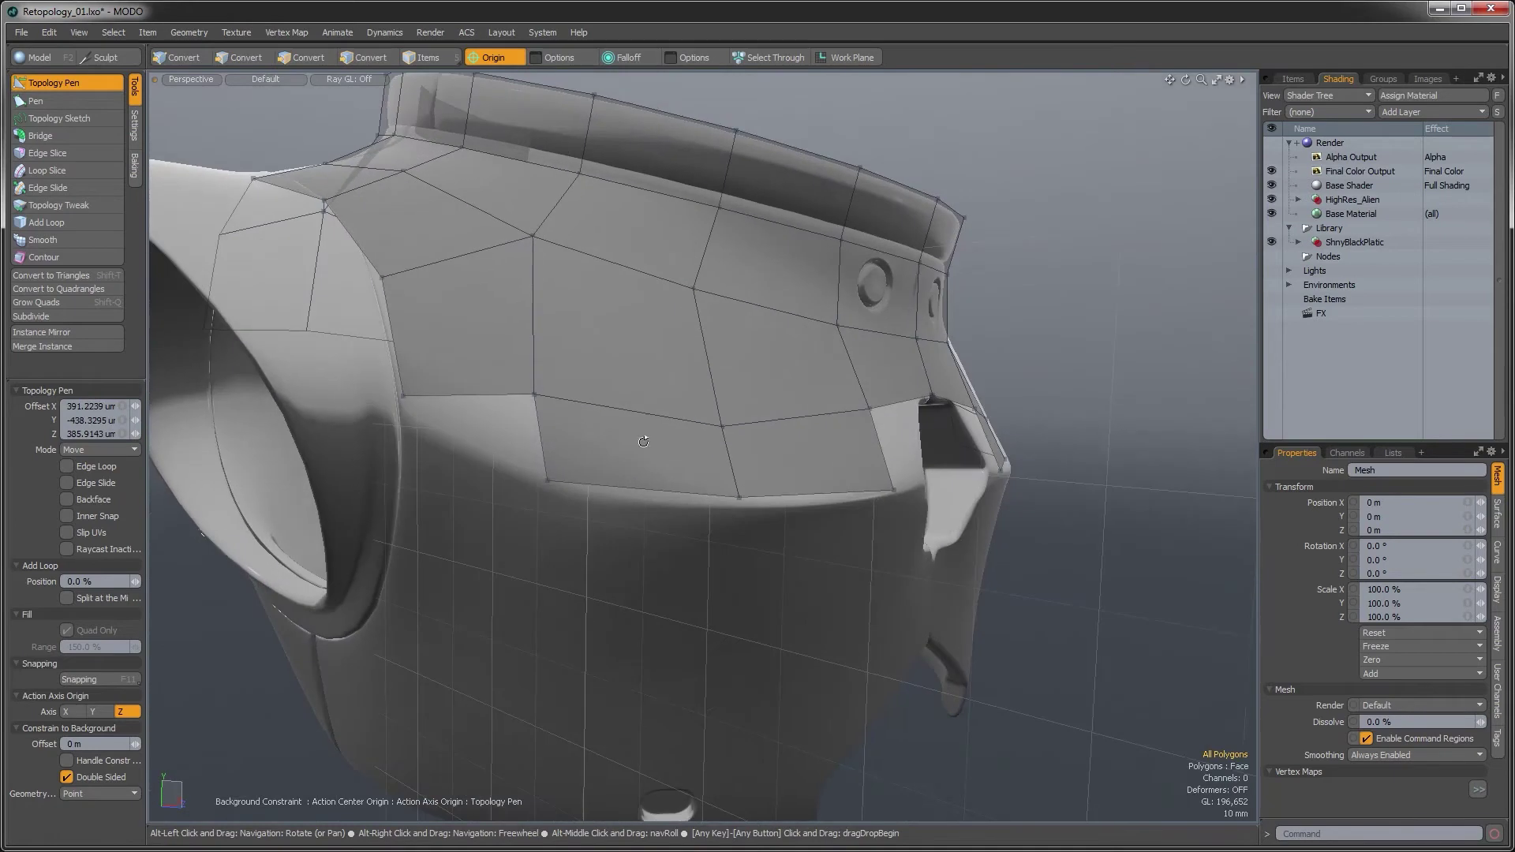
shift+drag(543, 454, 427, 453)
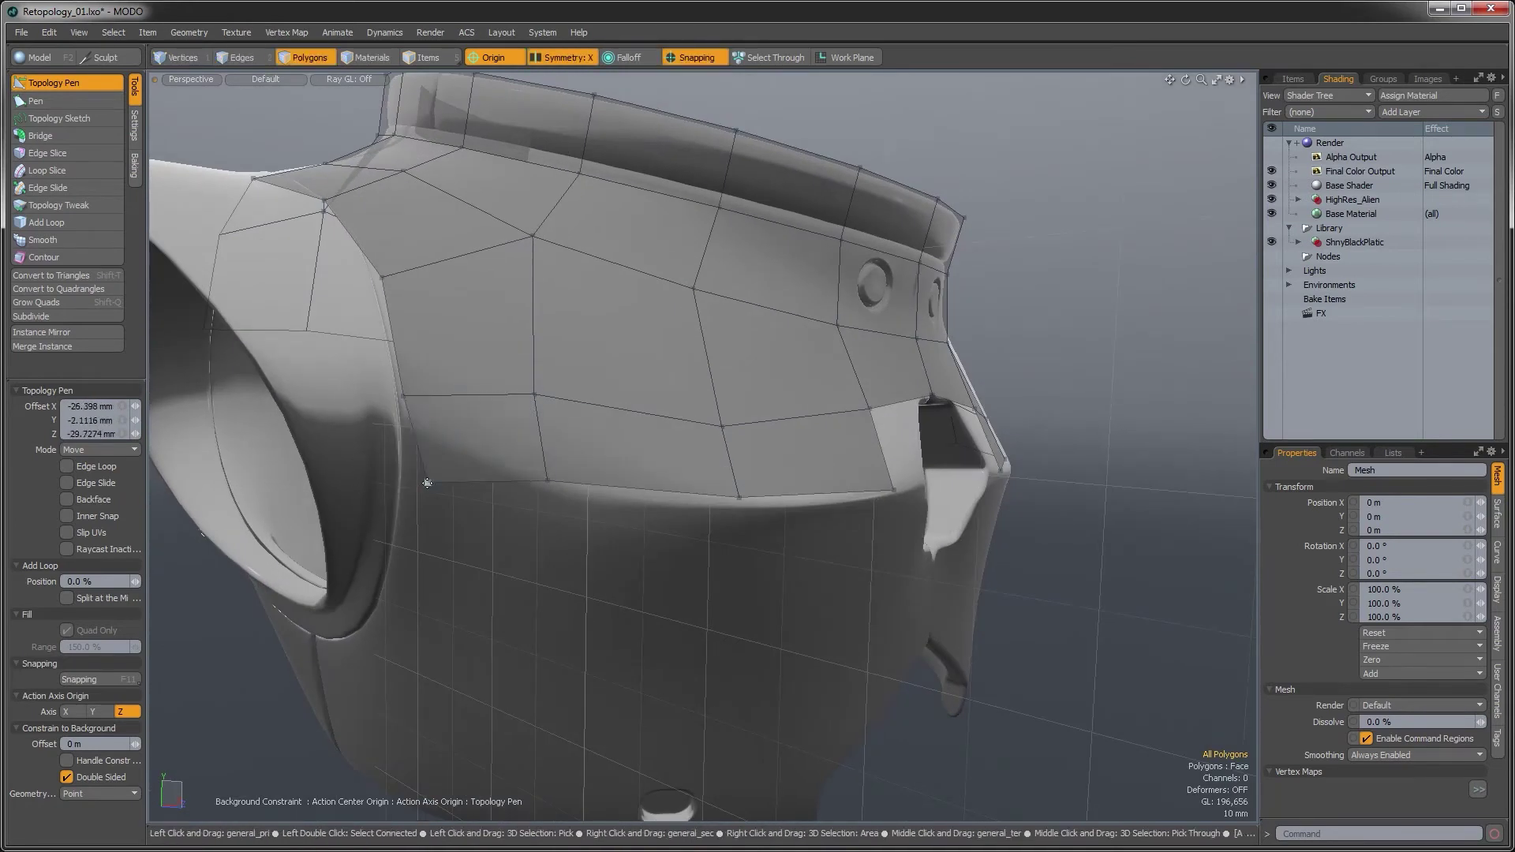
Refine the vertices of the lowest front row so they follow the chest crease and armhole, checking them from several angles
alt+drag(600, 450, 434, 437)
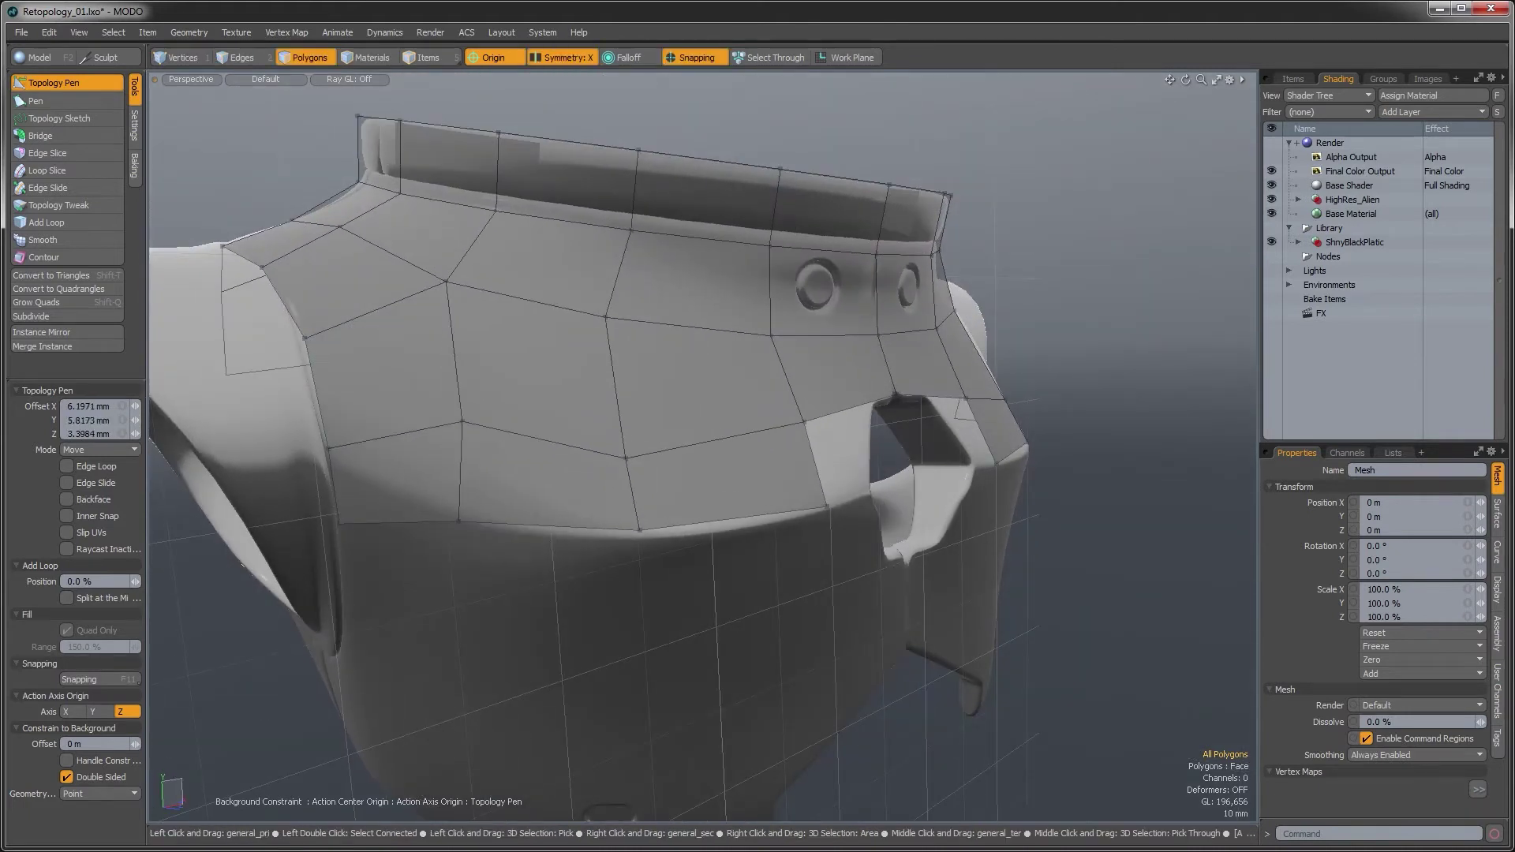
alt+drag(548, 466, 510, 443)
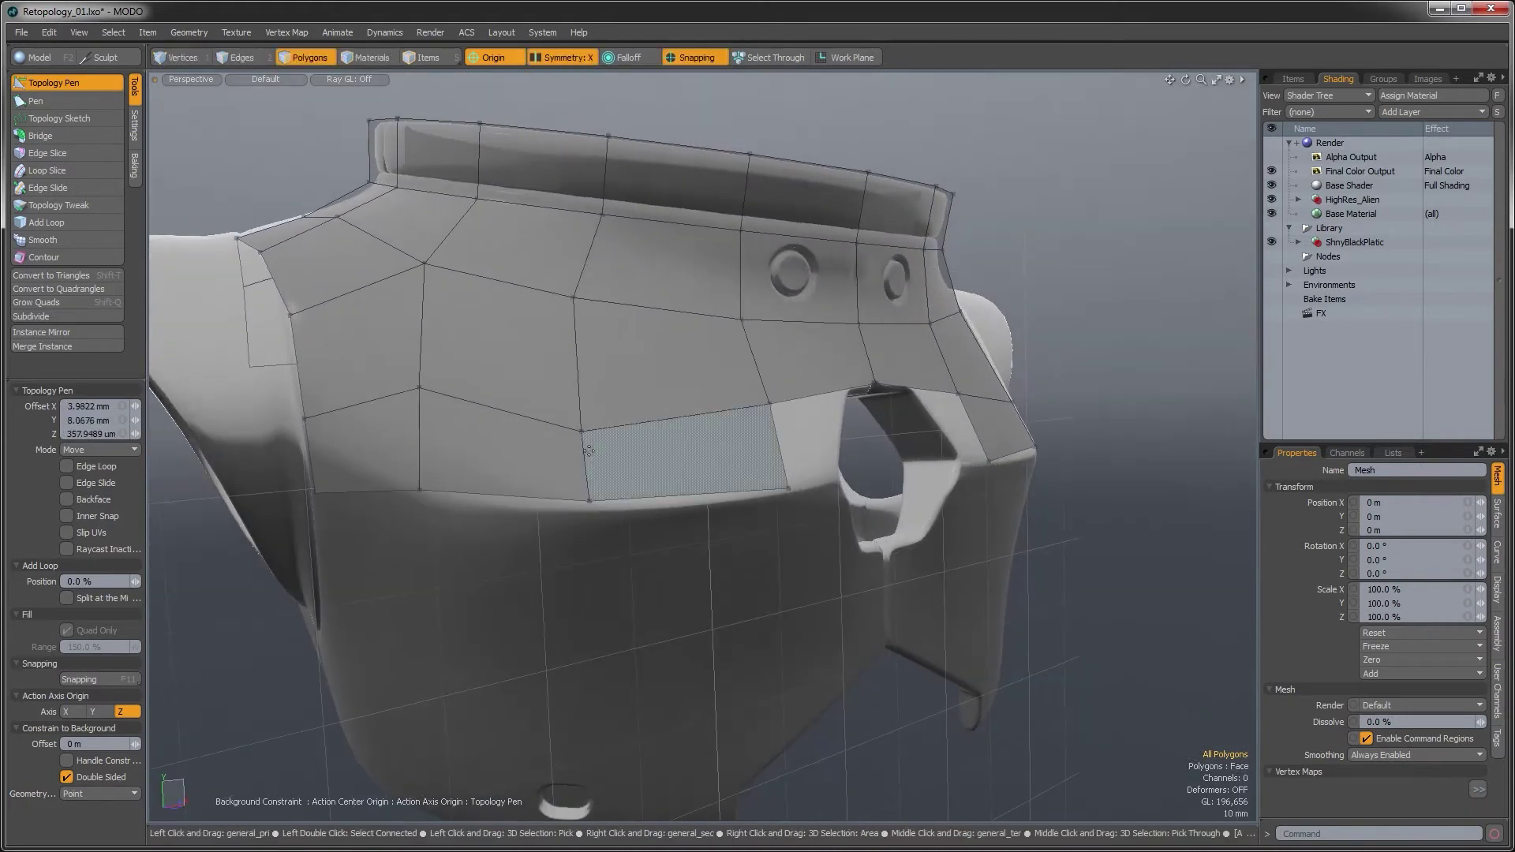
alt+drag(660, 497, 510, 473)
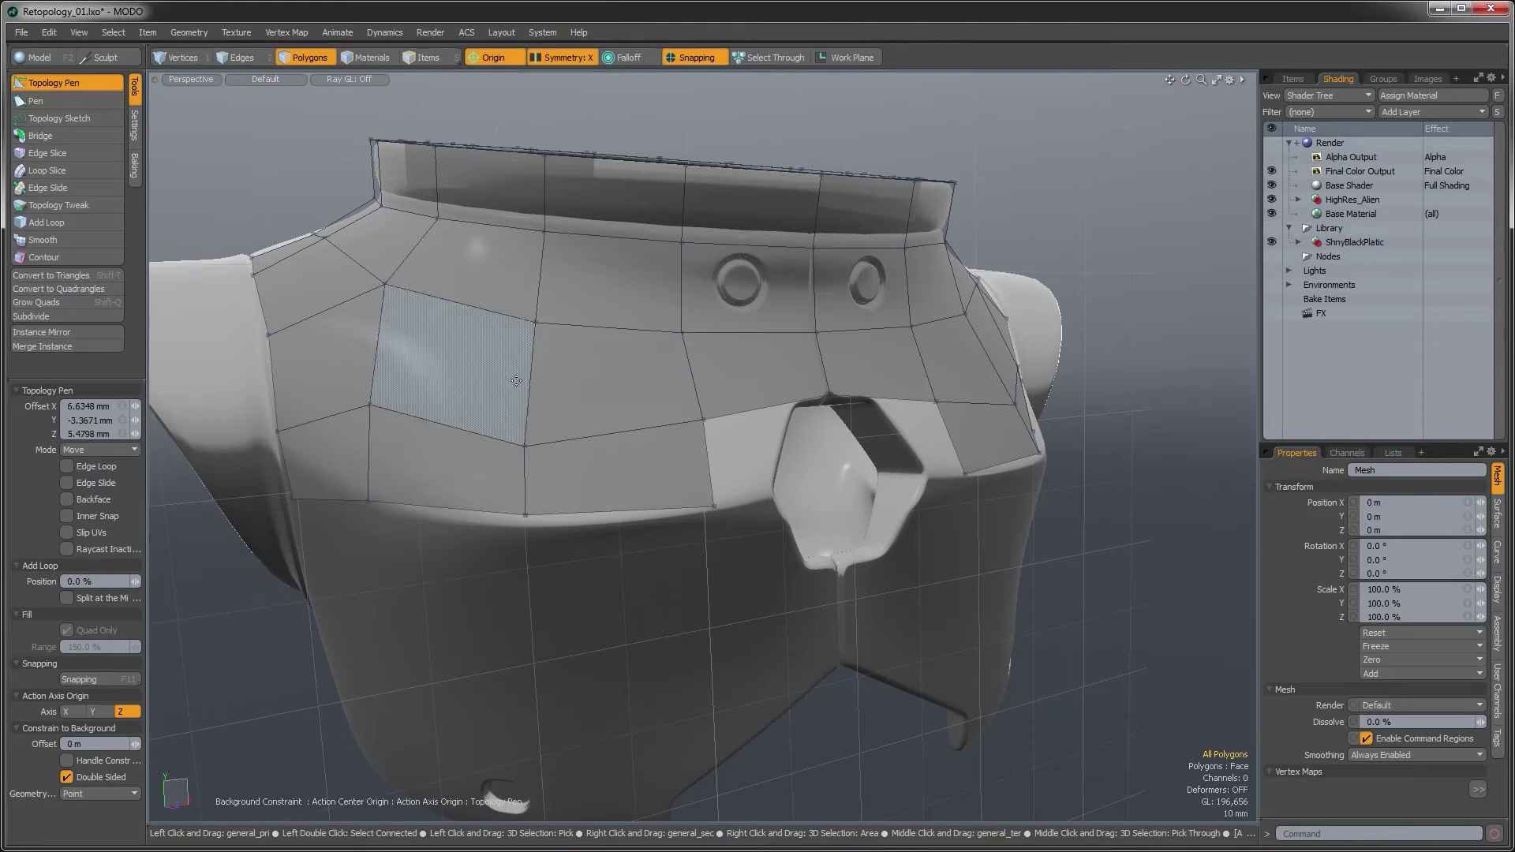
alt+drag(553, 441, 587, 405)
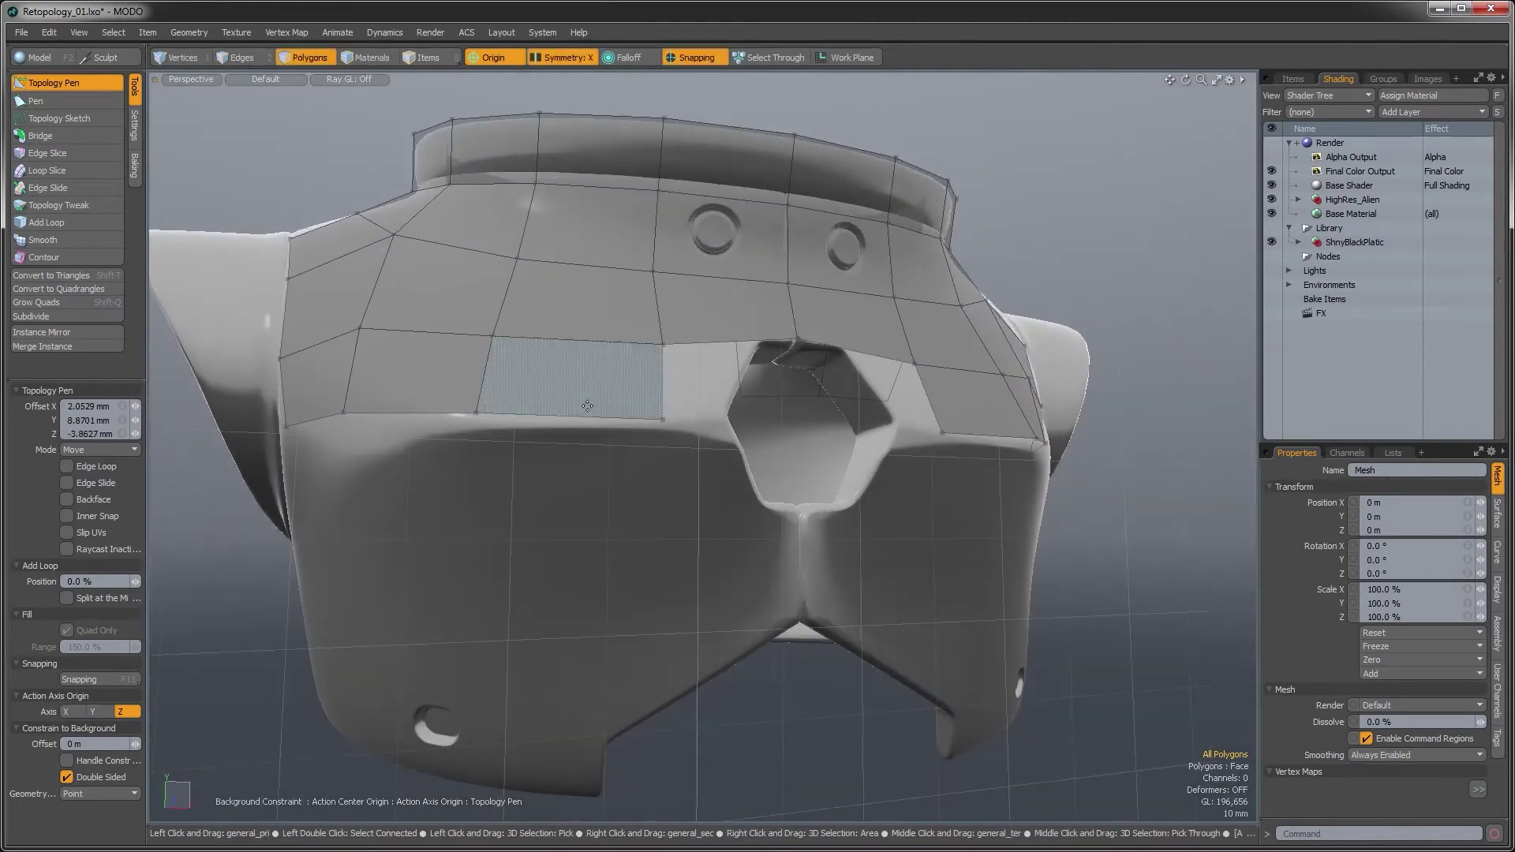
alt+drag(594, 469, 672, 506)
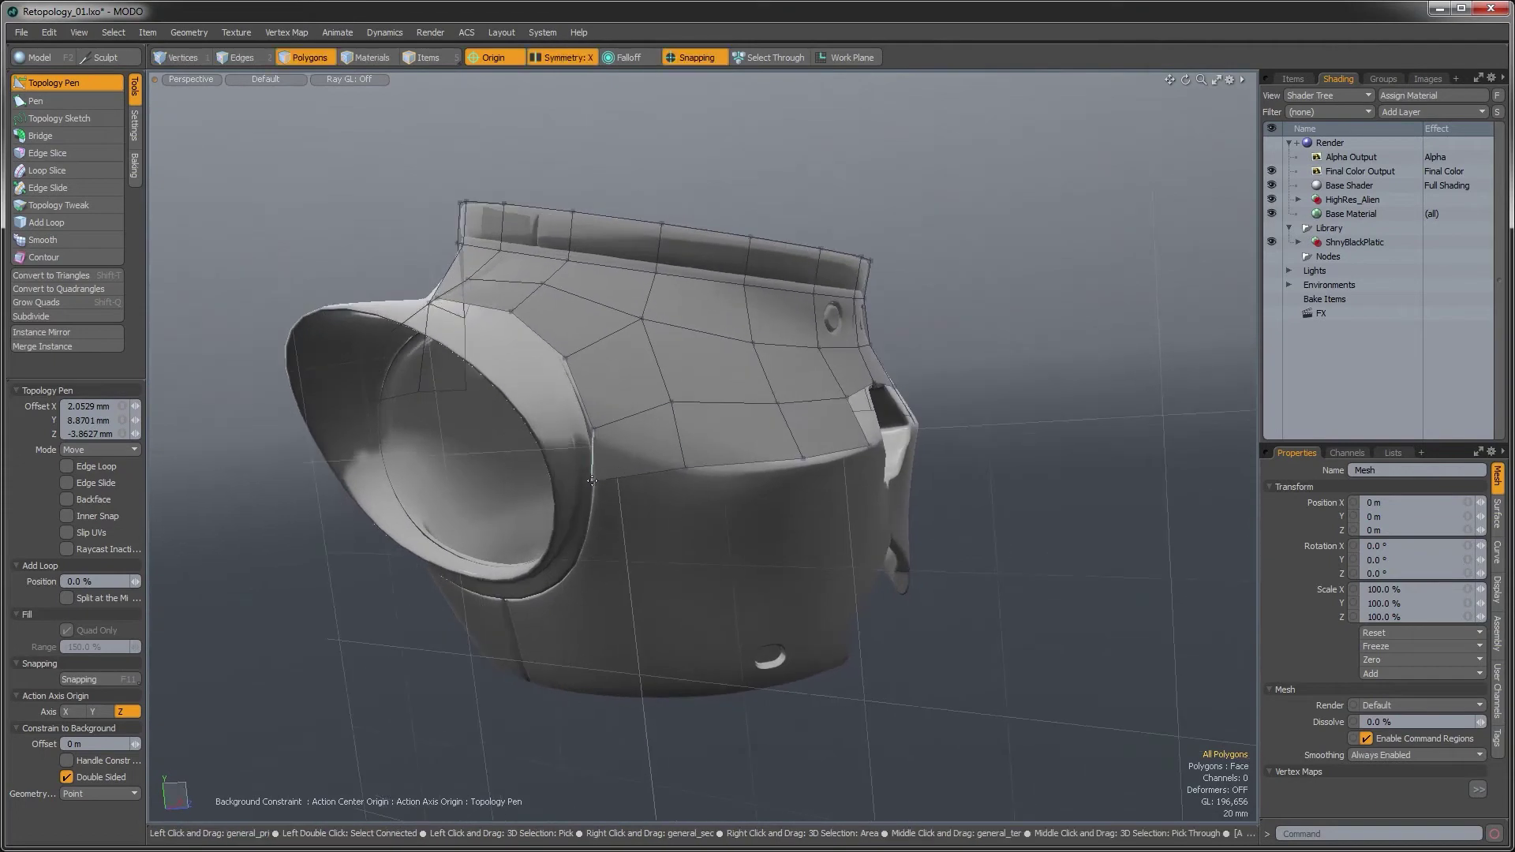
alt+drag(600, 486, 791, 390)
alt+drag(597, 262, 716, 375)
alt+drag(353, 360, 732, 531)
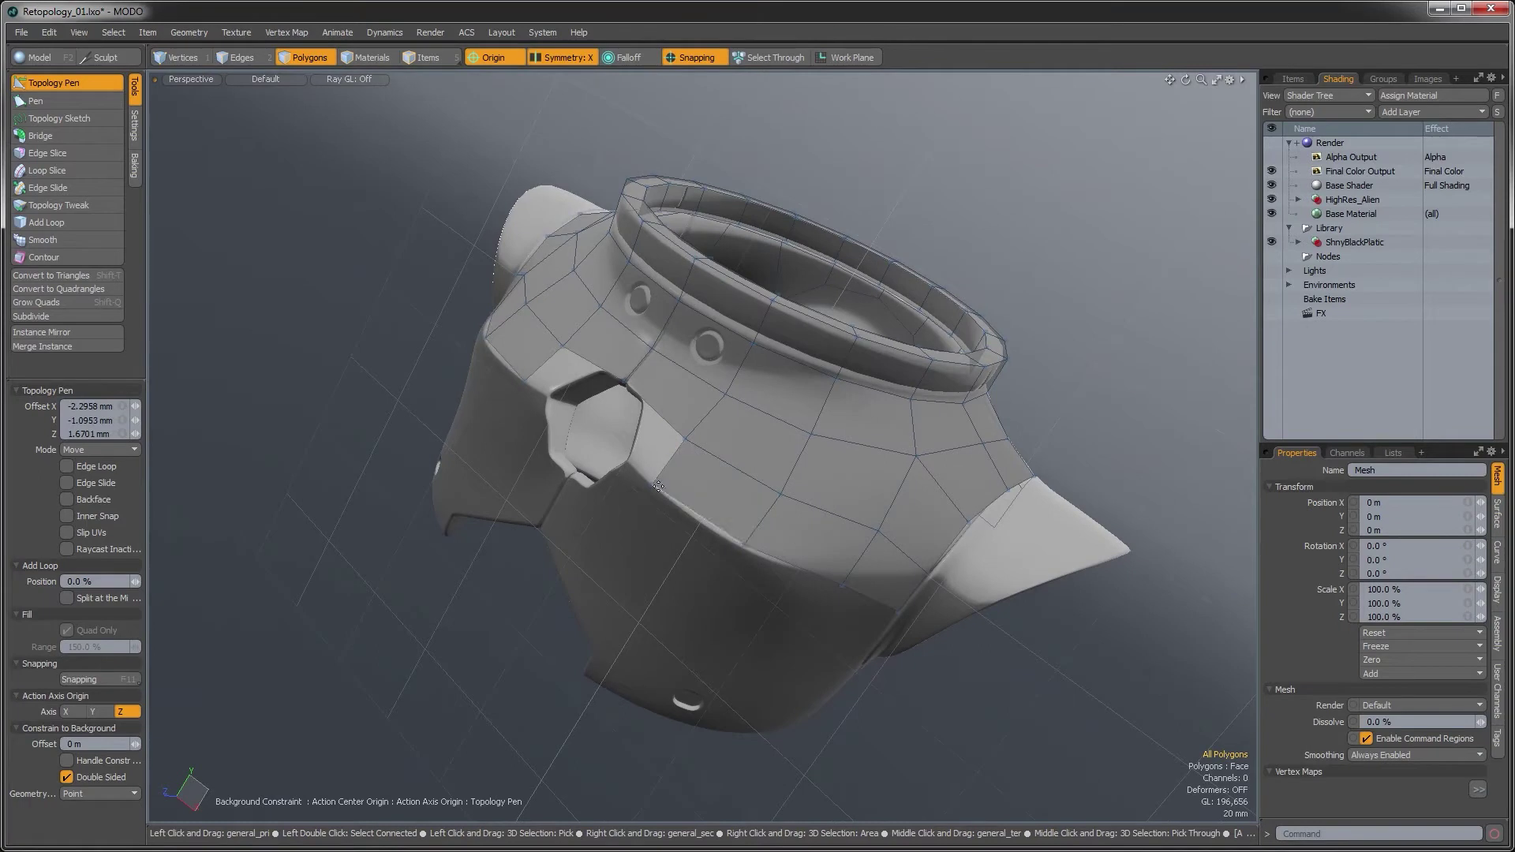
alt+drag(896, 592, 827, 519)
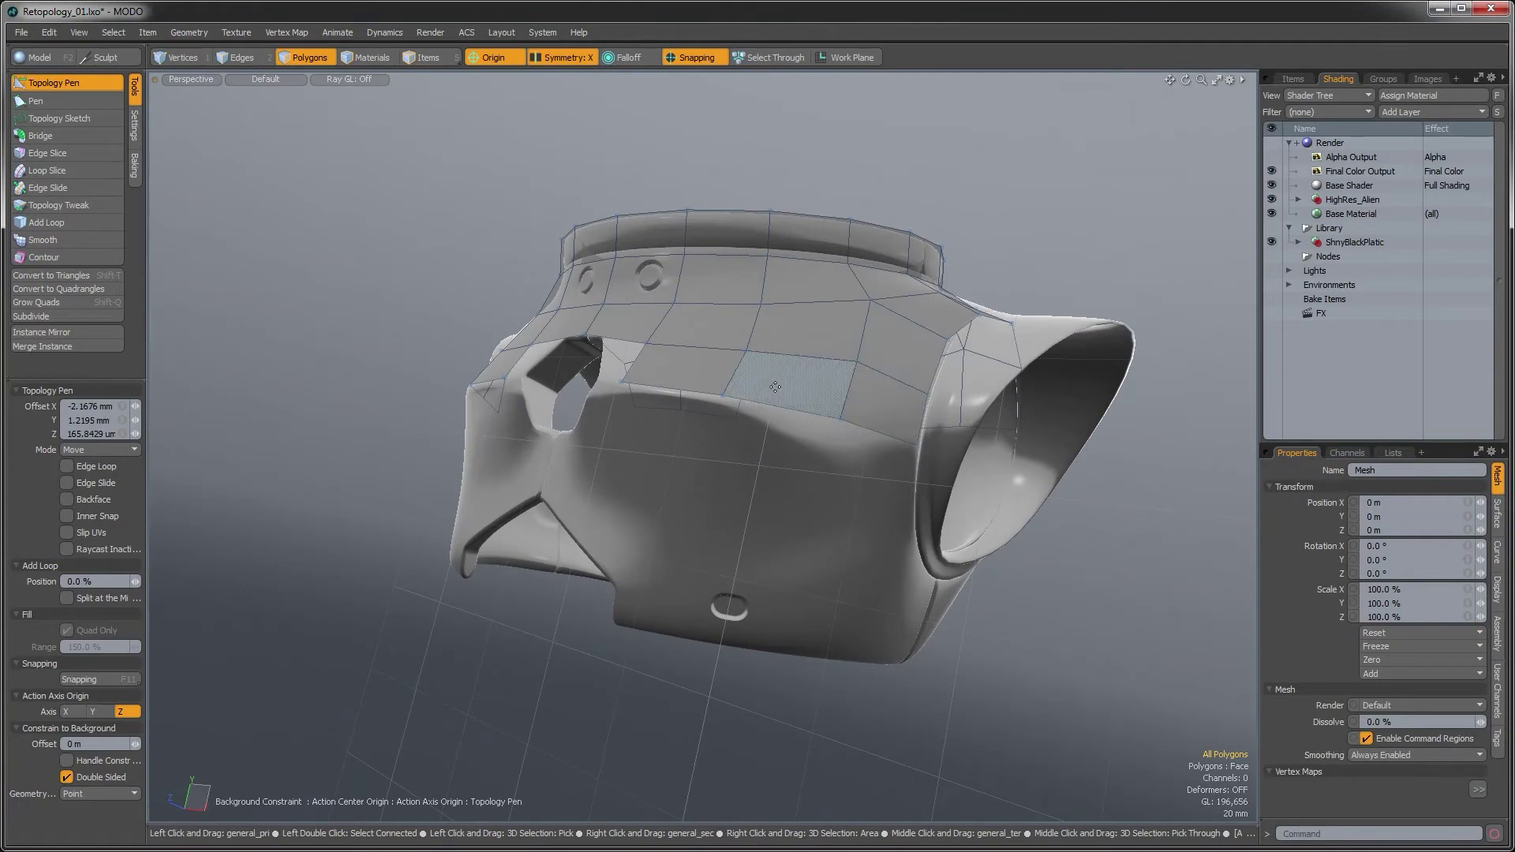
Extend a narrow row of quads just below the chest crease toward the armhole and start the quads on the lower front
alt+drag(760, 368, 795, 450)
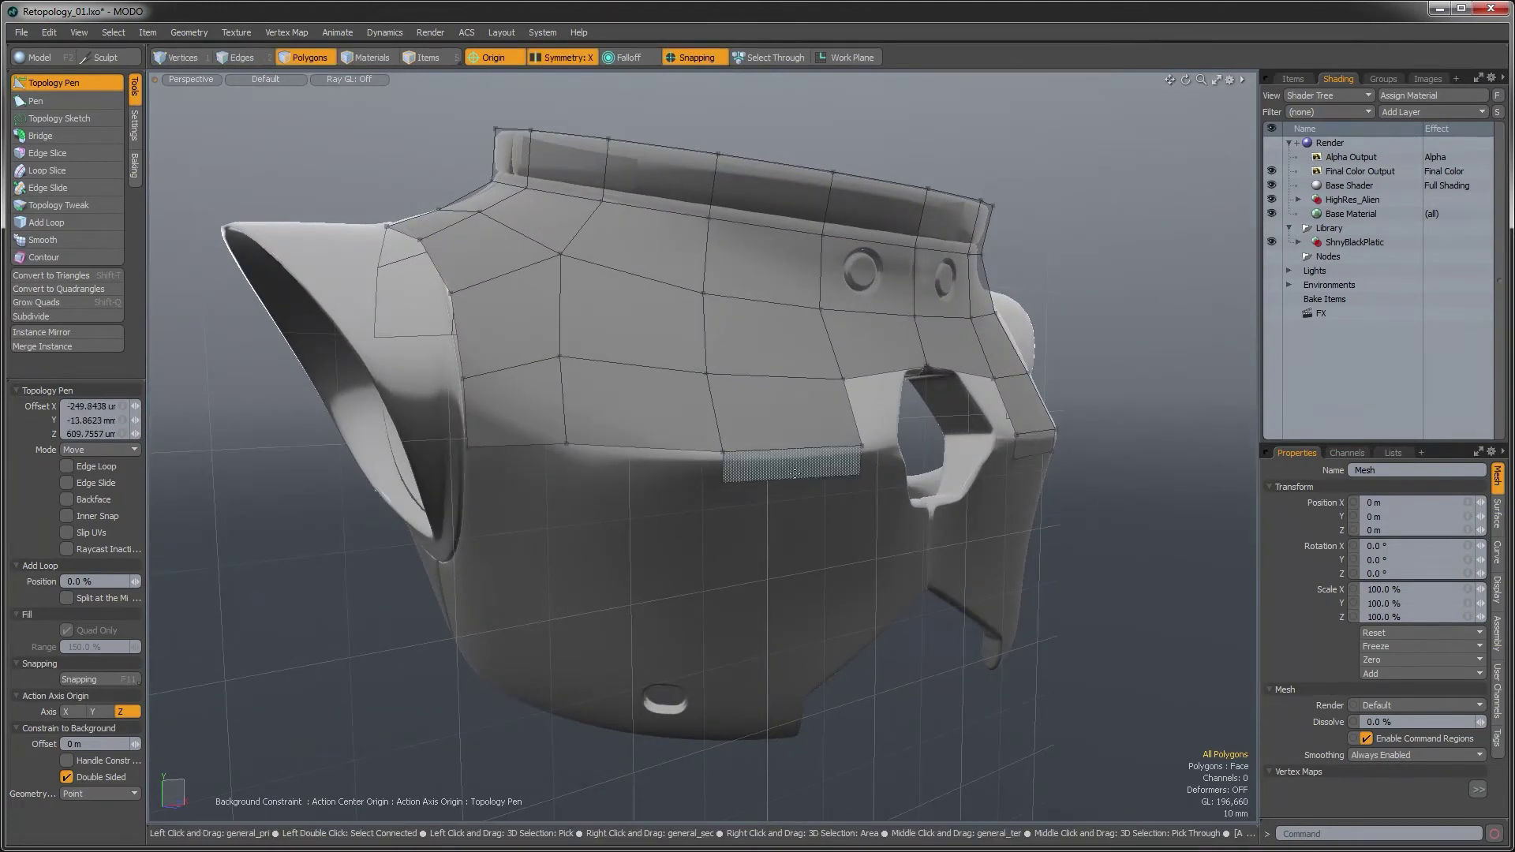
alt+drag(682, 438, 602, 446)
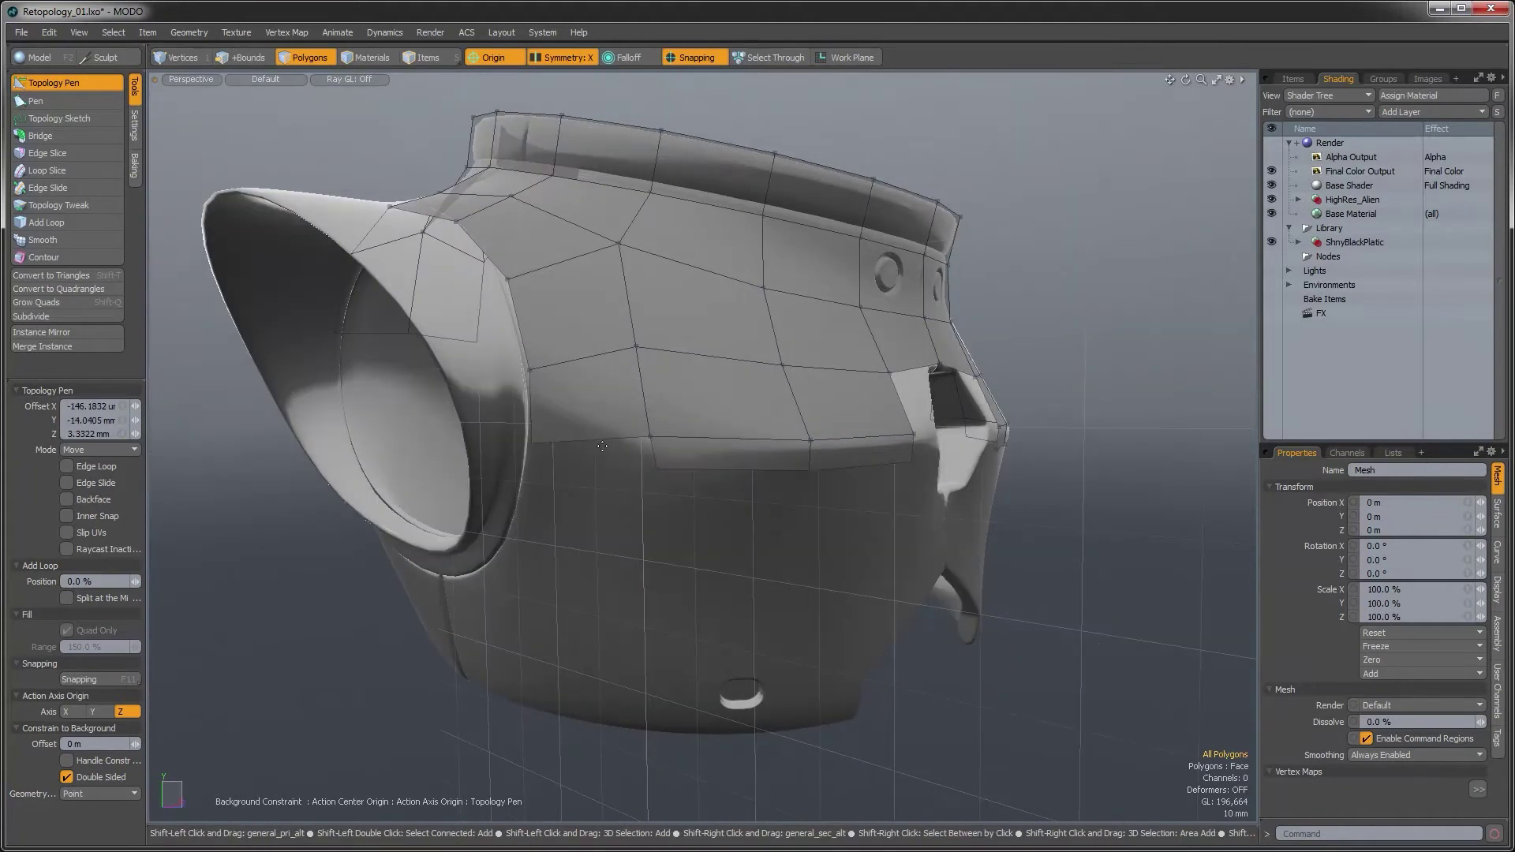
click(545, 448)
alt+drag(710, 410, 748, 427)
shift+drag(758, 444, 750, 608)
alt+drag(726, 525, 582, 527)
Undo the last edit and align the center vertices of the lower back quads with the symmetry line
key(ctrl+z)
drag(798, 515, 817, 521)
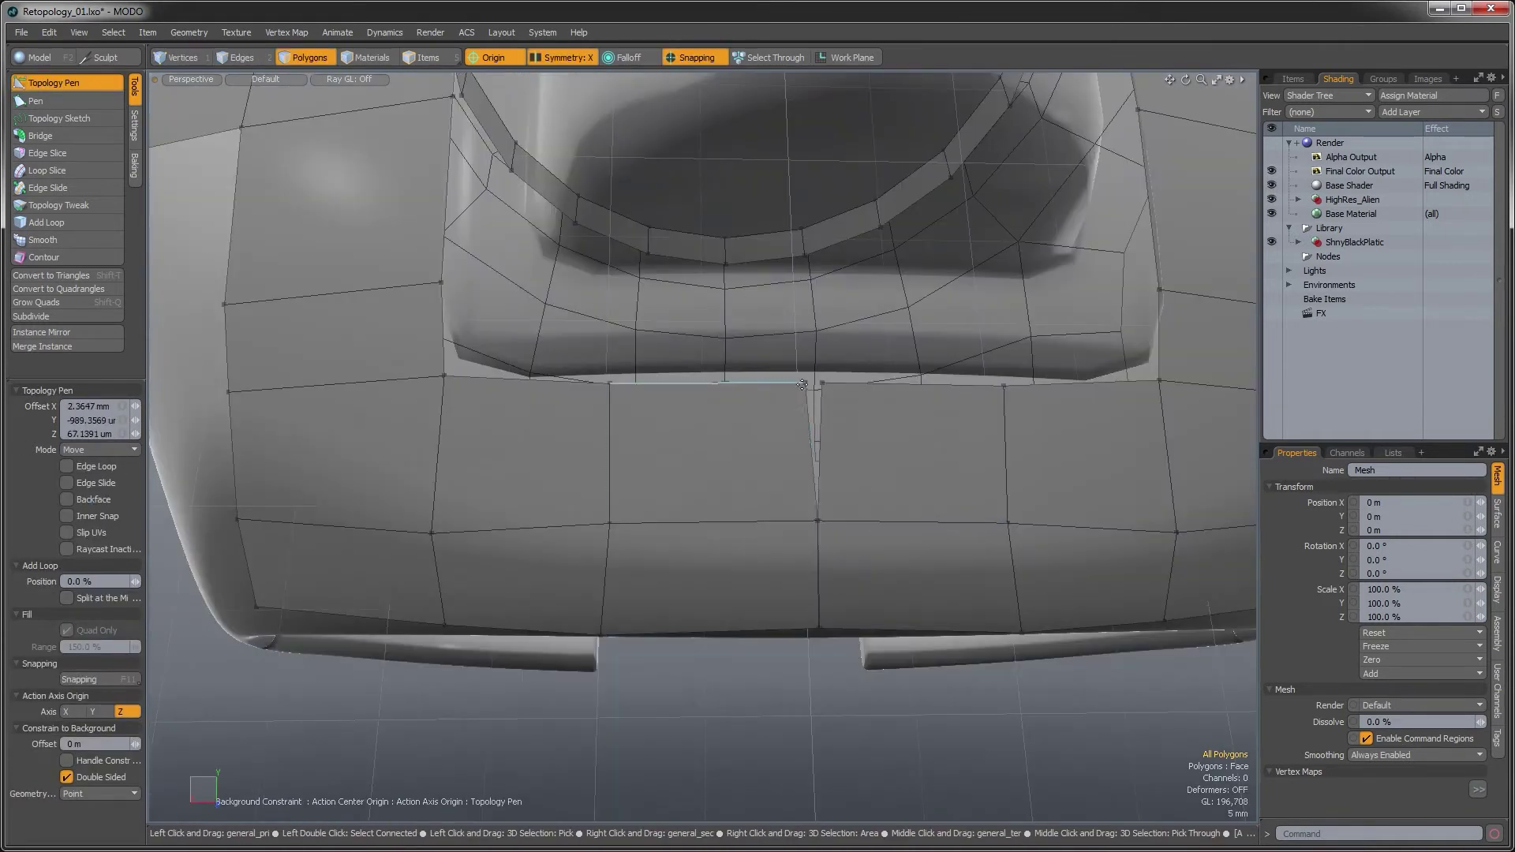
drag(802, 384, 816, 385)
Extend quads from the lower back patch around the side of the armor beneath the armhole
alt+drag(817, 395, 481, 497)
alt+drag(607, 490, 753, 491)
shift+drag(627, 299, 699, 540)
alt+drag(699, 540, 769, 548)
alt+drag(769, 548, 852, 602)
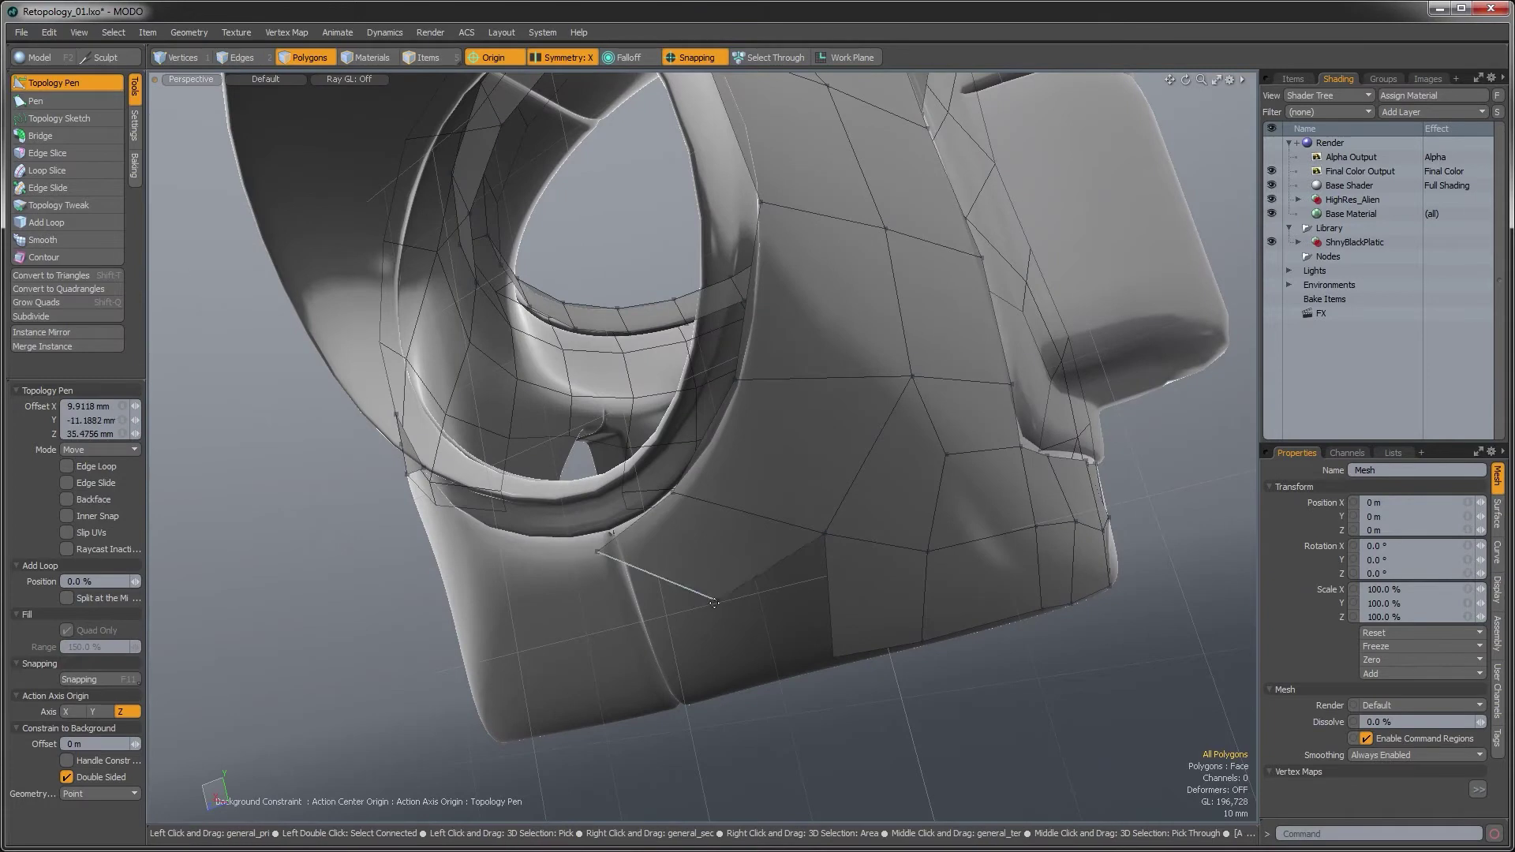
alt+drag(631, 553, 742, 563)
shift+drag(742, 563, 709, 567)
Continue the under-arm quads across the side seam toward the front of the armor
alt+drag(588, 517, 513, 493)
shift+drag(533, 537, 418, 513)
alt+drag(442, 521, 837, 560)
shift+click(856, 577)
alt+drag(850, 638, 674, 632)
scroll(673, 632, up, 3)
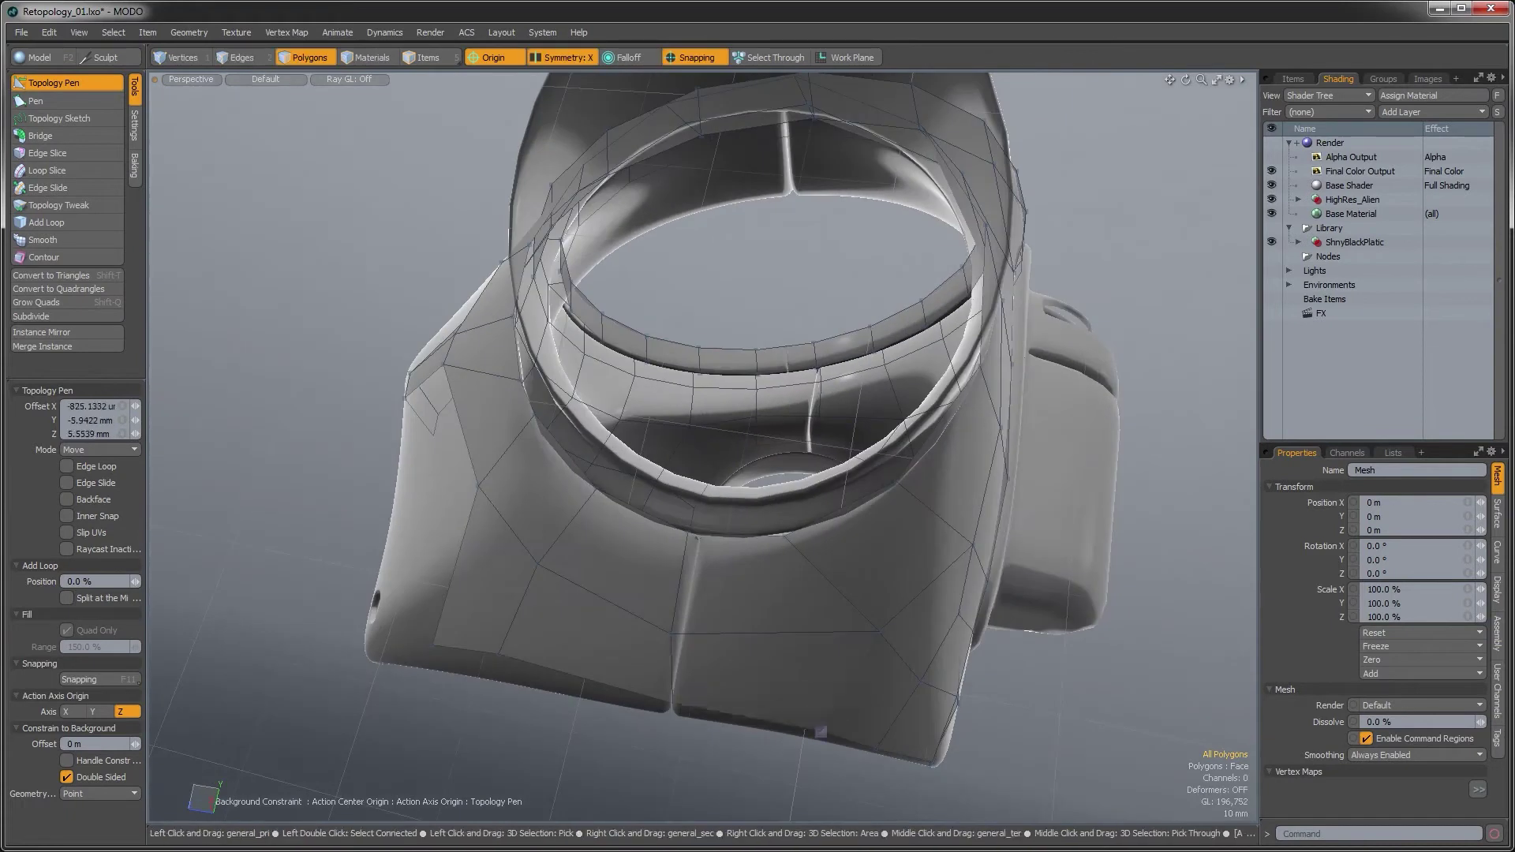
Add the remaining quads joining the under-arm patch to the lower front of the chest
alt+drag(789, 505, 379, 395)
shift+drag(669, 513, 673, 576)
alt+drag(672, 576, 513, 505)
alt+drag(758, 569, 687, 572)
alt+drag(638, 523, 580, 591)
alt+drag(583, 502, 659, 677)
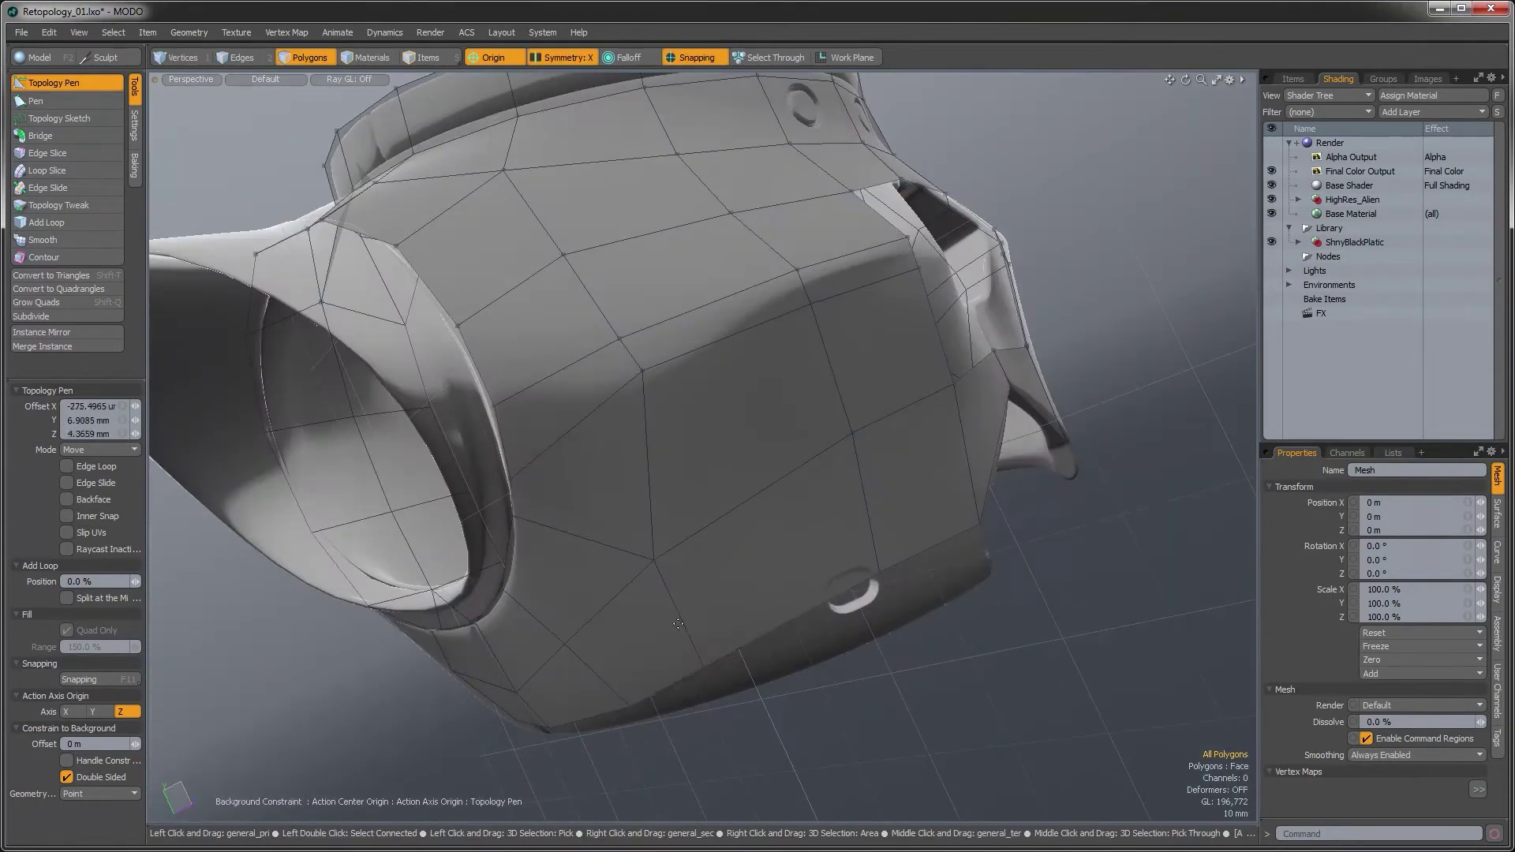
Reposition the vertices along the bottom edge of the lower front and side polygons to even out the flow
alt+drag(565, 645, 595, 593)
alt+drag(660, 658, 749, 513)
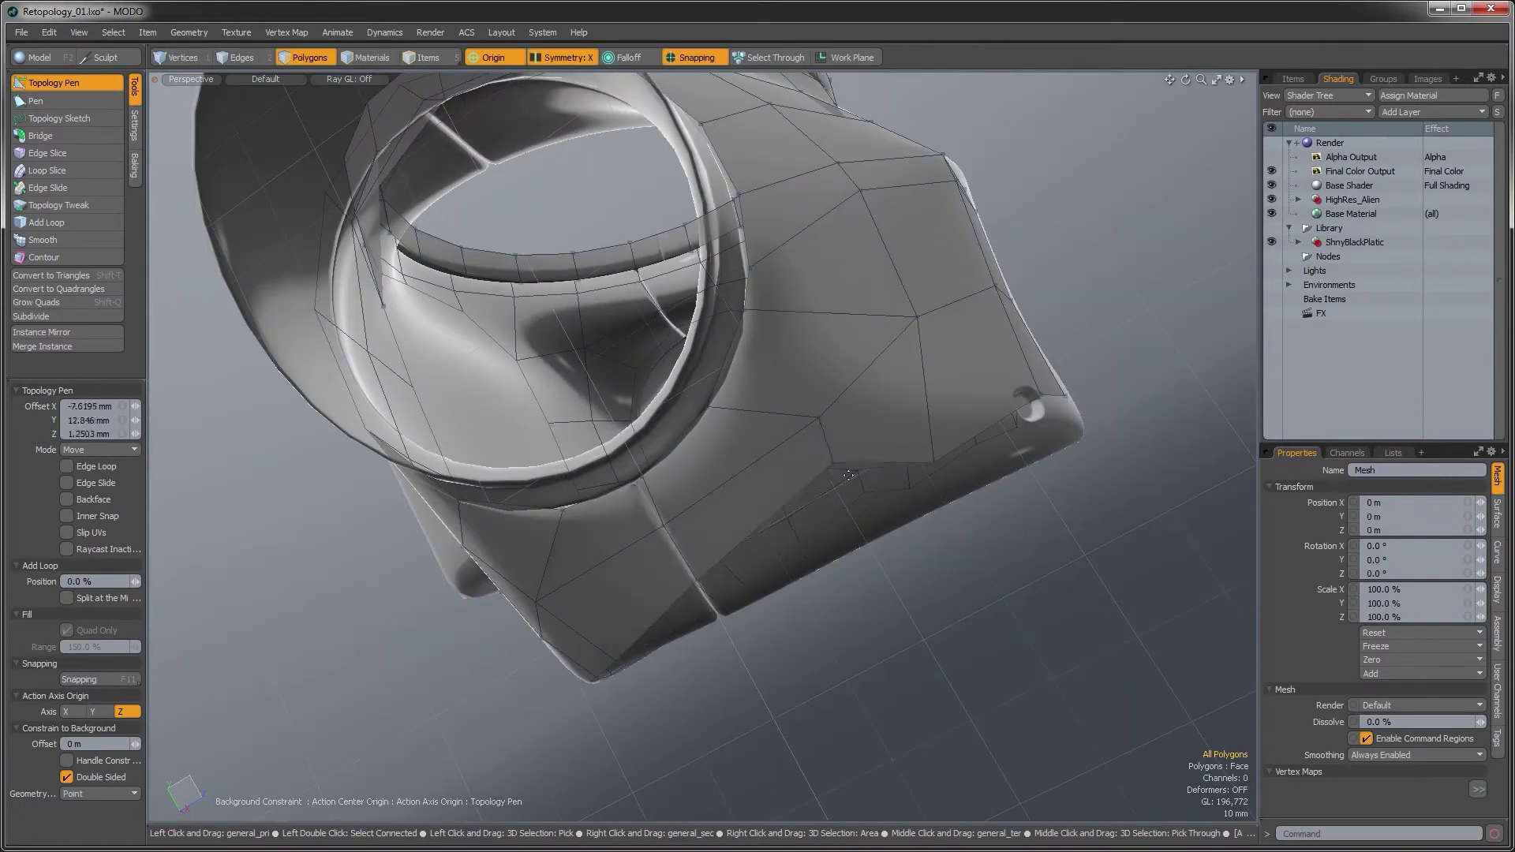
alt+drag(821, 509, 852, 608)
alt+drag(746, 675, 615, 616)
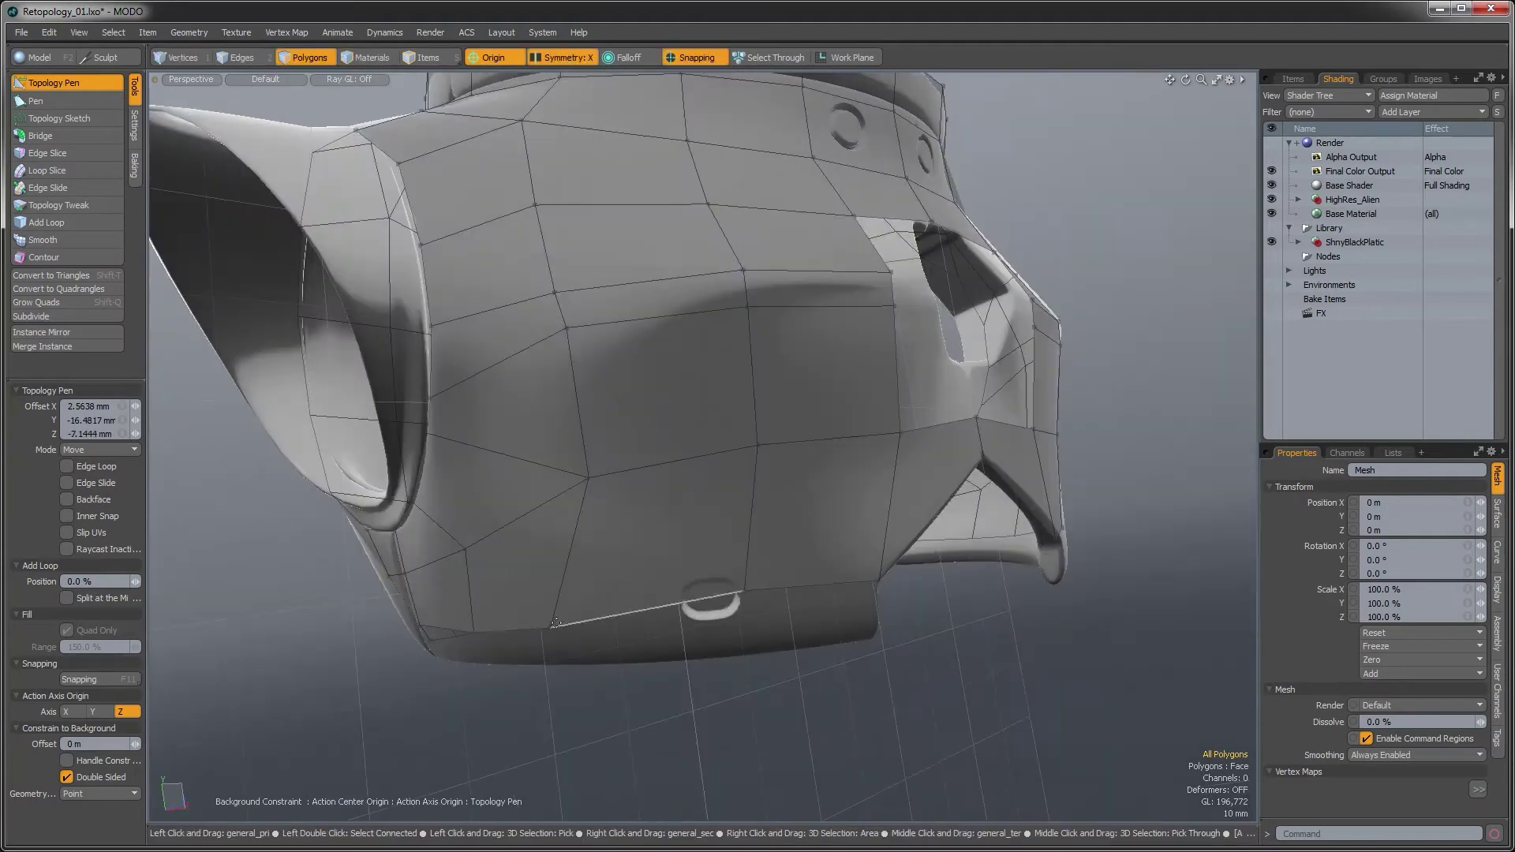
alt+drag(670, 552, 682, 416)
drag(649, 541, 659, 544)
alt+drag(430, 588, 653, 586)
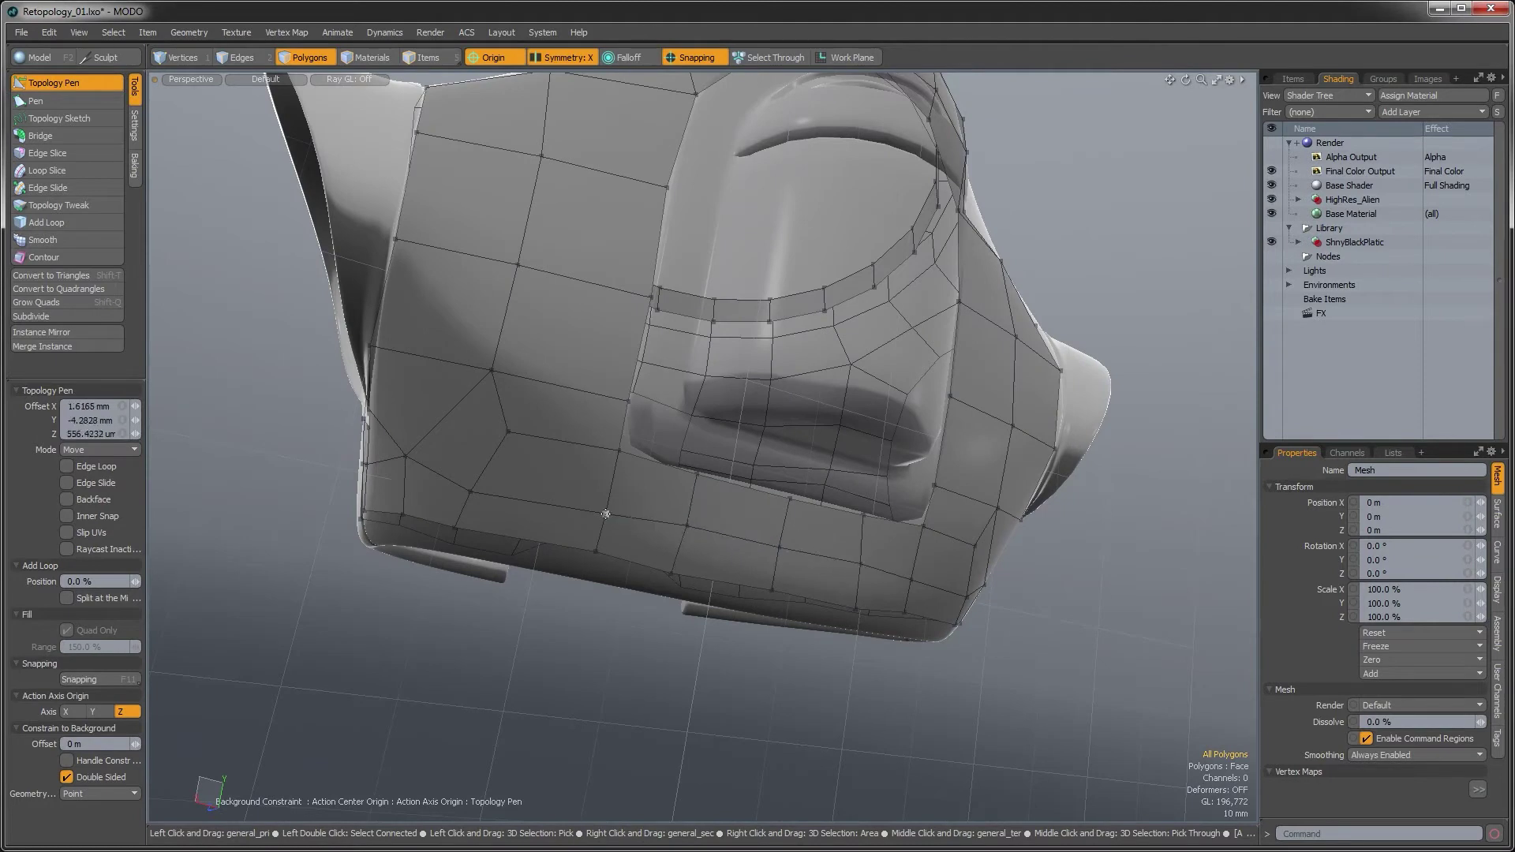
Extend the bottom edge of the front and side polygons down to the armor's lower rim as a new quad row
alt+drag(471, 493, 650, 606)
scroll(676, 544, up, 5)
alt+drag(650, 606, 546, 581)
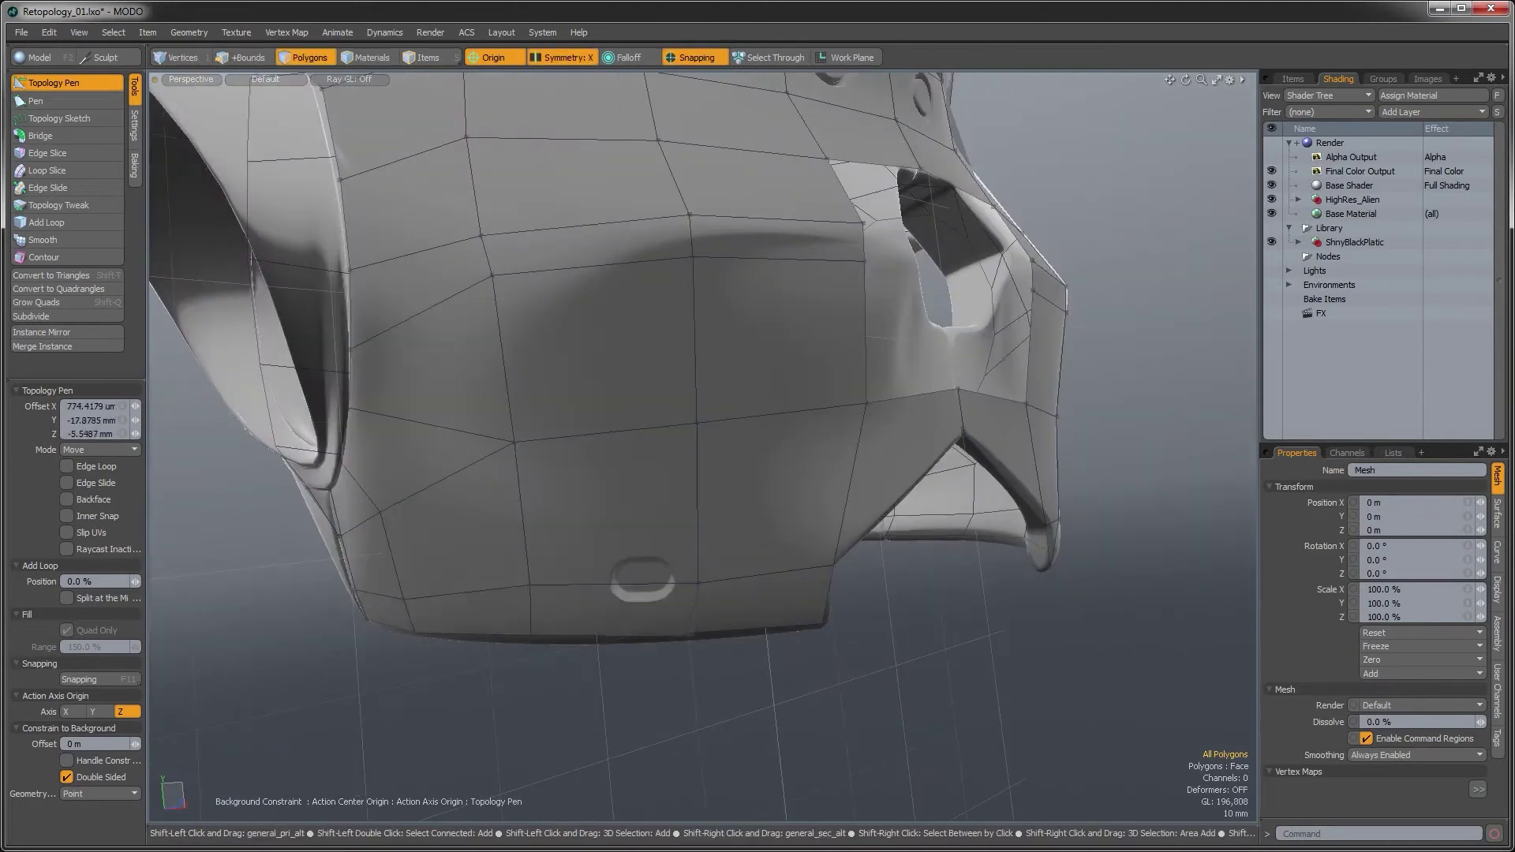
Fine-tune the vertices of the bottom quad row so they sit on the armor's lower rim
scroll(771, 650, up, 5)
drag(748, 634, 747, 638)
scroll(764, 498, down, 4)
alt+drag(764, 494, 682, 538)
scroll(629, 392, down, 4)
scroll(837, 407, up, 5)
alt+drag(779, 625, 694, 624)
drag(695, 624, 695, 635)
Extend quads from the armhole border onto the outer surface of the shoulder flare
alt+drag(884, 490, 552, 545)
drag(490, 568, 442, 537)
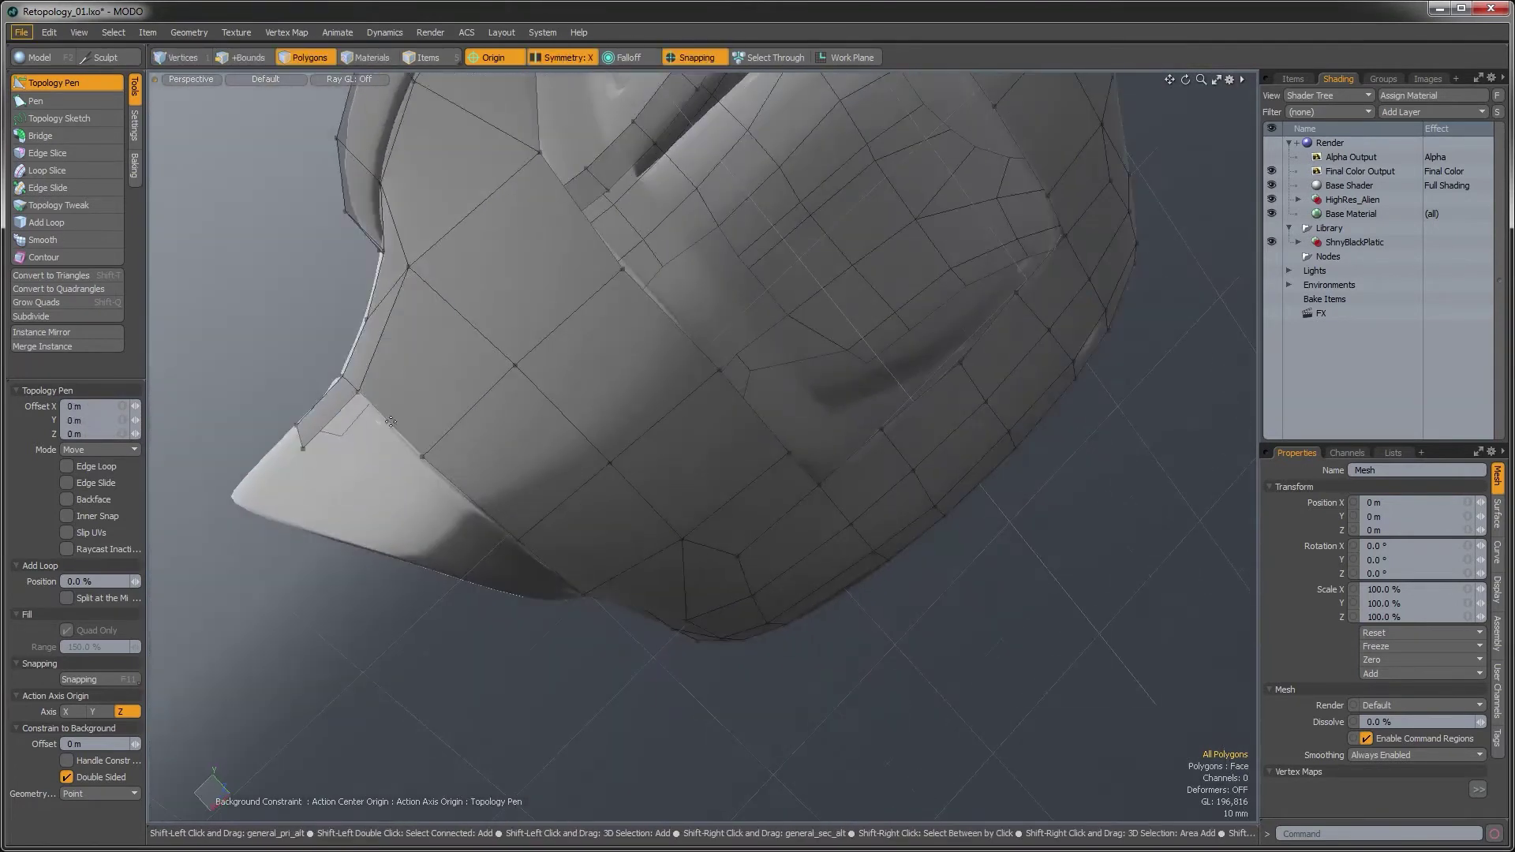
shift+drag(390, 424, 333, 479)
scroll(813, 226, up, 5)
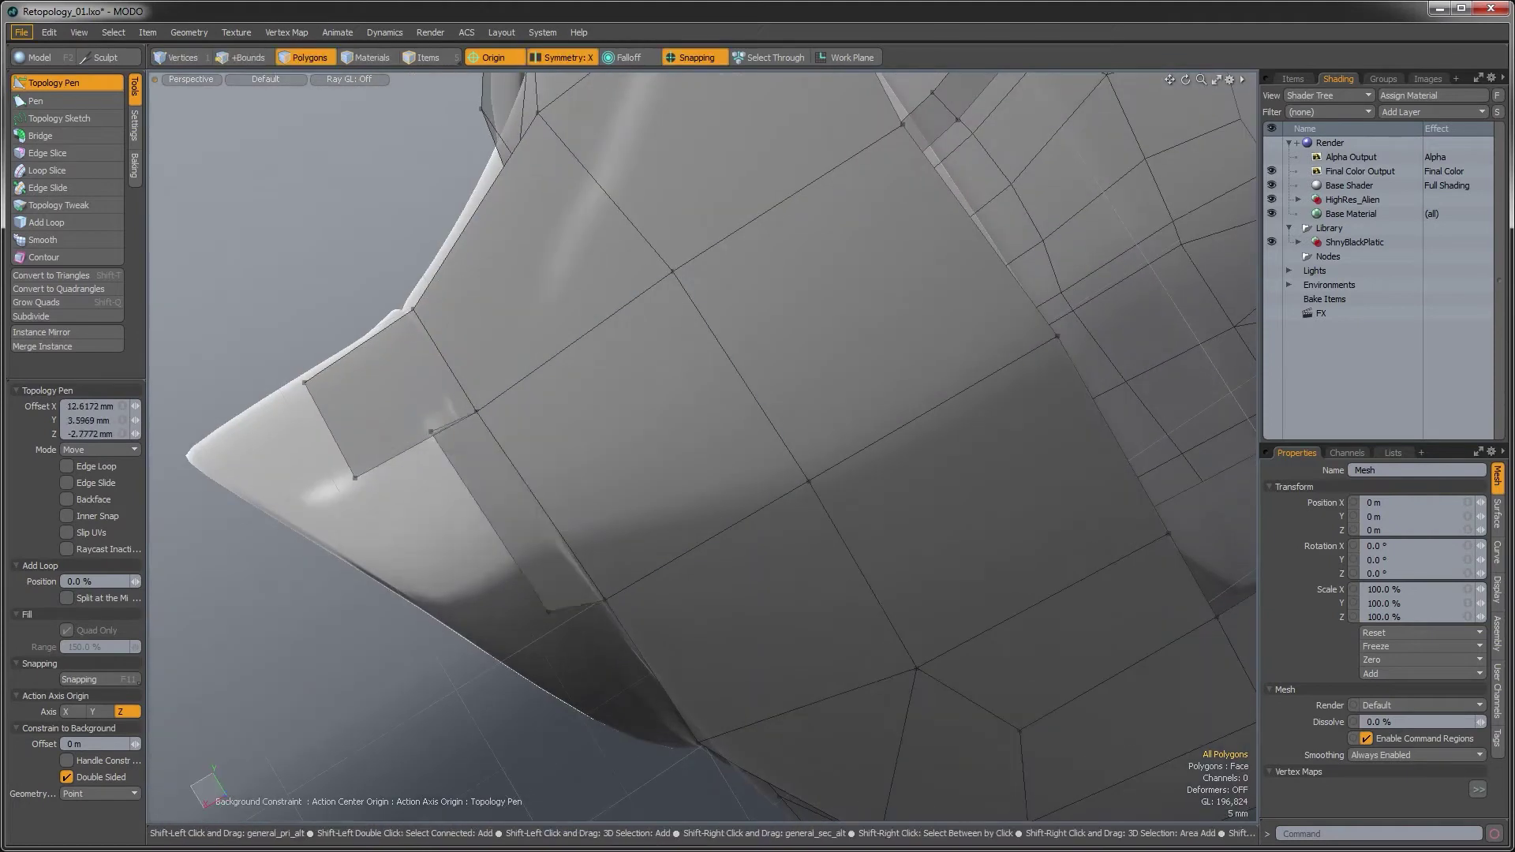
Continue the quads around the shoulder flare and fill the gap between its front and back sections
alt+drag(599, 640, 868, 490)
alt+drag(769, 694, 797, 652)
alt+drag(695, 655, 615, 494)
scroll(664, 473, down, 3)
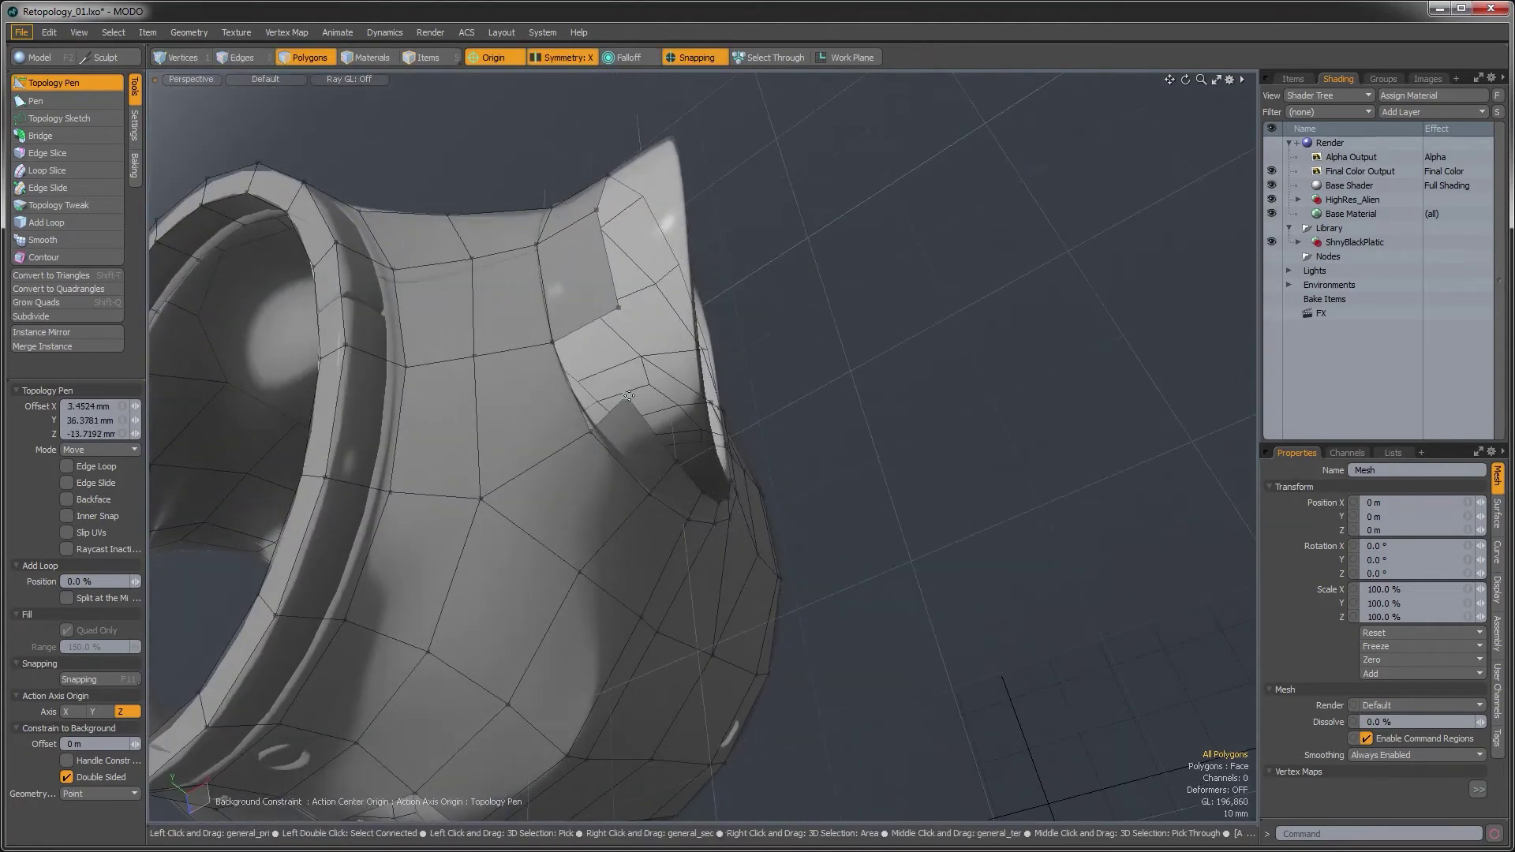
shift+drag(621, 413, 586, 324)
alt+drag(585, 324, 343, 383)
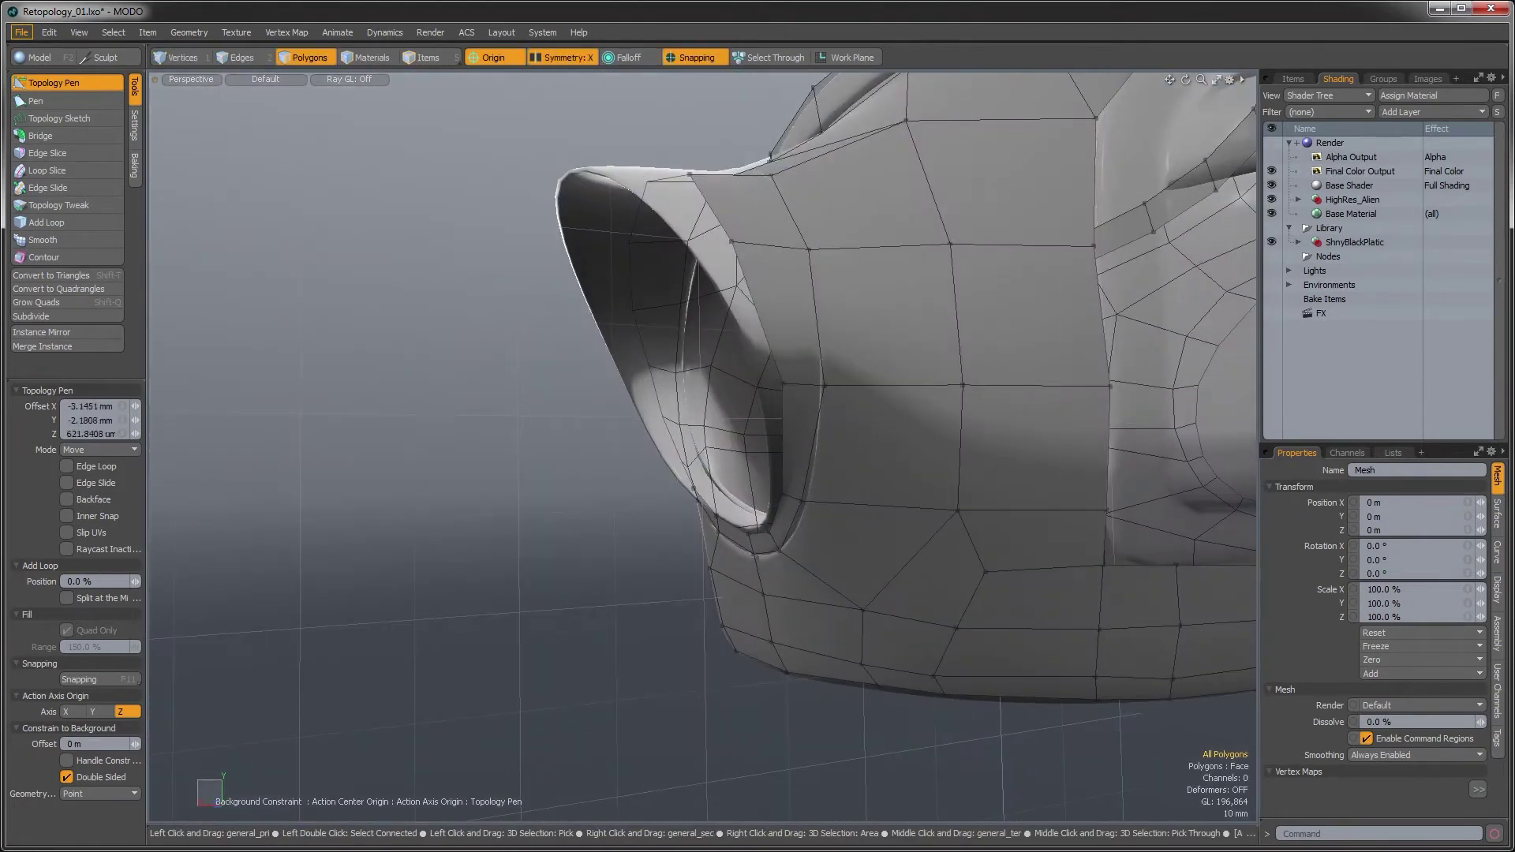
Inspect the underside of the armhole and adjust a vertex on the lower side polygons beneath it
alt+drag(671, 473, 826, 522)
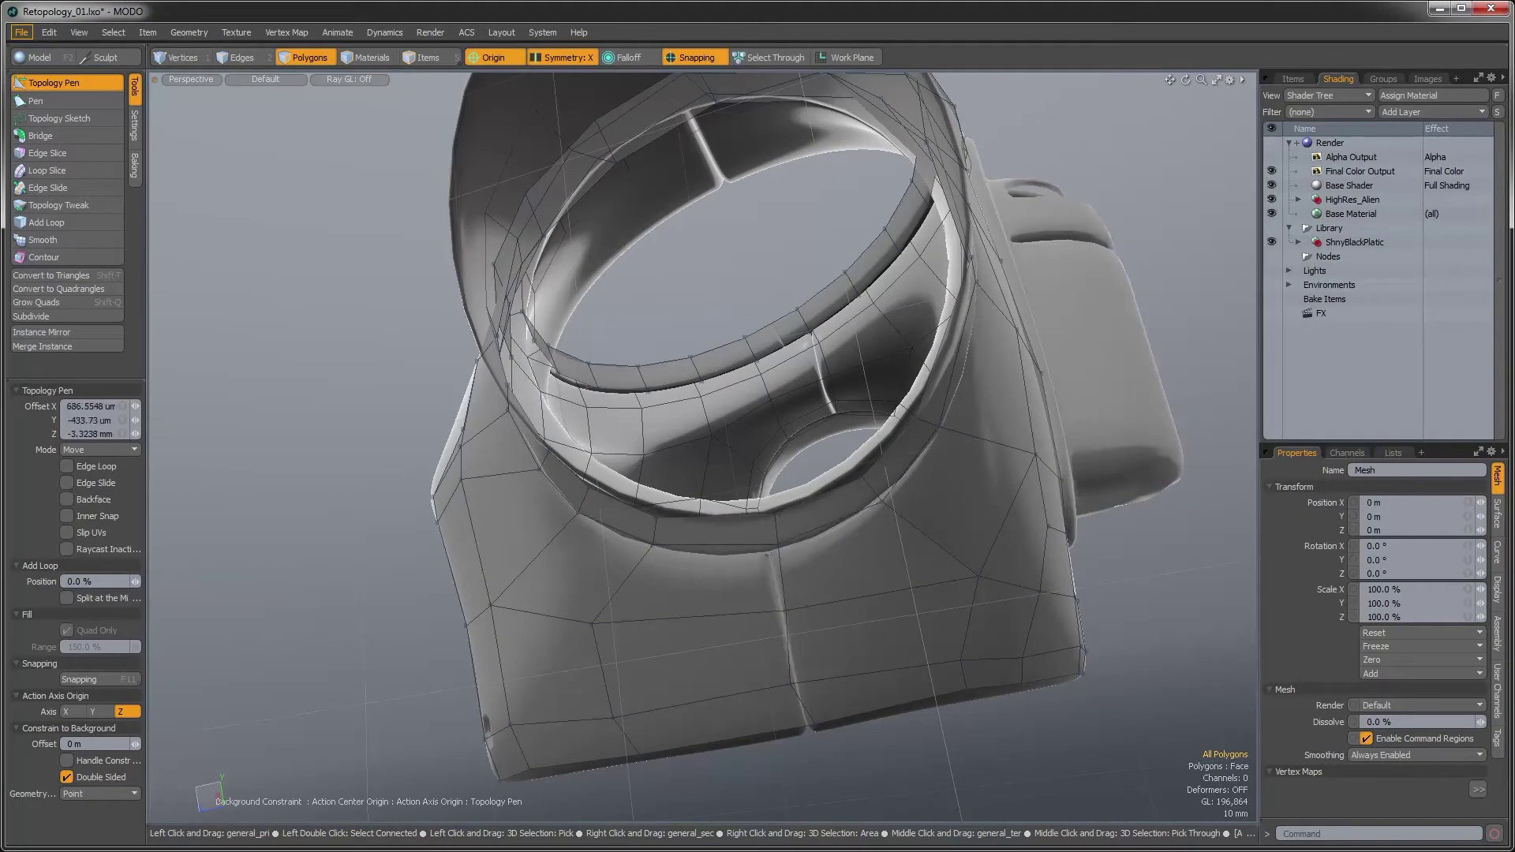
alt+drag(632, 527, 755, 521)
drag(553, 610, 571, 599)
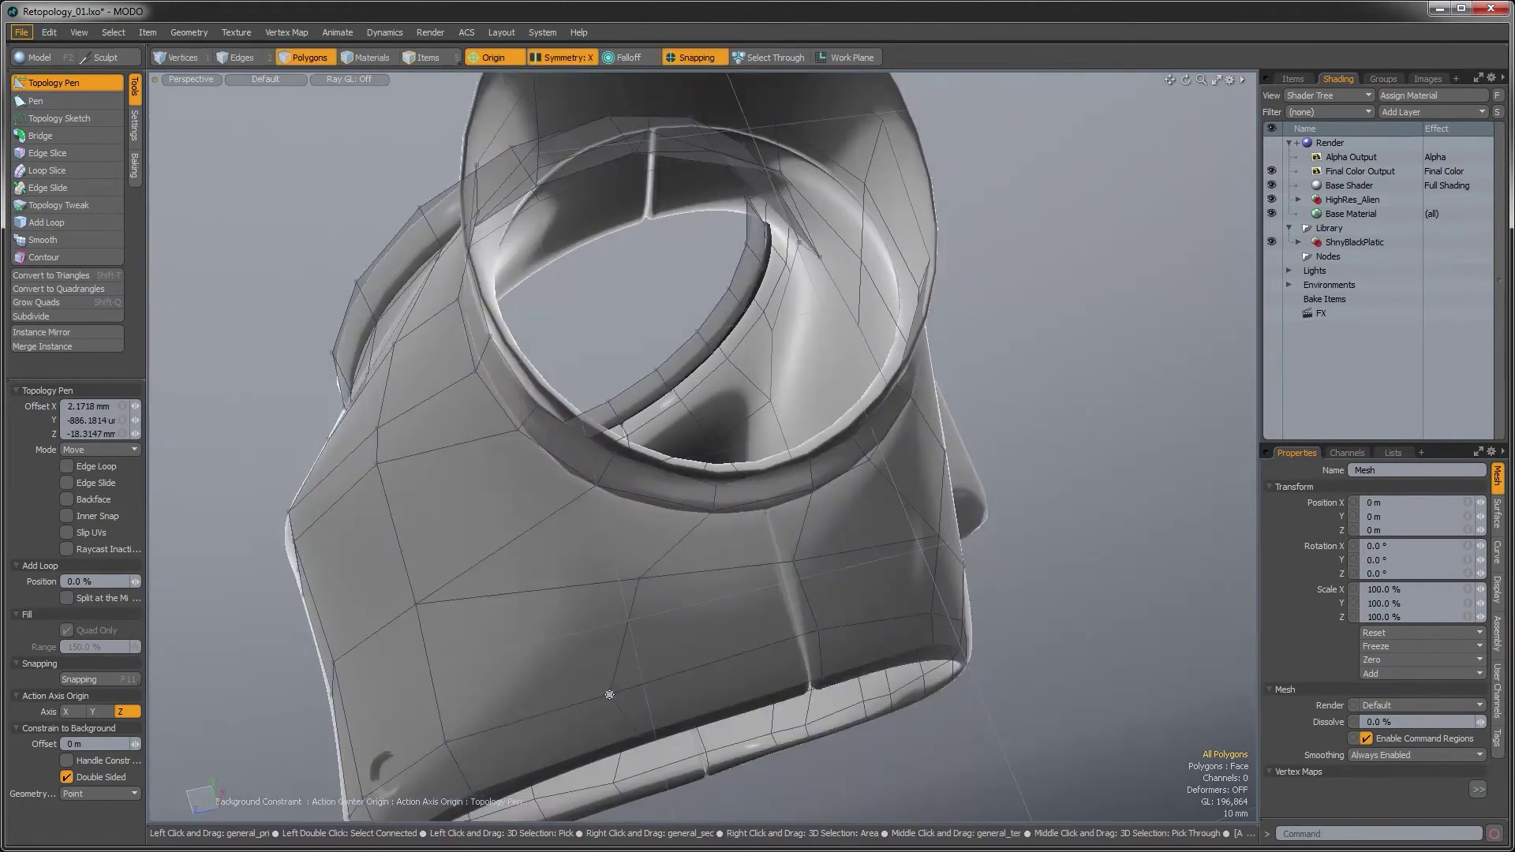
Adjust the quad vertices along the shoulder flare and armhole border to follow the armor surface
alt+drag(738, 704, 760, 458)
scroll(809, 564, down, 4)
scroll(760, 458, up, 5)
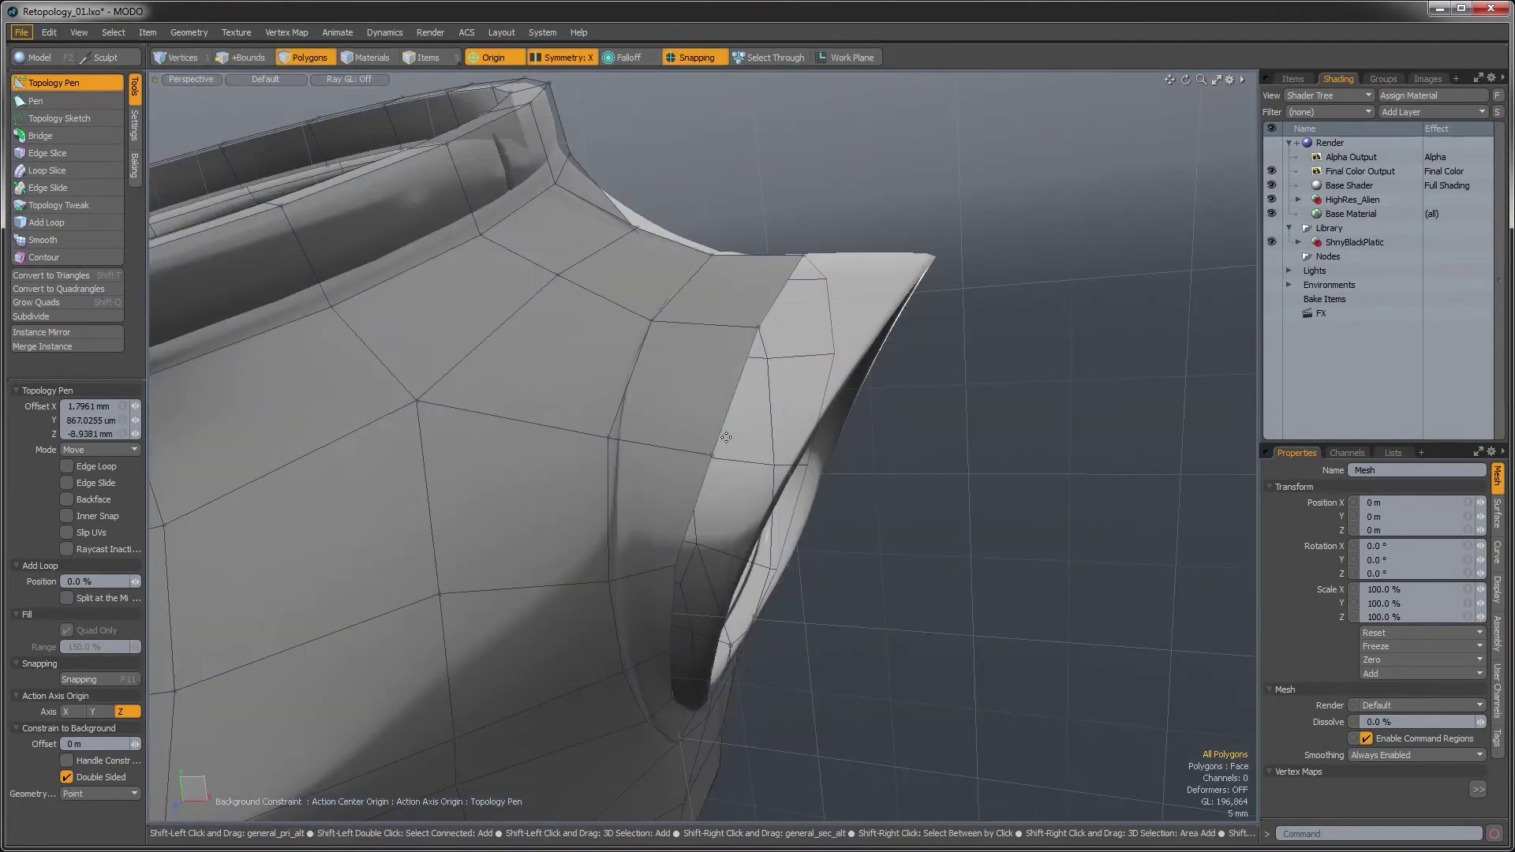
alt+drag(759, 401, 929, 367)
drag(929, 367, 1021, 467)
alt+drag(888, 454, 852, 489)
drag(852, 489, 781, 521)
alt+drag(781, 521, 730, 568)
drag(730, 568, 714, 582)
Even out the spacing of the quads on the armor's side and near the lower rim by moving their vertices
alt+drag(714, 582, 591, 481)
scroll(795, 514, down, 3)
drag(162, 521, 156, 517)
alt+drag(155, 517, 205, 474)
drag(183, 592, 188, 595)
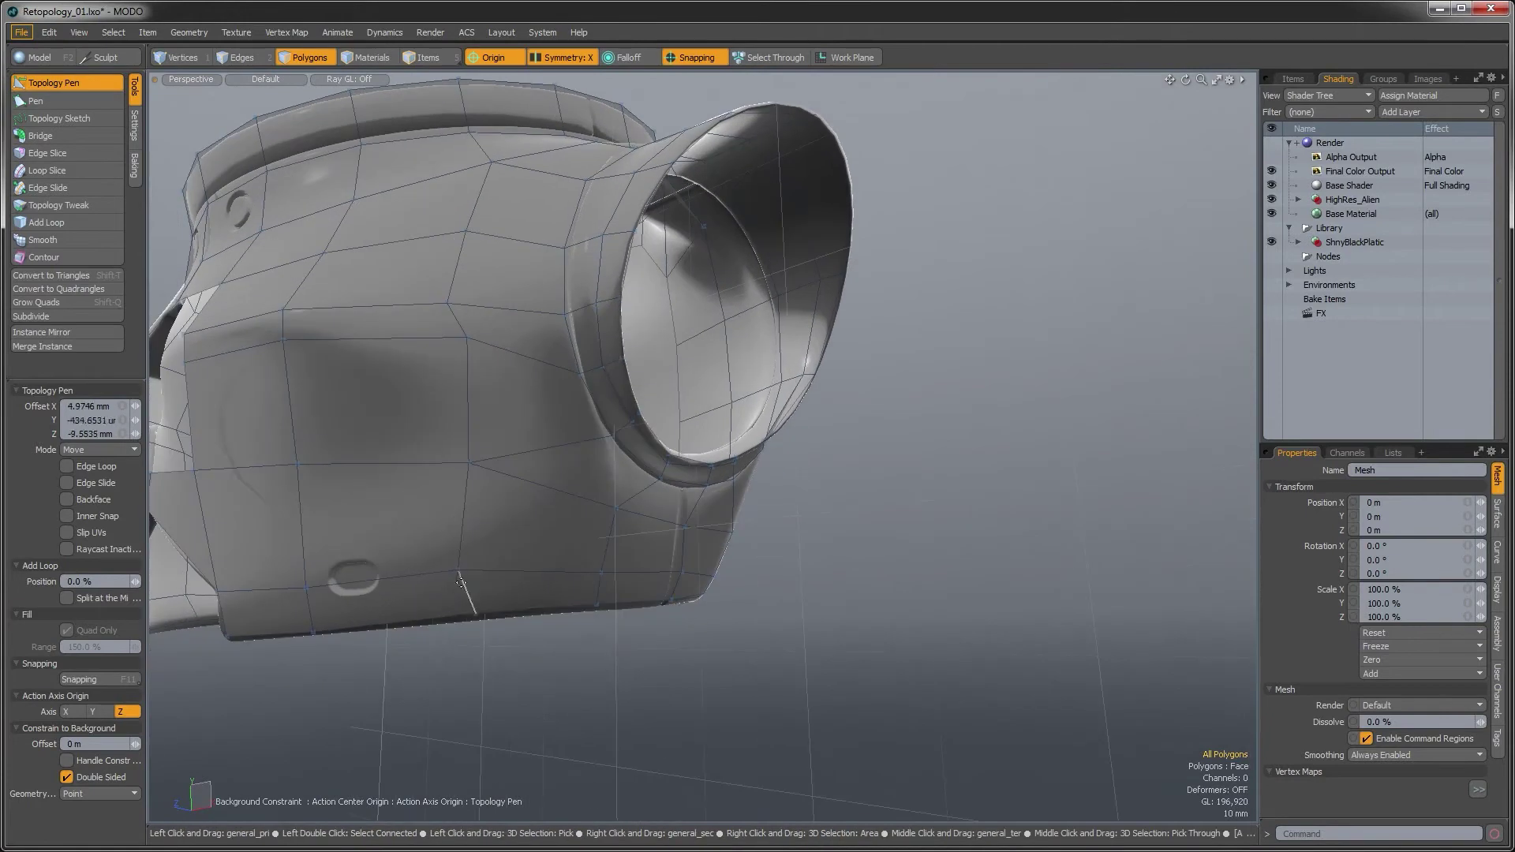
alt+drag(463, 525, 545, 450)
drag(544, 557, 546, 543)
Extend the symmetrical quads on the front of the chest near the central opening
alt+drag(351, 505, 397, 484)
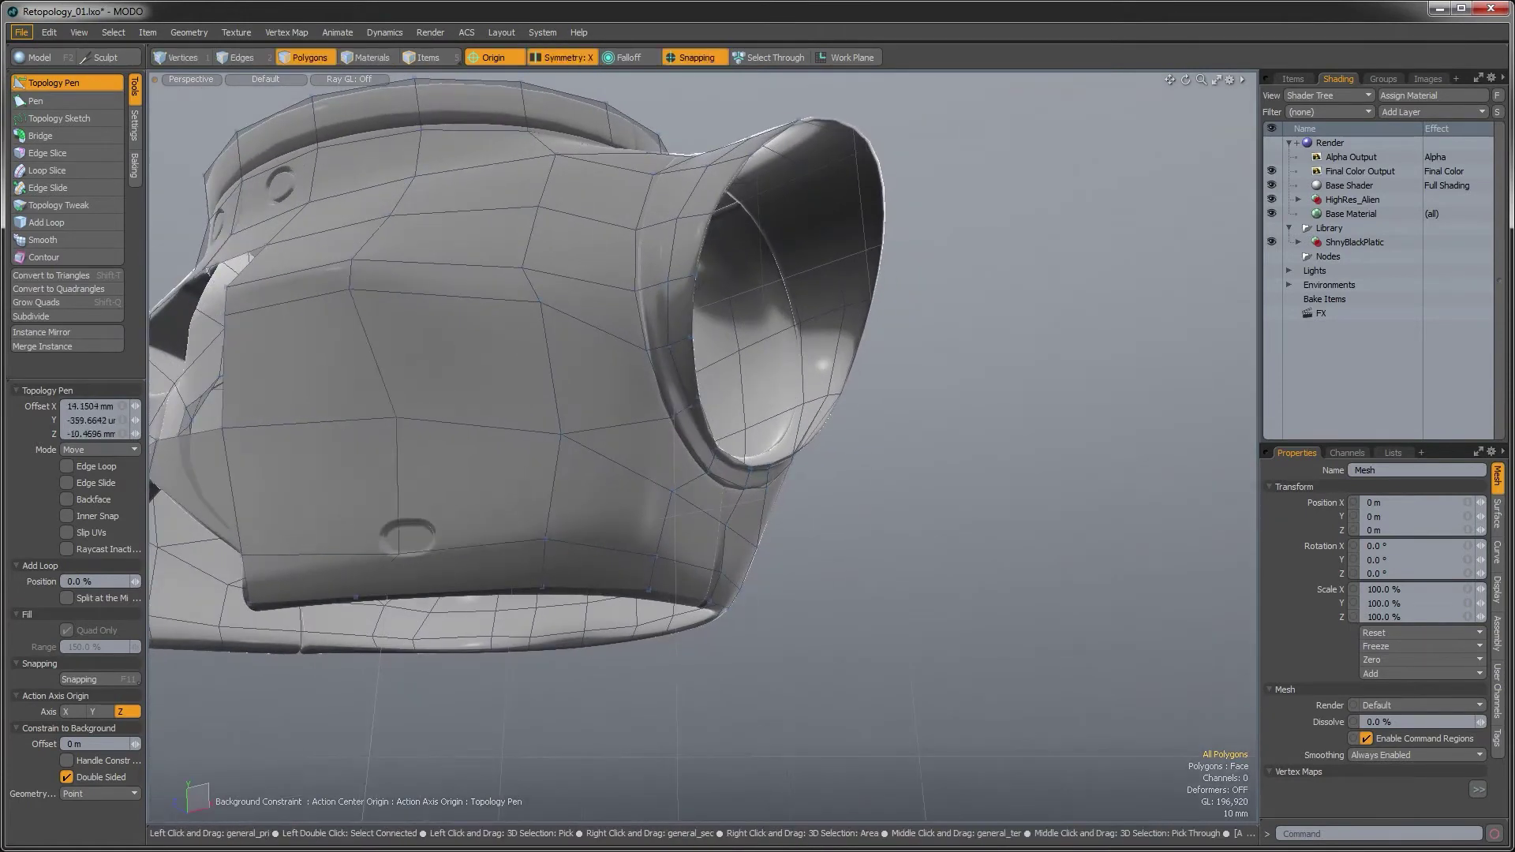
scroll(552, 474, down, 2)
alt+drag(505, 497, 742, 509)
shift+drag(603, 481, 600, 421)
alt+drag(624, 442, 584, 433)
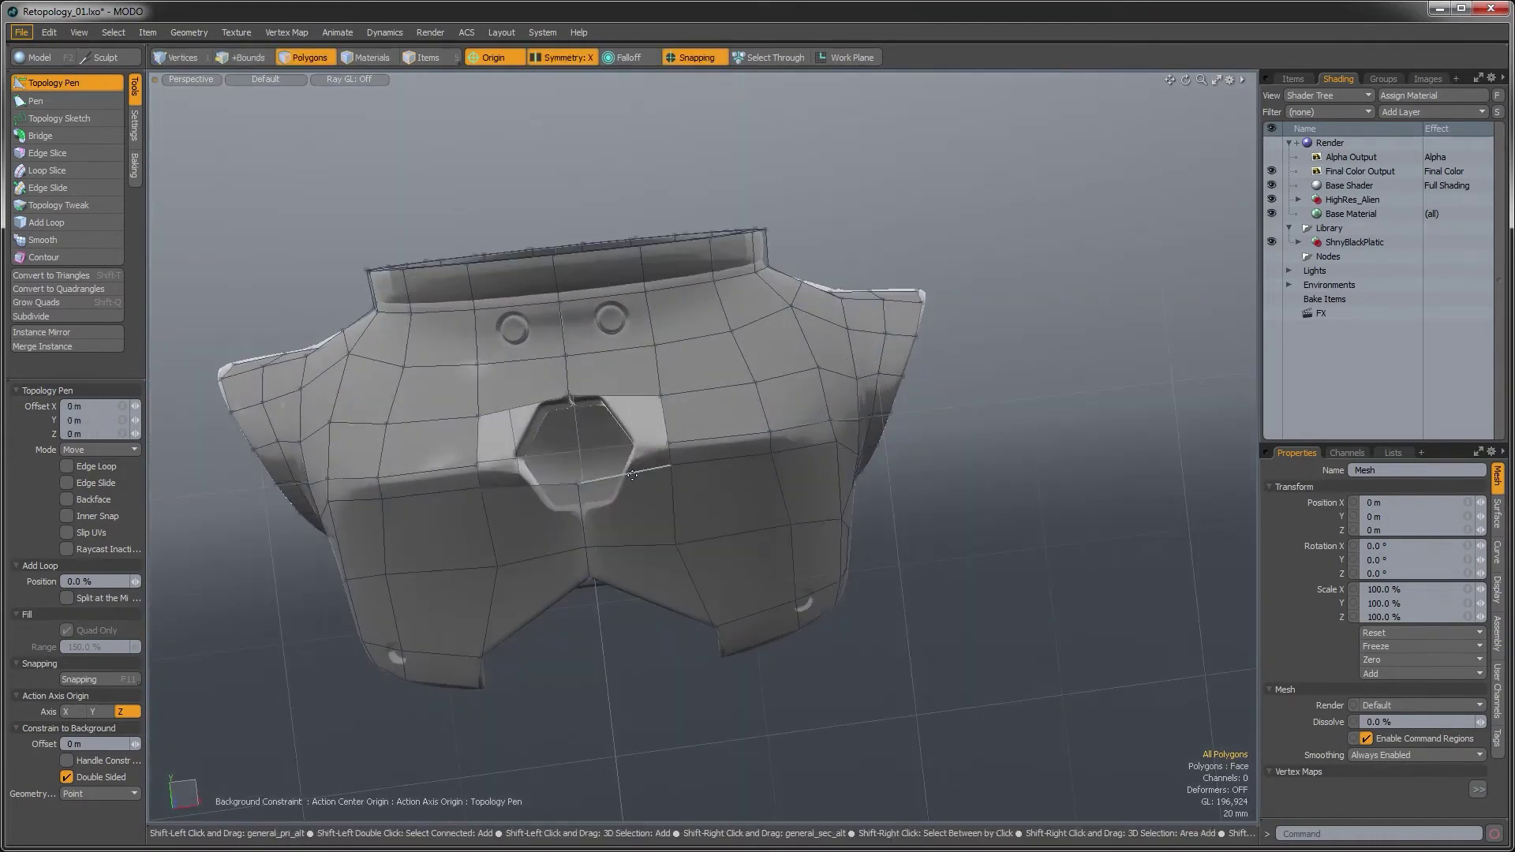
alt+drag(669, 387, 662, 490)
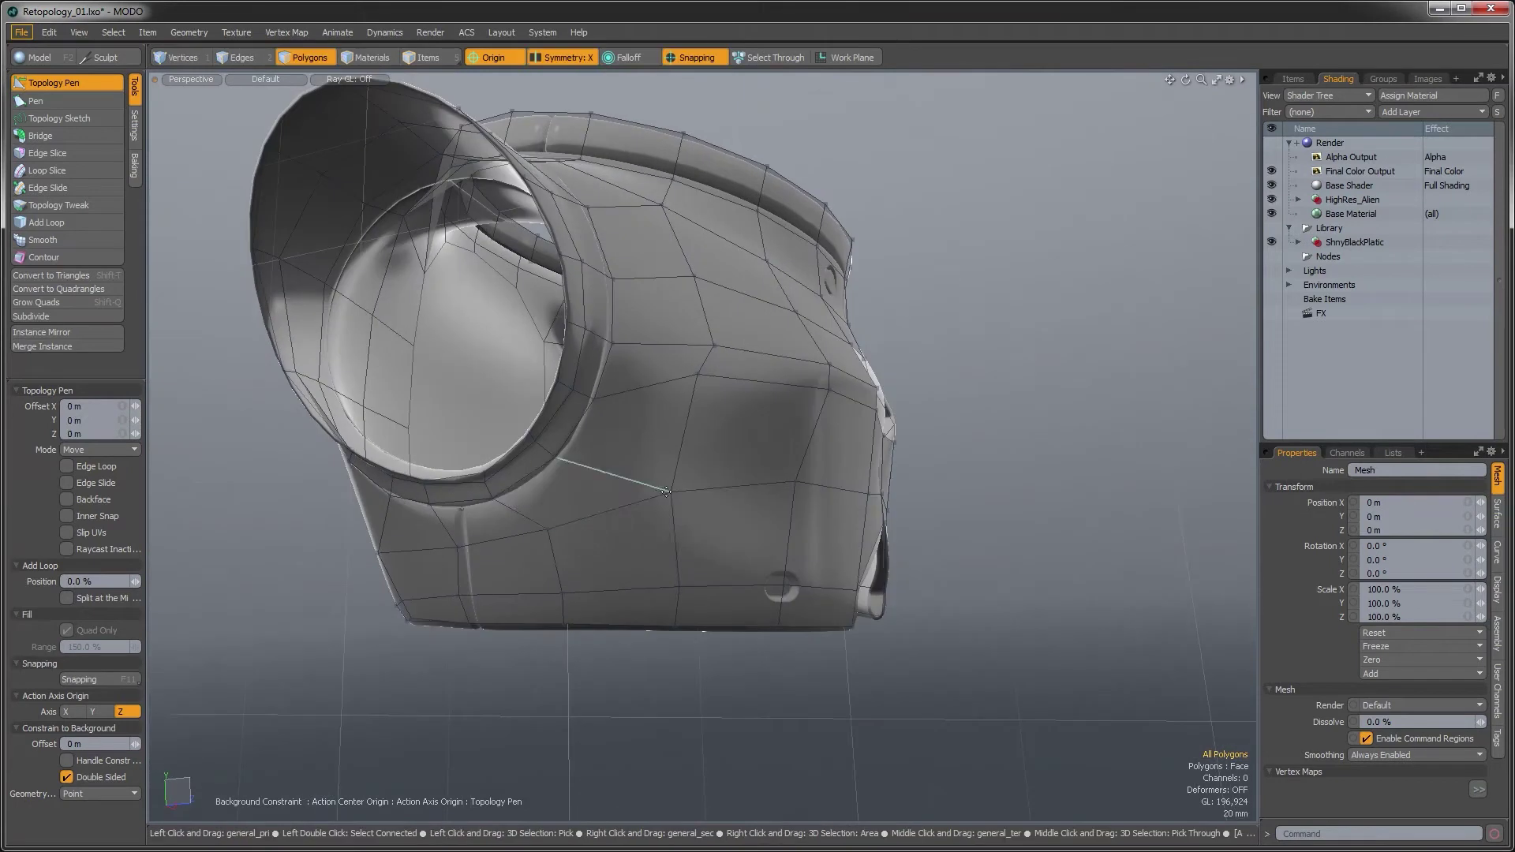
alt+drag(860, 442, 961, 458)
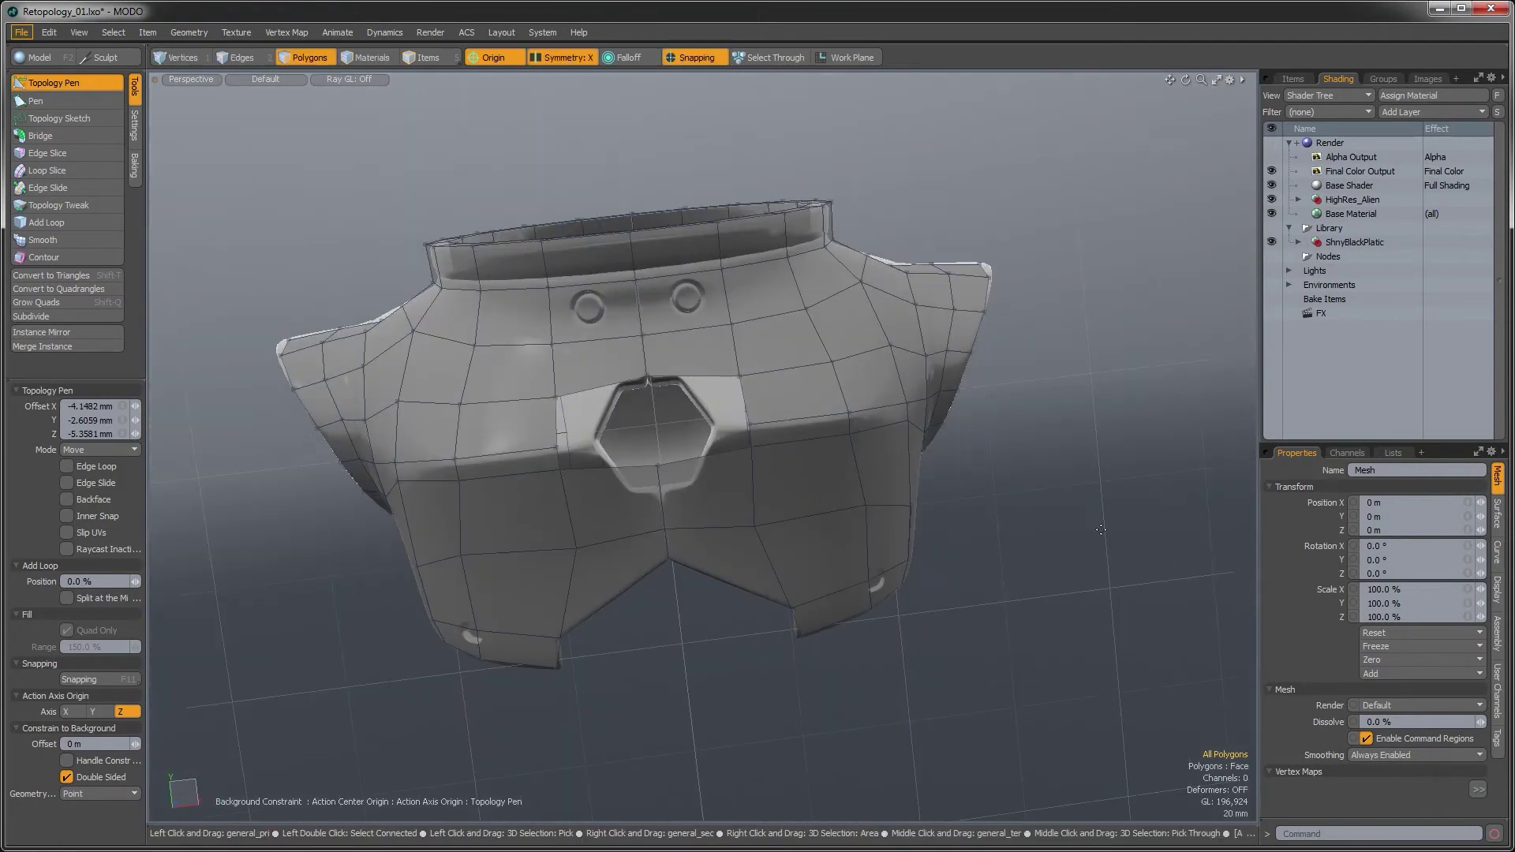
Fine-tune the vertices of the lower front quads around the notch in the armor
alt+drag(734, 629, 710, 556)
alt+shift+drag(711, 557, 776, 586)
scroll(774, 586, up, 3)
alt+drag(570, 635, 648, 562)
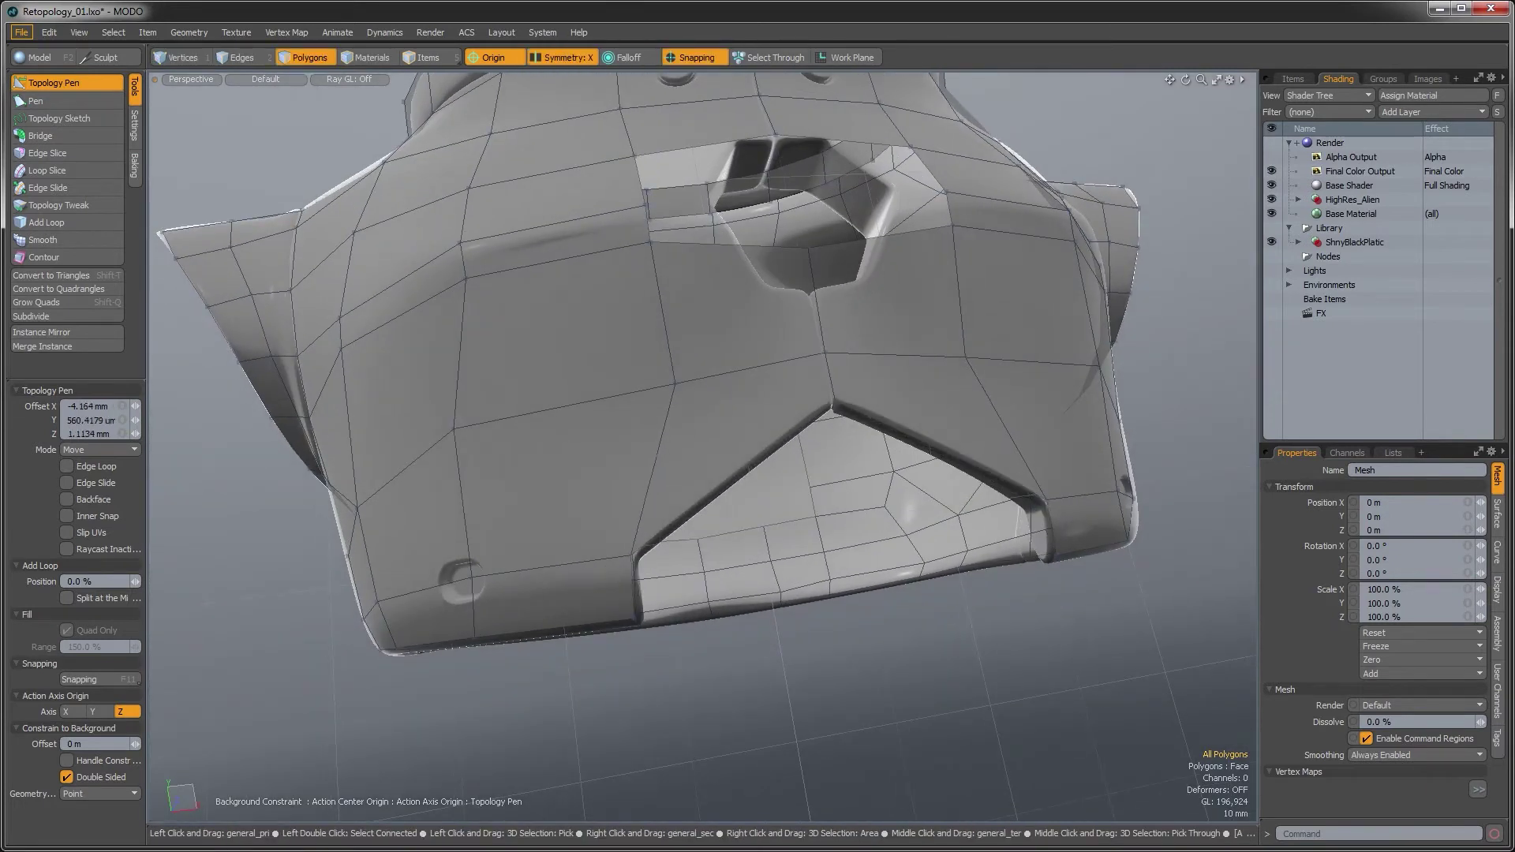
scroll(648, 562, down, 3)
alt+drag(711, 442, 793, 556)
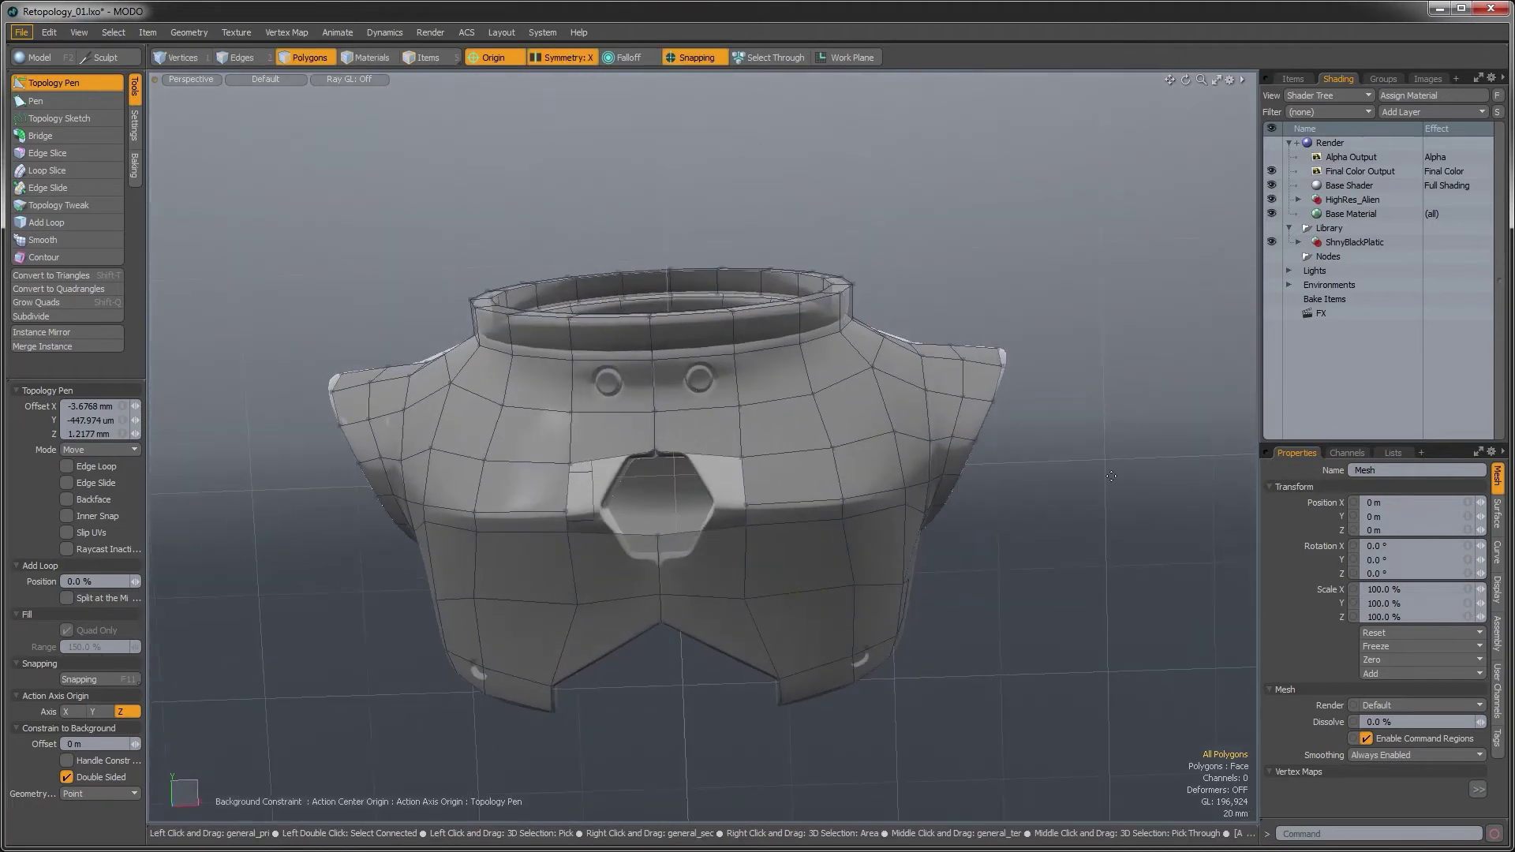
alt+drag(746, 548, 779, 575)
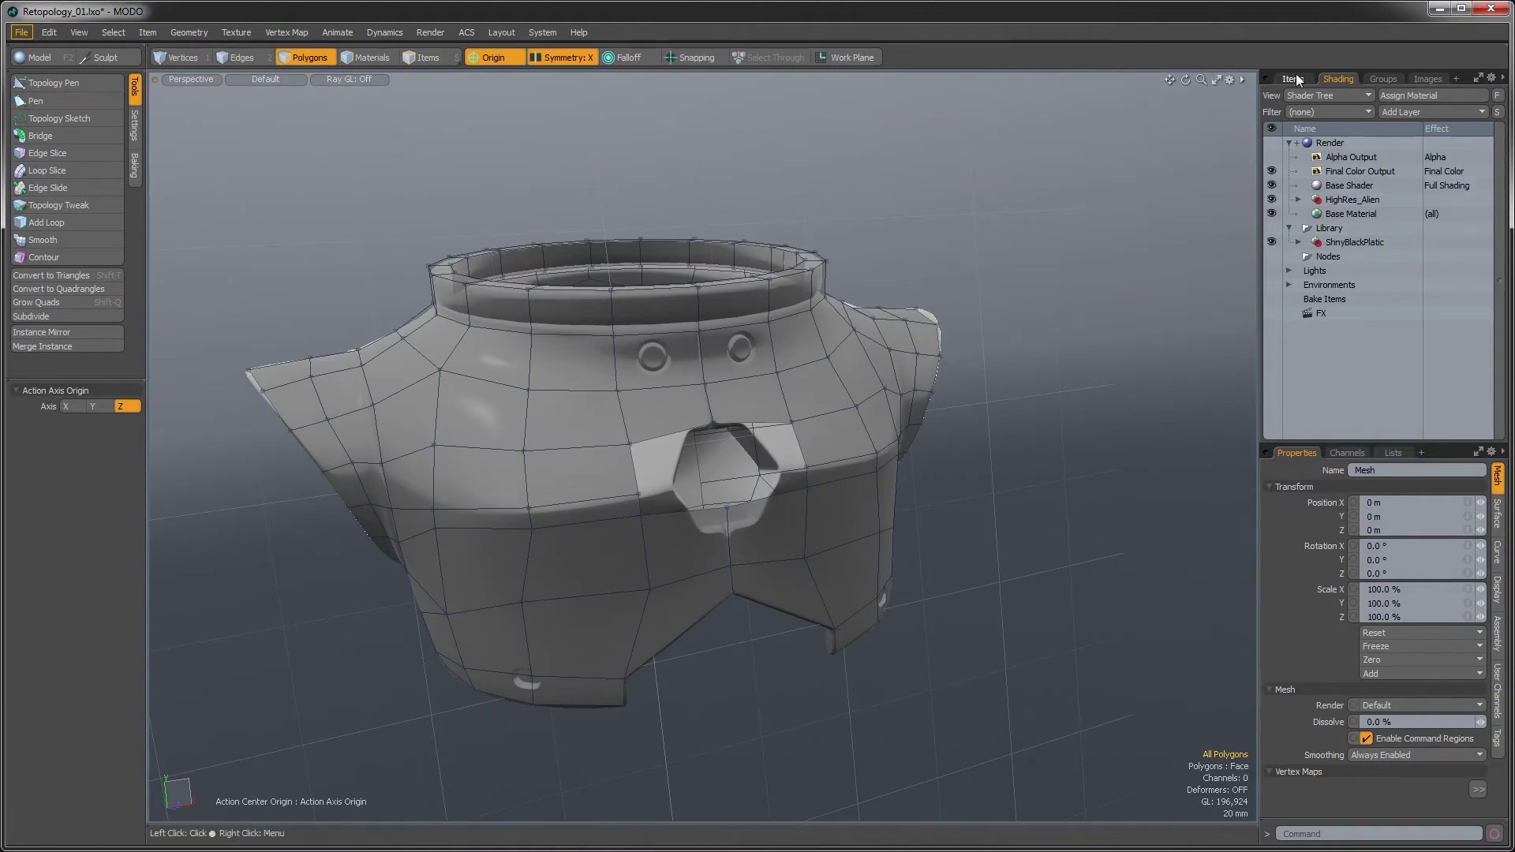
Hide the AlienSpaceHero high-res item to check the retopologized mesh on its own, and save the scene
click(1295, 79)
click(1272, 139)
alt+drag(616, 418, 729, 577)
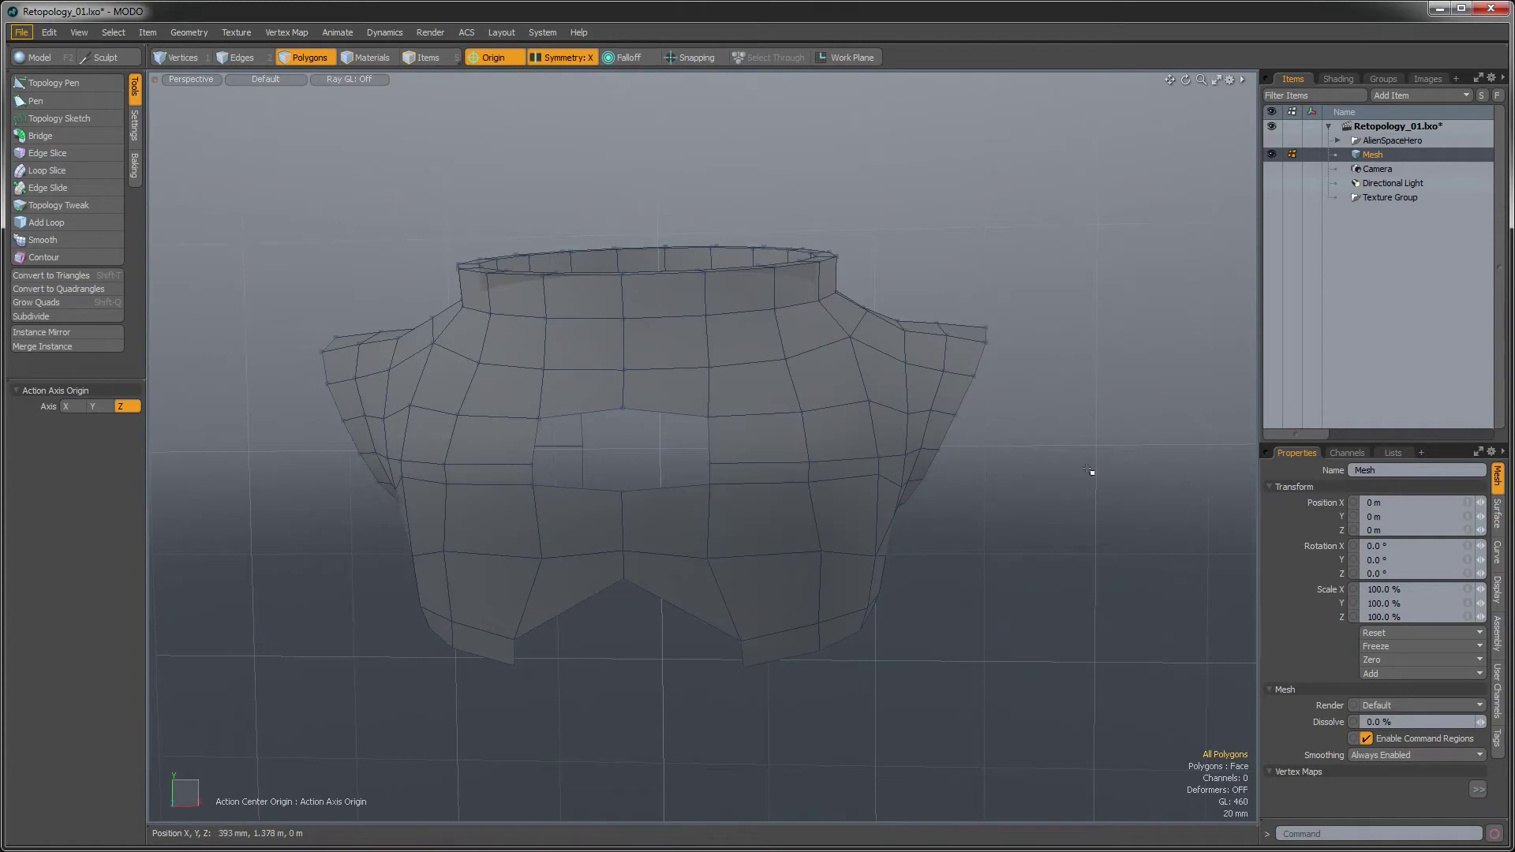
alt+drag(953, 557, 771, 466)
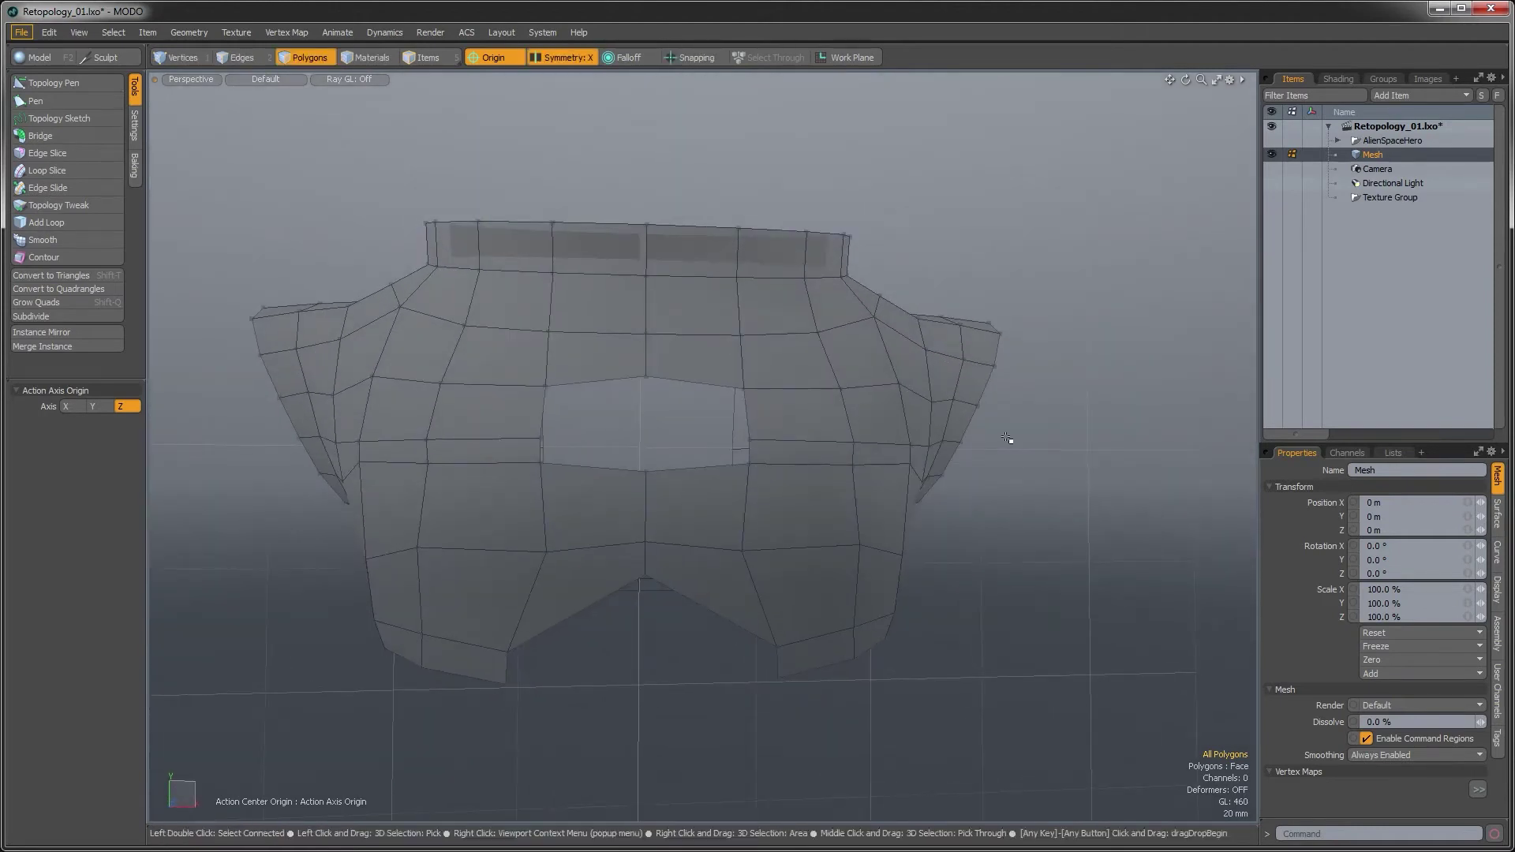
alt+drag(768, 329, 607, 569)
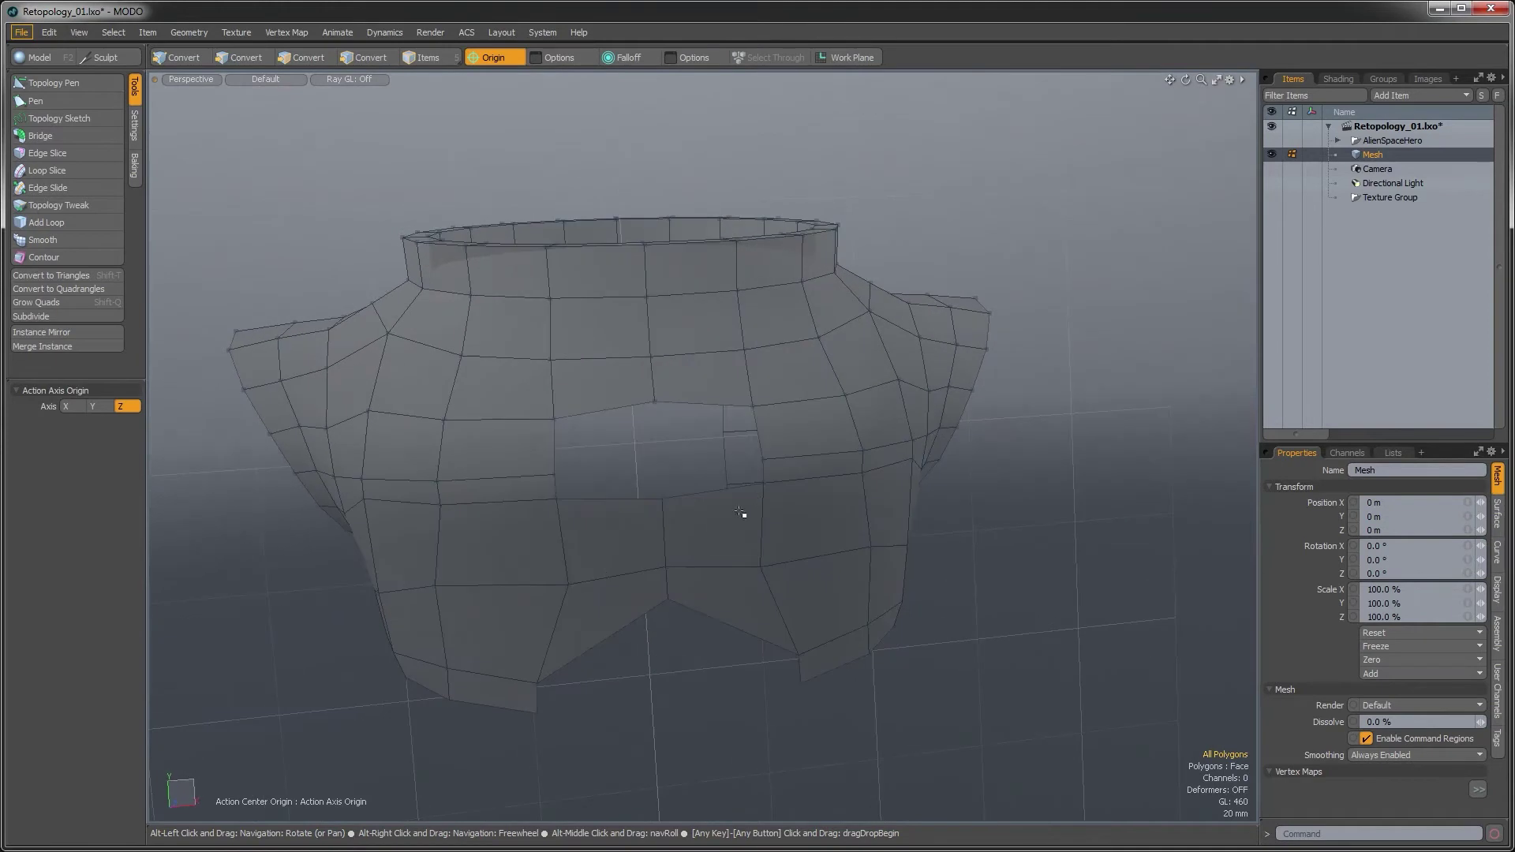
alt+drag(877, 393, 757, 472)
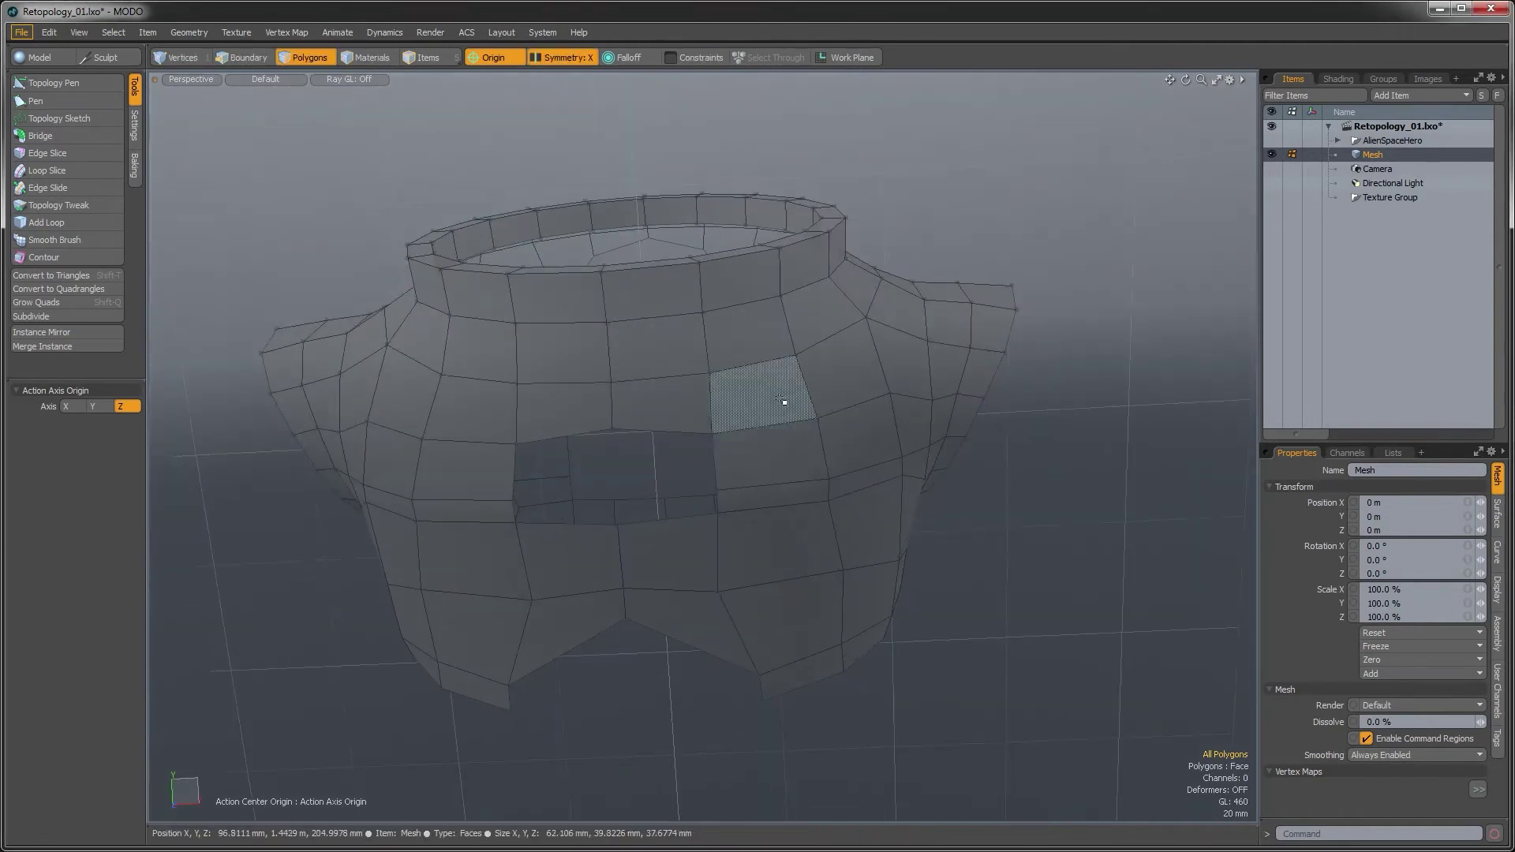
key(ctrl+s)
Subdivide the whole retopology mesh once
alt+drag(794, 367, 853, 425)
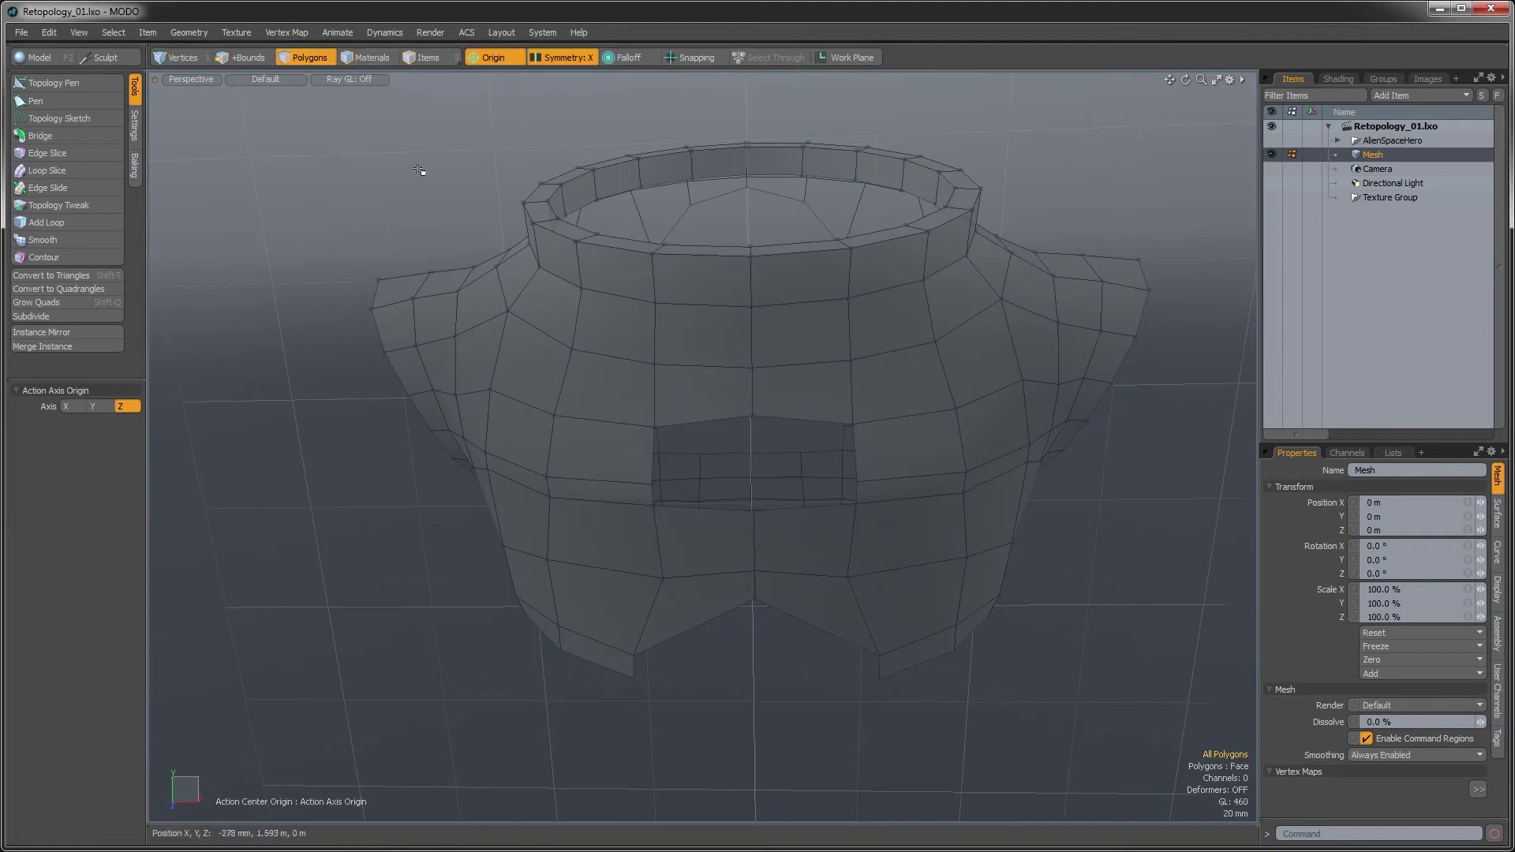
key(d)
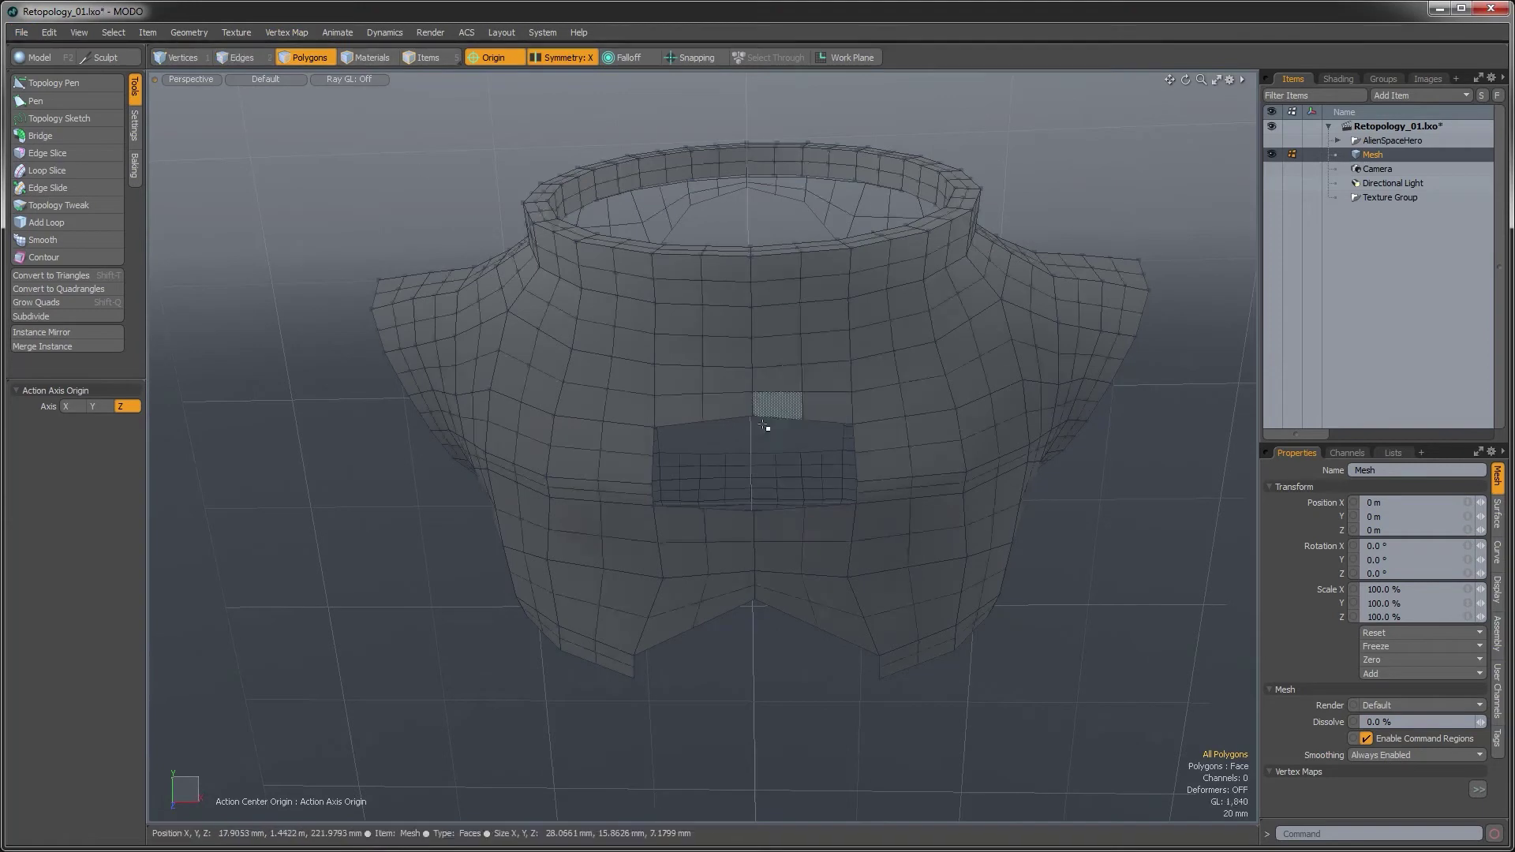
alt+drag(794, 382, 730, 424)
alt+drag(948, 474, 869, 497)
alt+drag(797, 433, 791, 398)
Bridge the upper and lower border edges of the rectangular front opening to fill it with polygons
key(2)
double_click(758, 480)
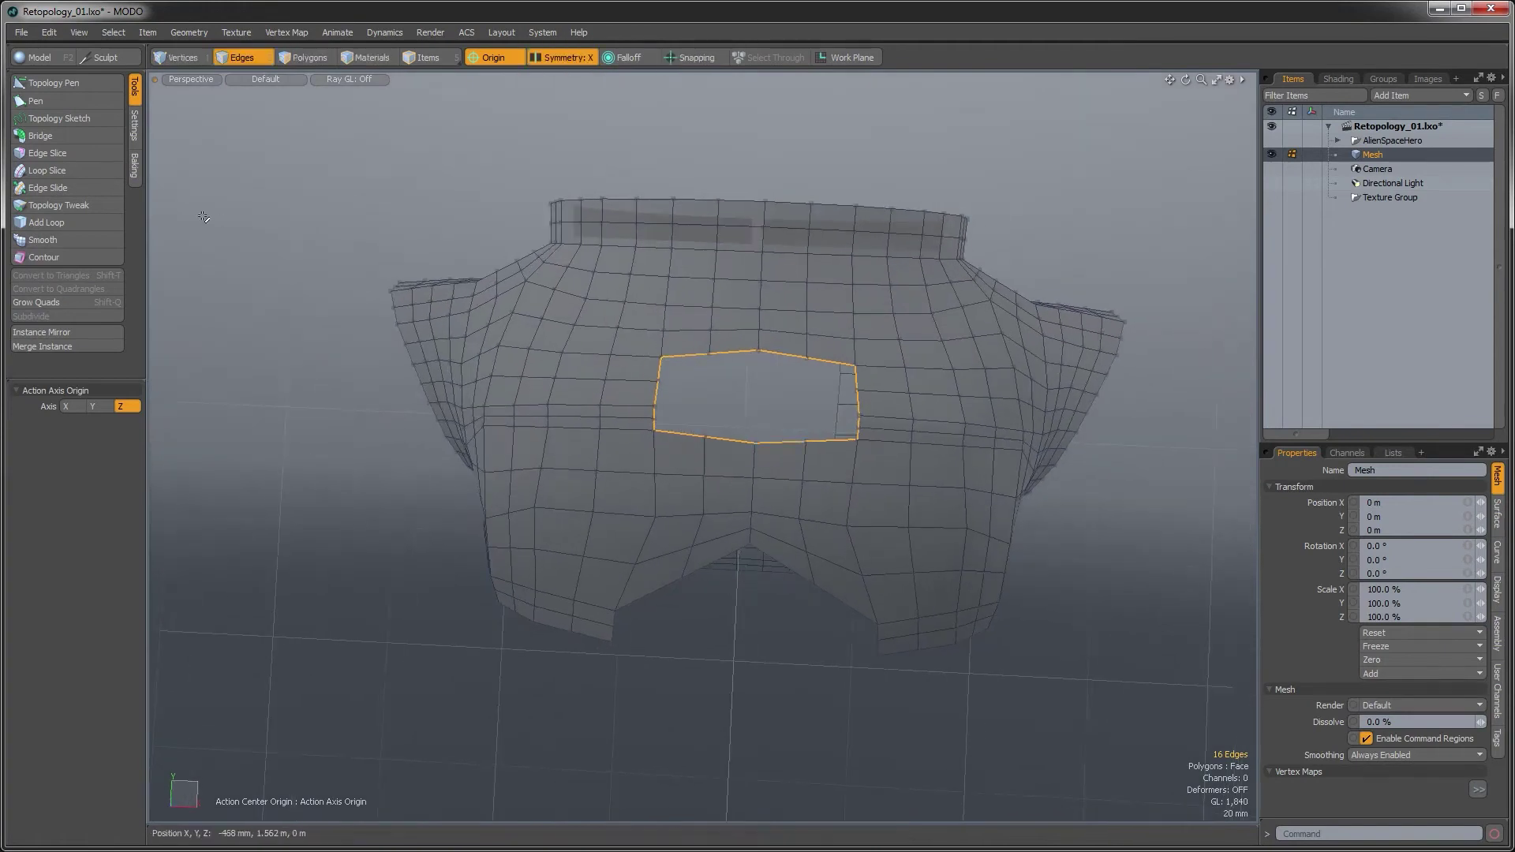
click(31, 60)
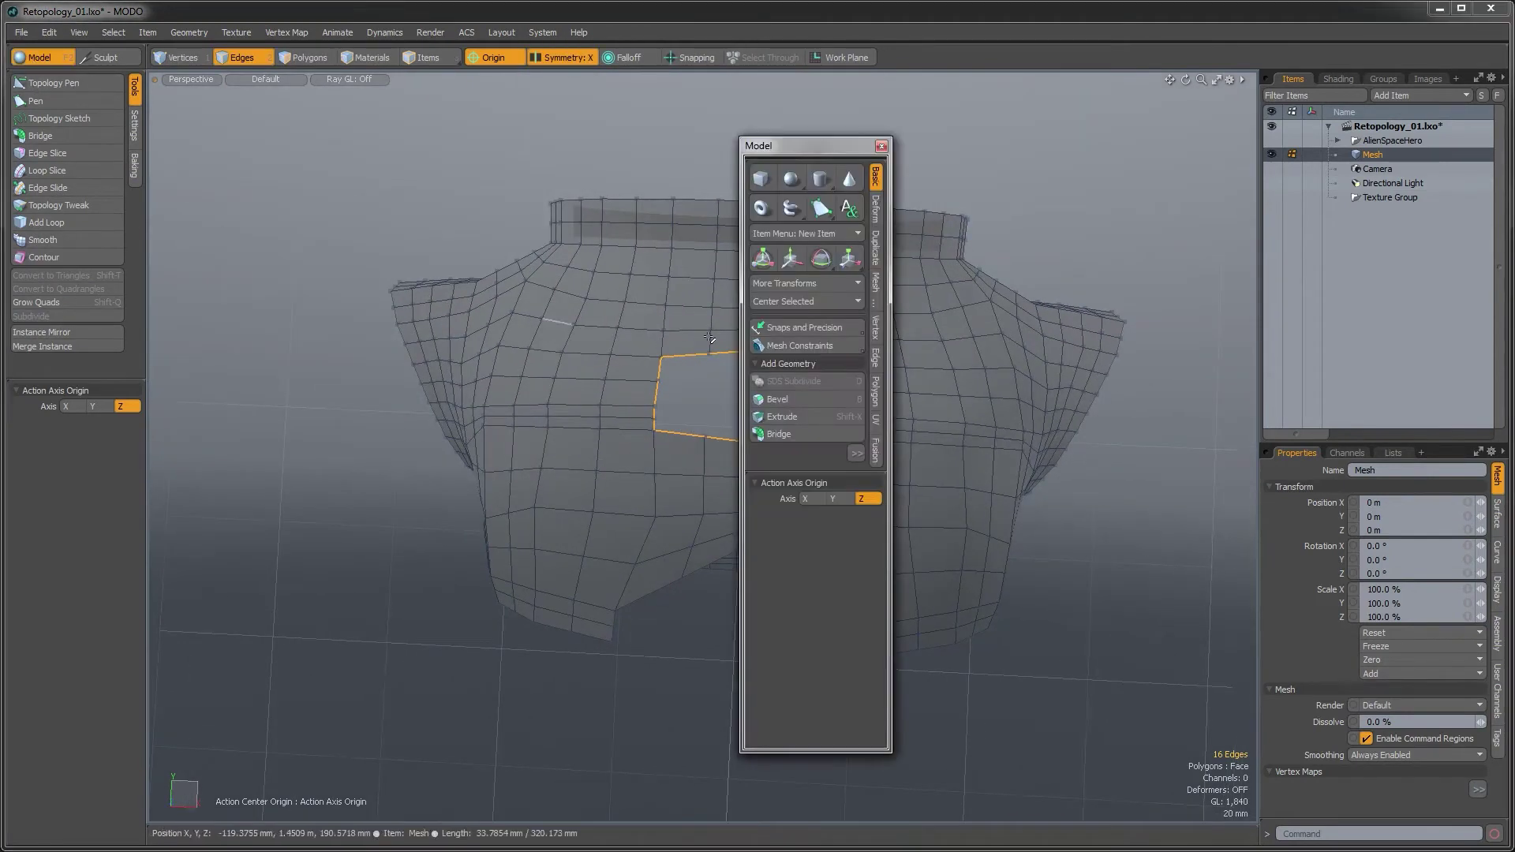
drag(811, 149, 253, 107)
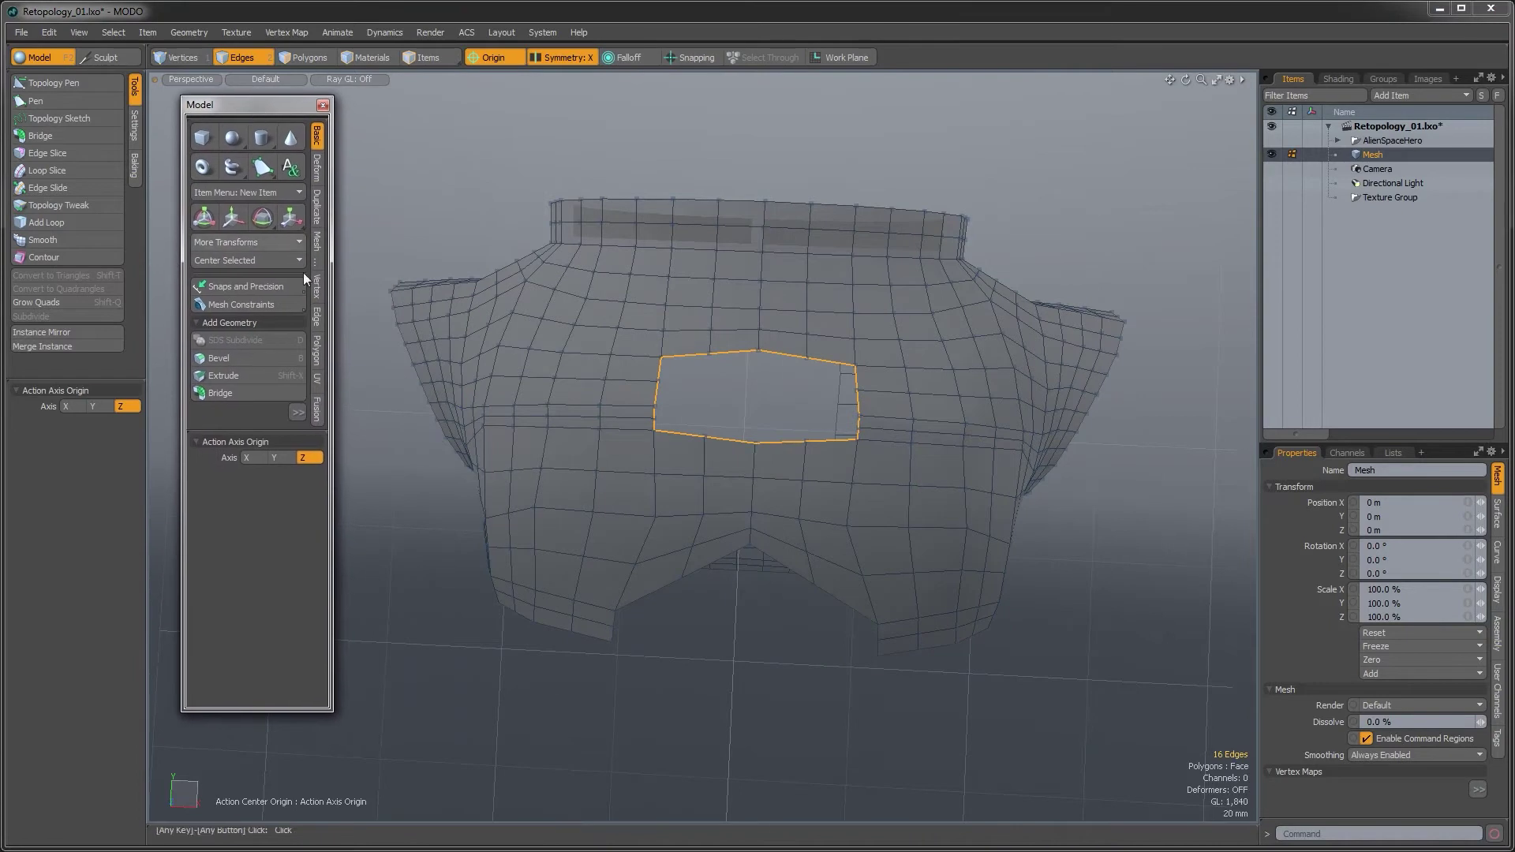
click(317, 316)
alt+drag(649, 385, 708, 412)
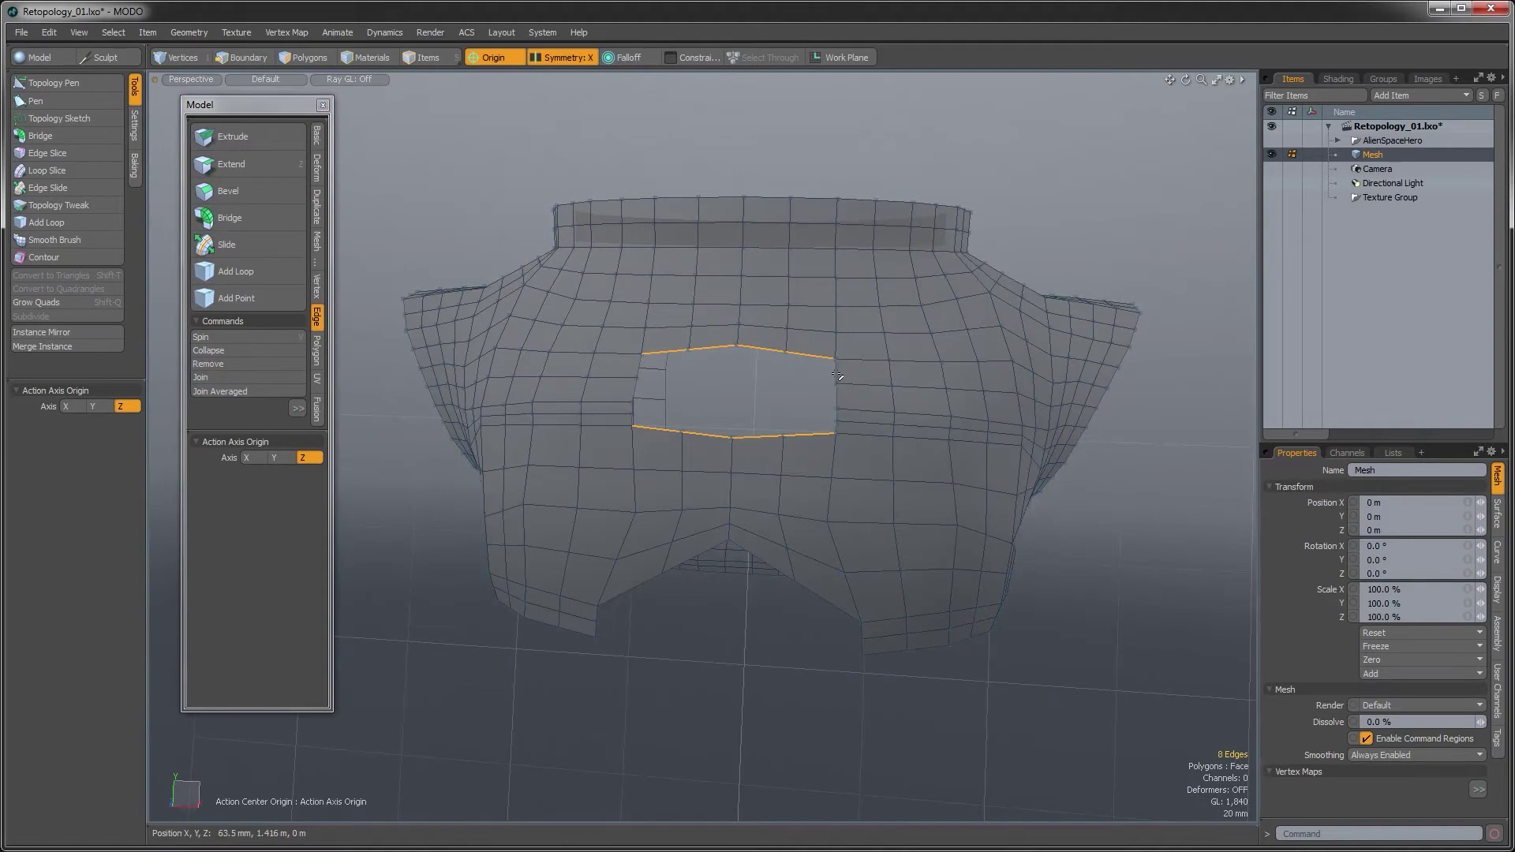
alt+drag(736, 377, 608, 442)
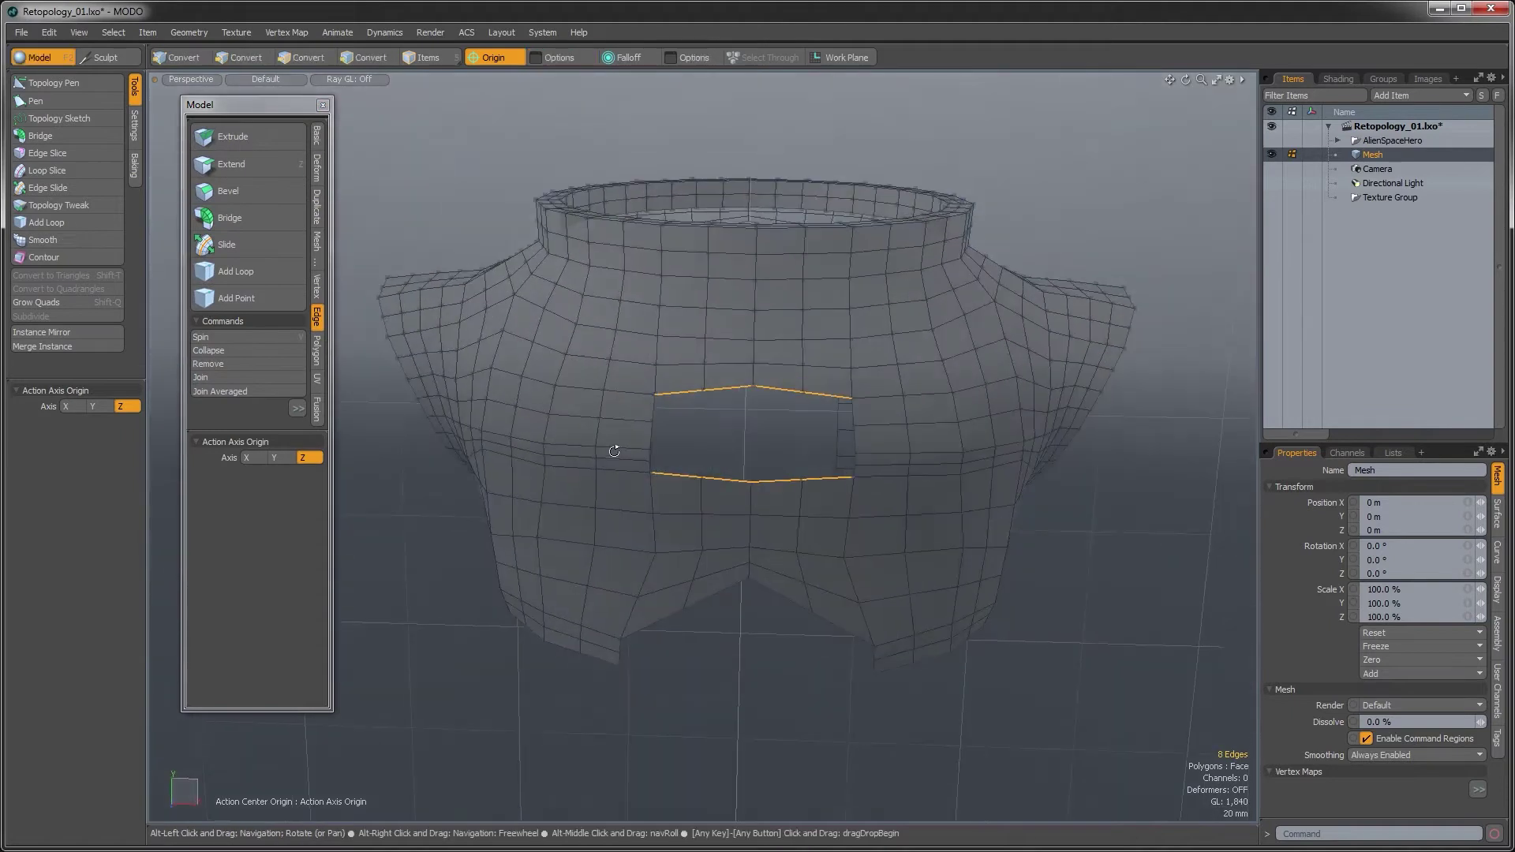
click(237, 217)
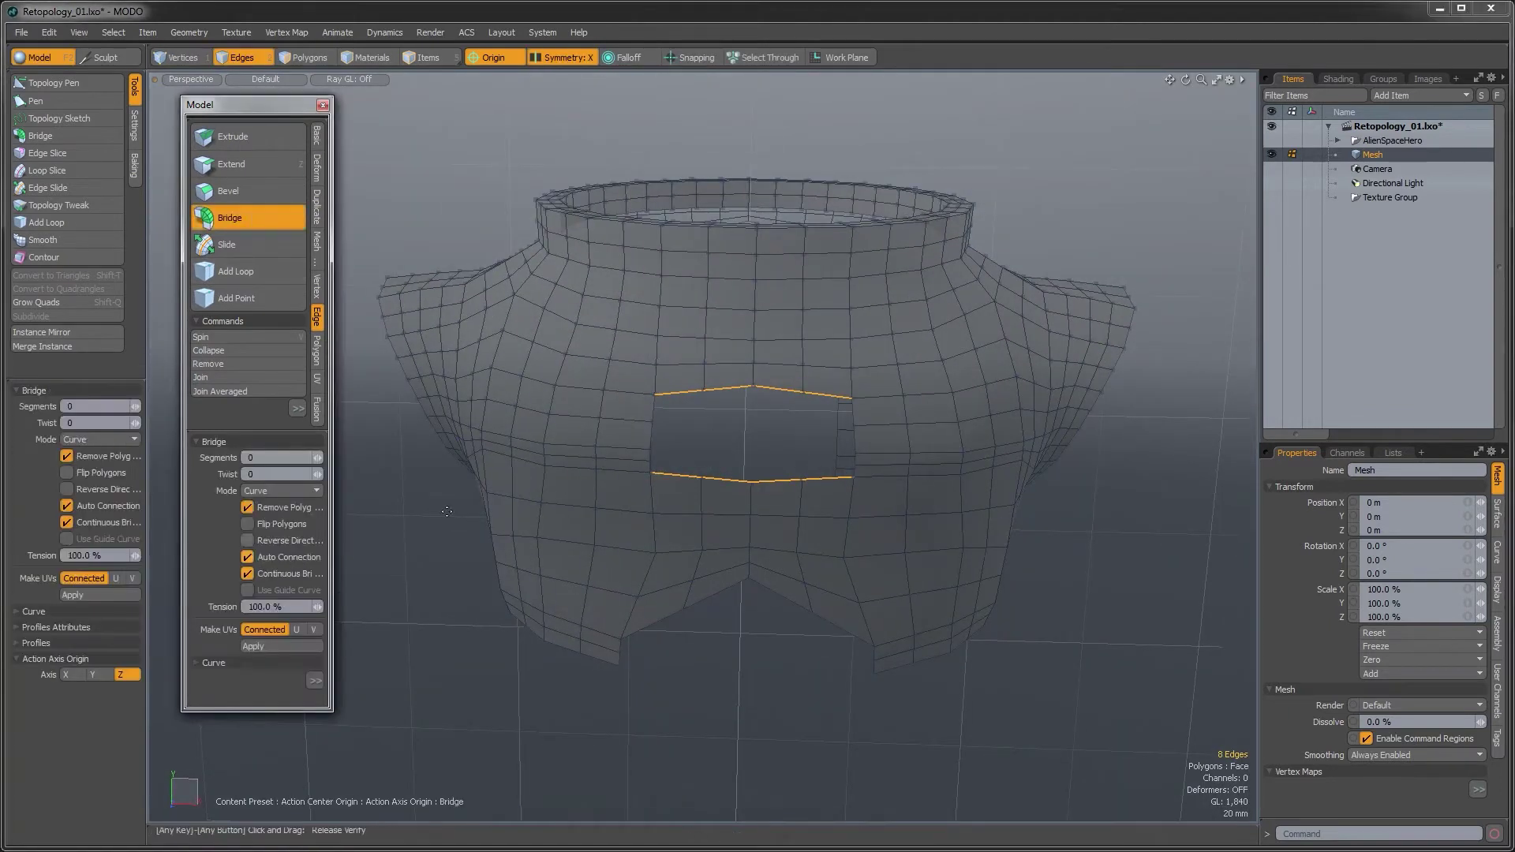
click(676, 438)
alt+drag(666, 481, 770, 405)
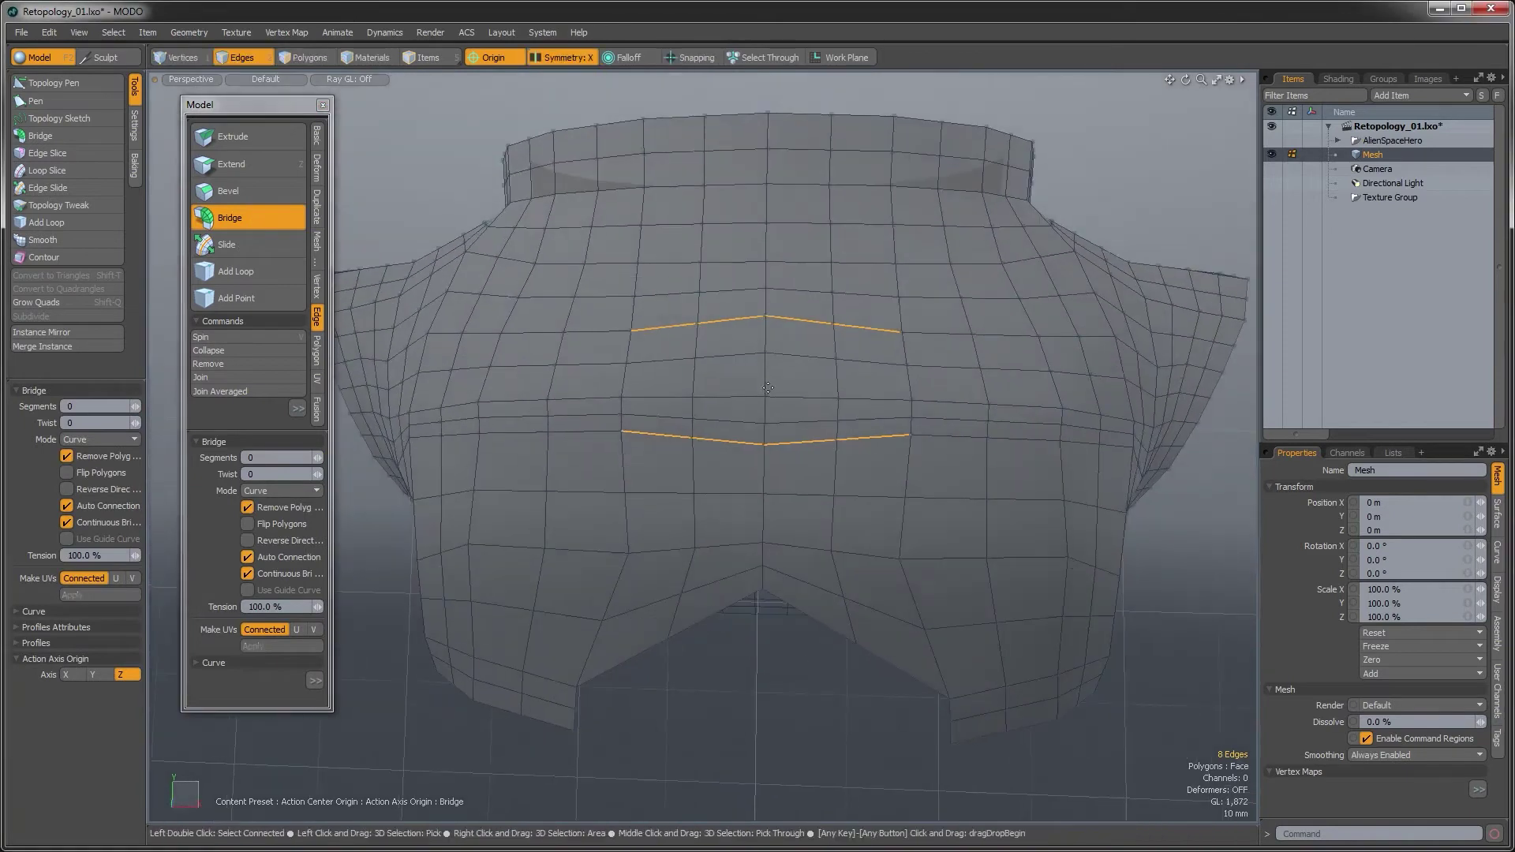
key(q)
click(724, 670)
Switch to the Model layout and examine the filled, subdivided mesh from above, below and the front
alt+drag(724, 670, 724, 629)
alt+drag(786, 410, 1168, 473)
alt+drag(674, 356, 727, 434)
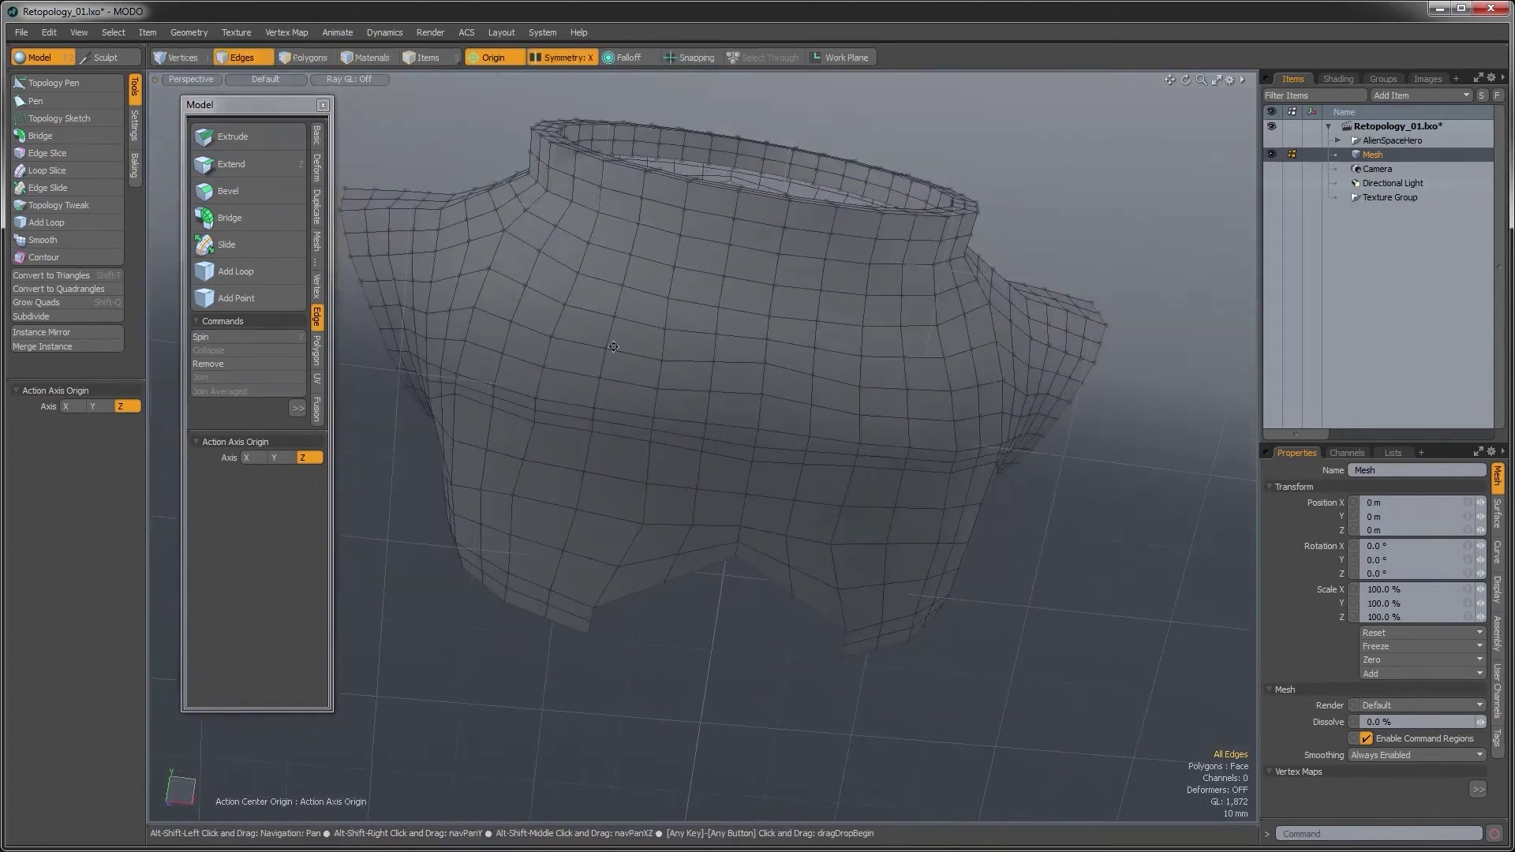
click(323, 105)
alt+drag(676, 337, 193, 660)
alt+drag(702, 570, 720, 516)
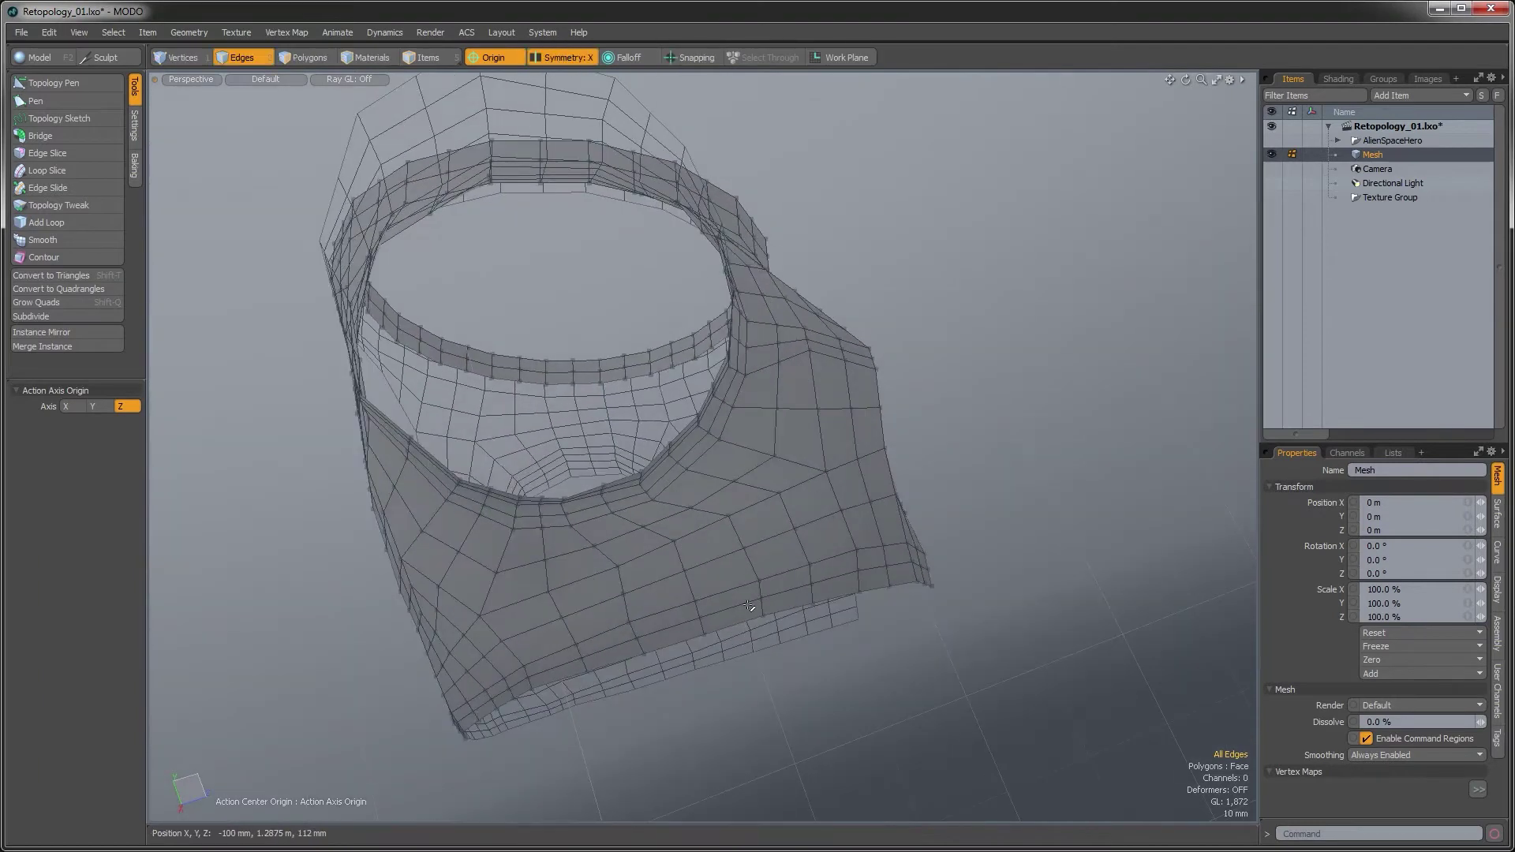
key(ctrl+Tab)
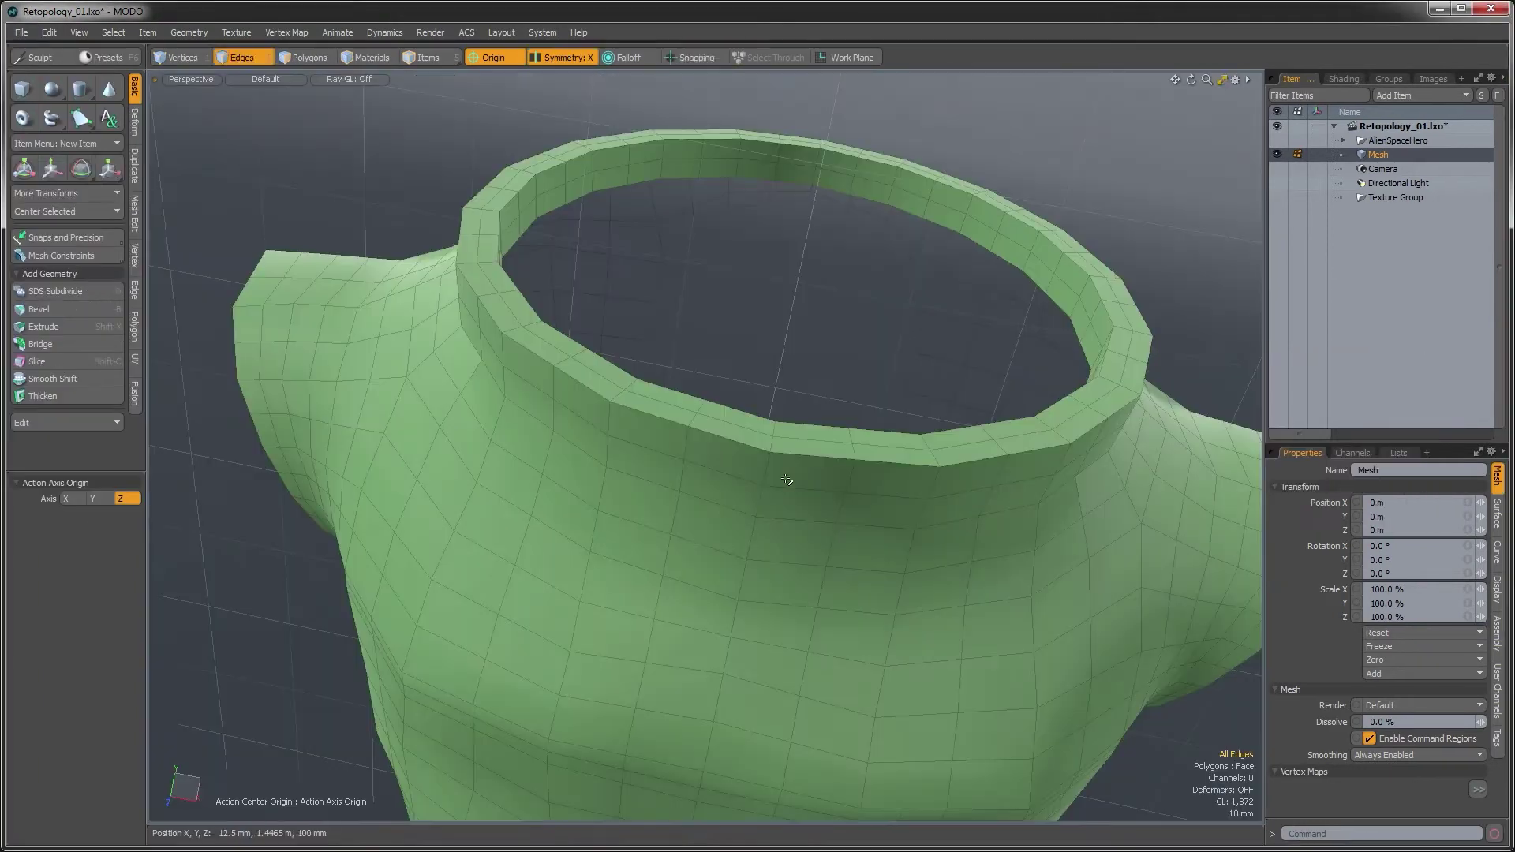
scroll(746, 516, down, 3)
alt+drag(727, 535, 895, 514)
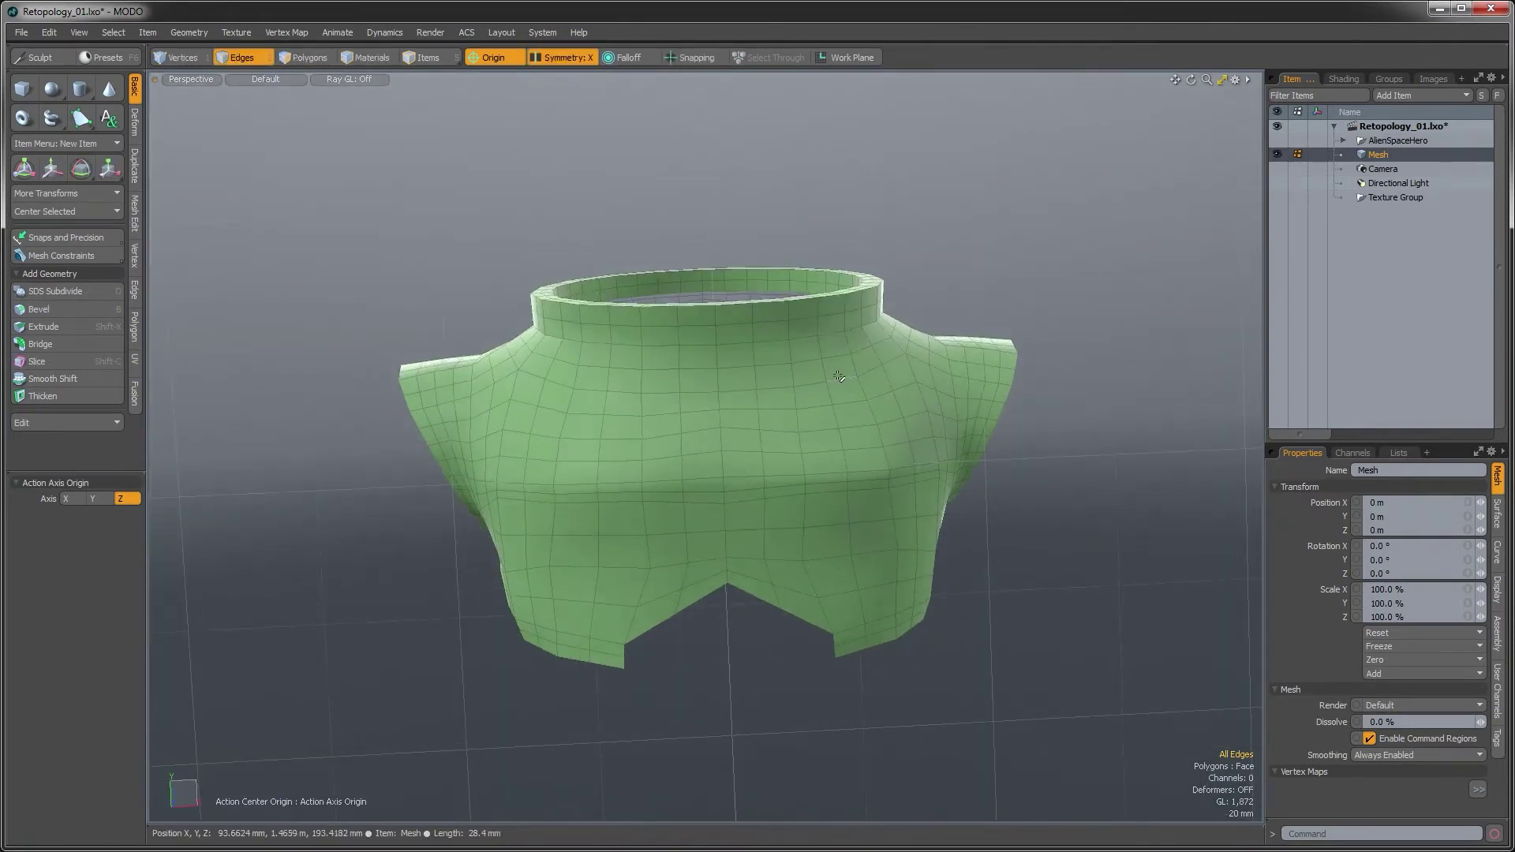
alt+drag(555, 527, 716, 511)
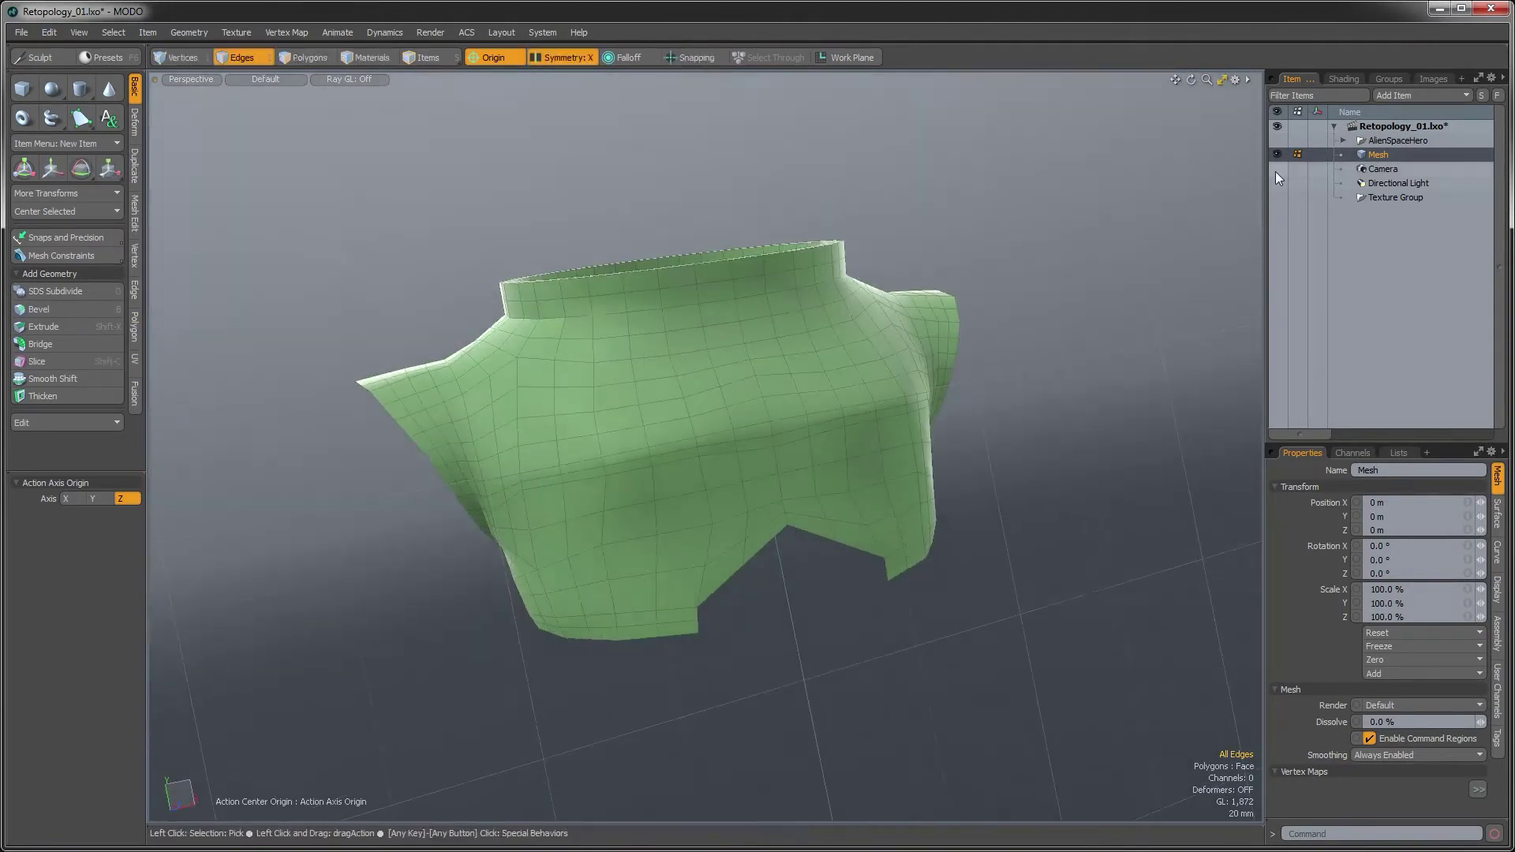
Show the AlienSpaceHero high-res item and compare its surface with the subdivided mesh at the chest, collar and flares
click(1277, 139)
alt+drag(939, 316, 671, 481)
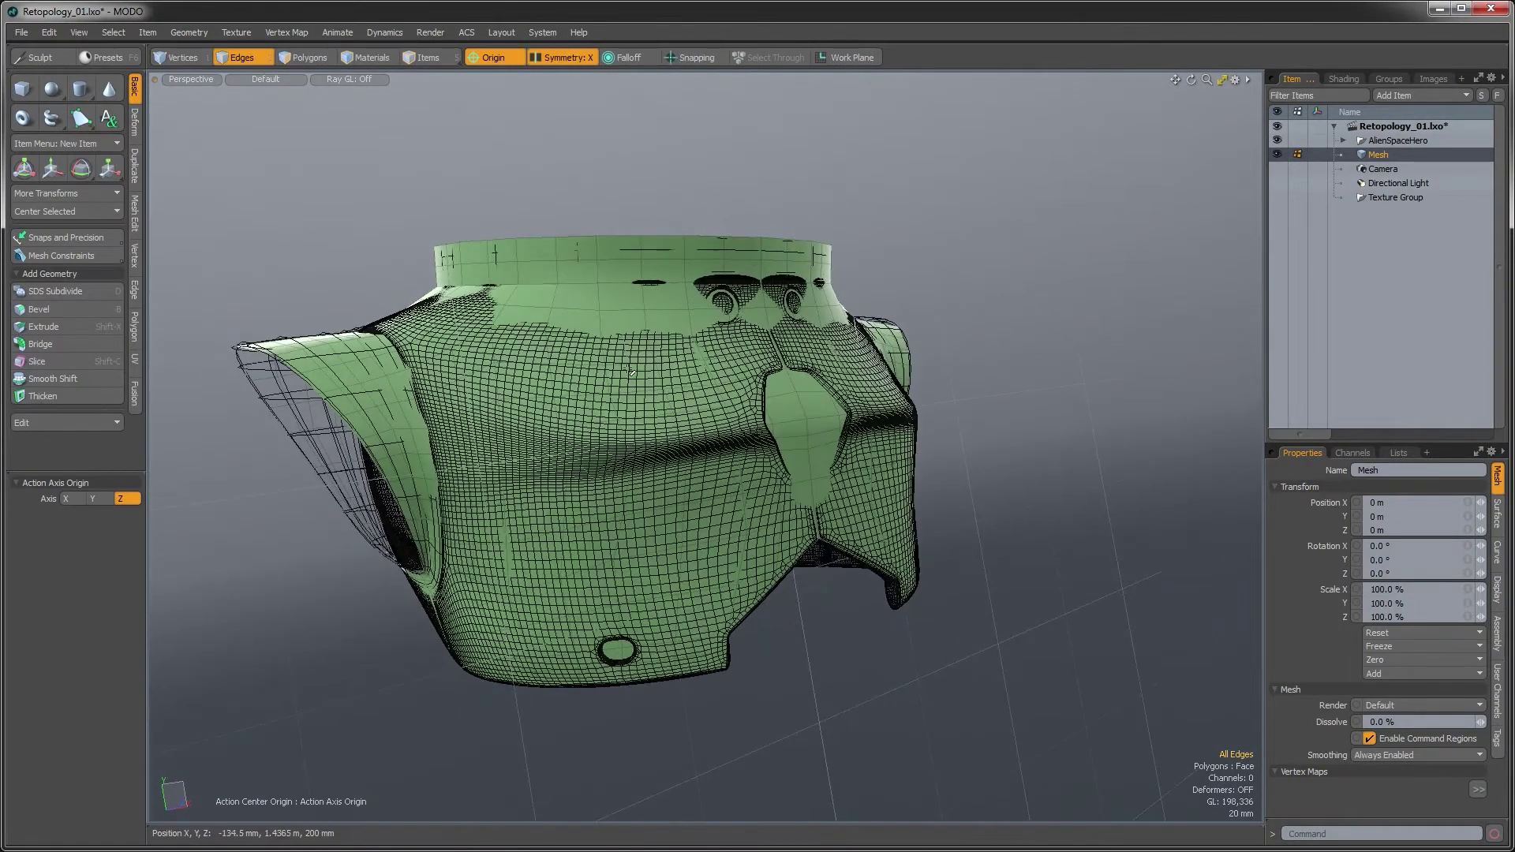
alt+drag(606, 345, 387, 462)
click(679, 471)
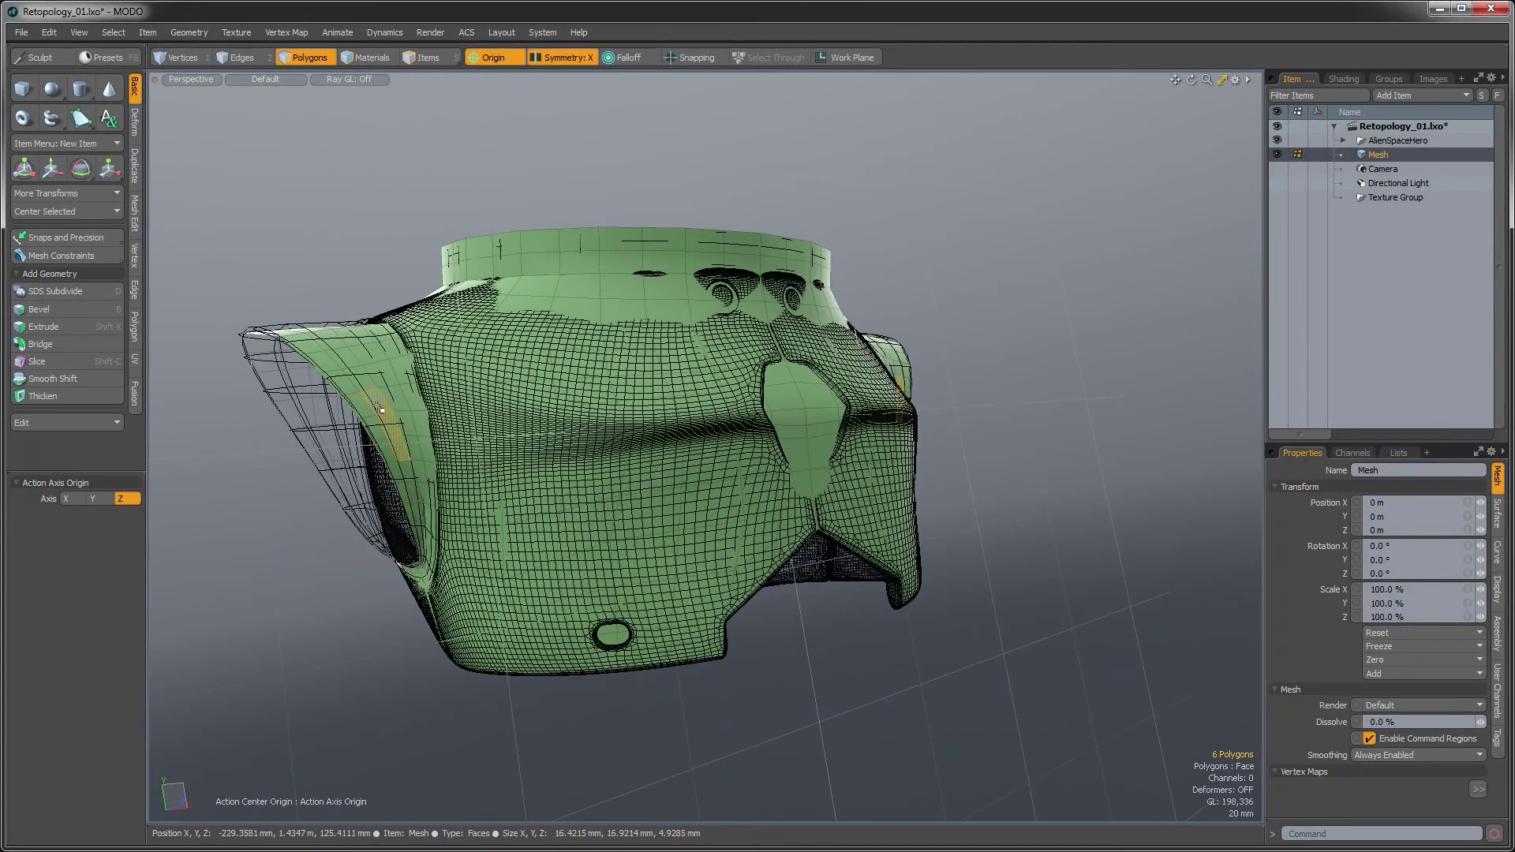
alt+drag(538, 410, 881, 552)
alt+drag(670, 195, 829, 331)
key(1)
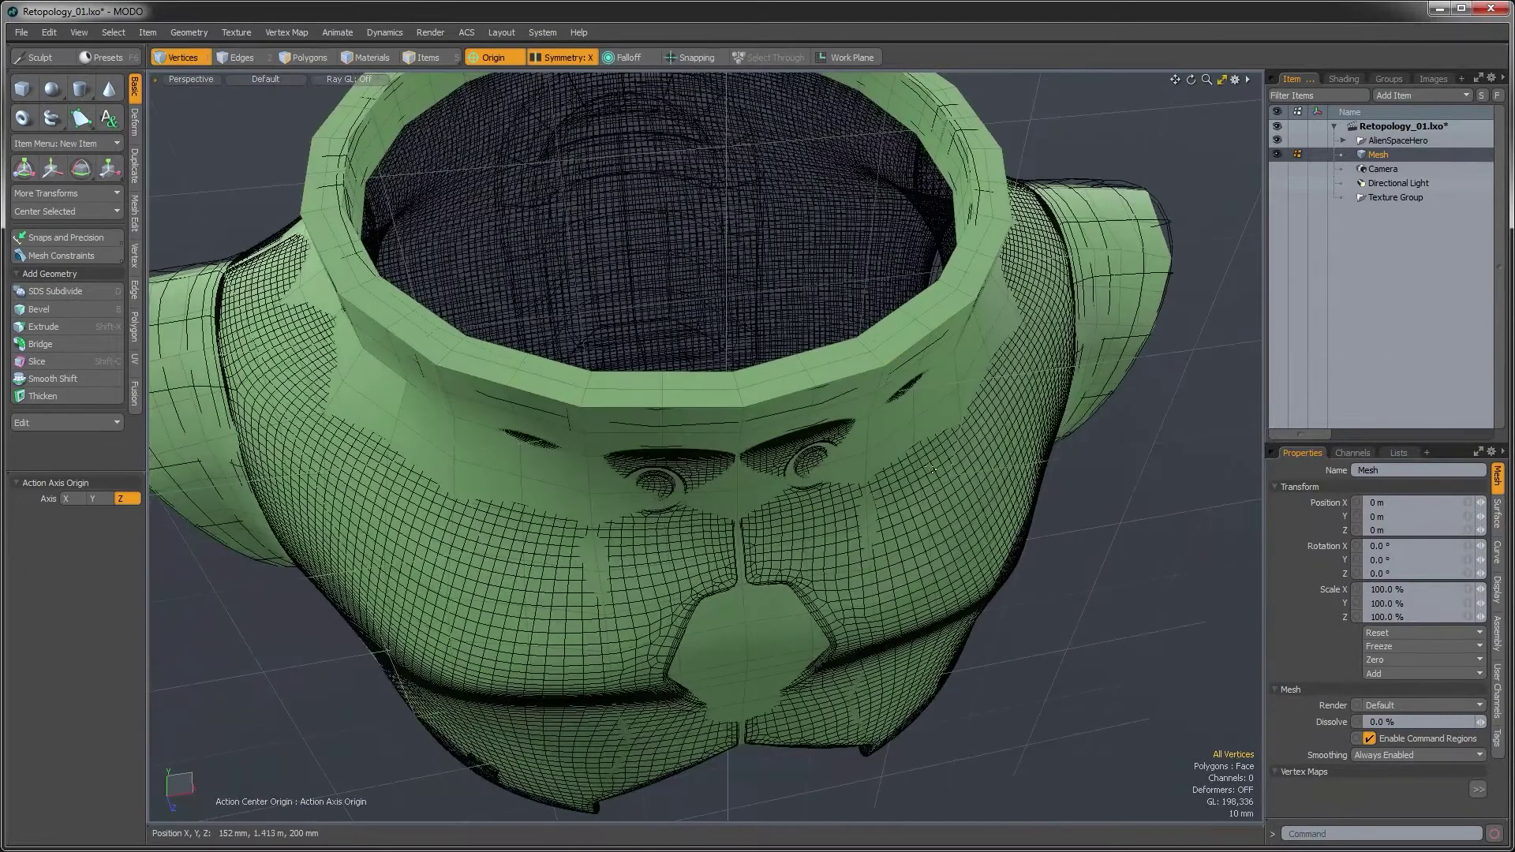
Undo the bridge across the front opening and the mesh subdivision
key(2)
key(ctrl+z)
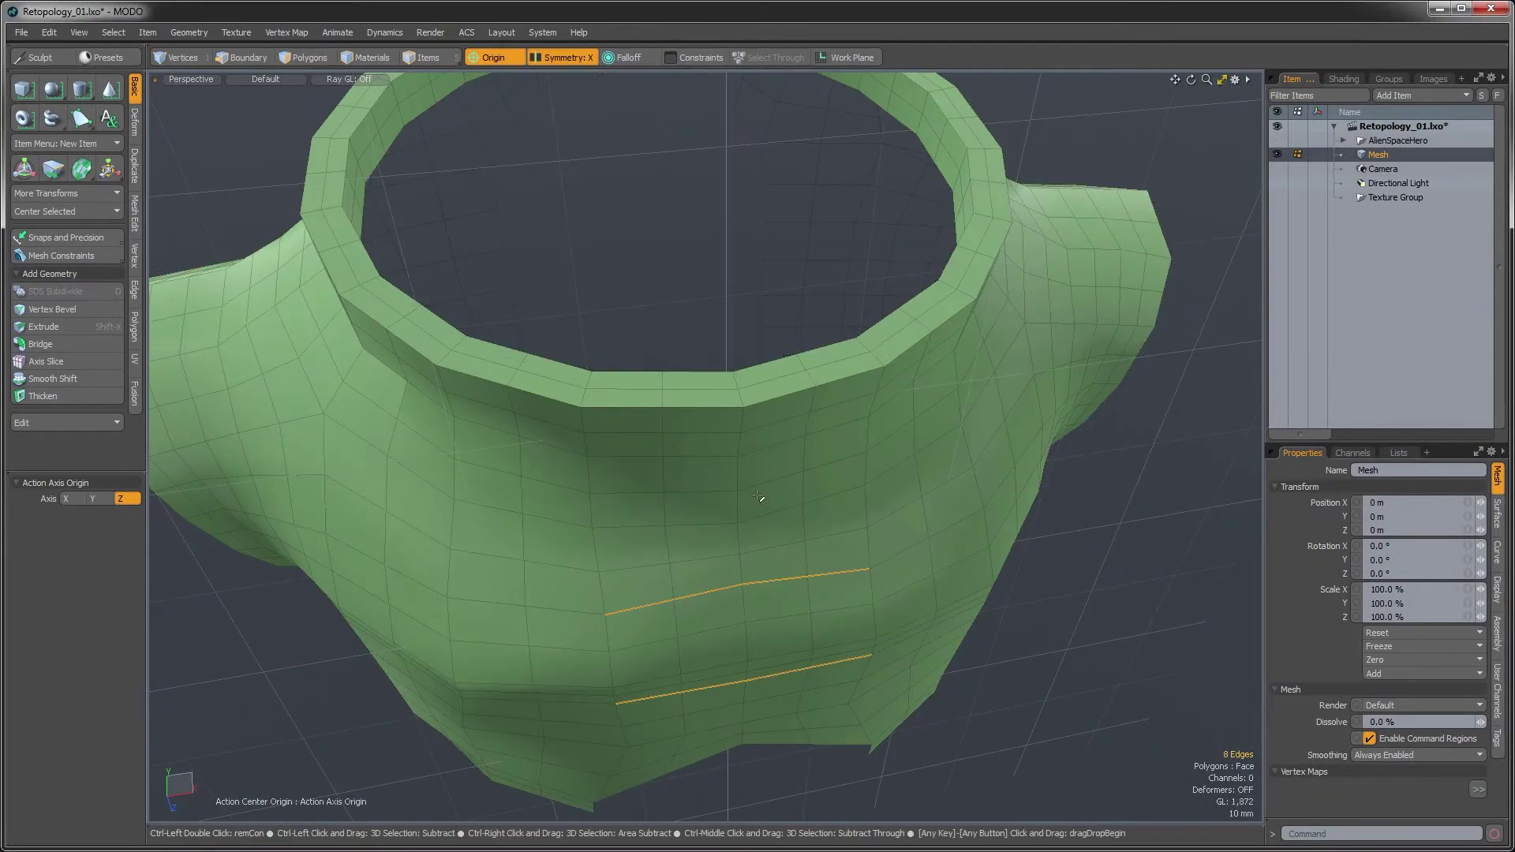
key(ctrl+z)
key(ctrl+z)
key(ctrl+z)
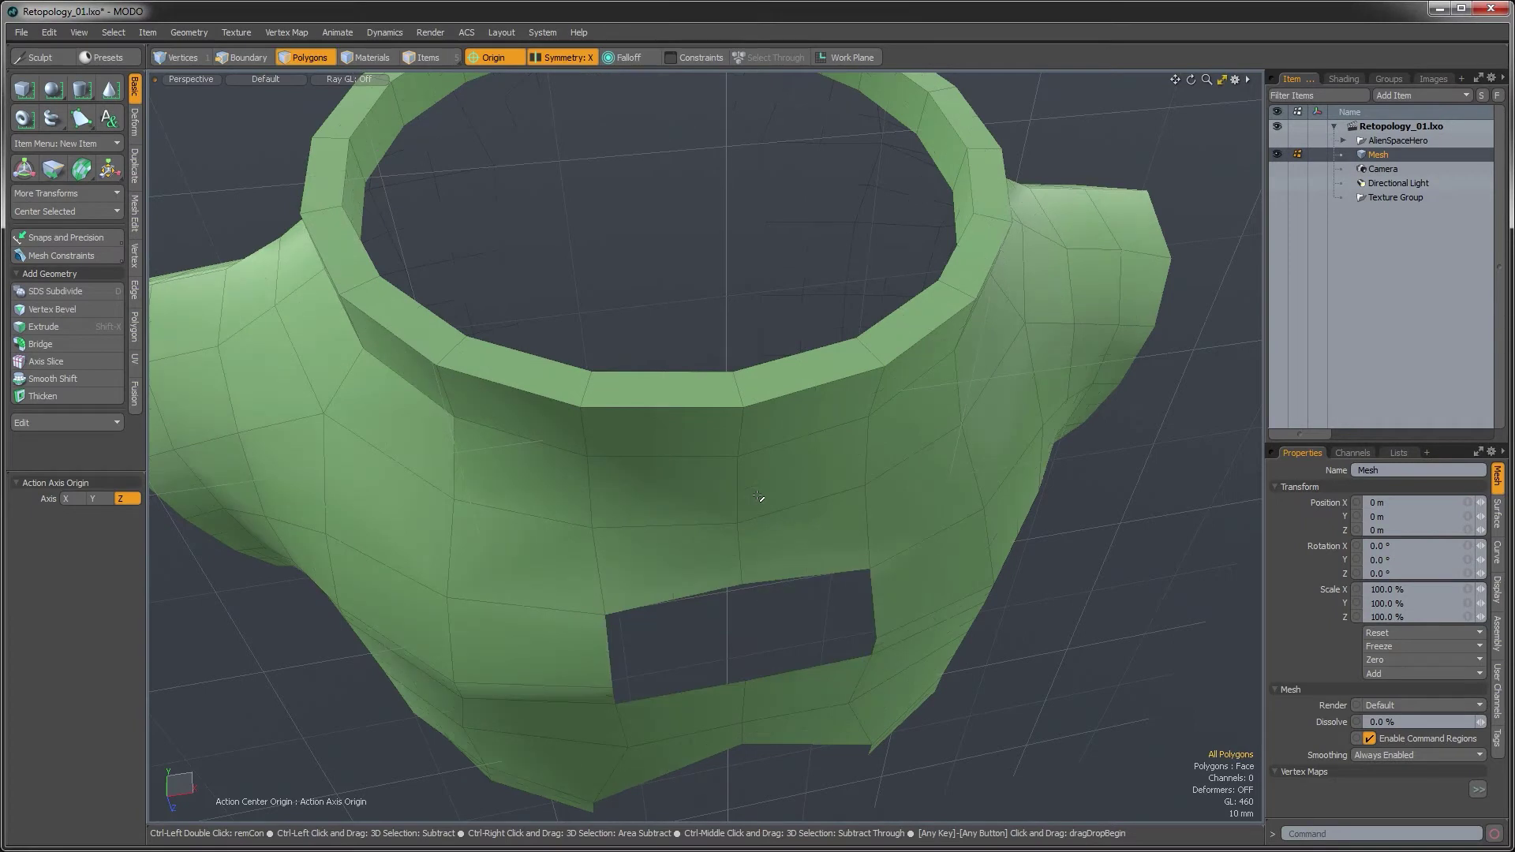
Subdivide all of the mesh's polygons with the Catmull-Clark method, keeping Fractal at 0.0 %
click(710, 493)
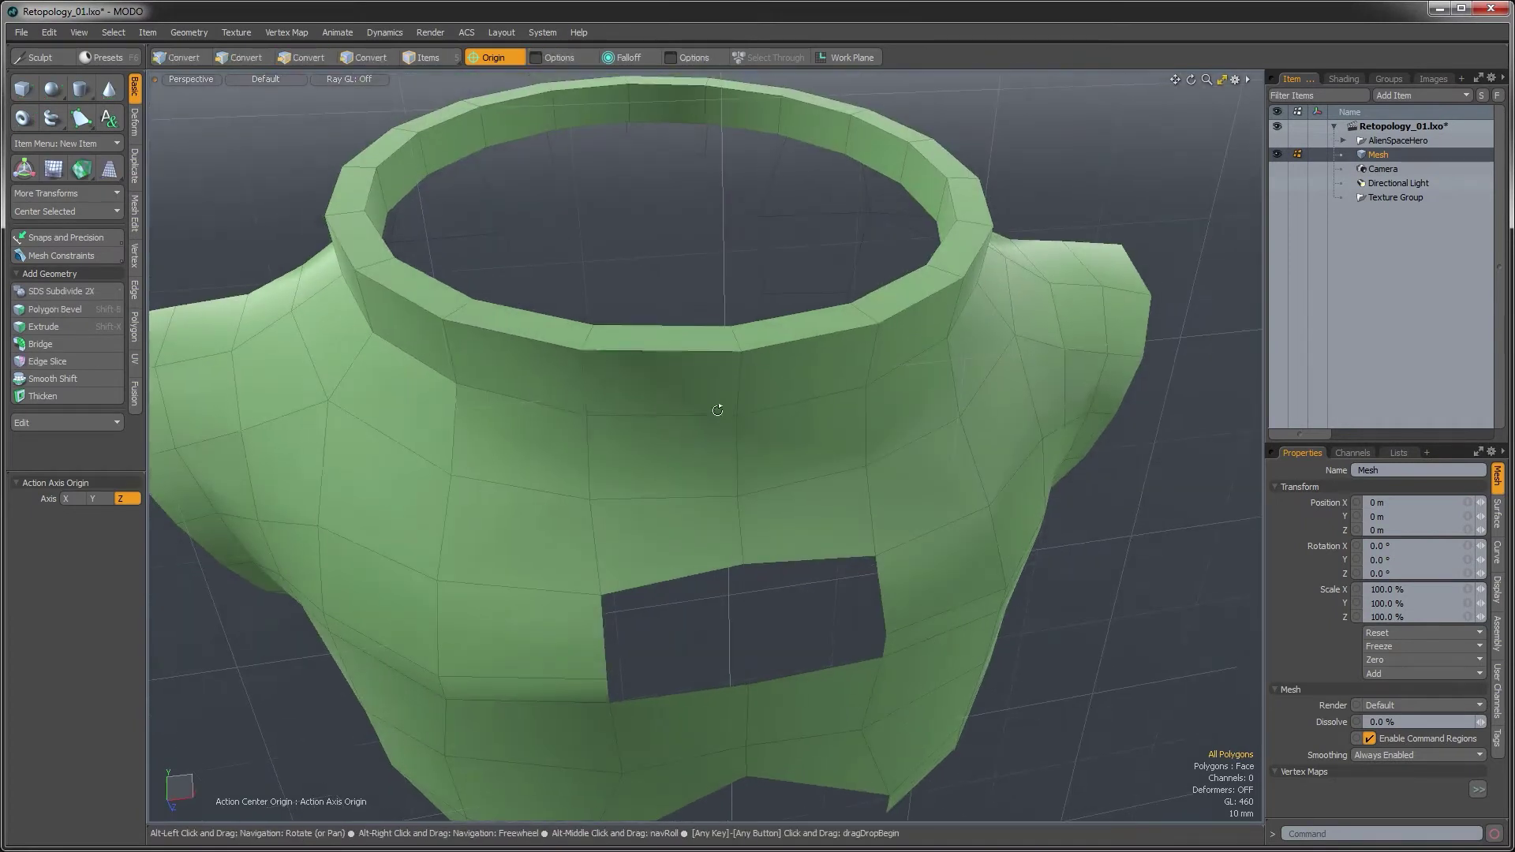
click(686, 395)
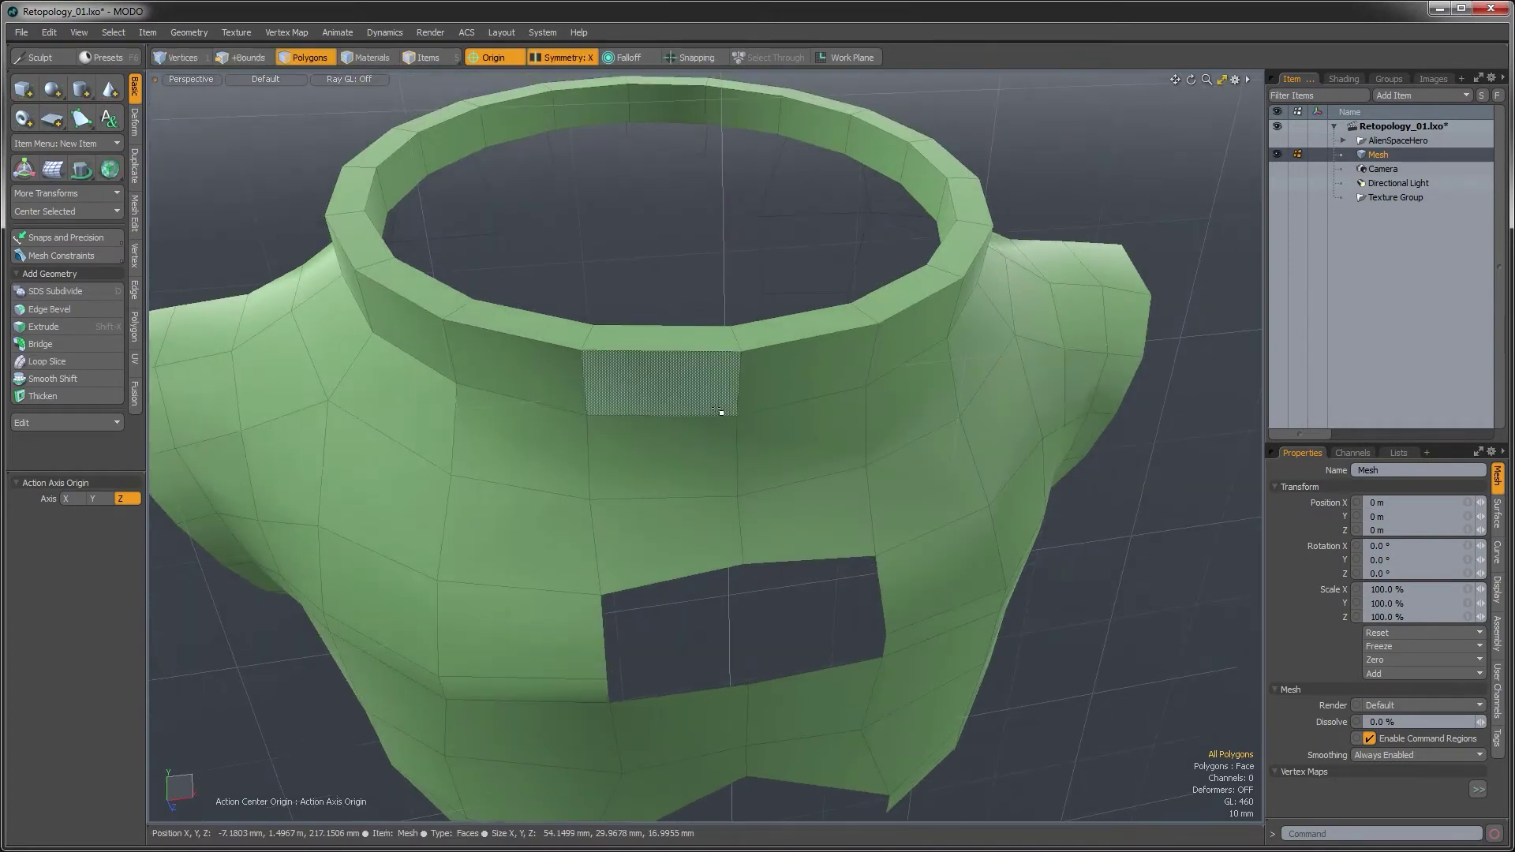
key(shift+d)
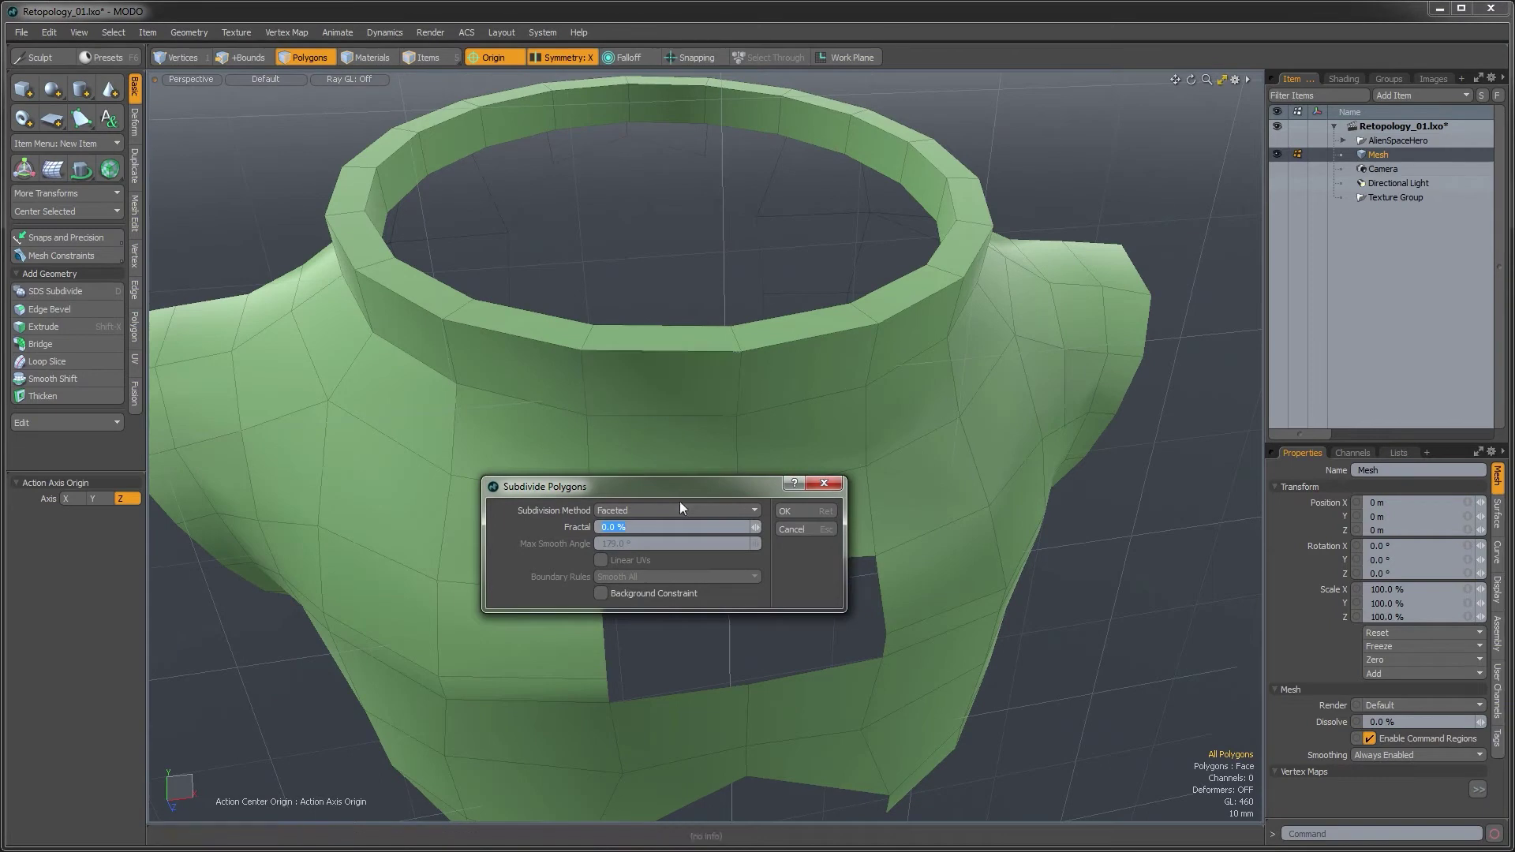
click(678, 509)
click(686, 543)
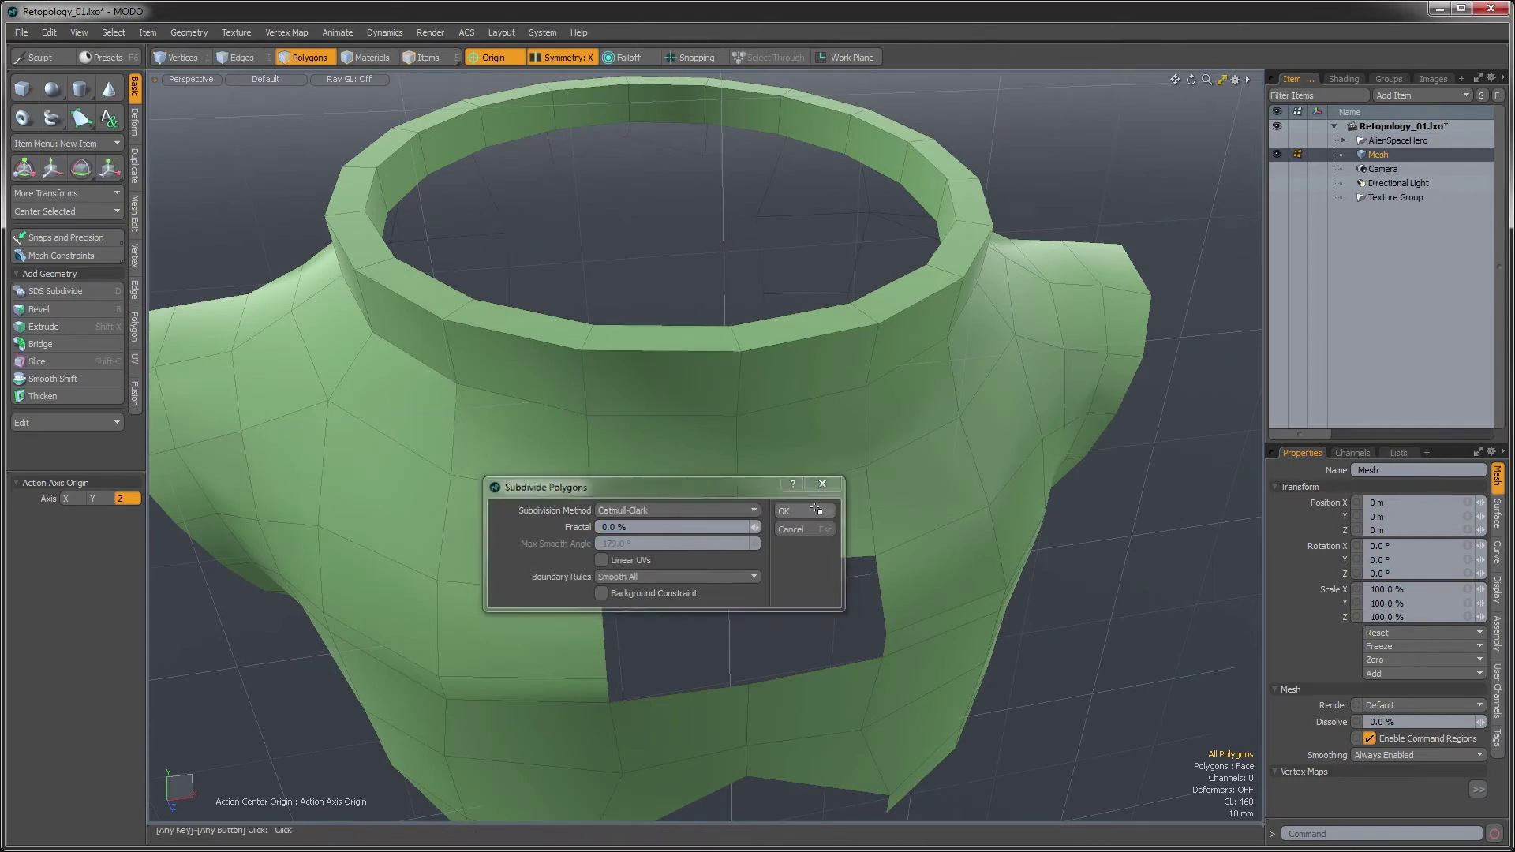
click(816, 510)
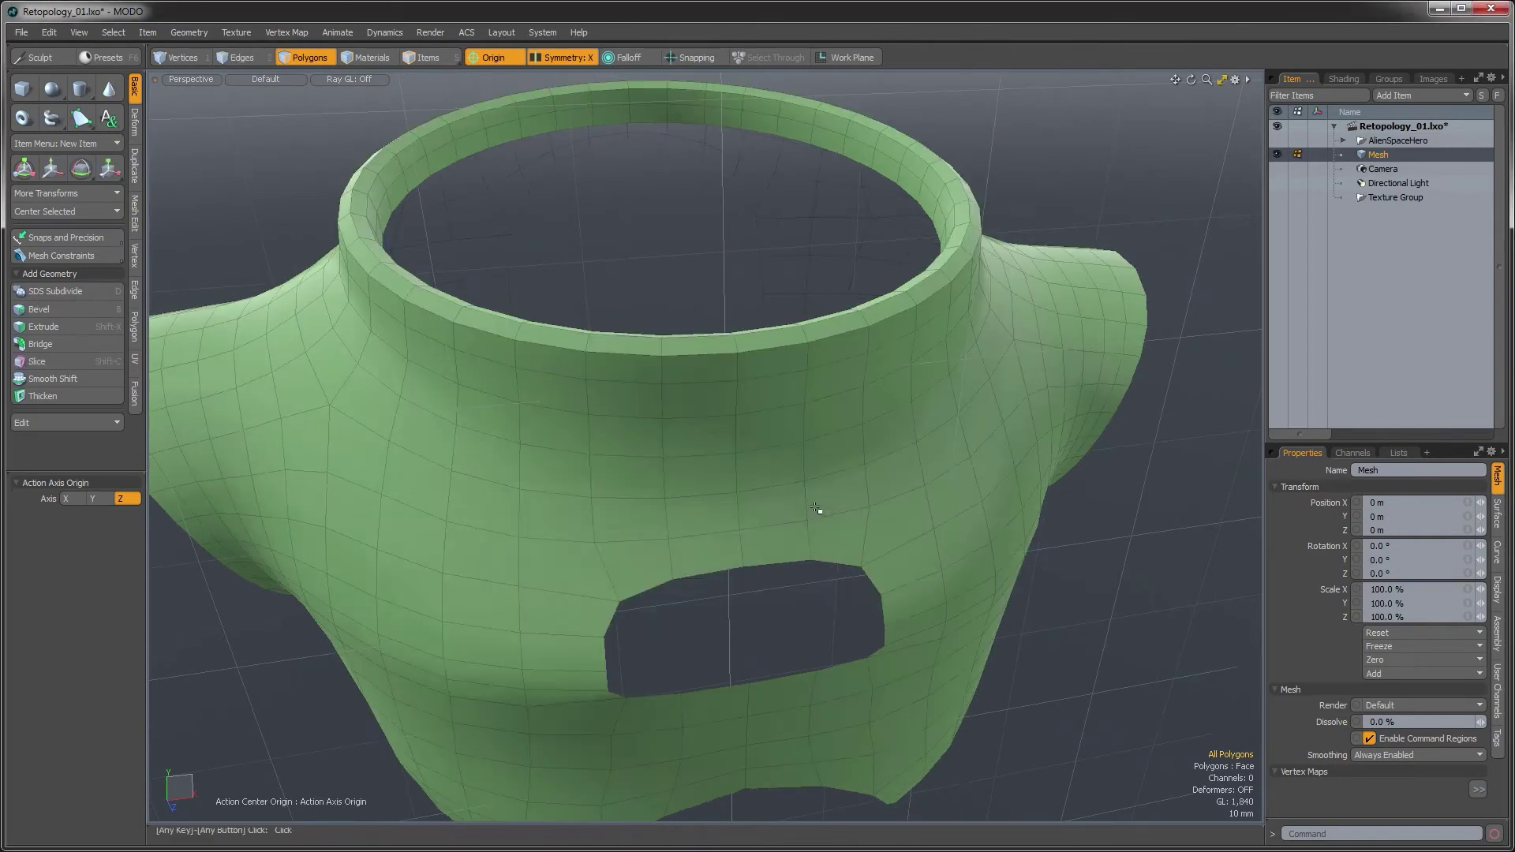
Delete the extra edge loops that subdivision added around the collar rim
alt+drag(771, 426, 854, 357)
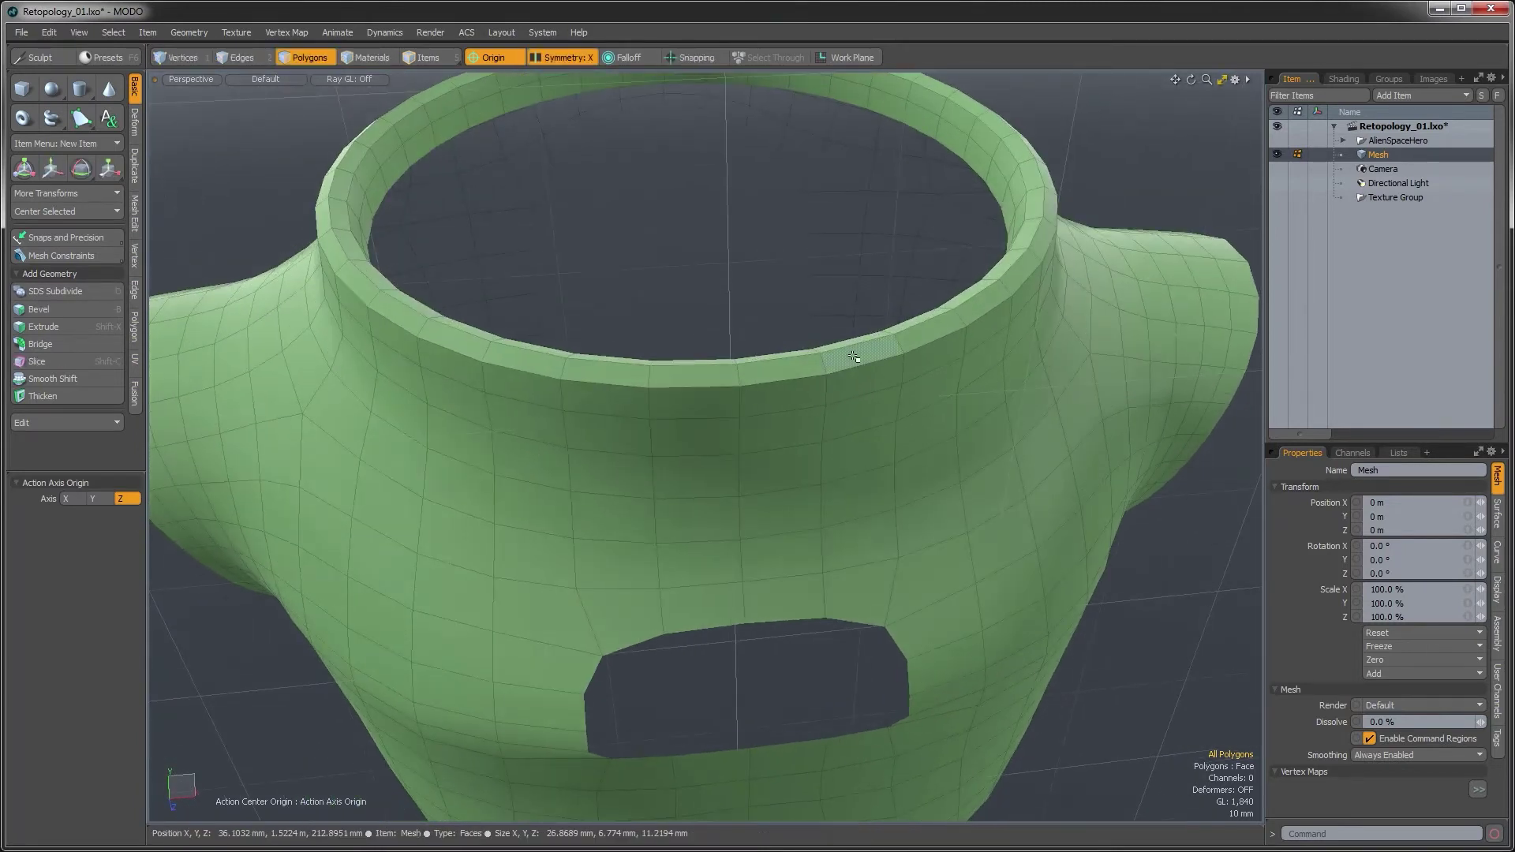
shift+double_click(863, 395)
alt+drag(863, 394, 815, 405)
key(Delete)
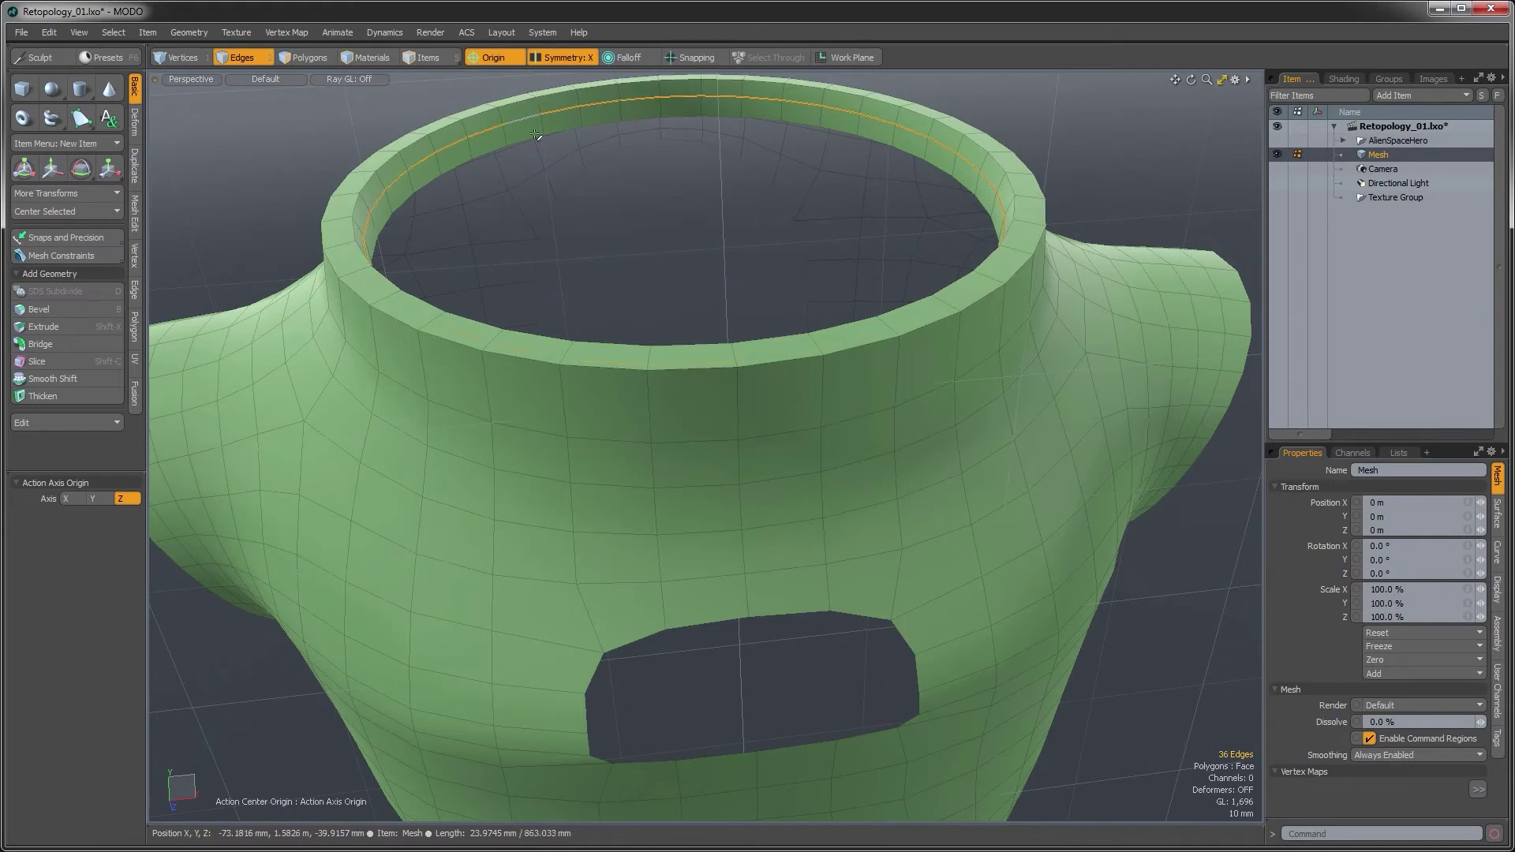
alt+drag(567, 283, 656, 225)
Bridge the upper and lower border edges of the front opening with 0 segments in Curve mode
ctrl+alt+drag(683, 340, 730, 479)
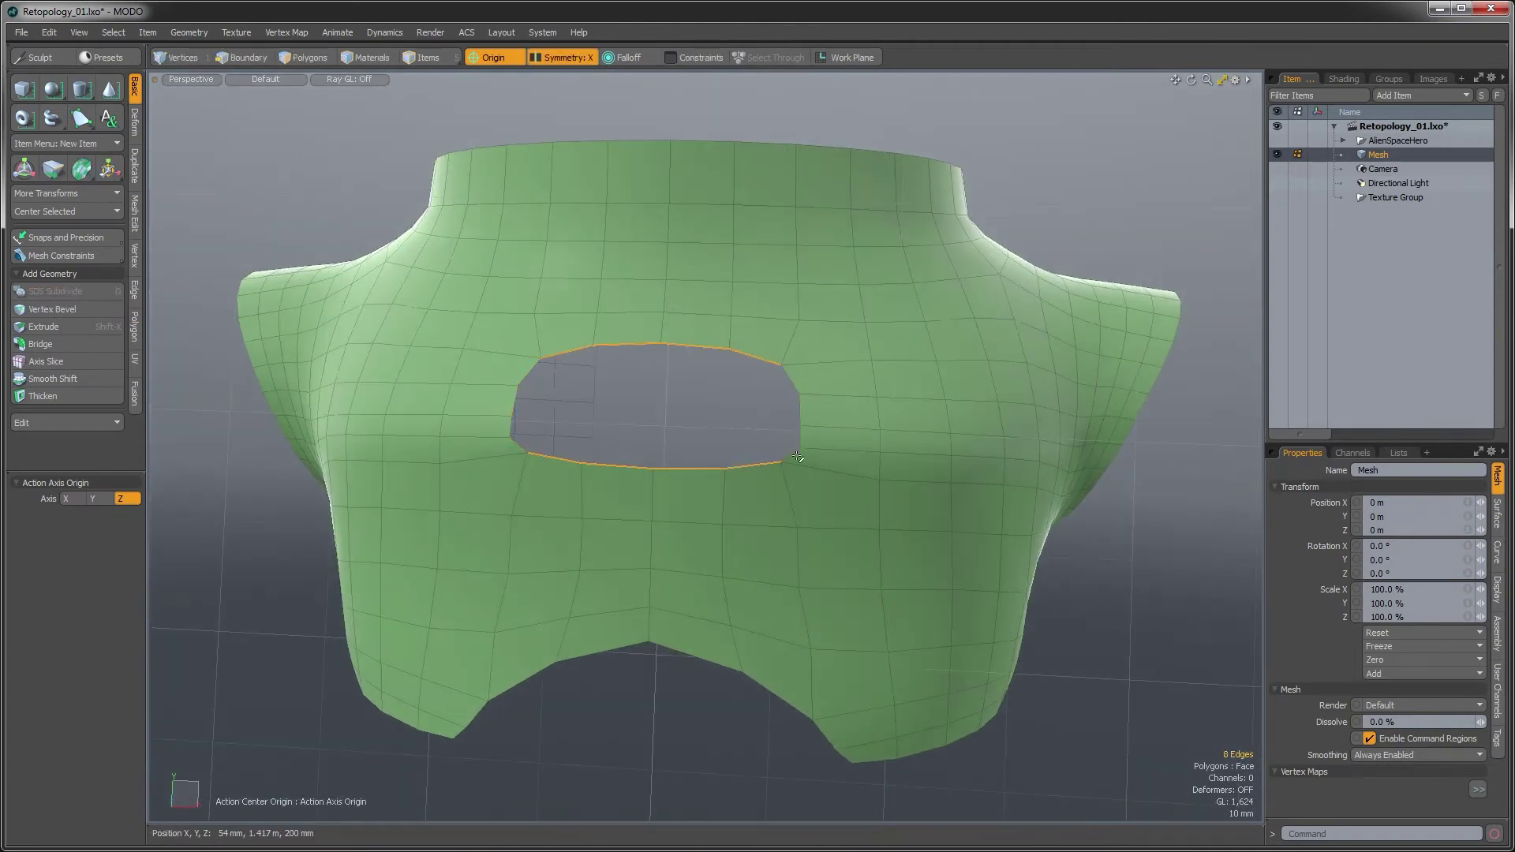
click(136, 282)
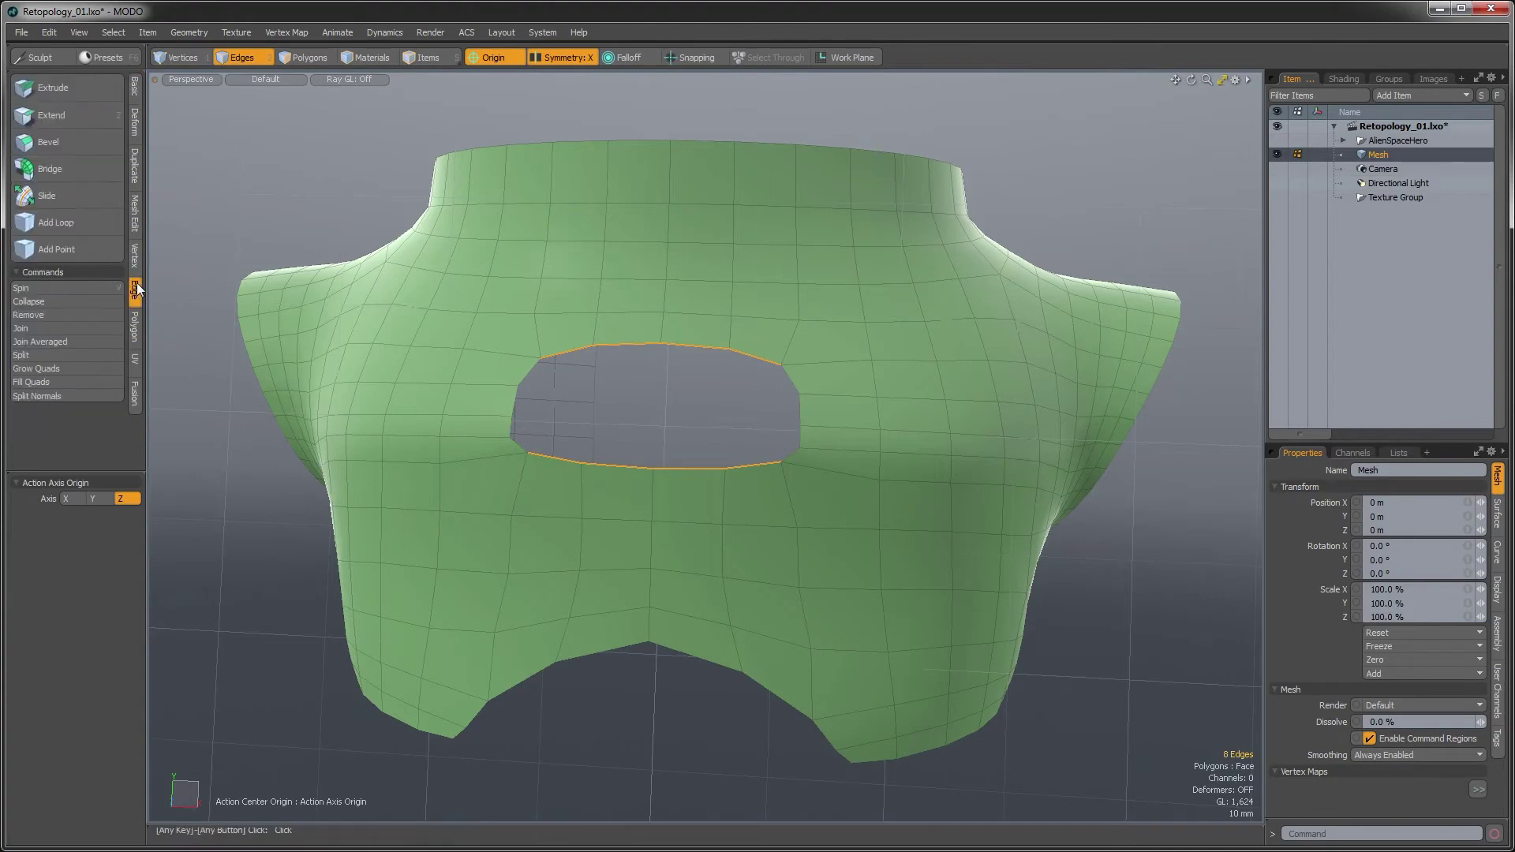
click(70, 171)
ctrl+alt+drag(636, 398, 679, 430)
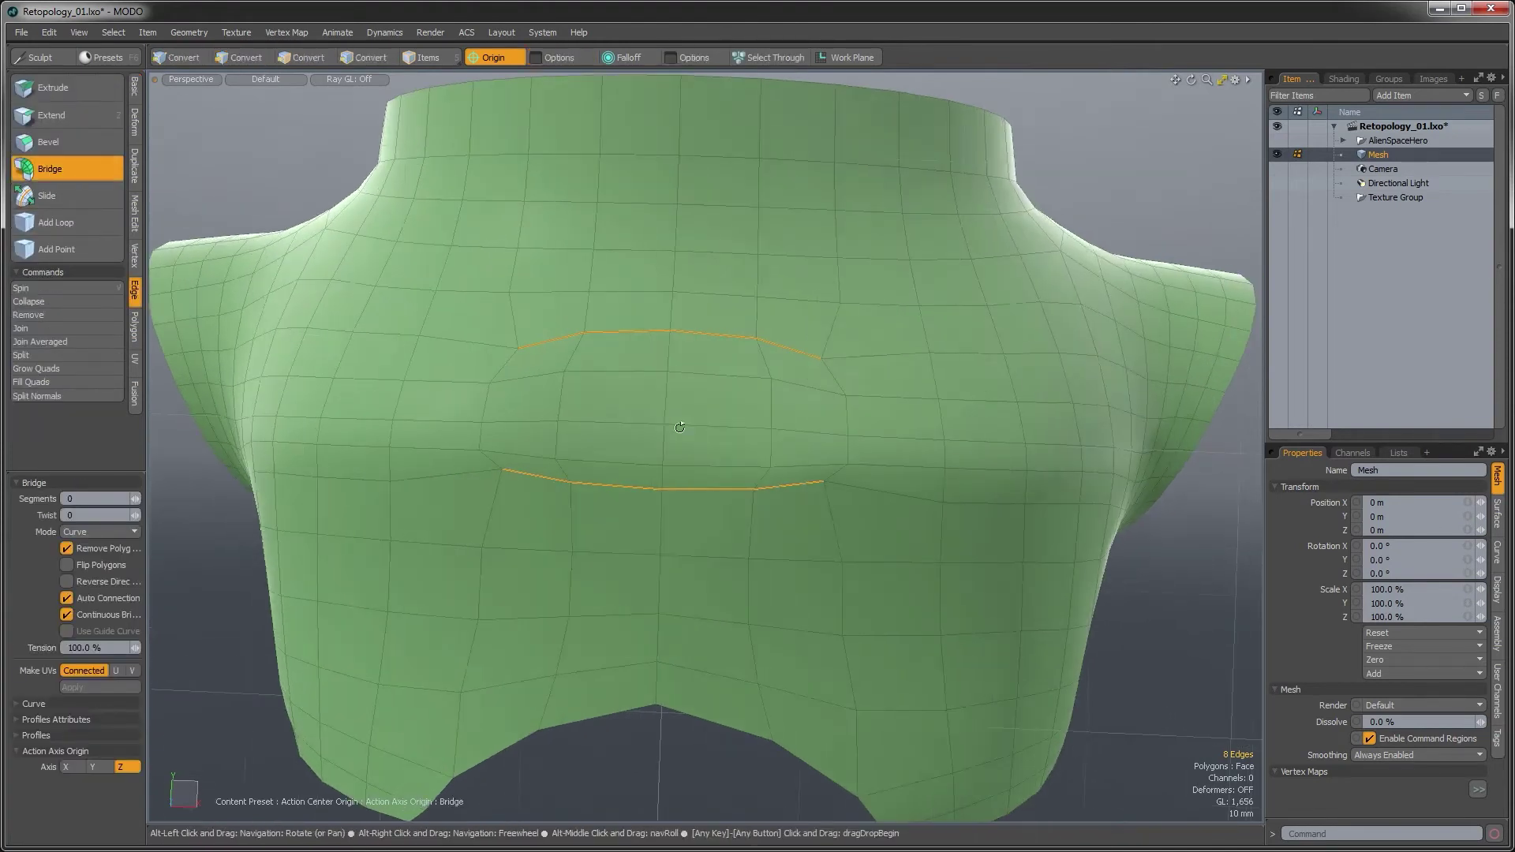
key(space)
Smooth the new polygons filling the front opening at strength 1.0 with about 50 iterations
key(3)
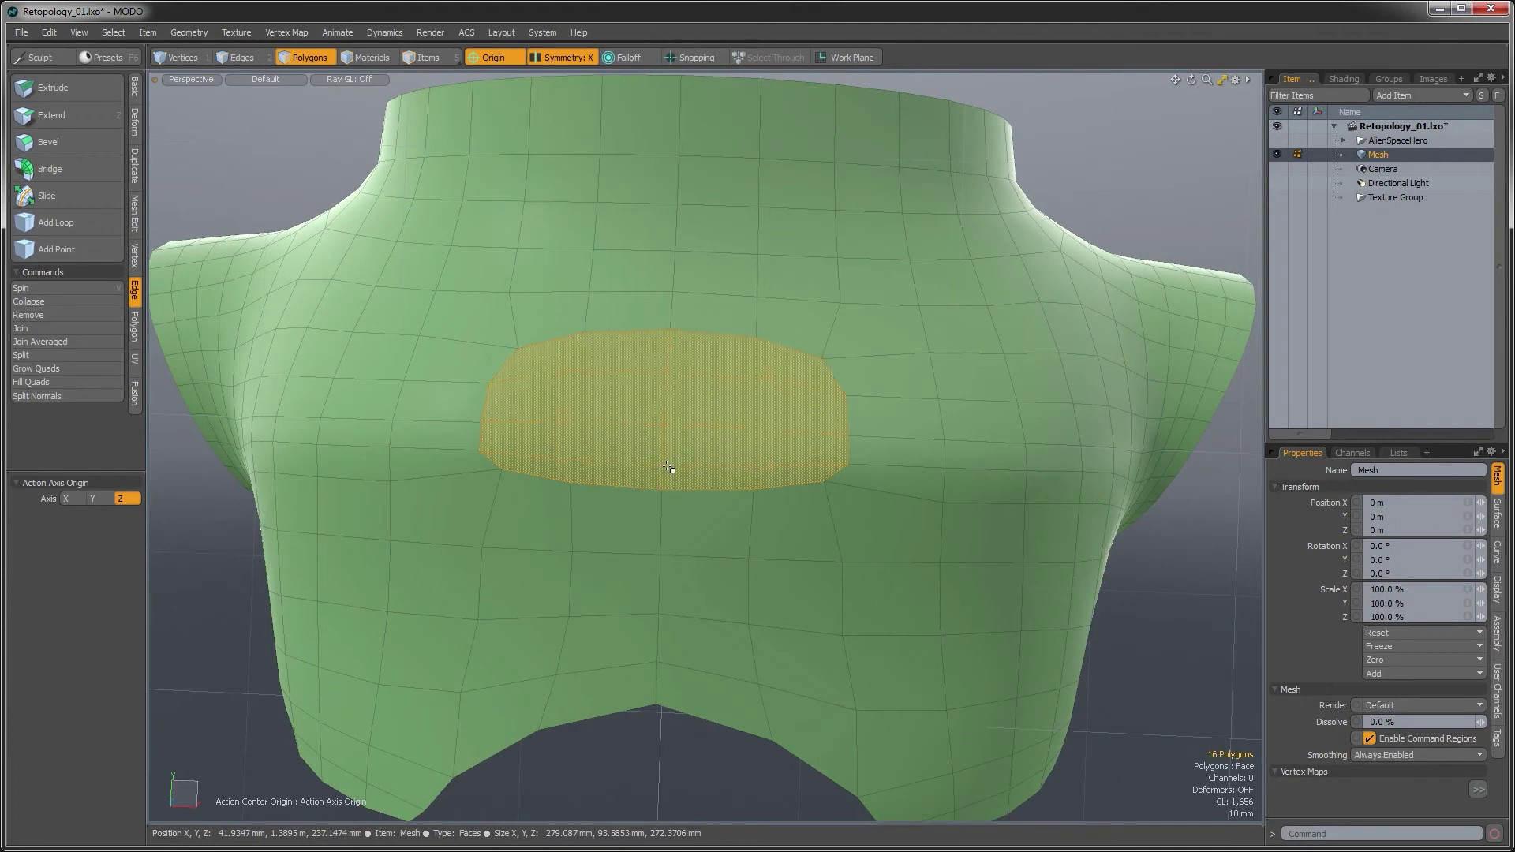
click(134, 124)
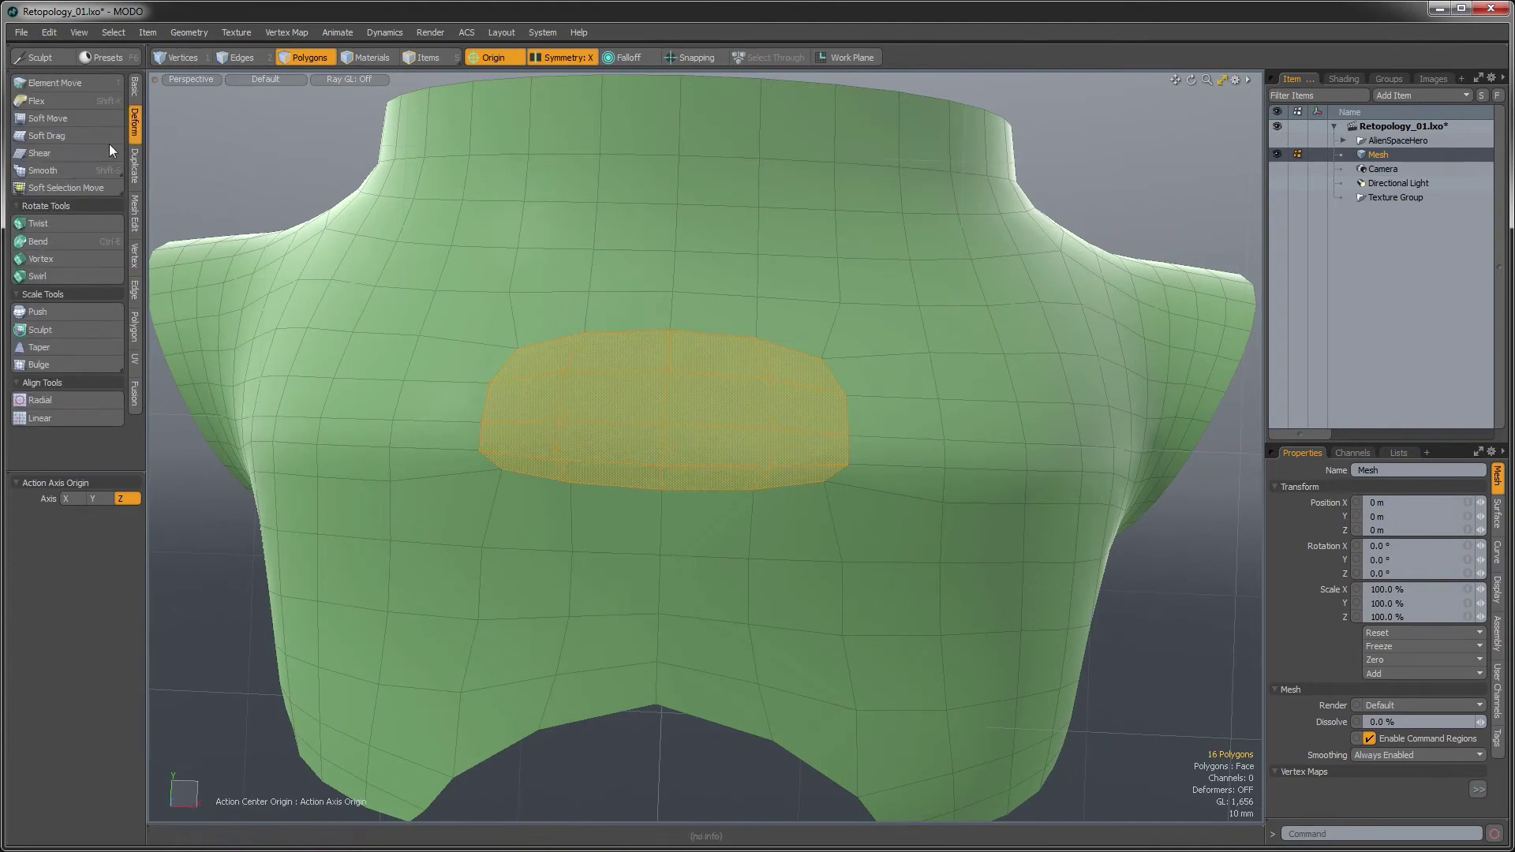
click(72, 169)
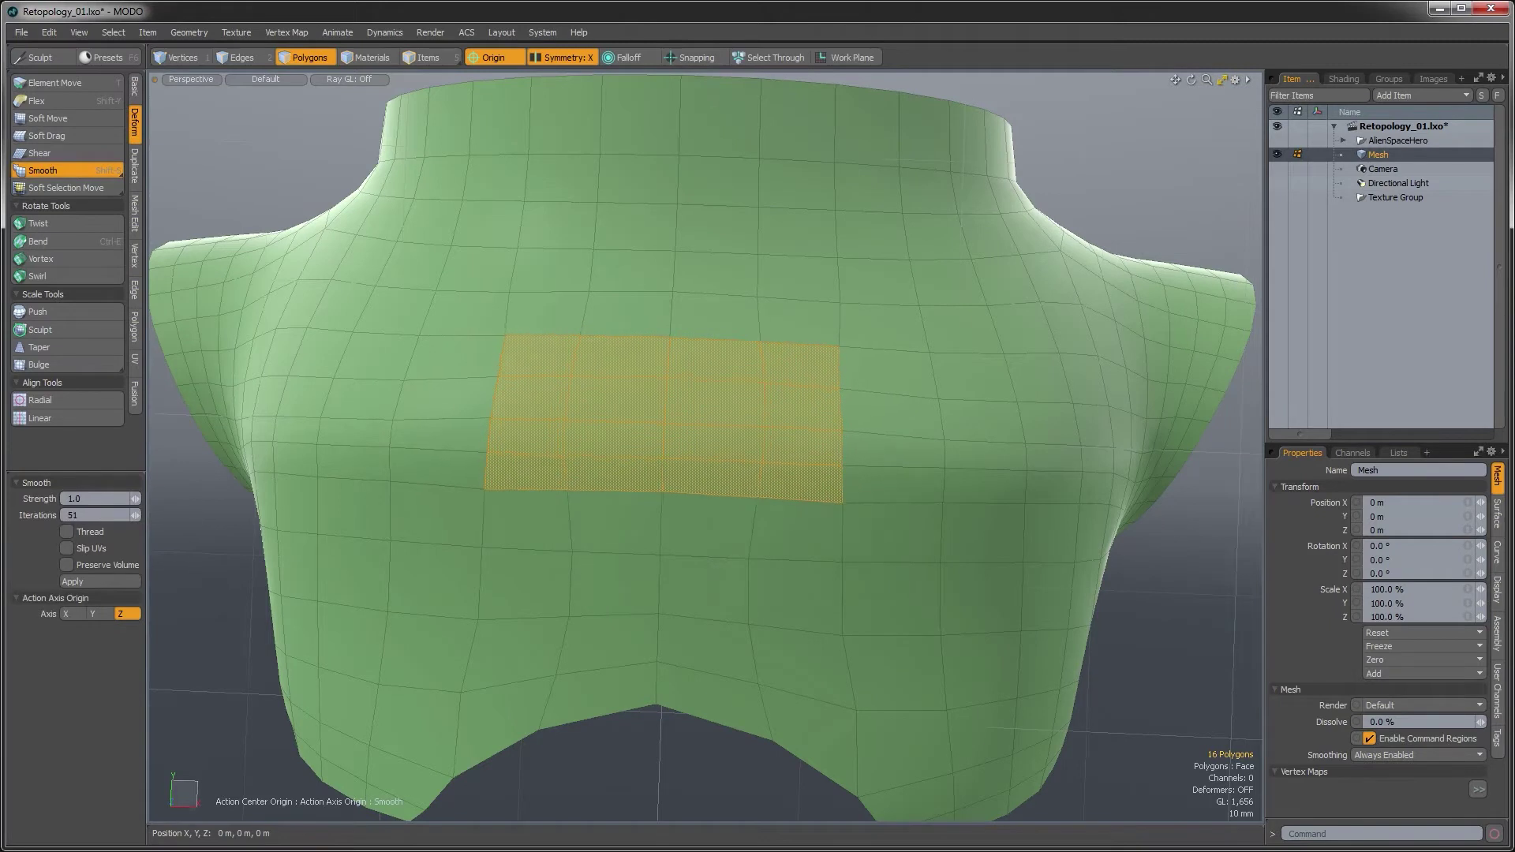
alt+drag(608, 426, 633, 427)
alt+drag(387, 393, 899, 486)
scroll(771, 484, down, 4)
key(space)
Select the polygon loop on top of the collar rim and grow the selection over the collar band
click(1106, 490)
alt+drag(805, 458, 680, 417)
double_click(682, 412)
click(997, 531)
alt+drag(996, 535, 1038, 347)
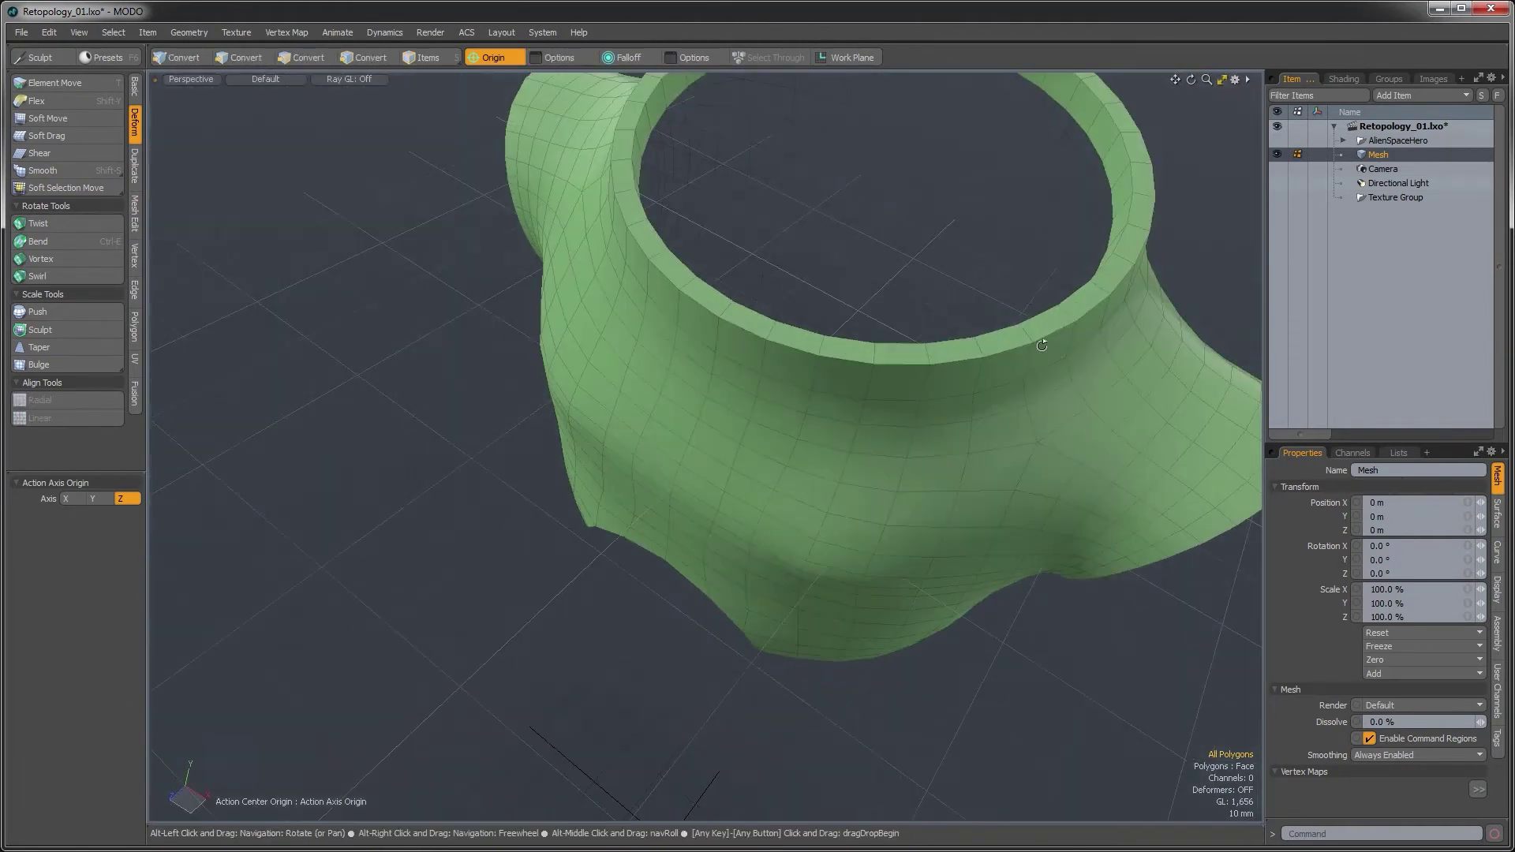
alt+drag(1082, 294, 976, 435)
key(l)
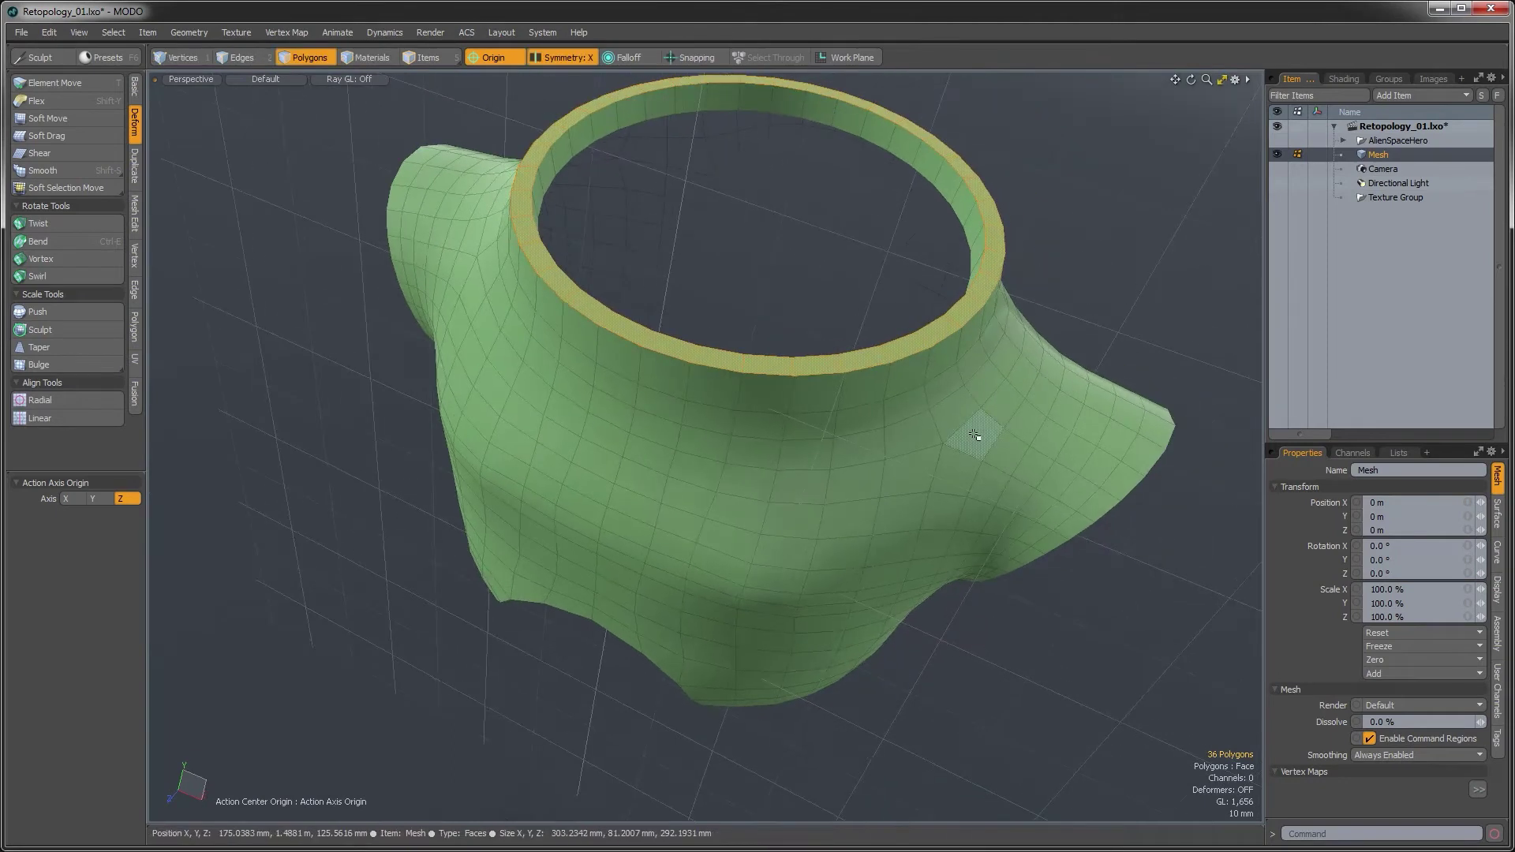
key(shift+Up)
alt+drag(991, 365, 953, 294)
key(shift+Up)
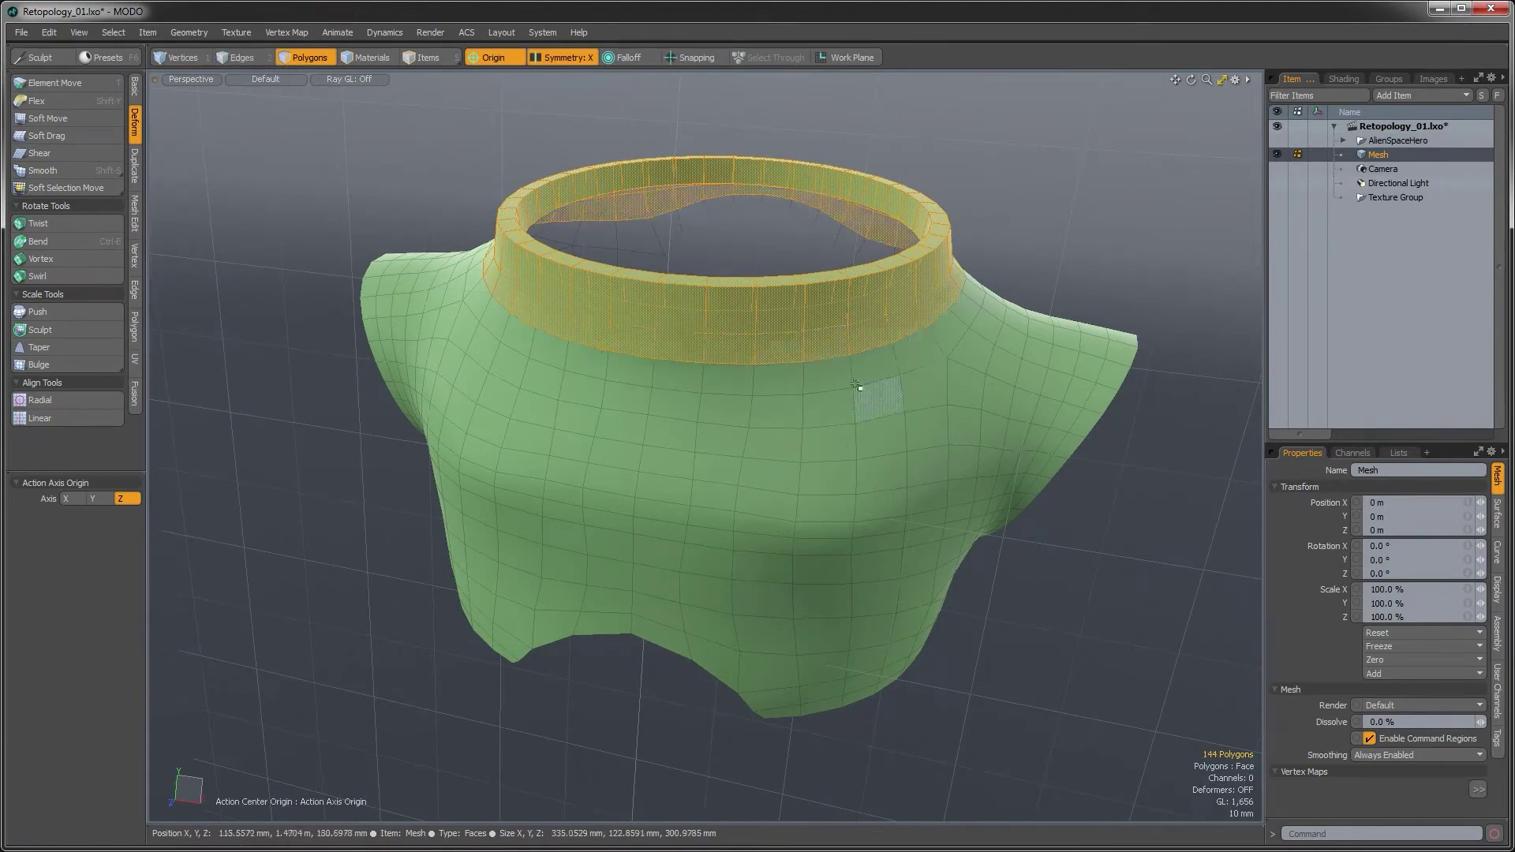
Invert the polygon selection so it covers the armor body instead of the collar
alt+drag(762, 332, 833, 369)
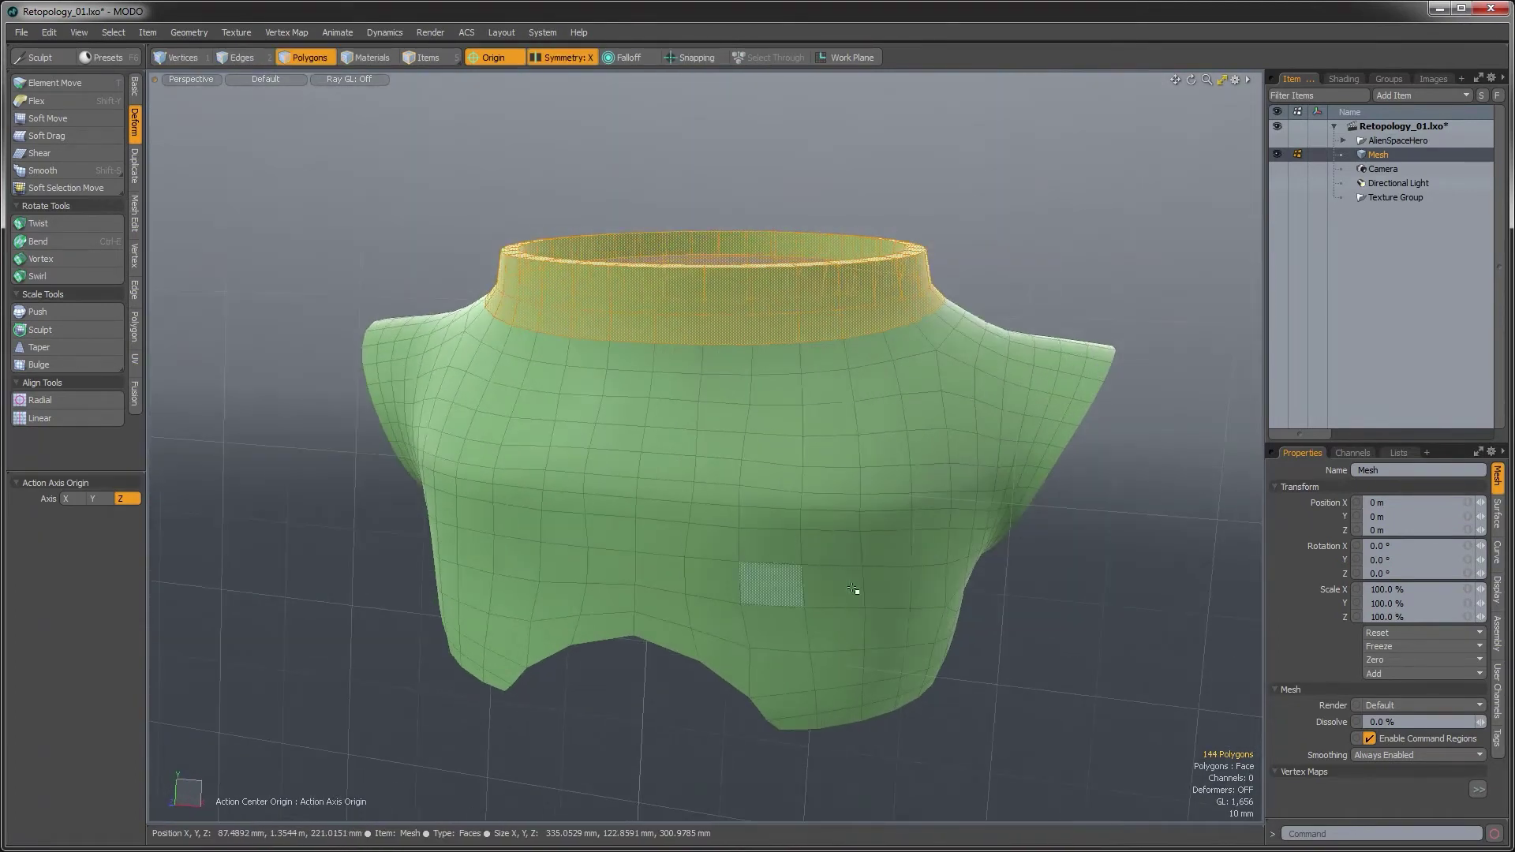
alt+drag(934, 548, 842, 554)
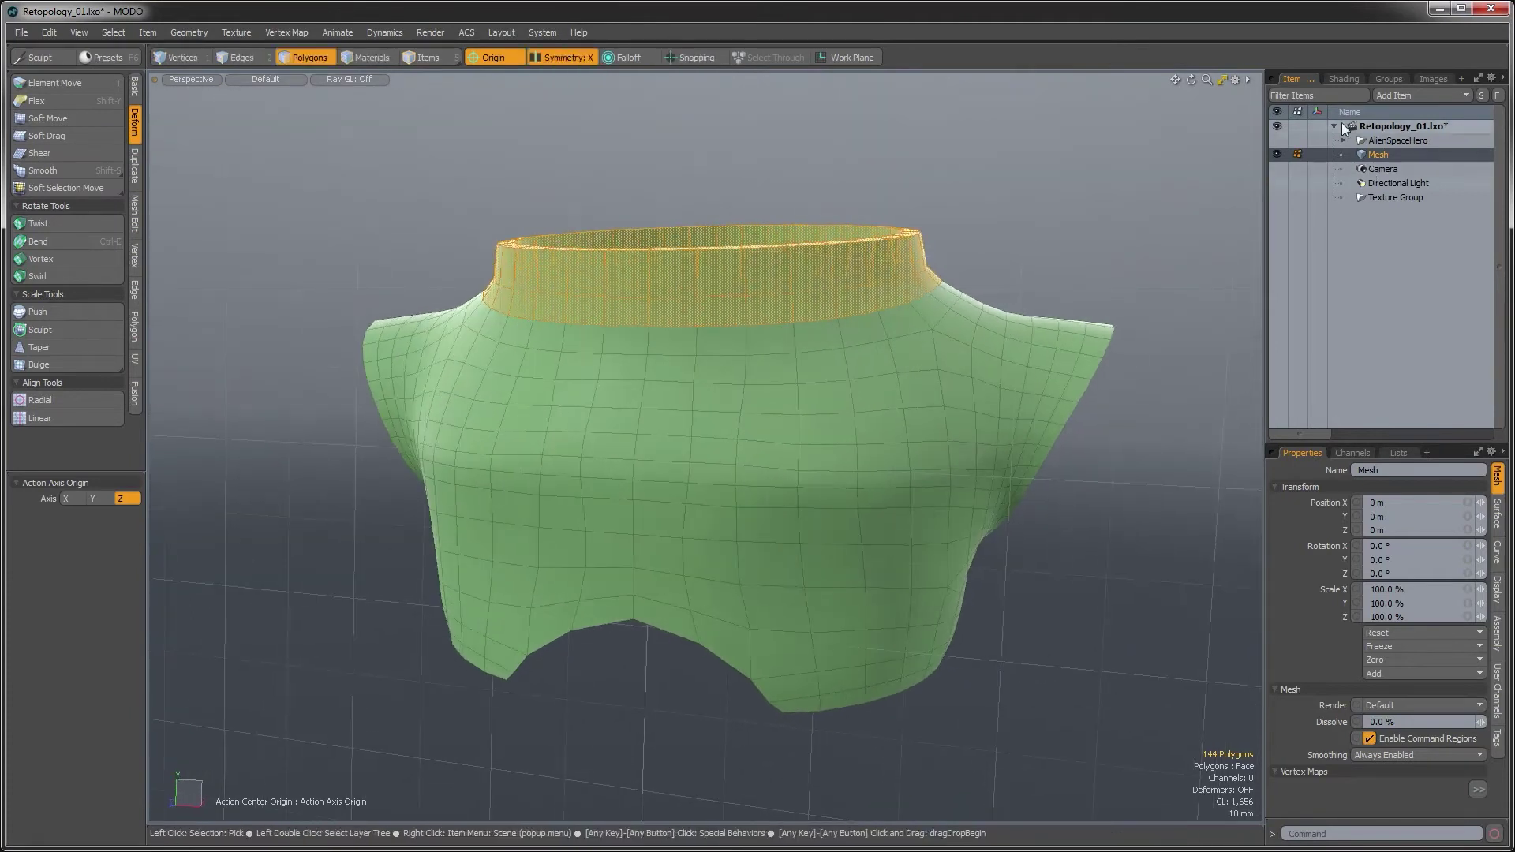
alt+drag(916, 261, 631, 371)
alt+drag(716, 221, 663, 379)
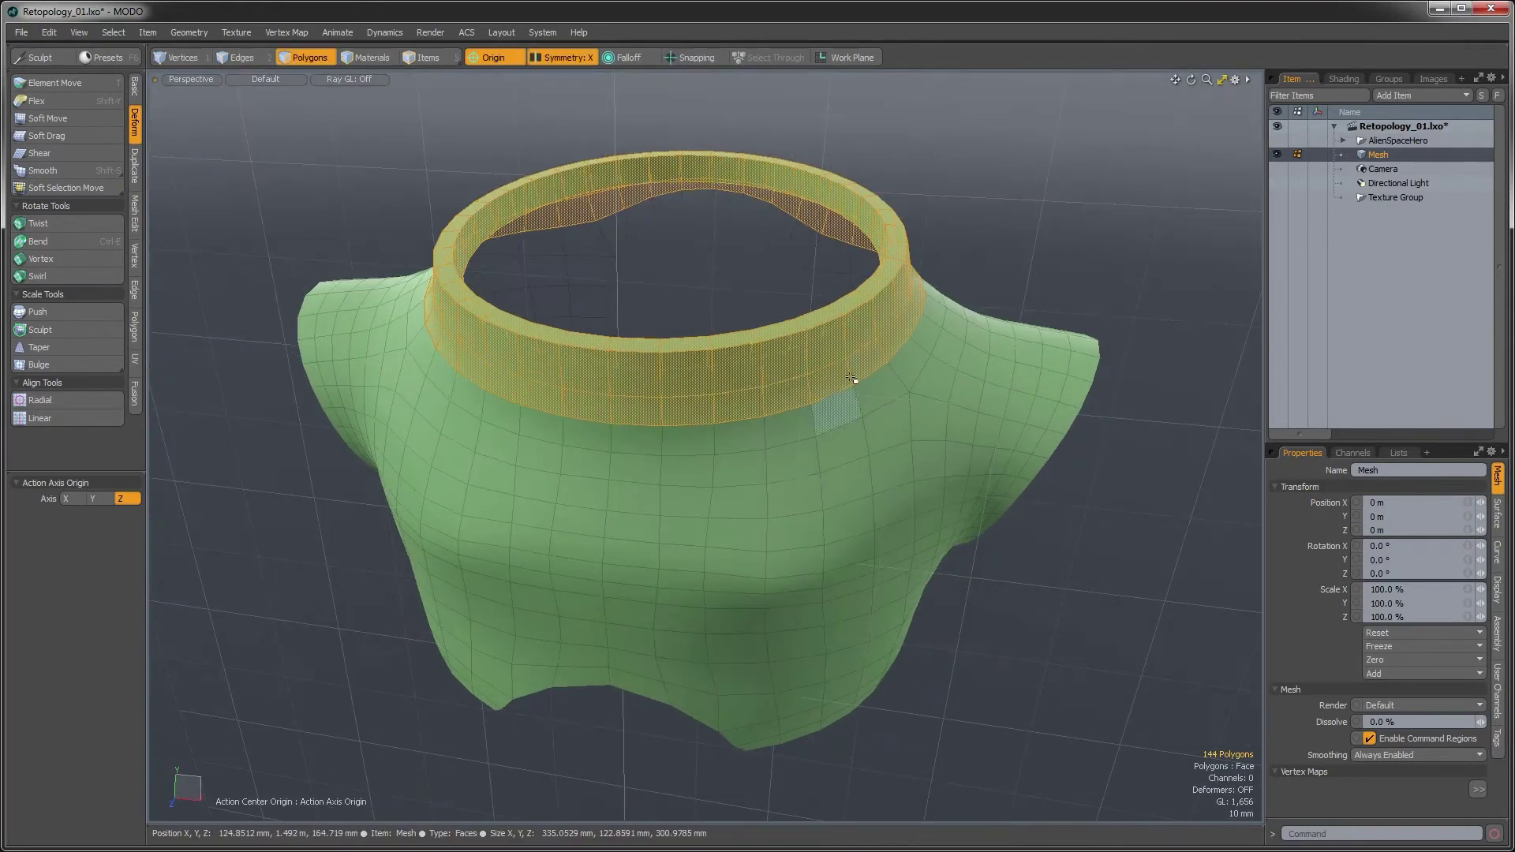
click(111, 34)
click(136, 234)
Show the AlienSpaceHero high-res item behind the selected armor polygons
alt+drag(927, 341, 947, 272)
click(1277, 139)
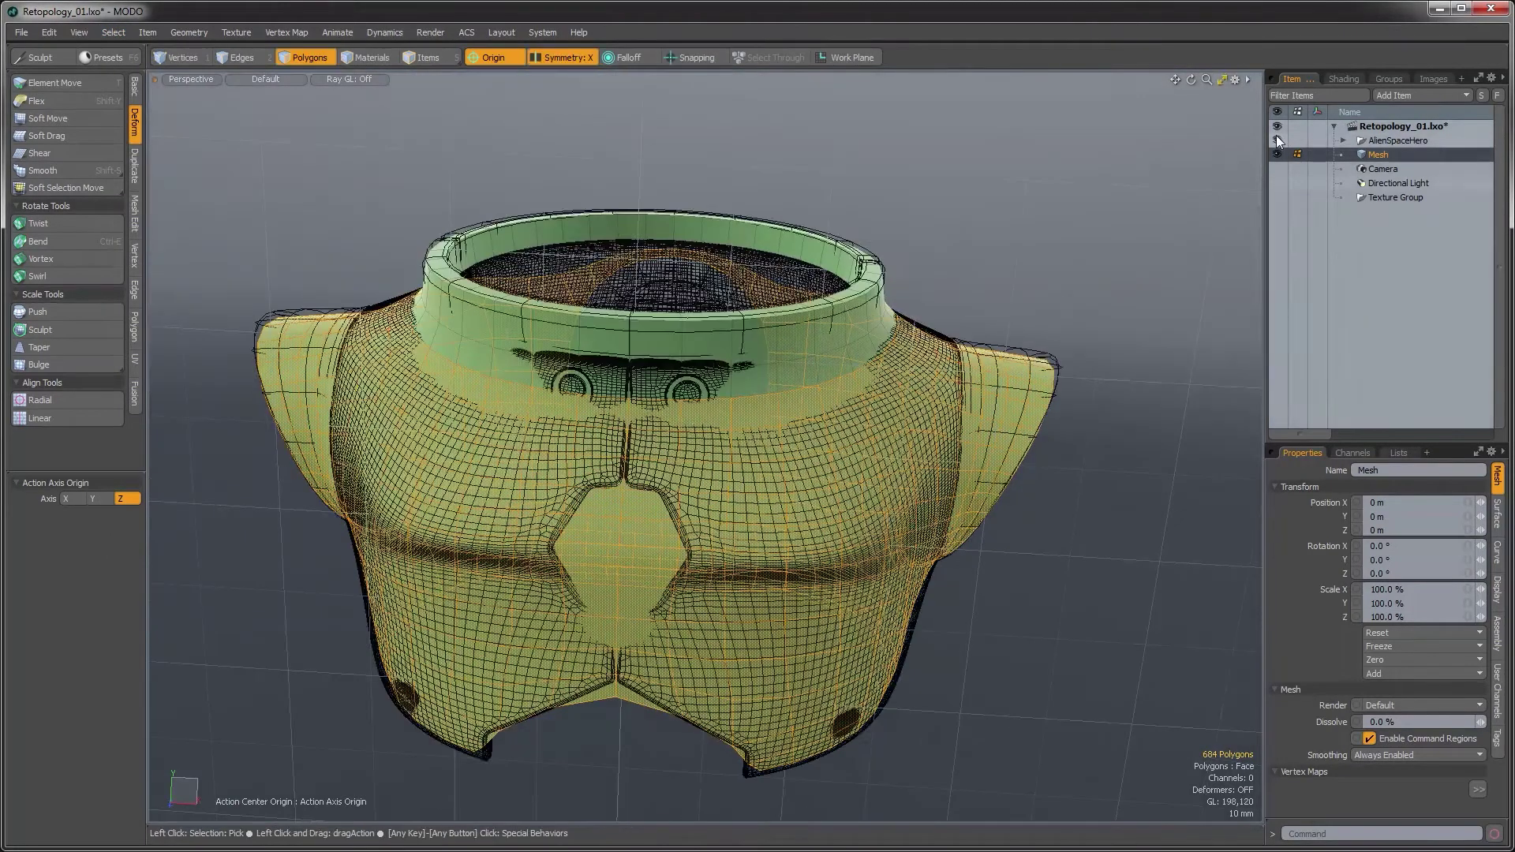
alt+drag(865, 426, 821, 378)
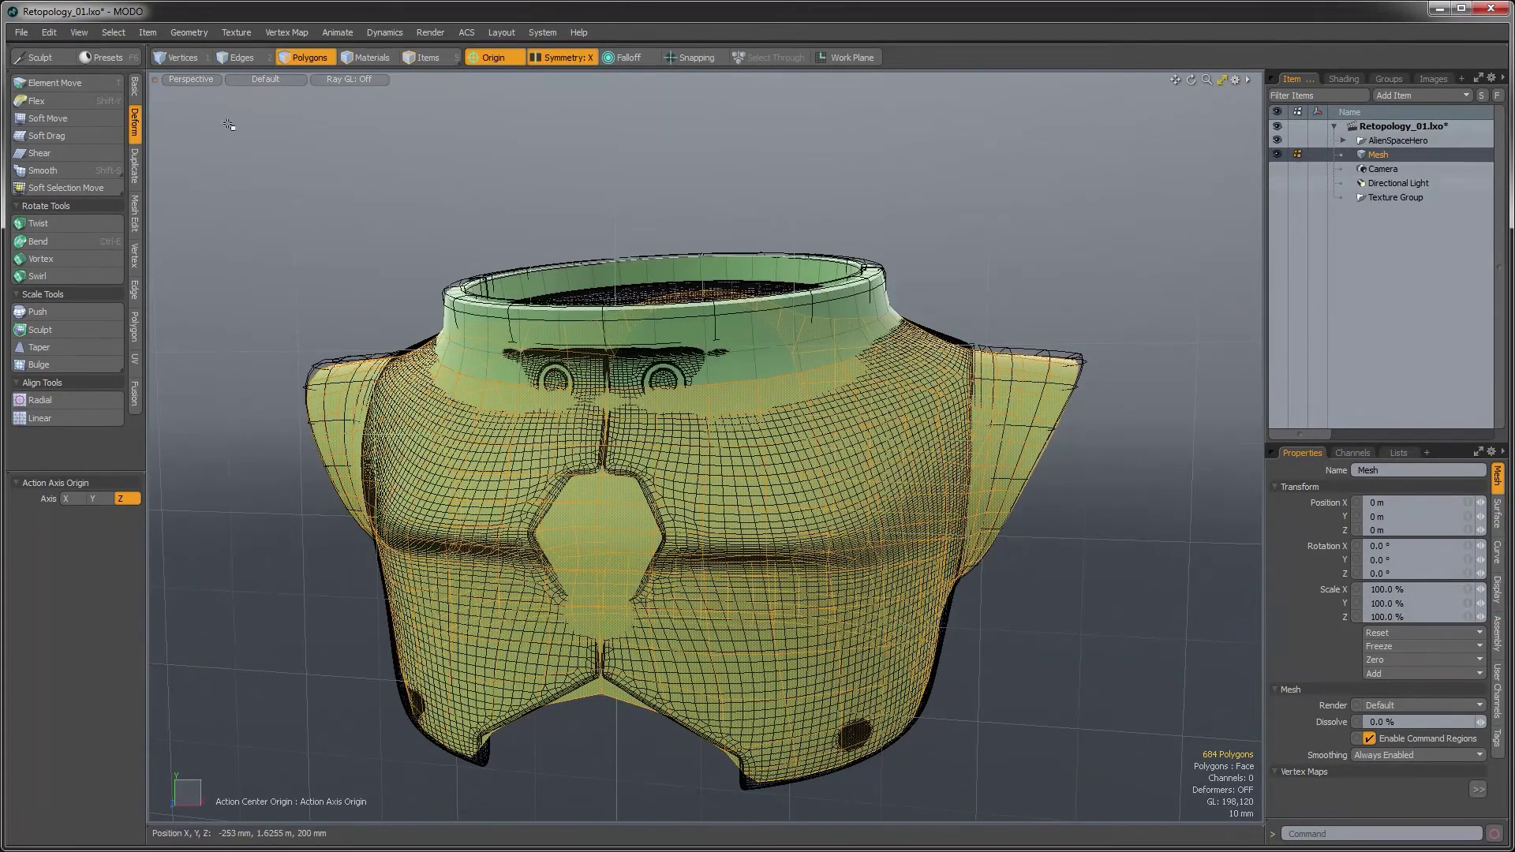
Set the mesh constraint mode to Background and its Geometry Constraint to Point
click(137, 98)
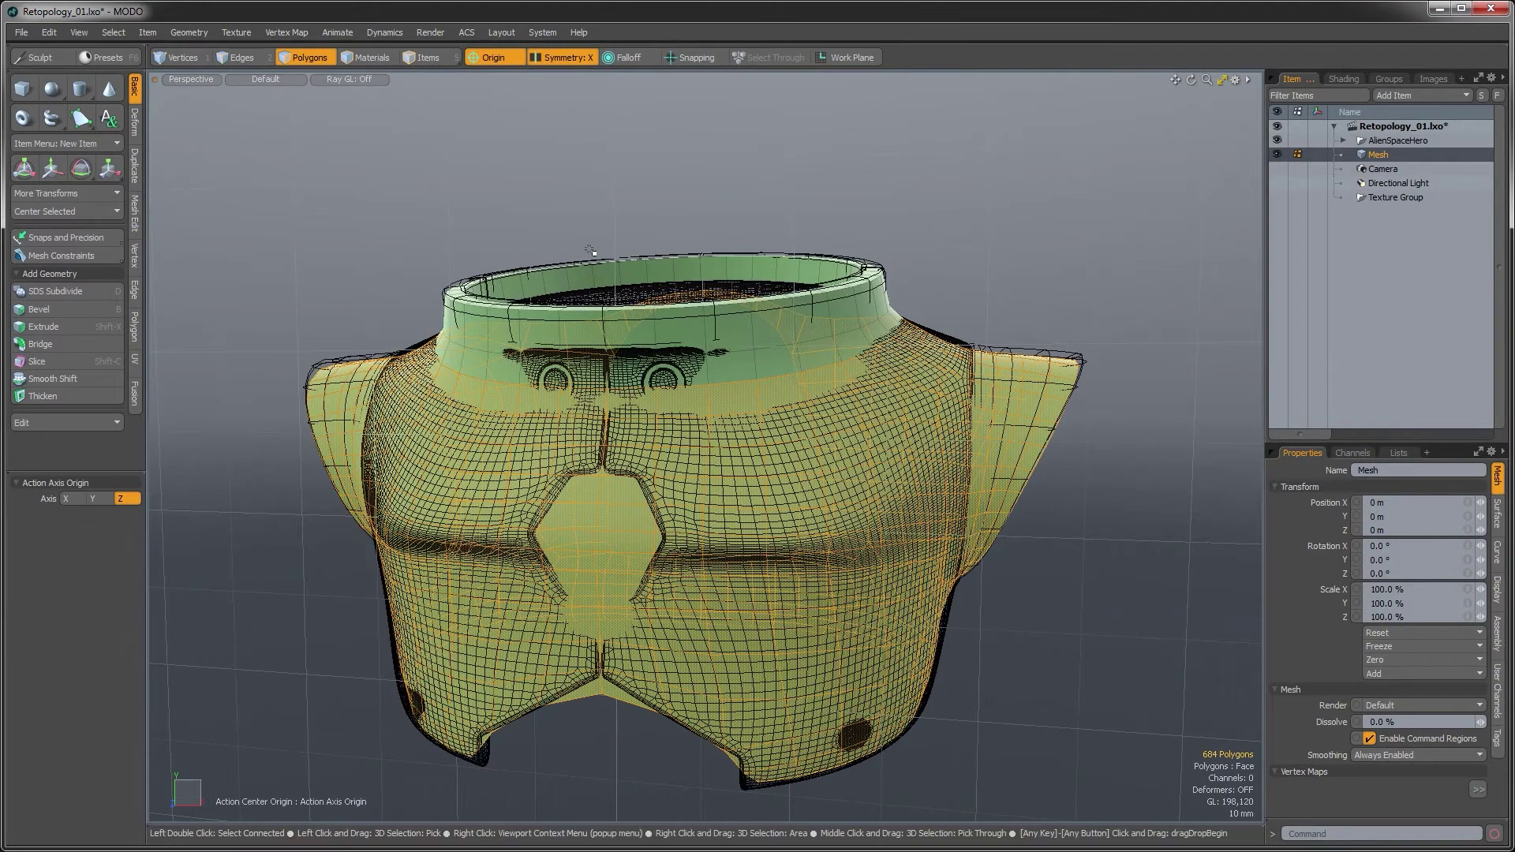
click(78, 258)
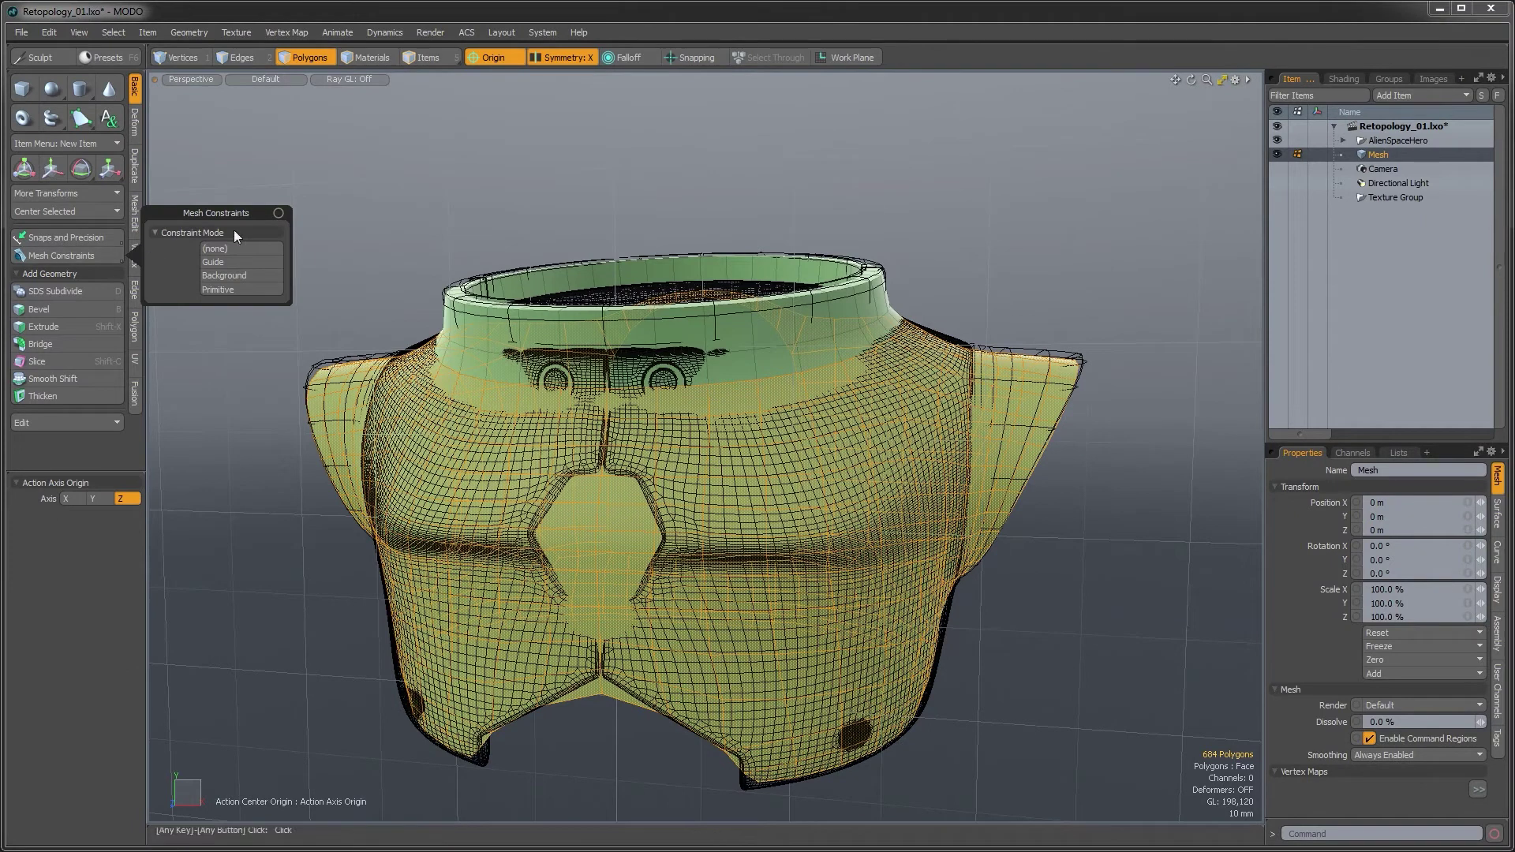
drag(250, 211, 269, 125)
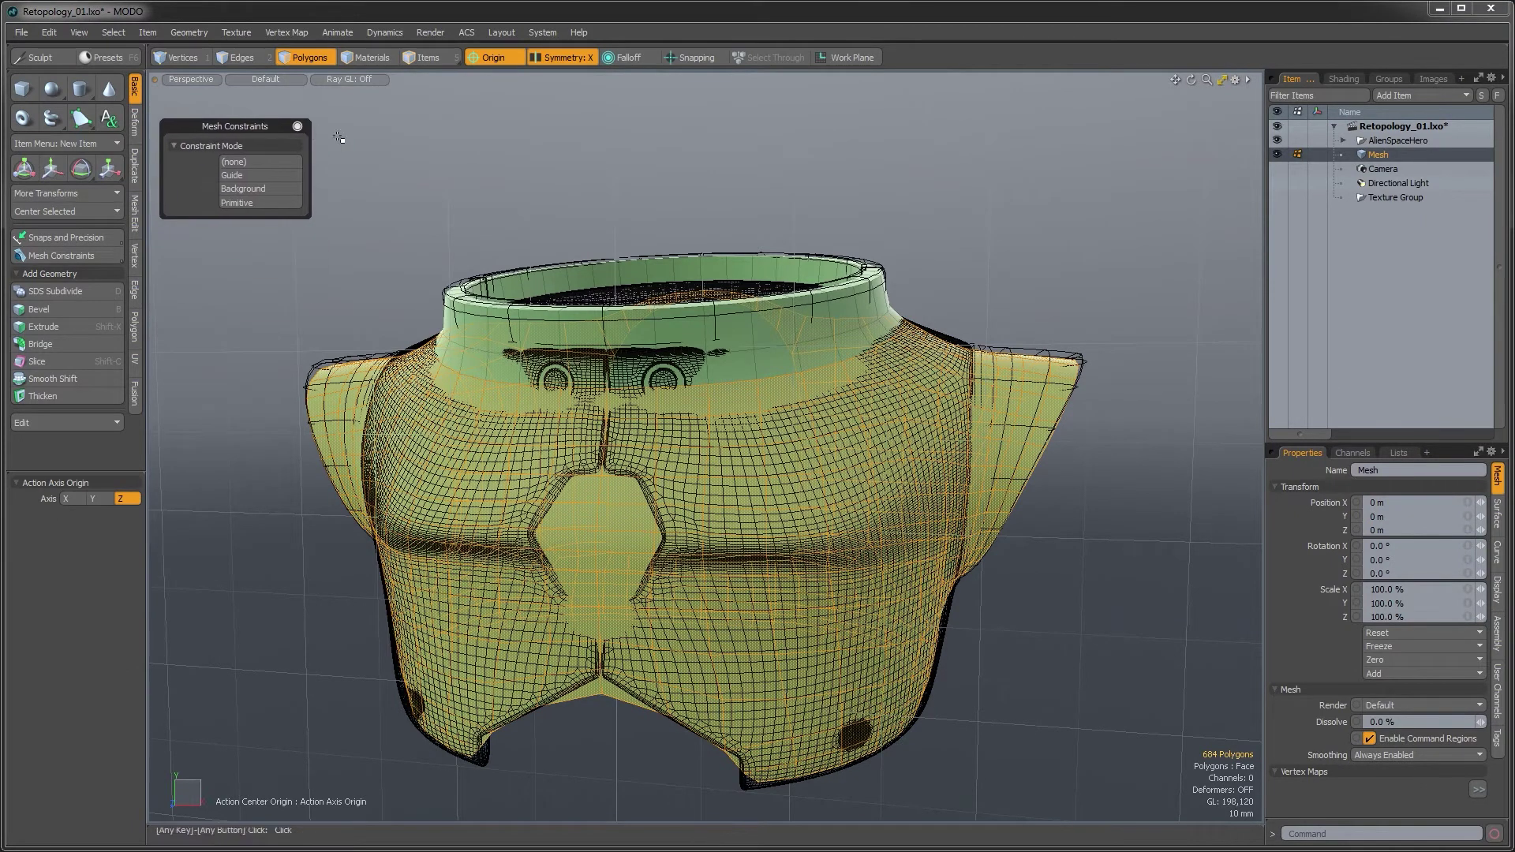
click(241, 190)
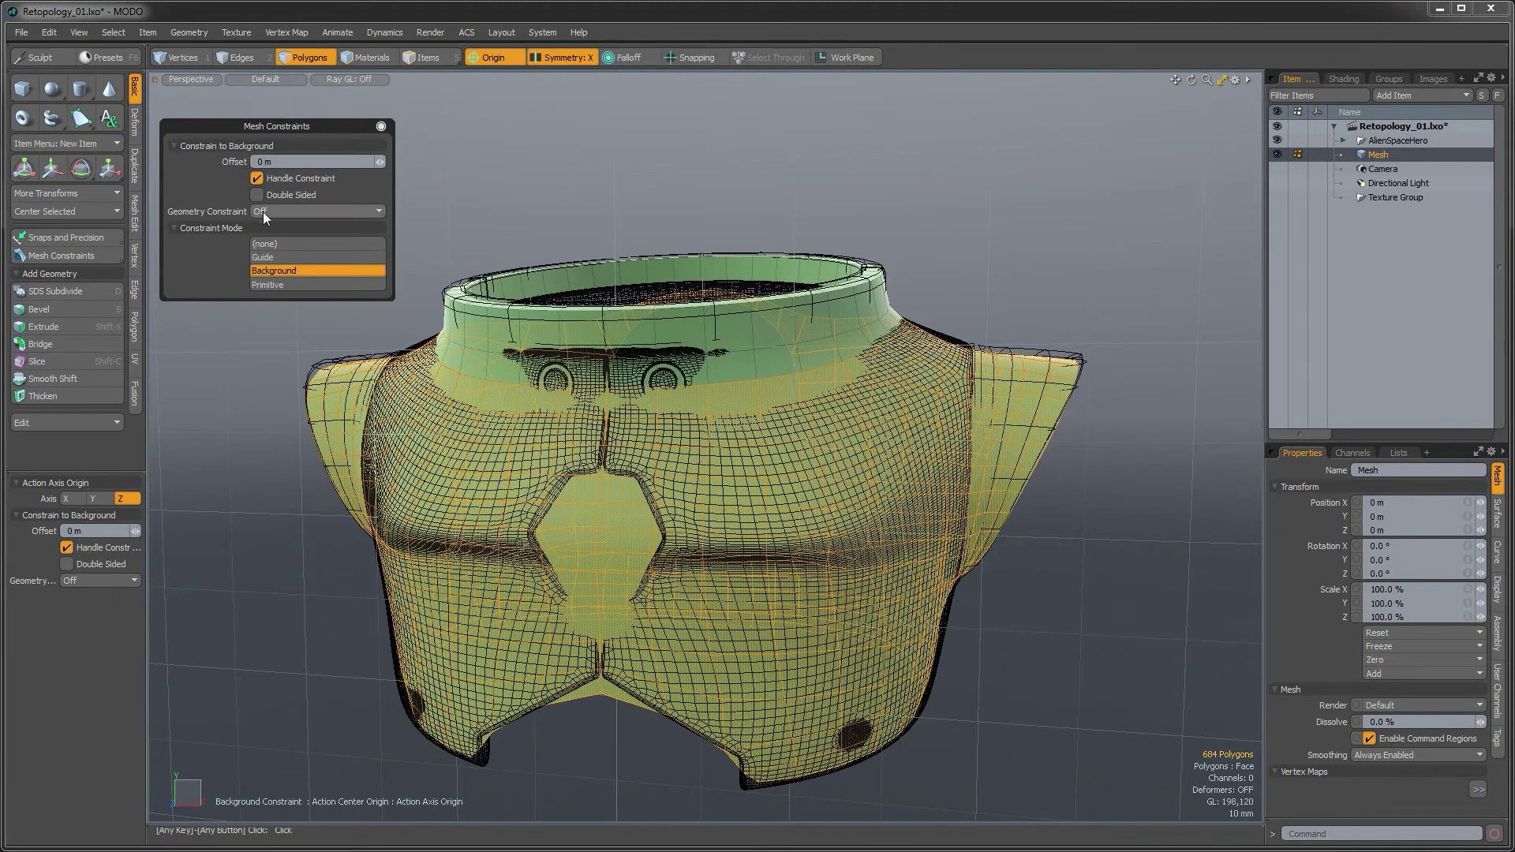
click(268, 246)
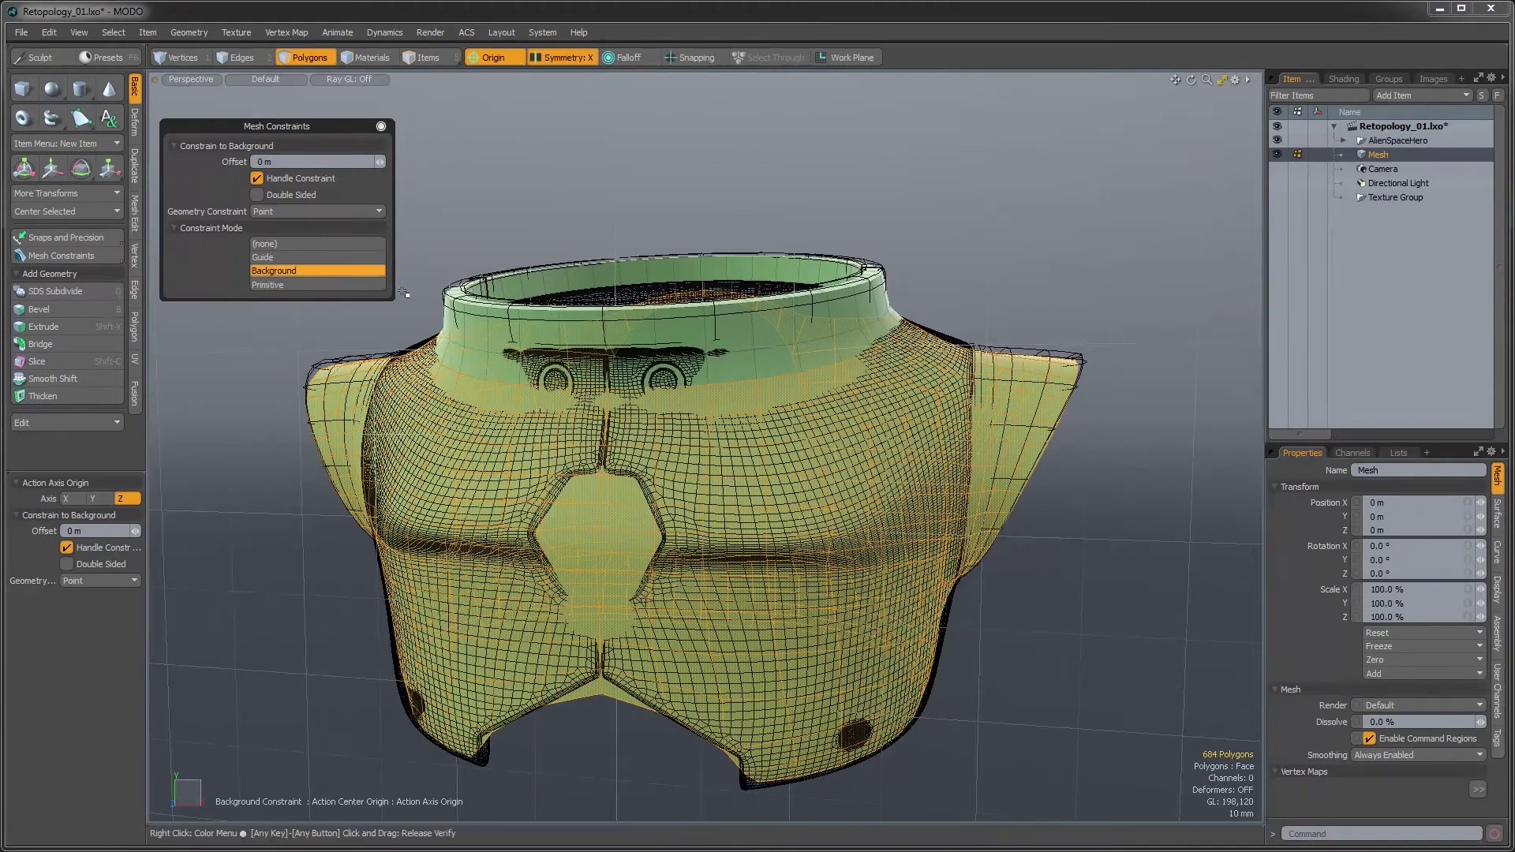
Try to smooth the selected armor body polygons against the background surface
alt+drag(734, 410, 806, 388)
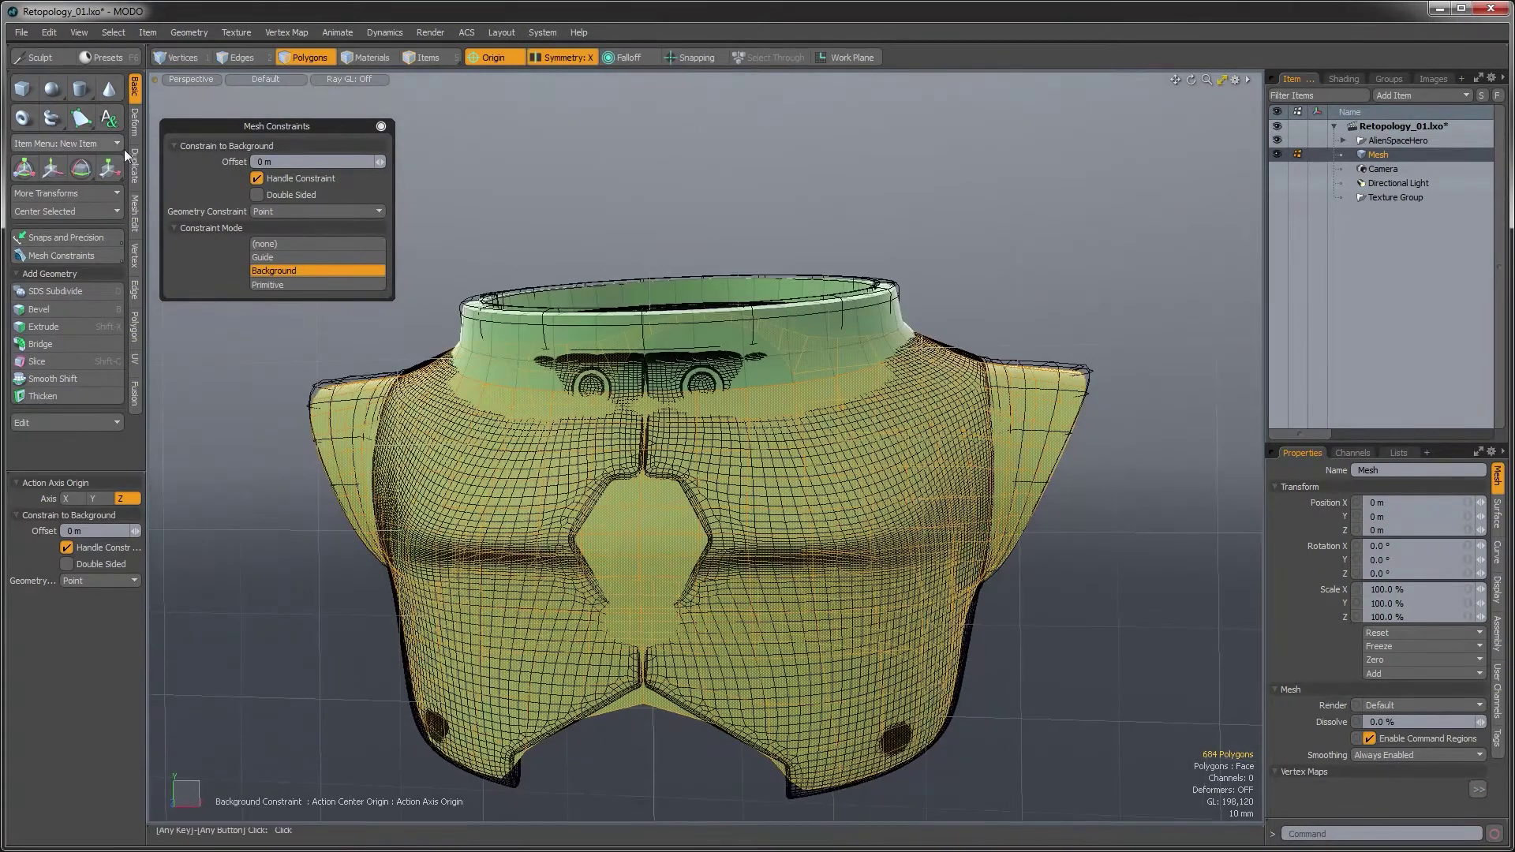
click(134, 120)
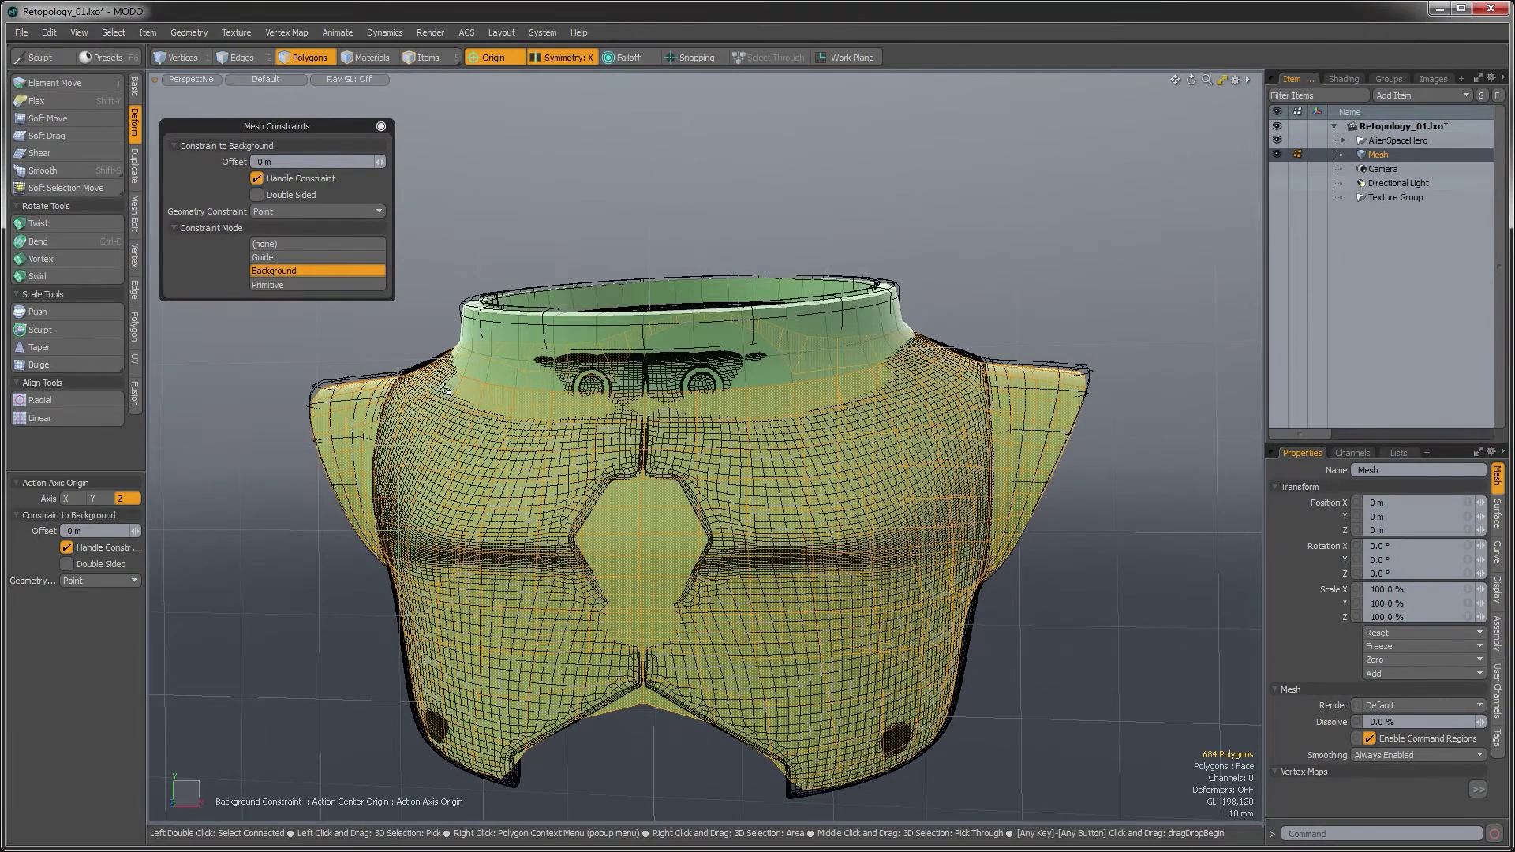
click(50, 169)
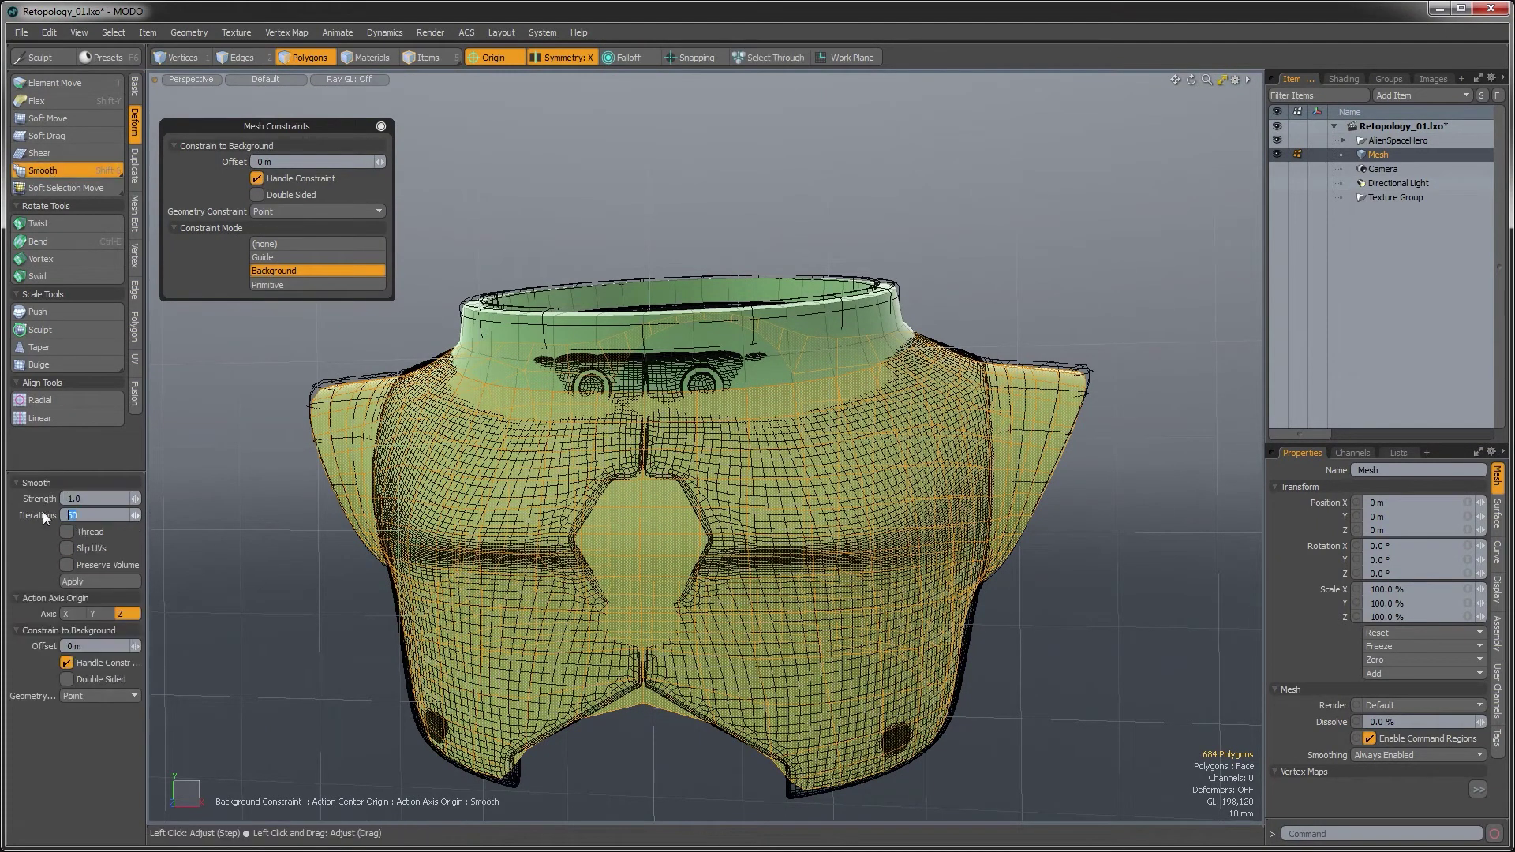
alt+drag(616, 592, 865, 493)
click(868, 478)
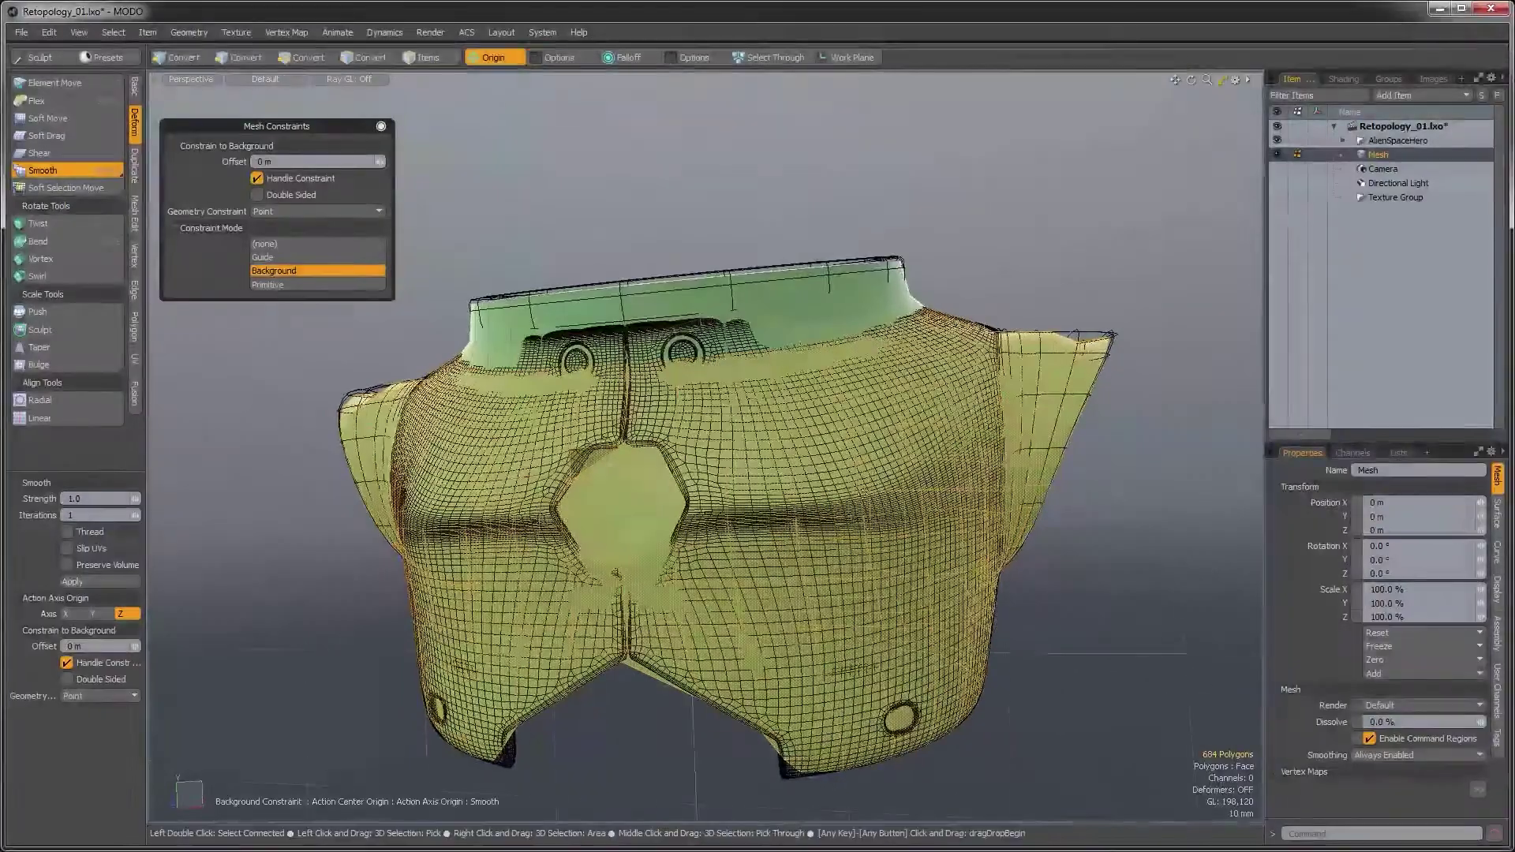
click(865, 493)
Undo the constrained smoothing of the armor body and leave the Smooth tool
key(ctrl+z)
mouse_move(865, 494)
alt+mouse_down()
mouse_move(829, 514)
mouse_move(817, 491)
mouse_move(673, 546)
mouse_move(675, 479)
mouse_move(740, 562)
mouse_move(698, 574)
mouse_move(631, 336)
mouse_move(714, 520)
mouse_move(711, 584)
mouse_move(678, 654)
mouse_move(762, 670)
mouse_move(771, 580)
mouse_move(701, 567)
mouse_move(692, 522)
alt+mouse_up()
key(ctrl+z)
key(ctrl+z)
key(ctrl+z)
key(space)
Deselect the polygons covering and surrounding the high-res armor's central chest opening
double_click(711, 591)
ctrl+click(683, 688)
alt+drag(717, 685, 700, 657)
alt+drag(487, 461, 244, 234)
Smooth the selected armor polygons onto the background with 43 iterations and set the constraint offset to 1 mm
key(shift+s)
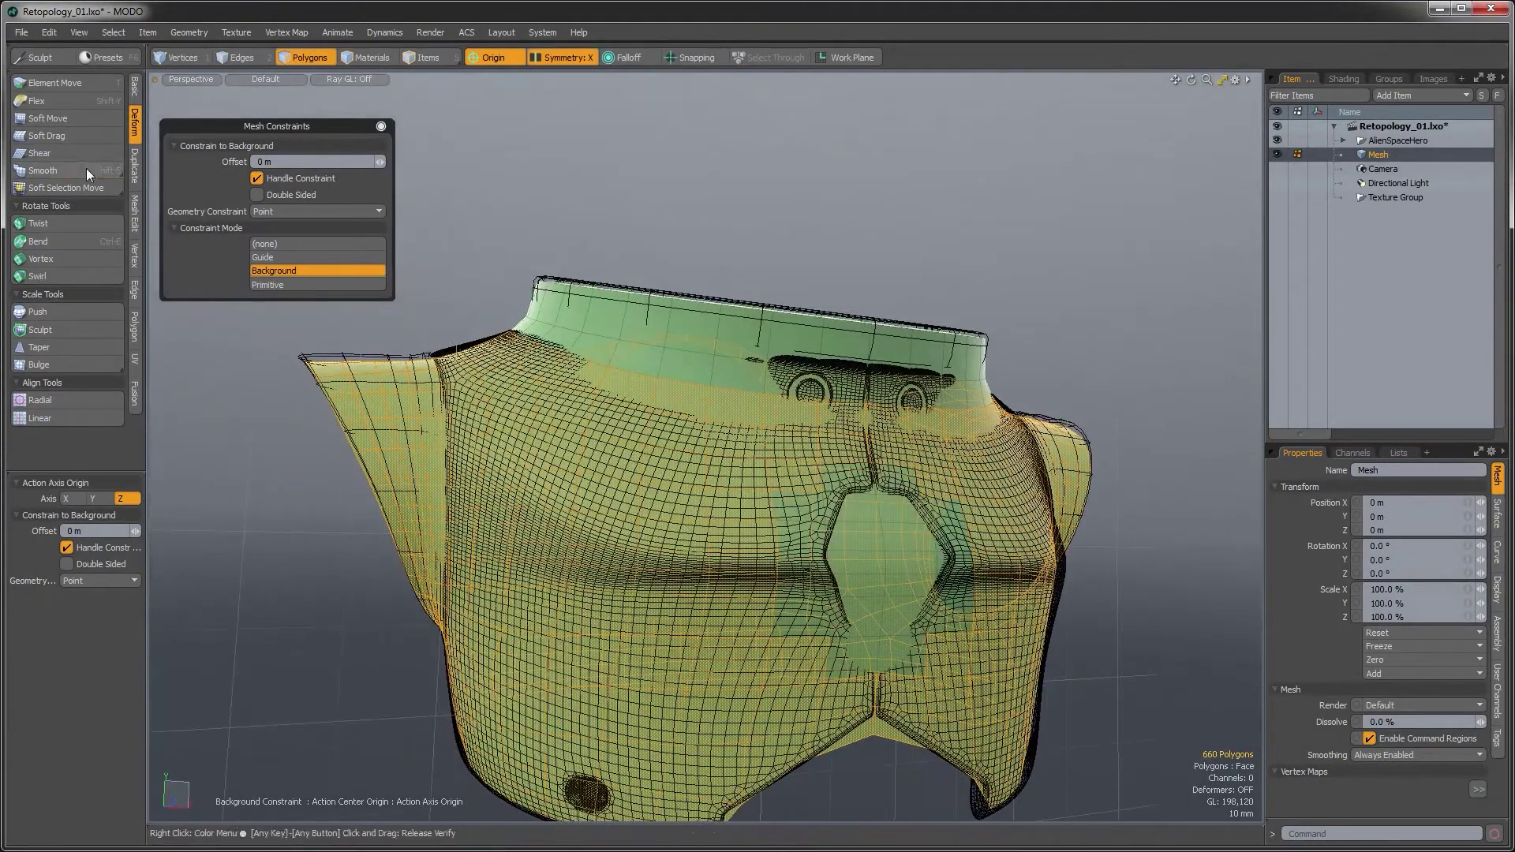
drag(456, 348, 553, 348)
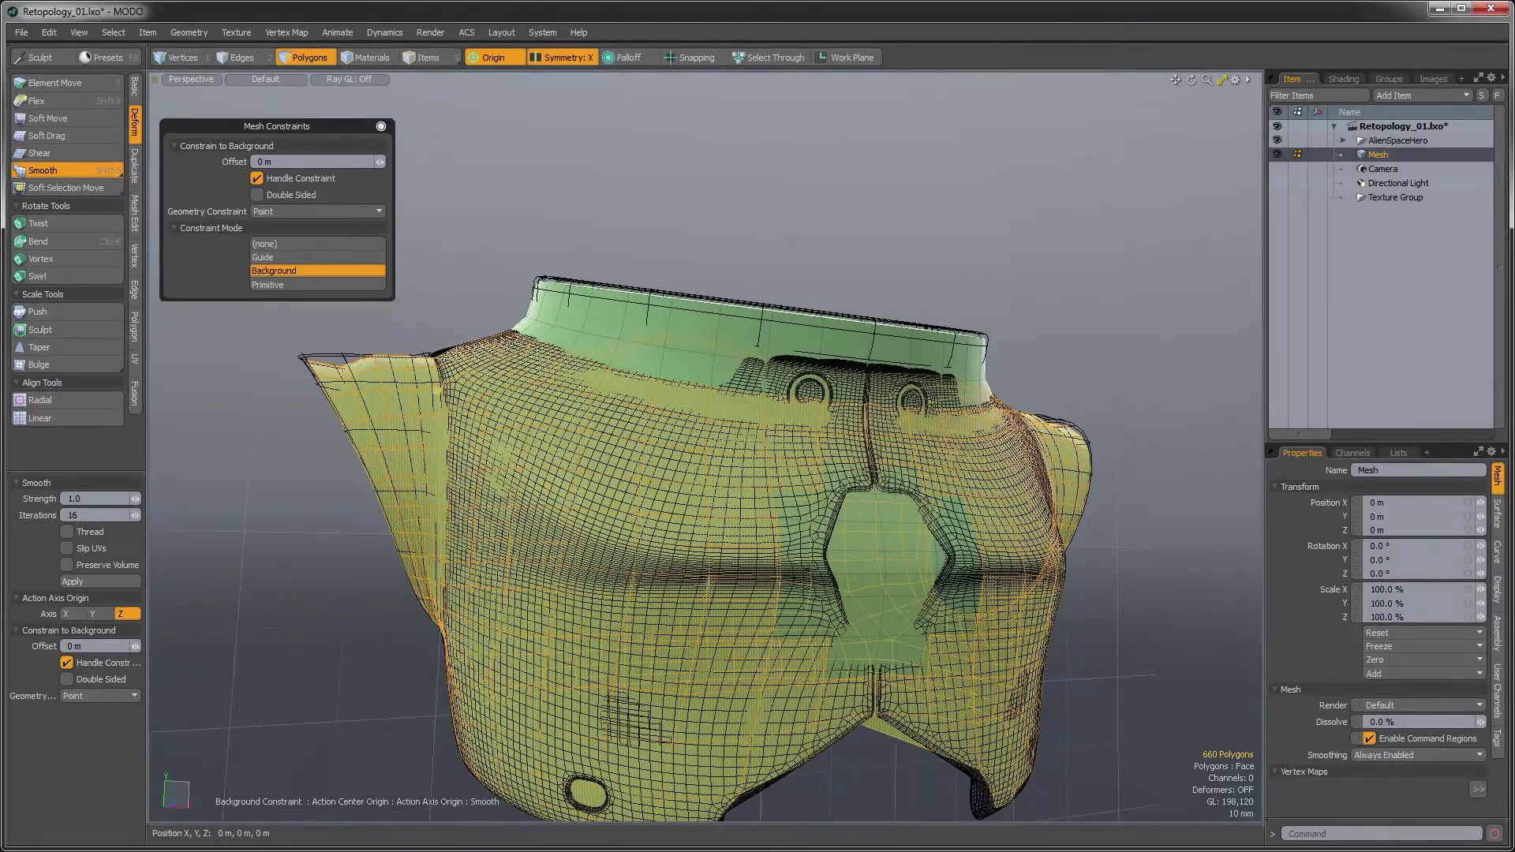
alt+drag(600, 465, 746, 466)
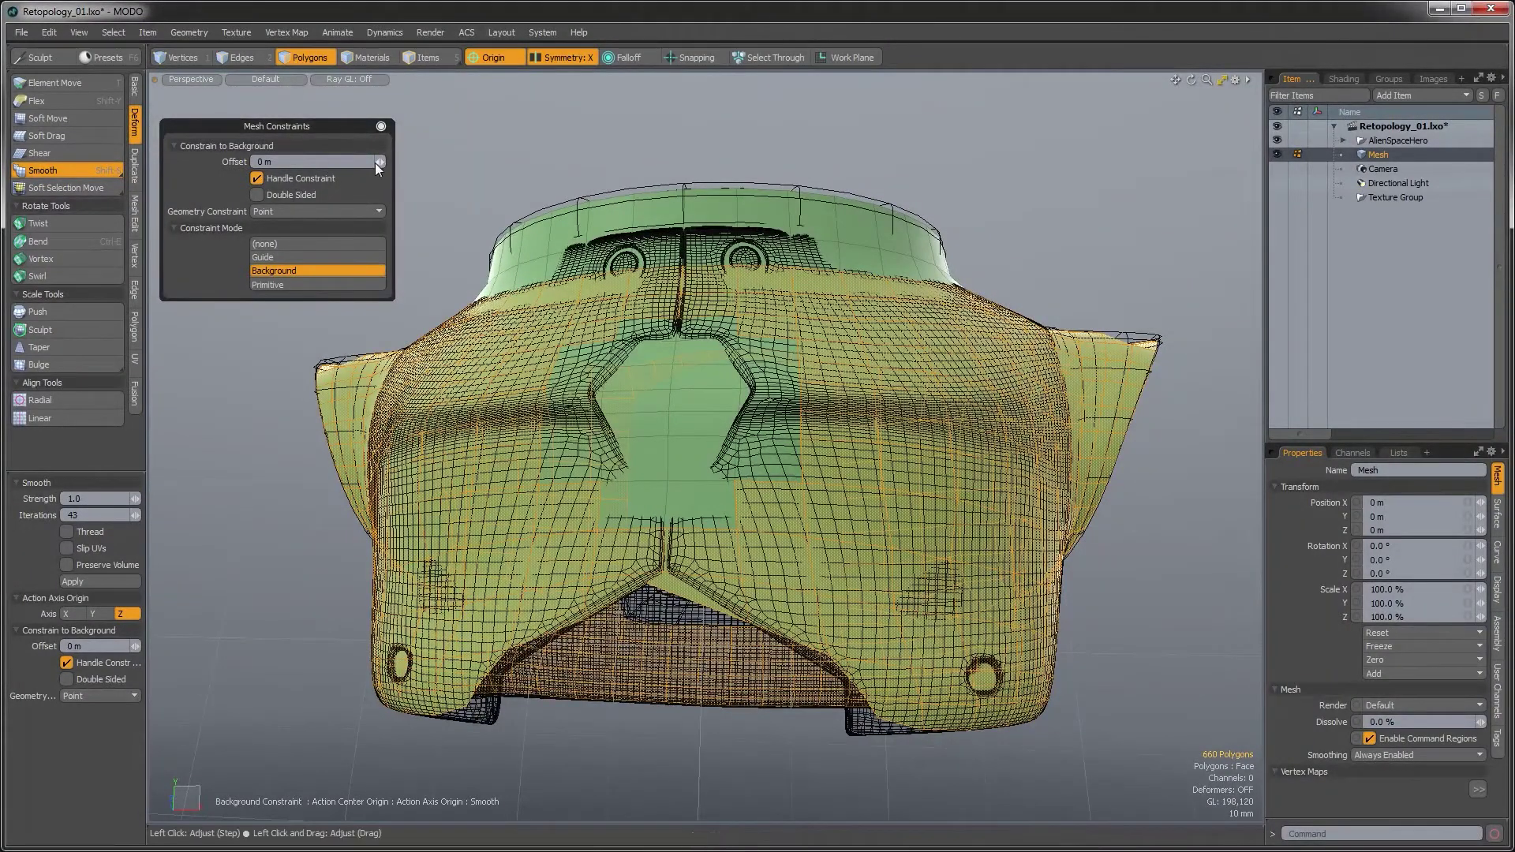
click(379, 163)
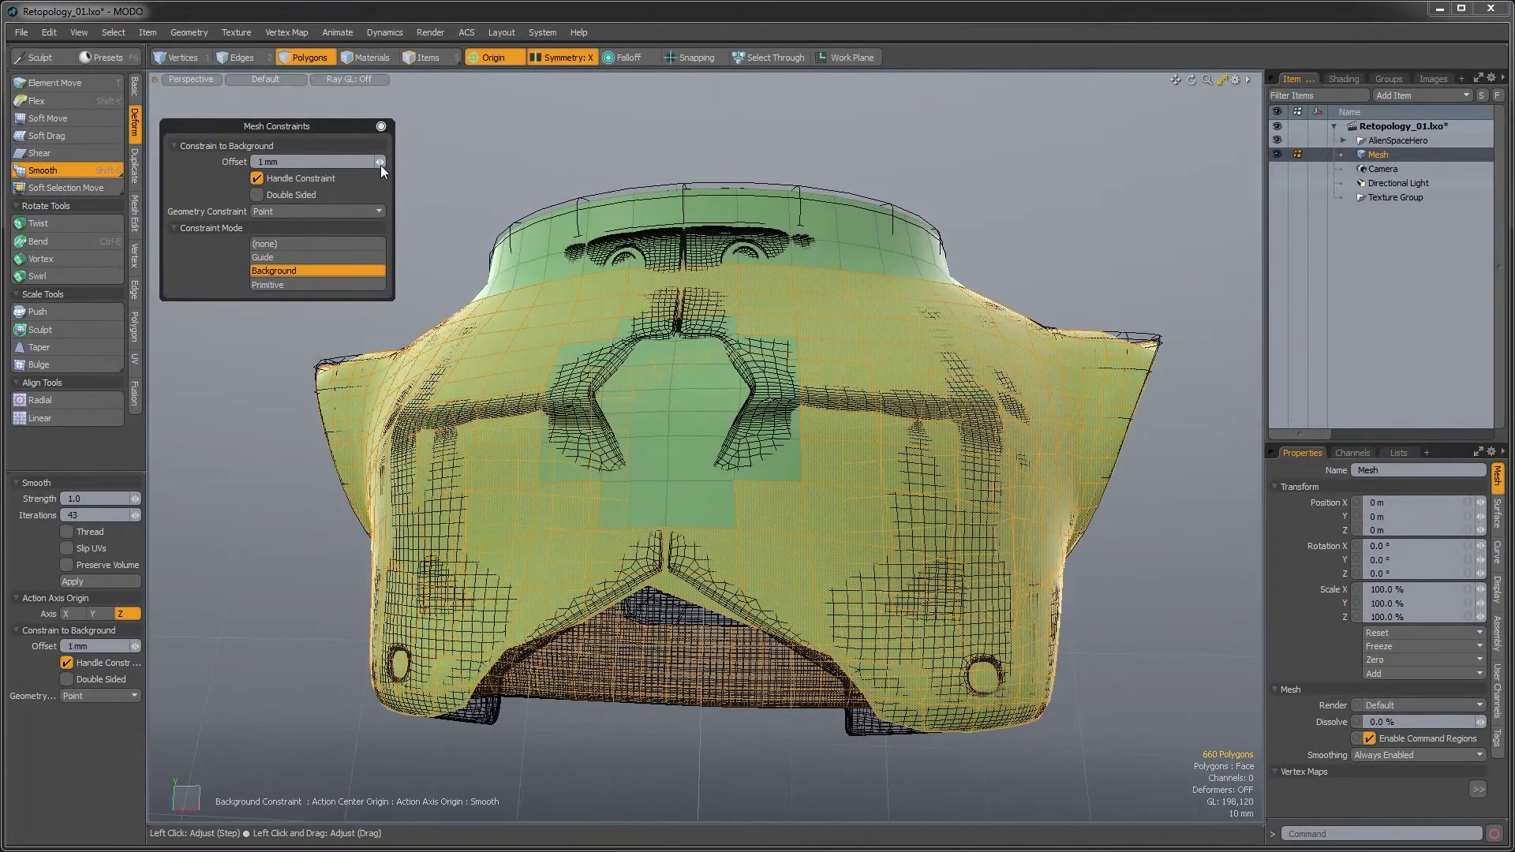
alt+drag(647, 419, 679, 472)
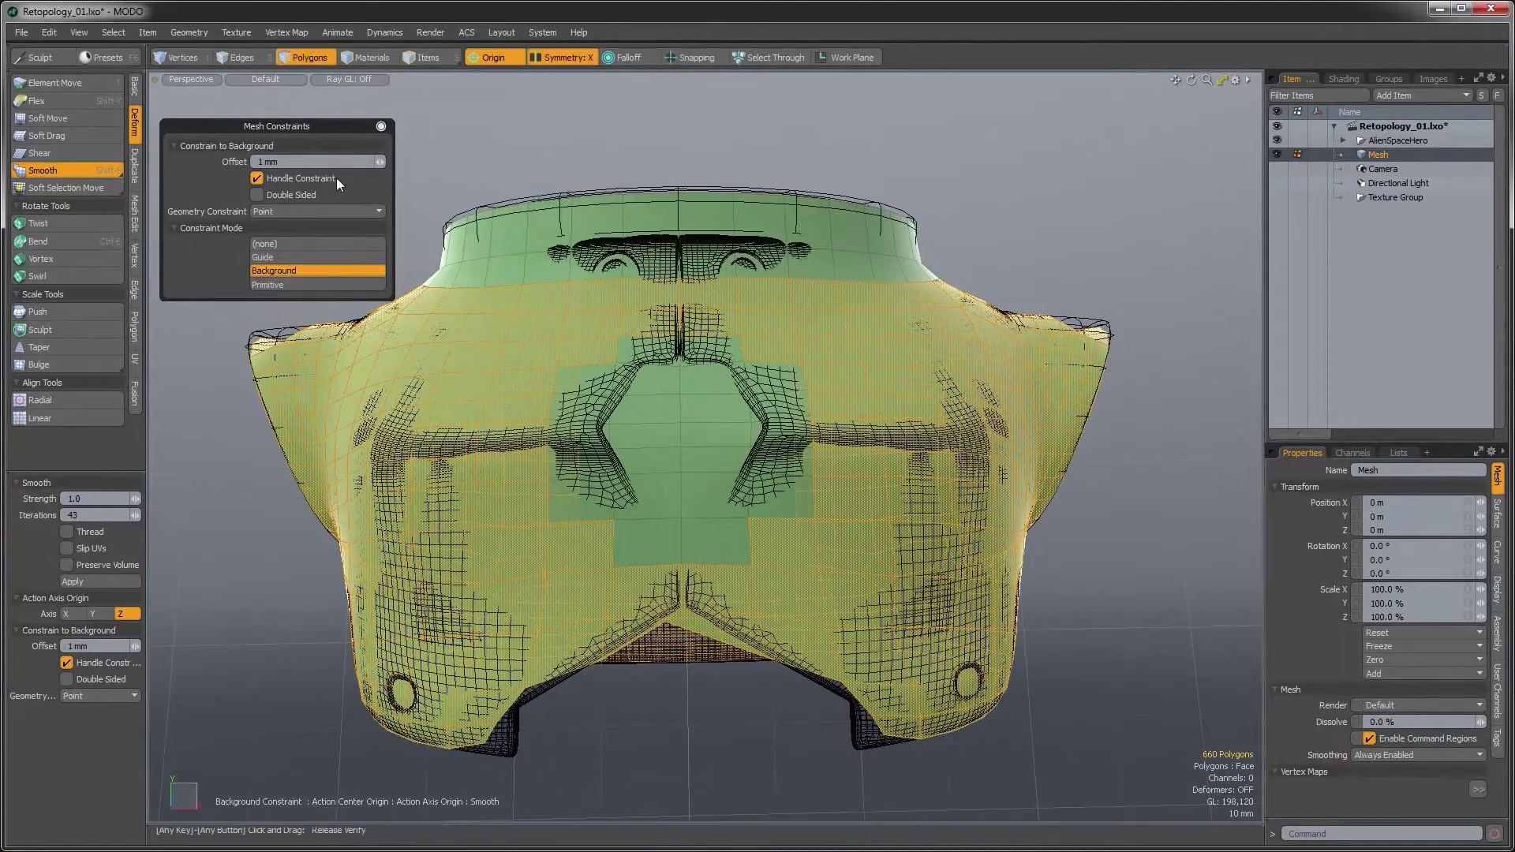
Leave the Smooth tool, deselect the armor polygons and close the Mesh Constraints dialog
ctrl+alt+drag(582, 331, 681, 442)
key(q)
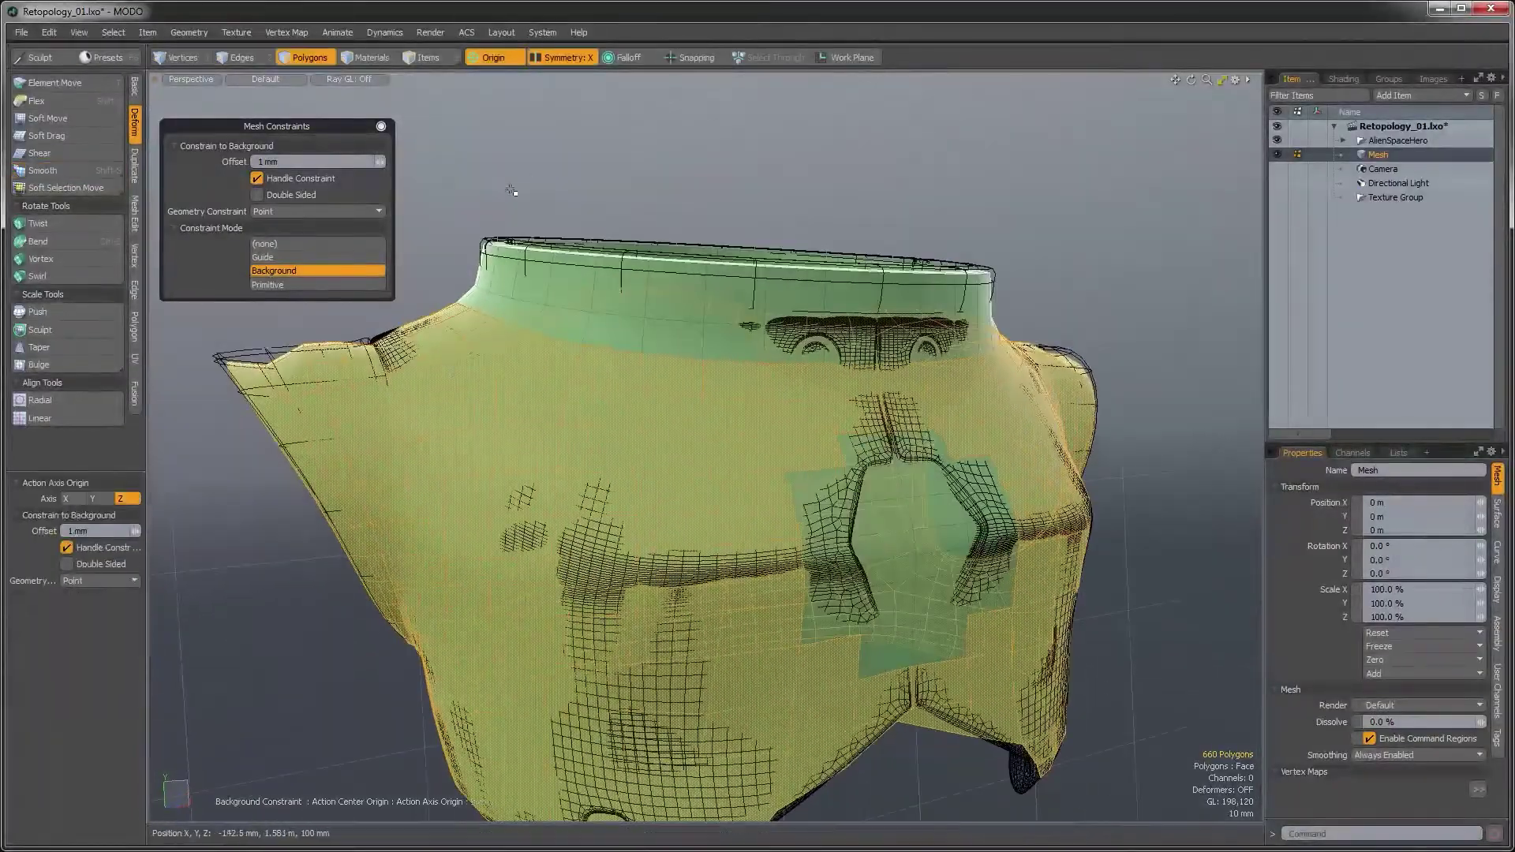
click(498, 204)
alt+drag(446, 282, 404, 175)
click(381, 127)
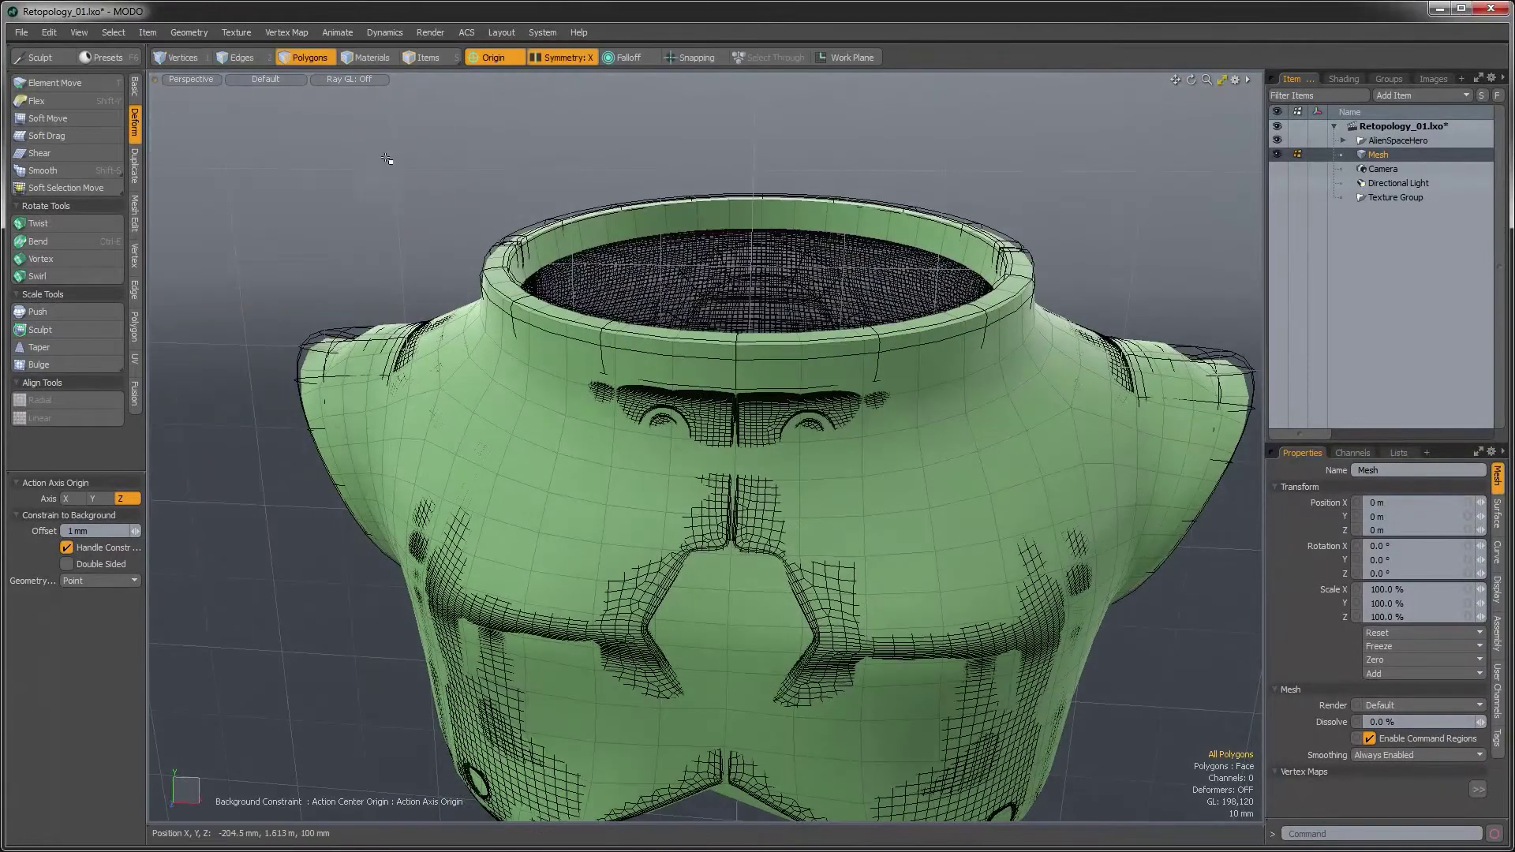
Switch to the Topology layout and activate the Topology Pen on the armor mesh near the shoulder
key(ctrl+Tab)
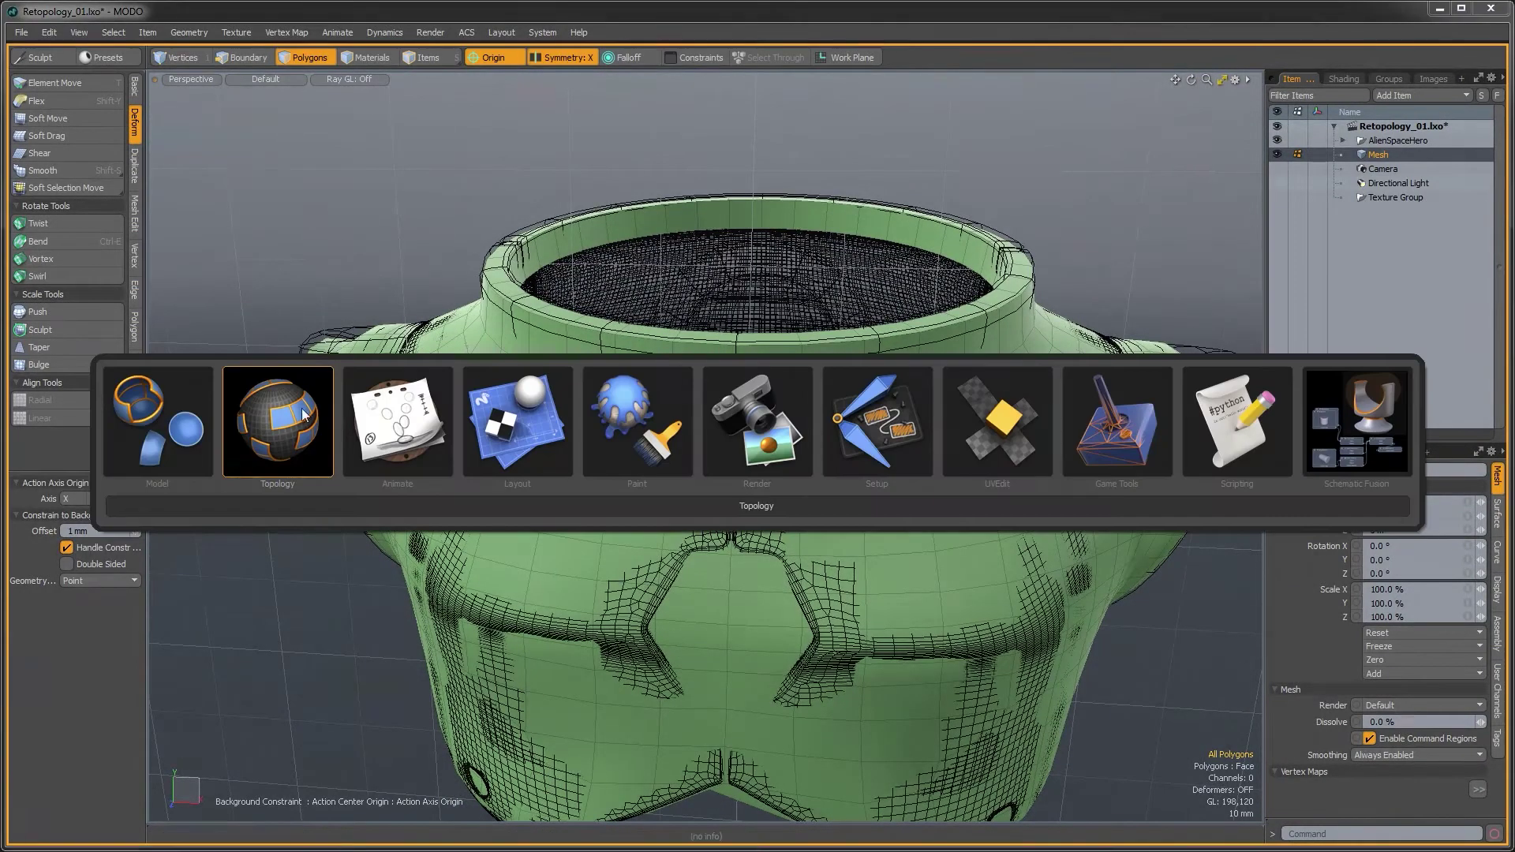
alt+drag(784, 439, 505, 580)
scroll(531, 403, up, 4)
alt+drag(531, 403, 519, 419)
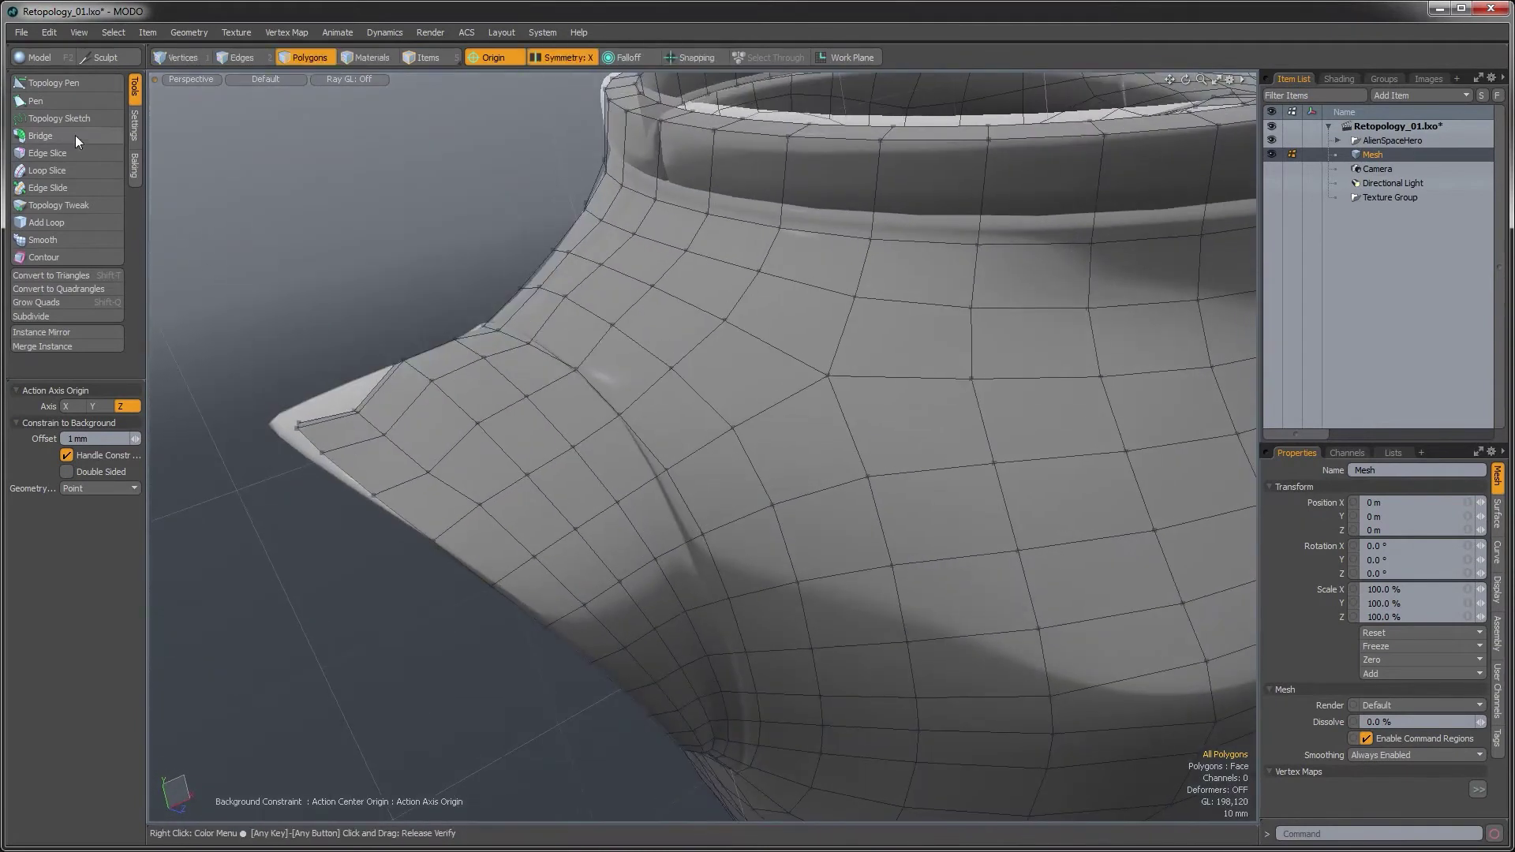
click(69, 87)
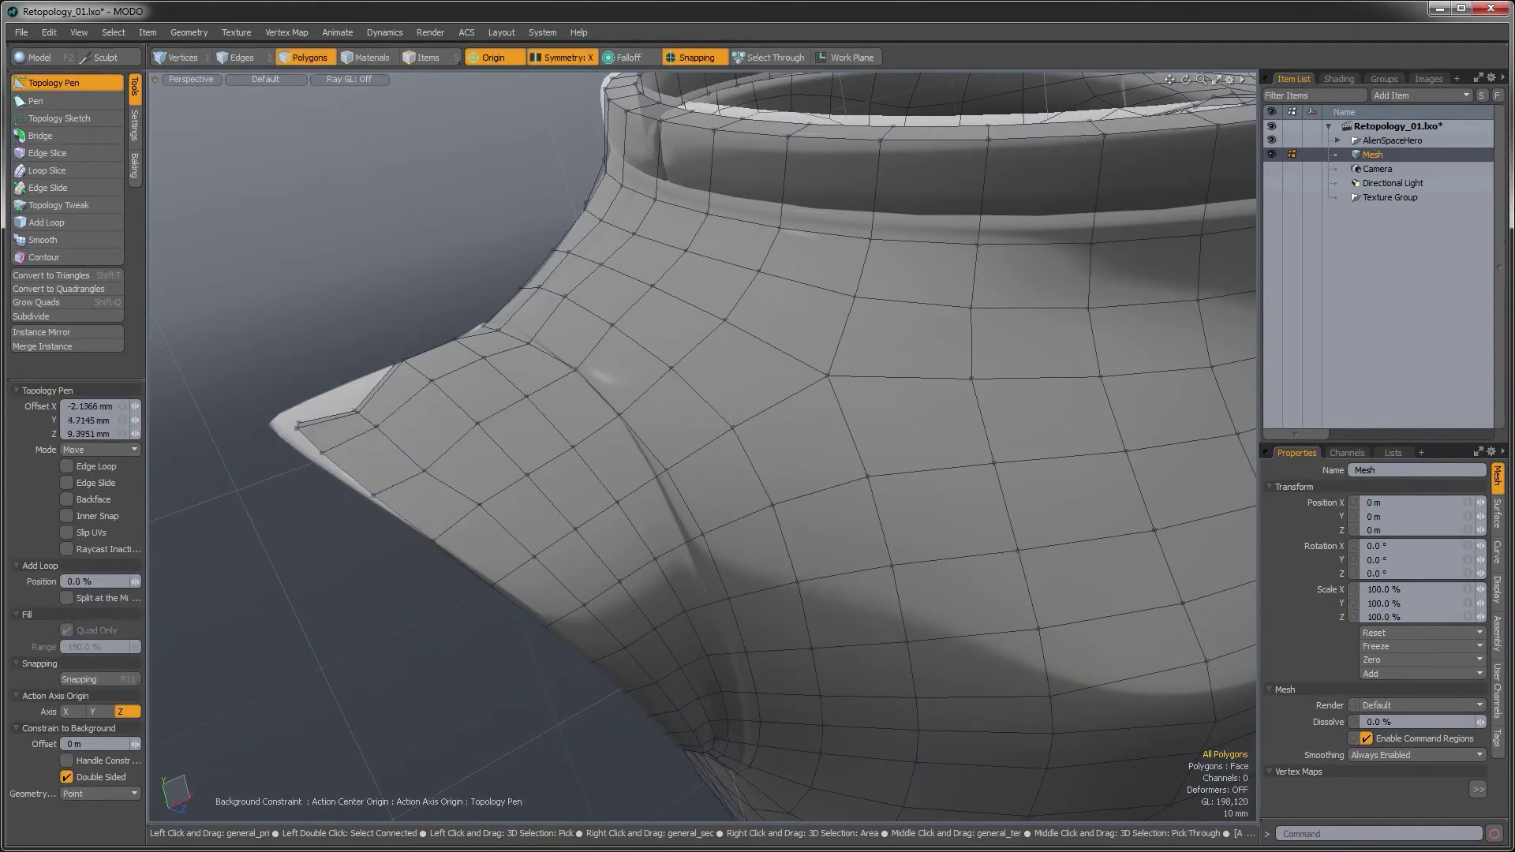
Move the border vertices on the upper part of the shoulder opening out to the high-res armor's rim with the Topology Pen
alt+drag(457, 466, 396, 507)
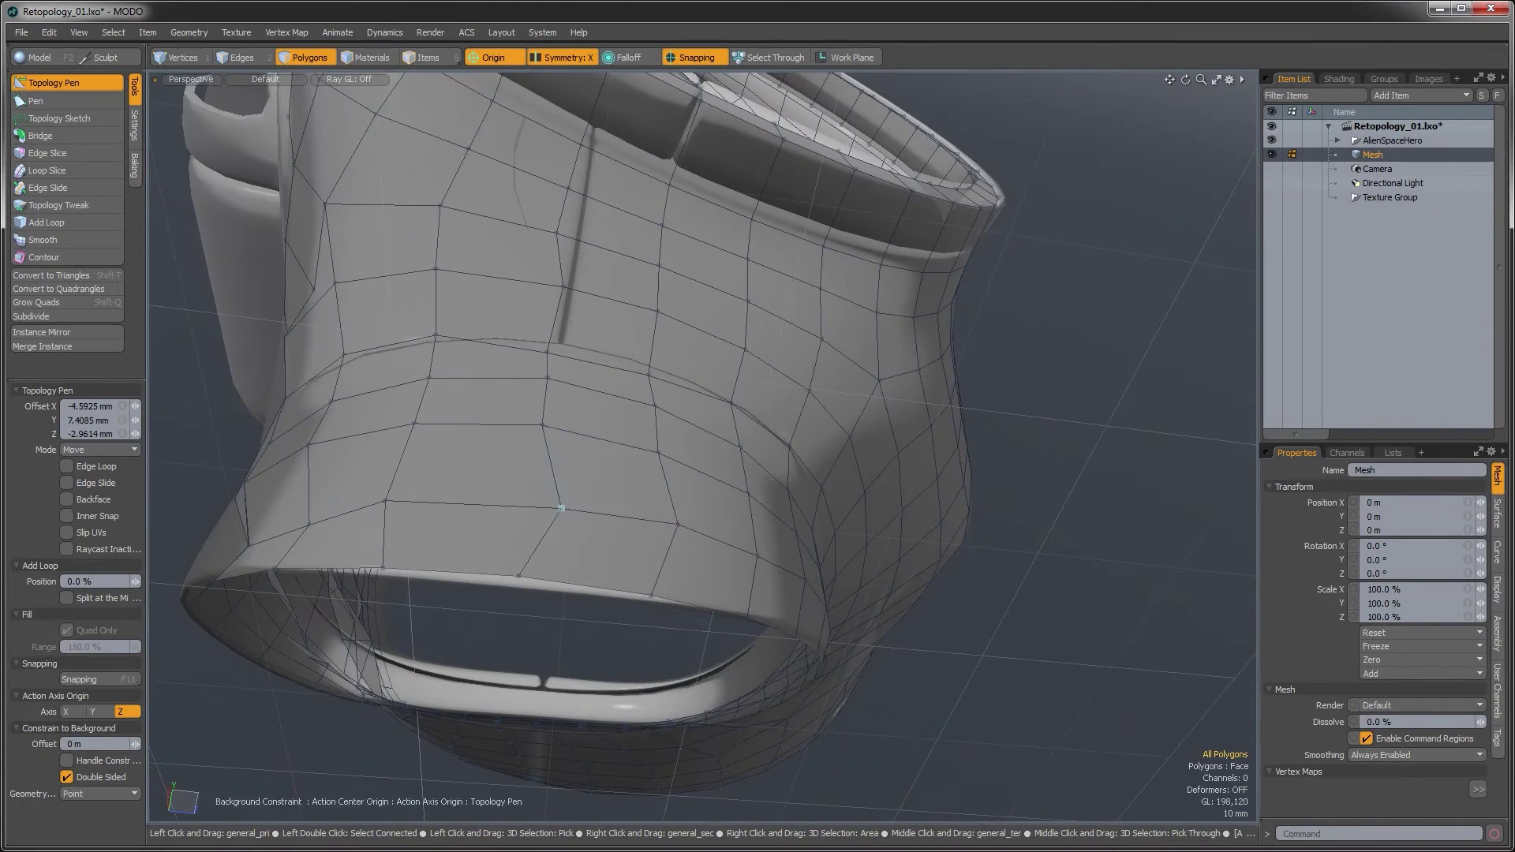
alt+drag(544, 507, 622, 566)
alt+drag(791, 549, 665, 641)
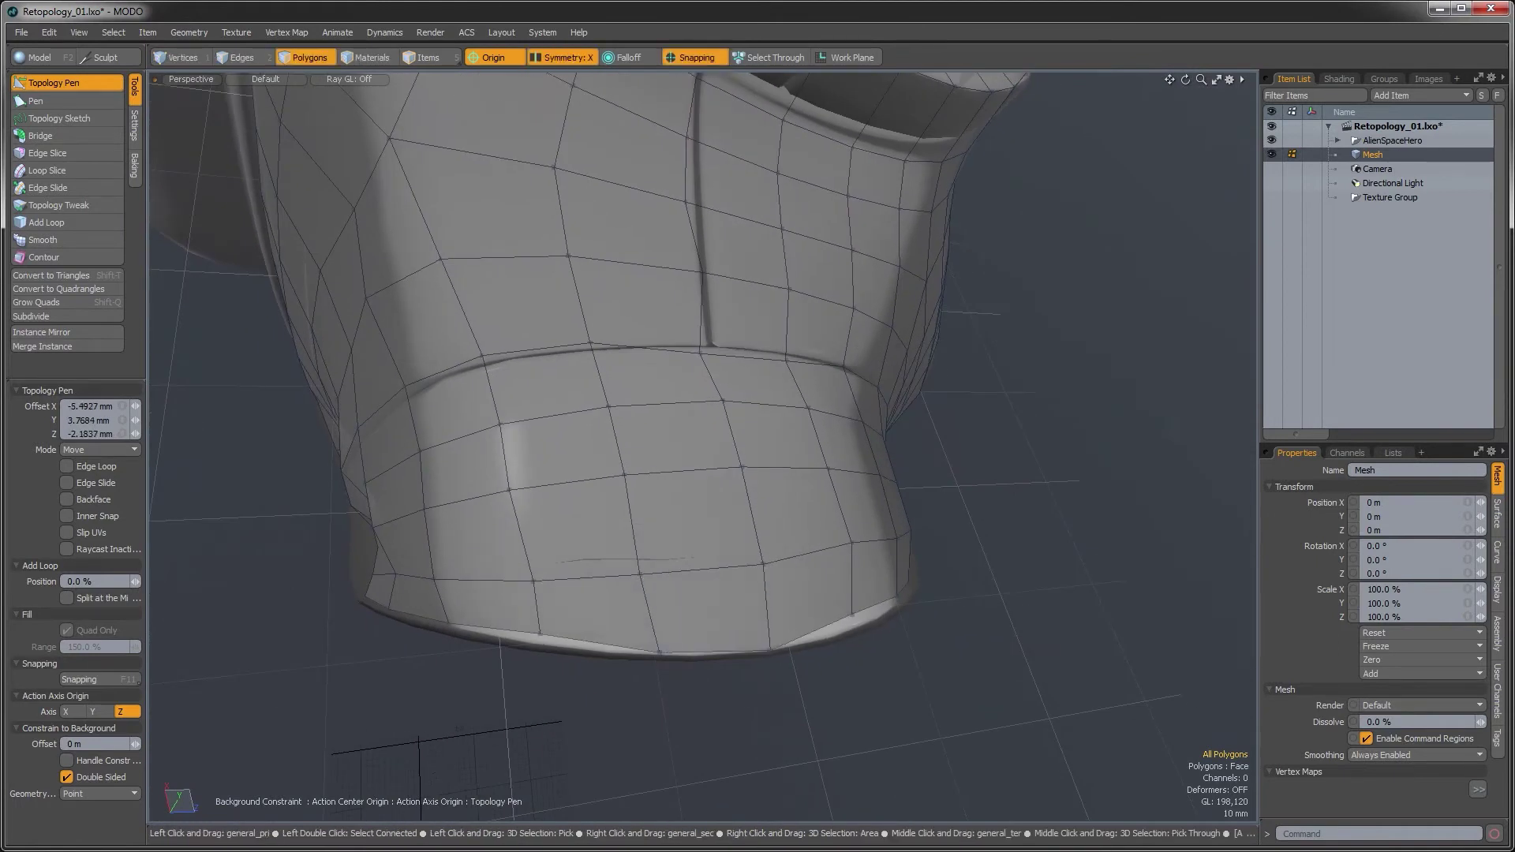
alt+drag(702, 556, 592, 631)
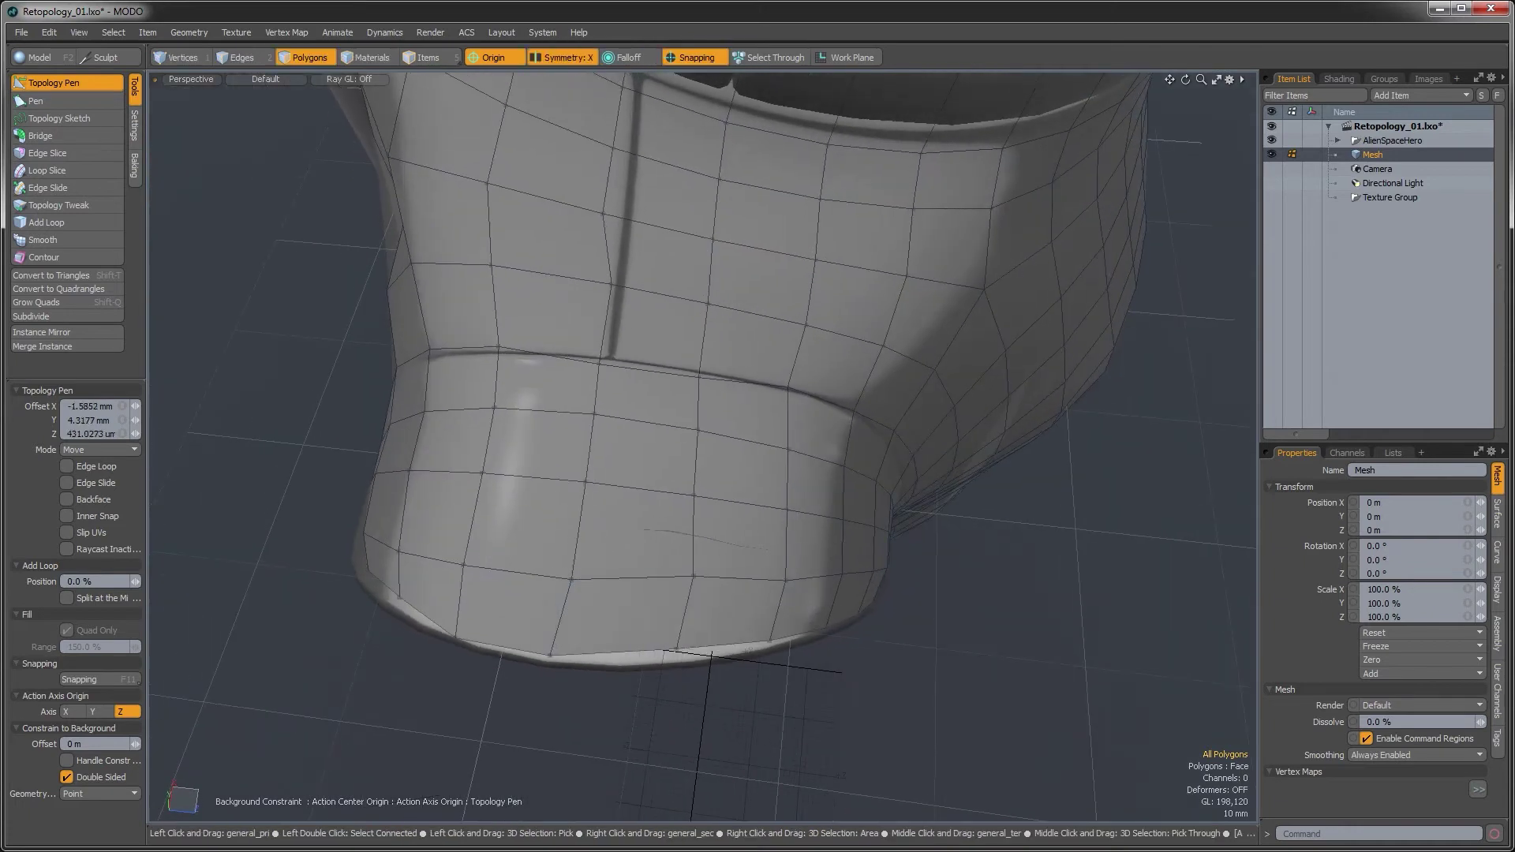
drag(677, 655, 683, 659)
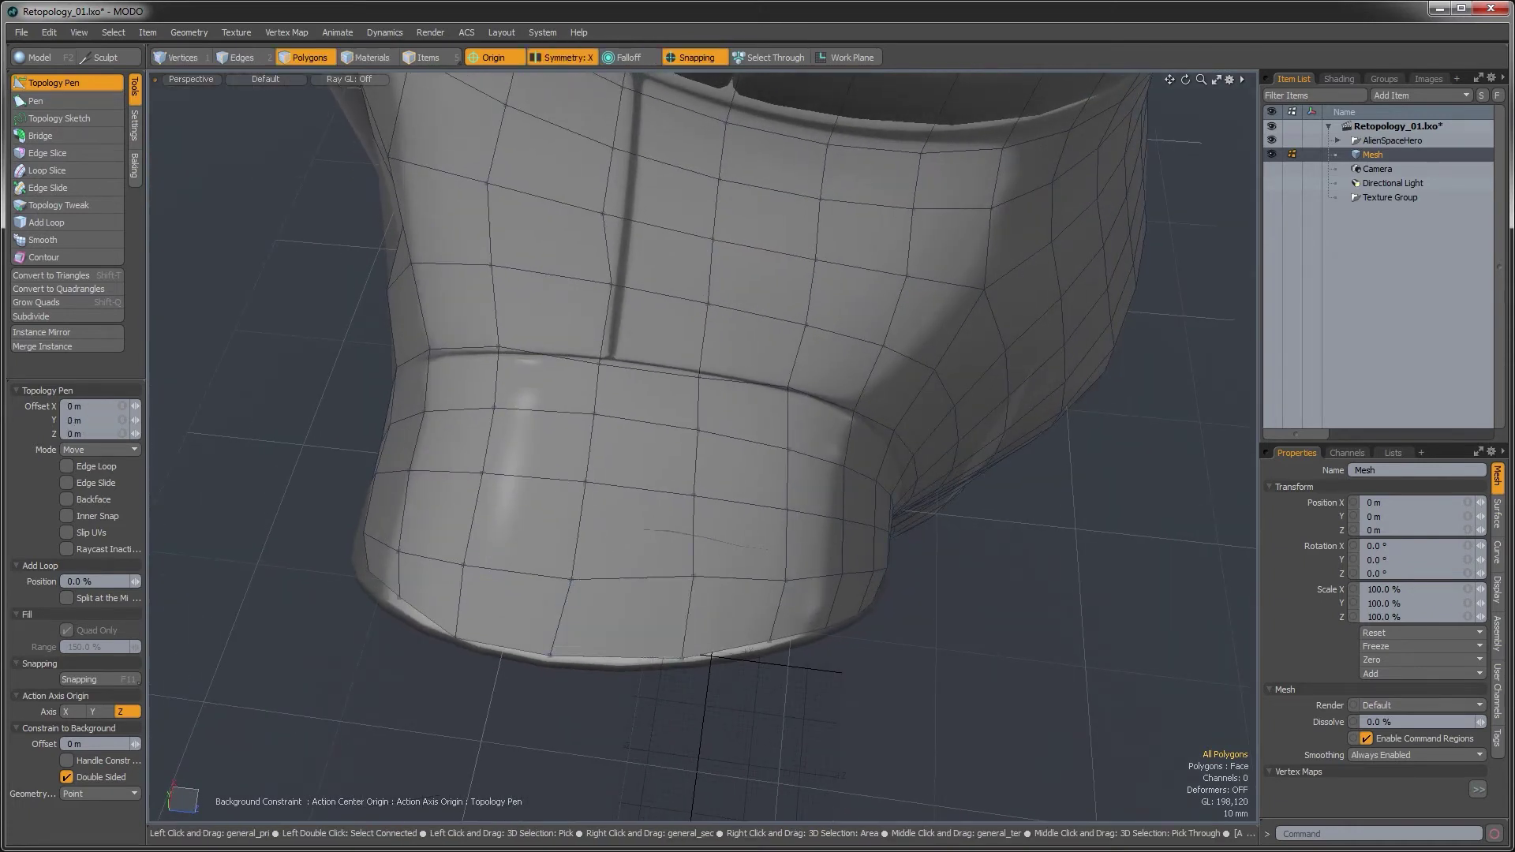
alt+drag(687, 583, 564, 633)
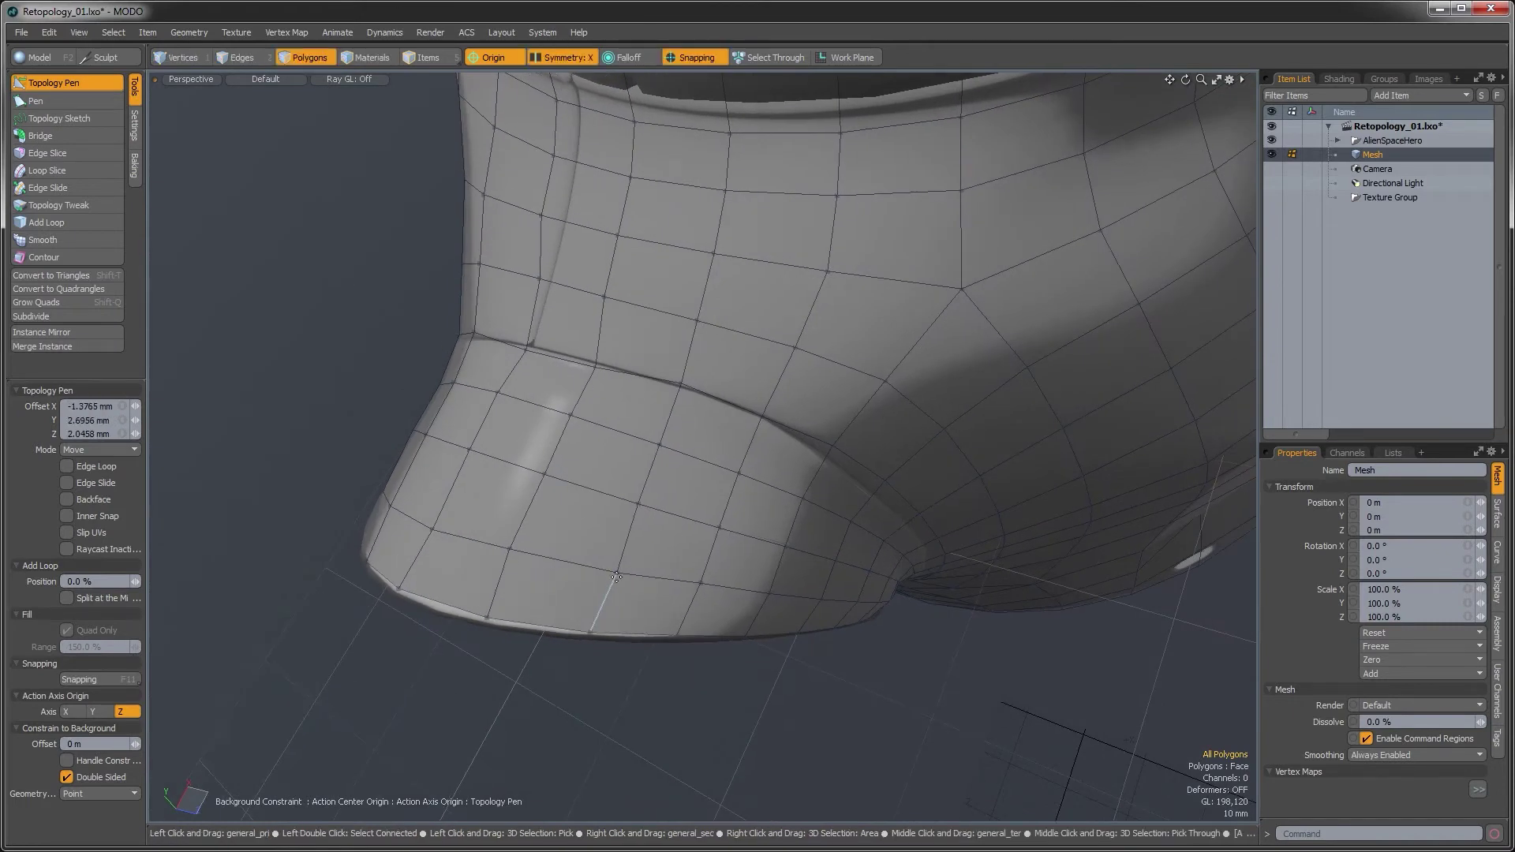
alt+drag(655, 600, 550, 545)
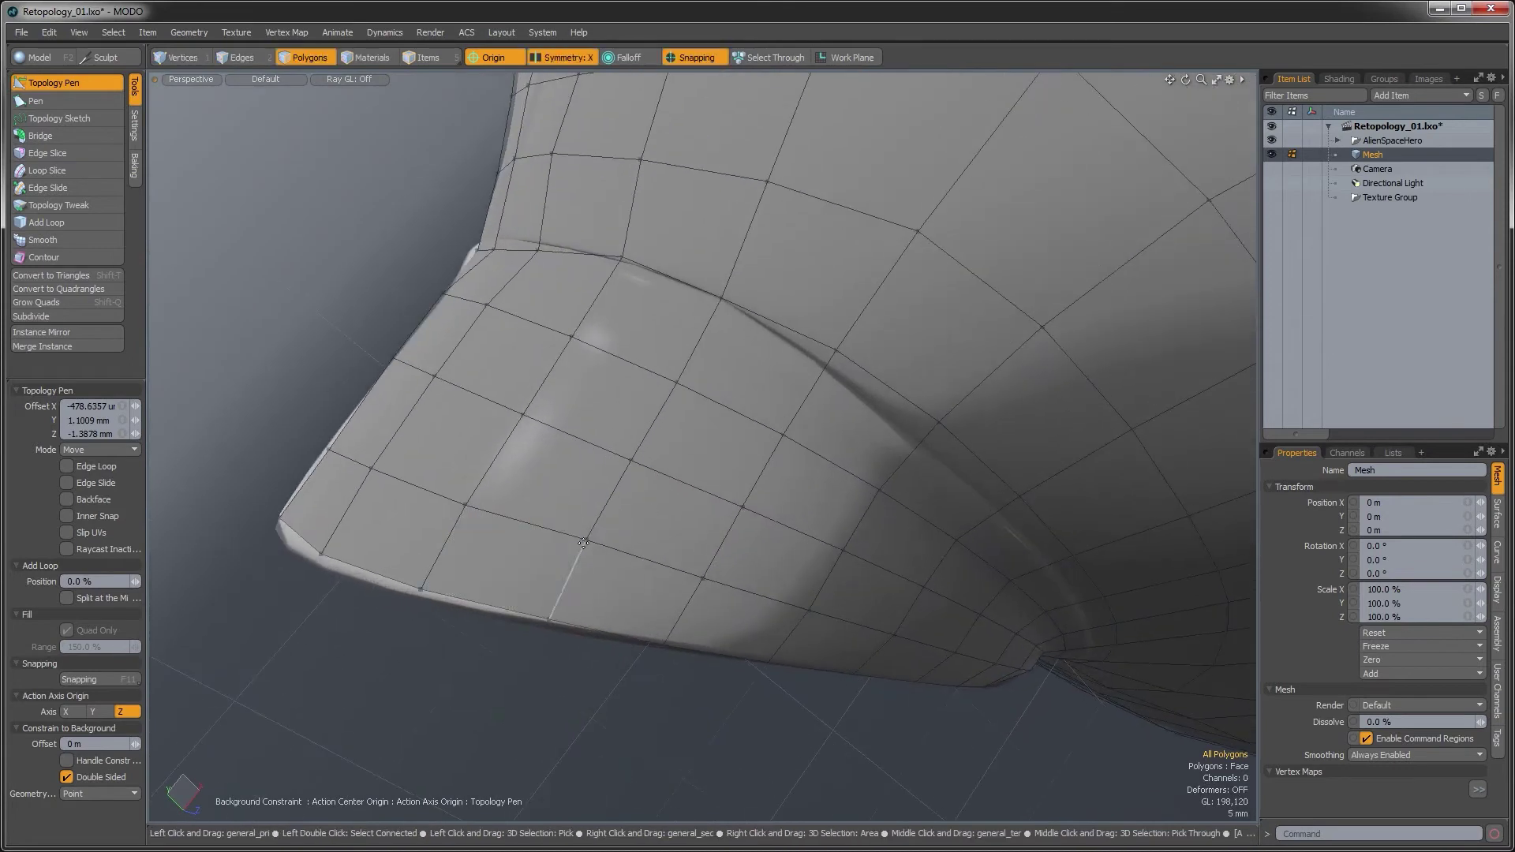
Fit the remaining border vertices around the front and underside of the shoulder opening to the high-res rim
alt+drag(703, 458, 592, 611)
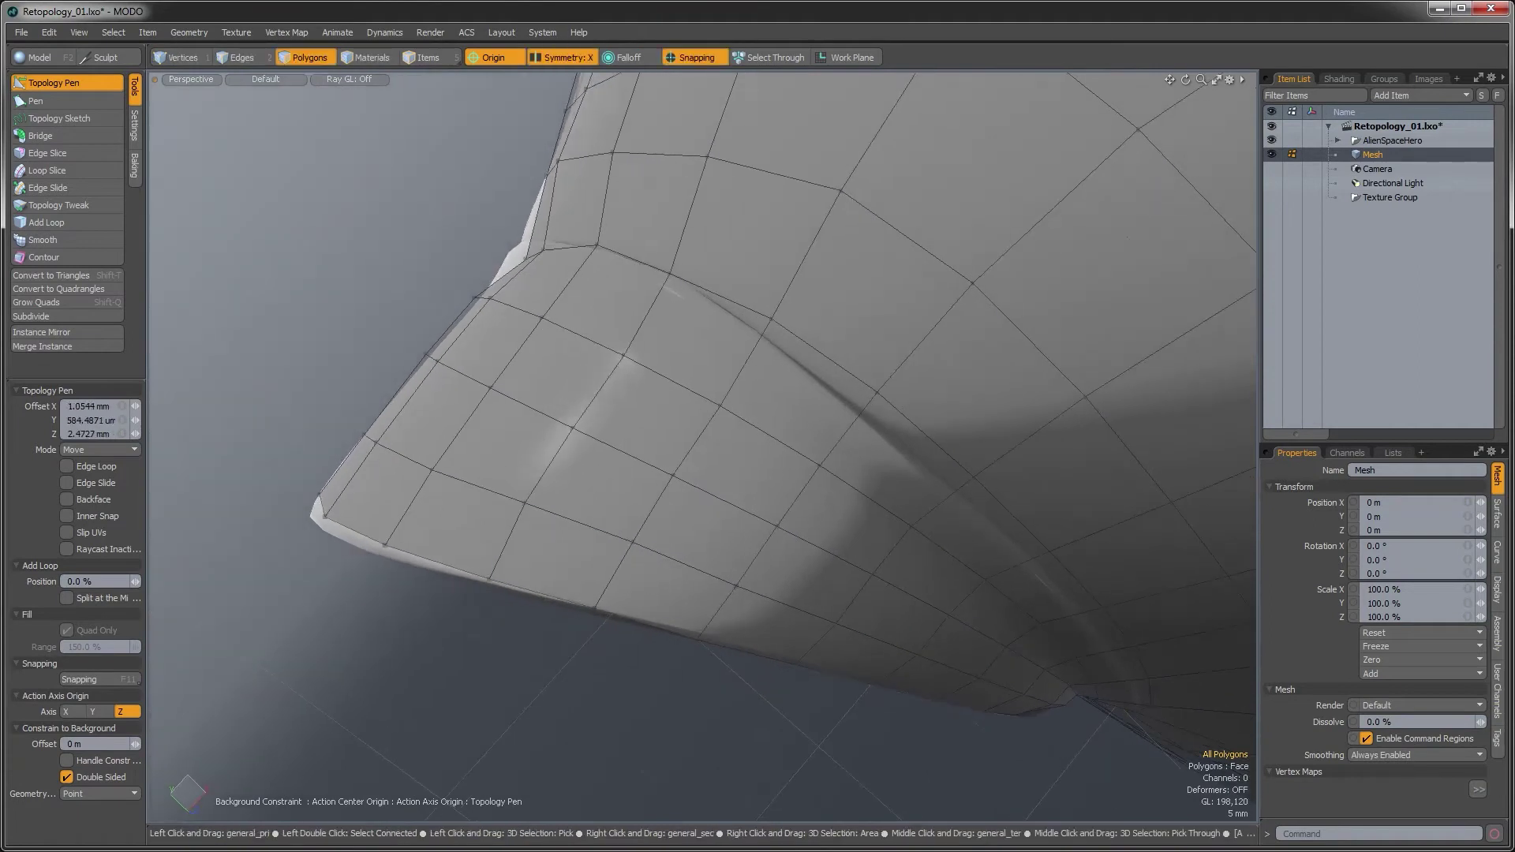
alt+drag(606, 612, 628, 610)
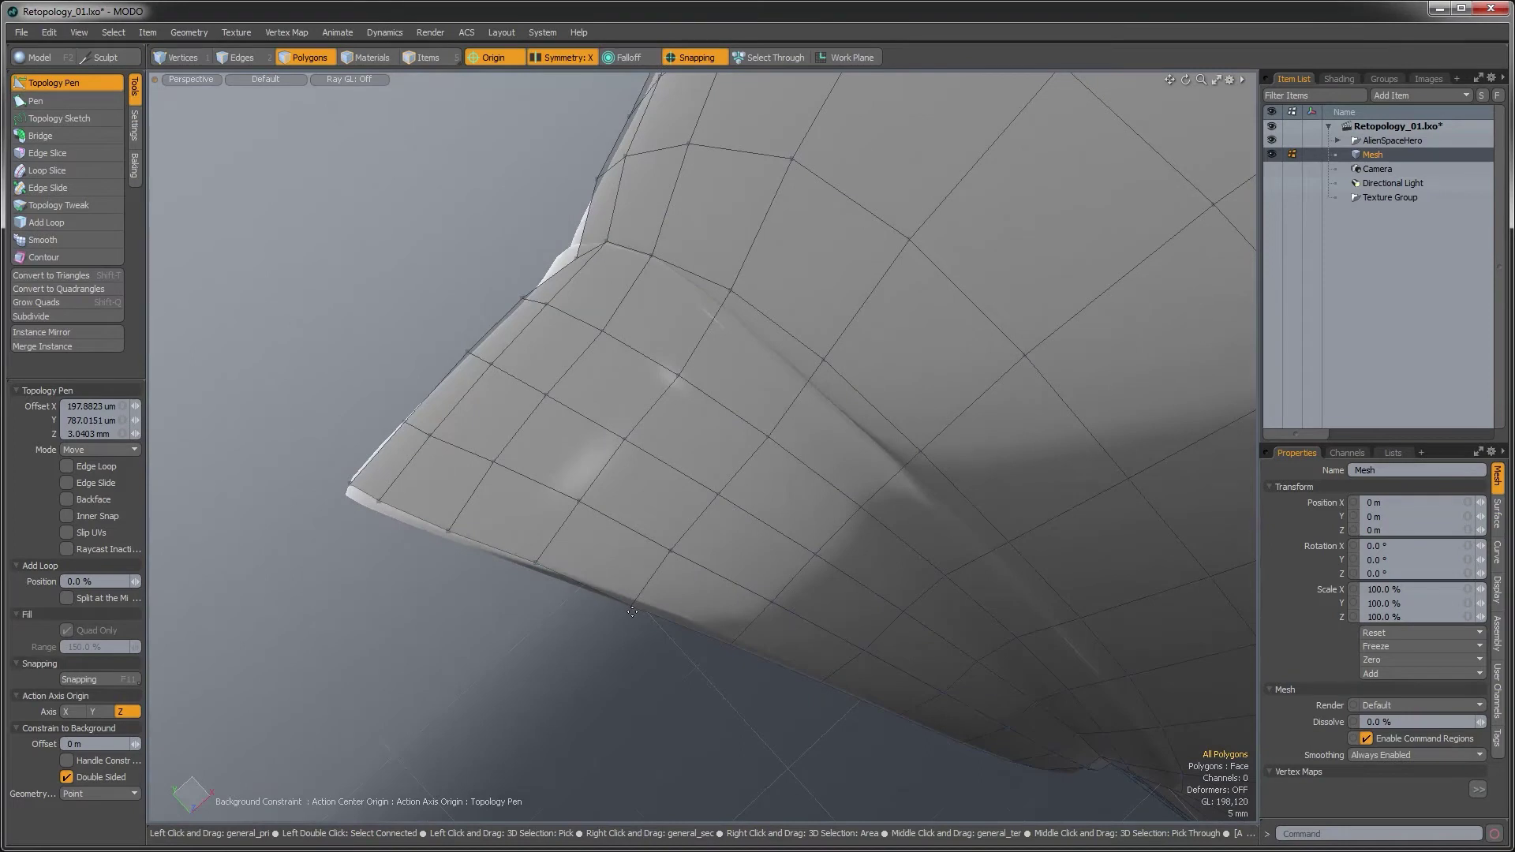
alt+drag(774, 592, 710, 619)
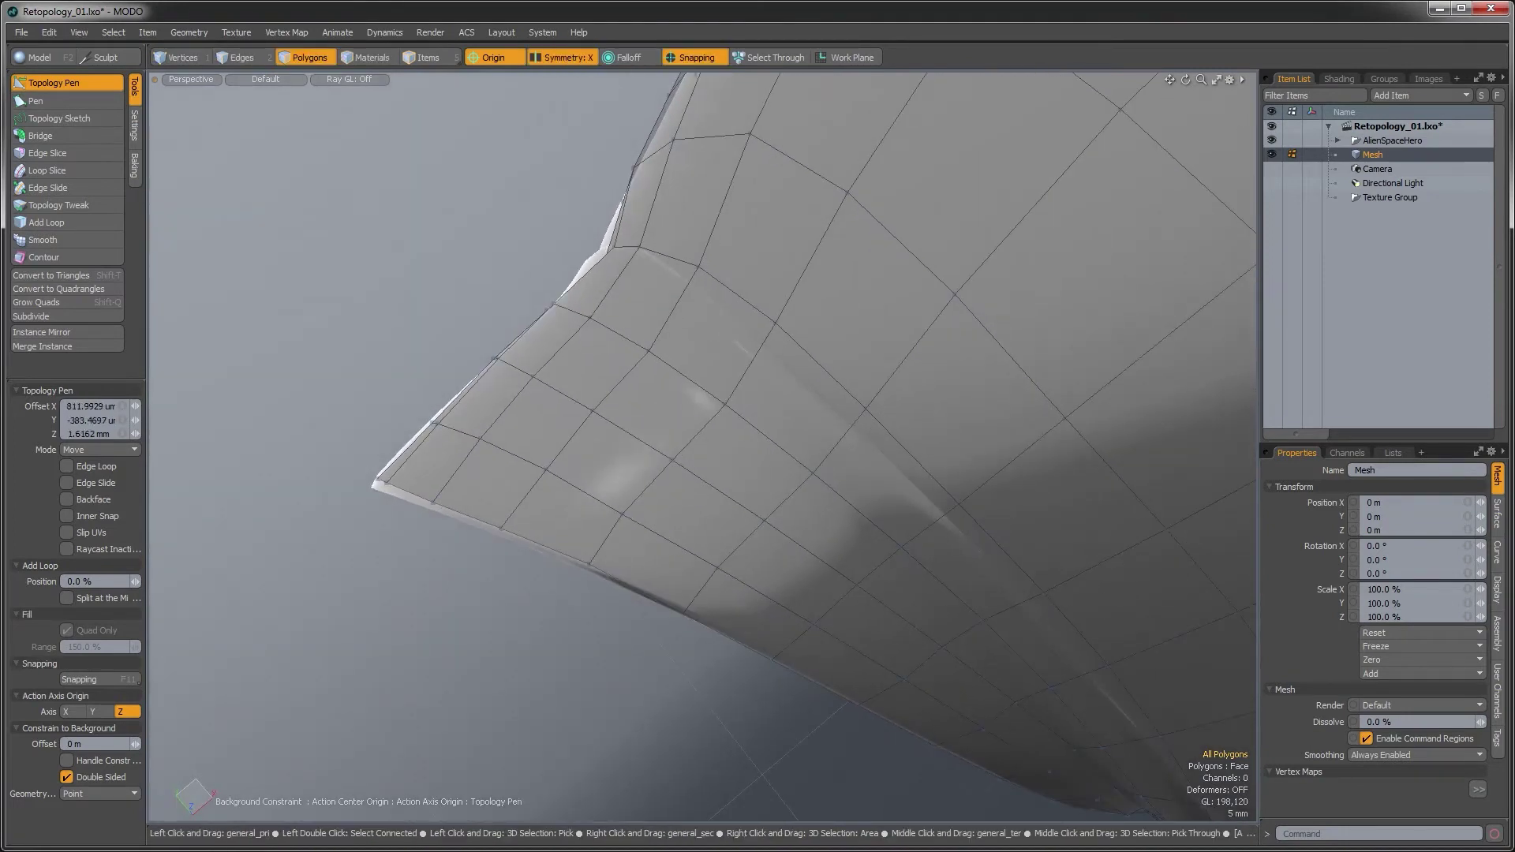
alt+drag(818, 656, 801, 544)
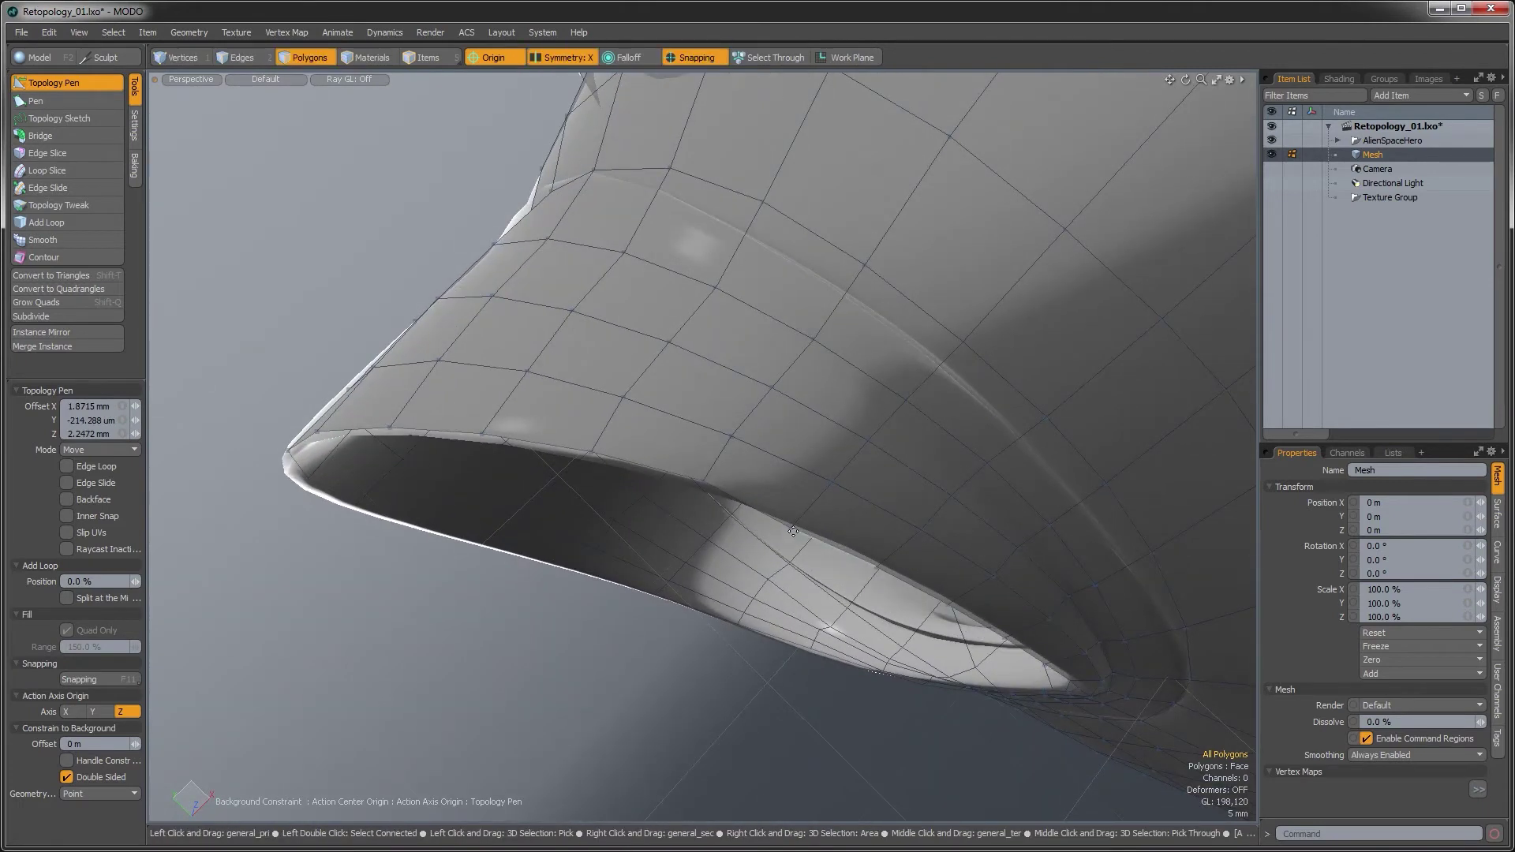
key(ctrl)
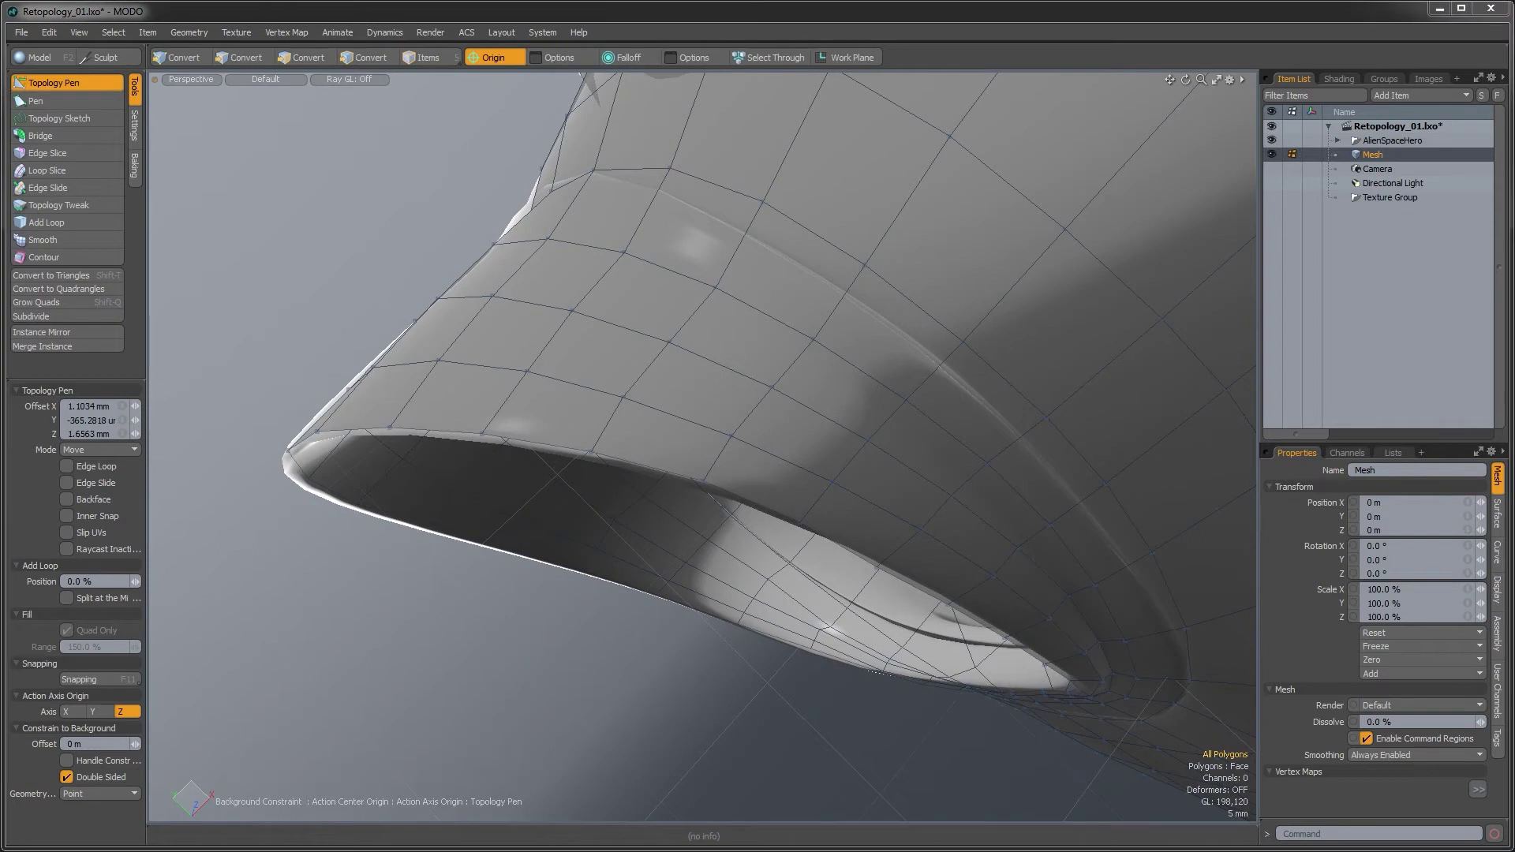
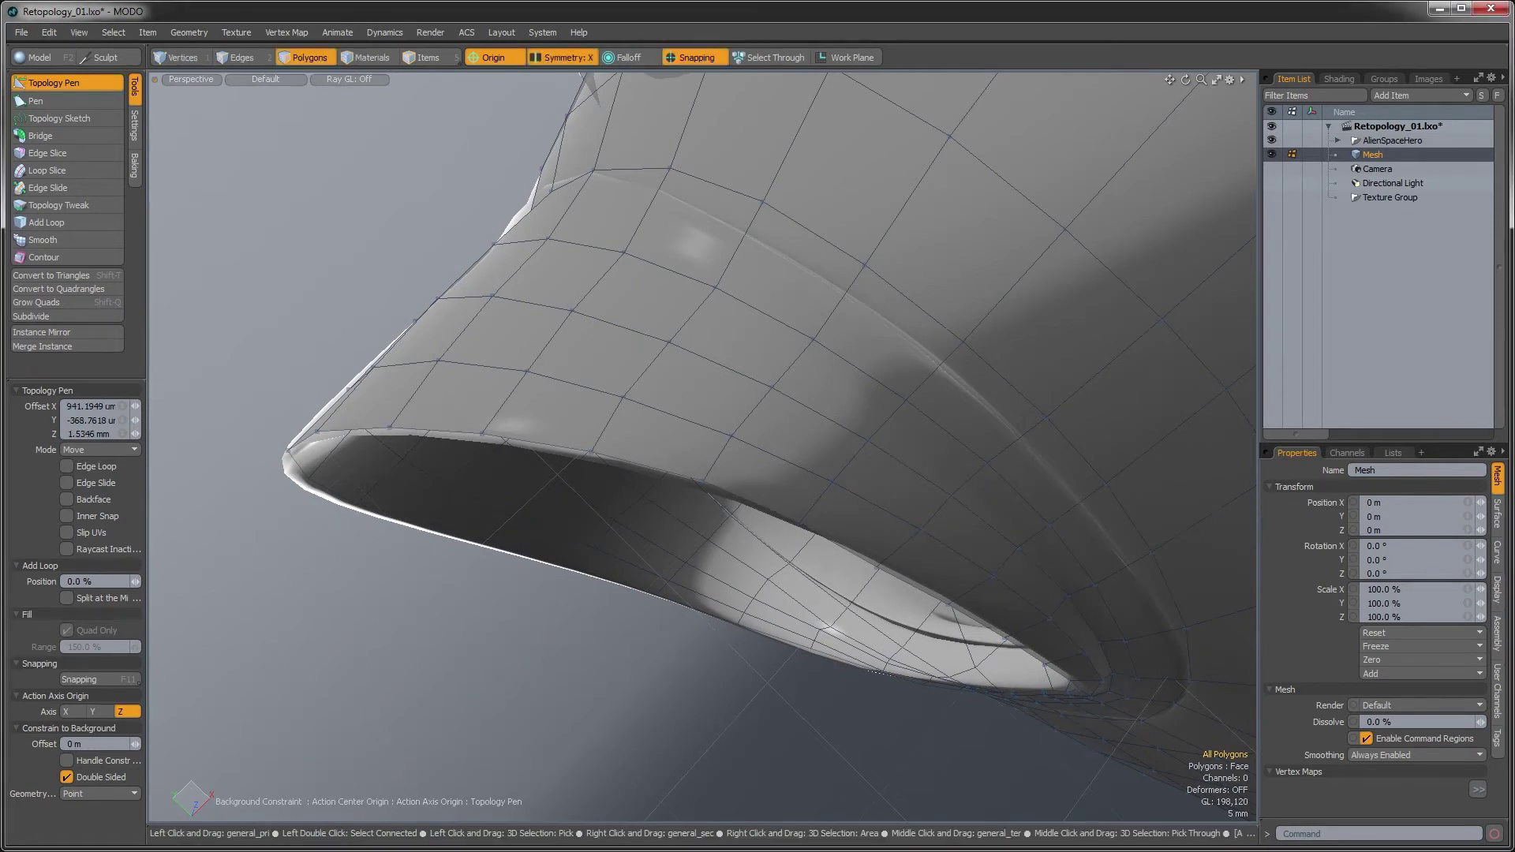
alt+drag(758, 505, 773, 592)
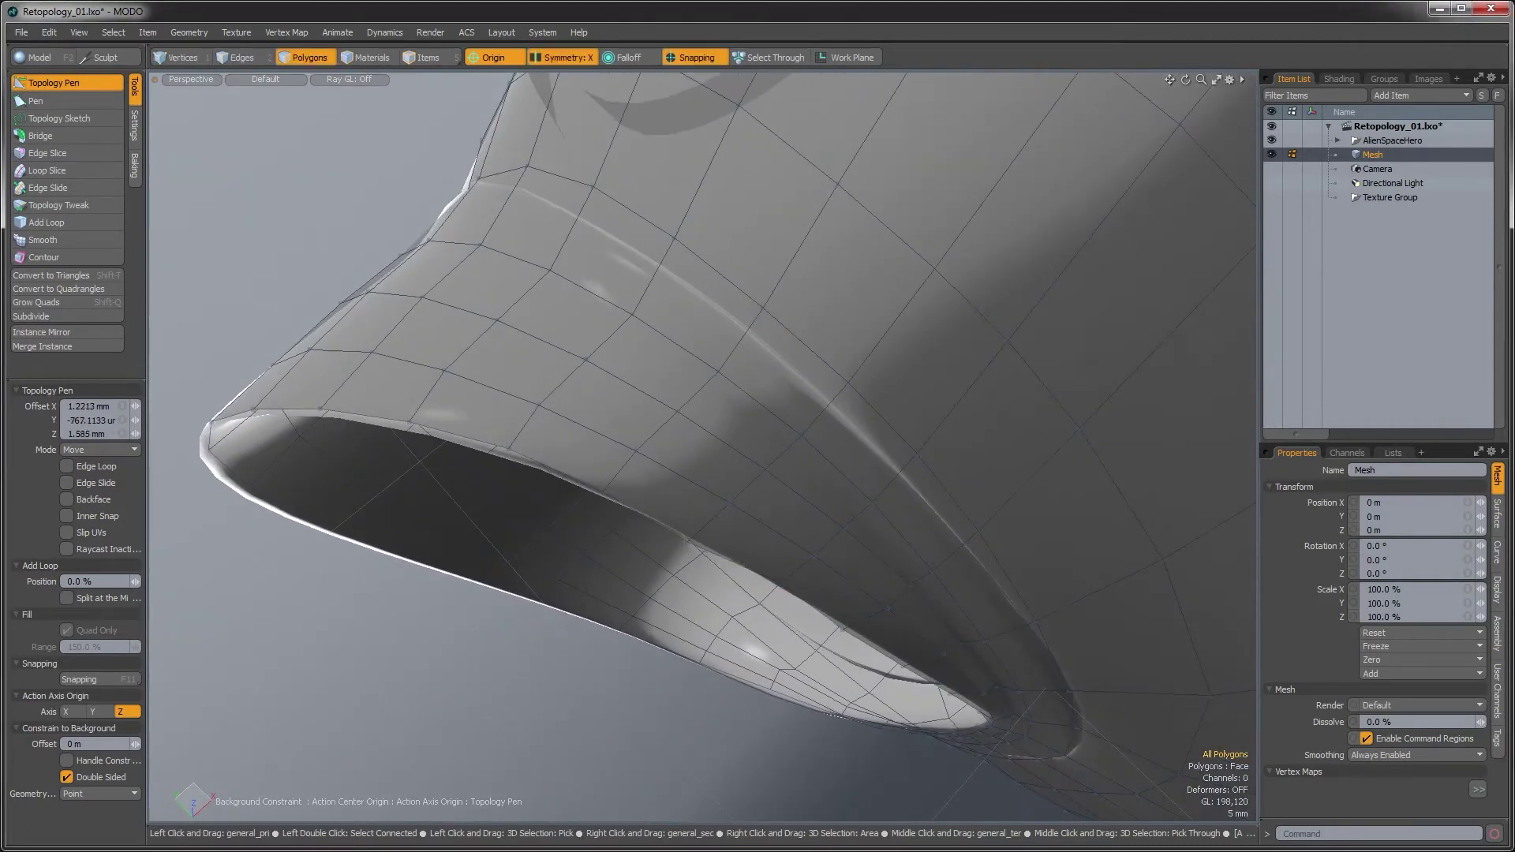
alt+drag(838, 490, 835, 612)
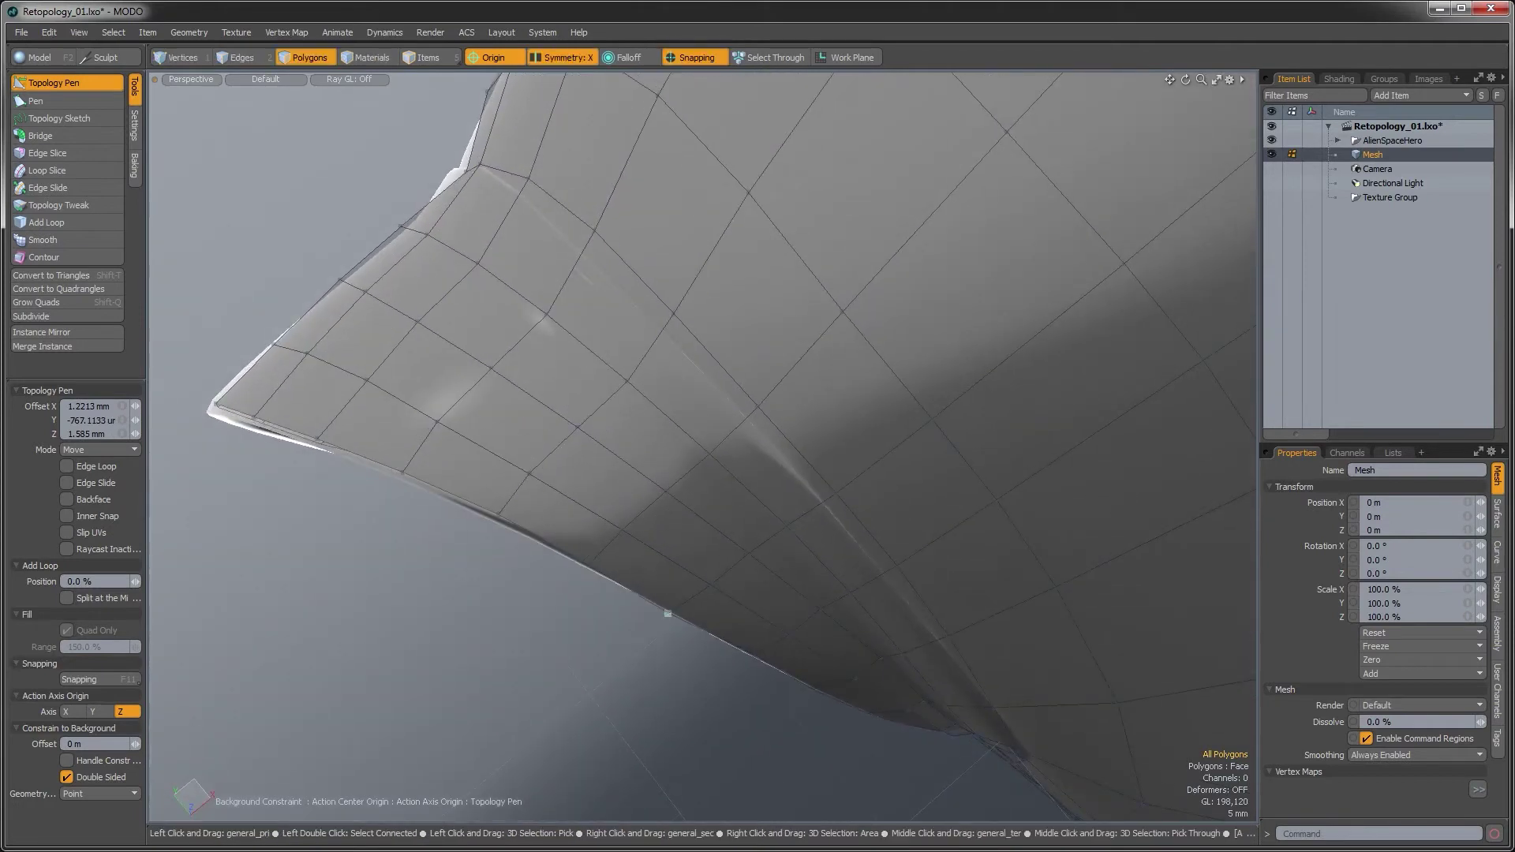
alt+drag(850, 687, 839, 546)
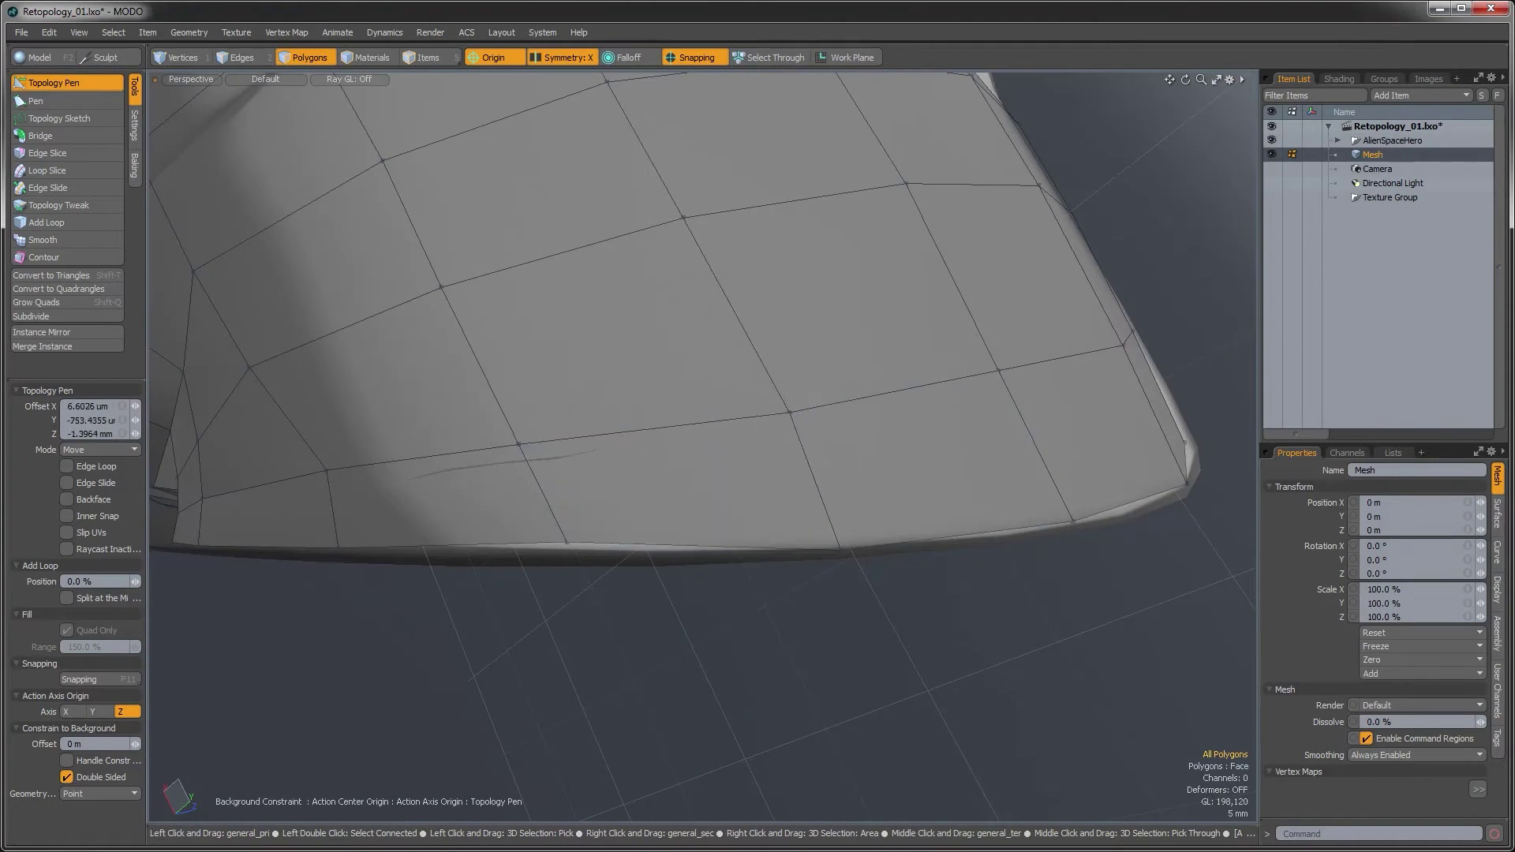
Reposition the vertices just inside the shoulder opening's border to even out the quads
drag(792, 411, 778, 391)
alt+drag(782, 466, 902, 429)
drag(896, 368, 601, 600)
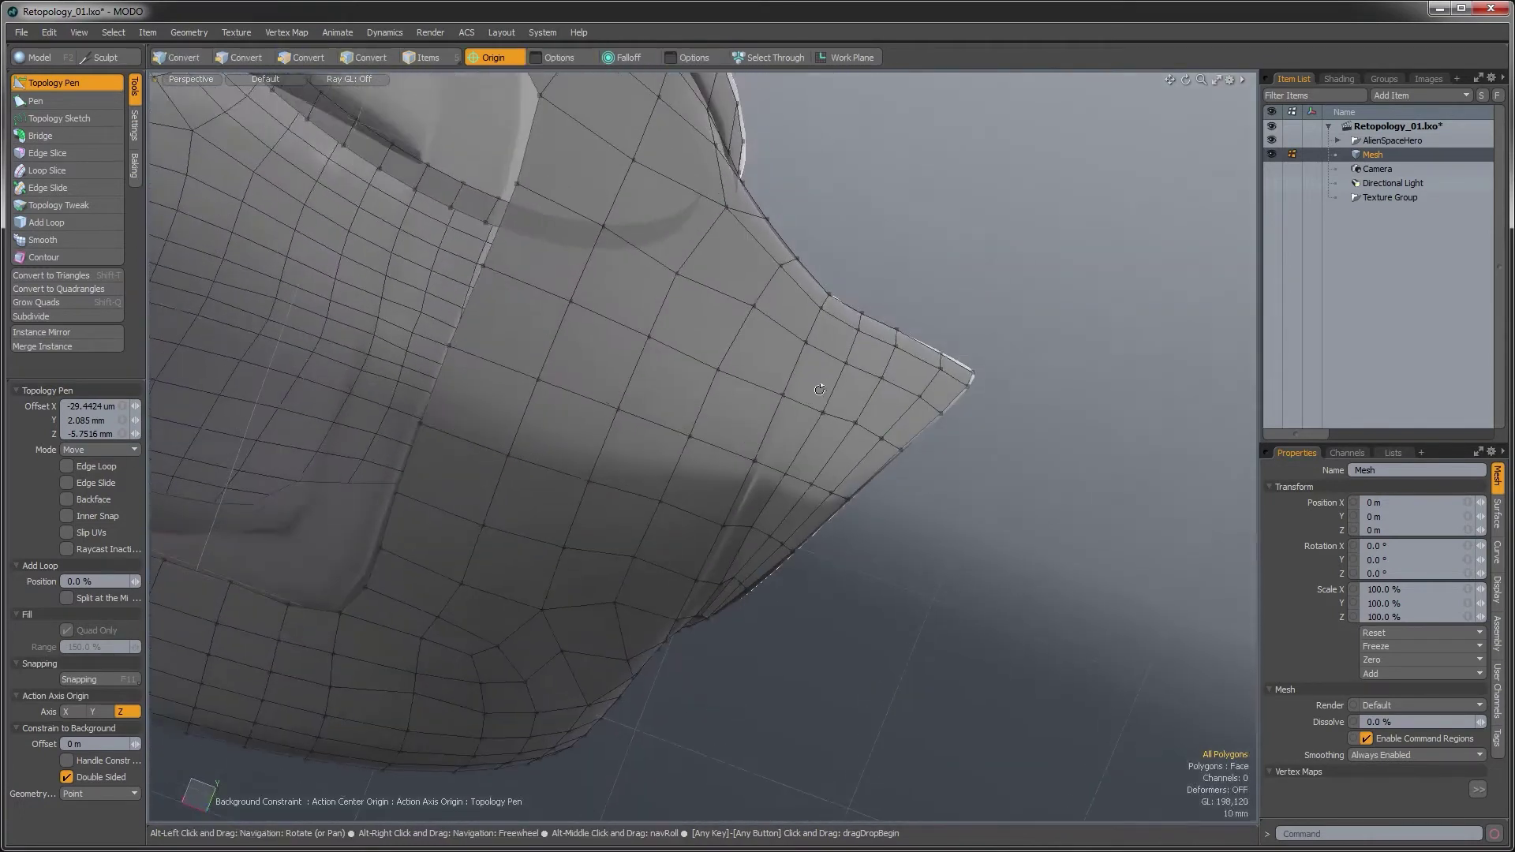
Leave the Topology Pen, select two edge loops running around the shoulder and remove them
key(space)
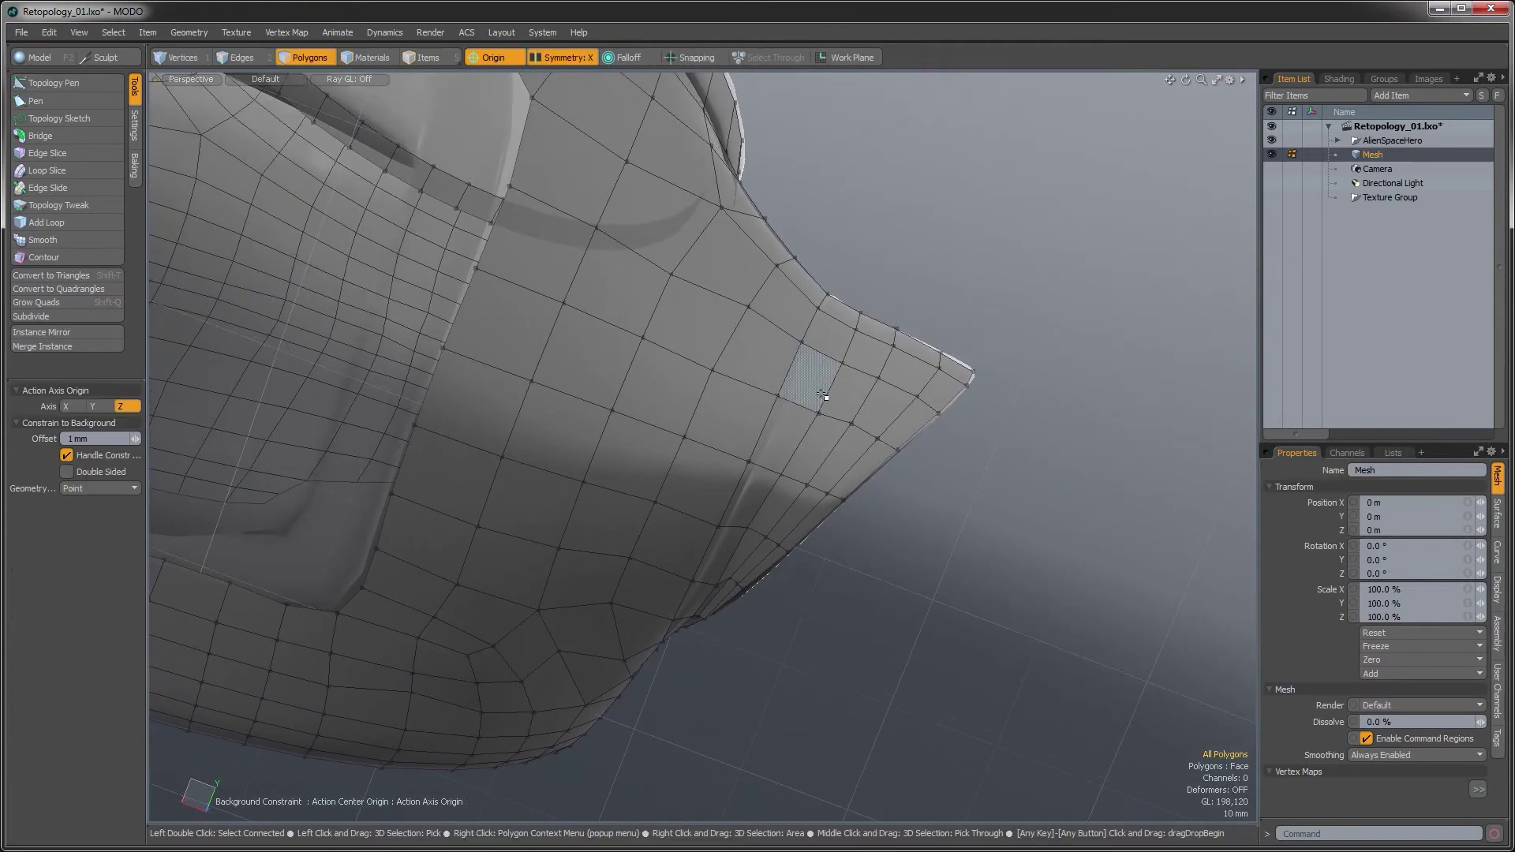
key(2)
double_click(903, 408)
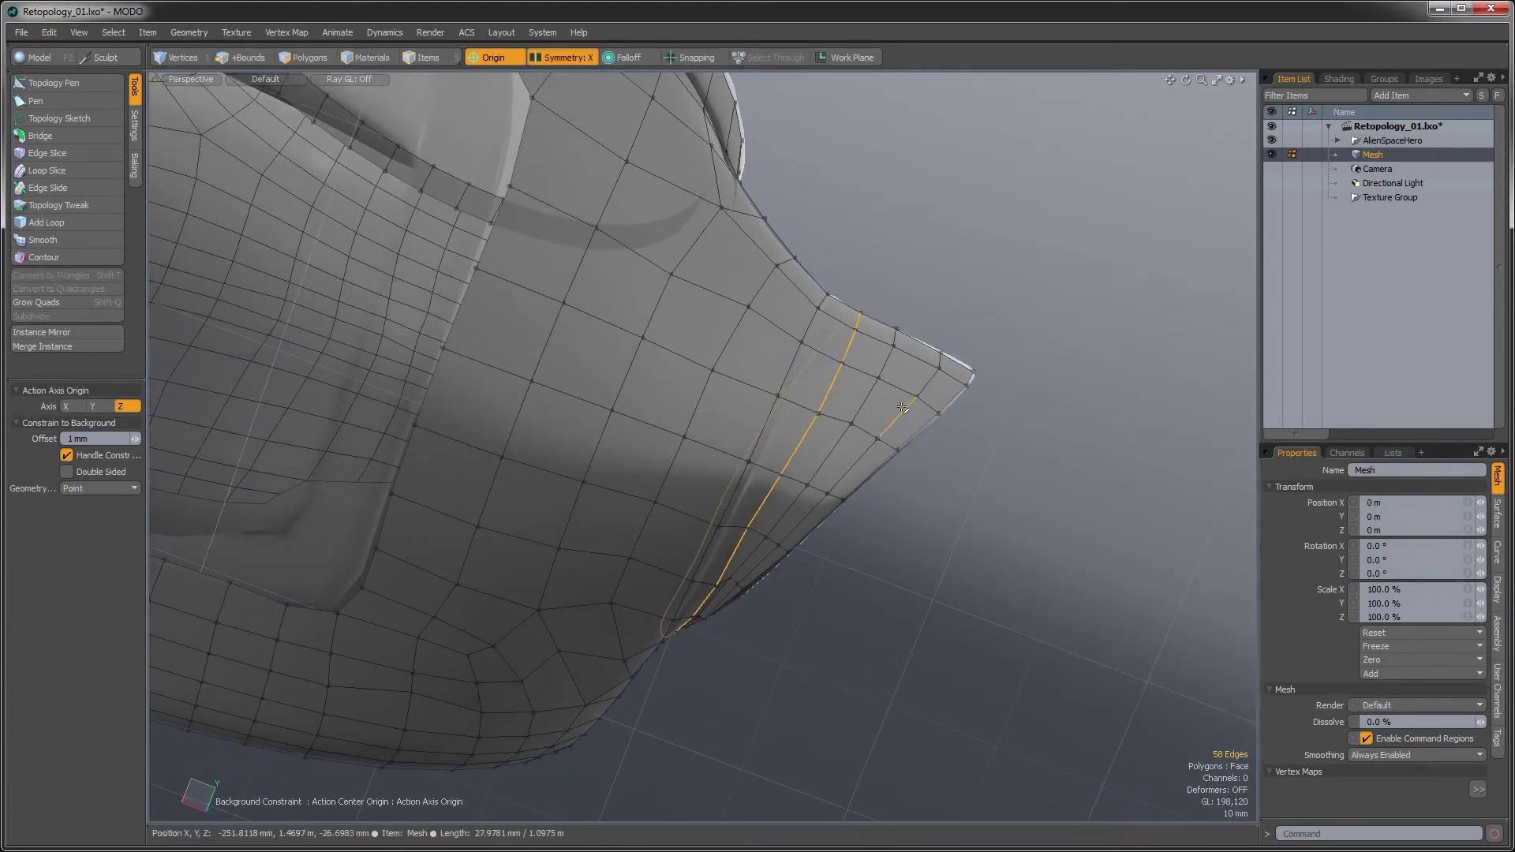
shift+double_click(902, 408)
mouse_move(902, 408)
alt+mouse_down()
mouse_move(721, 419)
mouse_move(897, 417)
mouse_move(632, 449)
mouse_move(550, 517)
mouse_move(602, 515)
mouse_move(717, 382)
mouse_move(703, 537)
mouse_move(717, 553)
mouse_move(707, 418)
mouse_move(736, 511)
alt+mouse_up()
key(BackSpace)
Delete the polygons covering the hexagonal opening in the center of the chest
key(3)
key(1)
key(3)
key(Delete)
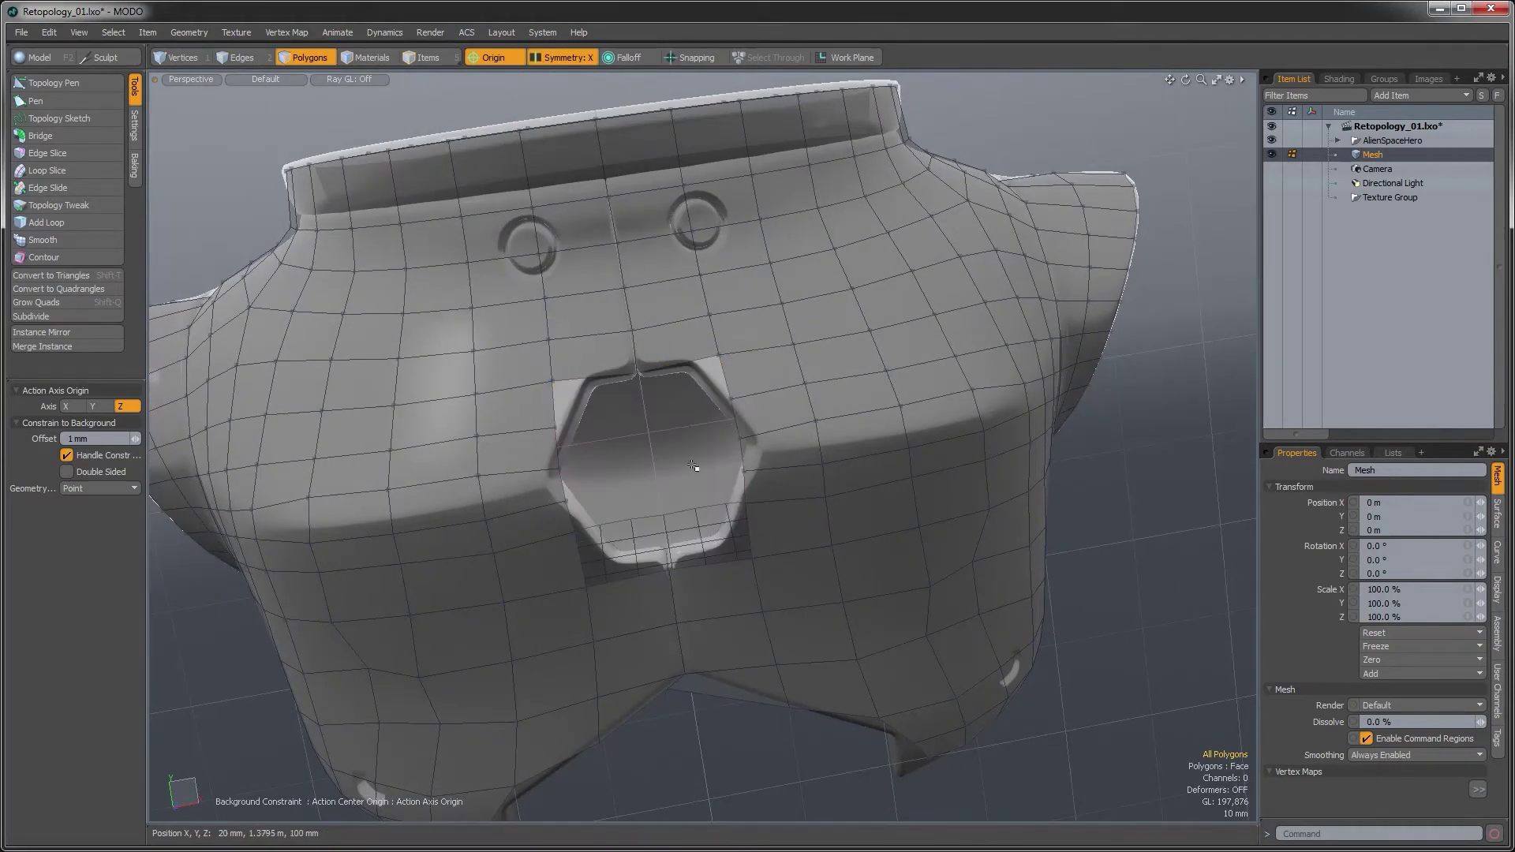
Move the upper border vertices of the chest hole onto the hexagonal opening's top corners with the Topology Pen
alt+drag(254, 198, 253, 150)
click(33, 85)
alt+drag(505, 352, 629, 390)
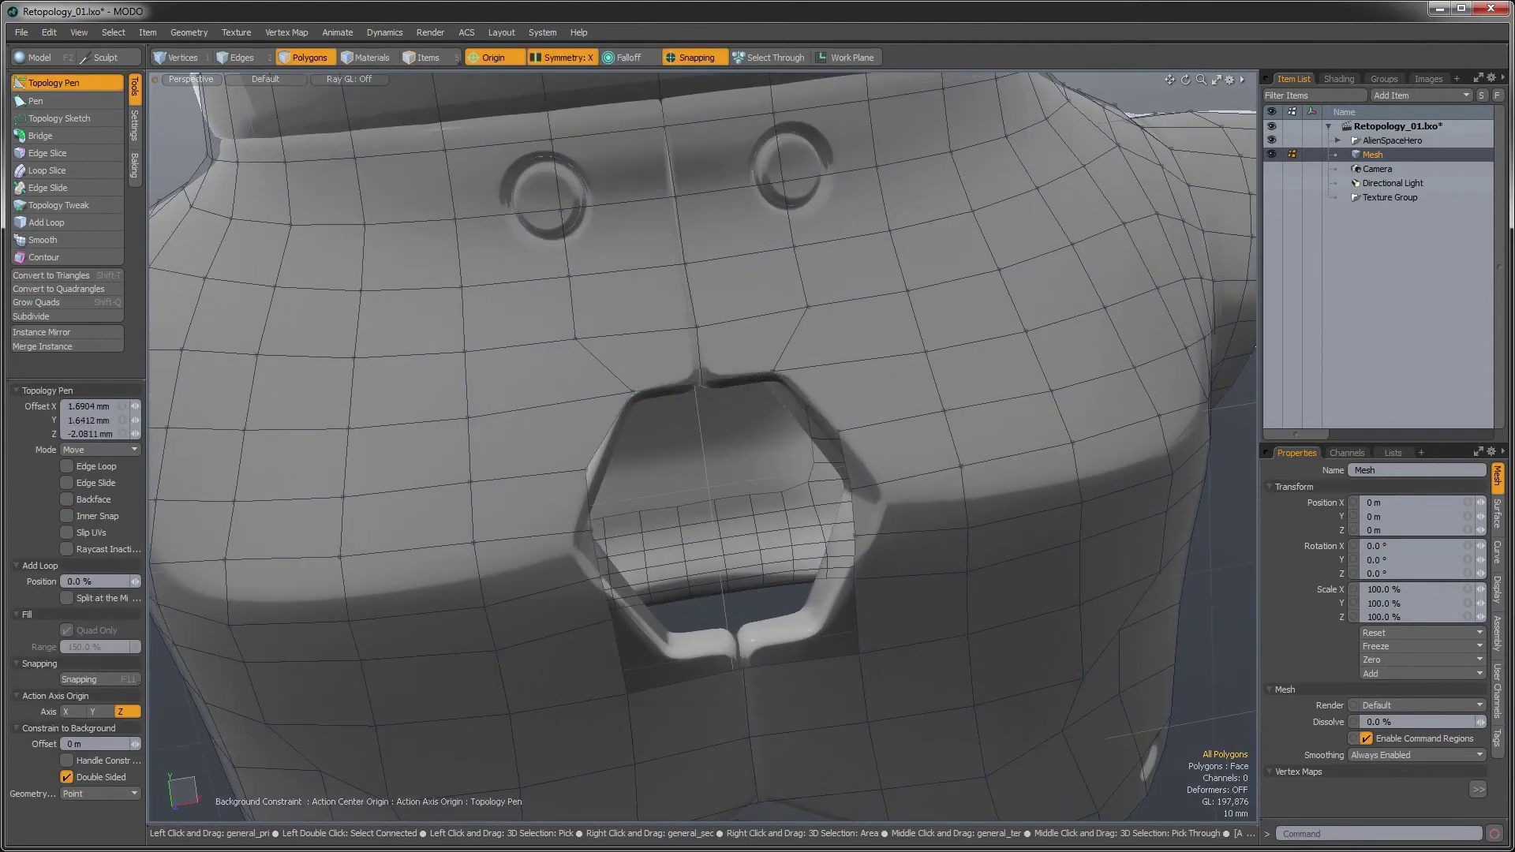
key(alt+Tab)
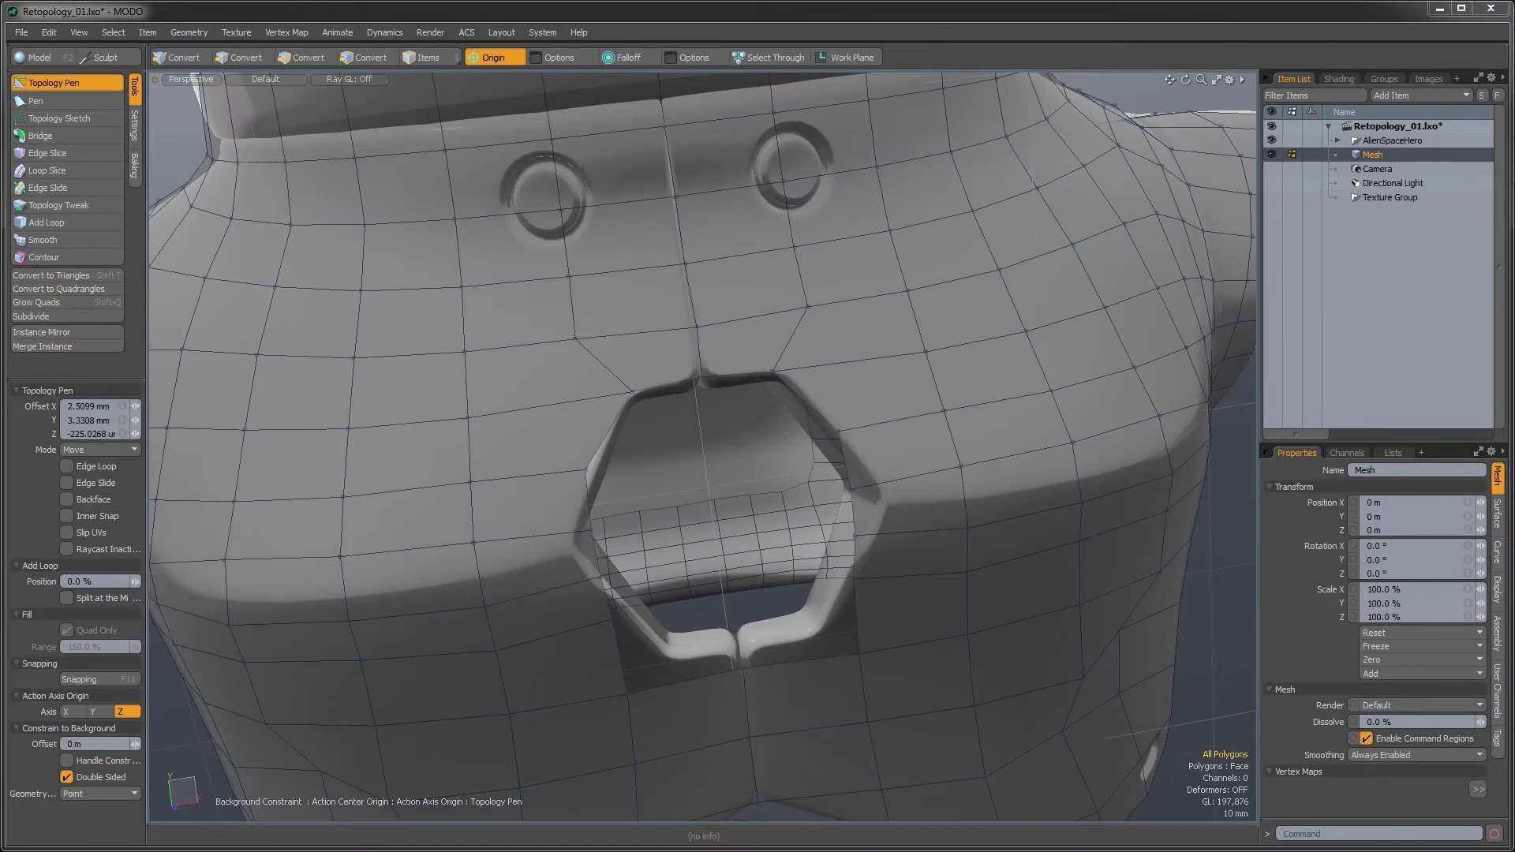
mouse_move(759, 513)
alt+mouse_down()
mouse_move(785, 446)
mouse_move(760, 513)
alt+mouse_up()
alt+drag(542, 408, 600, 439)
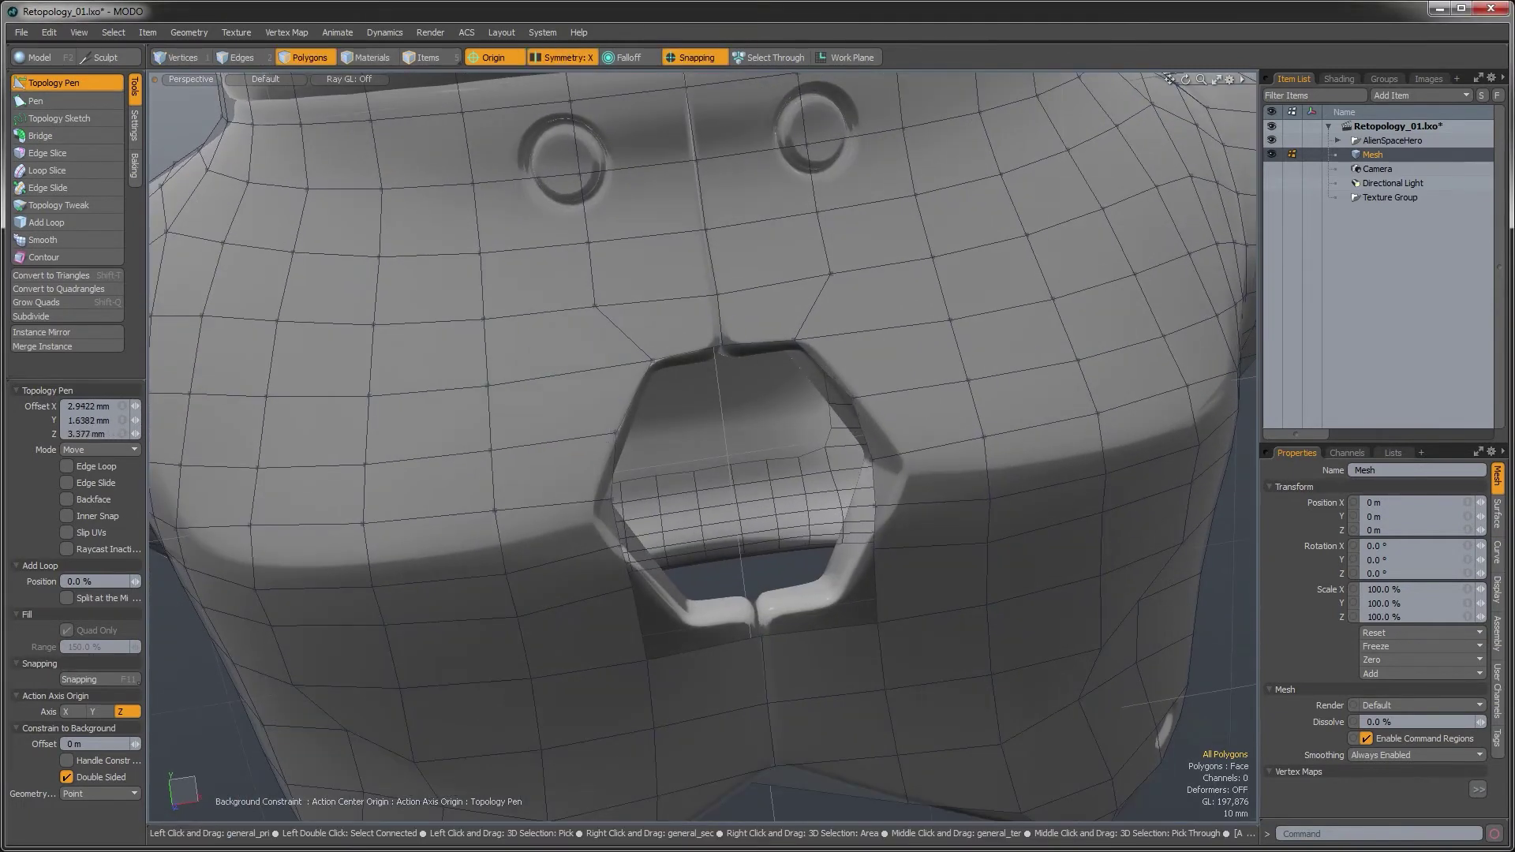
Fit the side and lower border vertices of the chest hole to the hexagonal opening's edge
drag(611, 499, 582, 438)
drag(634, 614, 748, 587)
drag(617, 534, 640, 538)
drag(609, 487, 582, 486)
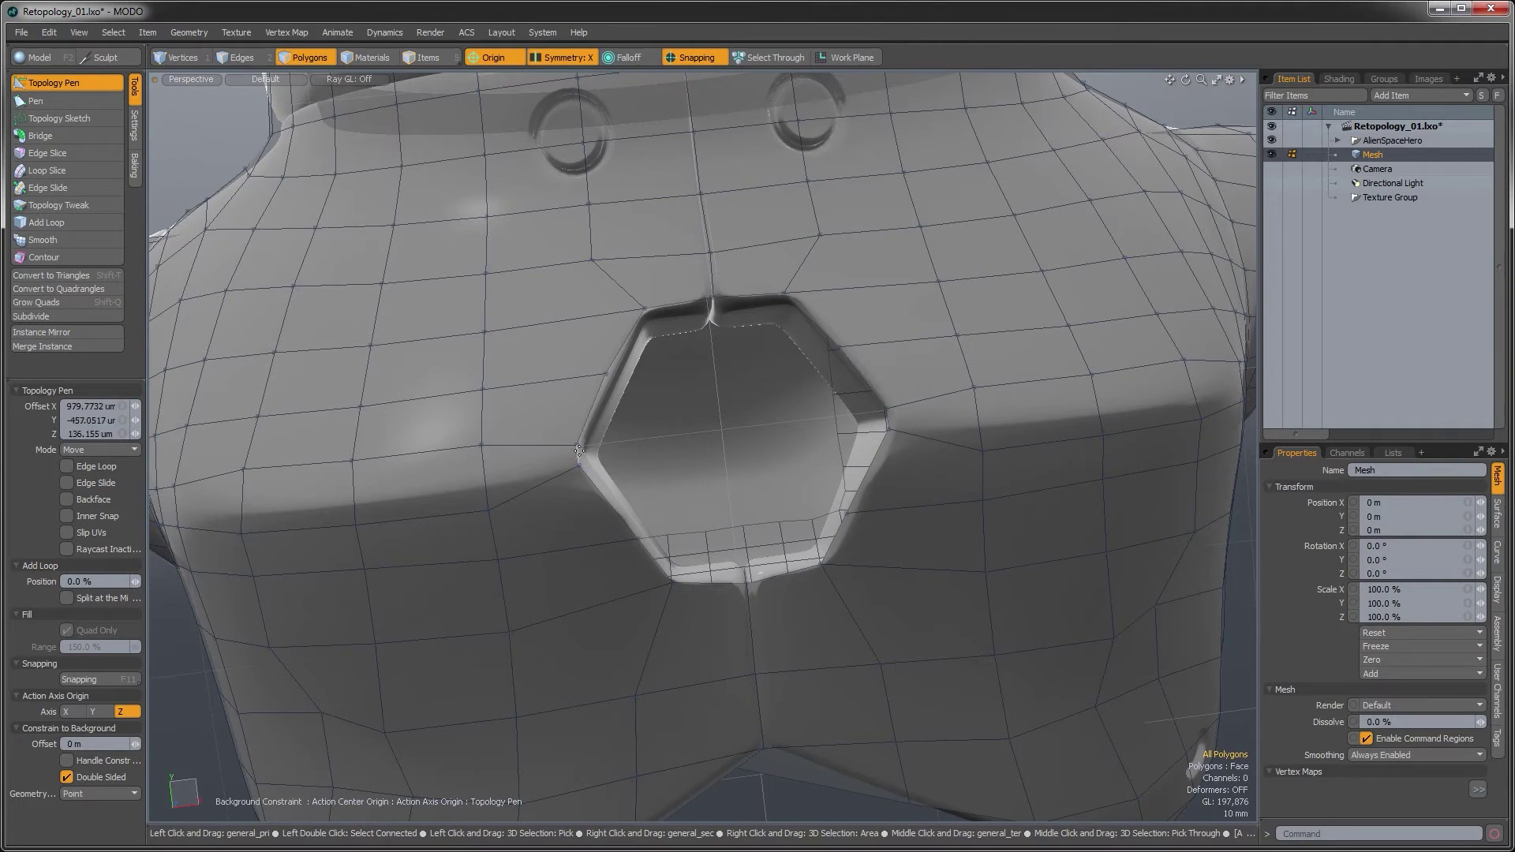
drag(578, 466, 583, 467)
drag(639, 538, 623, 525)
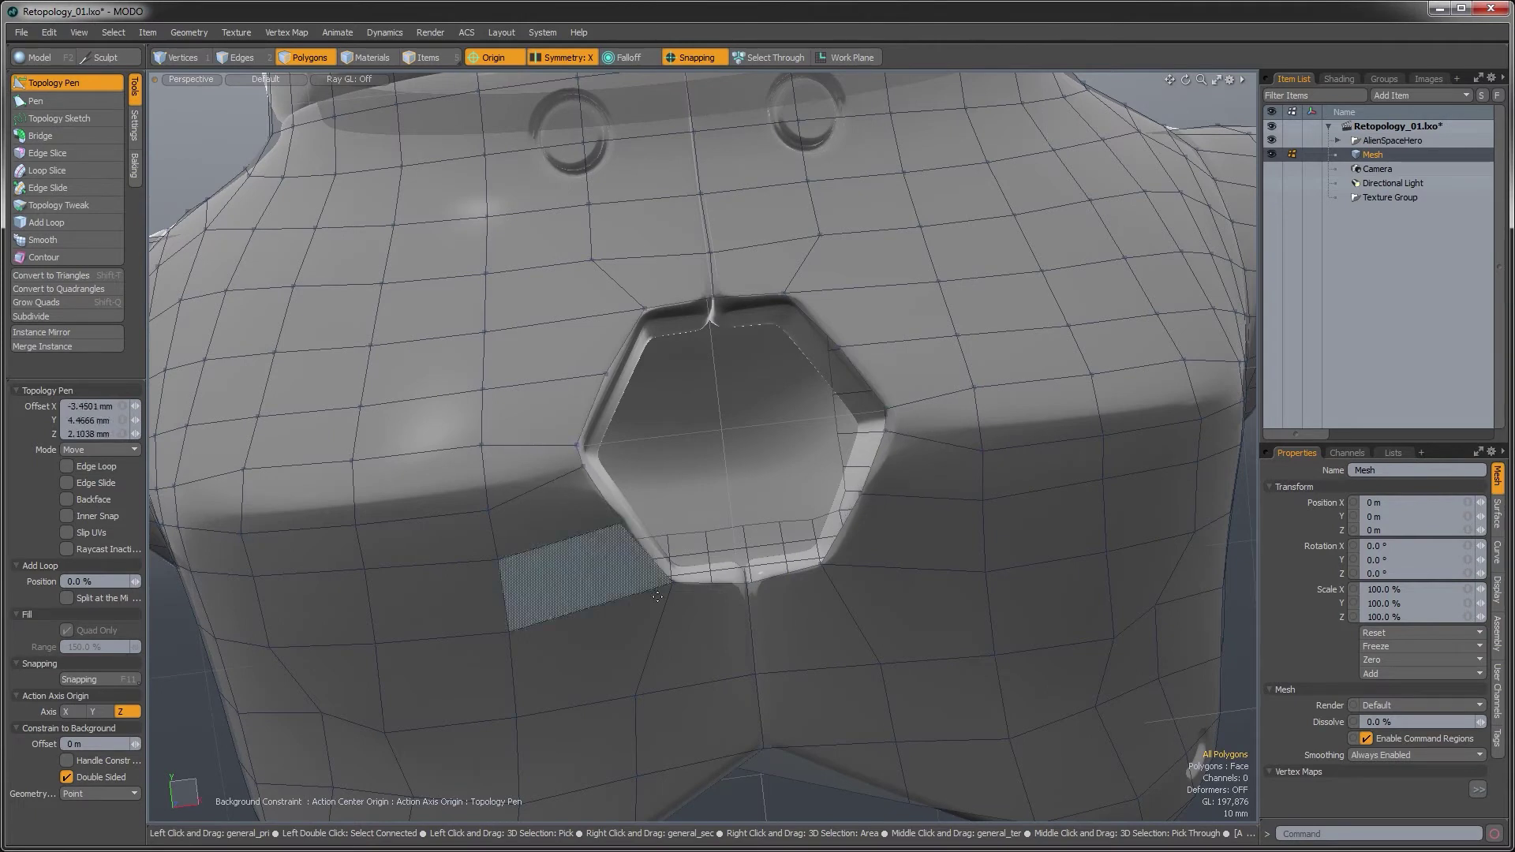
drag(672, 583, 722, 587)
drag(842, 502, 840, 504)
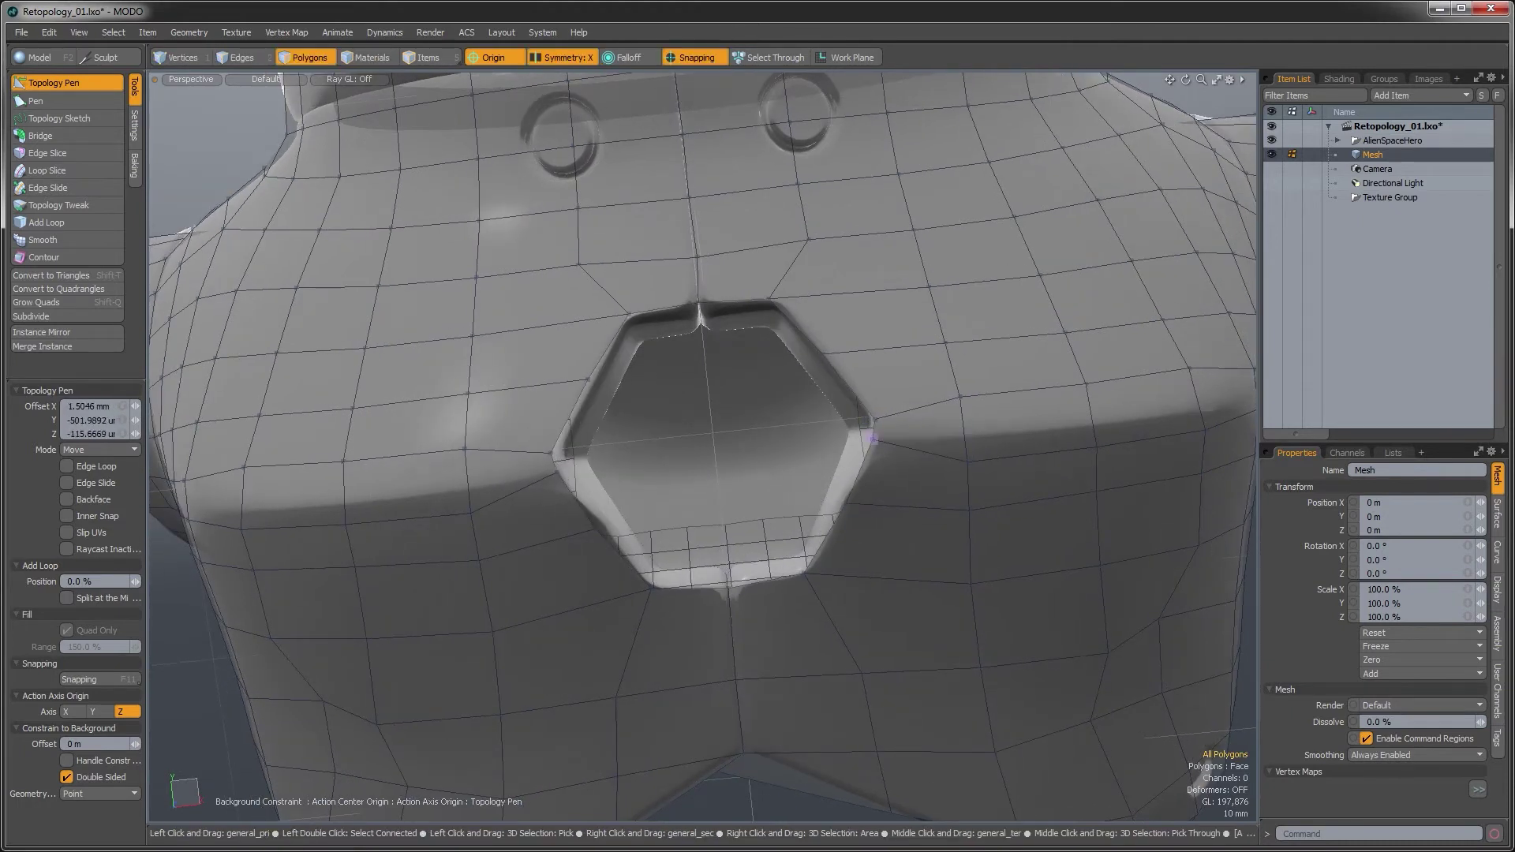
Reposition vertices on the armor's flank and set the background constraint offset to 1 mm
alt+drag(872, 438, 828, 584)
scroll(734, 392, down, 4)
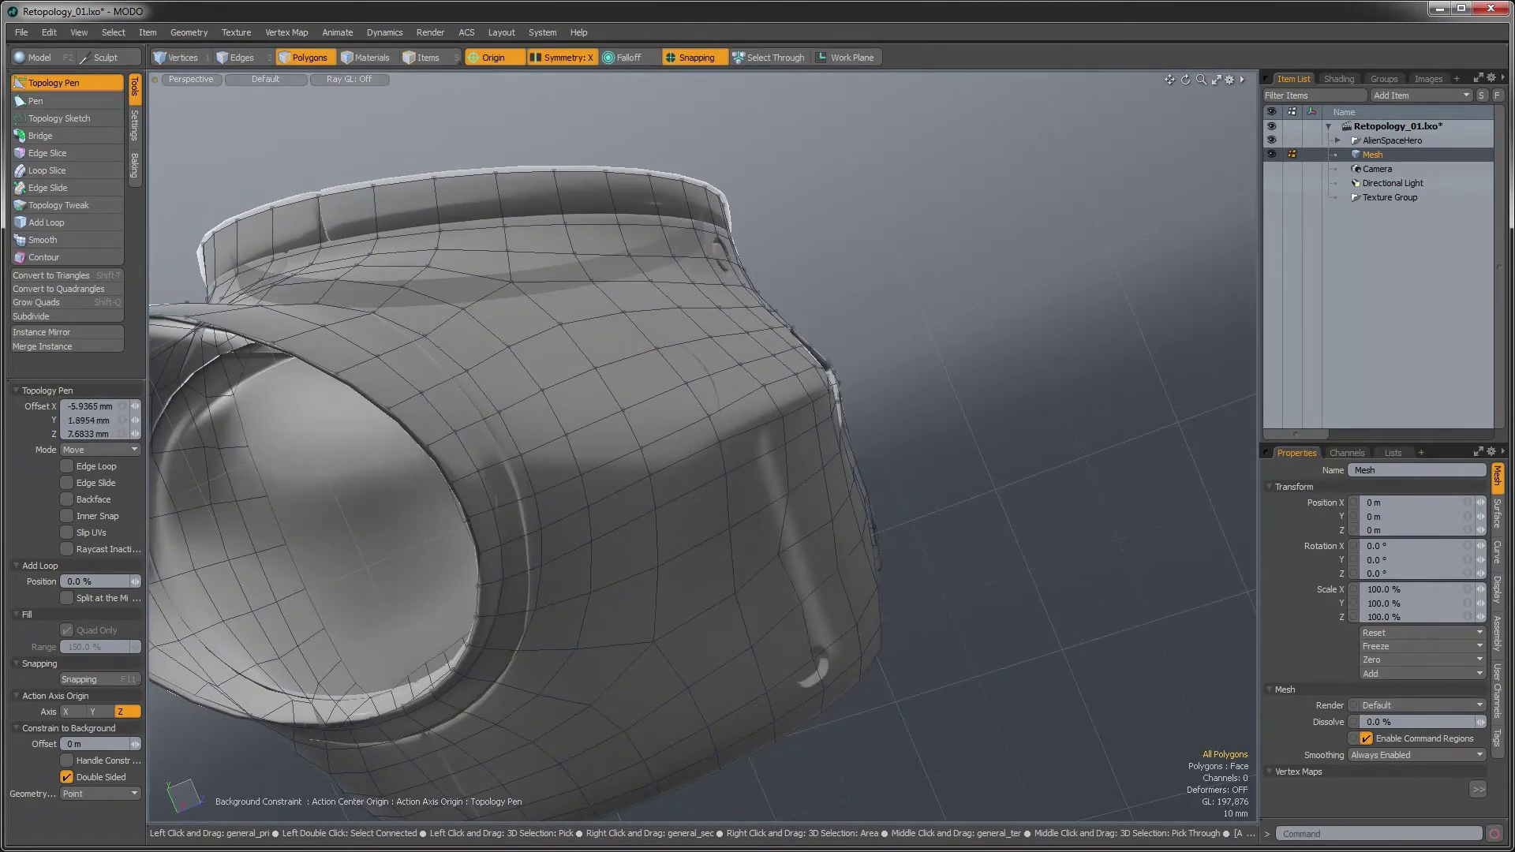
click(813, 529)
drag(777, 568, 789, 575)
alt+drag(789, 574, 599, 639)
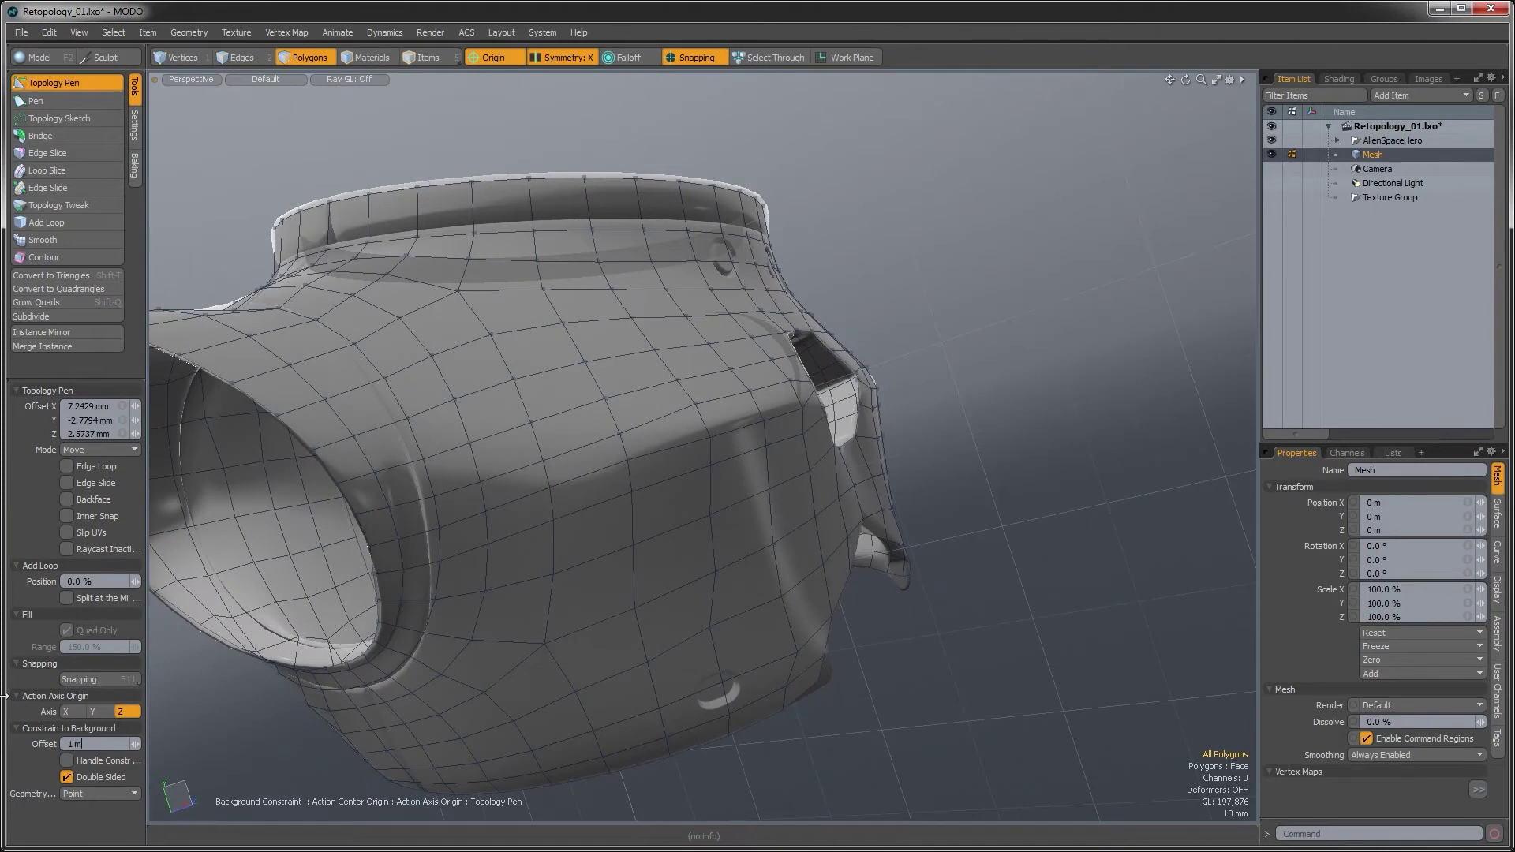
Adjust the vertices along the armor's lower front edge and center notch to follow the high-res contour
alt+drag(565, 606, 653, 609)
drag(733, 643, 734, 642)
drag(834, 605, 631, 588)
drag(800, 676, 797, 692)
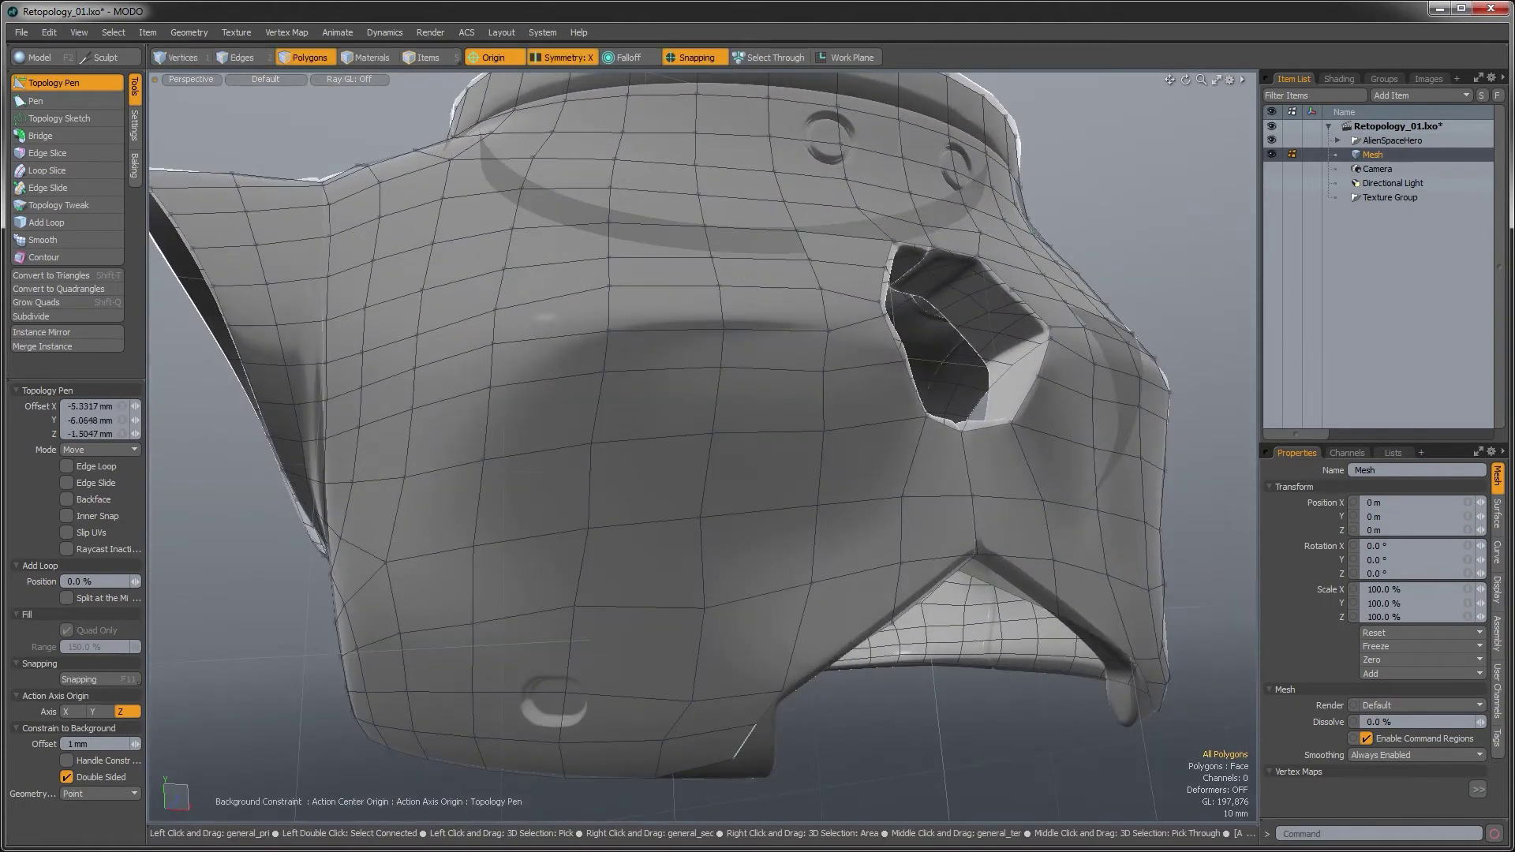
drag(766, 752, 750, 584)
drag(668, 621, 660, 645)
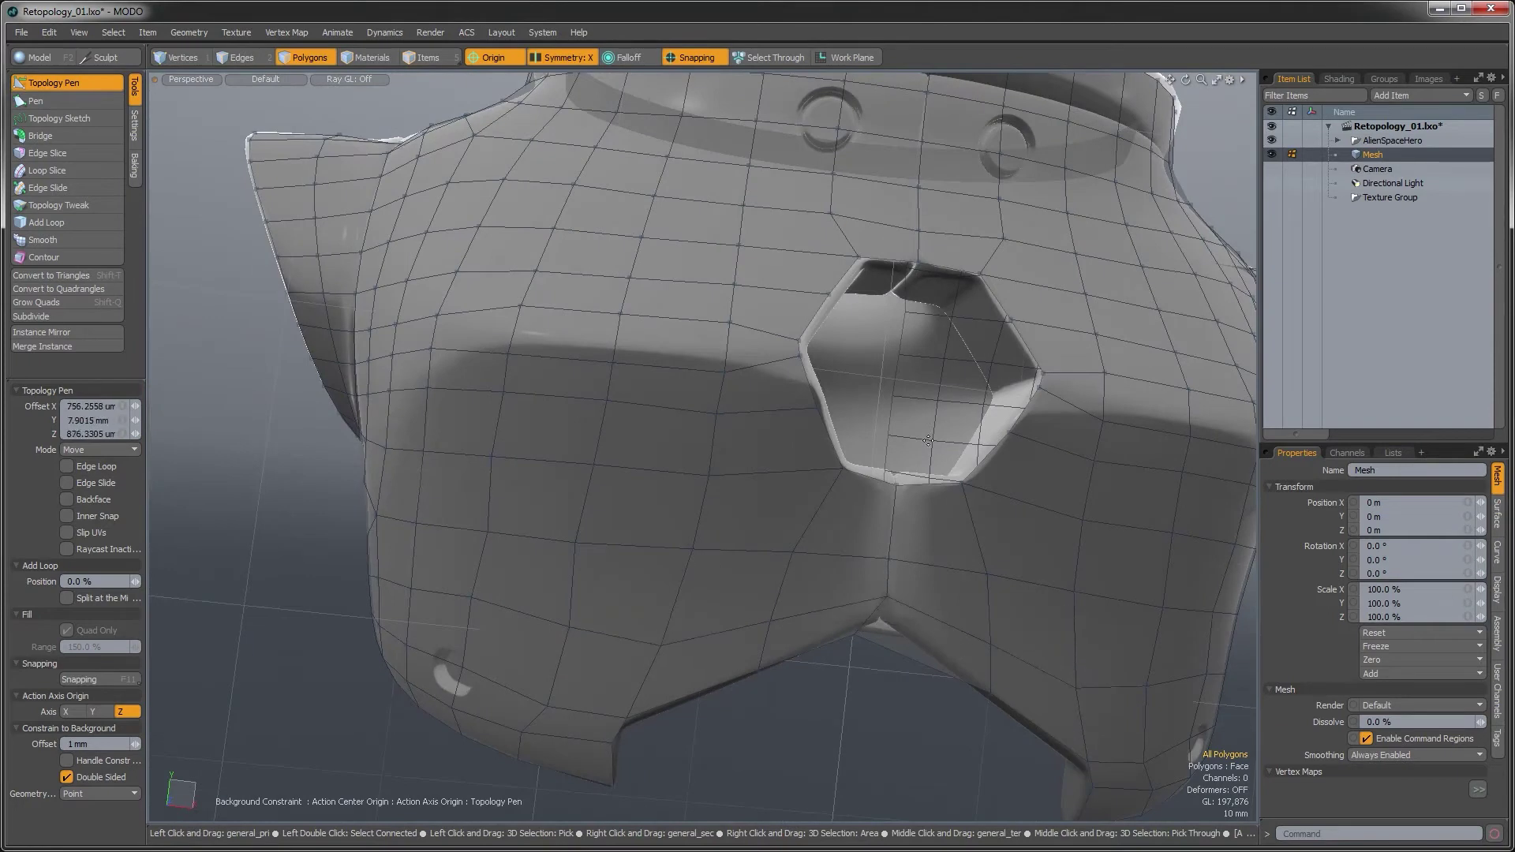
alt+drag(805, 559, 818, 520)
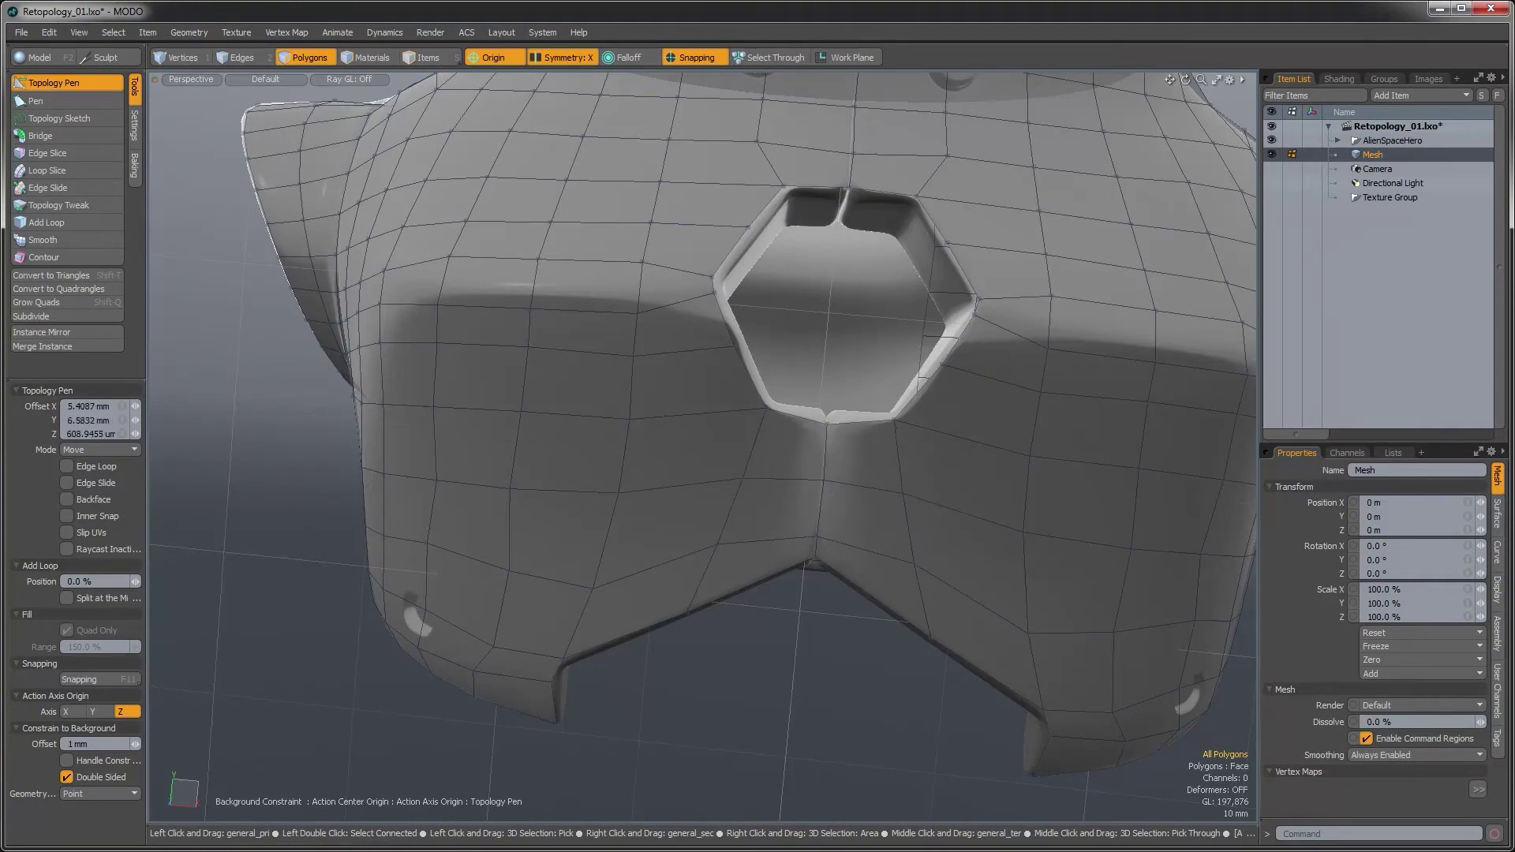
Reposition the vertices in the middle of the armor's lower front panel to even out the quads there
mouse_move(695, 594)
alt+mouse_down()
mouse_move(1129, 413)
mouse_move(686, 489)
mouse_move(822, 497)
mouse_move(677, 571)
alt+mouse_up()
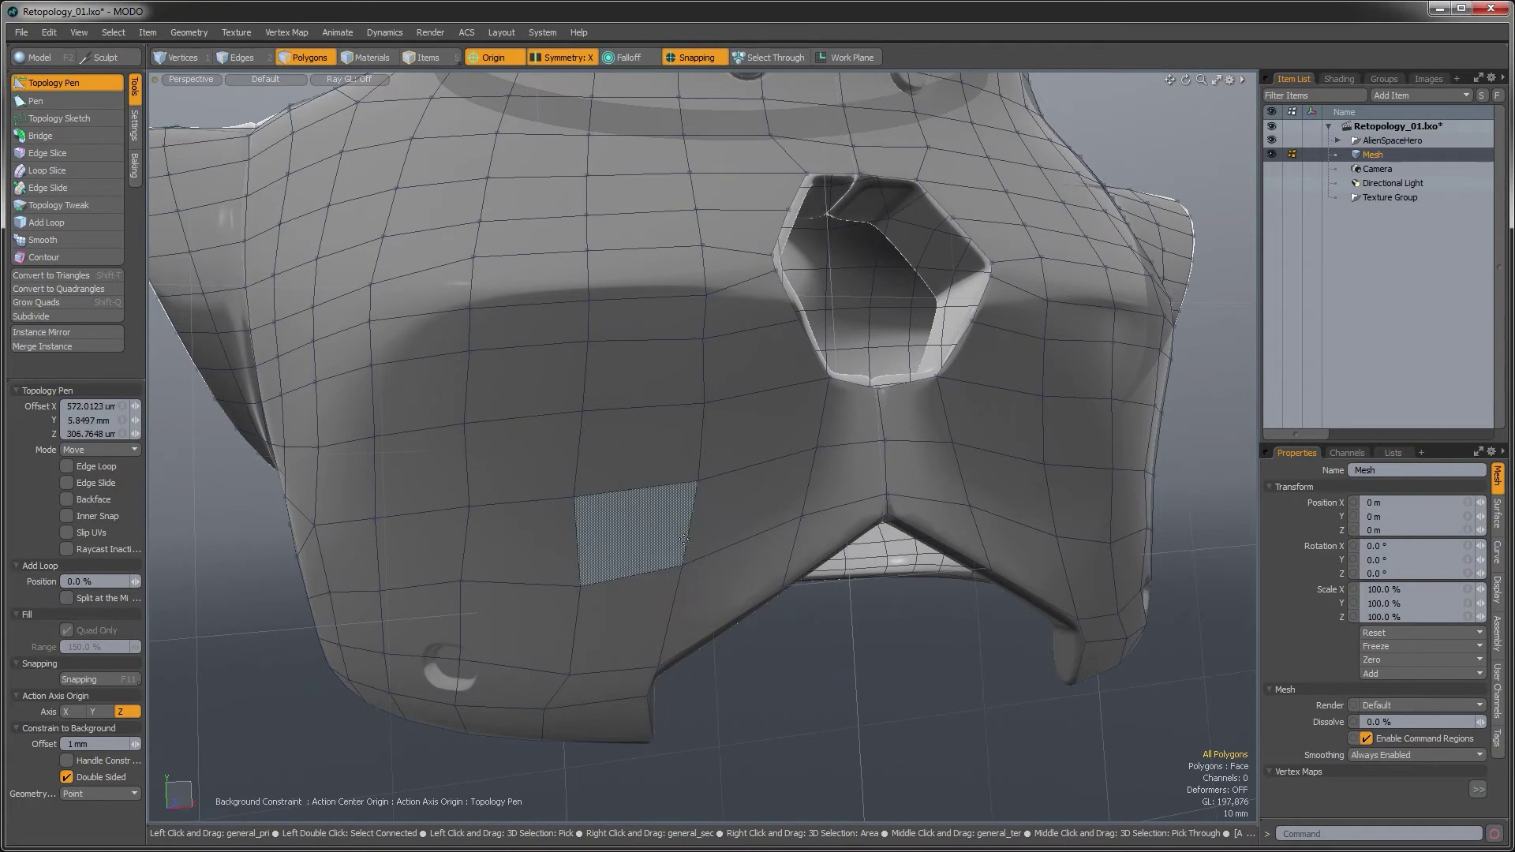
drag(699, 481, 691, 485)
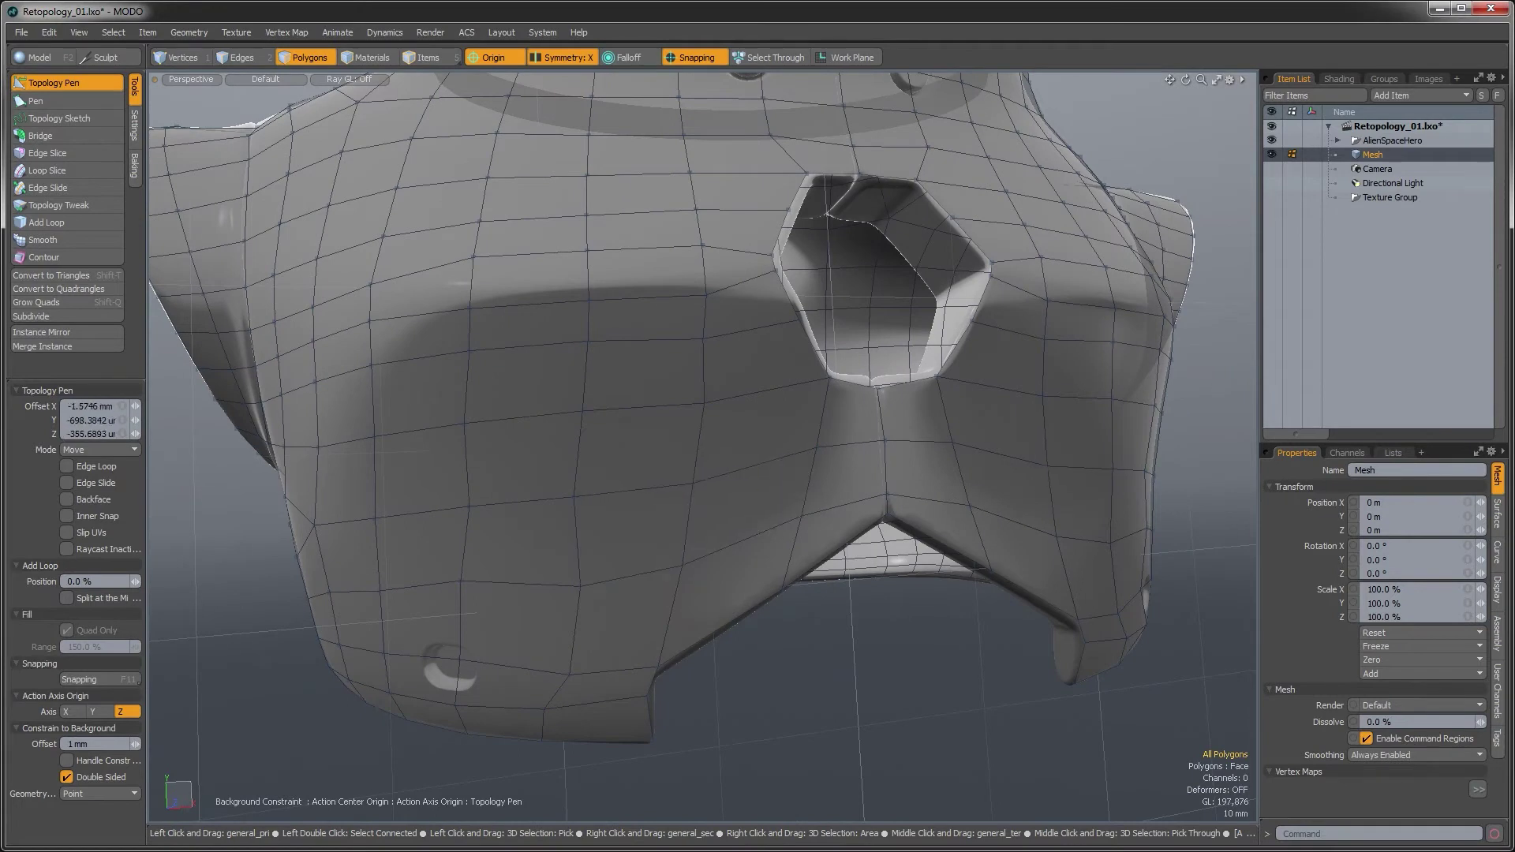
drag(575, 496, 586, 492)
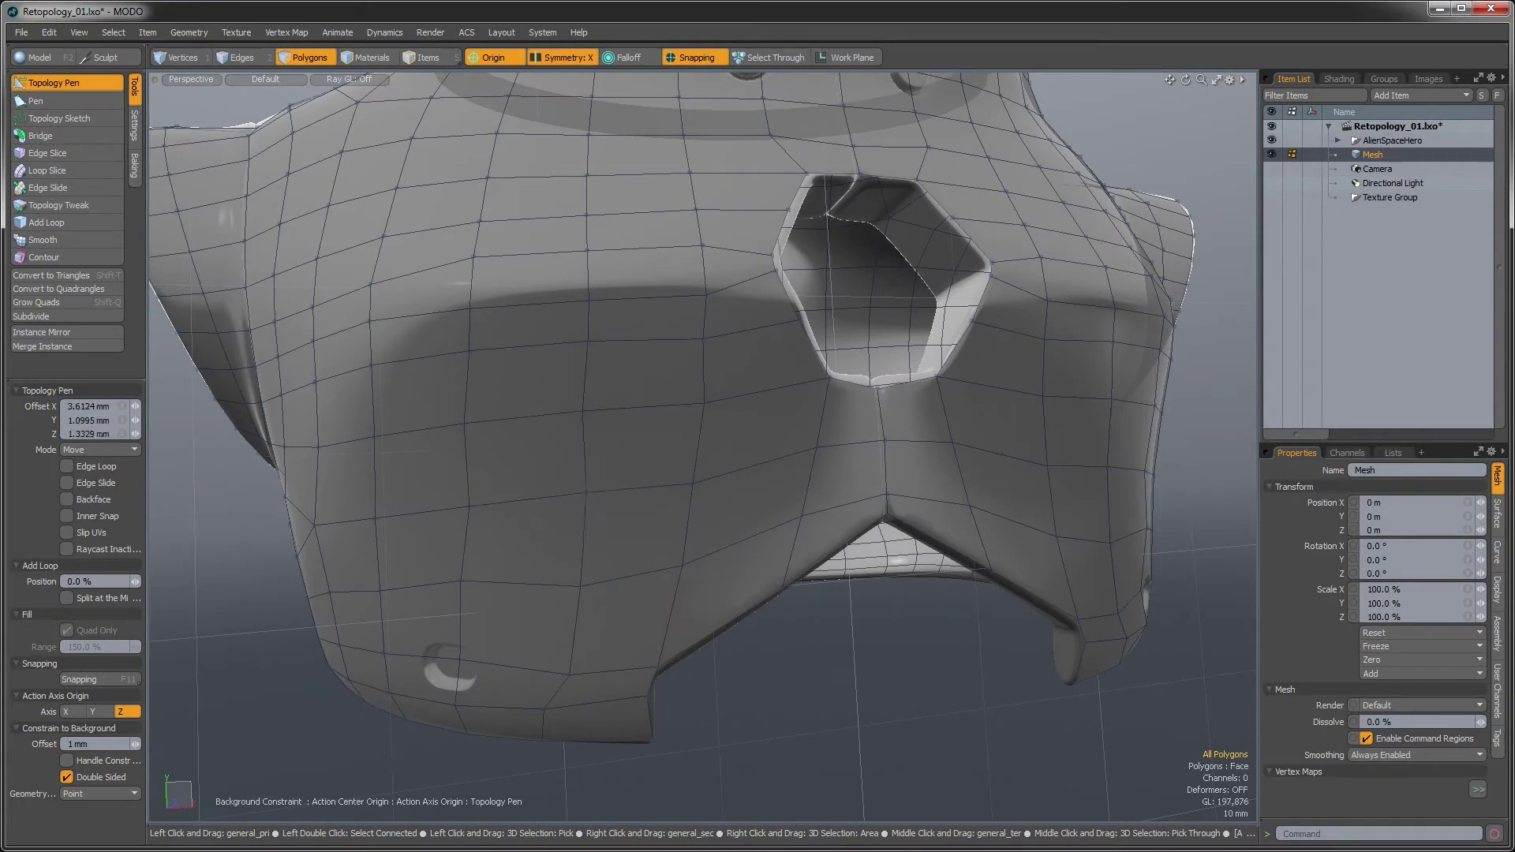
alt+drag(734, 402, 1034, 300)
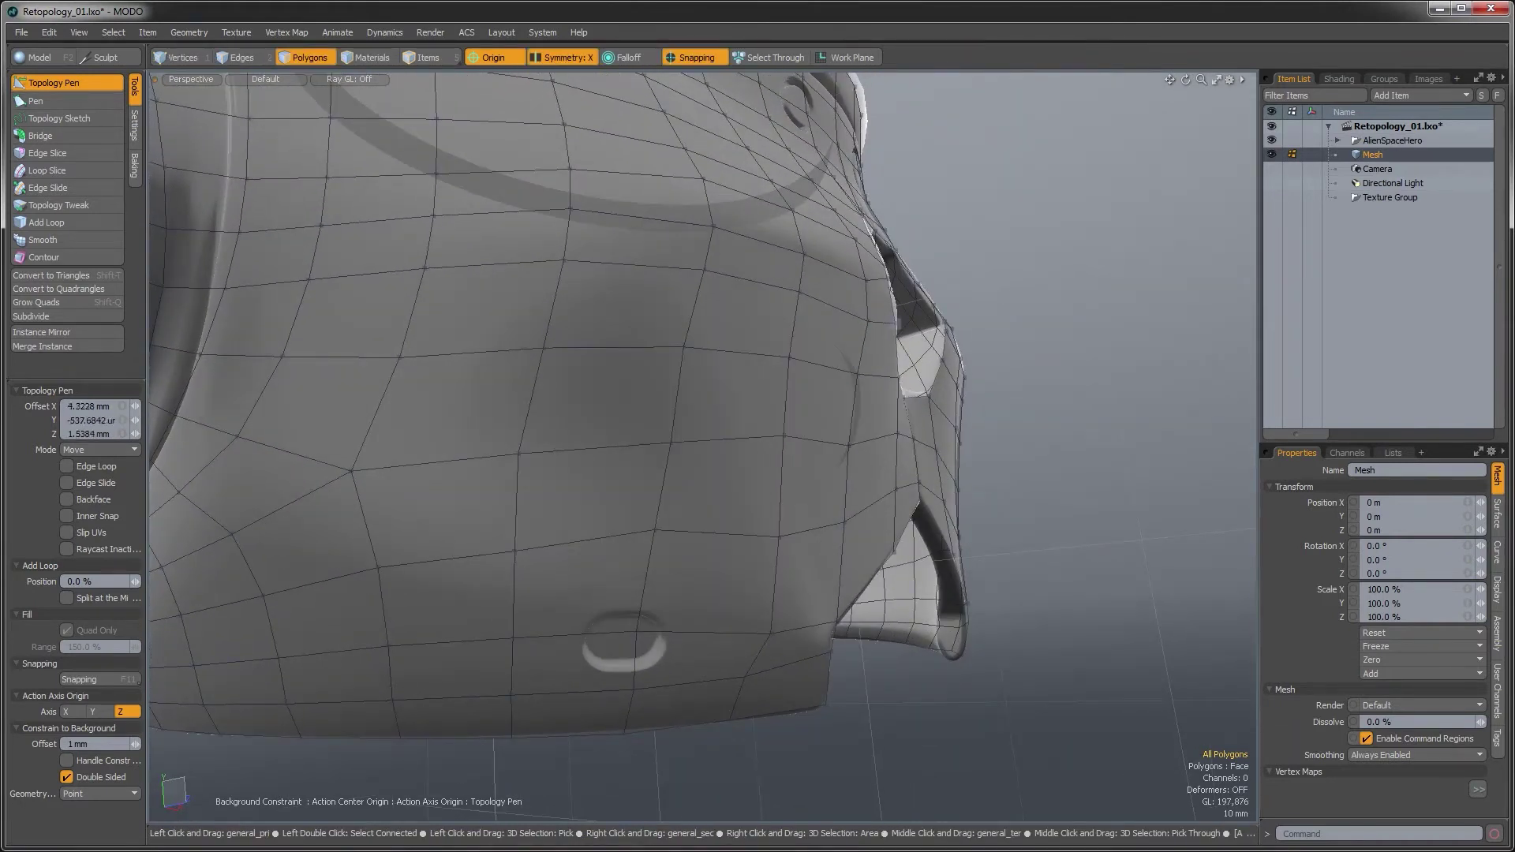
Shift the row of vertices along the chest ridge beside the hexagonal hole downward to follow the high-res crease
alt+drag(908, 324, 866, 296)
alt+drag(878, 231, 855, 263)
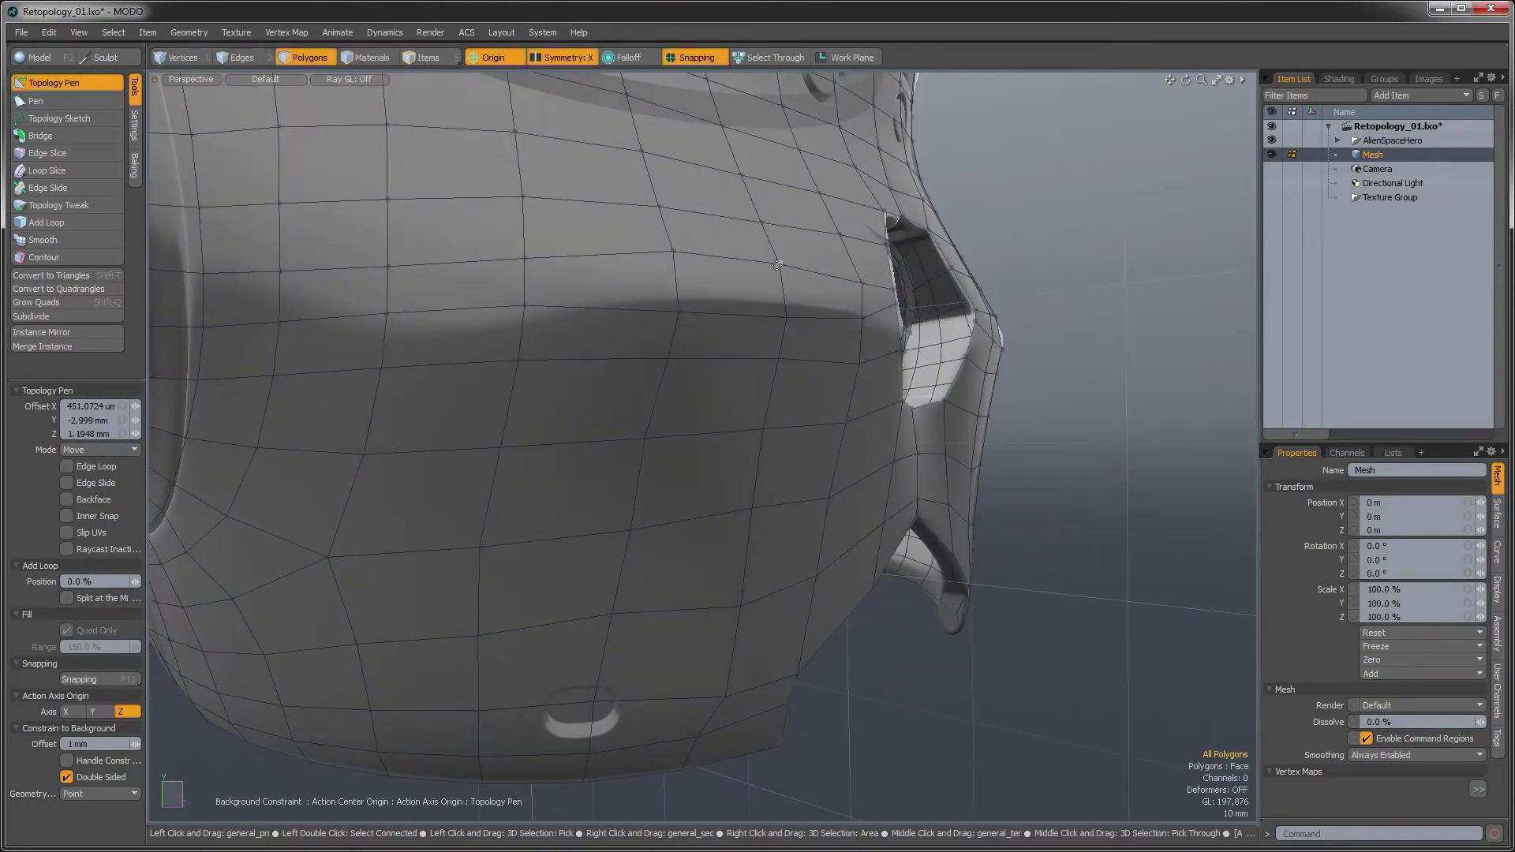
drag(673, 251, 676, 259)
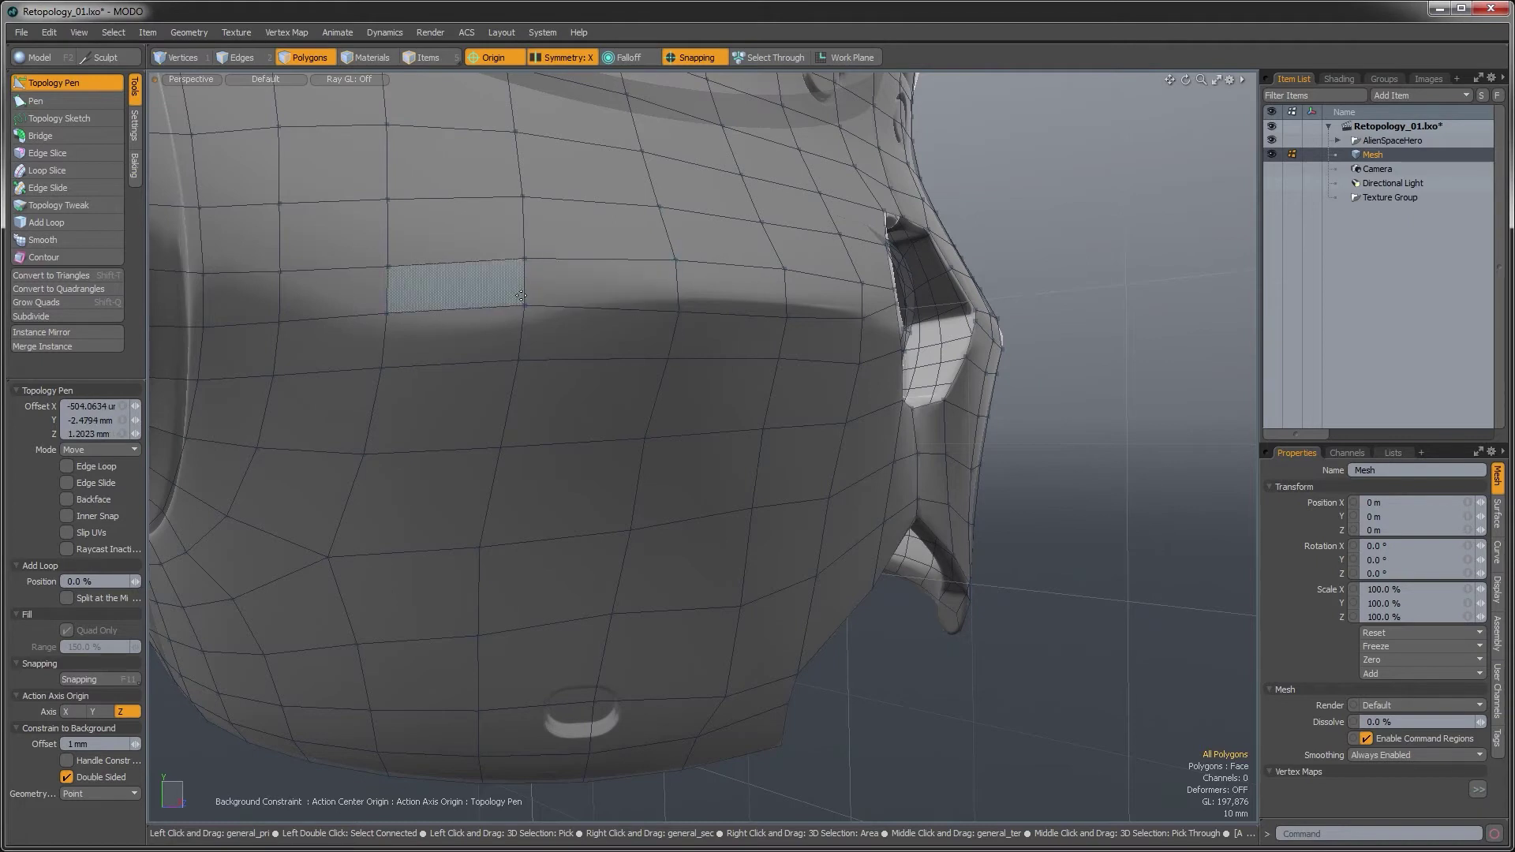
drag(523, 291, 524, 317)
alt+drag(801, 317, 820, 299)
alt+drag(639, 338, 514, 318)
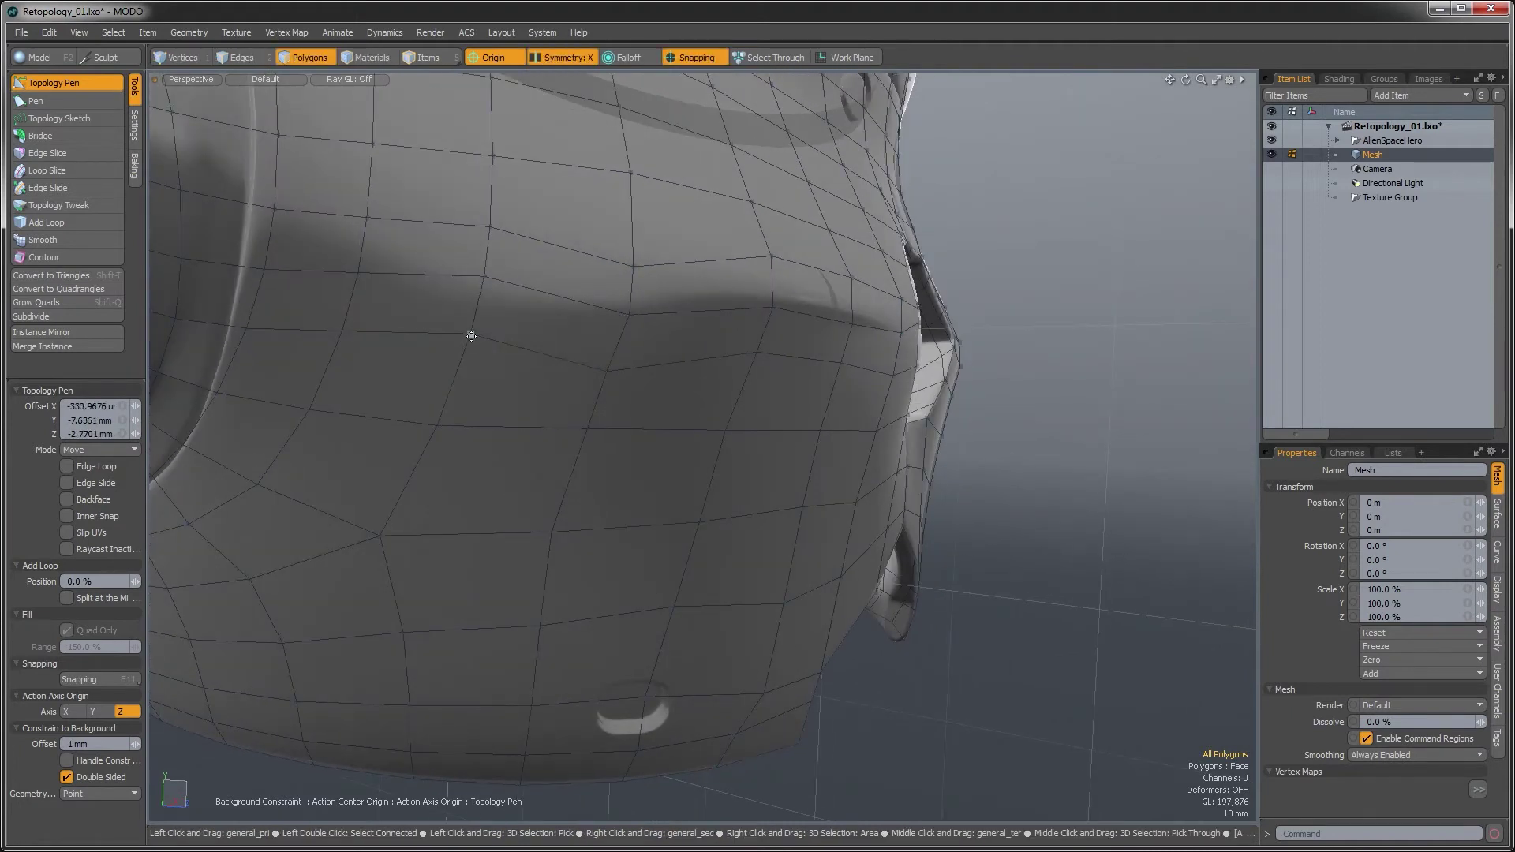
Lower the vertices above the chest ridge between the shoulder opening and the chest hole to space the quad rows evenly
drag(490, 261, 664, 374)
drag(598, 259, 600, 275)
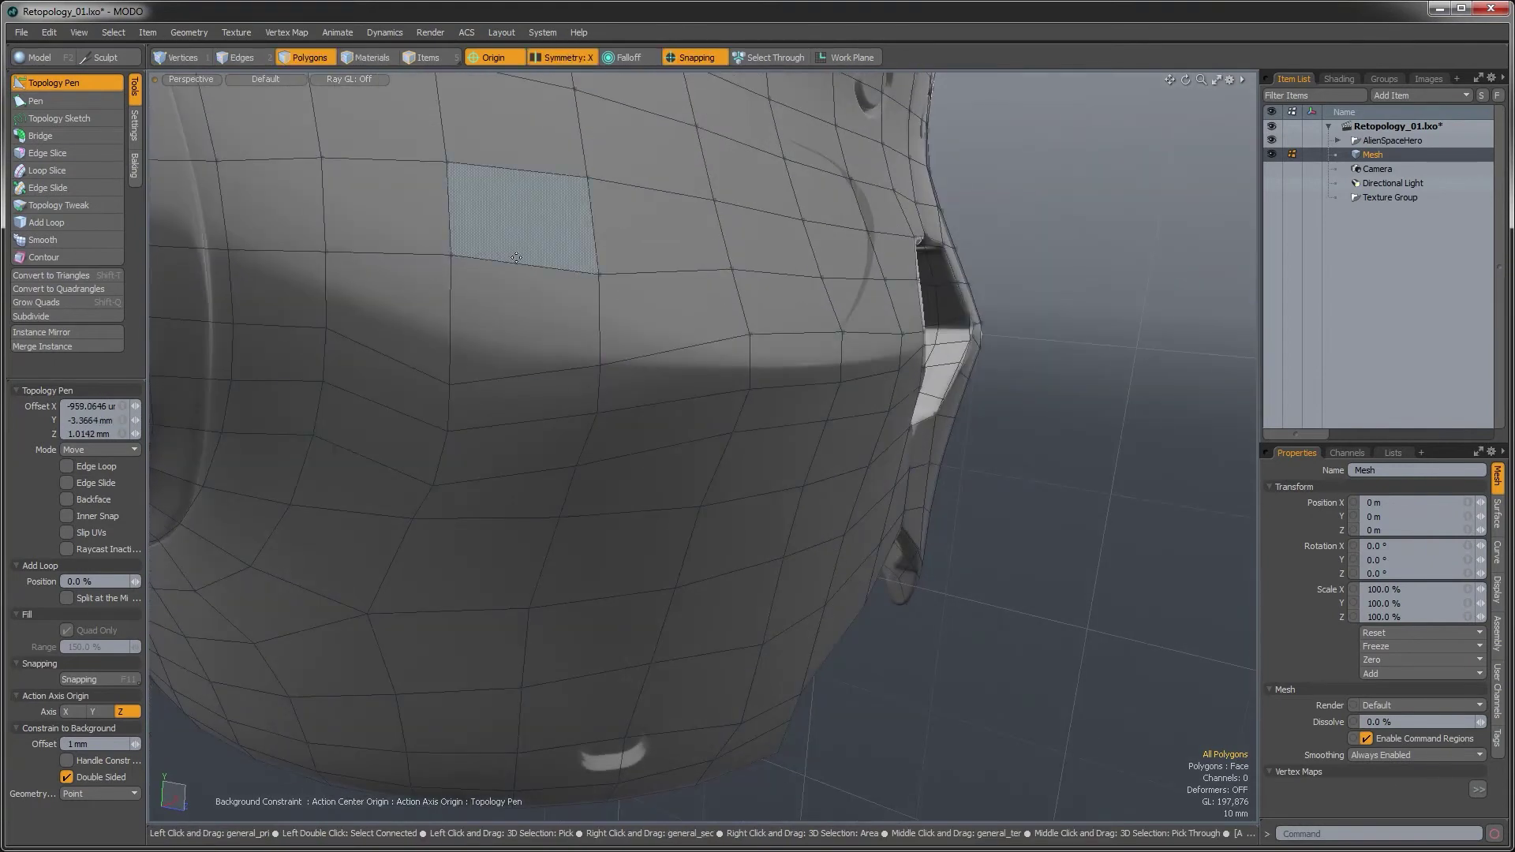
drag(452, 255, 457, 275)
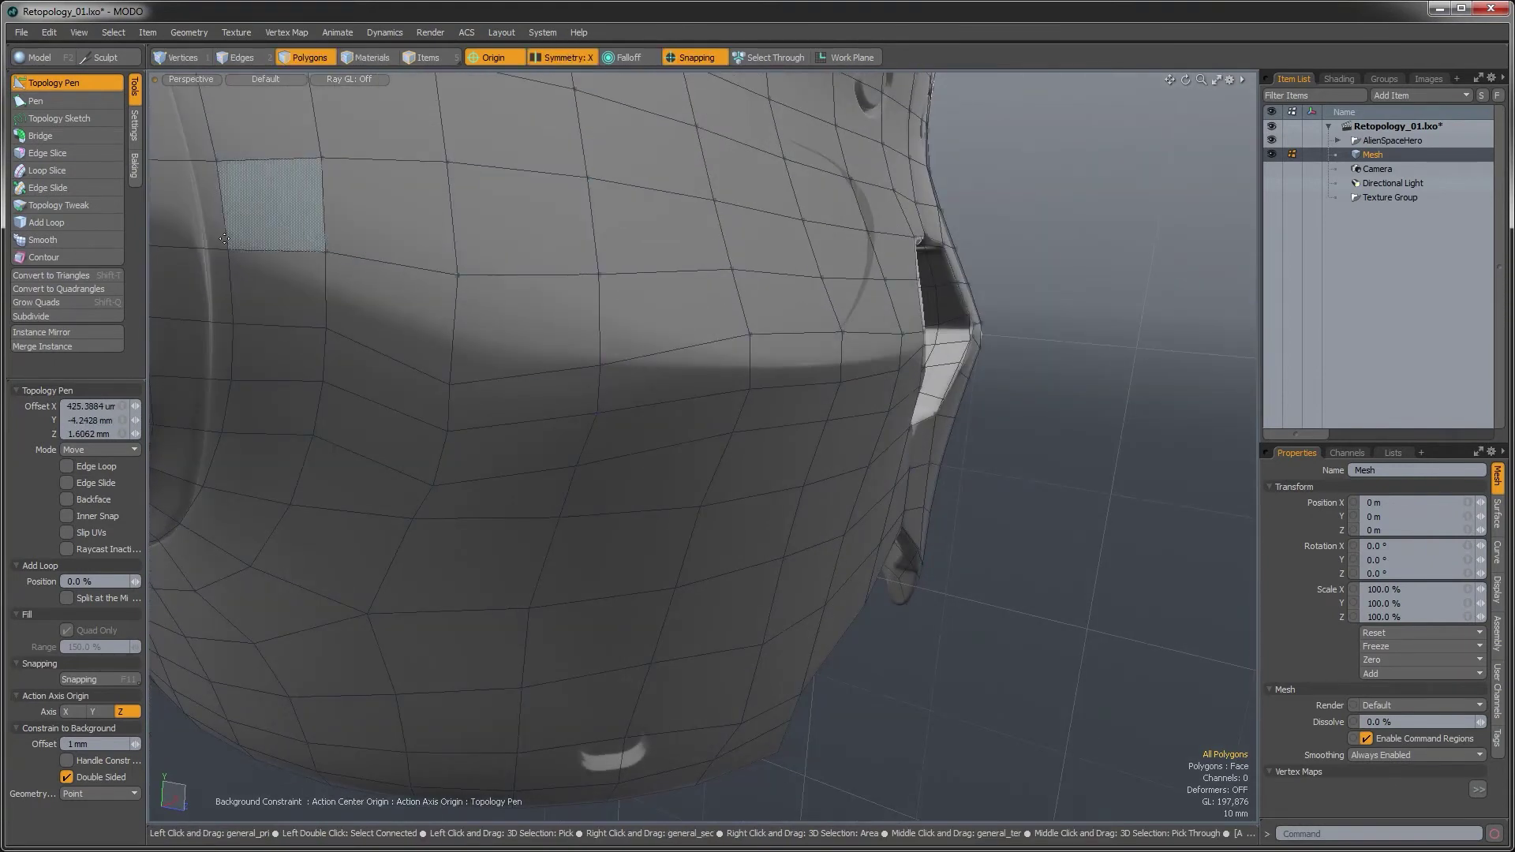
alt+drag(750, 237, 598, 281)
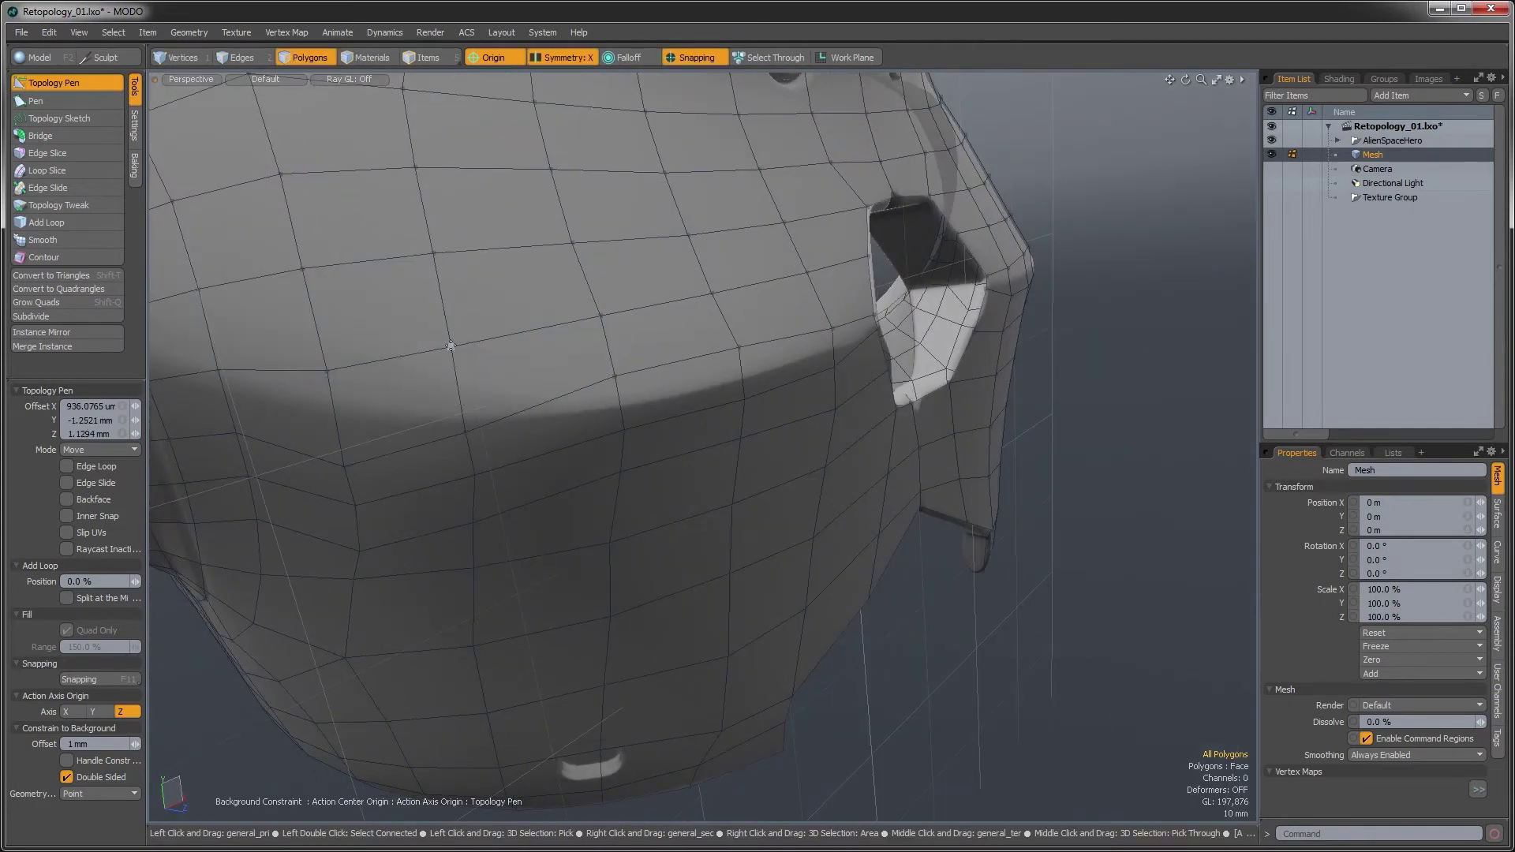
alt+drag(261, 383, 552, 319)
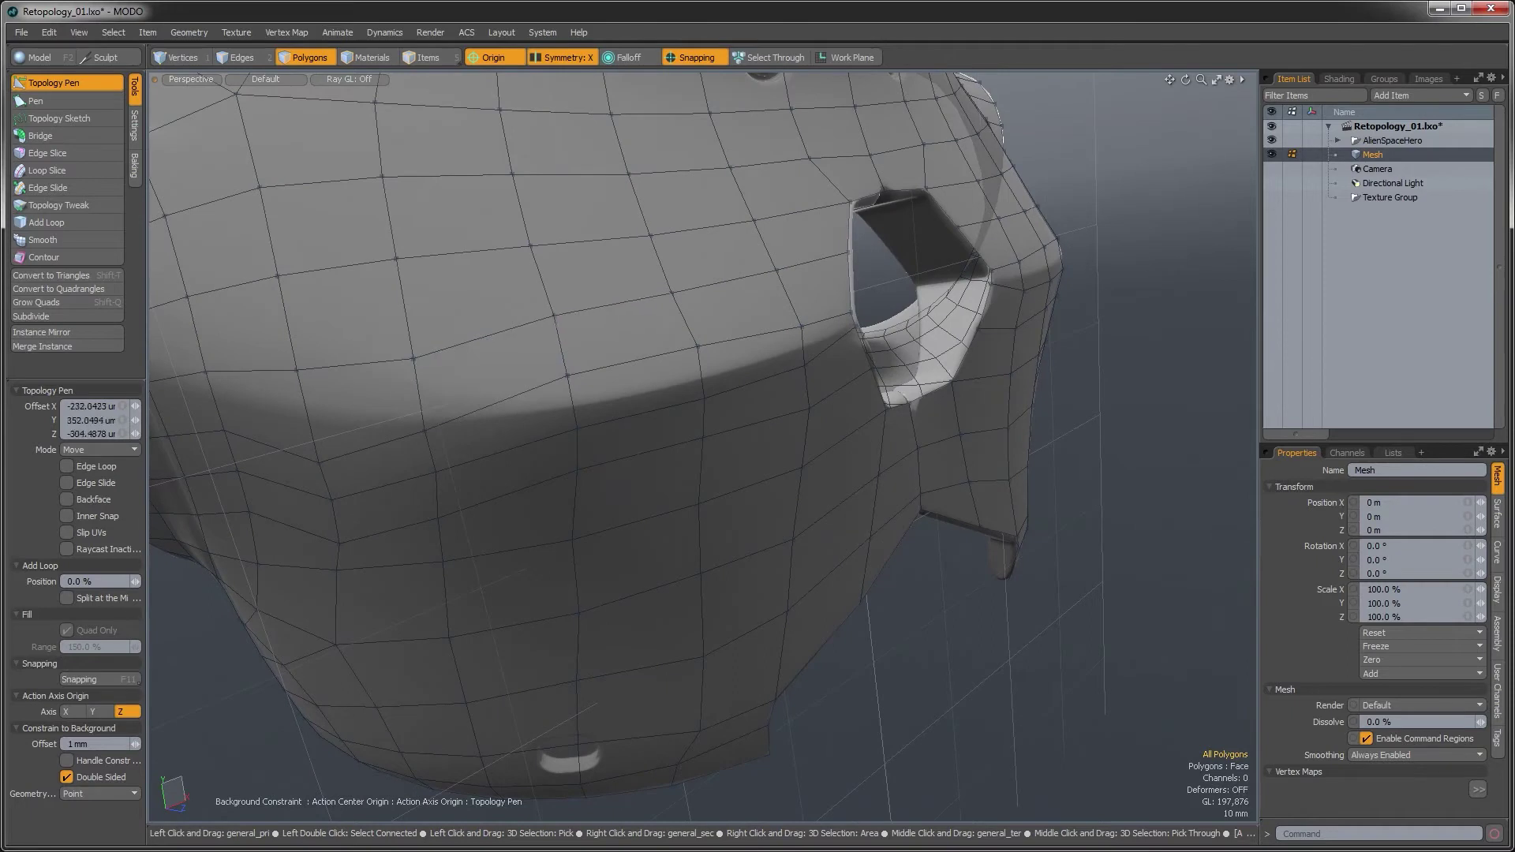
alt+drag(671, 412, 762, 420)
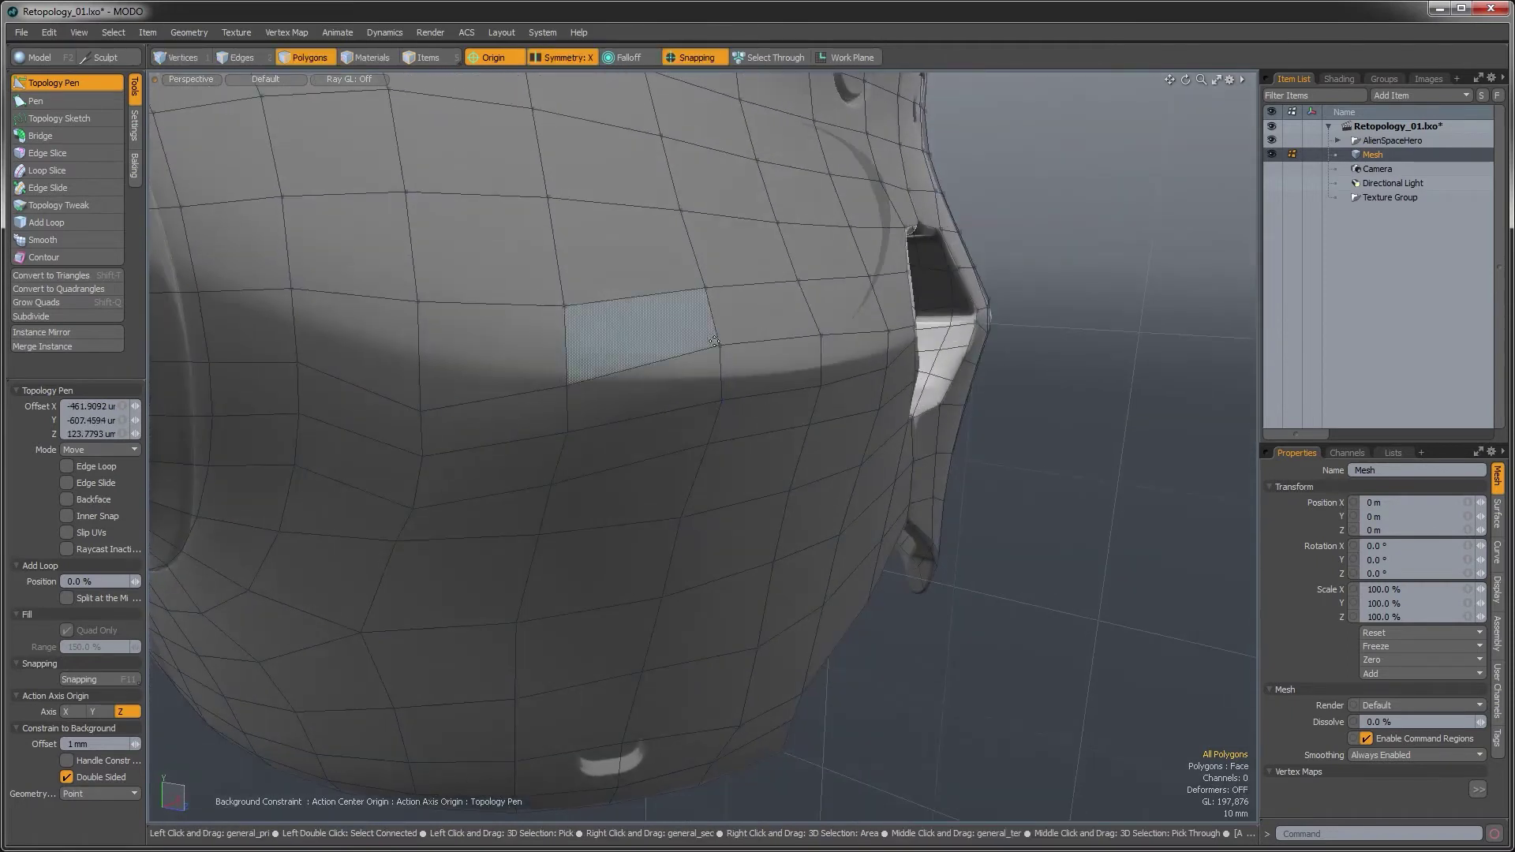
drag(724, 348, 724, 356)
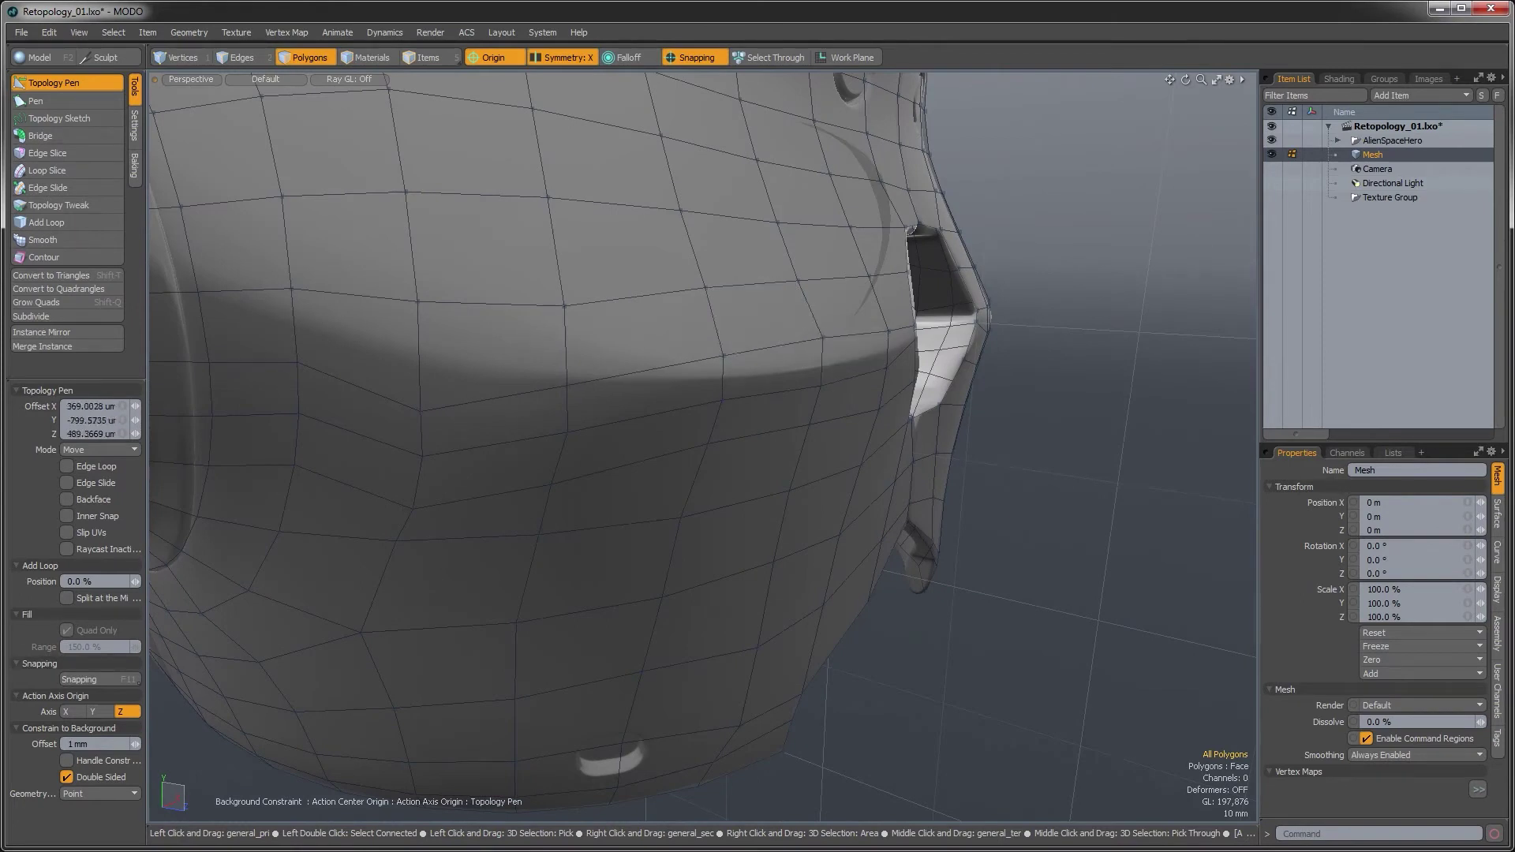
Fit the vertices at the hexagonal chest hole's side and lower corners to the opening's edge
alt+drag(820, 342, 723, 382)
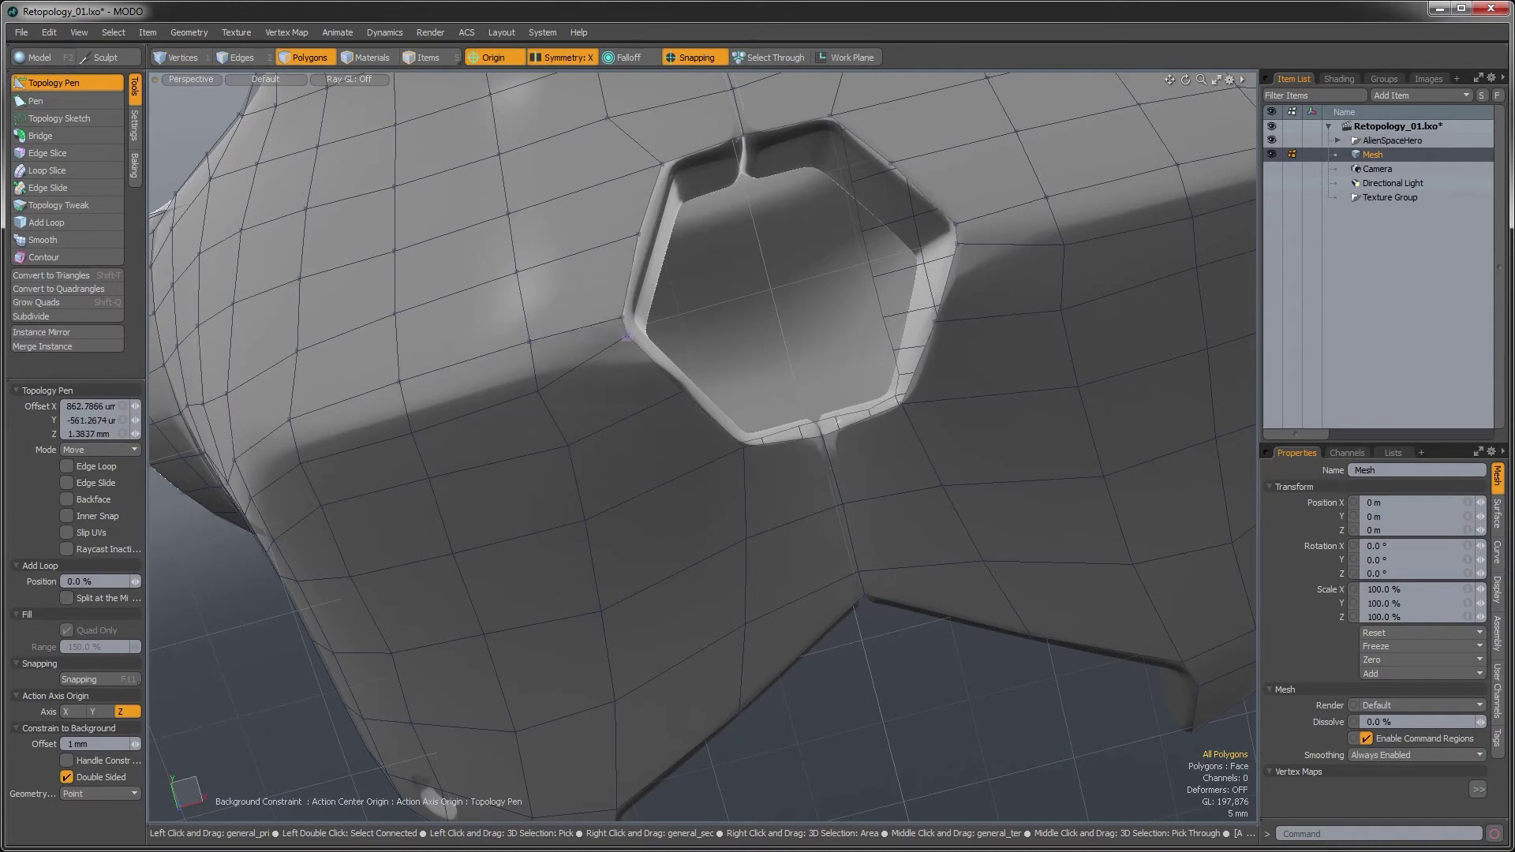
alt+drag(624, 318, 619, 370)
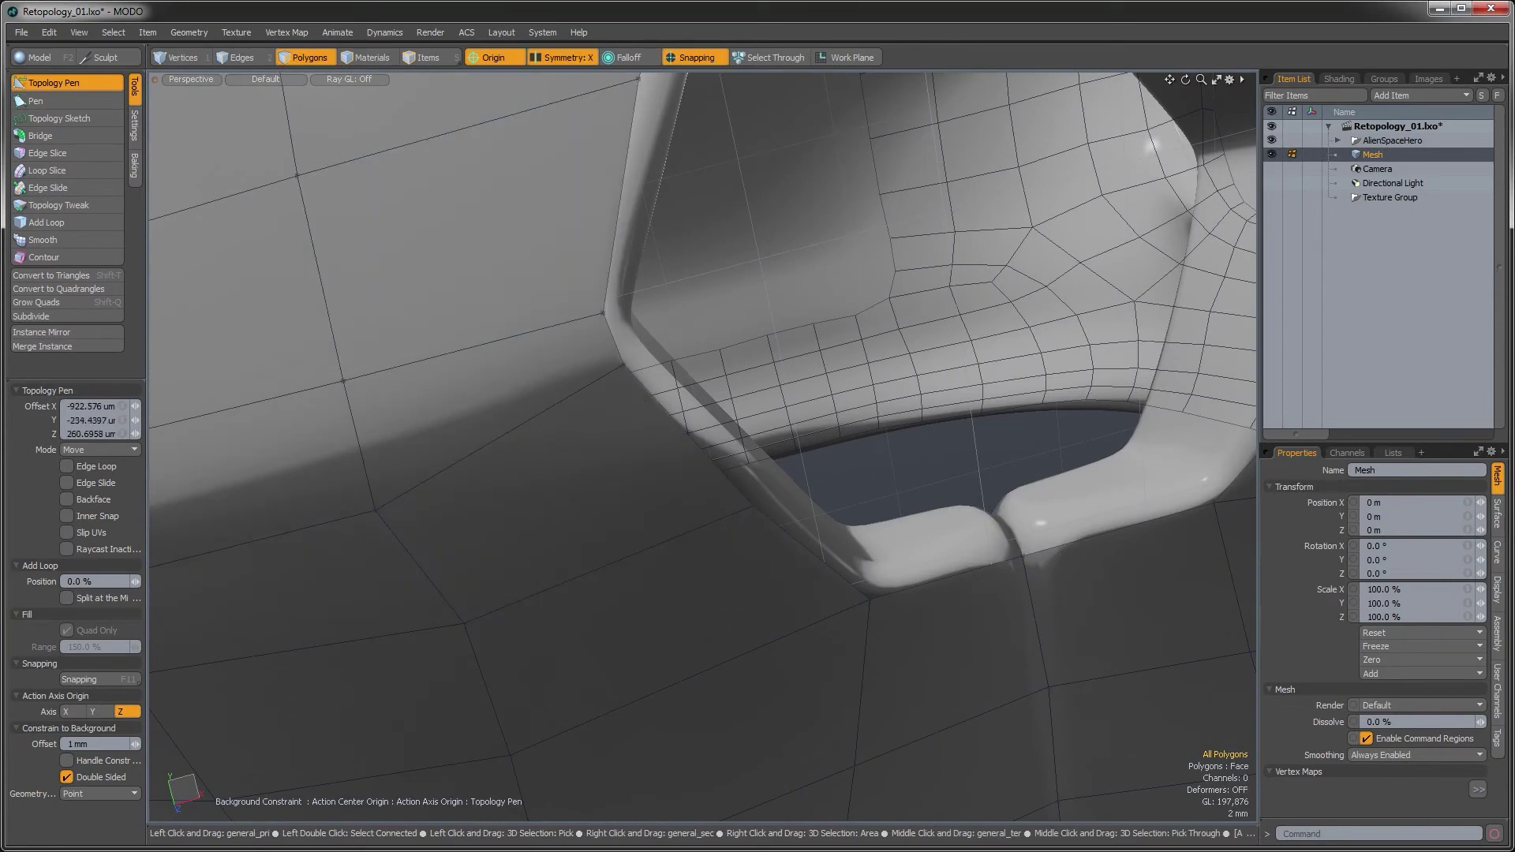
alt+drag(622, 321, 615, 378)
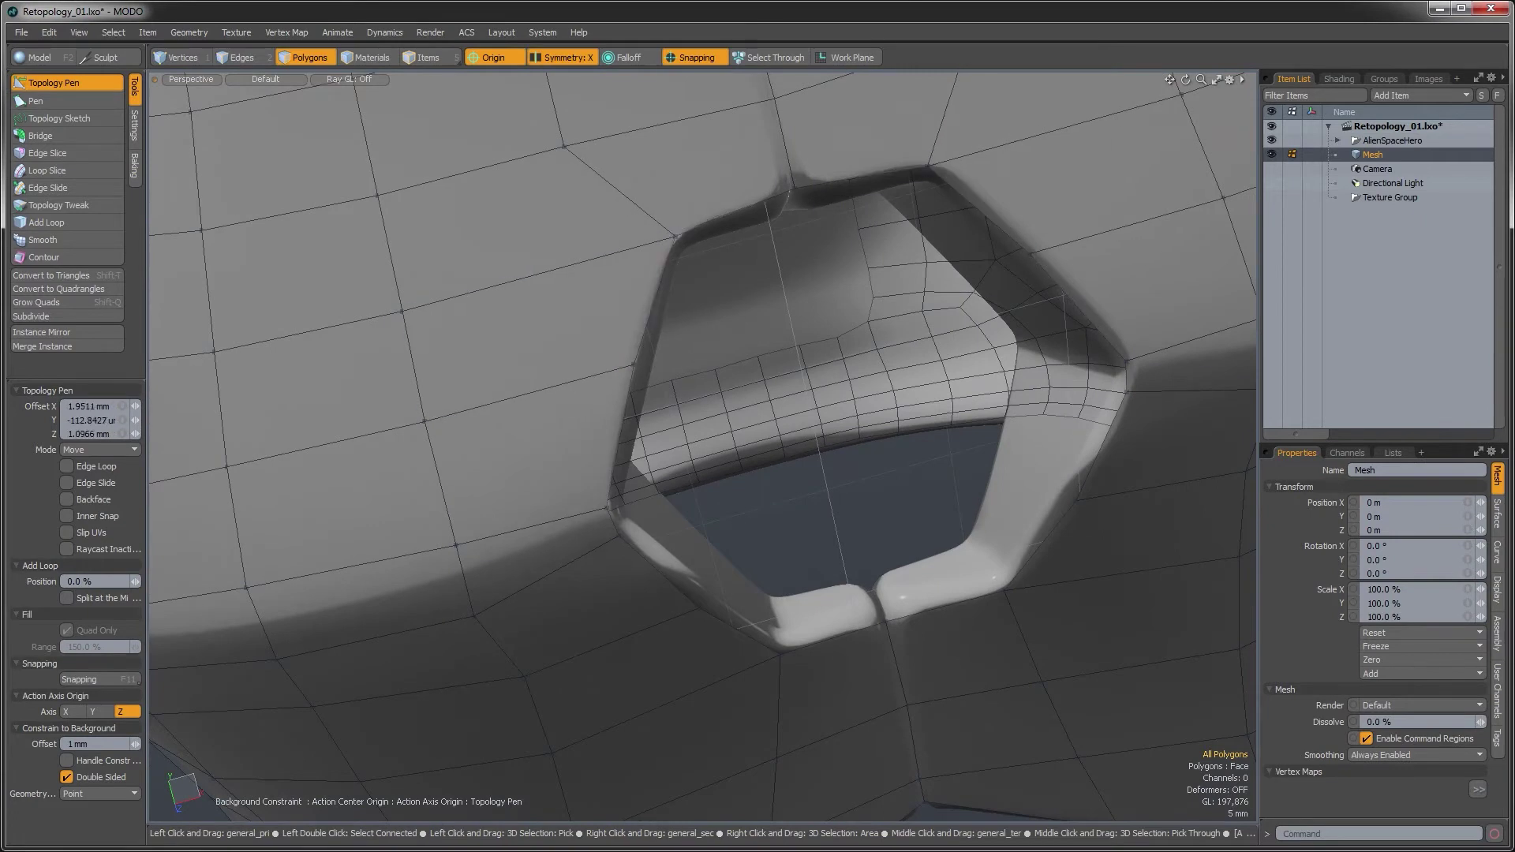
alt+drag(751, 311, 876, 571)
scroll(876, 572, up, 3)
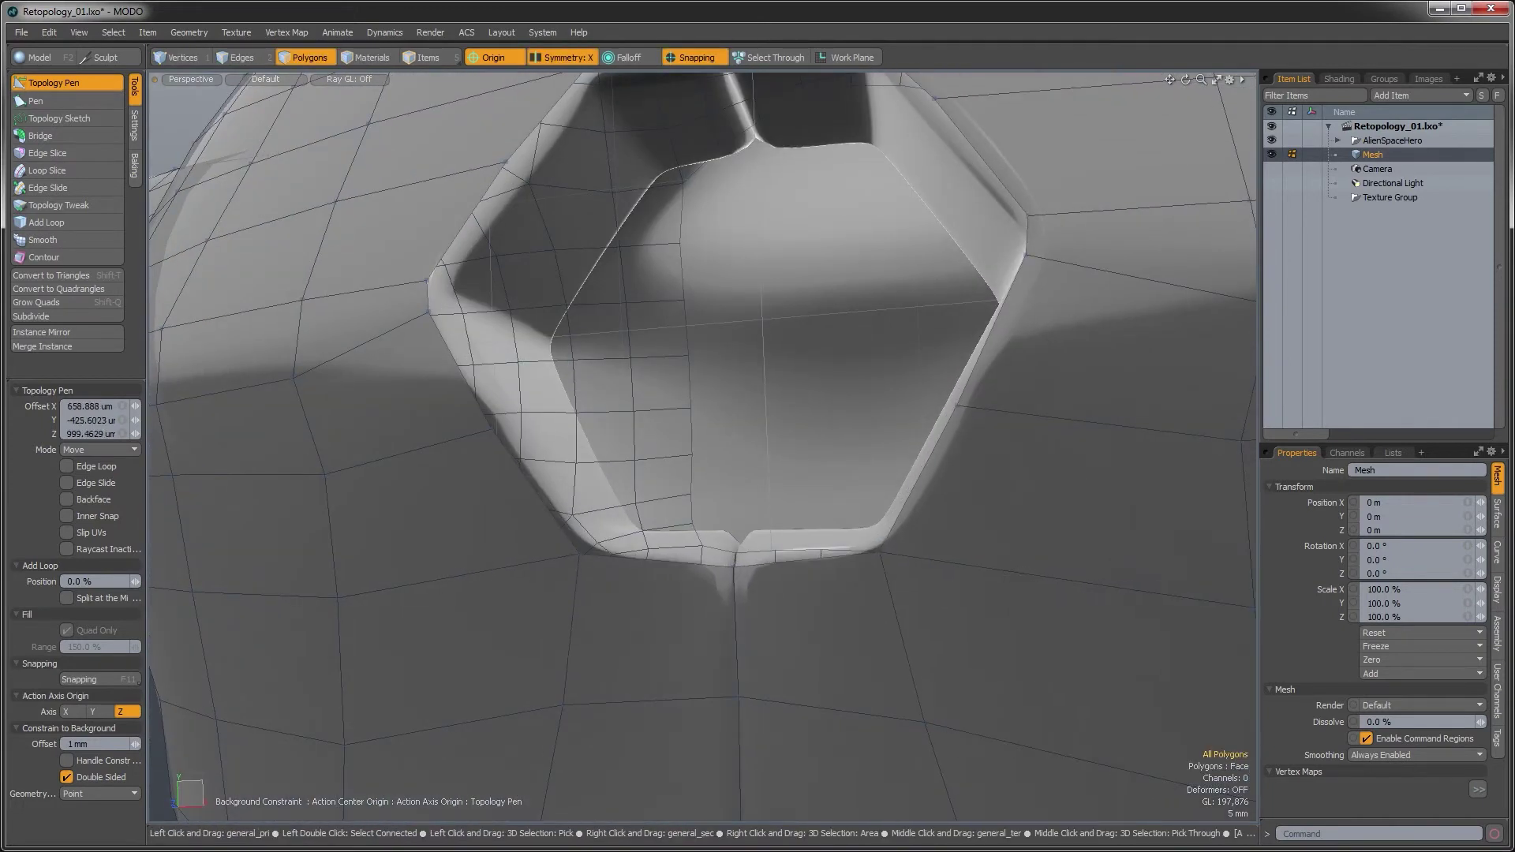
alt+drag(891, 550, 1025, 524)
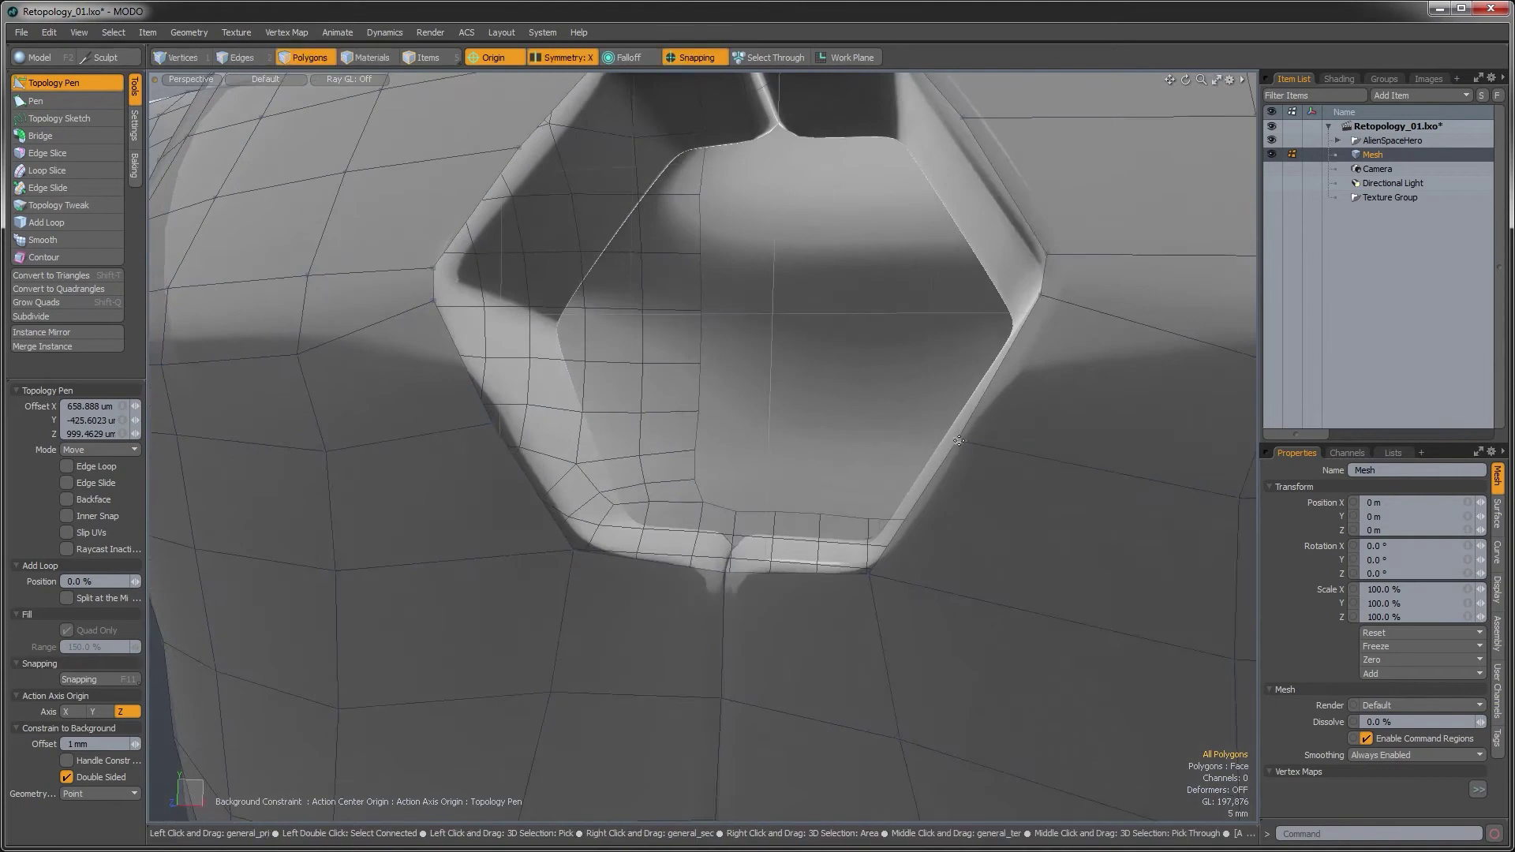
alt+drag(1049, 355, 1068, 439)
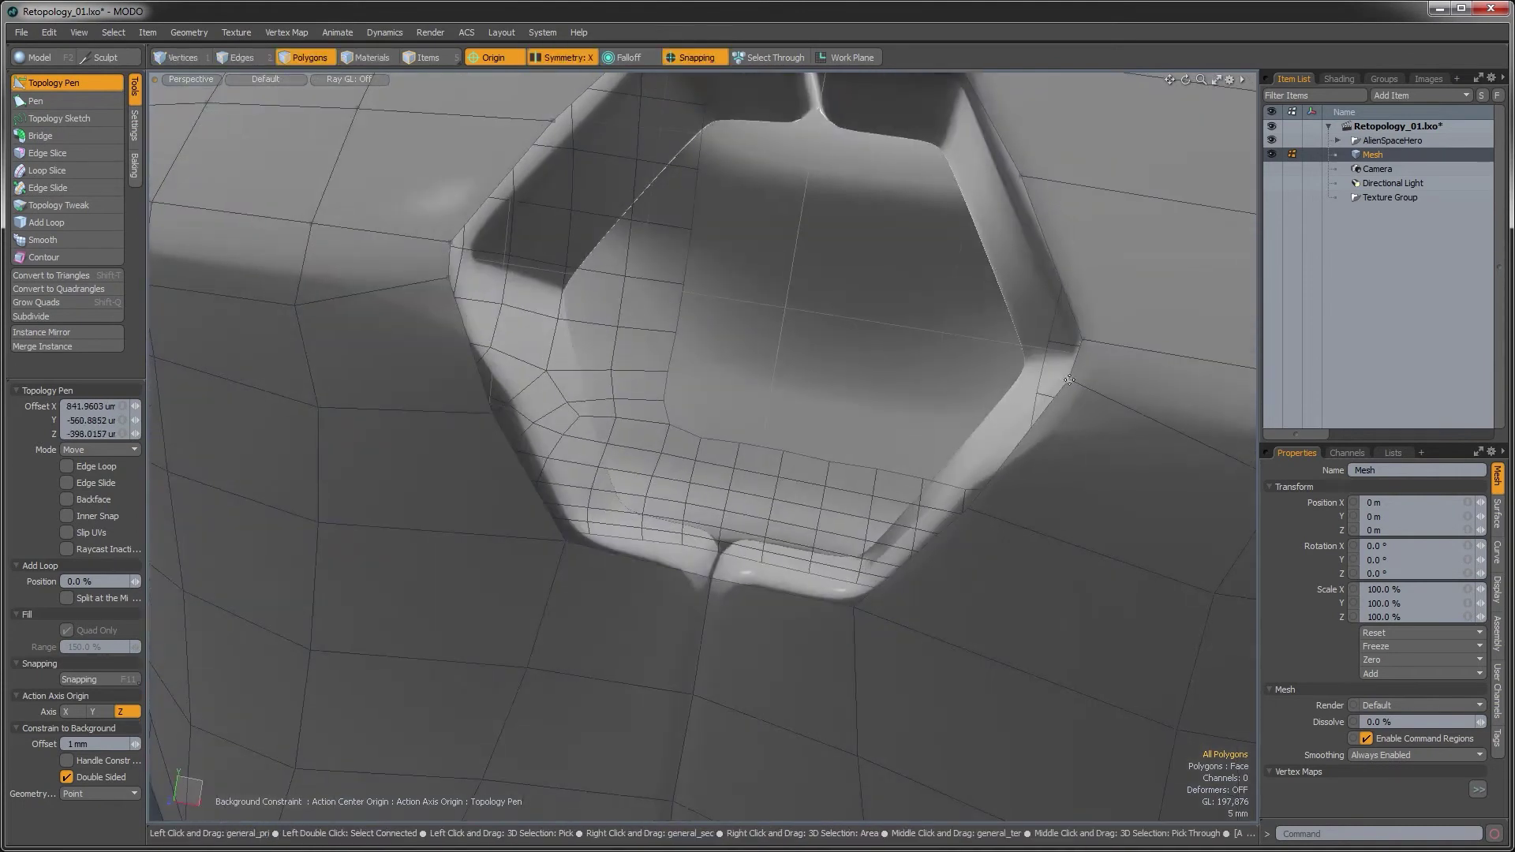
drag(1077, 381, 1057, 426)
Reposition the vertices between the shoulder opening's raised rim and the armor's flank to follow the high-res surface
alt+drag(1058, 426, 644, 396)
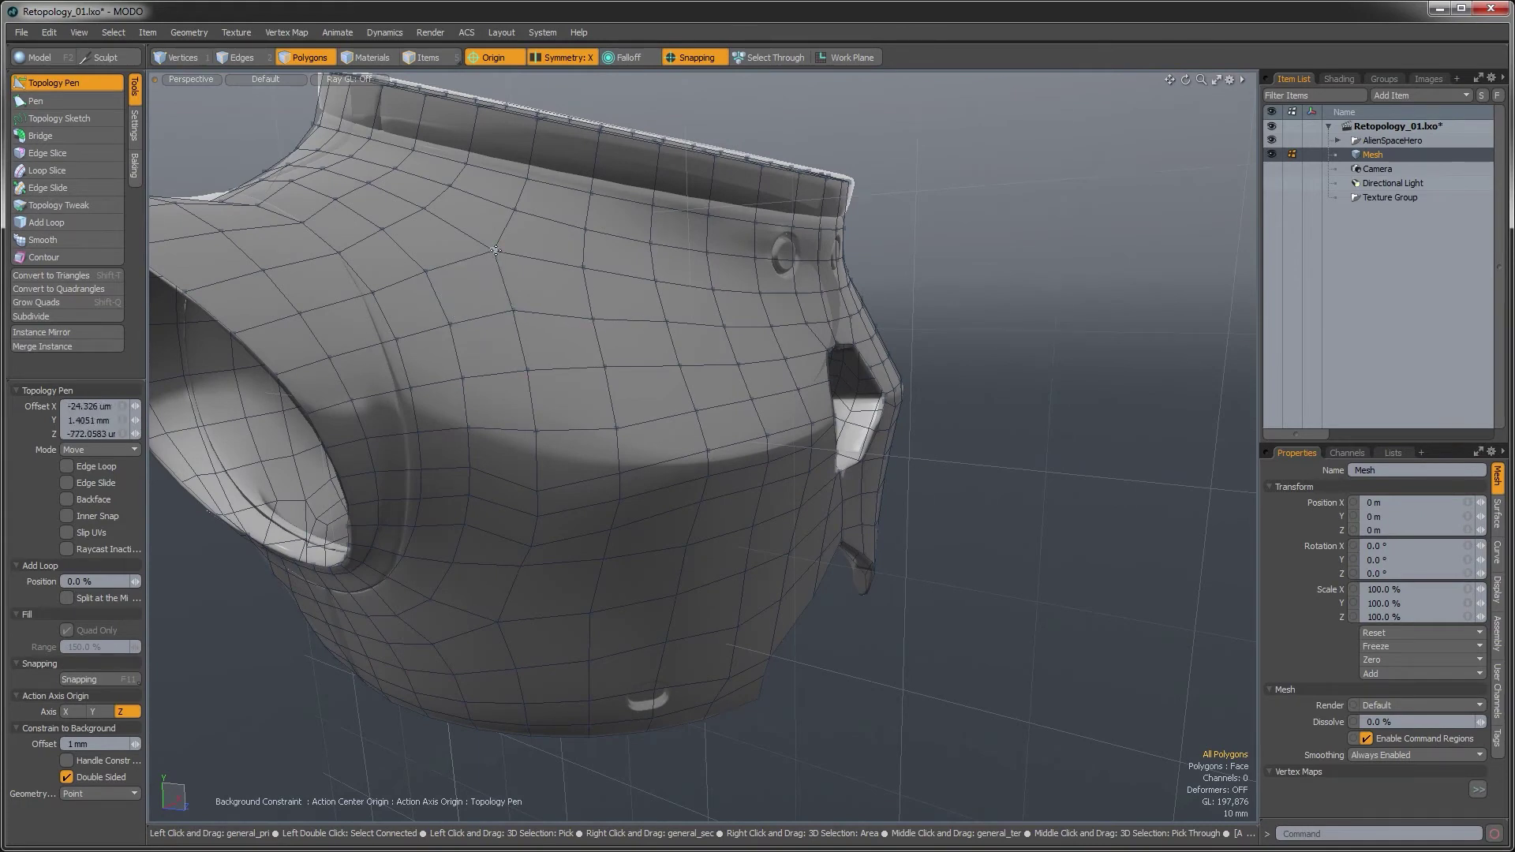
alt+drag(511, 322, 576, 408)
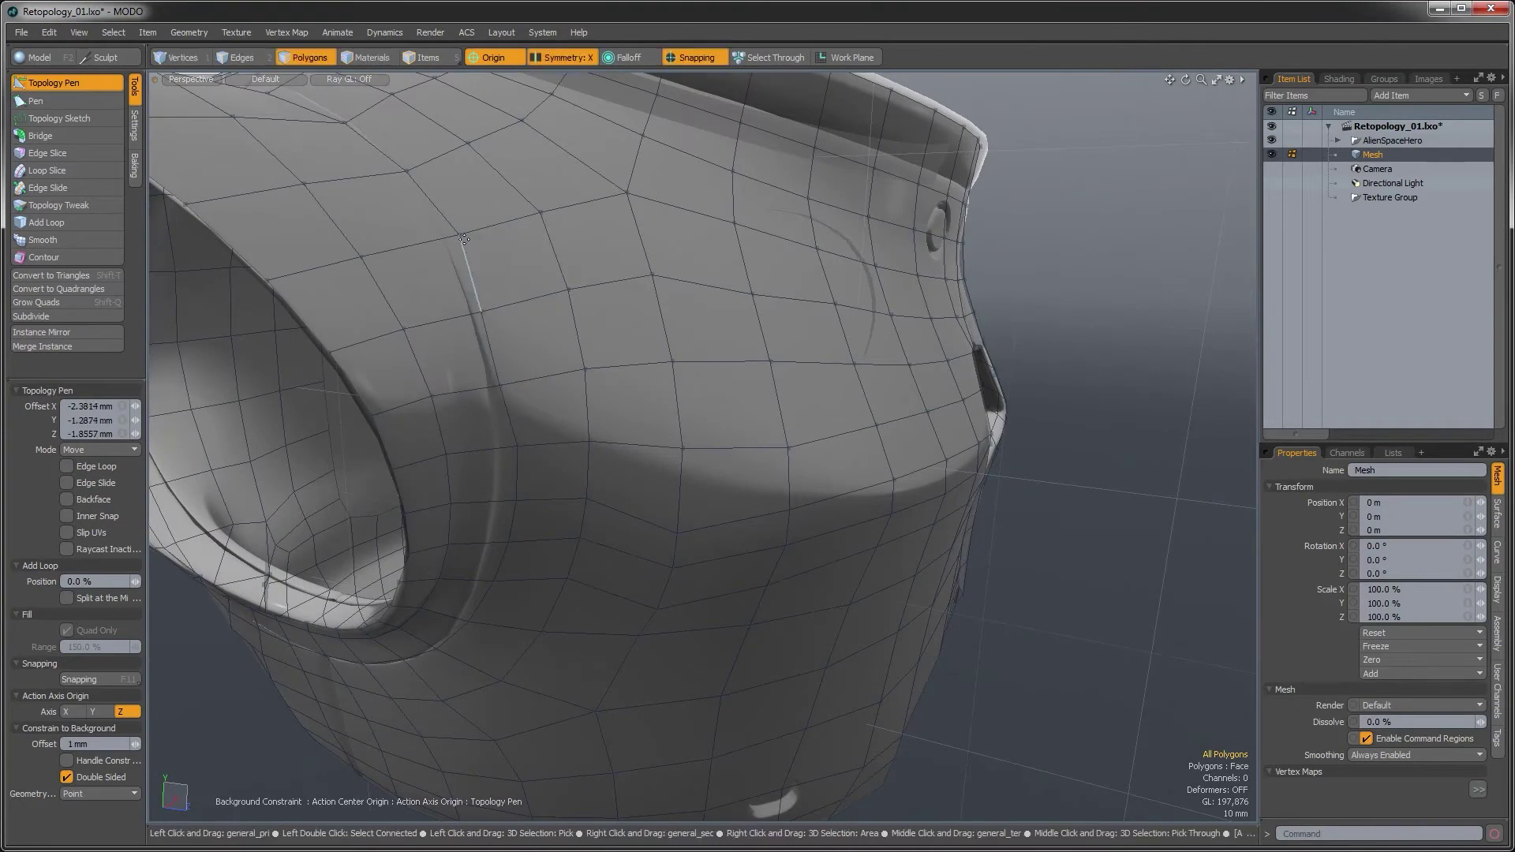
alt+drag(544, 245, 543, 289)
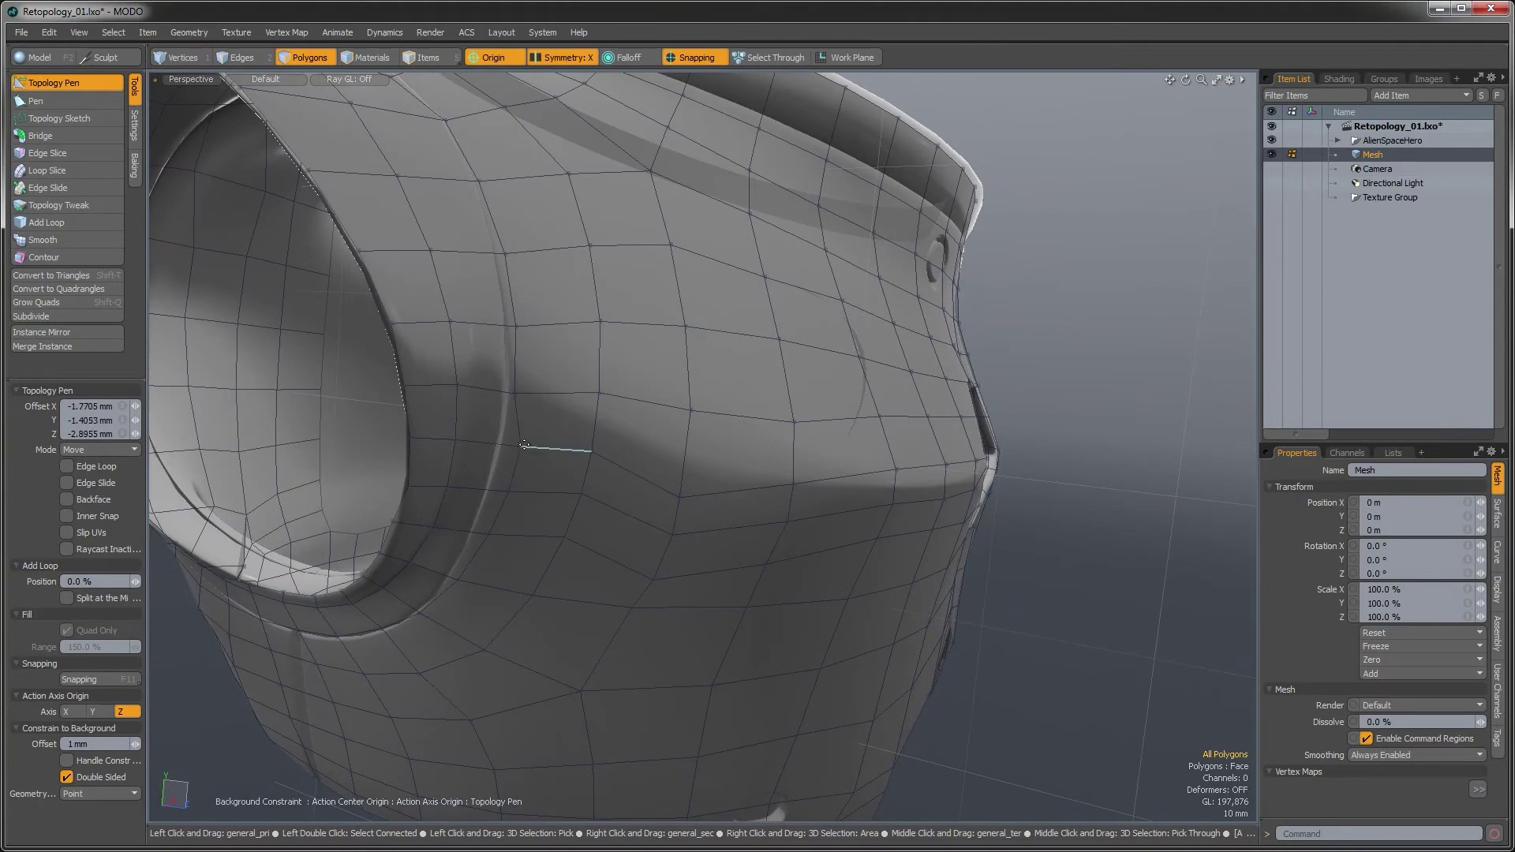
alt+drag(546, 466, 595, 464)
scroll(595, 463, up, 2)
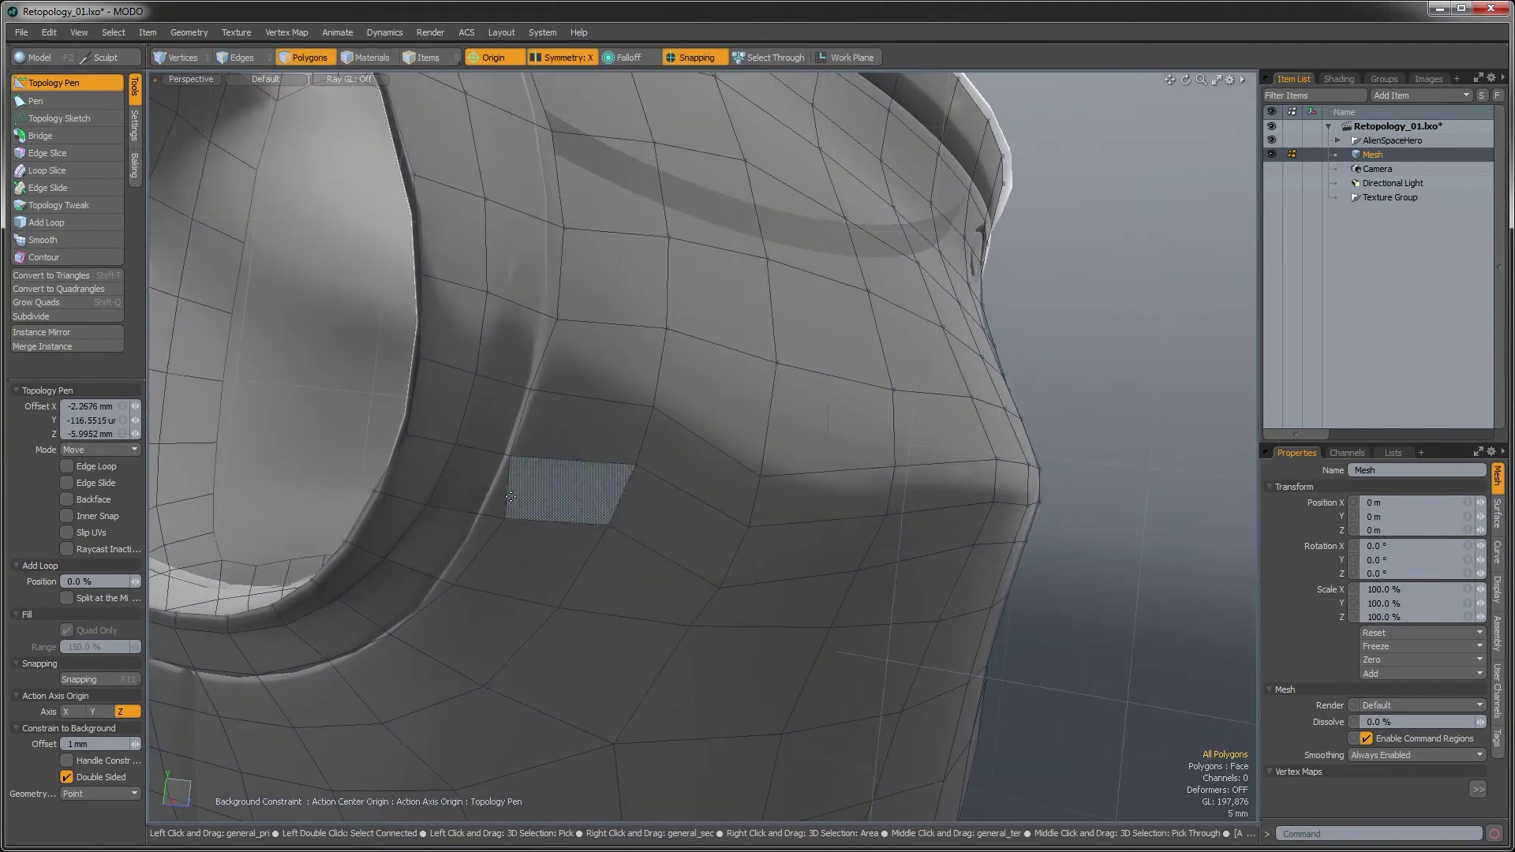
alt+drag(679, 473, 676, 546)
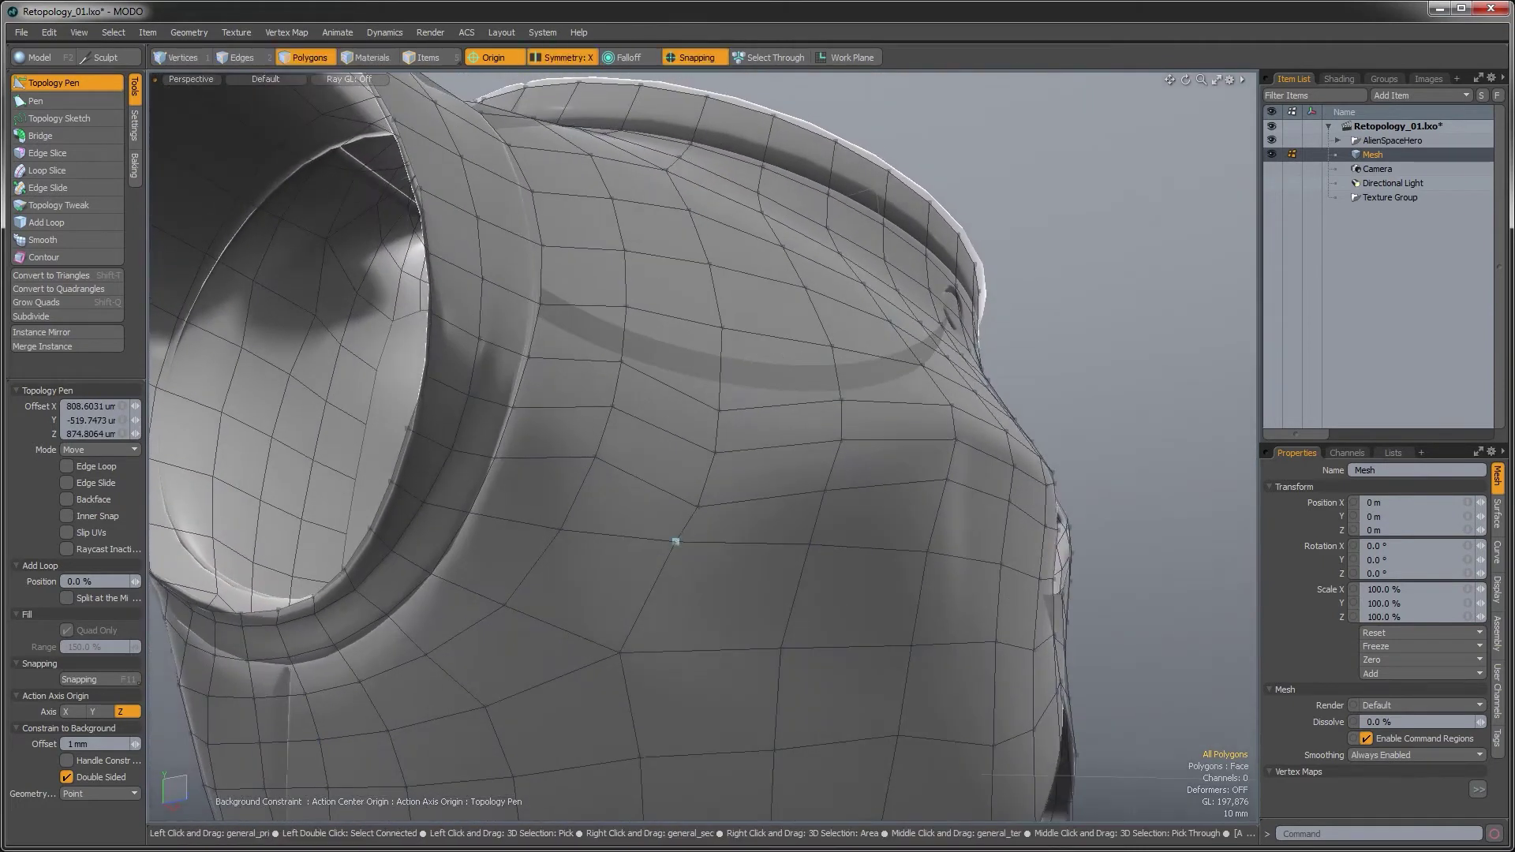
alt+drag(608, 499, 642, 531)
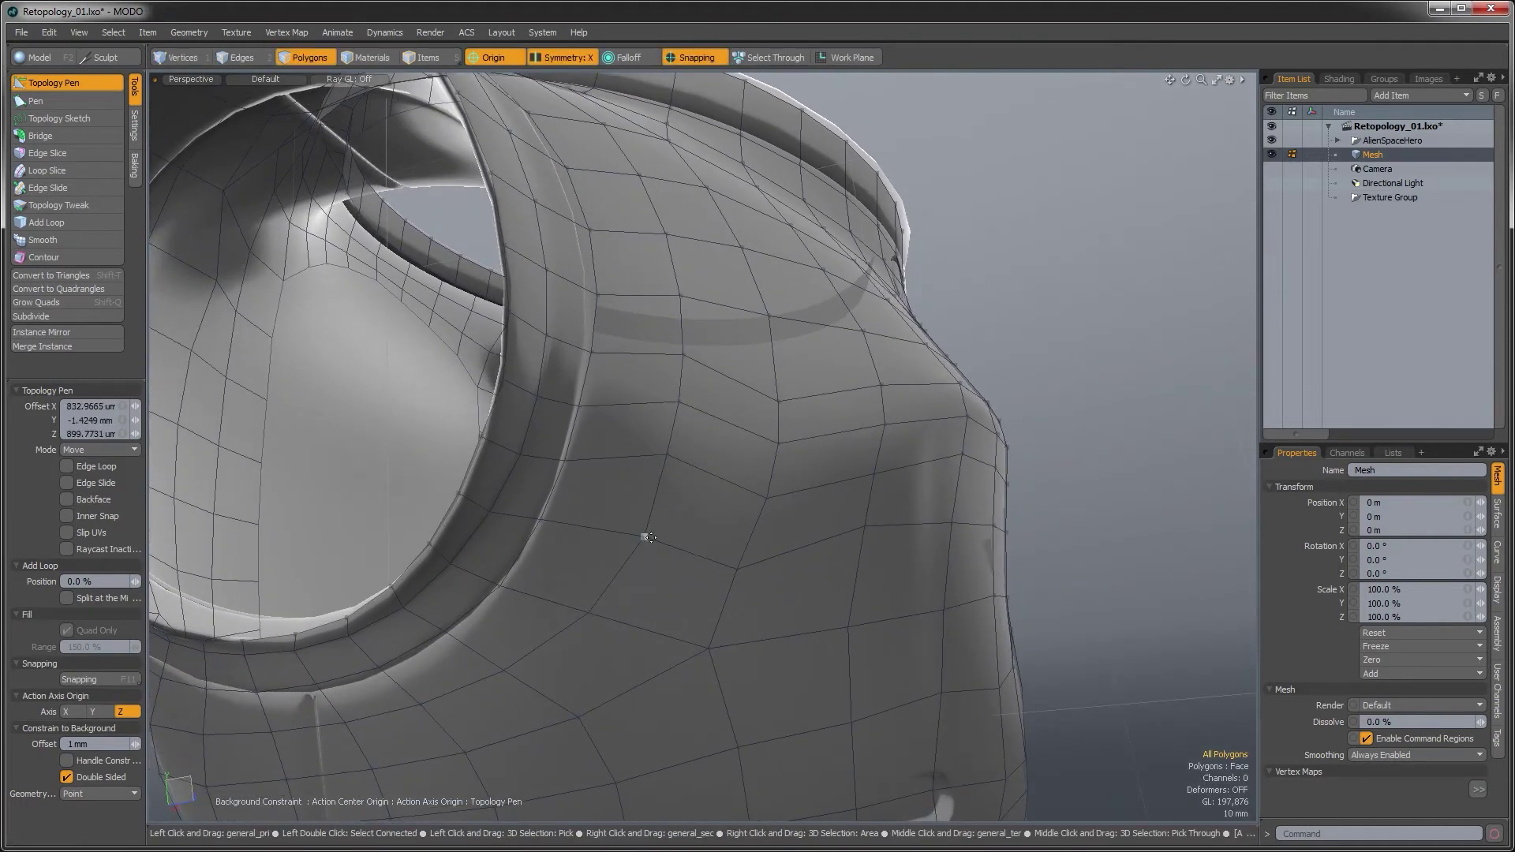
alt+drag(754, 513, 663, 545)
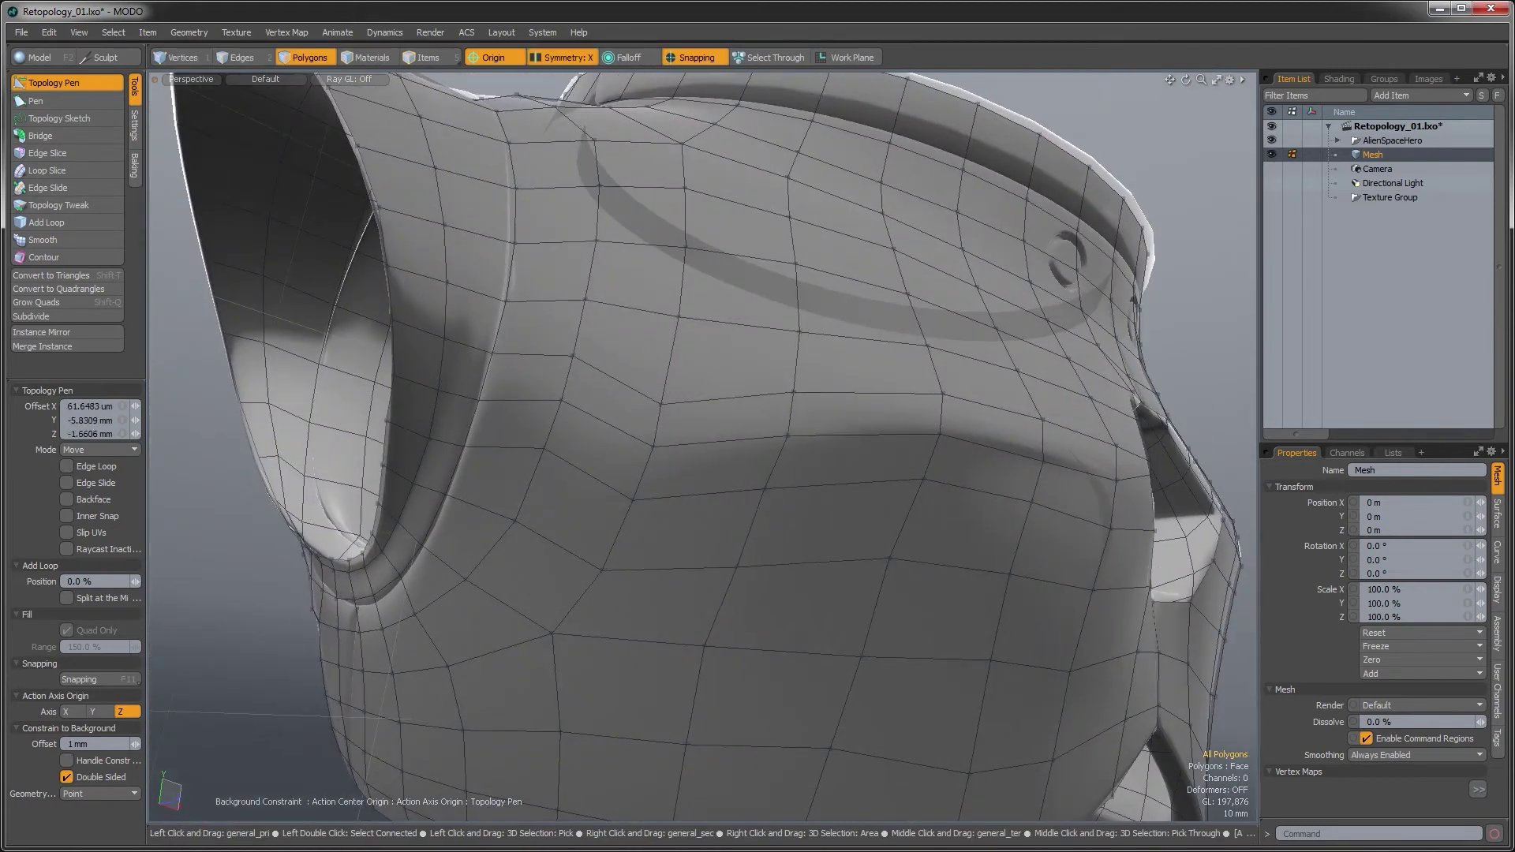
Adjust the vertices across the top of the shoulder and below the collar at the armor's back
alt+drag(822, 524, 583, 398)
scroll(774, 531, down, 3)
scroll(575, 345, up, 3)
scroll(629, 410, up, 2)
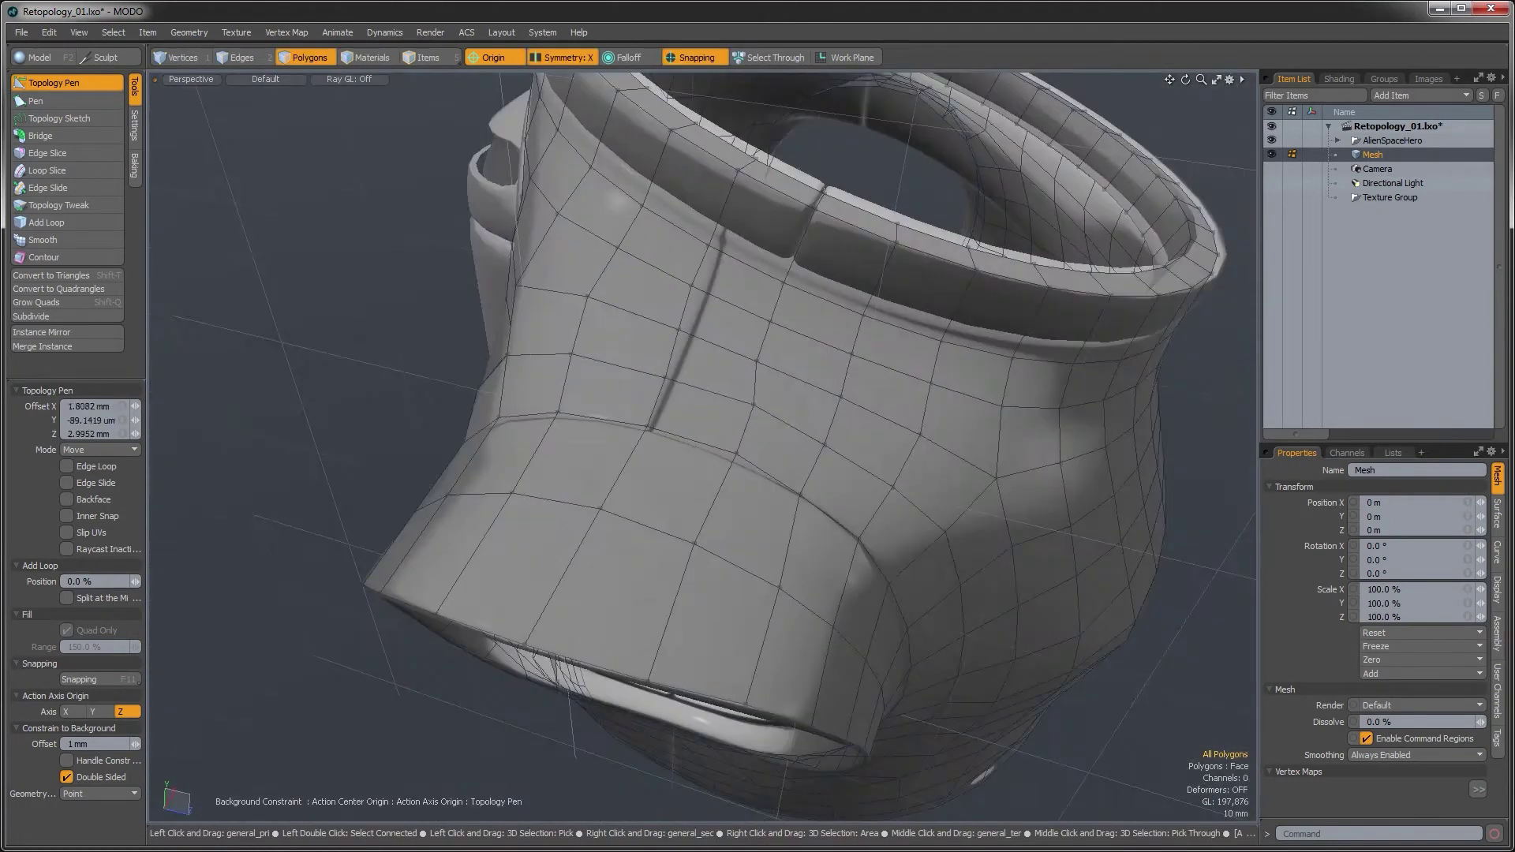
alt+drag(754, 361, 822, 513)
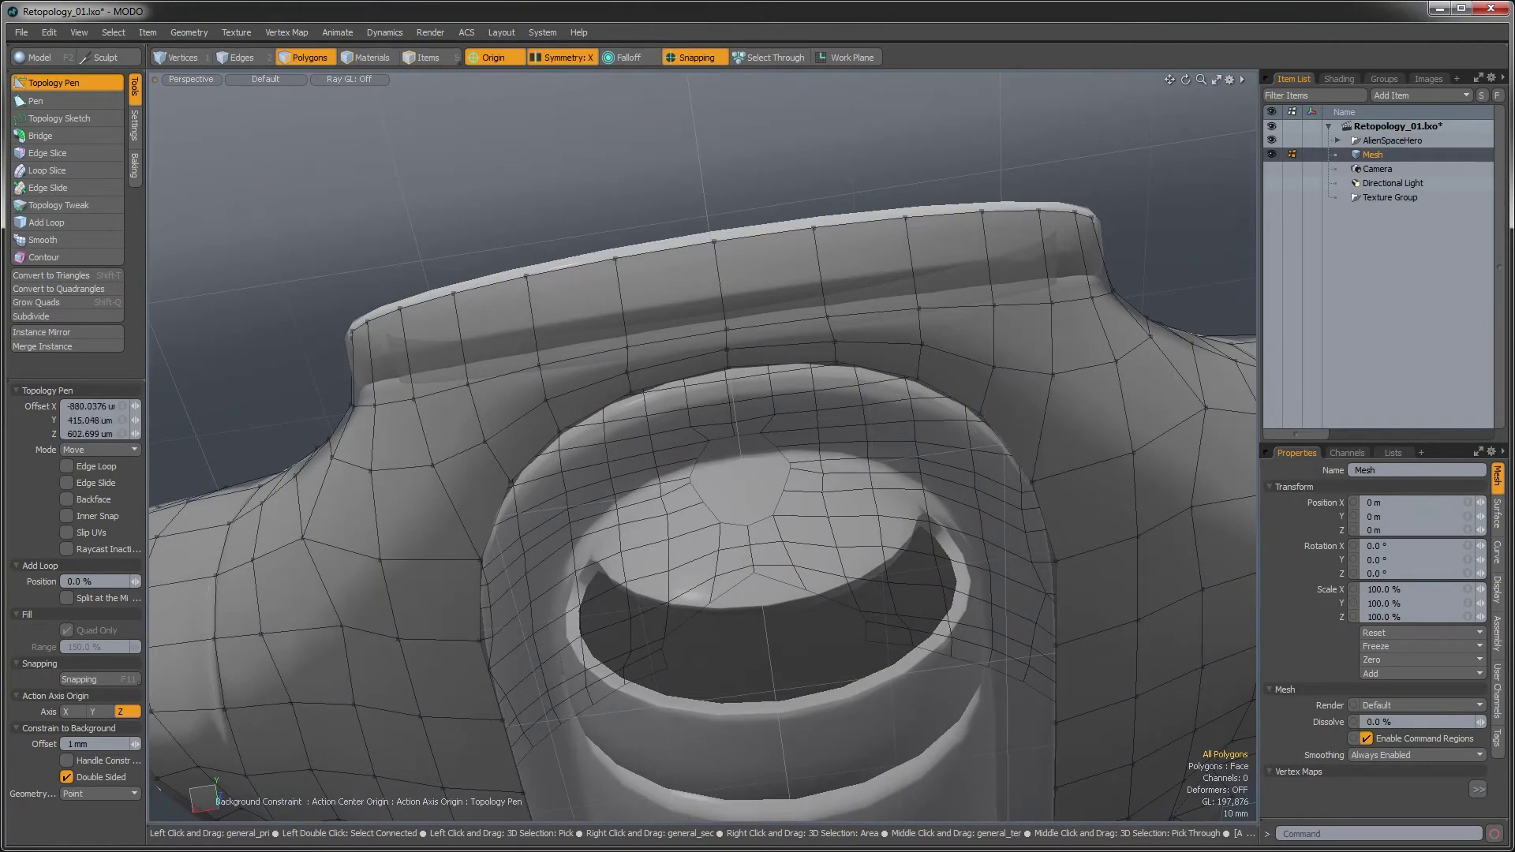
Examine the mesh flow across the armor's back, front and the area beneath the opposite shoulder opening
scroll(1099, 397, down, 5)
alt+drag(1099, 397, 868, 505)
scroll(690, 545, up, 6)
scroll(690, 545, down, 6)
alt+drag(689, 545, 505, 395)
scroll(506, 394, up, 2)
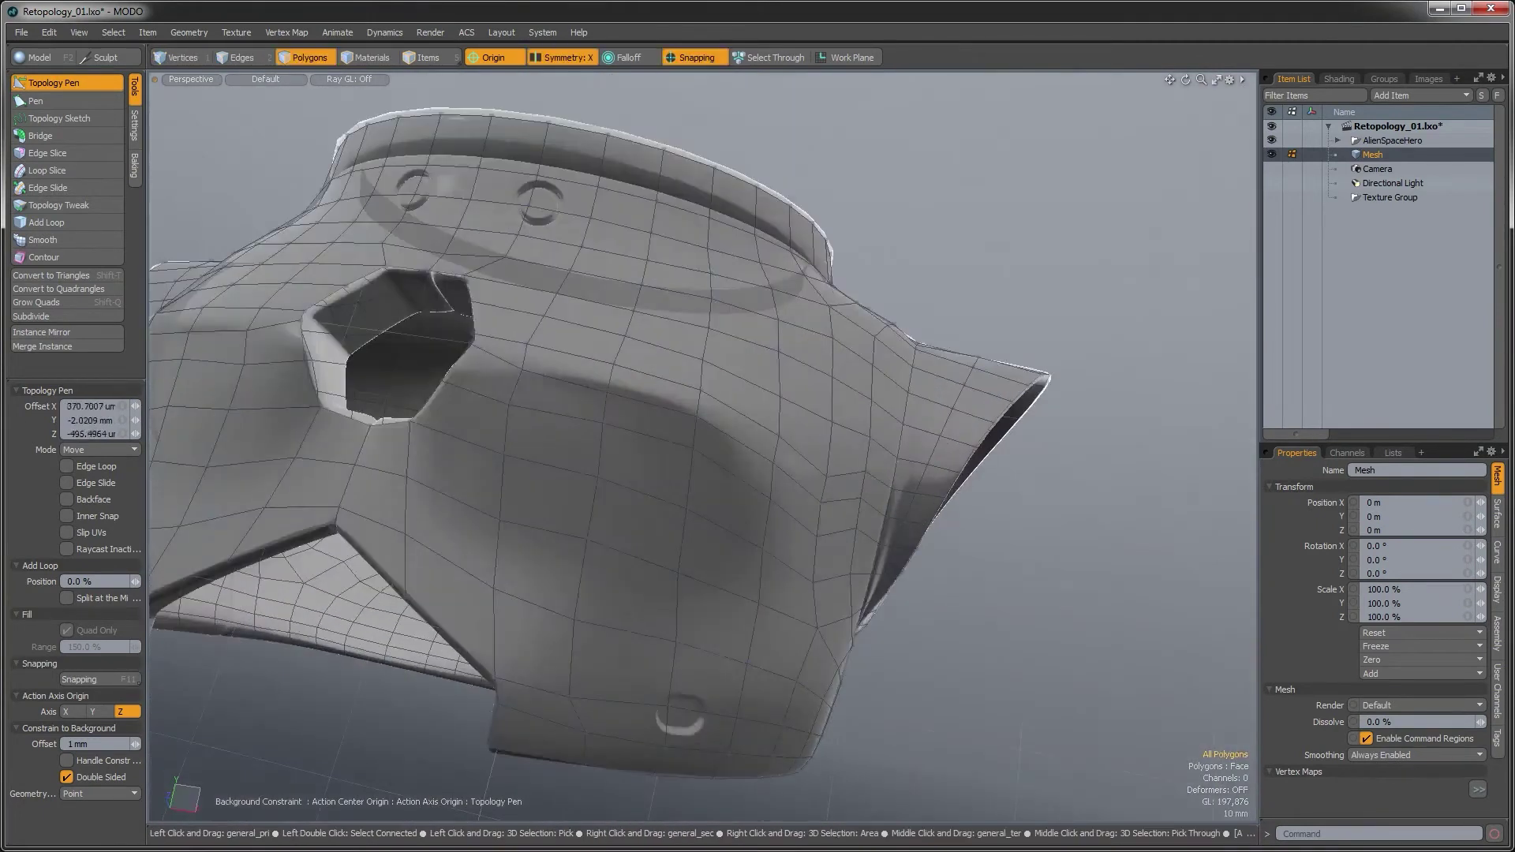
alt+drag(669, 643, 670, 609)
scroll(669, 608, up, 3)
scroll(670, 608, down, 4)
alt+drag(757, 513, 694, 556)
scroll(730, 555, up, 3)
key(space)
click(872, 653)
click(67, 82)
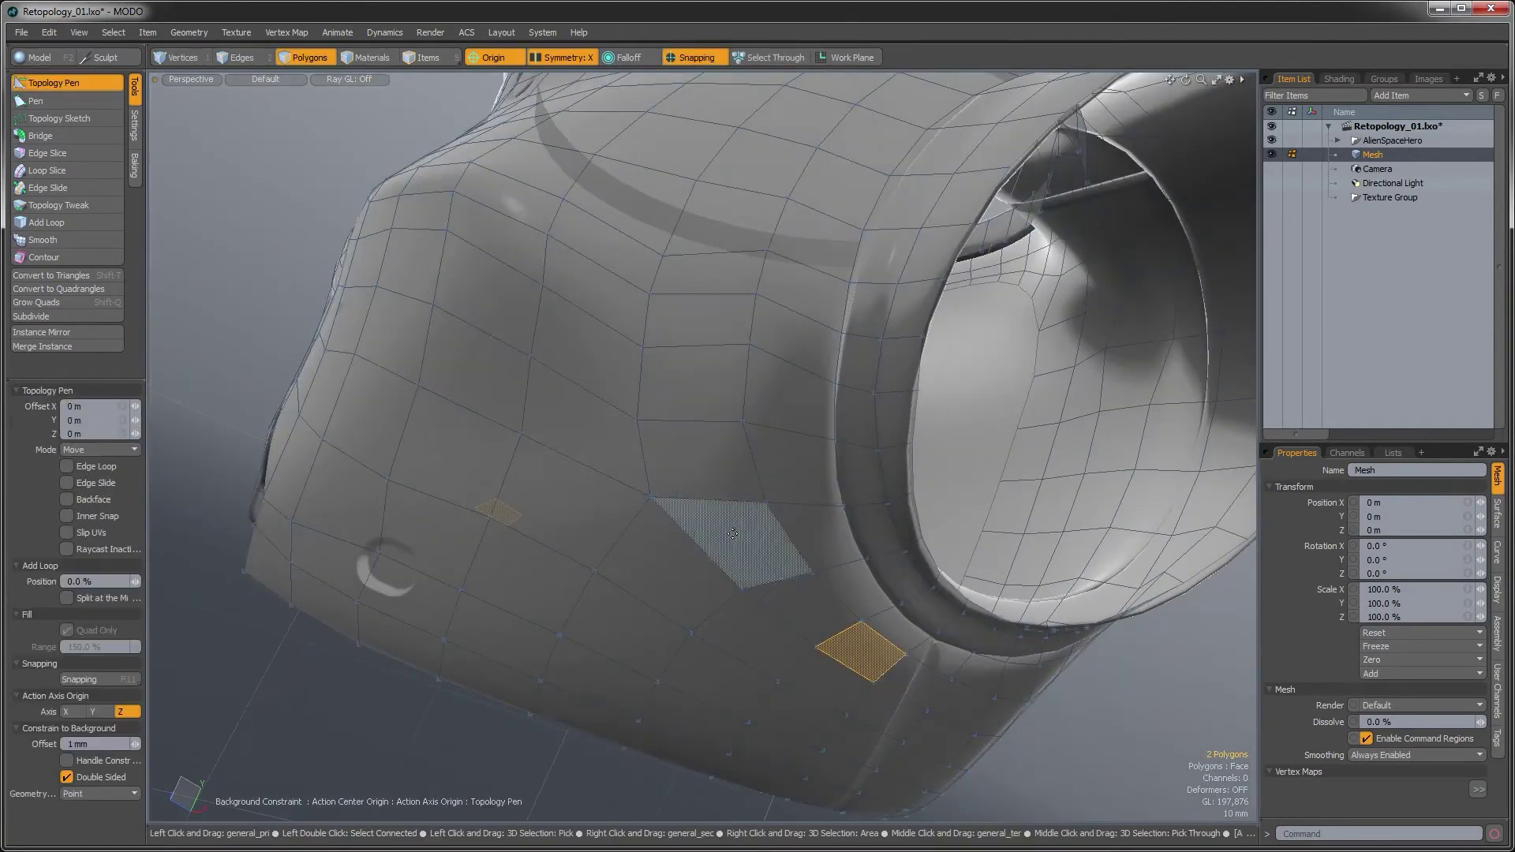
alt+drag(860, 647, 953, 737)
key(space)
key(Escape)
Examine the retopologized armor's flank, shoulder opening and whole front from several angles
scroll(798, 646, down, 3)
alt+drag(798, 645, 615, 471)
scroll(842, 578, up, 4)
alt+drag(879, 558, 946, 521)
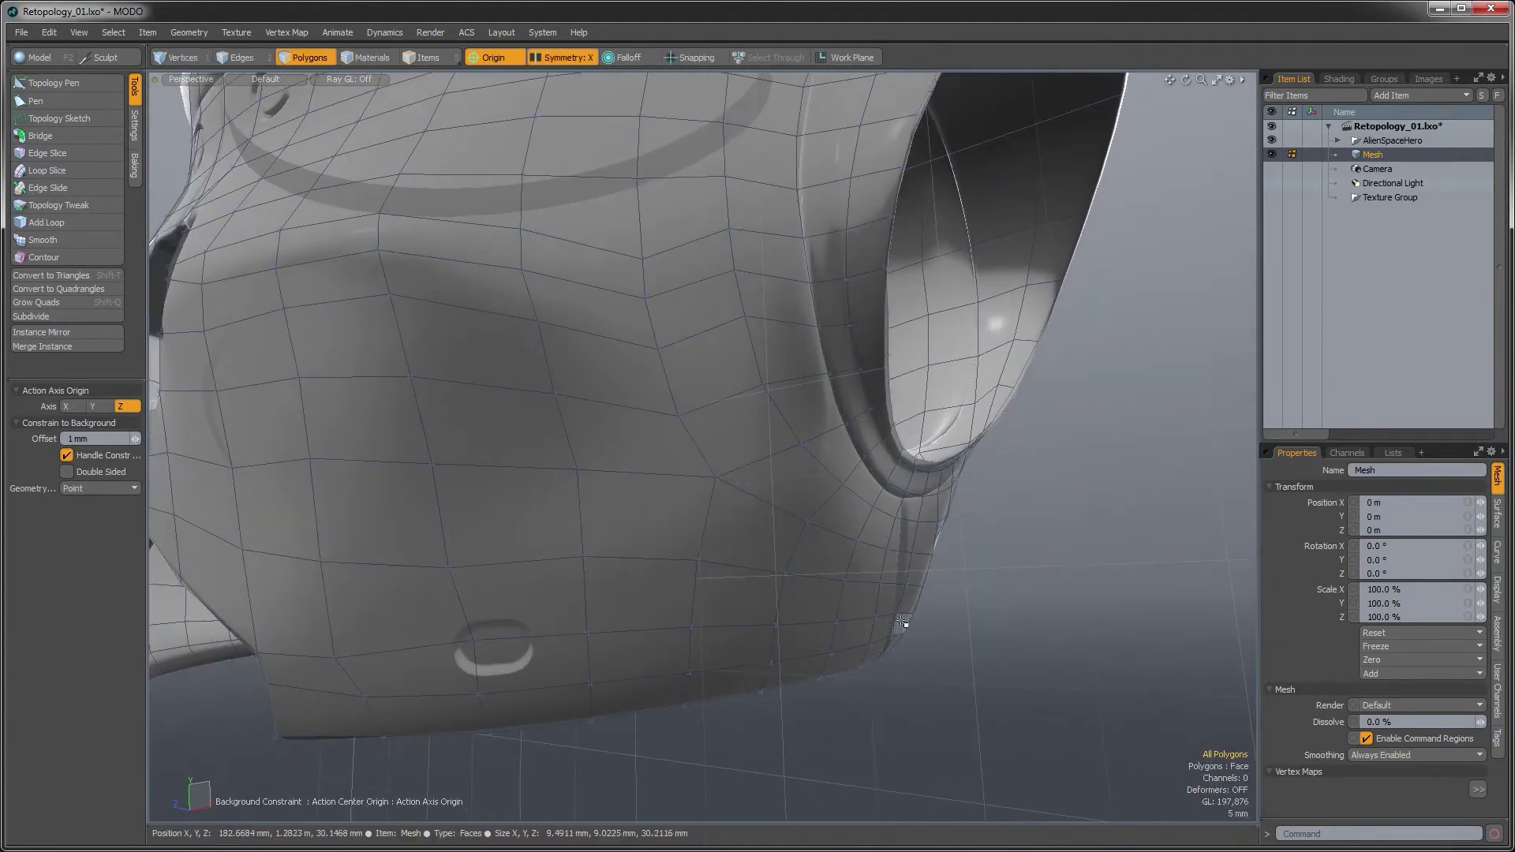
alt+drag(961, 502, 901, 675)
alt+drag(1006, 576, 505, 385)
alt+drag(505, 385, 627, 308)
alt+drag(637, 253, 773, 401)
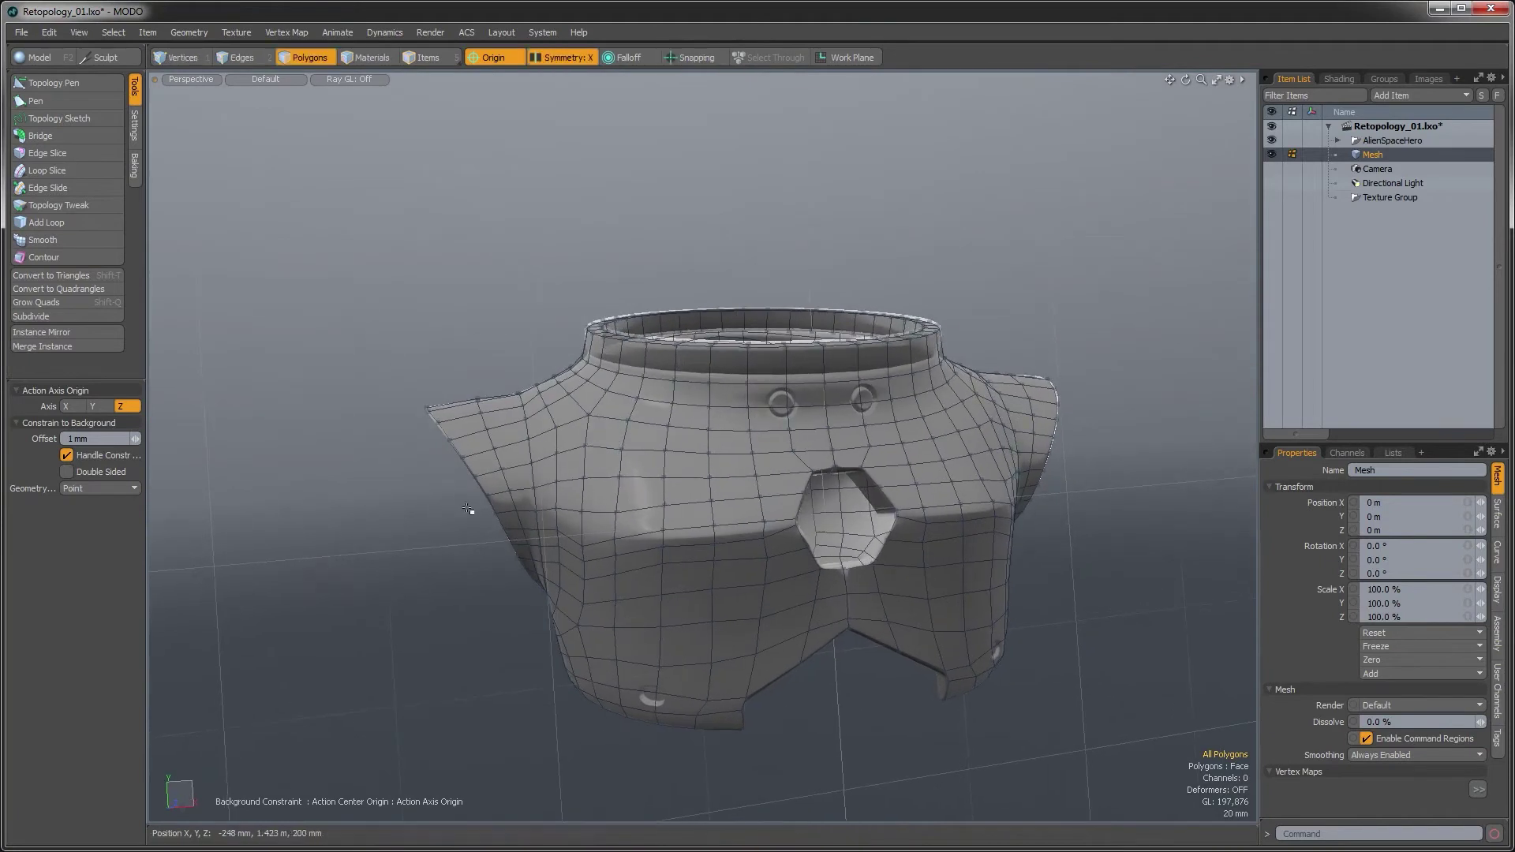
alt+drag(576, 462, 363, 338)
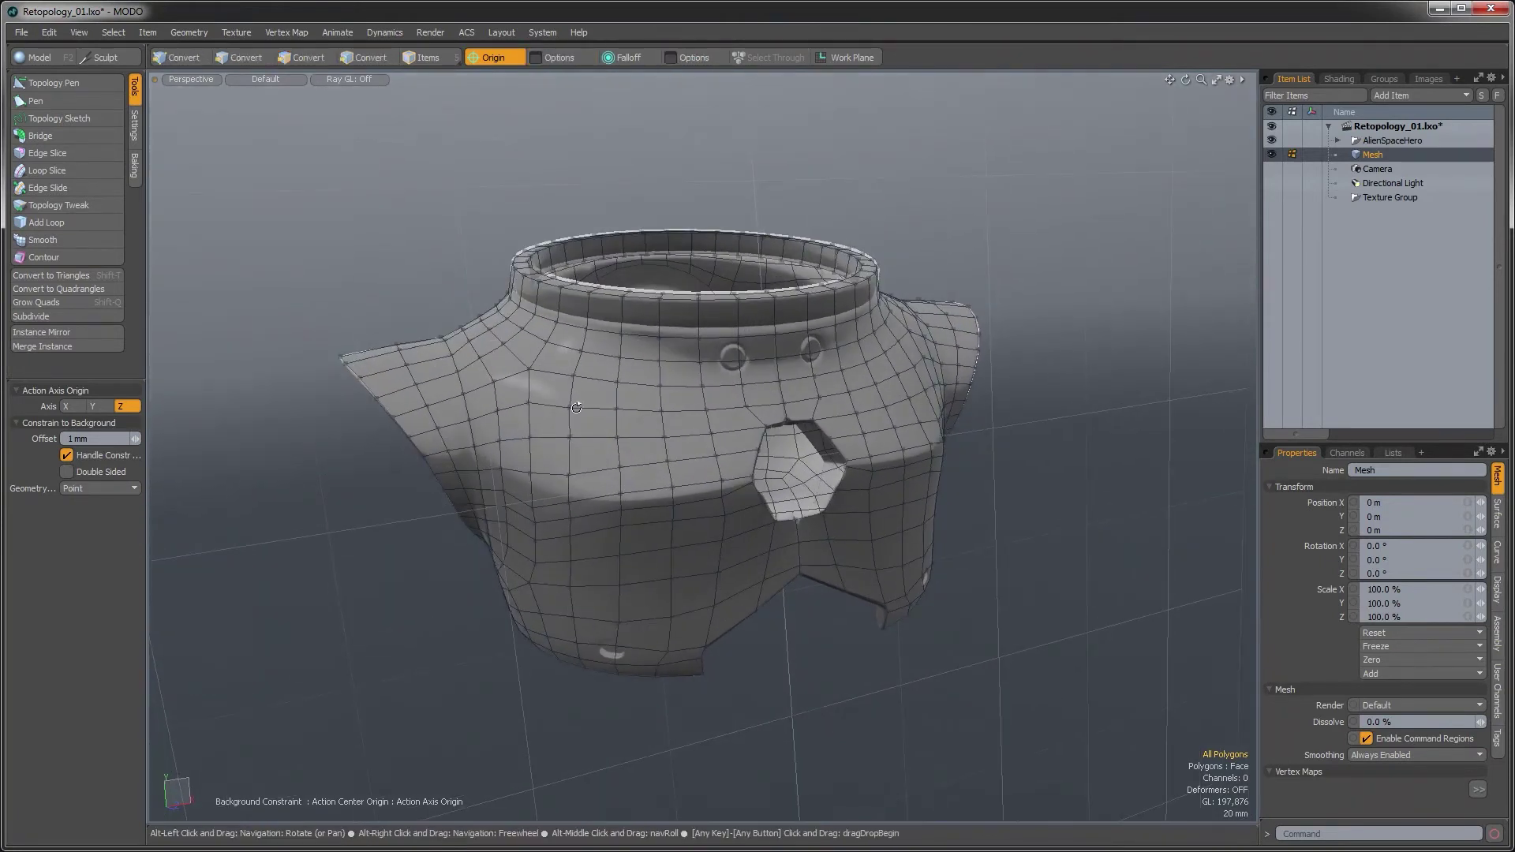
Switch to the Model layout and select a polygon on the armor's upper chest
key(ctrl+Tab)
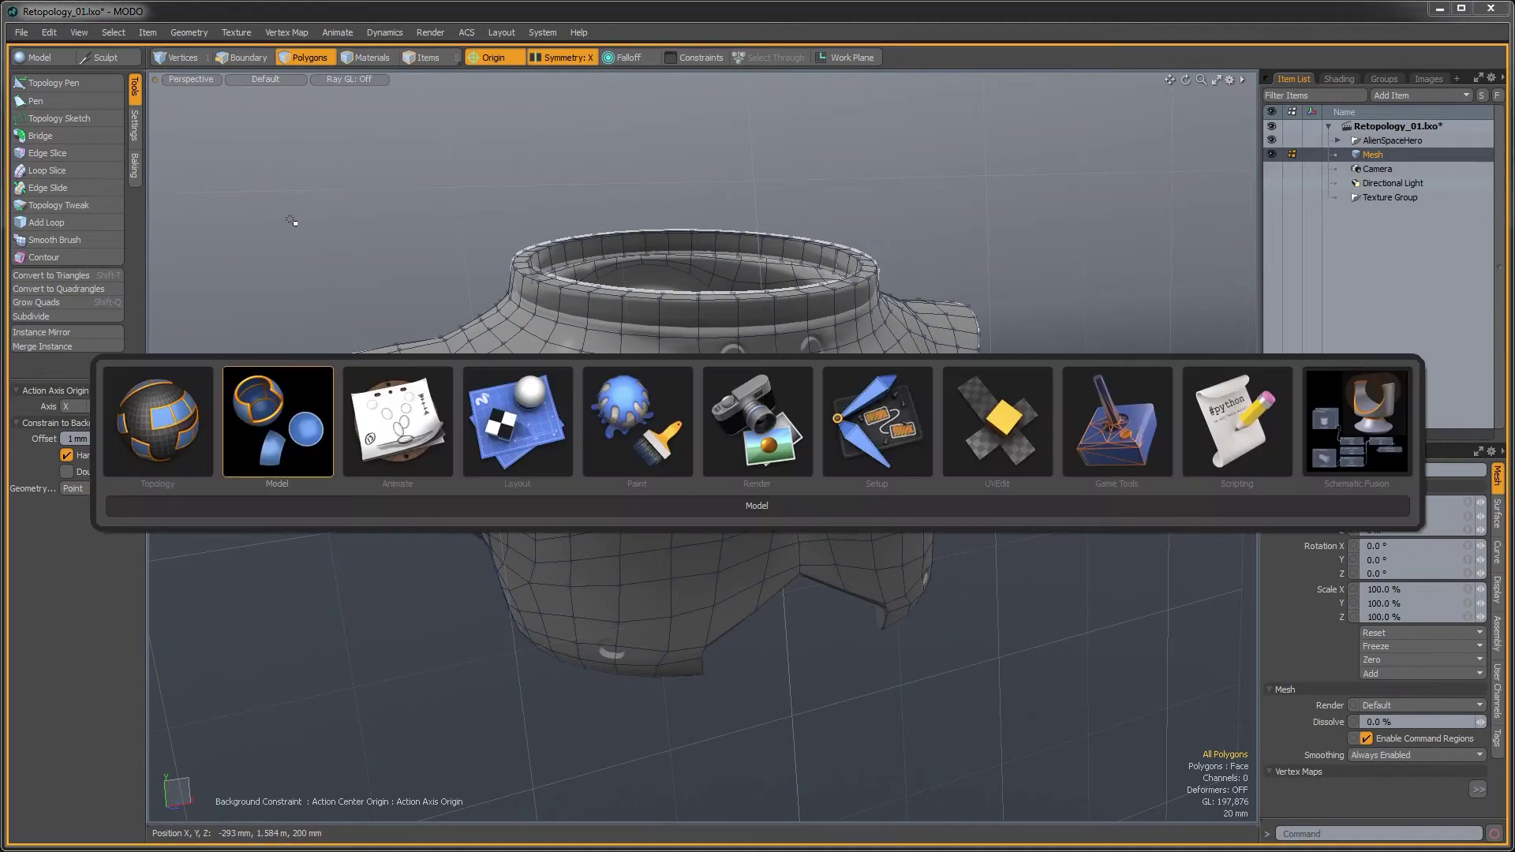
click(278, 399)
alt+drag(589, 472, 642, 437)
click(647, 437)
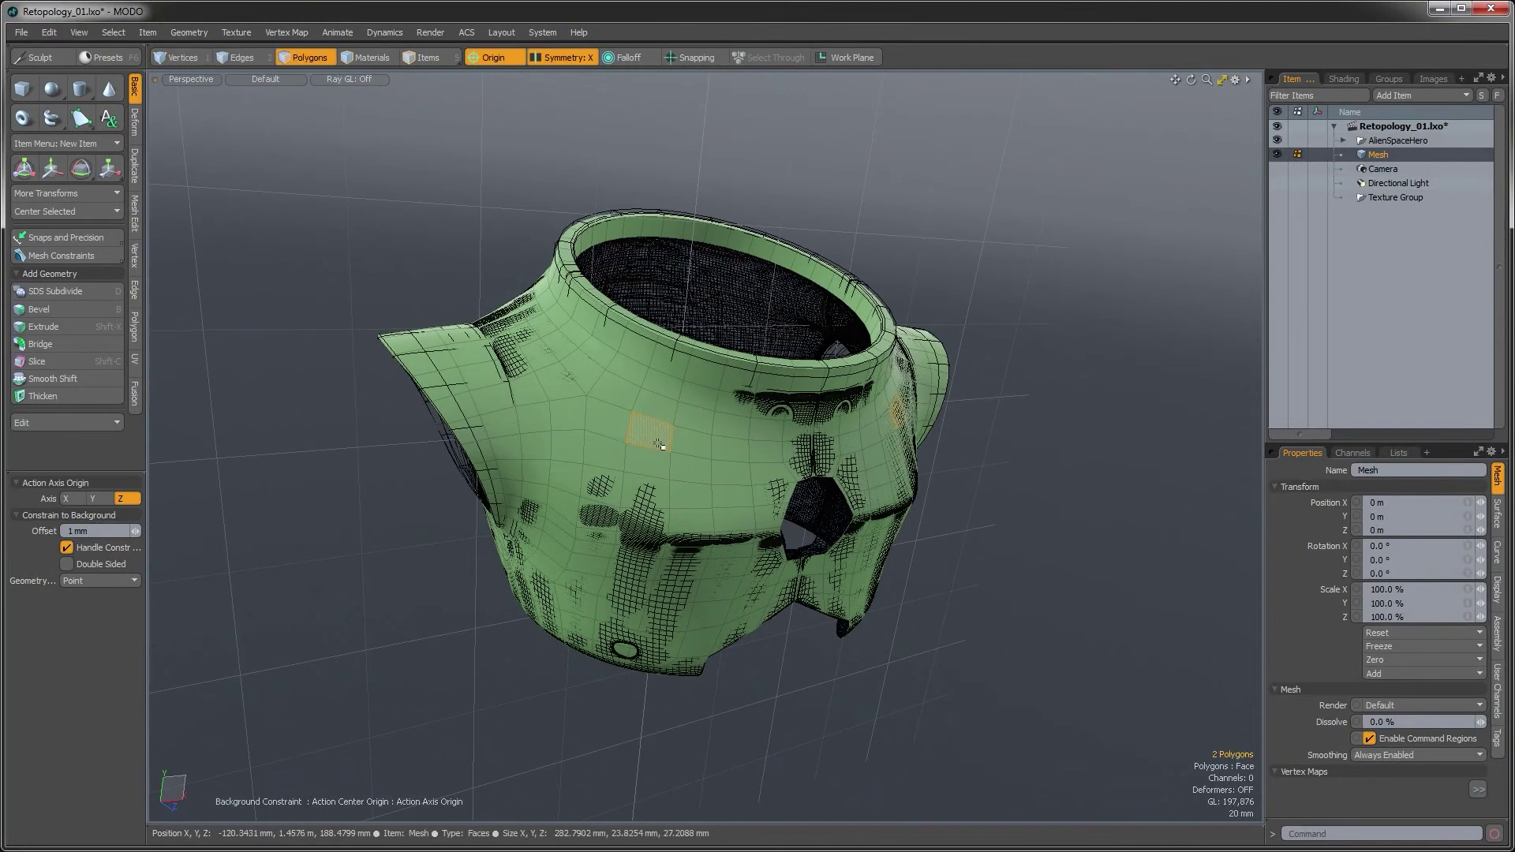
Apply the Push tool to the selected upper-chest polygon with an inward distance of -4.4 mm
scroll(647, 438, up, 5)
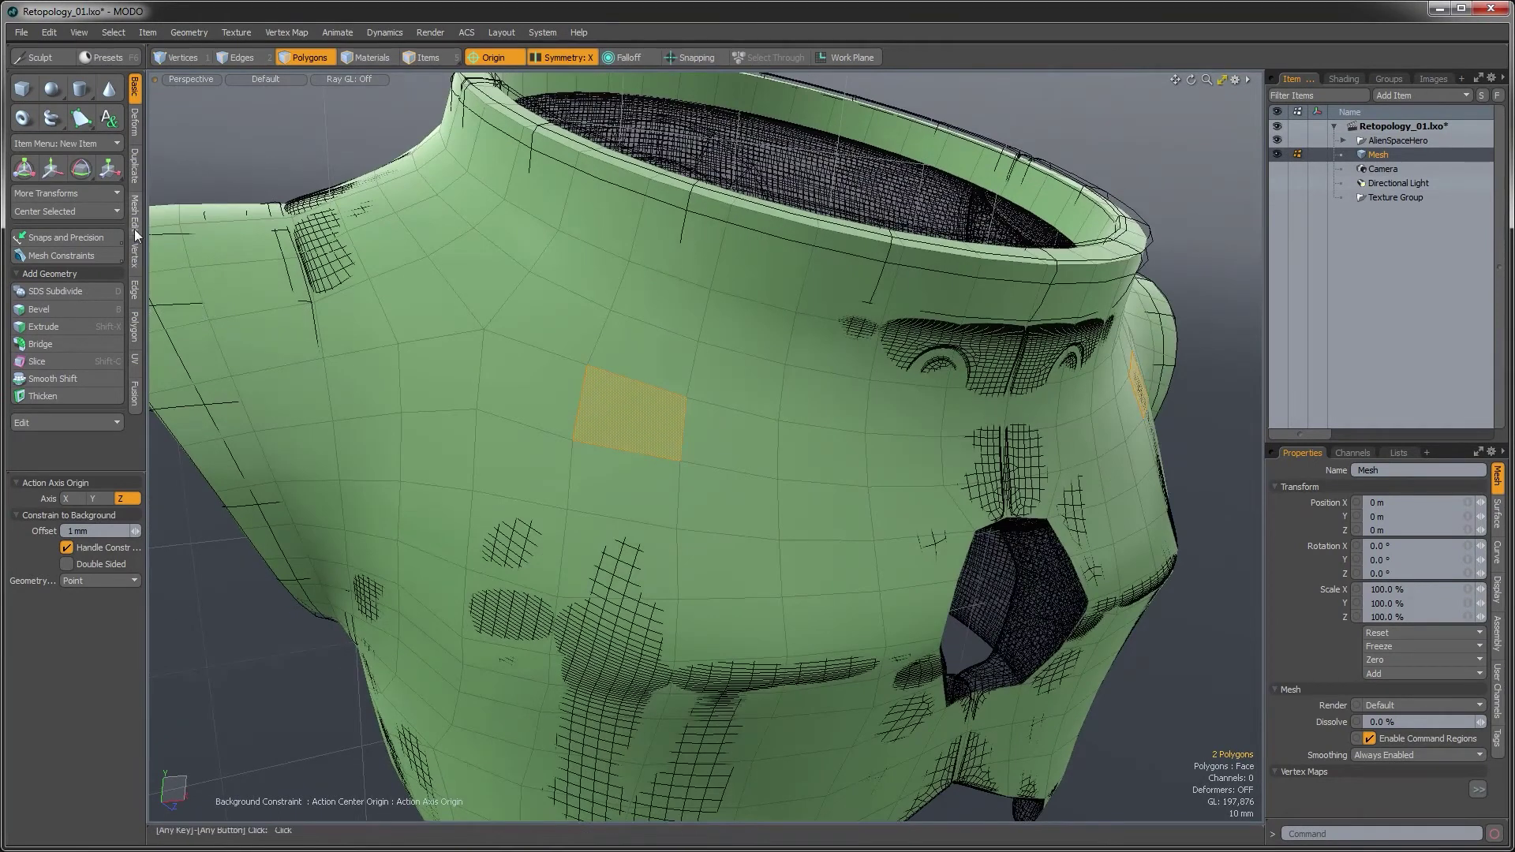
click(135, 124)
click(67, 313)
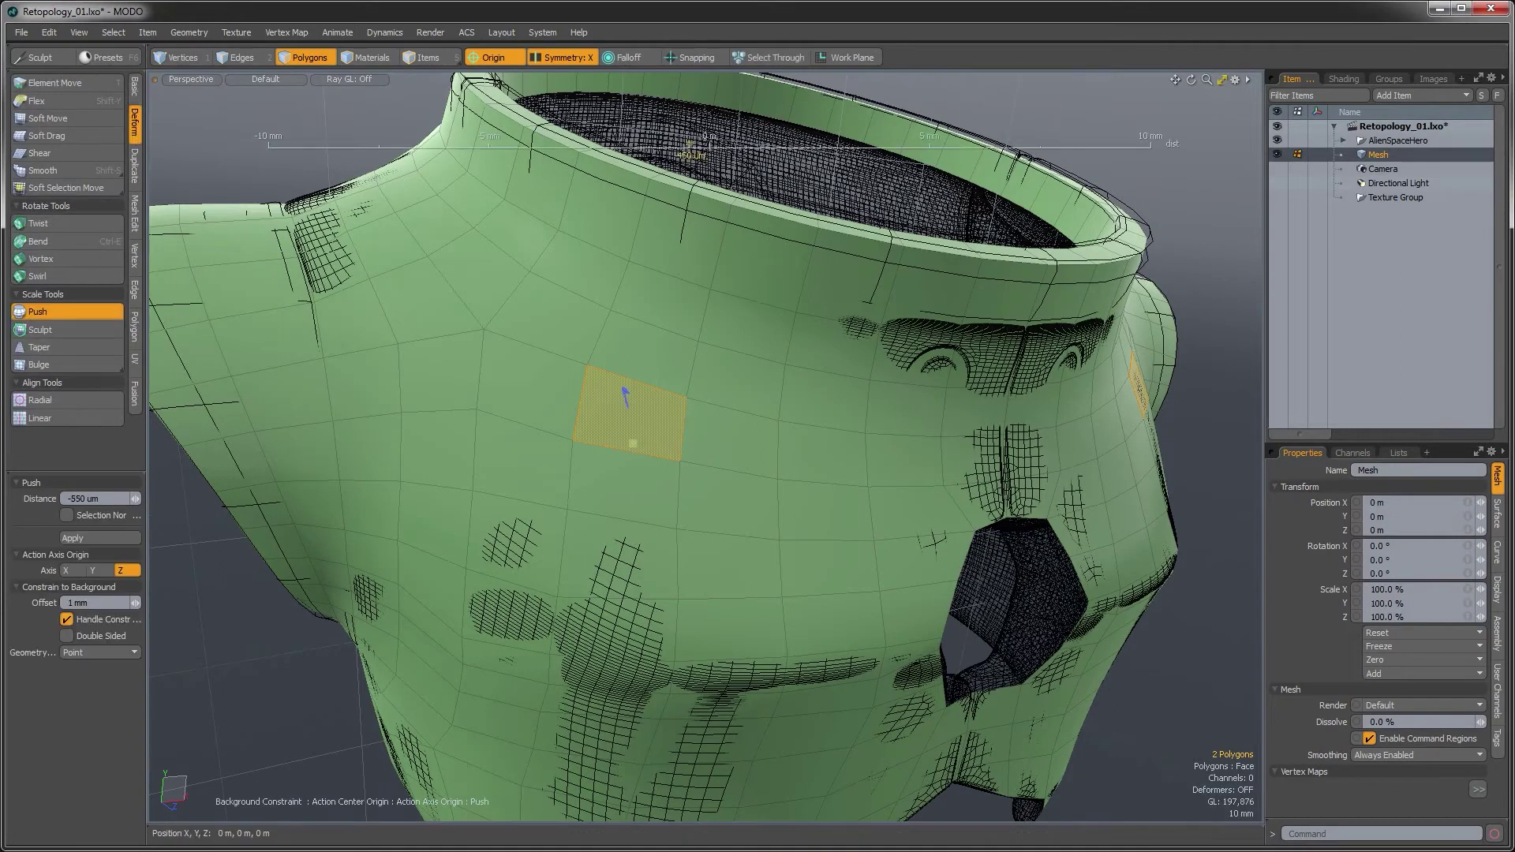
alt+drag(632, 443, 619, 407)
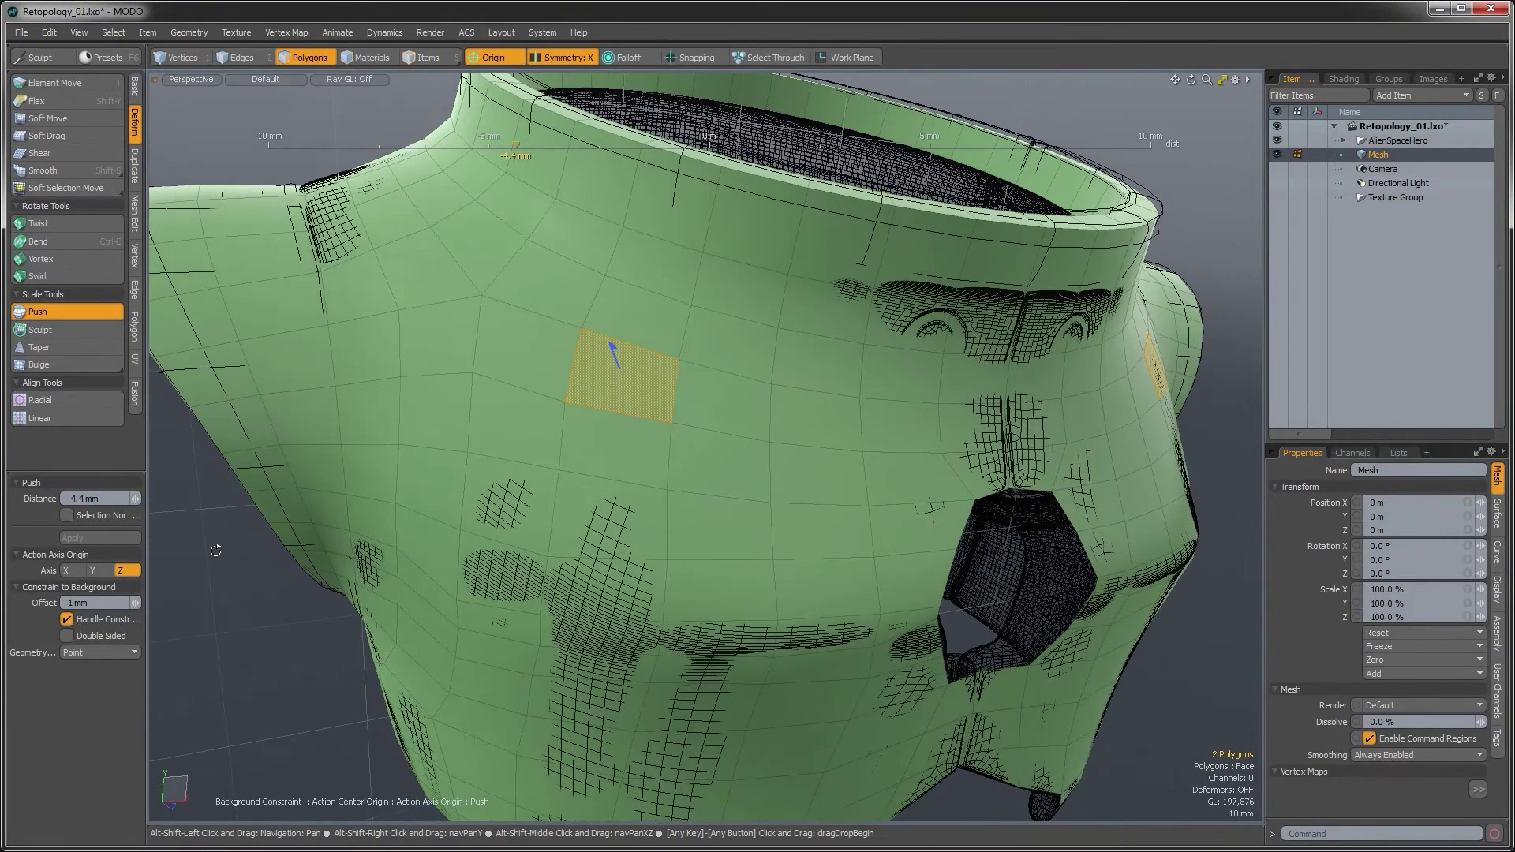
Set the geometry constraint to Off and the mesh constraint mode to (none)
click(131, 89)
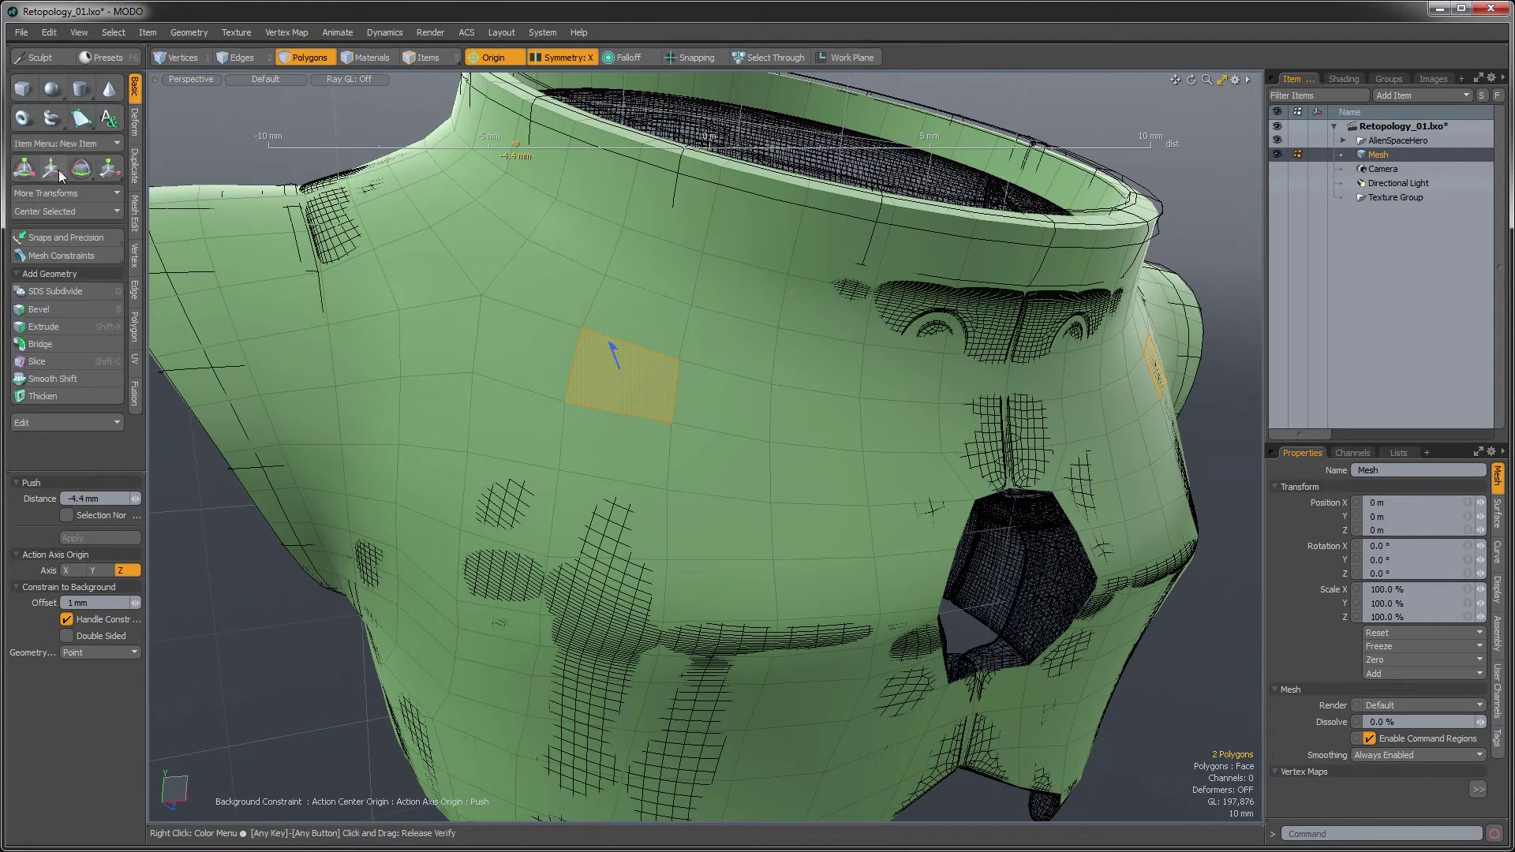
click(48, 255)
click(262, 253)
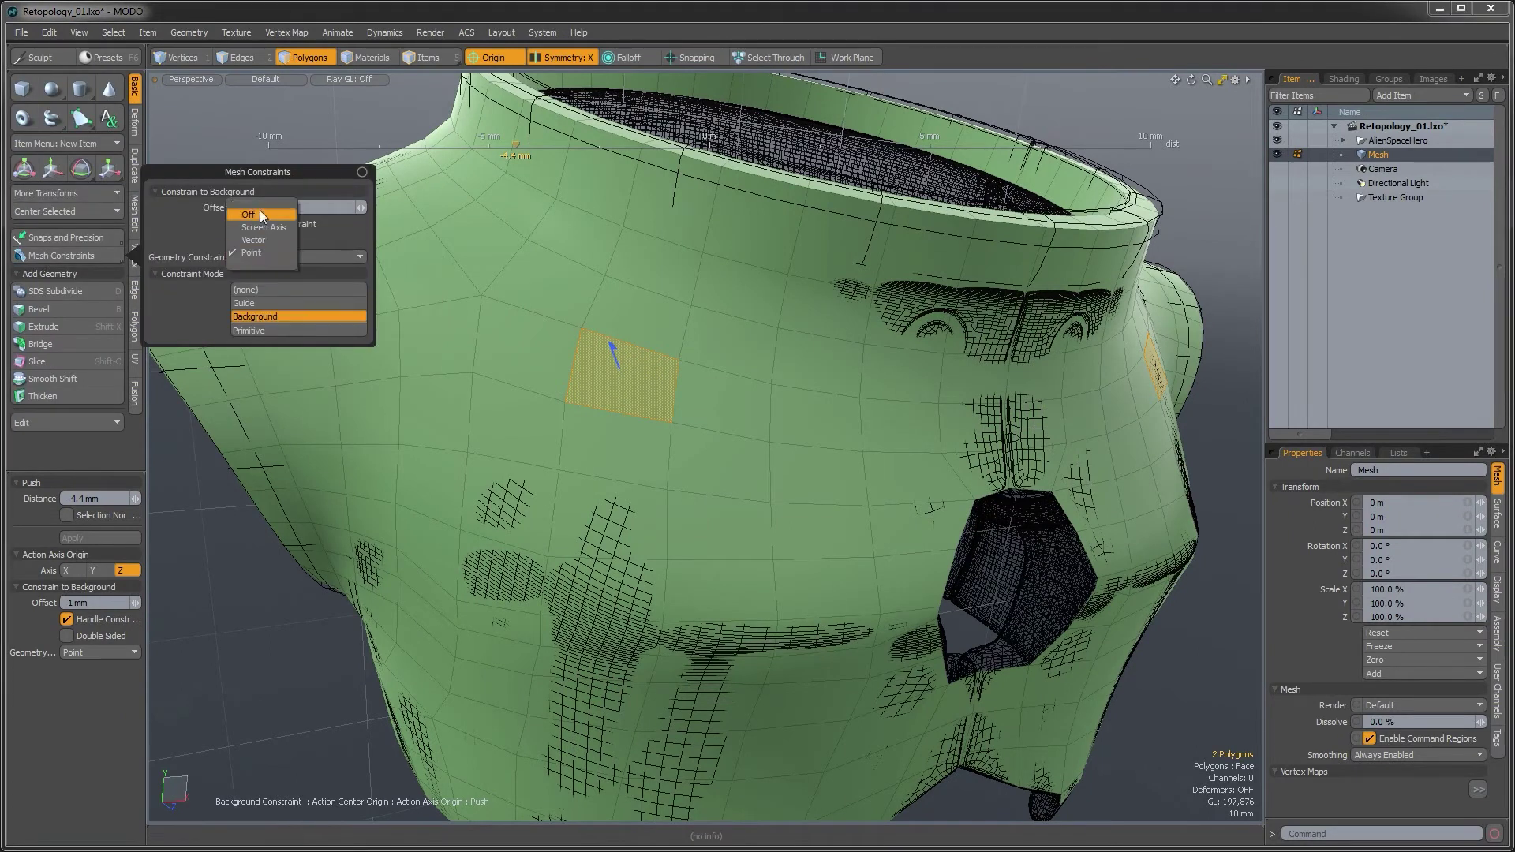
click(259, 211)
click(258, 290)
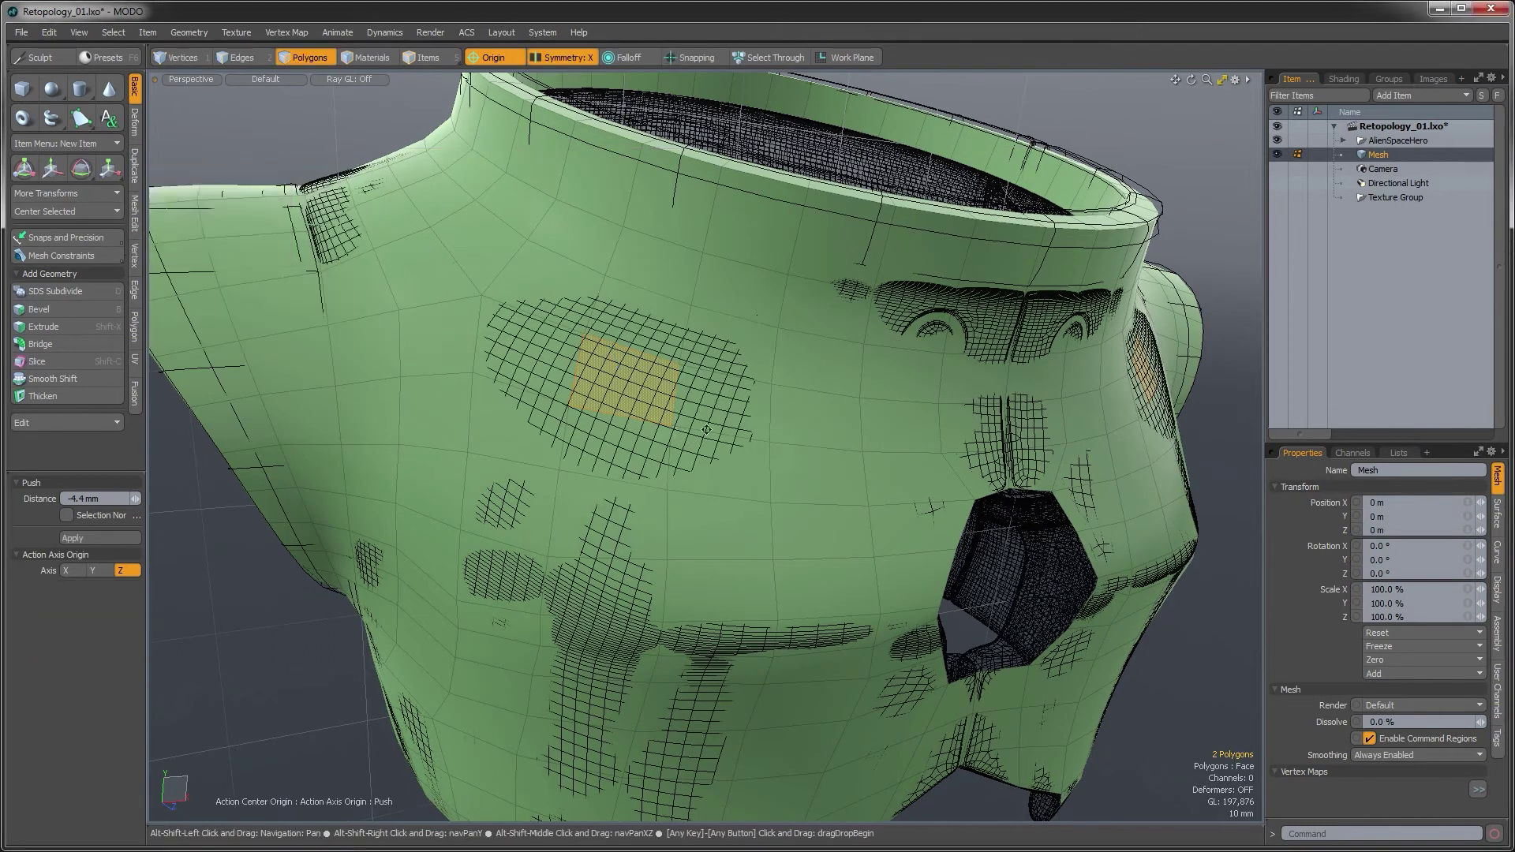
alt+shift+drag(156, 305, 189, 270)
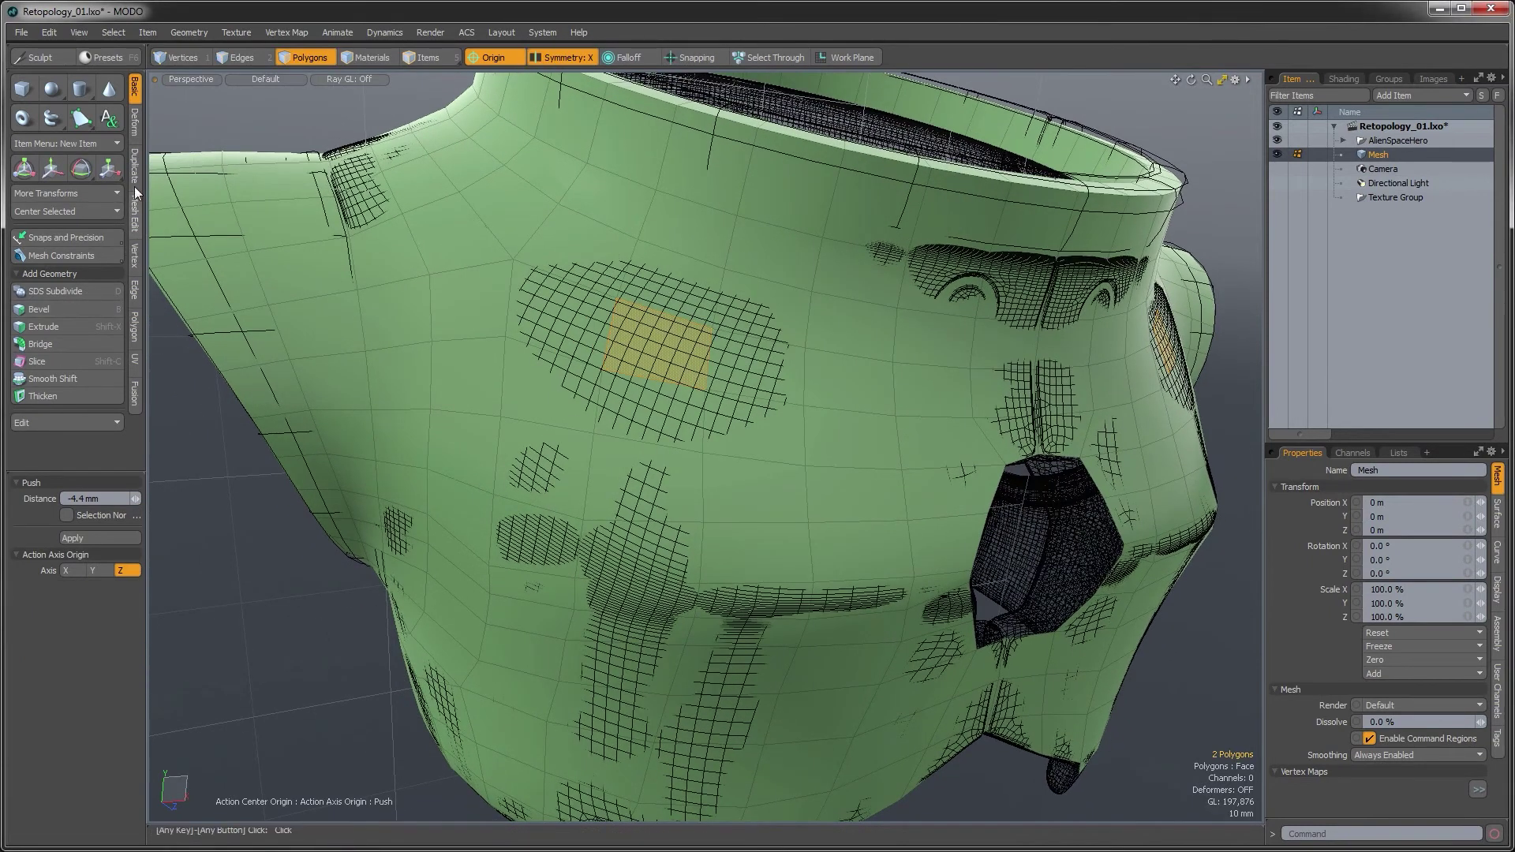
Push the selected upper-chest polygon back outward, and push the nearby polygon closer to the chest's center inward
click(135, 126)
click(48, 312)
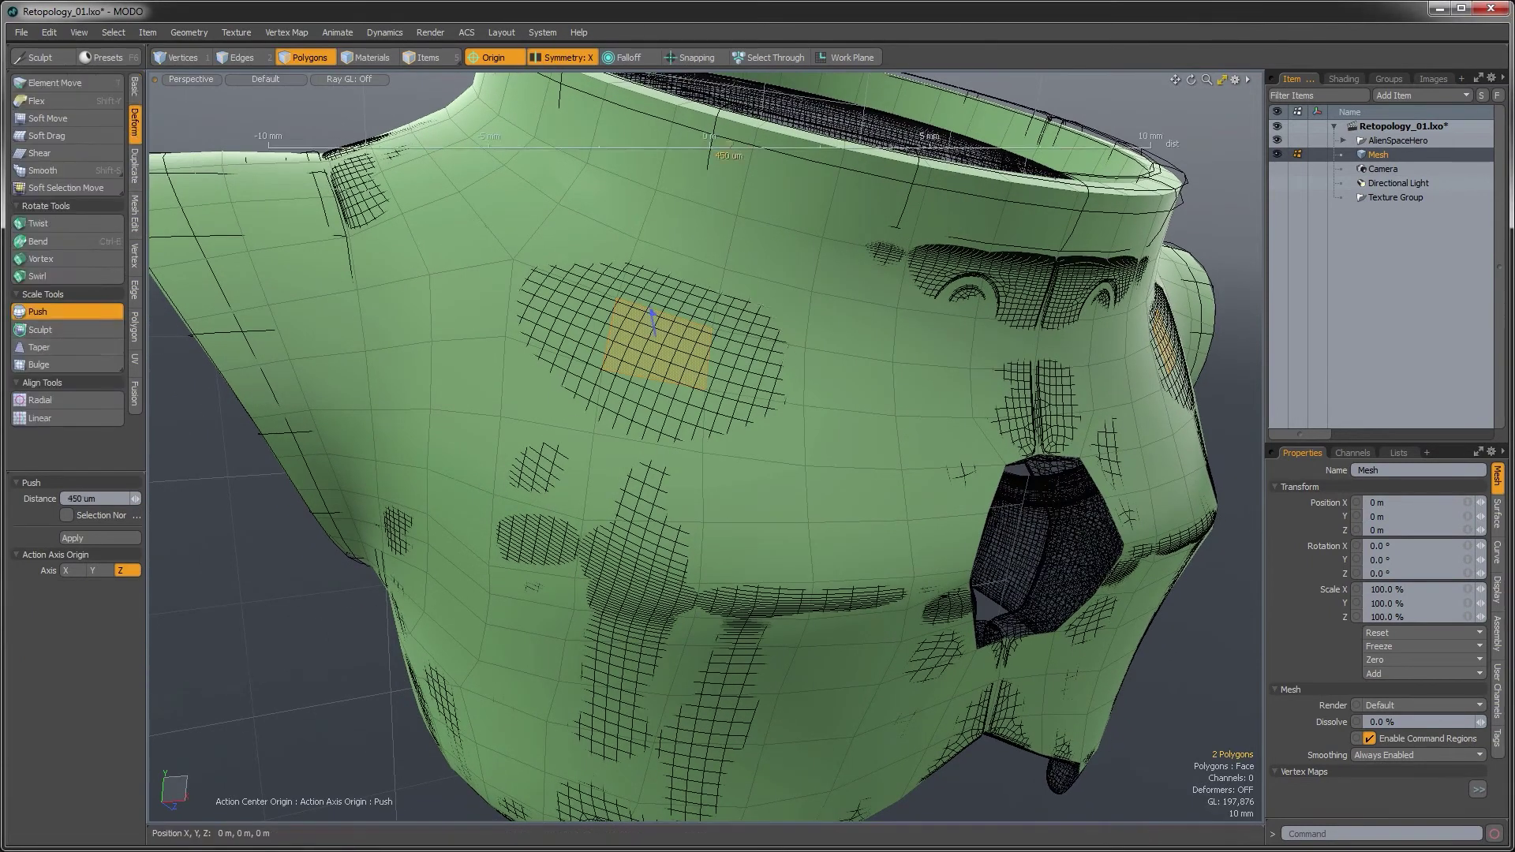
drag(655, 398, 832, 399)
key(space)
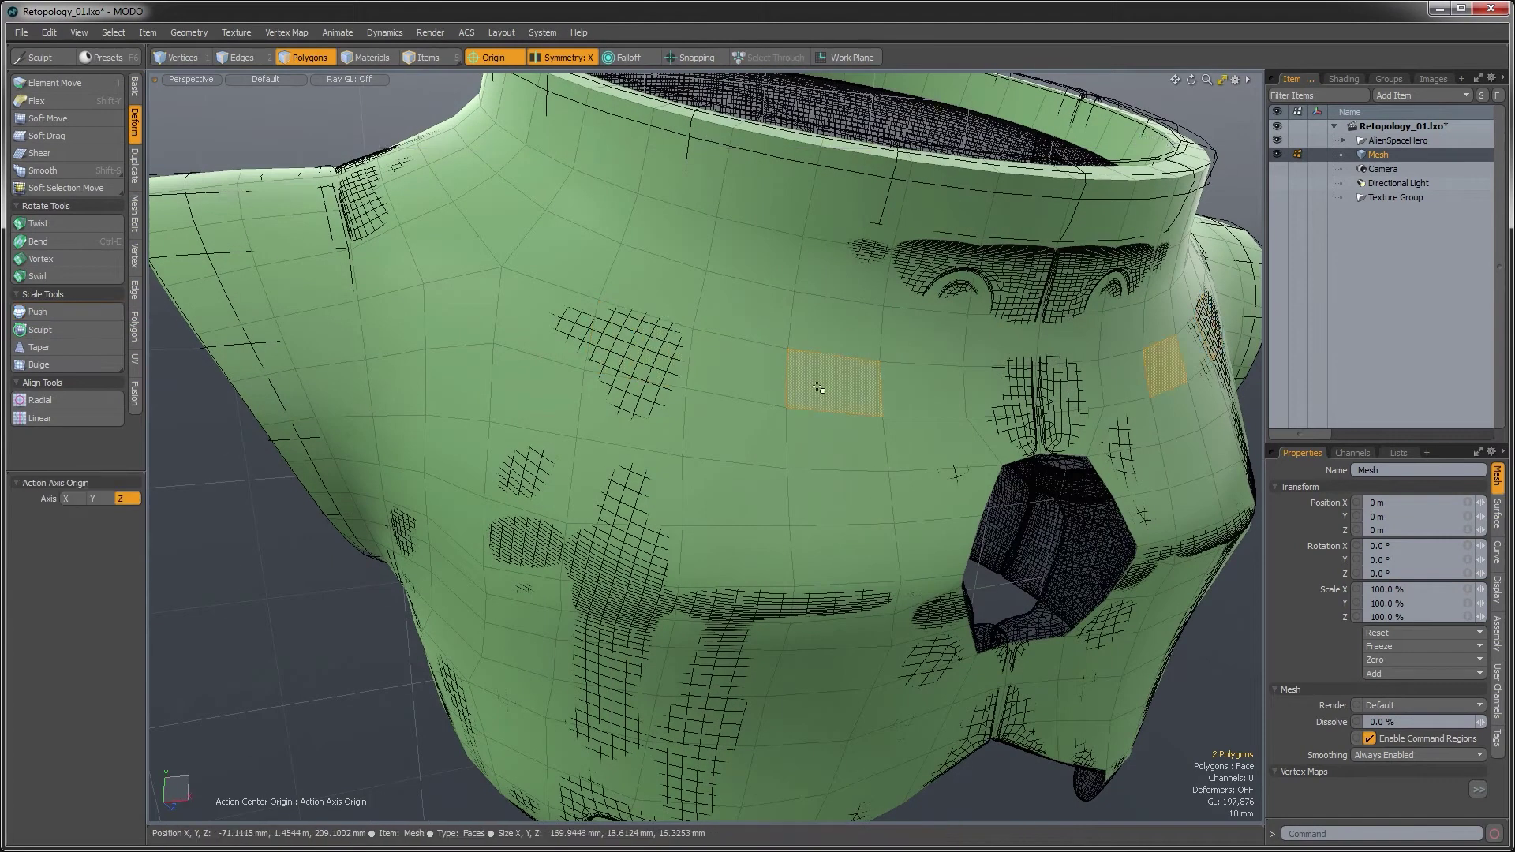
click(60, 310)
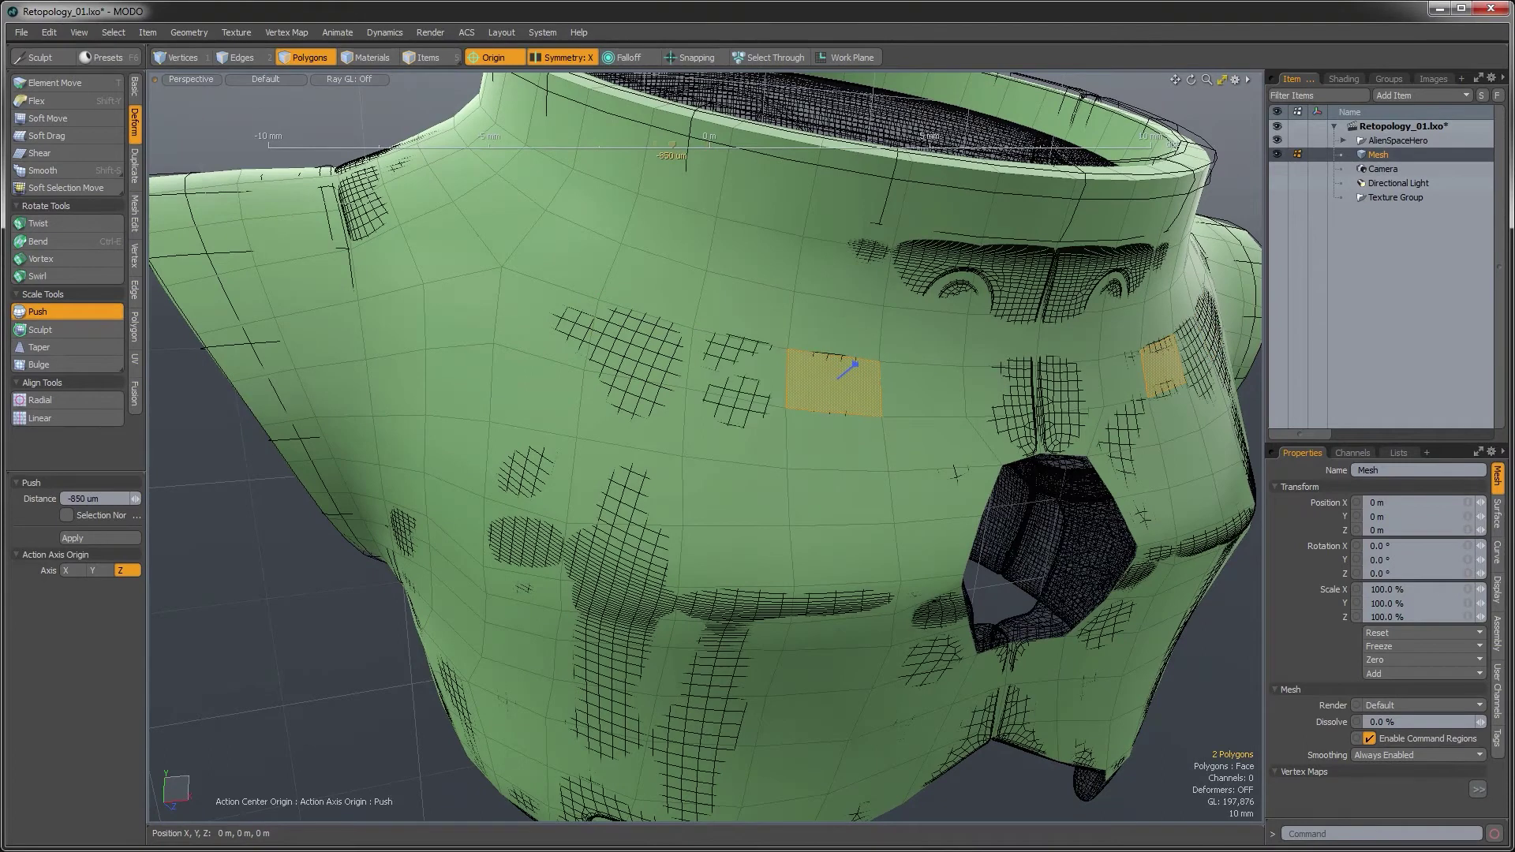
key(space)
Push the two adjacent polygons in the row below inward by about 650 um, and select a single chest polygon
alt+drag(824, 401, 830, 390)
click(751, 473)
shift+click(873, 476)
click(39, 312)
drag(410, 355, 352, 355)
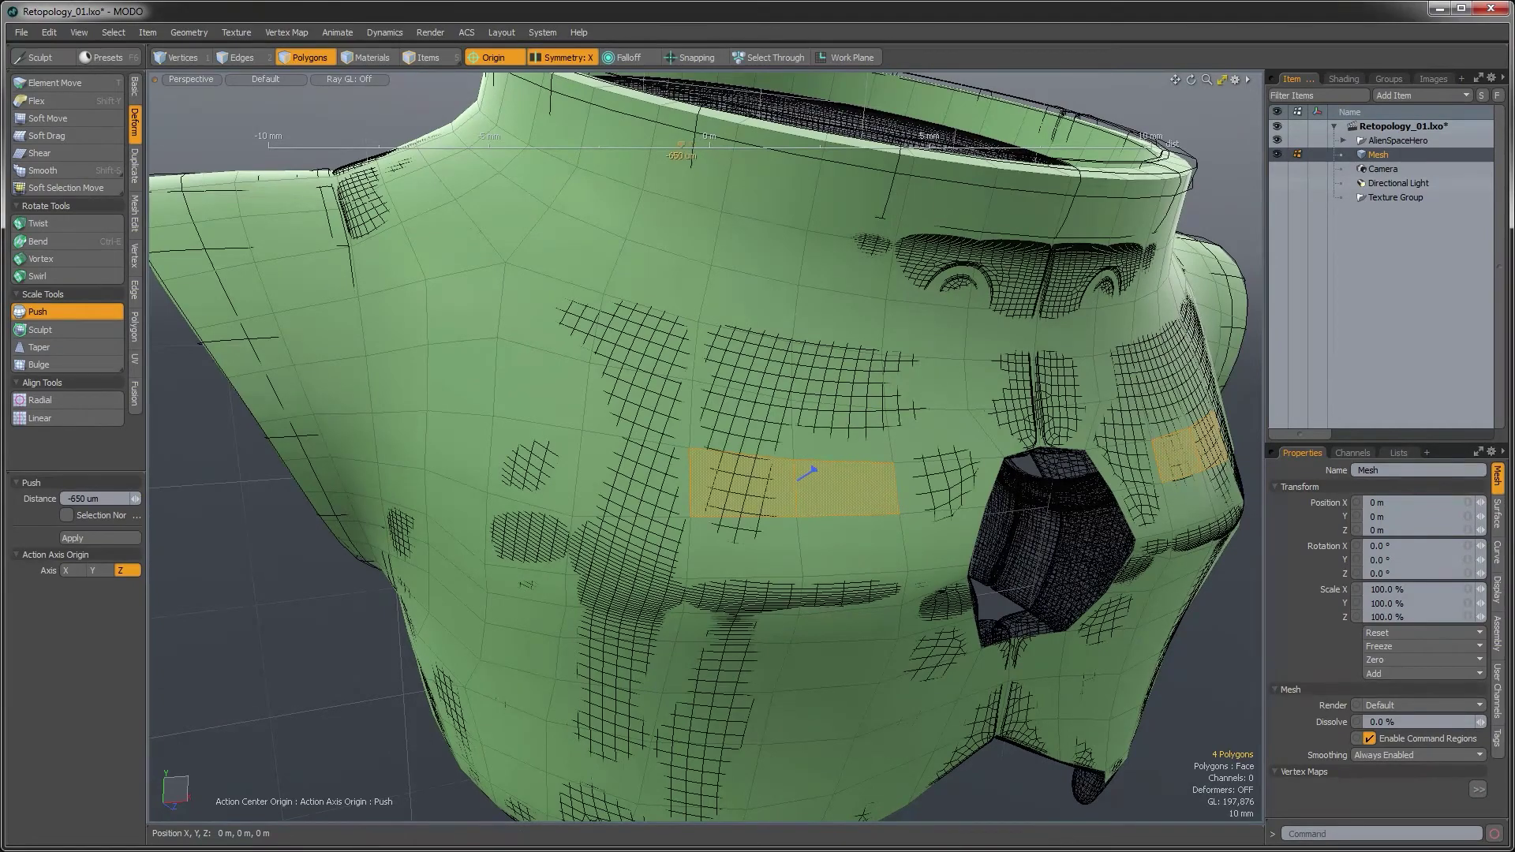
key(space)
click(742, 425)
Select the polygon loops bordering the shoulder opening and start the Push tool on them
alt+drag(818, 472, 1066, 513)
alt+drag(213, 481, 277, 545)
alt+drag(545, 520, 588, 538)
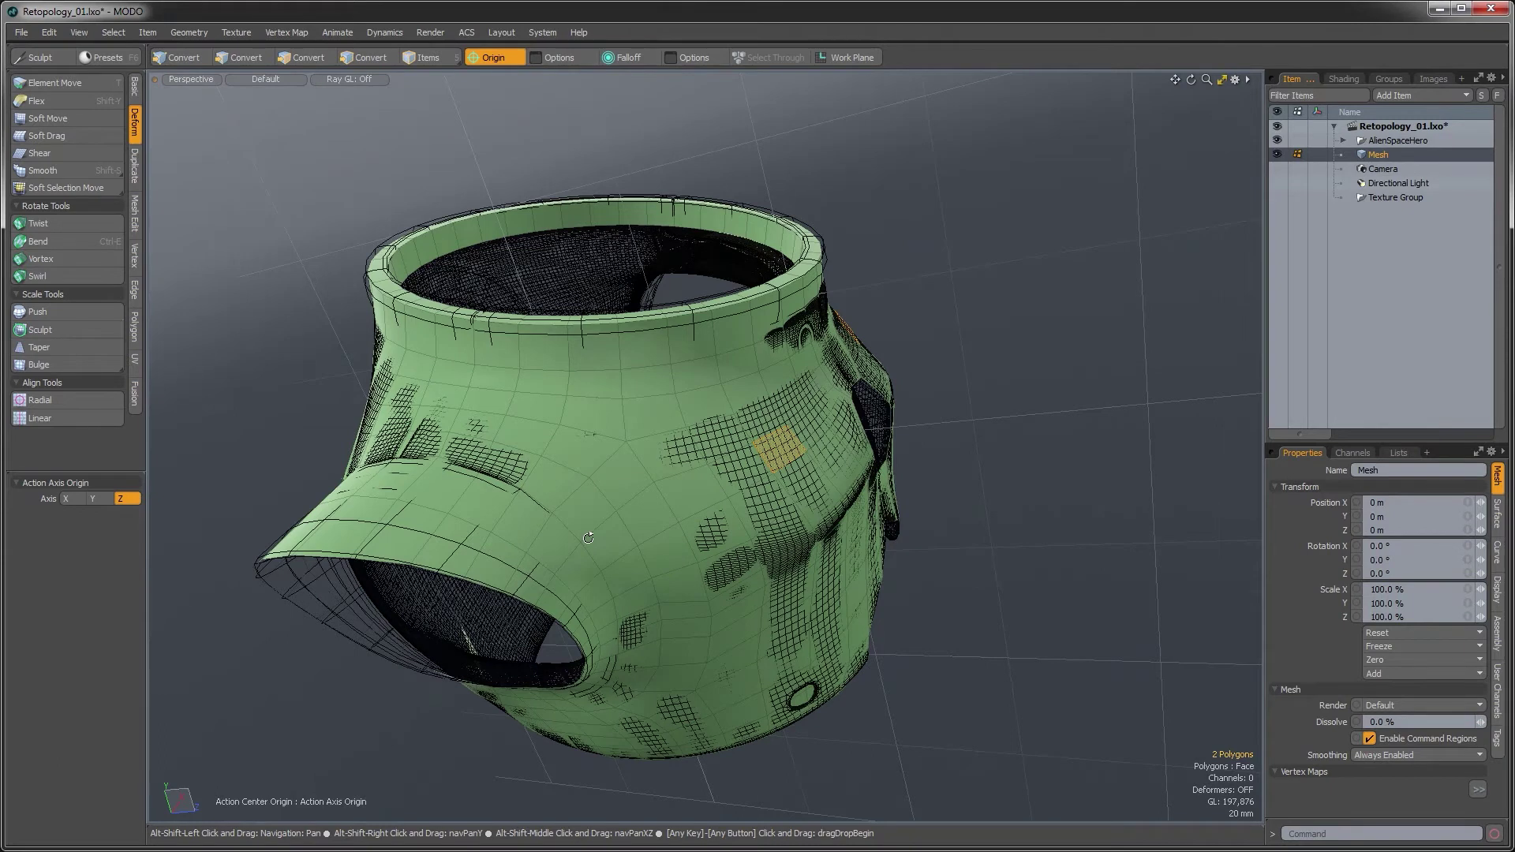
alt+drag(588, 538, 564, 527)
scroll(367, 489, up, 3)
alt+drag(395, 568, 422, 603)
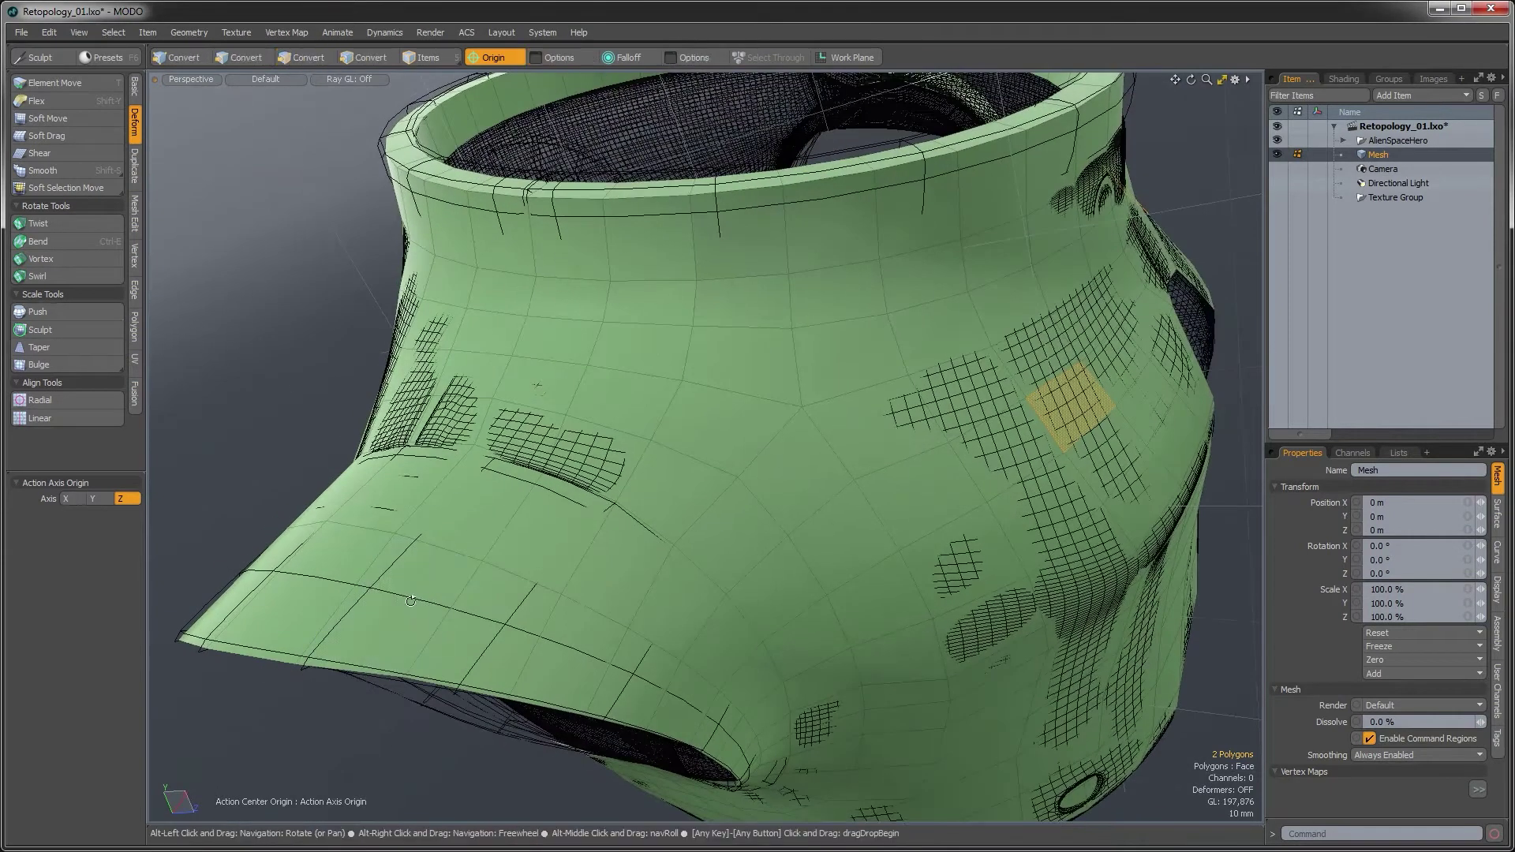
scroll(422, 603, up, 5)
alt+shift+drag(349, 530, 354, 524)
key(space)
key(space)
key(space)
mouse_move(404, 567)
mouse_down()
mouse_move(389, 540)
mouse_move(414, 554)
mouse_move(419, 592)
mouse_up()
key(l)
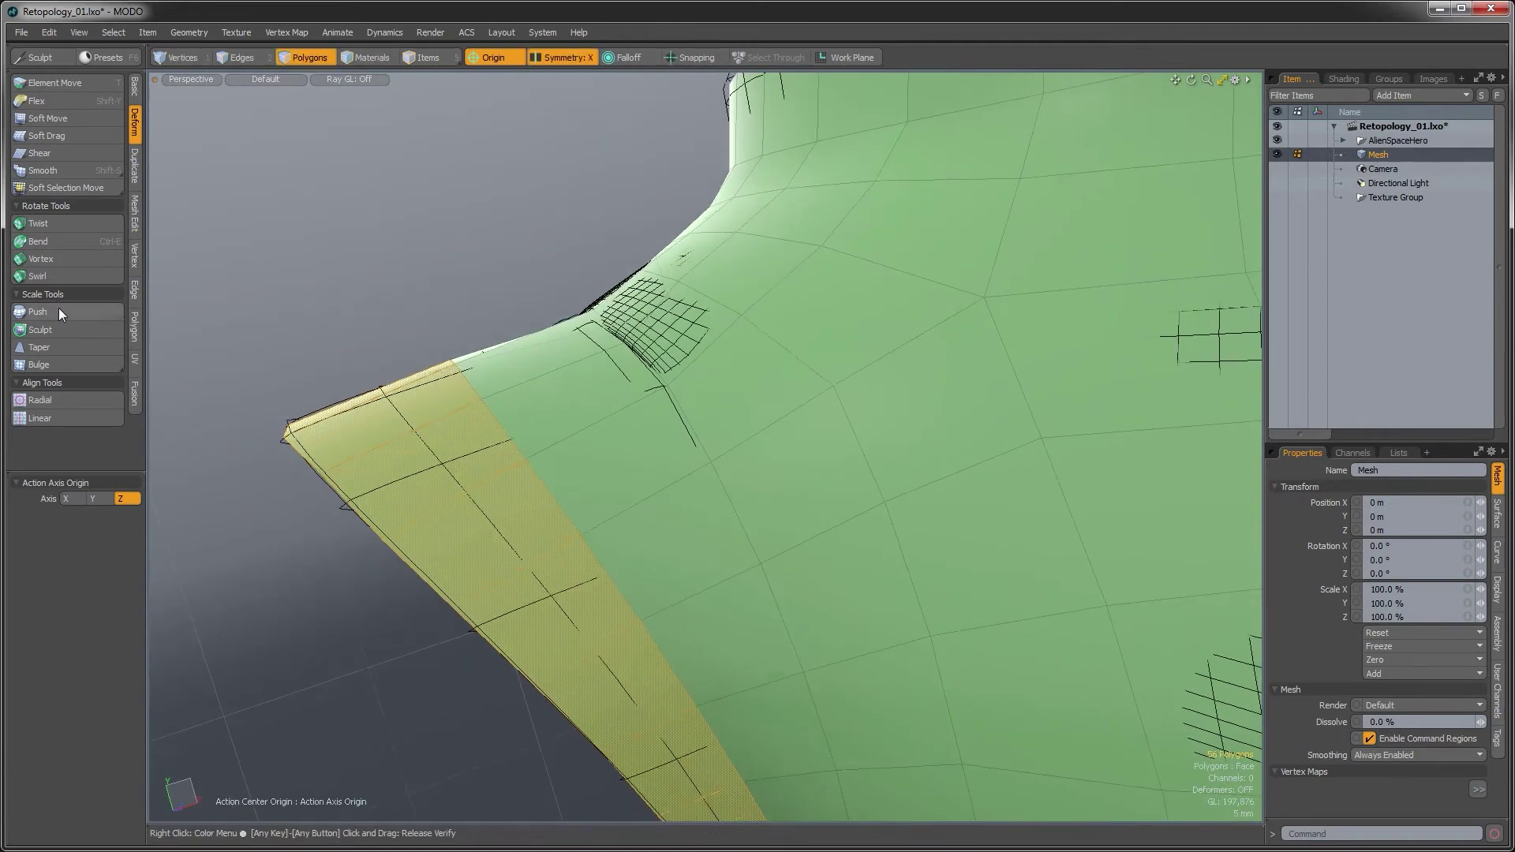
click(57, 310)
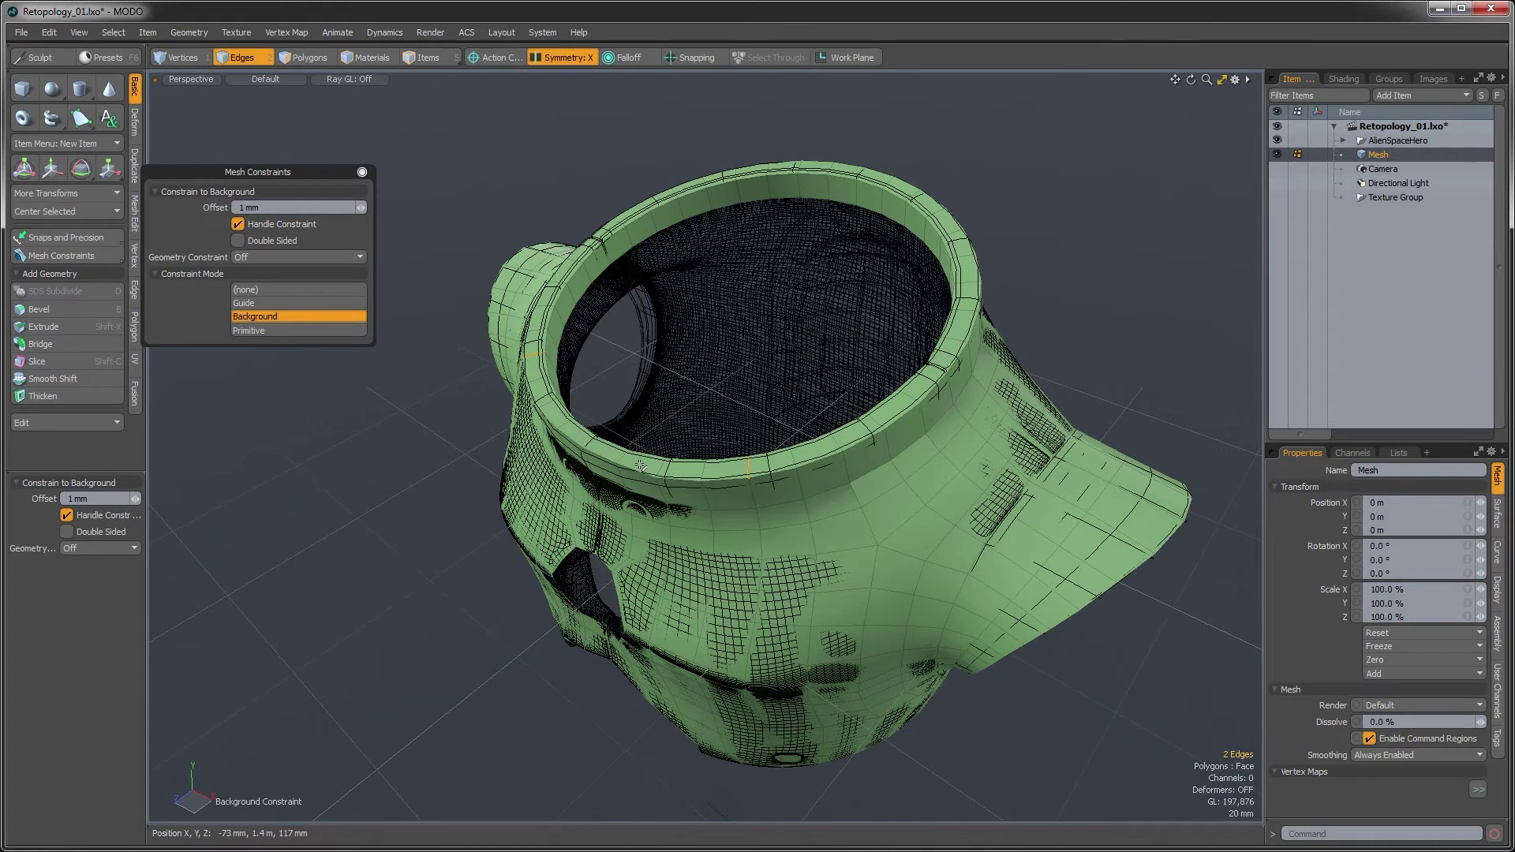
Select the polygon loop around the top face of the collar ring and move the Mesh Constraints window clear of the armor
key(3)
drag(641, 467, 803, 458)
key(l)
alt+drag(749, 375, 781, 170)
key(shift+a)
alt+drag(787, 379, 685, 529)
mouse_move(768, 415)
alt+mouse_down()
mouse_move(842, 460)
mouse_move(813, 394)
mouse_move(792, 501)
mouse_move(862, 430)
mouse_move(750, 456)
mouse_move(714, 442)
mouse_move(742, 410)
alt+mouse_up()
drag(264, 167, 292, 110)
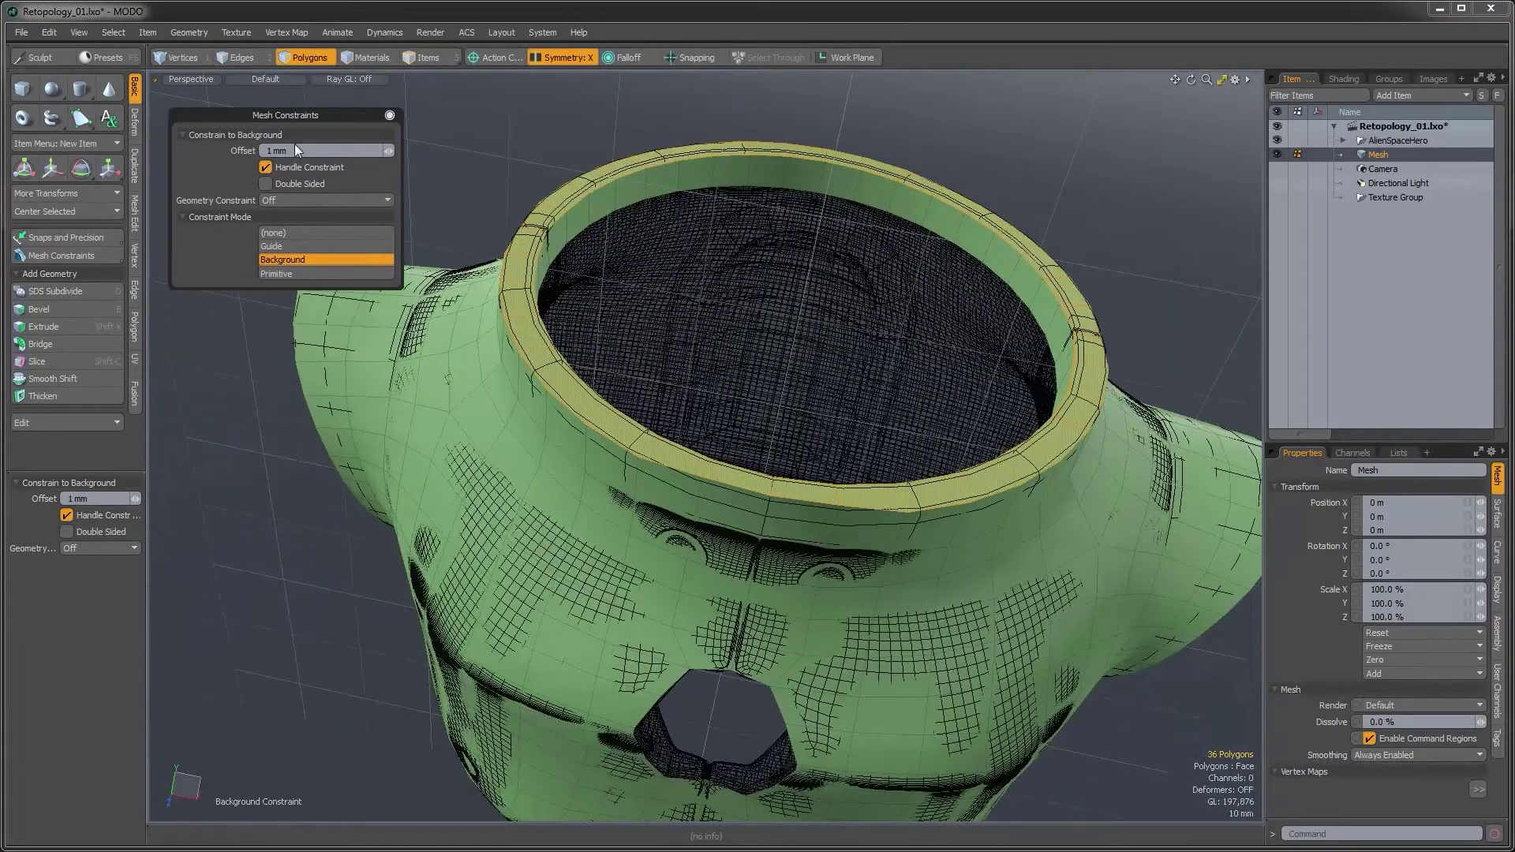
Turn off the mesh constraint and radially align the inner edge loop of the neck opening
click(286, 235)
alt+drag(546, 450, 596, 430)
click(243, 61)
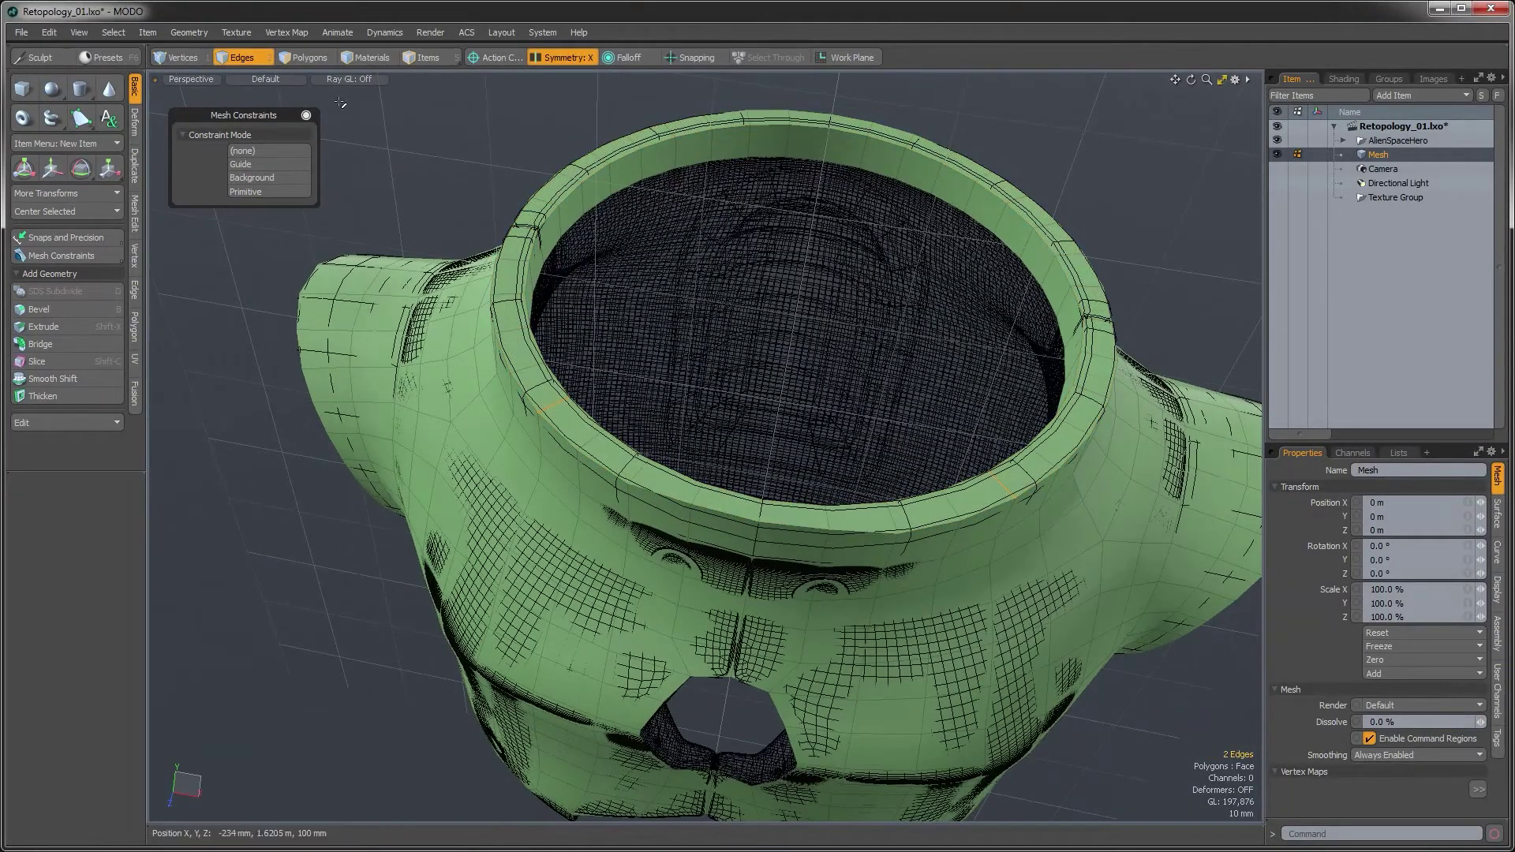
double_click(685, 138)
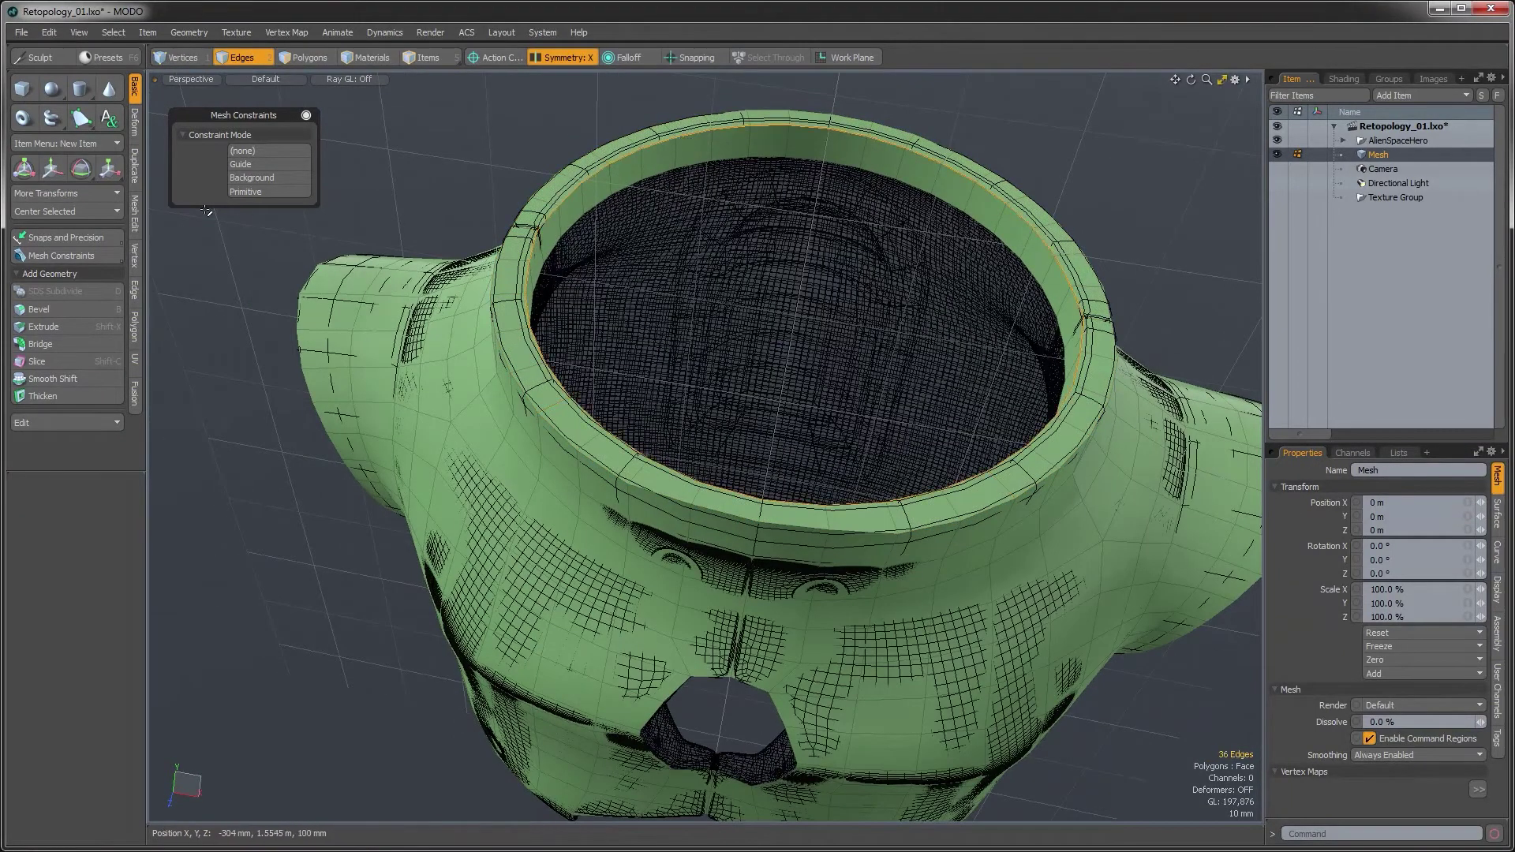
click(133, 130)
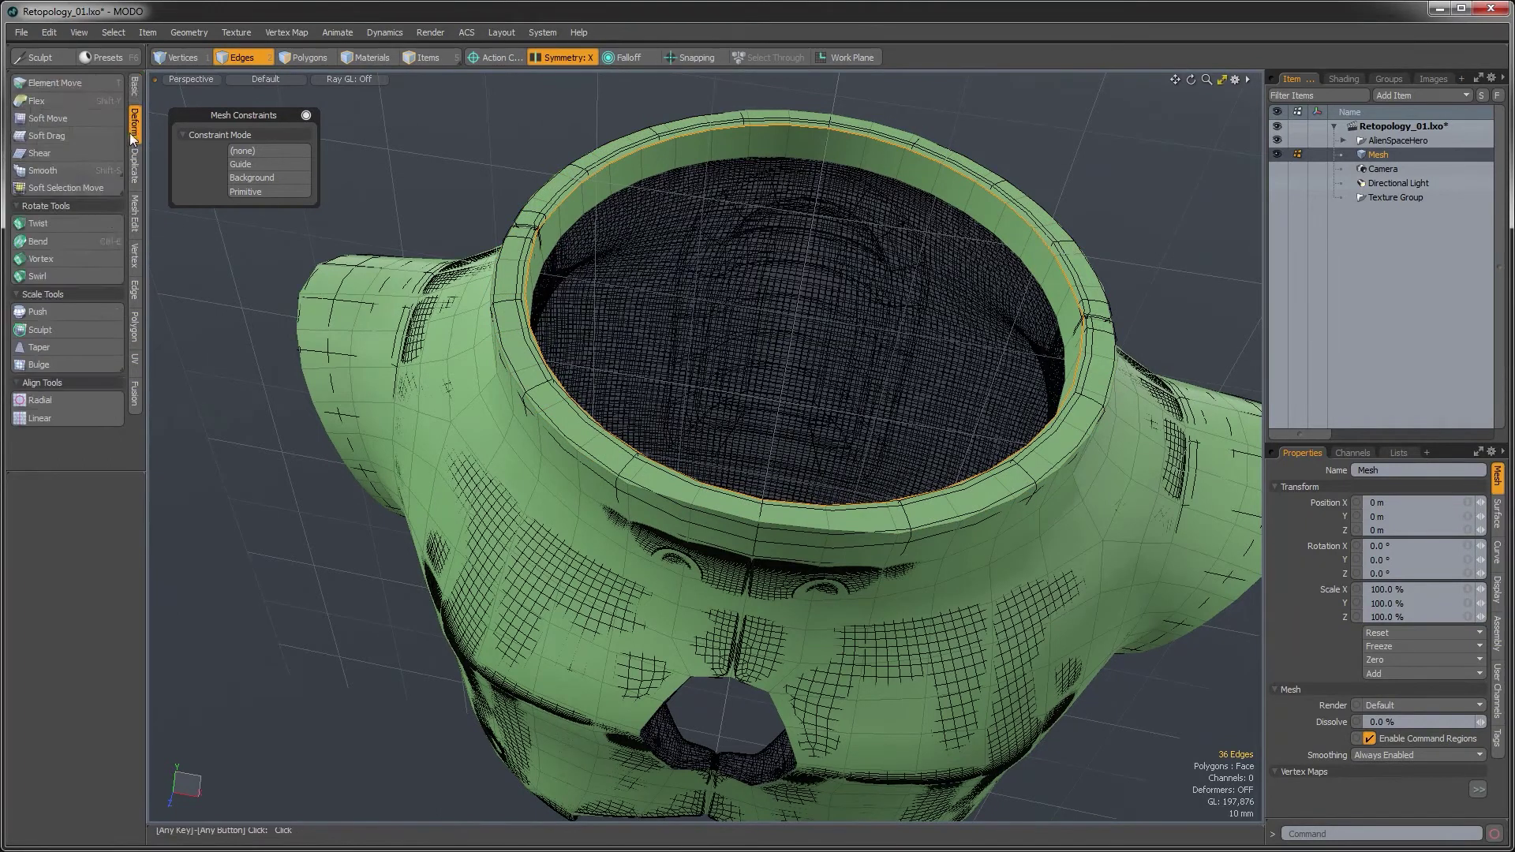
click(36, 401)
alt+drag(800, 378, 985, 490)
key(space)
Radially align the outer edge loop of the collar rim
double_click(985, 490)
alt+drag(812, 480, 714, 368)
click(44, 399)
key(space)
Select the polygon loop along the top of the collar rim and move it slightly upward on the Y axis
key(3)
click(785, 463)
shift+click(824, 464)
key(l)
alt+drag(824, 465, 793, 247)
key(w)
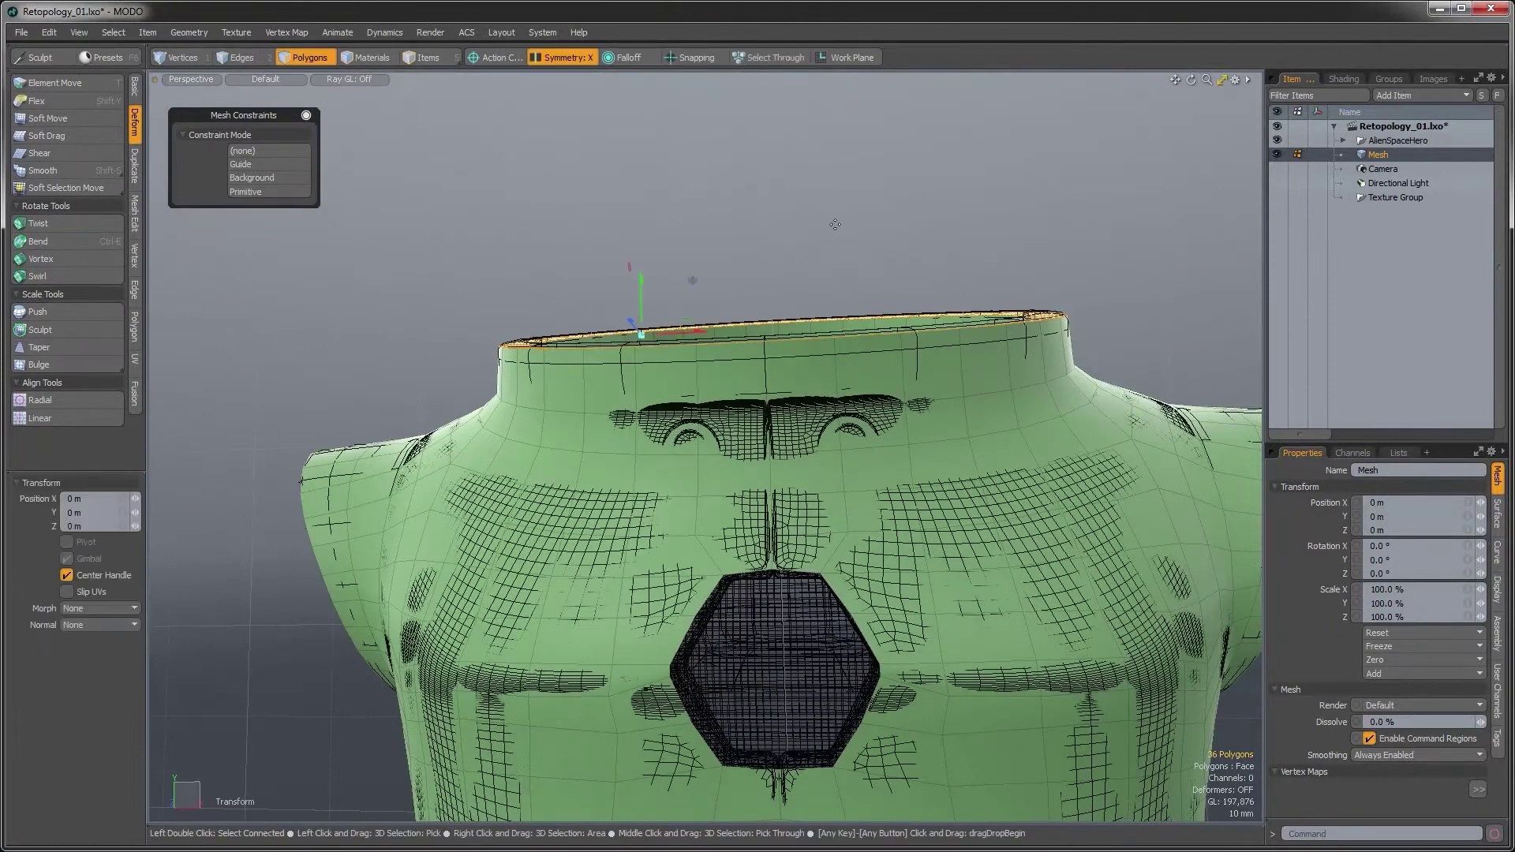
drag(639, 282, 639, 279)
alt+drag(797, 285, 742, 446)
alt+shift+drag(1002, 477, 698, 543)
key(q)
key(Escape)
Select the edge loop around the hexagonal chest opening and extend it inward as a new band of polygons
scroll(701, 539, up, 4)
key(1)
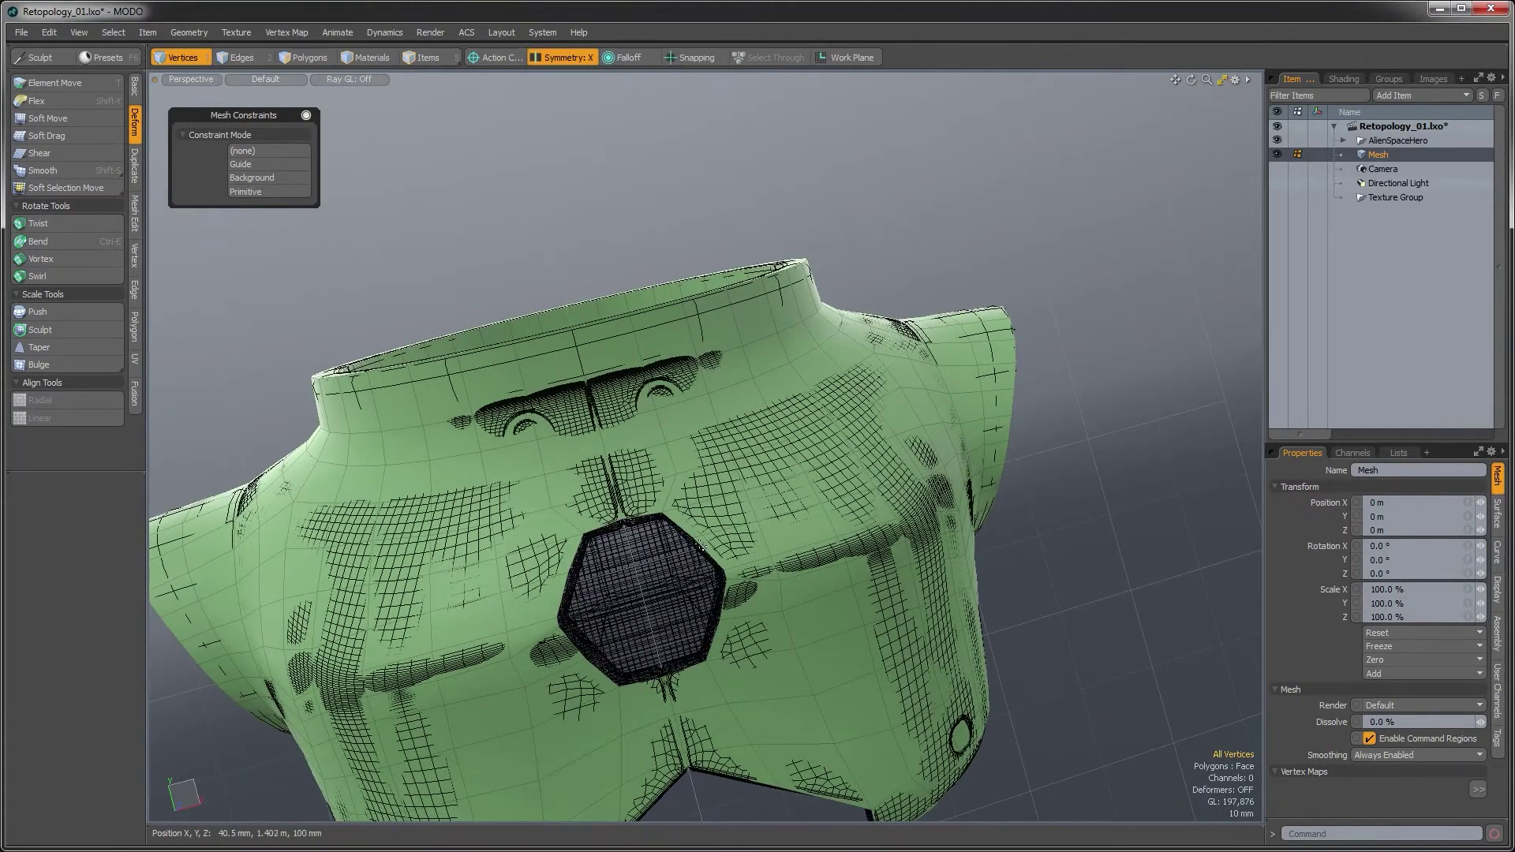
key(2)
double_click(701, 545)
alt+drag(701, 544, 919, 498)
key(z)
click(743, 575)
Scale the extended hexagon edges along their local Z axis with the action center set to Local
key(r)
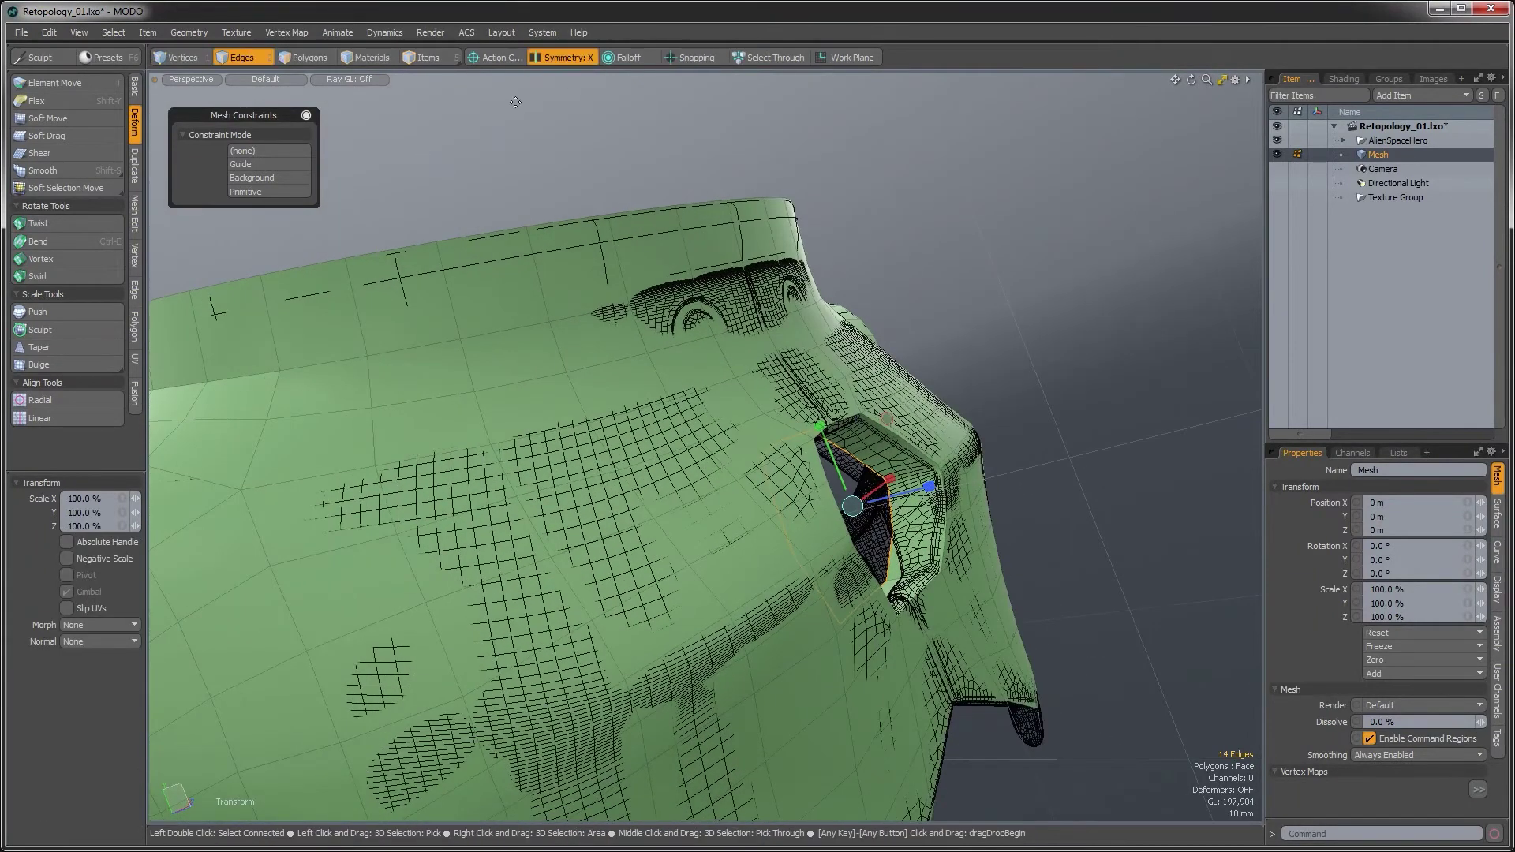
alt+click(494, 55)
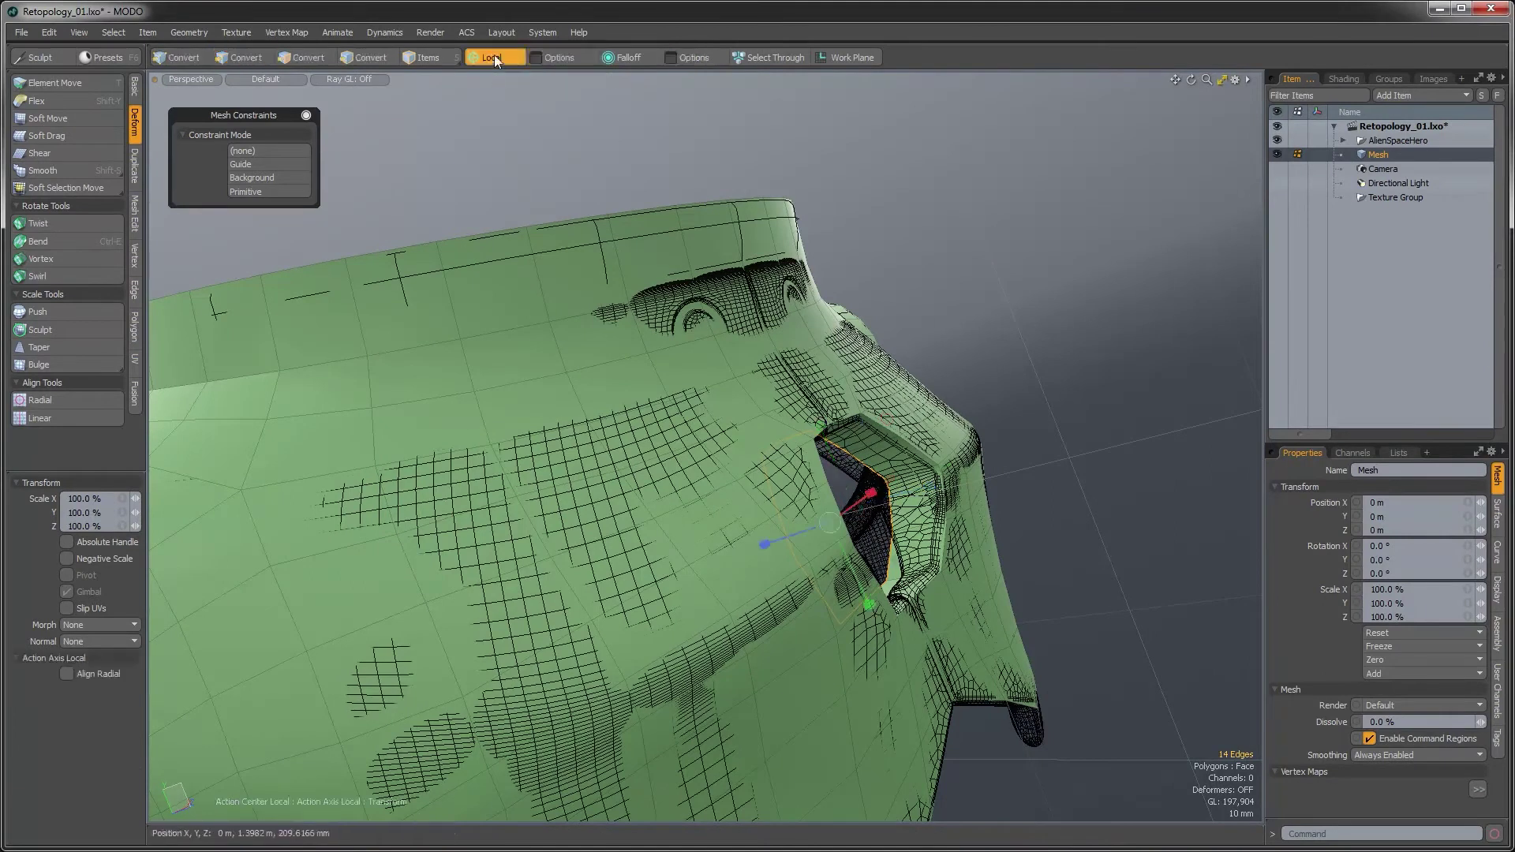
alt+drag(811, 509, 848, 504)
drag(771, 548, 792, 590)
key(space)
Select all connected polygons of the mesh and invert the selection to check for stray geometry, then clear it
key(3)
double_click(825, 552)
key([)
key(Escape)
Select the four edges of the V-shaped notch at the lower front and extend them into a new polygon strip
ctrl+alt+drag(991, 554, 789, 707)
alt+drag(854, 776, 703, 718)
alt+shift+drag(703, 718, 703, 685)
alt+drag(704, 684, 750, 681)
key(1)
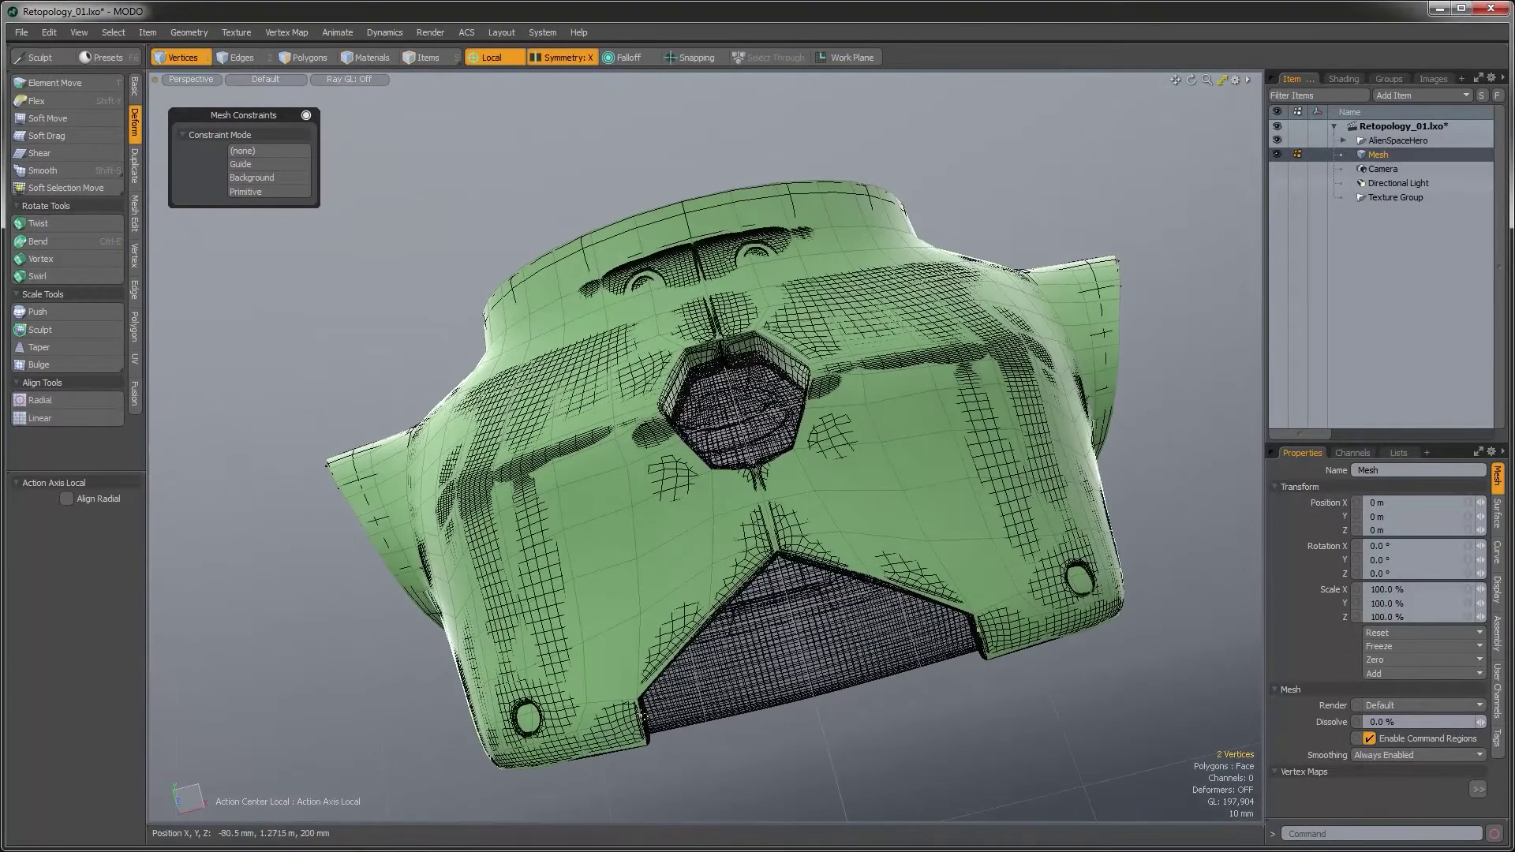
key(2)
double_click(643, 716)
alt+drag(643, 716, 730, 738)
click(675, 722)
shift+click(677, 736)
click(698, 667)
shift+click(777, 578)
shift+click(817, 553)
shift+click(940, 585)
alt+drag(888, 687, 861, 697)
ctrl+alt+drag(861, 696, 814, 647)
mouse_move(792, 642)
ctrl+right_down()
mouse_move(752, 645)
mouse_move(928, 676)
mouse_move(890, 632)
ctrl+right_up()
alt+drag(893, 617, 784, 715)
key(z)
click(782, 666)
Flatten the extended notch edges with a Y scale of 0% and move them slightly downward
key(r)
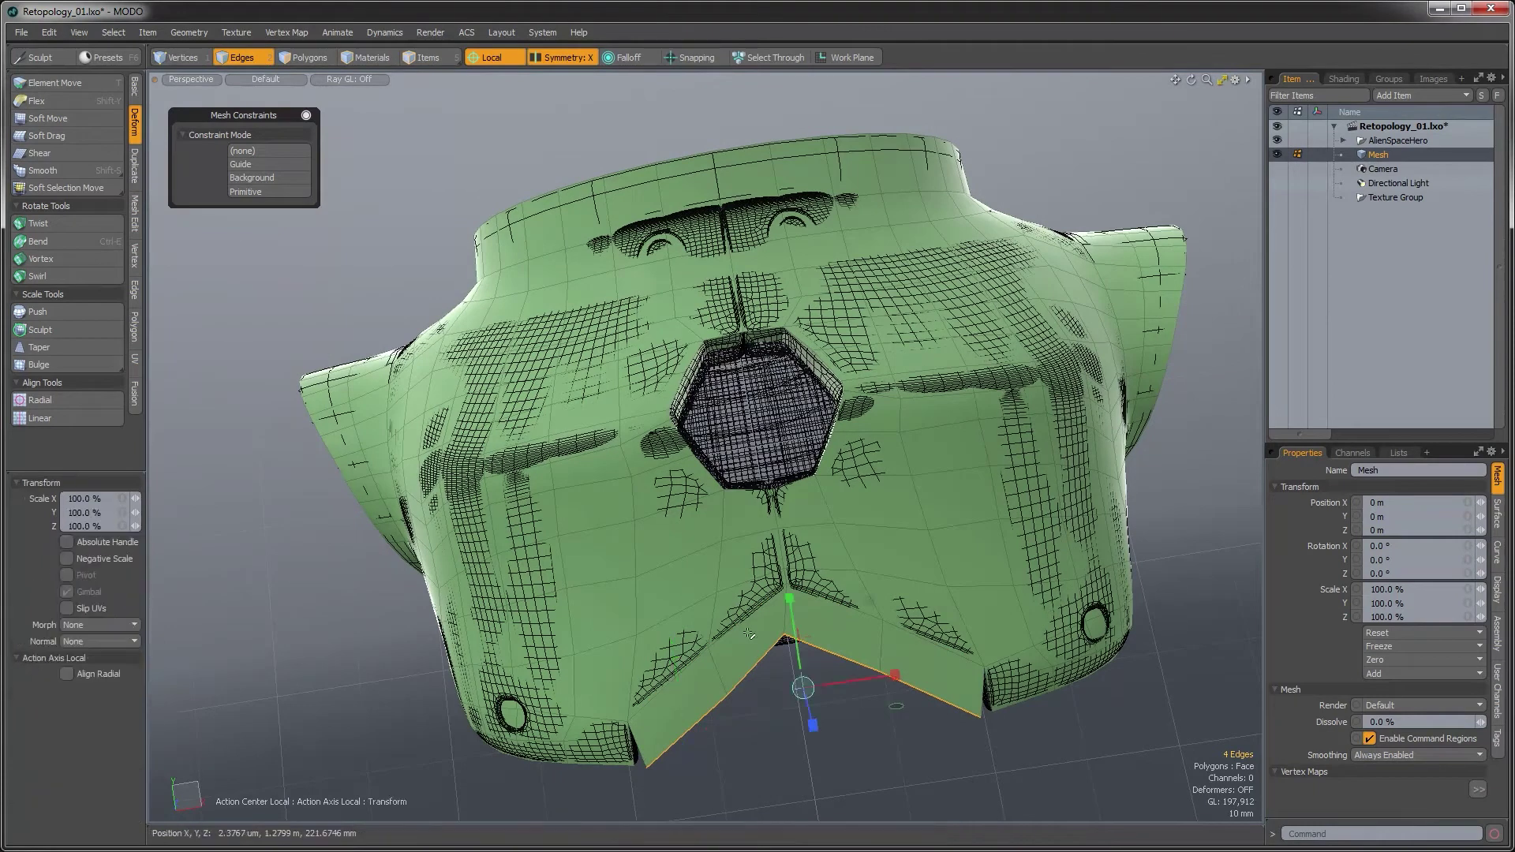
drag(790, 600, 803, 690)
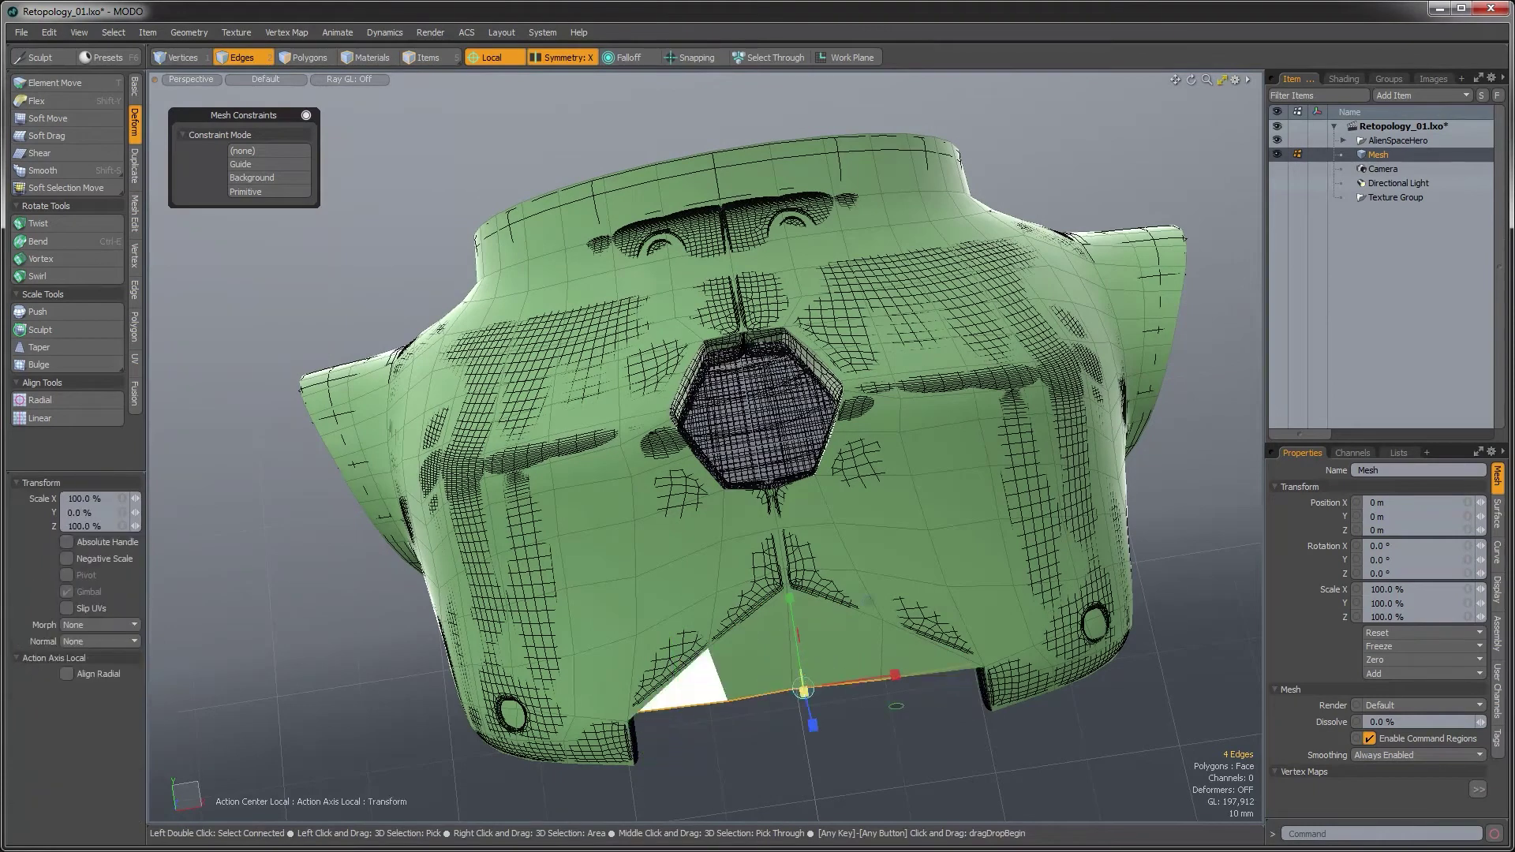
mouse_move(789, 600)
alt+mouse_down()
mouse_move(813, 590)
mouse_move(781, 584)
alt+mouse_up()
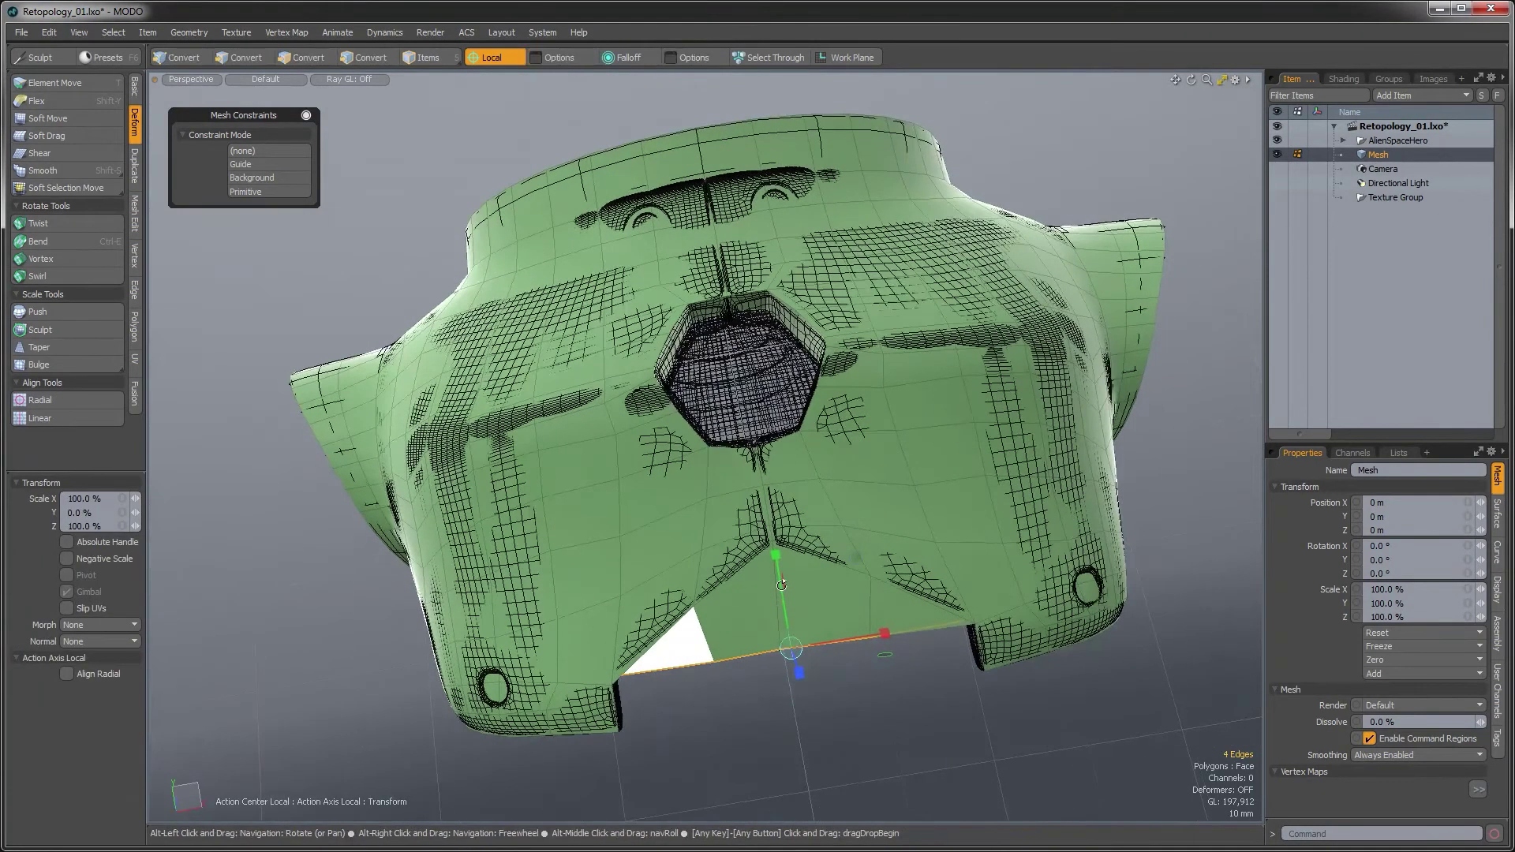
key(w)
drag(791, 650, 796, 674)
alt+drag(787, 620, 825, 619)
key(space)
Extend the flattened lower edges again to add a second polygon strip, and clear the edge selection
alt+drag(964, 597, 819, 555)
key(z)
key(space)
click(953, 727)
alt+drag(953, 727, 1045, 540)
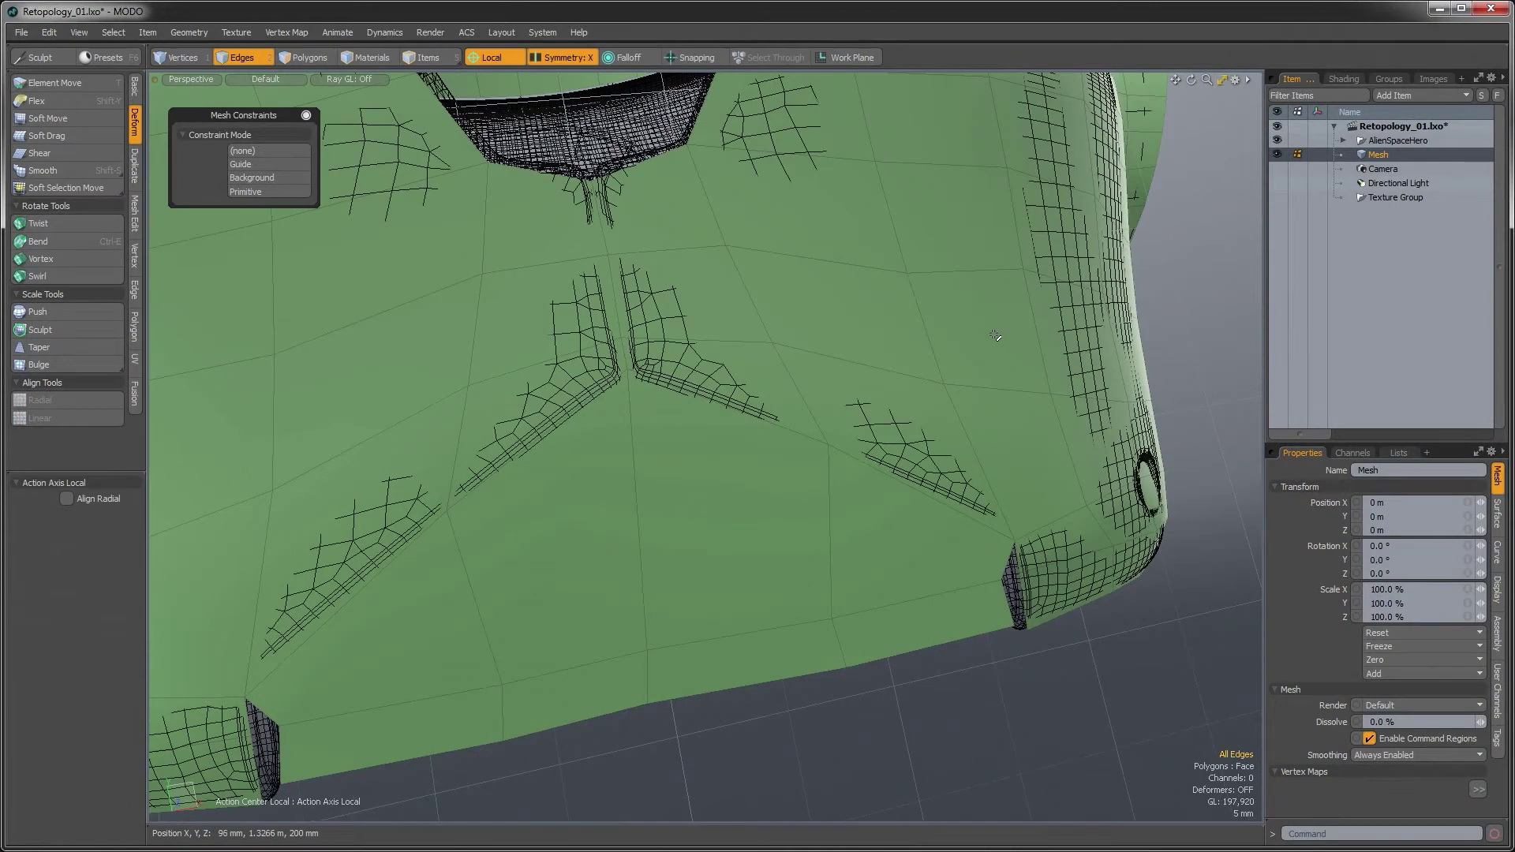
Switch to the ChestArmor mesh, unhide its hidden parts, and return to the retopology mesh
key(Page_Up)
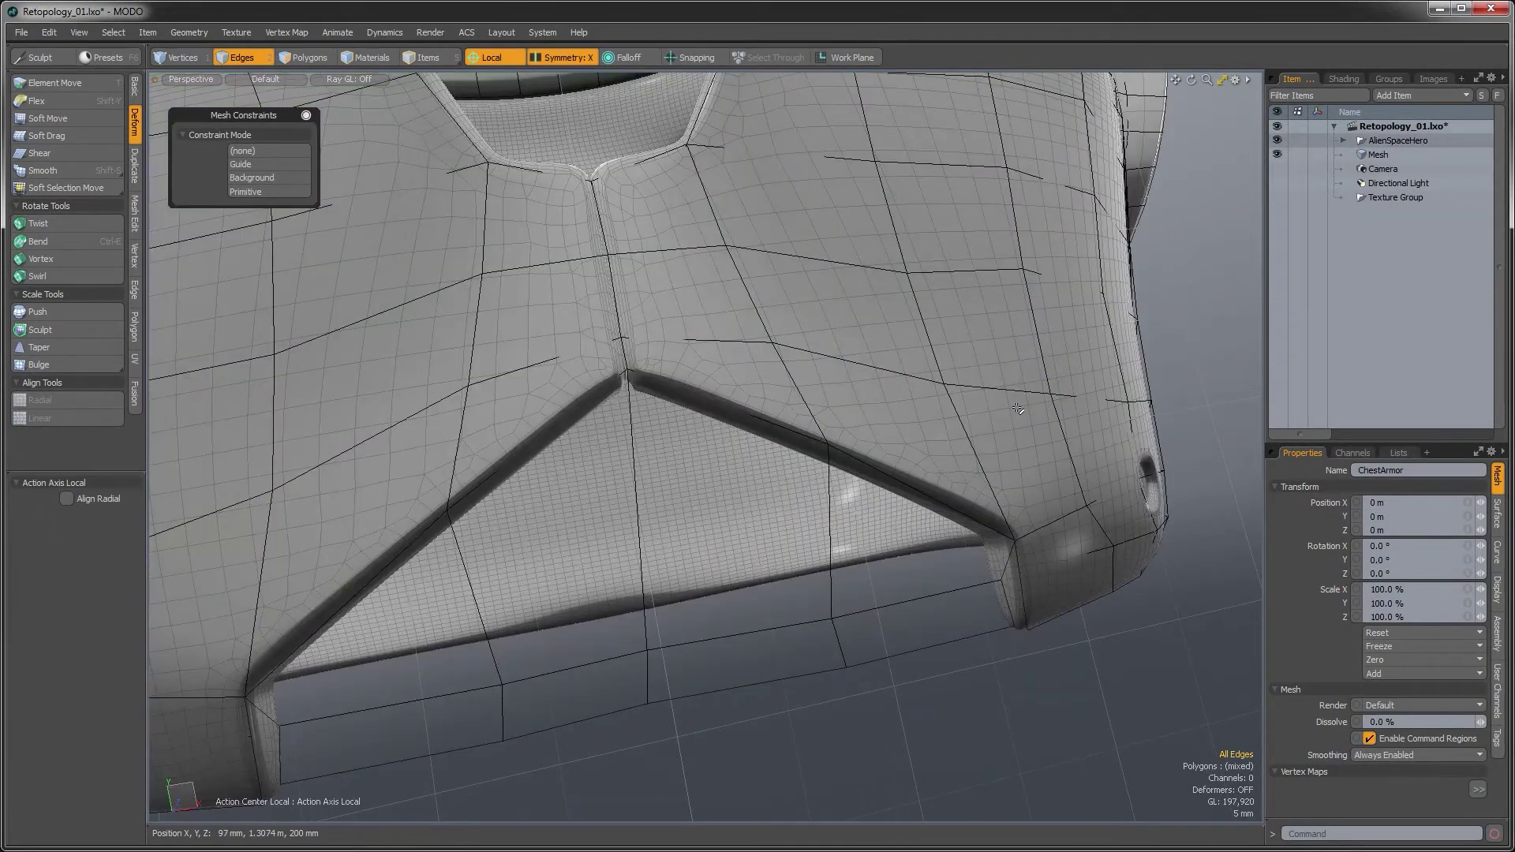
alt+drag(999, 523, 787, 536)
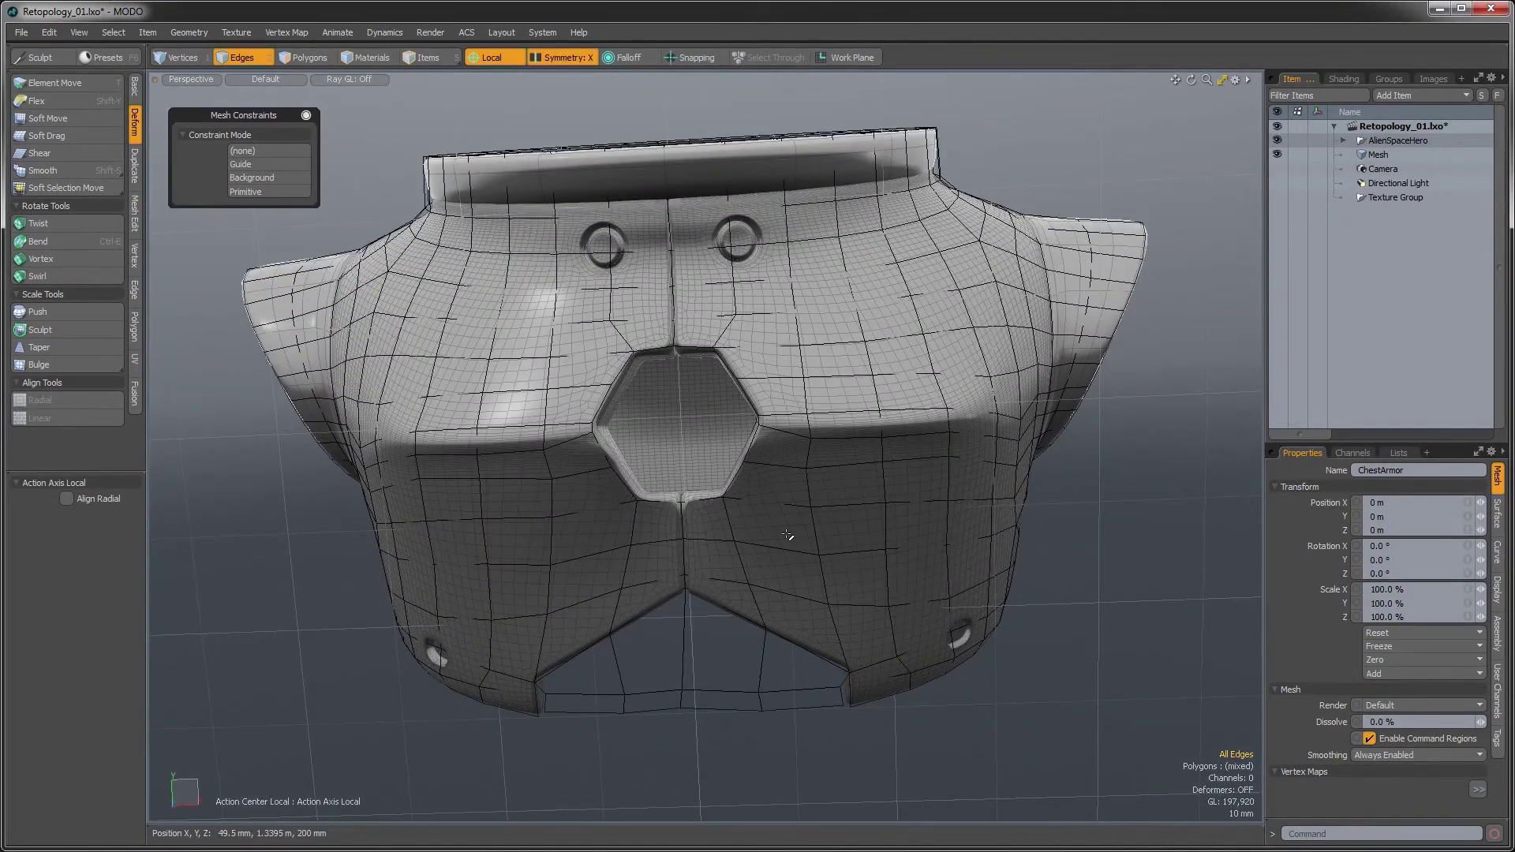
key(u)
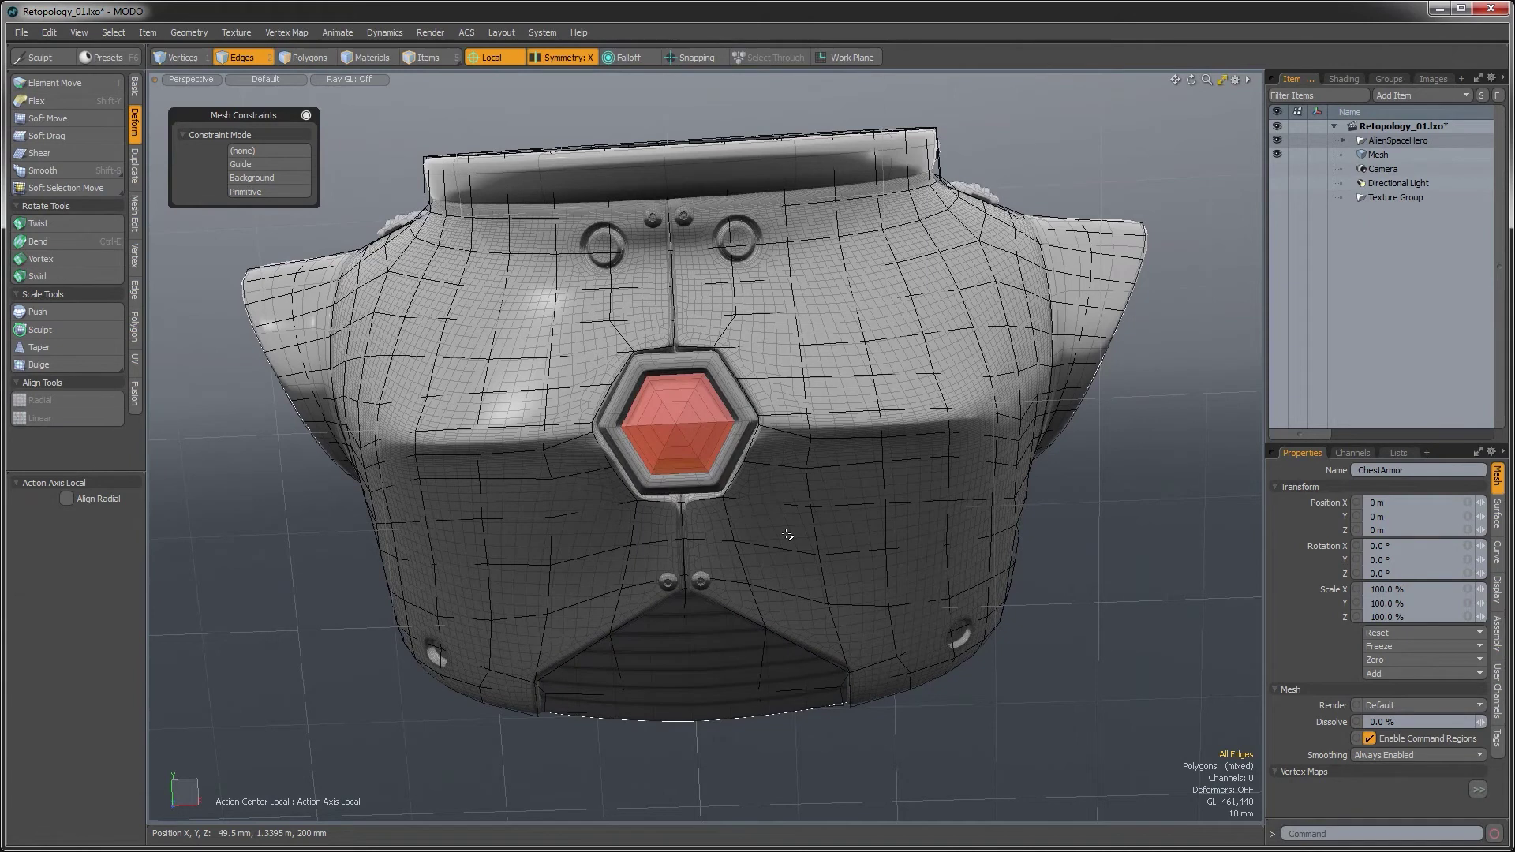
mouse_move(786, 536)
alt+mouse_down()
mouse_move(902, 422)
mouse_move(800, 547)
alt+mouse_up()
scroll(963, 618, up, 5)
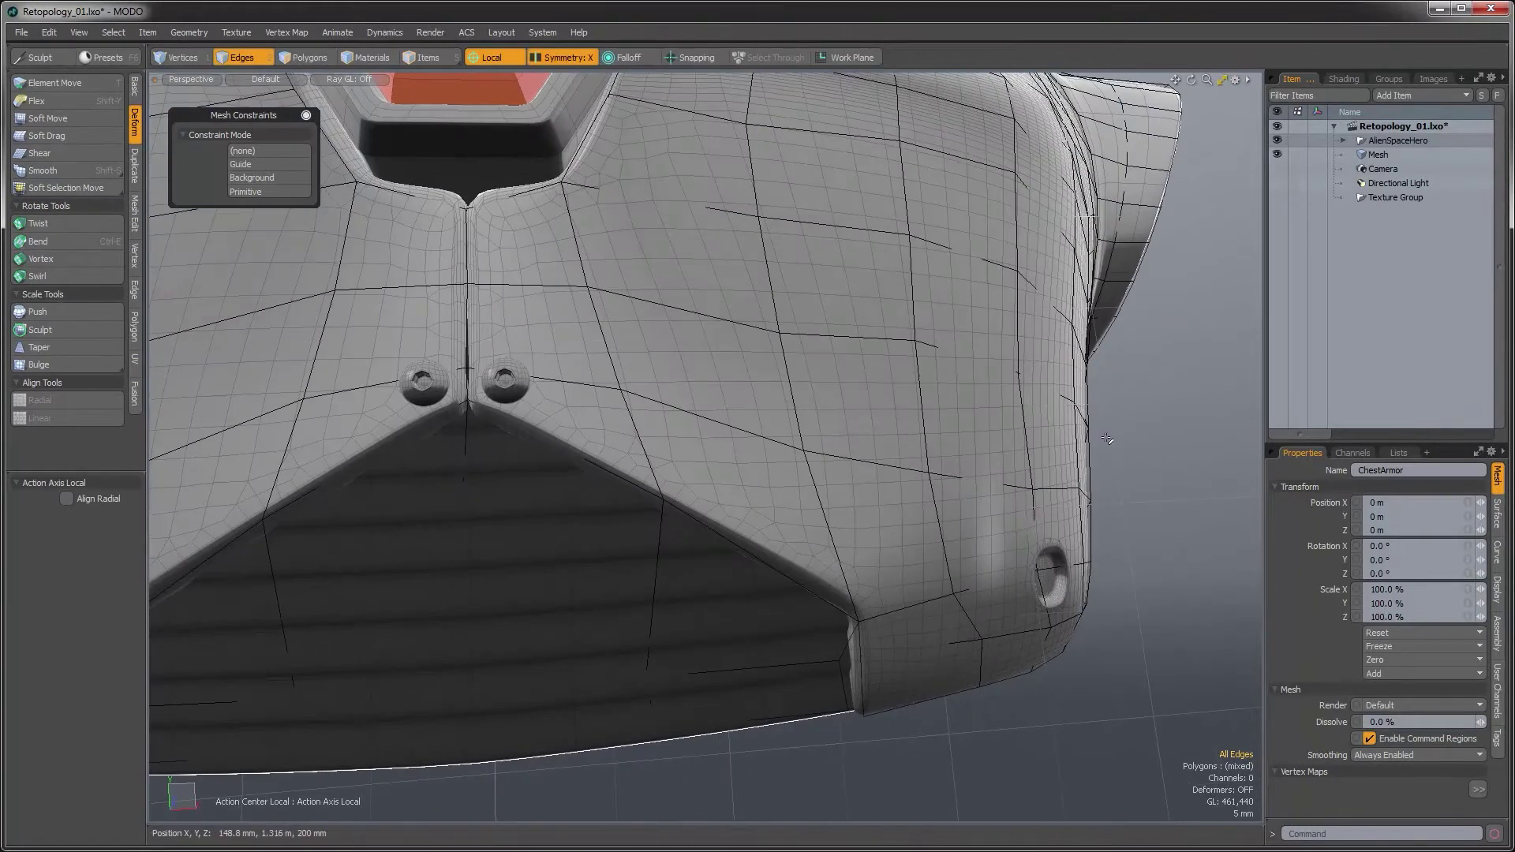
key(ctrl+z)
Join the middle vertices across the gap at the right end of the lower-front strip
alt+shift+drag(859, 679, 876, 624)
scroll(875, 625, up, 2)
key(1)
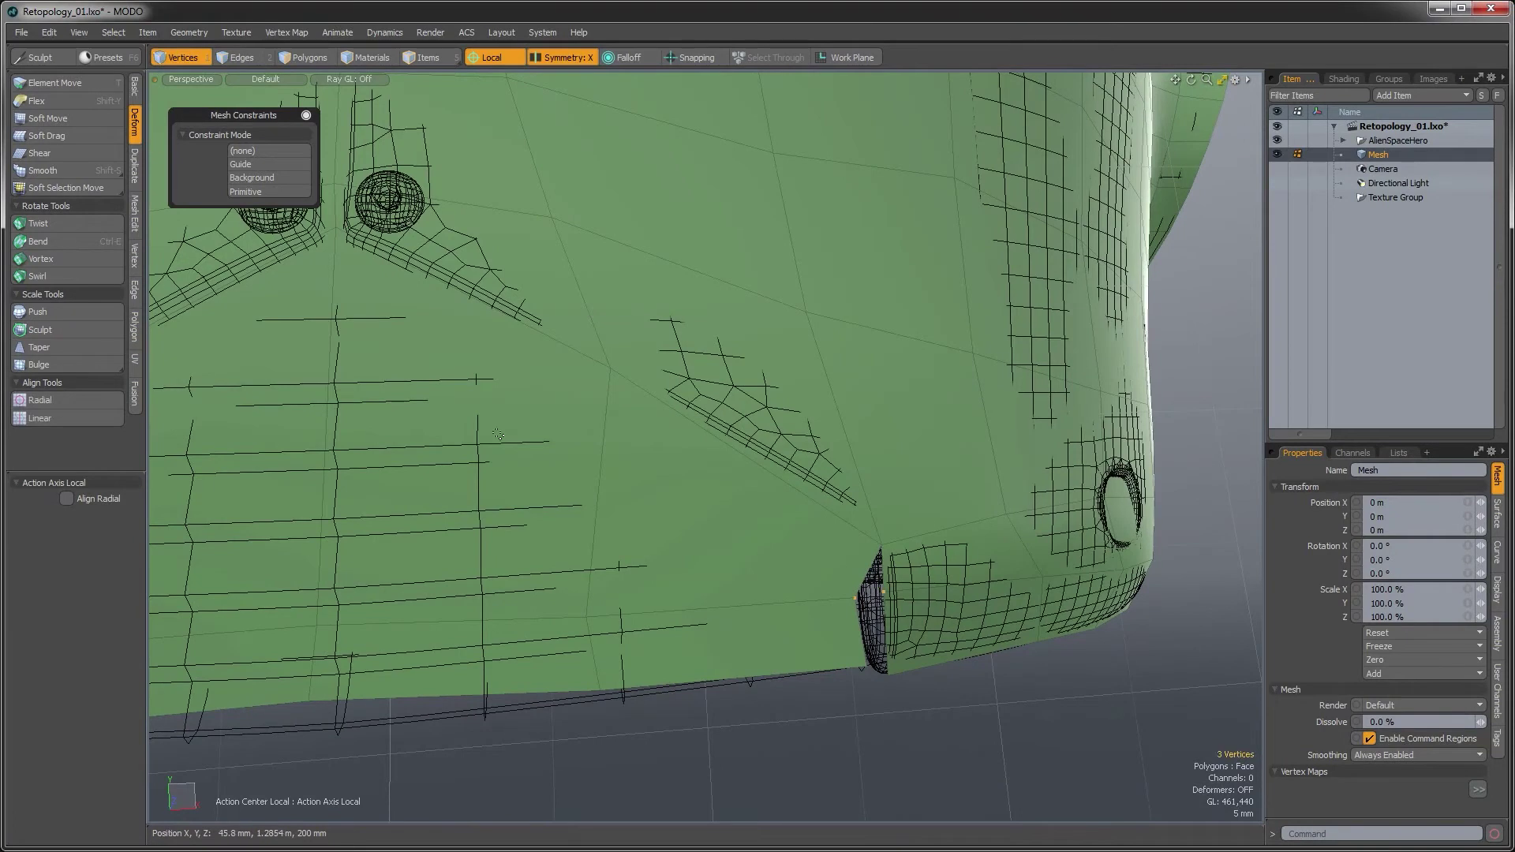
click(133, 254)
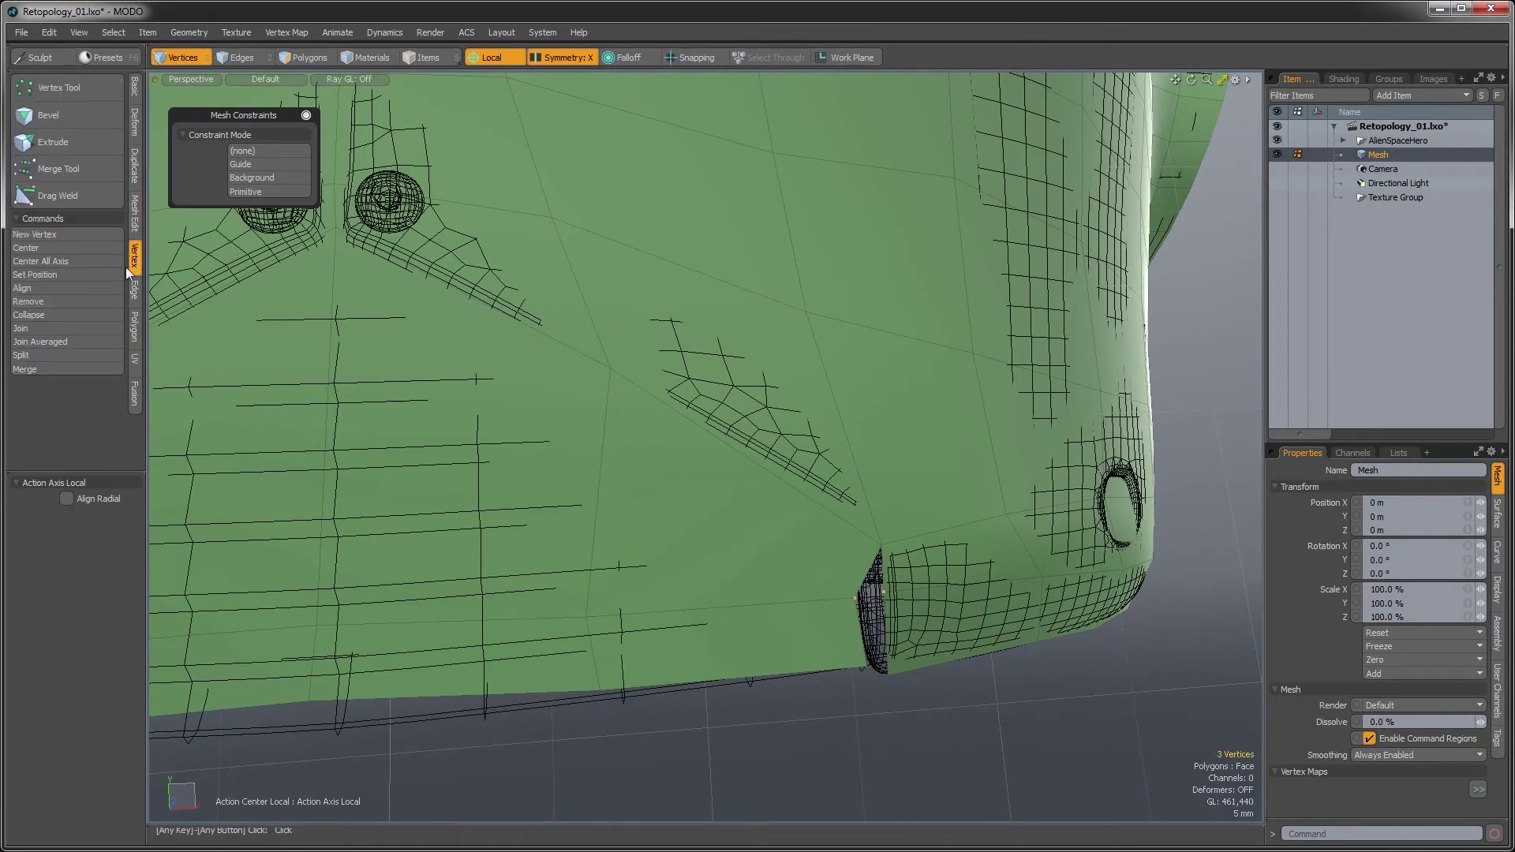
click(48, 329)
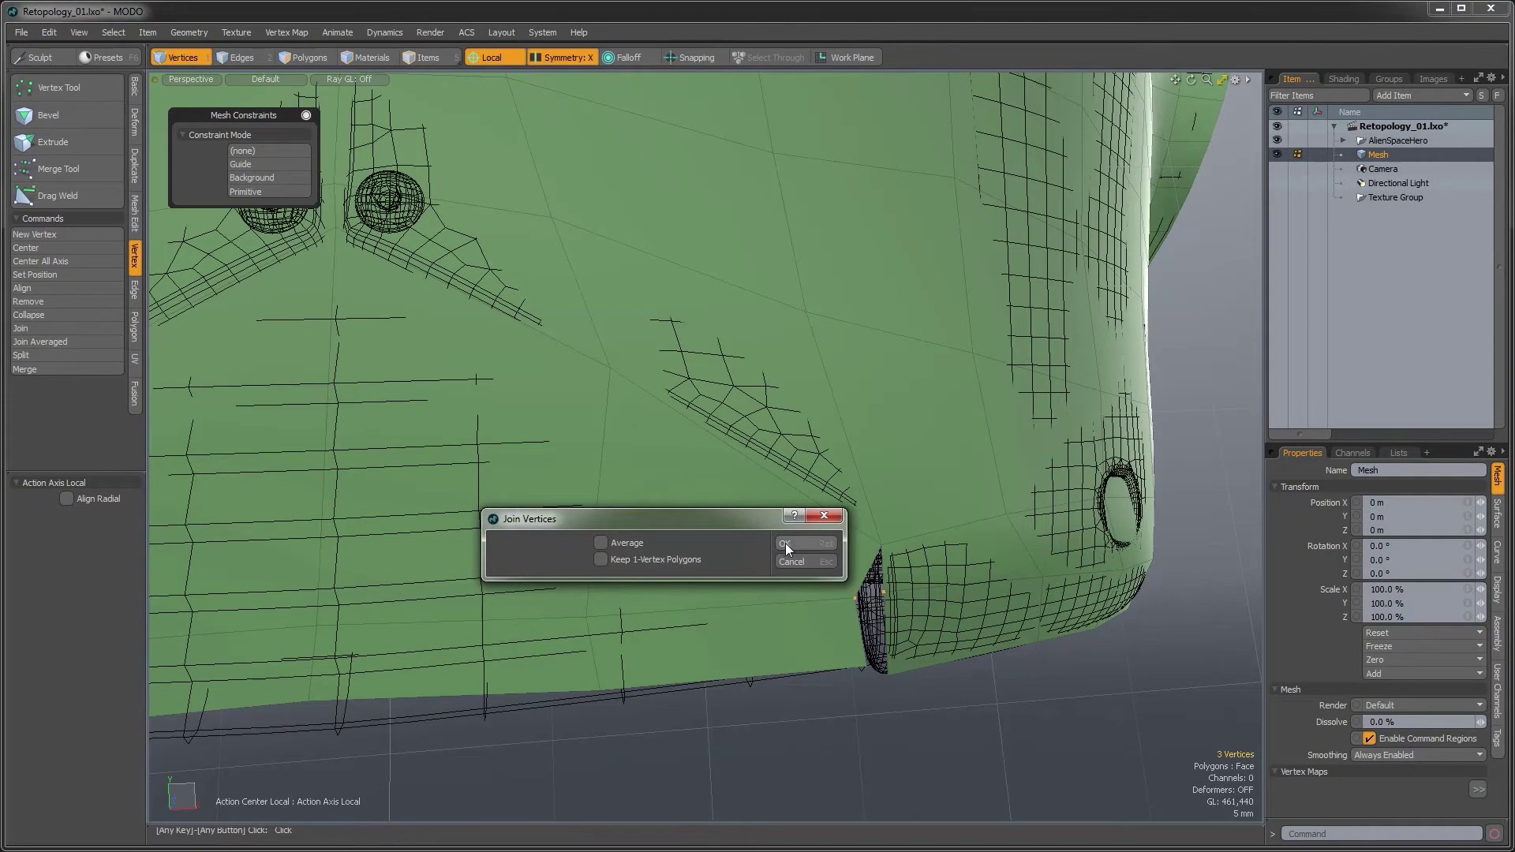
click(703, 548)
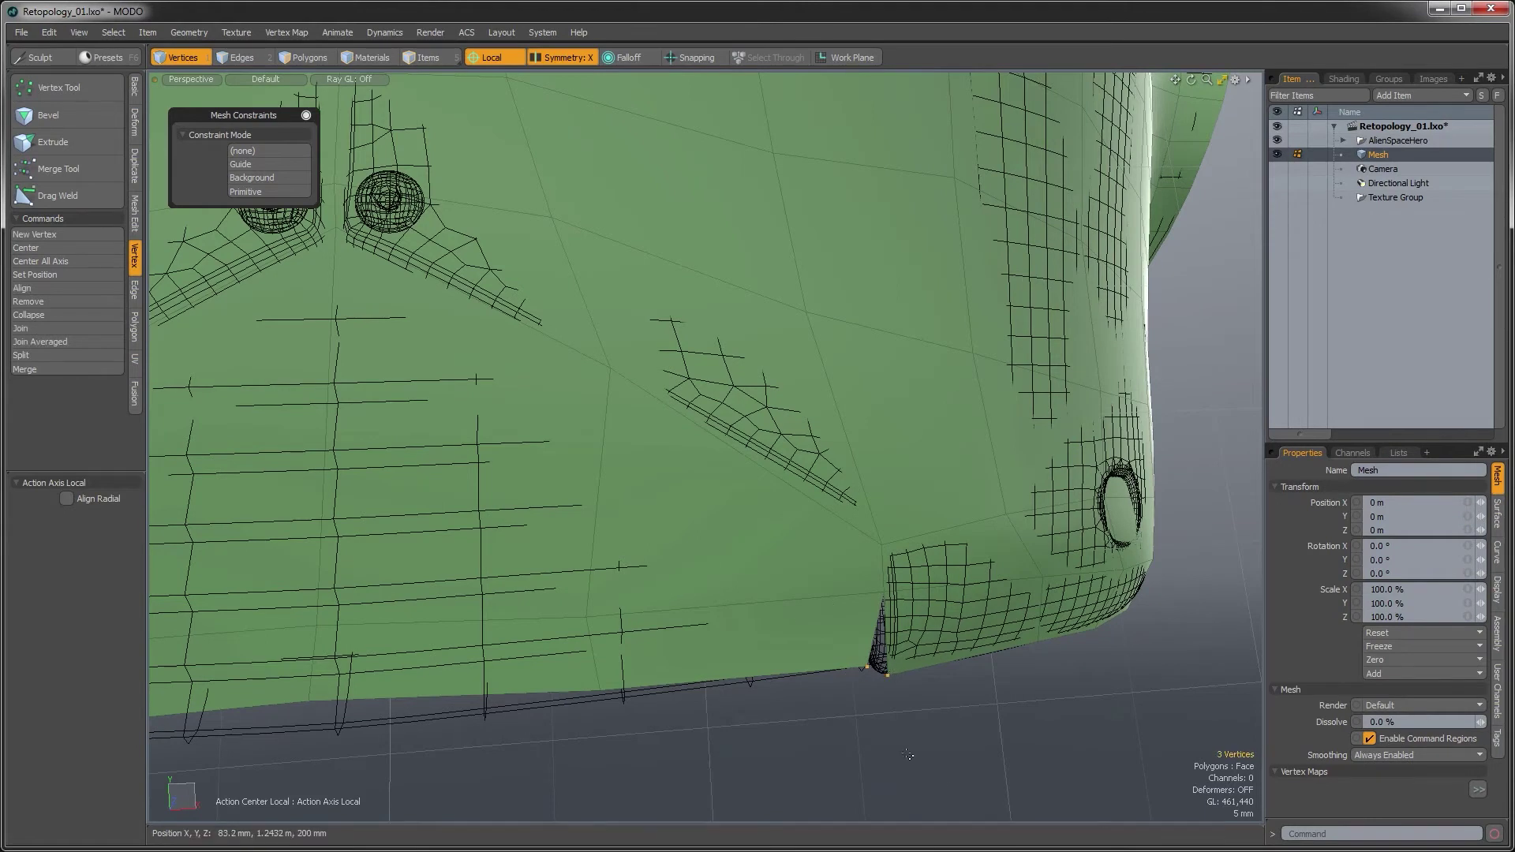
Join the bottom-edge vertices to close the gap at the right end of the lower-front strip
click(21, 328)
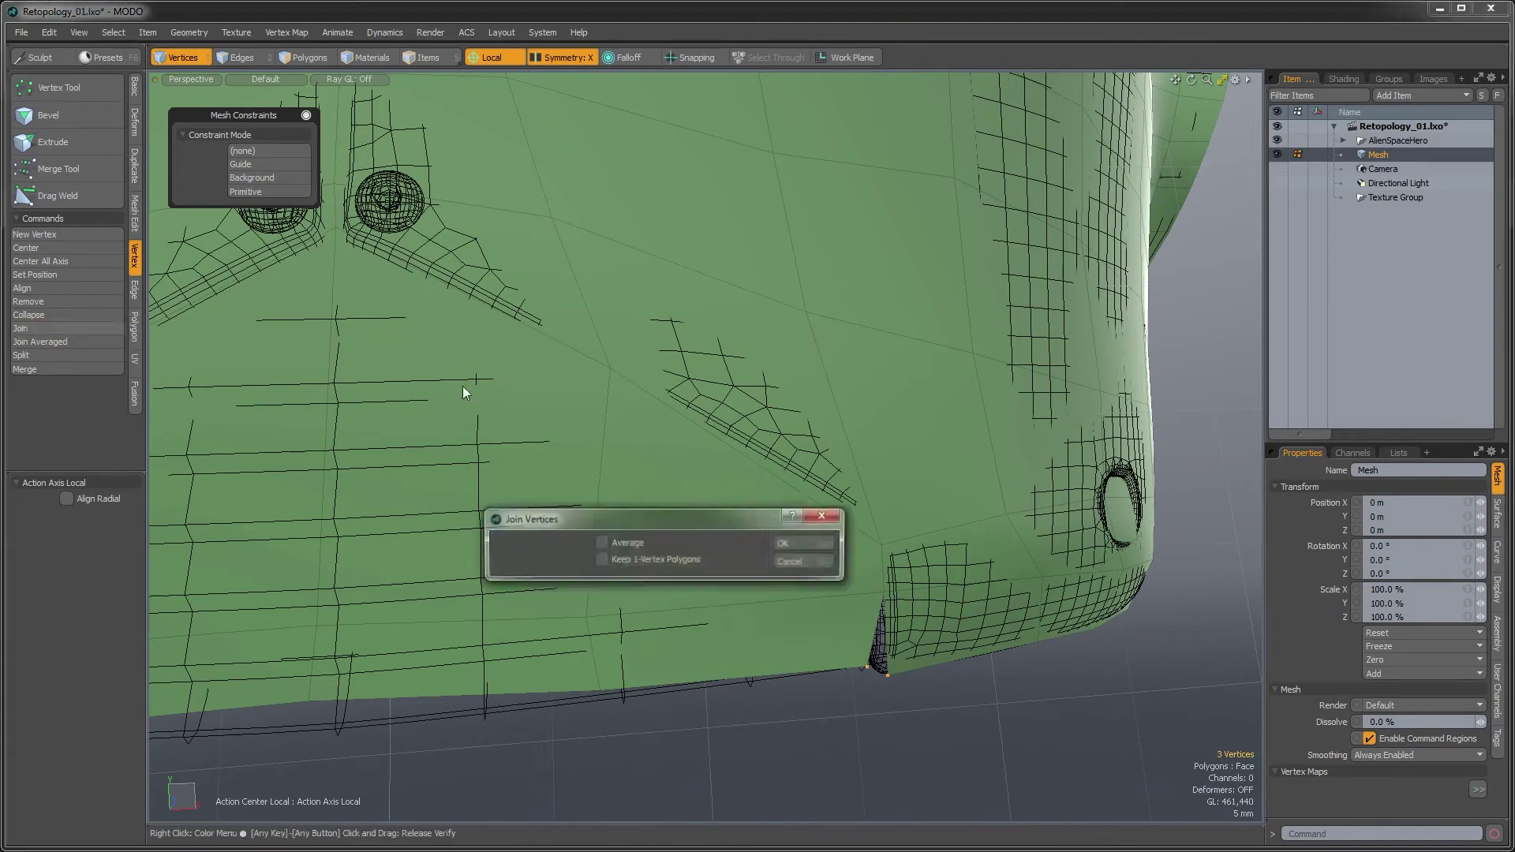
click(797, 543)
click(745, 548)
Try to join the middle vertices across the gap at the left end of the lower-front strip
alt+drag(744, 550, 939, 611)
ctrl+alt+drag(512, 644, 583, 634)
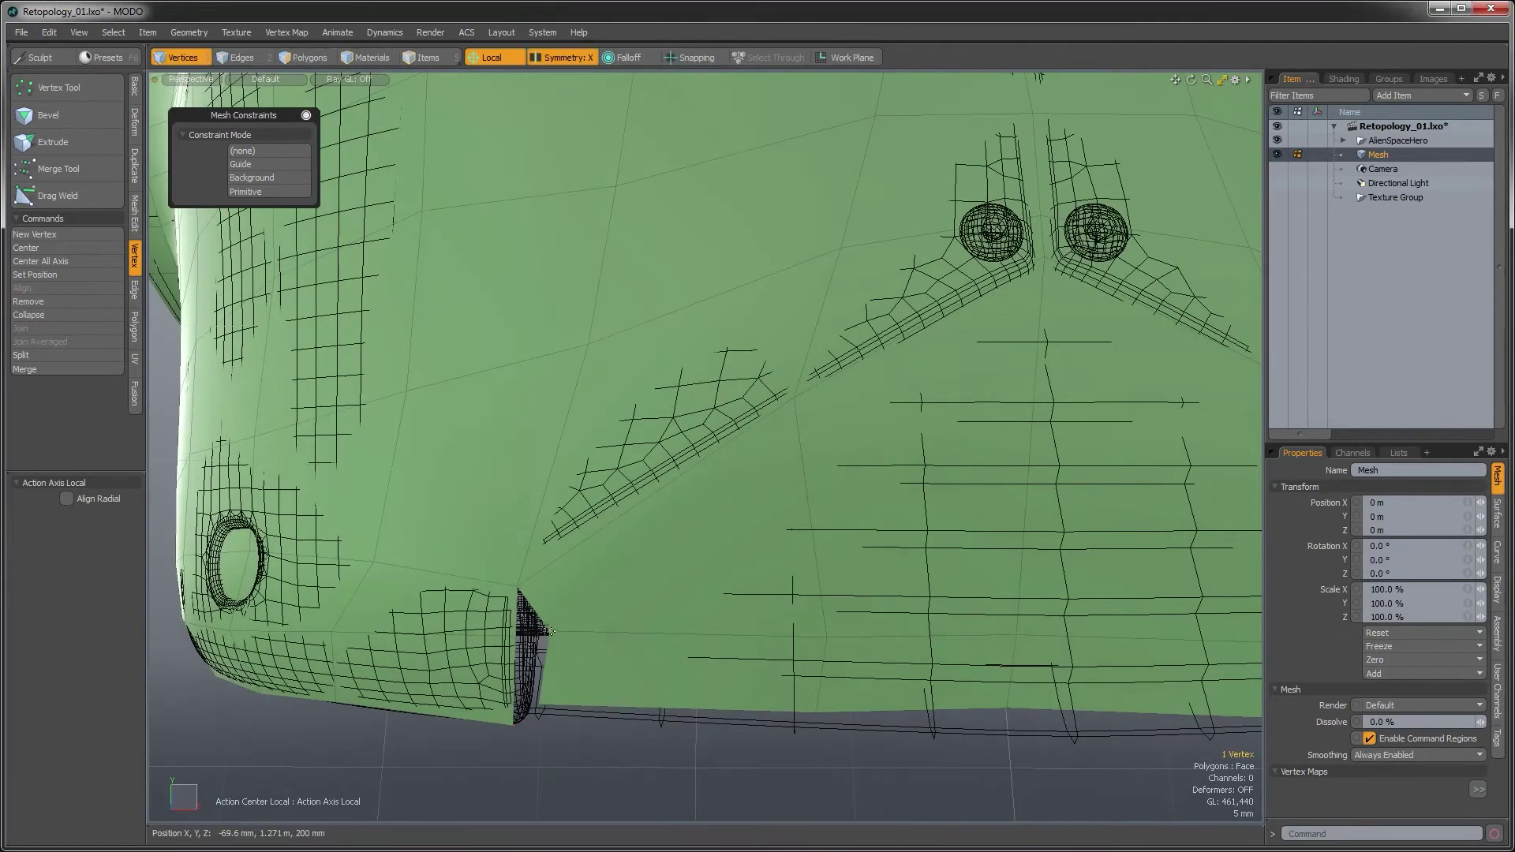
alt+drag(402, 531, 426, 517)
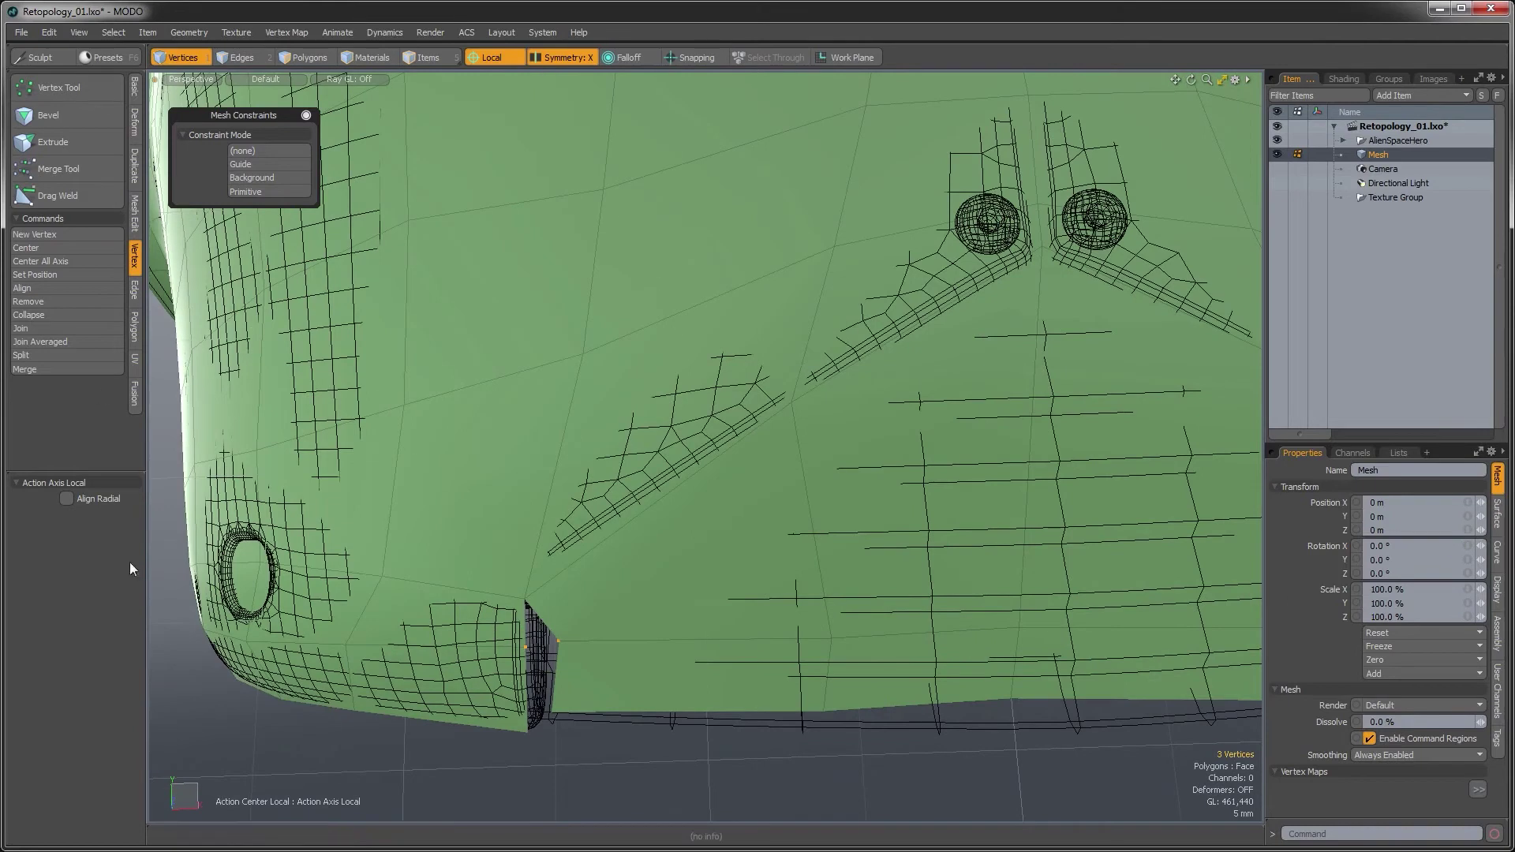
click(72, 352)
alt+shift+drag(472, 578, 399, 546)
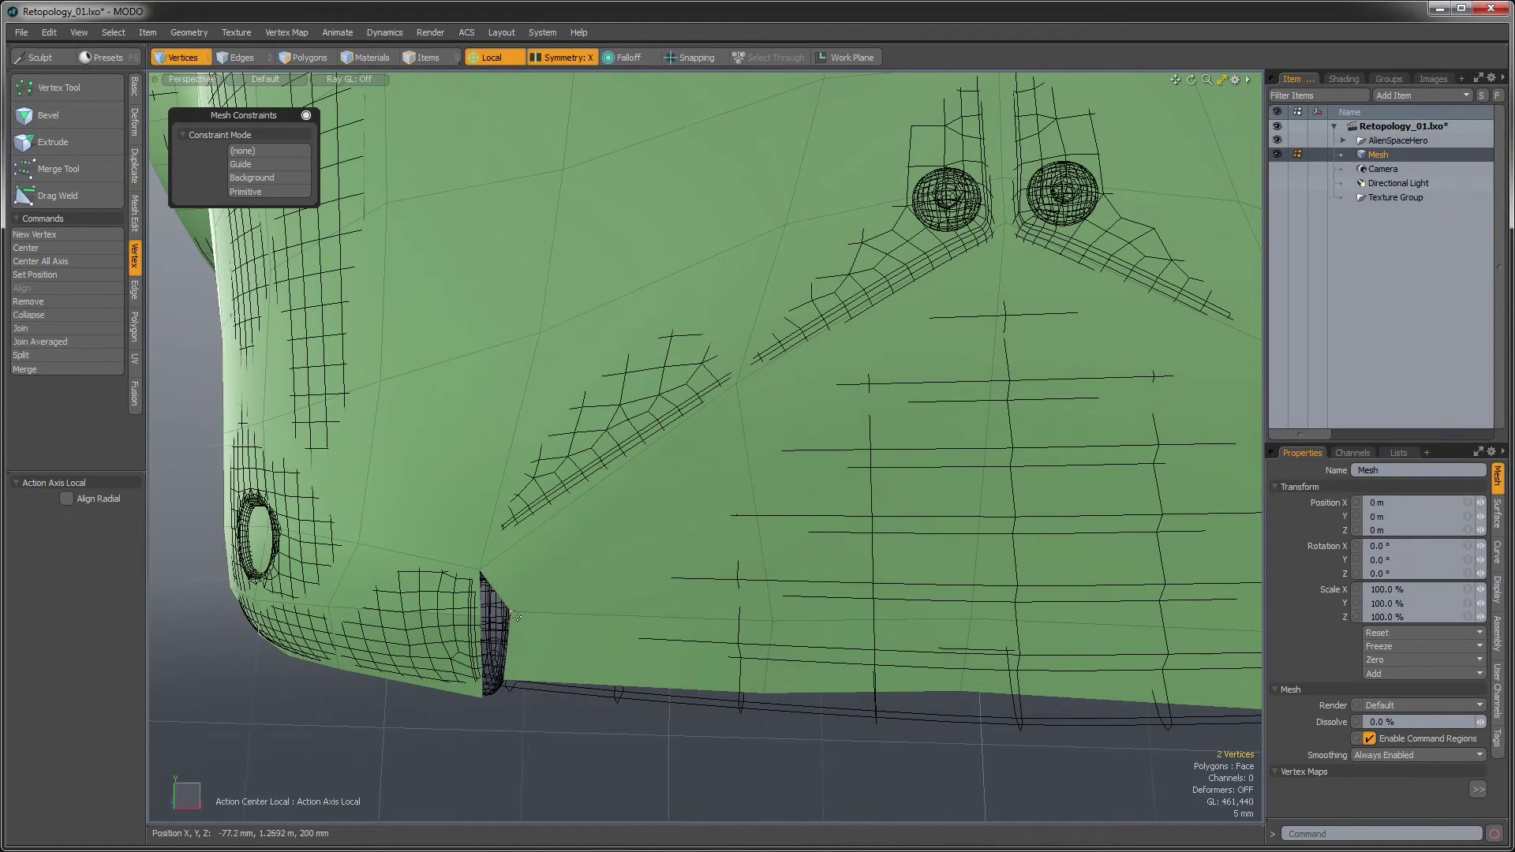
click(32, 328)
click(787, 543)
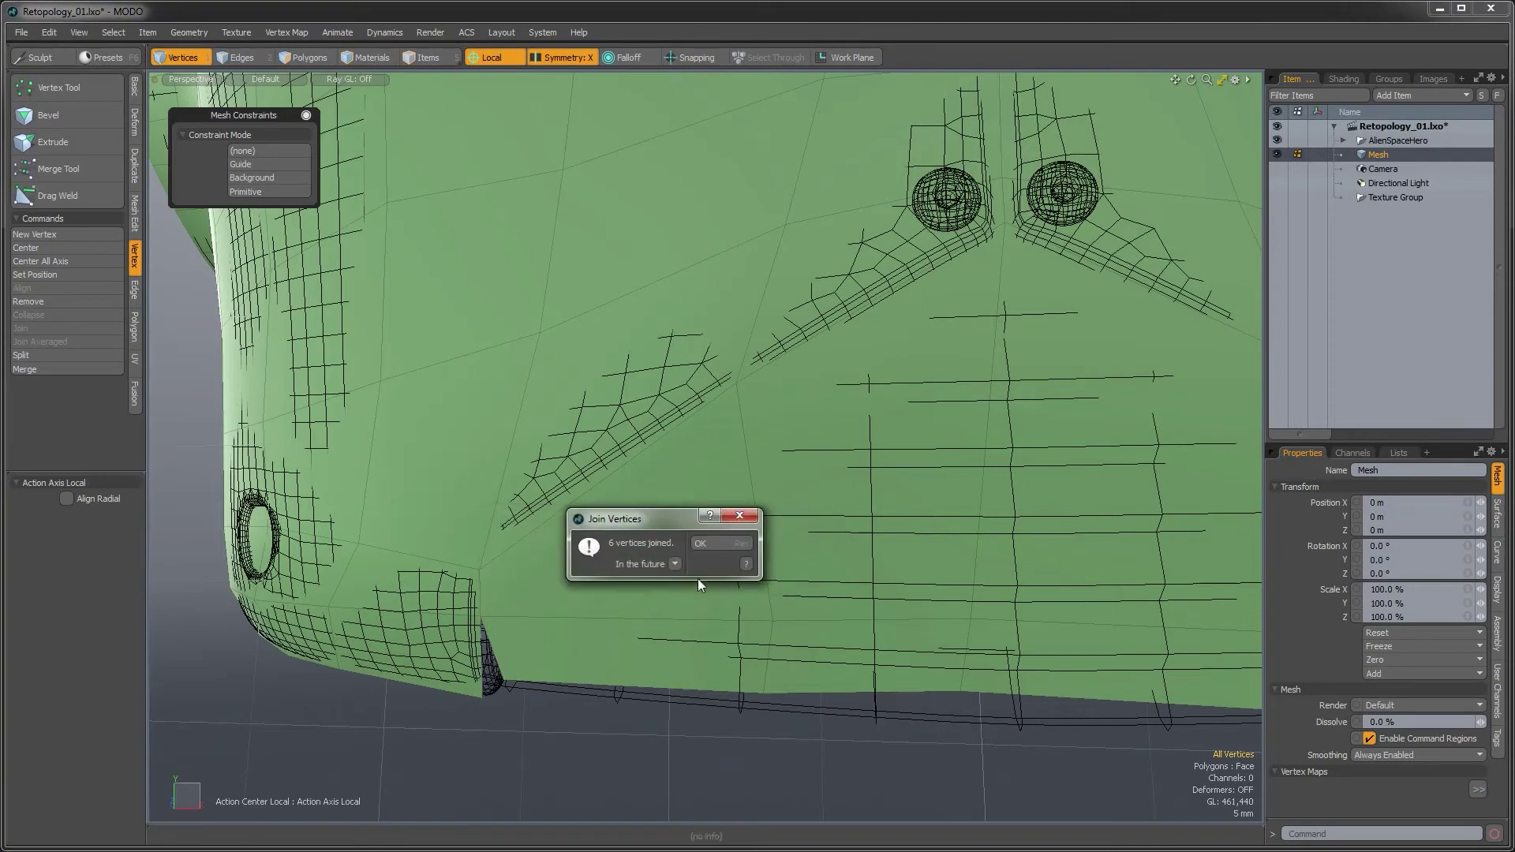
click(710, 546)
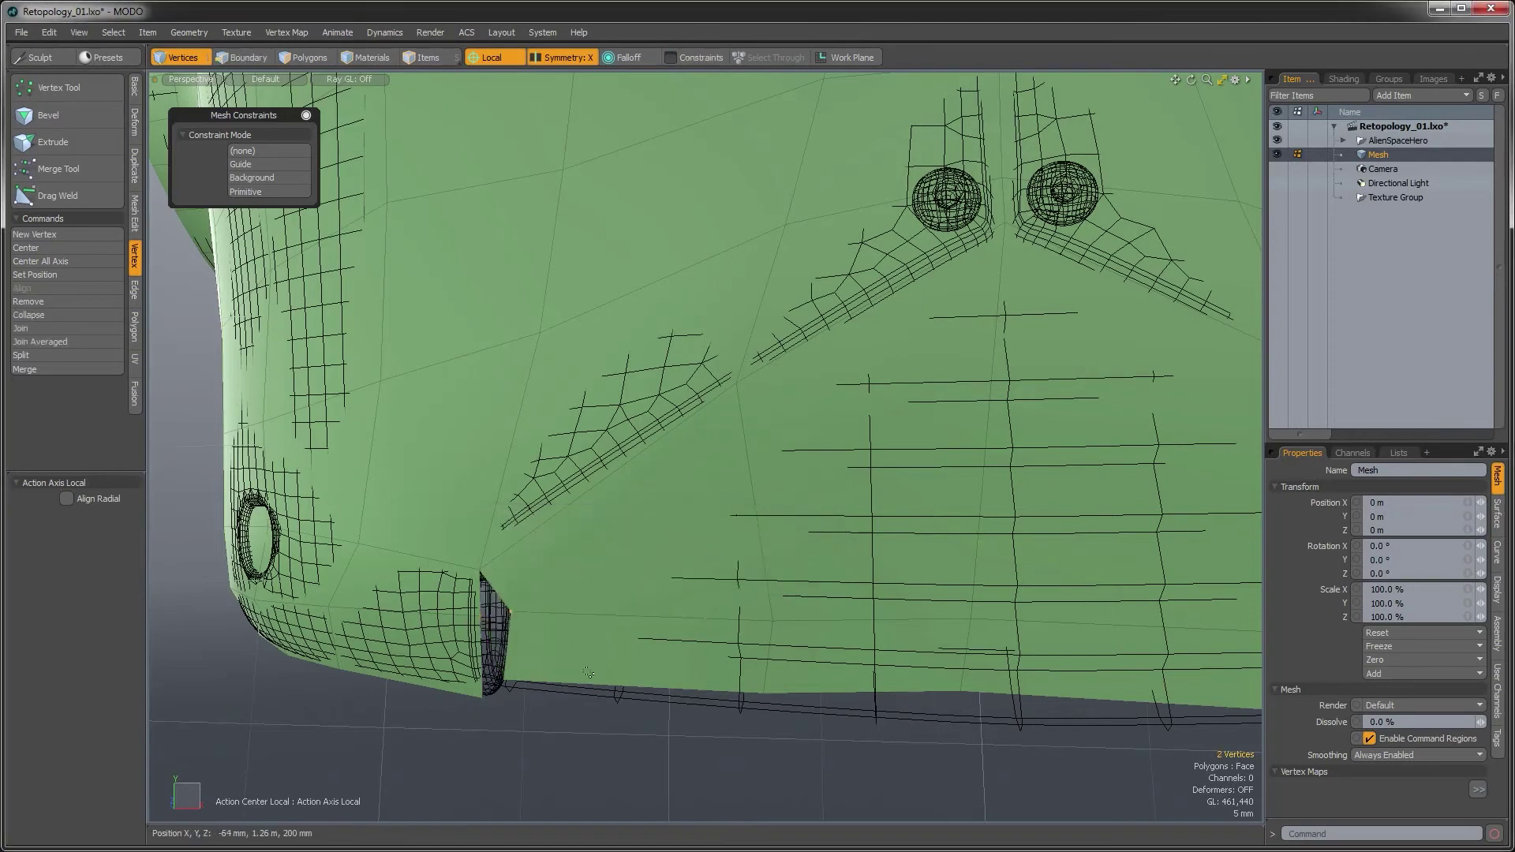
Reselect the middle vertices at the left end of the lower-front strip and join them across the gap
alt+drag(552, 663, 487, 703)
key(2)
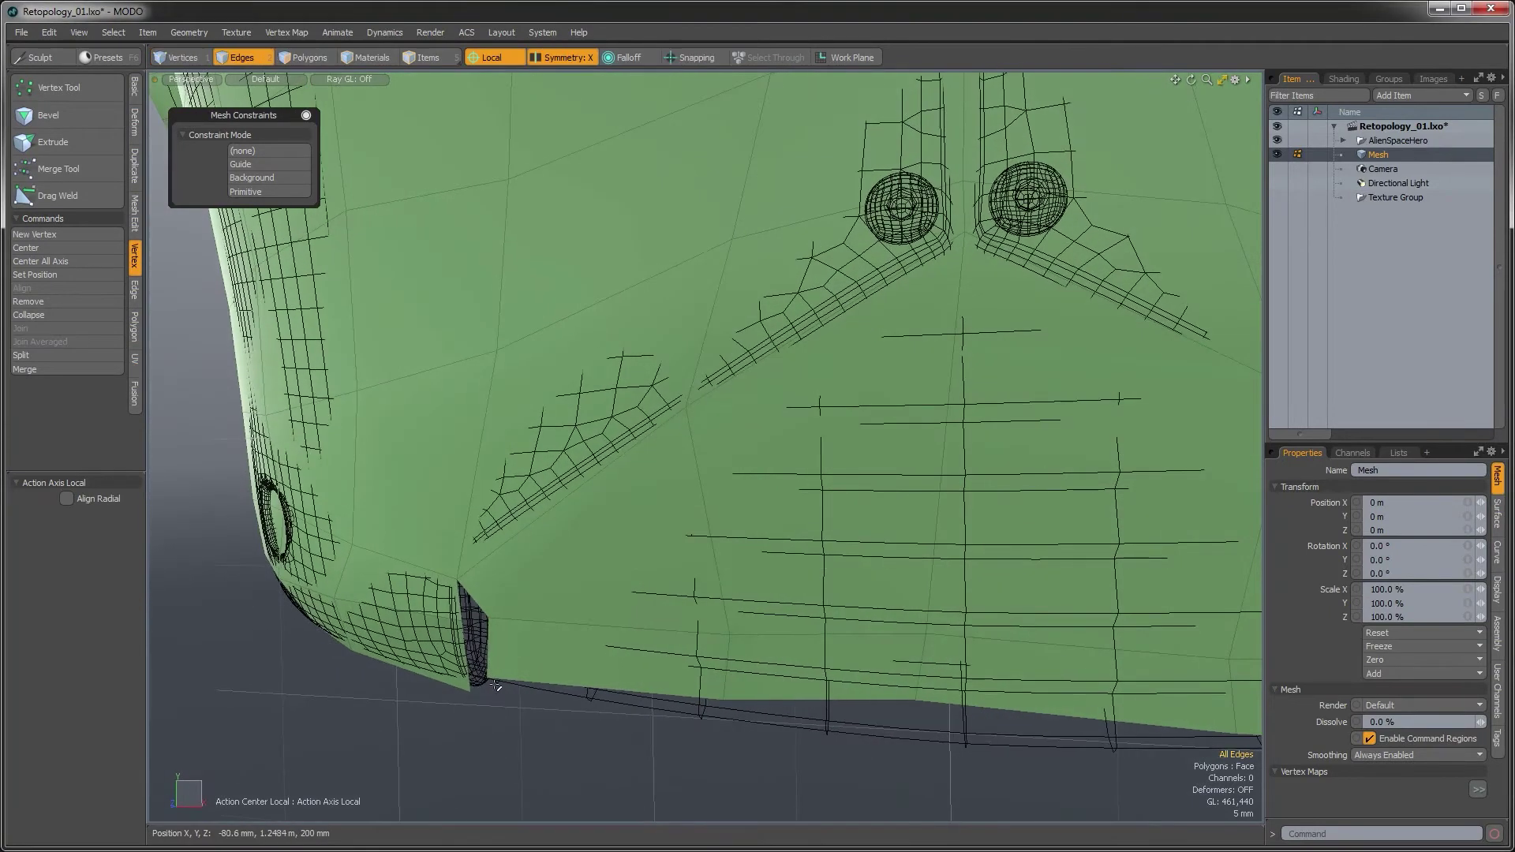
key(1)
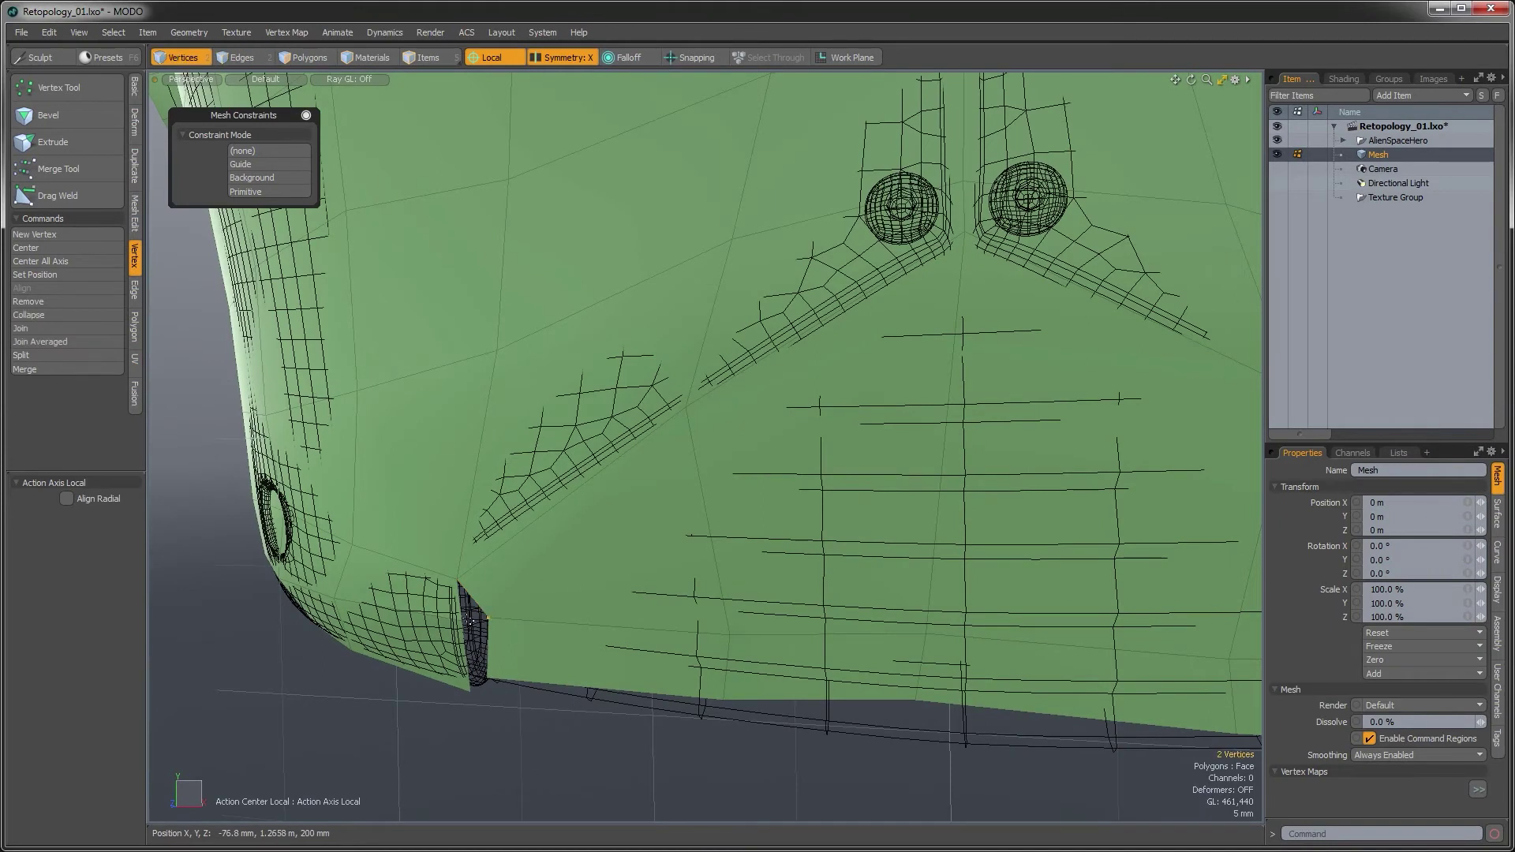
alt+drag(589, 642, 552, 667)
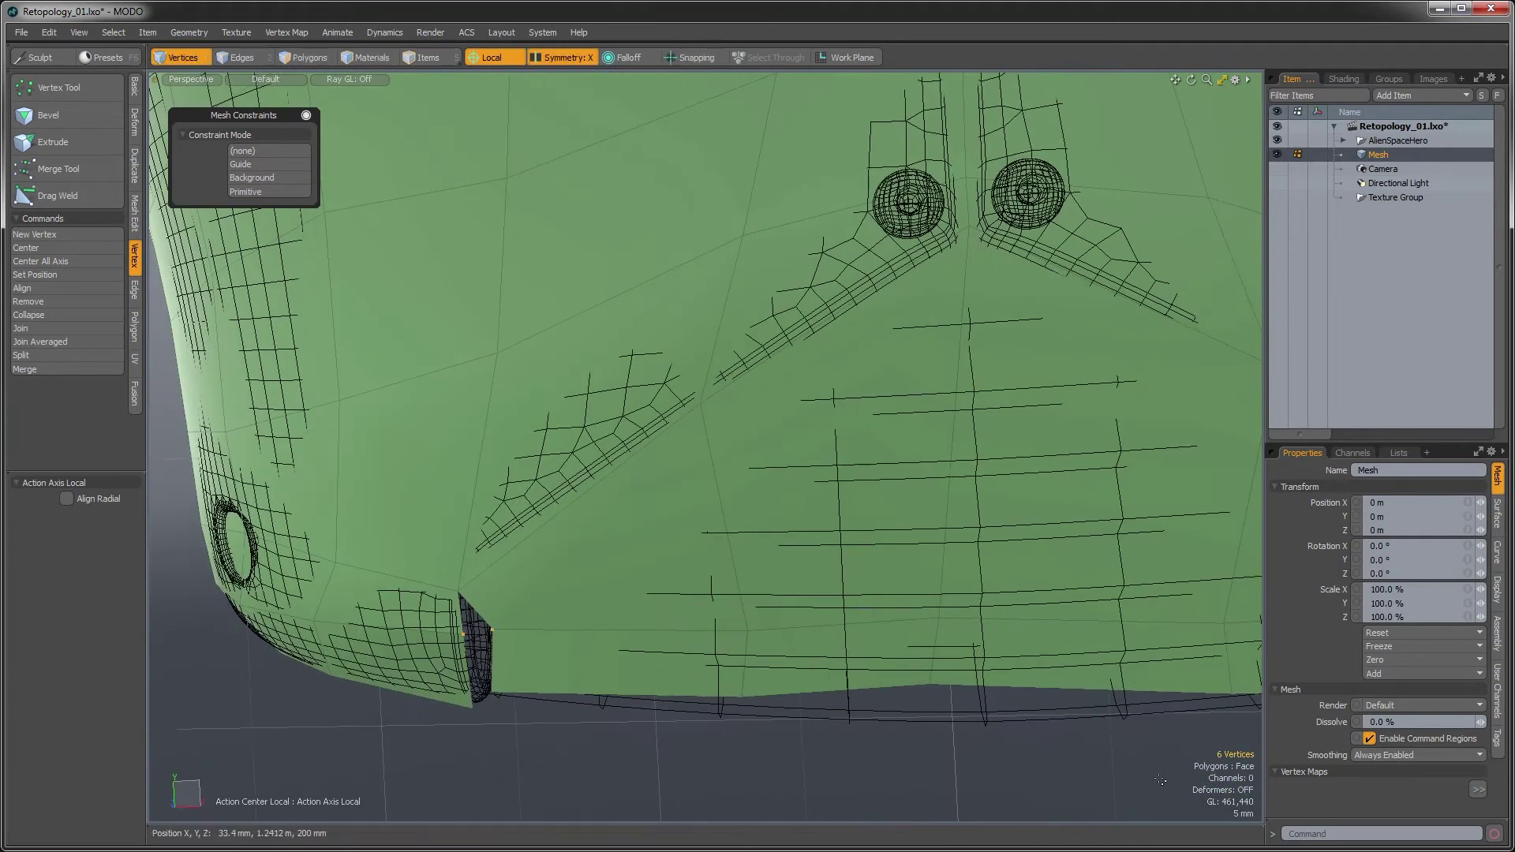
alt+drag(592, 620, 562, 625)
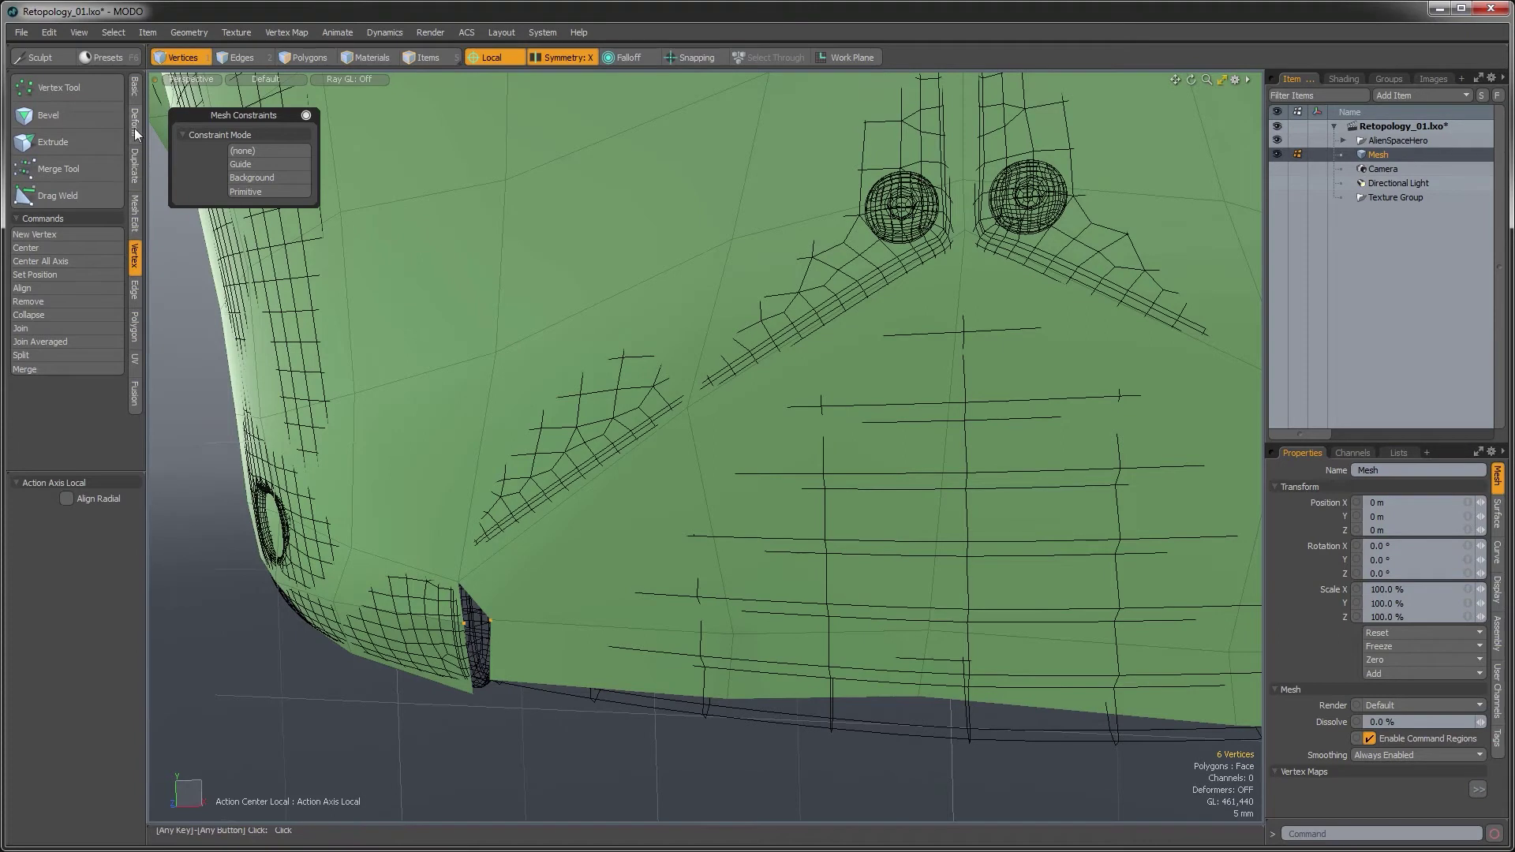
click(37, 326)
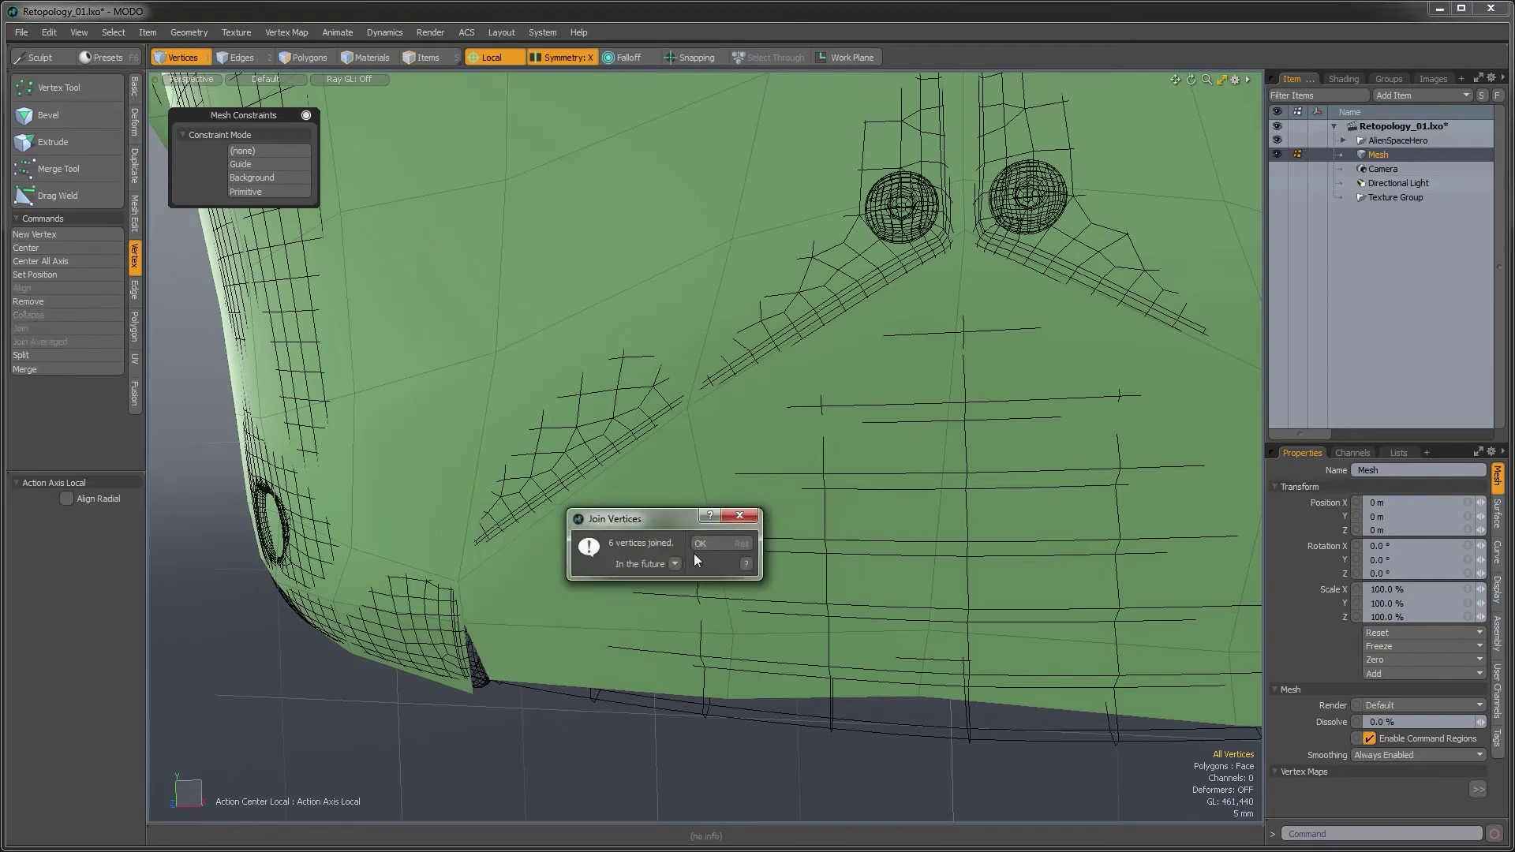
key(Return)
Join the bottom-edge vertices to close the gap at the left end of the lower-front strip
click(481, 679)
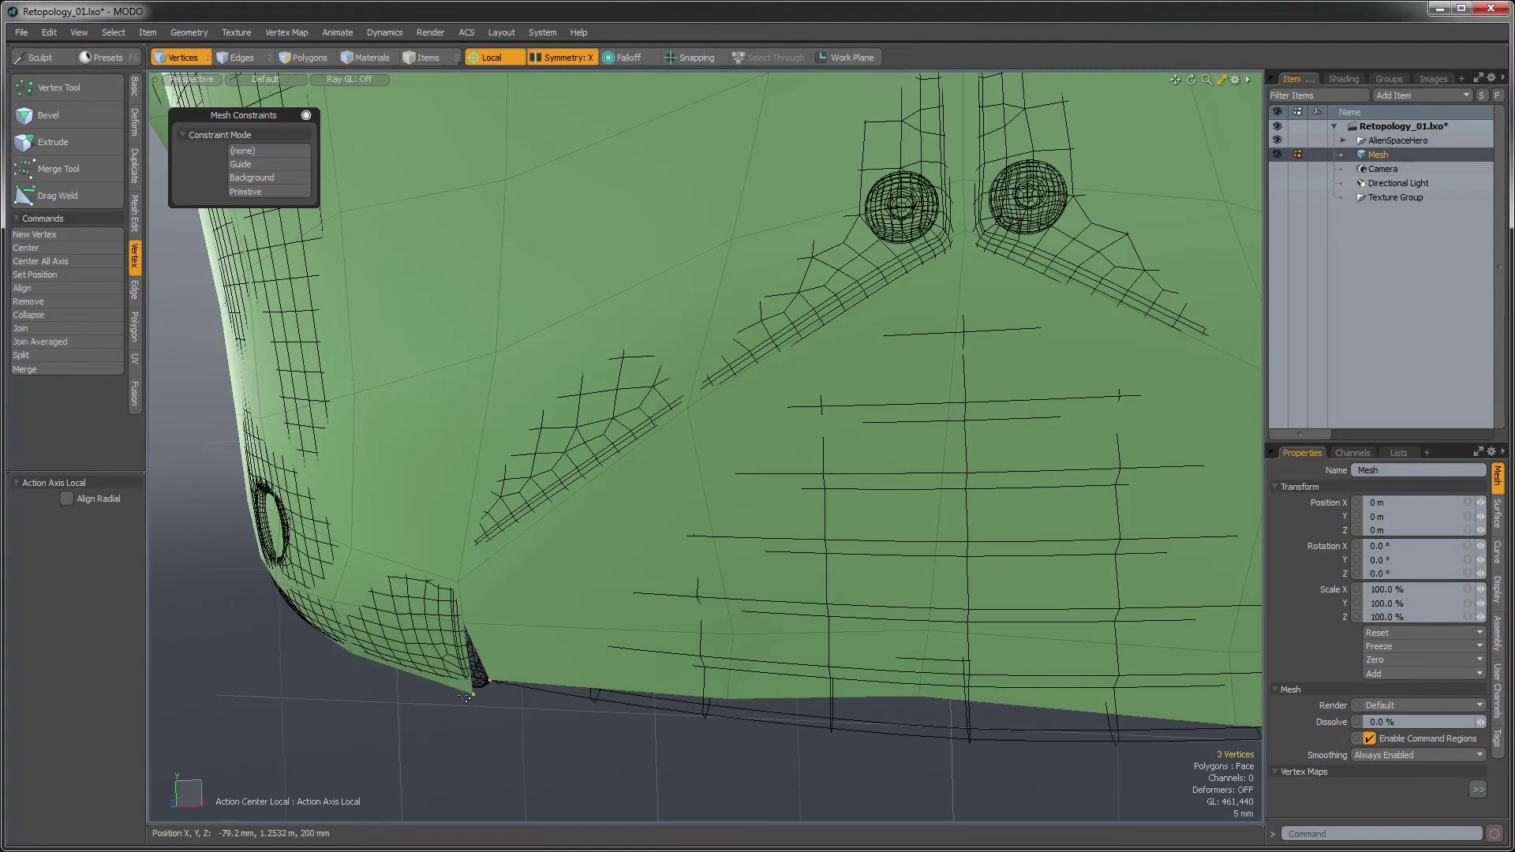
click(44, 328)
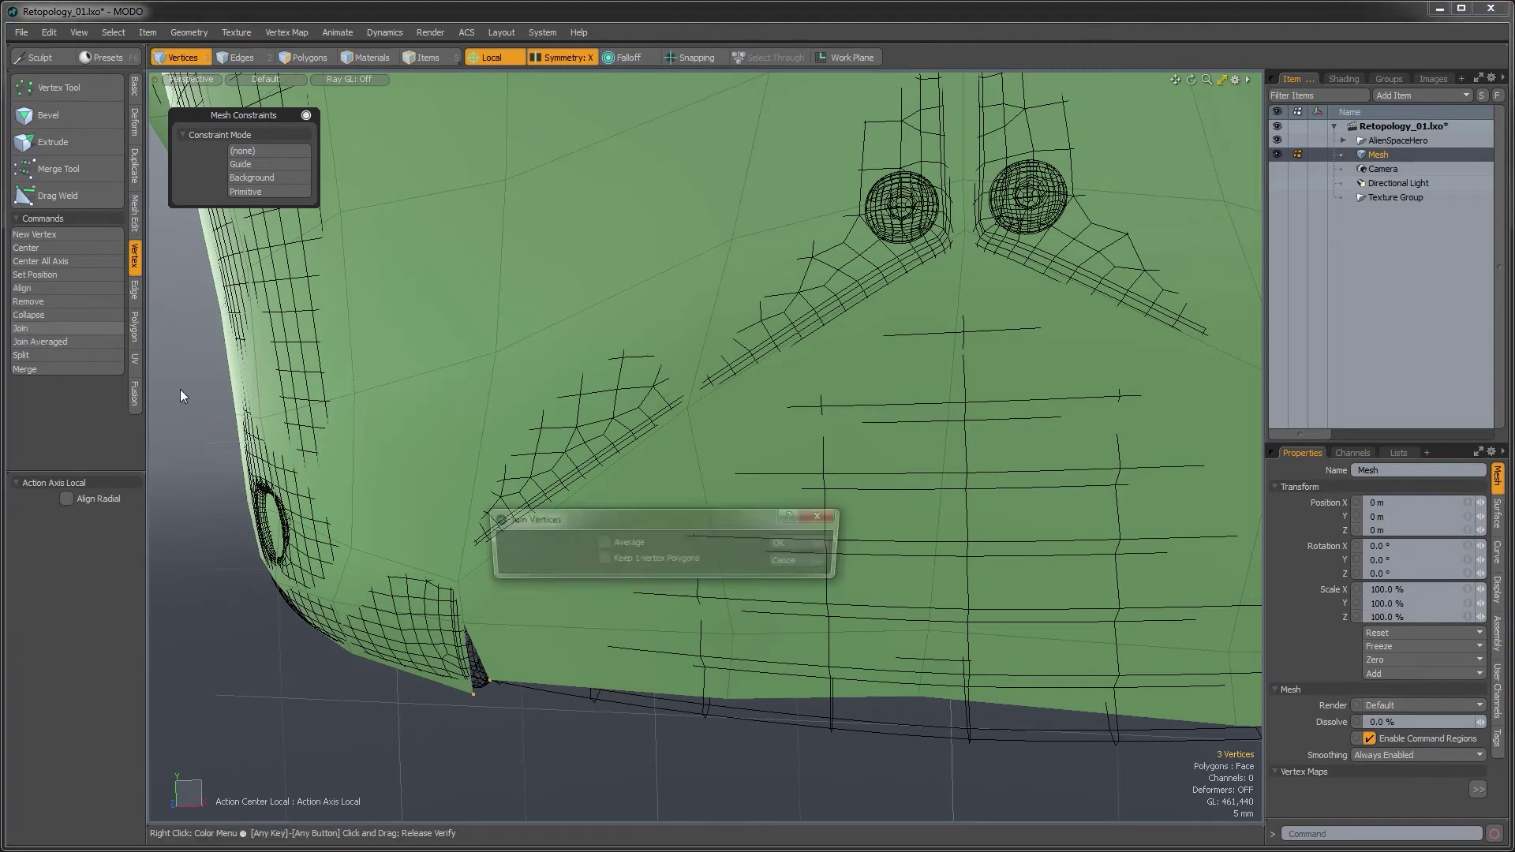
click(815, 544)
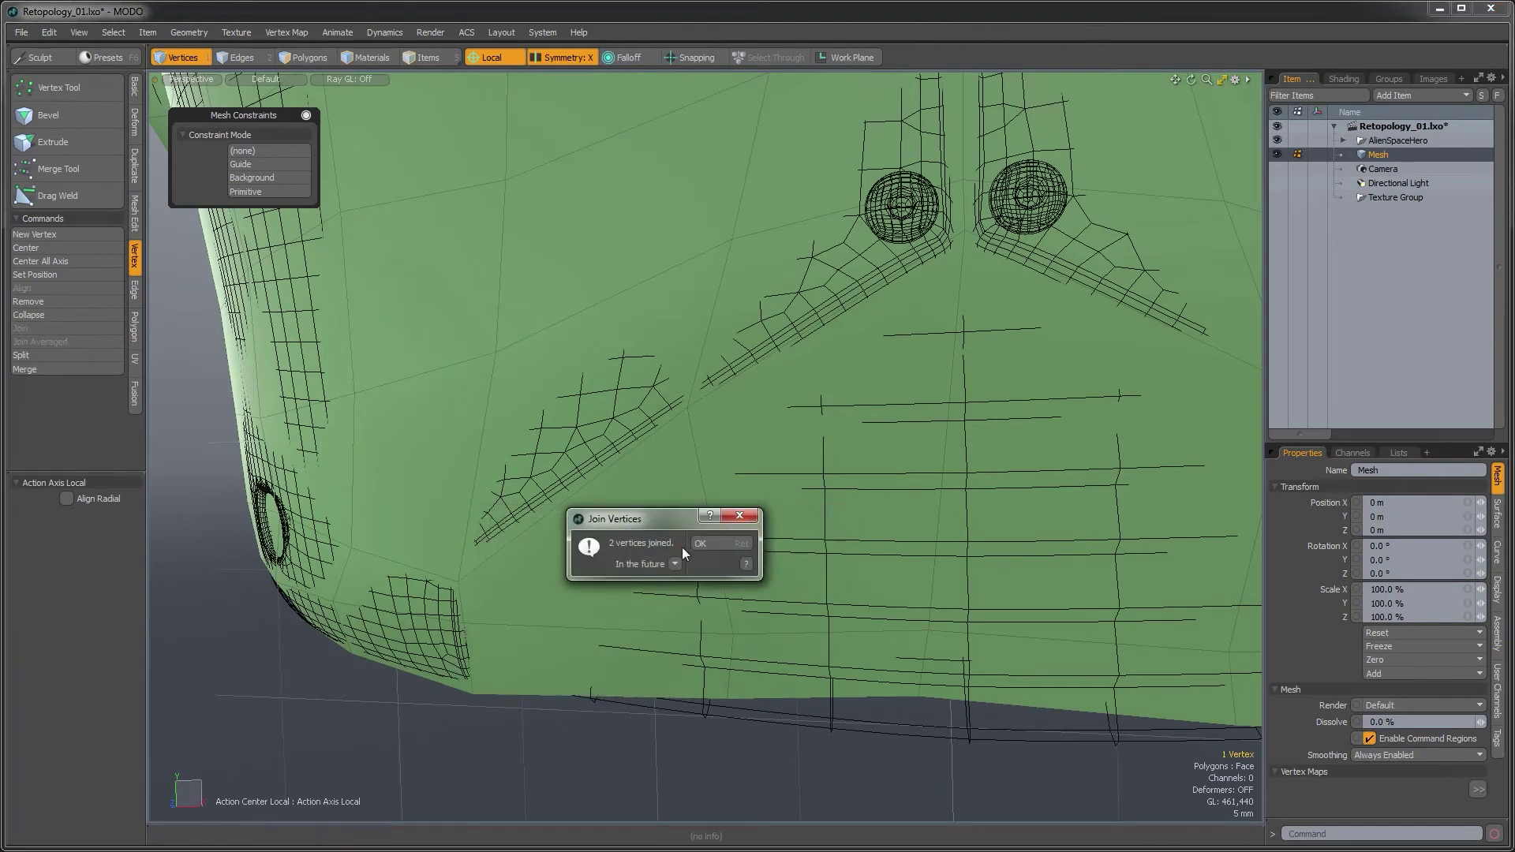
click(700, 543)
Select all connected polygons of the retopology mesh to check that it is one continuous piece
ctrl+alt+drag(700, 553, 631, 556)
alt+drag(790, 565, 712, 580)
key(2)
key(3)
double_click(715, 579)
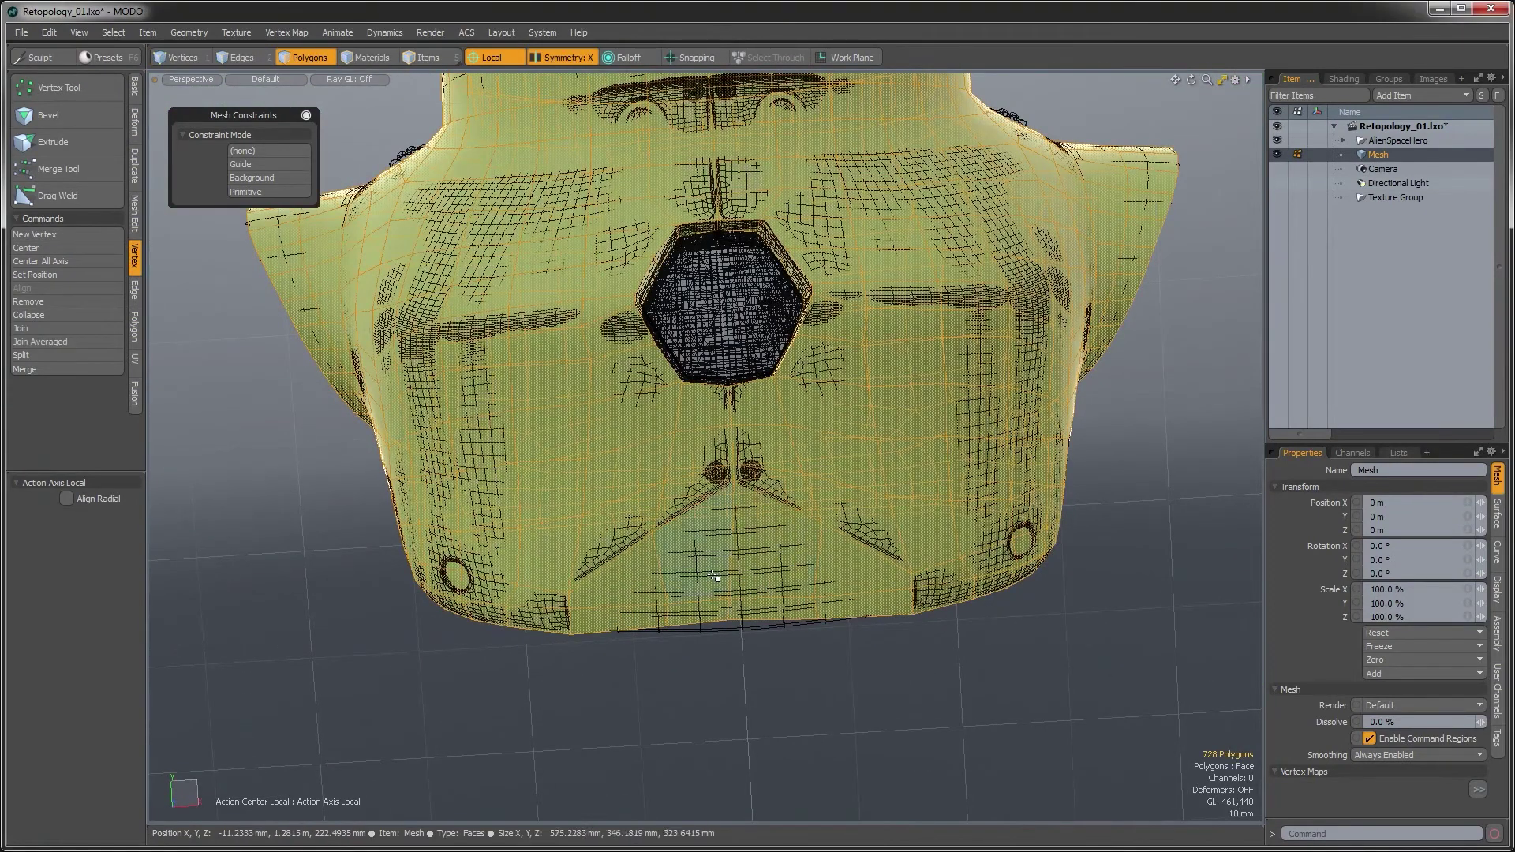
Run Mesh Cleanup on the retopology mesh with all repair options enabled
alt+drag(509, 440, 126, 219)
click(138, 207)
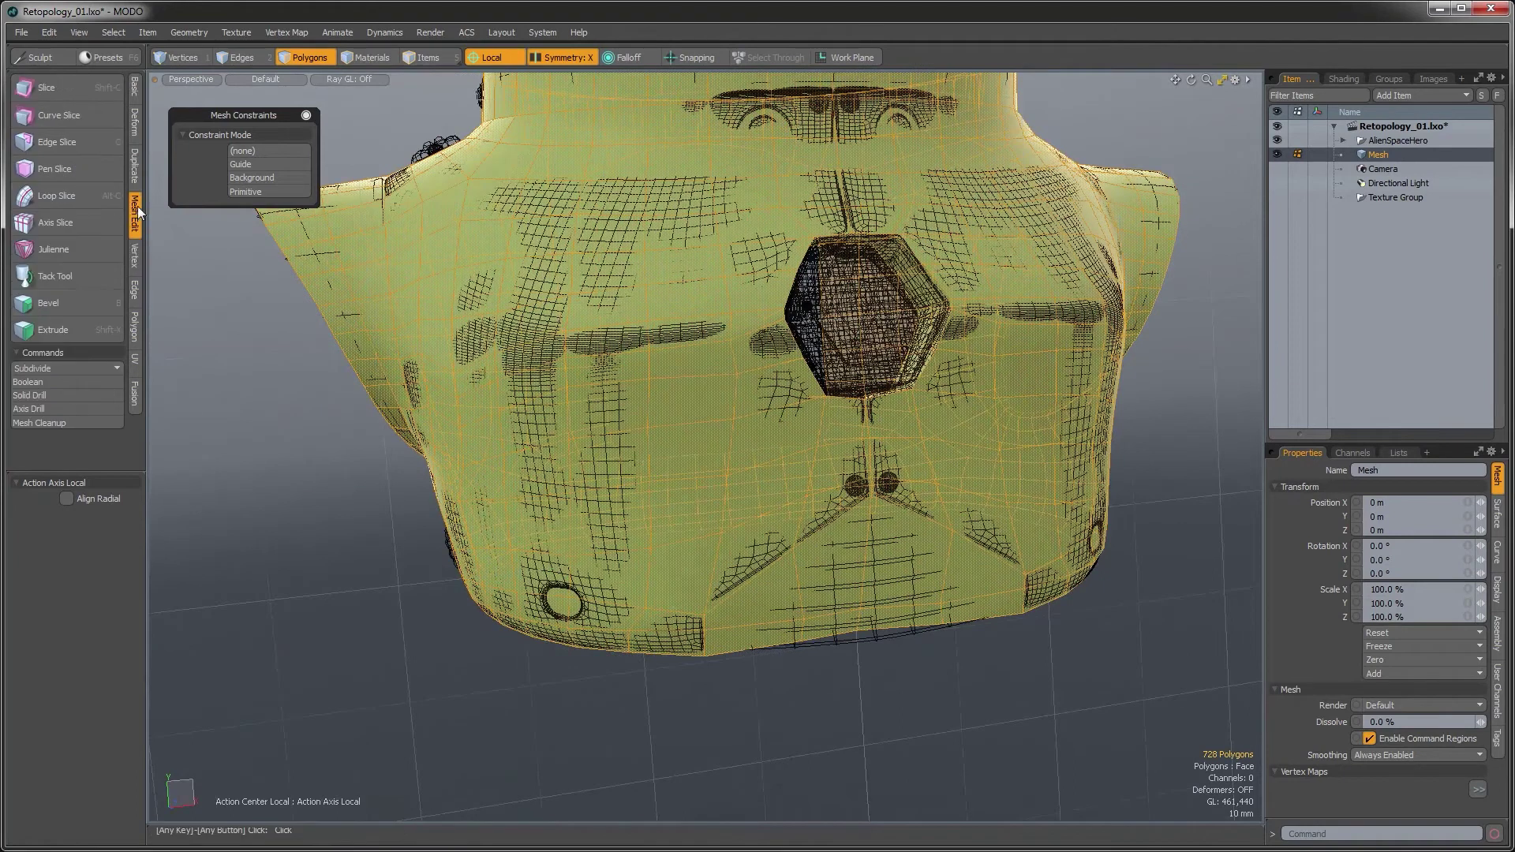
click(53, 423)
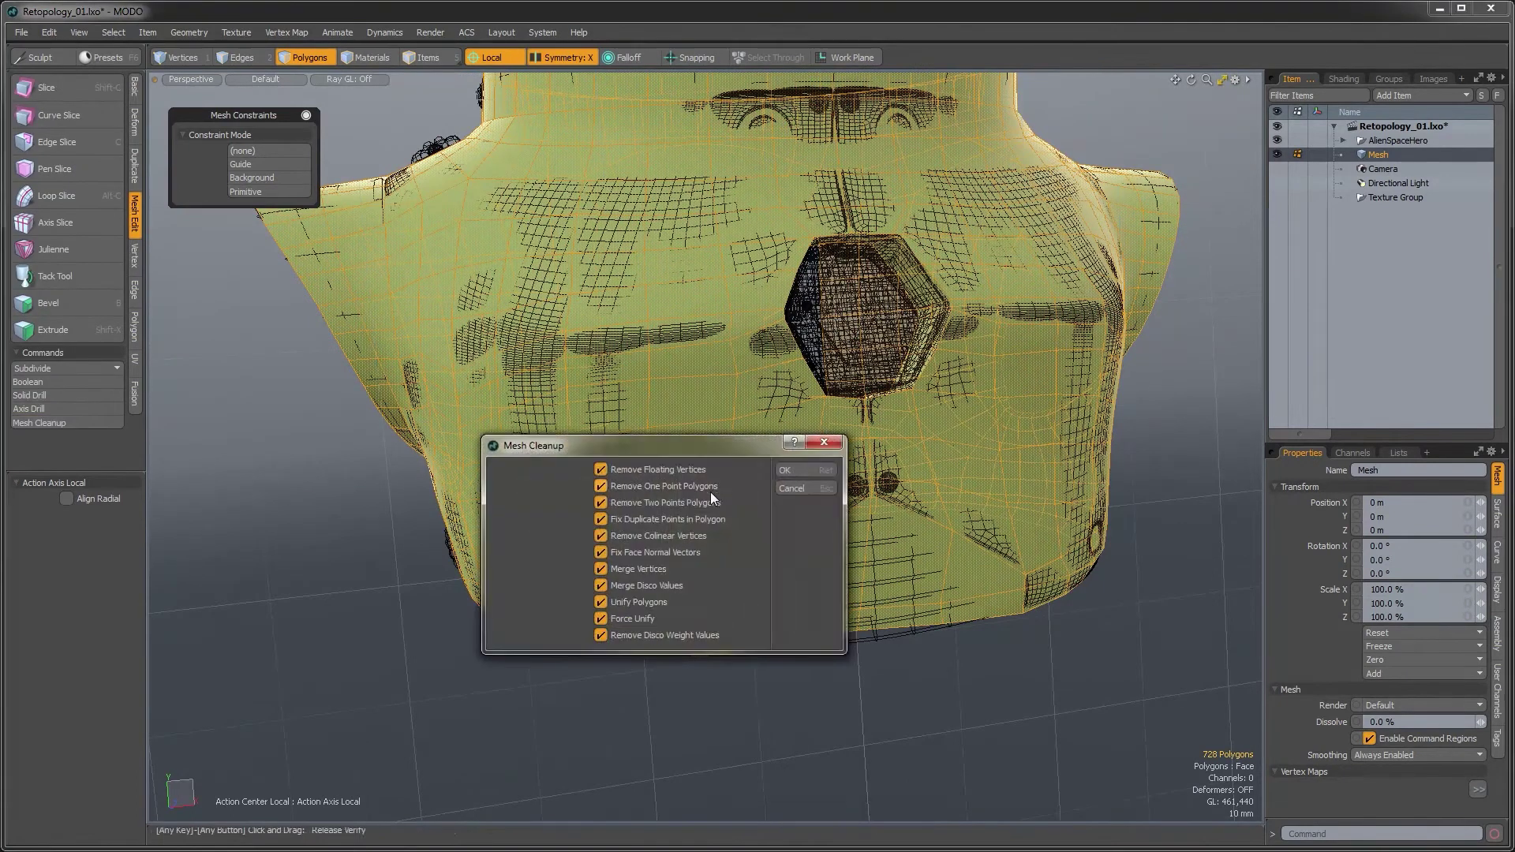
click(807, 466)
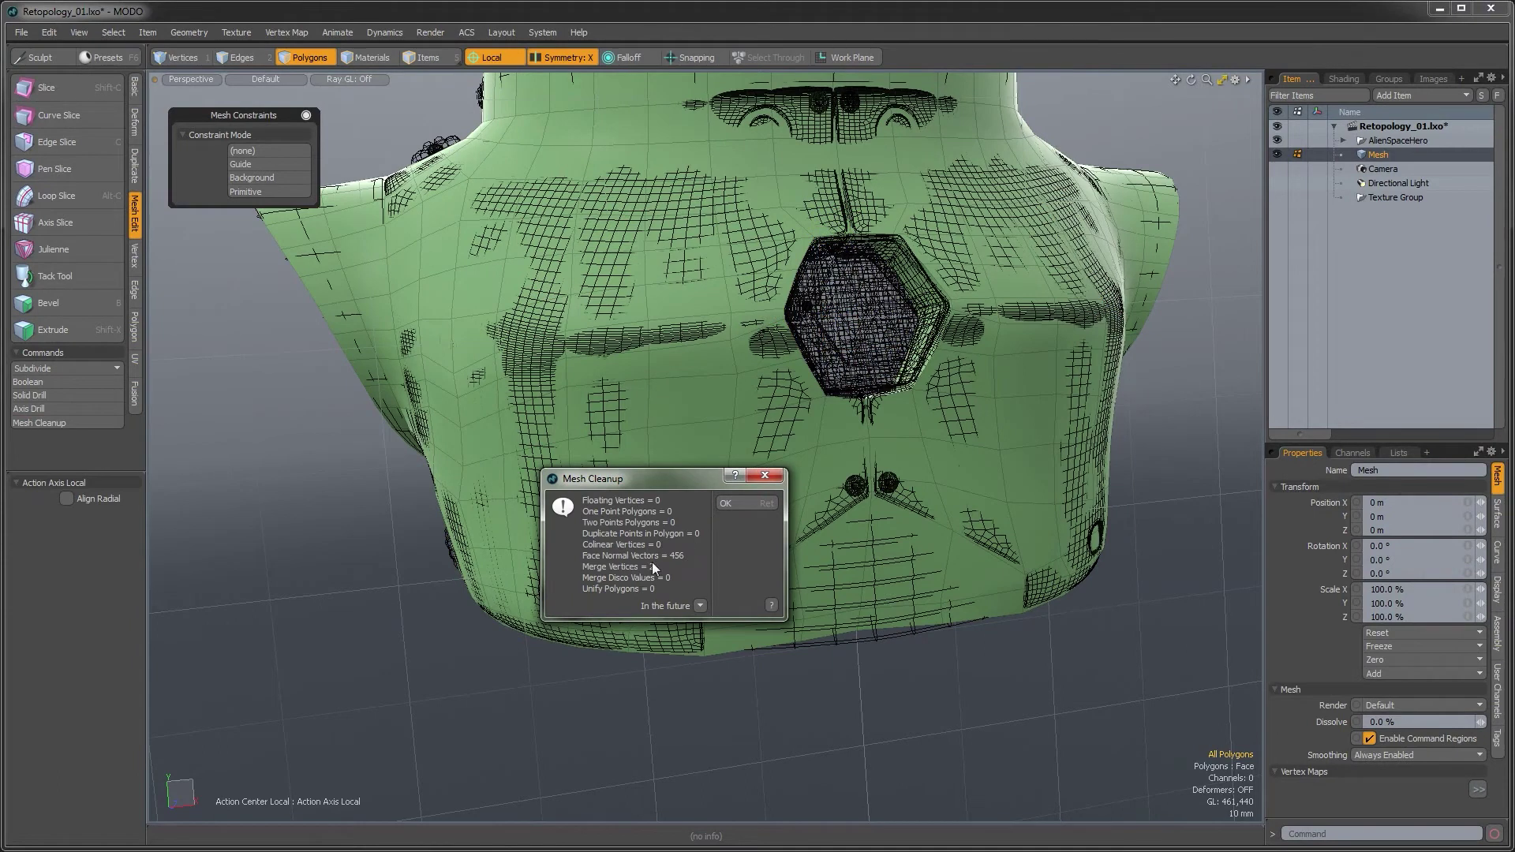
click(729, 504)
Adjust the depth of the eight polygons of the lower-front triangular panel along their local Z axis
alt+drag(849, 574, 857, 612)
key(space)
key(space)
key(3)
mouse_move(715, 634)
mouse_down()
mouse_move(737, 617)
mouse_move(931, 588)
mouse_move(997, 635)
mouse_up()
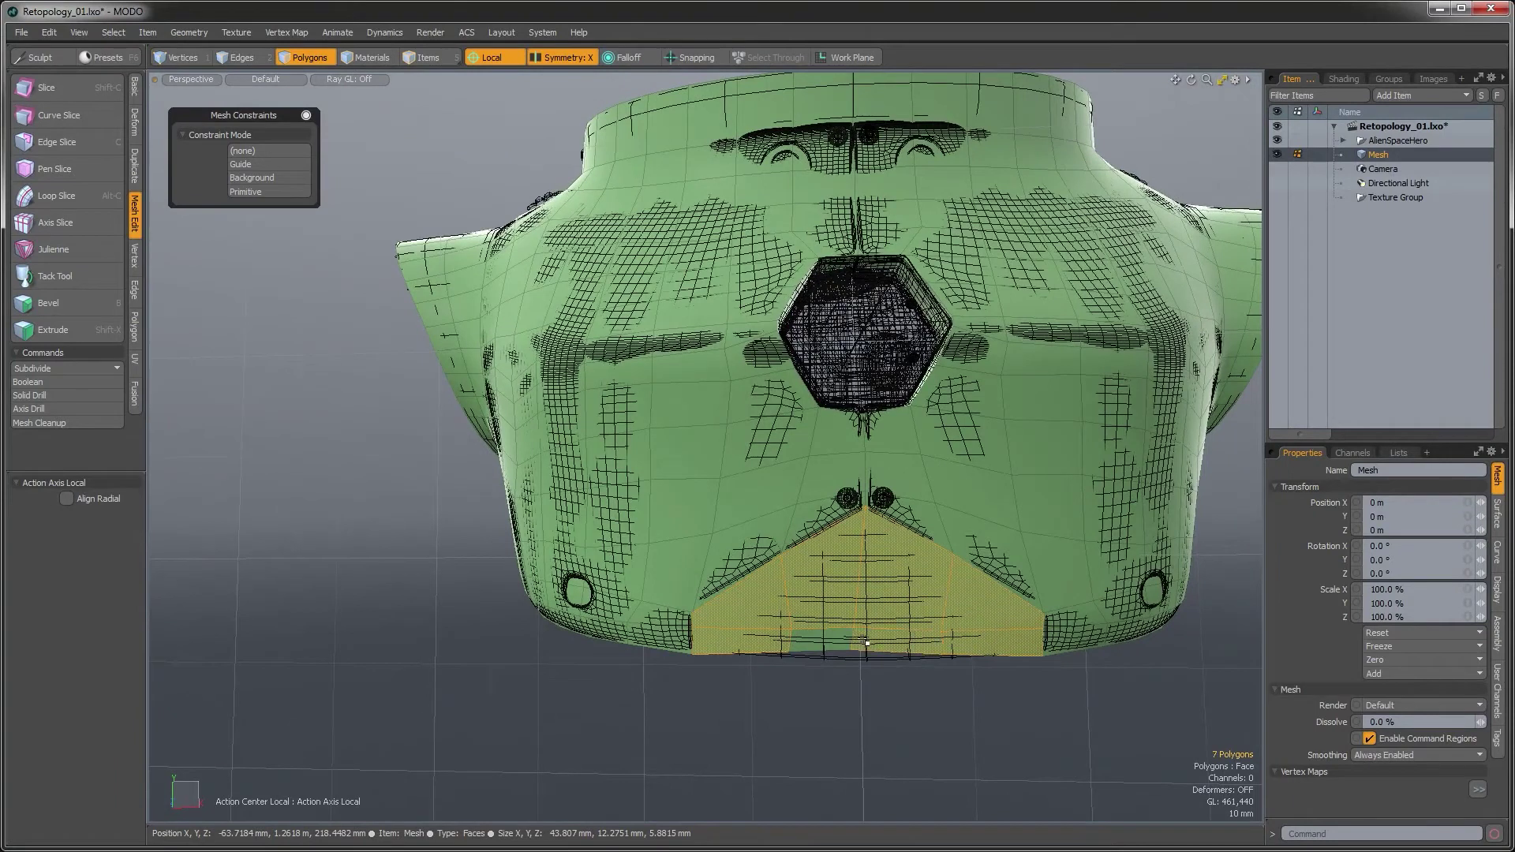
shift+click(822, 640)
alt+drag(619, 619, 746, 584)
key(r)
key(ctrl+z)
key(w)
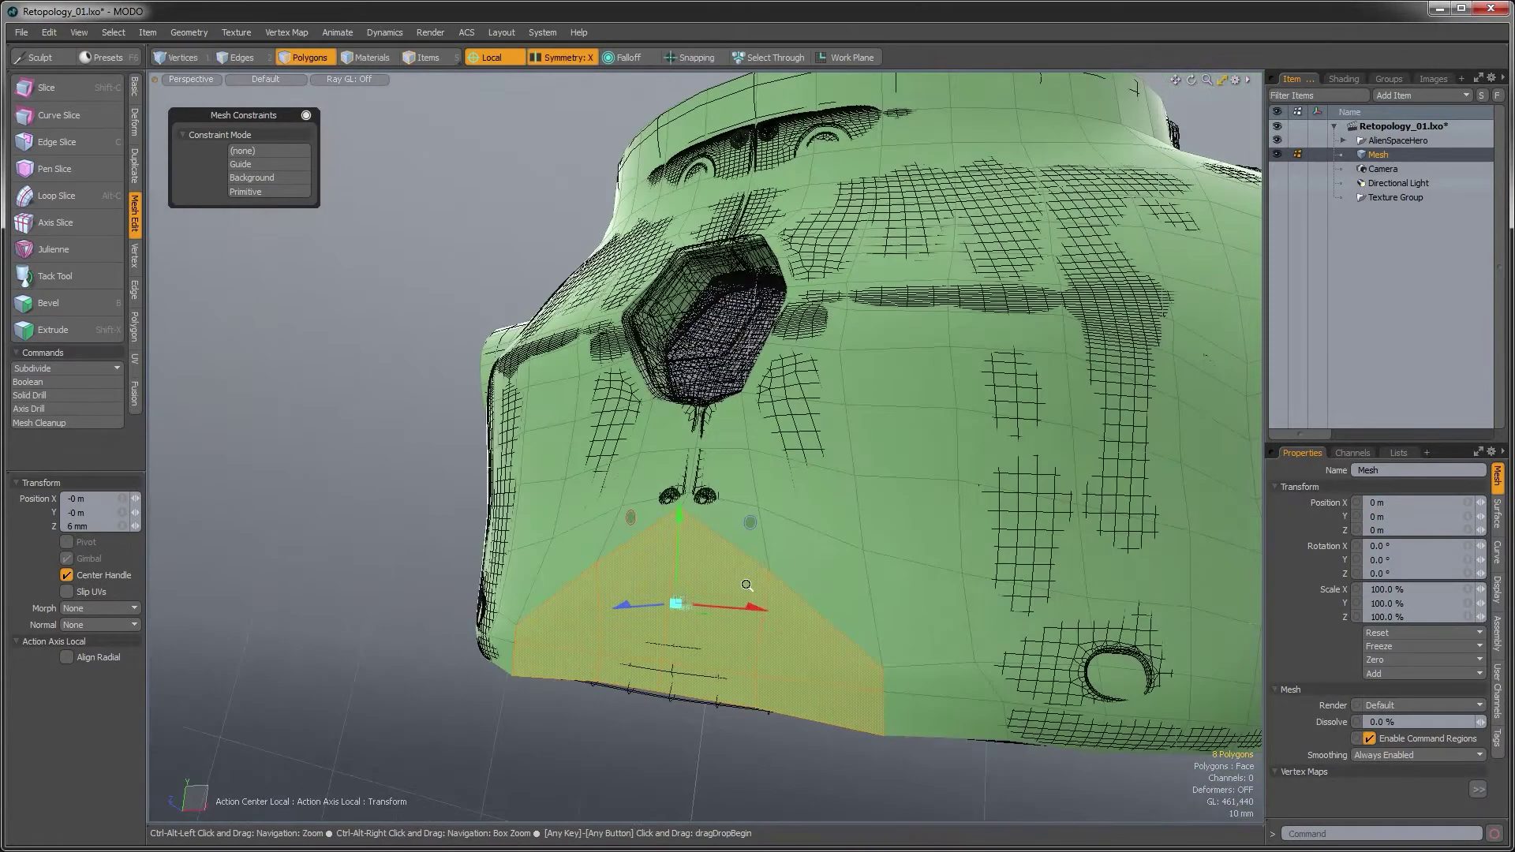
ctrl+alt+drag(627, 602, 660, 725)
key(space)
key(1)
key(3)
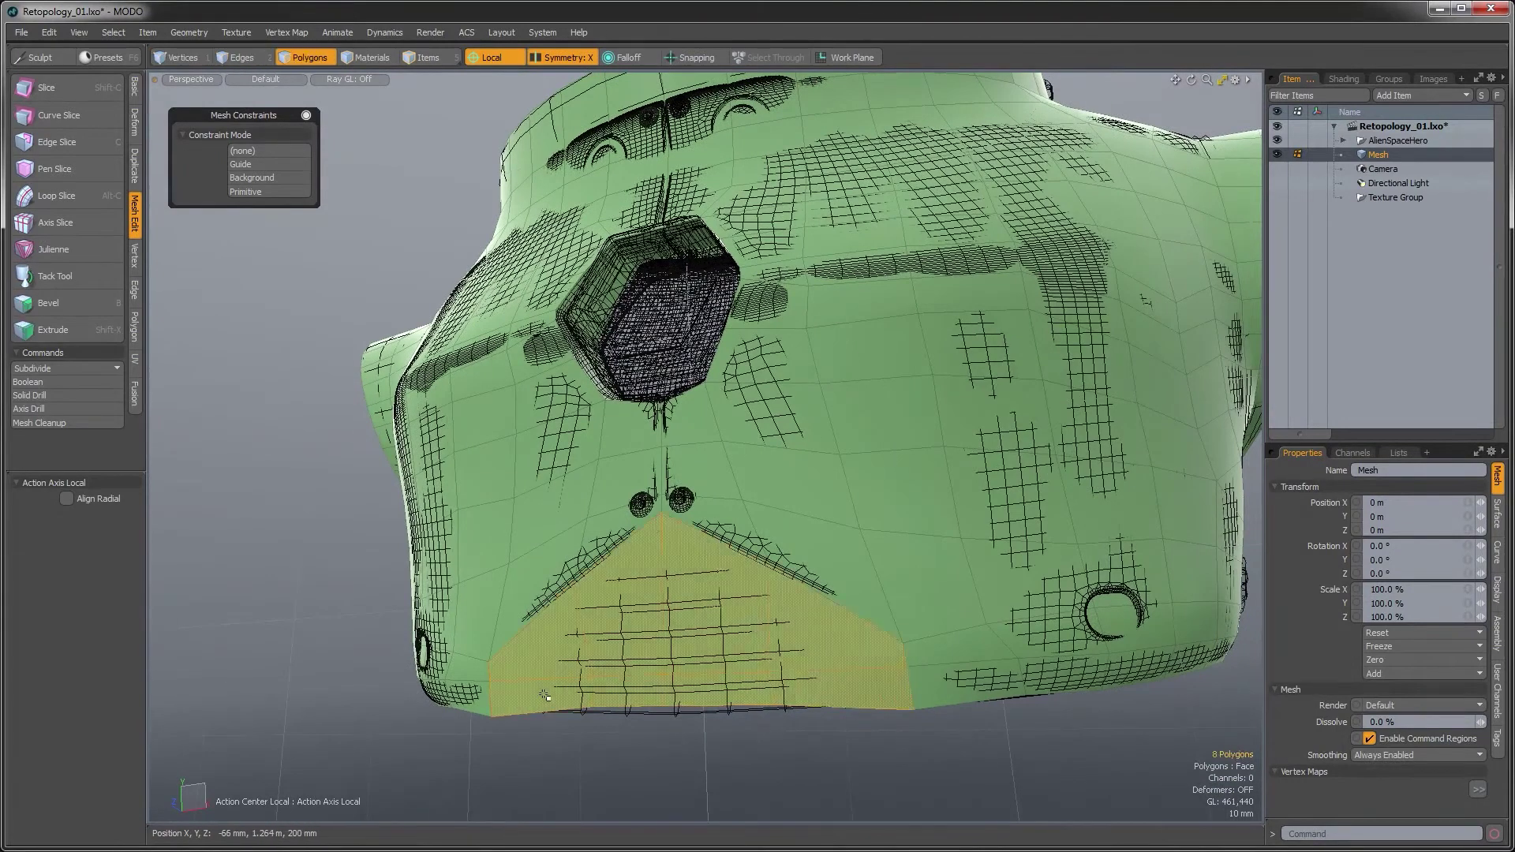
Bevel the lower-front triangular panel's polygons inward as a group to form a recess, and clear the selection
shift+drag(829, 676, 663, 681)
shift+click(621, 703)
key(b)
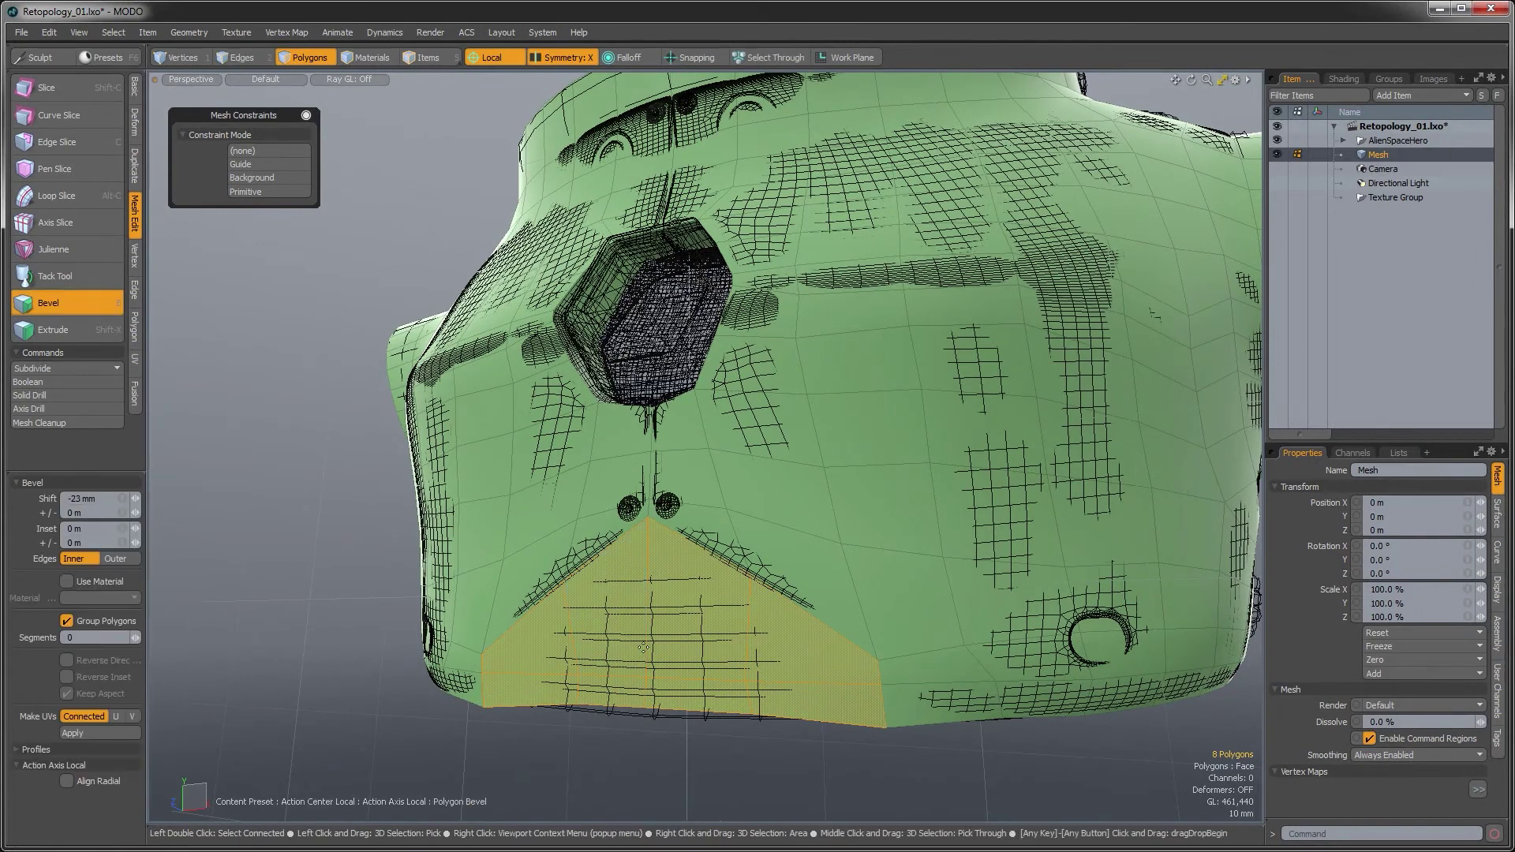
alt+drag(645, 659, 770, 655)
scroll(730, 676, down, 2)
key(q)
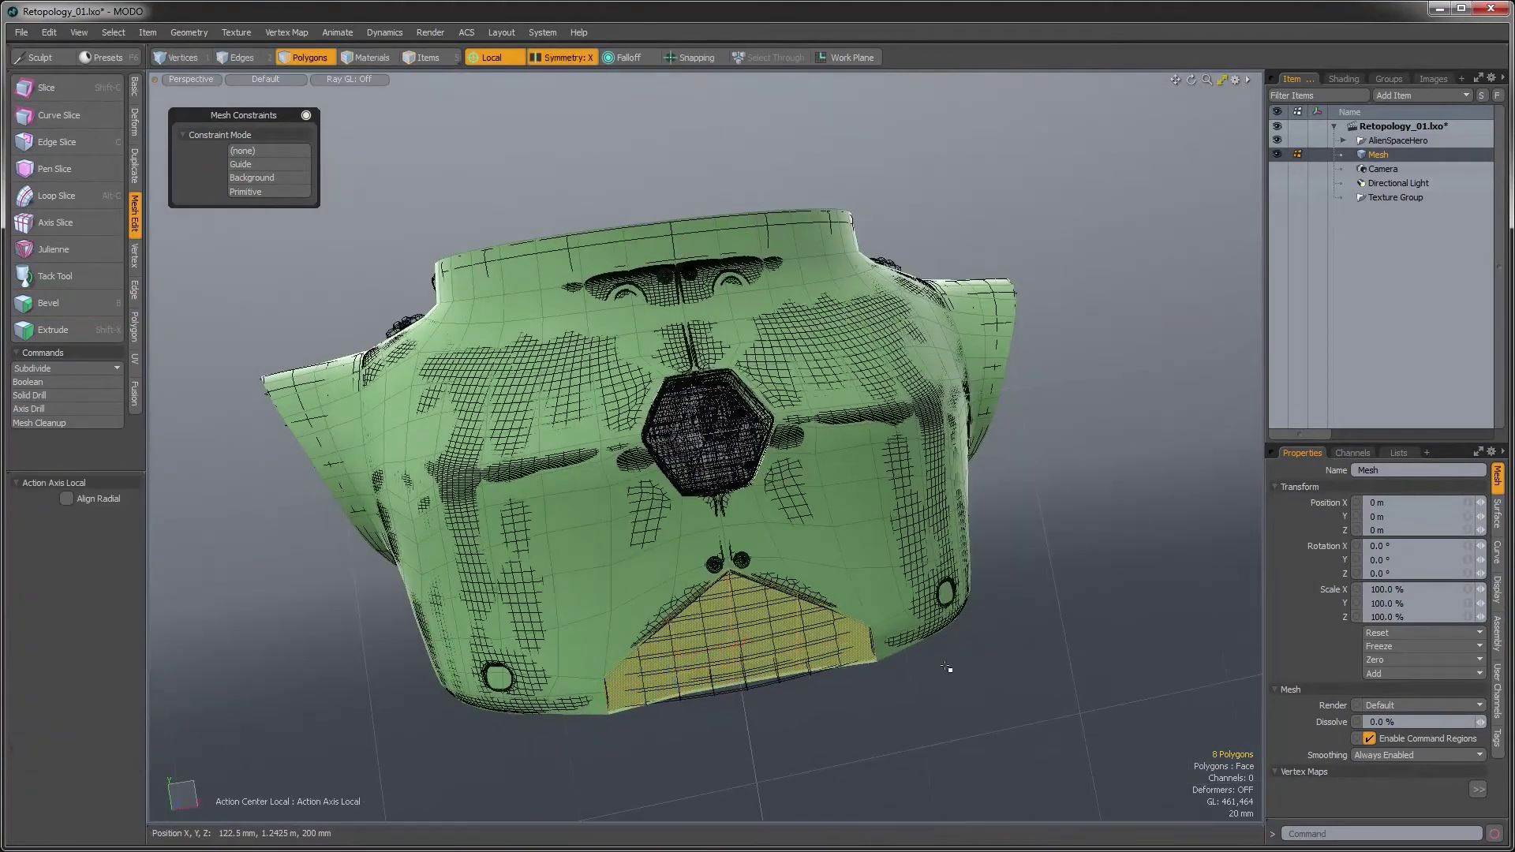
click(947, 666)
Extend the open border edge loops of both arm openings with a local inset to start their inner rims
alt+drag(920, 469, 821, 541)
key(2)
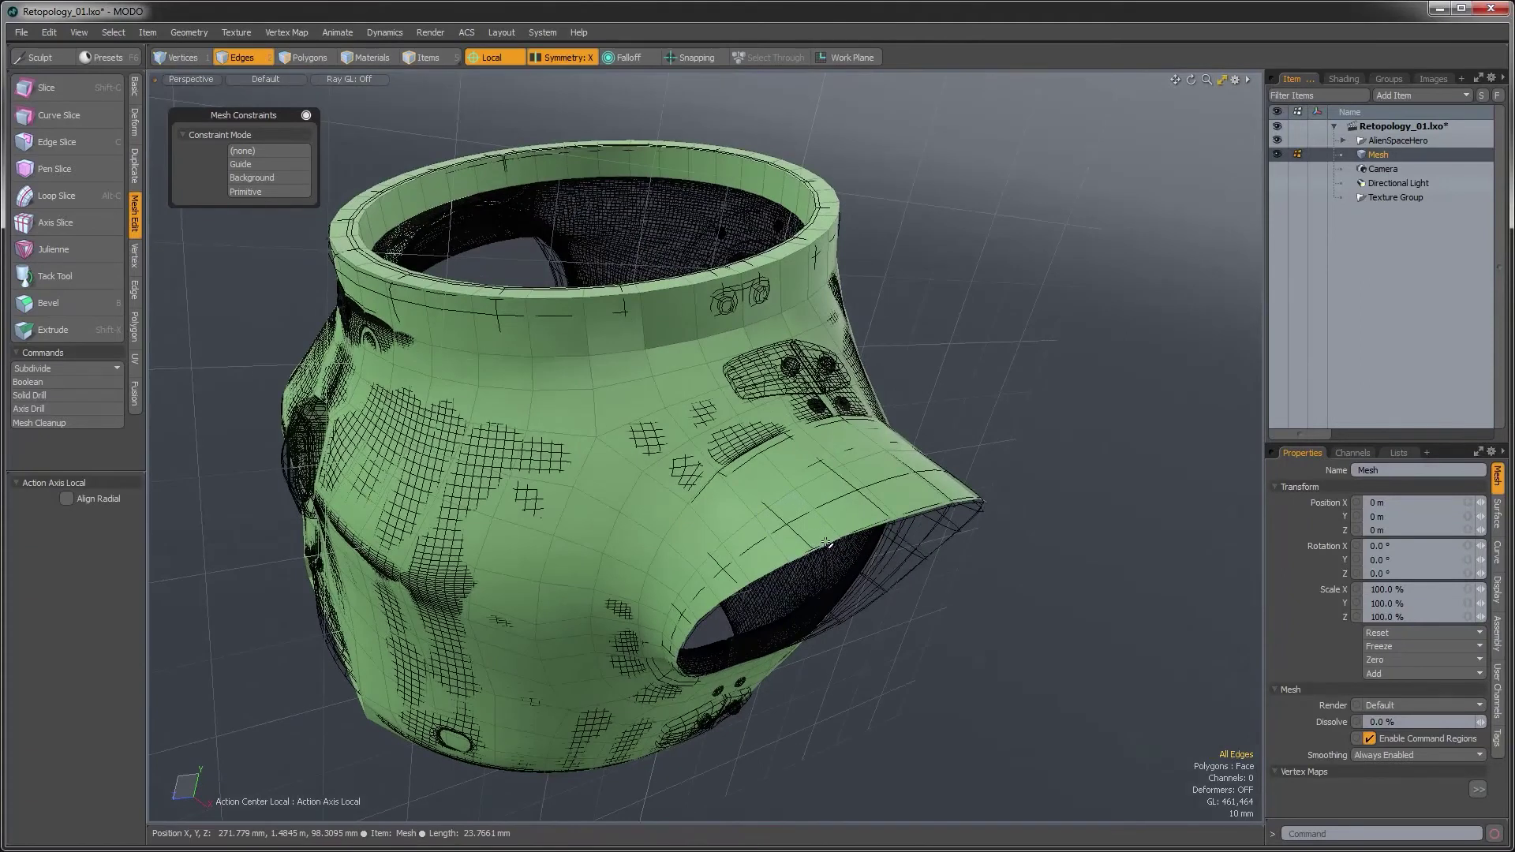
alt+drag(826, 542, 487, 494)
alt+drag(552, 371, 635, 465)
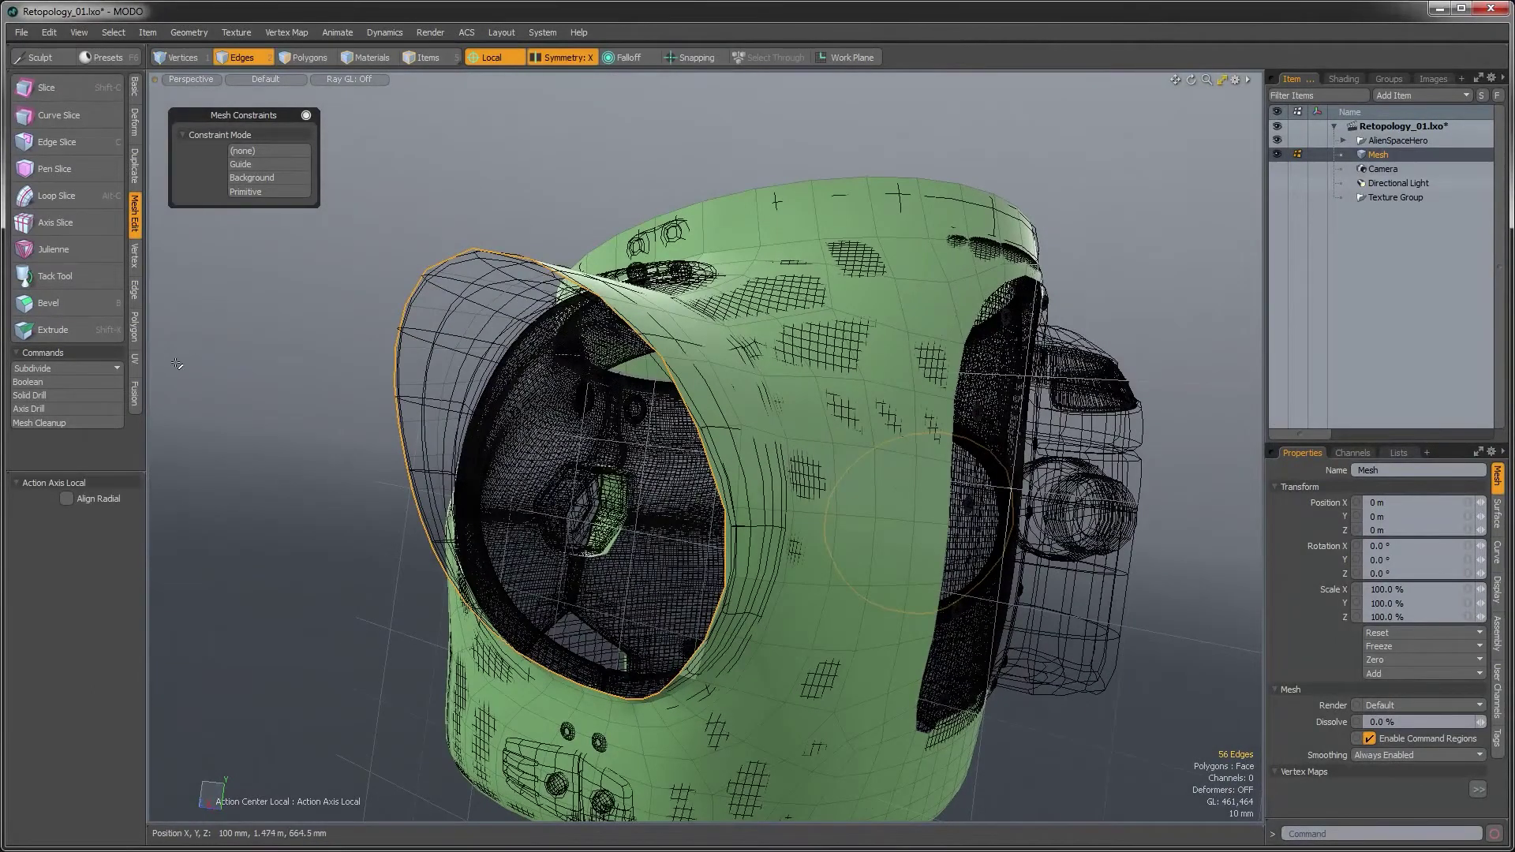
key(z)
click(582, 459)
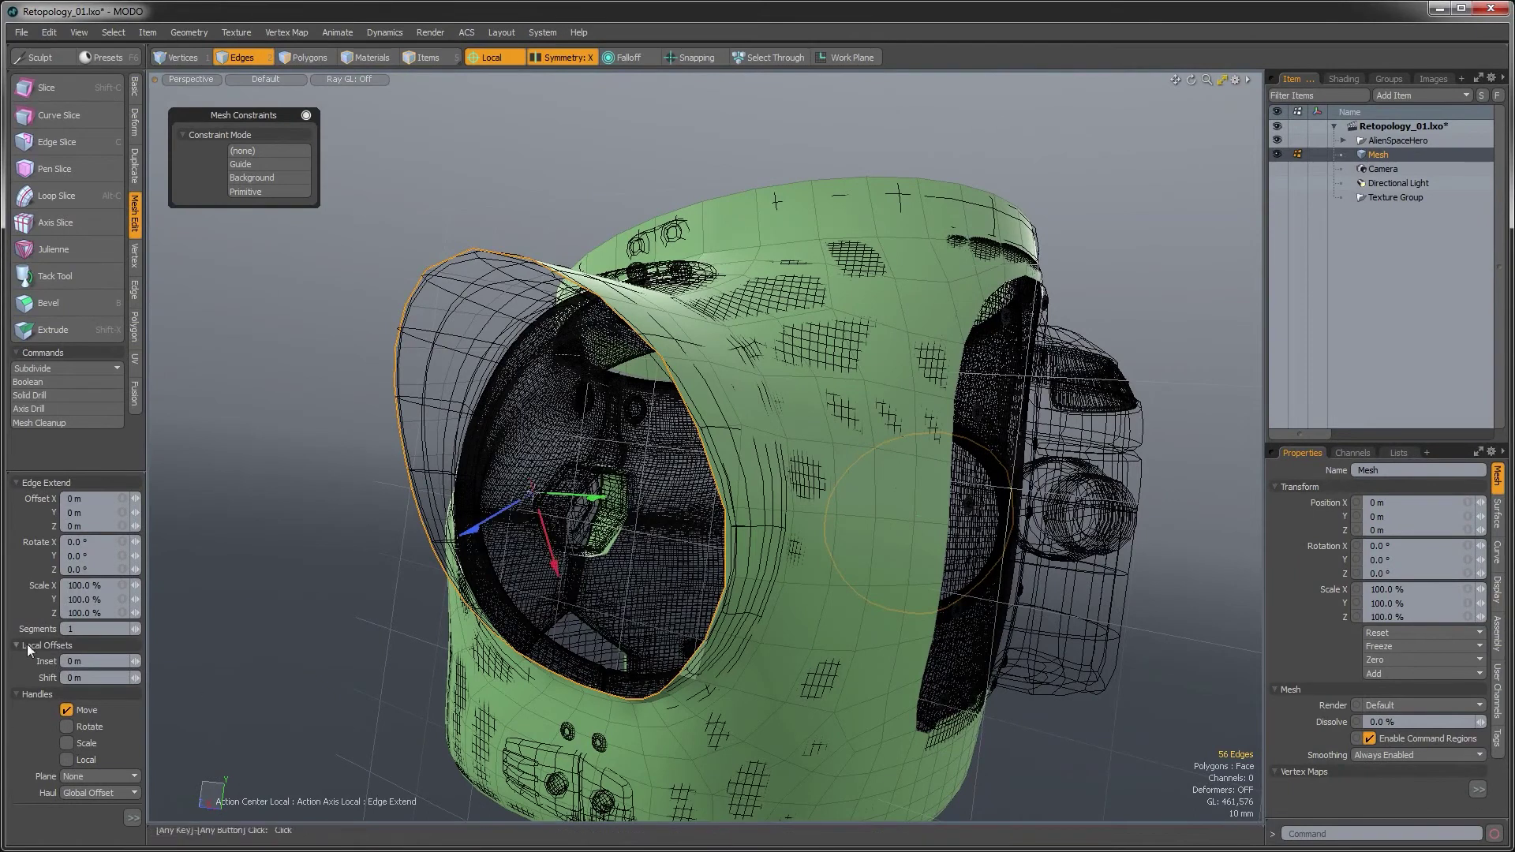
mouse_move(140, 661)
mouse_down()
mouse_move(127, 662)
mouse_move(158, 661)
mouse_move(137, 667)
mouse_up()
alt+drag(510, 591, 515, 583)
Add a second edge extension to both arm openings and adjust its local inset
key(shift)
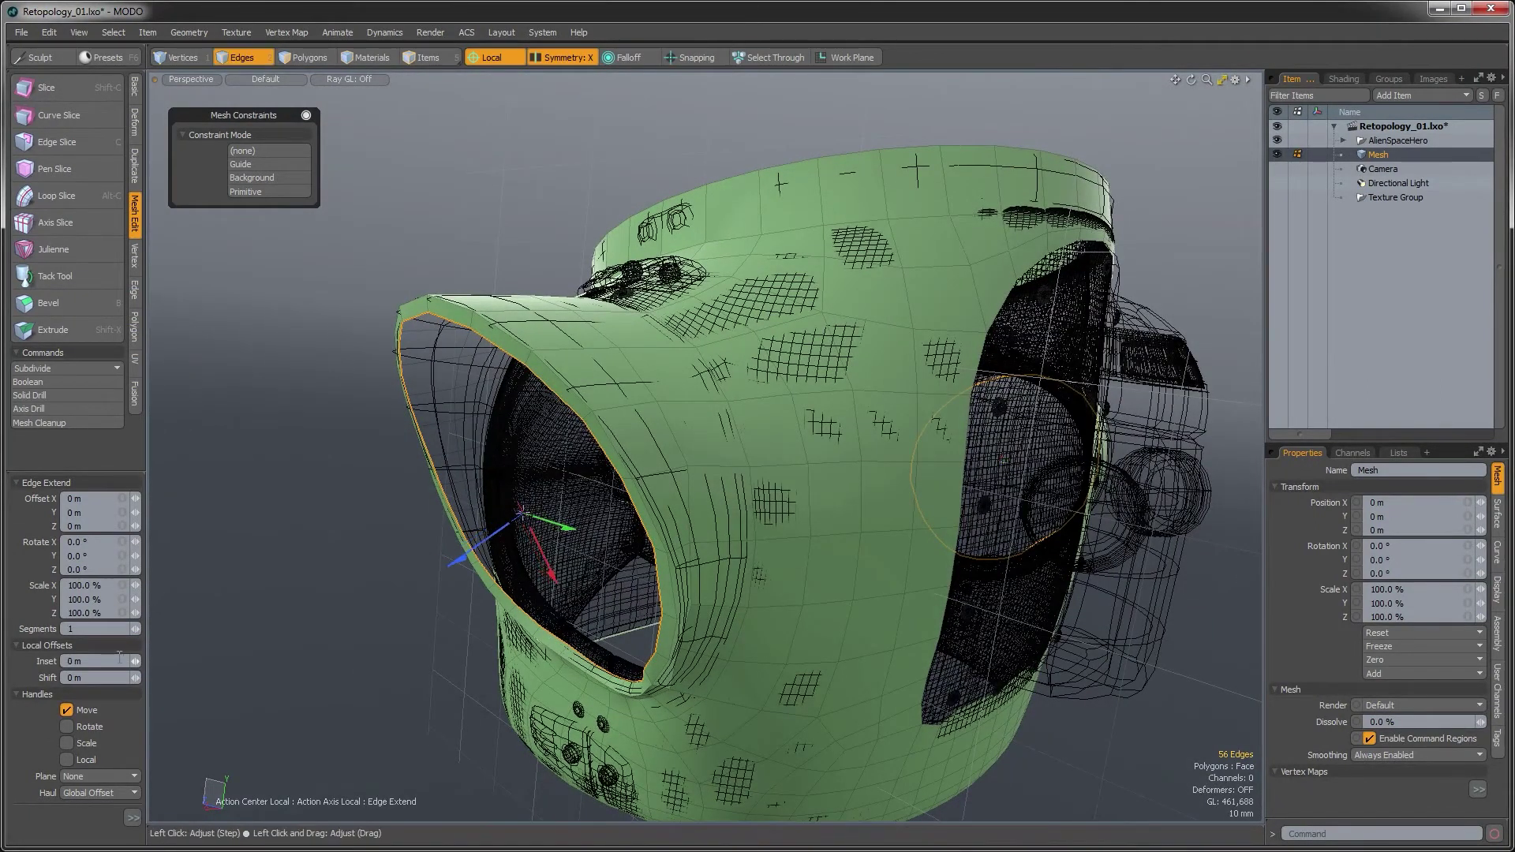
drag(133, 663, 175, 661)
alt+drag(553, 654, 832, 557)
alt+drag(825, 614, 493, 521)
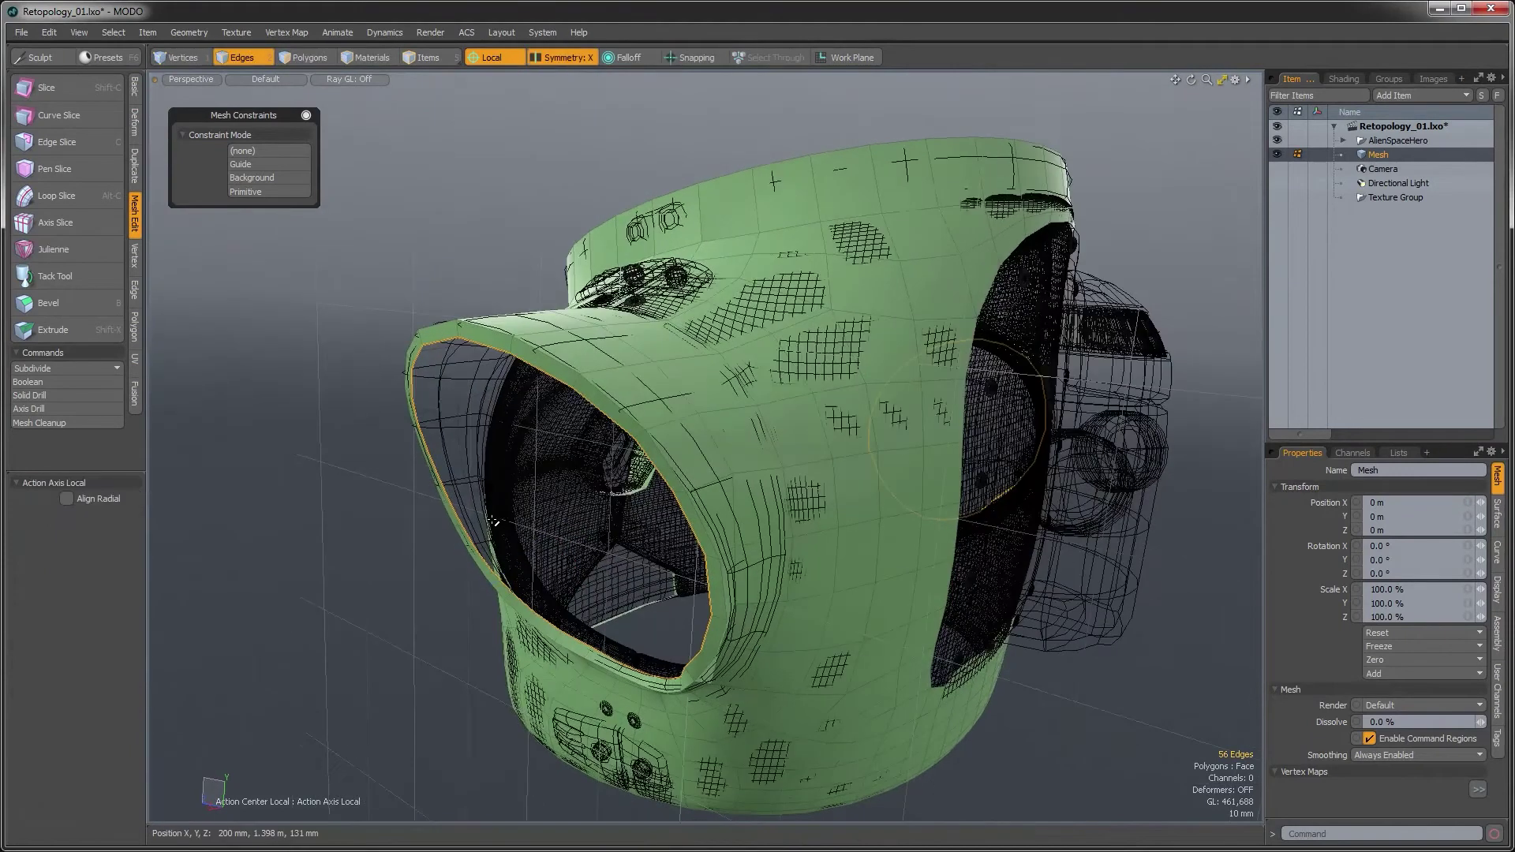
With an automatic action center, move the inner arm-opening edges about -27 mm along X into the armor
key(y)
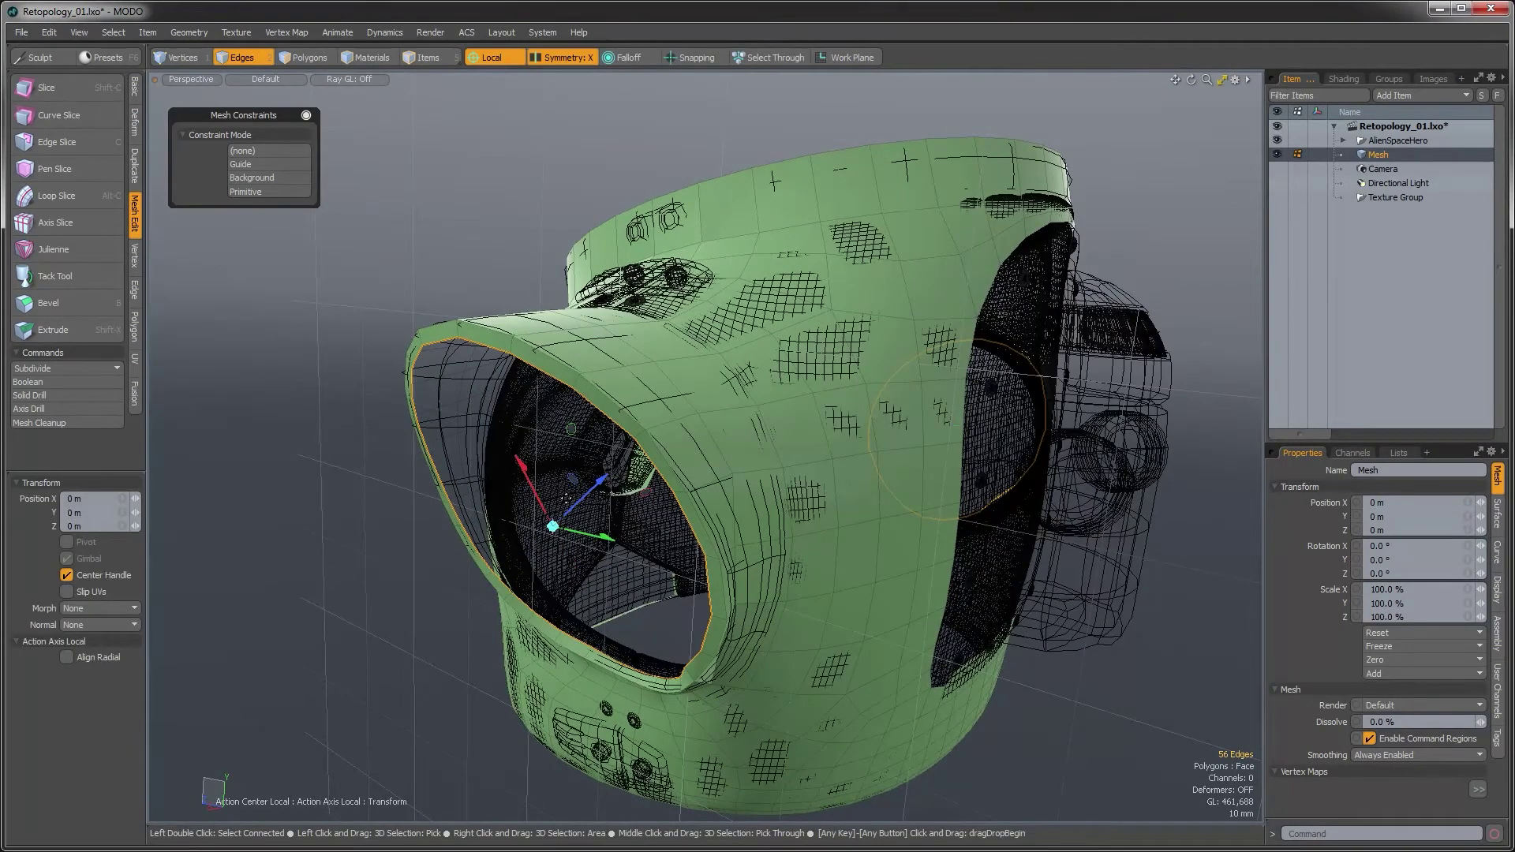
key(alt)
alt+click(511, 63)
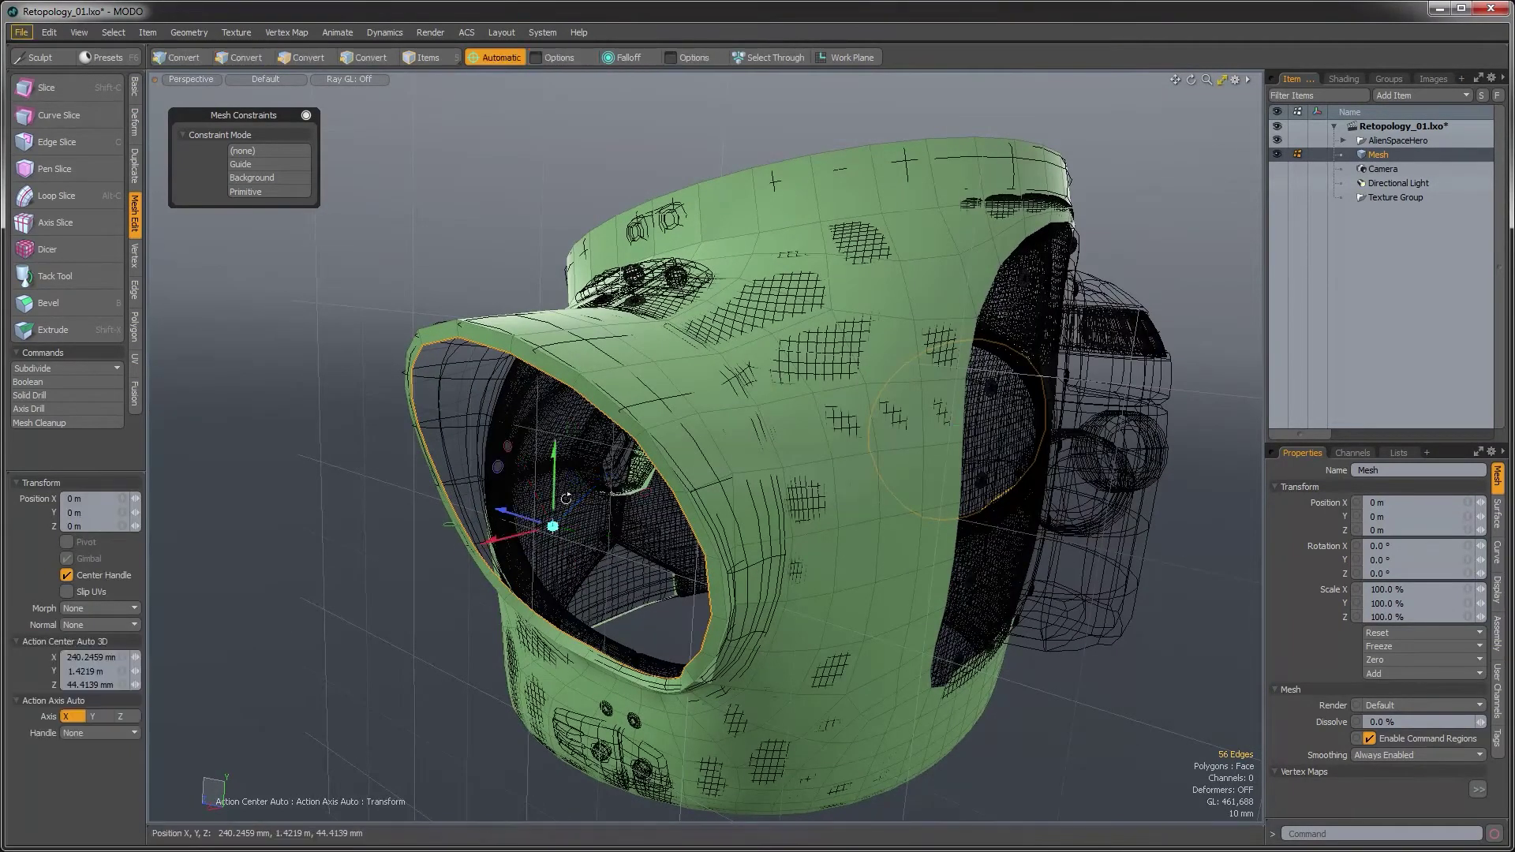
drag(530, 534, 579, 521)
alt+drag(579, 521, 558, 598)
key(r)
key(w)
drag(600, 510, 628, 503)
alt+drag(609, 571, 724, 658)
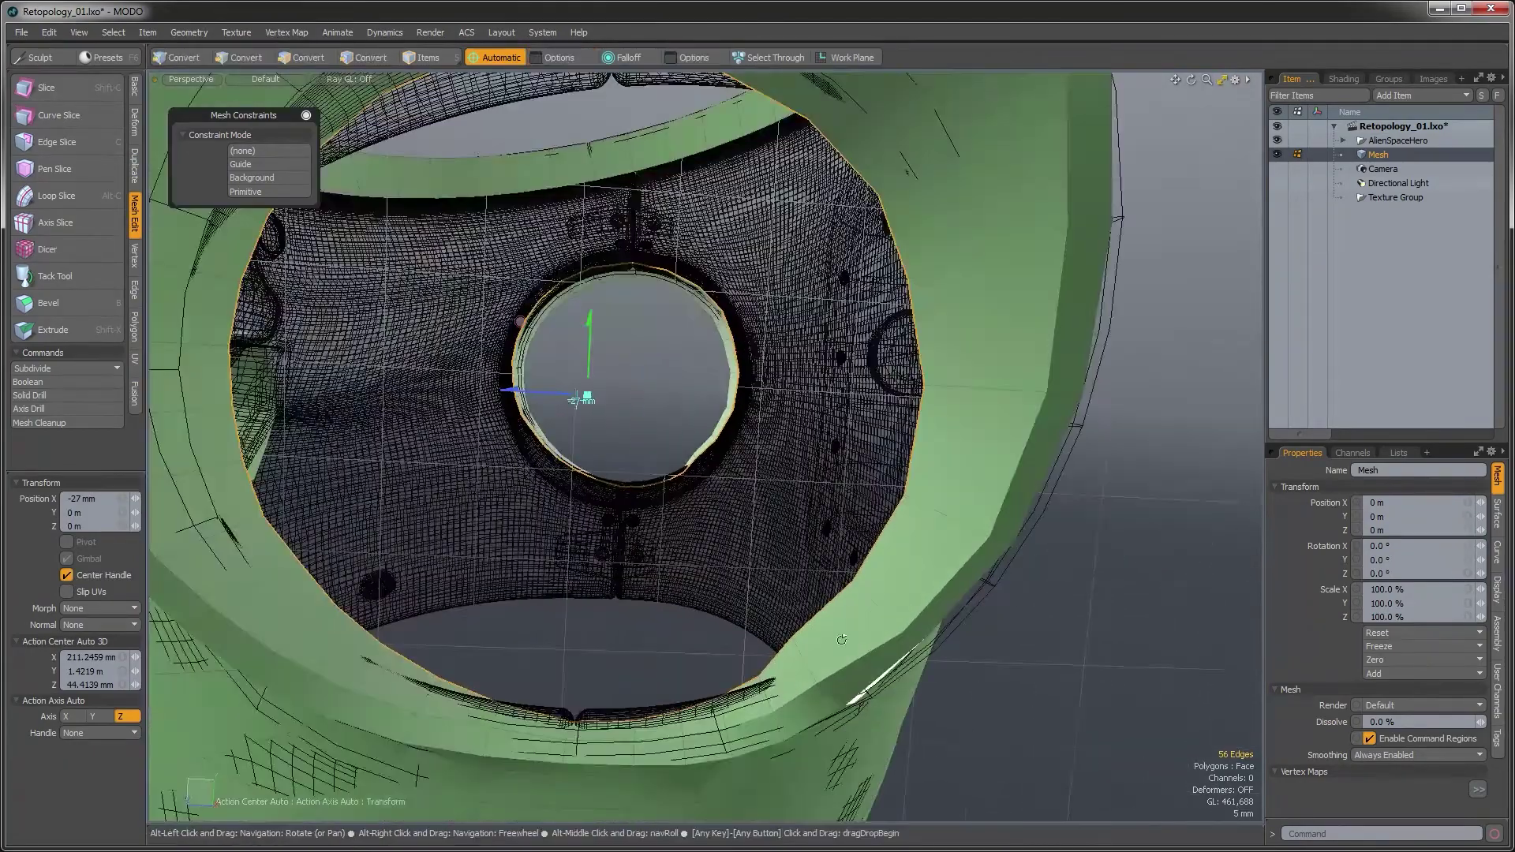
ctrl+alt+drag(838, 631, 432, 234)
Extend the inner border edge loop of the neck opening about -38 mm along Y
key(space)
alt+drag(425, 300, 578, 372)
key(z)
drag(565, 251, 618, 363)
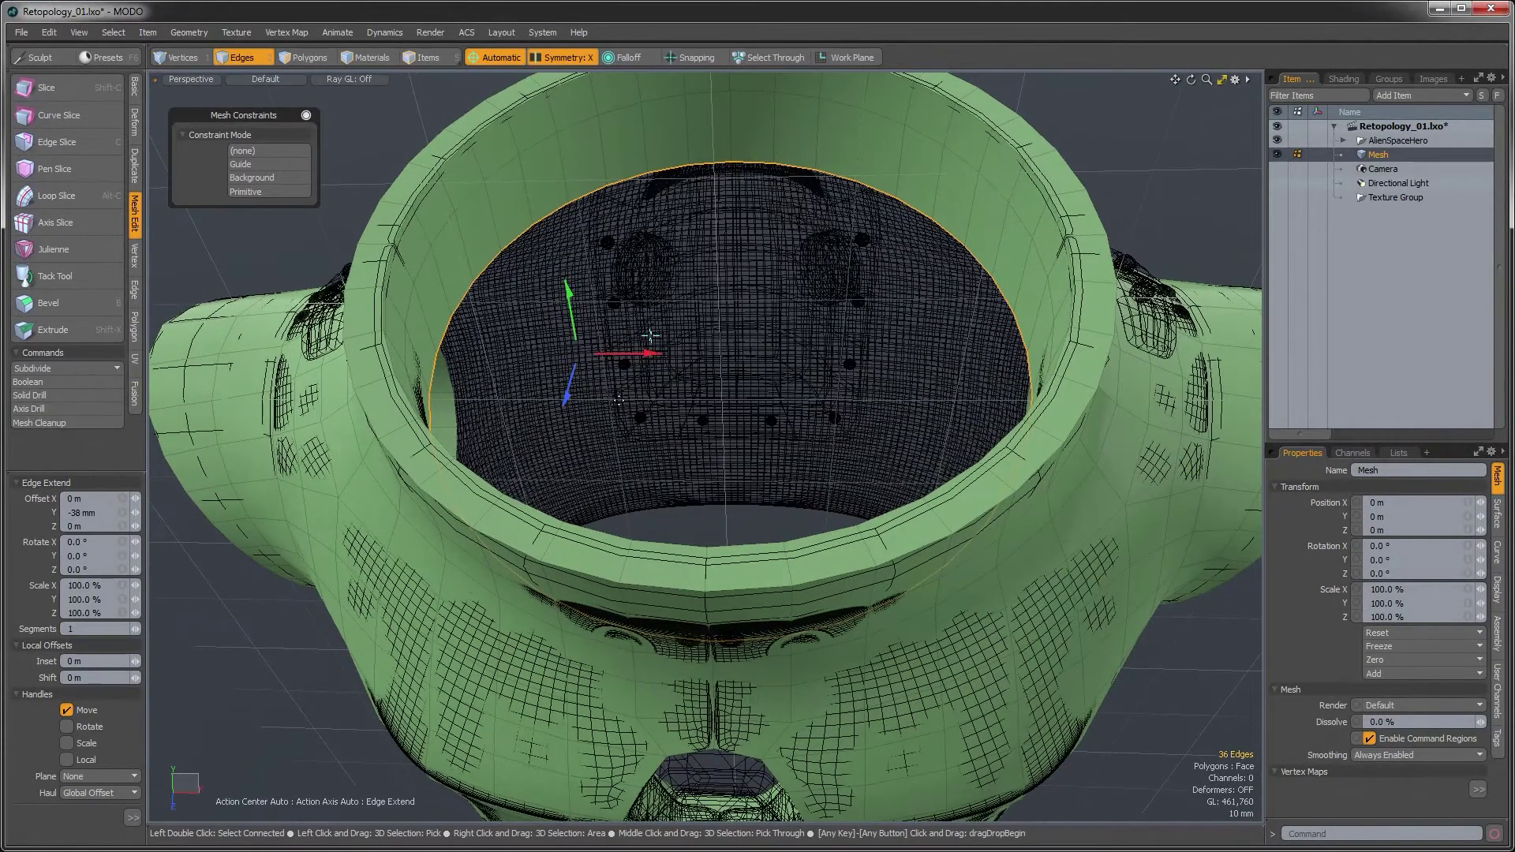
Scale the extended neck edge loop to about 102.5% in X and Z, and clear the selection
ctrl+alt+drag(650, 334, 713, 390)
key(r)
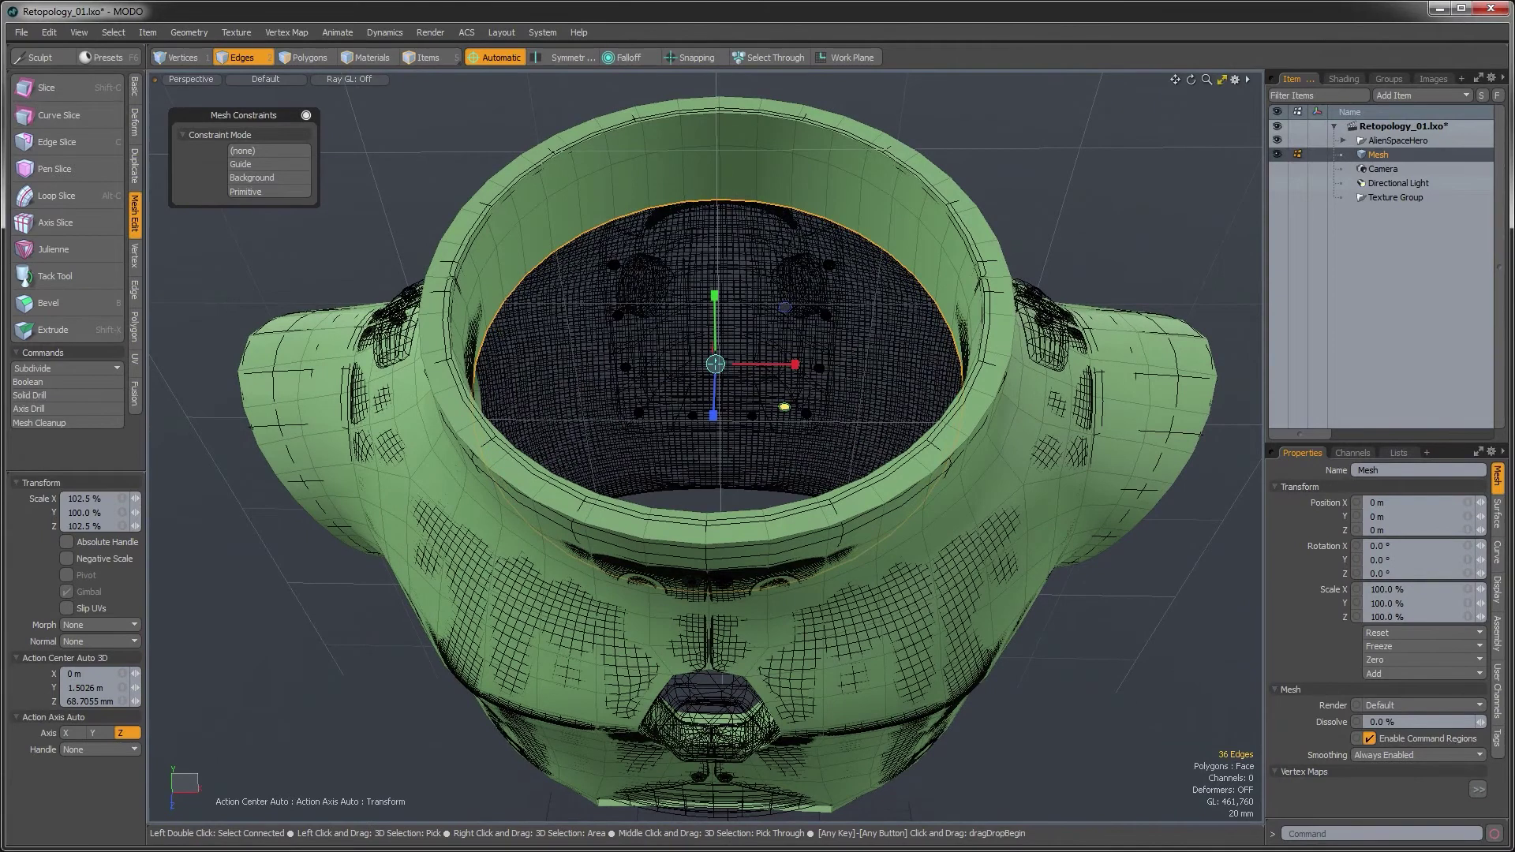
ctrl+alt+drag(781, 405, 760, 433)
key(q)
click(902, 648)
Switch to the Topology layout and activate the Topology Pen for editing around the shoulder plate
alt+drag(902, 648, 853, 475)
alt+drag(772, 393, 557, 555)
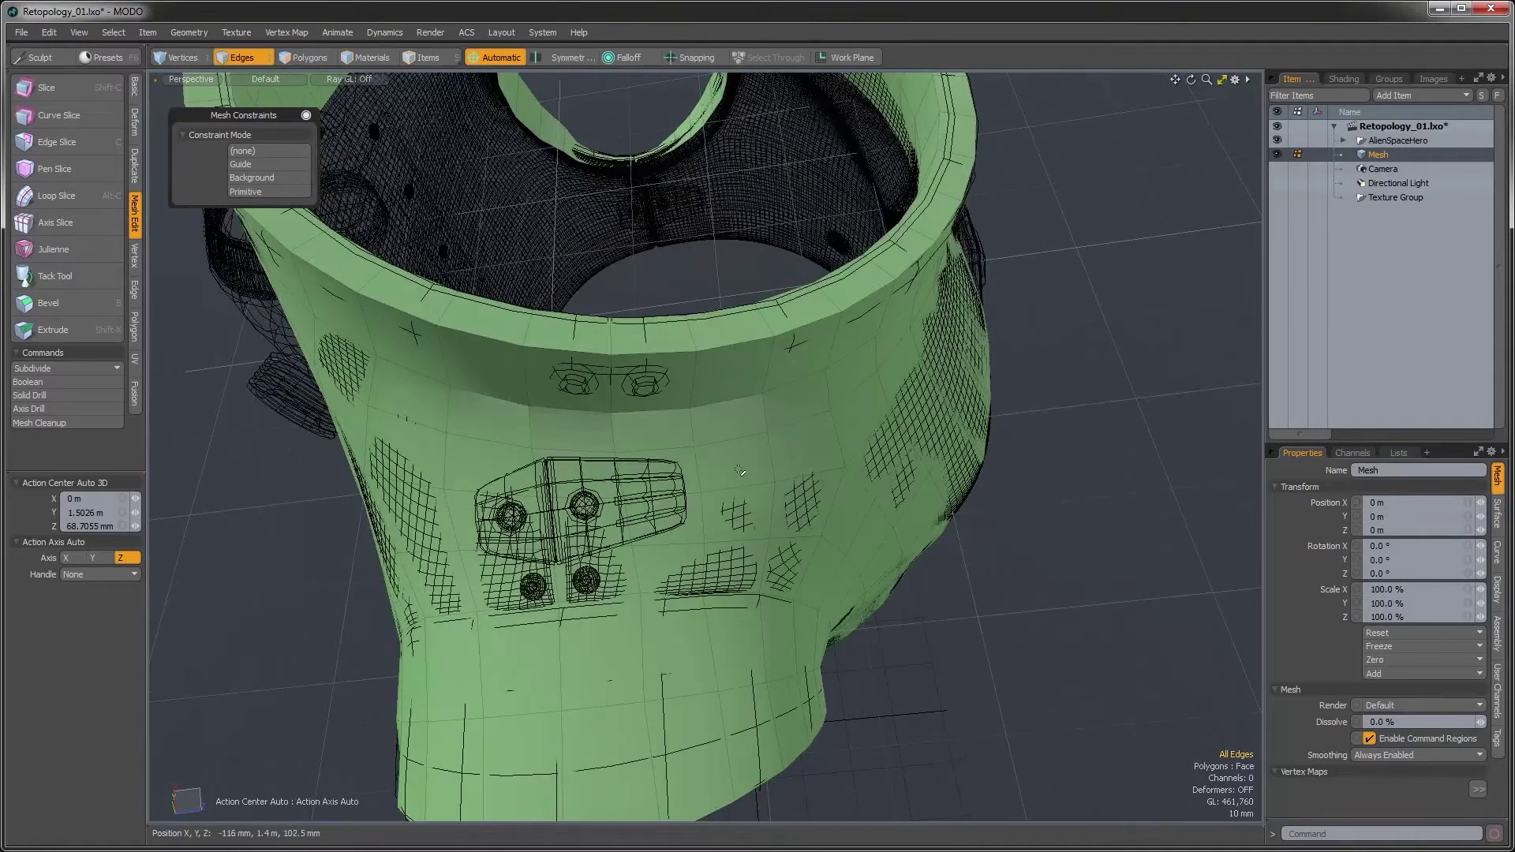
alt+drag(801, 348, 798, 306)
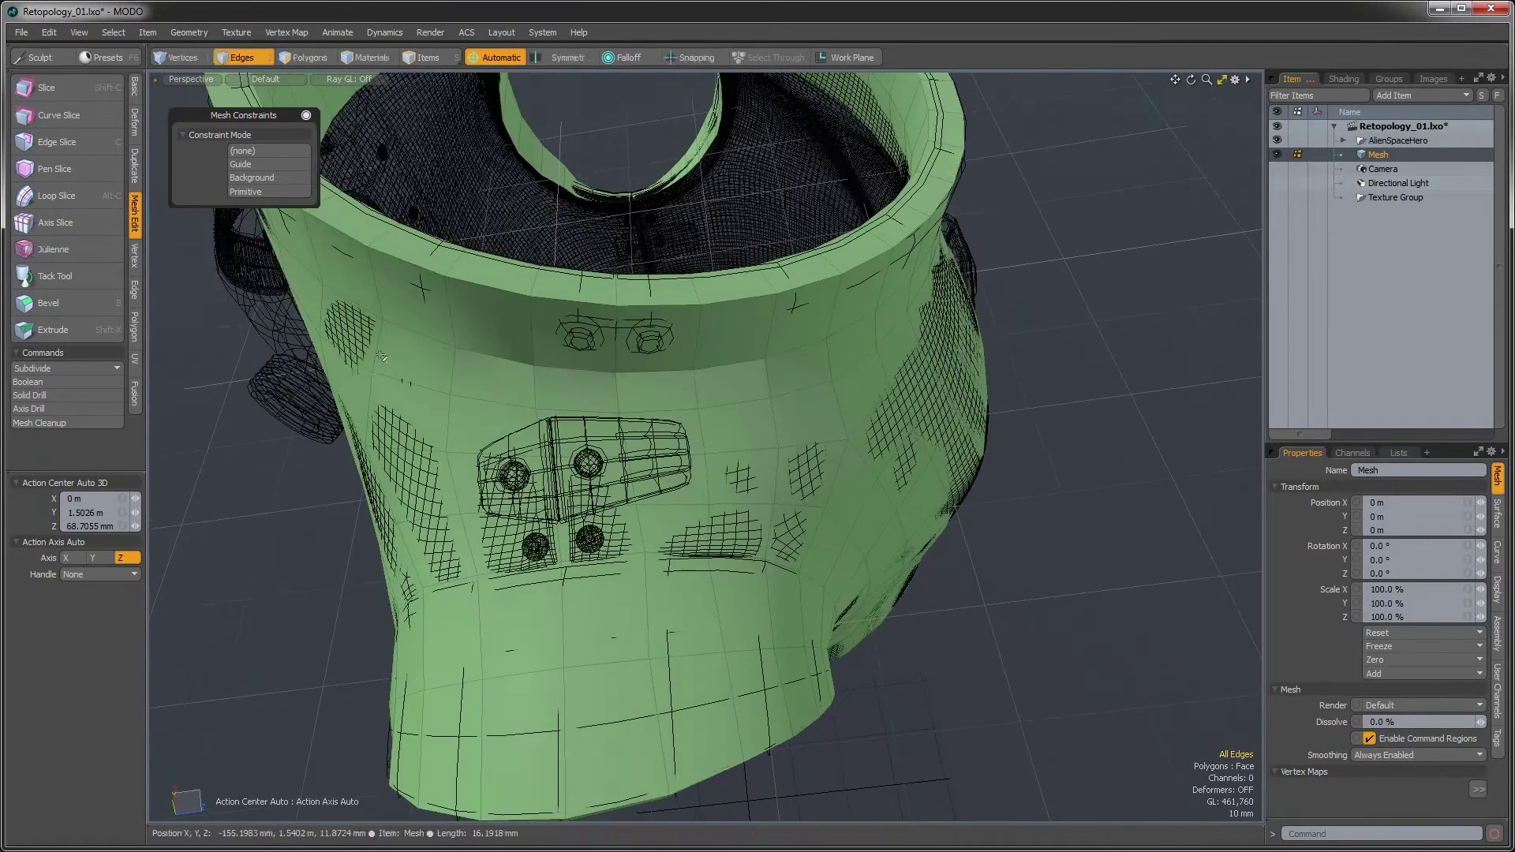
key(ctrl+Tab)
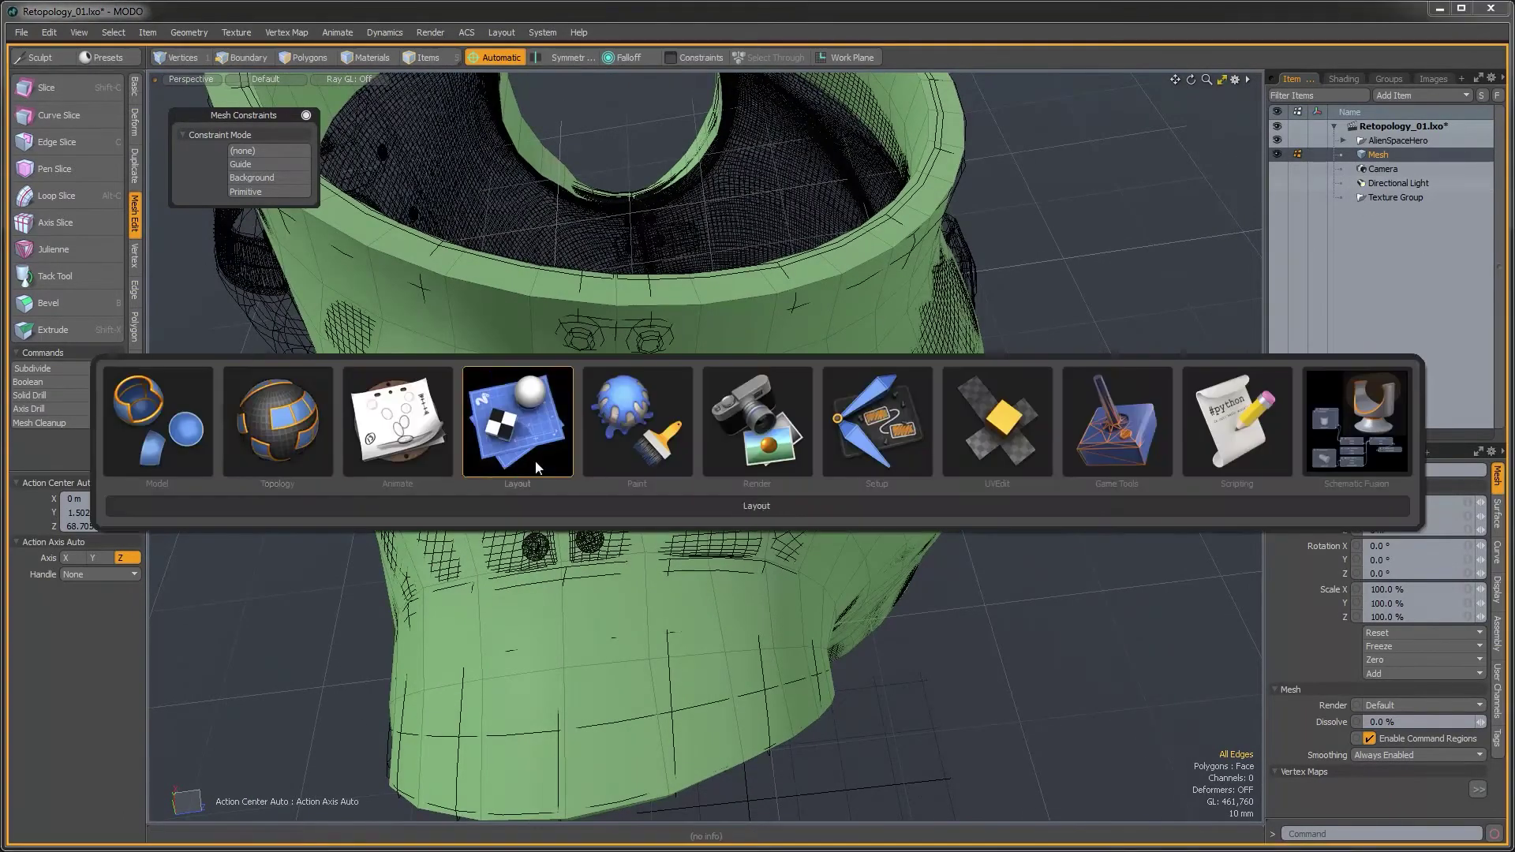
click(272, 433)
alt+drag(645, 405, 754, 550)
click(57, 87)
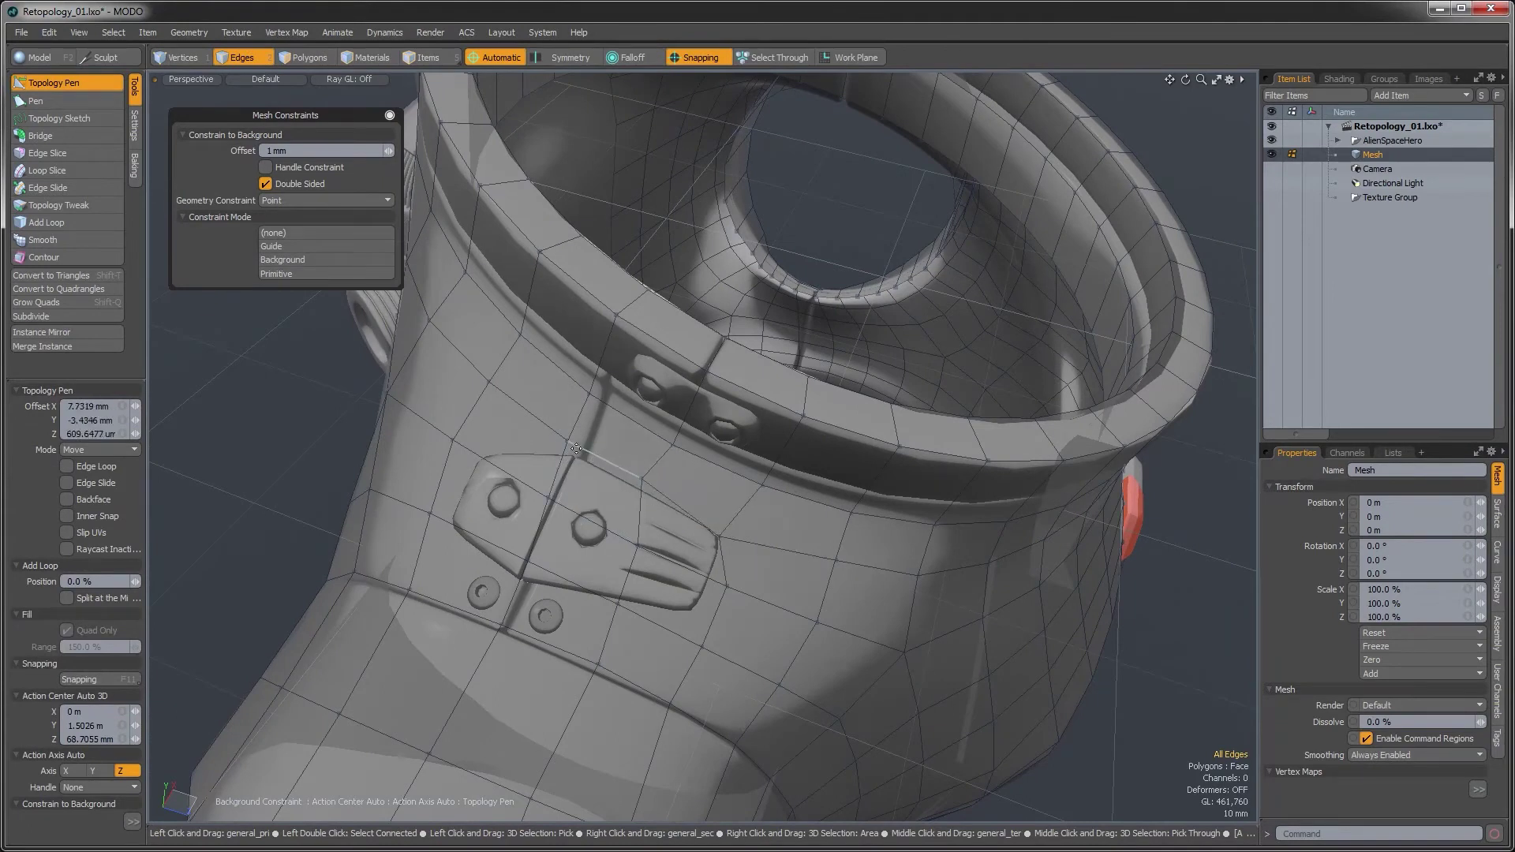
Reposition the mesh vertices around the bolted, ribbed shoulder plate to follow its outline, undoing one misplaced move
alt+drag(593, 550, 624, 544)
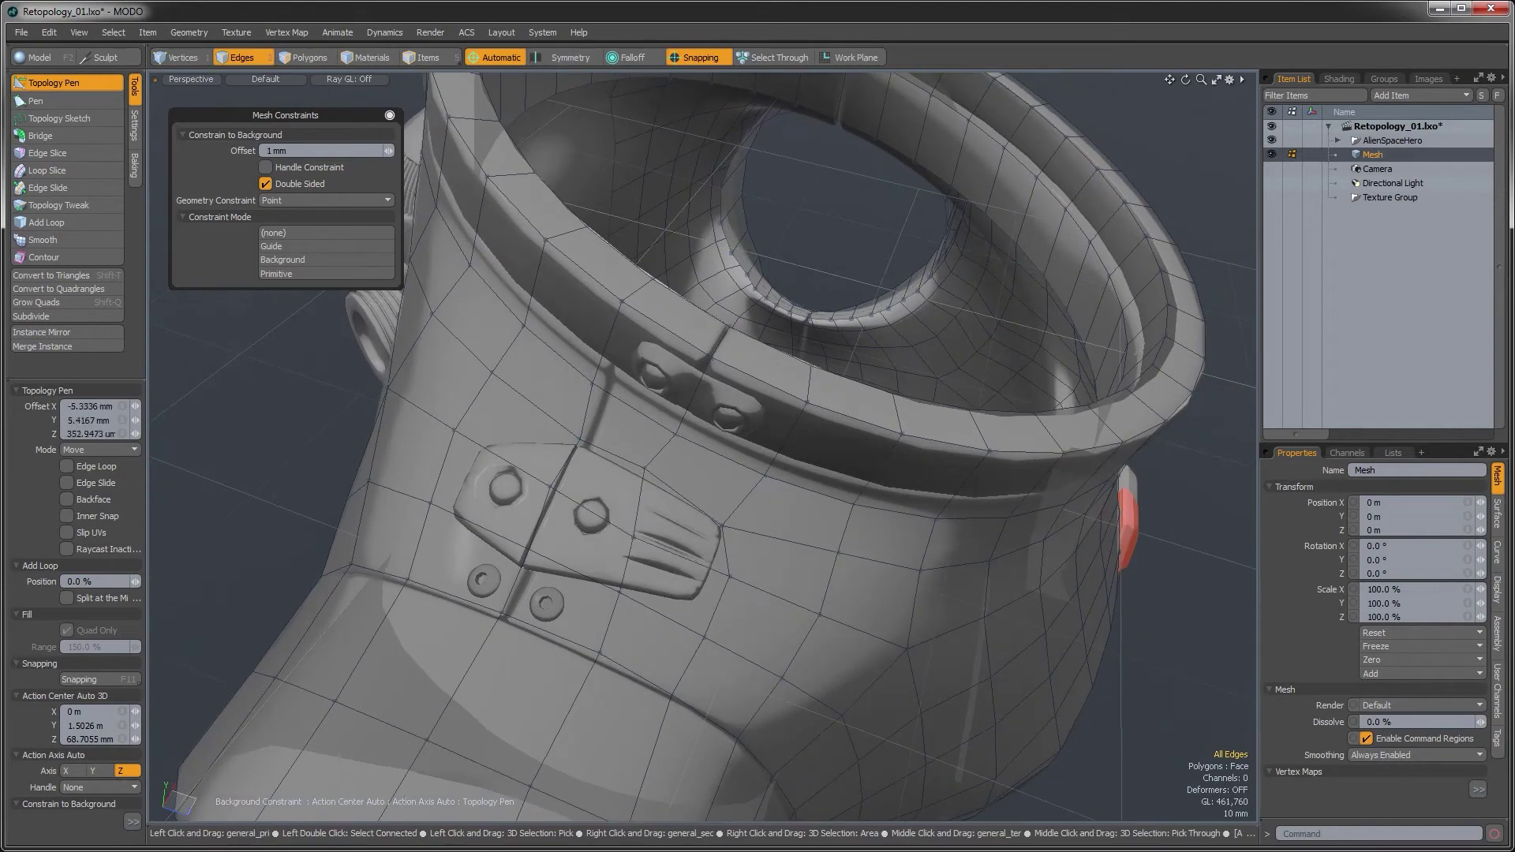
key(ctrl+z)
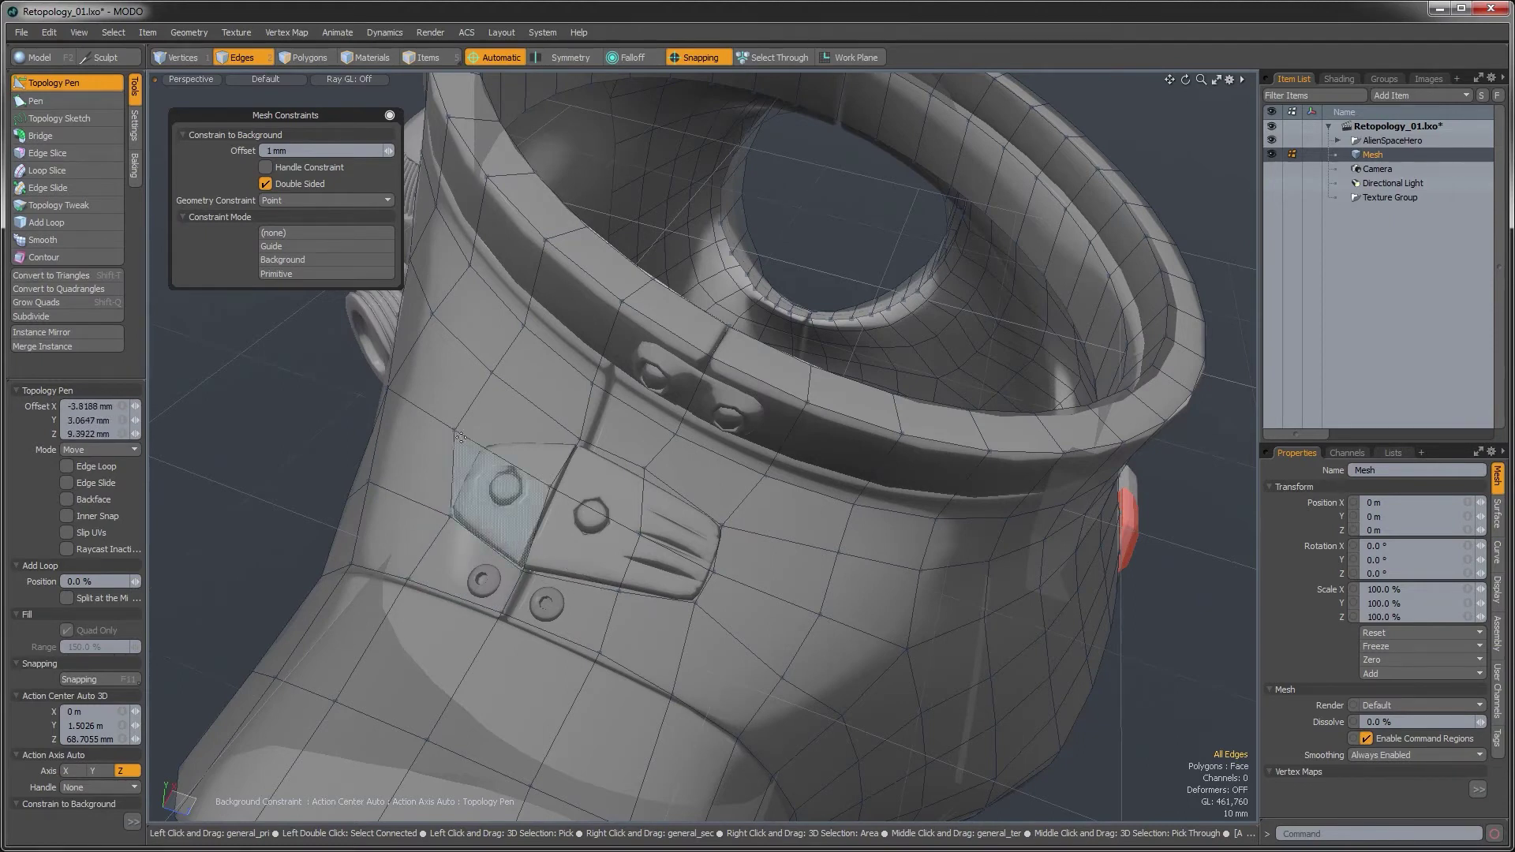
drag(505, 415, 606, 500)
alt+drag(664, 593, 633, 562)
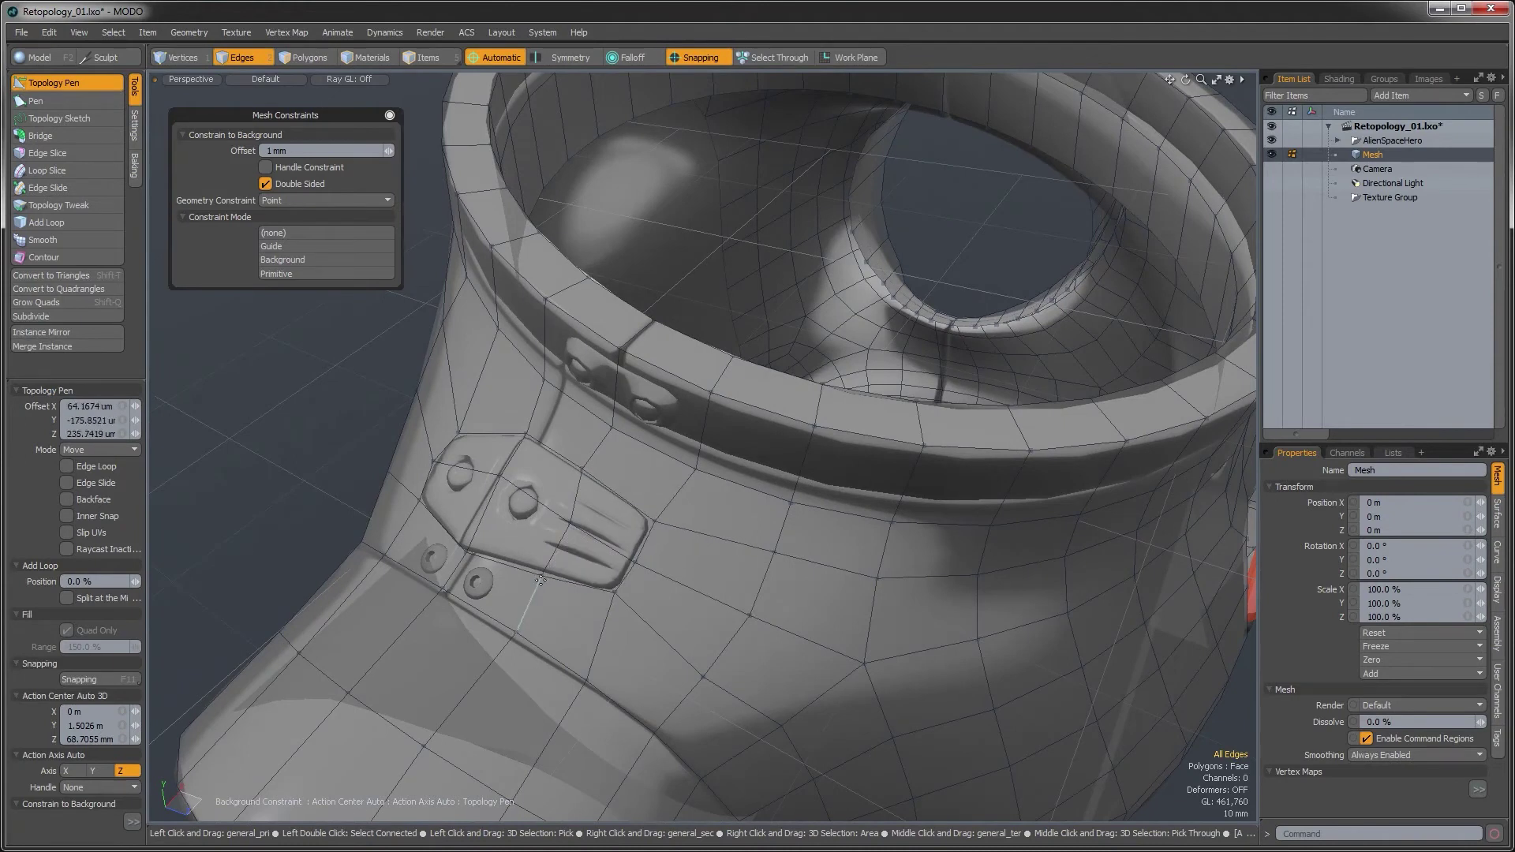
Move the vertices around the ends and lower edge of the side plate beneath the arm opening to match its outline
alt+drag(552, 536, 557, 606)
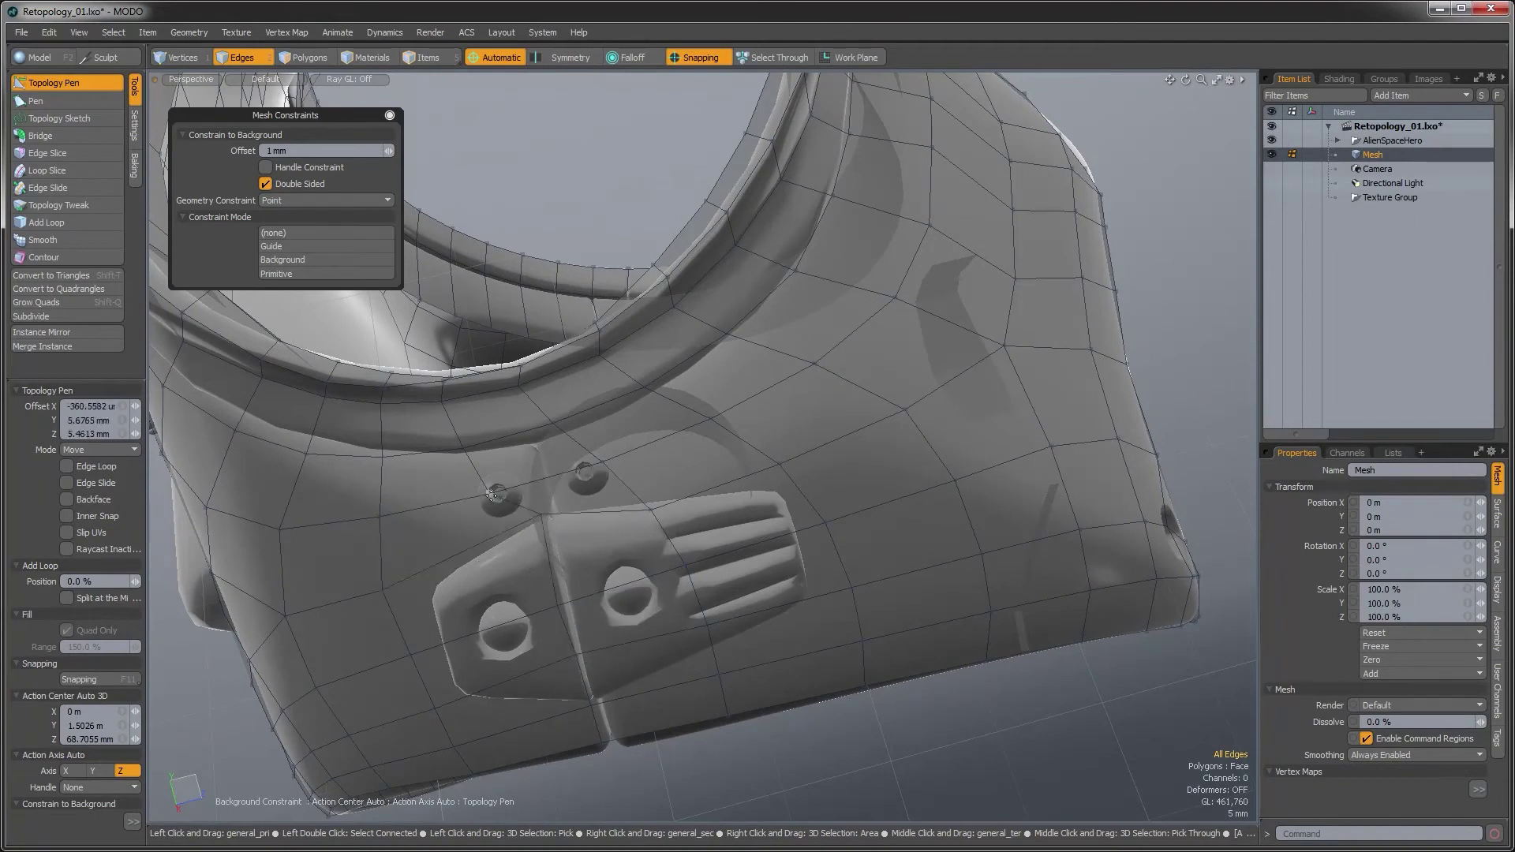
alt+drag(450, 604, 489, 601)
drag(397, 595, 451, 590)
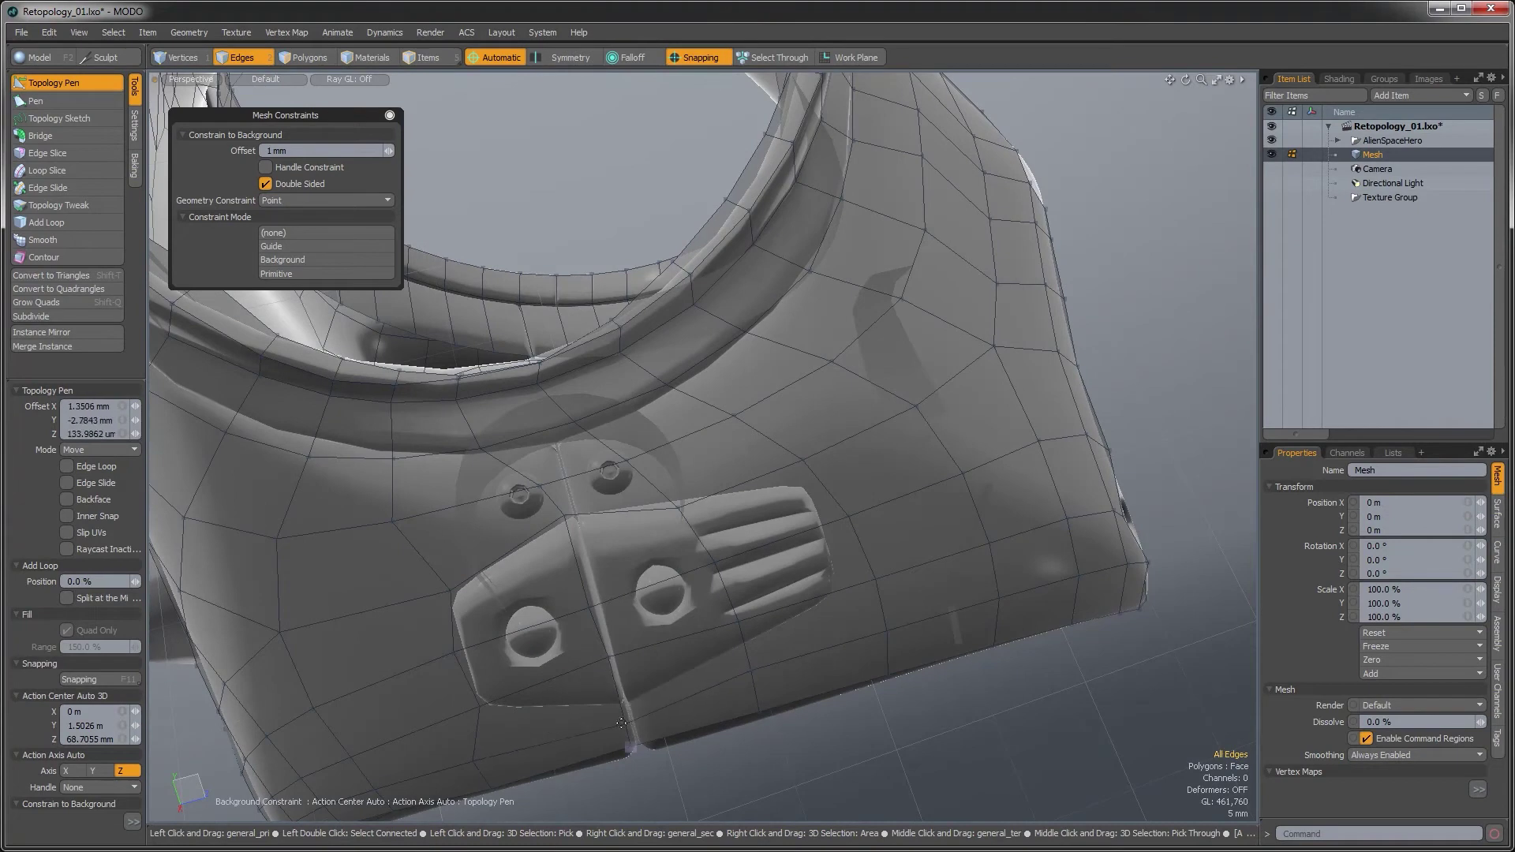
drag(623, 701, 626, 701)
drag(735, 621, 741, 643)
drag(876, 580, 850, 591)
drag(848, 516, 838, 525)
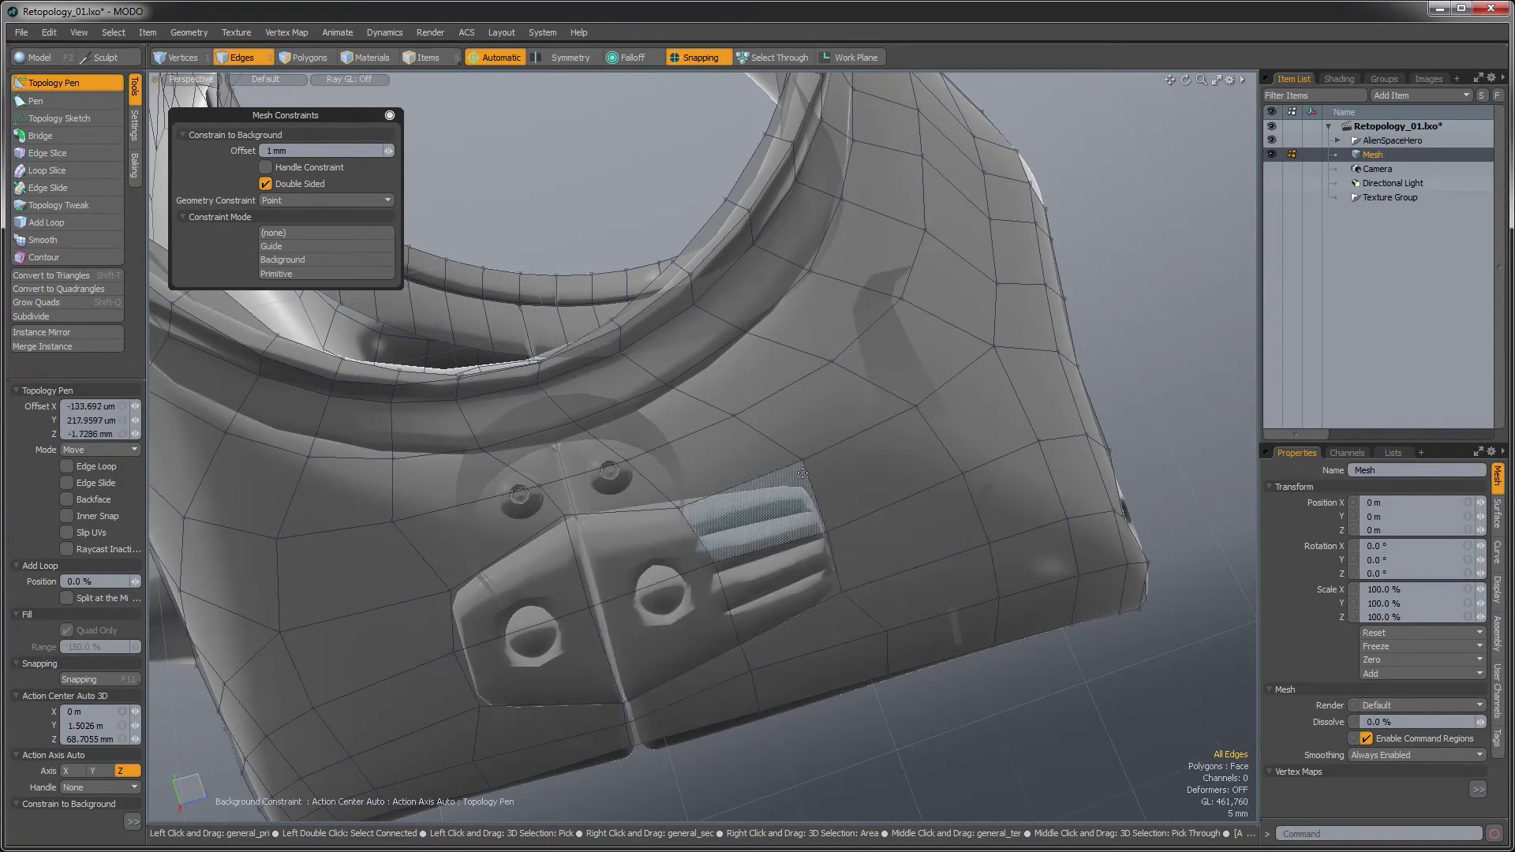
Adjust the vertices along the upper edge of the side plate beneath the arm opening, and leave the Topology Pen
drag(680, 495, 639, 457)
alt+drag(647, 466, 734, 458)
drag(615, 506, 628, 607)
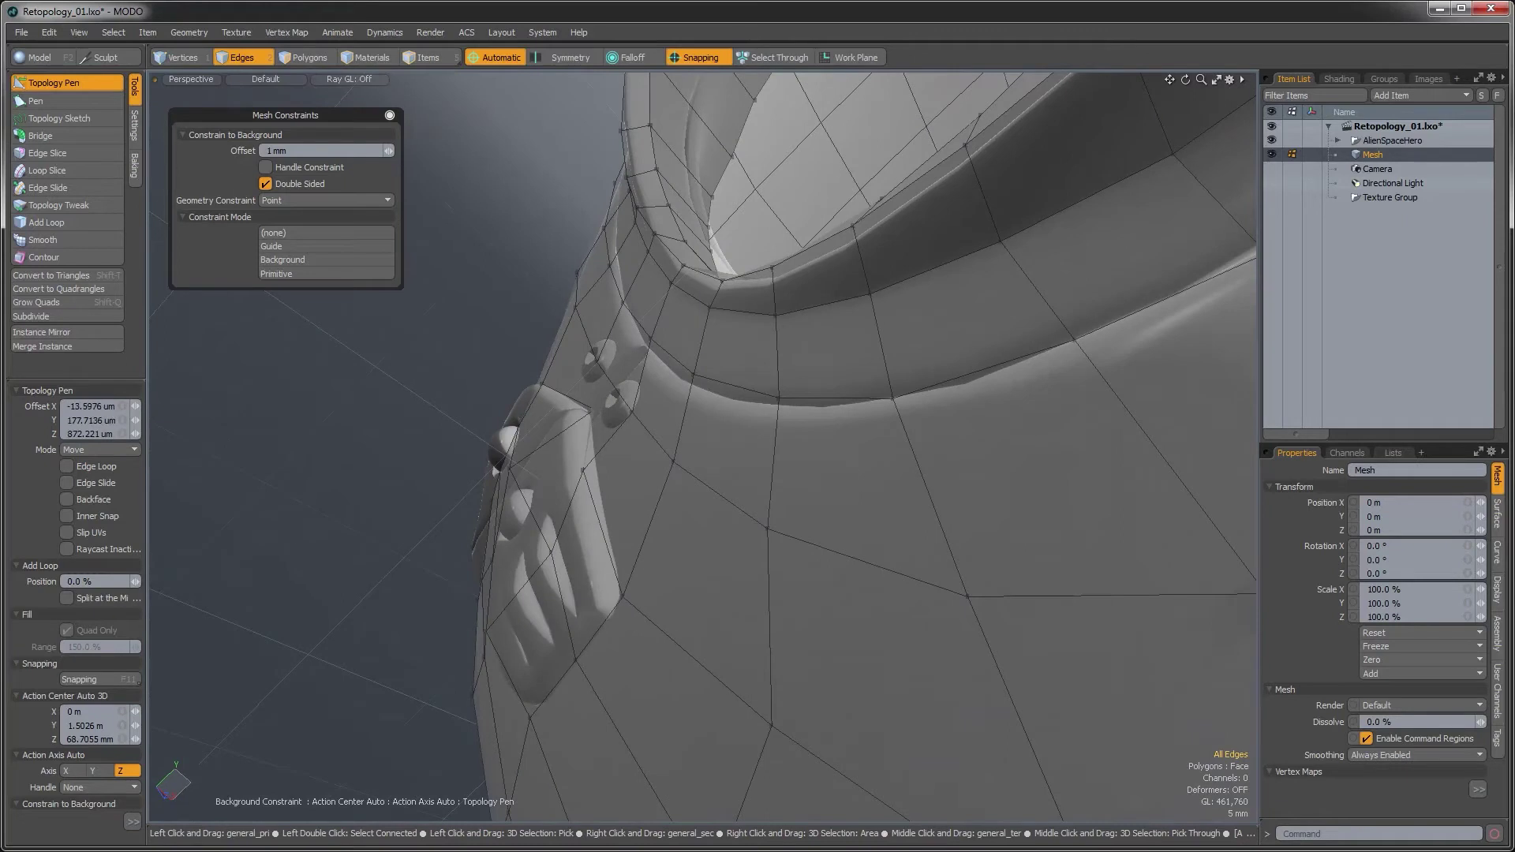
alt+drag(559, 451, 524, 610)
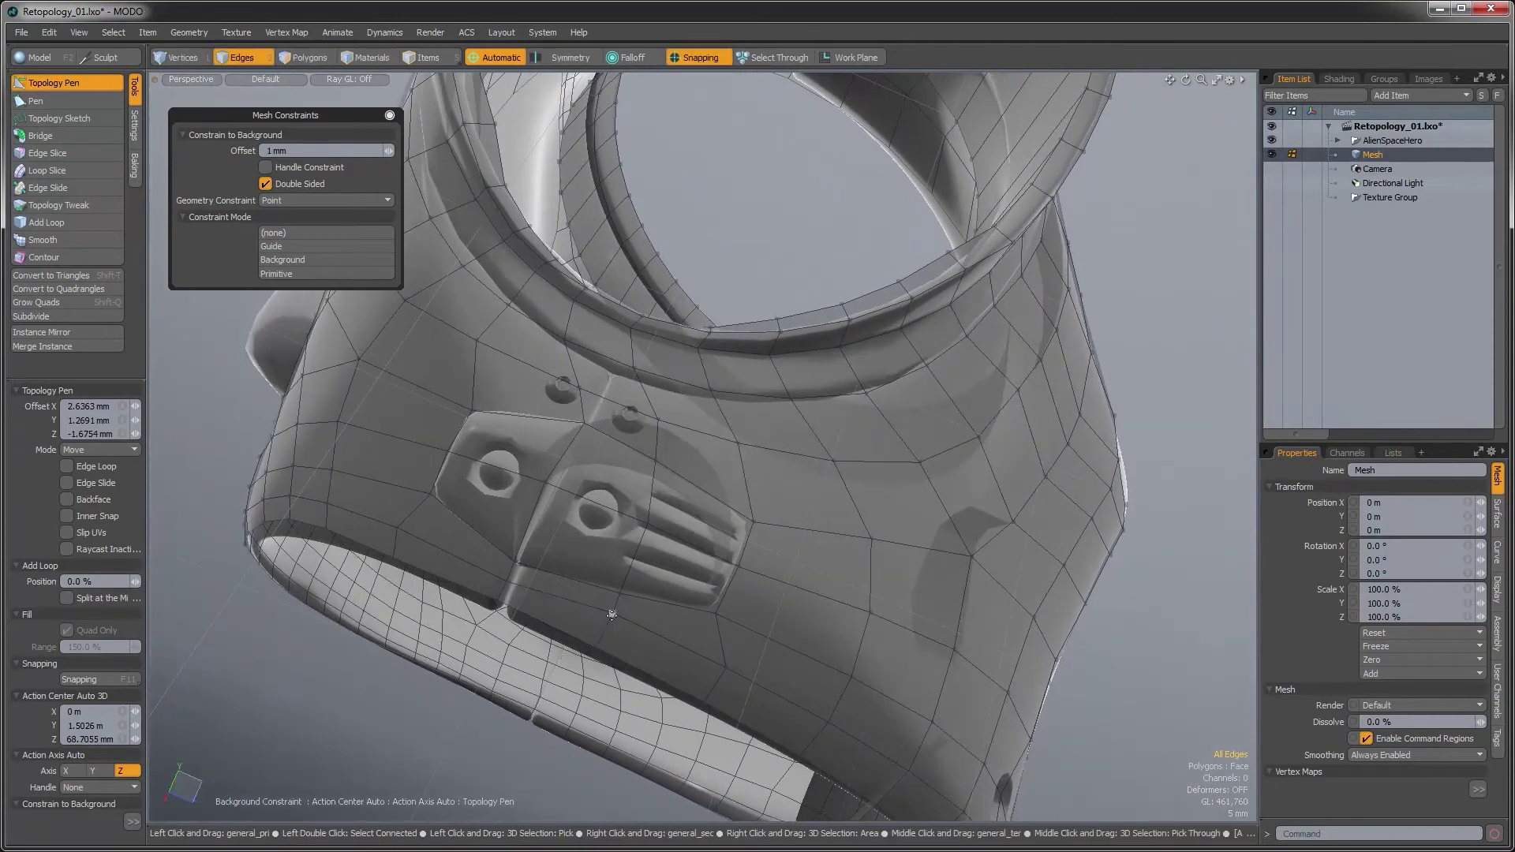
alt+drag(652, 636, 733, 637)
key(space)
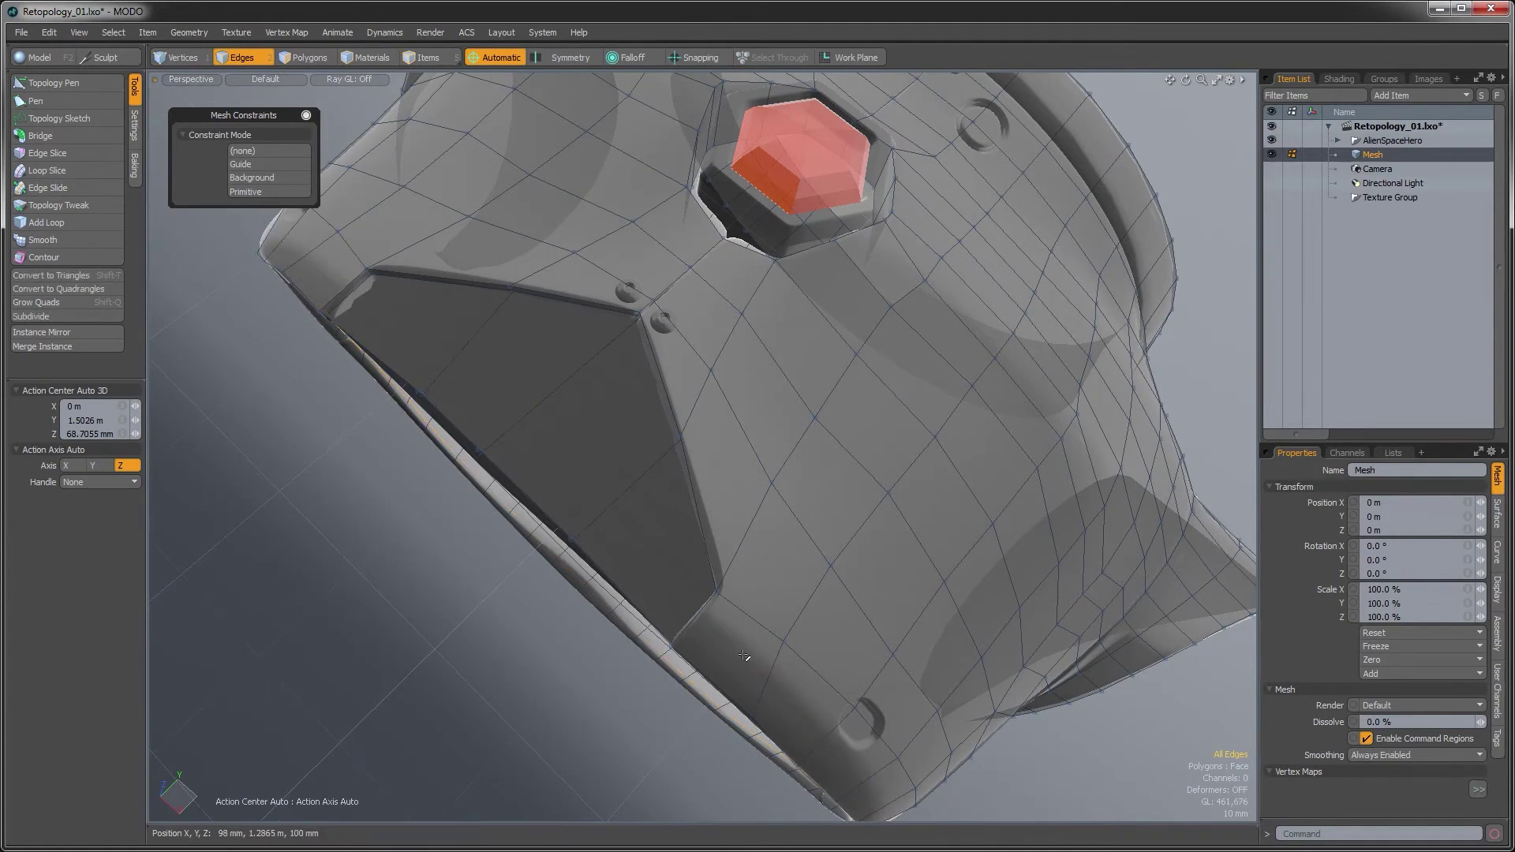
Select the edges along the mesh's vertical center line on the front, collar and back
alt+drag(753, 639, 794, 589)
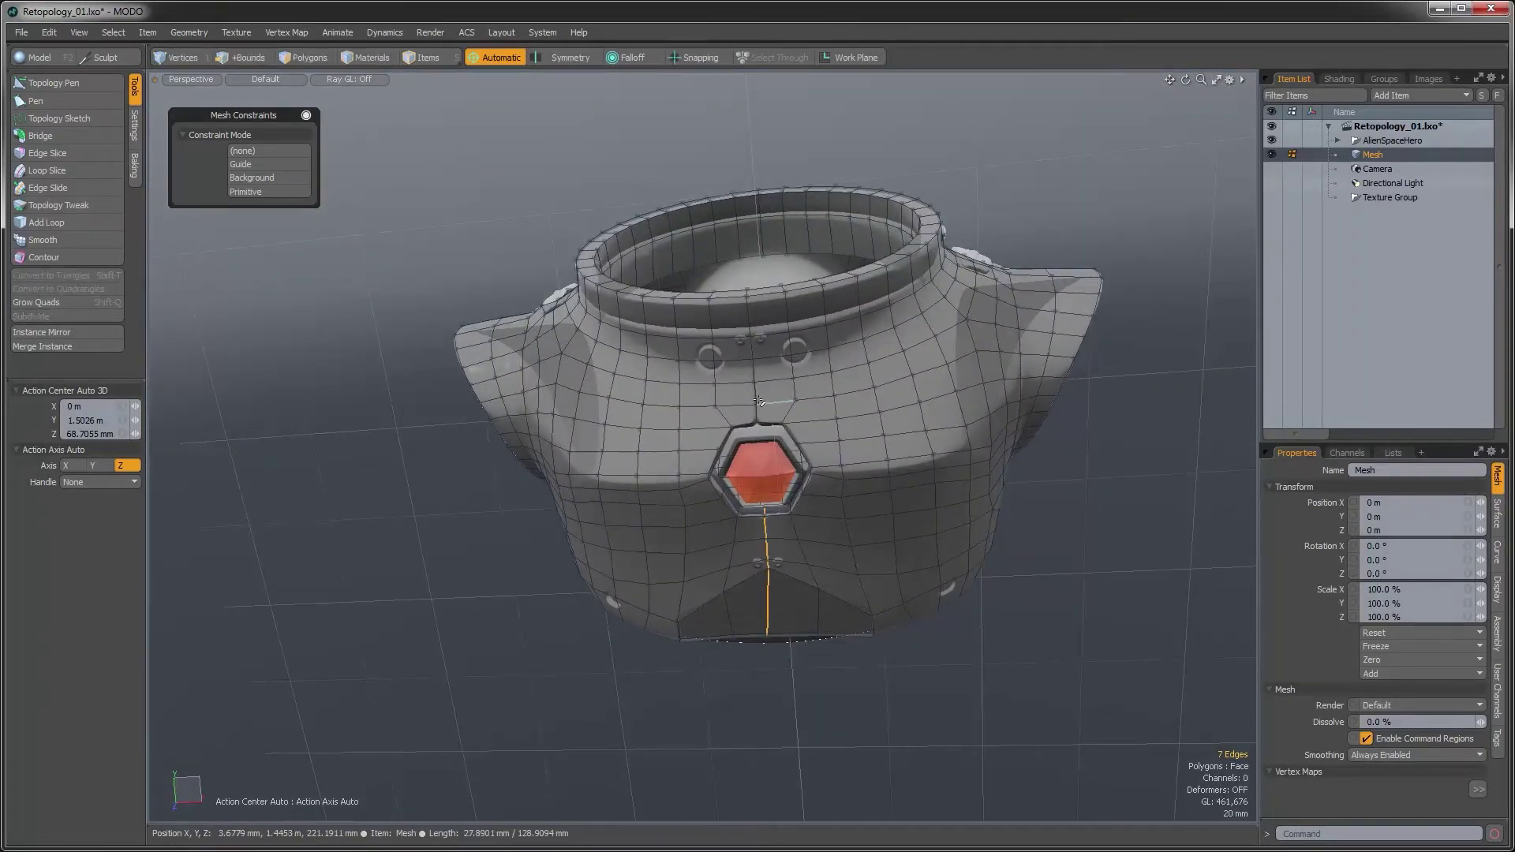
alt+drag(755, 285, 582, 385)
alt+drag(796, 615, 663, 532)
alt+drag(553, 576, 712, 537)
alt+drag(979, 468, 1046, 517)
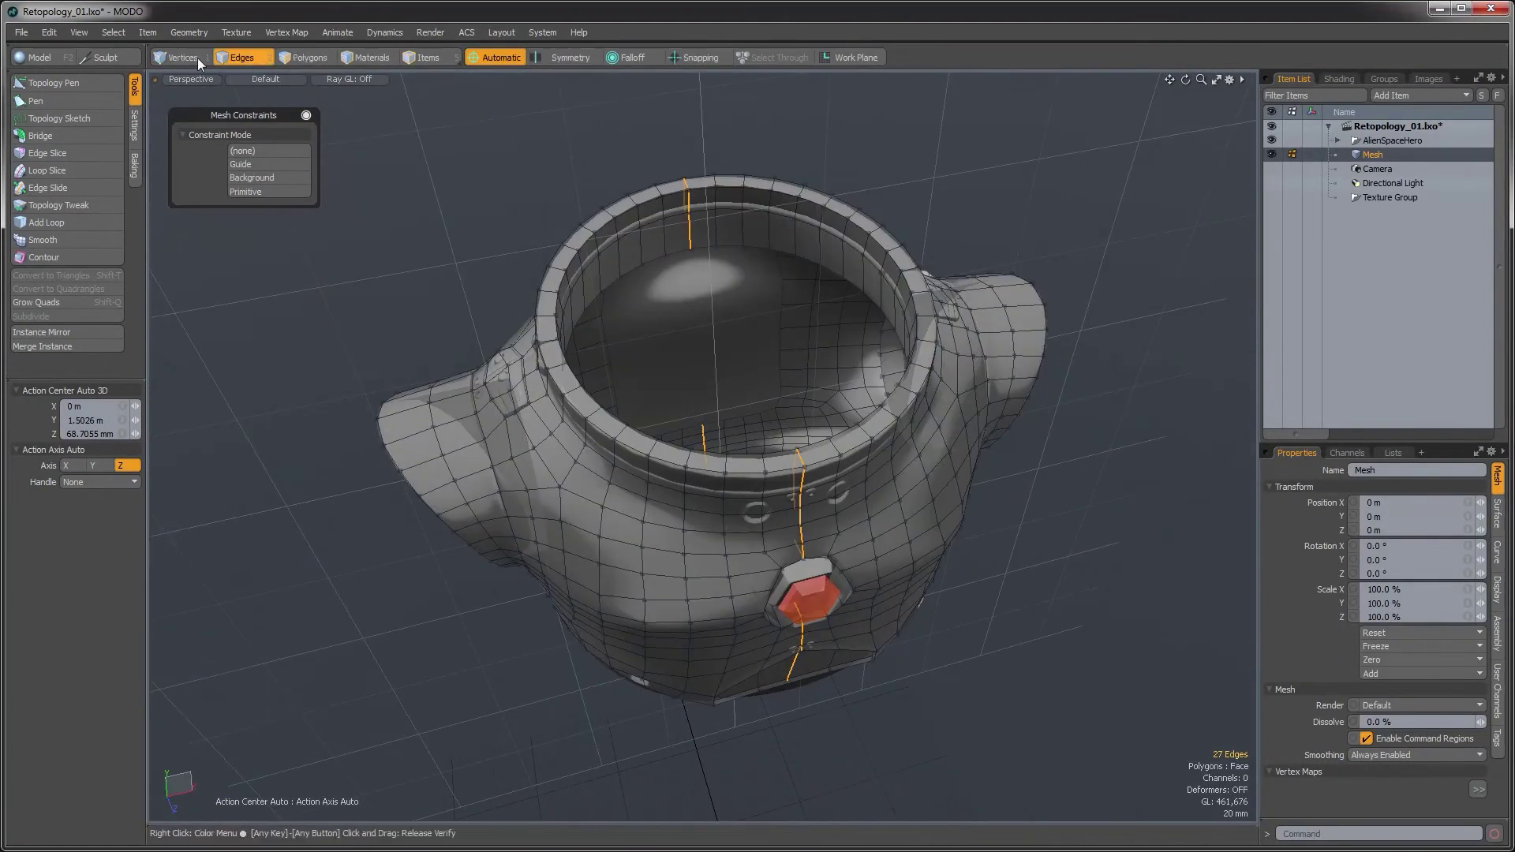
Use the Set Position vertex command to line up the selected center-line edges on the mesh's middle plane
click(54, 54)
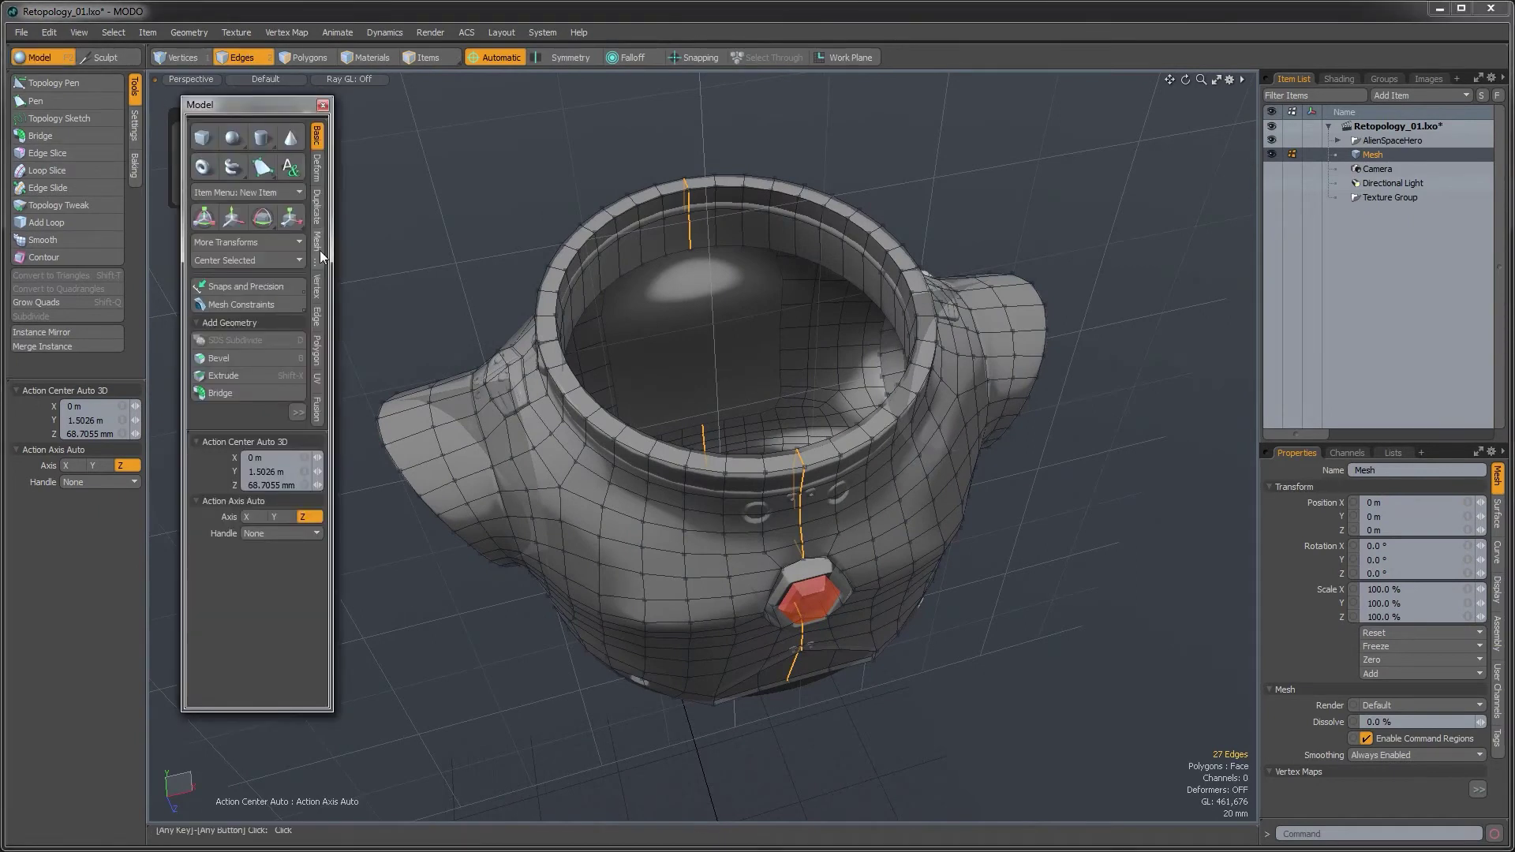
drag(296, 432, 297, 519)
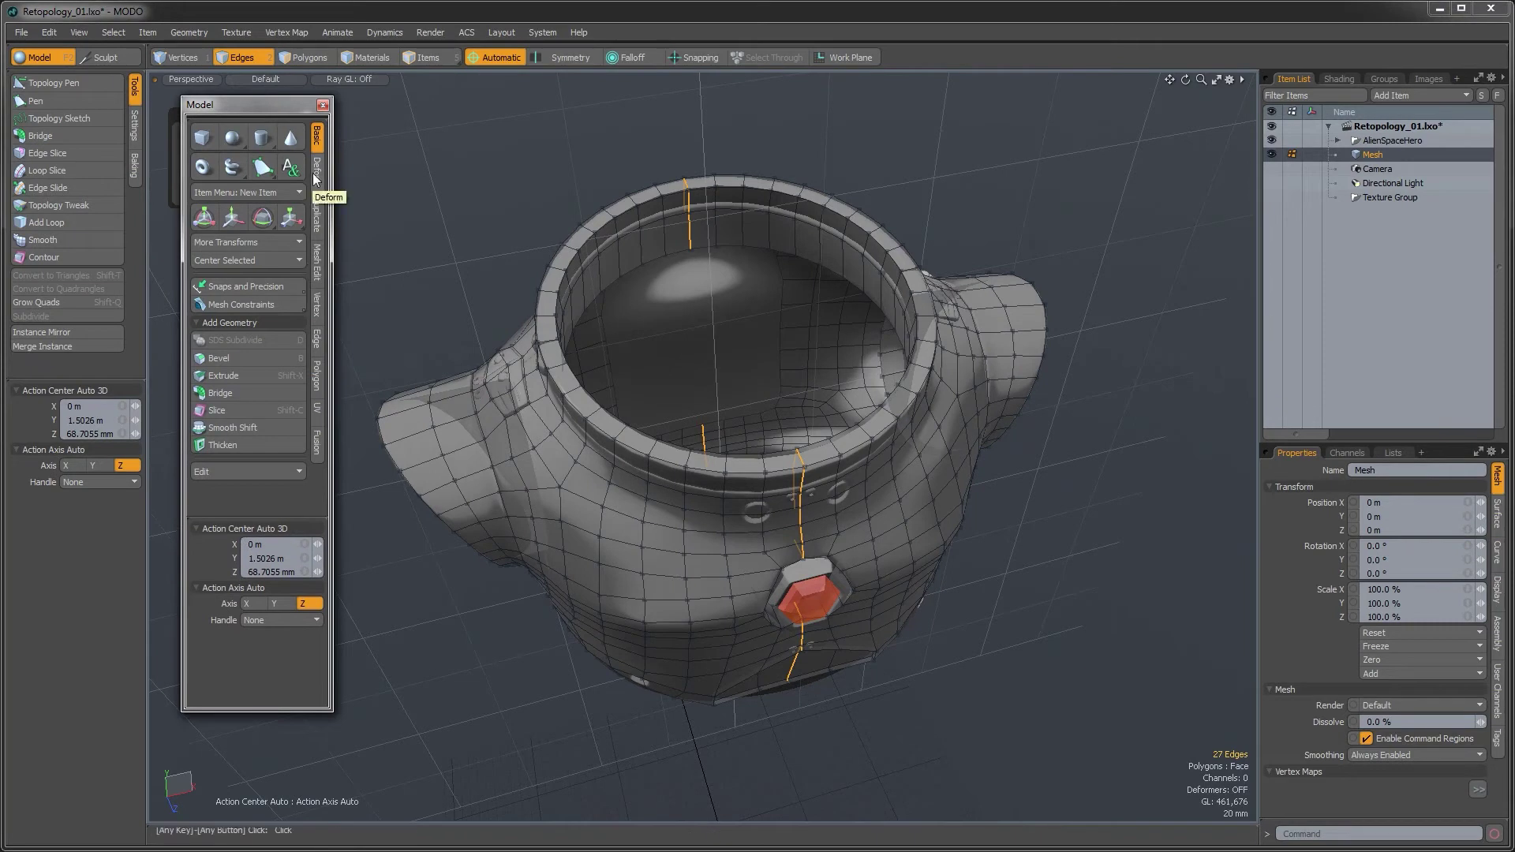
click(317, 300)
click(219, 323)
click(785, 527)
alt+drag(785, 527, 428, 313)
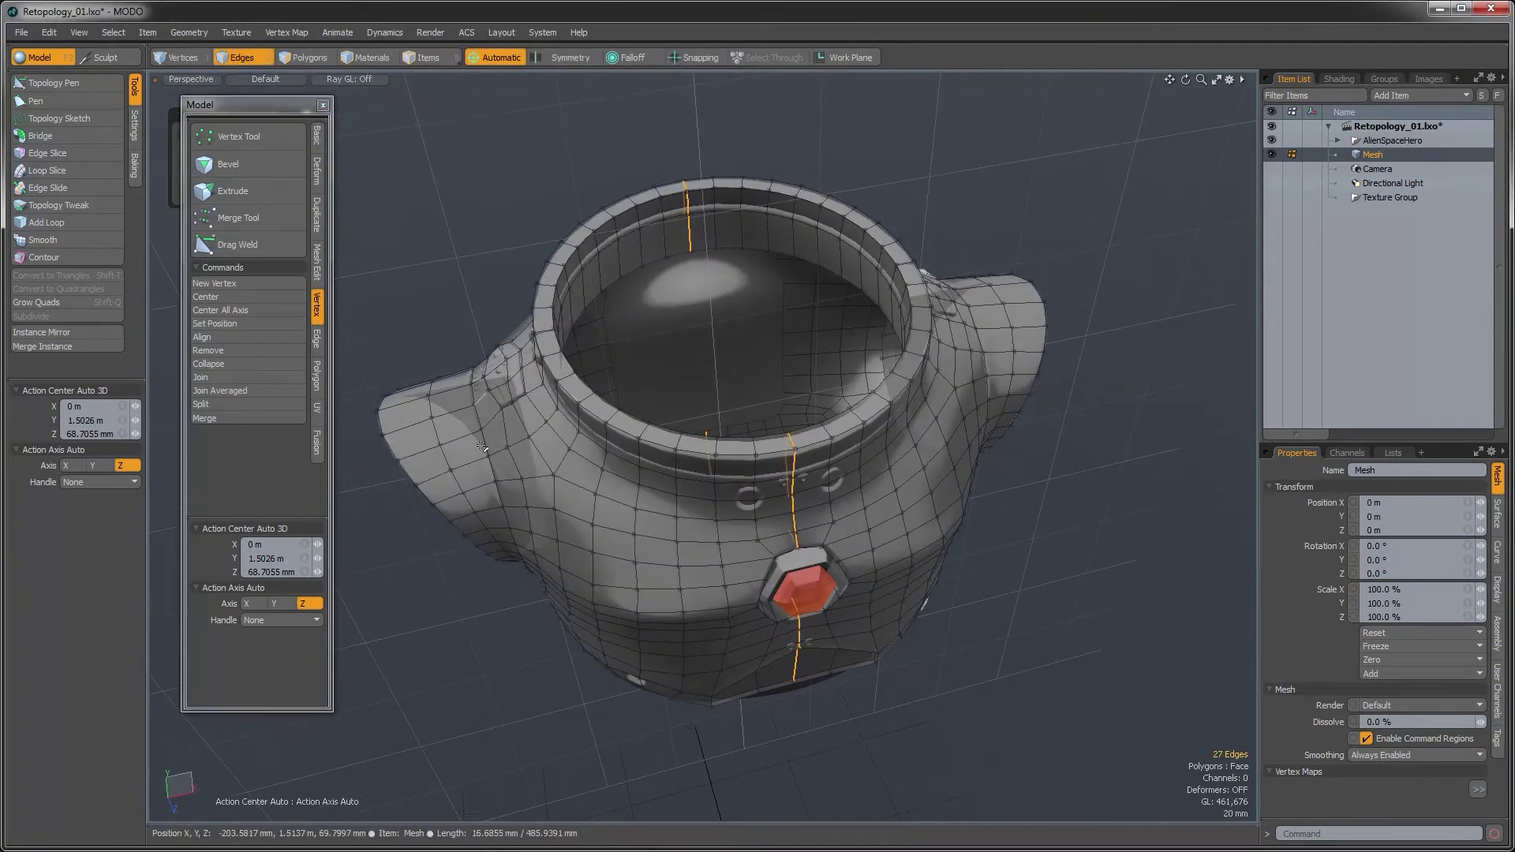
alt+drag(668, 519, 611, 483)
Select and delete the column of polygons beside the center line on the front and collar, on one side only
key(3)
drag(793, 666, 768, 624)
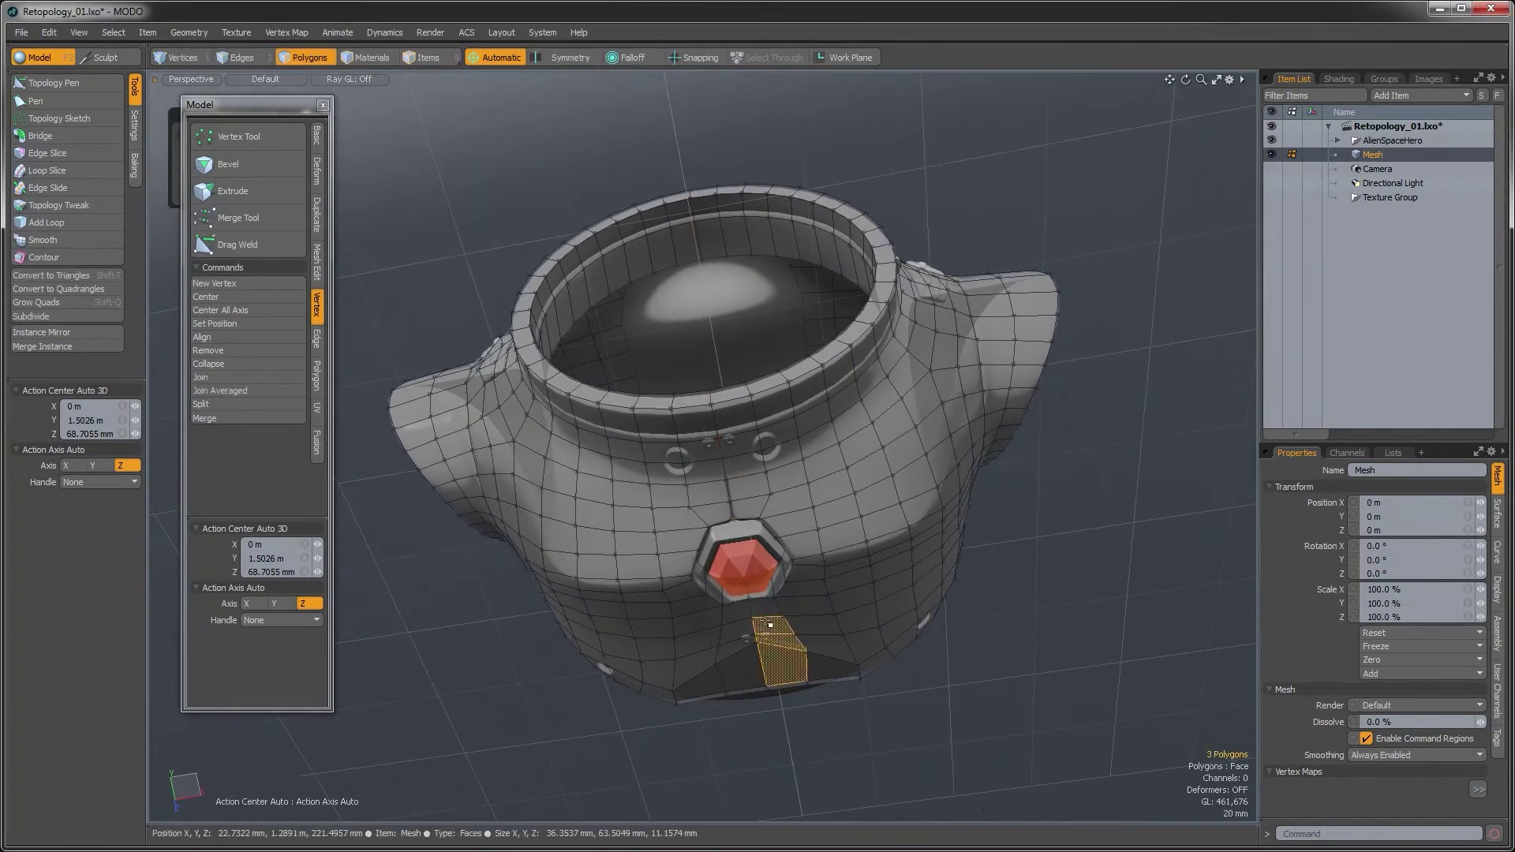
key(l)
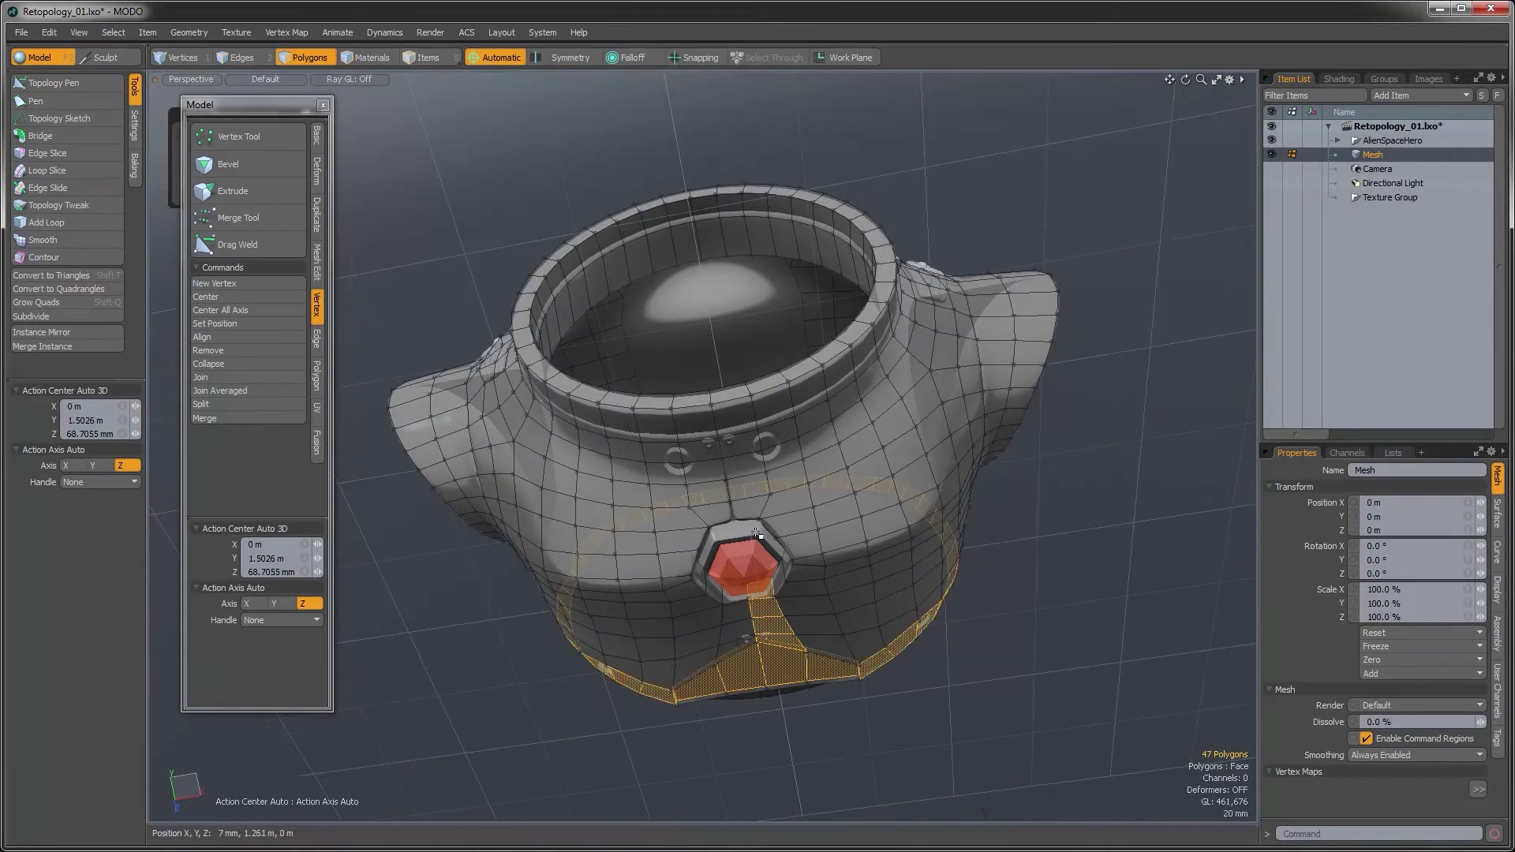
click(756, 532)
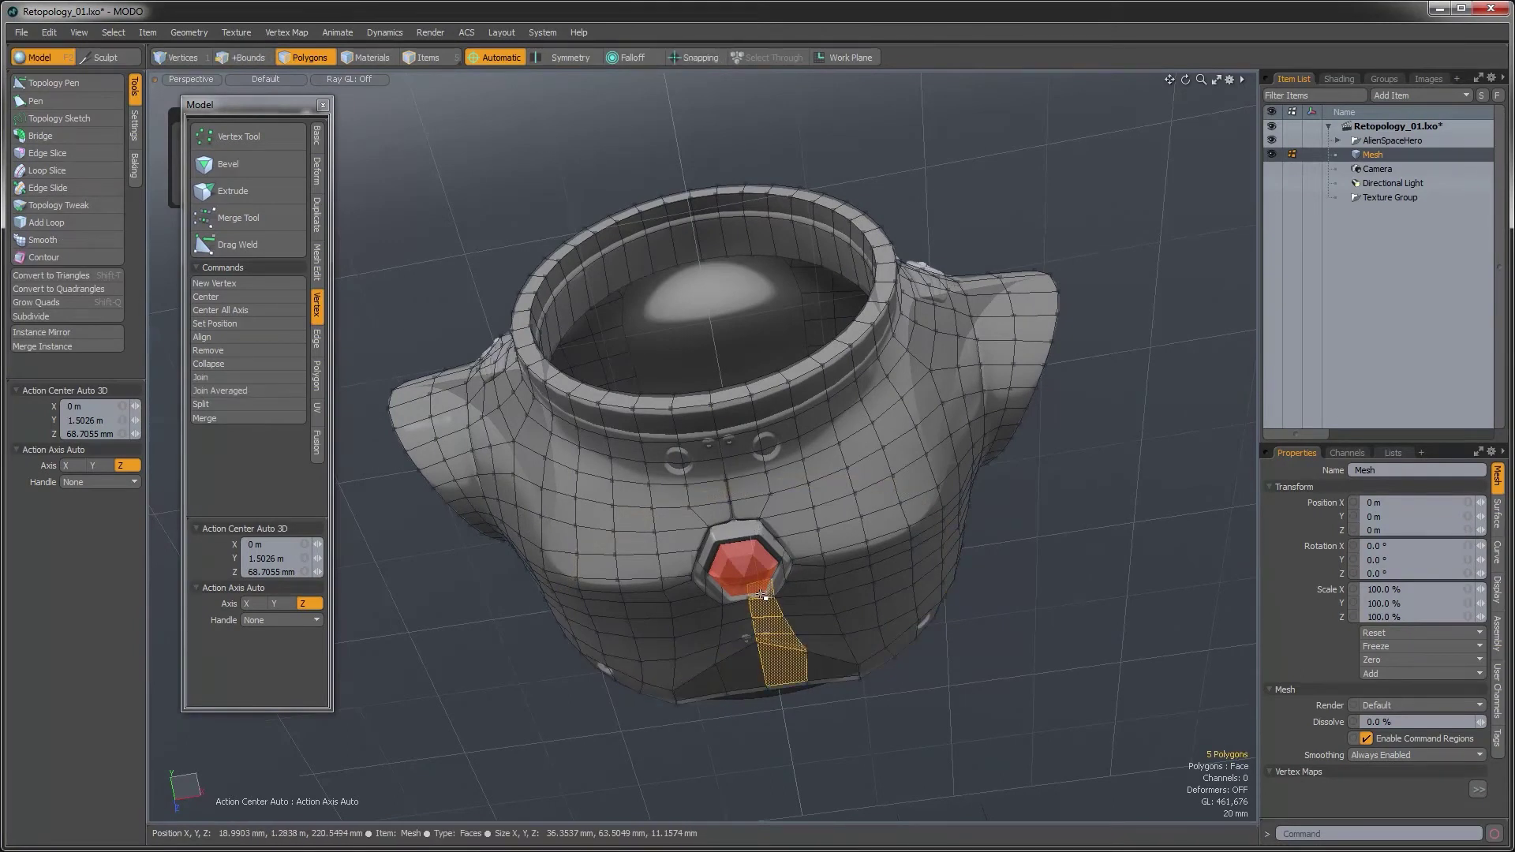
alt+drag(727, 384, 790, 300)
alt+drag(806, 540, 833, 643)
shift+click(754, 323)
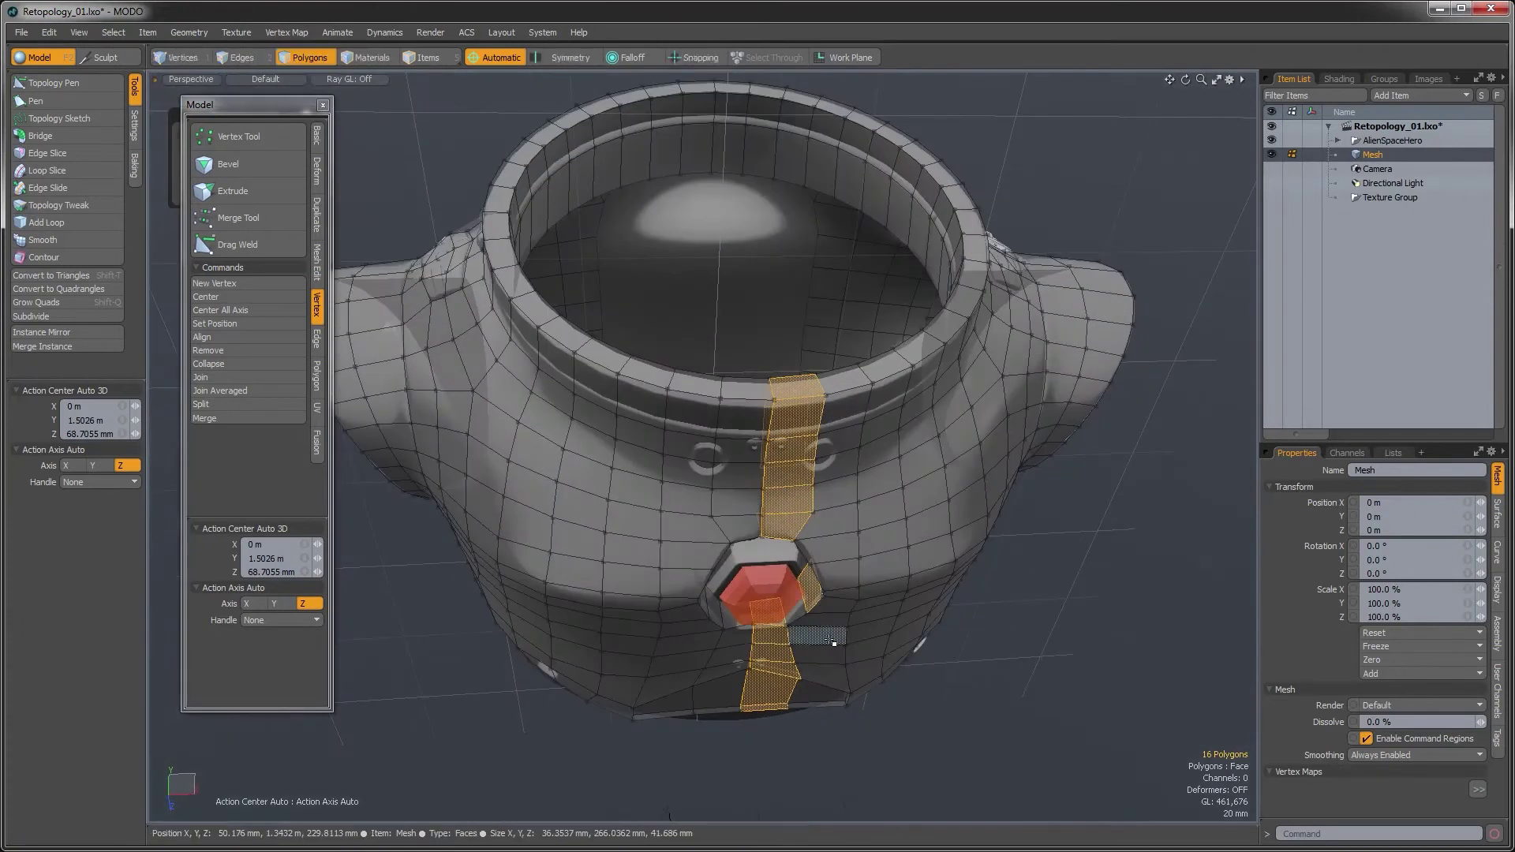
click(832, 643)
Delete the matching column of polygons beside the center line on the back, and select the remaining mesh polygons
alt+drag(908, 555, 709, 360)
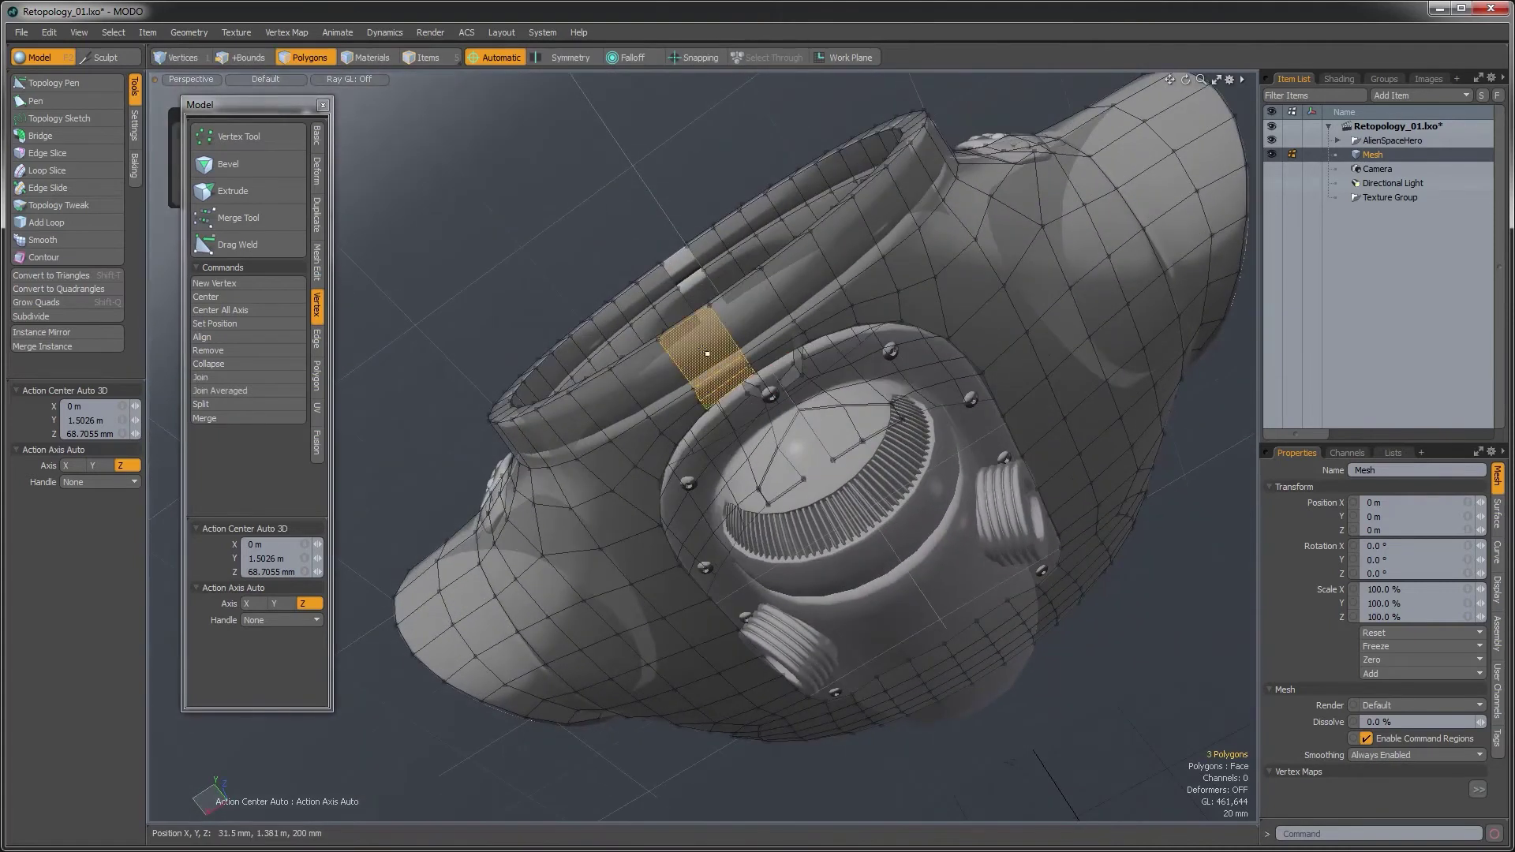
alt+drag(791, 582, 807, 543)
shift+drag(838, 594, 892, 710)
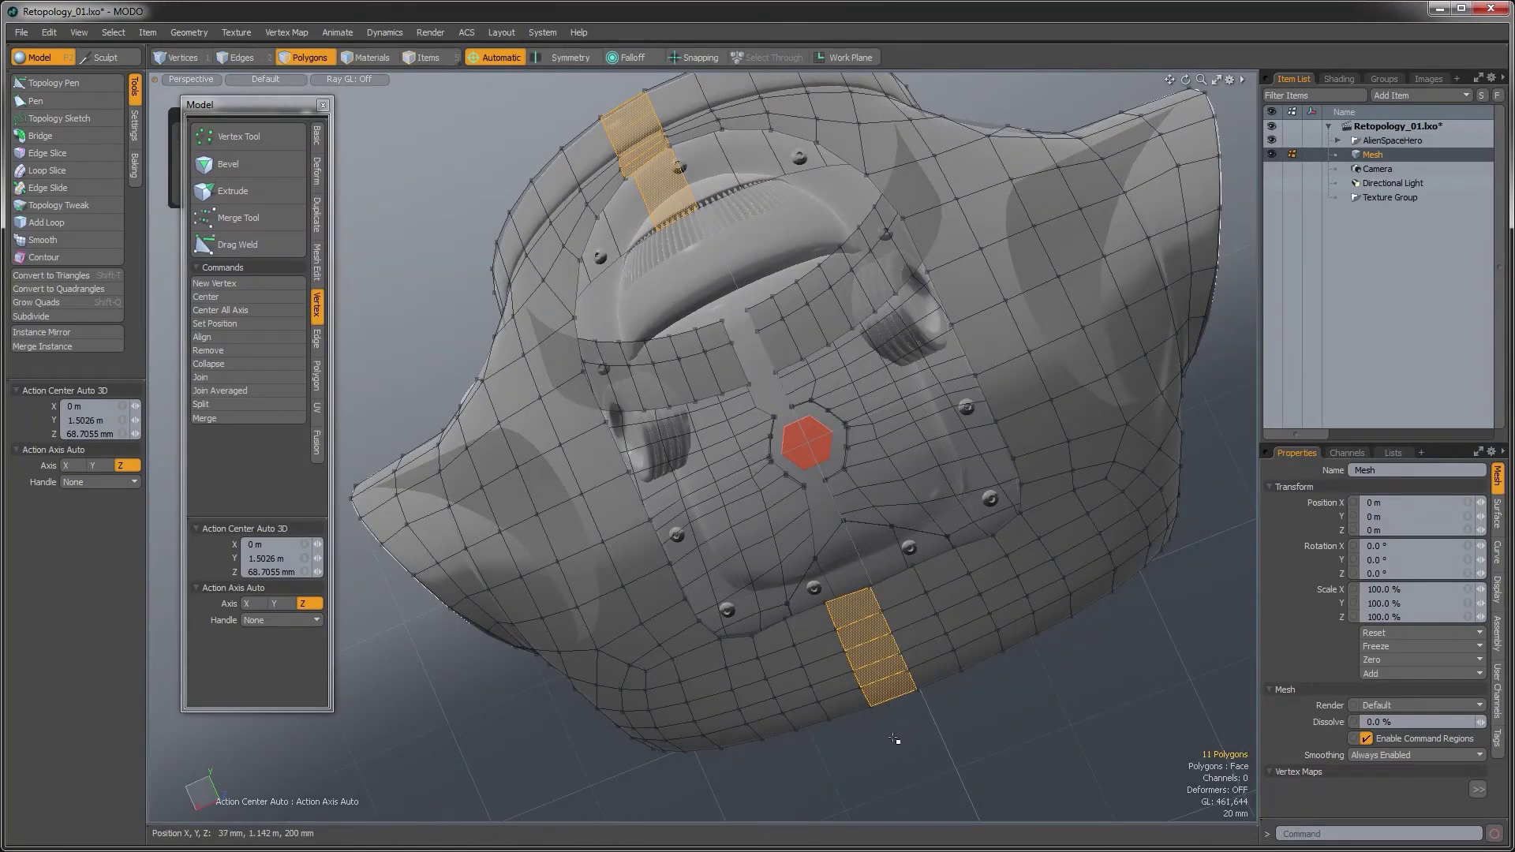
key(bracketleft)
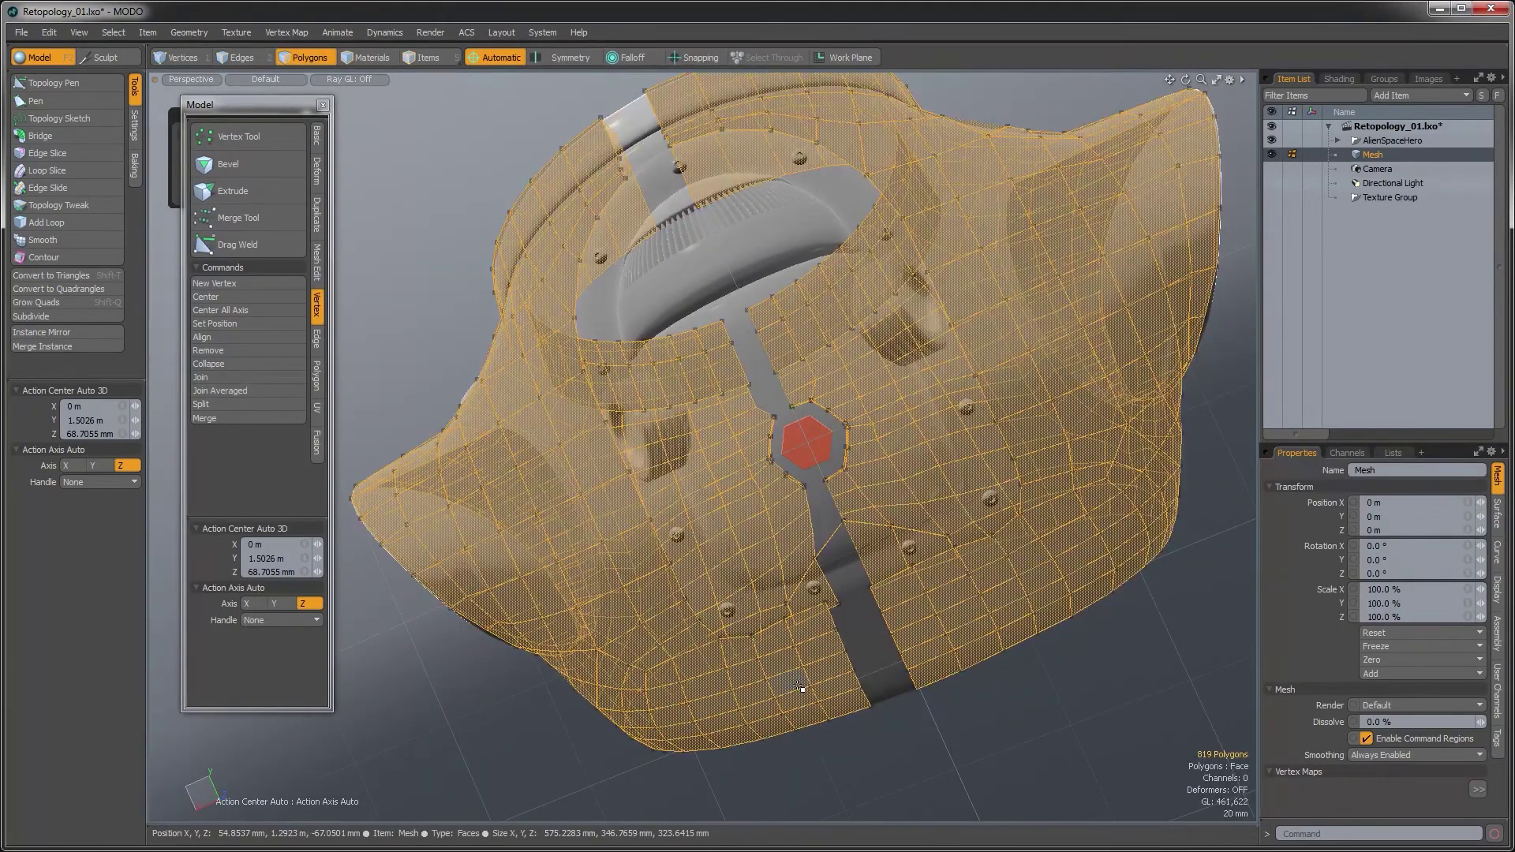
Delete the leftover connecting polygon at the front's lower notch and the whole mesh half on the cut side
alt+drag(638, 589, 723, 491)
click(704, 478)
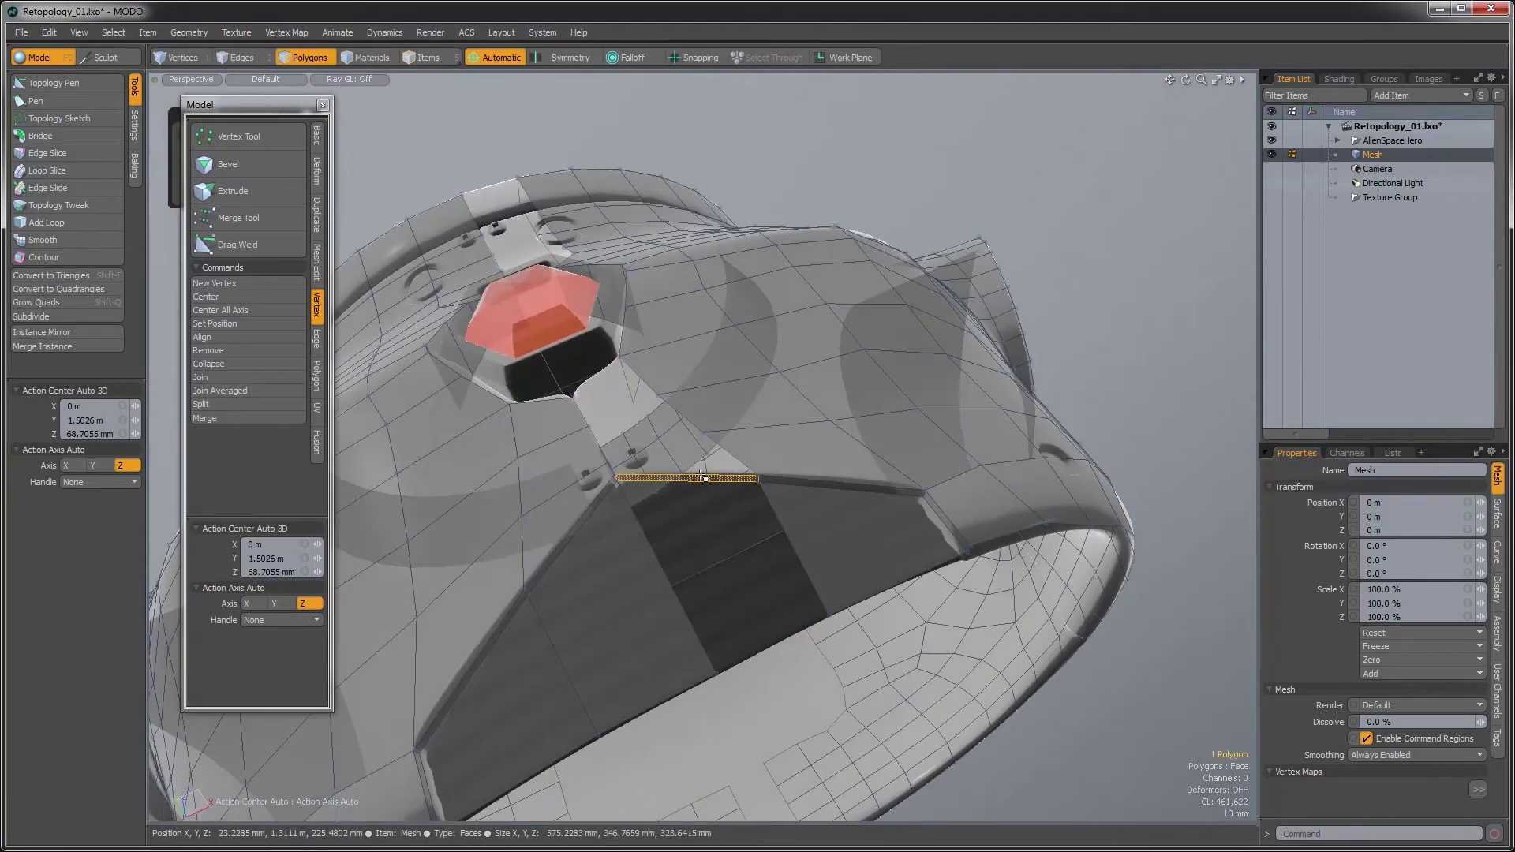
key(Delete)
double_click(786, 491)
key(Delete)
Mirror the remaining mesh half across the X axis about the origin with Merge Vertices enabled
alt+drag(727, 237, 822, 599)
scroll(778, 582, down, 5)
alt+drag(947, 528, 734, 564)
click(641, 457)
key(alt)
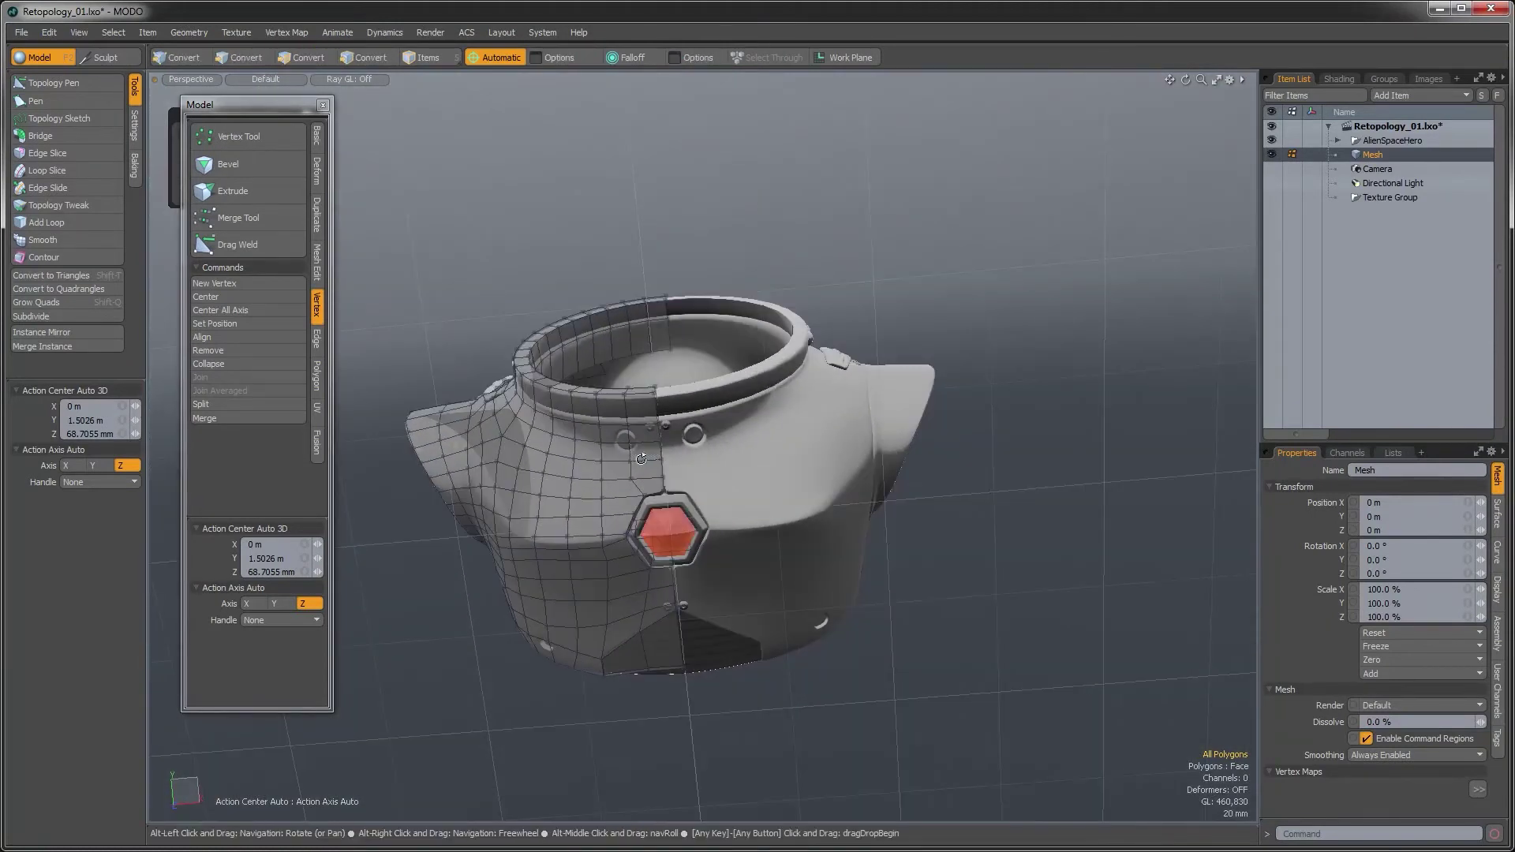
key(alt+o)
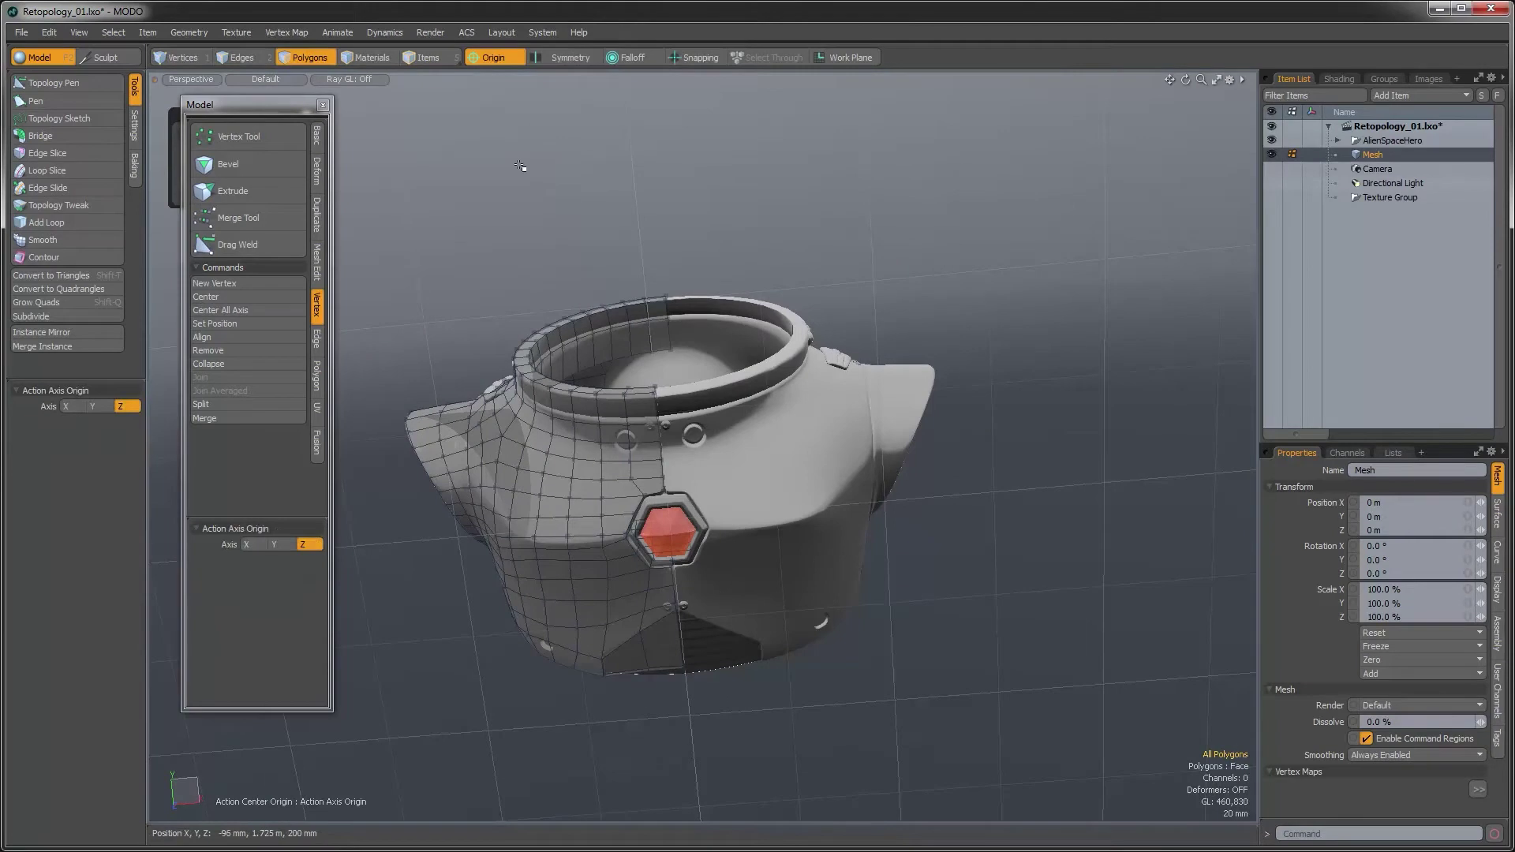
key(shift+v)
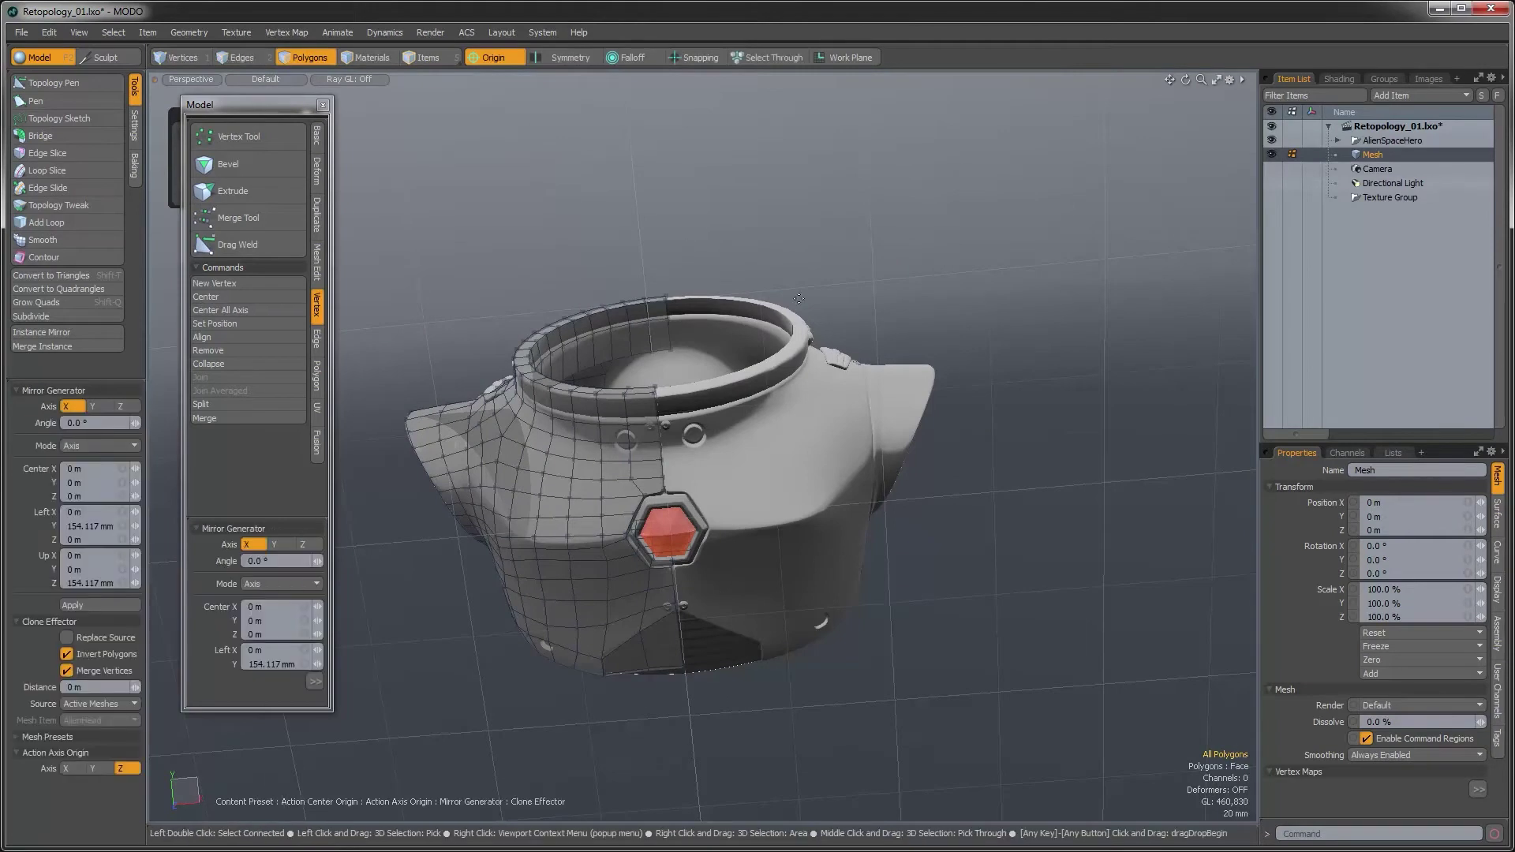
click(690, 452)
alt+drag(690, 452, 688, 425)
alt+shift+drag(676, 477, 709, 491)
key(q)
Turn on X symmetry and clear the Origin action center
click(564, 63)
click(562, 61)
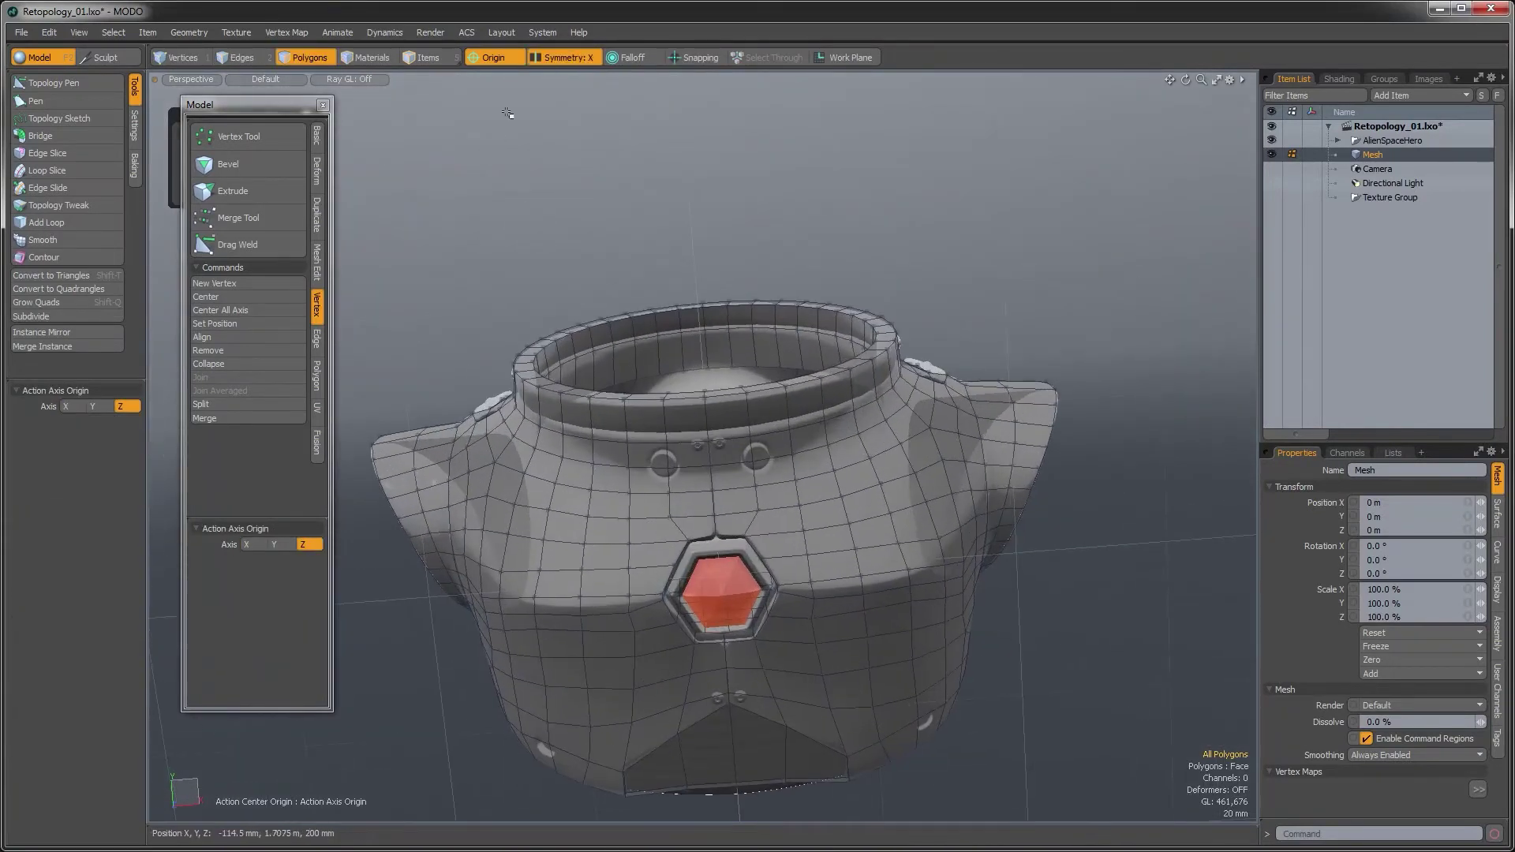
click(497, 55)
click(469, 65)
Examine the low-poly mesh around the collar and shoulder with the AlienSpaceHero reference temporarily hidden
alt+drag(649, 469, 655, 360)
alt+drag(813, 655, 505, 700)
scroll(923, 449, down, 3)
scroll(922, 449, up, 10)
key(1)
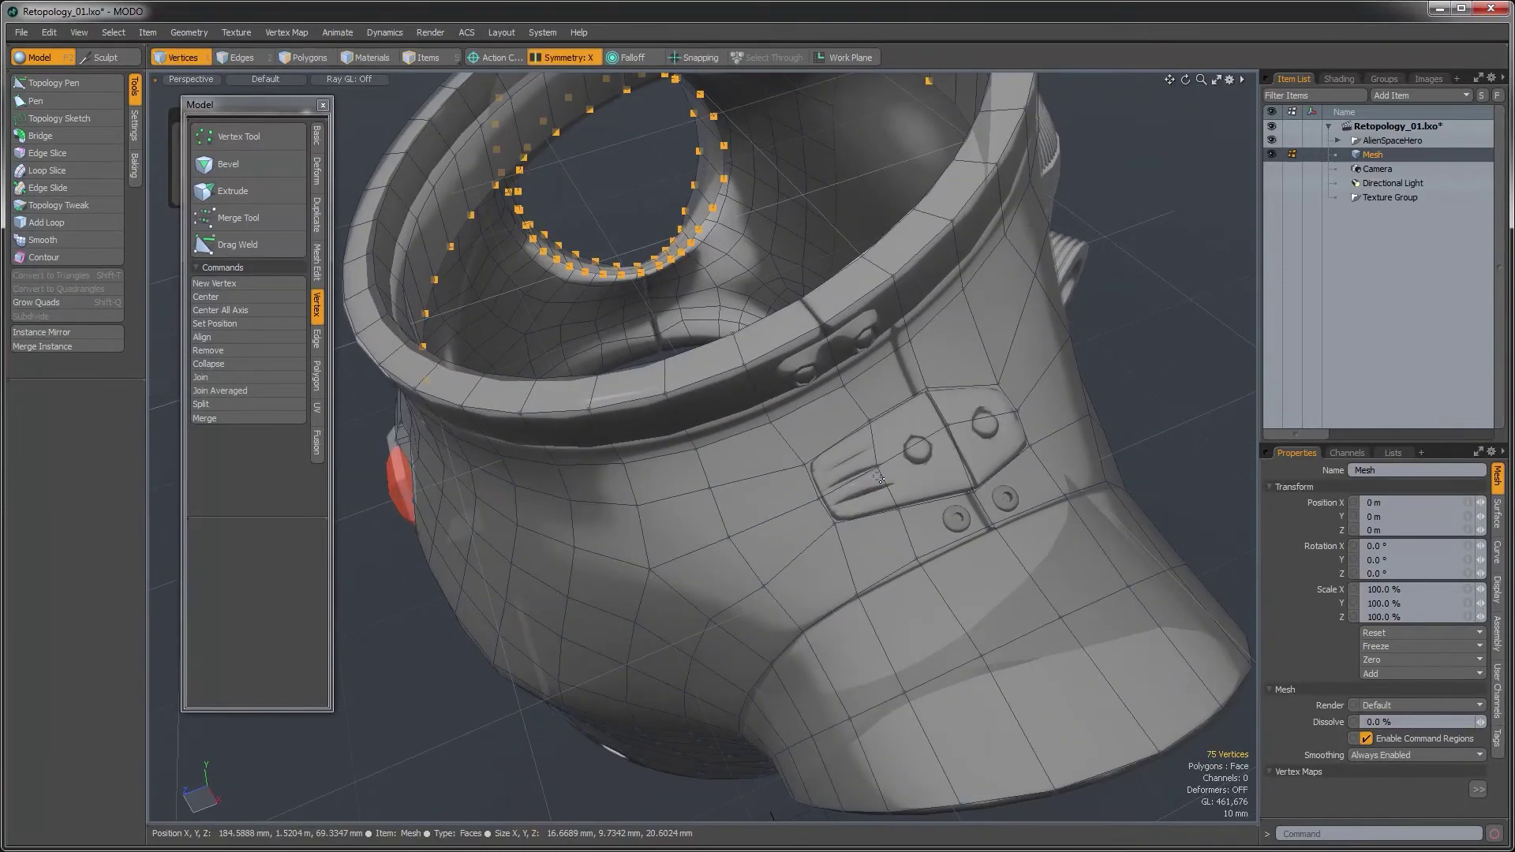
click(1271, 140)
alt+drag(963, 389, 992, 244)
scroll(974, 355, up, 5)
alt+drag(974, 355, 894, 454)
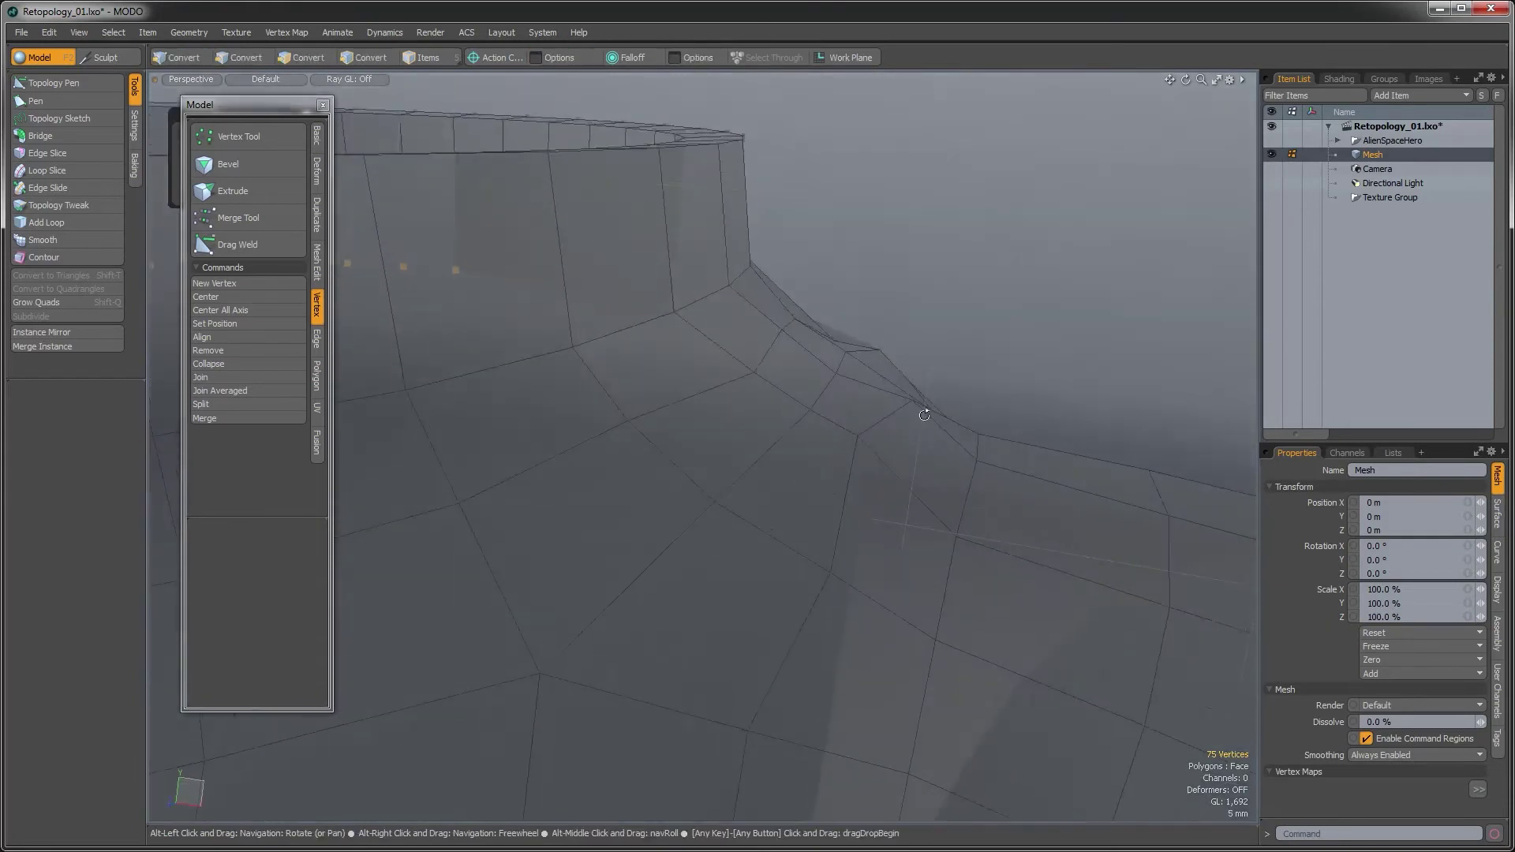
click(1271, 141)
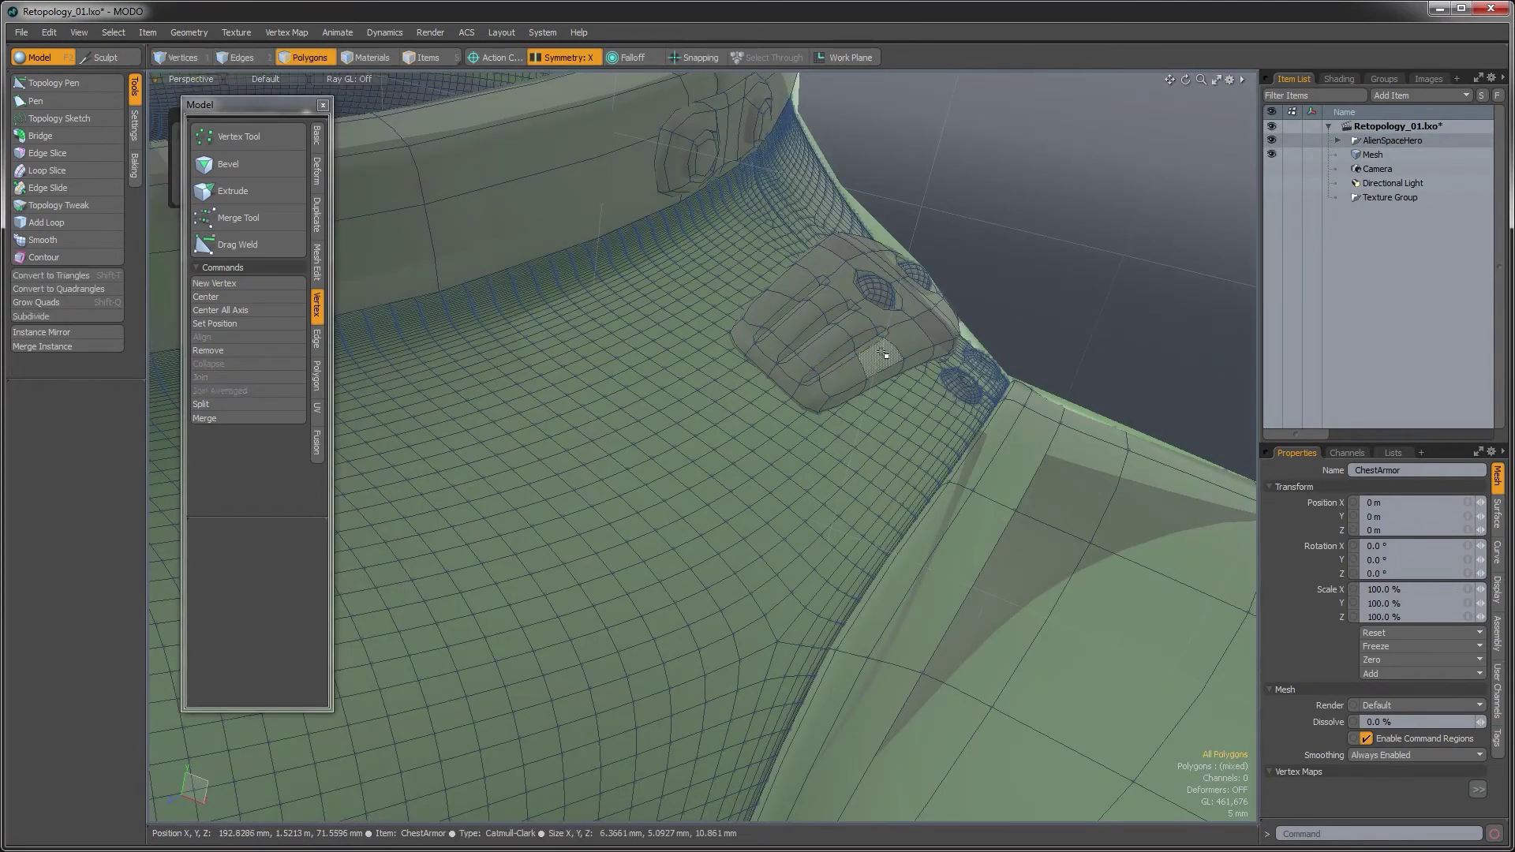
Select the ribbed shoulder plate and its bolts in the high-poly ChestArmor on both sides and delete them
double_click(883, 354)
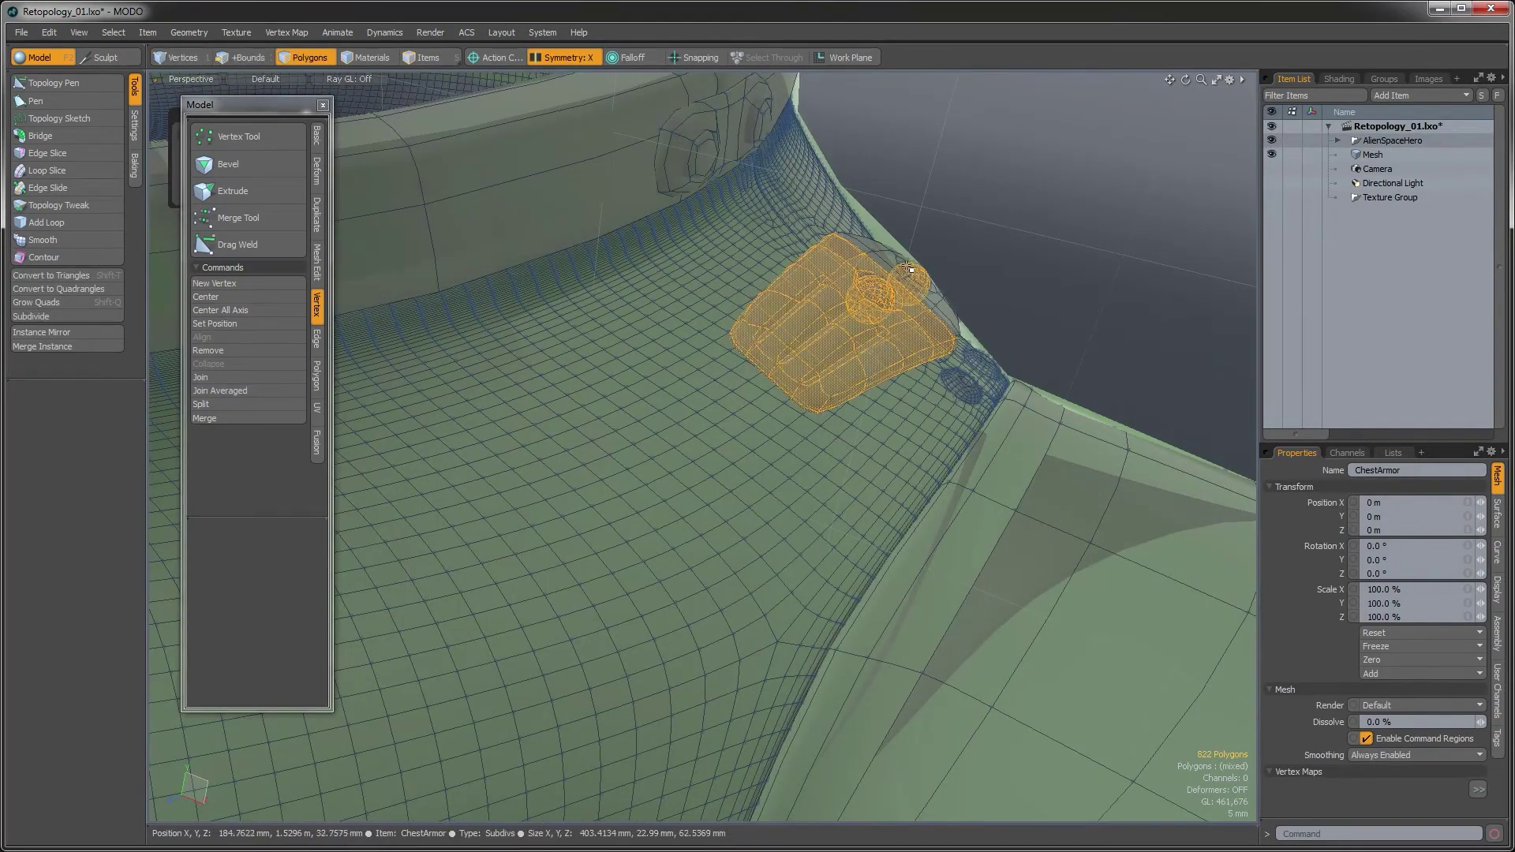
alt+drag(943, 302, 846, 522)
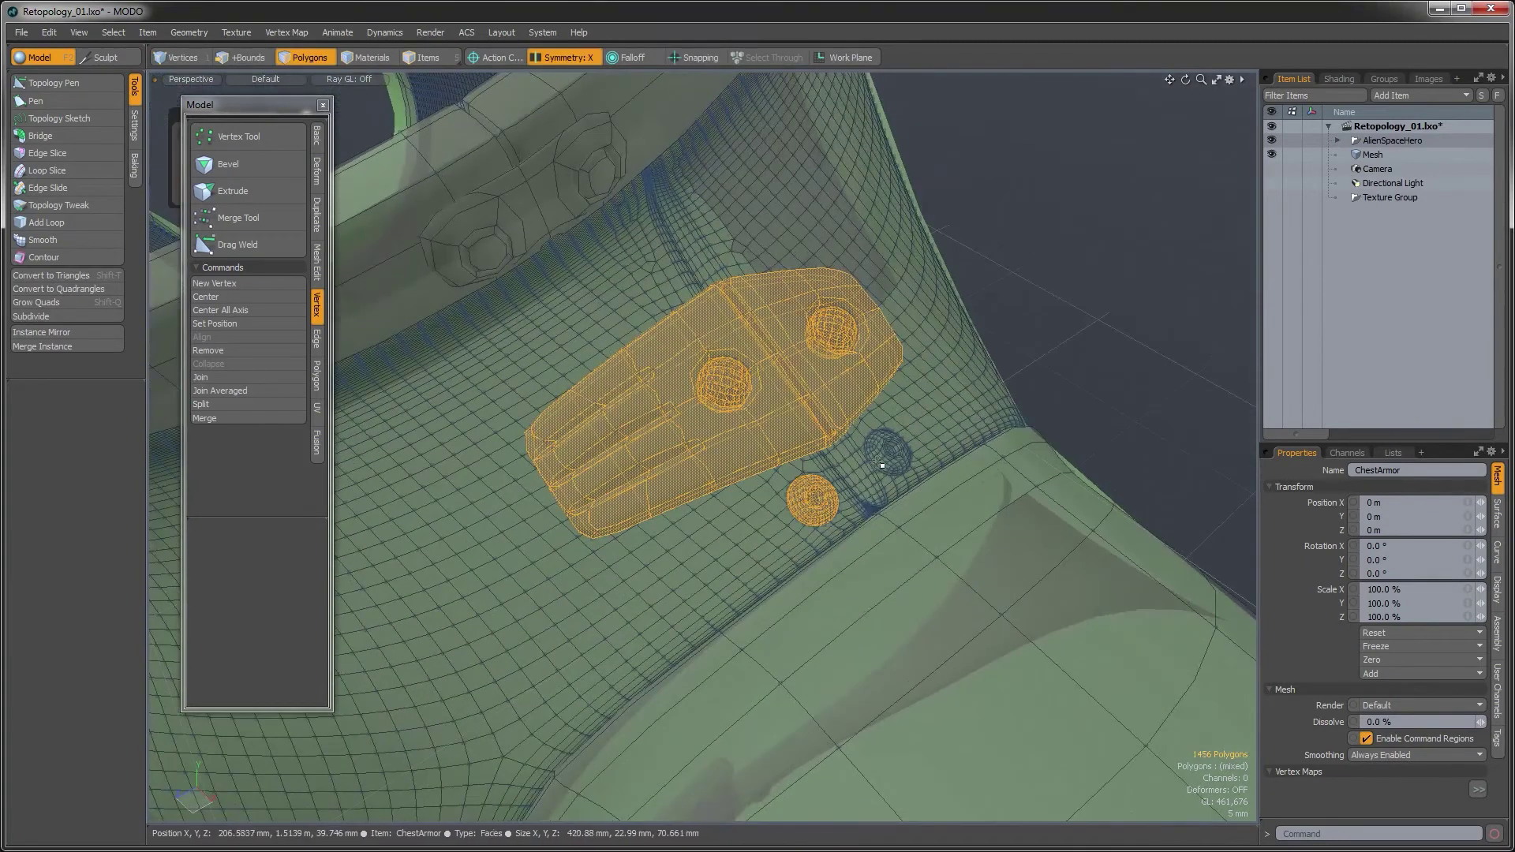
alt+drag(883, 461, 841, 443)
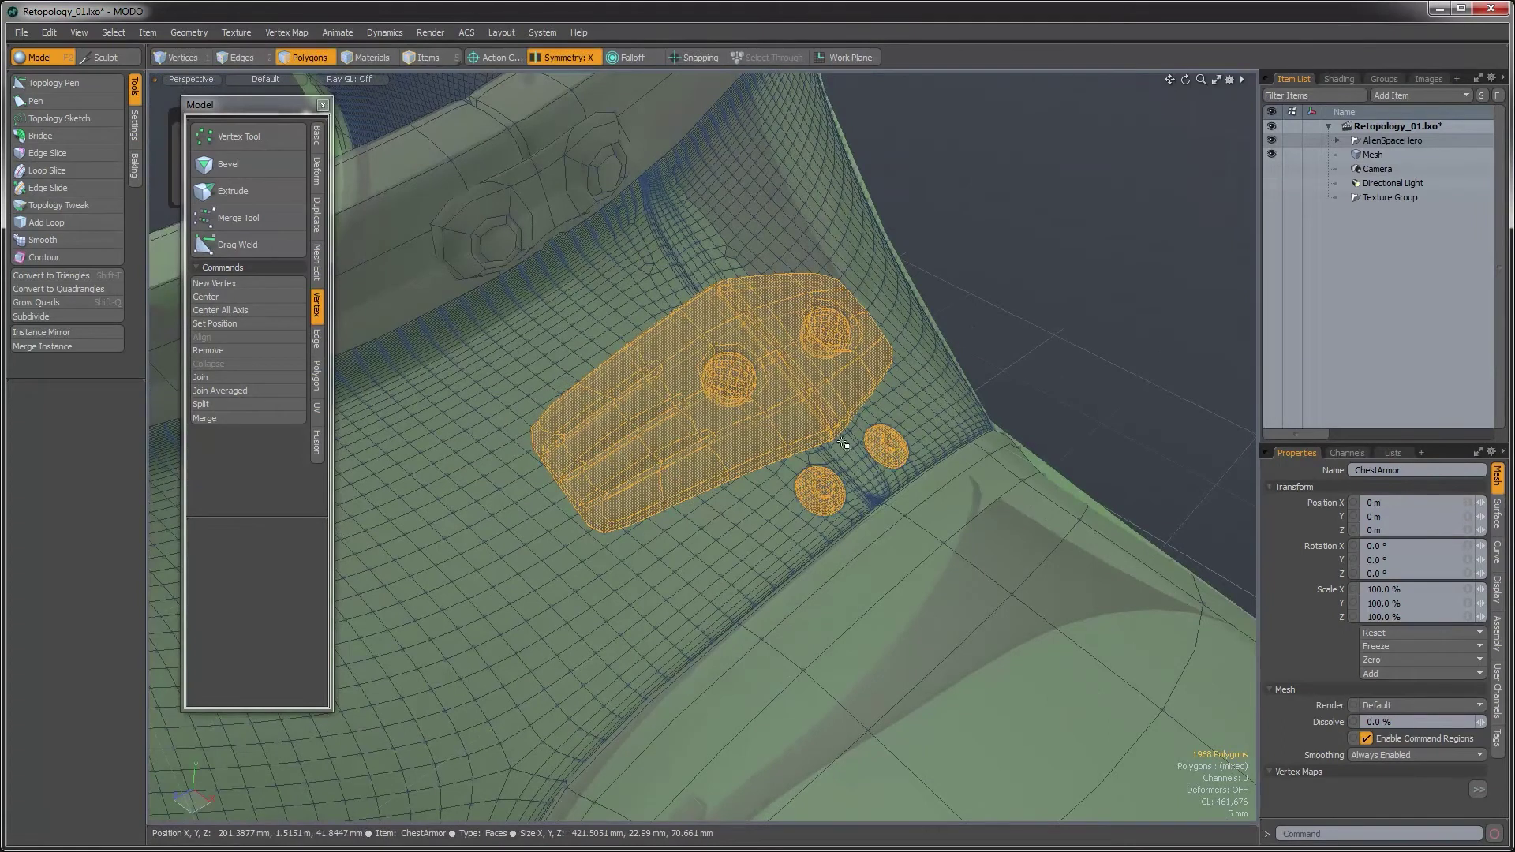
key(Delete)
Select the ribbed side plate beneath the arm opening and its bolts in the high-poly ChestArmor and delete them
ctrl+alt+drag(868, 517, 793, 521)
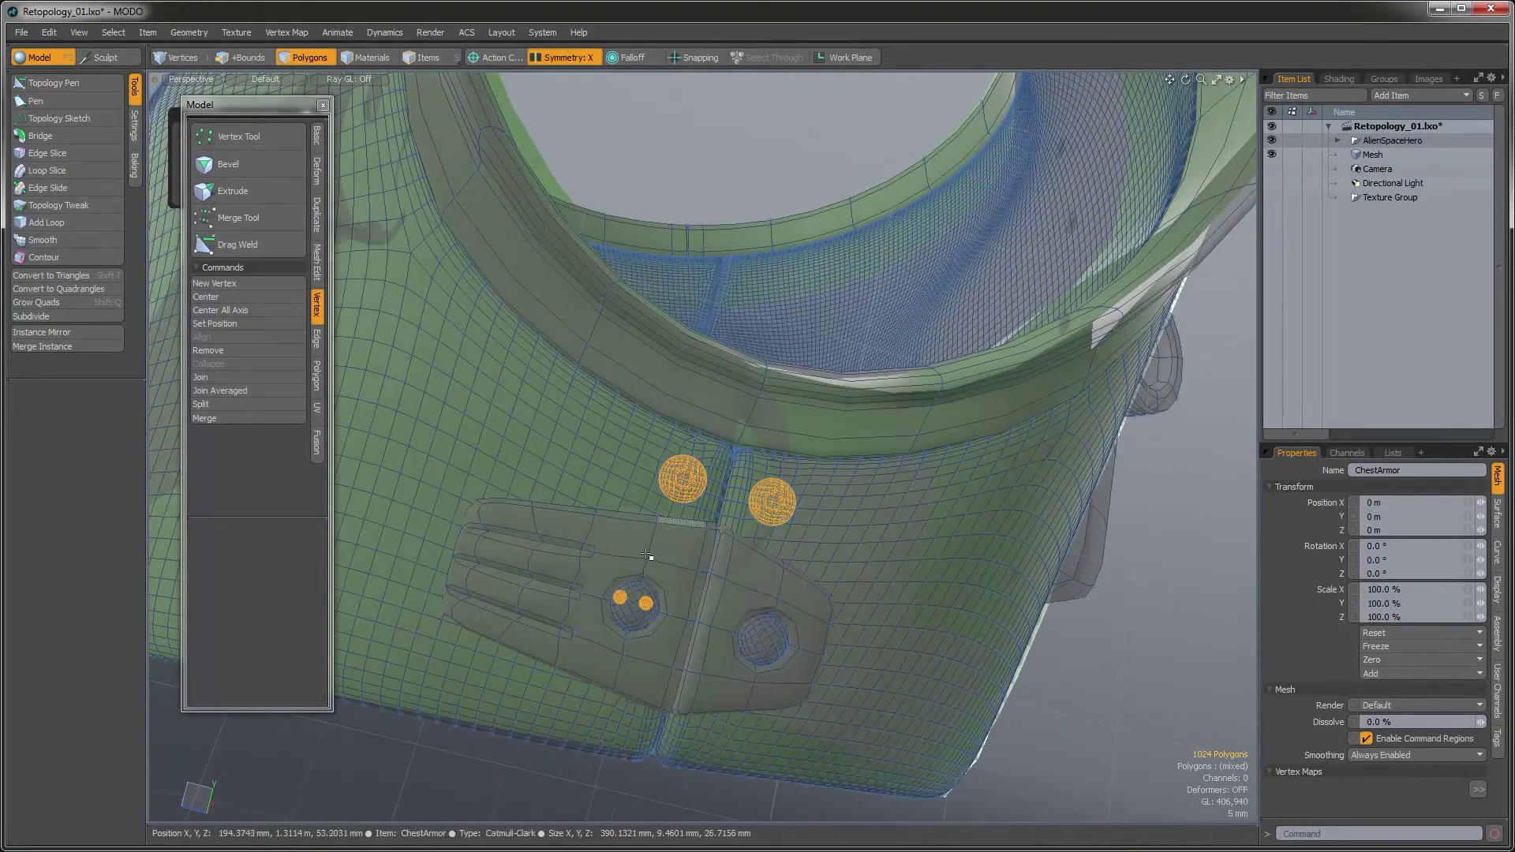
shift+double_click(739, 591)
shift+double_click(690, 569)
alt+drag(545, 600, 557, 626)
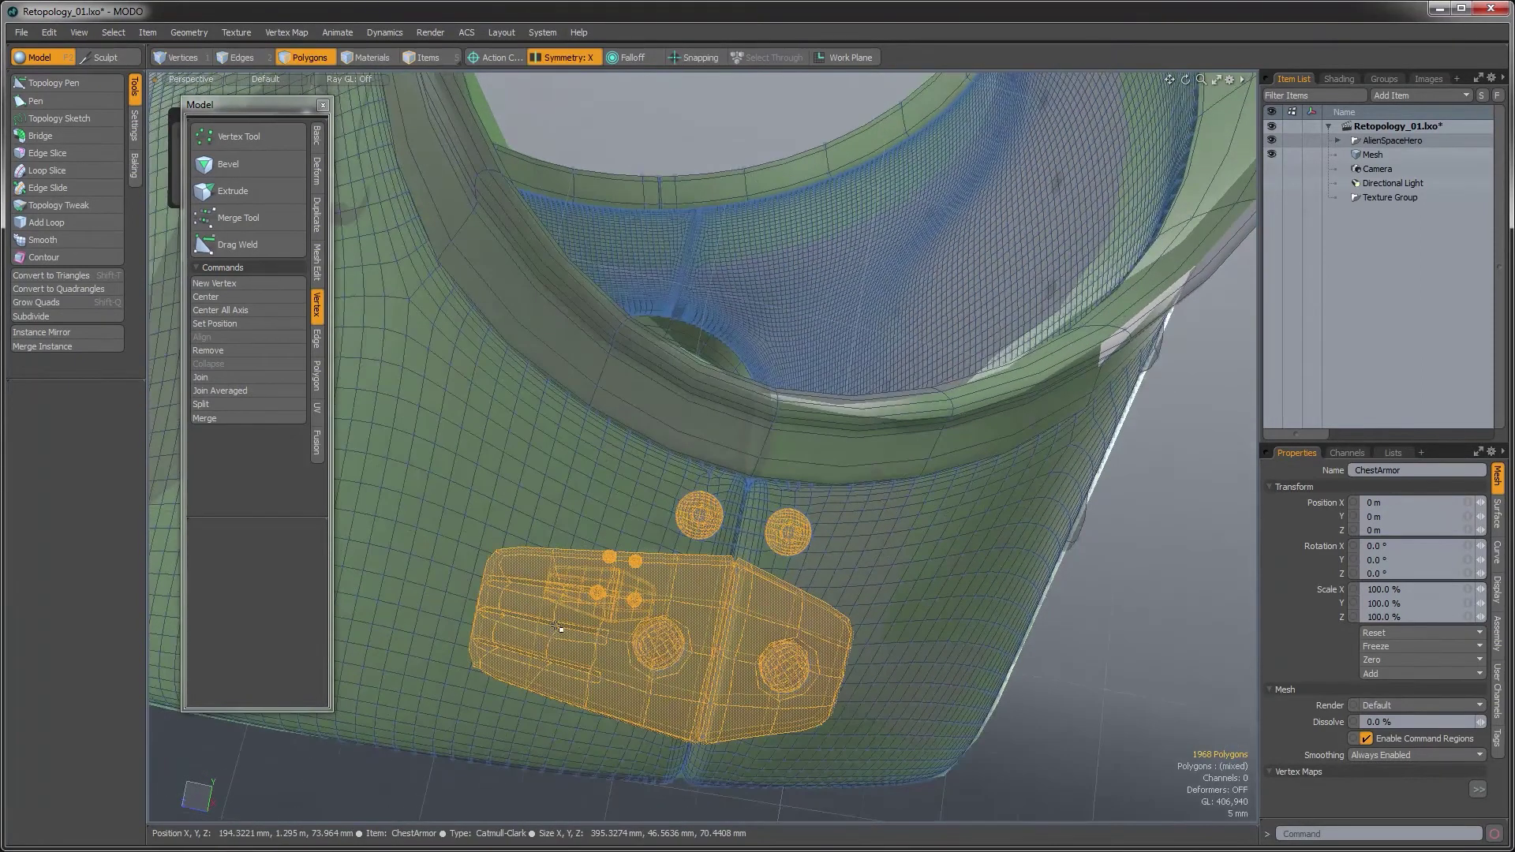
key(Delete)
ctrl+alt+drag(720, 509, 1138, 204)
key(ctrl+z)
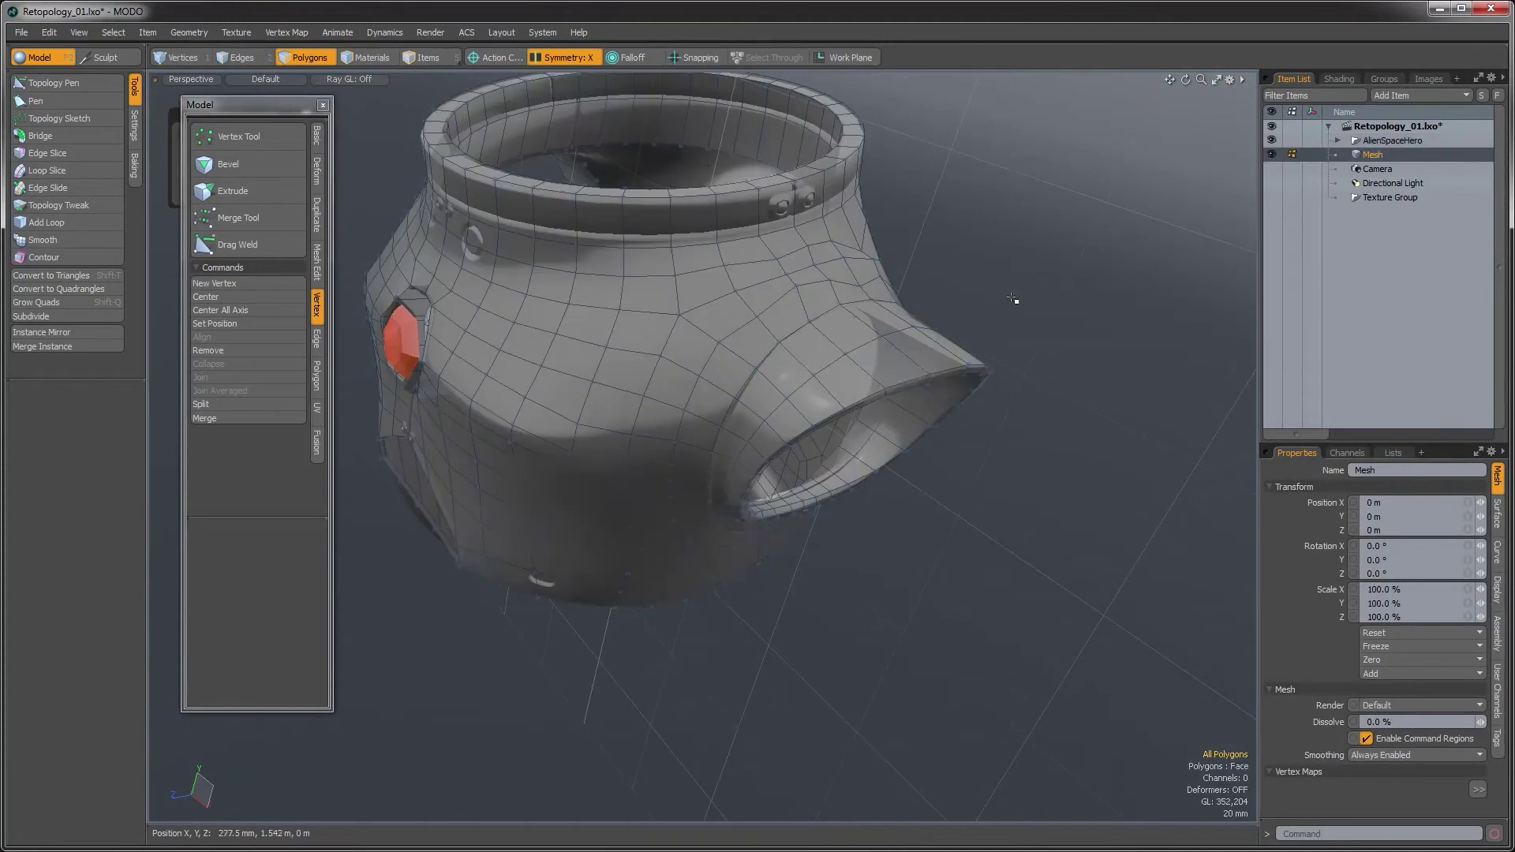
Reposition the low-poly vertices around the former shoulder plate and along the shoulder seam with the Topology Pen
alt+drag(707, 366, 764, 362)
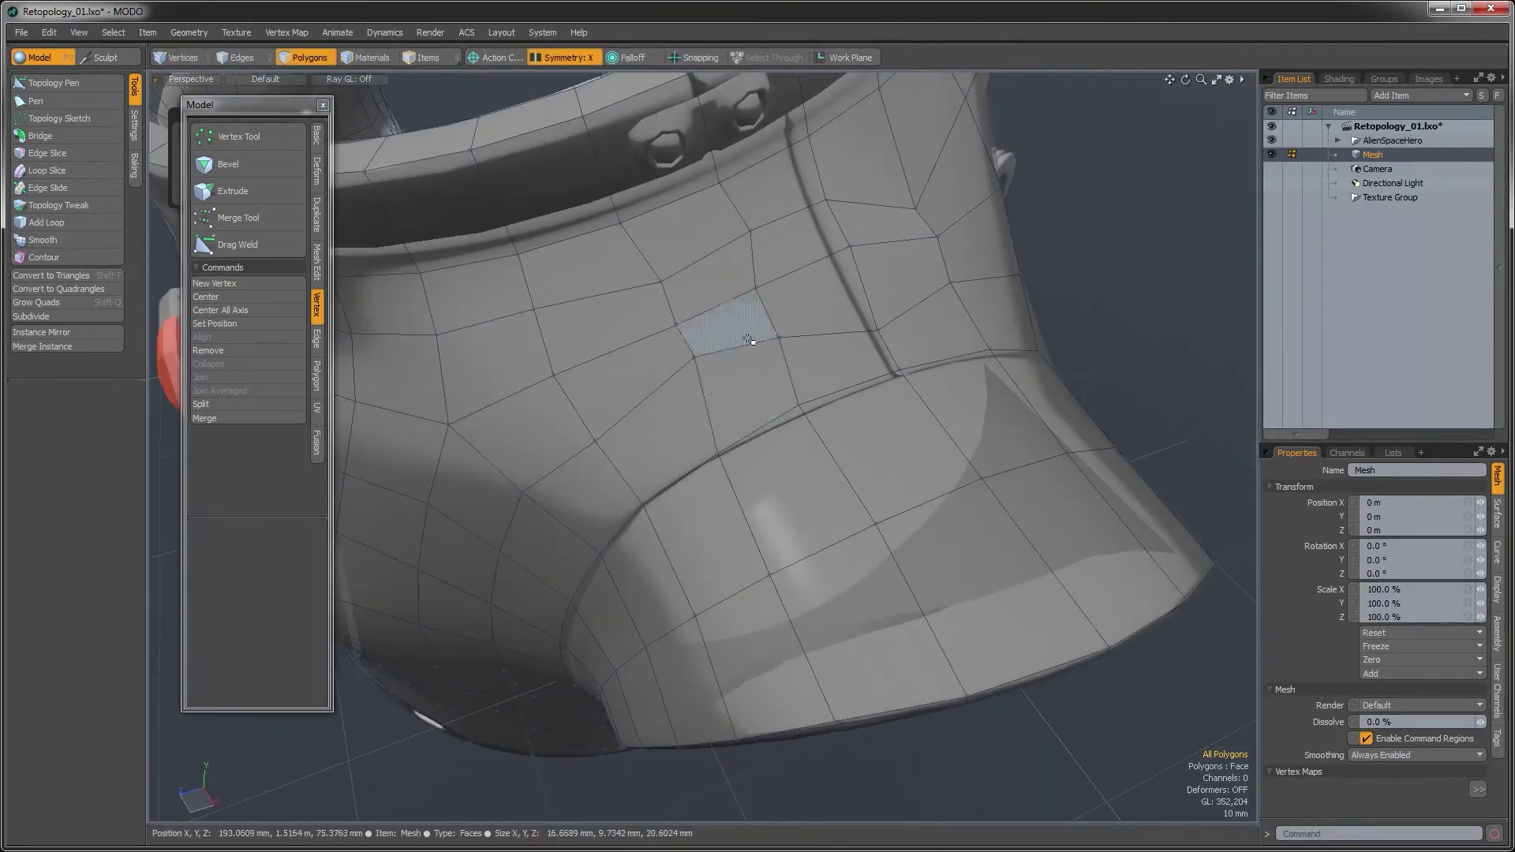
click(59, 83)
alt+drag(764, 304, 770, 348)
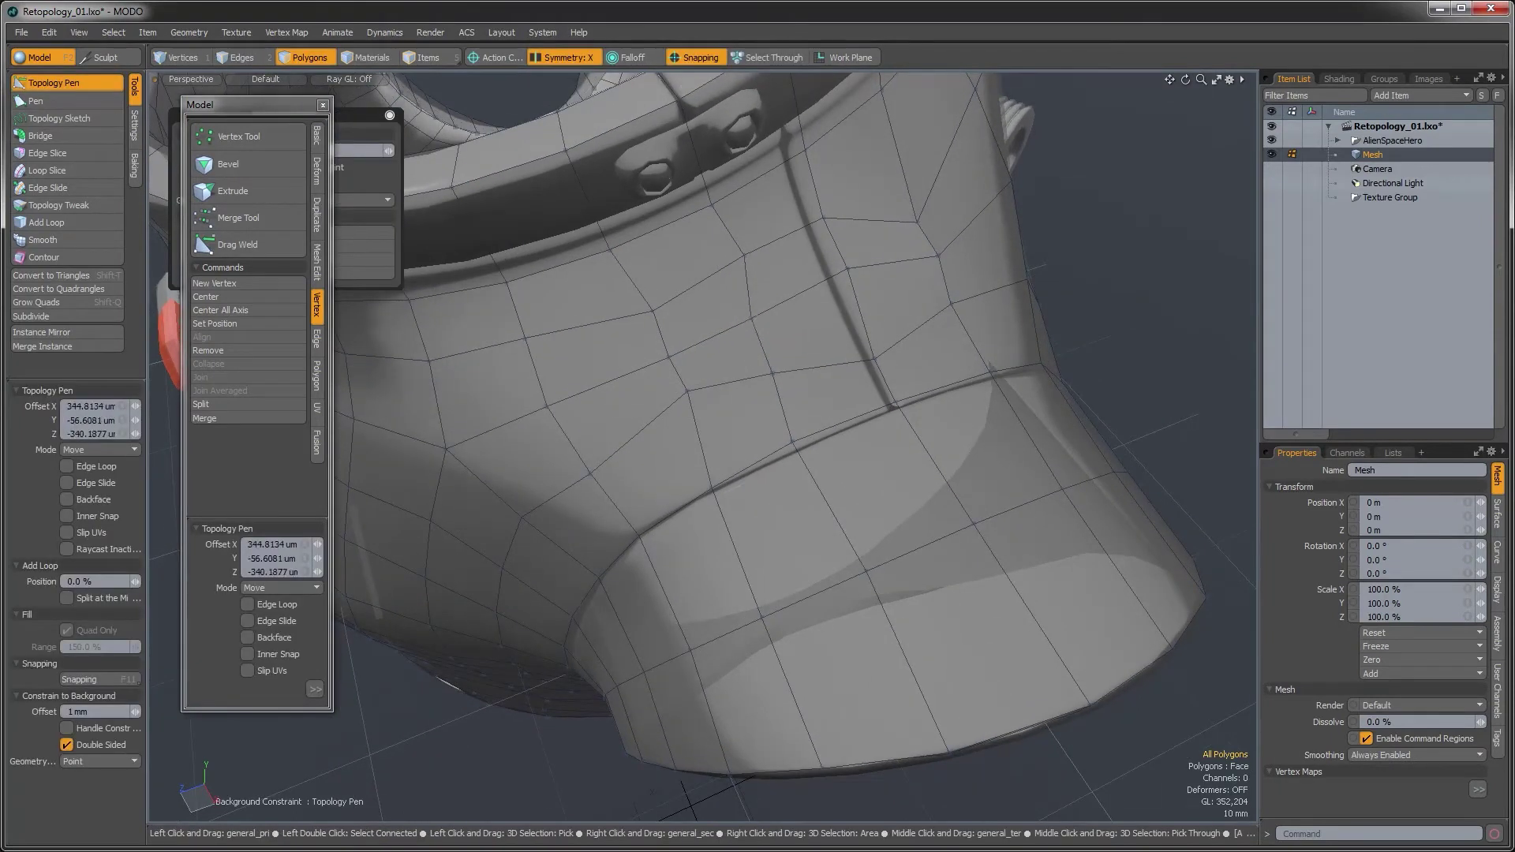
alt+drag(864, 288, 866, 355)
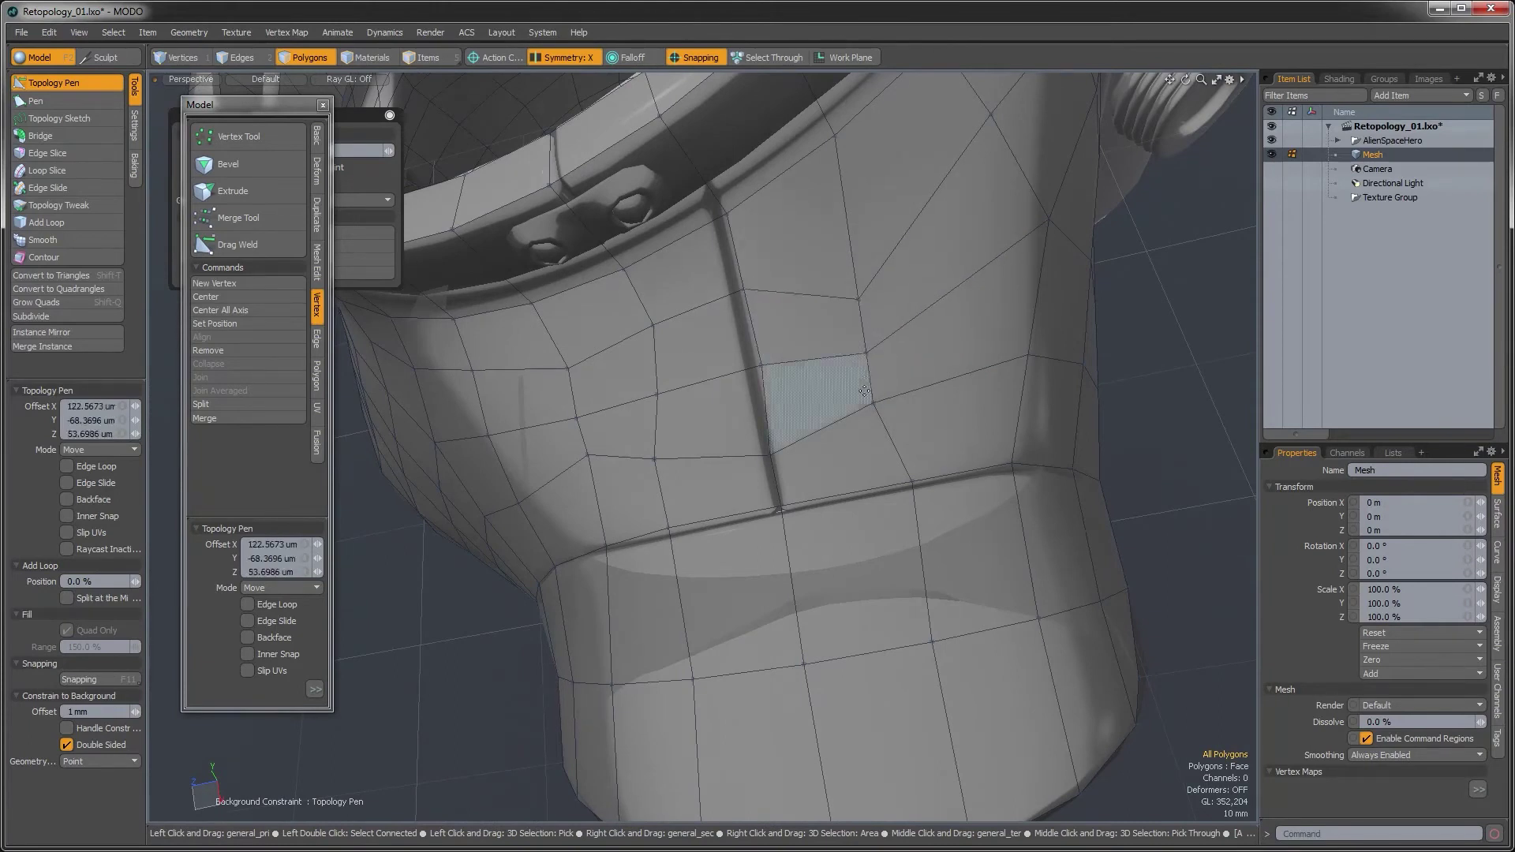
alt+drag(838, 439, 757, 417)
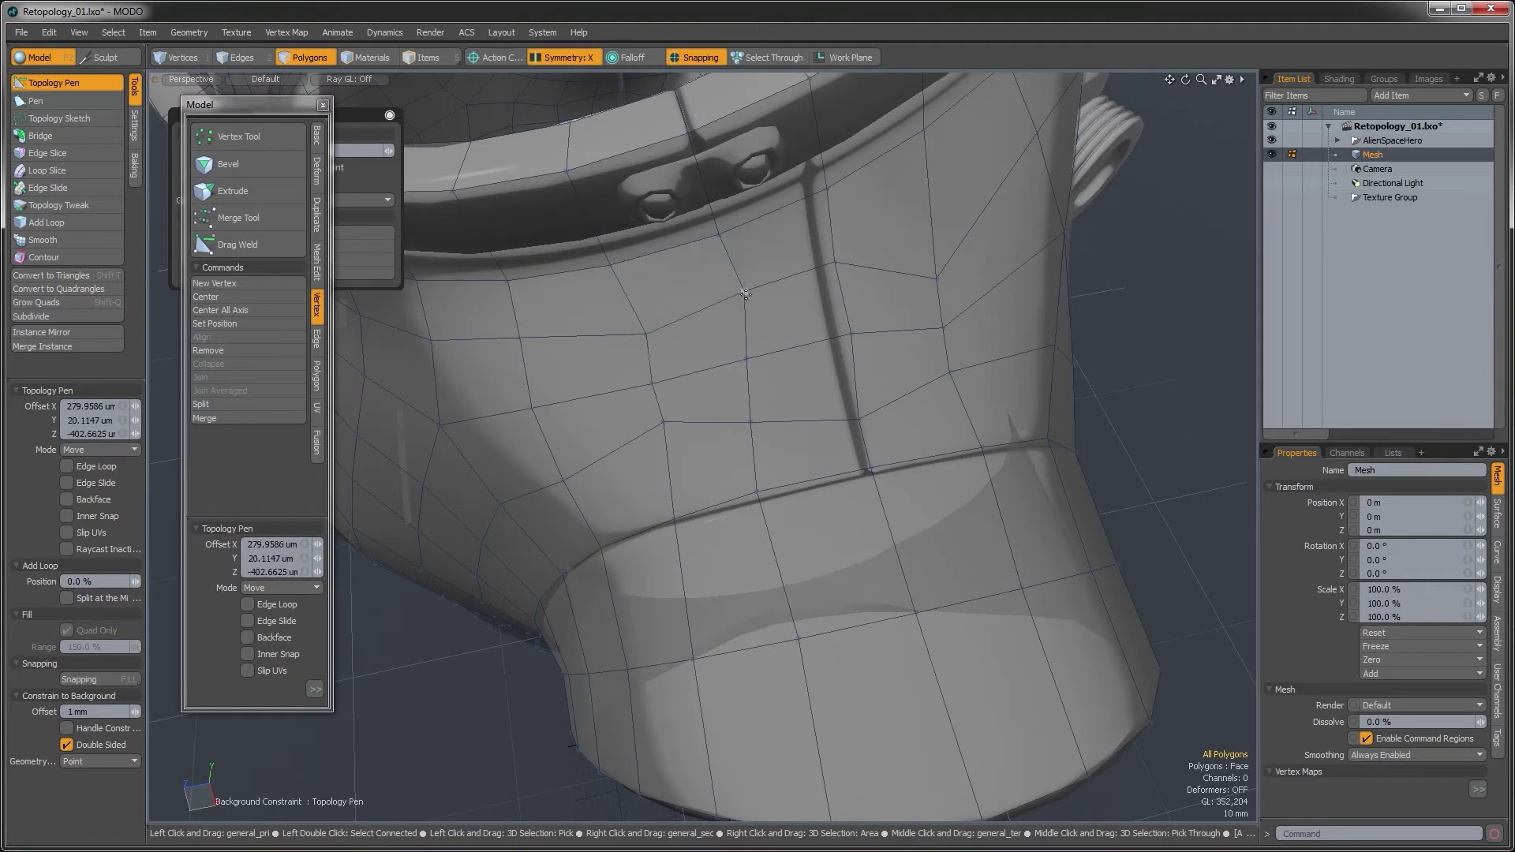
Adjust the low-poly vertices along the side seam beneath the arm opening, and leave the Topology Pen
alt+drag(705, 353, 829, 682)
drag(539, 750, 490, 740)
alt+drag(553, 711, 957, 582)
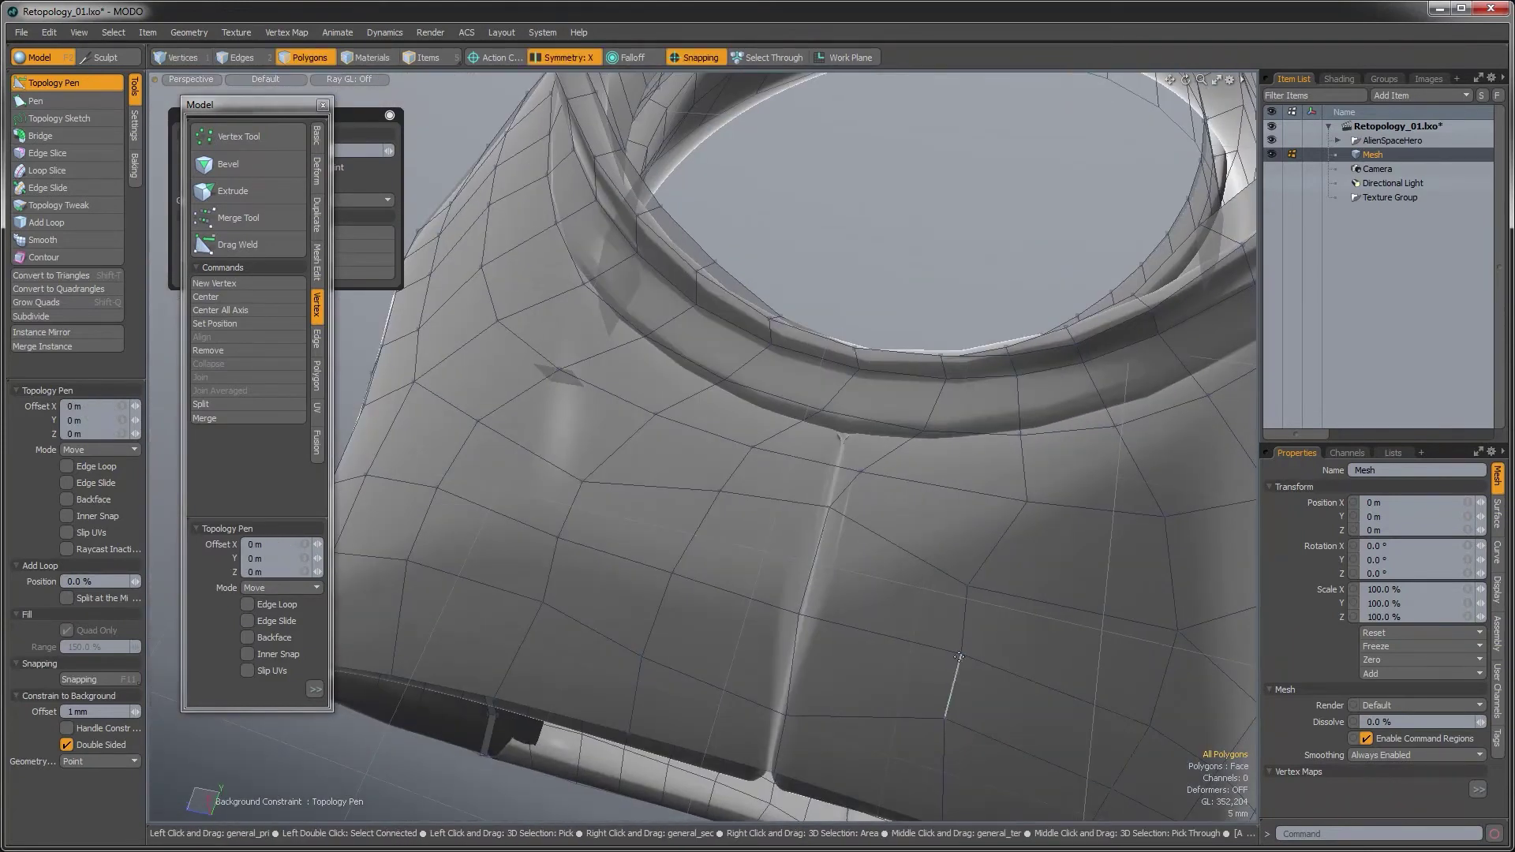
alt+drag(834, 644, 868, 670)
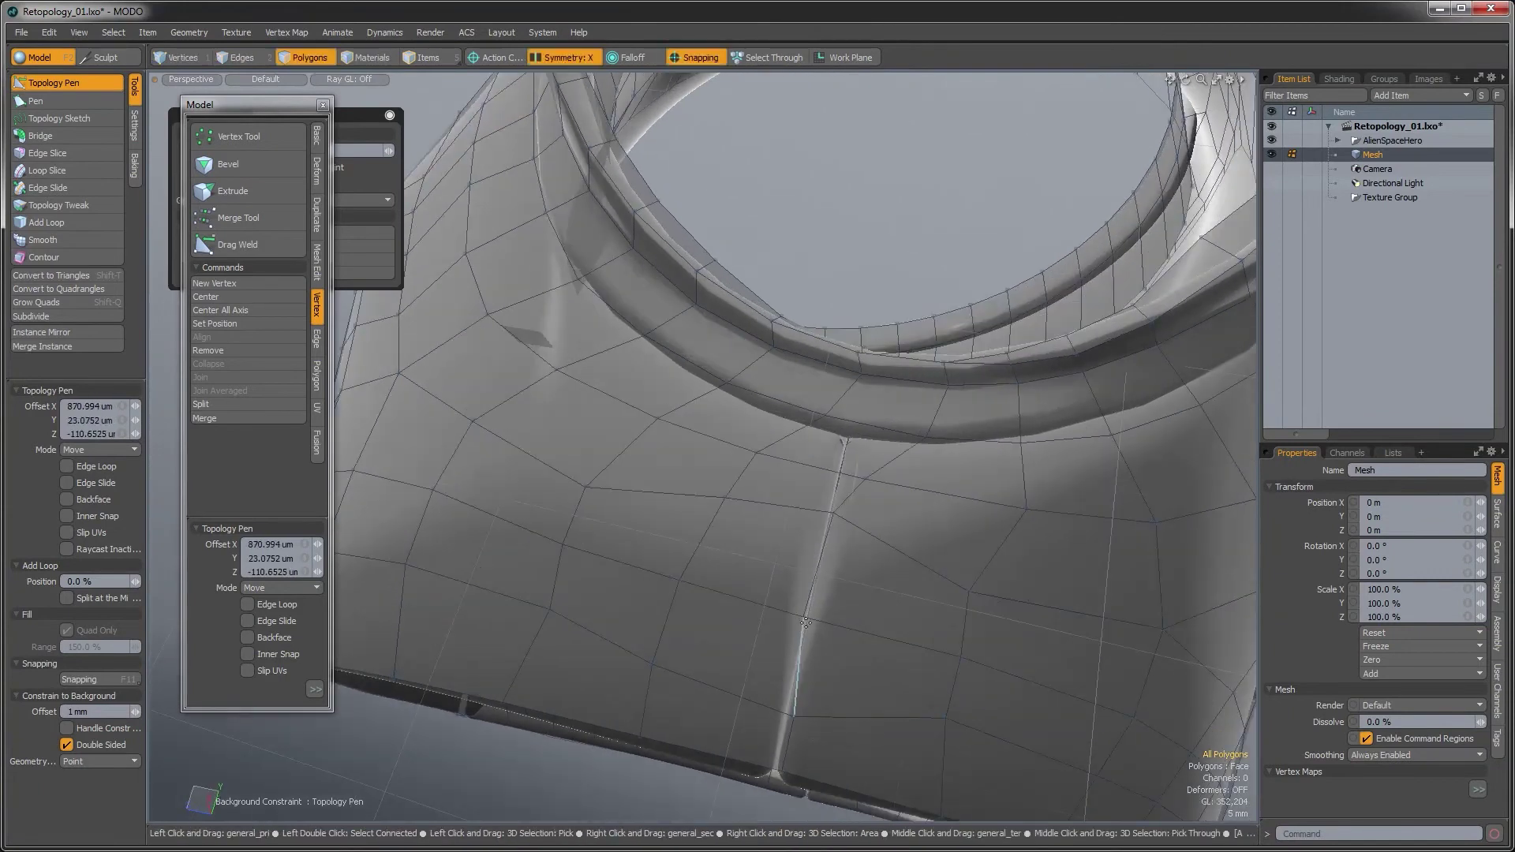
mouse_move(777, 552)
alt+mouse_down()
mouse_move(788, 623)
mouse_move(892, 565)
mouse_move(742, 588)
mouse_move(873, 632)
mouse_move(908, 600)
alt+mouse_up()
key(space)
Bevel the side plate polygons beneath the arm opening as a group with about 4 mm shift and 2.48 mm inset
mouse_move(907, 600)
alt+mouse_down()
mouse_move(836, 615)
mouse_move(979, 734)
alt+mouse_up()
key(b)
click(838, 617)
drag(807, 610, 825, 620)
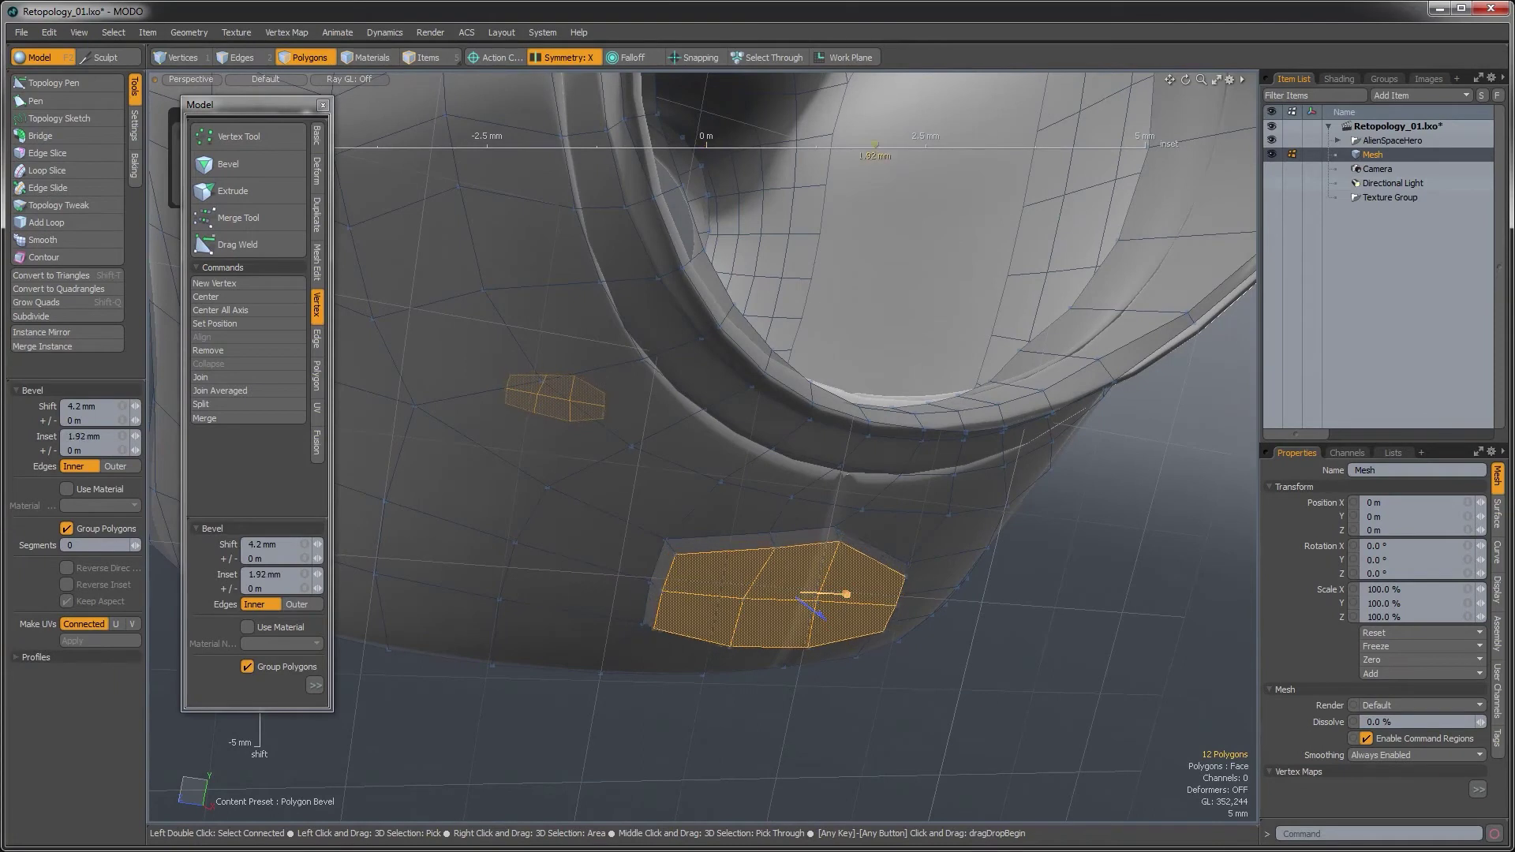
mouse_move(848, 598)
alt+mouse_down()
mouse_move(931, 629)
mouse_move(839, 619)
alt+mouse_up()
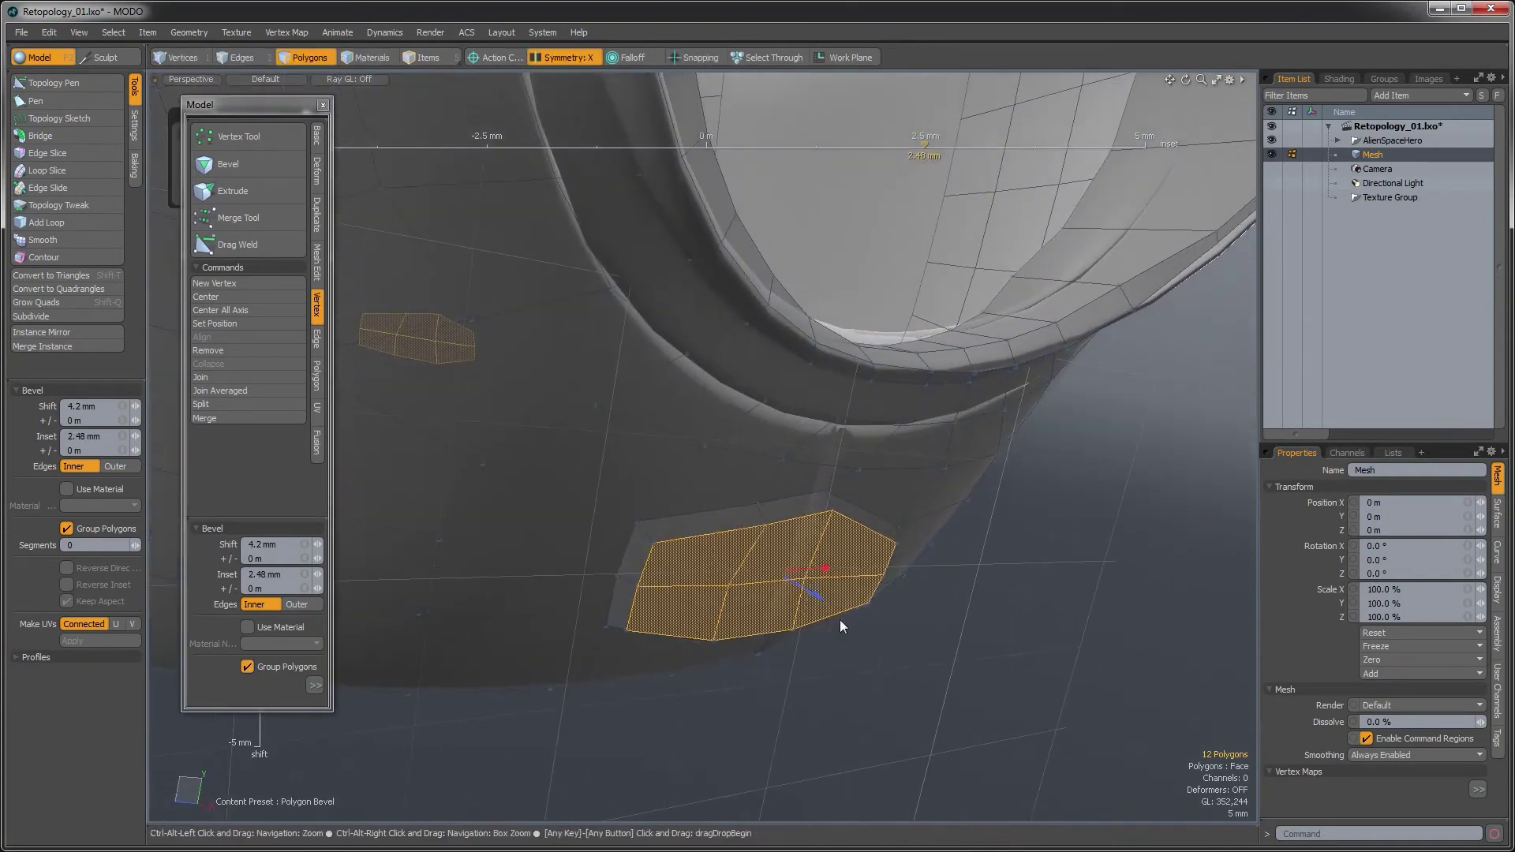
key(space)
Select the shoulder plate polygons and bevel them as a group with a 4 mm shift and 2.48 mm inset
click(886, 710)
alt+drag(886, 694, 694, 521)
alt+shift+drag(695, 521, 698, 489)
mouse_move(614, 240)
mouse_down()
mouse_move(556, 291)
mouse_move(623, 168)
mouse_up()
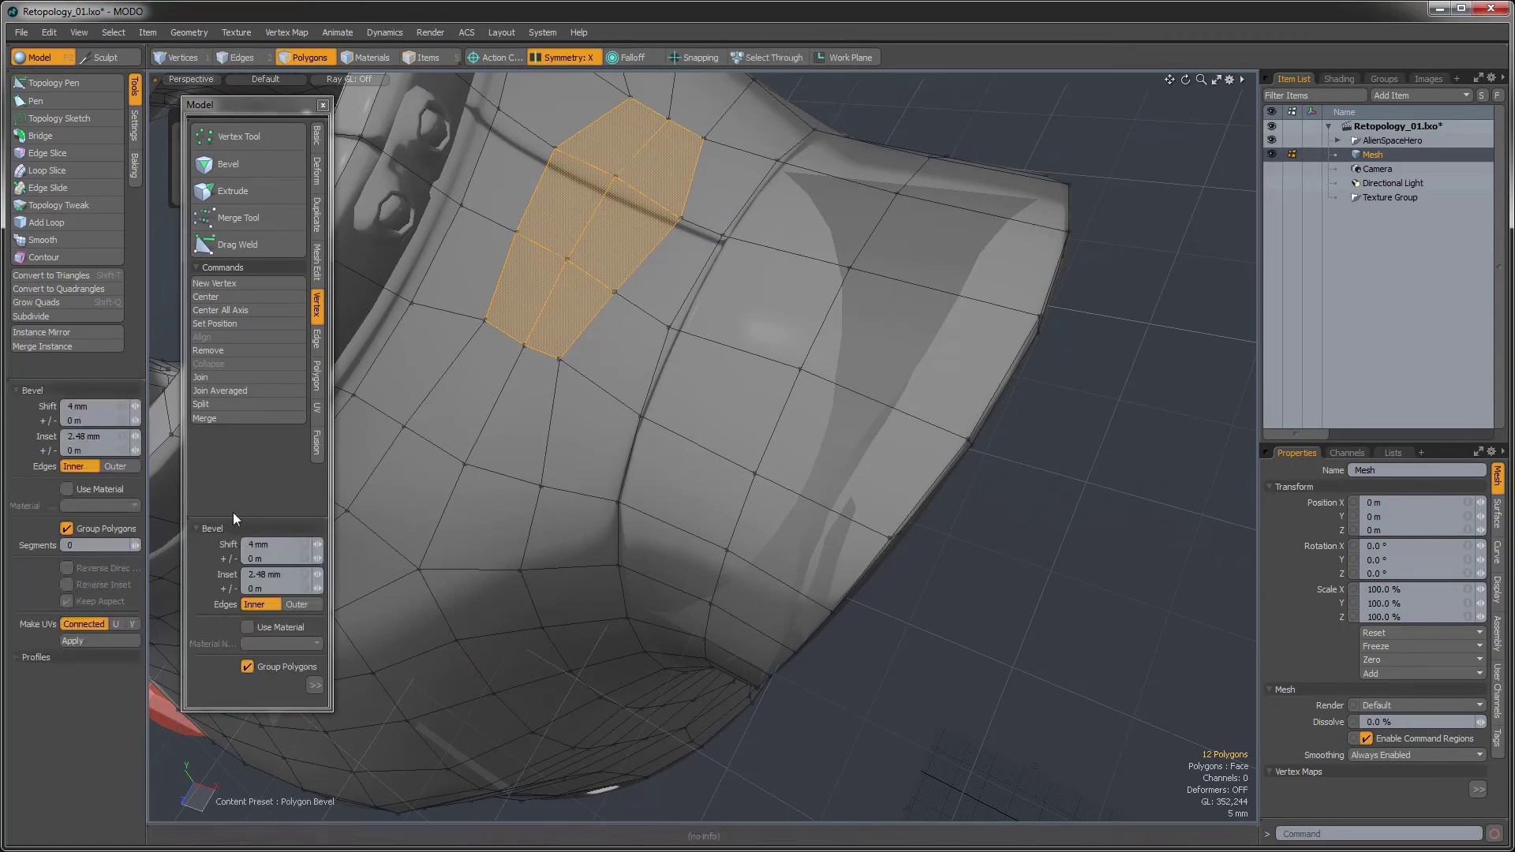
click(102, 642)
alt+drag(588, 434, 715, 363)
key(space)
click(826, 391)
ctrl+alt+drag(826, 391, 580, 629)
ctrl+alt+drag(584, 491, 883, 473)
alt+drag(884, 474, 868, 578)
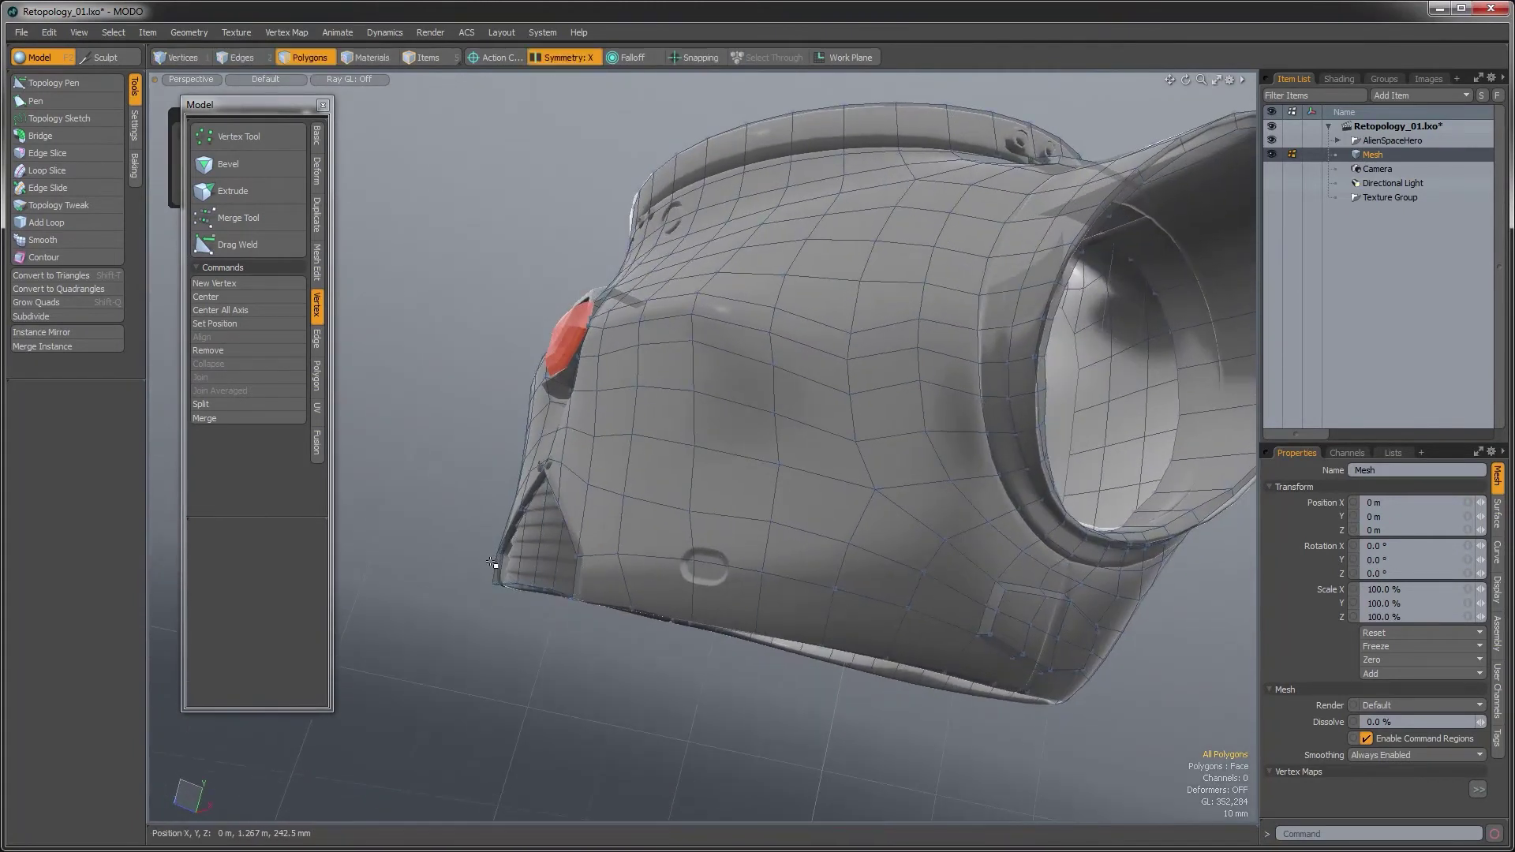
key(2)
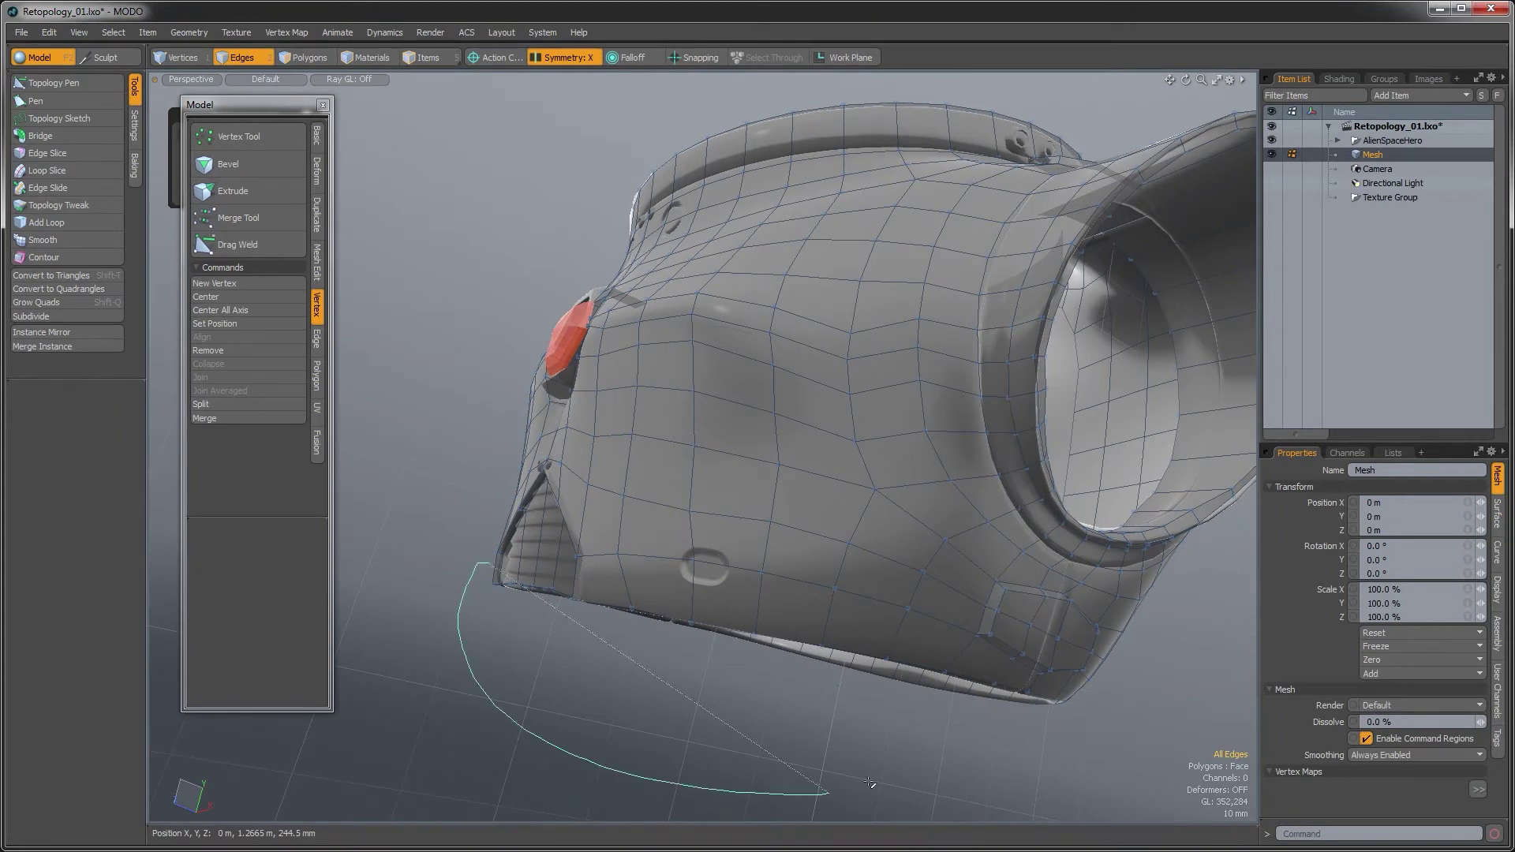
right_drag(1098, 696, 1101, 695)
mouse_move(820, 600)
alt+mouse_down()
mouse_move(805, 594)
mouse_move(839, 583)
mouse_move(968, 613)
mouse_move(971, 600)
mouse_move(932, 608)
alt+mouse_up()
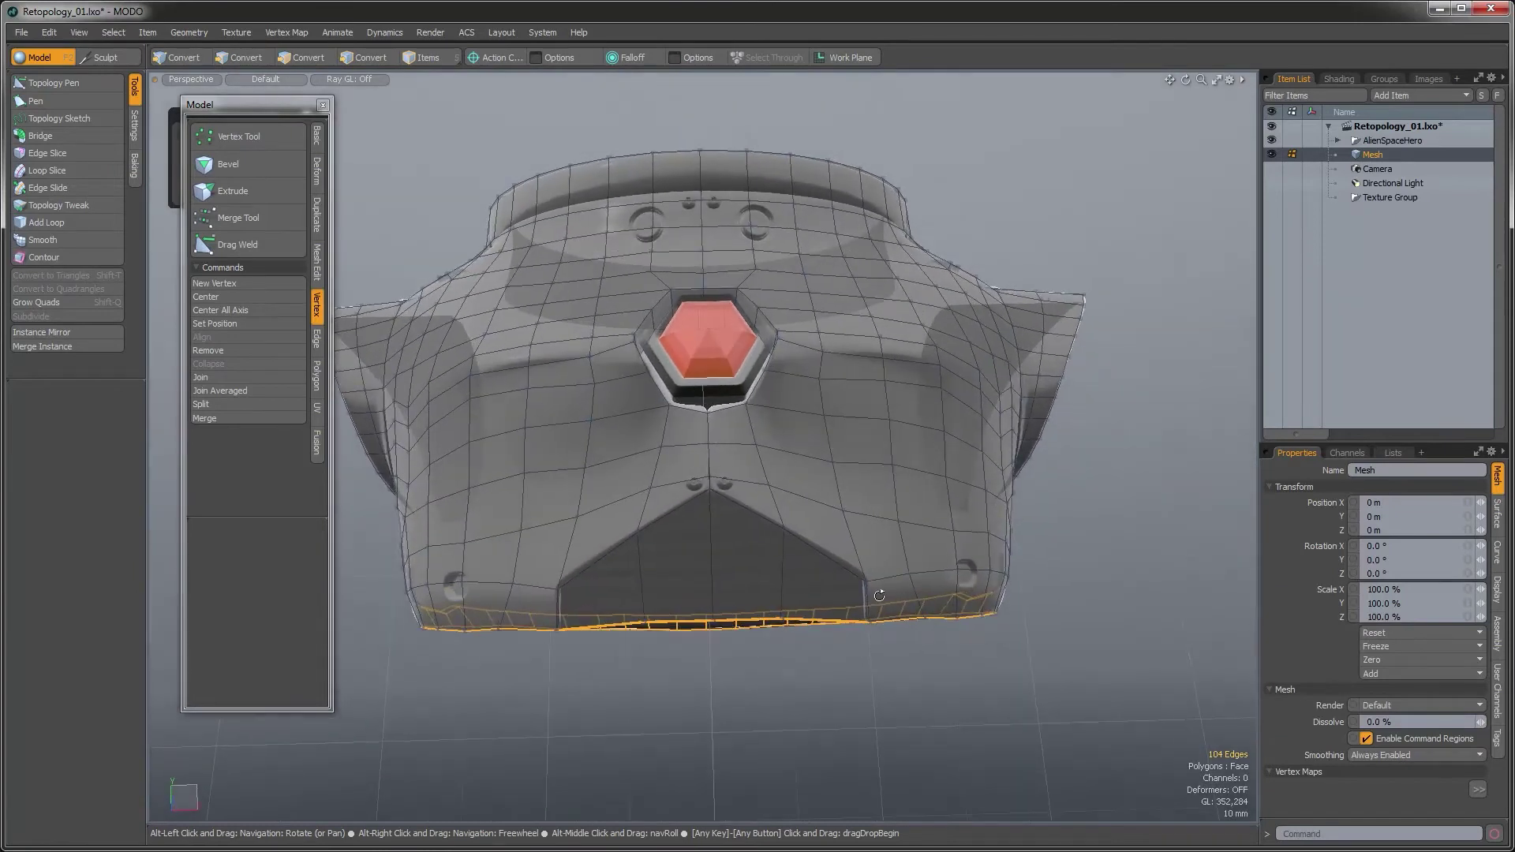
click(506, 667)
Delete the narrow strip of four polygons running along the lower edge of the front grille panel
alt+drag(505, 667, 584, 575)
scroll(585, 575, up, 5)
double_click(750, 483)
alt+drag(737, 449, 687, 524)
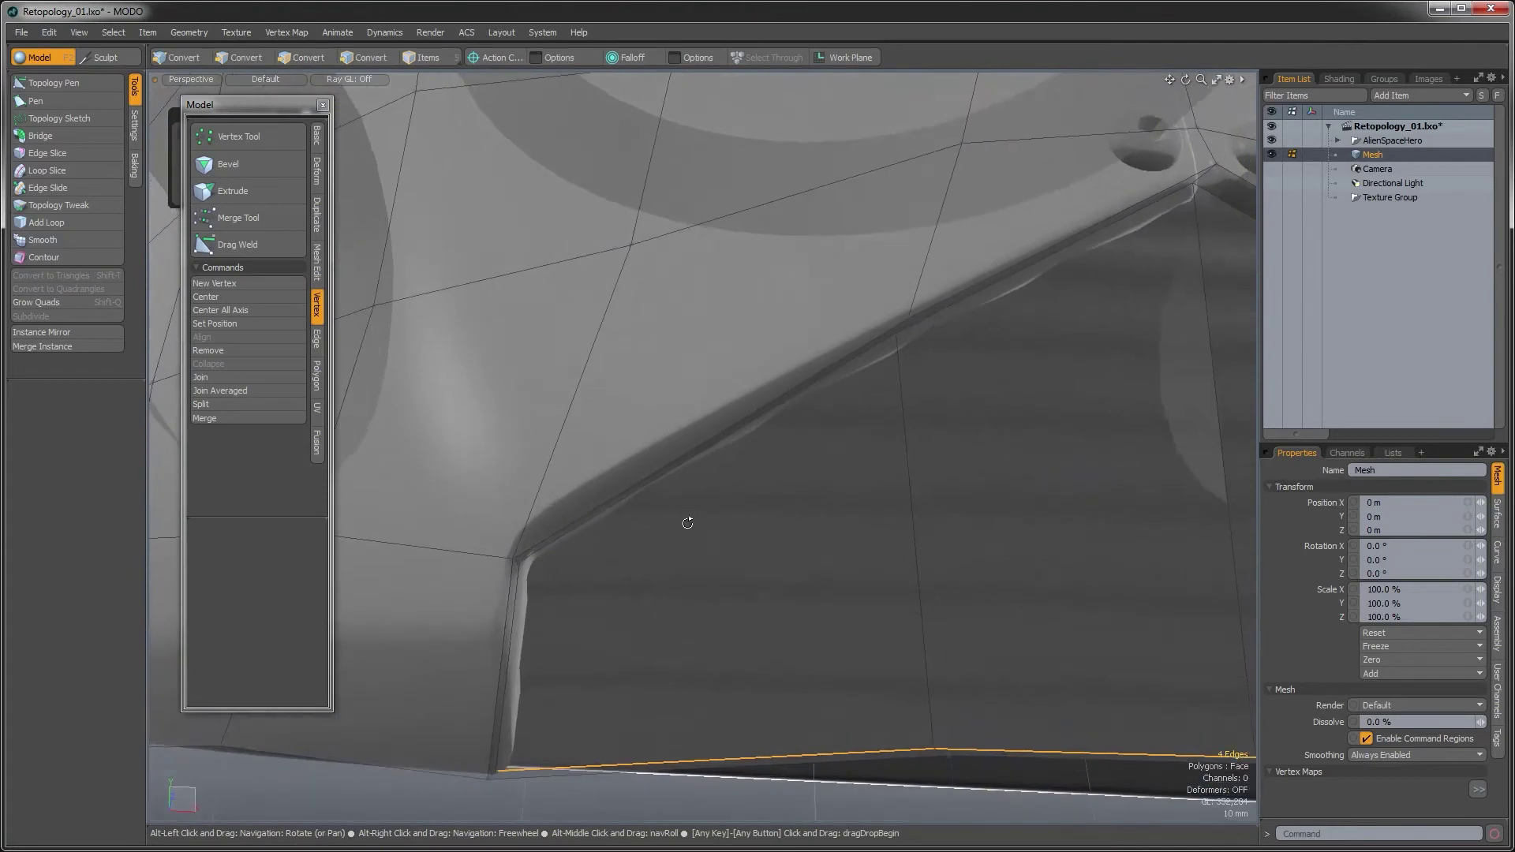
alt+shift+drag(574, 721, 602, 619)
alt+drag(511, 680, 778, 656)
scroll(640, 568, down, 4)
scroll(764, 707, down, 3)
key(3)
double_click(695, 713)
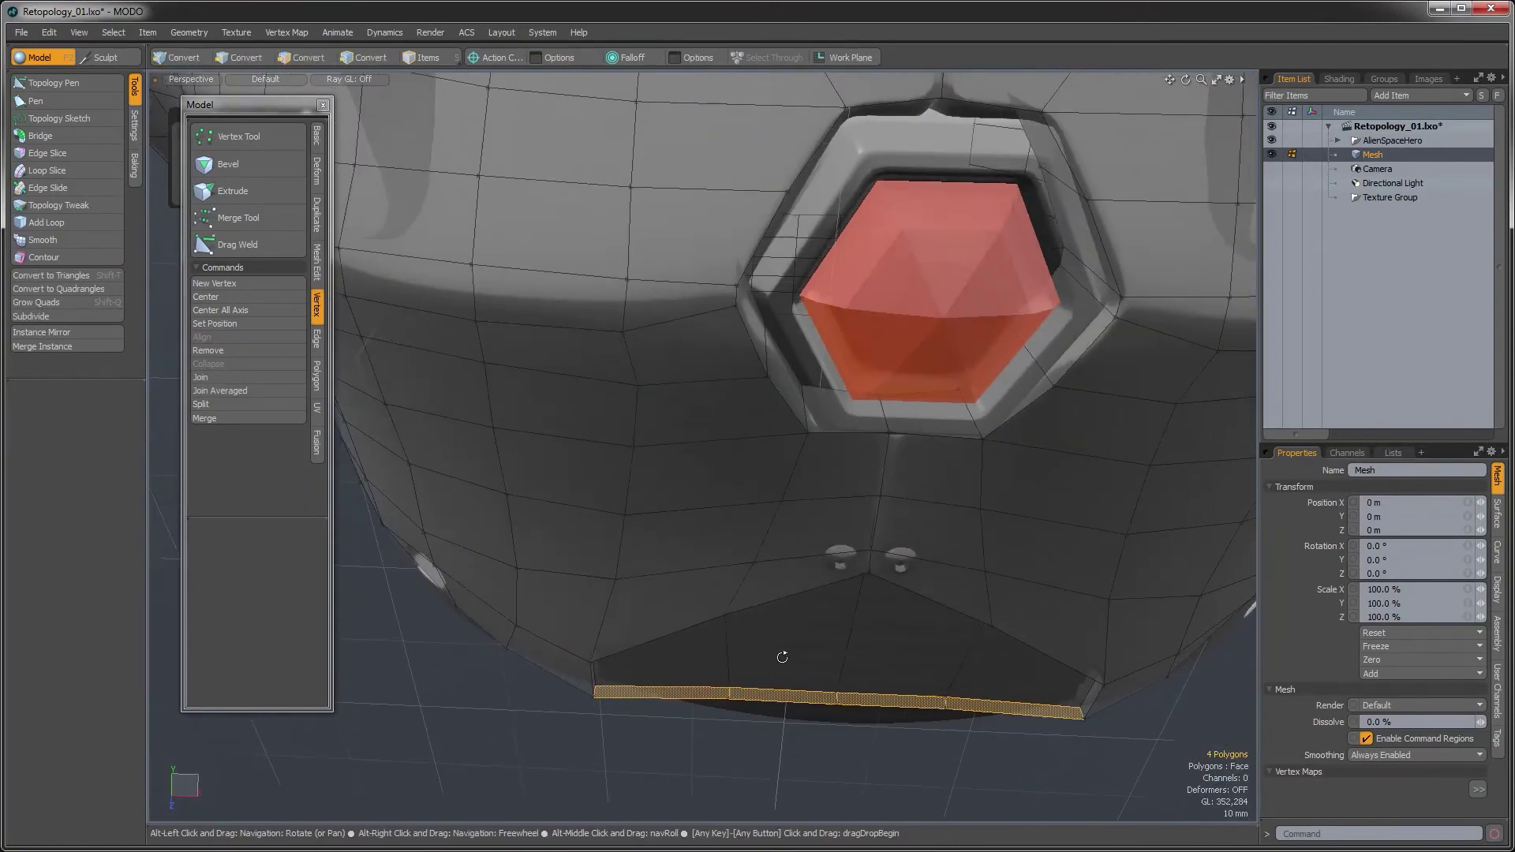
key(Delete)
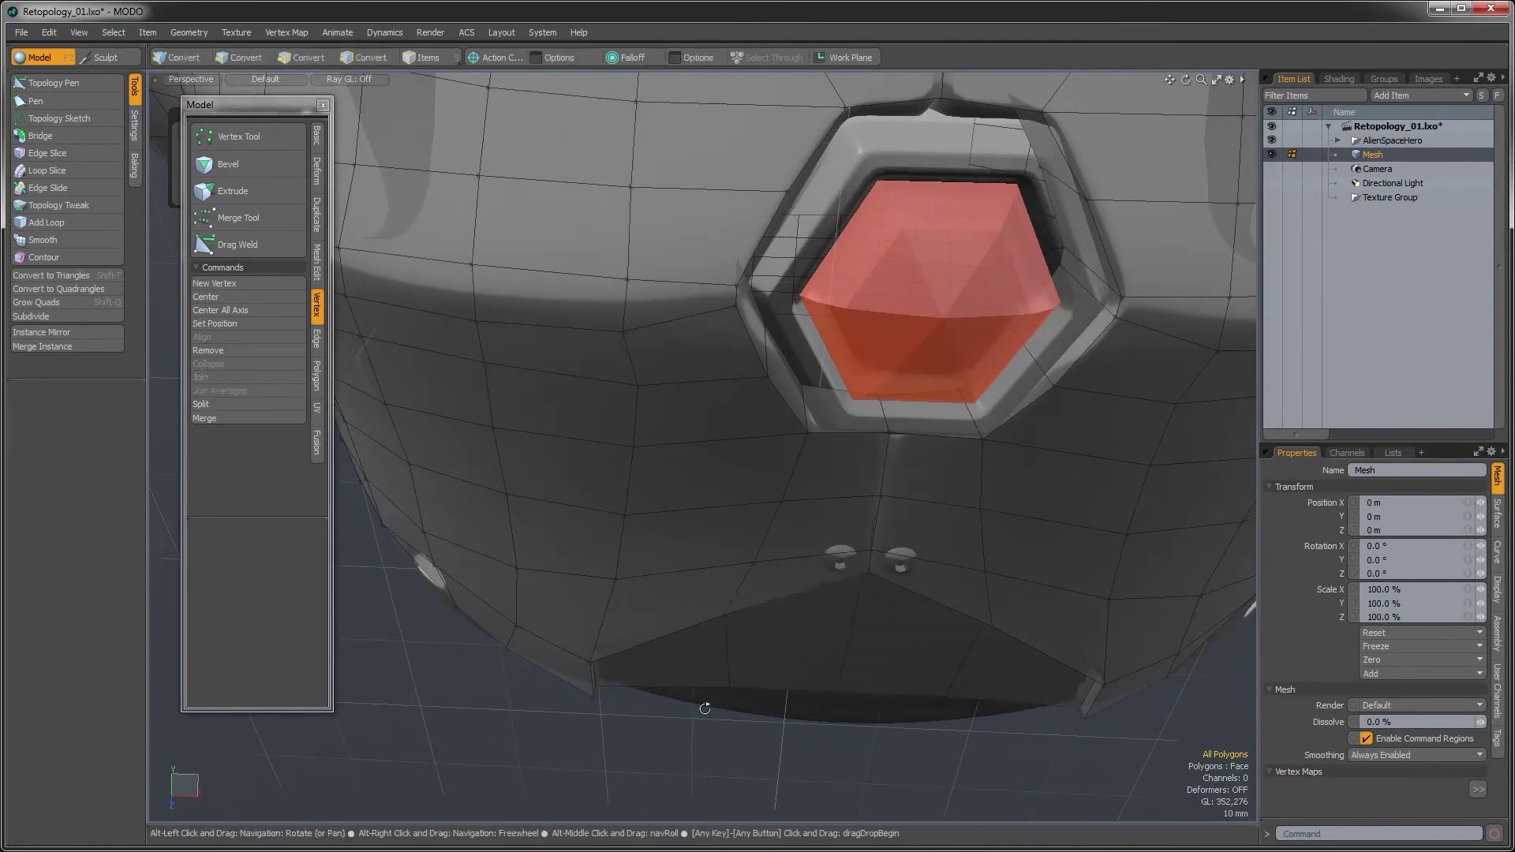
Select the complete edge loop around the armor's bottom opening and hide the AlienSpaceHero reference
alt+drag(705, 709, 724, 660)
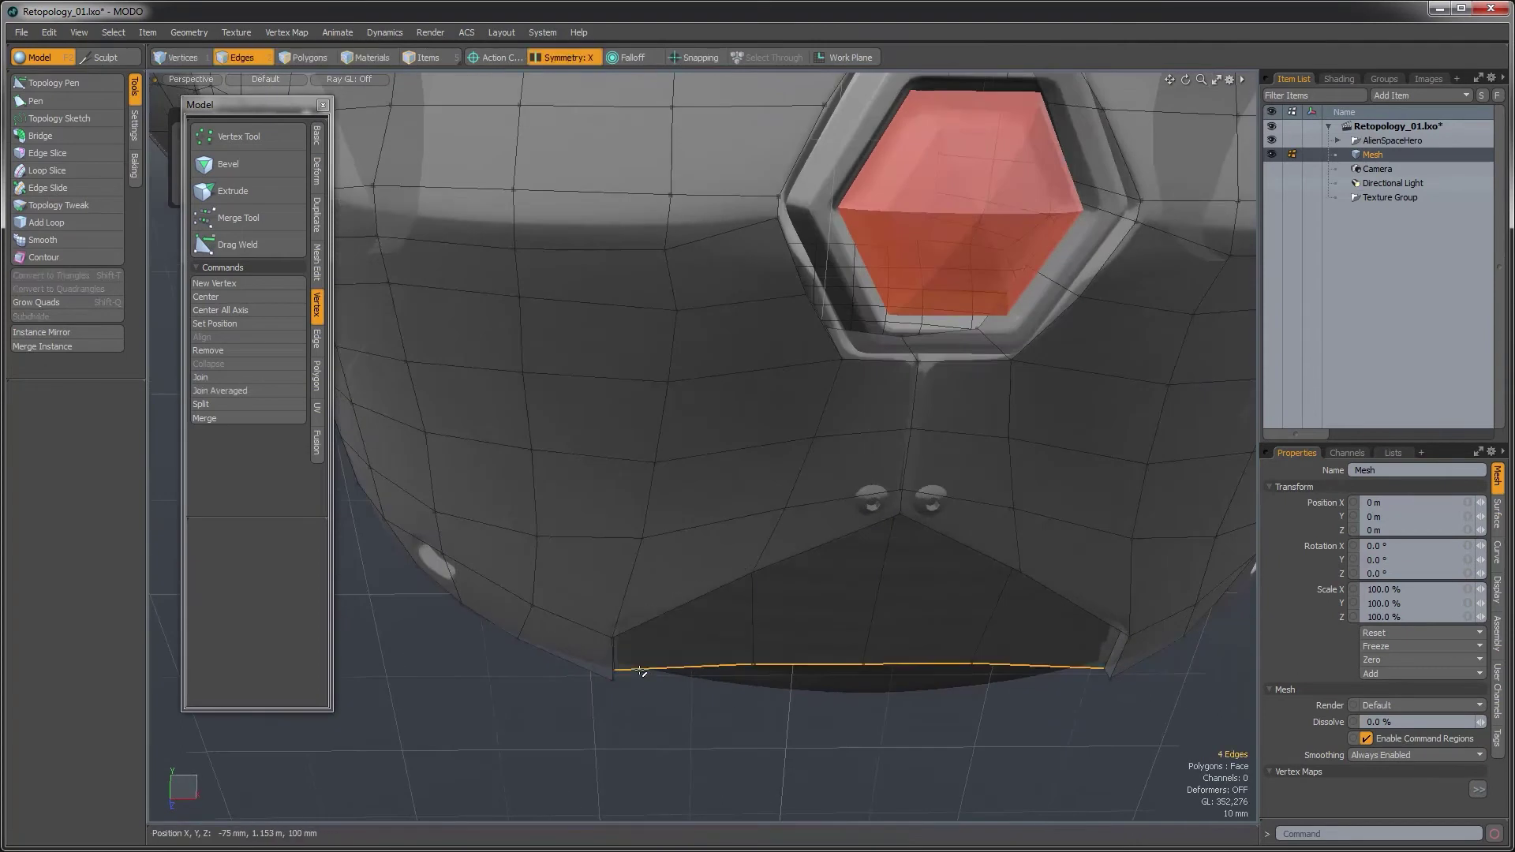
alt+drag(613, 711, 829, 434)
click(1272, 140)
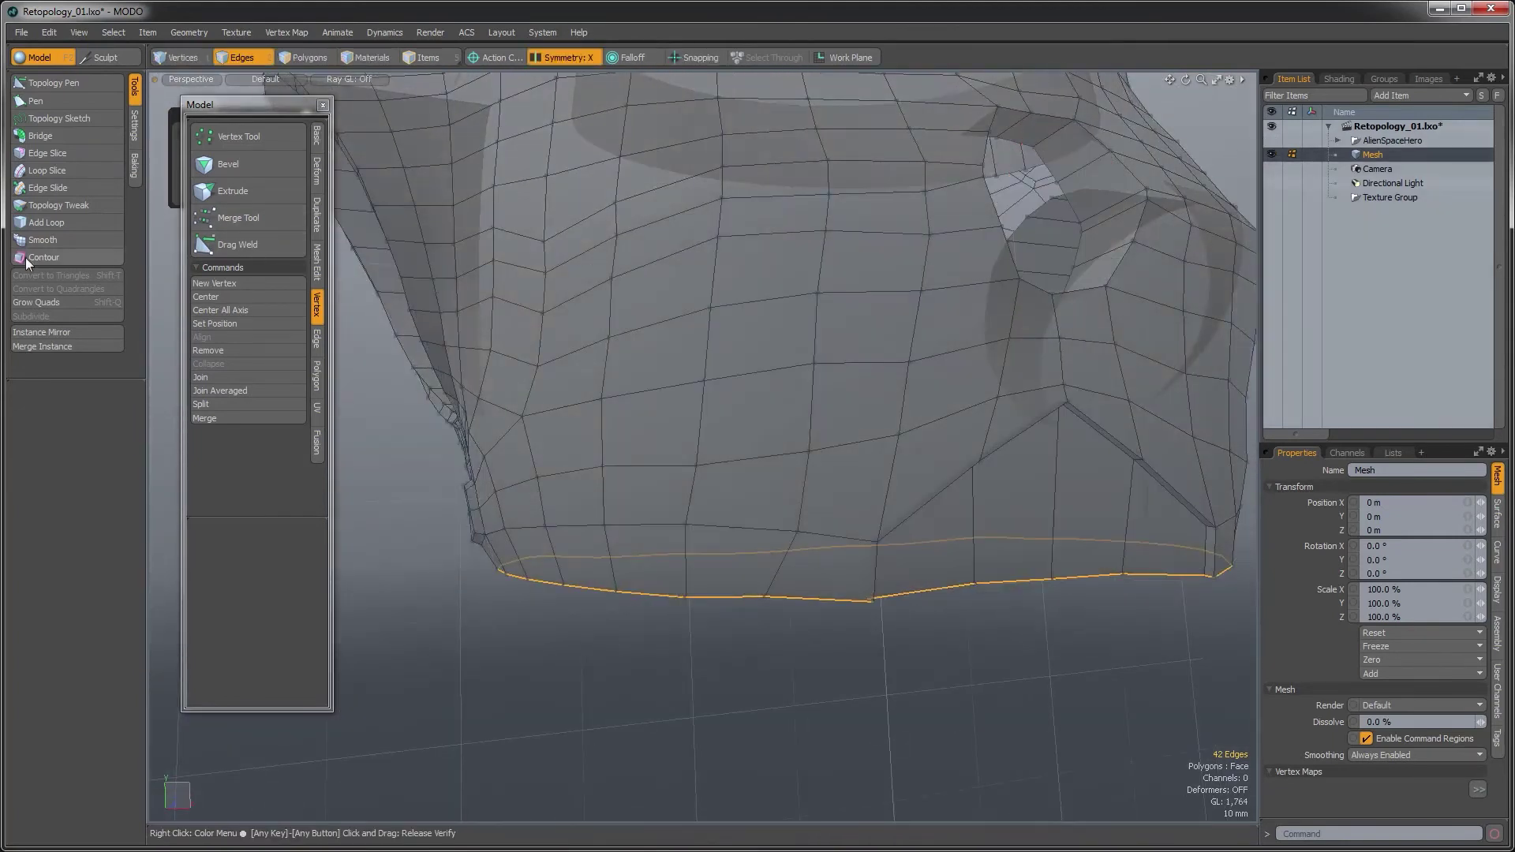
Try to even out the bottom edge loop with the Smooth tool at strength 1.0 and 11 iterations
click(52, 237)
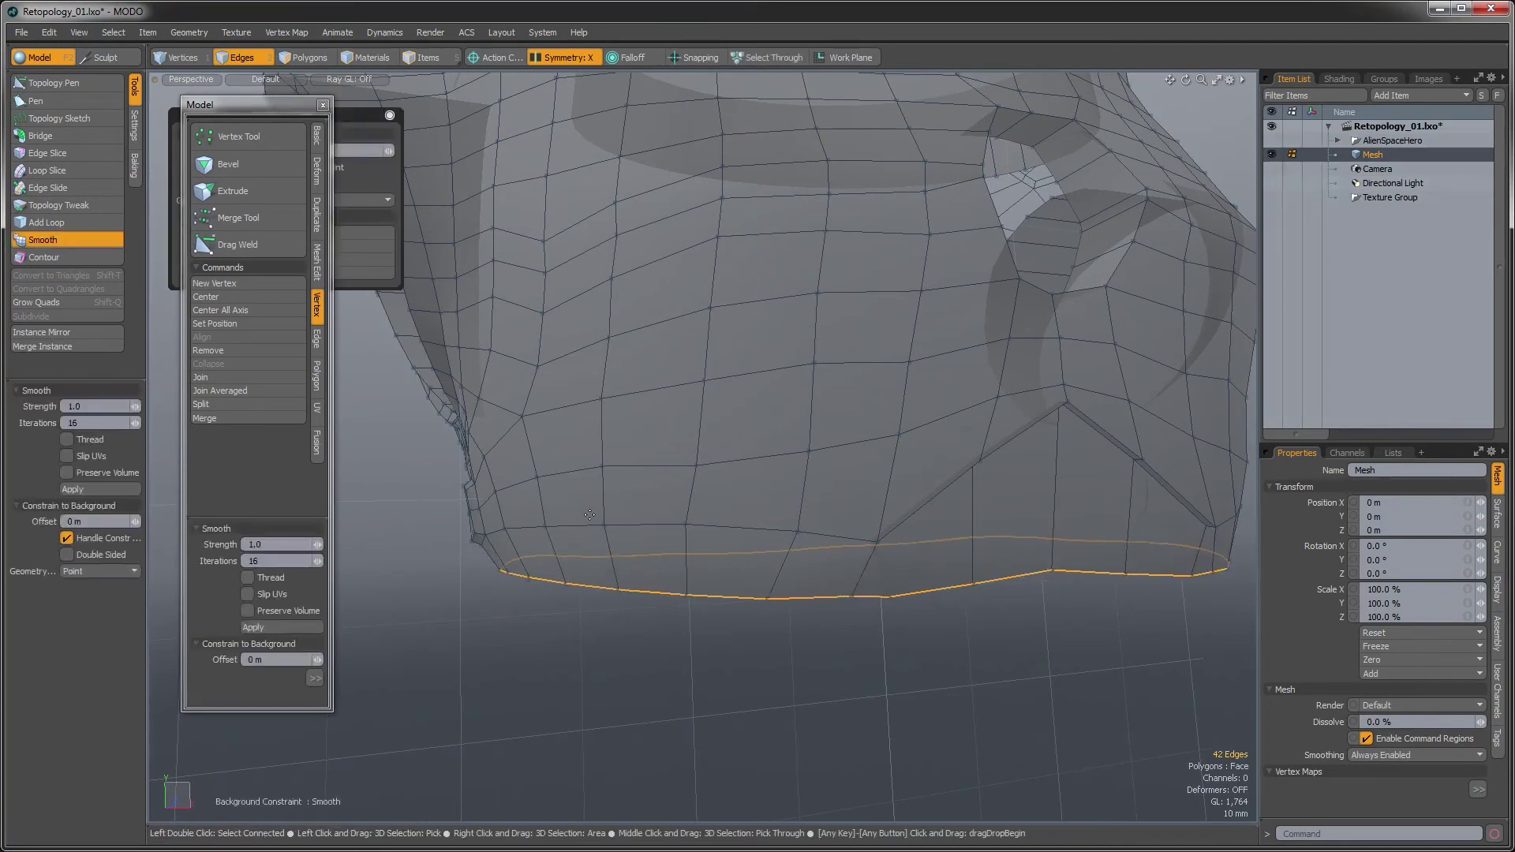
alt+drag(589, 515, 707, 565)
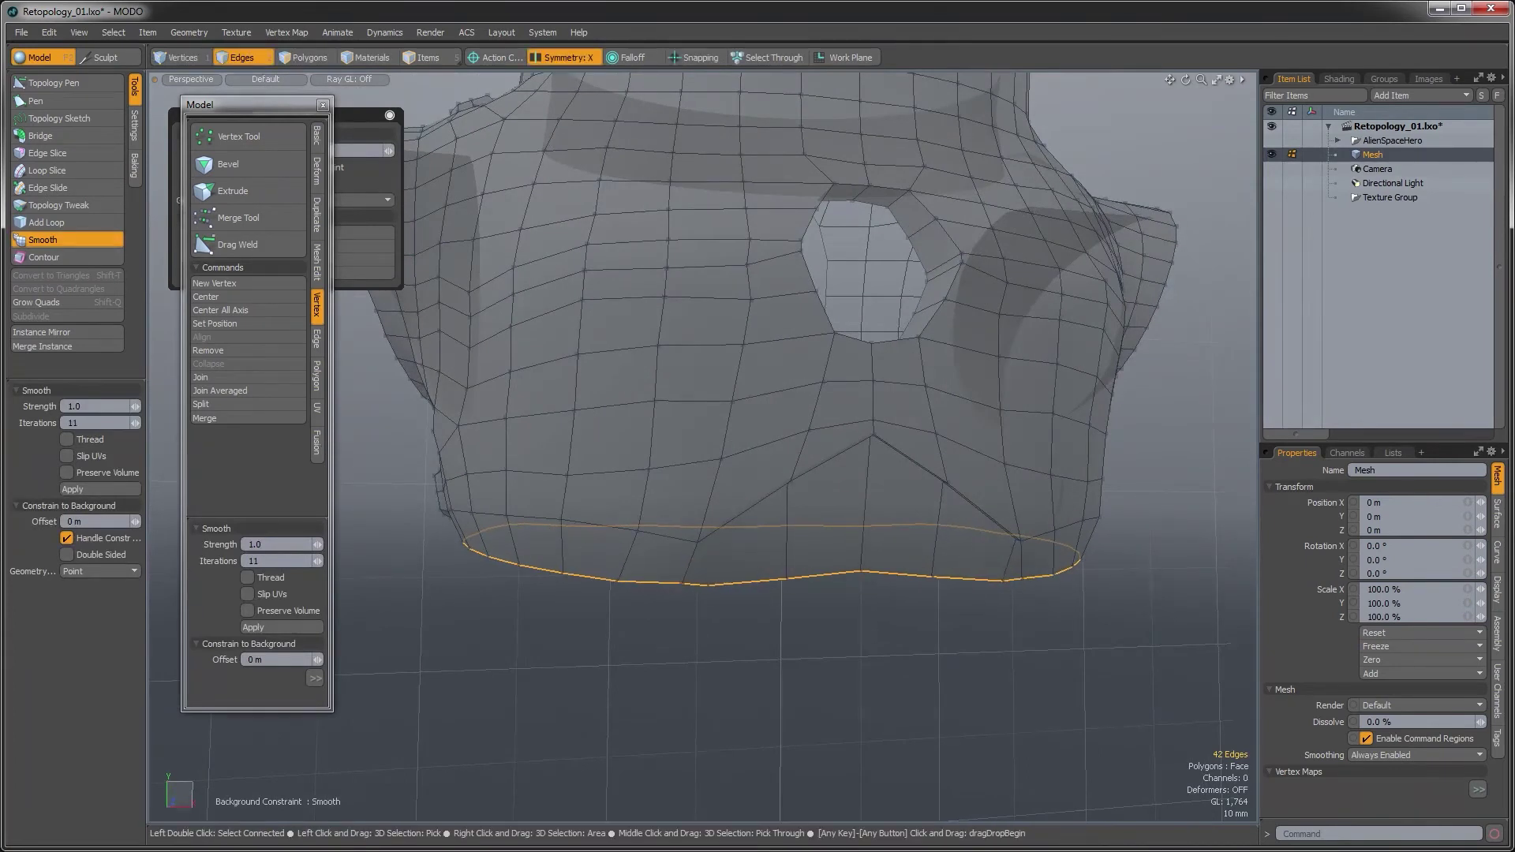
alt+drag(659, 442, 765, 614)
key(ctrl+z)
key(q)
Flatten the bottom edge loop by scaling it to 3% in Z with the Local action center
key(r)
key(alt+l)
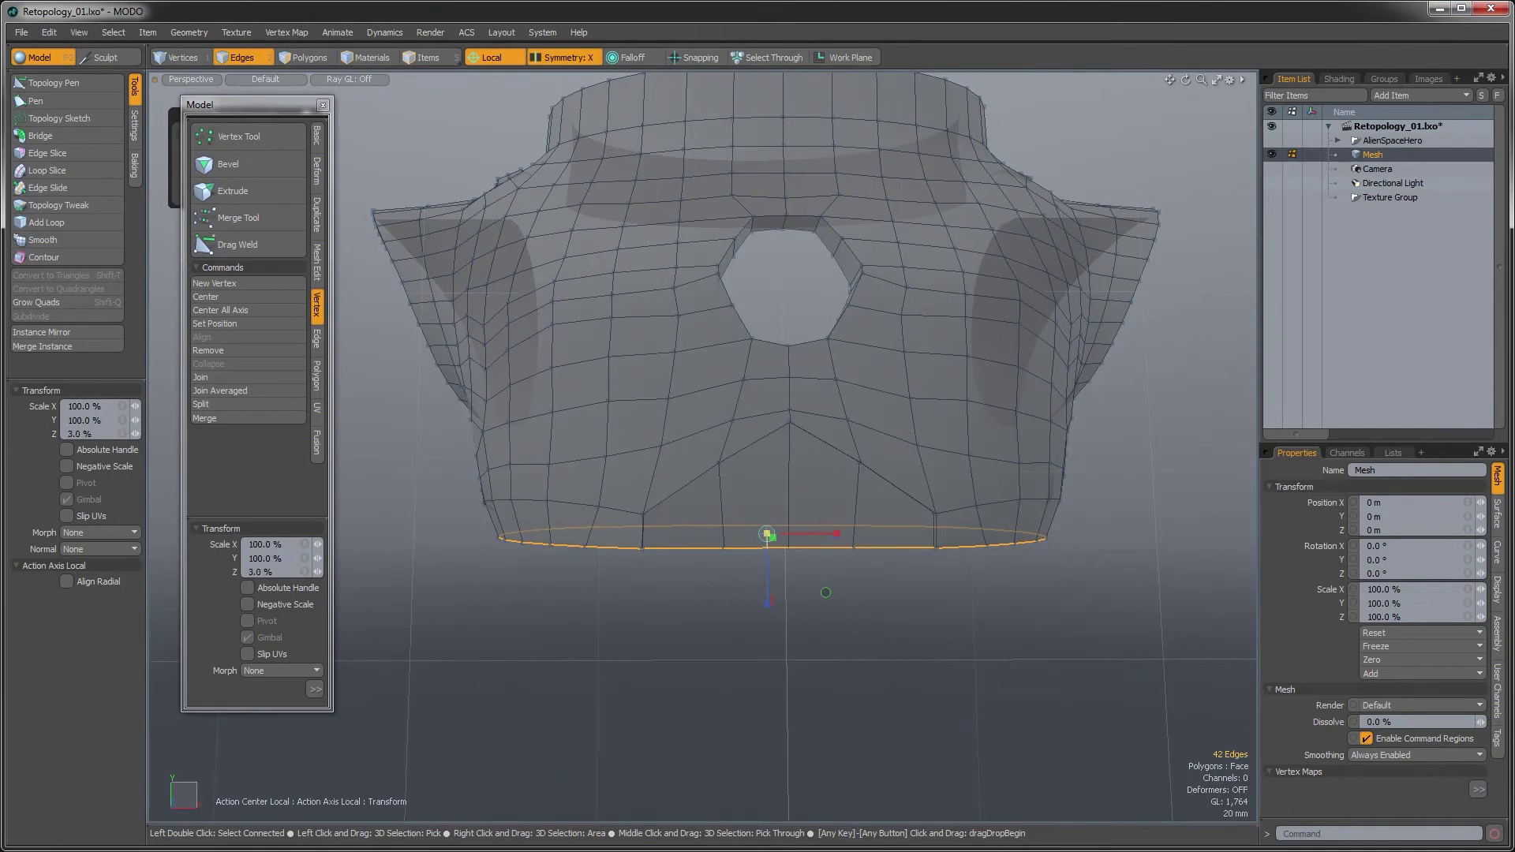
alt+drag(758, 553, 652, 447)
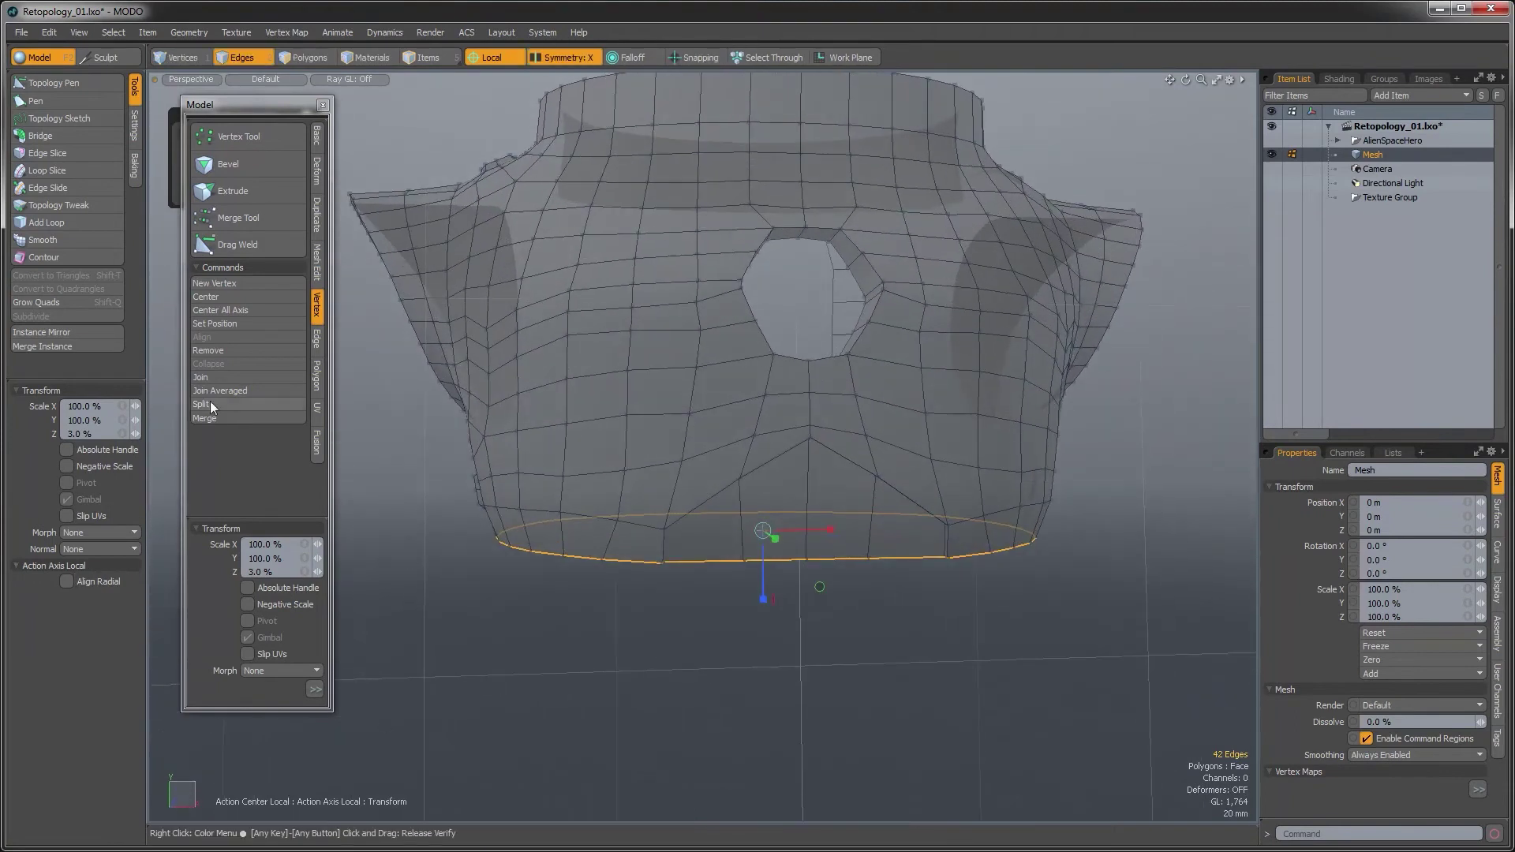
Adjust the flattened bottom edge loop slightly with the Push tool
click(316, 365)
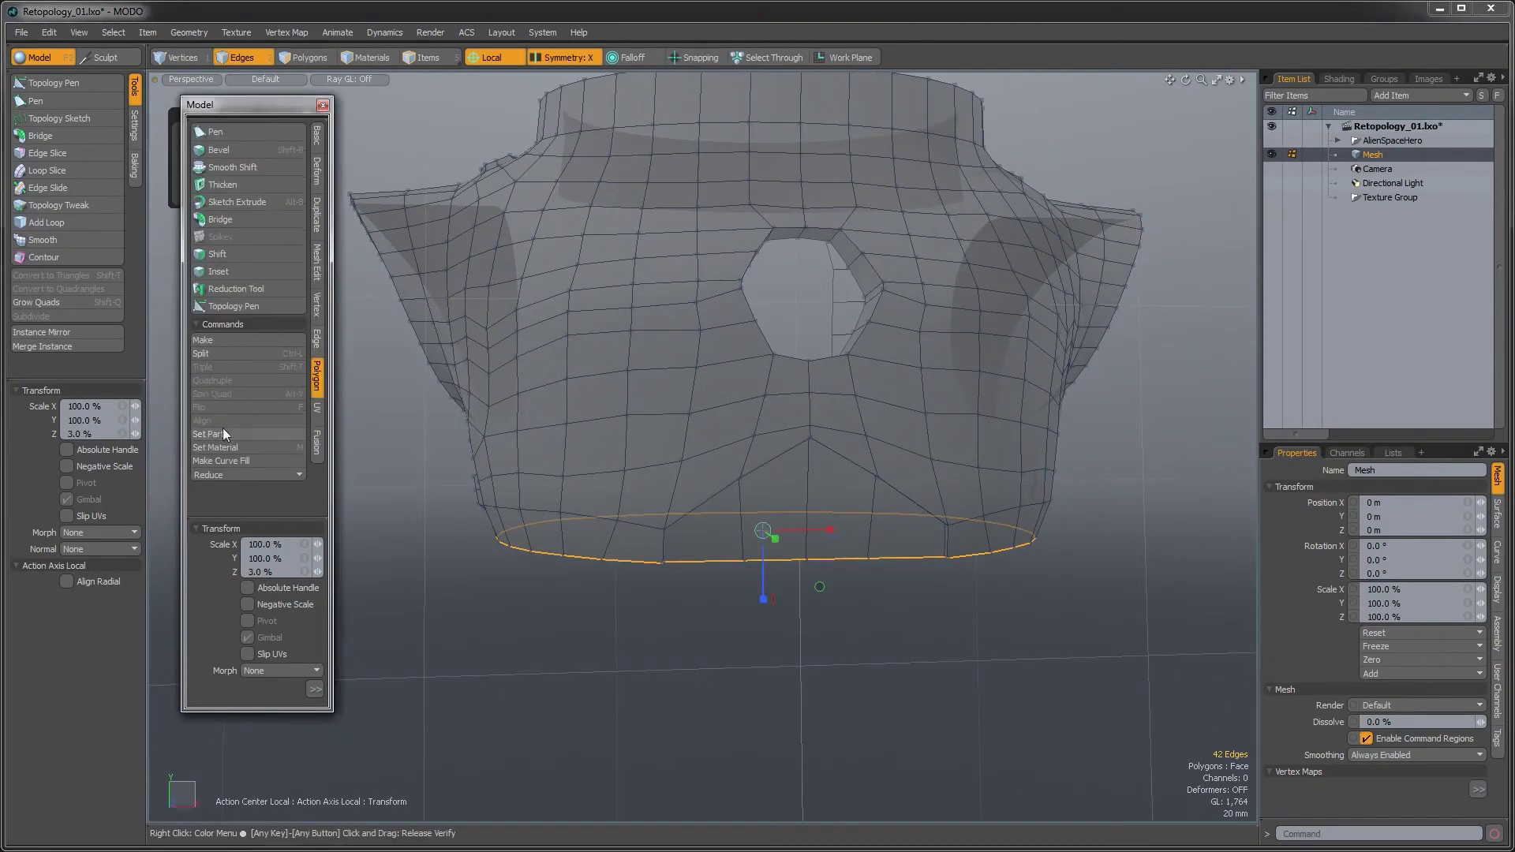
click(317, 171)
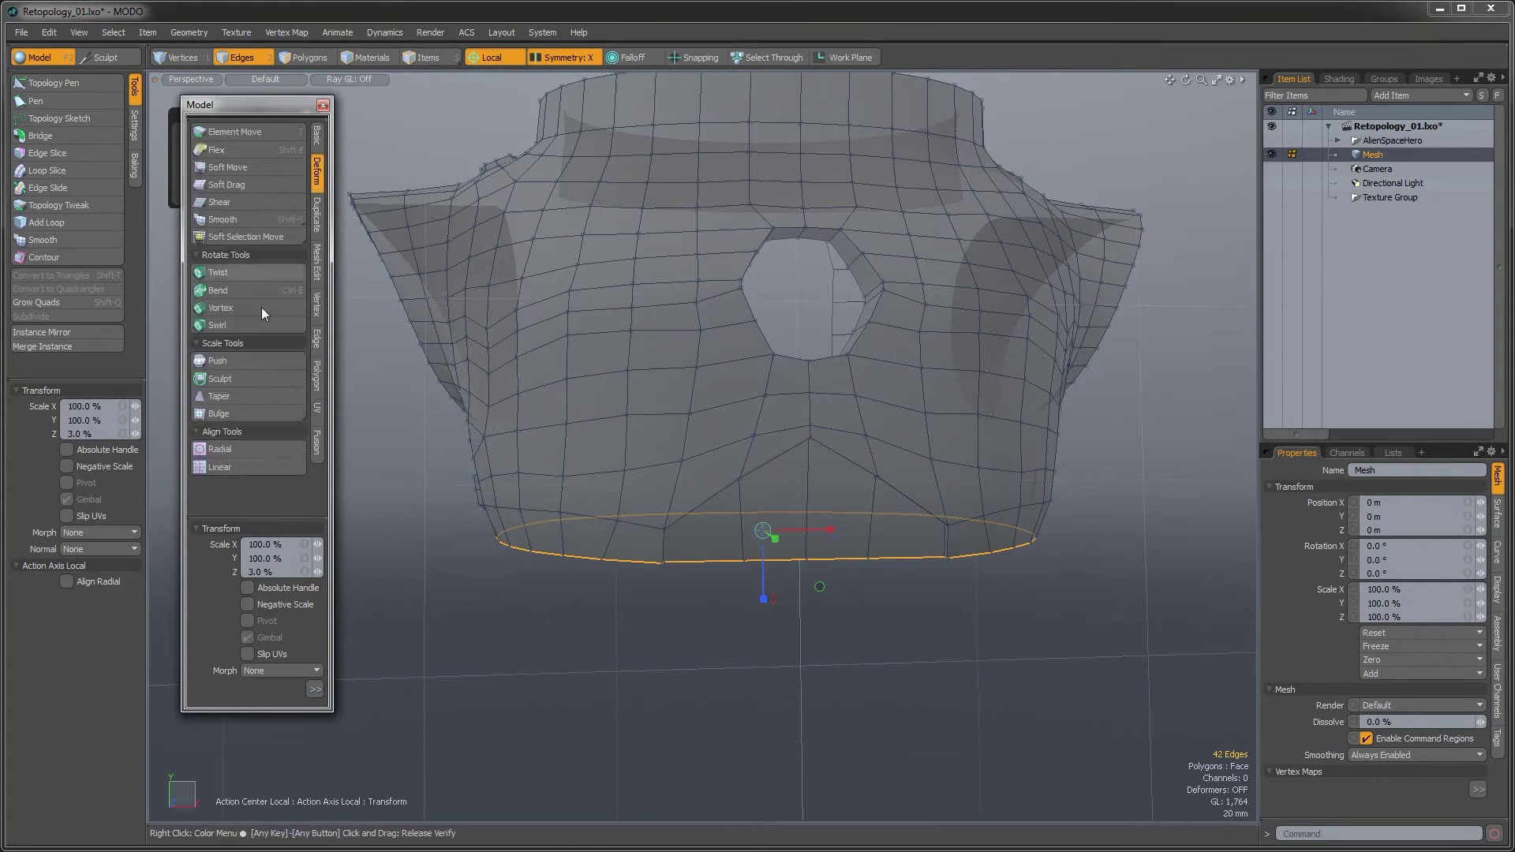
click(229, 360)
drag(713, 599, 717, 599)
alt+drag(702, 592, 856, 554)
key(q)
Extend the bottom edge loop and scale the new edges to 95.5% in X and Y to form an inward rim
scroll(779, 555, up, 2)
key(z)
key(space)
key(r)
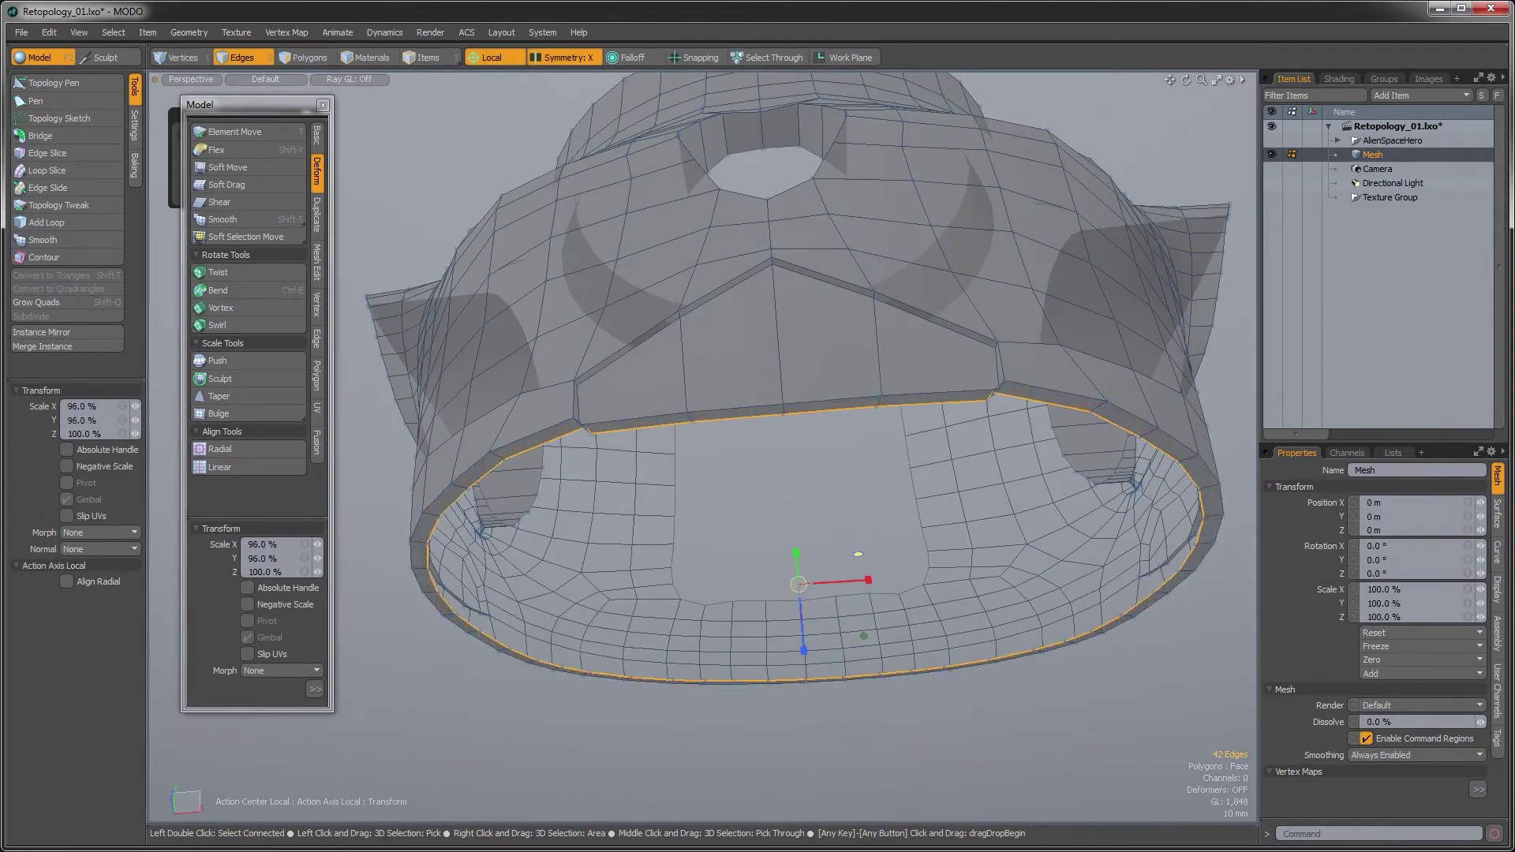
alt+drag(858, 554, 826, 551)
ctrl+alt+drag(561, 527, 314, 450)
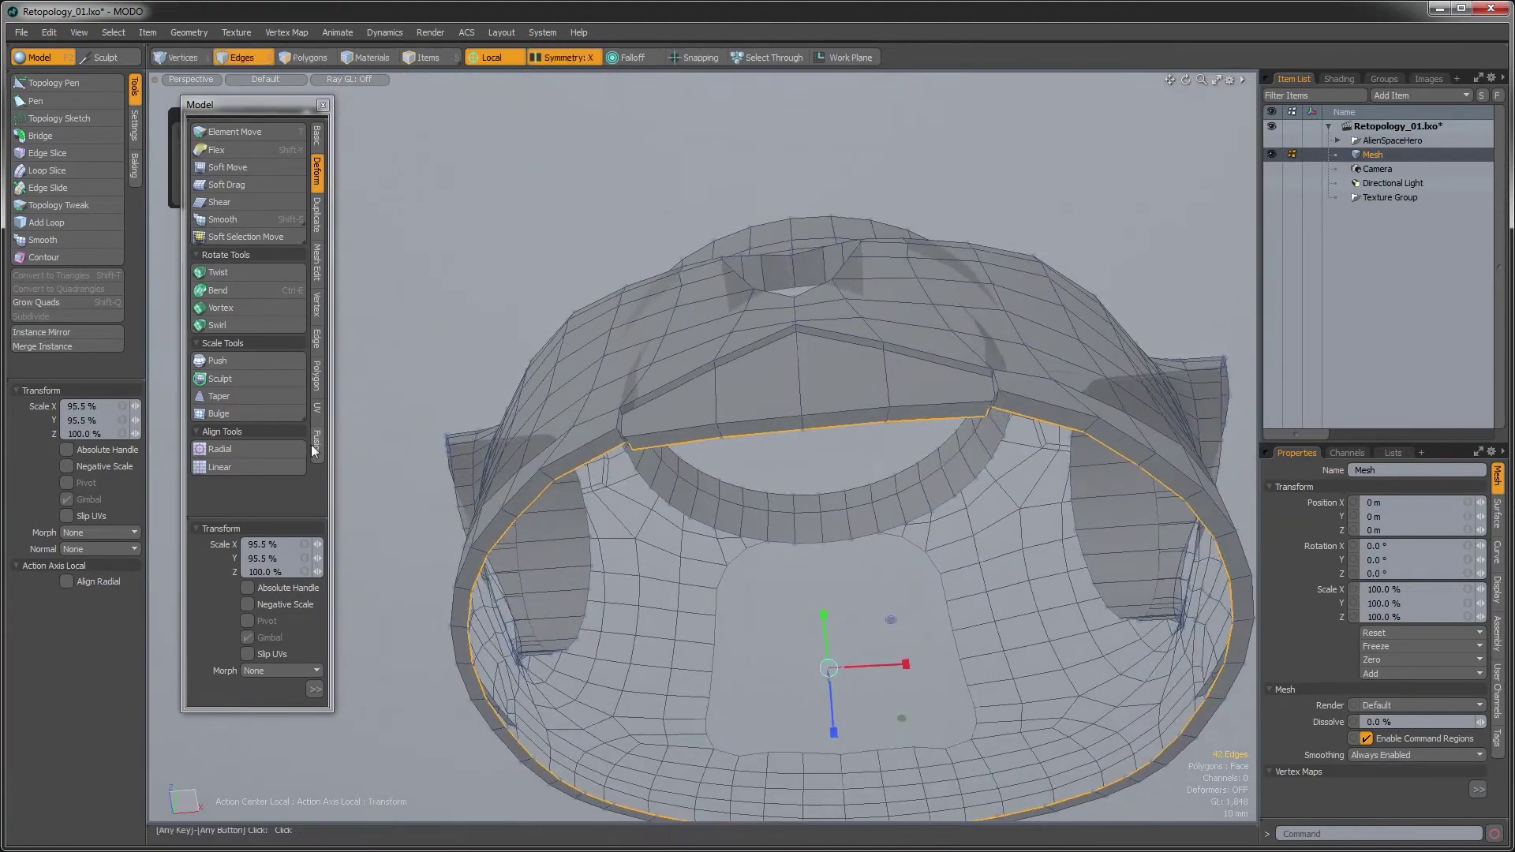
Smooth the inner edge loop of the bottom rim with strength 1.0 and 17 iterations
click(50, 241)
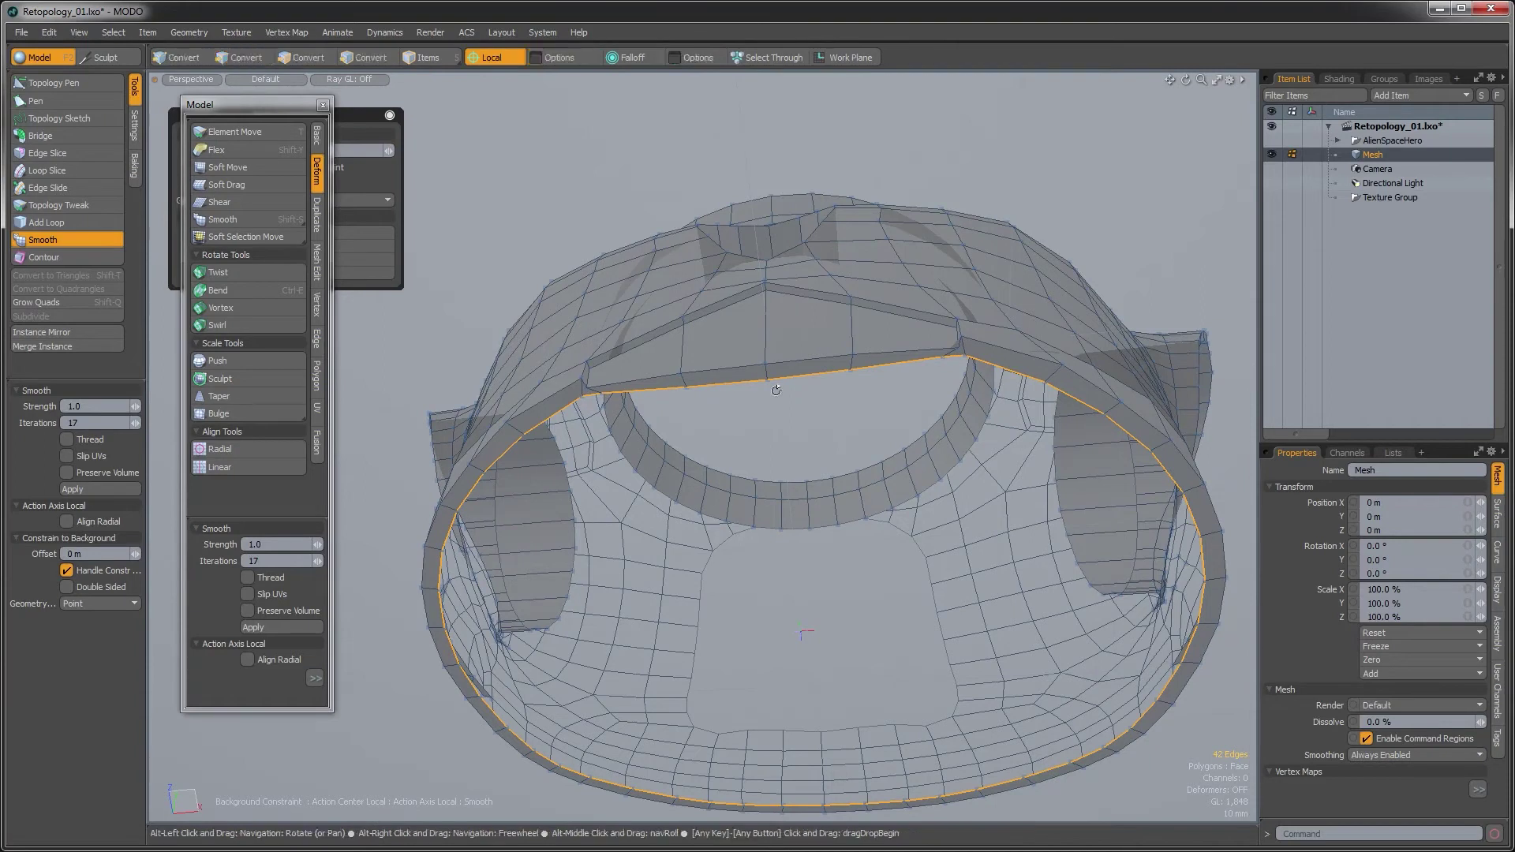
alt+drag(775, 390, 791, 457)
mouse_move(818, 405)
ctrl+alt+mouse_down()
mouse_move(884, 405)
mouse_move(837, 415)
ctrl+alt+mouse_up()
alt+drag(670, 422, 676, 459)
key(q)
Bridge the eight arched edges at the top of the back opening to the eight edges along its bottom
ctrl+alt+drag(688, 559, 568, 565)
alt+drag(805, 568, 778, 568)
click(779, 568)
alt+drag(607, 580, 580, 506)
alt+drag(811, 586, 562, 500)
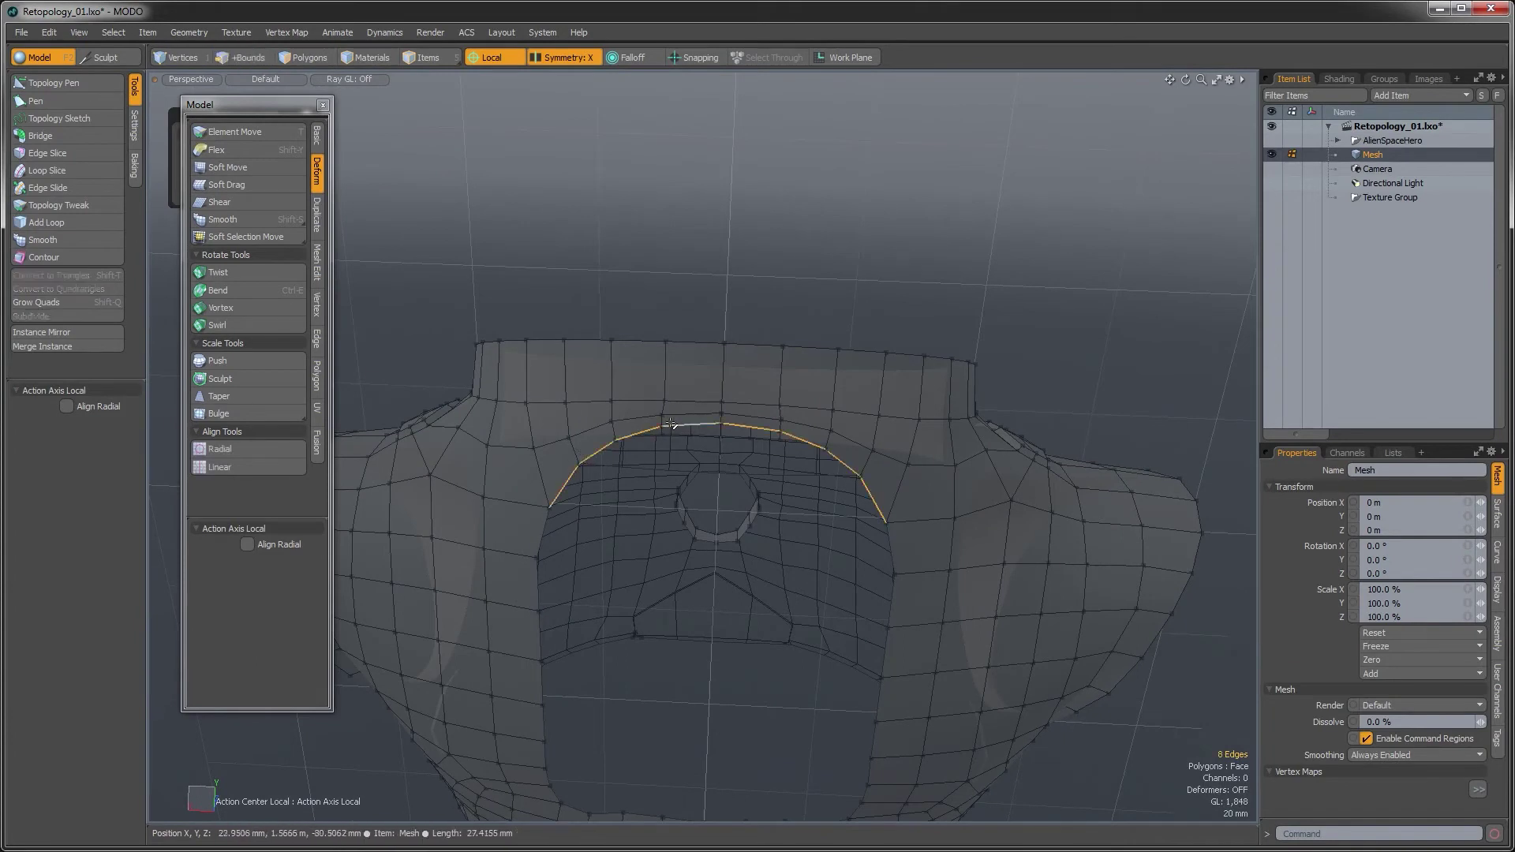
alt+drag(710, 375, 652, 589)
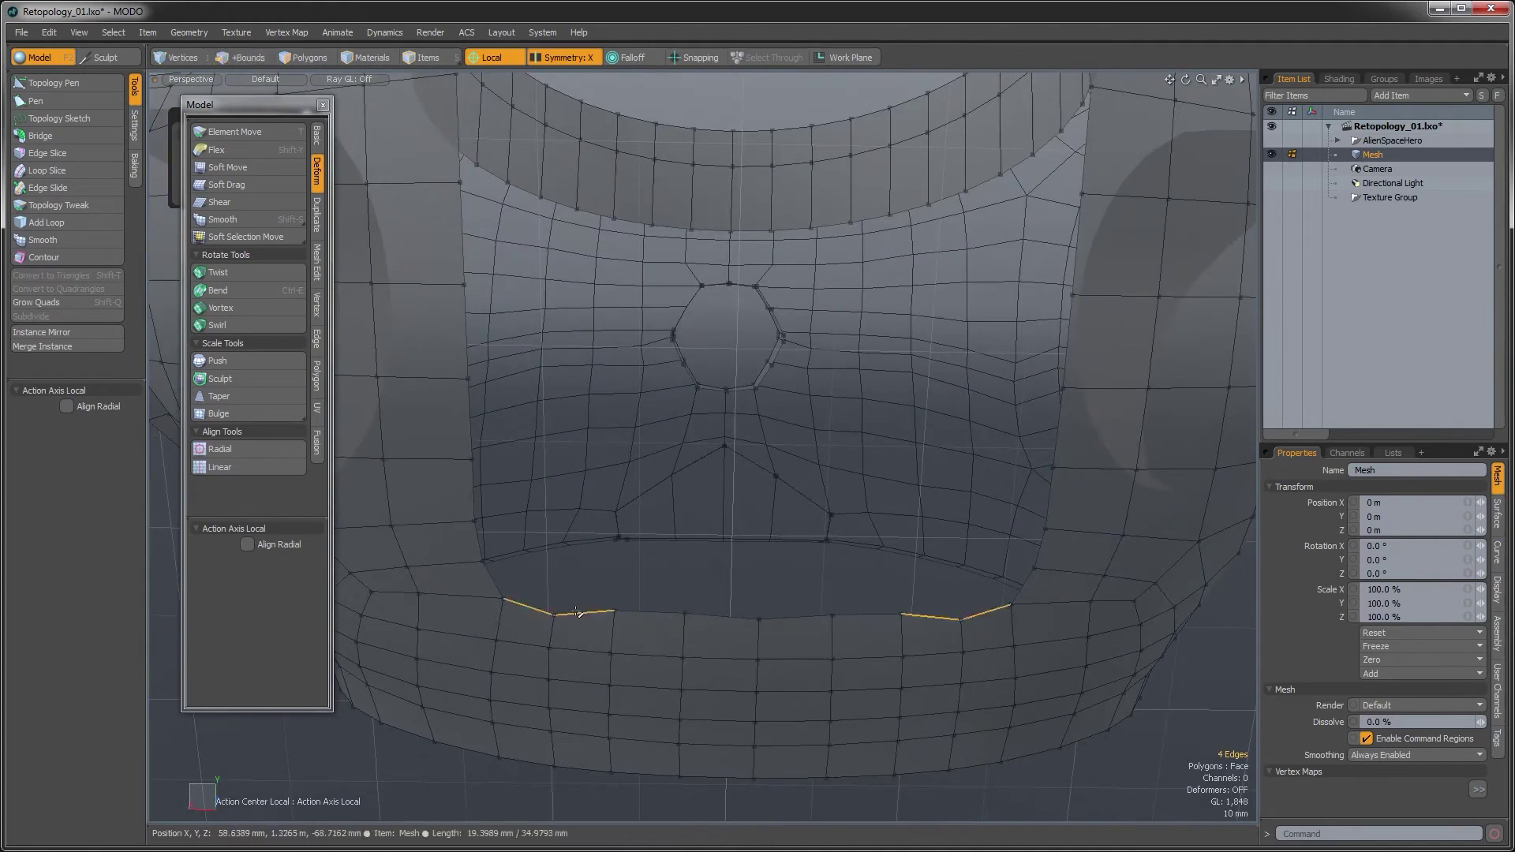
alt+drag(714, 614, 638, 376)
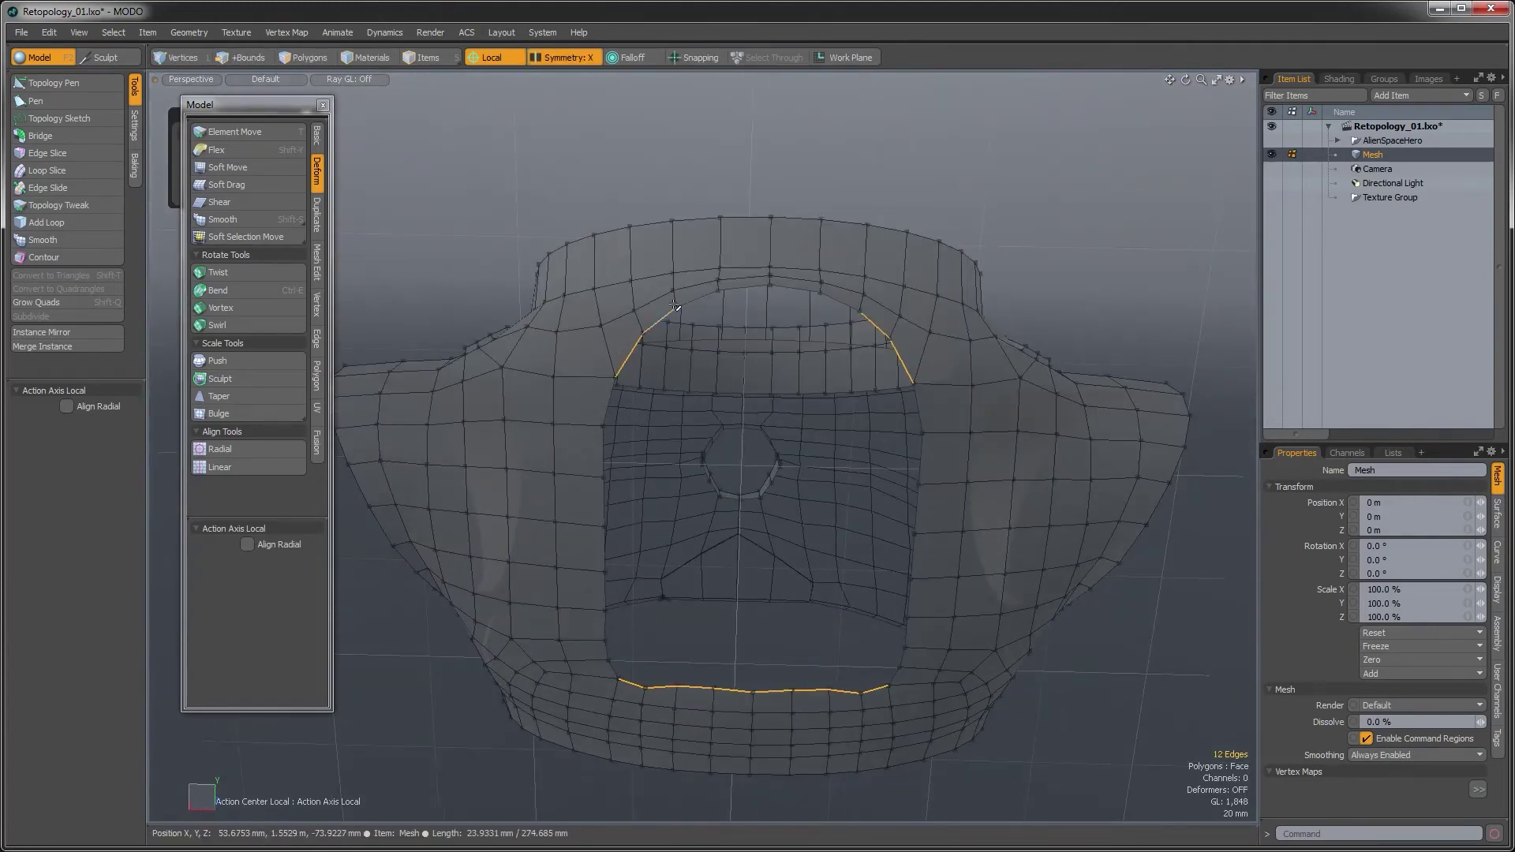
alt+drag(673, 484, 704, 506)
click(319, 333)
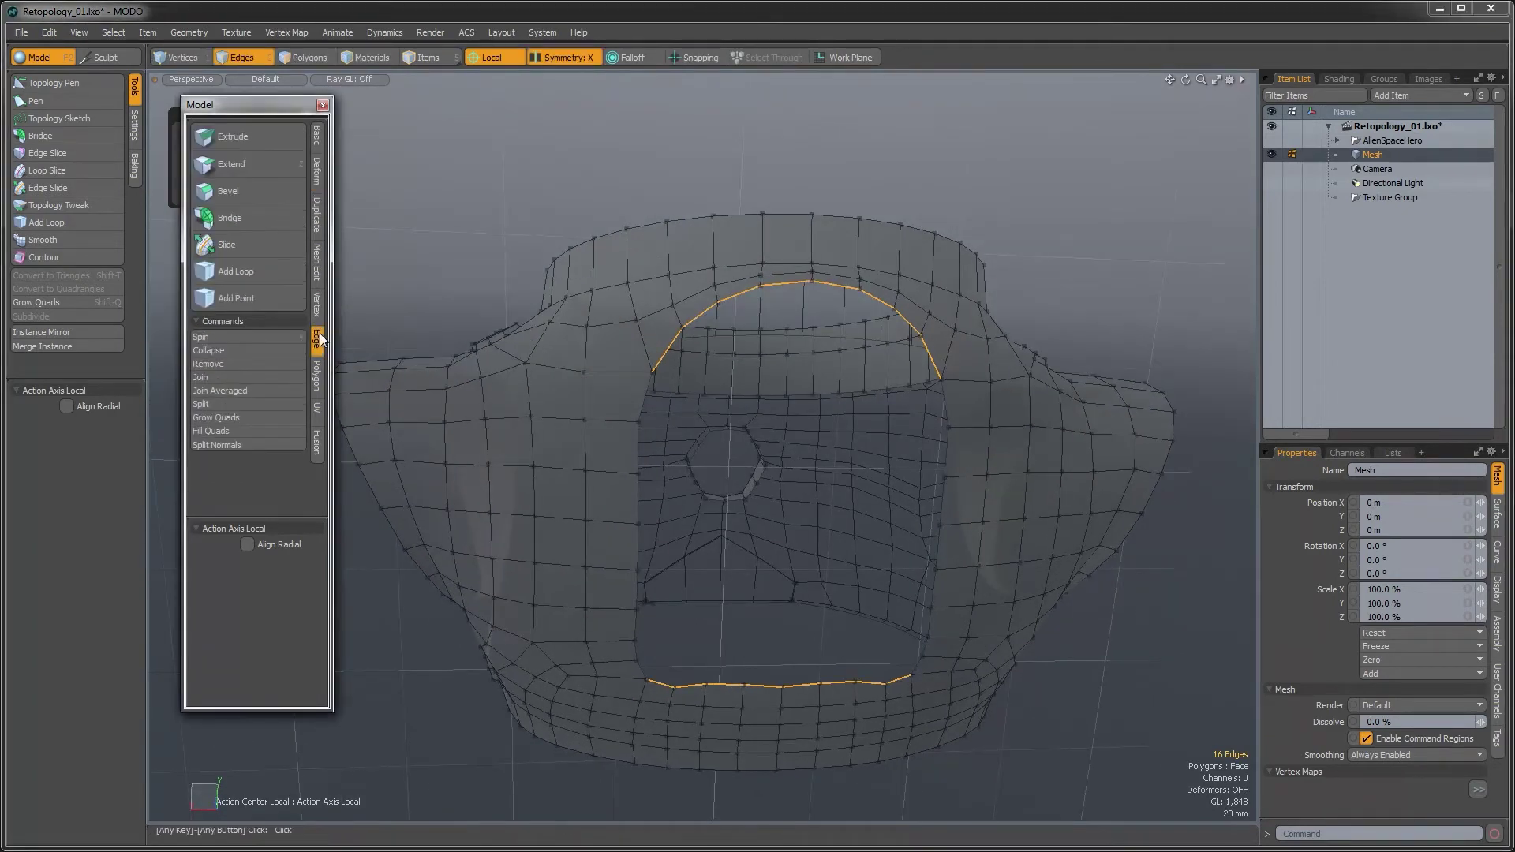
click(254, 222)
alt+drag(778, 600, 736, 535)
key(q)
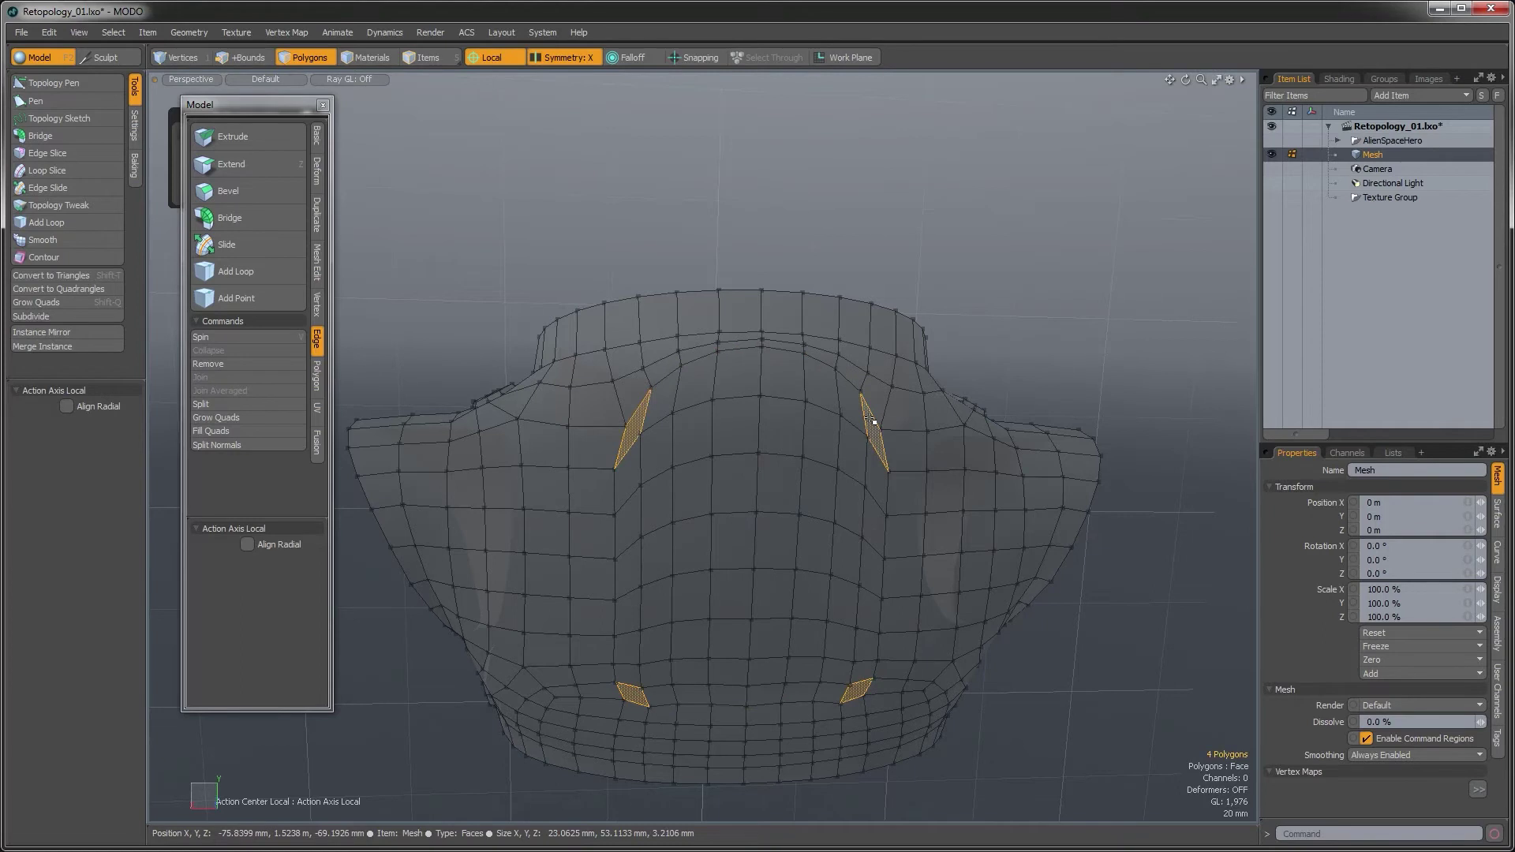
Bevel all polygons of the bridged back panel as one raised patch and delete its faces, keeping the rim around the opening
key(shift+g)
mouse_move(784, 387)
shift+mouse_down()
mouse_move(852, 440)
mouse_move(680, 505)
shift+mouse_up()
shift+drag(838, 513, 726, 556)
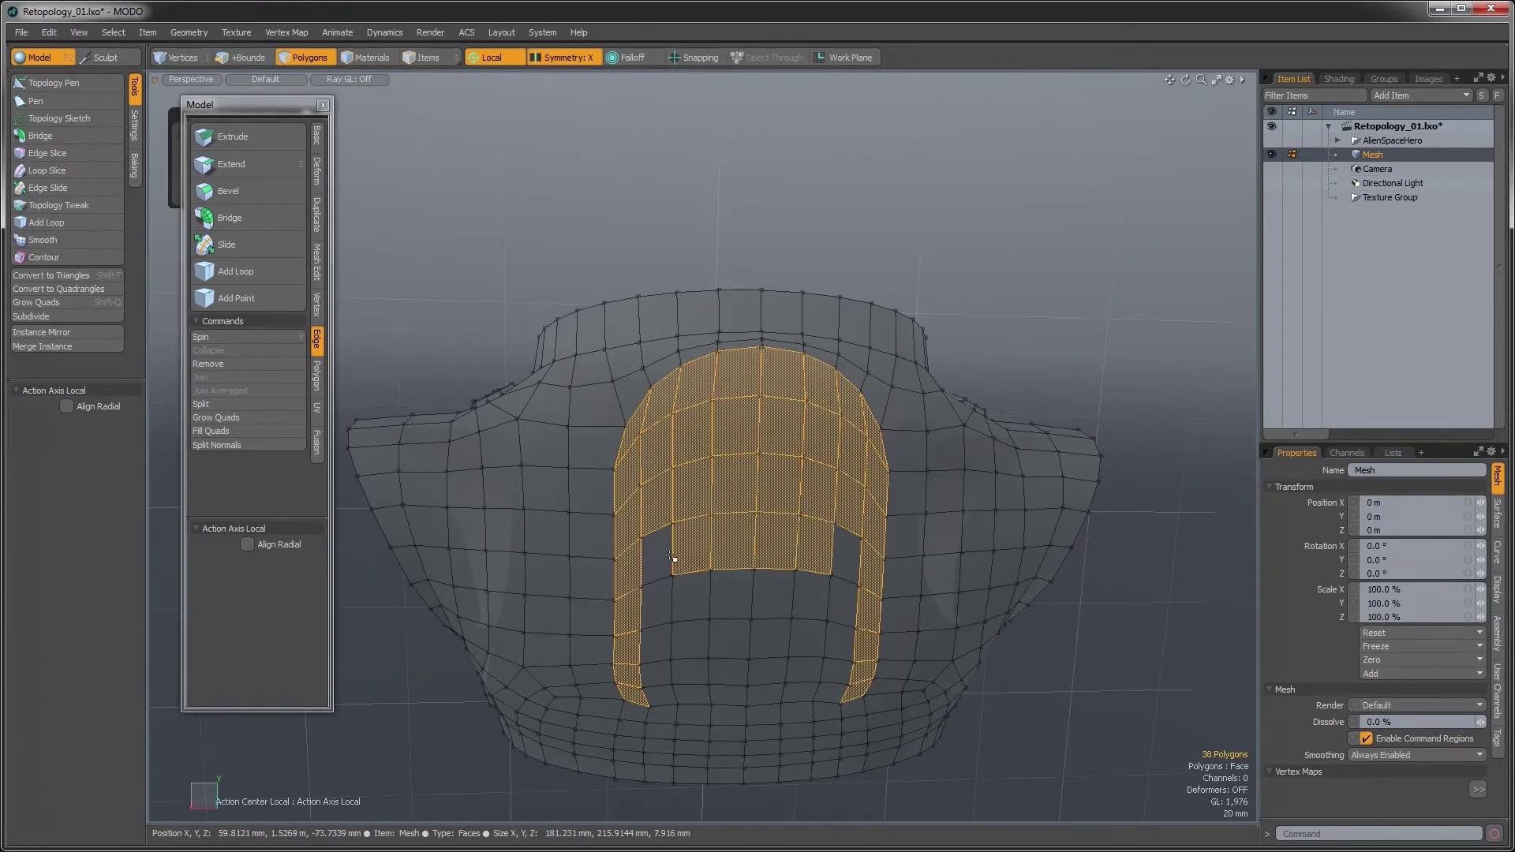
shift+drag(770, 614, 849, 673)
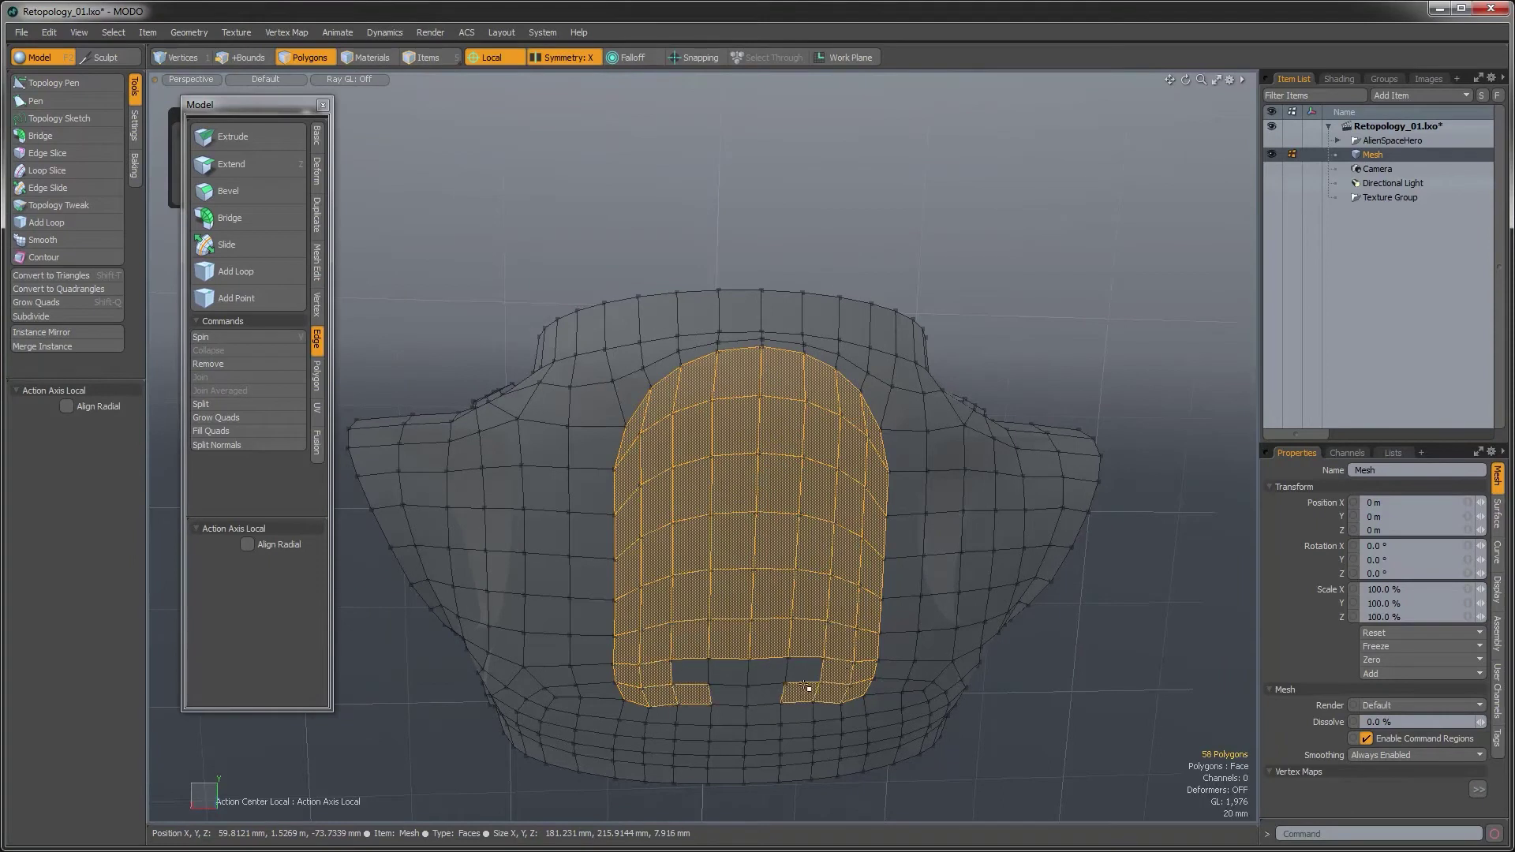
alt+drag(698, 676, 842, 450)
key(b)
drag(850, 524, 824, 491)
key(q)
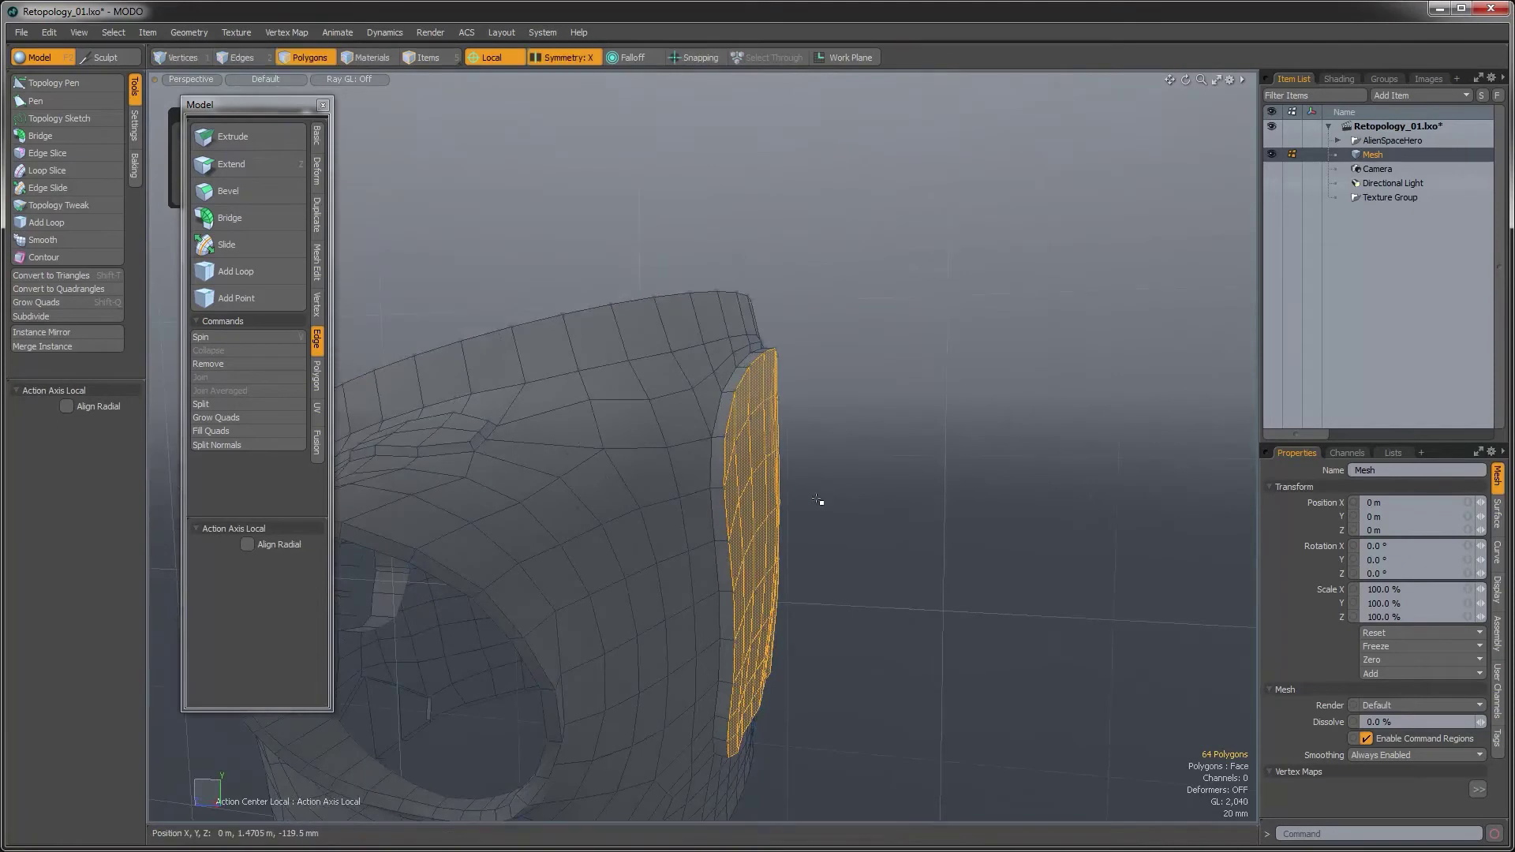
click(807, 527)
alt+drag(747, 450, 710, 580)
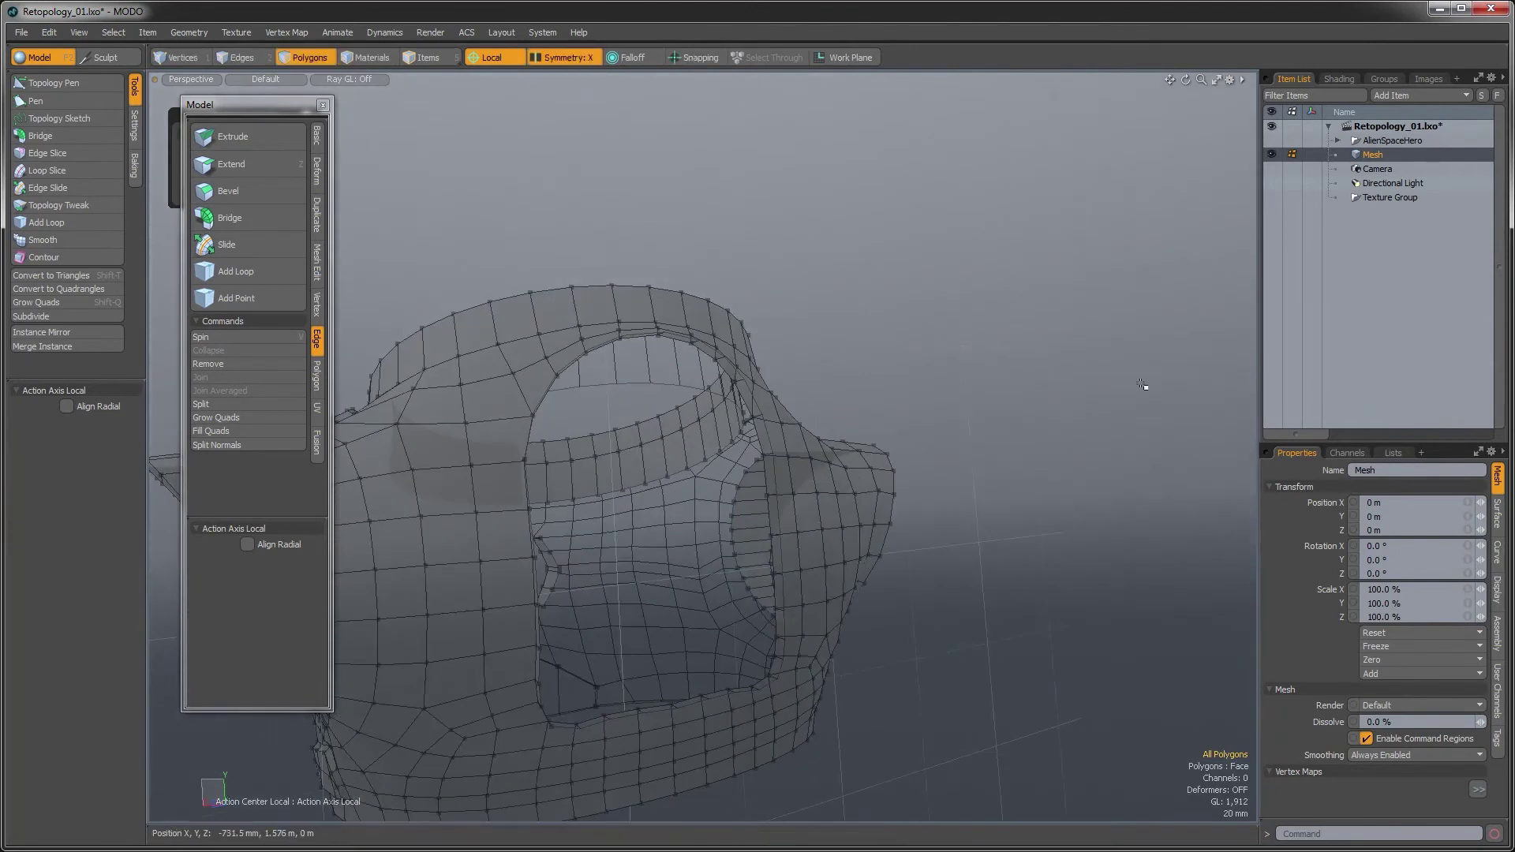
Create a new mesh item for the backpack unit and show the AlienSpaceHero reference again
key(n)
alt+drag(793, 434, 1061, 462)
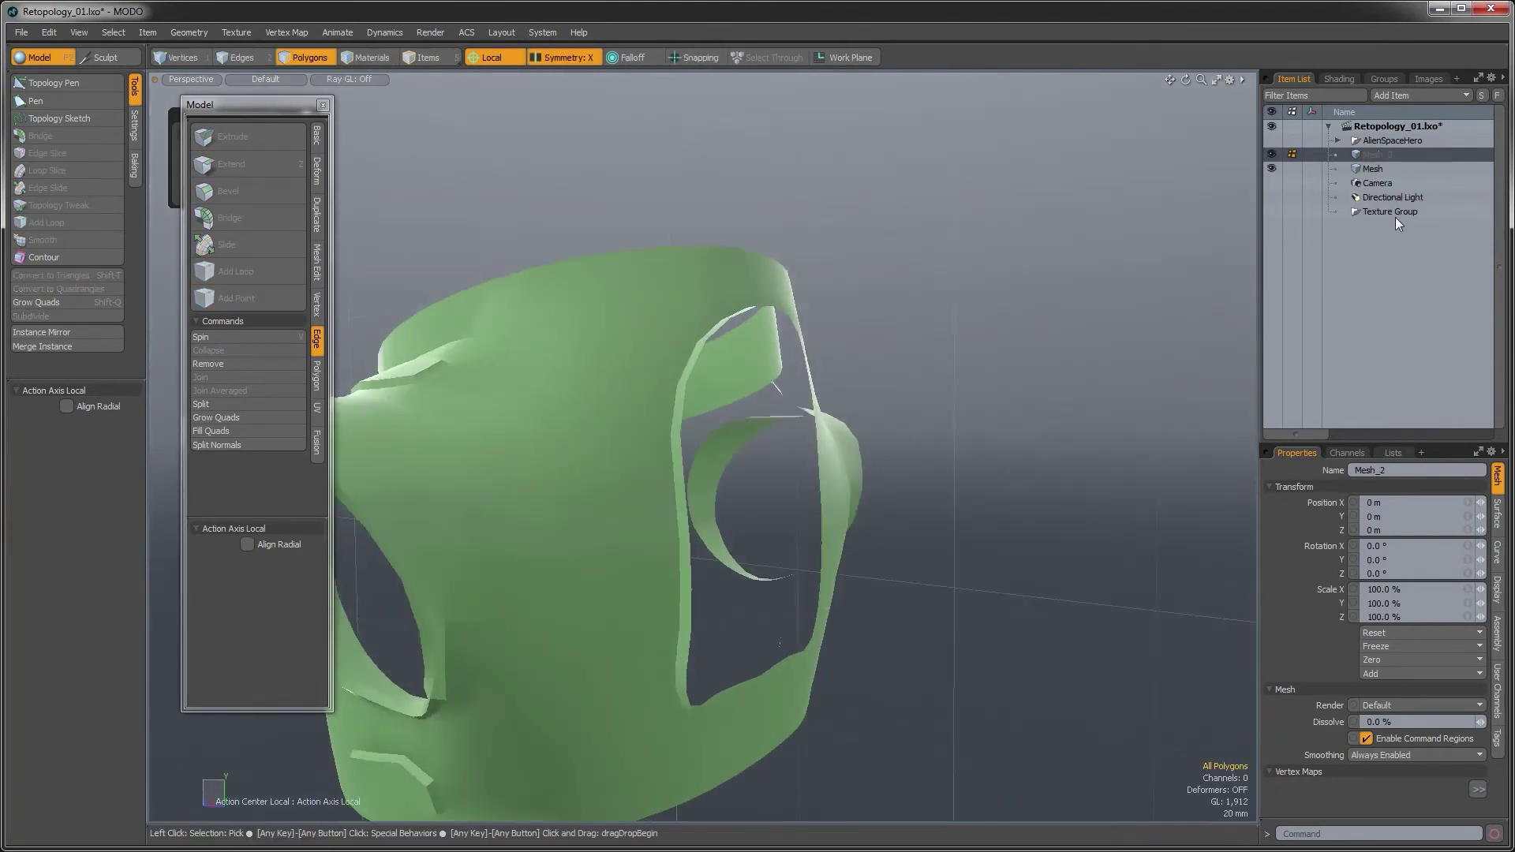
click(1272, 141)
alt+drag(431, 362, 190, 172)
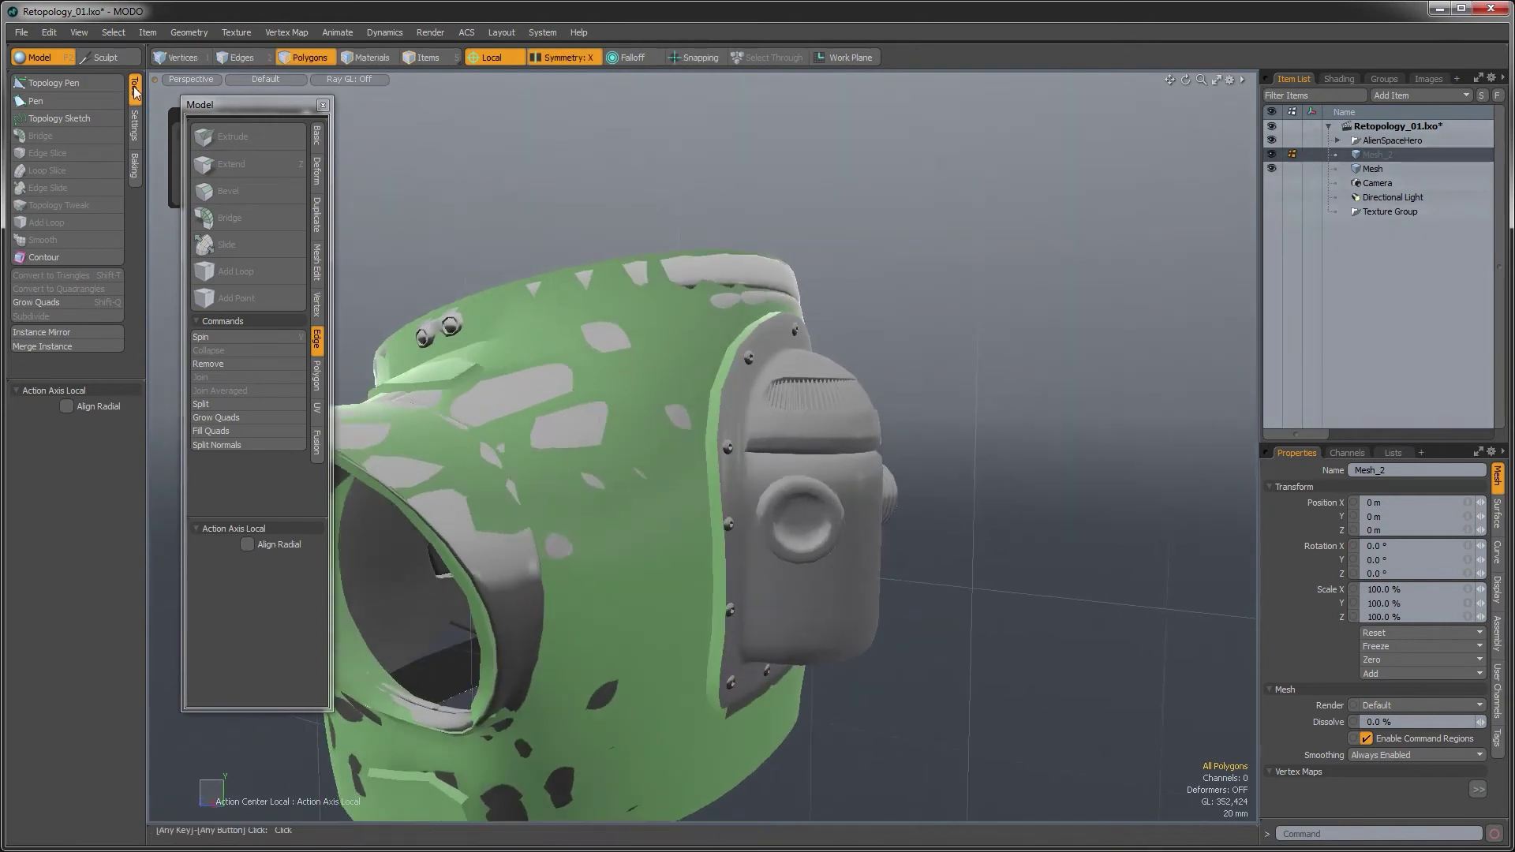
Try to draw a capsule primitive over the backpack unit while X symmetry is on
click(316, 146)
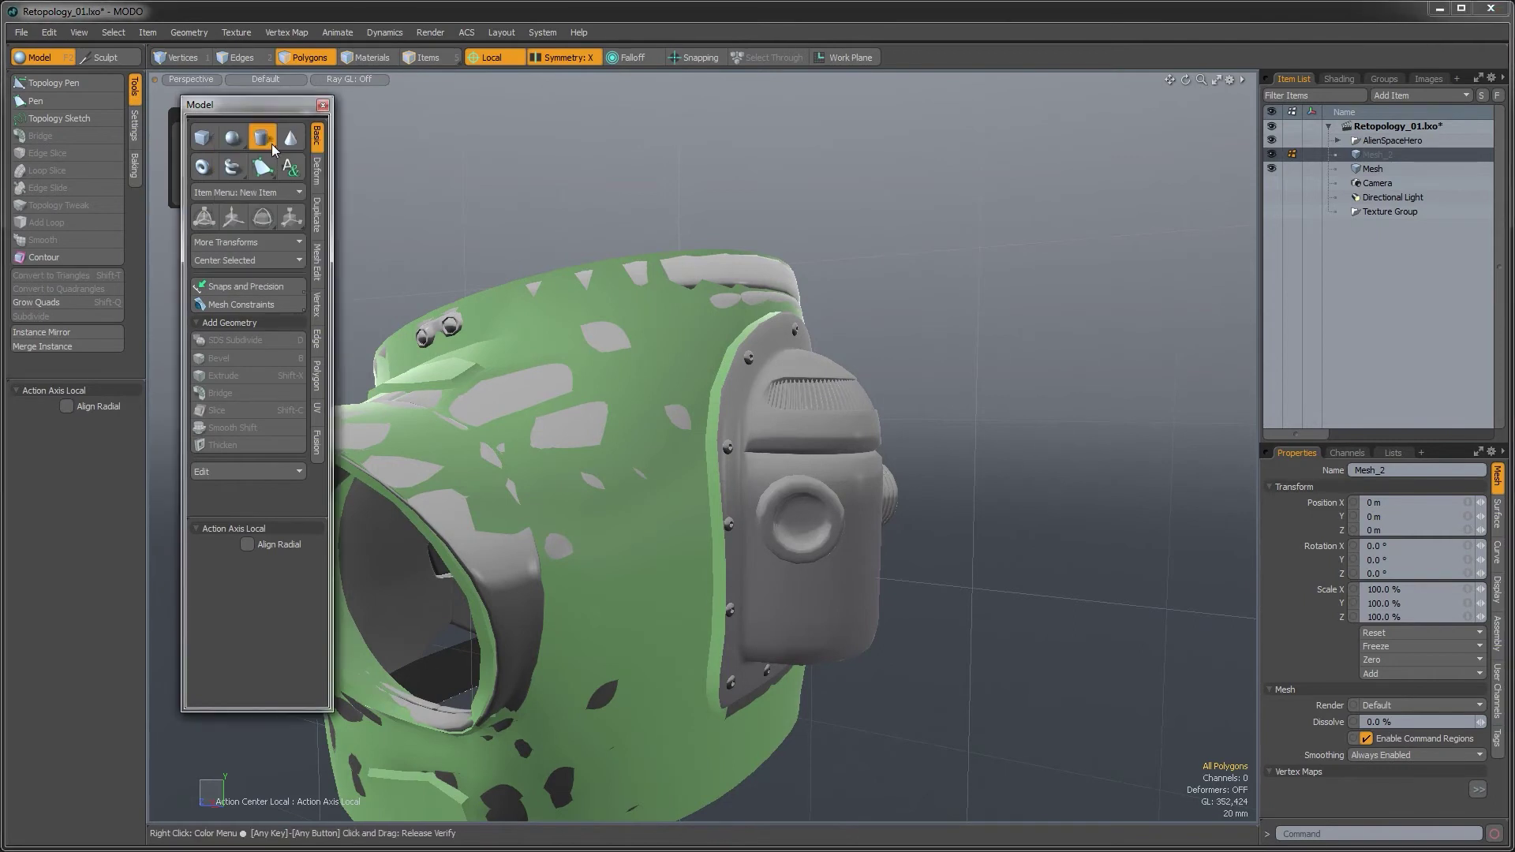
click(272, 143)
key(space)
drag(272, 149, 280, 176)
alt+drag(611, 420, 749, 192)
ctrl+drag(743, 407, 784, 440)
key(ctrl+z)
Turn off X symmetry and draw a 24-sided capsule over the backpack unit with radii of about 59, 136 and 59 mm
click(562, 60)
mouse_move(750, 257)
alt+mouse_down()
mouse_move(758, 284)
mouse_move(746, 229)
alt+mouse_up()
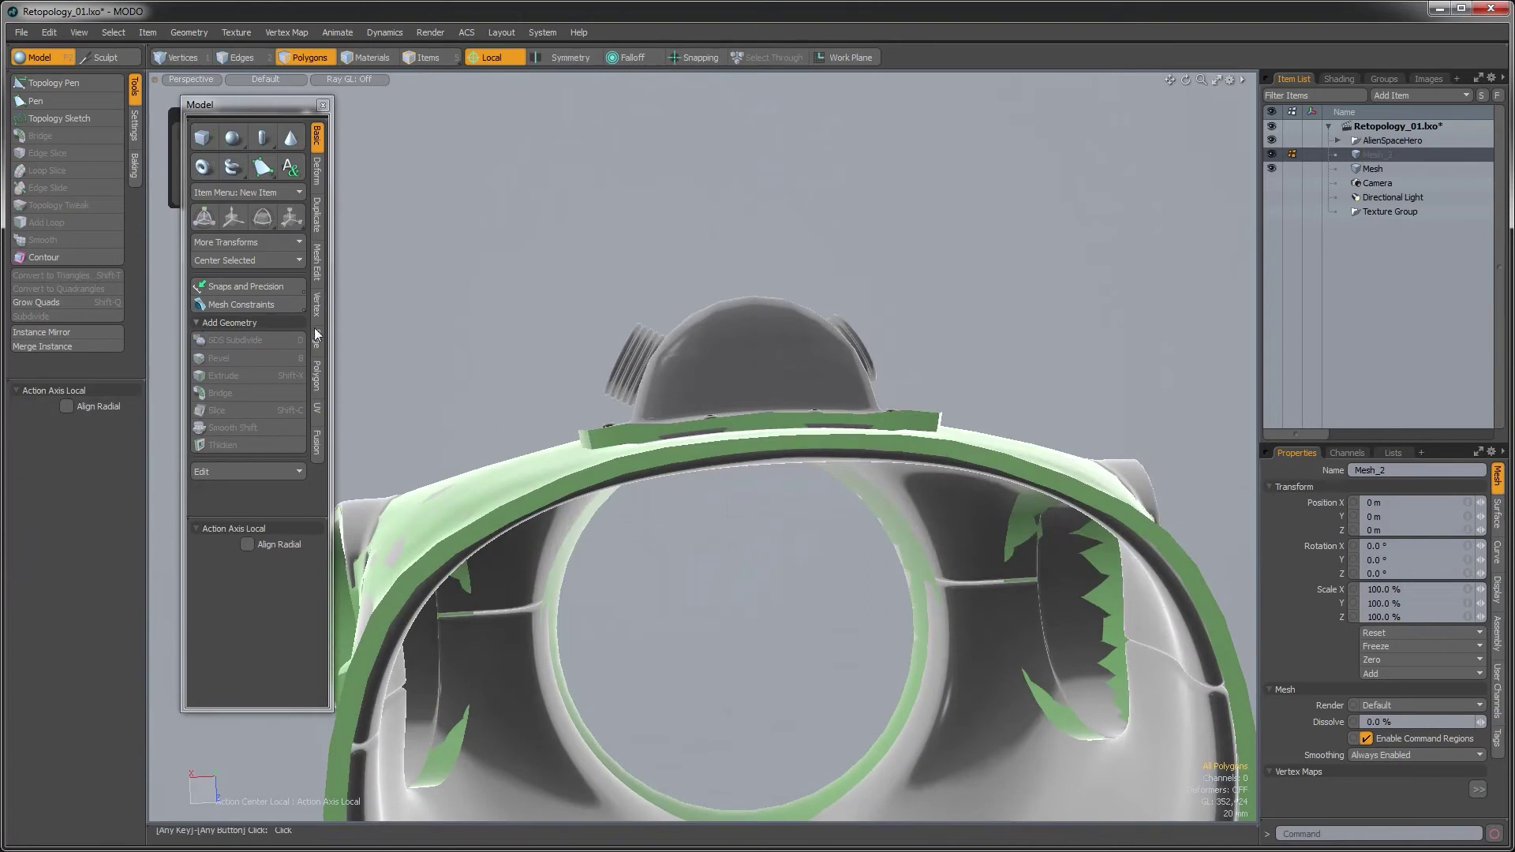
click(263, 137)
ctrl+drag(767, 365, 827, 423)
alt+drag(742, 332, 675, 560)
drag(766, 318, 722, 491)
drag(720, 570, 704, 769)
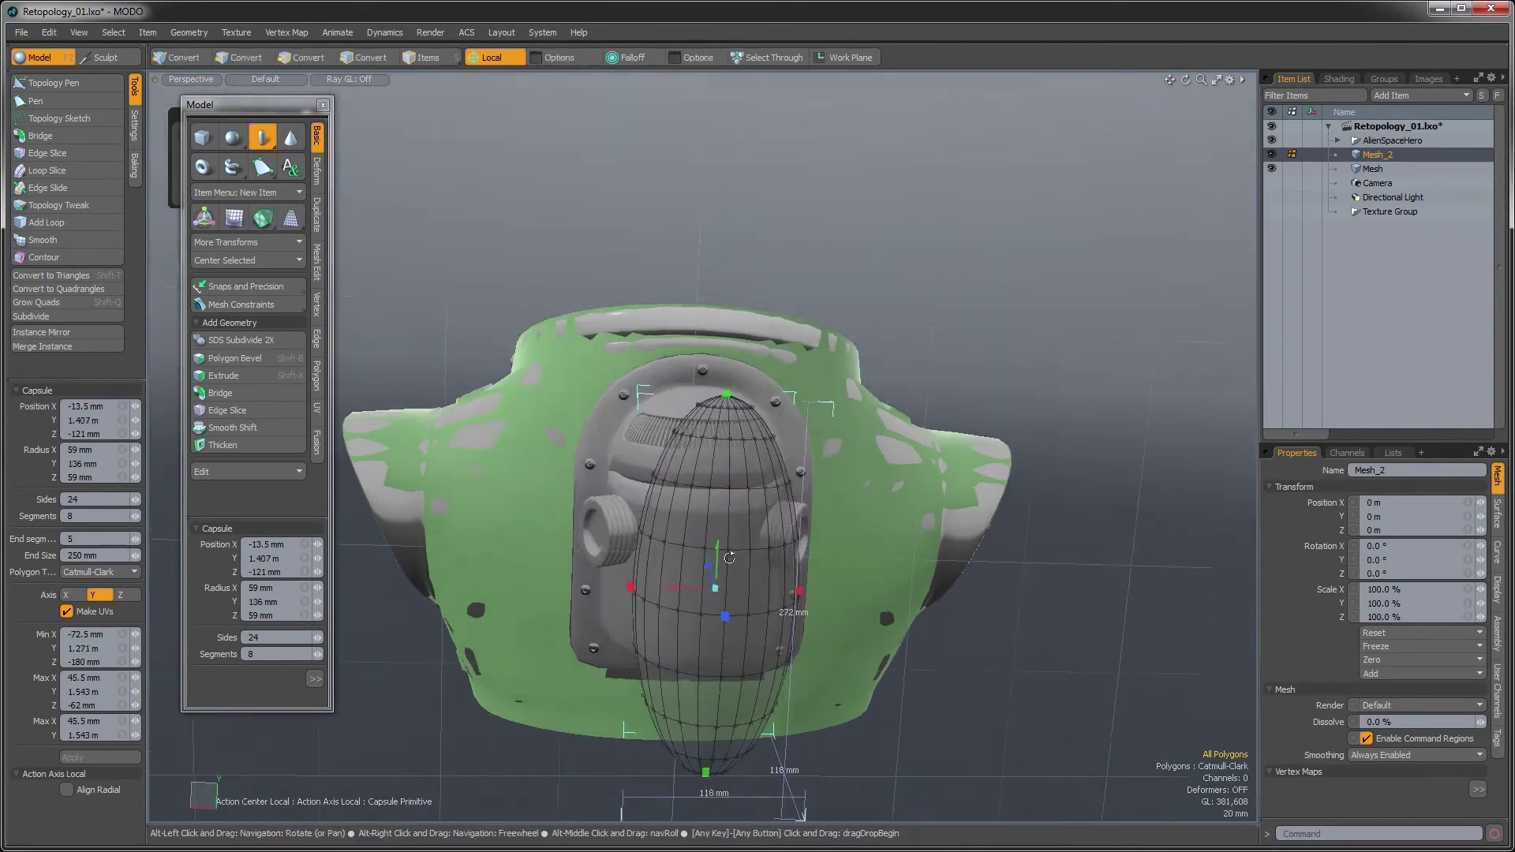
Reduce the capsule's end size to 46.7 mm and set all three of its radii to 66.5 mm
alt+drag(724, 587, 738, 584)
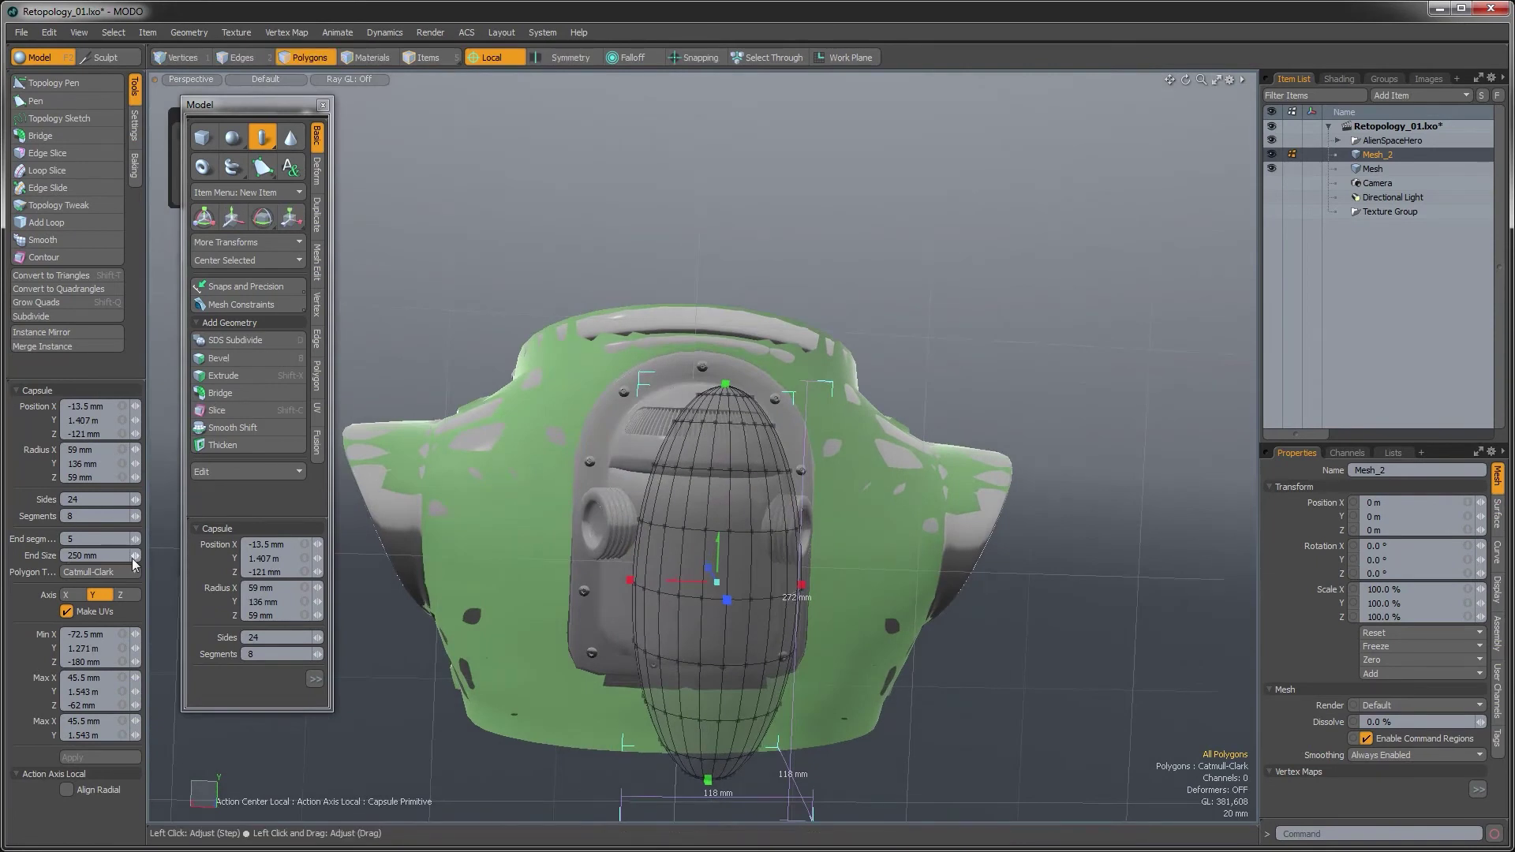
drag(135, 556, 85, 556)
alt+drag(821, 588, 828, 557)
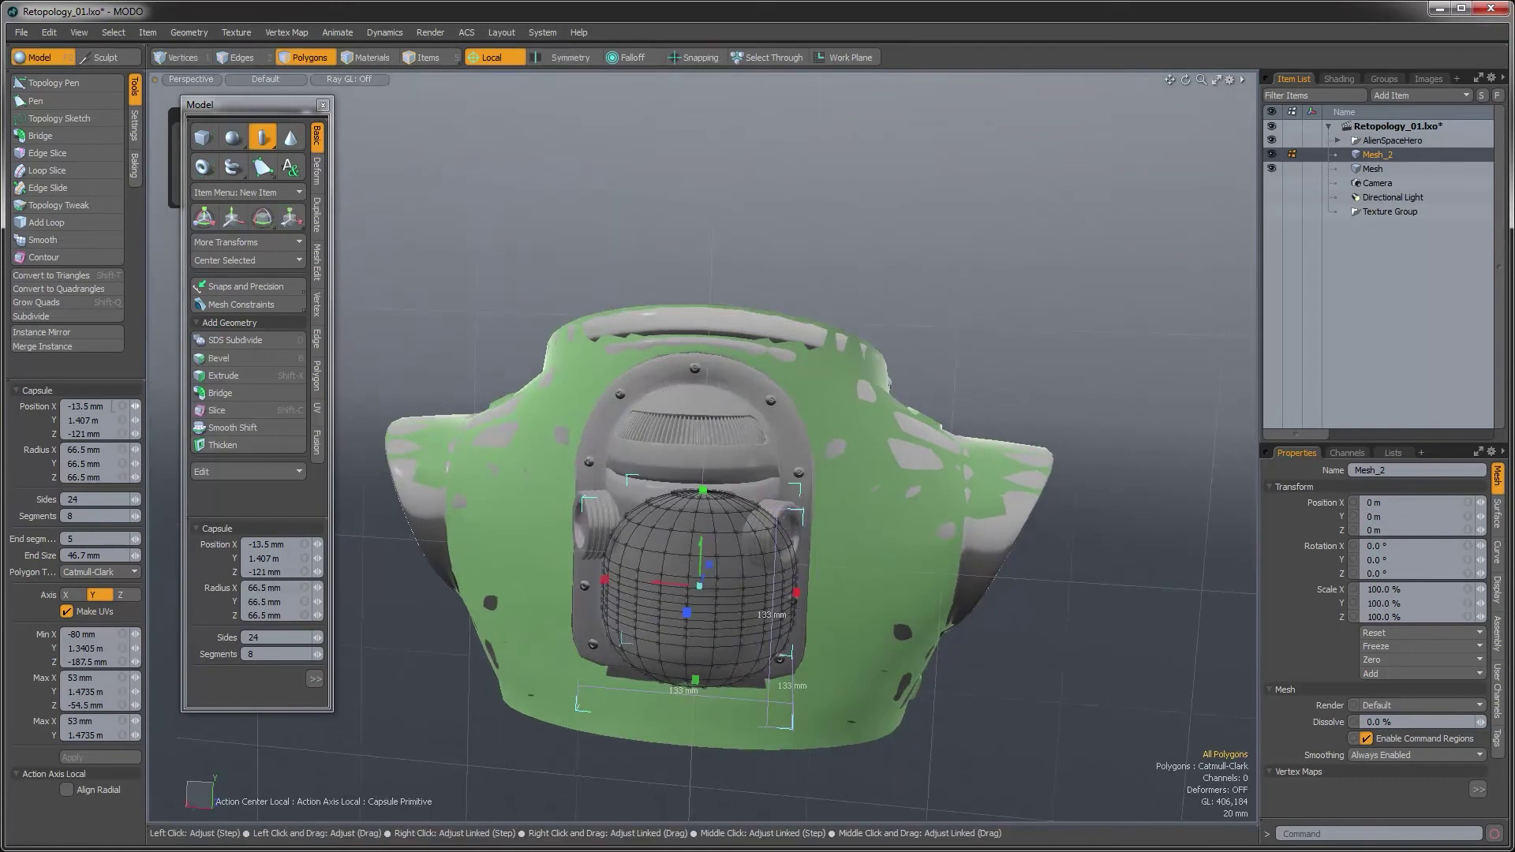
Center the capsule at X 0 m and move it over the unit's domed top at Y 1.481 m, Z -75.5 mm
key(Tab)
alt+drag(779, 488, 677, 587)
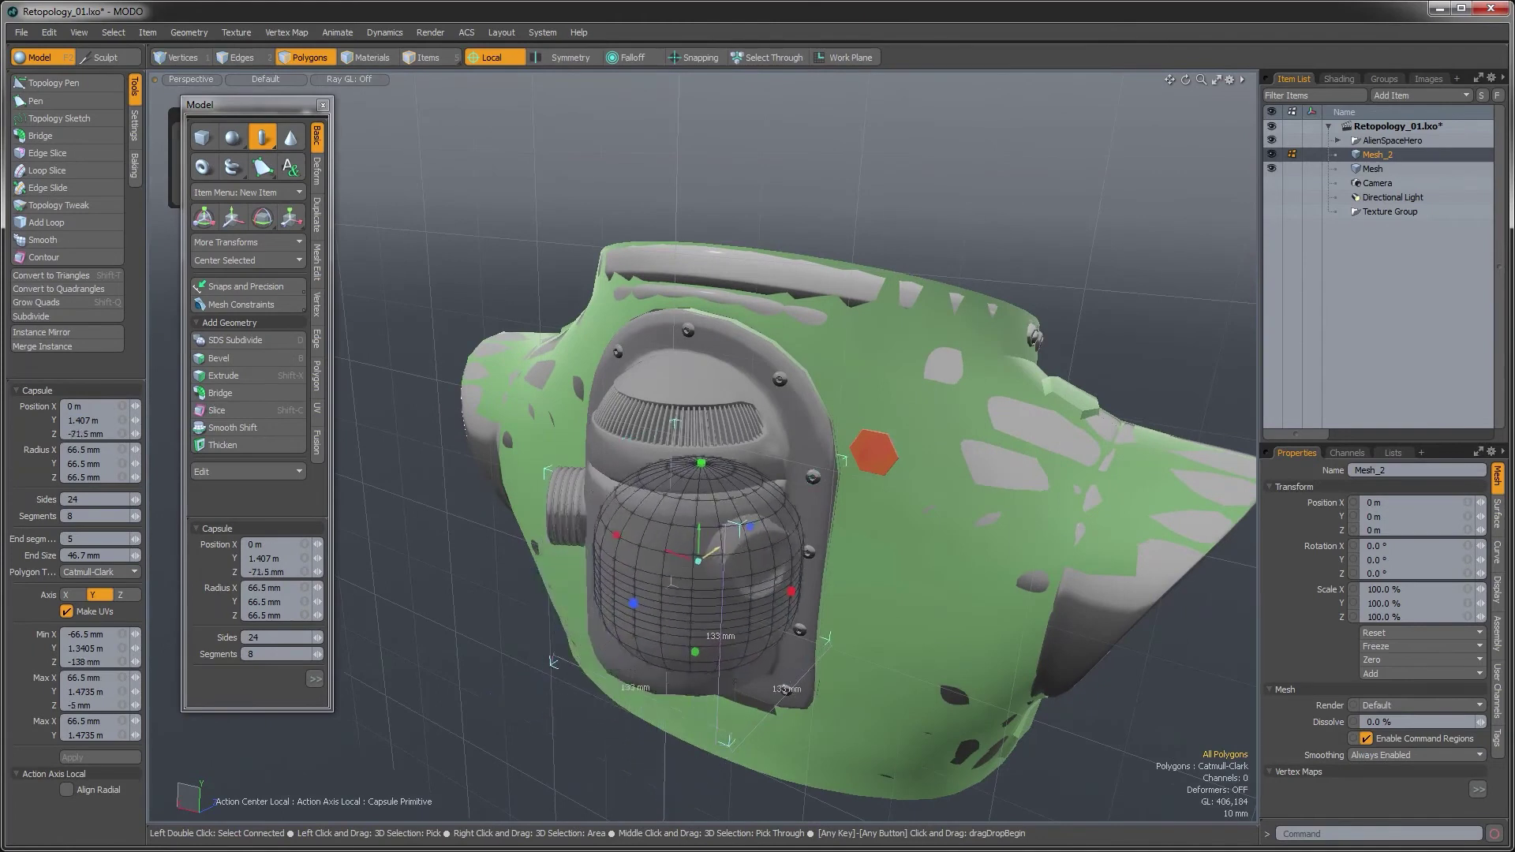
alt+drag(731, 530, 696, 554)
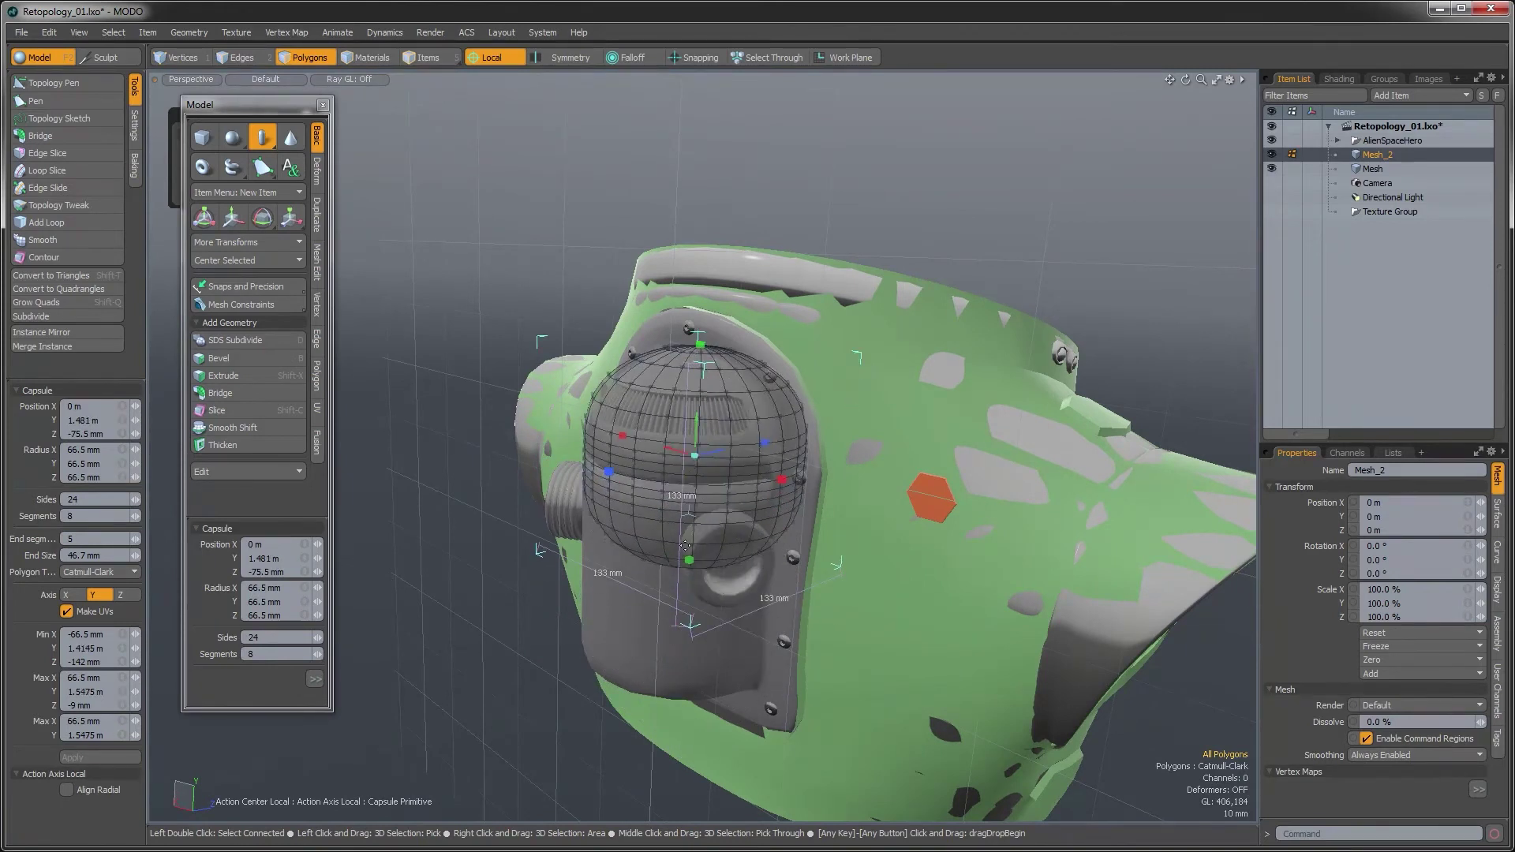
Stretch the capsule downward along the backpack to a Y radius of 116.75 mm and set its end size to 66.5 mm
alt+drag(697, 555, 764, 461)
alt+drag(611, 451, 714, 373)
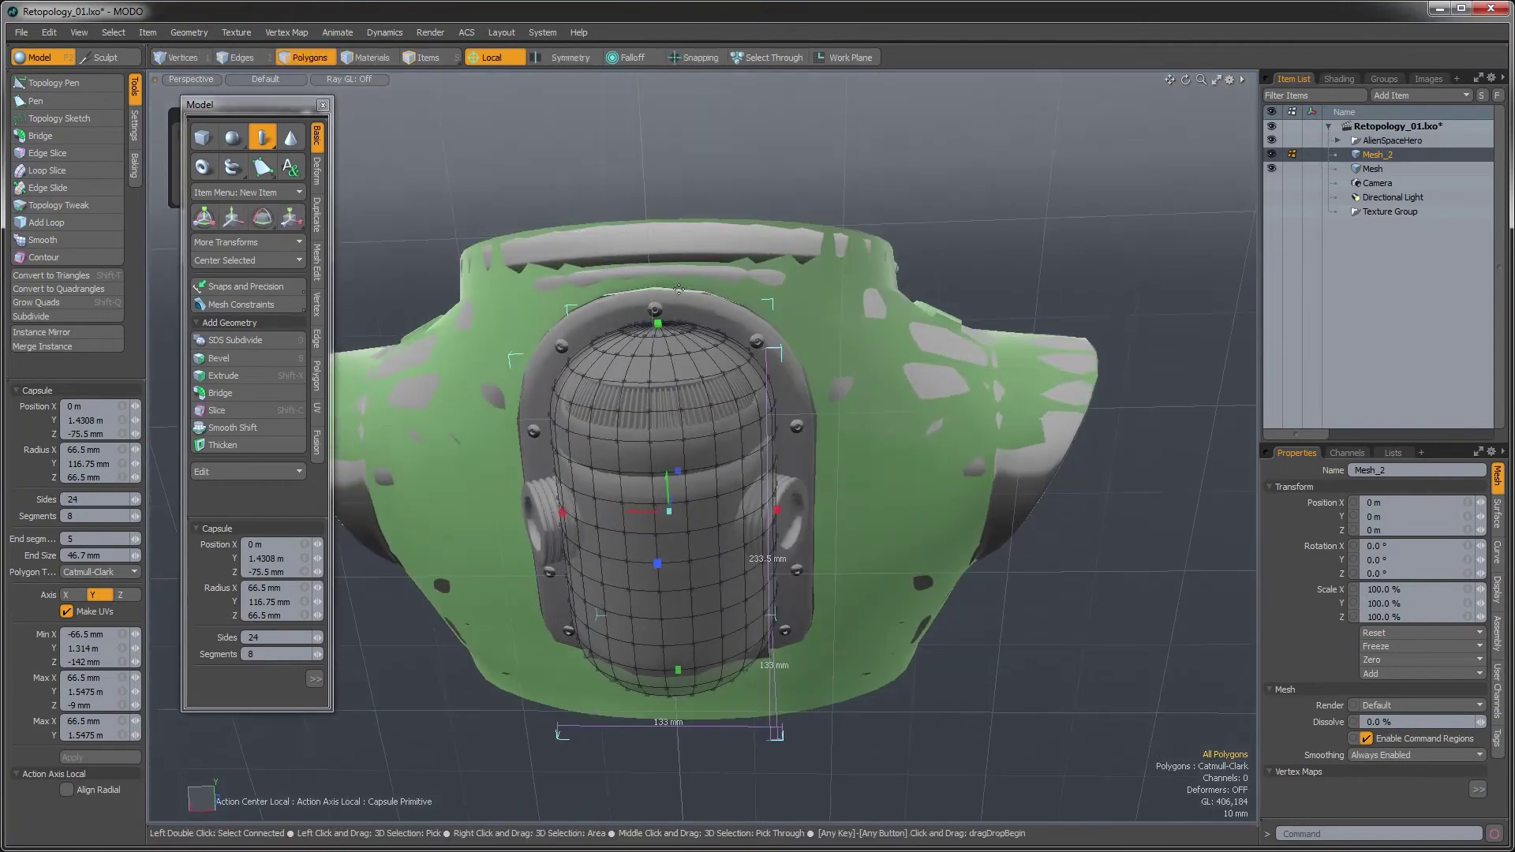
ctrl+alt+drag(684, 325, 801, 324)
scroll(717, 397, down, 3)
alt+drag(631, 477, 752, 624)
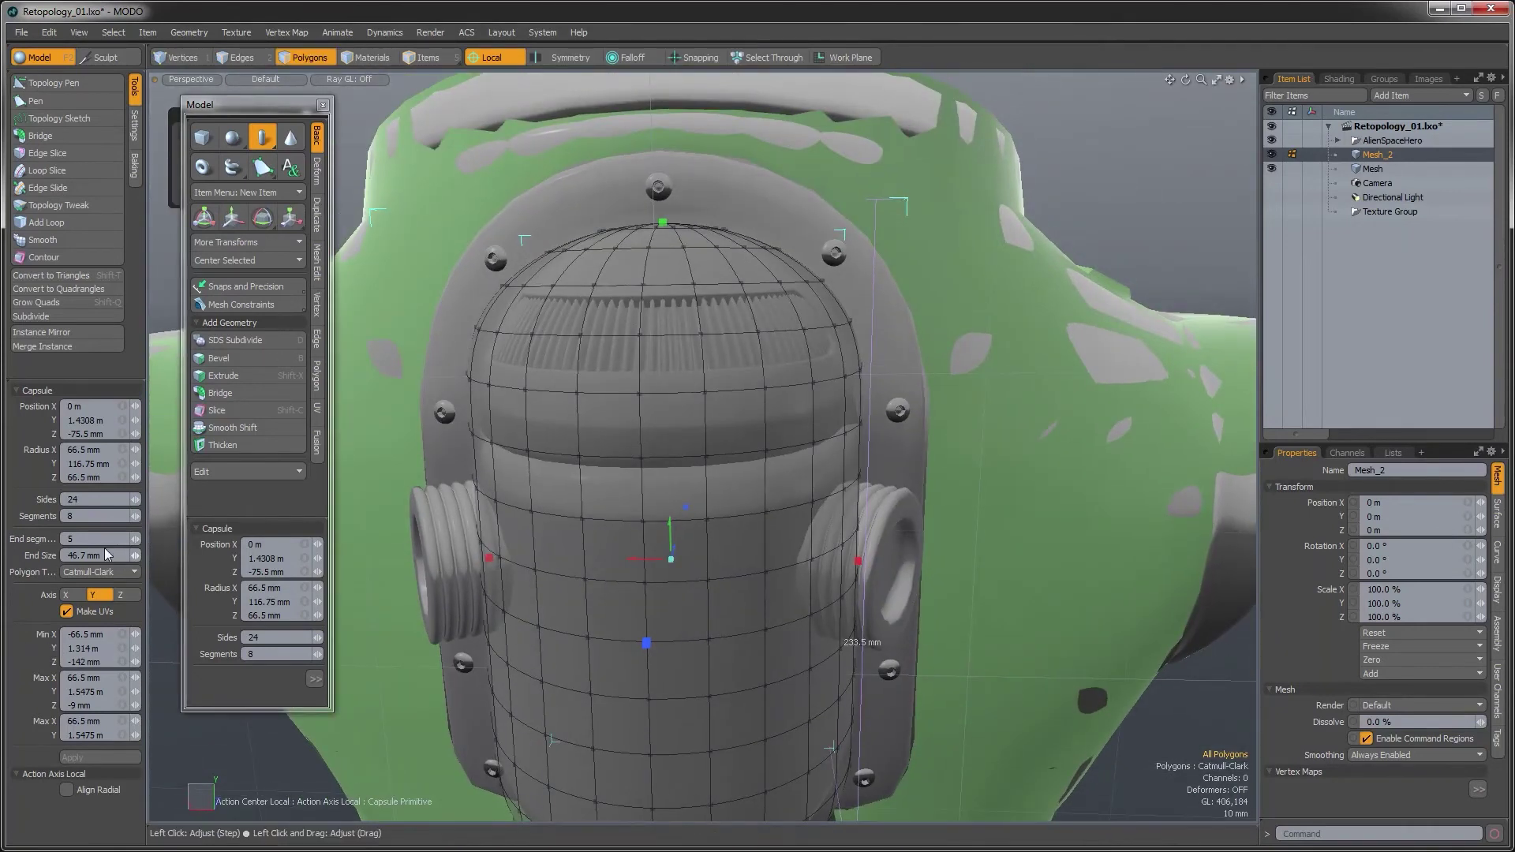
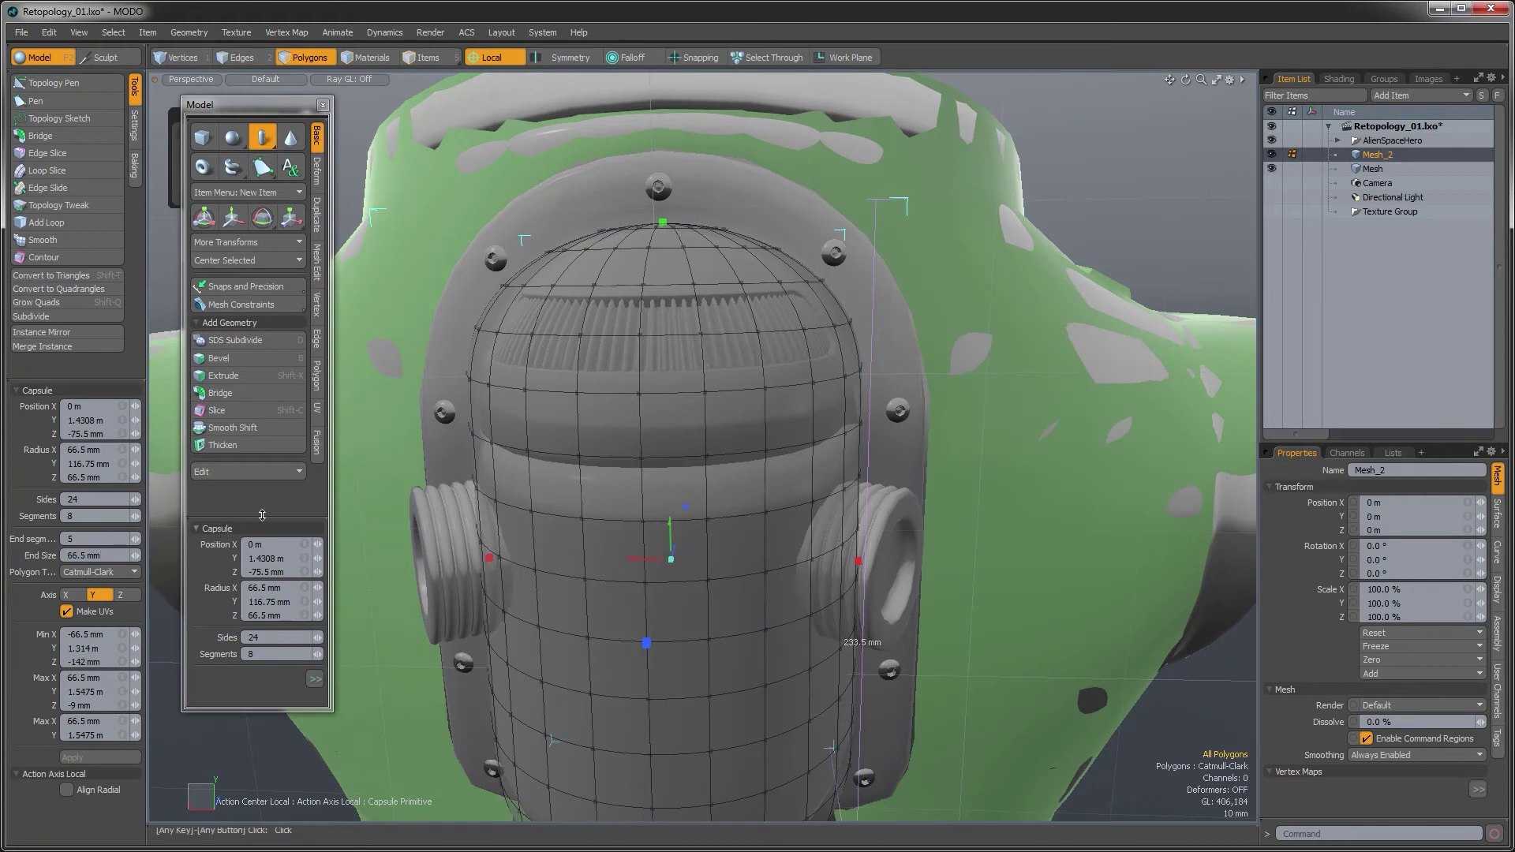
alt+drag(614, 394, 625, 382)
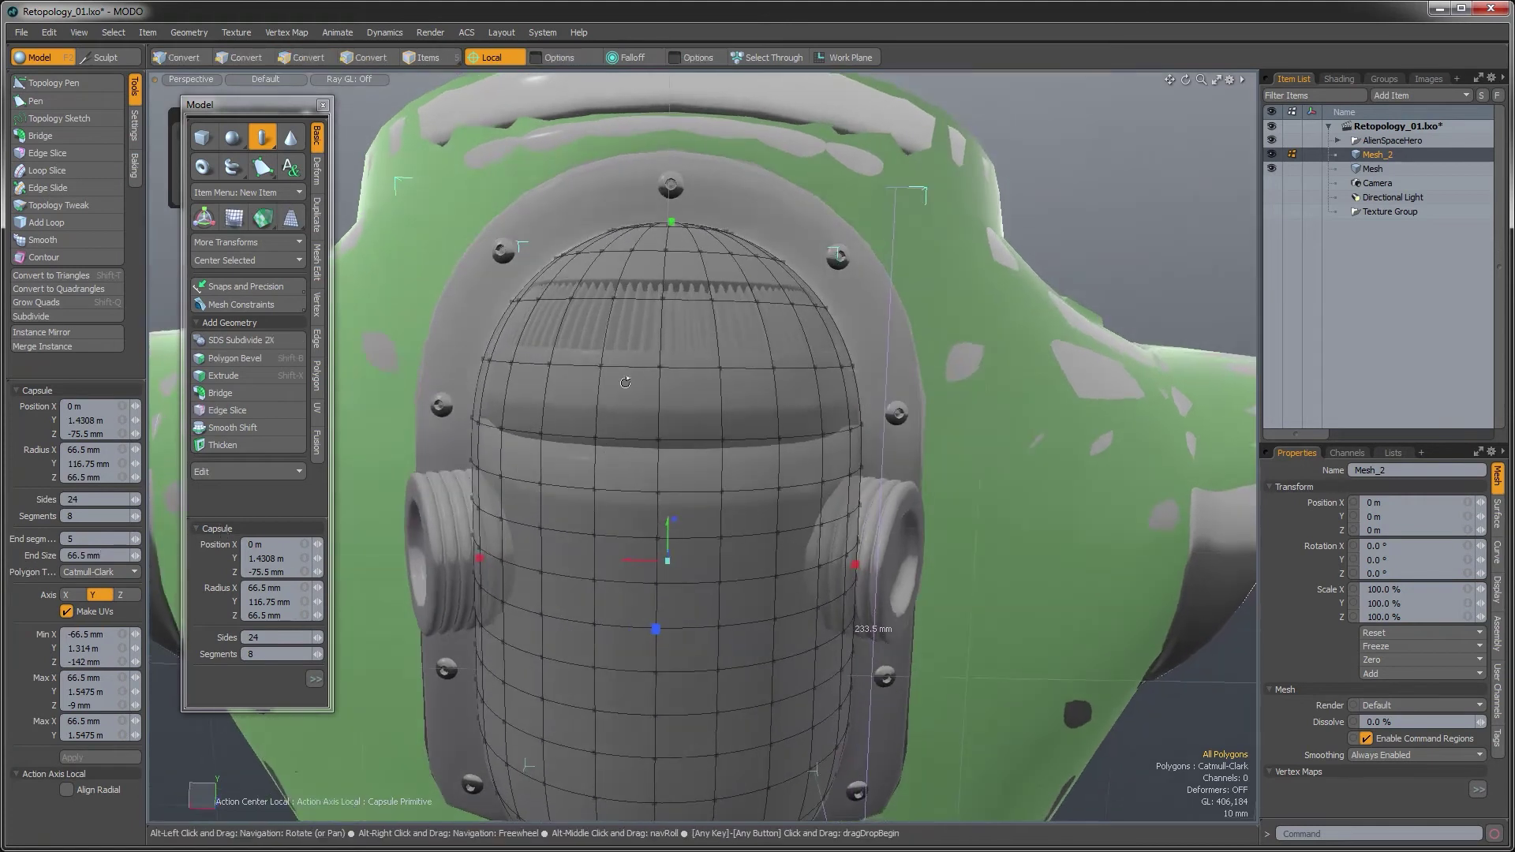
Extend both ends of the capsule to a Y radius of 128 mm, centered at Y 1.4205 m
alt+drag(656, 240, 690, 357)
drag(672, 222, 672, 218)
alt+drag(663, 552, 641, 452)
alt+drag(622, 771, 648, 695)
scroll(647, 602, down, 3)
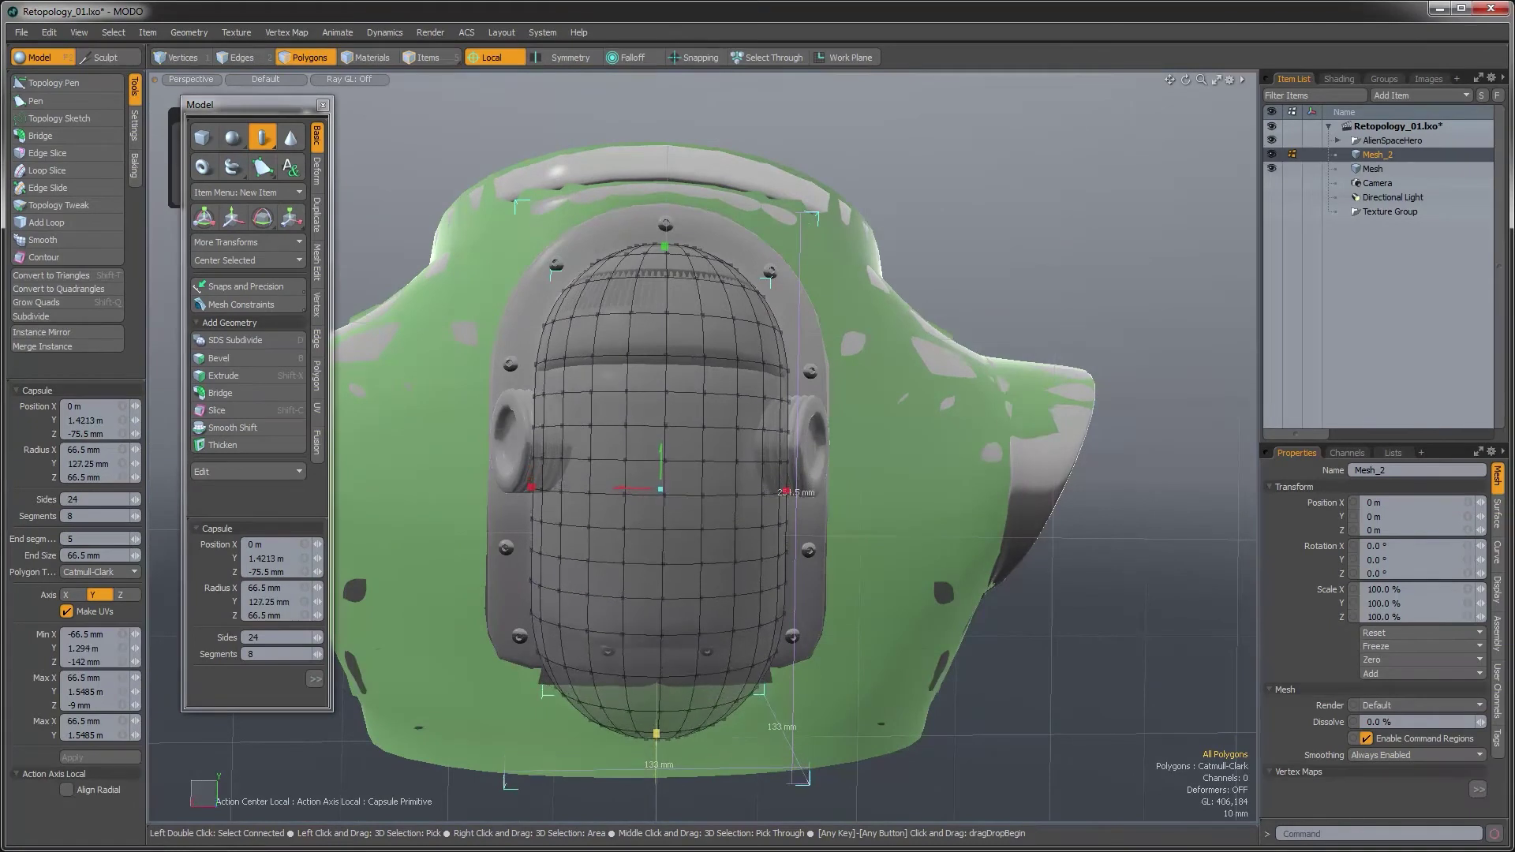
alt+drag(649, 692, 676, 595)
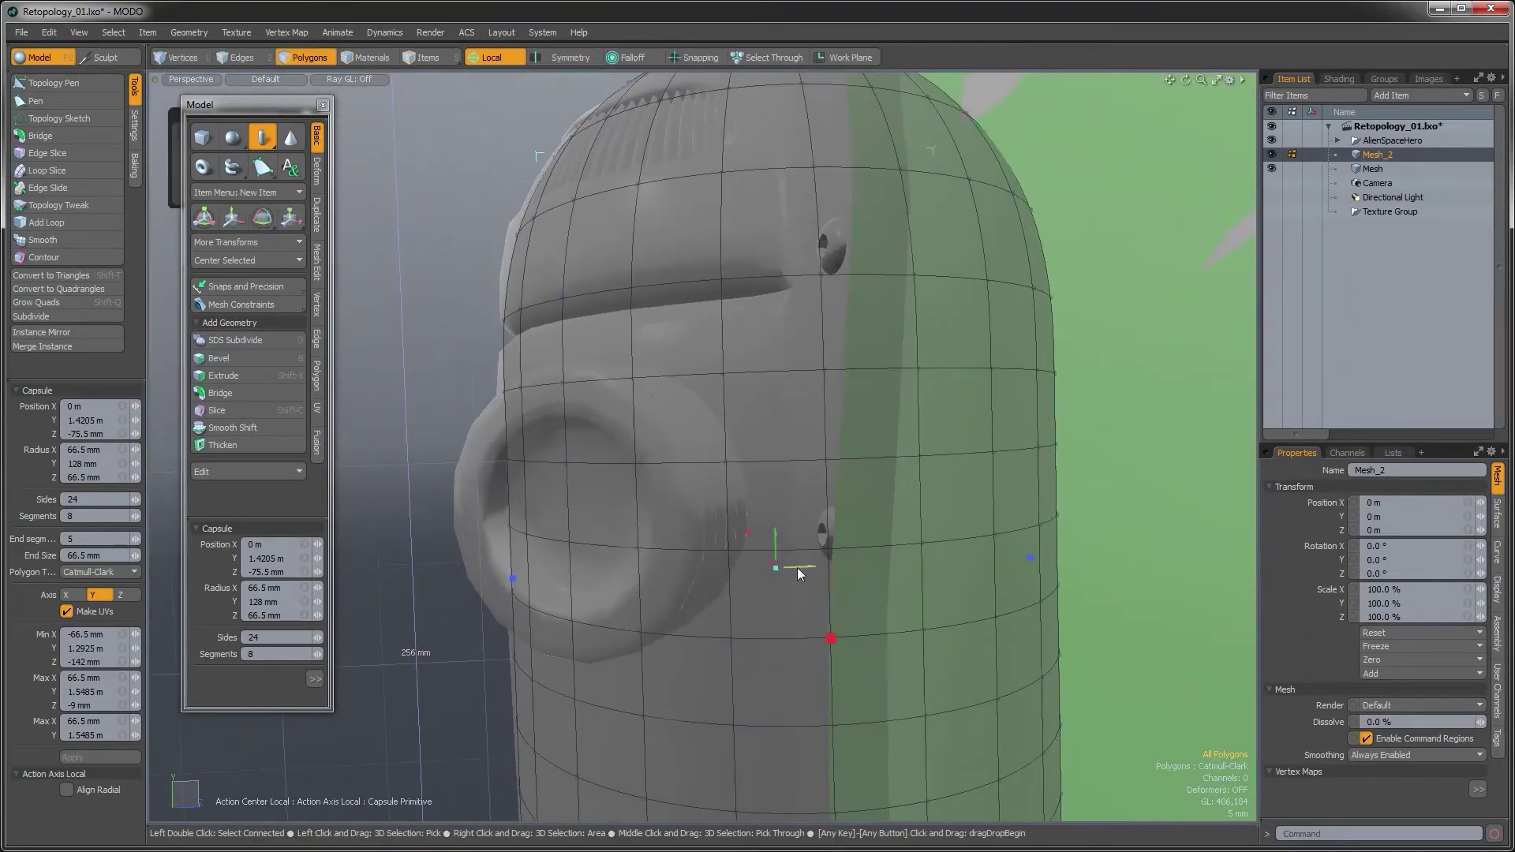
Shift the capsule to Z -78.3 mm against the backpack and set its segments to 6
scroll(670, 586, down, 3)
alt+drag(670, 587, 756, 618)
alt+drag(691, 476, 586, 509)
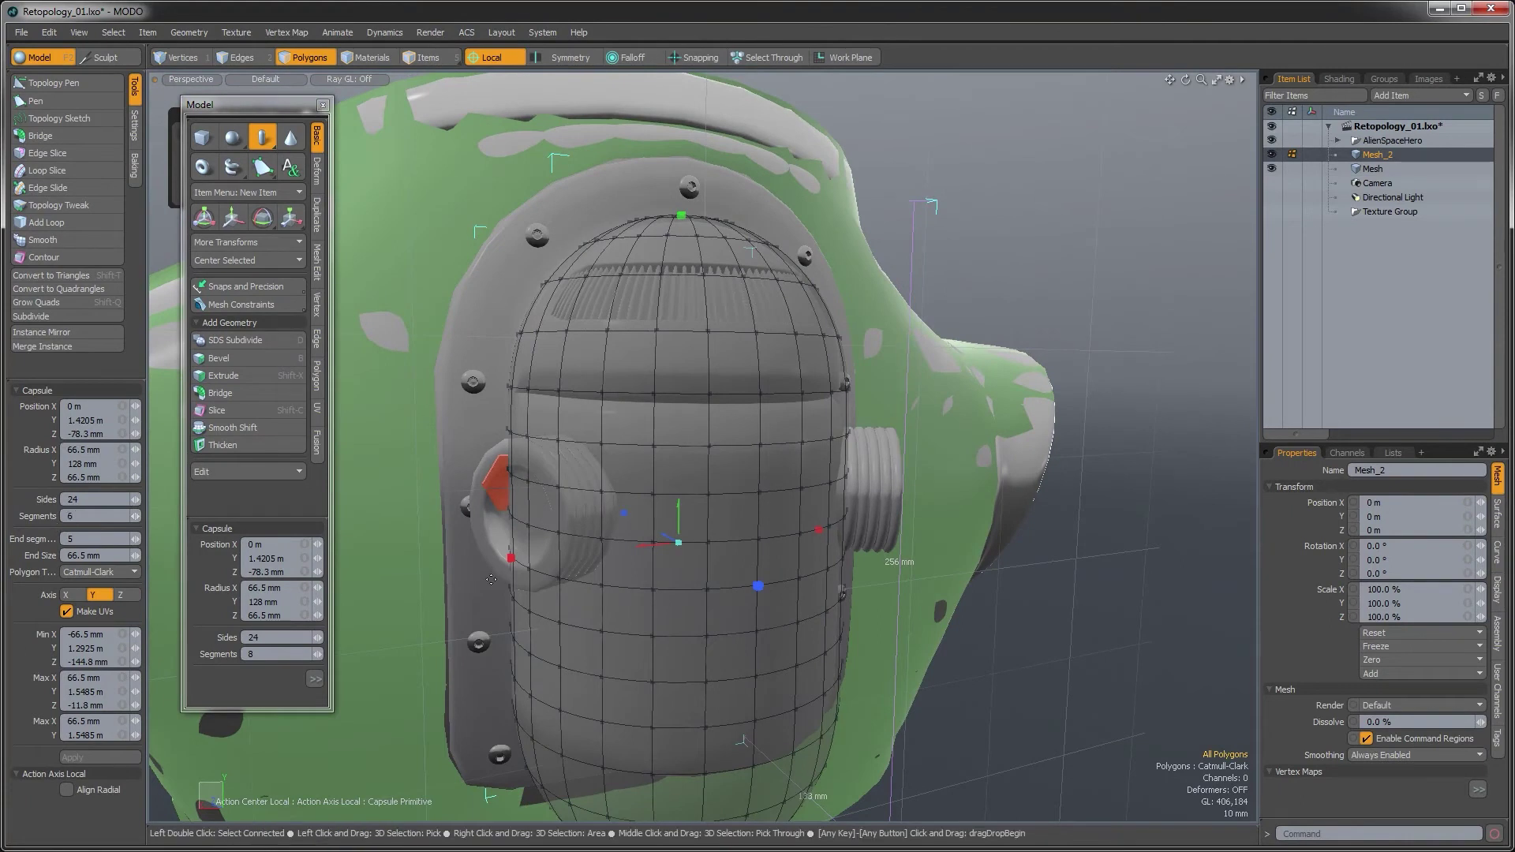
alt+drag(777, 468, 622, 494)
ctrl+alt+drag(669, 407, 812, 452)
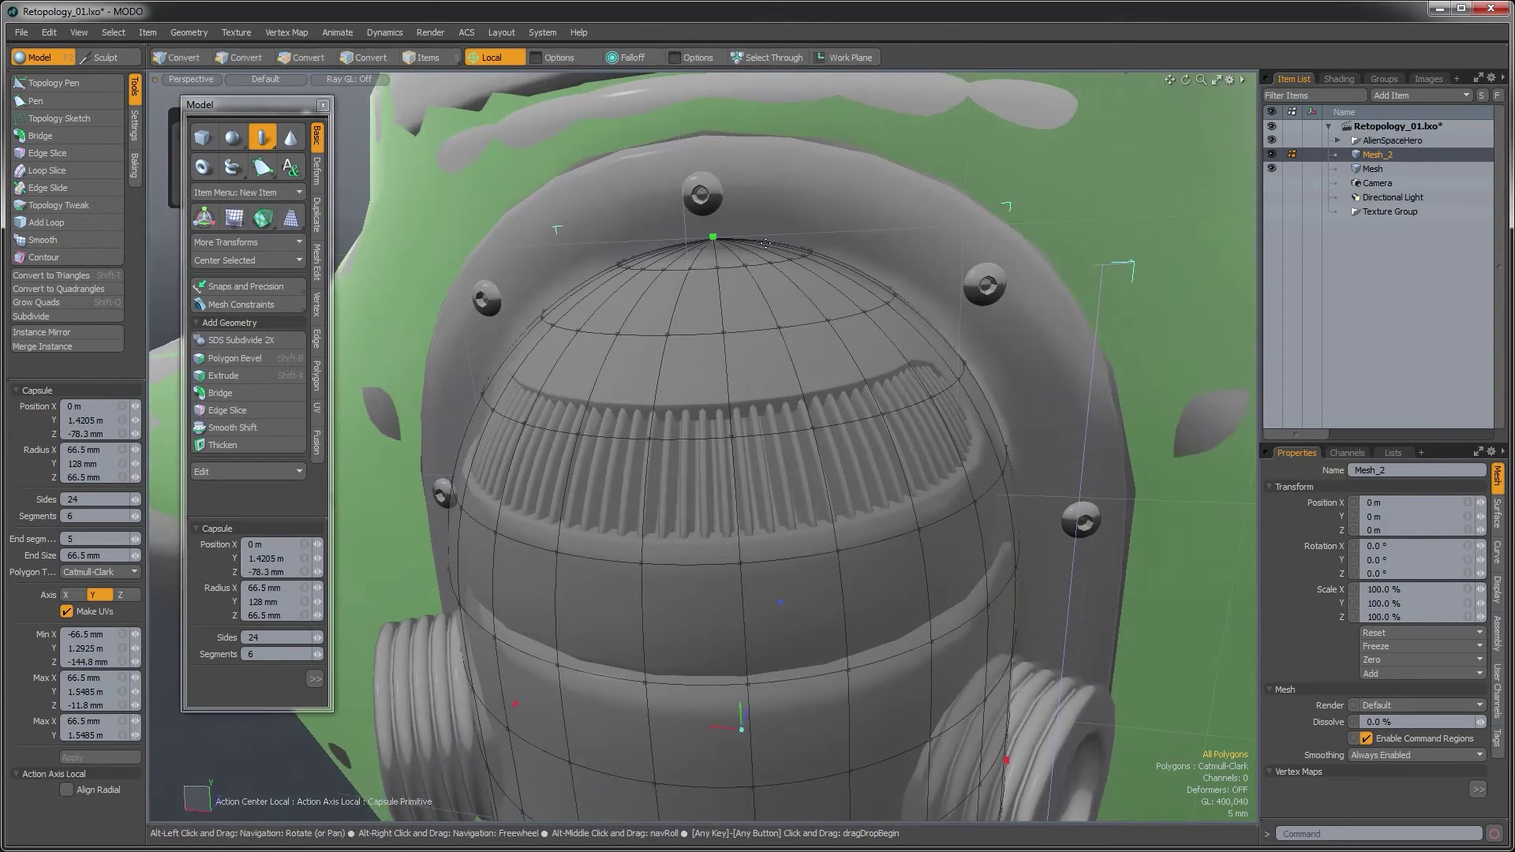
Reduce the capsule to 16 sides and 5 segments
alt+drag(948, 415, 769, 557)
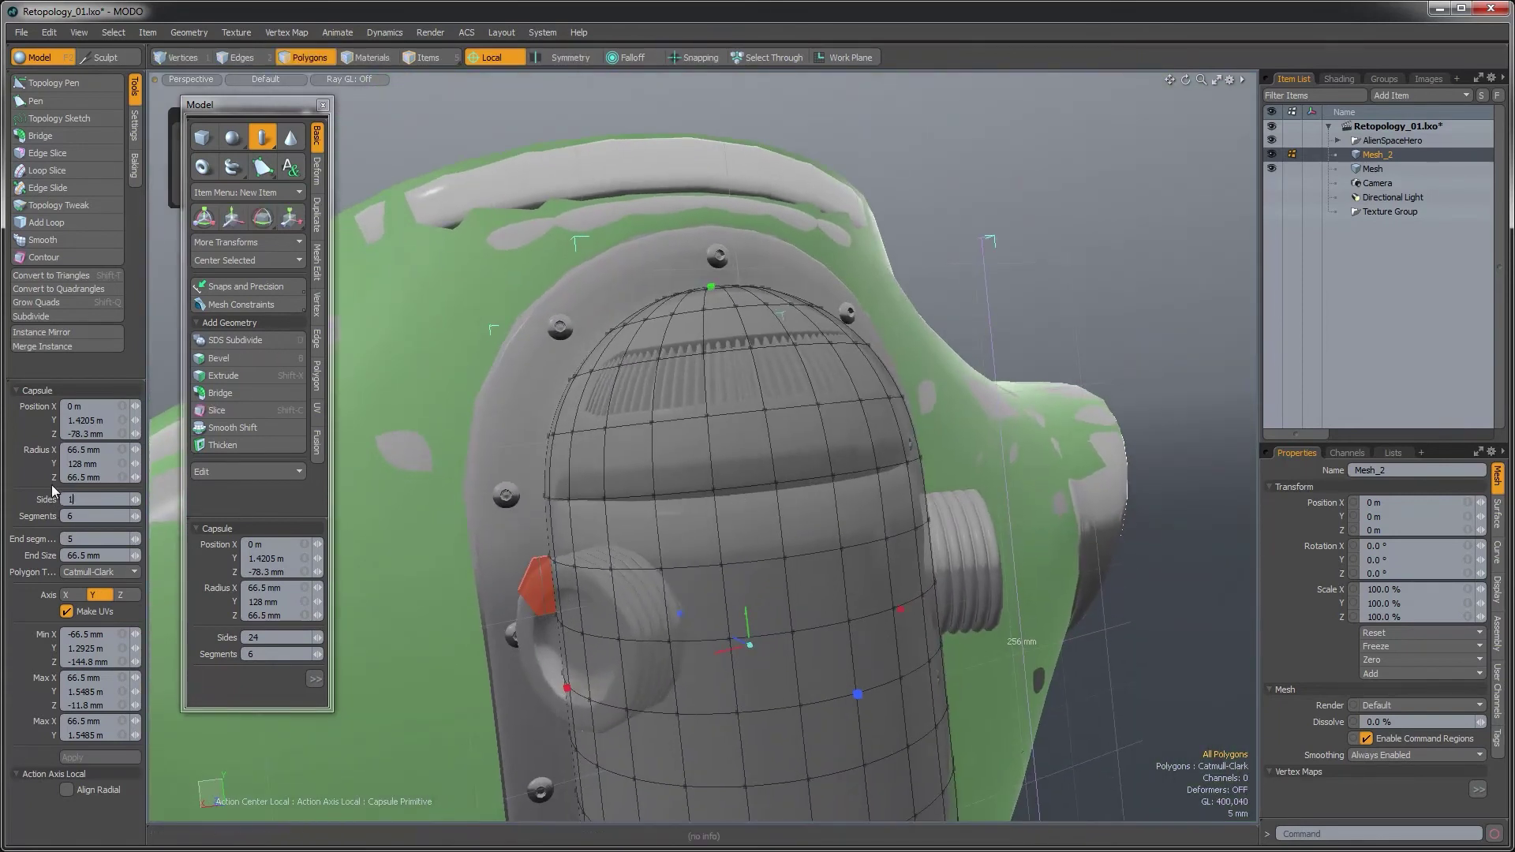
alt+drag(707, 456, 604, 426)
alt+drag(492, 565, 478, 562)
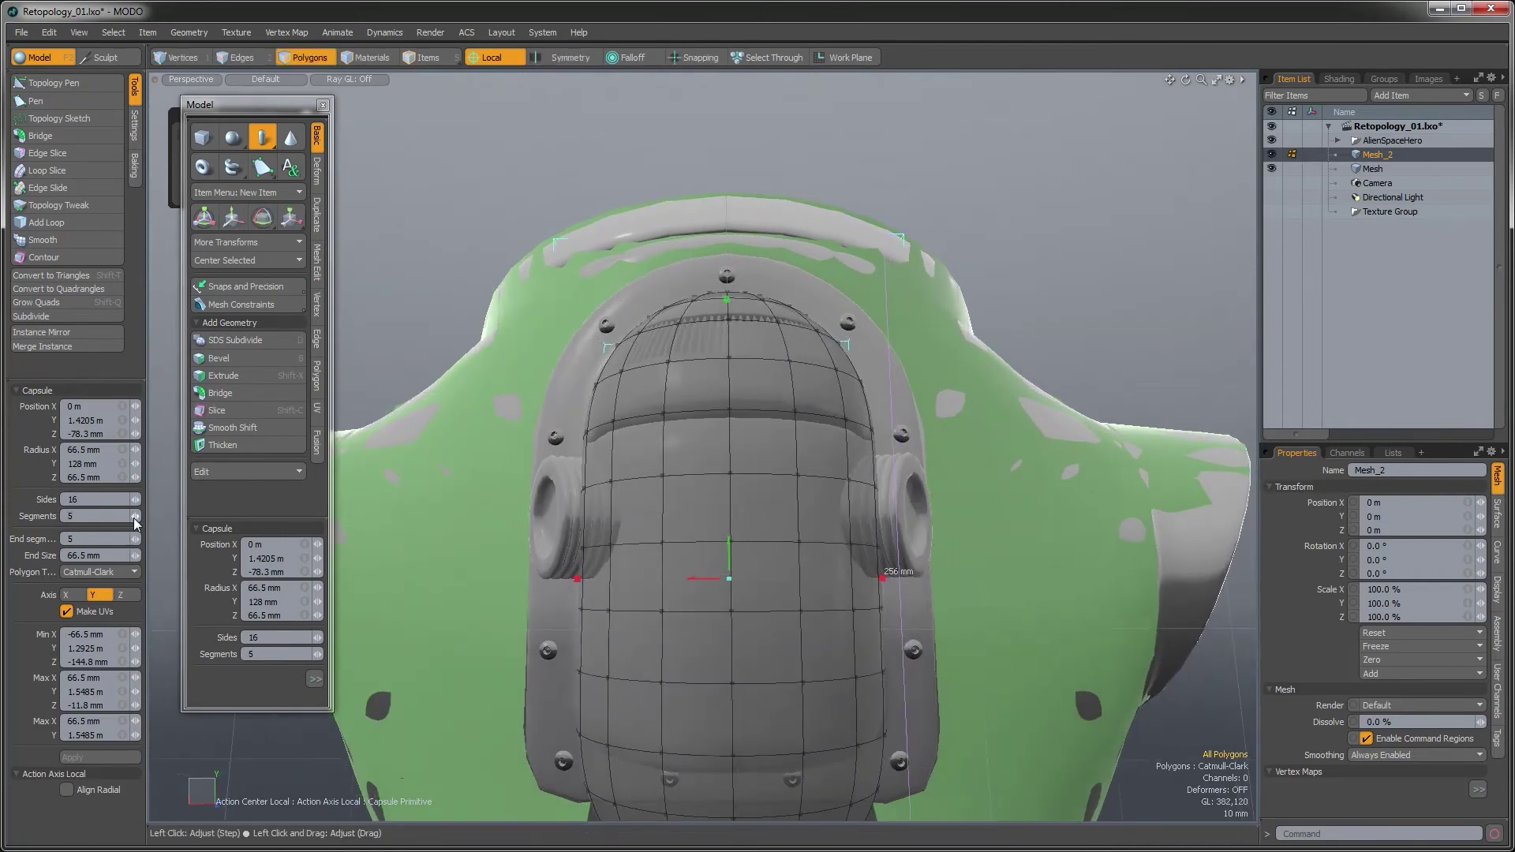
Finish the capsule and delete the polygons of its rounded bottom end
alt+drag(603, 548, 842, 509)
key(space)
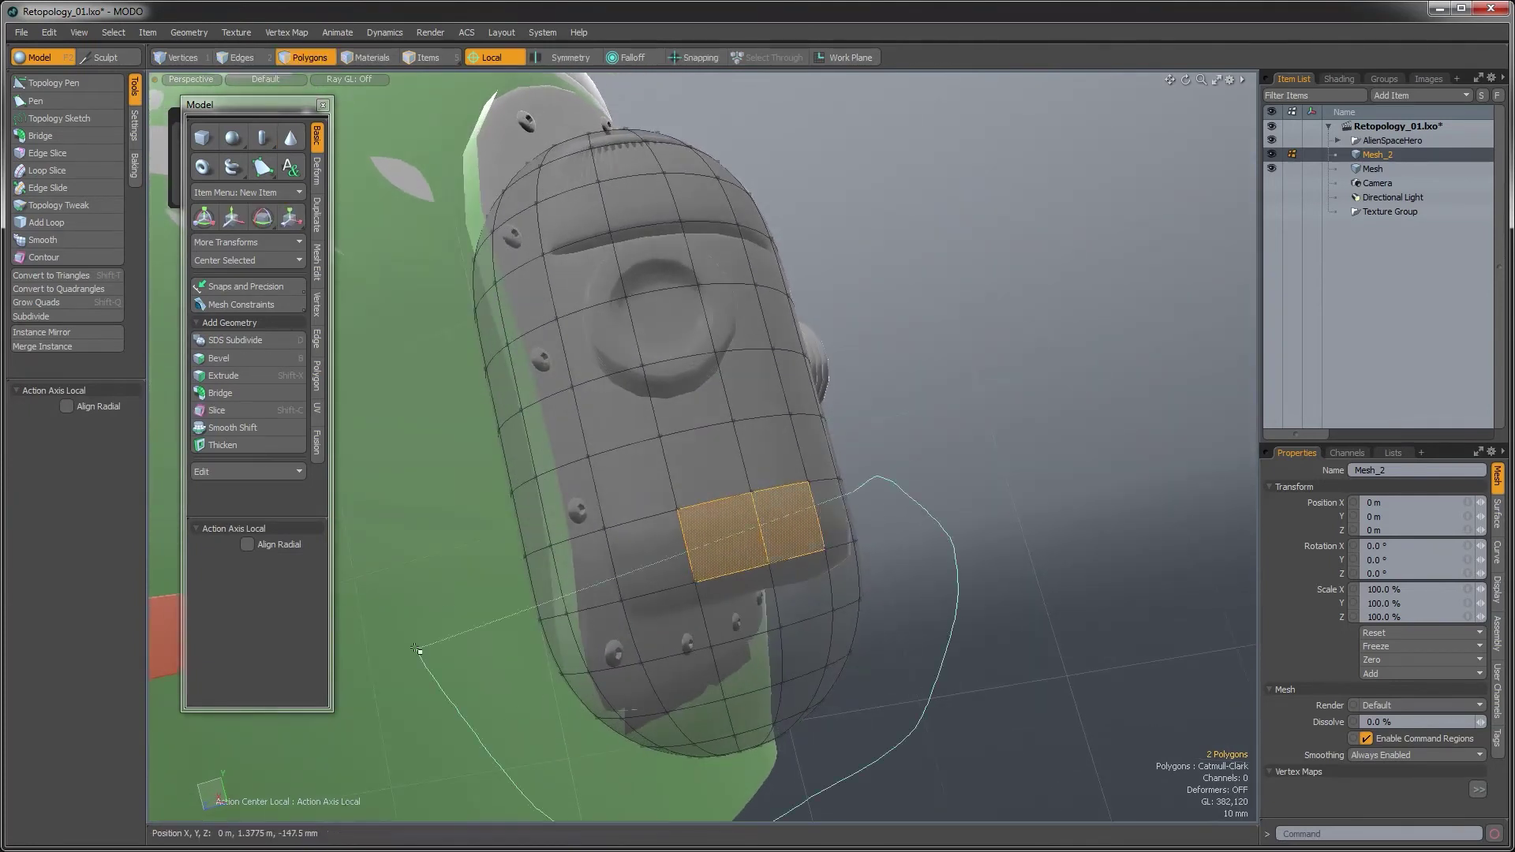
right_drag(416, 651, 414, 618)
key(Delete)
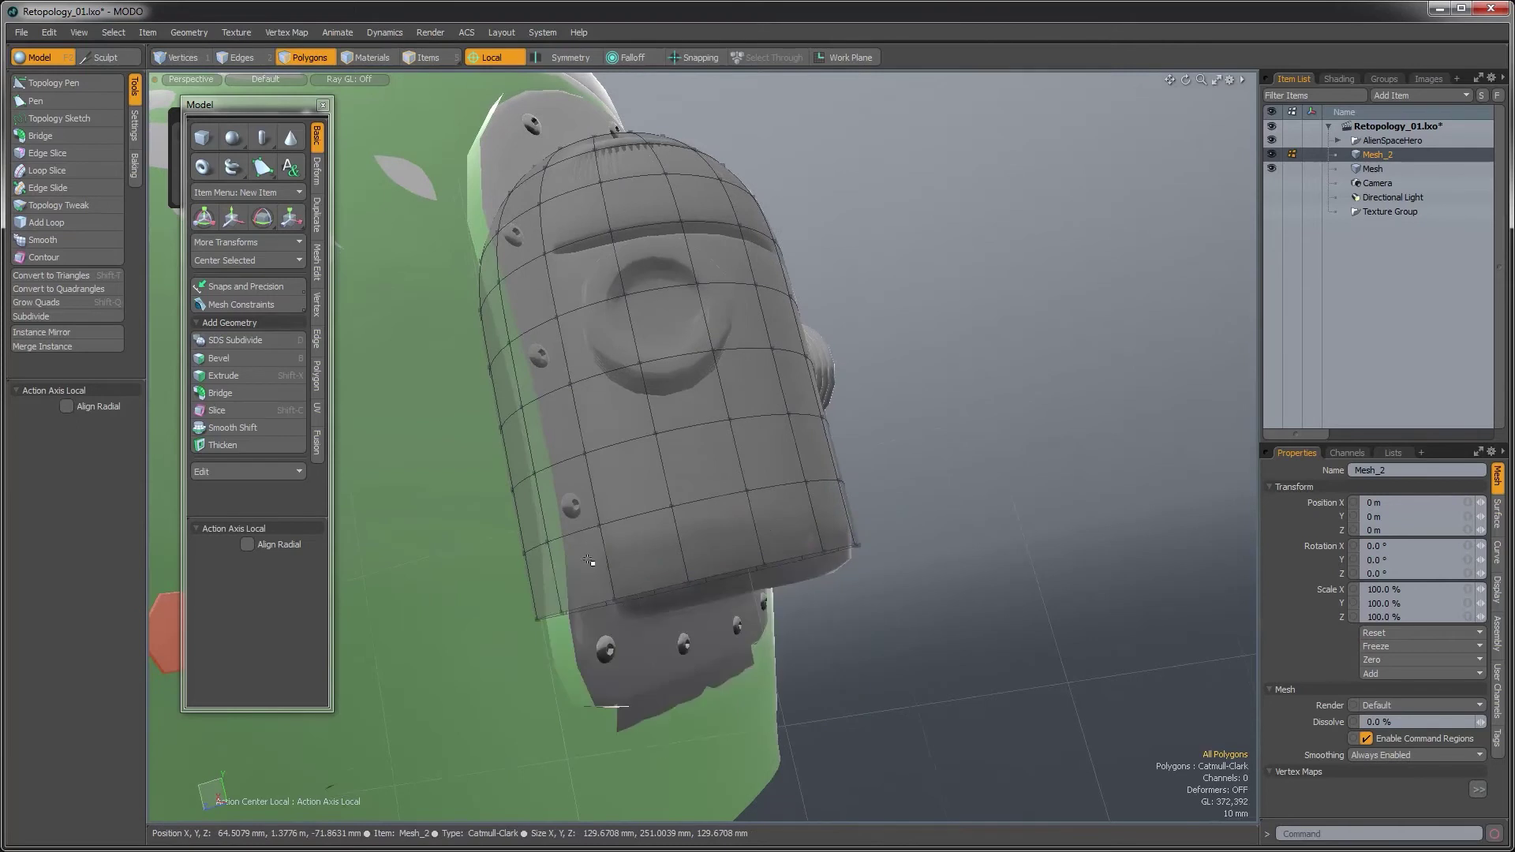
Select all polygons of the capsule's outward-facing half, from the side columns across the dome and front, and cut them from Mesh_2
alt+drag(630, 607, 860, 434)
drag(622, 667, 631, 509)
key(l)
alt+drag(772, 378, 853, 670)
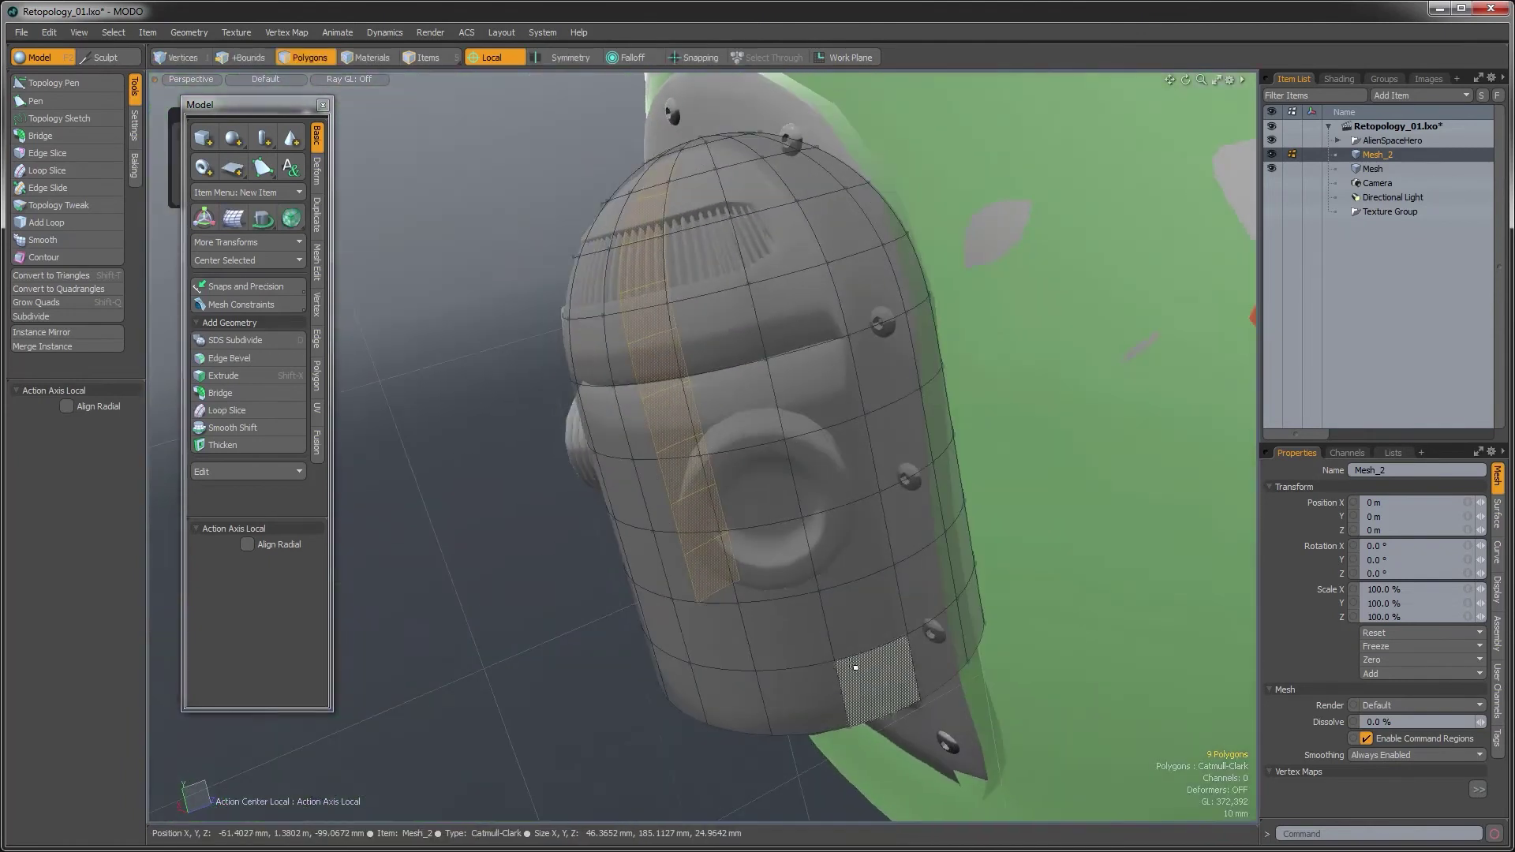
key(l)
alt+drag(789, 302, 860, 442)
shift+click(826, 371)
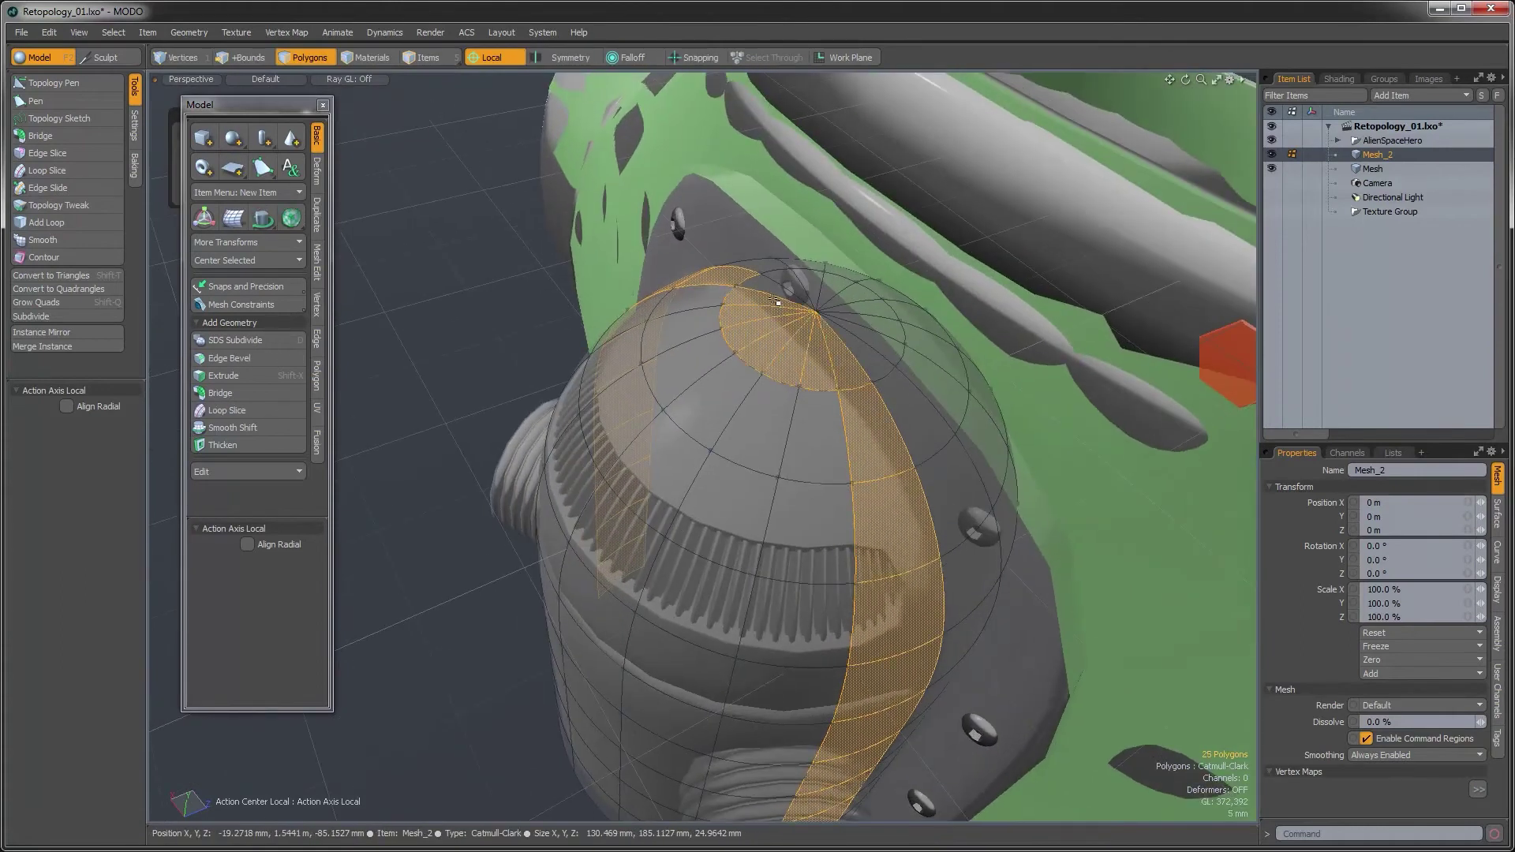
alt+drag(770, 295, 767, 412)
mouse_move(803, 250)
shift+mouse_down()
mouse_move(809, 710)
mouse_move(744, 293)
shift+mouse_up()
mouse_move(654, 477)
shift+mouse_down()
mouse_move(704, 778)
mouse_move(837, 766)
shift+mouse_up()
shift+drag(712, 719, 660, 715)
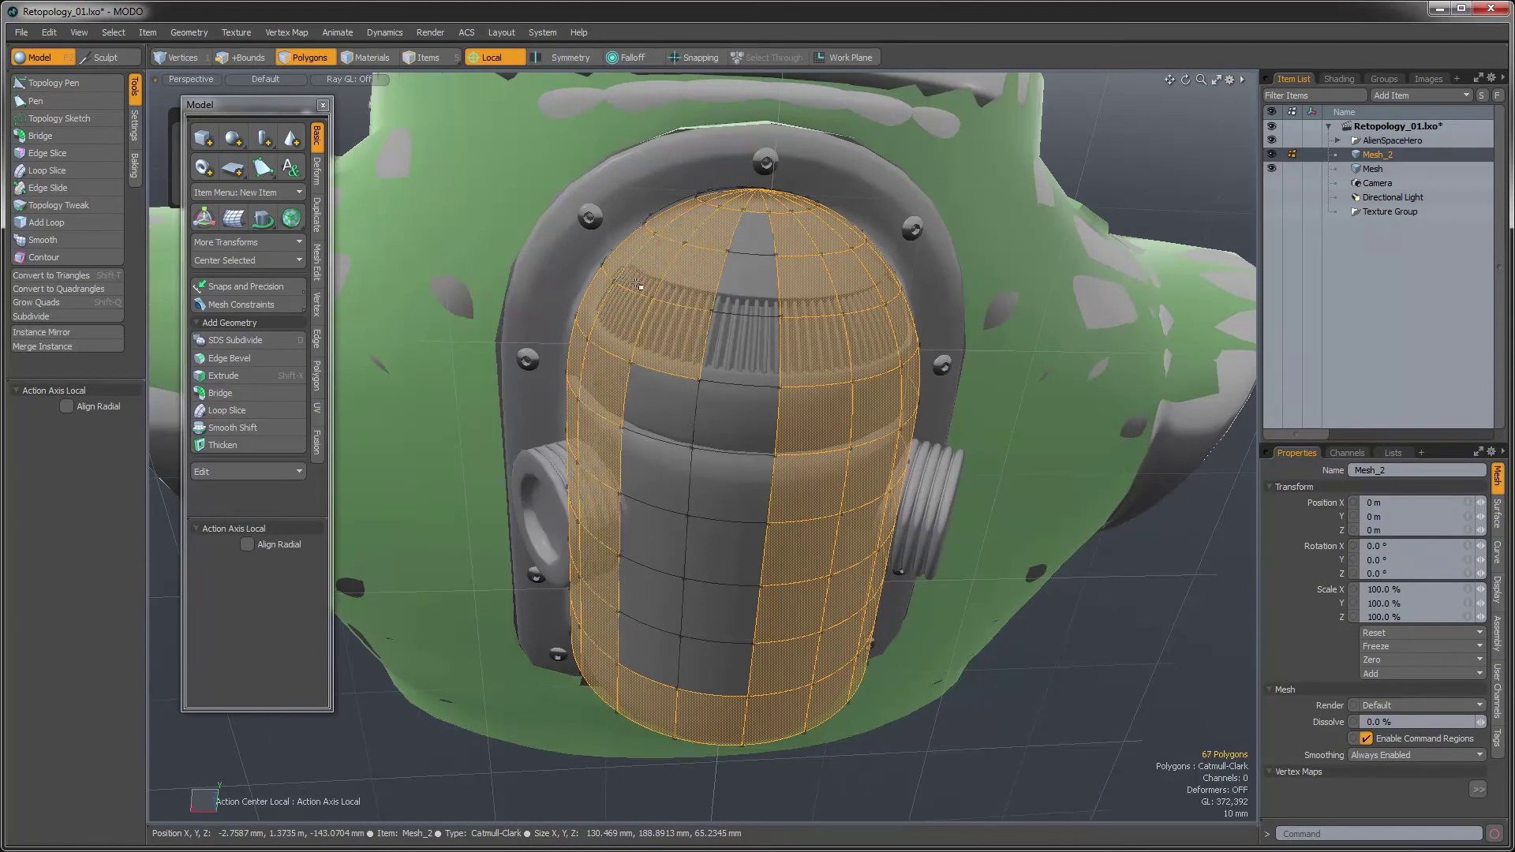
mouse_move(760, 244)
shift+mouse_down()
mouse_move(724, 619)
mouse_move(632, 478)
shift+mouse_up()
alt+drag(682, 428, 627, 406)
key(ctrl+x)
Paste the cut capsule half into the chest armor item named Mesh and switch to the Model layout
alt+drag(809, 424, 902, 461)
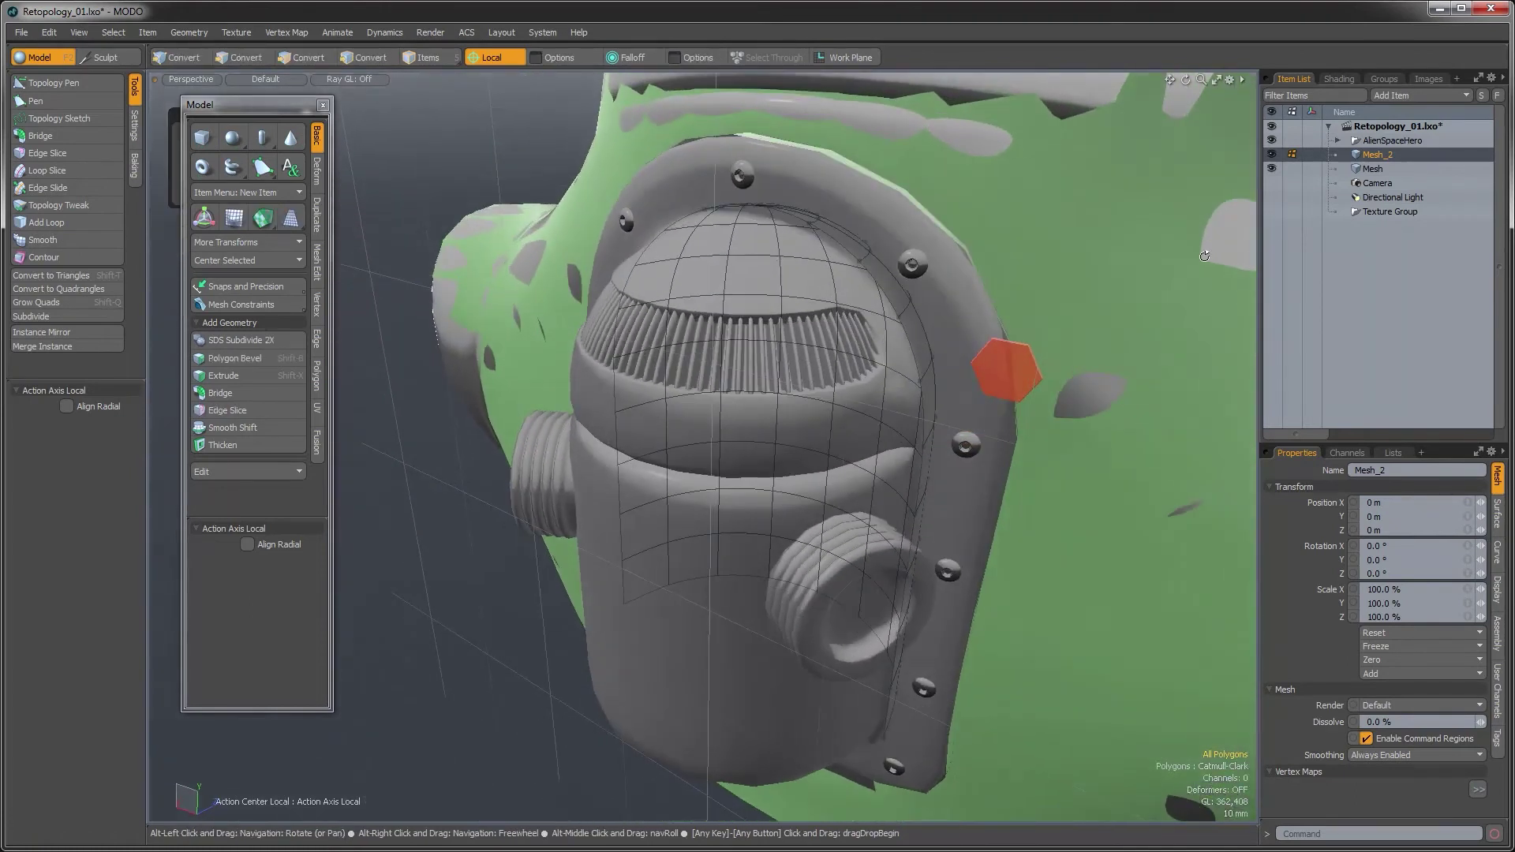
click(1391, 170)
alt+drag(868, 383, 861, 418)
alt+drag(845, 454, 813, 462)
key(ctrl+Tab)
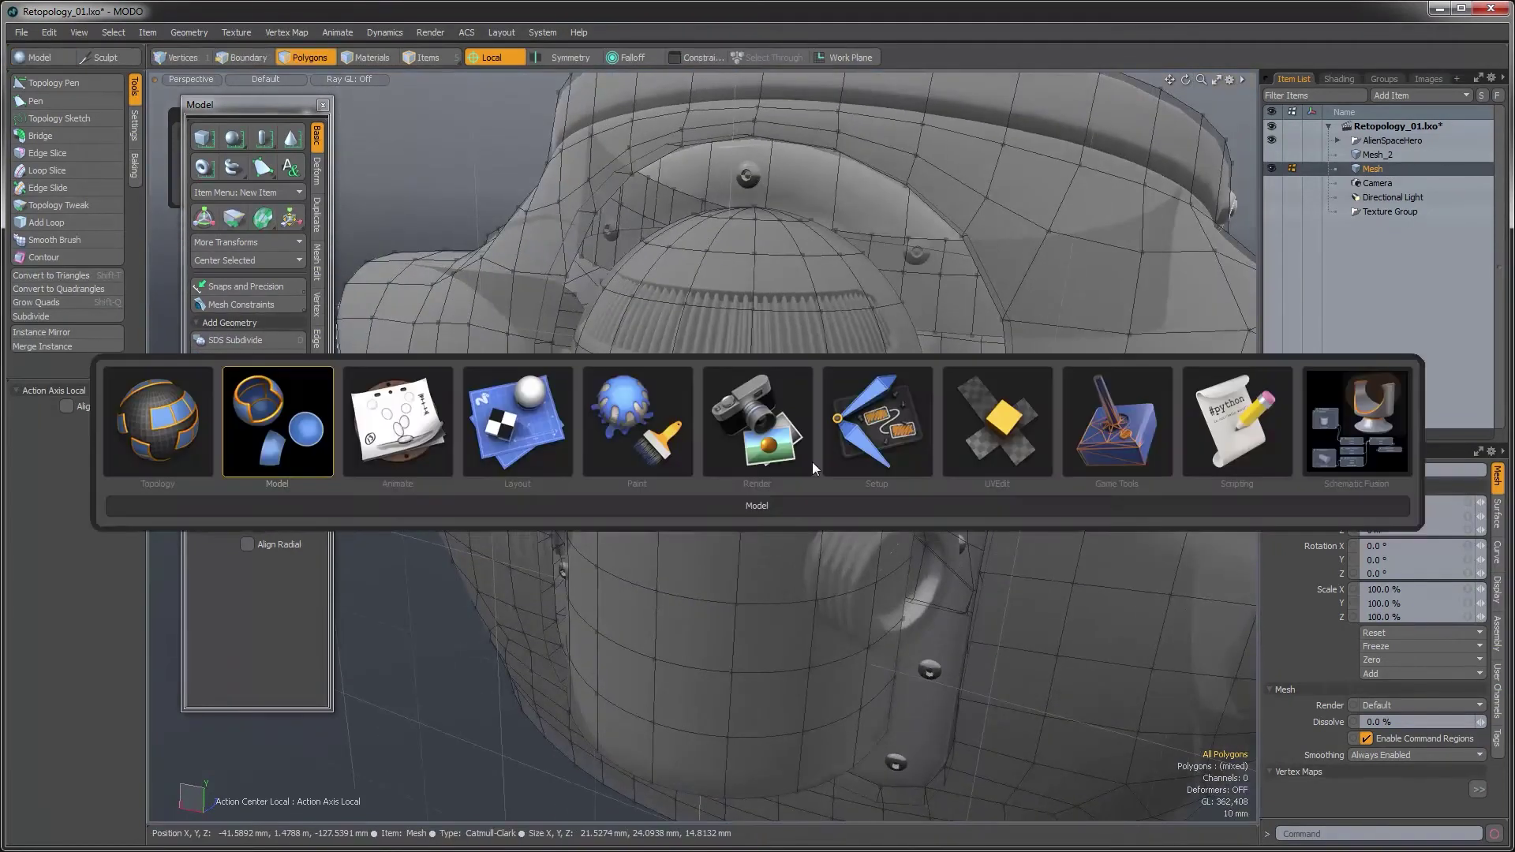
click(295, 469)
Select four border edges along one side of the capsule's dome and the four matching edges of the back rim
alt+drag(580, 454, 693, 491)
key(2)
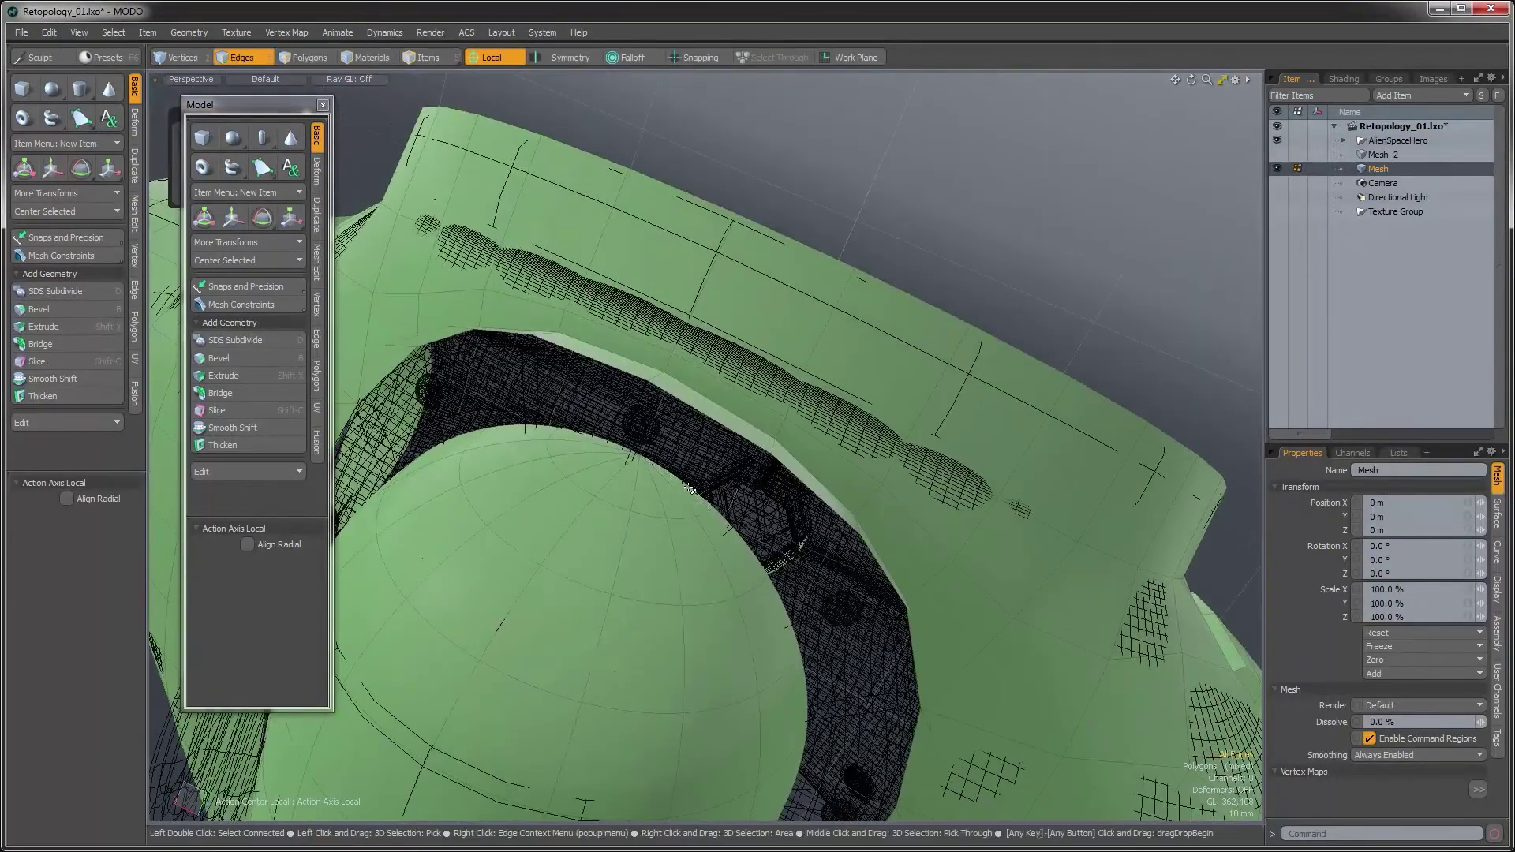
click(728, 426)
alt+drag(726, 427, 693, 486)
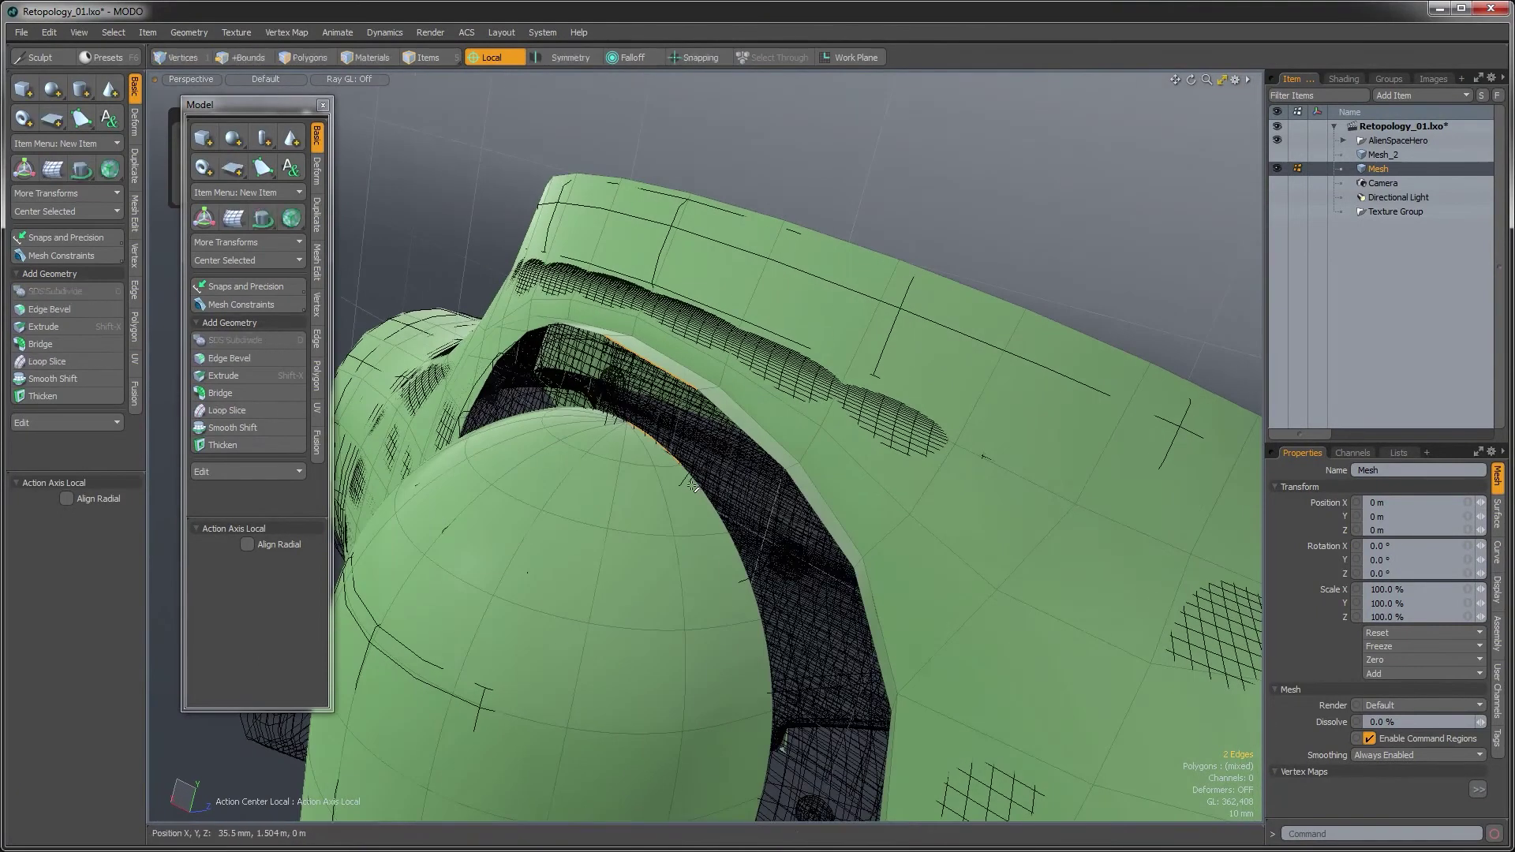
key(2)
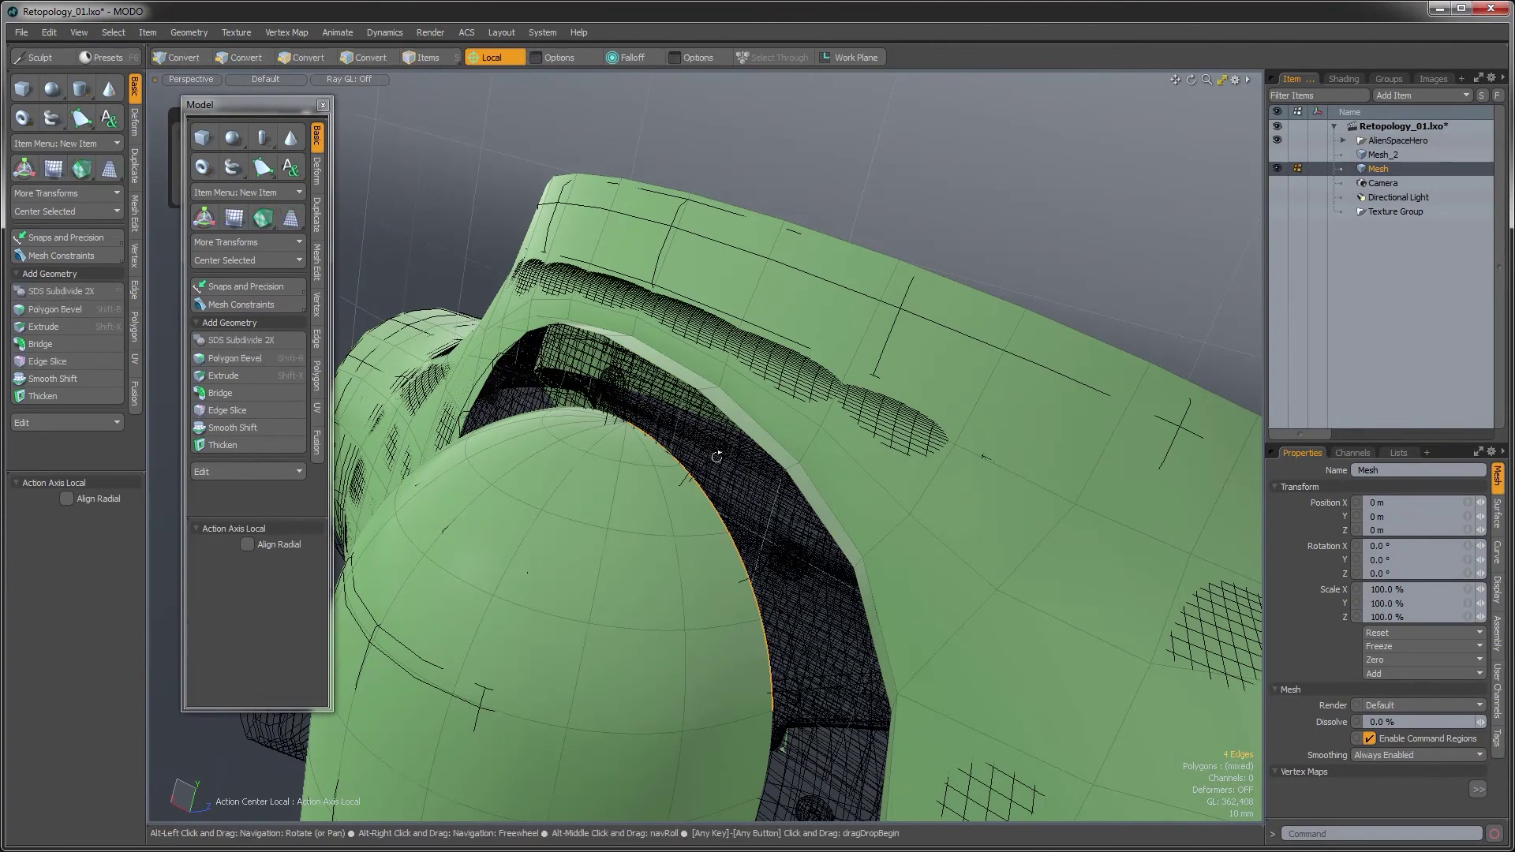
alt+drag(710, 450, 758, 473)
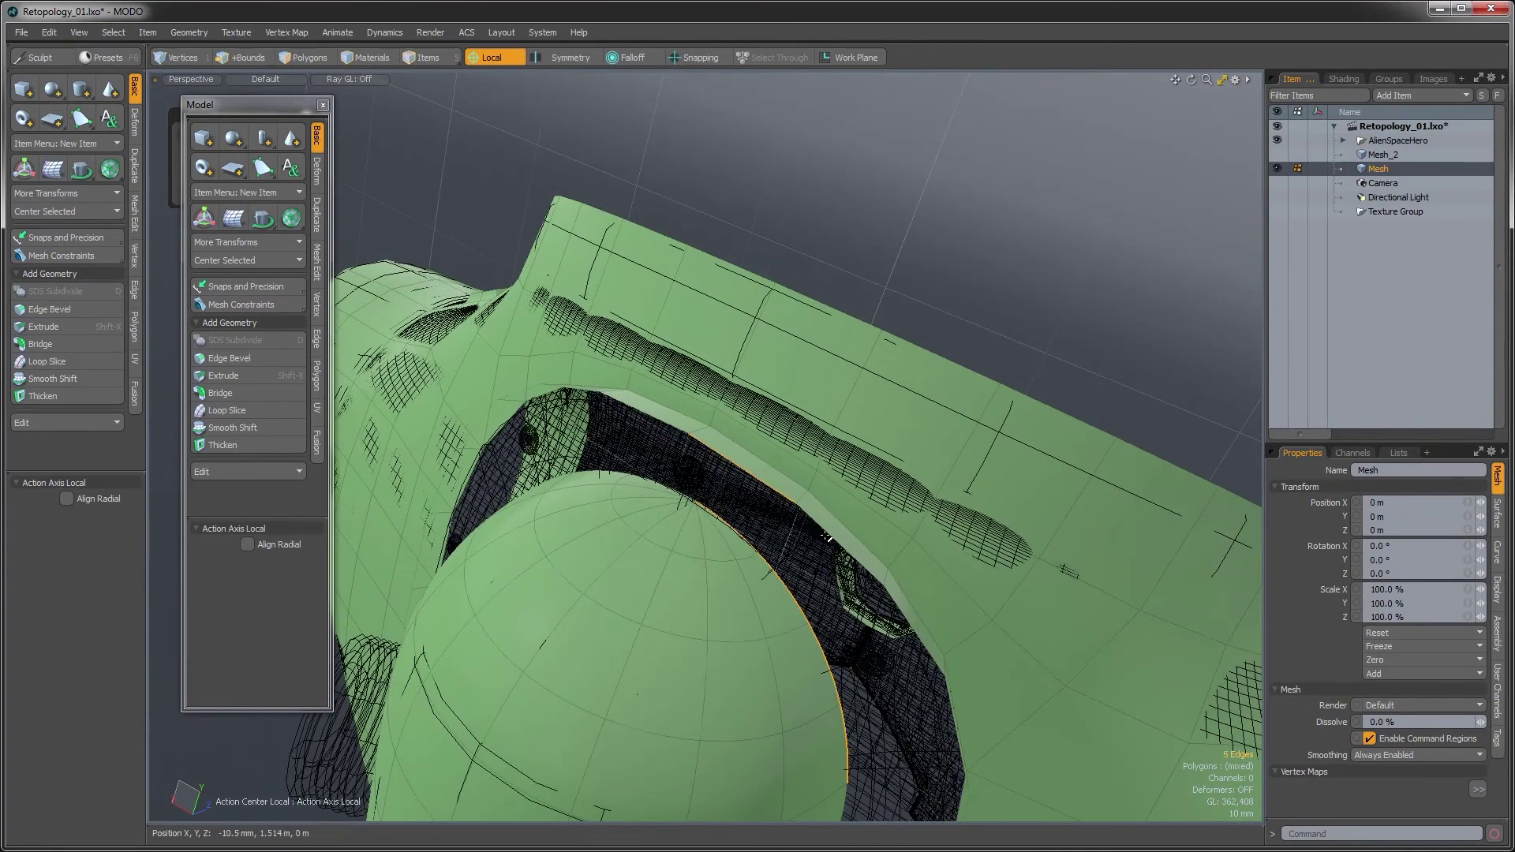
alt+drag(894, 604, 793, 505)
Try to bridge the selected dome edges to the back rim edges
click(317, 337)
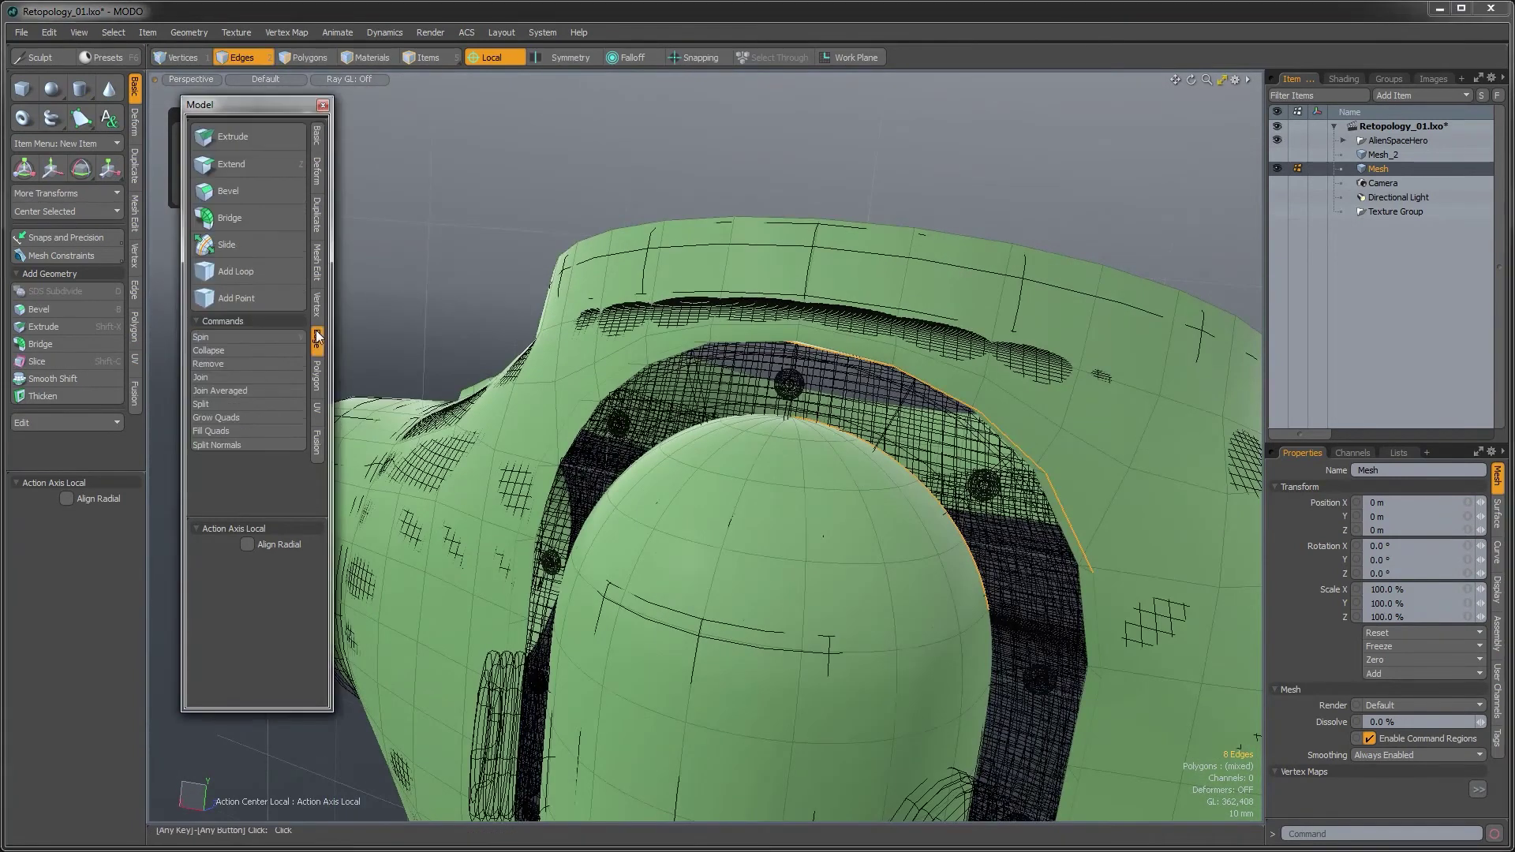
click(238, 224)
alt+drag(872, 523, 739, 559)
key(ctrl+z)
Convert the capsule's connected polygons from Catmull-Clark to regular faces and return to the edge selection
key(3)
double_click(739, 560)
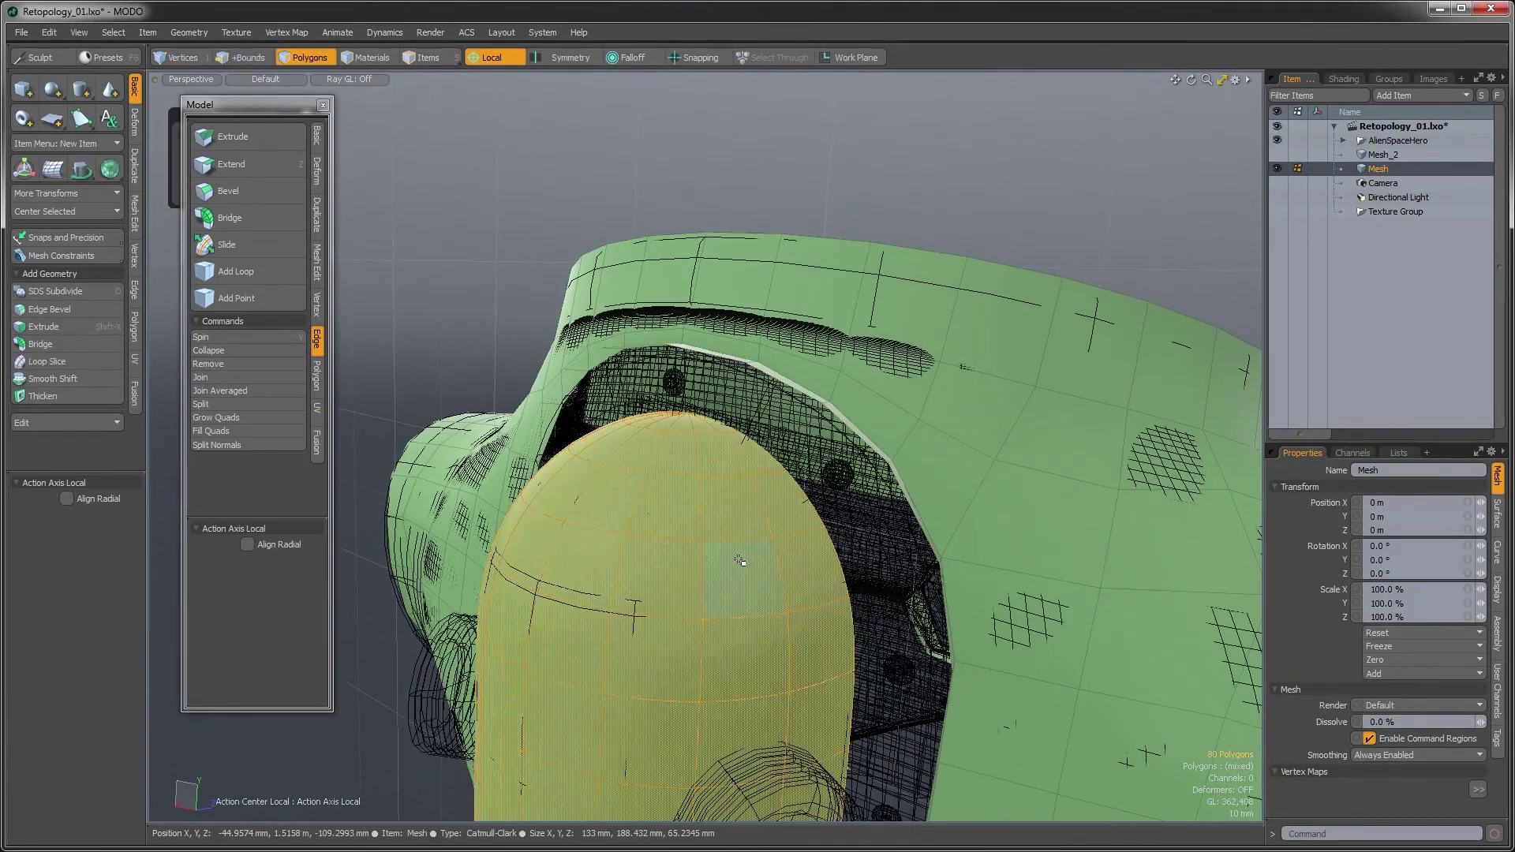
key(1)
alt+drag(740, 560, 763, 551)
key(2)
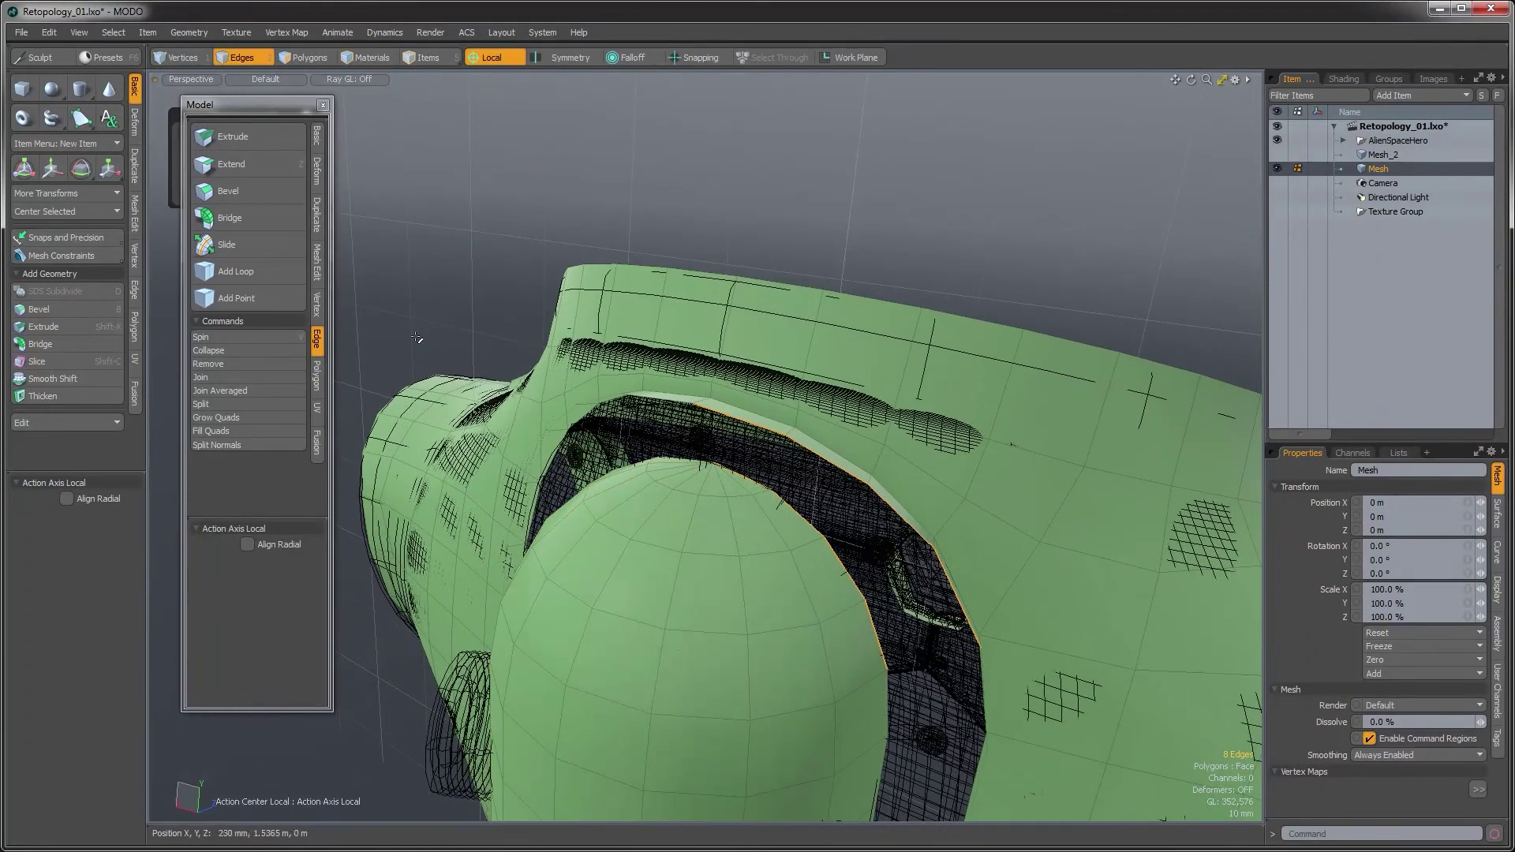
Bridge the four selected dome edges to the matching edges of the back rim
click(252, 225)
alt+drag(836, 521, 823, 563)
key(space)
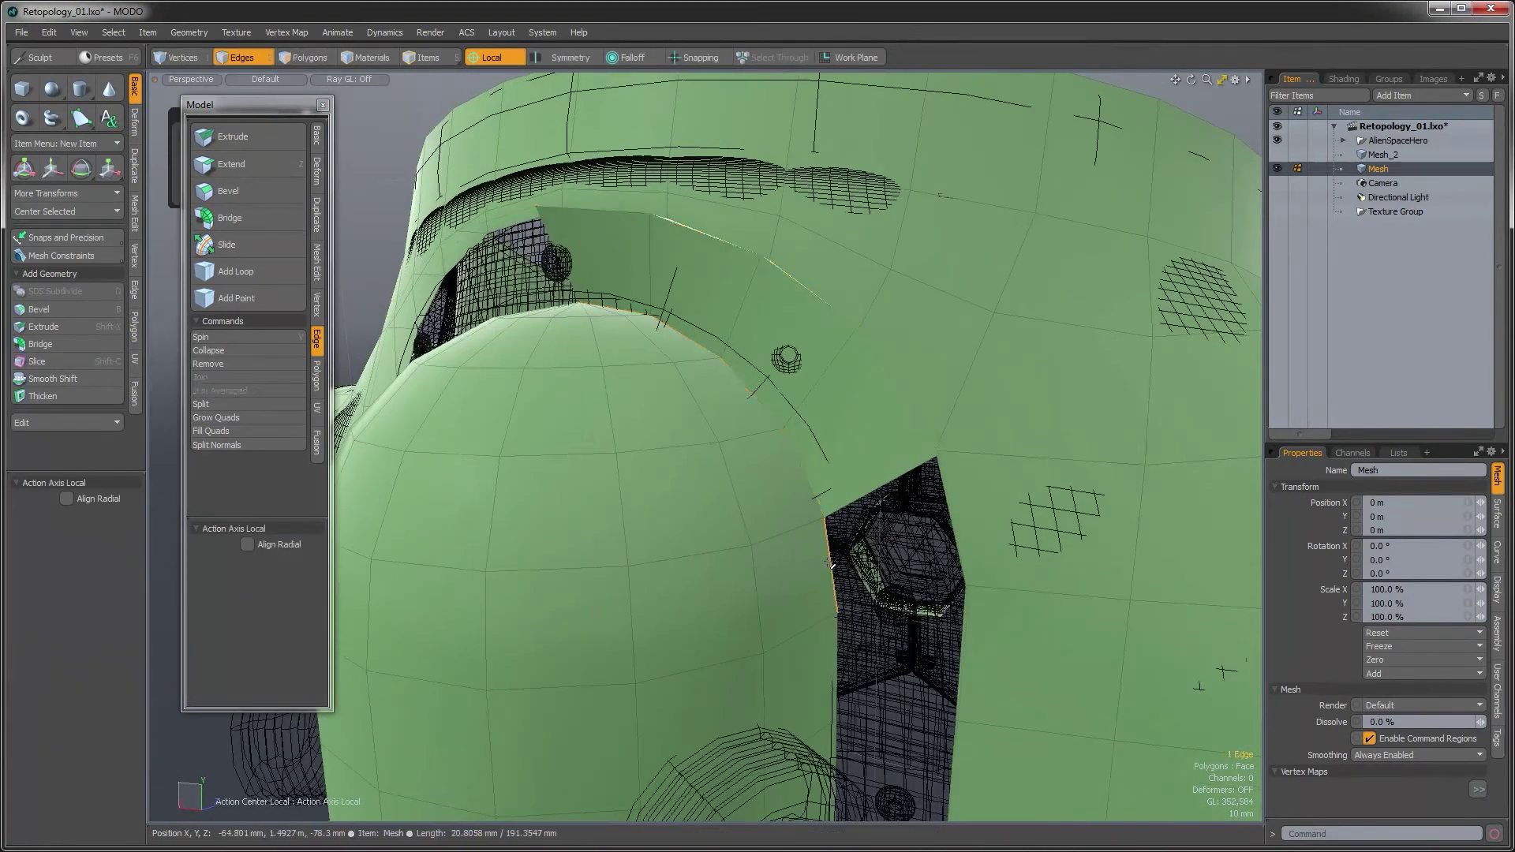
Bridge the remaining six border edges down the same side of the capsule to the six matching back rim edges
alt+drag(957, 543, 884, 600)
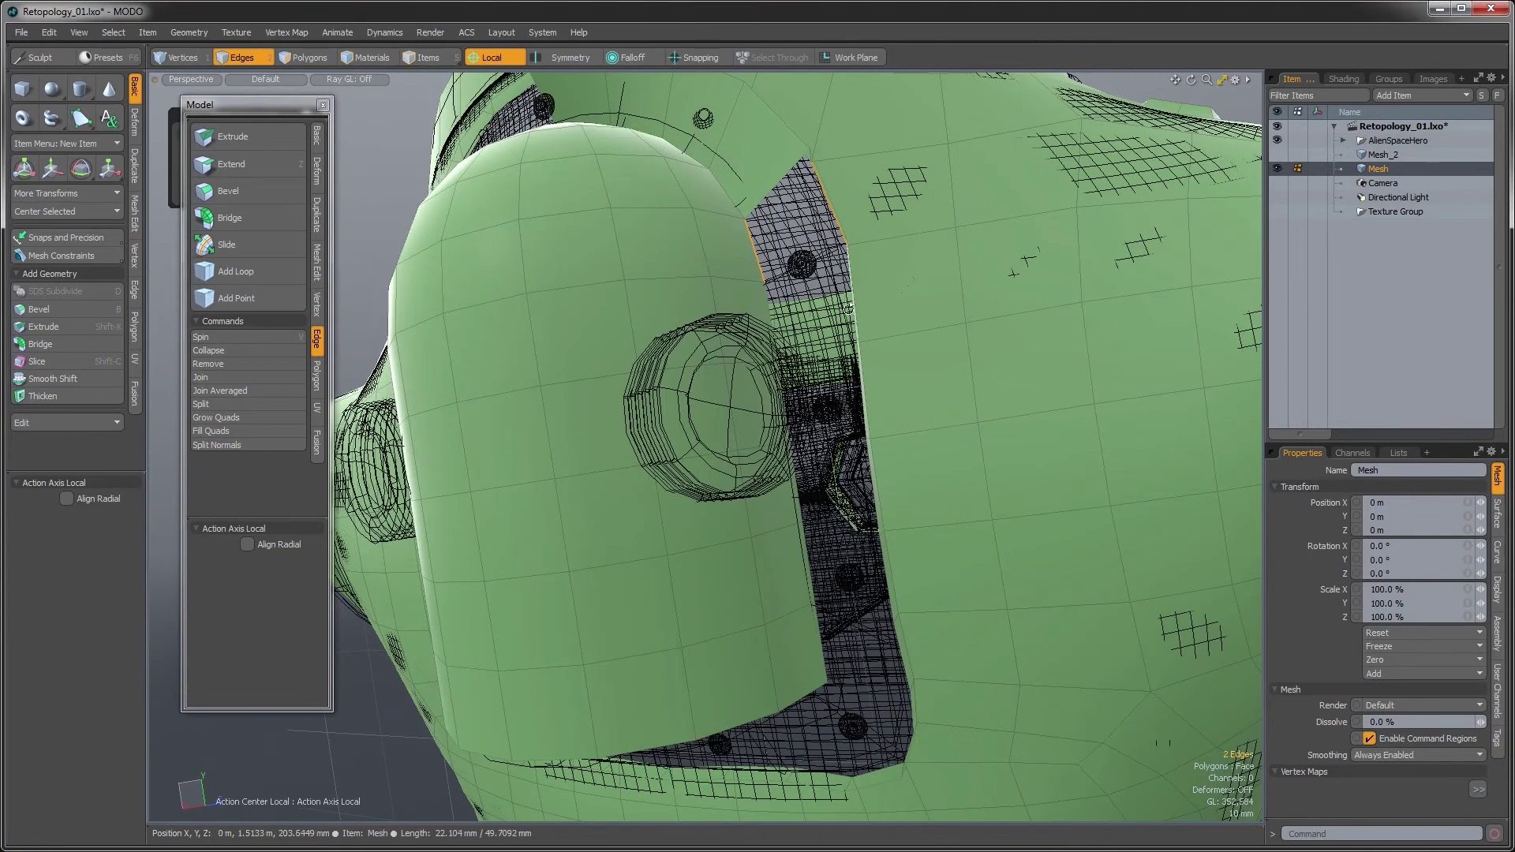
alt+drag(778, 497, 790, 541)
alt+drag(832, 680, 884, 676)
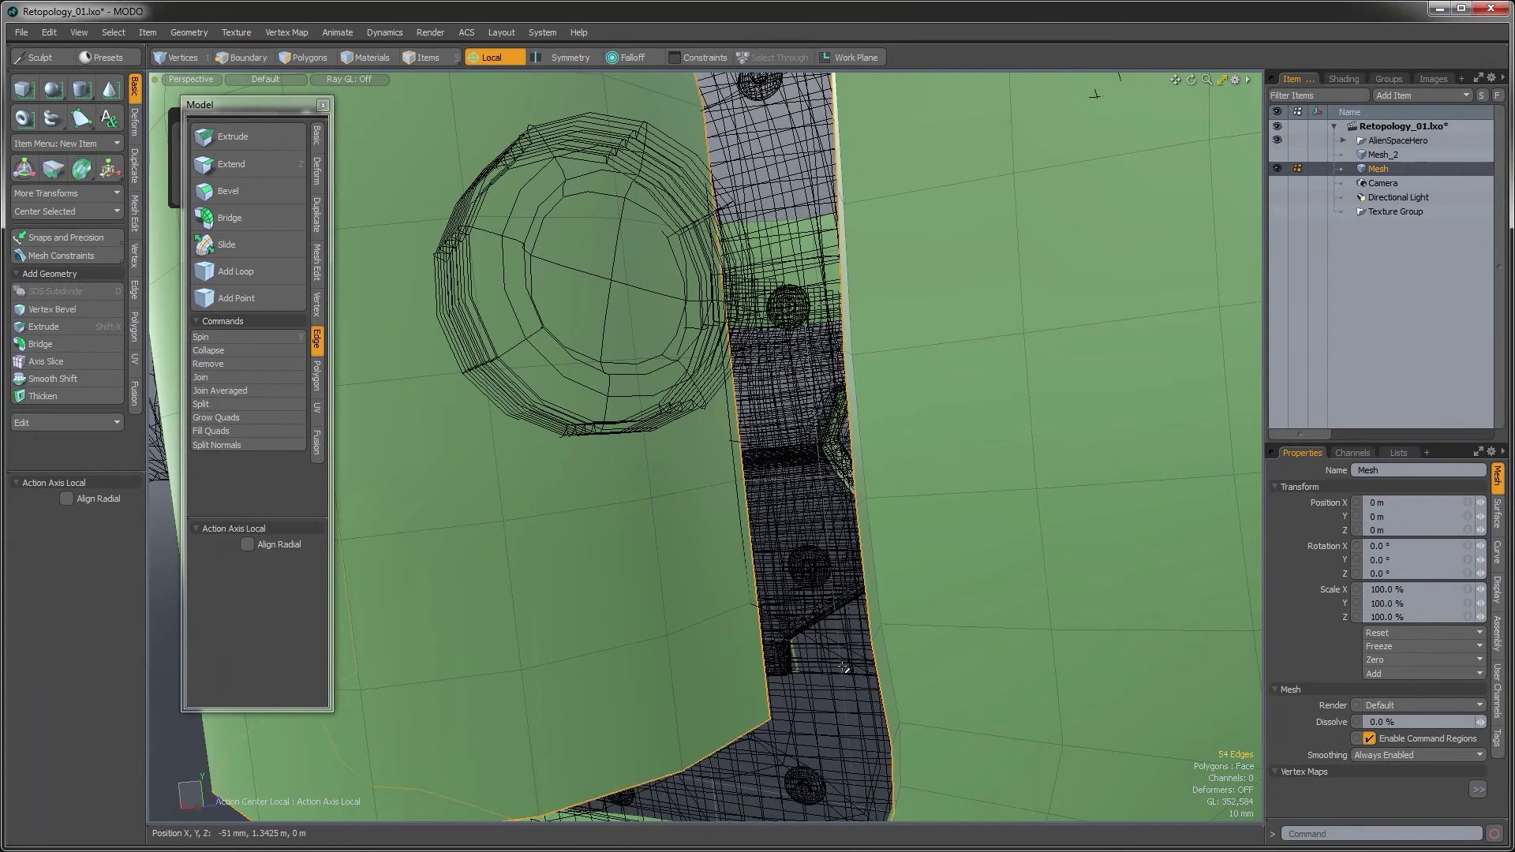
alt+drag(739, 427, 701, 546)
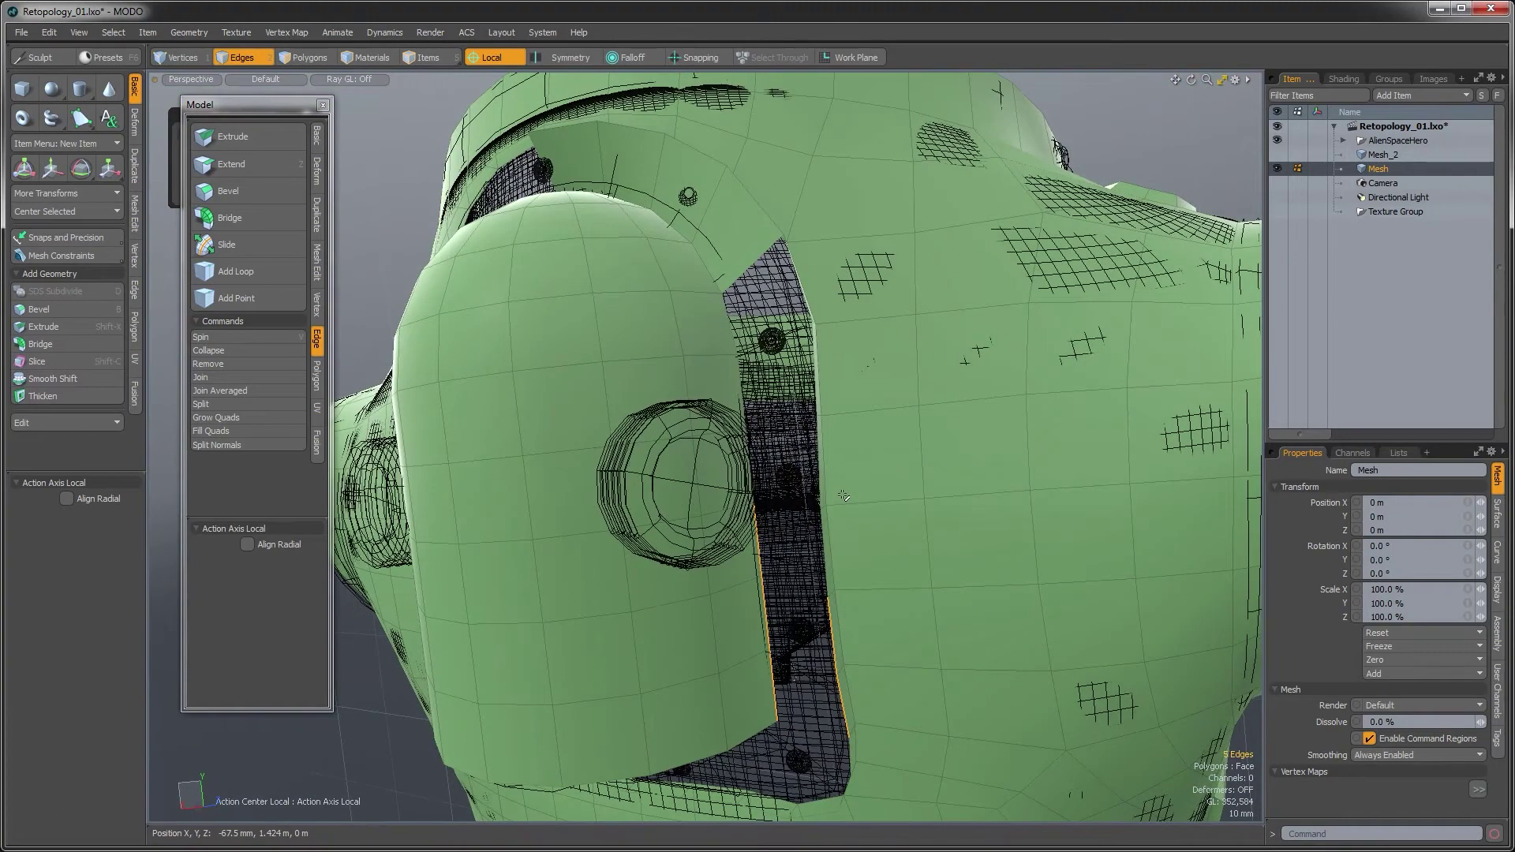
shift+drag(796, 269, 821, 473)
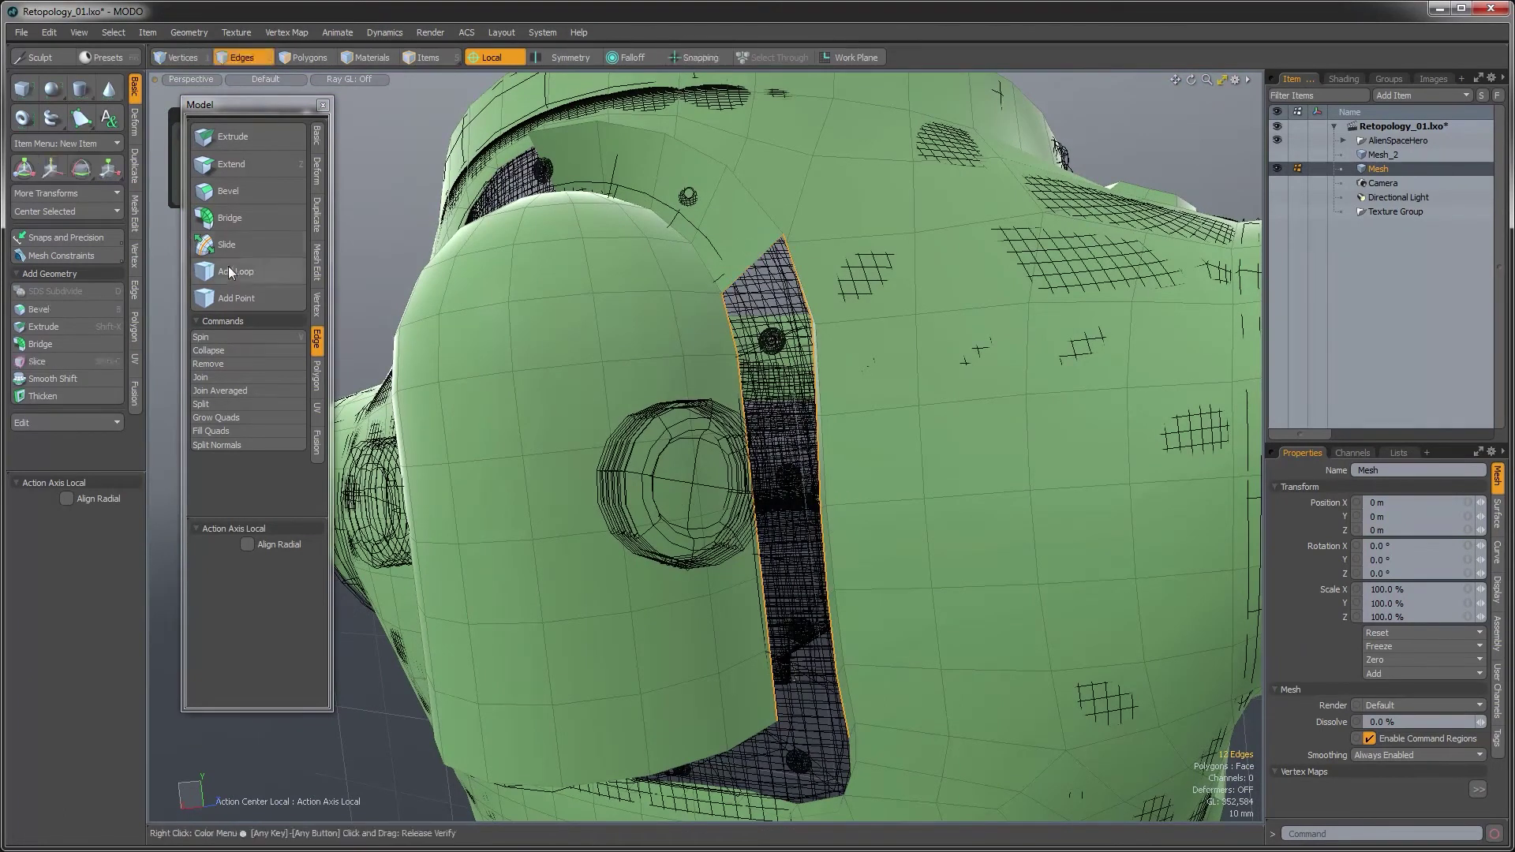
click(237, 218)
click(711, 545)
alt+drag(710, 545, 753, 562)
key(q)
key(3)
click(750, 567)
key(2)
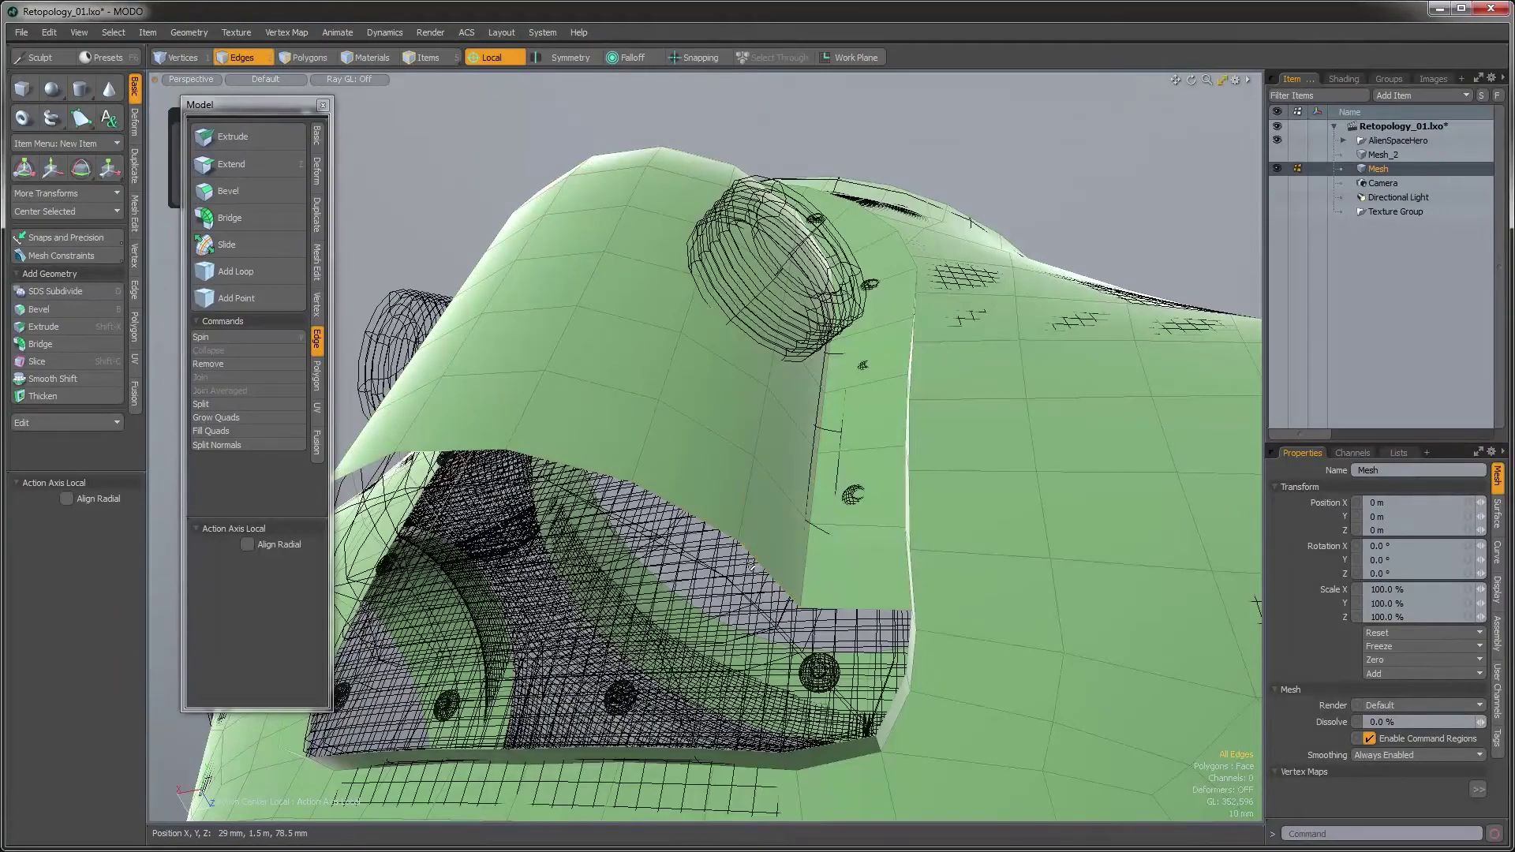
Select two bottom border edges on each side of the capsule and bridge them across the open underside with 3 segments
alt+drag(763, 548, 717, 489)
alt+drag(838, 493, 908, 521)
shift+click(716, 578)
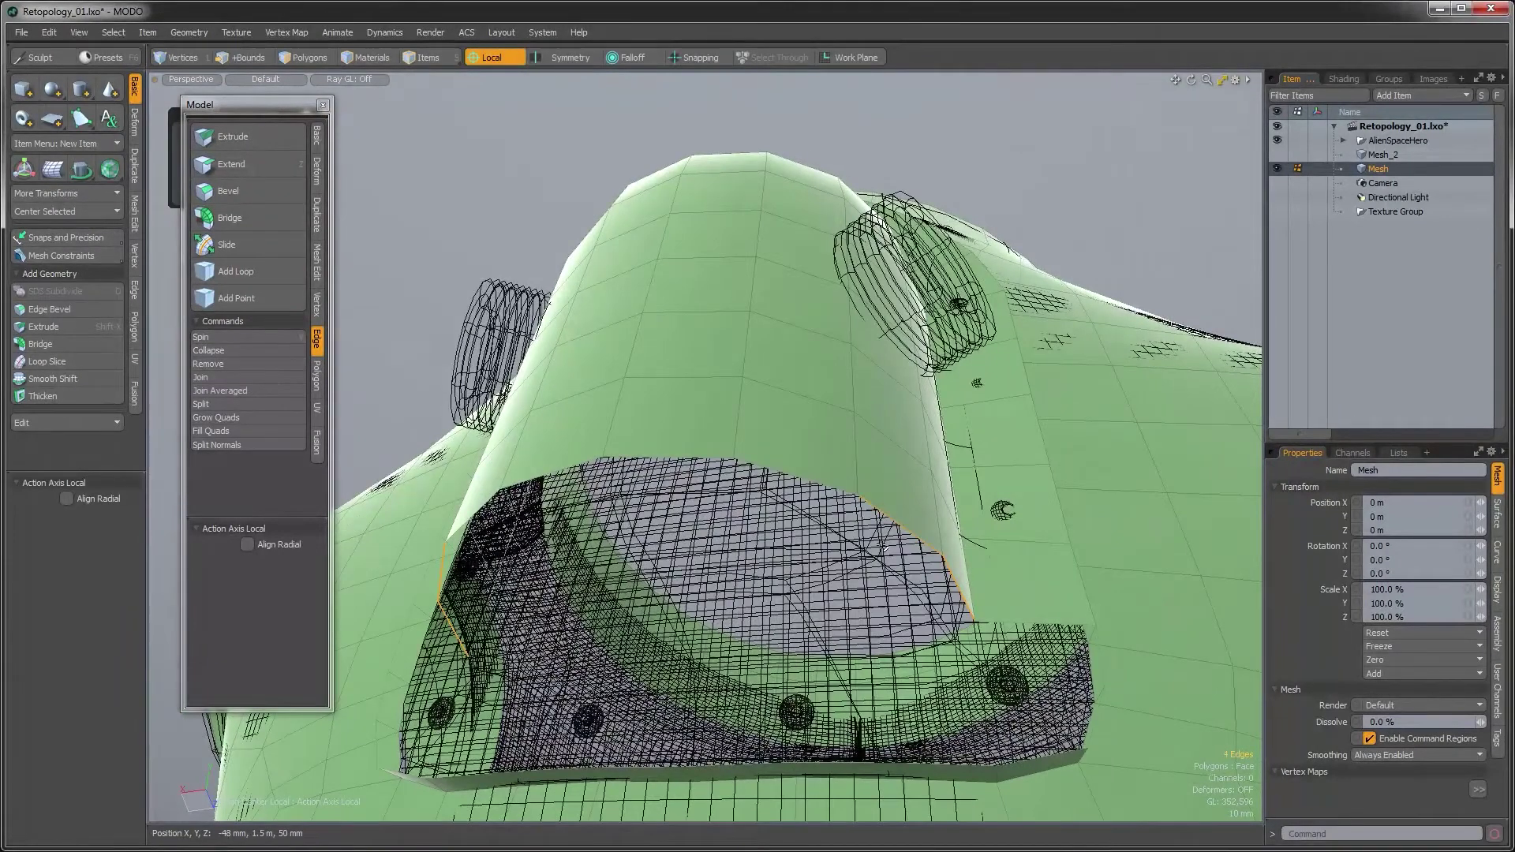
alt+drag(588, 471, 592, 527)
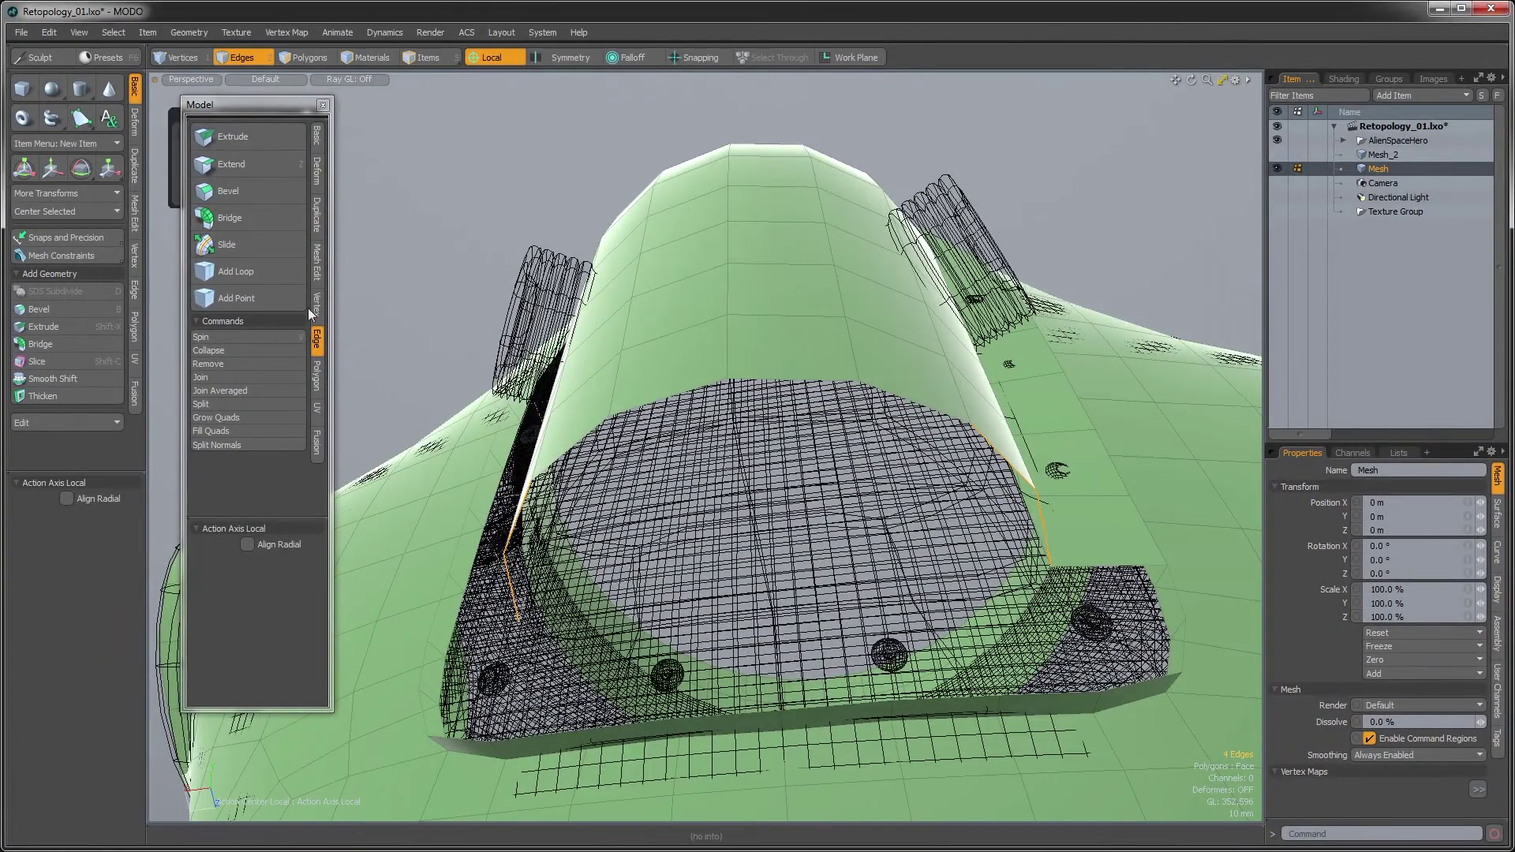
click(258, 216)
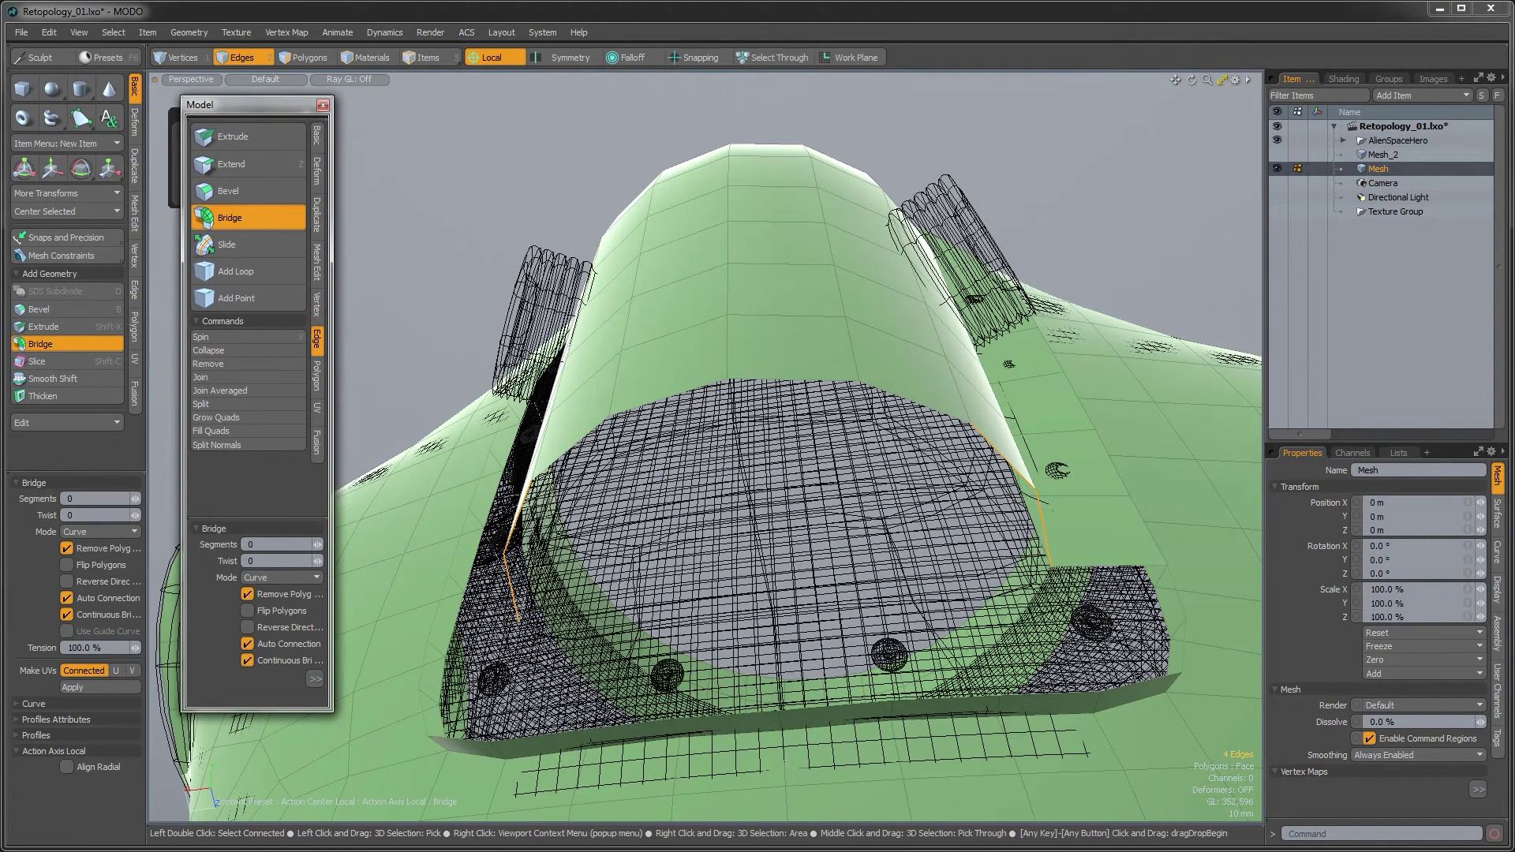
alt+drag(730, 541, 793, 509)
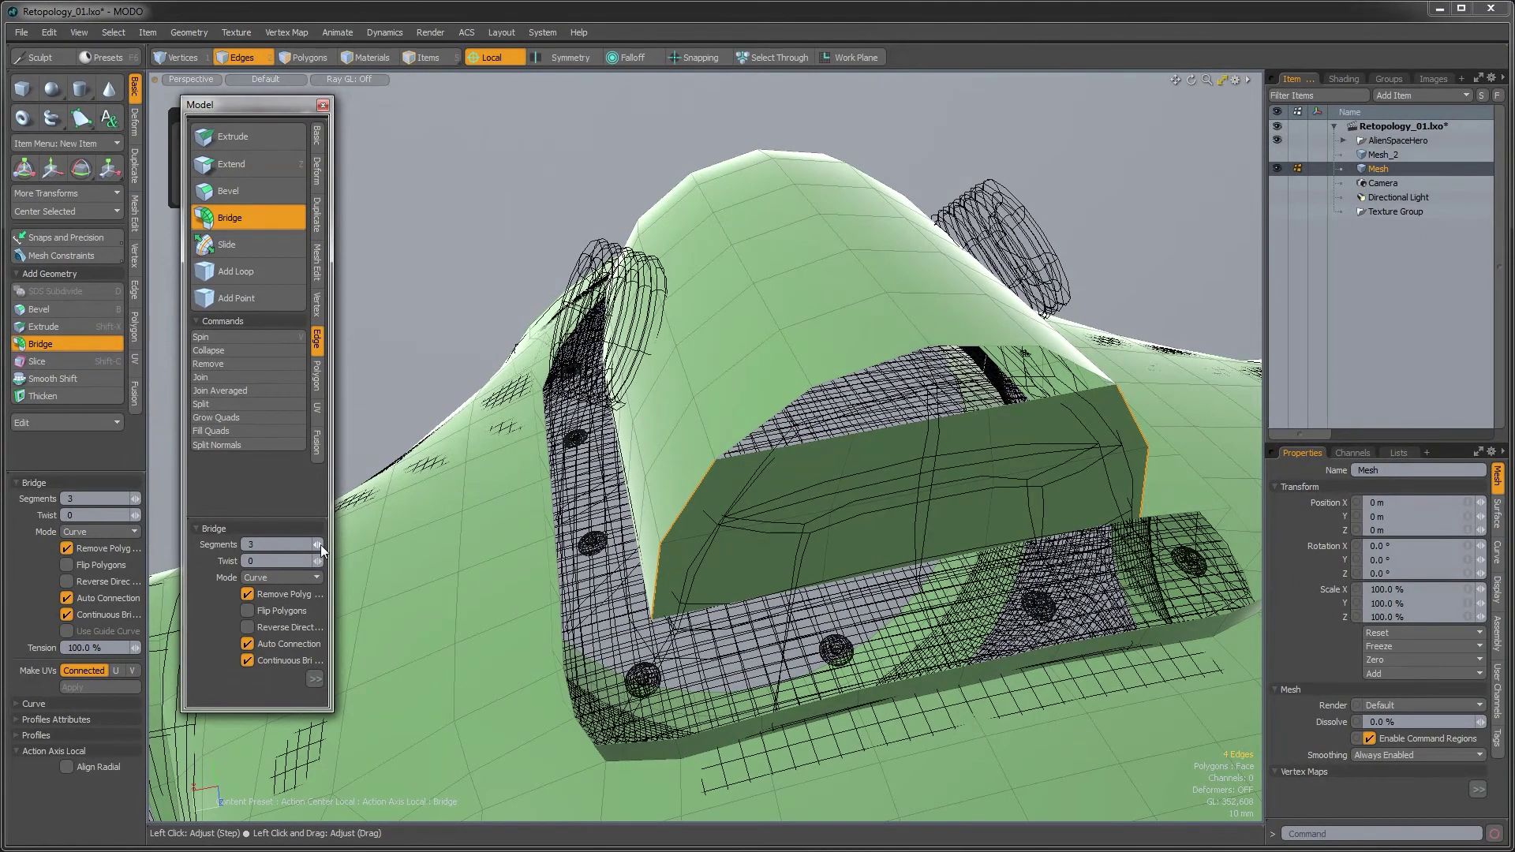
alt+drag(892, 332, 802, 362)
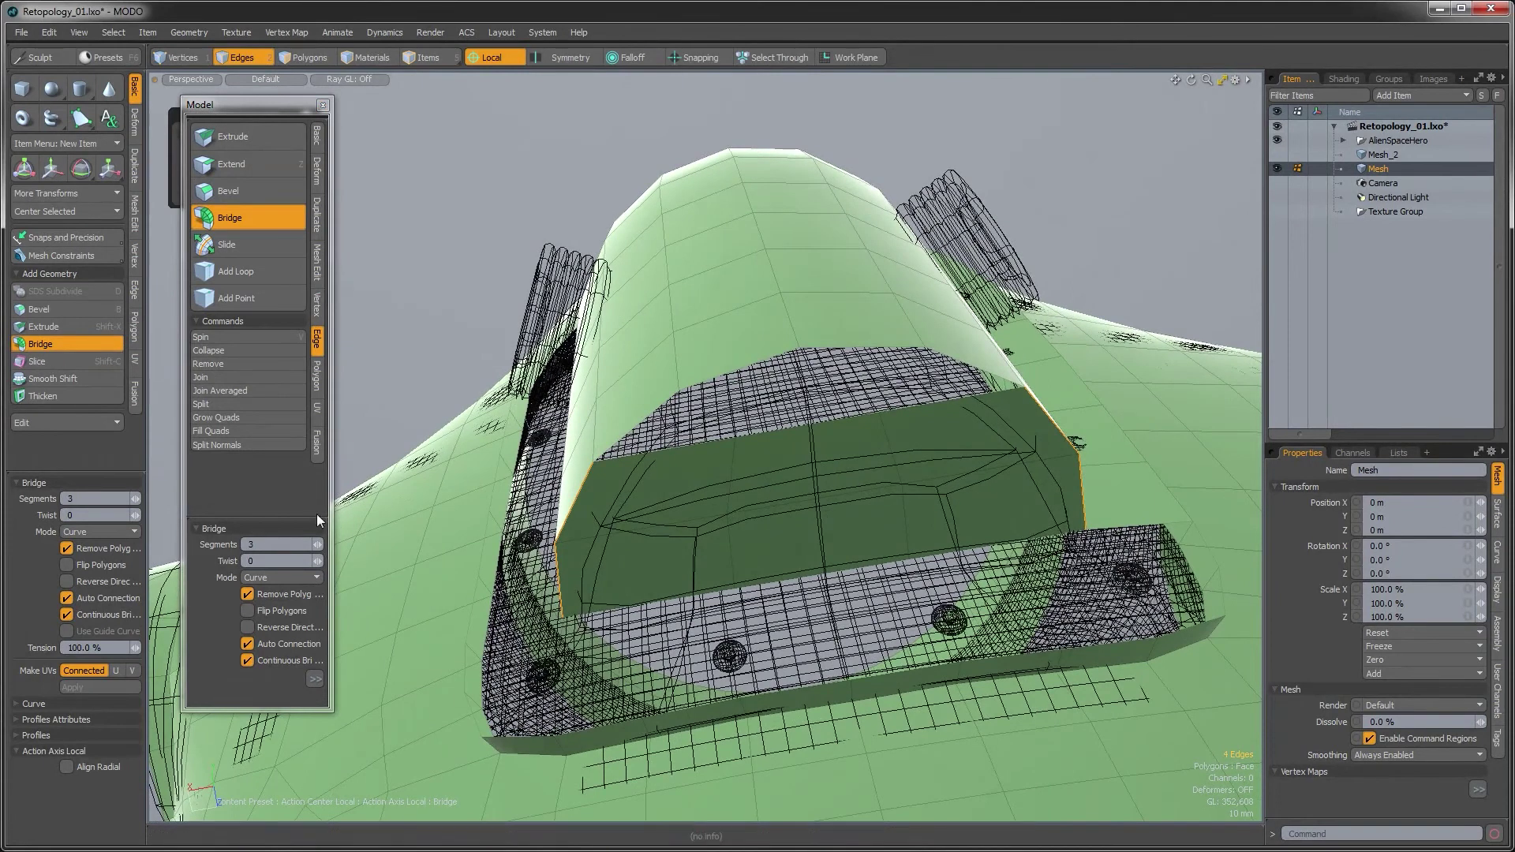
Set the bridge across the capsule's open underside to 2 segments
click(315, 542)
alt+drag(750, 529, 761, 528)
alt+drag(732, 389, 762, 486)
key(space)
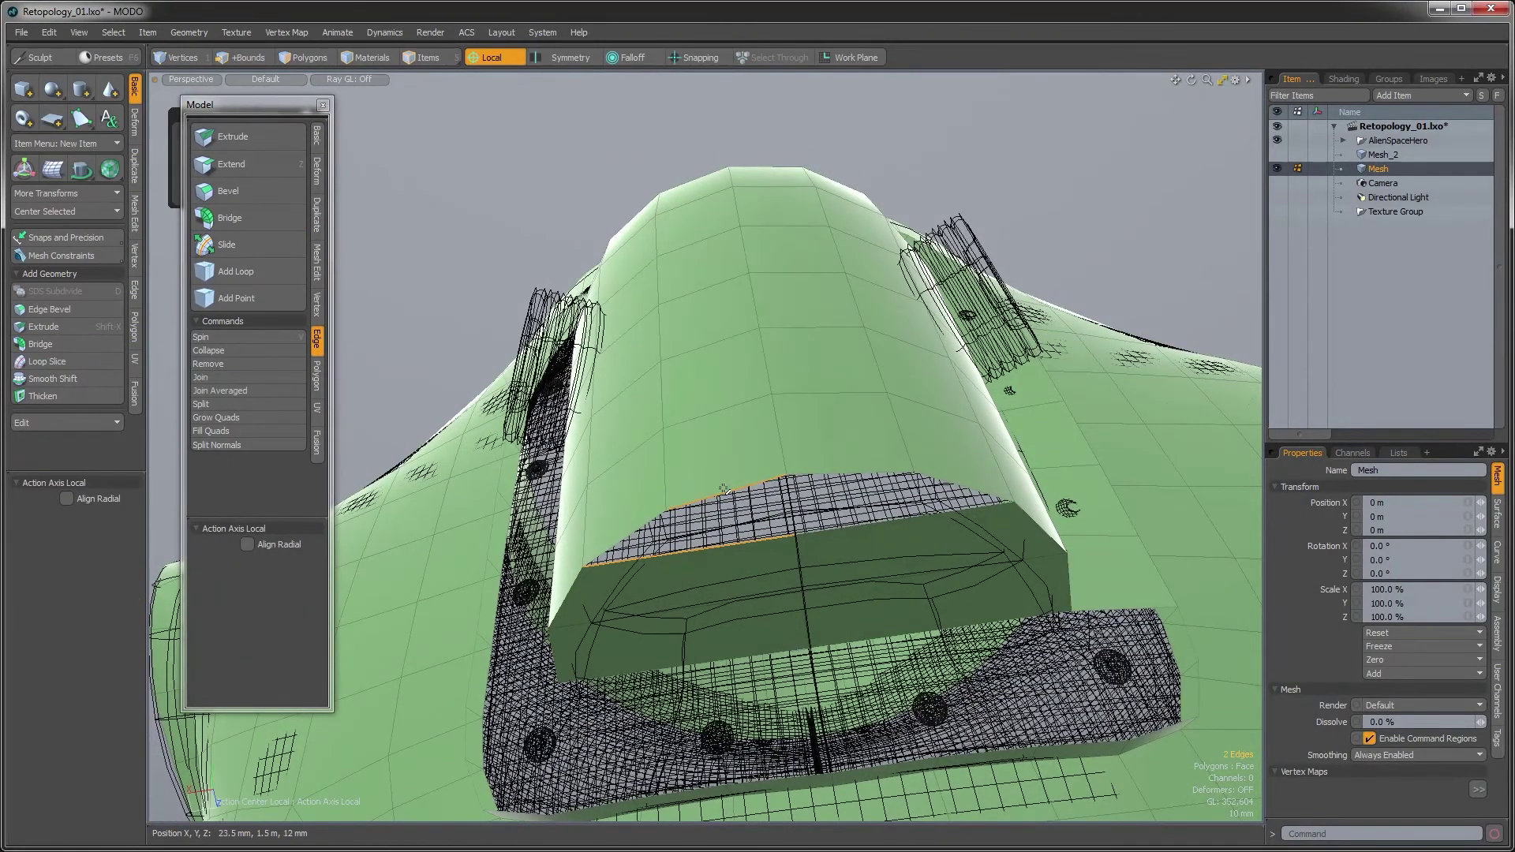
Bridge the upper and lower edges of the remaining underside gap on both halves with 2 segments, closing the cap
alt+drag(725, 489, 738, 509)
key(2)
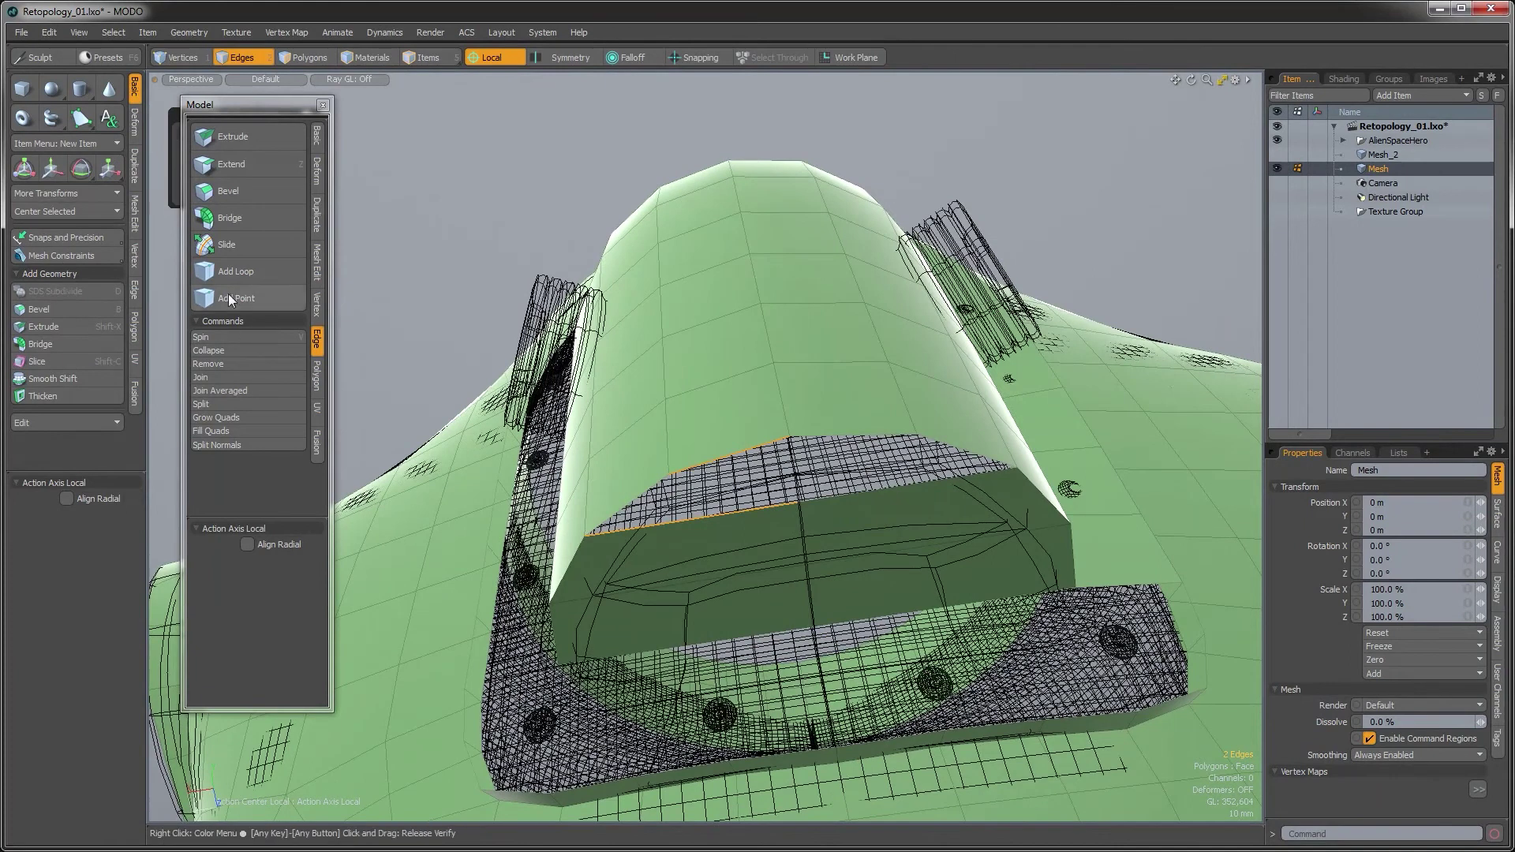
click(230, 219)
click(785, 489)
scroll(820, 488, down, 4)
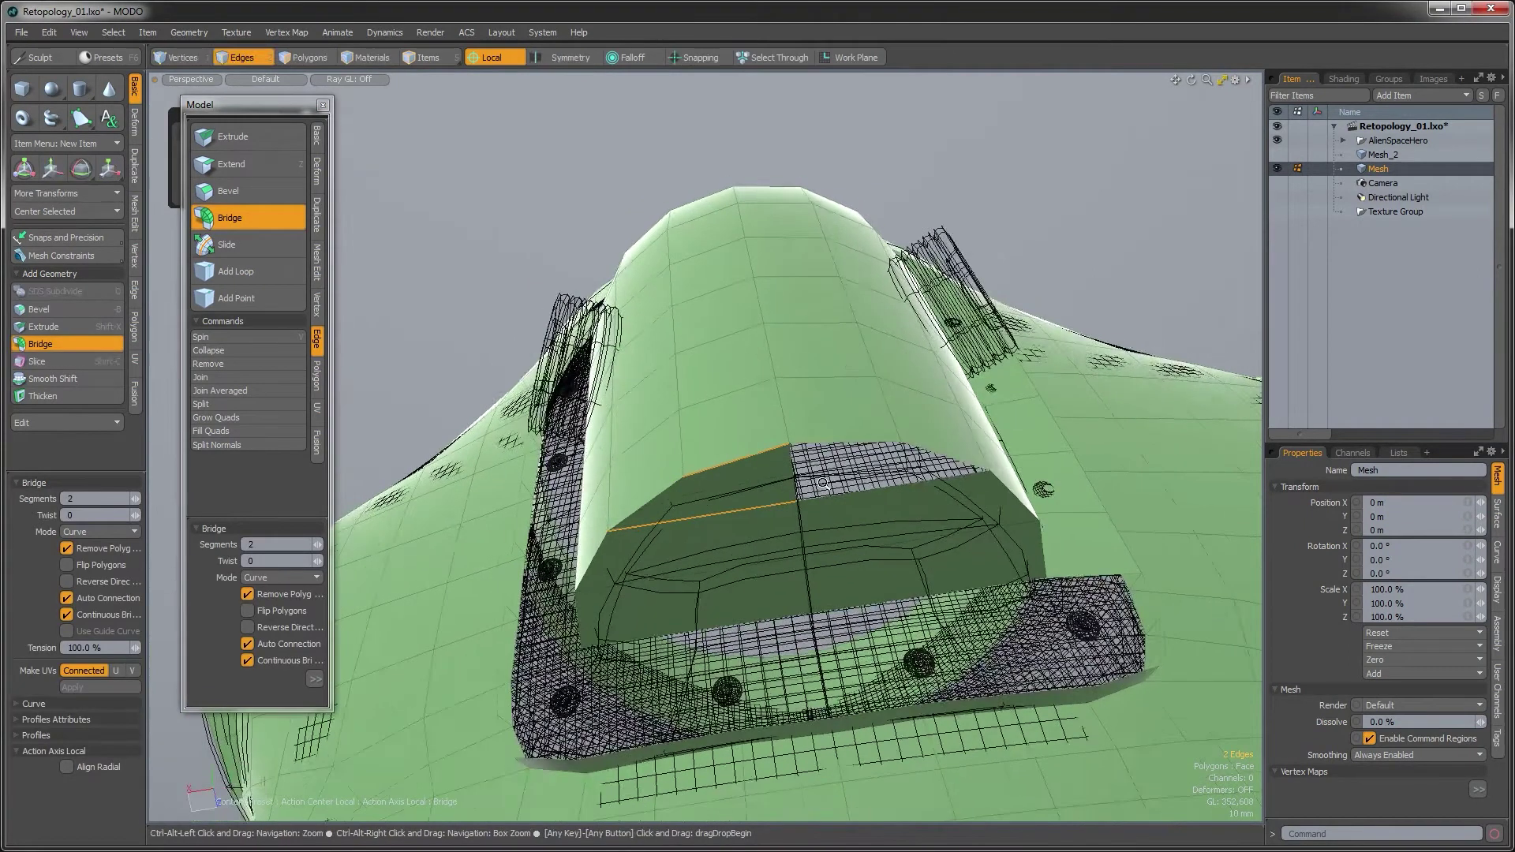
key(space)
click(845, 489)
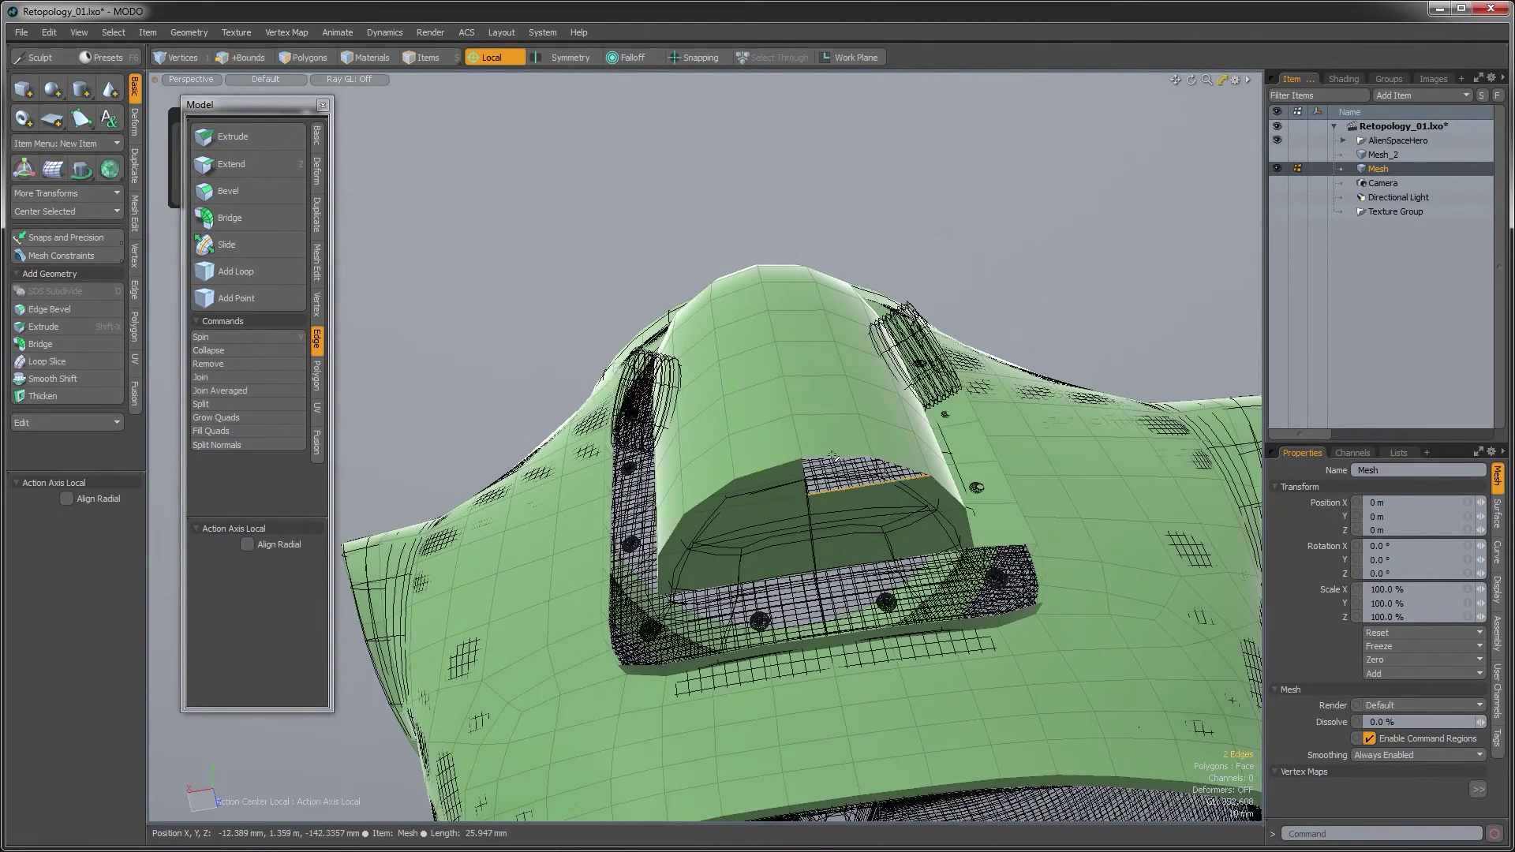
click(237, 219)
ctrl+alt+drag(780, 523, 899, 489)
key(space)
key(Escape)
Select all the polygons of the capsule's underside cap and move them slightly down
key(3)
mouse_move(674, 557)
mouse_down()
mouse_move(735, 482)
mouse_move(843, 457)
mouse_move(753, 477)
mouse_move(864, 480)
mouse_up()
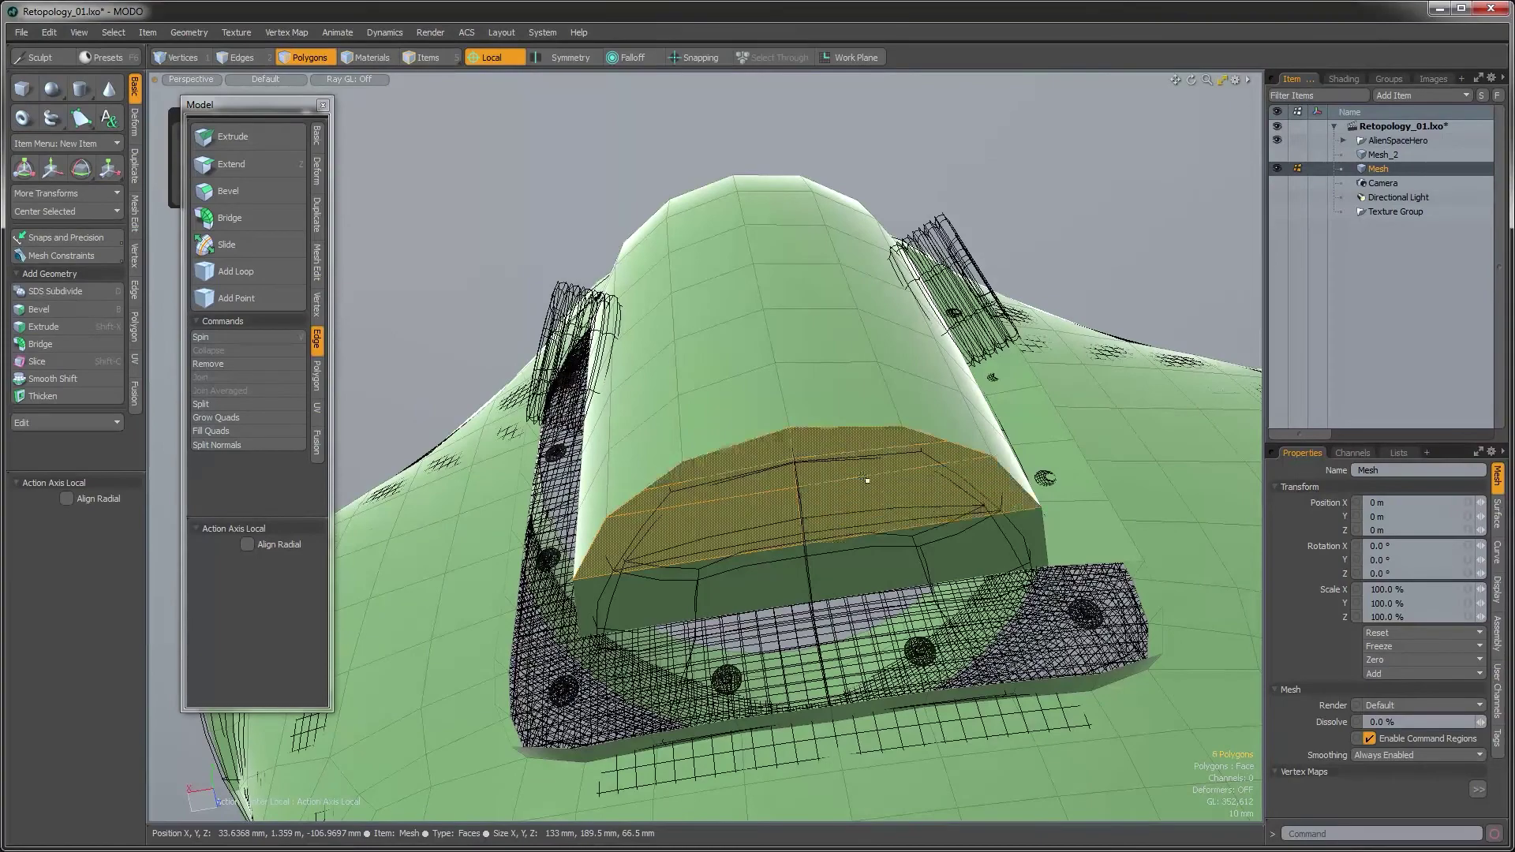
mouse_move(884, 552)
alt+mouse_down()
mouse_move(899, 560)
mouse_move(714, 502)
mouse_move(687, 370)
mouse_move(683, 464)
alt+mouse_up()
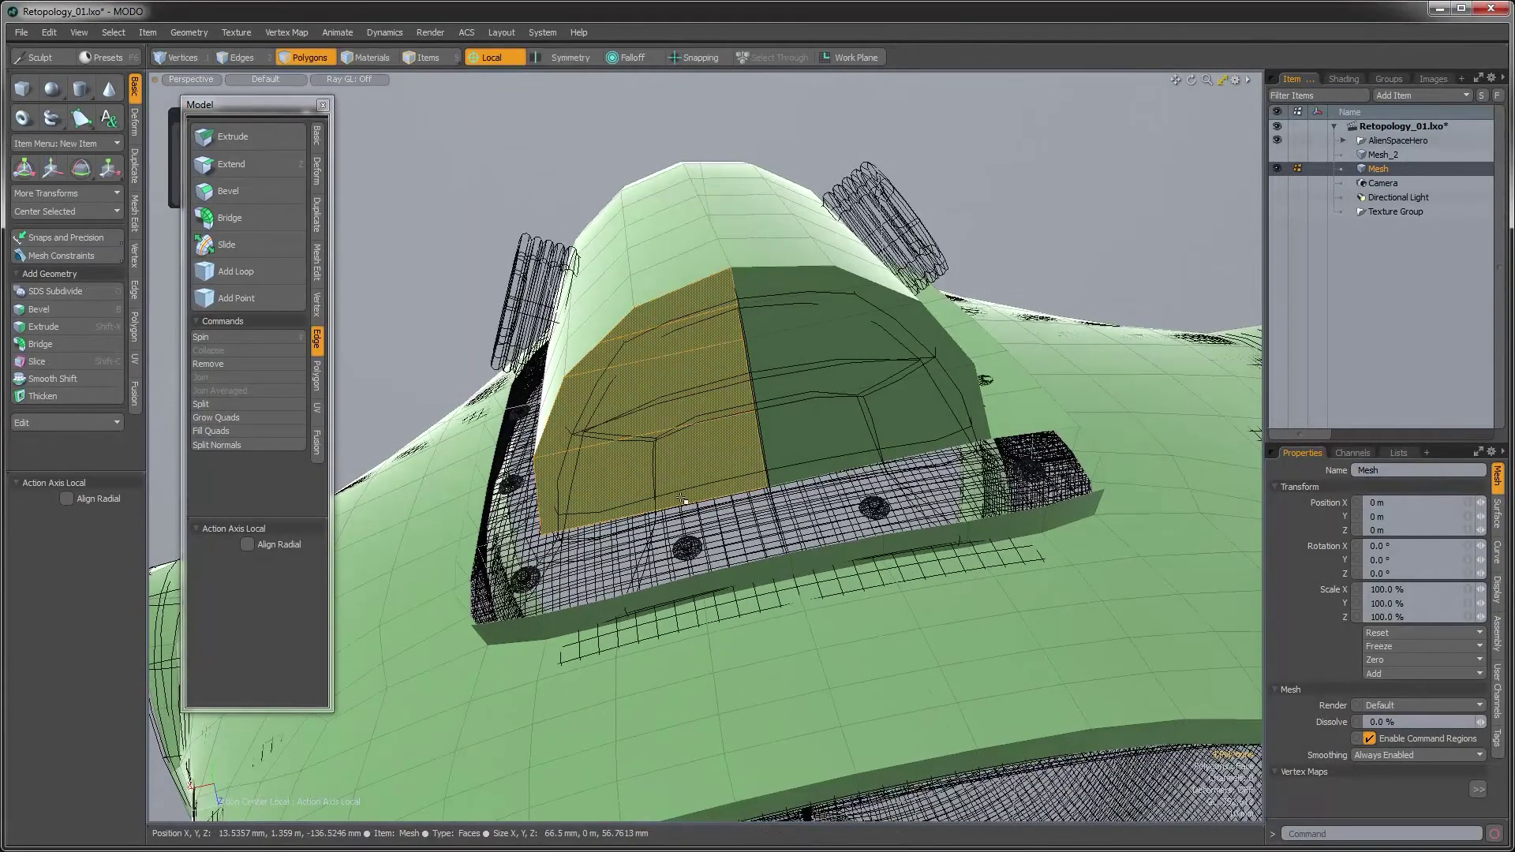
mouse_move(678, 538)
alt+mouse_down()
mouse_move(1162, 383)
mouse_move(957, 433)
alt+mouse_up()
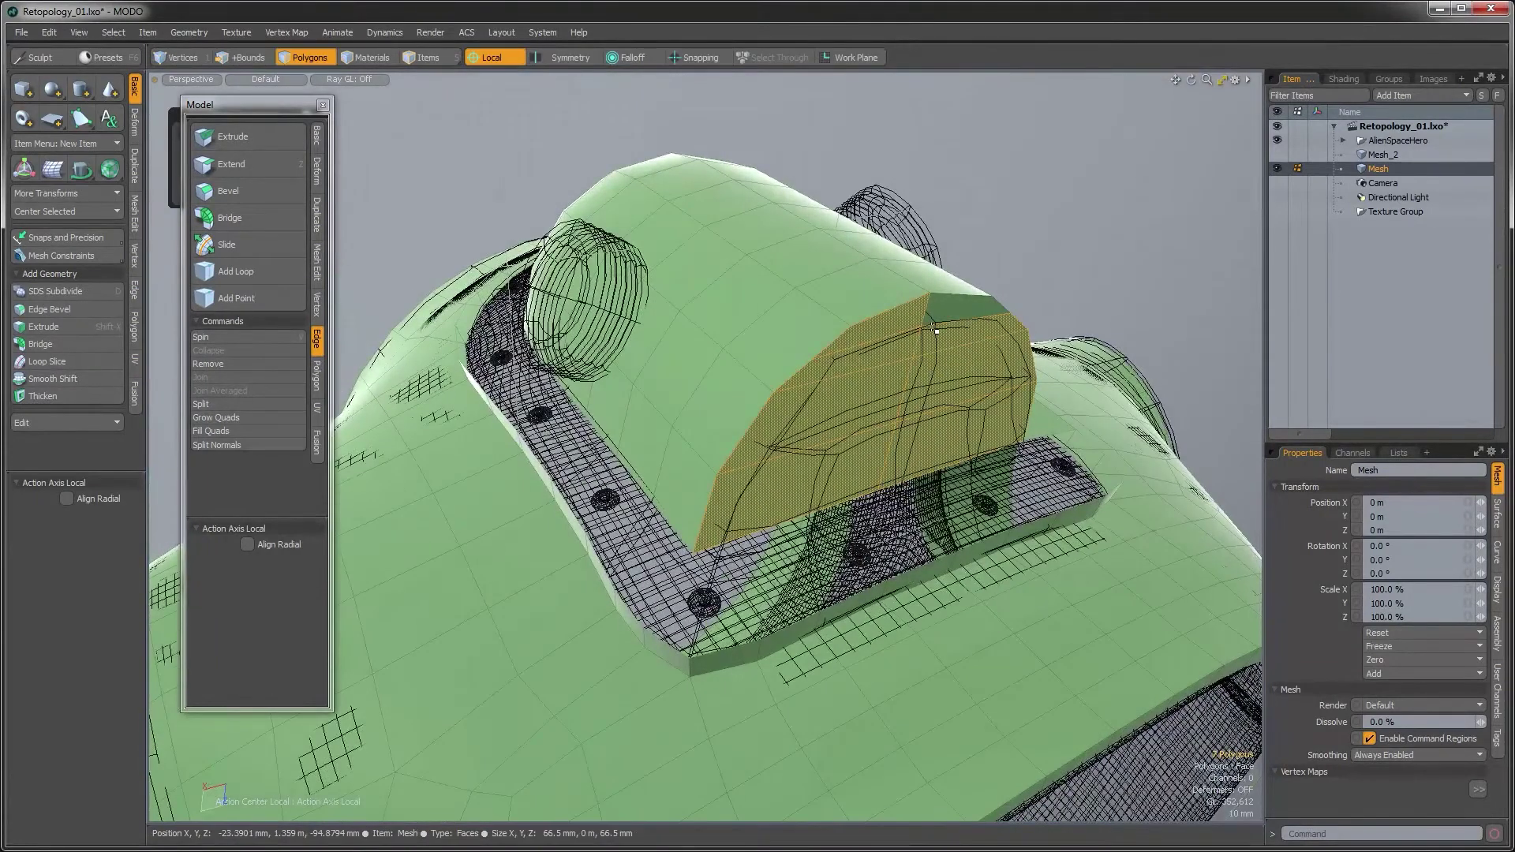
key(w)
drag(943, 433, 643, 552)
key(q)
Select the horizontal edge loop nearest the capsule's lower end and move it -19 mm in Y
key(2)
key(Escape)
alt+drag(828, 569, 563, 483)
shift+click(678, 585)
key(l)
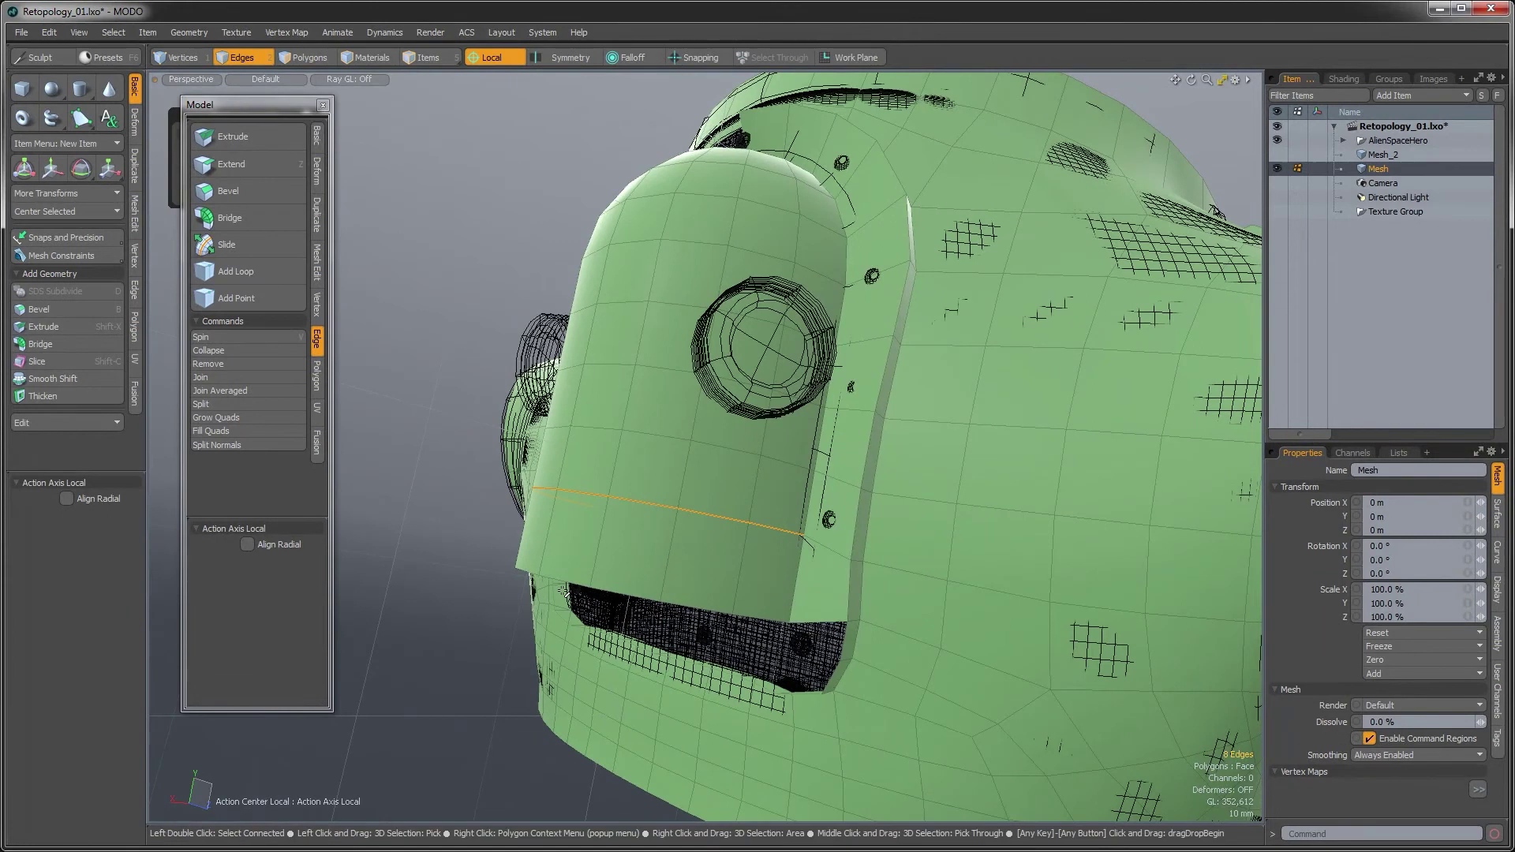
alt+drag(563, 590, 607, 563)
key(w)
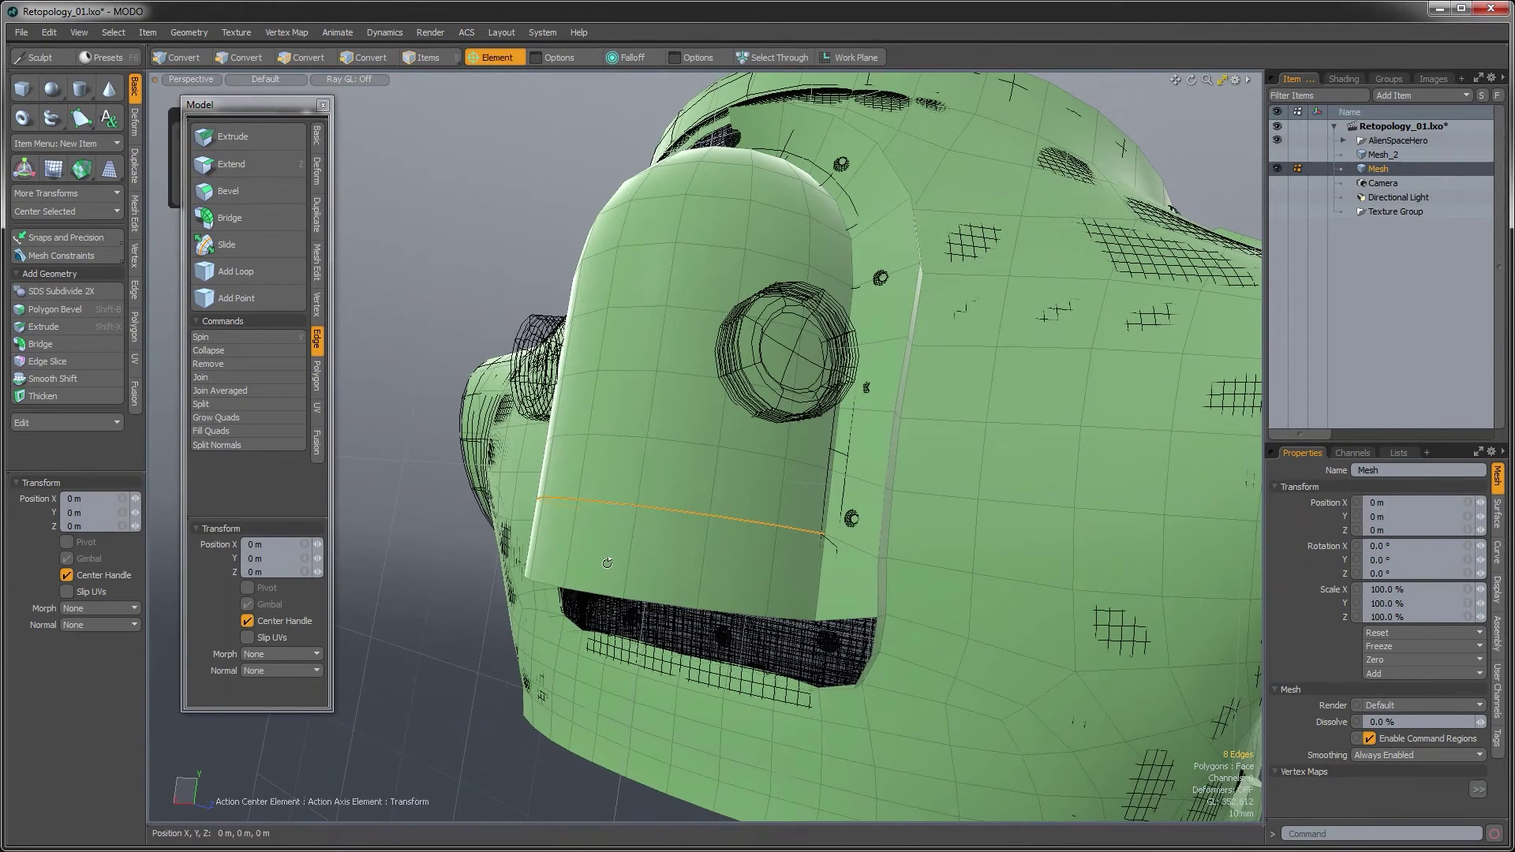
key(t)
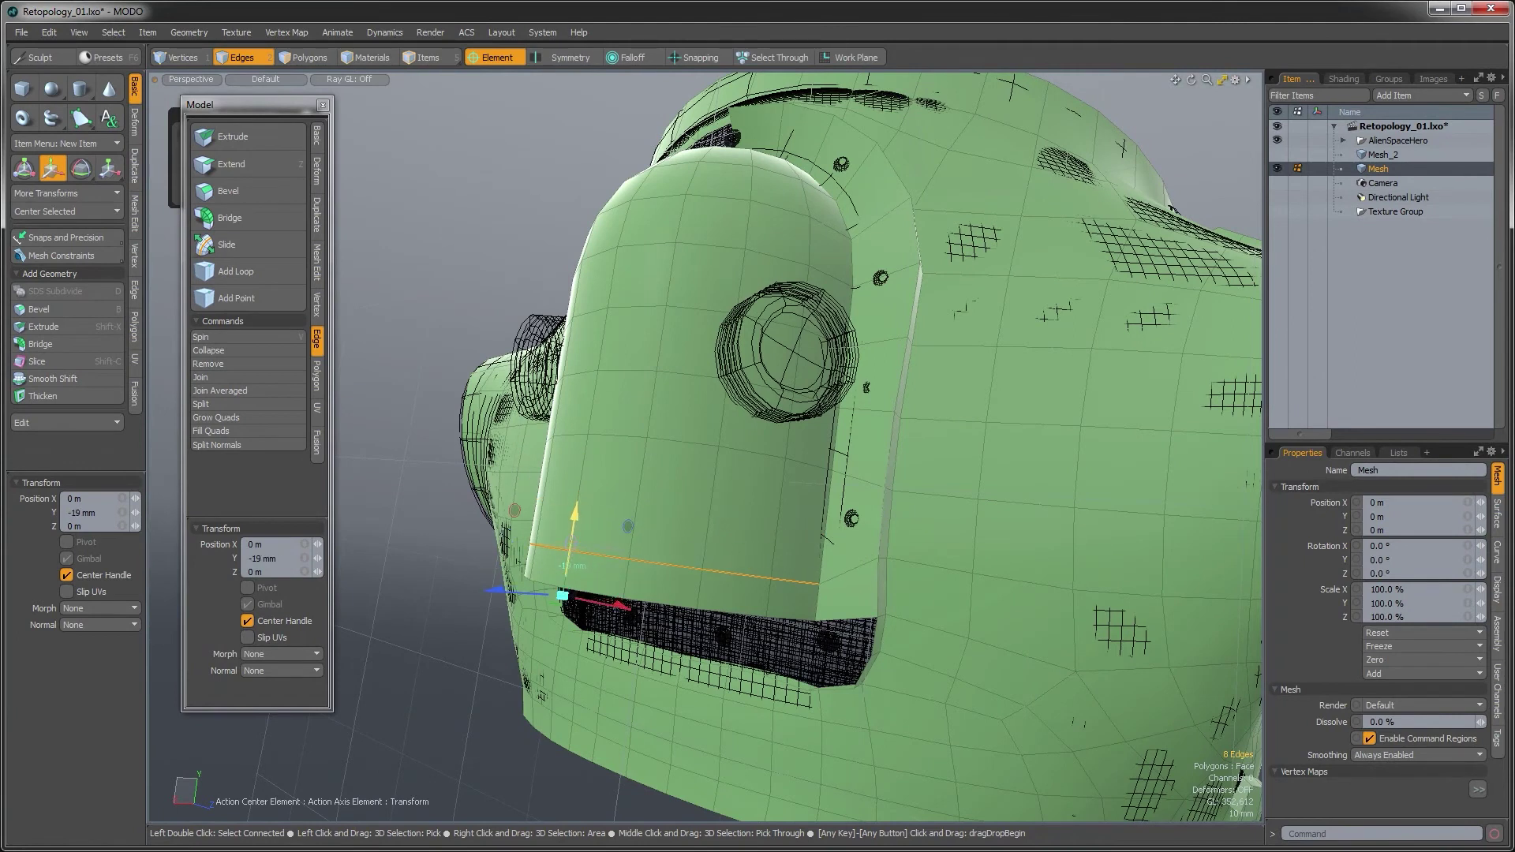
key(q)
key(Escape)
Select the eight underside cap polygons and bevel them as a group with a 6.5 mm inset
alt+drag(601, 544, 709, 409)
key(3)
mouse_move(670, 517)
mouse_down()
mouse_move(660, 438)
mouse_move(726, 500)
mouse_move(743, 485)
mouse_up()
key(b)
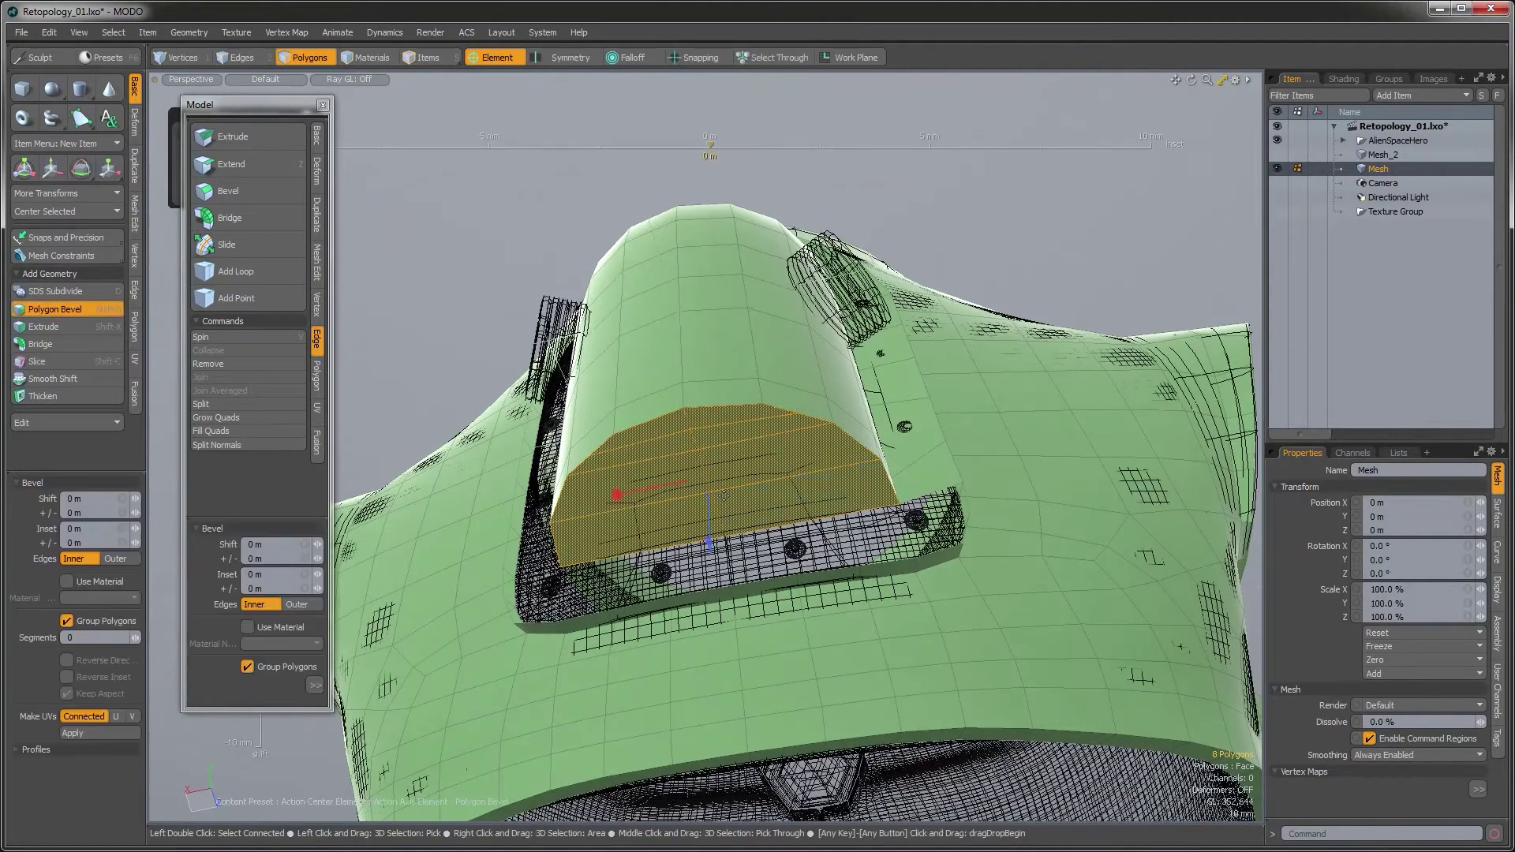
drag(617, 495, 813, 495)
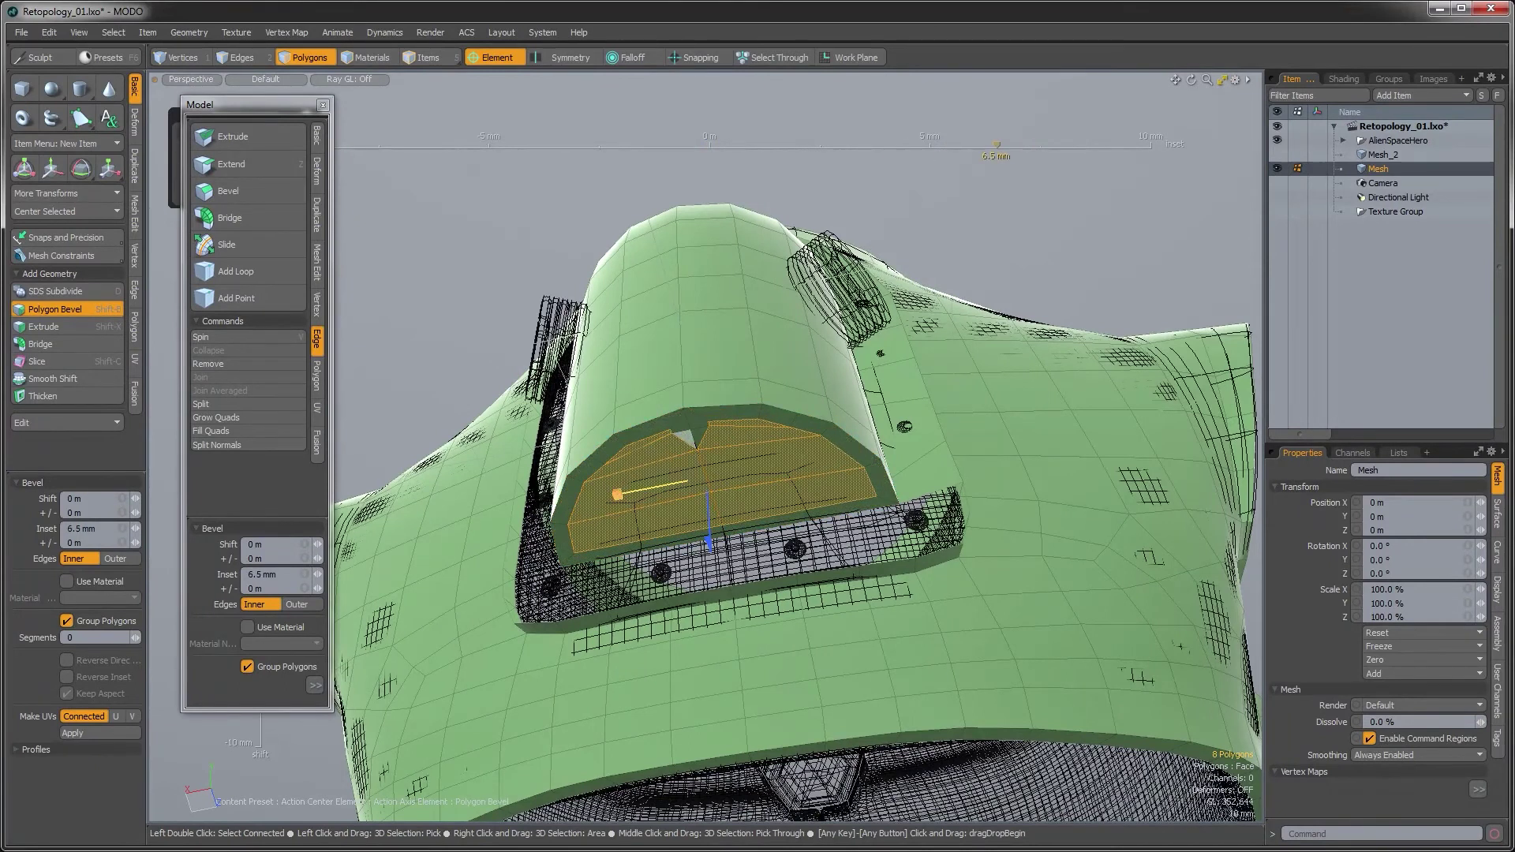
ctrl+alt+drag(652, 449, 772, 427)
key(space)
key(Escape)
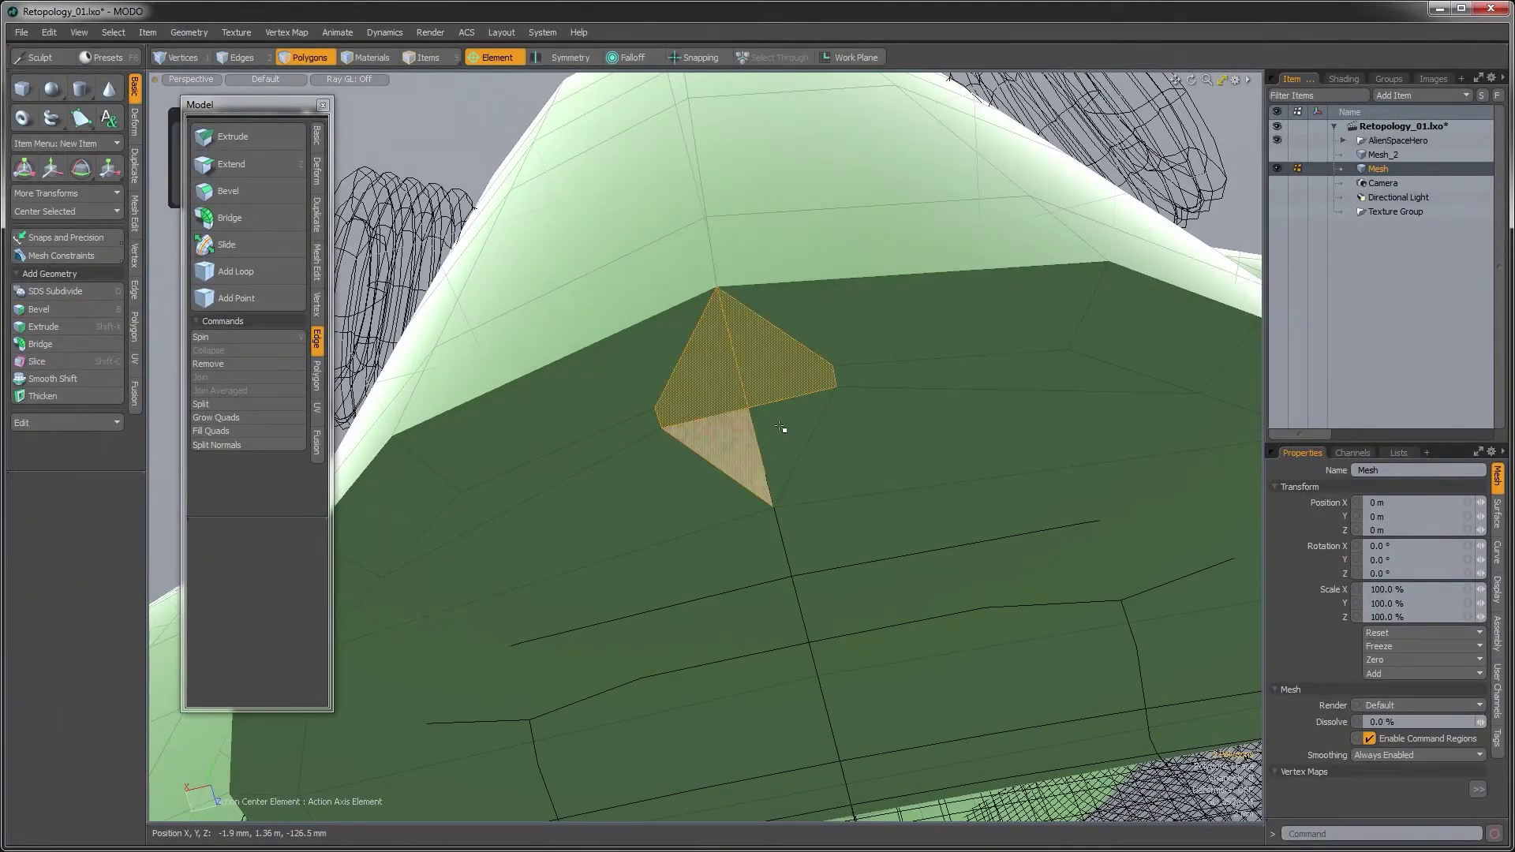
Delete the overlapping polygons at the inset's top centre and join the gap's two upper side vertices at their average position
key(Delete)
alt+drag(749, 369, 663, 414)
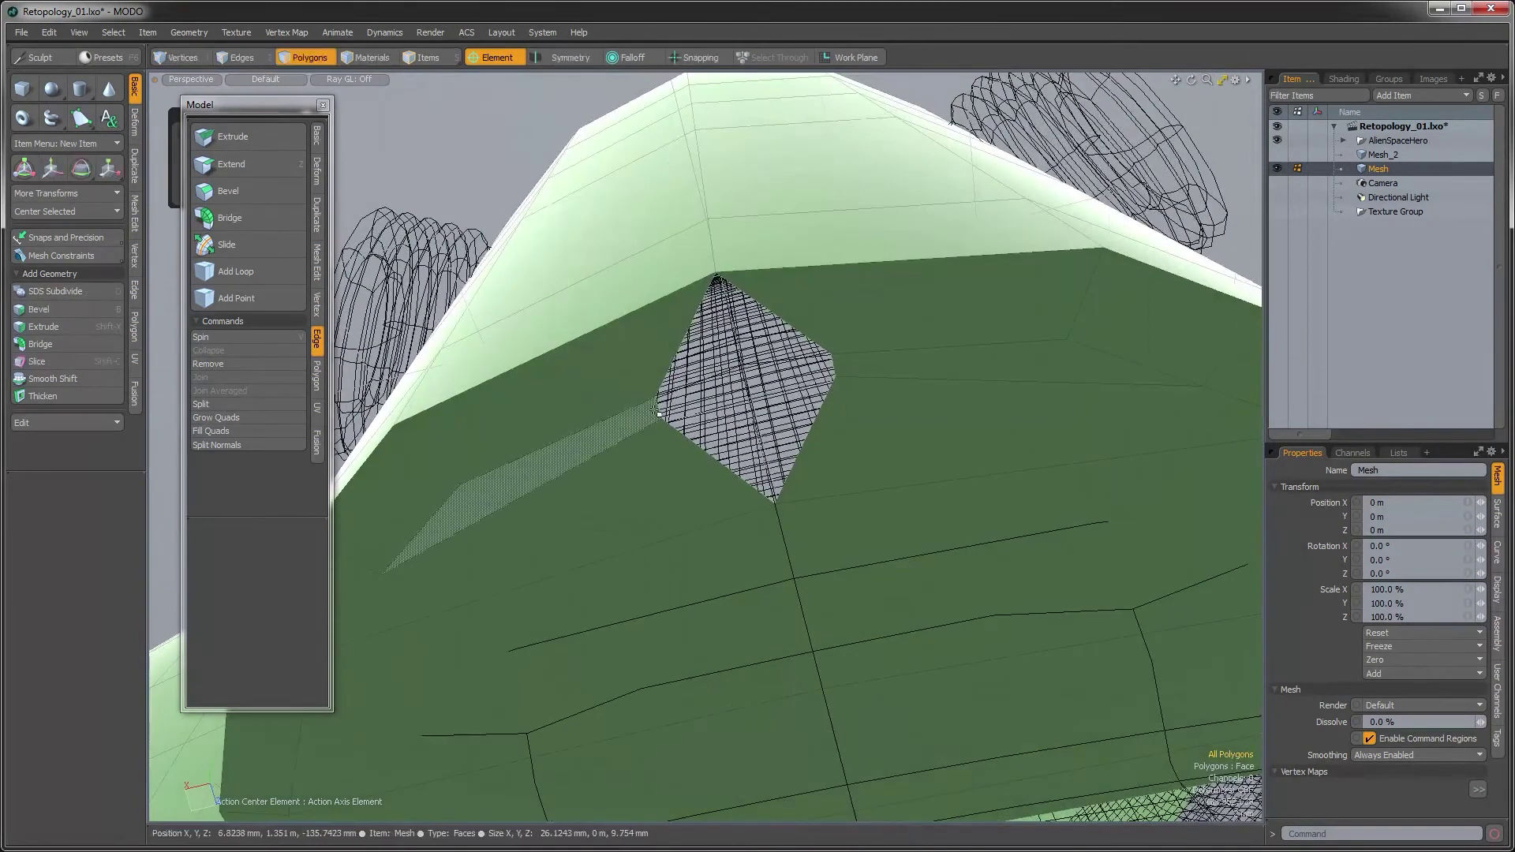
key(2)
key(shift)
alt+drag(836, 367, 647, 559)
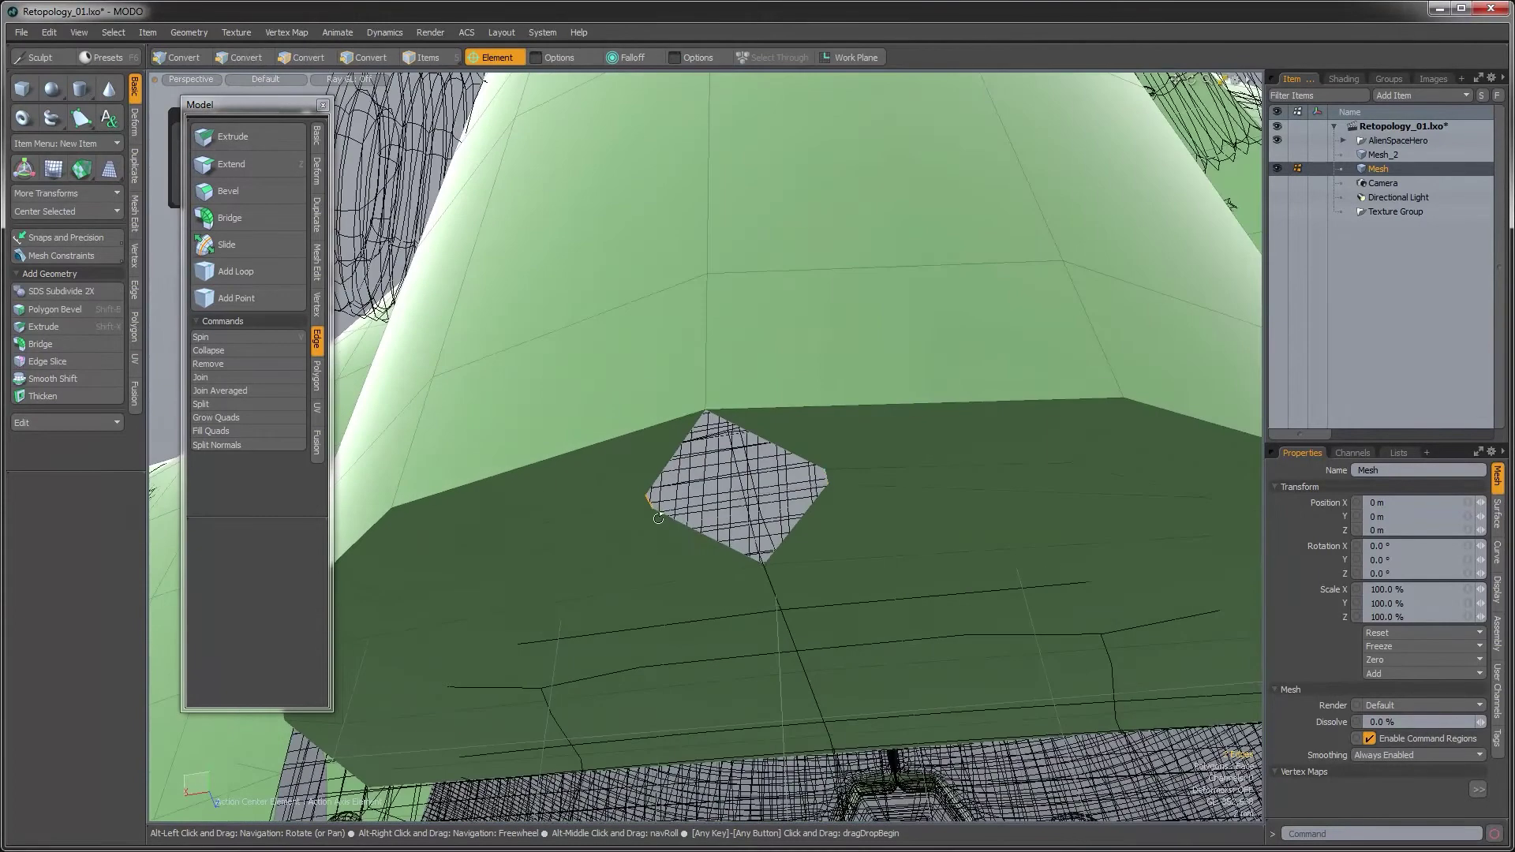
key(1)
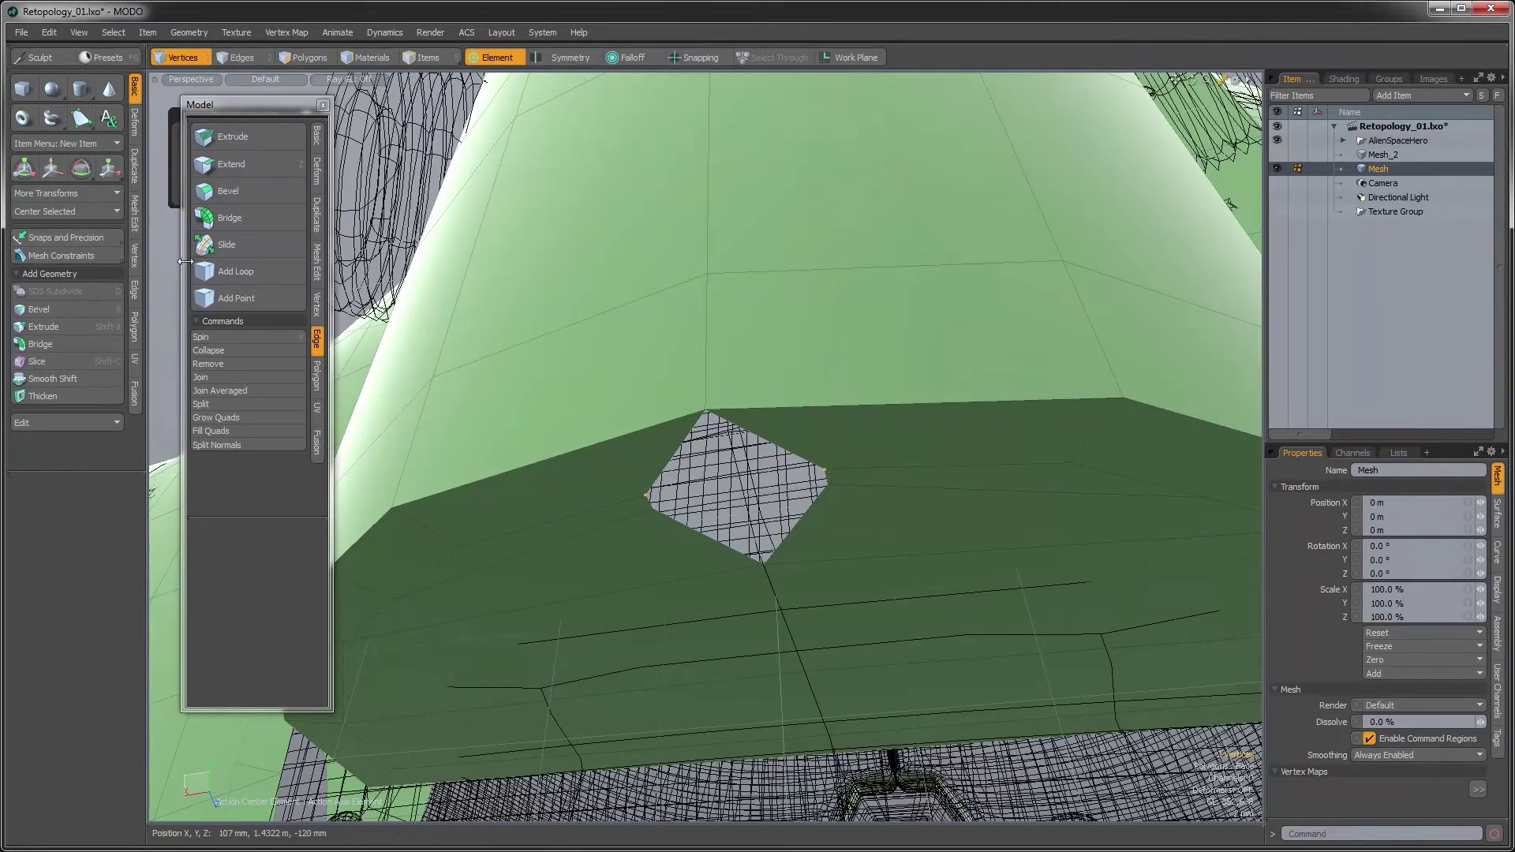
click(317, 300)
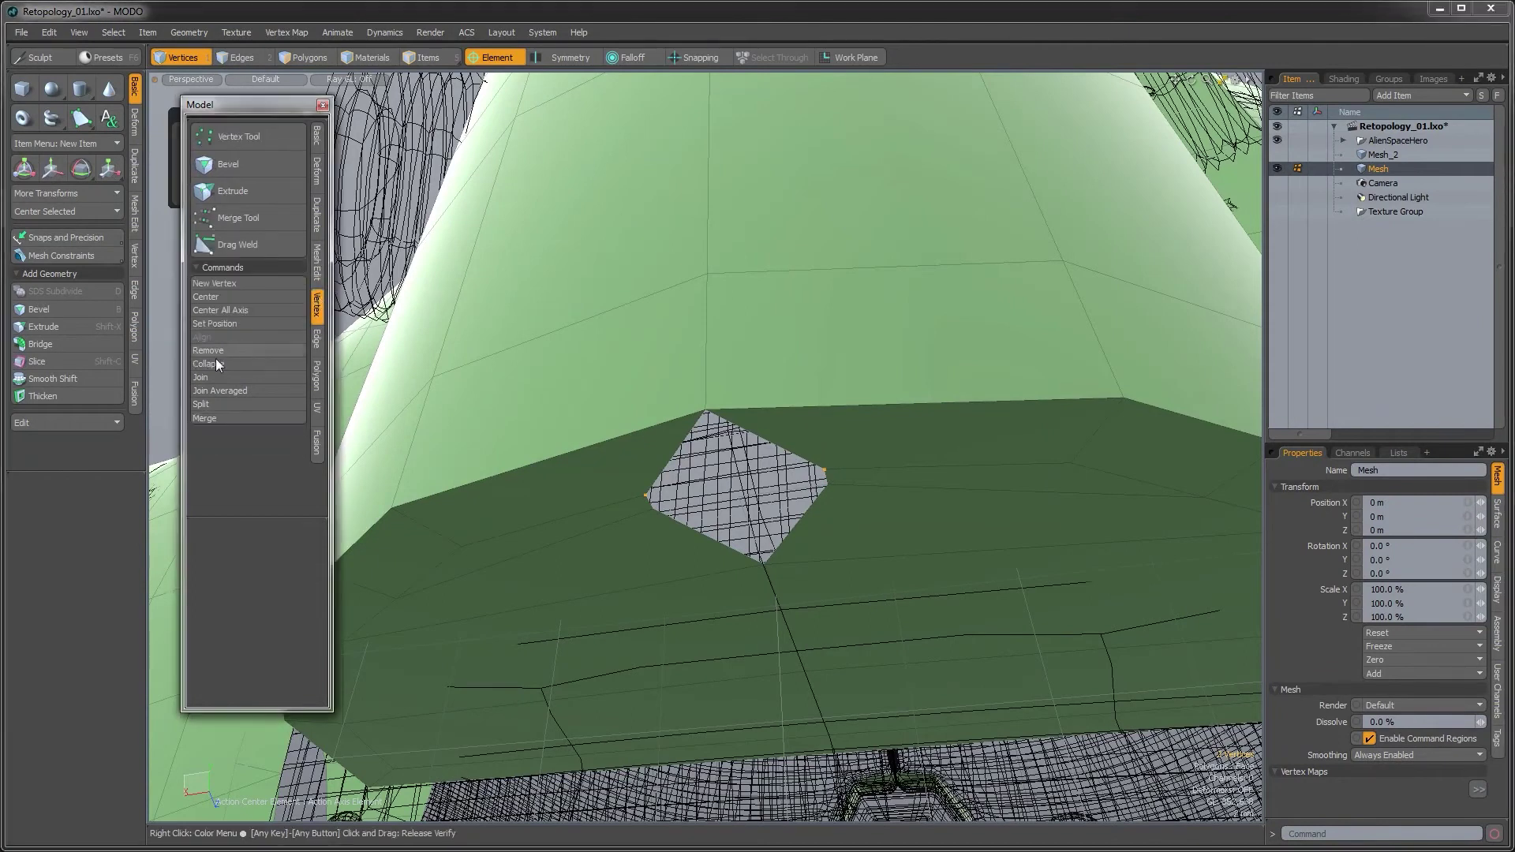
click(221, 386)
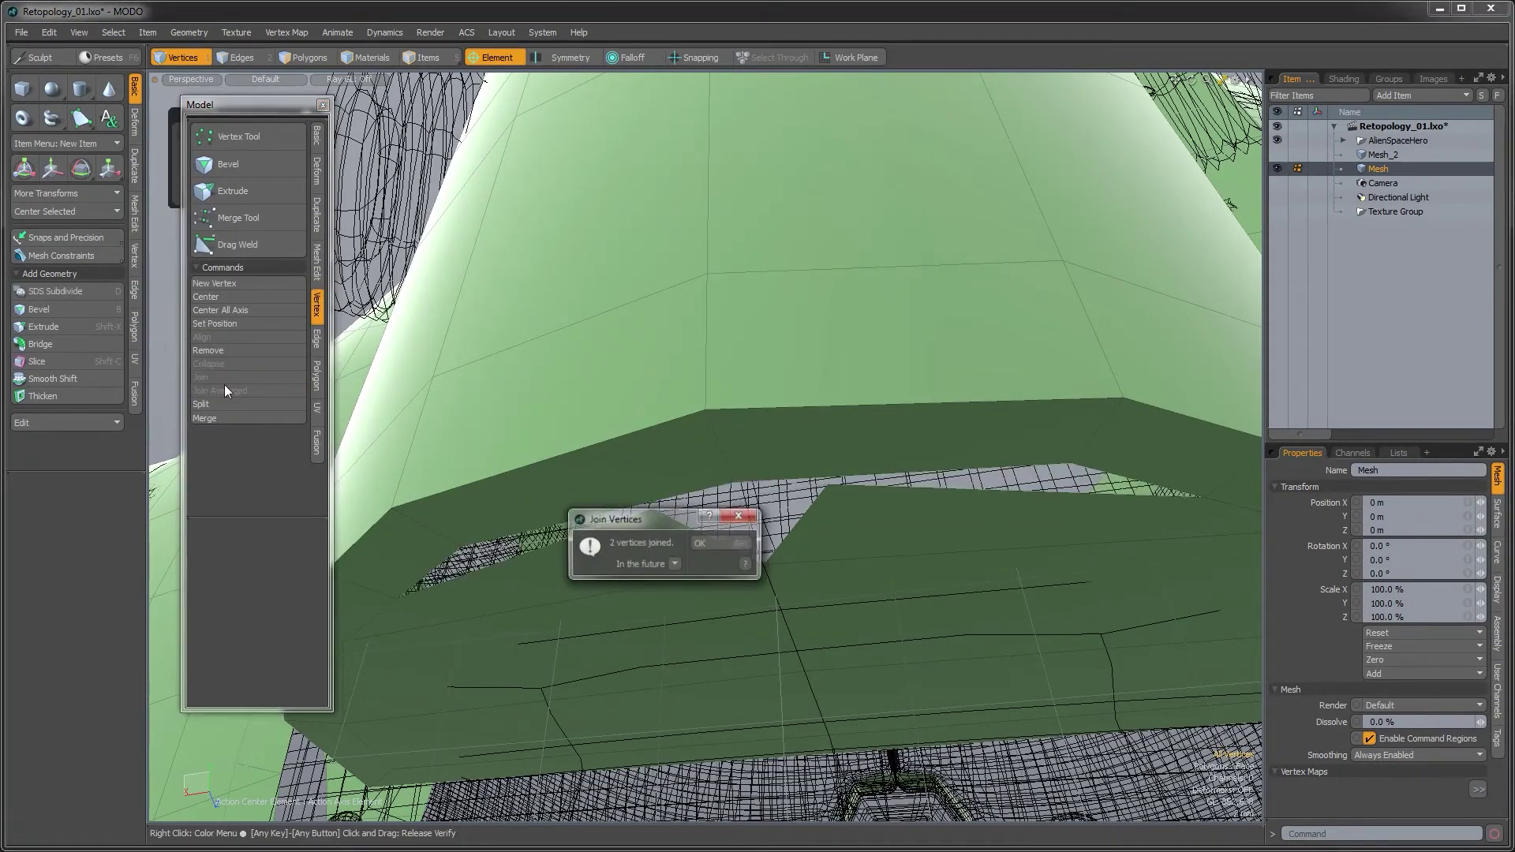
click(696, 545)
Join the two lower side vertices of the remaining gap at their average position to close it
alt+drag(685, 538, 672, 505)
click(649, 489)
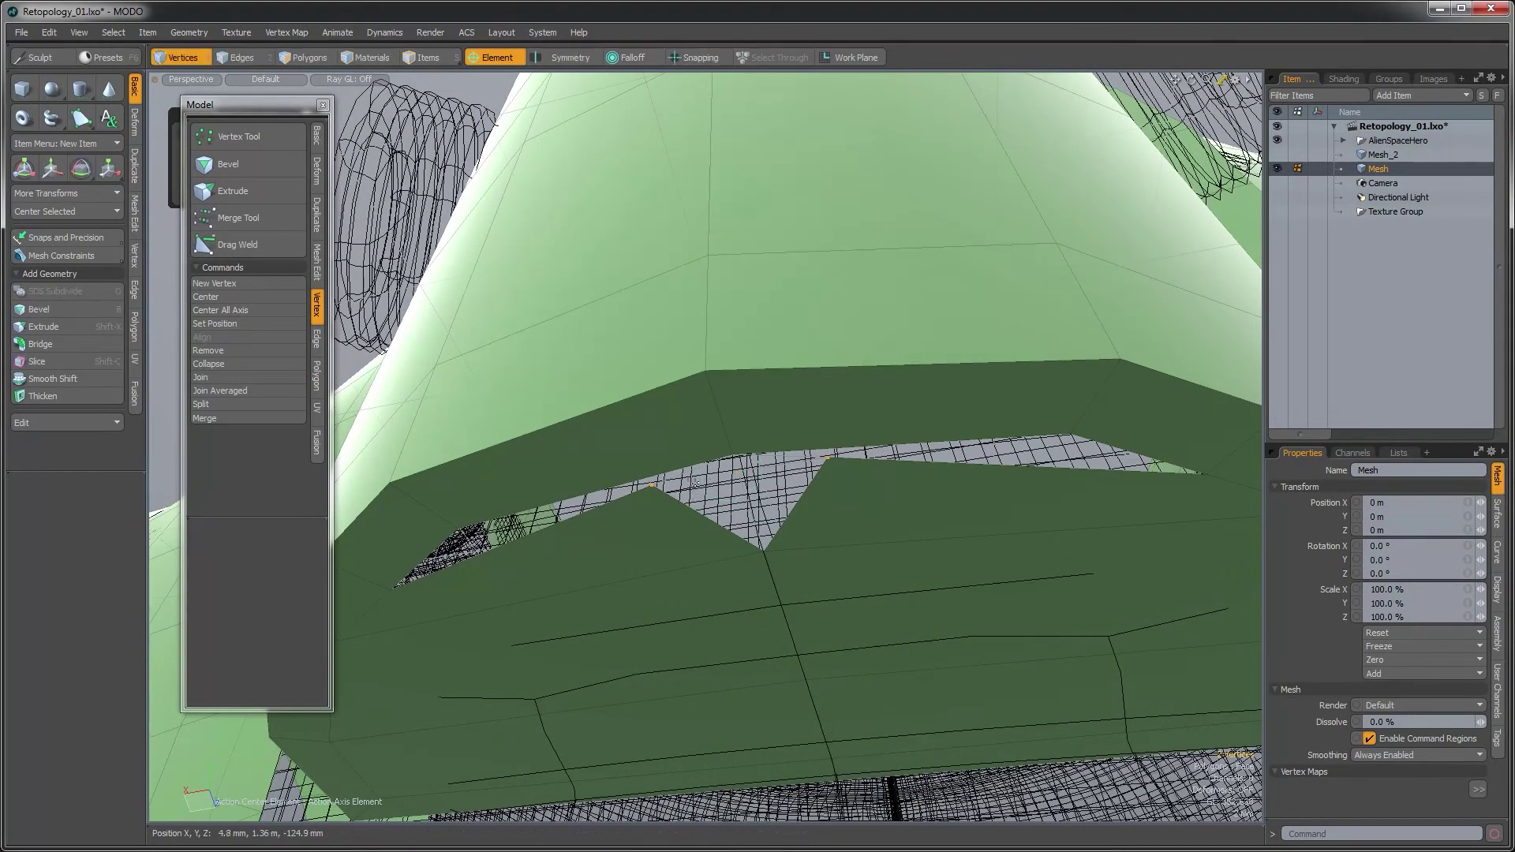
click(221, 389)
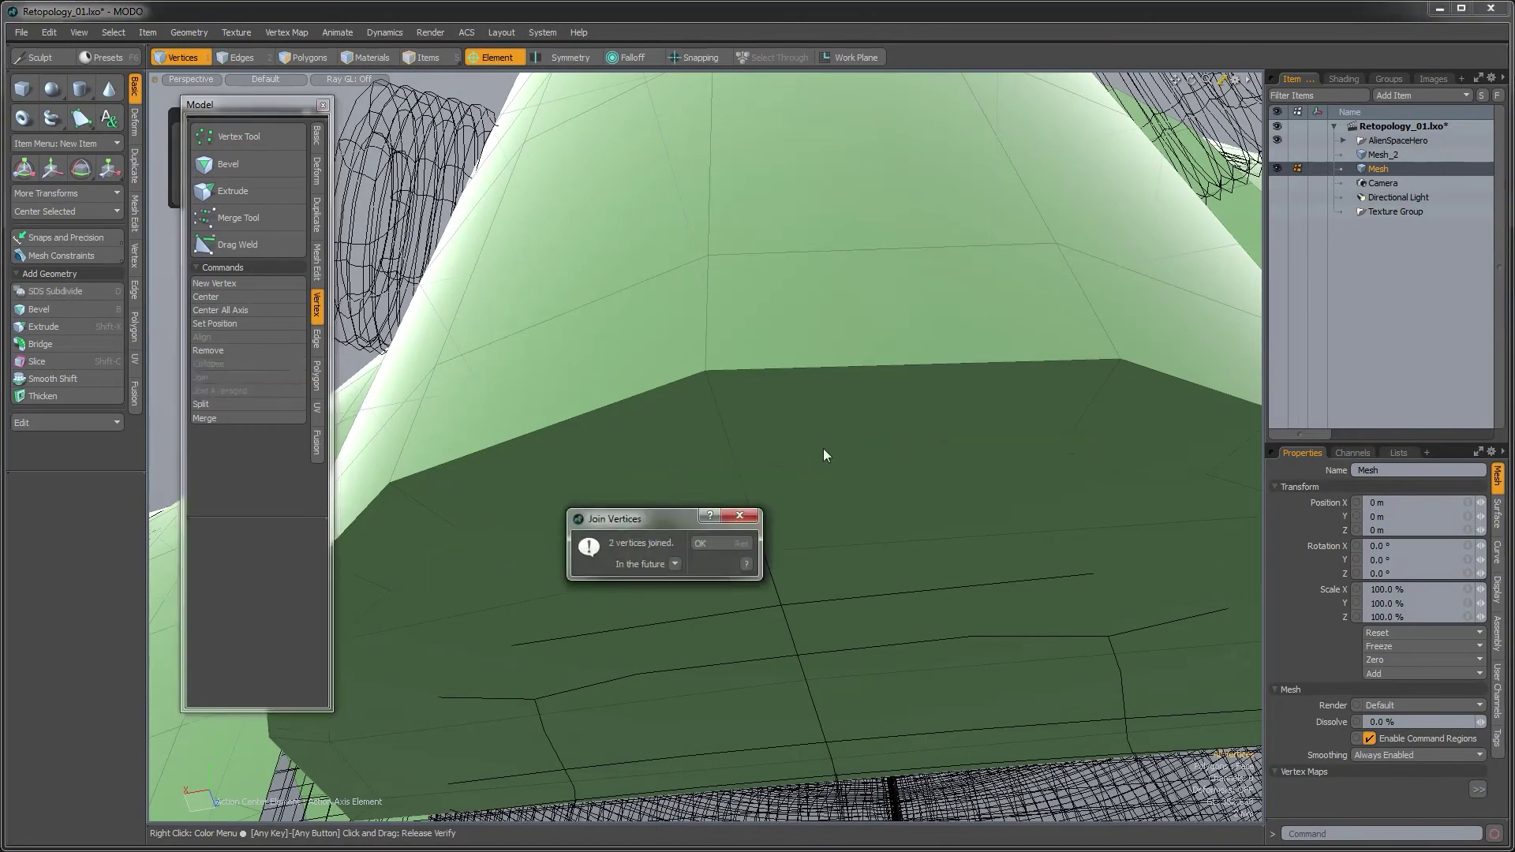
click(712, 543)
Move the centre vertex of the inset to even out its upper arc
scroll(713, 473, down, 5)
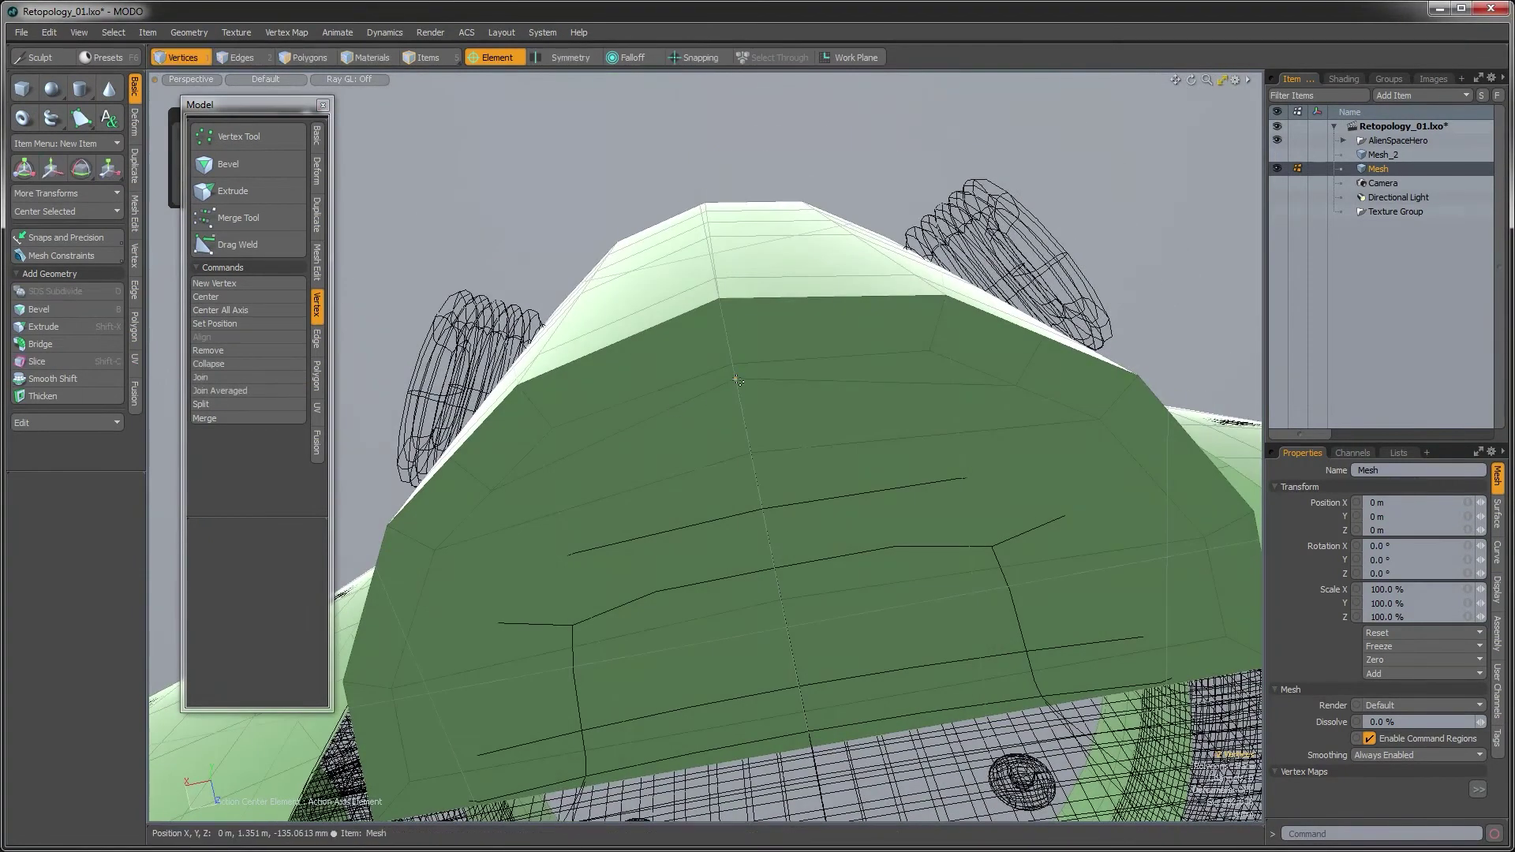
key(w)
click(742, 418)
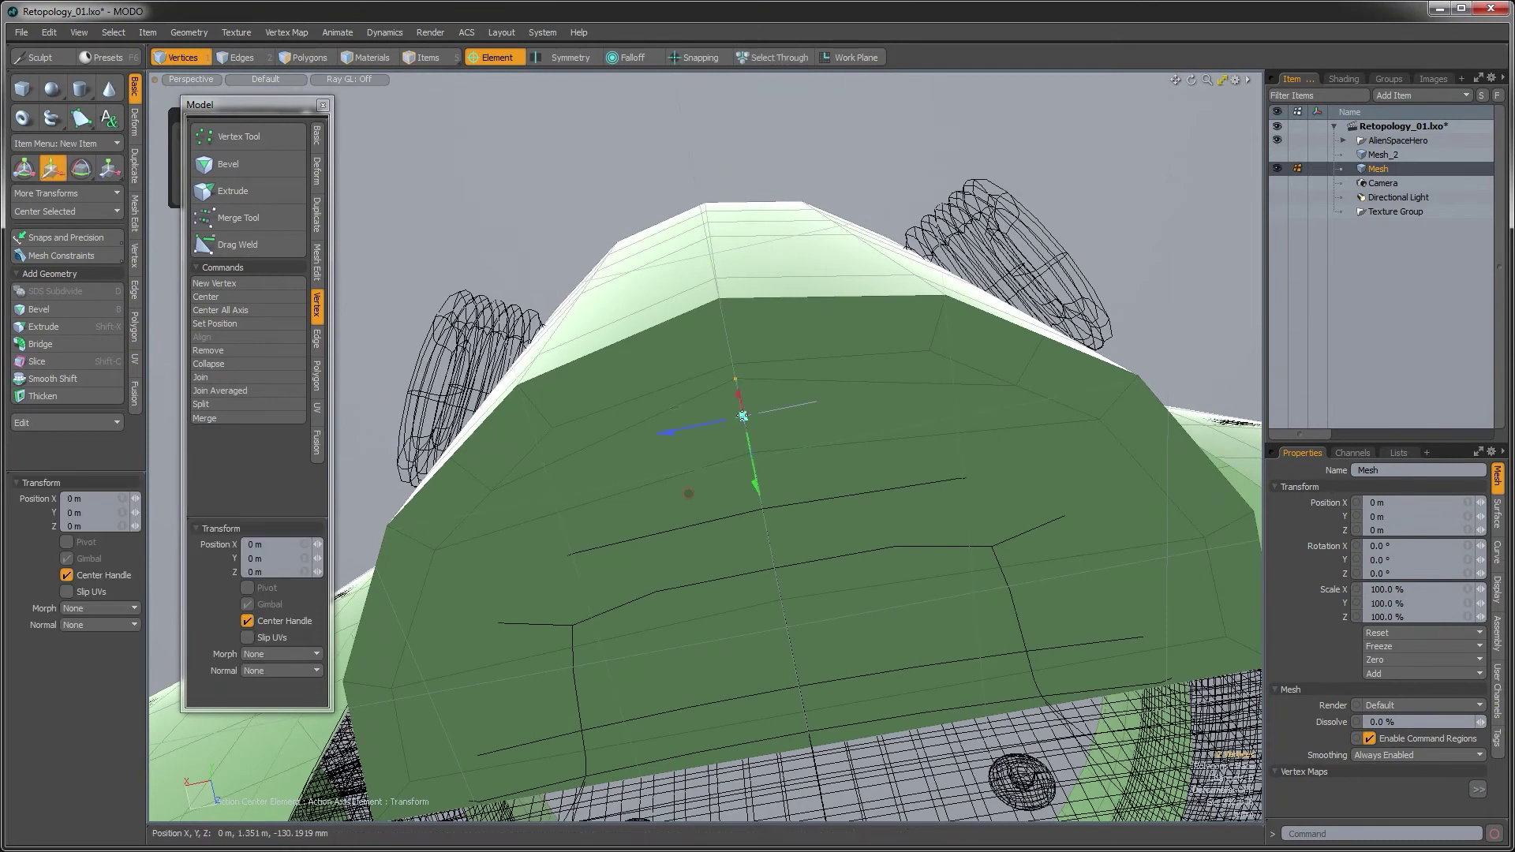
drag(755, 486, 1004, 453)
key(space)
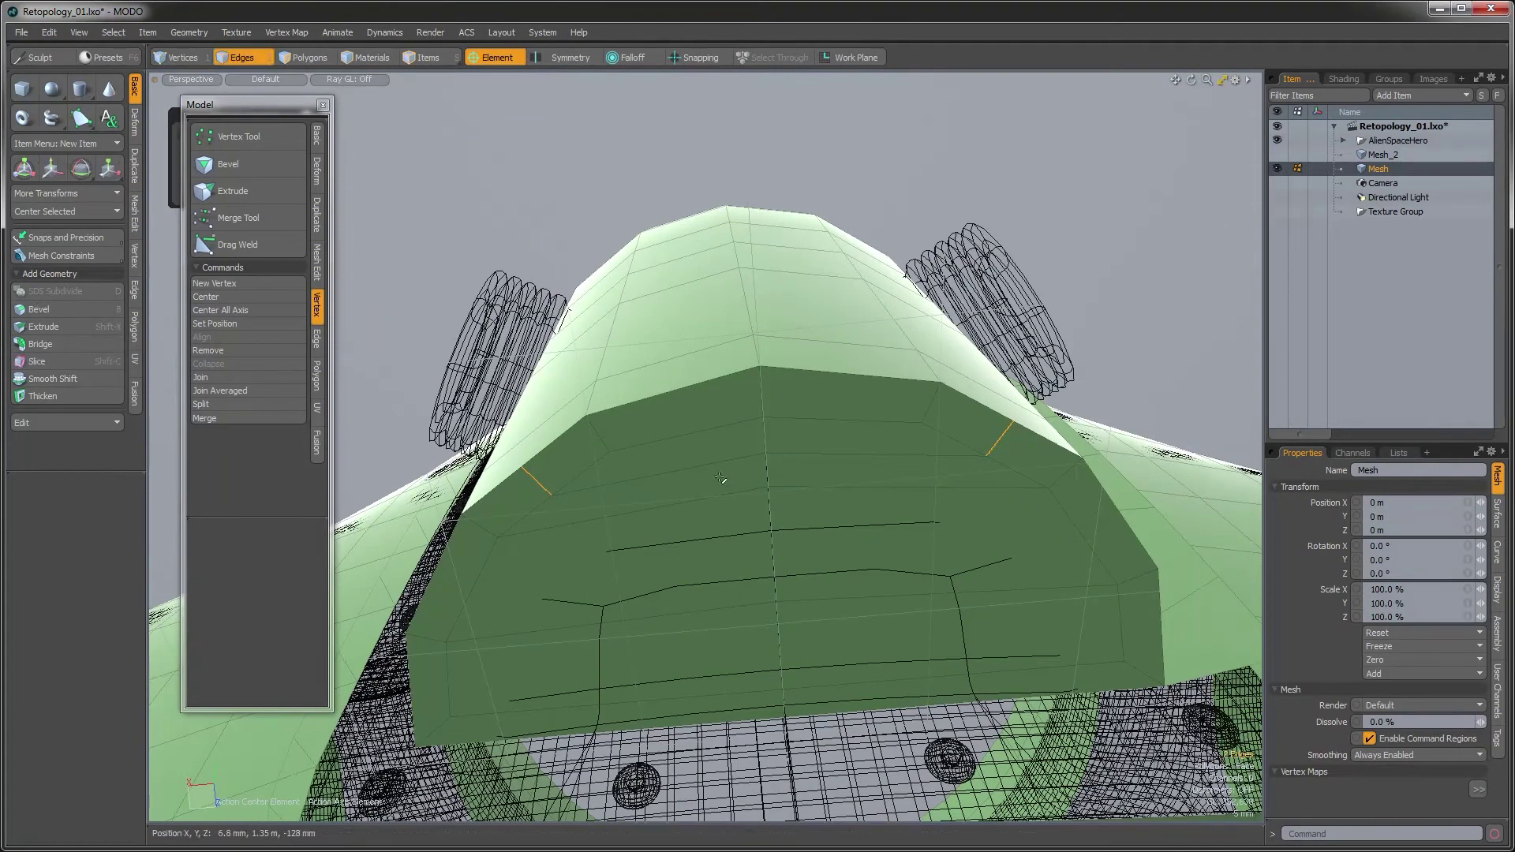
Remove the two short edges between inset and outline at the cap's upper corners and select the inset polygons
key(Escape)
ctrl+alt+drag(821, 463, 755, 461)
key(3)
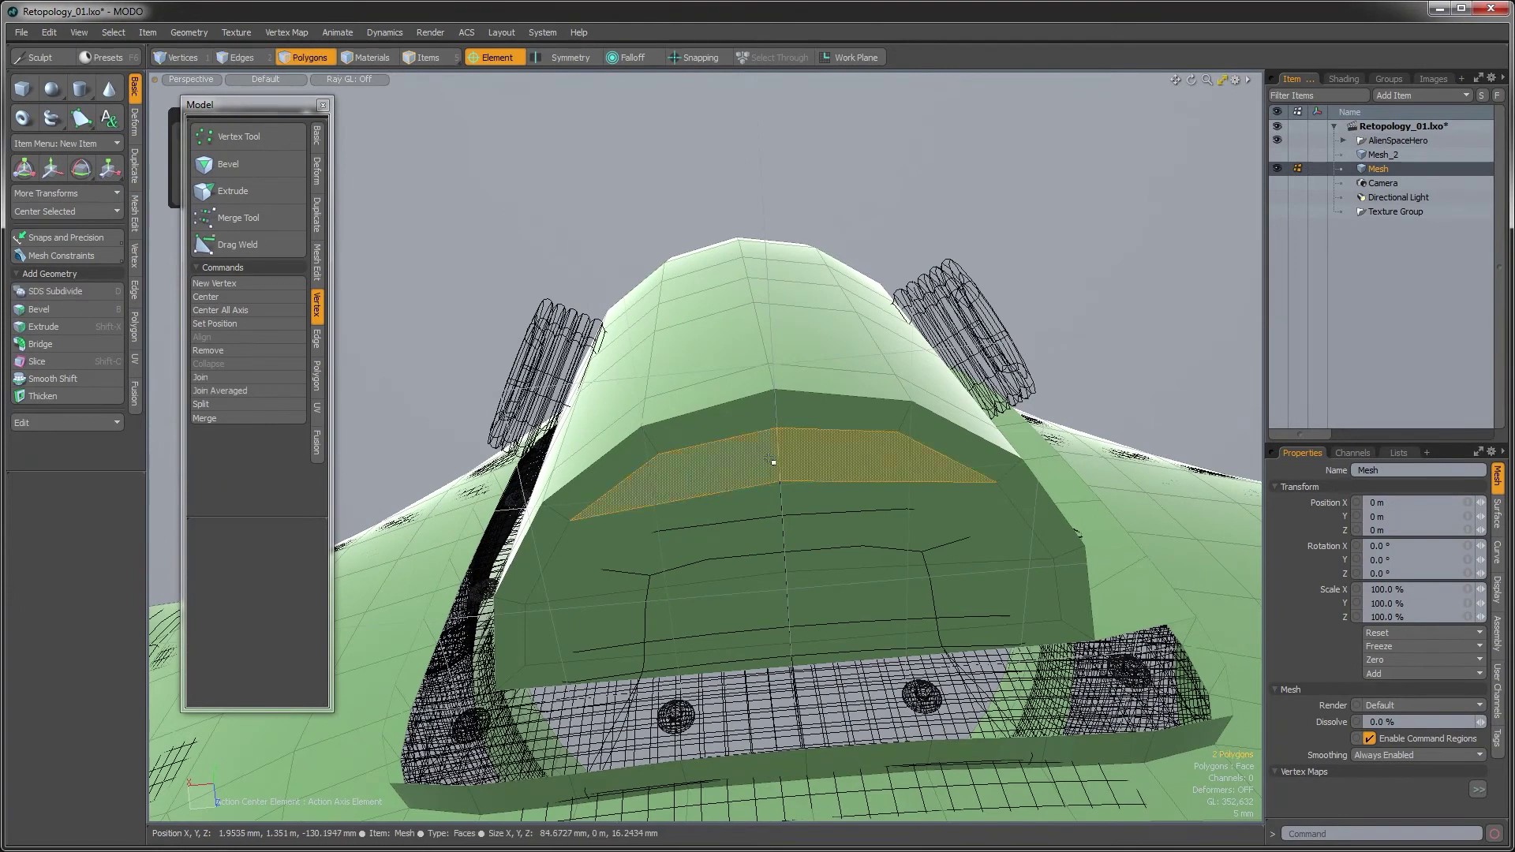
key(1)
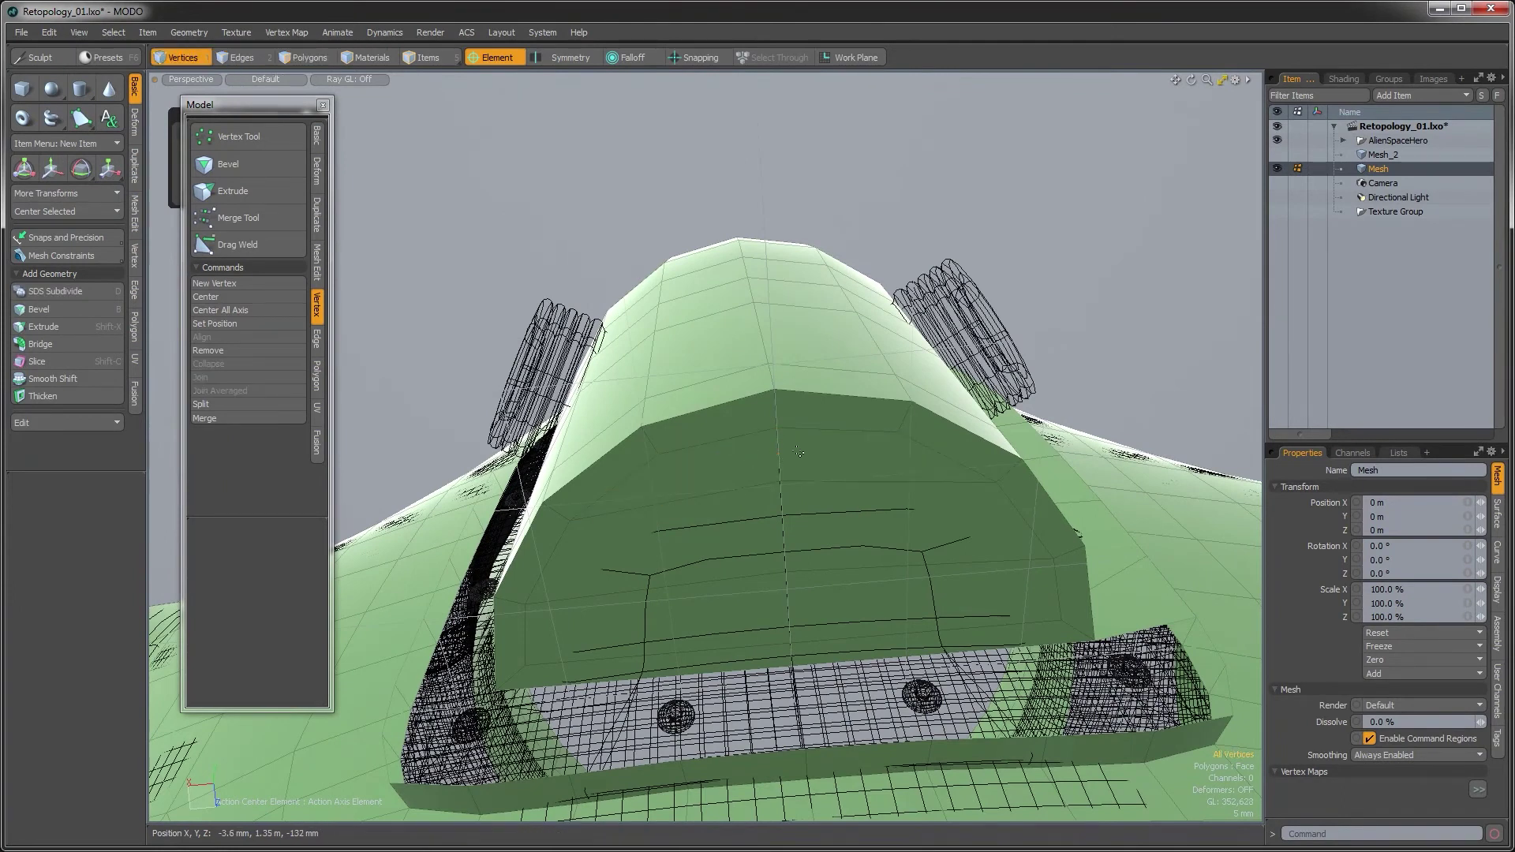
key(3)
mouse_move(755, 470)
mouse_down()
mouse_move(824, 467)
mouse_move(778, 623)
mouse_move(828, 580)
mouse_move(839, 664)
mouse_move(715, 665)
mouse_move(693, 651)
mouse_move(711, 364)
mouse_move(686, 671)
mouse_up()
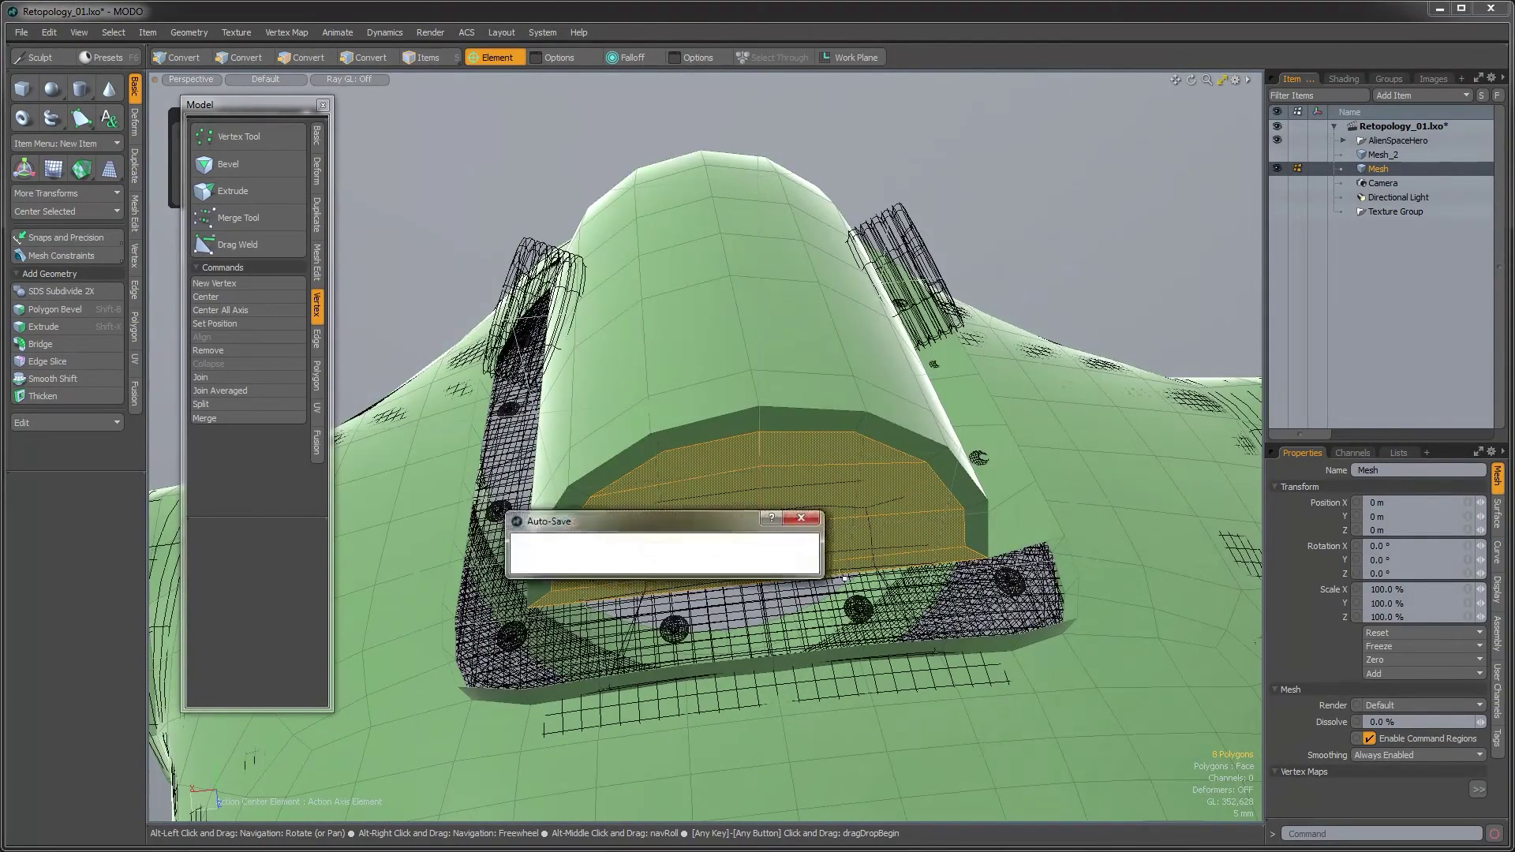
alt+drag(753, 630, 754, 594)
key(1)
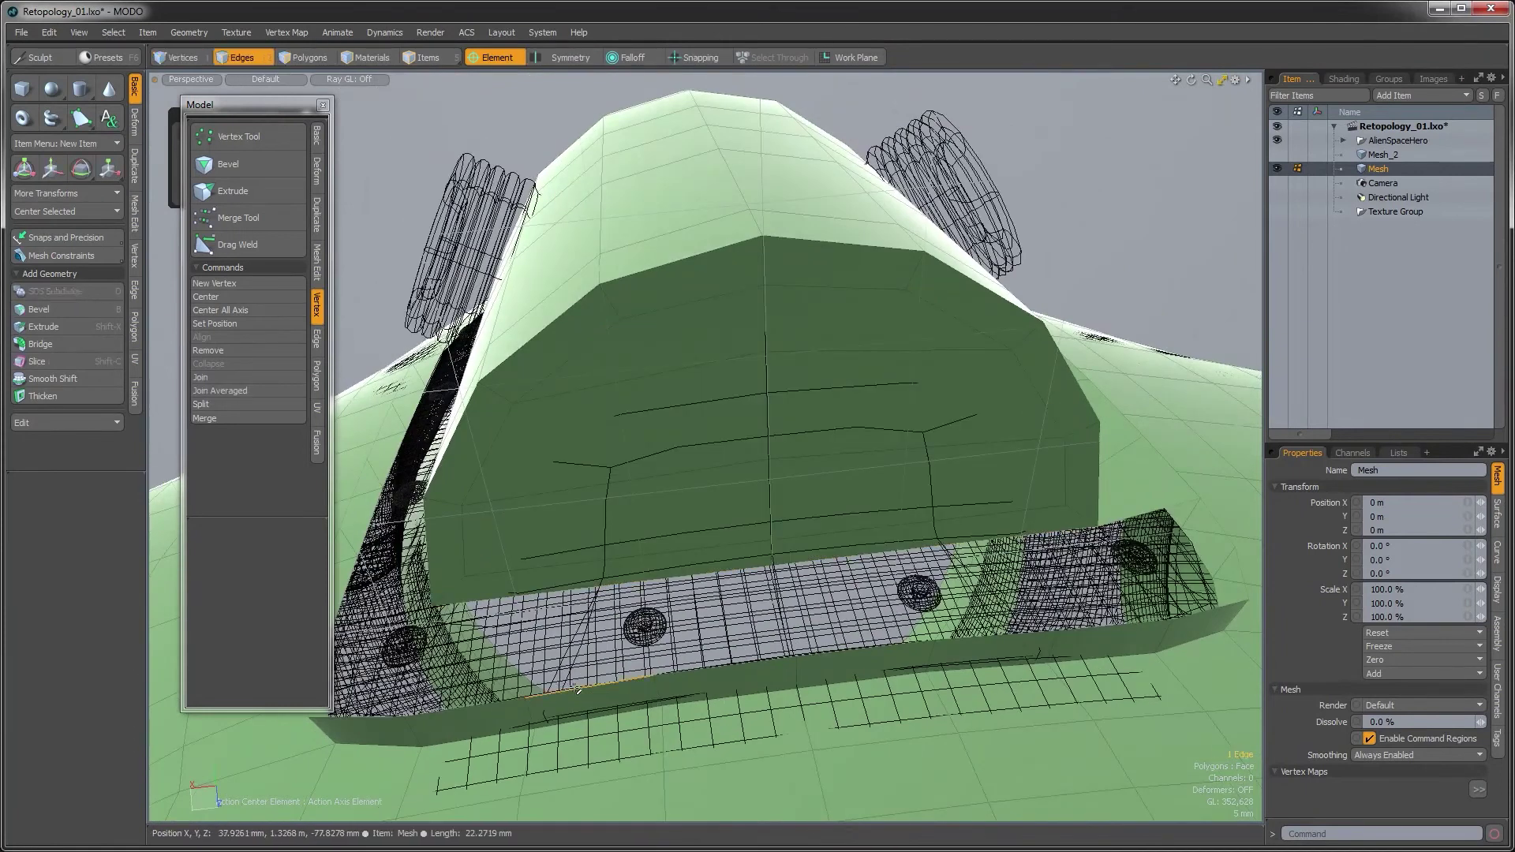
alt+drag(631, 550, 633, 567)
shift+click(829, 567)
alt+drag(829, 567, 711, 455)
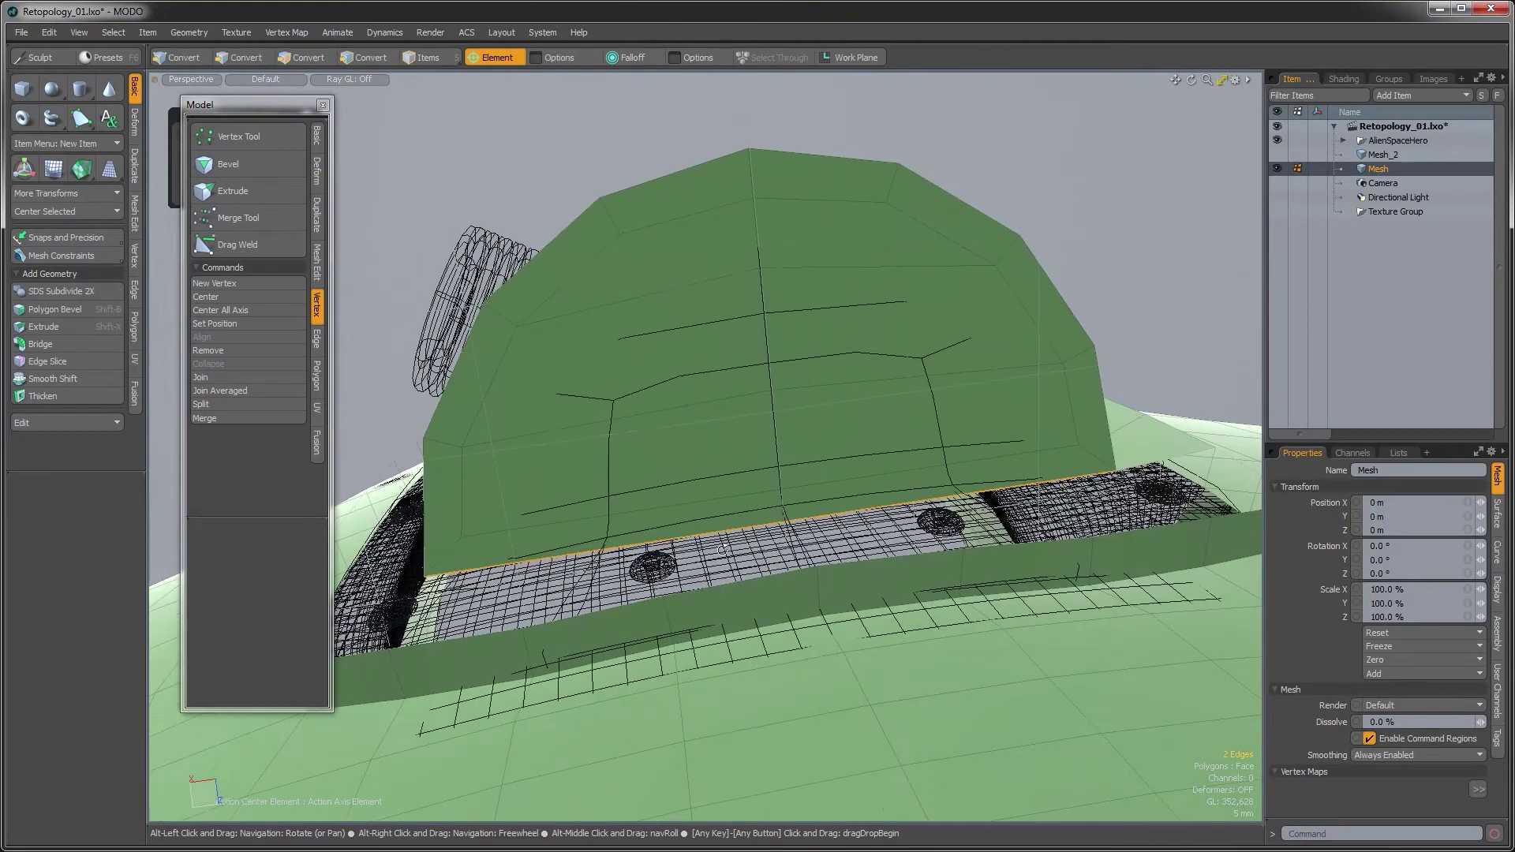
click(697, 456)
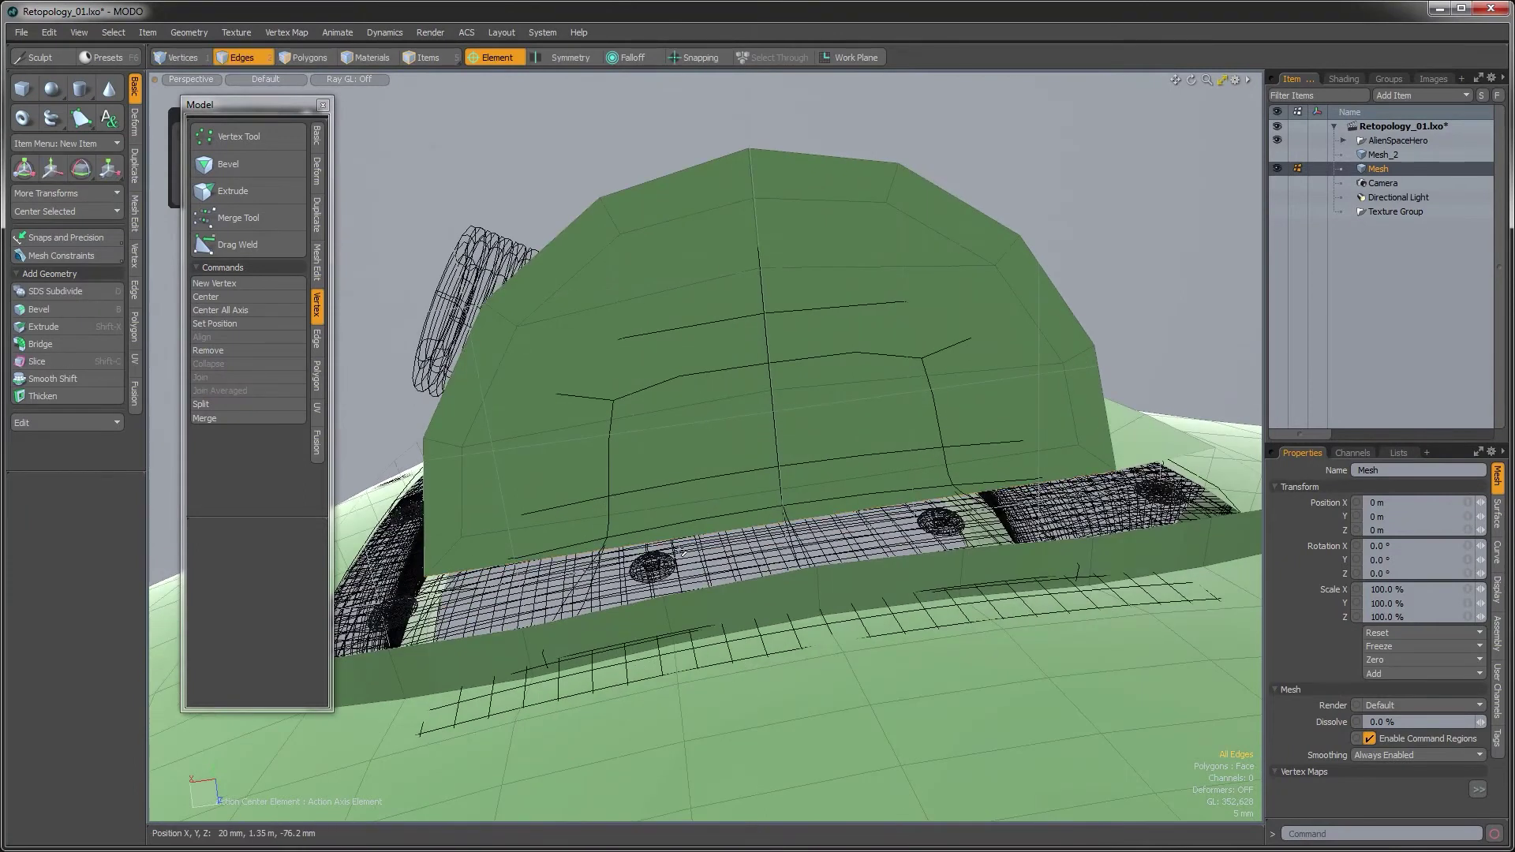
key(alt+c)
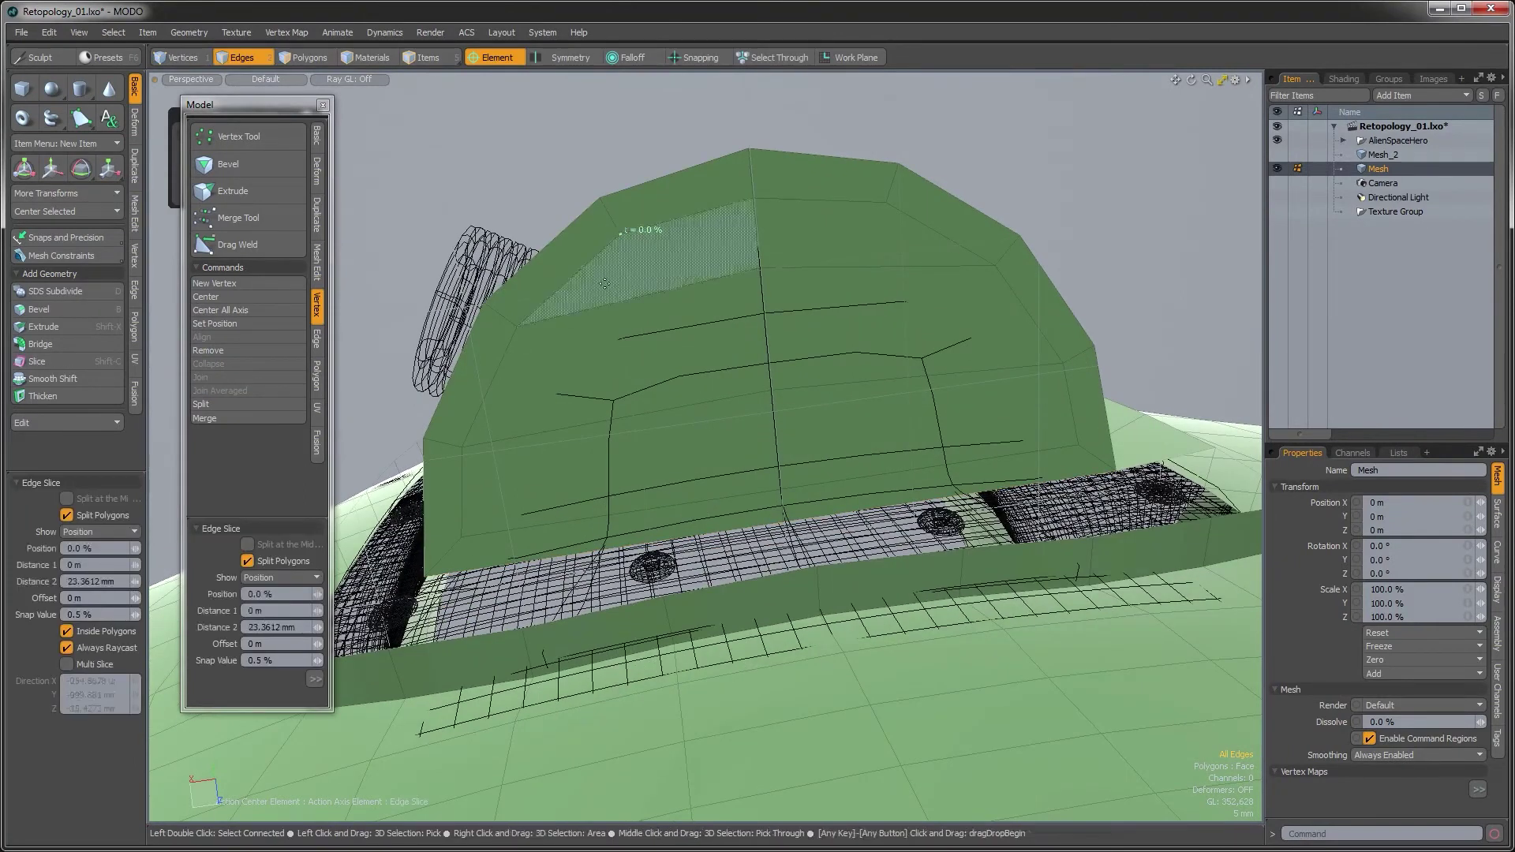
key(ctrl+z)
key(space)
key(3)
alt+drag(786, 297, 754, 399)
key(1)
alt+drag(998, 445, 899, 414)
key(2)
key(3)
click(968, 446)
key(Escape)
alt+drag(734, 399, 767, 385)
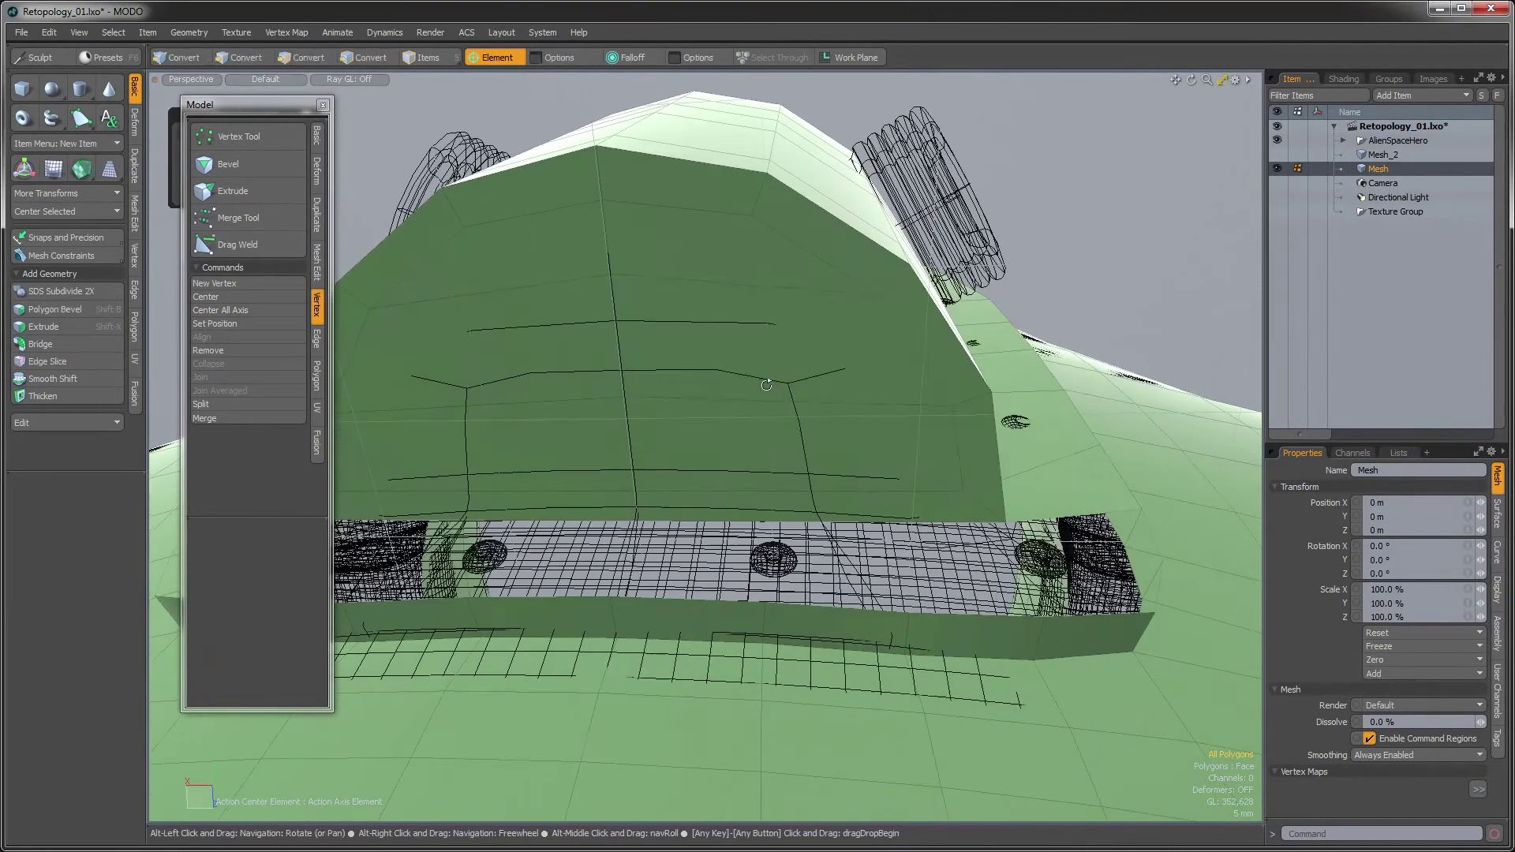
Edge-slice a vertical cut down one half of the cap, starting at the inset's upper corner
key(alt+c)
click(753, 214)
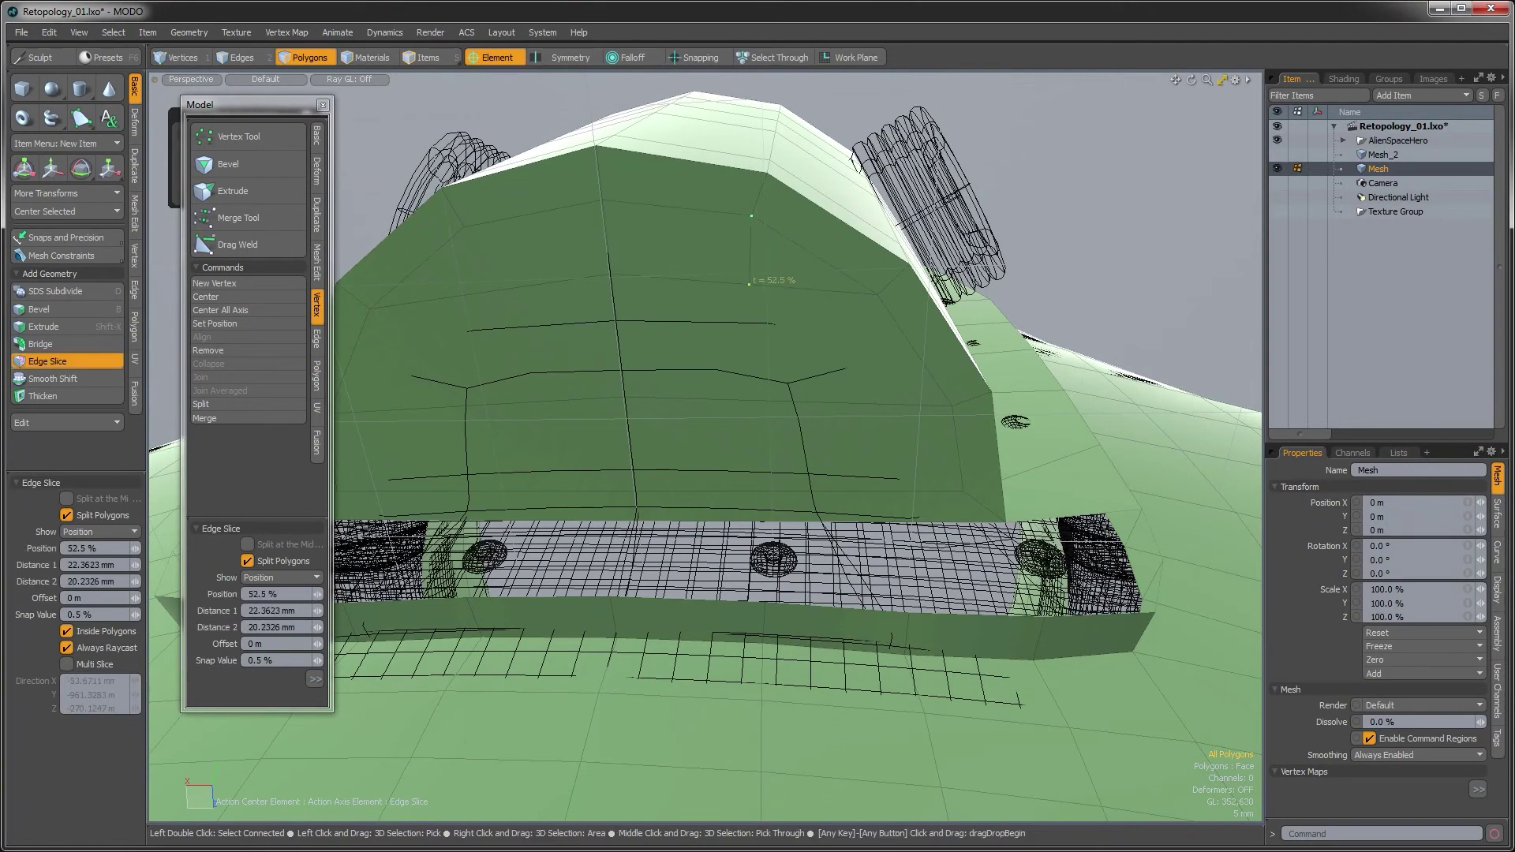
click(741, 281)
alt+drag(782, 474, 750, 536)
key(space)
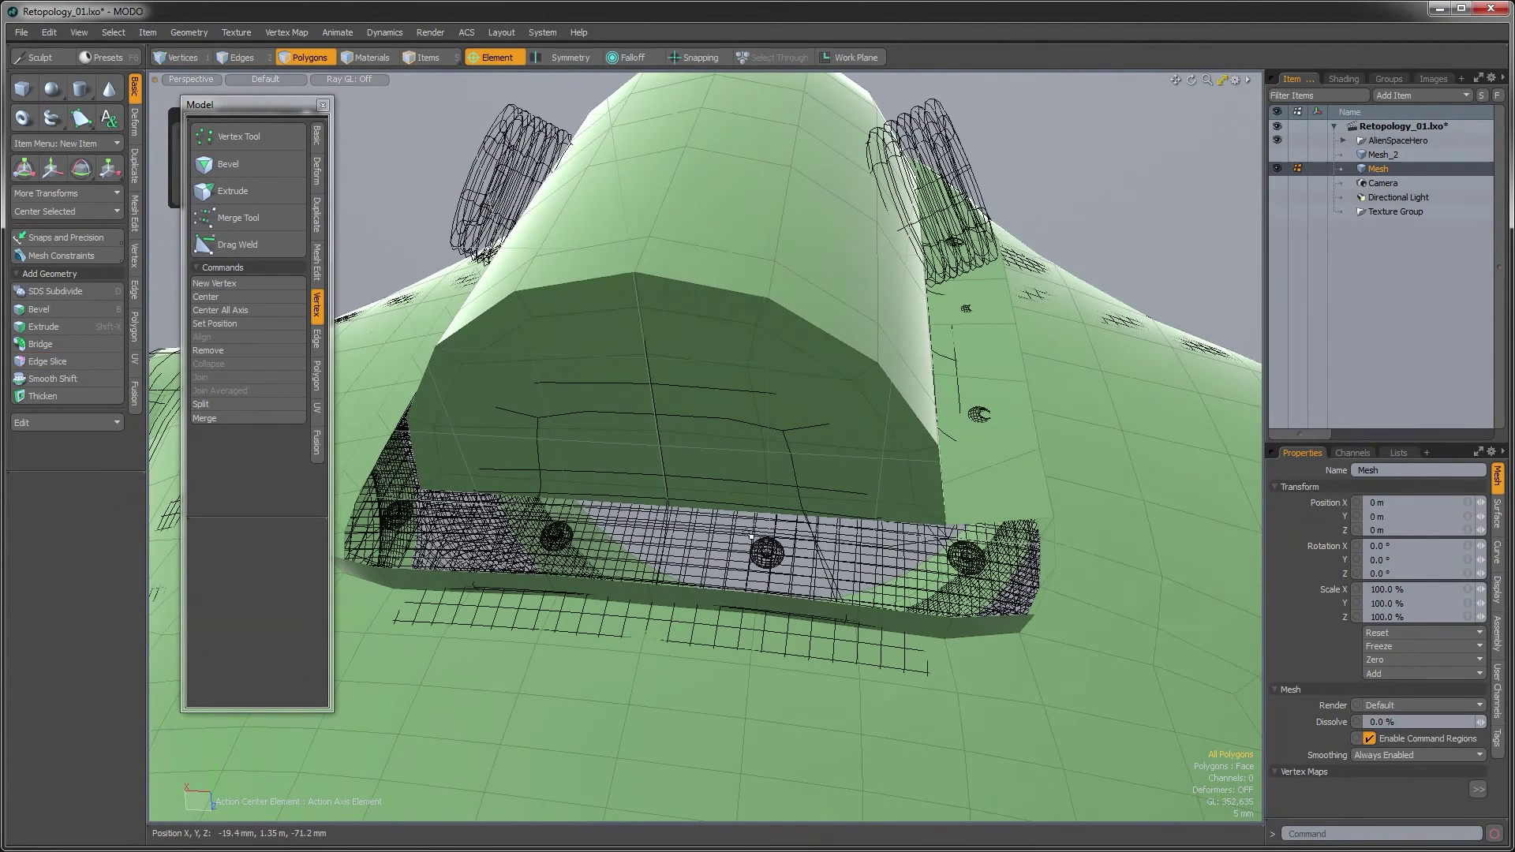
Bridge the capsule cap's lower edges to the facing rim edges on the half beside the centre line
key(1)
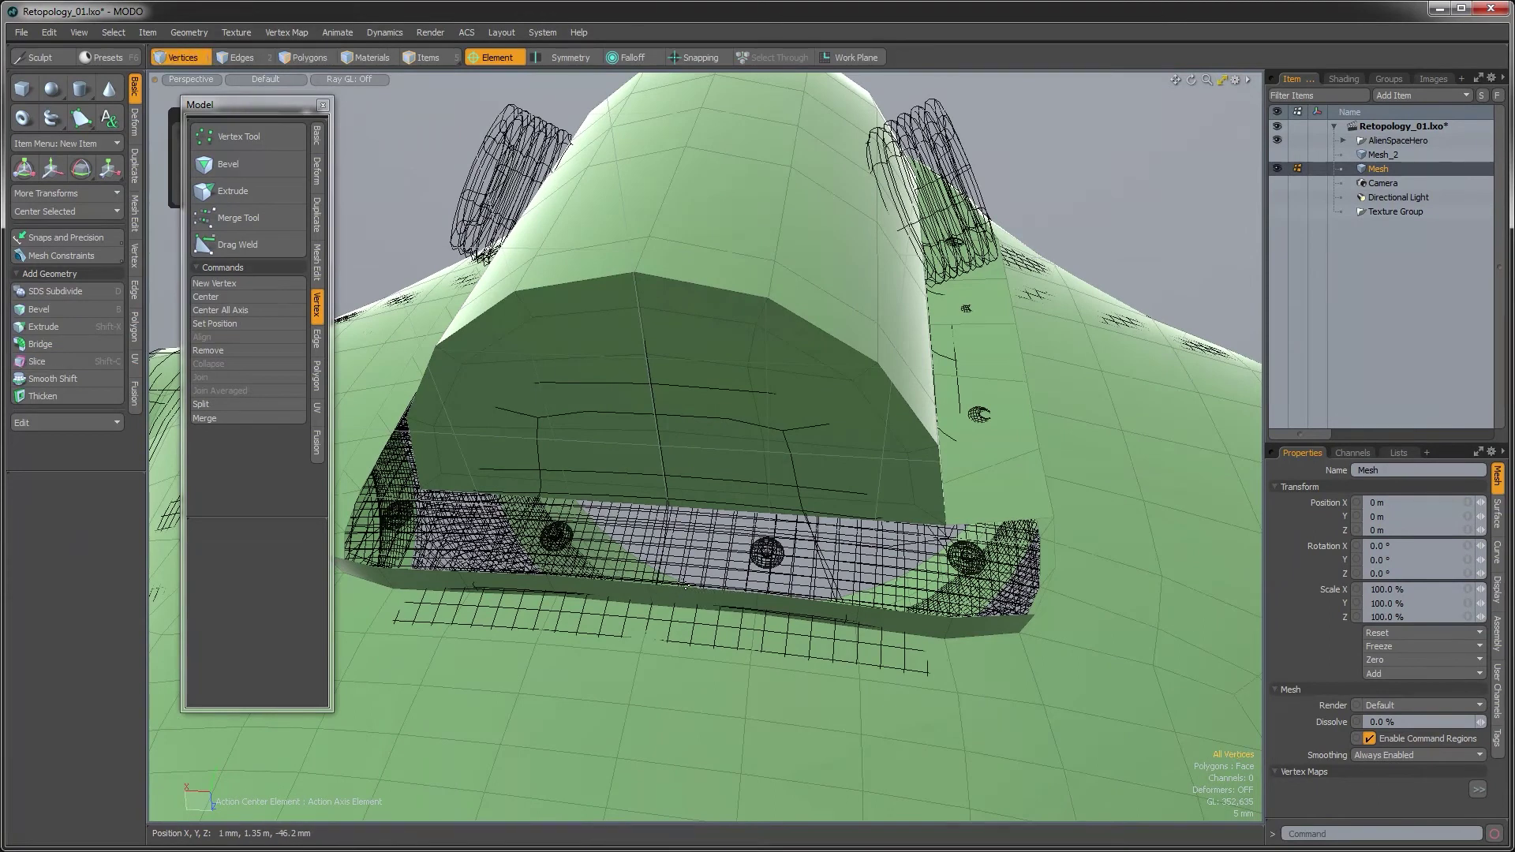
key(2)
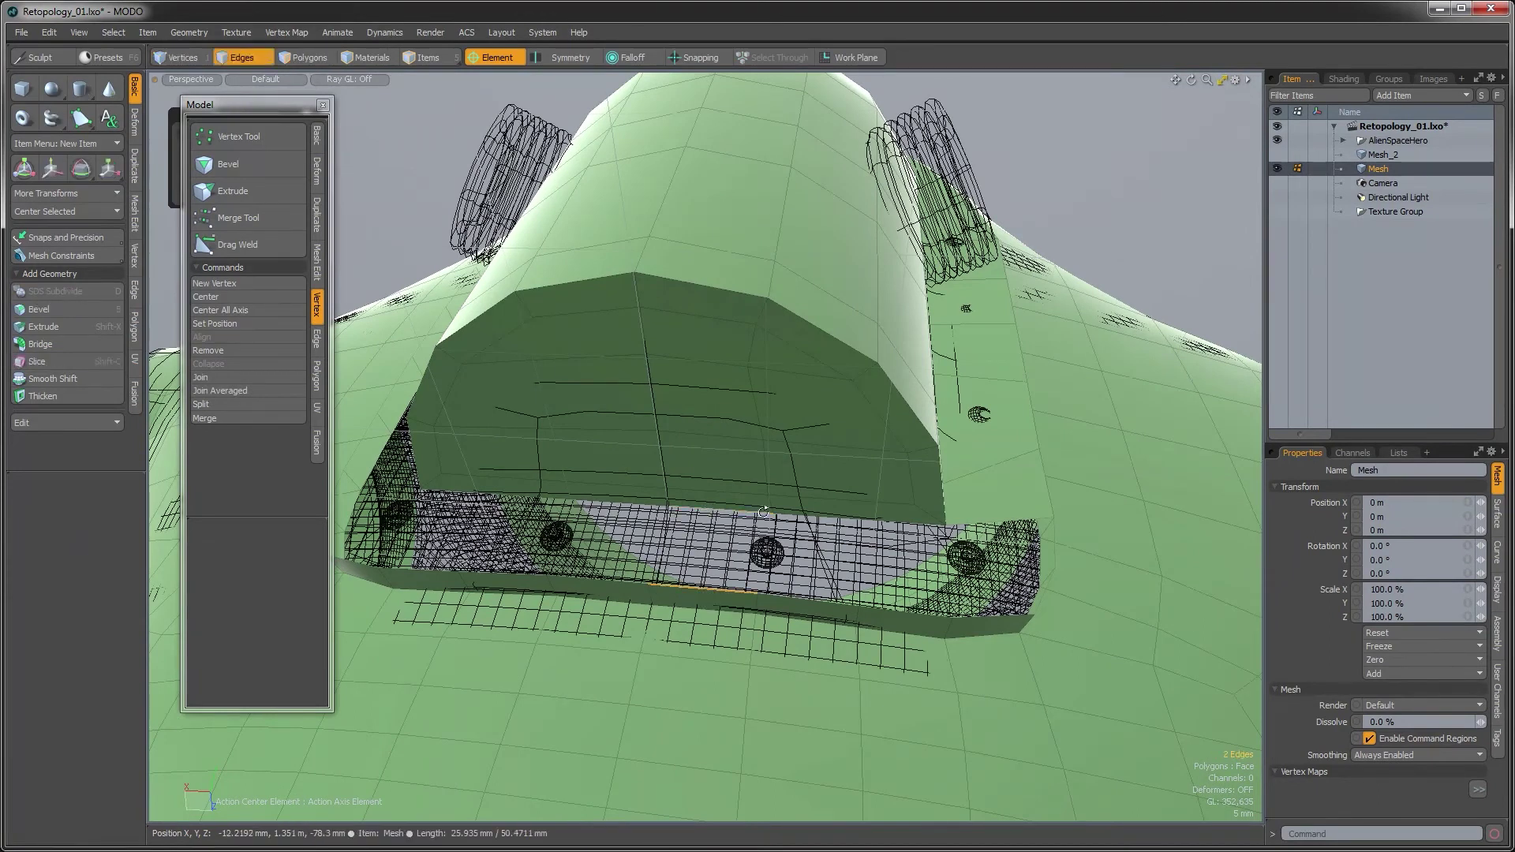
alt+drag(709, 509, 742, 511)
shift+click(837, 517)
mouse_move(815, 599)
alt+mouse_down()
mouse_move(817, 544)
mouse_move(820, 606)
alt+mouse_up()
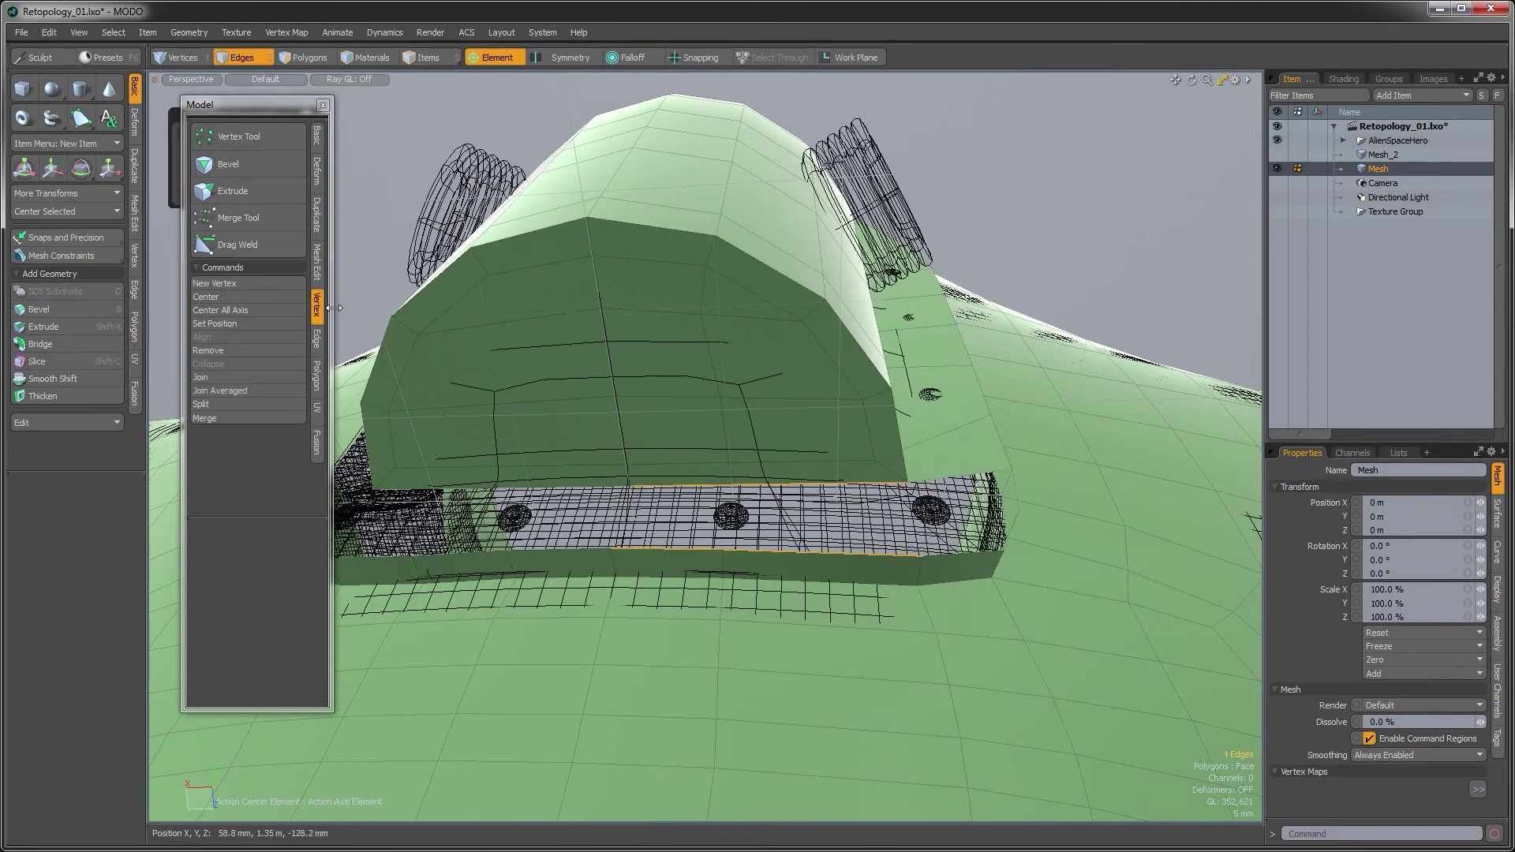
click(316, 335)
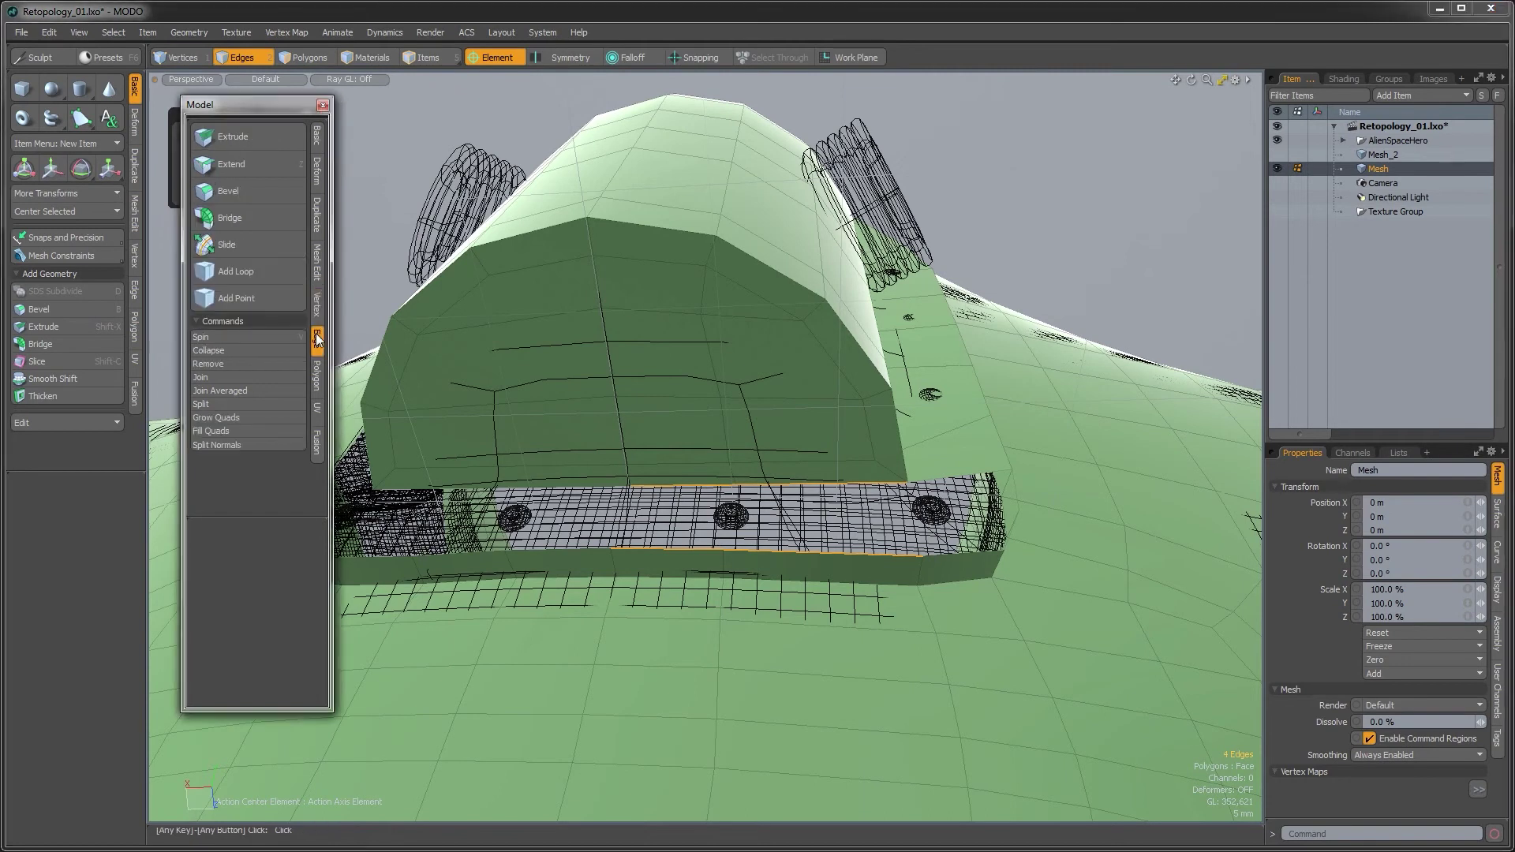
click(239, 224)
click(715, 502)
alt+drag(715, 501, 718, 458)
key(space)
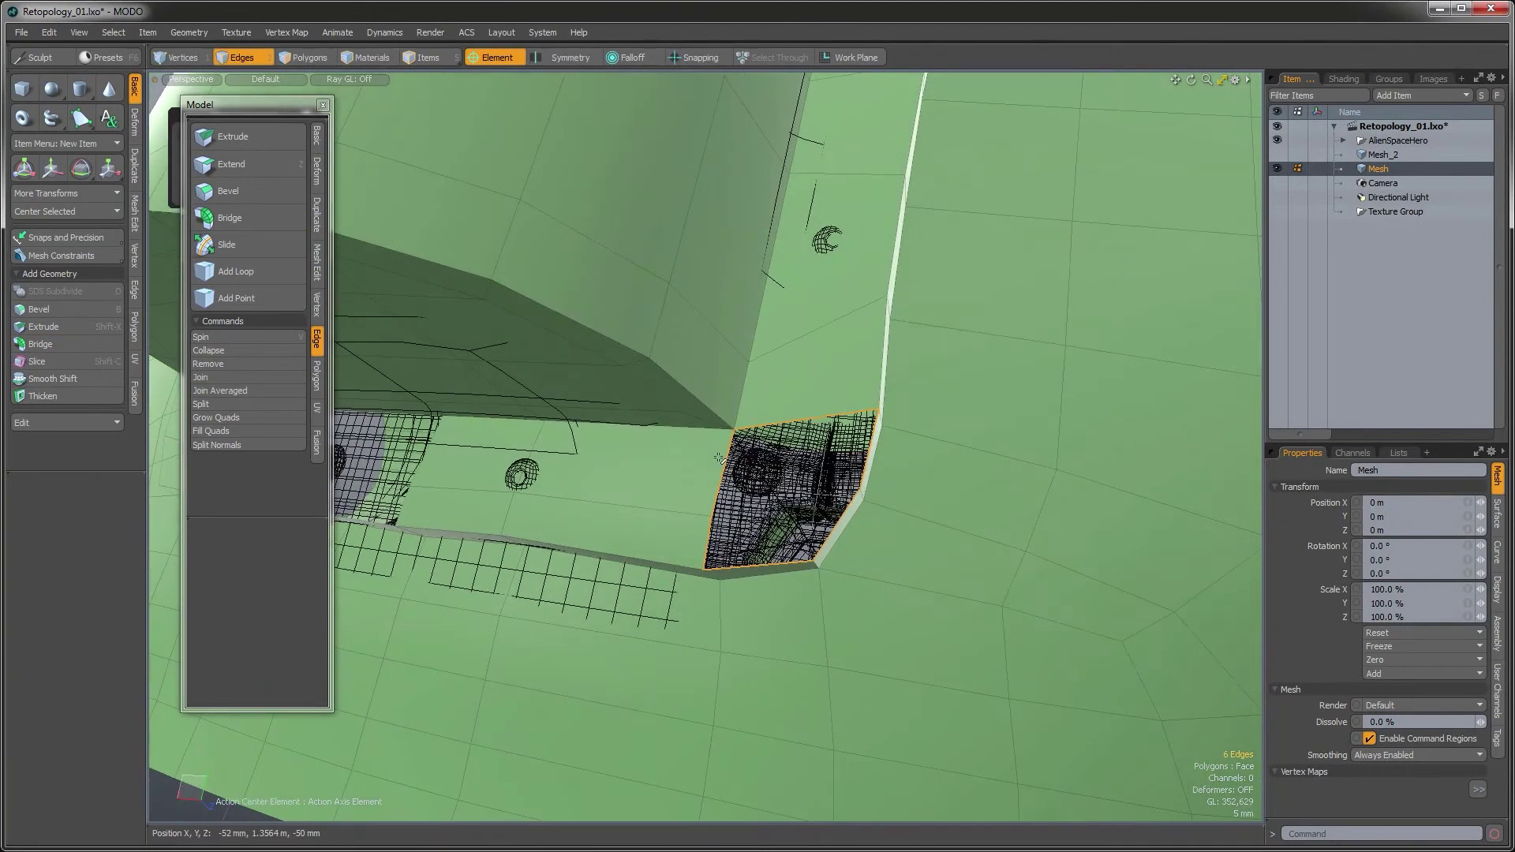
Bridge the facing edges of the remaining gap at the rim's lower corner to close it
alt+drag(784, 571, 742, 545)
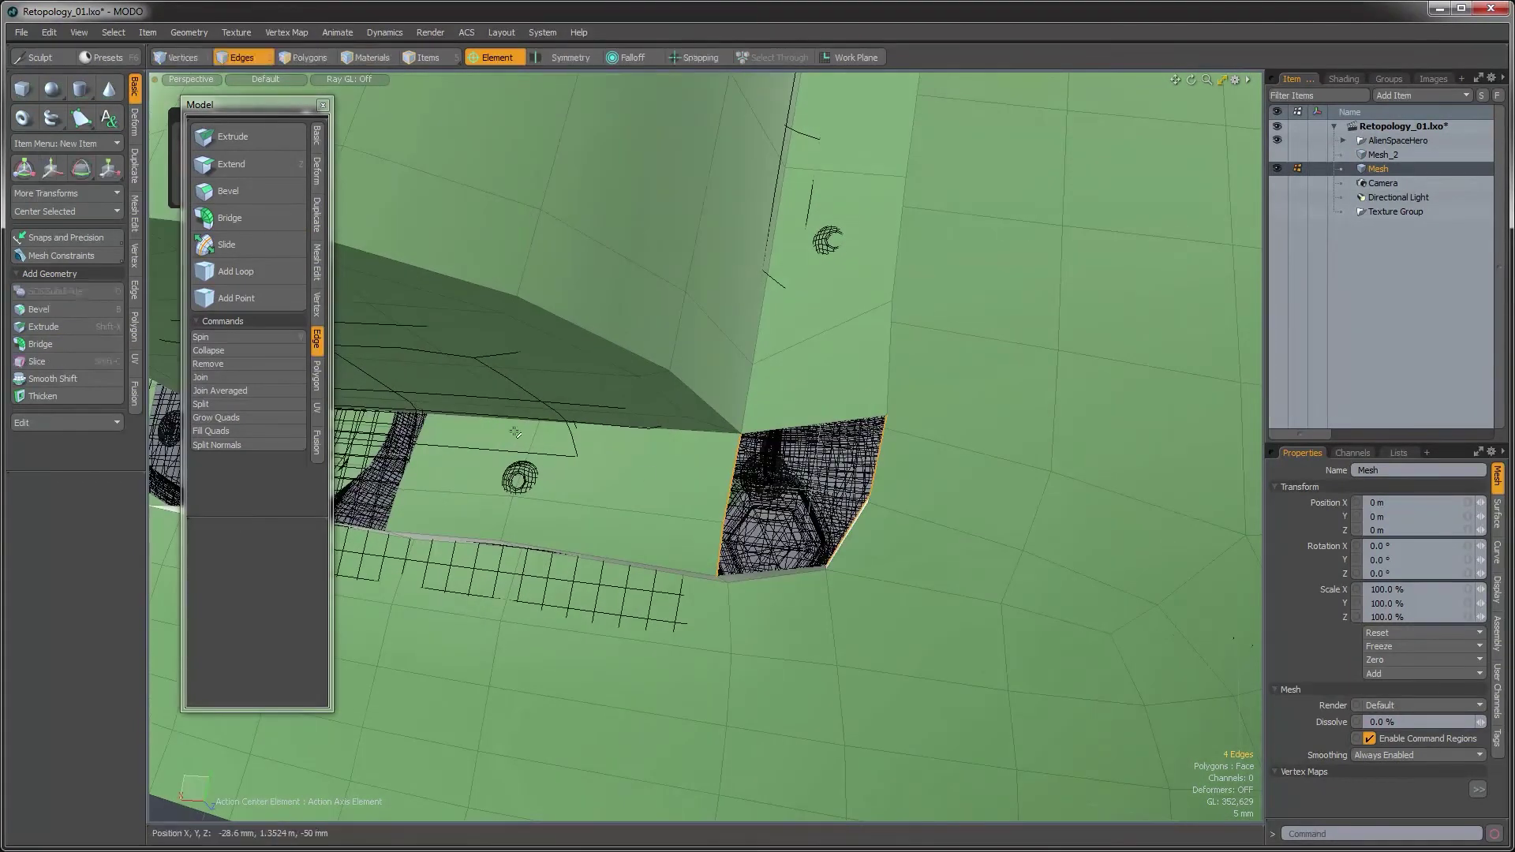
click(249, 221)
alt+drag(773, 477, 926, 477)
key(space)
key(Escape)
scroll(907, 490, up, 5)
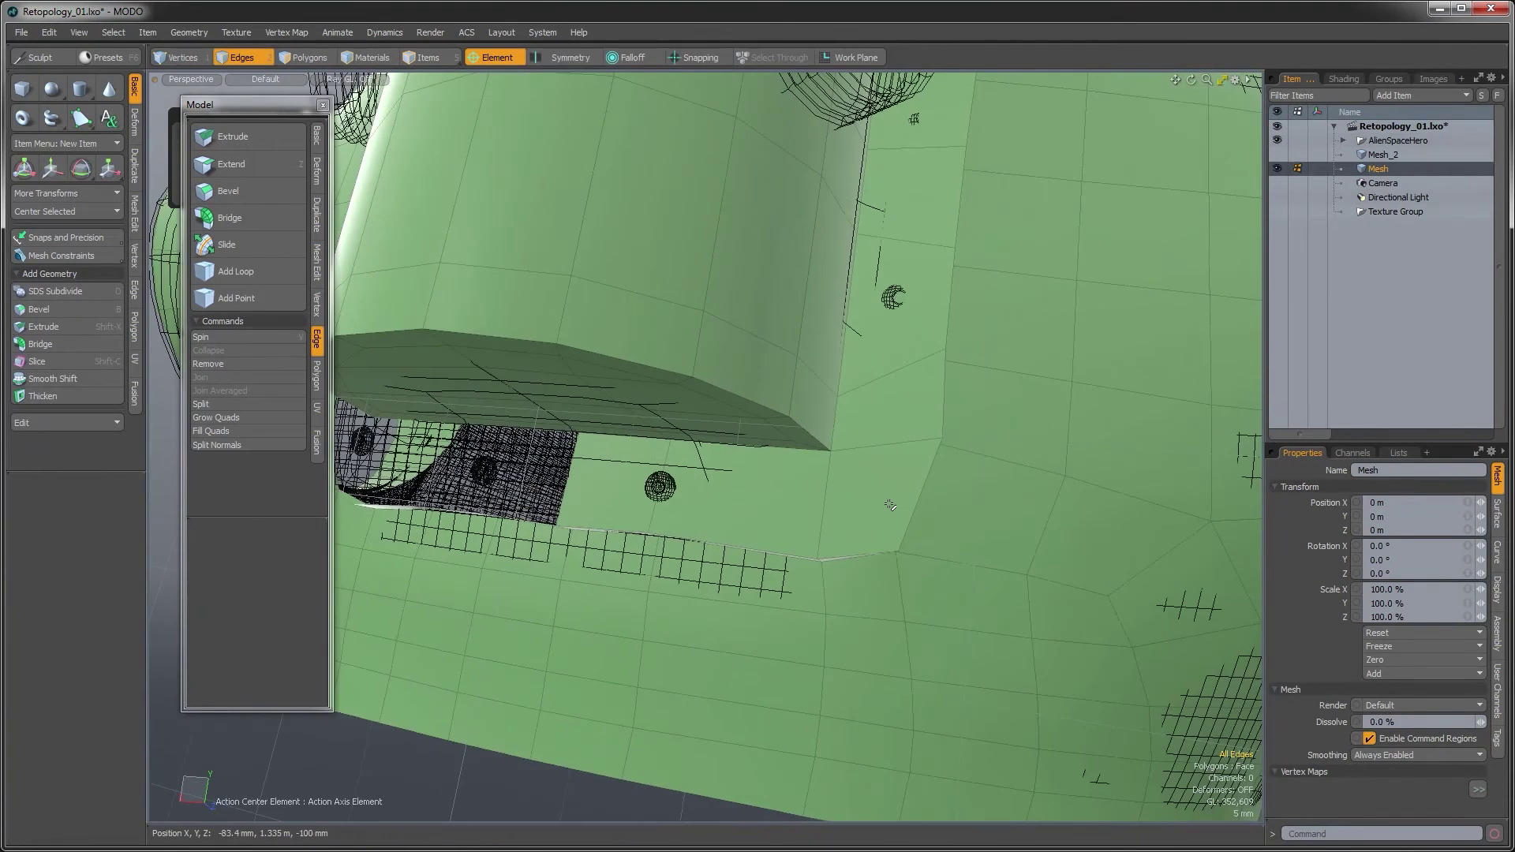
Select the armor's vertical centre edges around front and back and set their X position to 0 m
alt+drag(882, 513, 786, 569)
scroll(766, 502, up, 2)
scroll(831, 479, down, 3)
scroll(828, 502, down, 2)
scroll(838, 502, down, 2)
mouse_move(838, 502)
alt+mouse_down()
mouse_move(855, 593)
mouse_move(884, 410)
mouse_move(843, 505)
alt+mouse_up()
ctrl+alt+drag(843, 505, 740, 567)
key(3)
key(1)
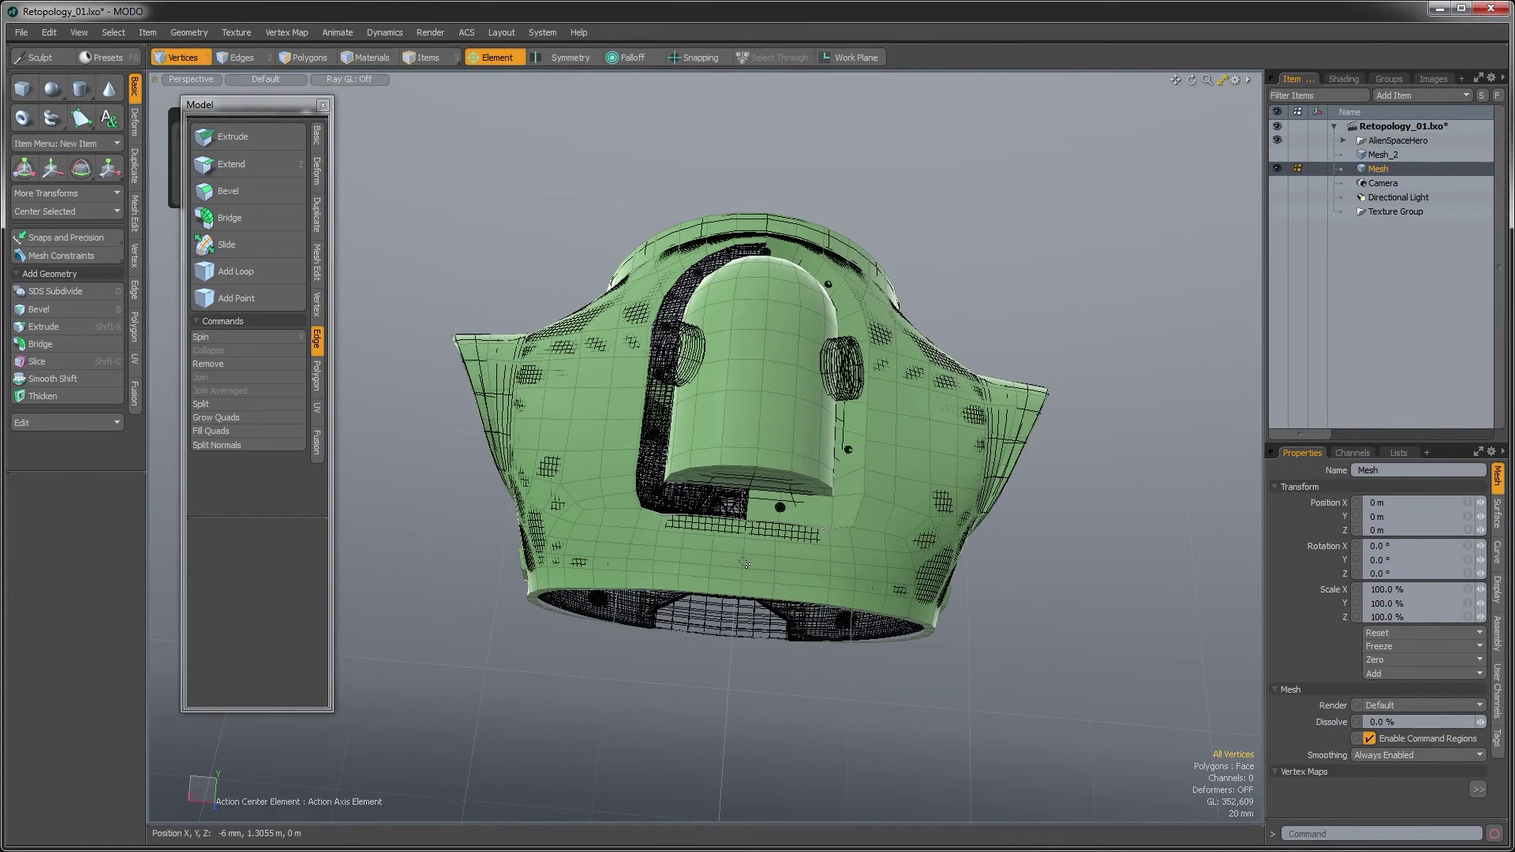
key(3)
key(2)
alt+drag(744, 562, 314, 338)
shift+double_click(754, 645)
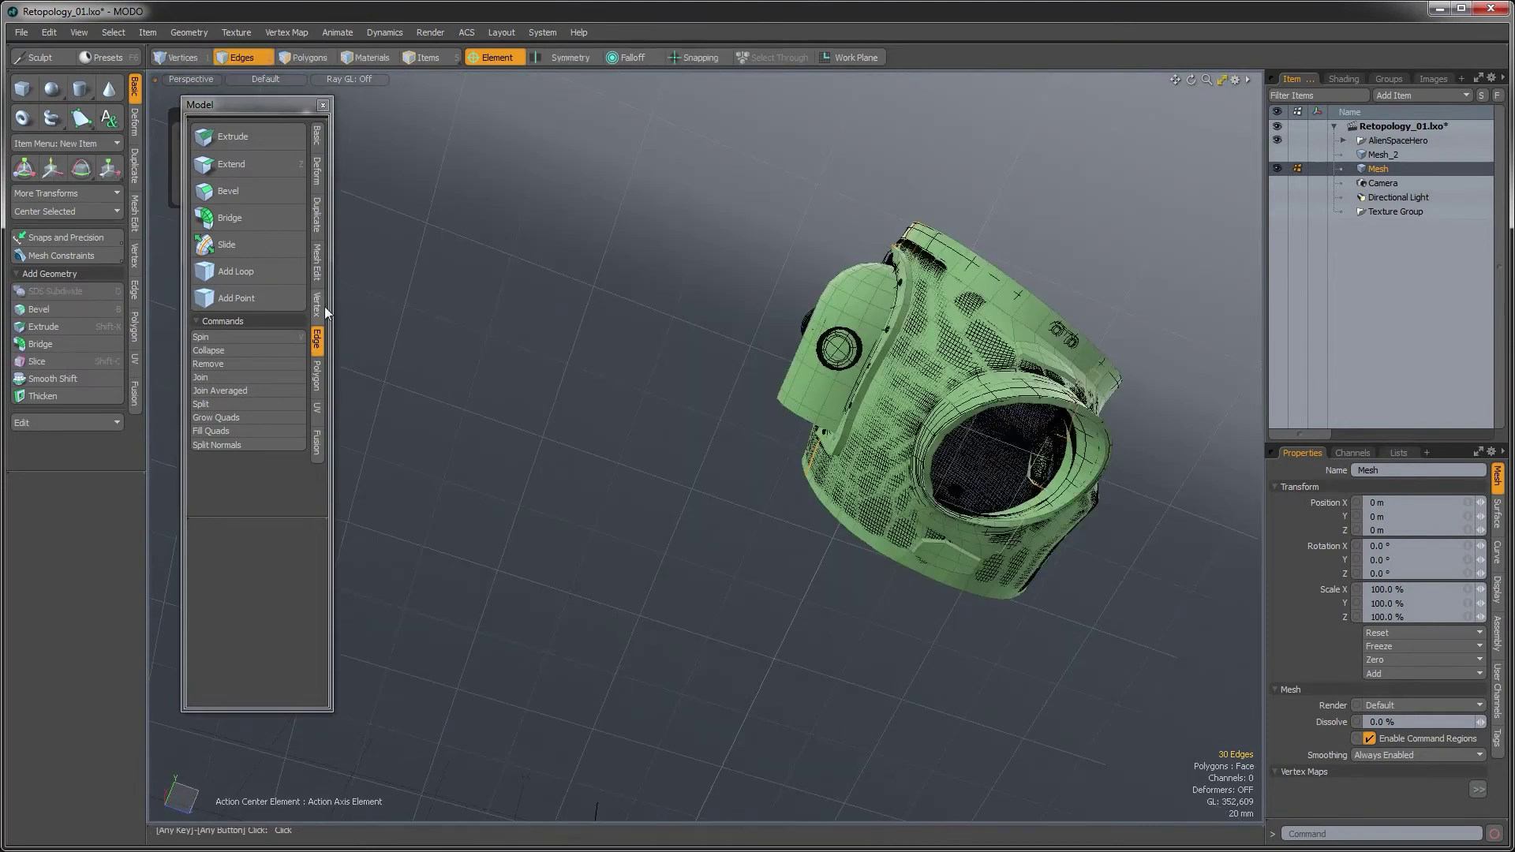
click(318, 306)
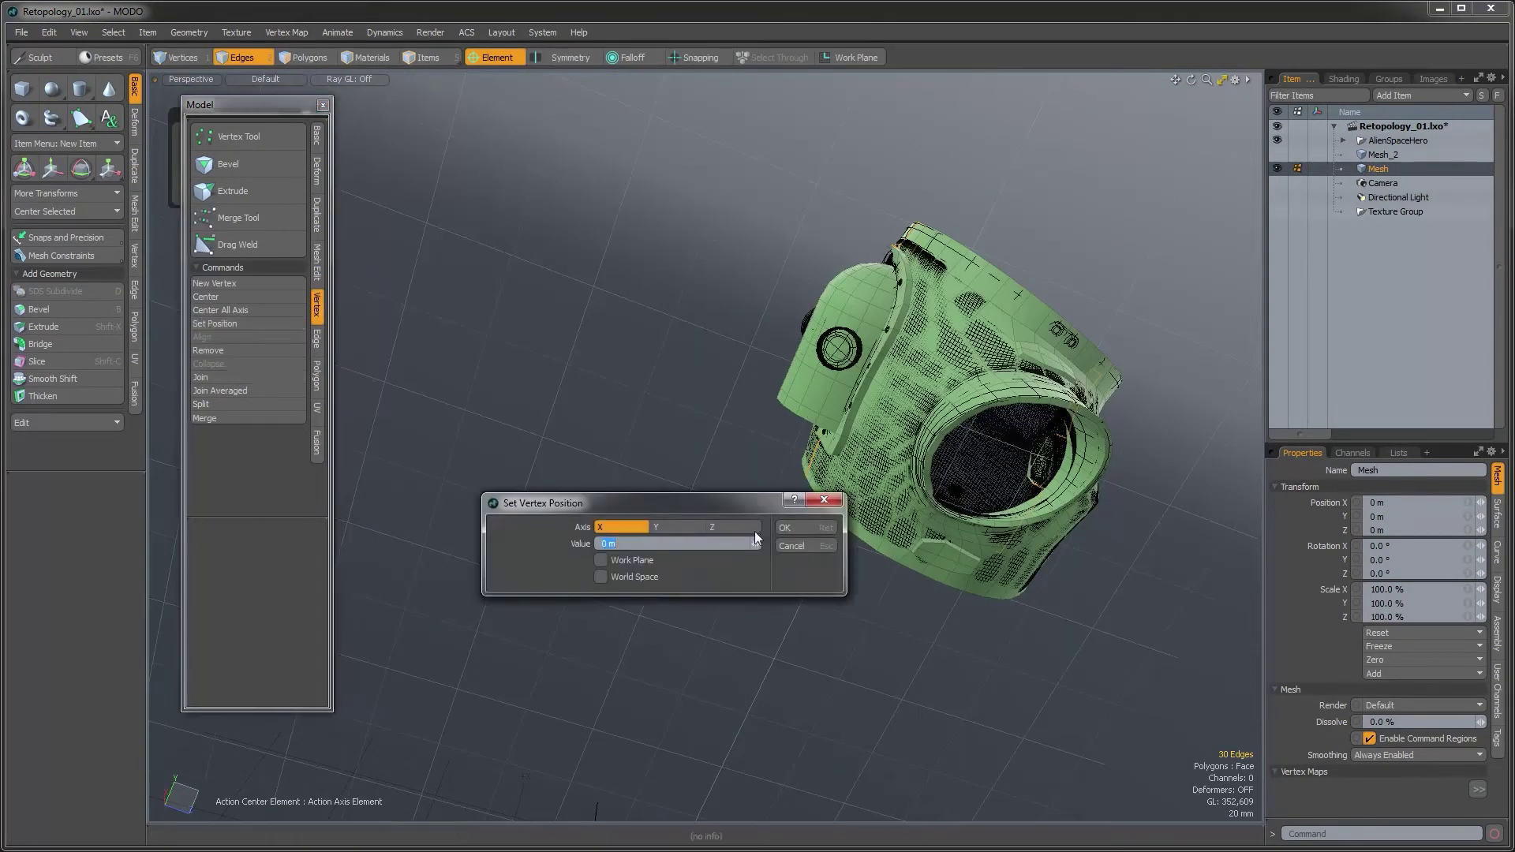
click(780, 523)
alt+drag(887, 450, 803, 558)
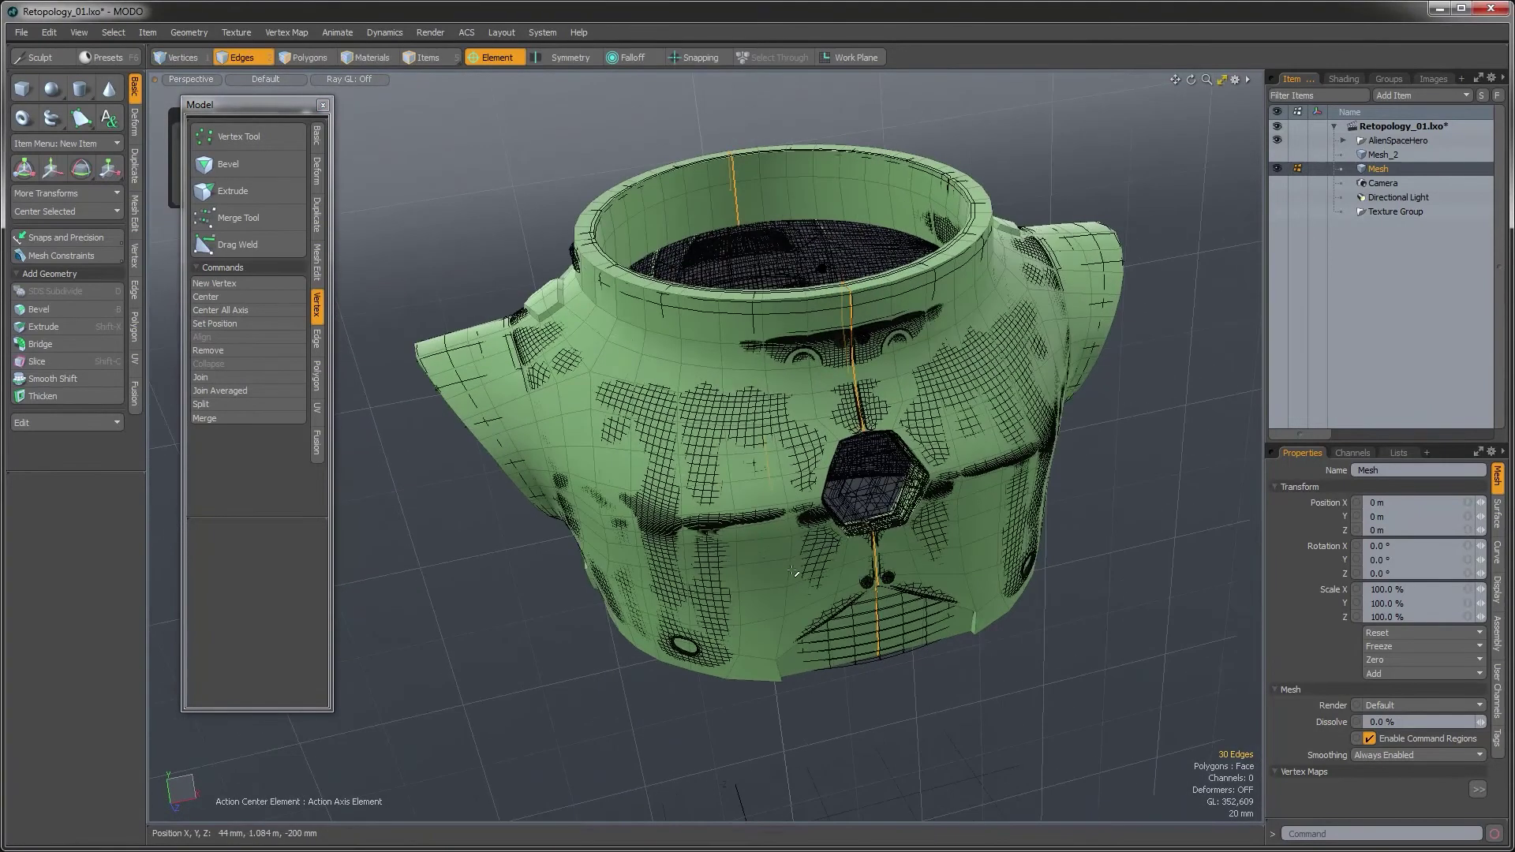
key(3)
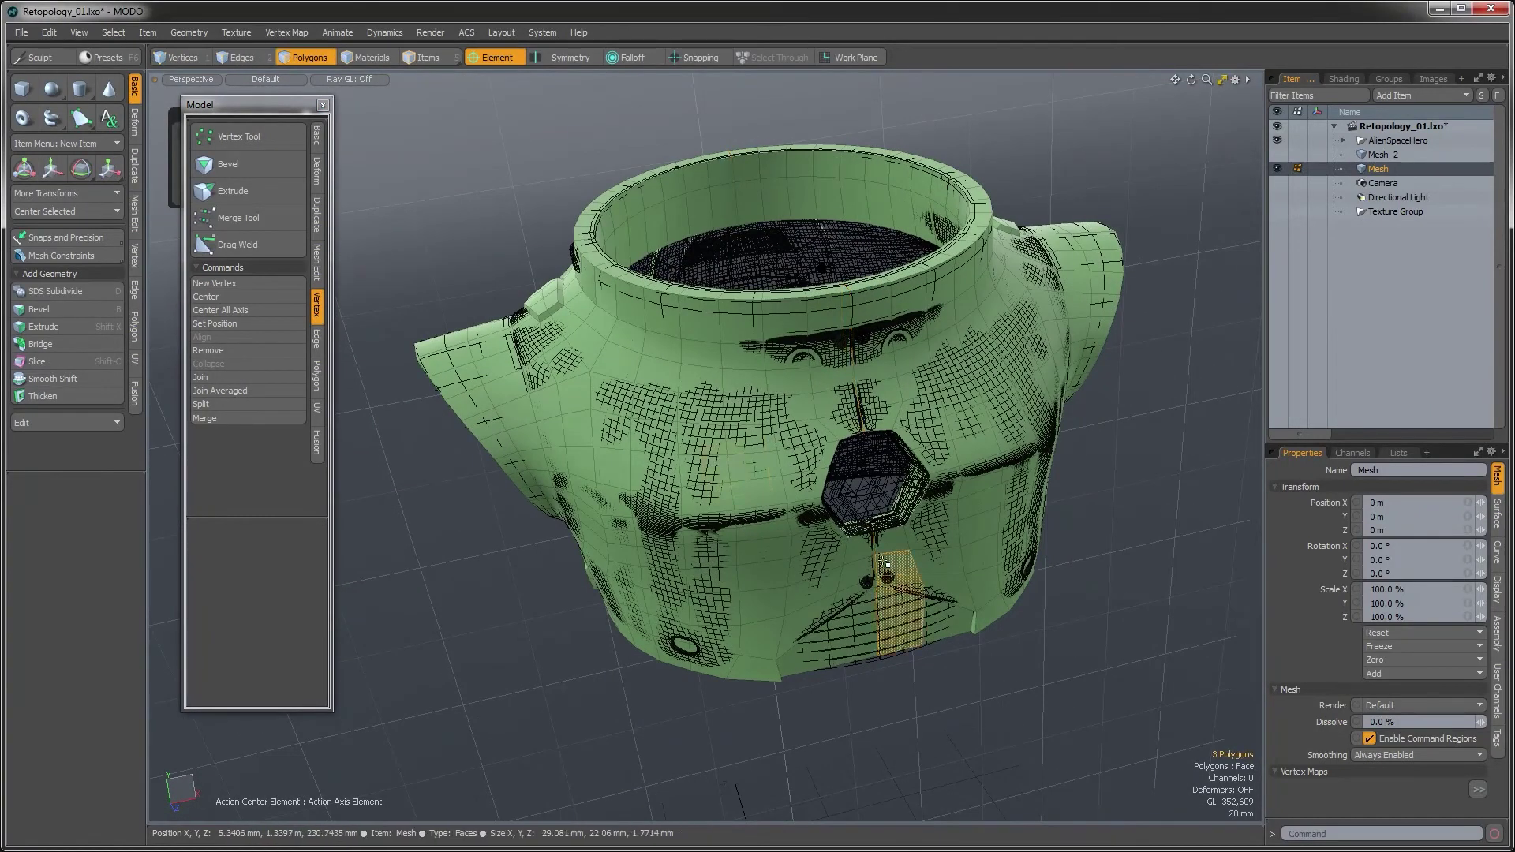
key(l)
alt+drag(911, 621, 879, 595)
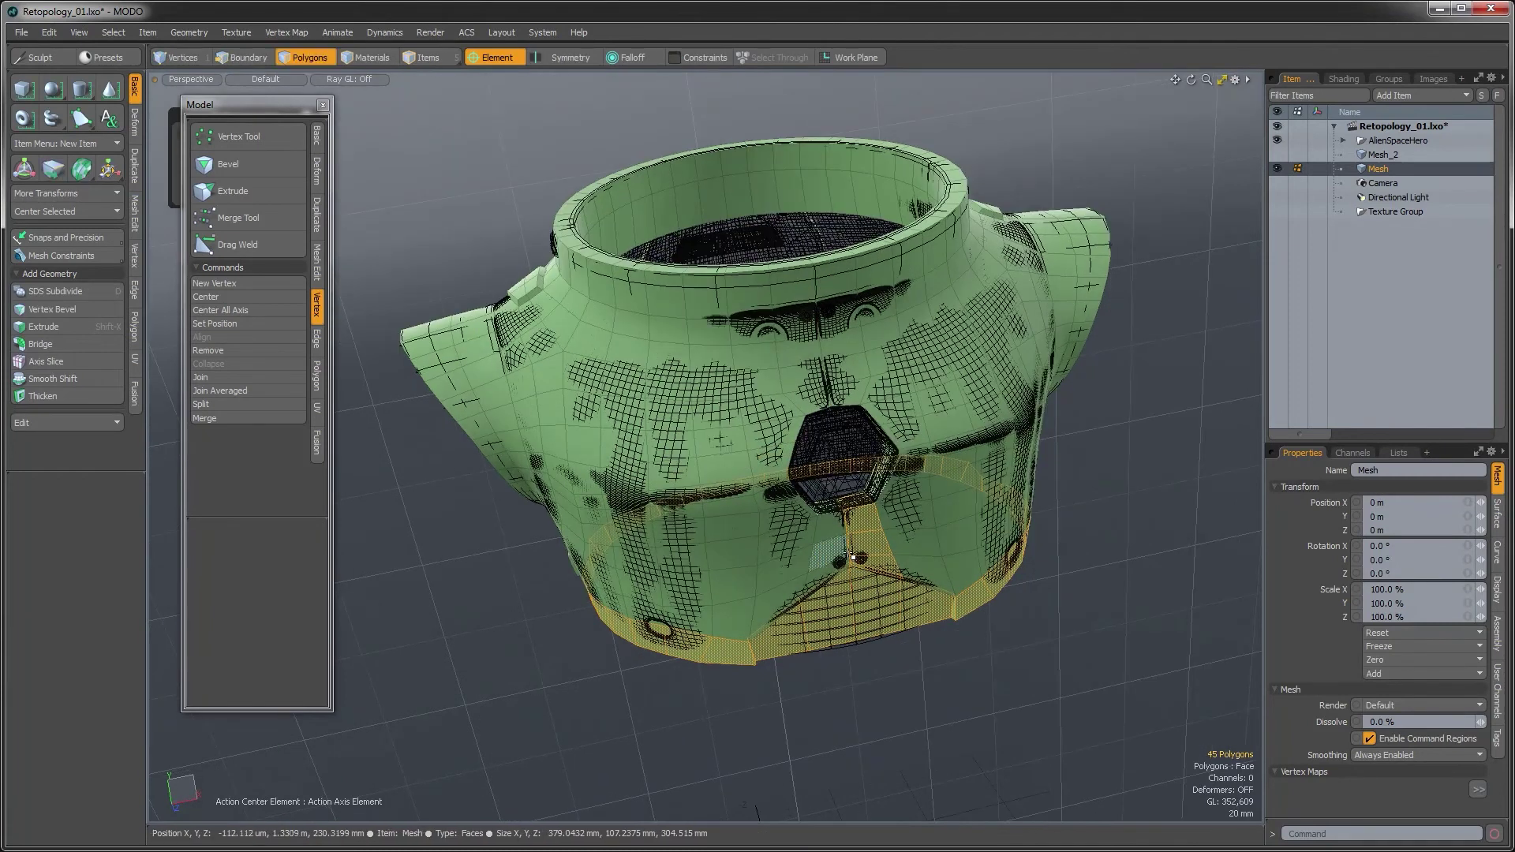
ctrl+right_drag(828, 687, 841, 687)
click(858, 687)
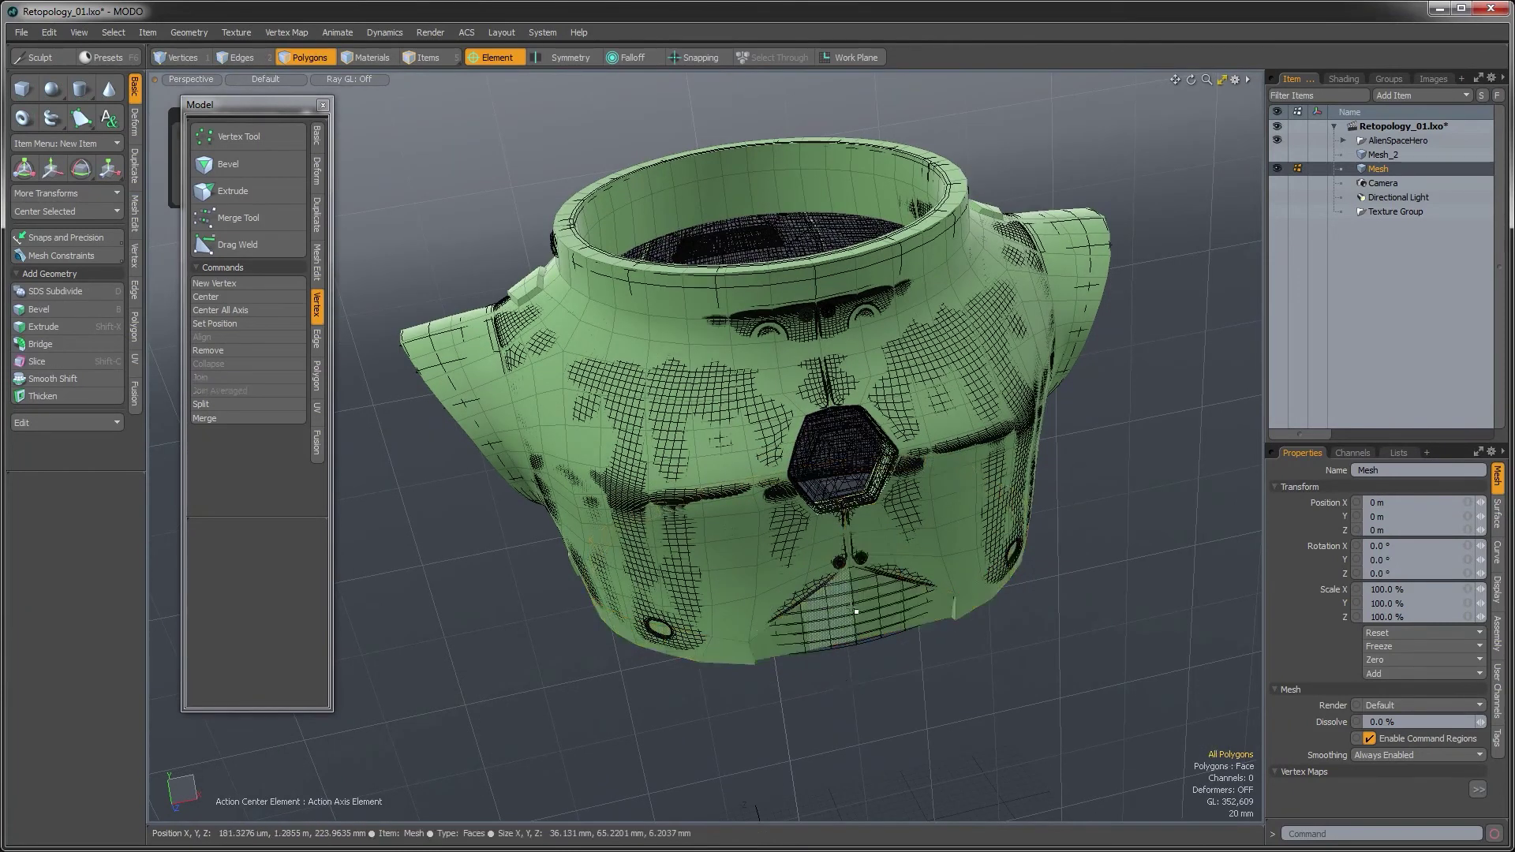
Select the column of polygons beside the centre line on the armor's front and back and delete it
drag(866, 616, 850, 536)
alt+drag(835, 299, 623, 537)
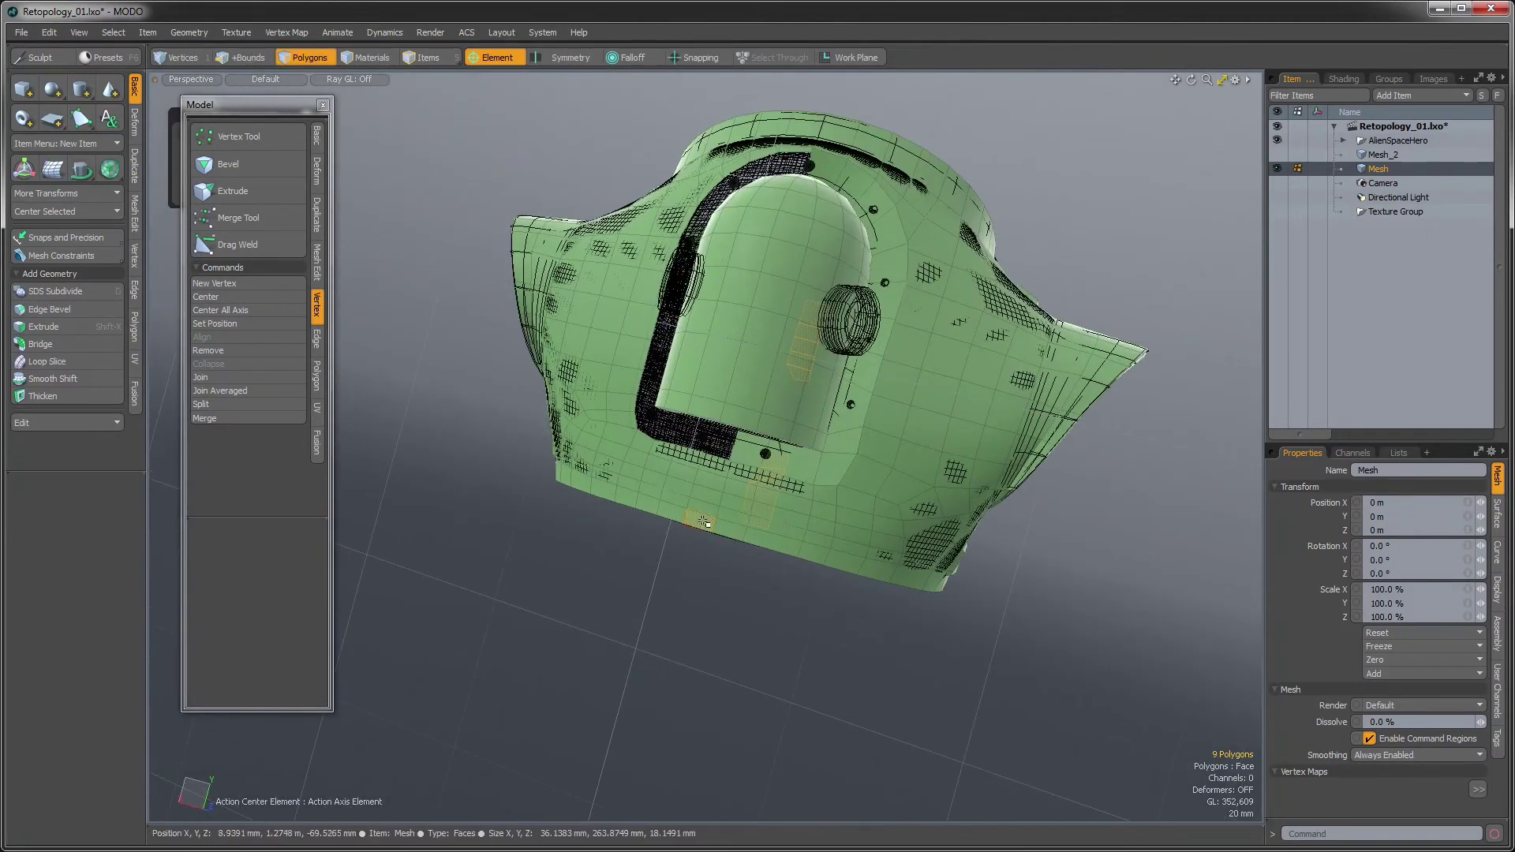
alt+drag(720, 467, 743, 552)
shift+click(786, 401)
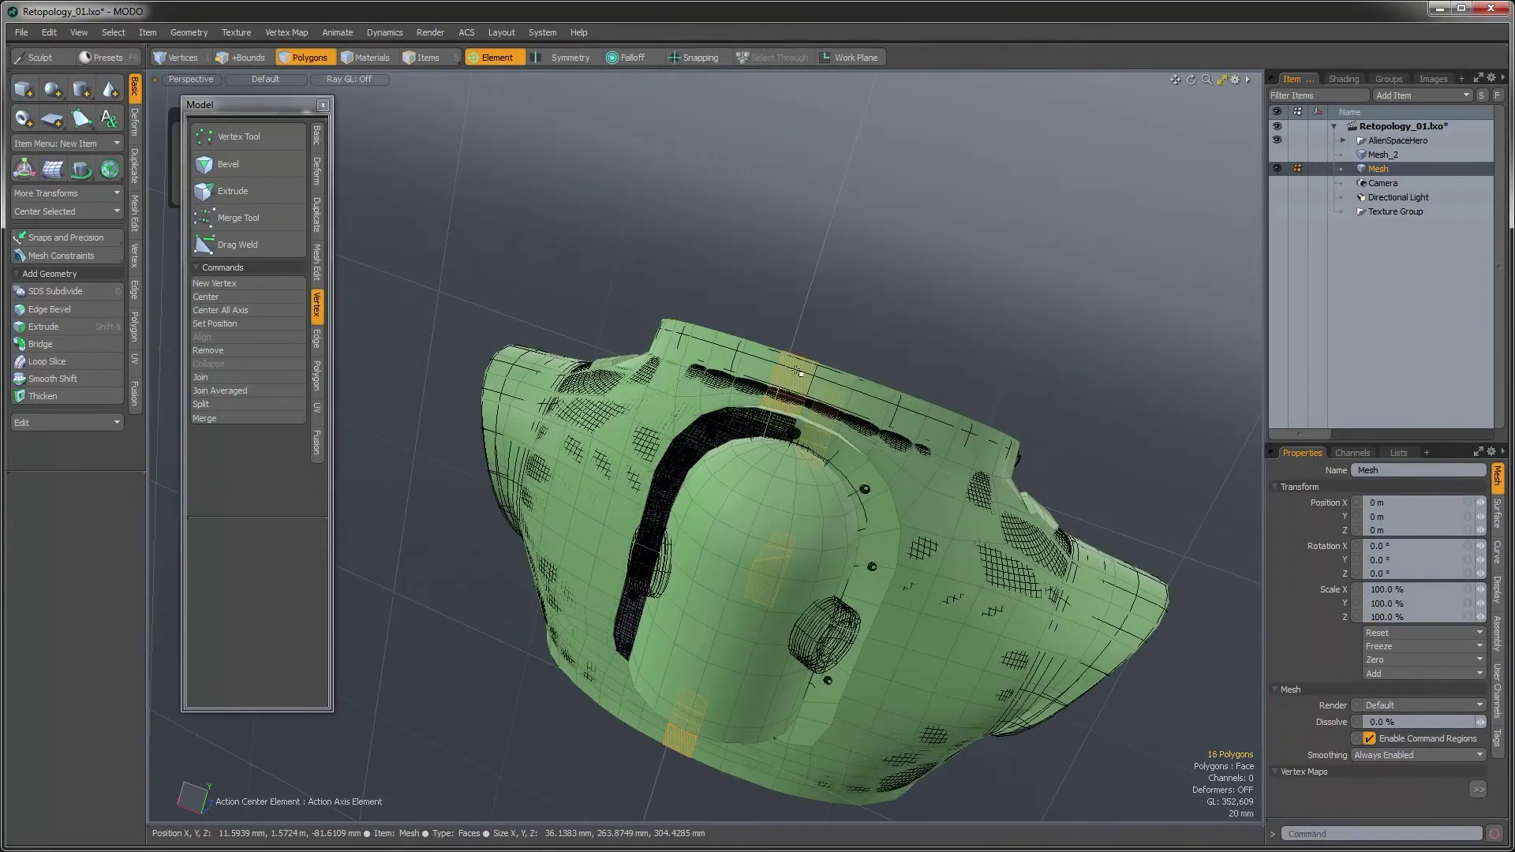
key(l)
alt+drag(781, 708, 695, 641)
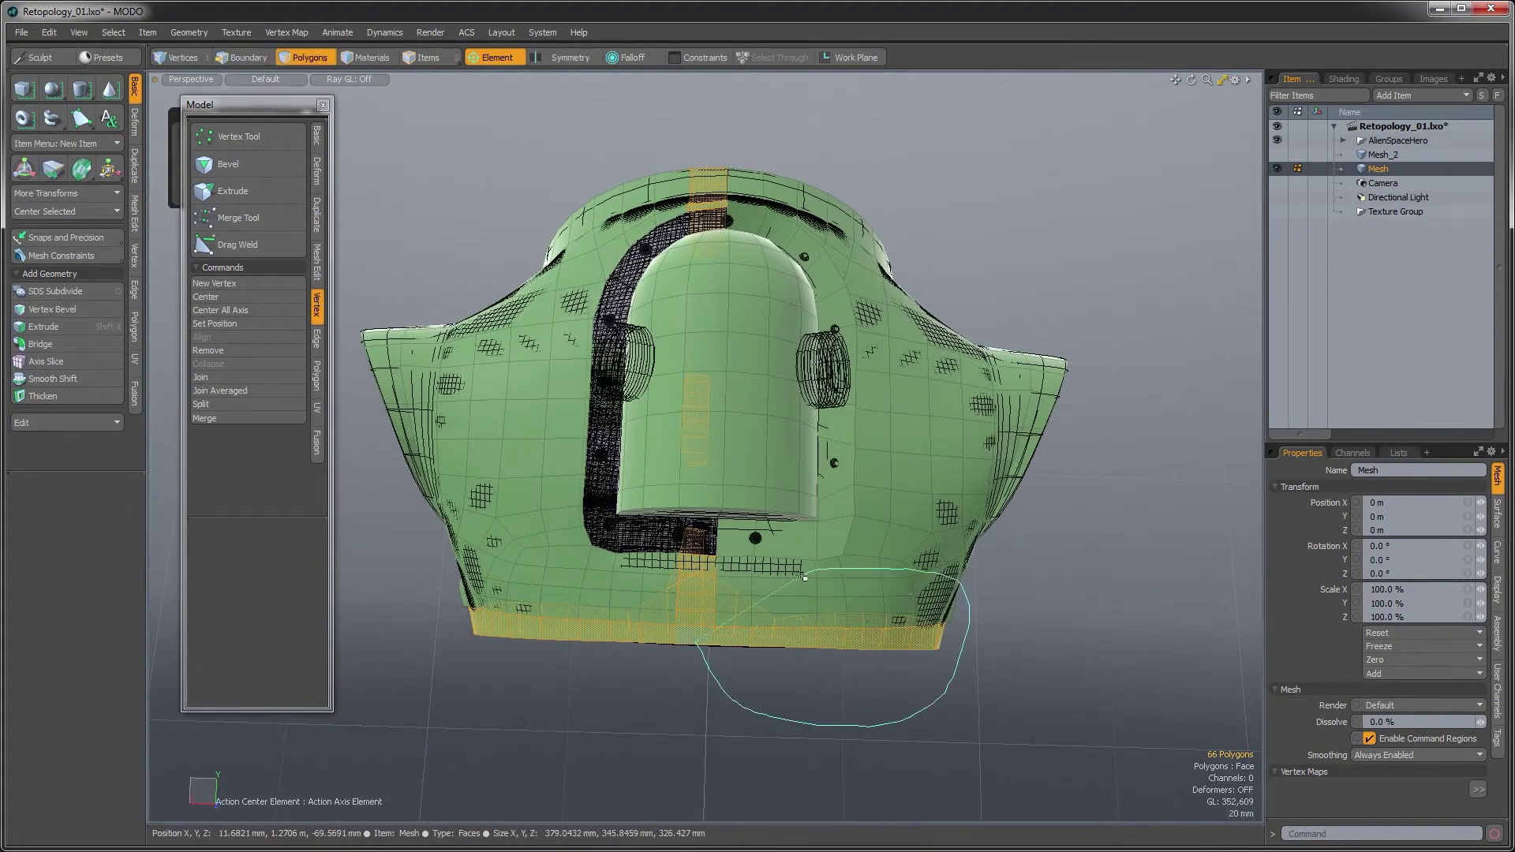
ctrl+right_drag(804, 579, 698, 644)
ctrl+right_drag(489, 742, 493, 740)
mouse_move(493, 740)
alt+mouse_down()
mouse_move(829, 620)
mouse_move(799, 599)
mouse_move(801, 539)
alt+mouse_up()
ctrl+click(833, 562)
alt+drag(740, 606, 772, 461)
key(Delete)
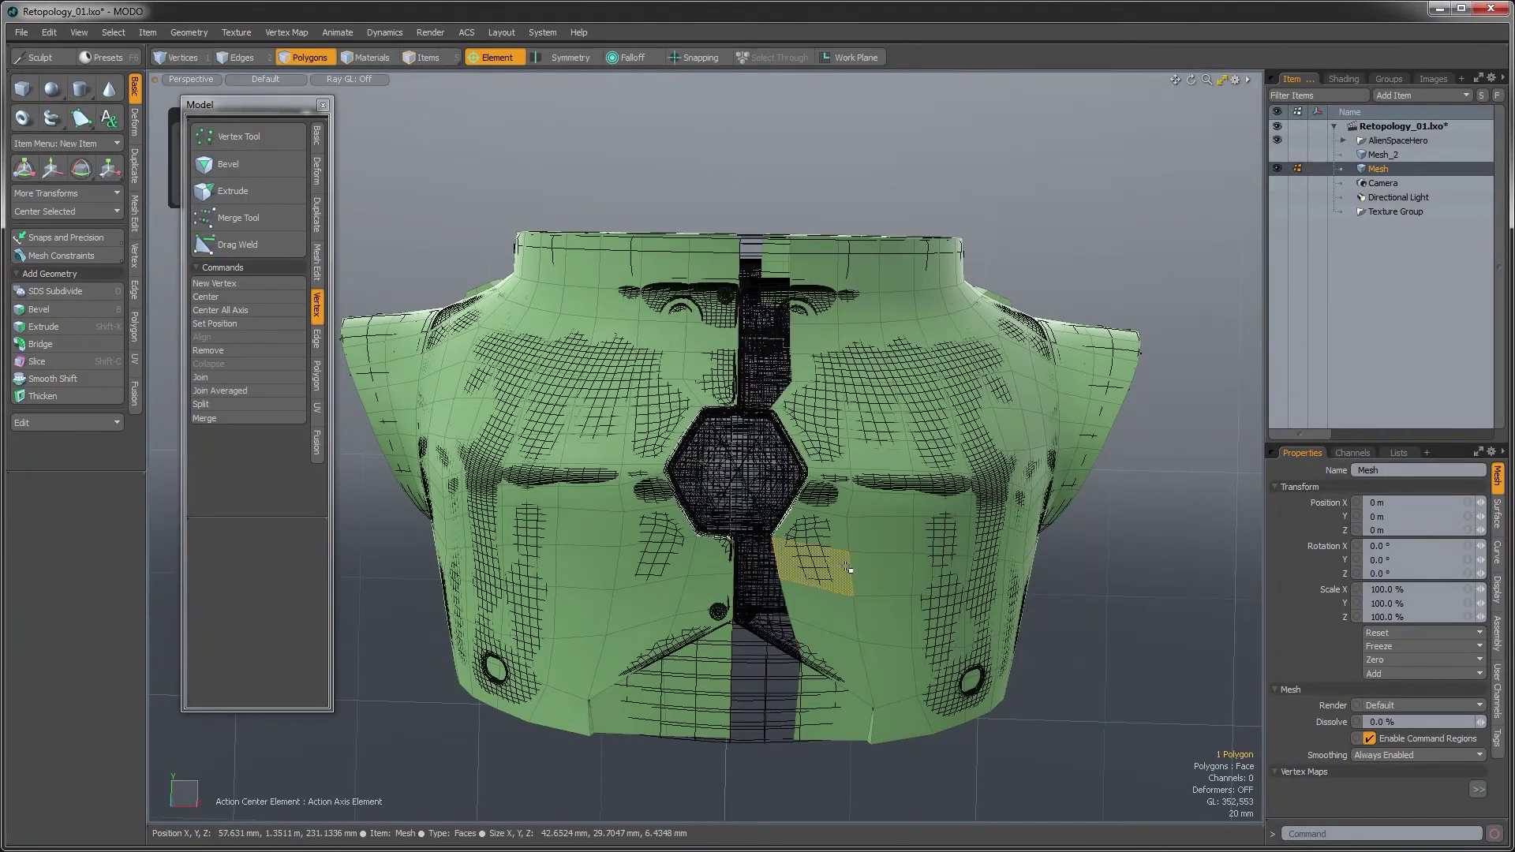
Delete the last polygons linking the two halves and remove the detached half of the armor shell
double_click(849, 569)
click(792, 672)
alt+drag(791, 672, 769, 305)
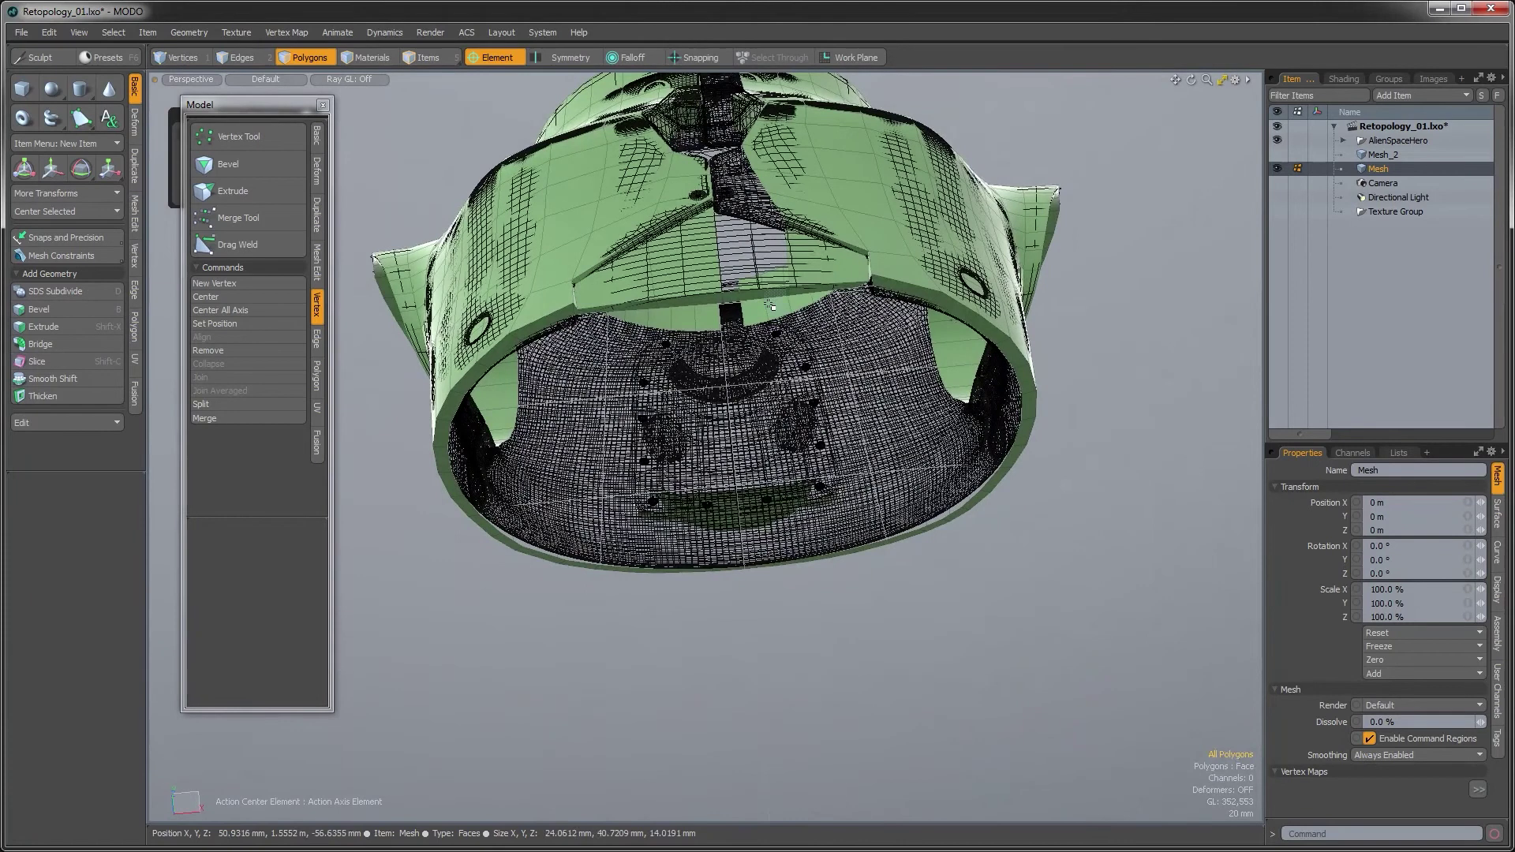
double_click(858, 256)
click(845, 396)
alt+drag(845, 379, 842, 249)
alt+drag(839, 395, 610, 448)
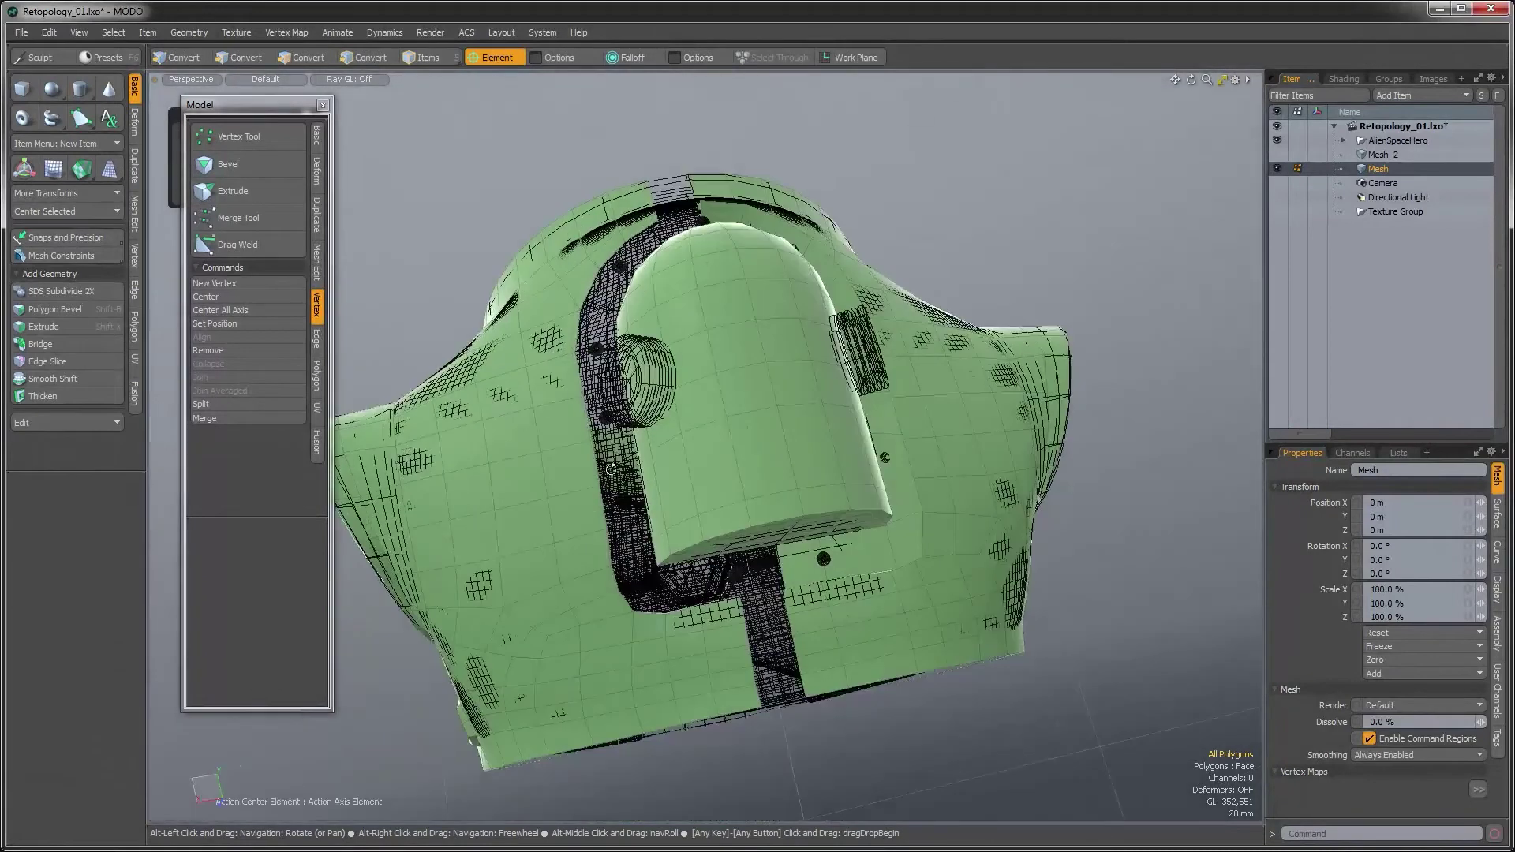
double_click(640, 625)
alt+drag(640, 624, 679, 315)
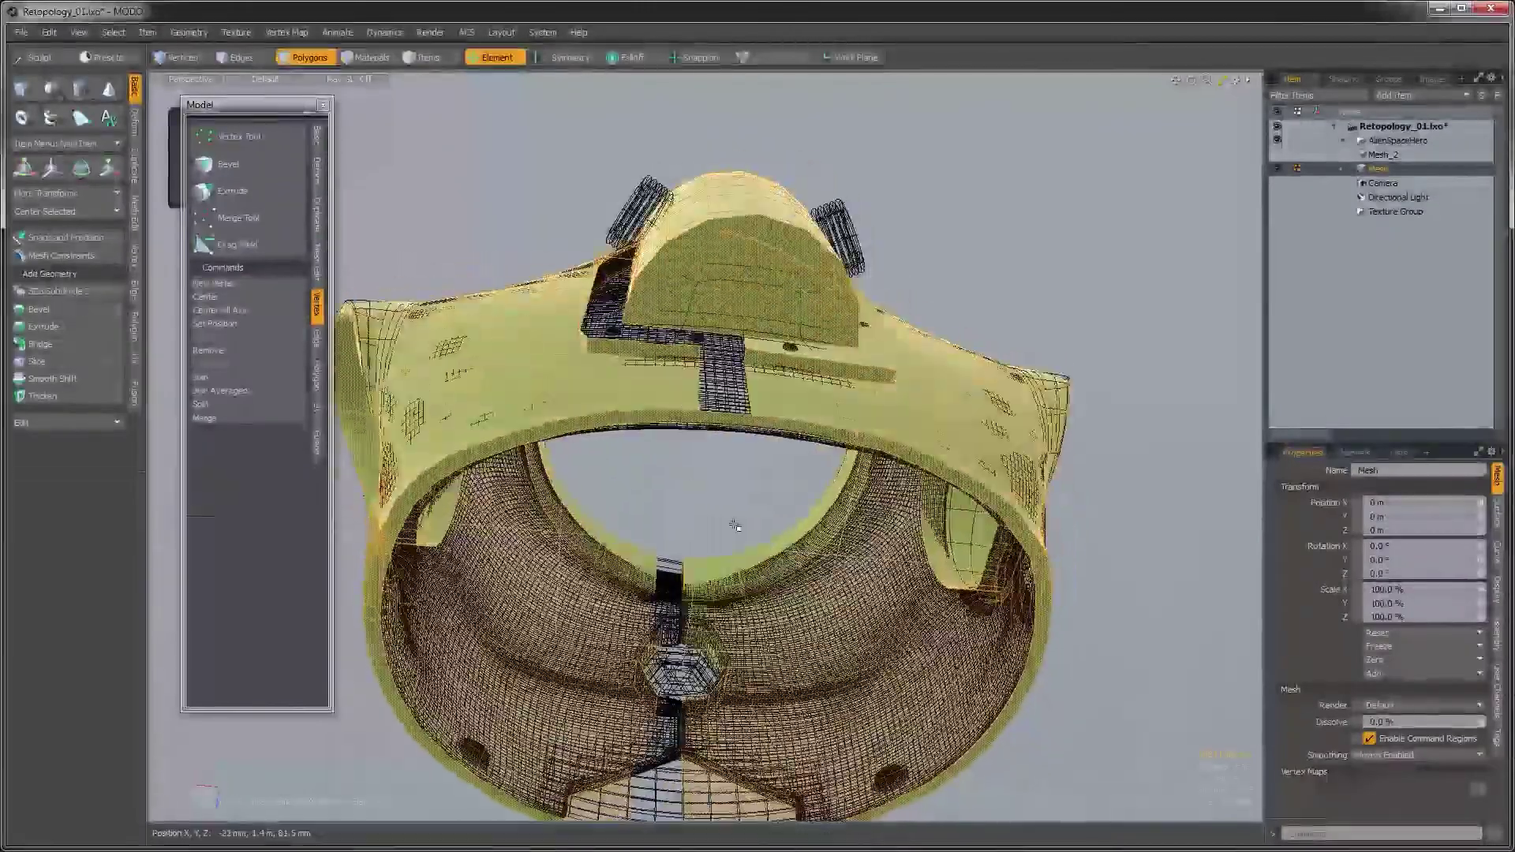
click(728, 466)
double_click(684, 410)
key(h)
Select the backpack capsule's polygons on the removed side of the centre line and delete them
mouse_move(738, 303)
alt+mouse_down()
mouse_move(702, 351)
mouse_move(703, 243)
mouse_move(677, 469)
alt+mouse_up()
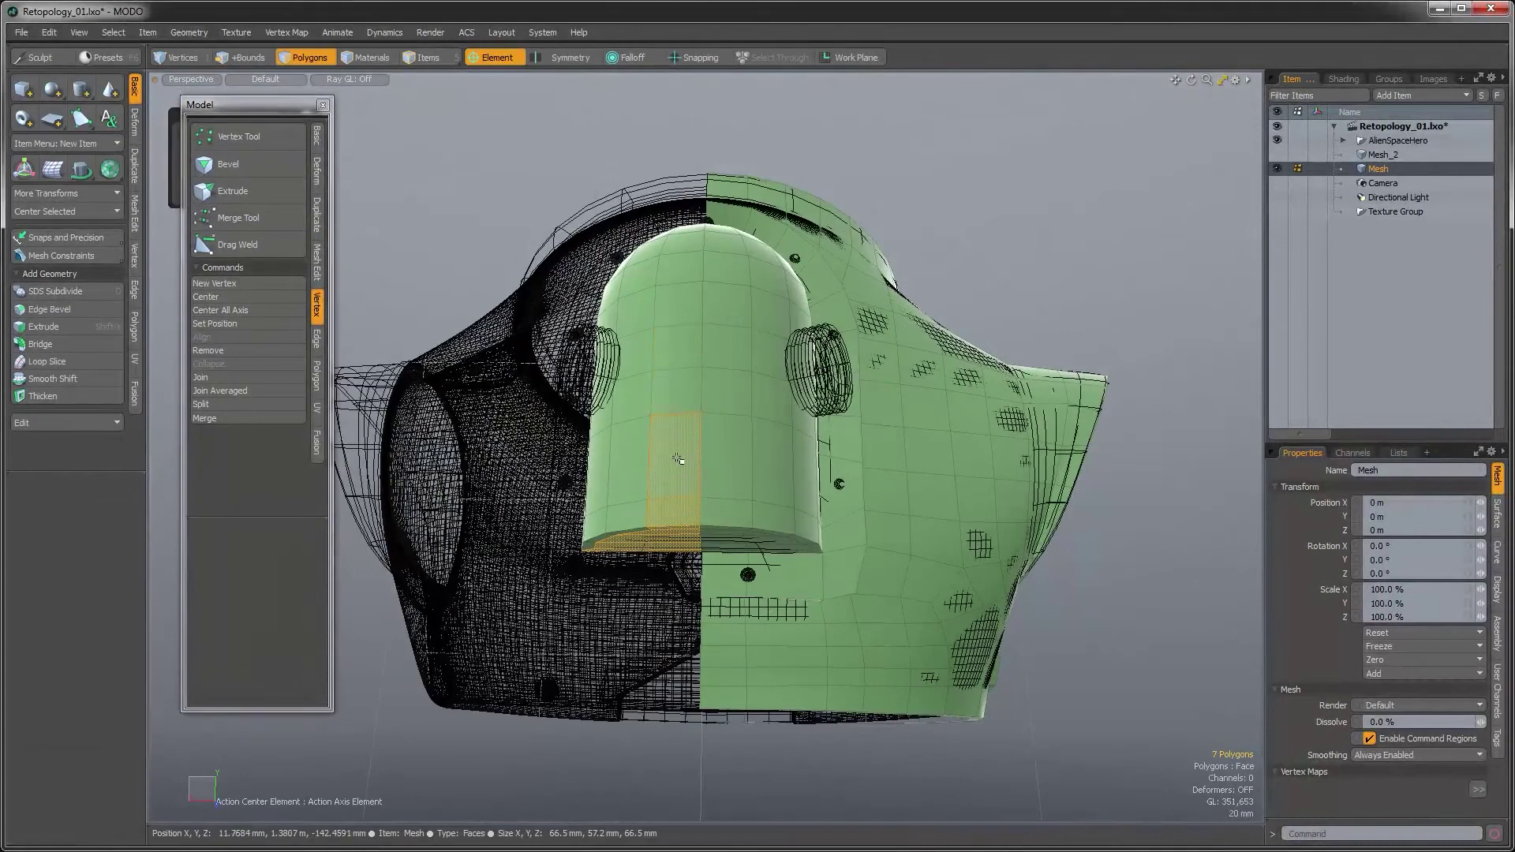
alt+drag(684, 267, 698, 481)
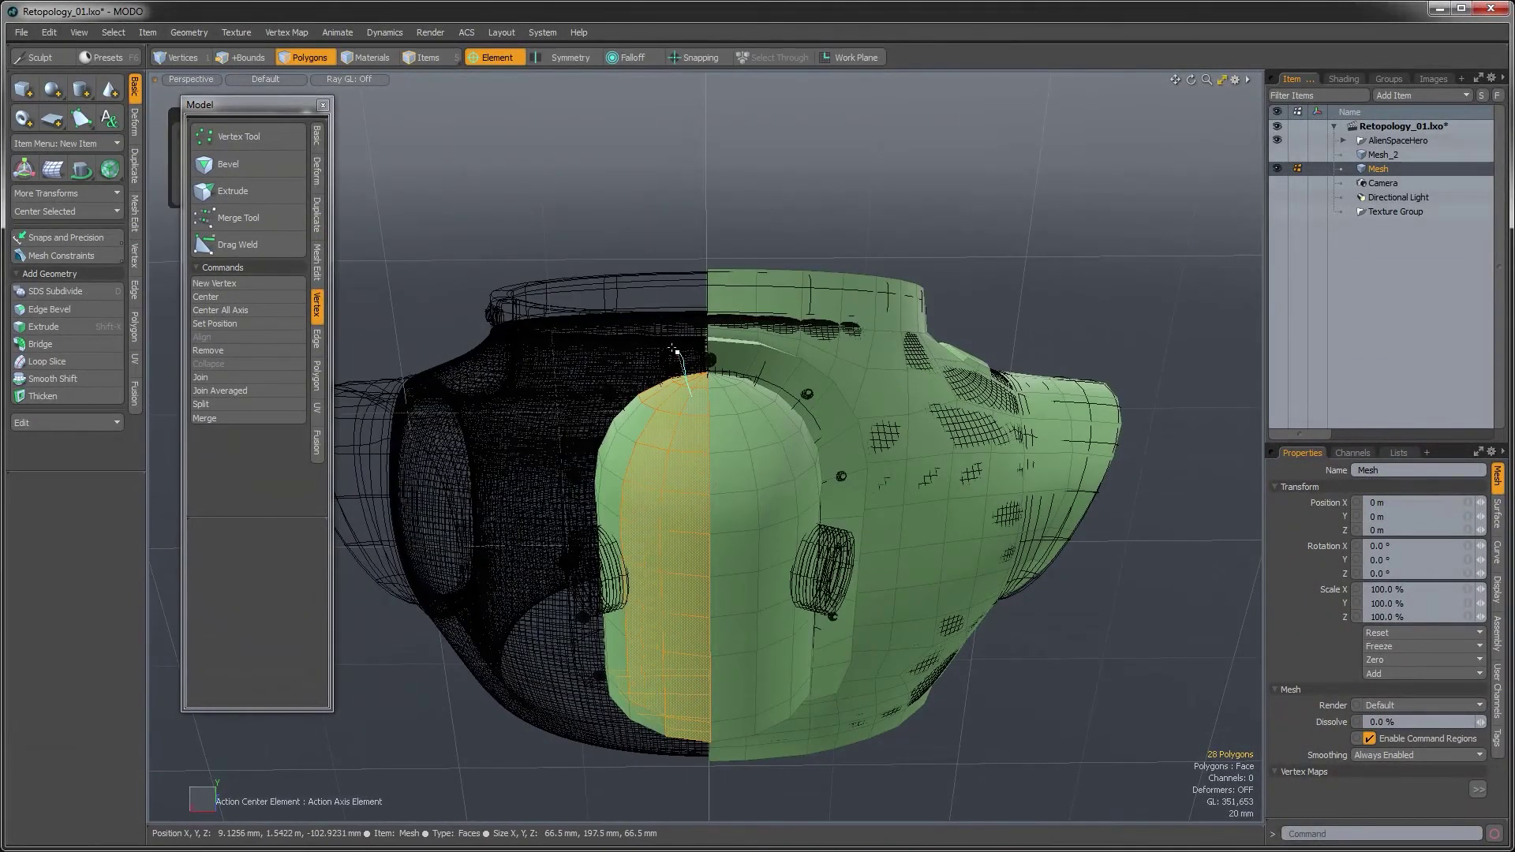
shift+right_drag(654, 841, 667, 799)
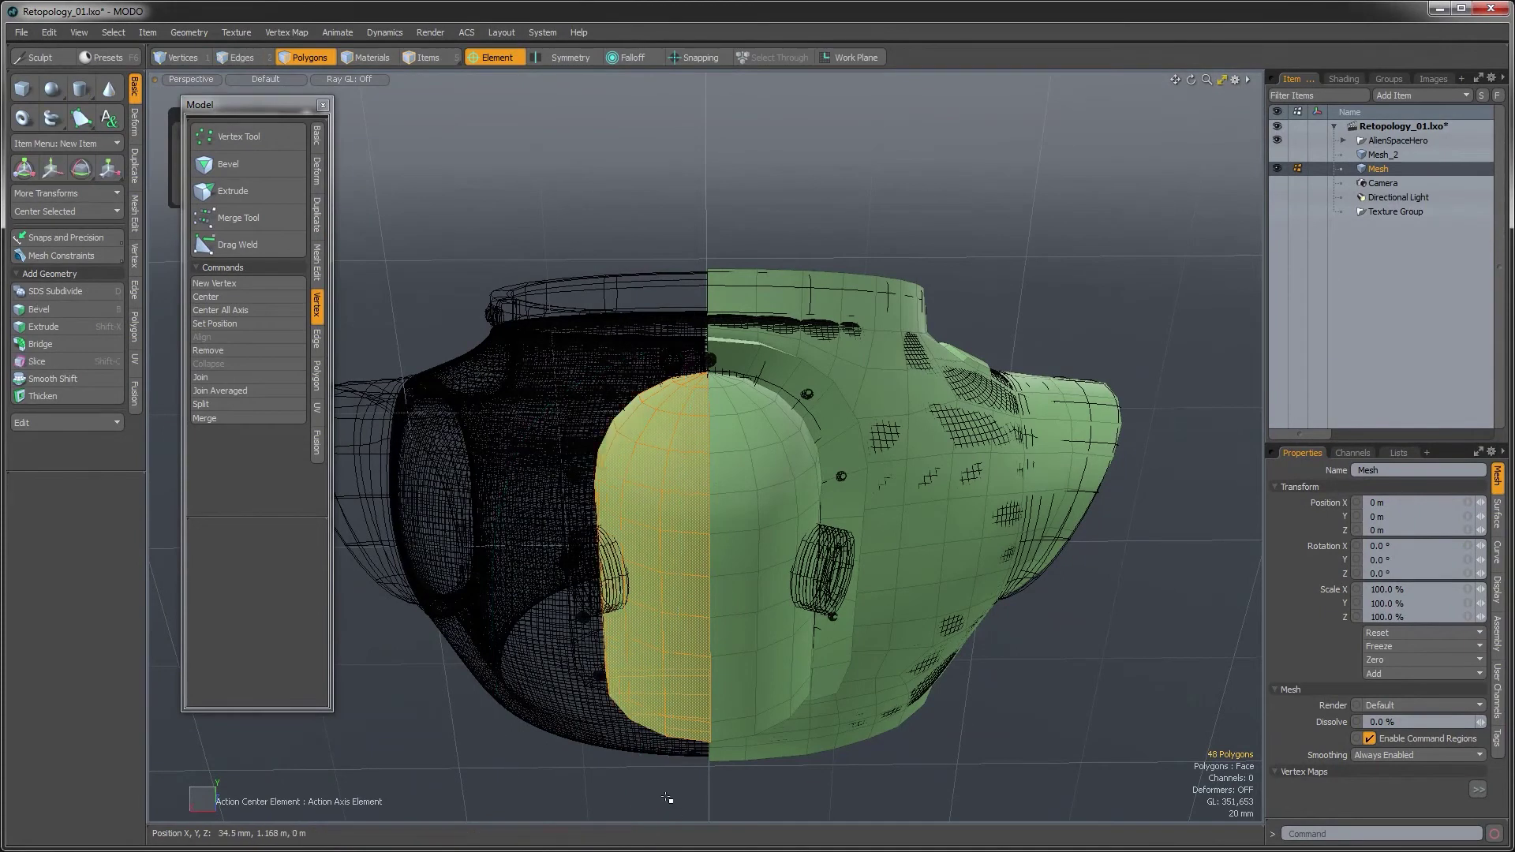
key(Delete)
Select the open seam edges of the remaining half and align them to the X centre plane with Set Position
mouse_move(772, 525)
alt+mouse_down()
mouse_move(751, 443)
mouse_move(763, 533)
alt+mouse_up()
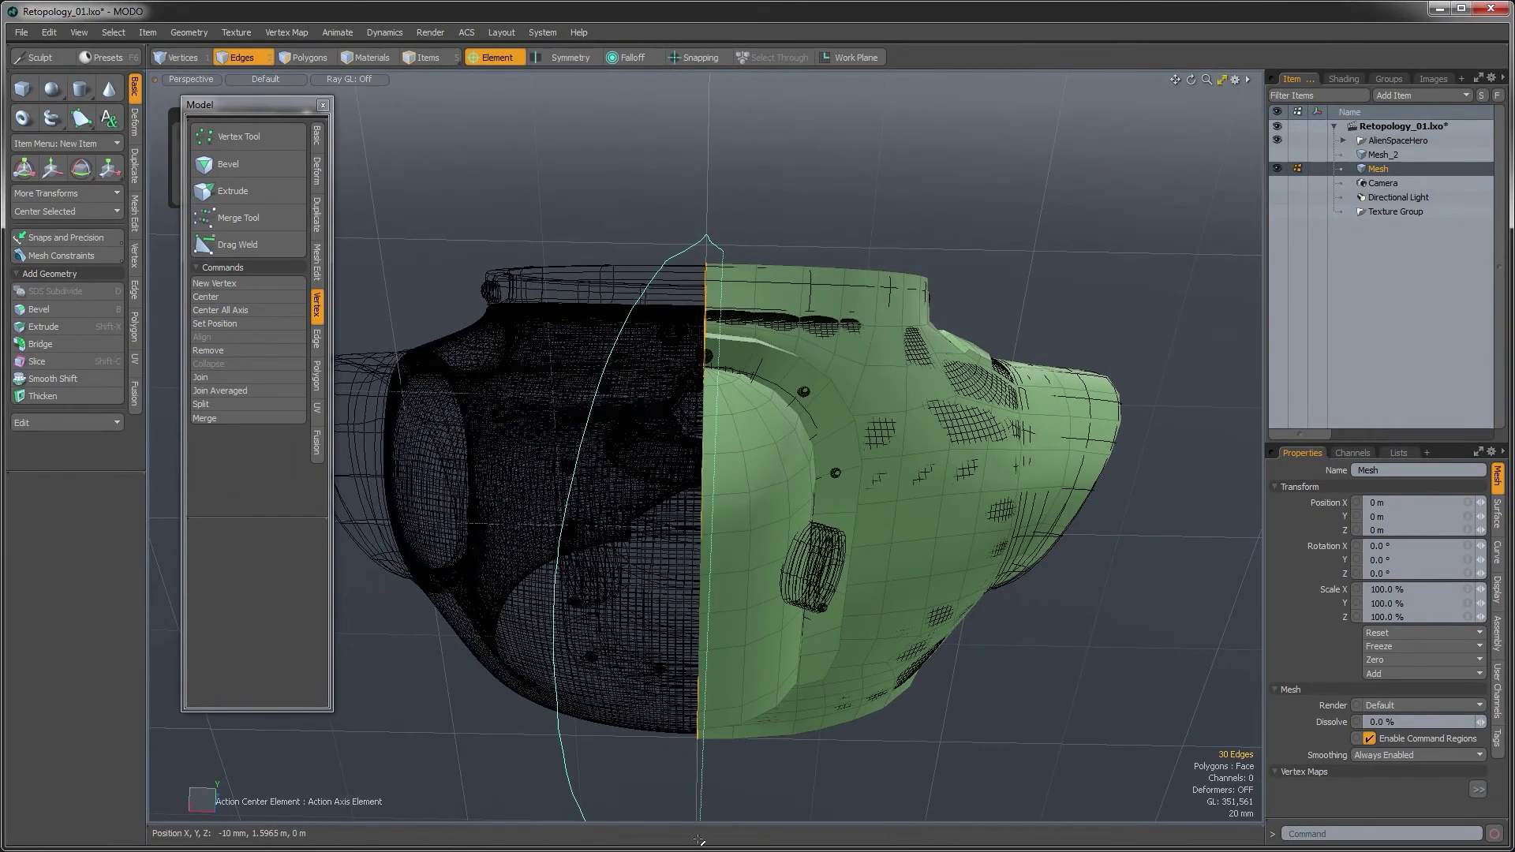
right_drag(698, 841, 701, 838)
mouse_move(781, 503)
alt+mouse_down()
mouse_move(1002, 660)
mouse_move(1140, 513)
mouse_move(395, 396)
alt+mouse_up()
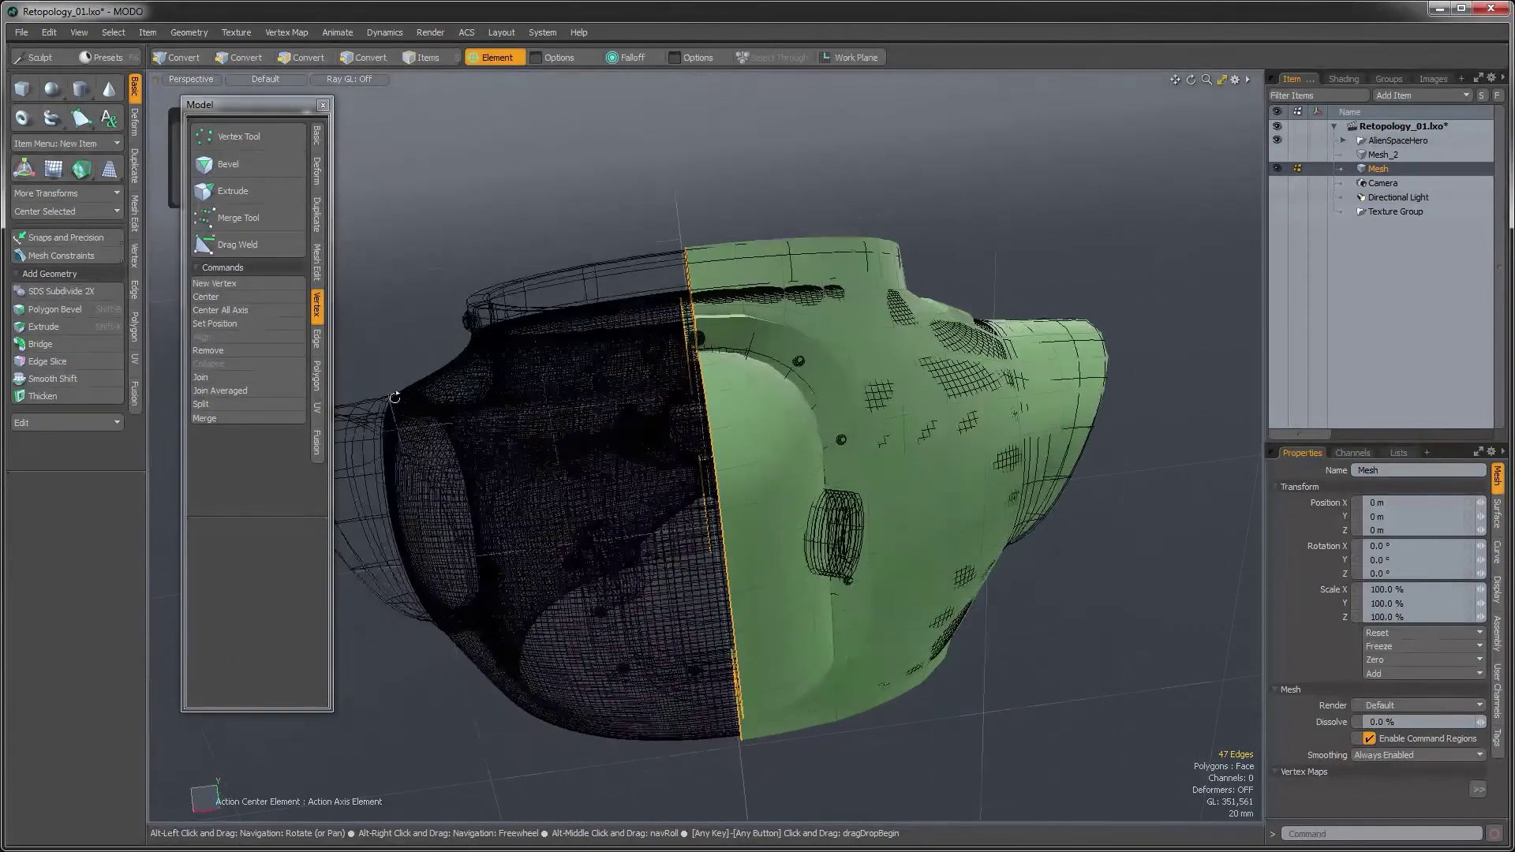
click(224, 322)
click(797, 526)
Select the whole remaining half and mirror it across the centre plane to rebuild the full armor
key(3)
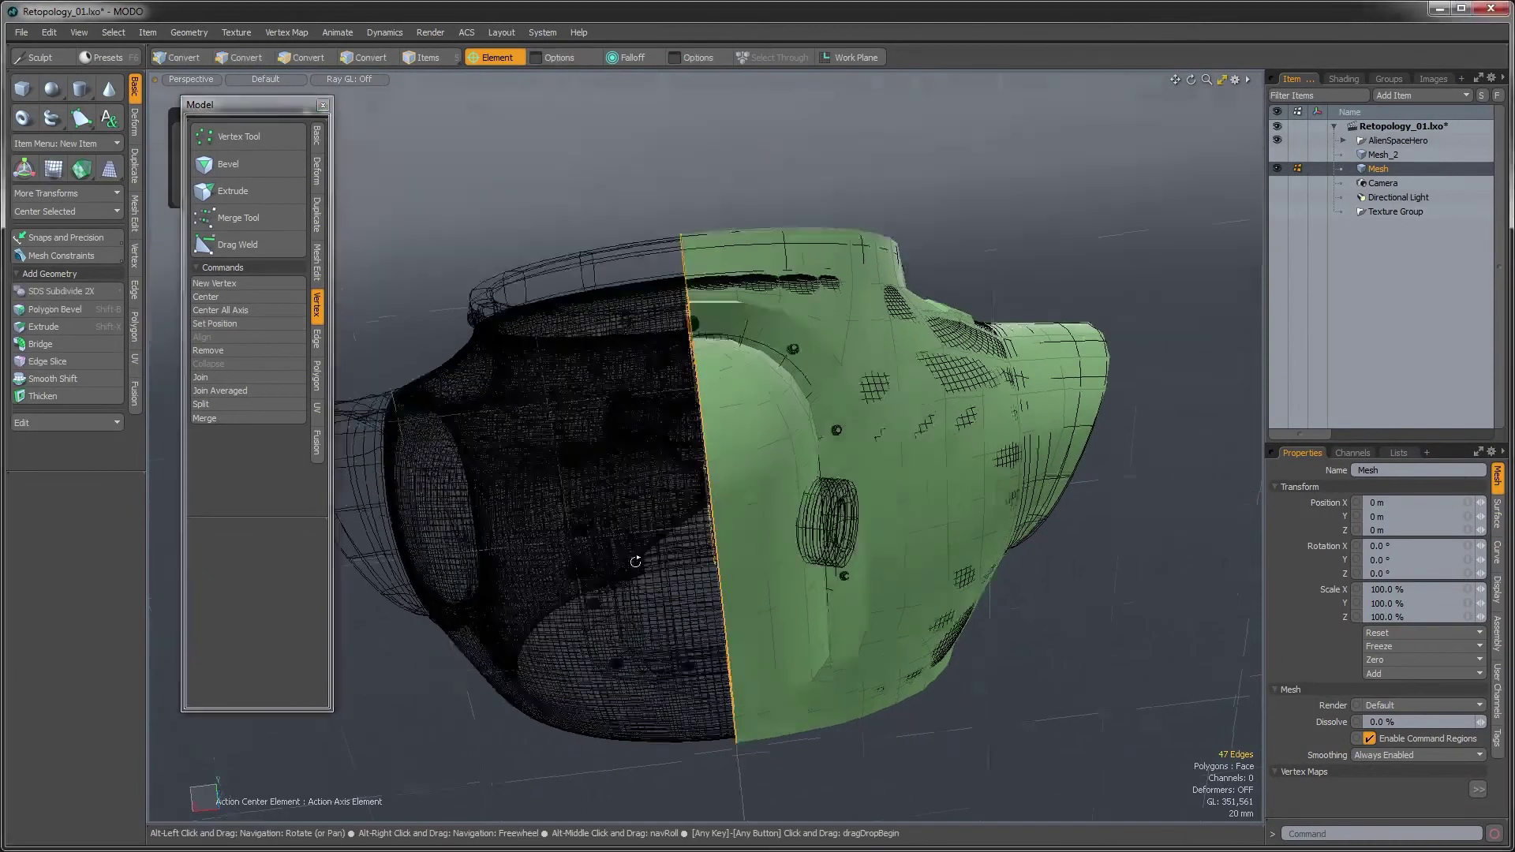
double_click(732, 549)
alt+drag(732, 550, 907, 510)
key(shift+v)
click(710, 508)
key(q)
click(974, 689)
Hide the AlienSpaceHero model and examine the mirrored low-poly armor from the back, sides and front
click(1277, 140)
alt+drag(789, 379, 591, 525)
alt+drag(710, 426, 537, 339)
scroll(599, 355, up, 3)
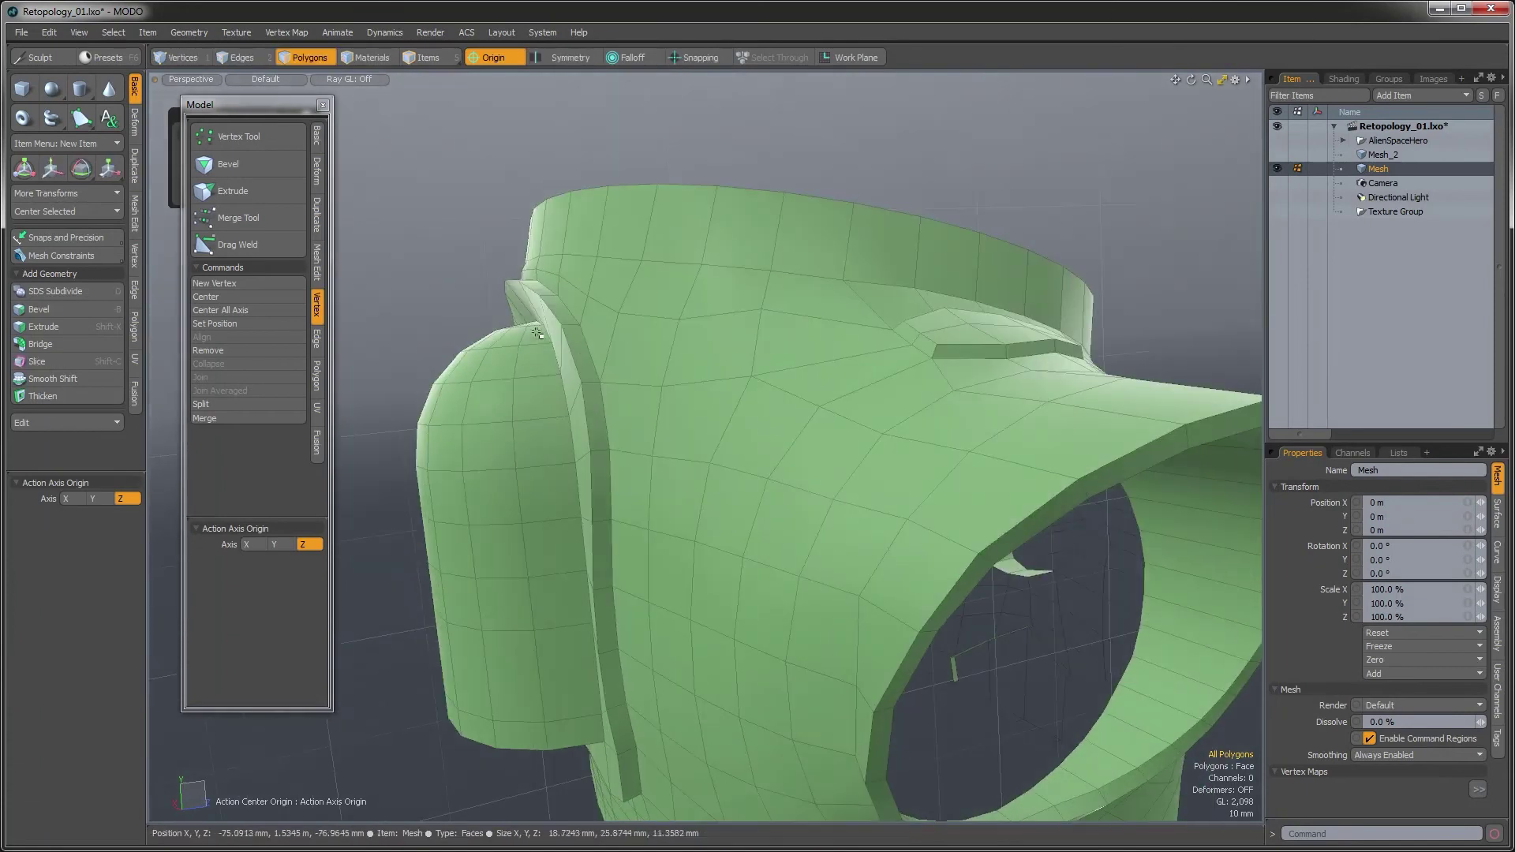
alt+drag(591, 381, 646, 439)
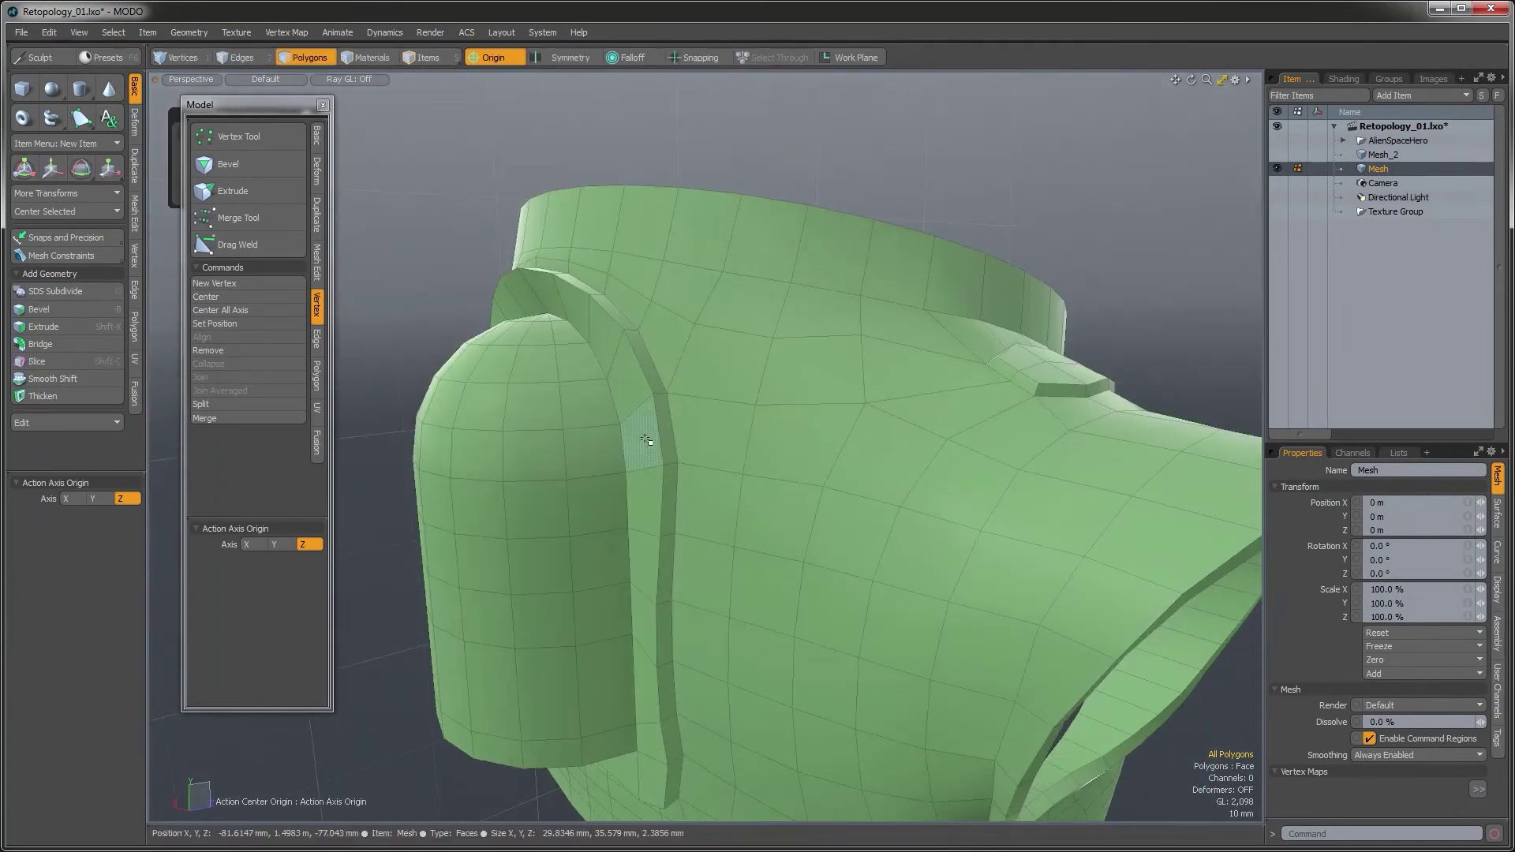
ctrl+alt+drag(829, 545, 694, 568)
ctrl+alt+drag(695, 568, 789, 671)
alt+drag(789, 671, 732, 592)
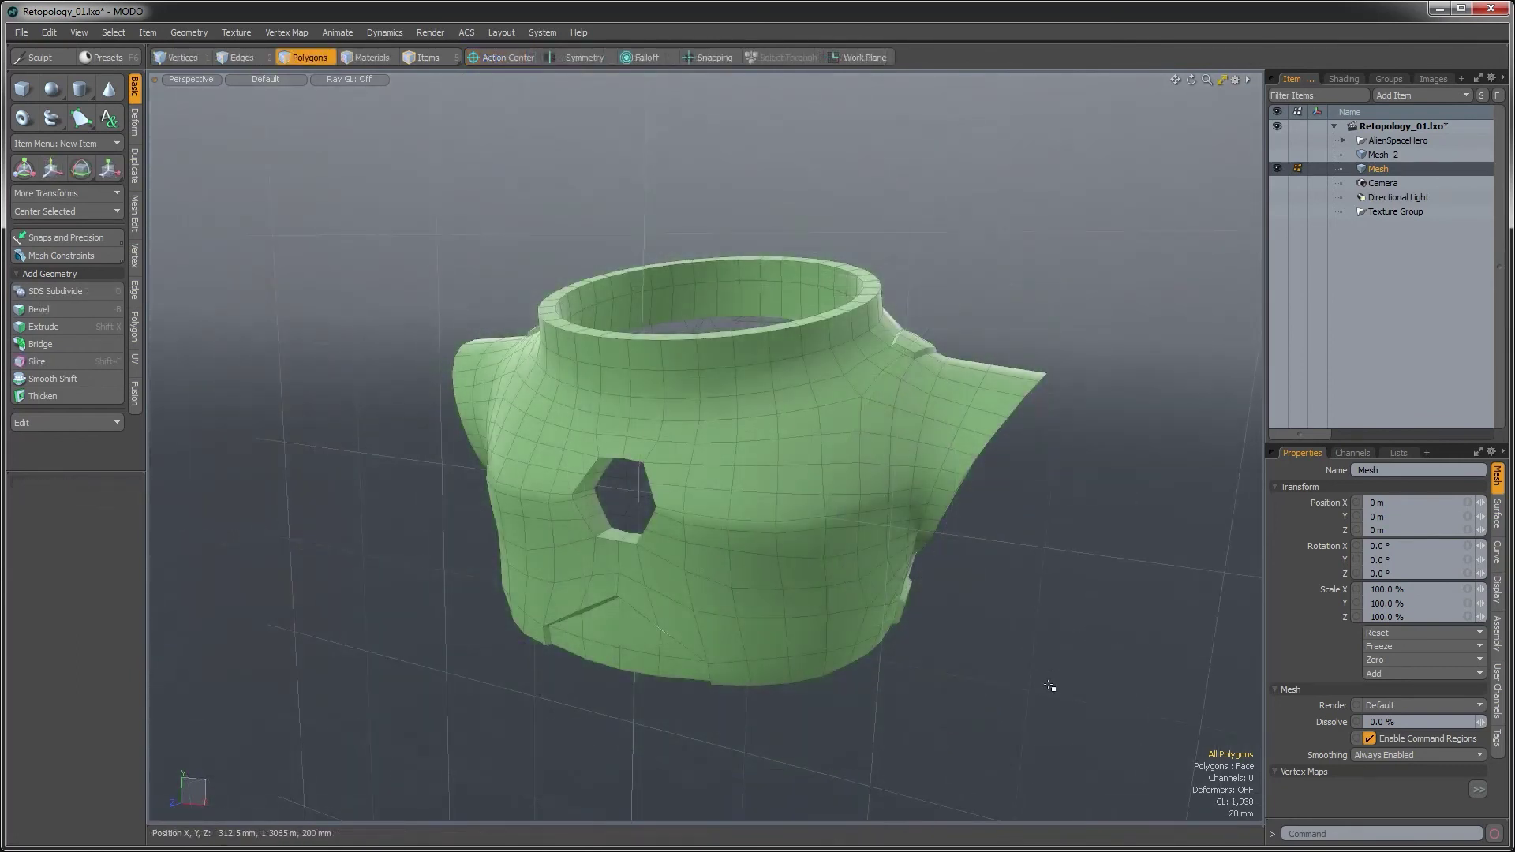
alt+drag(1049, 594, 585, 500)
alt+drag(864, 500, 353, 209)
alt+drag(419, 337, 433, 387)
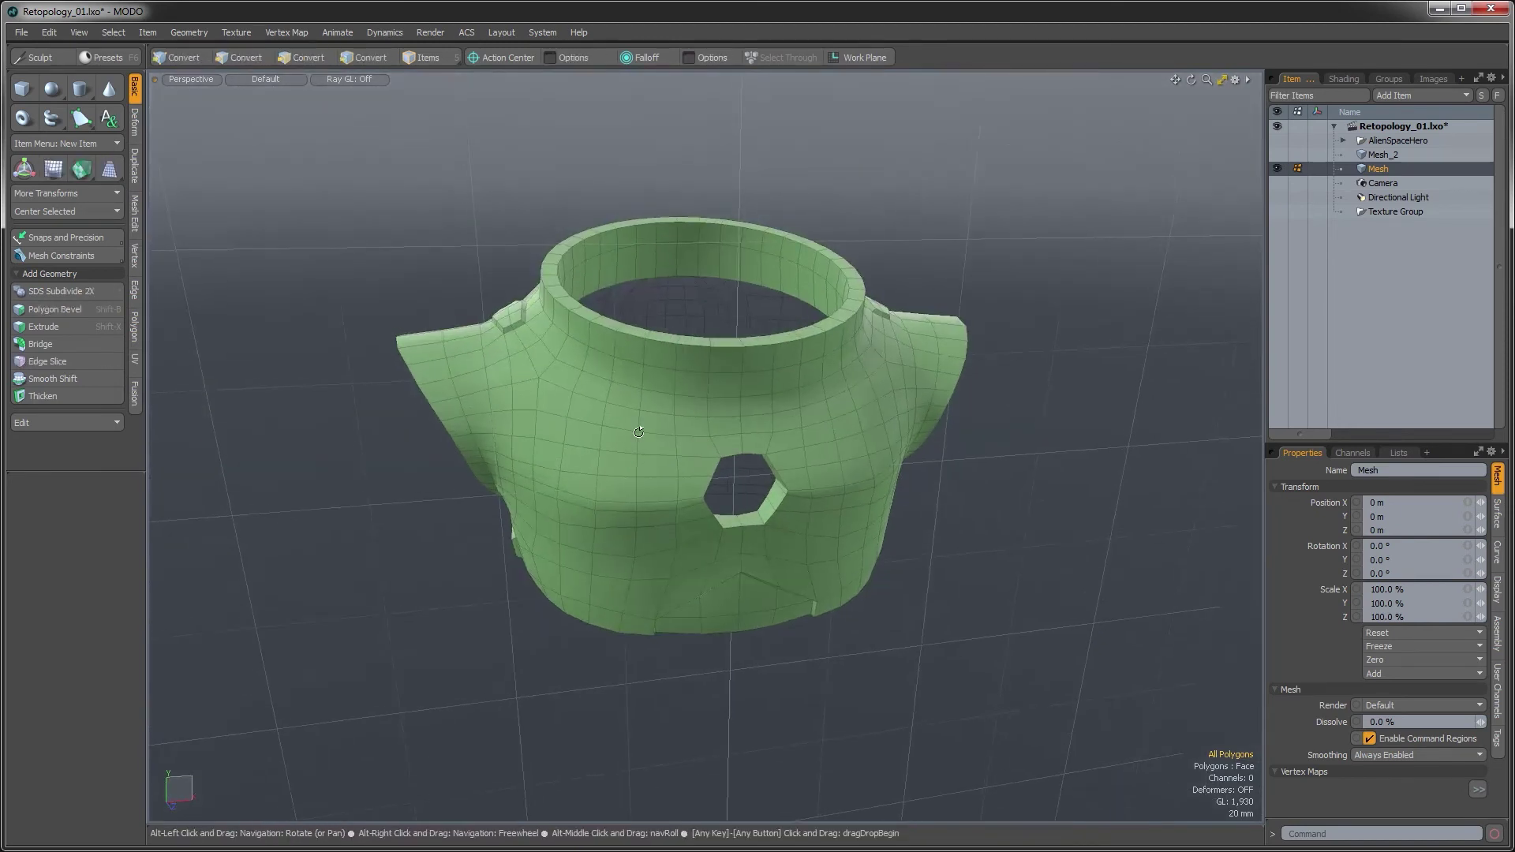
Show the AlienSpaceHero model again and compare the low-poly armor with the high-resolution surface
click(1278, 139)
ctrl+alt+drag(711, 442, 829, 451)
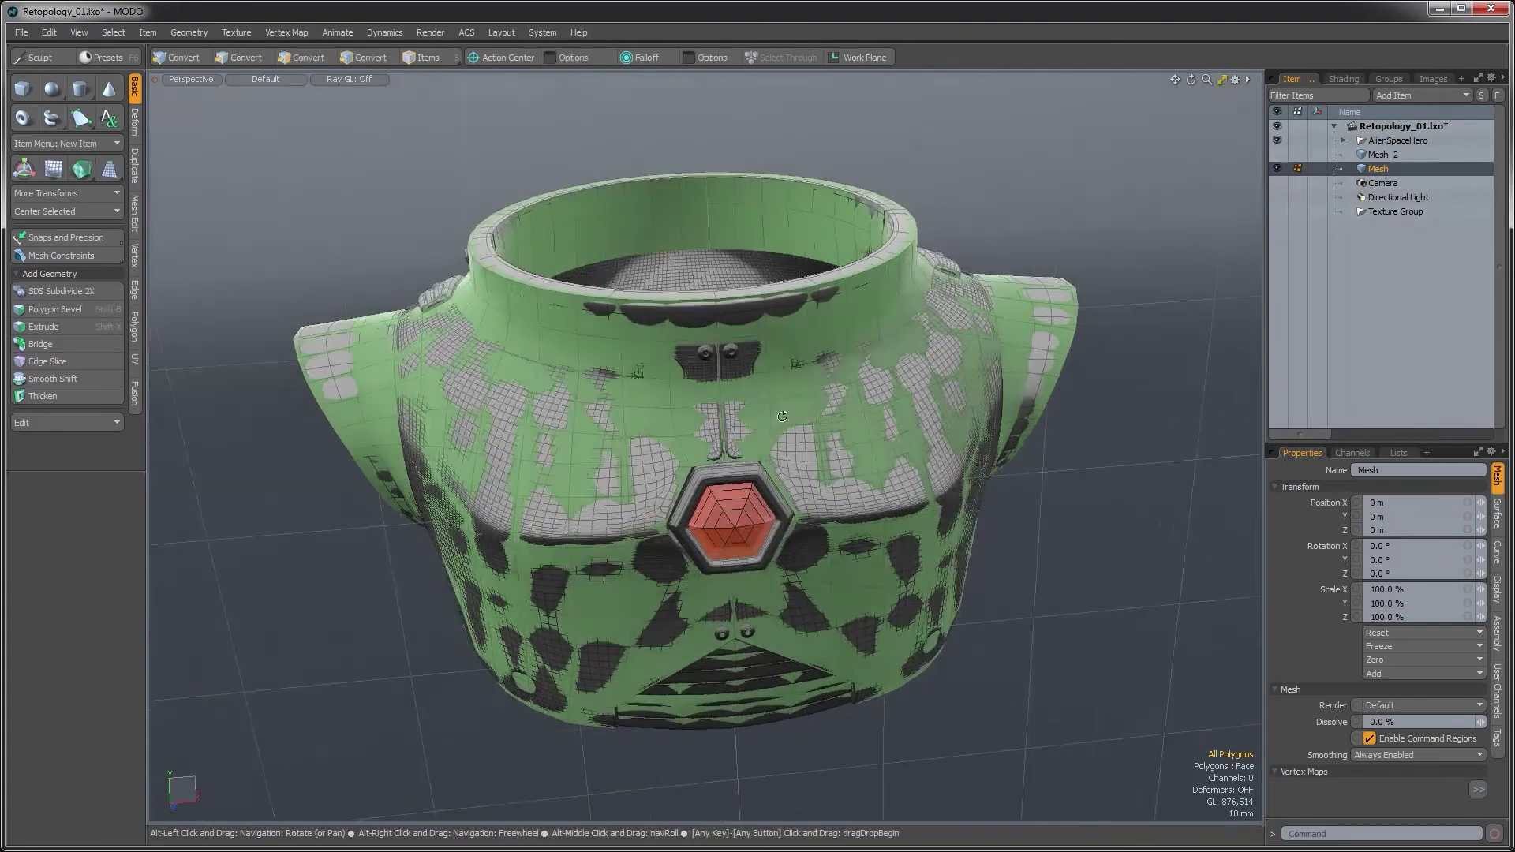
alt+drag(531, 584, 662, 536)
ctrl+alt+drag(624, 481, 1111, 417)
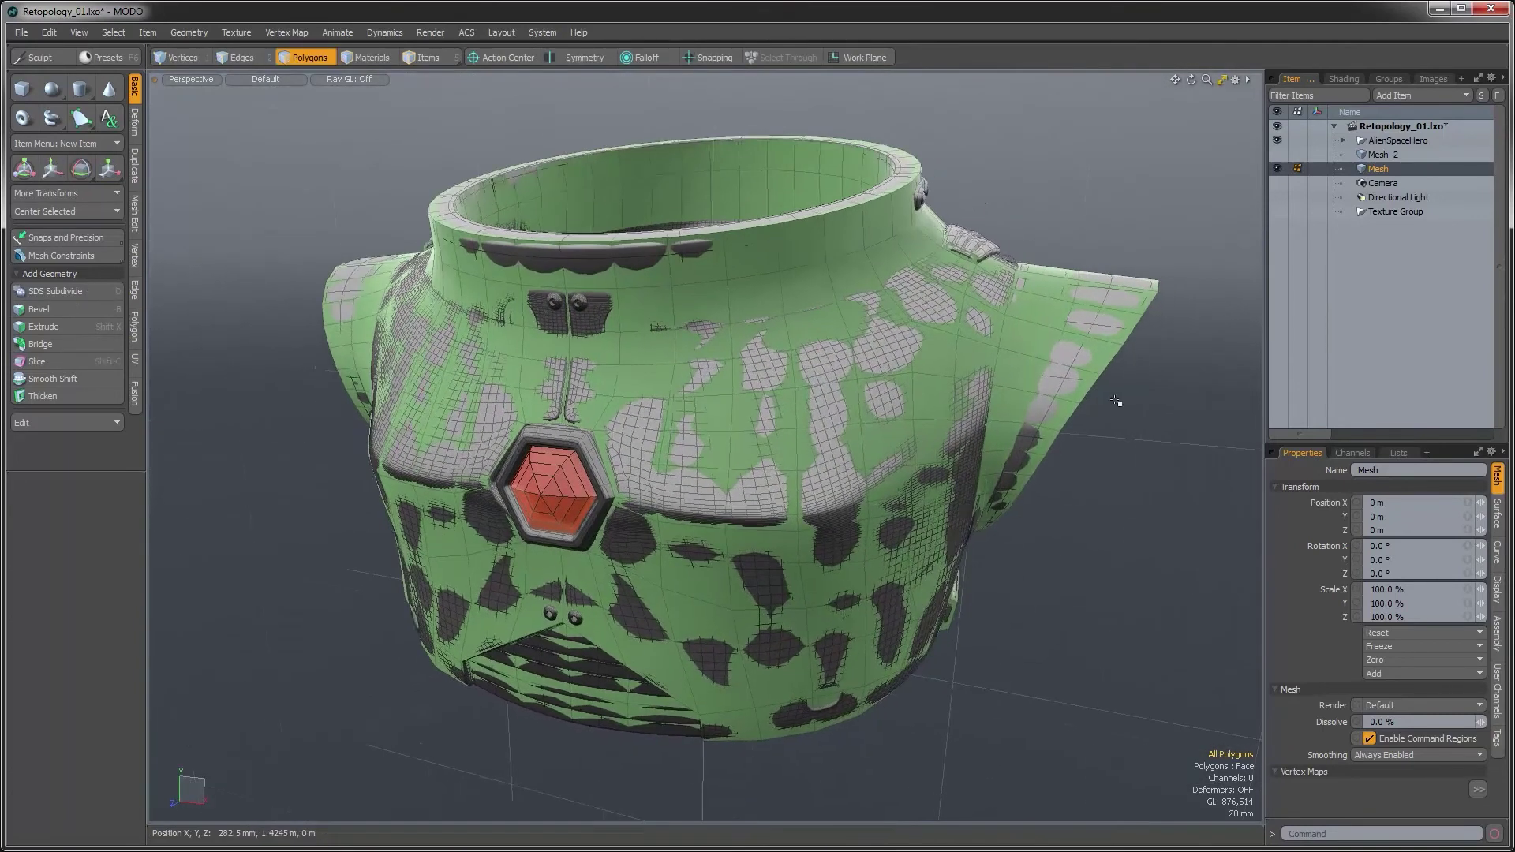
Delete the Mesh_2 item from the scene
click(1377, 155)
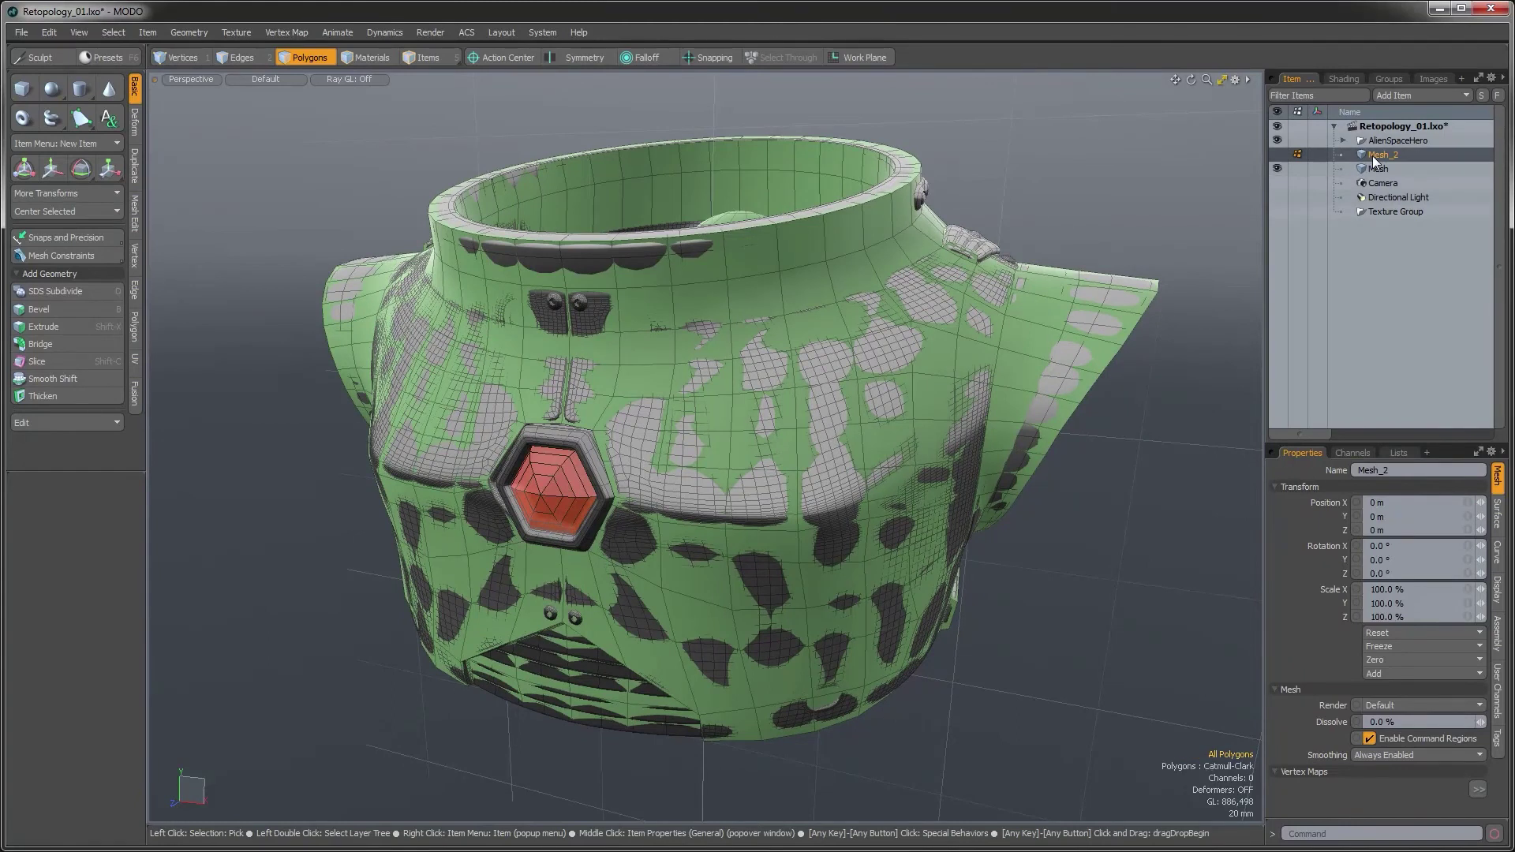
key(Delete)
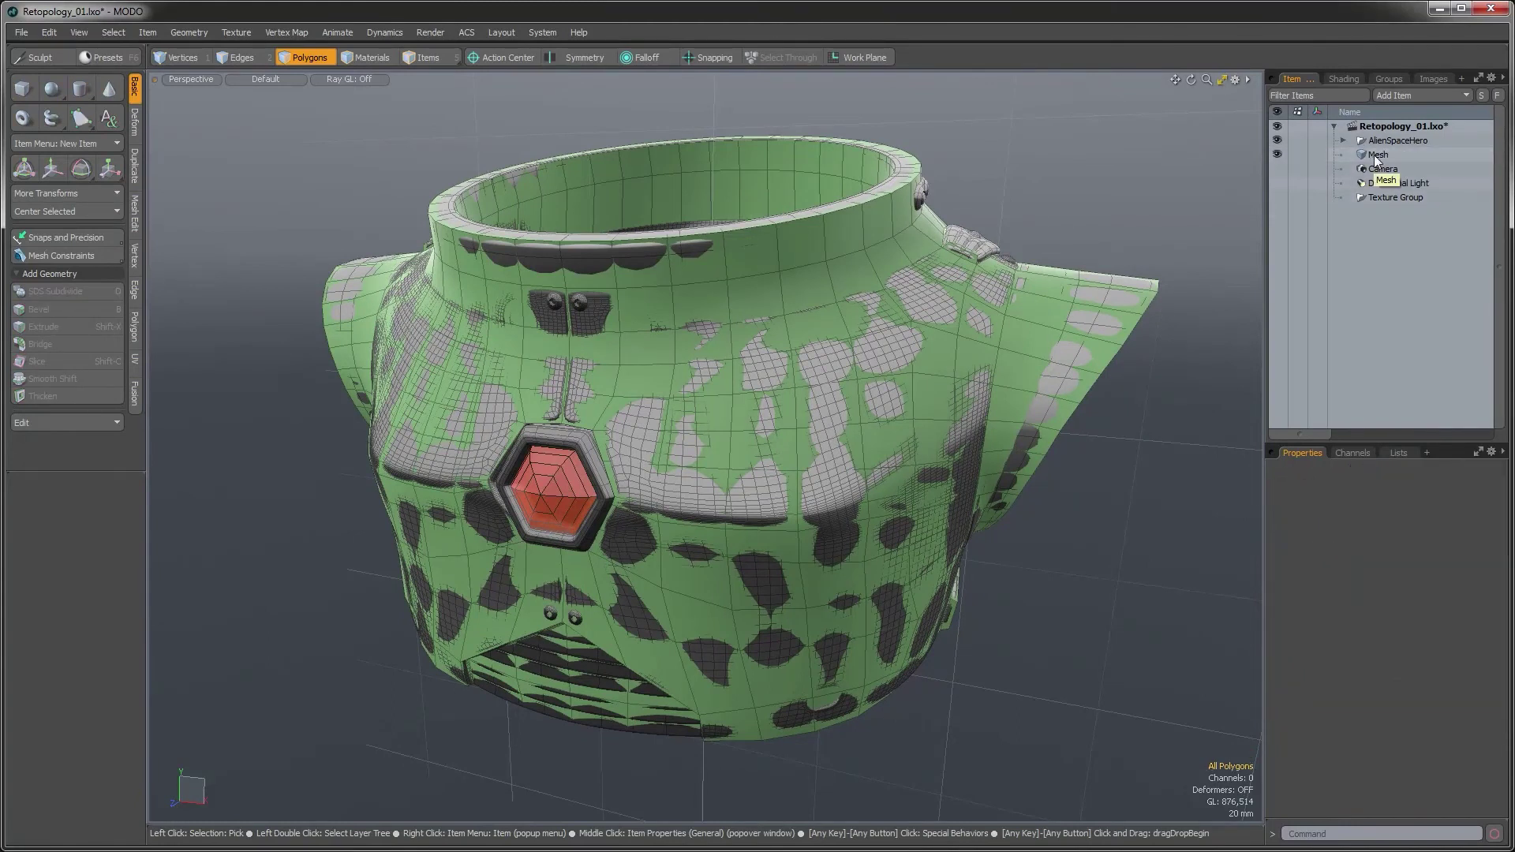
Rename the low-poly Mesh item as LowResBodyArmor
click(1378, 155)
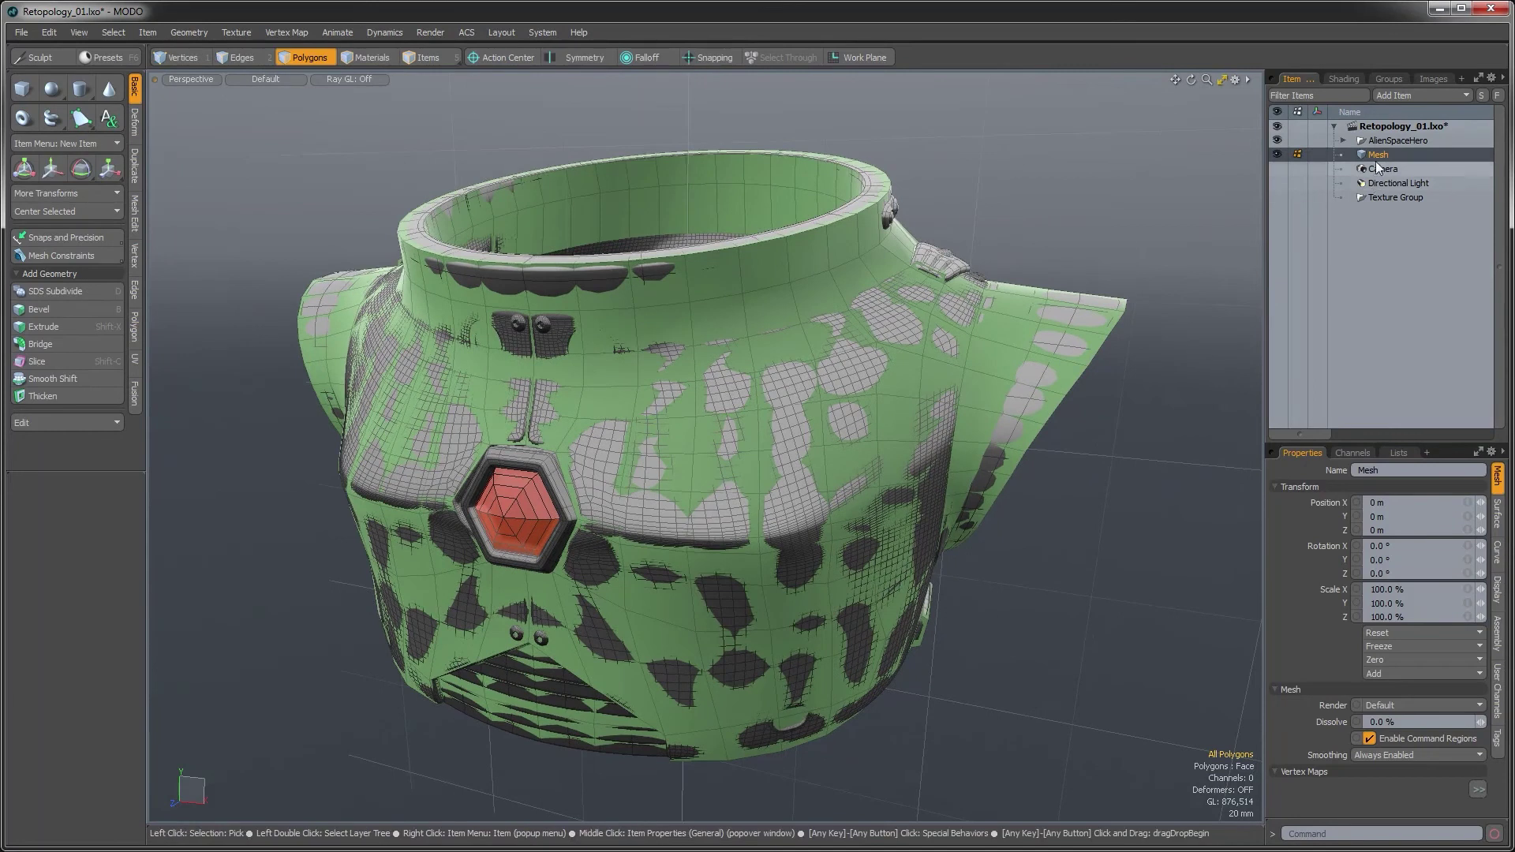
double_click(1378, 156)
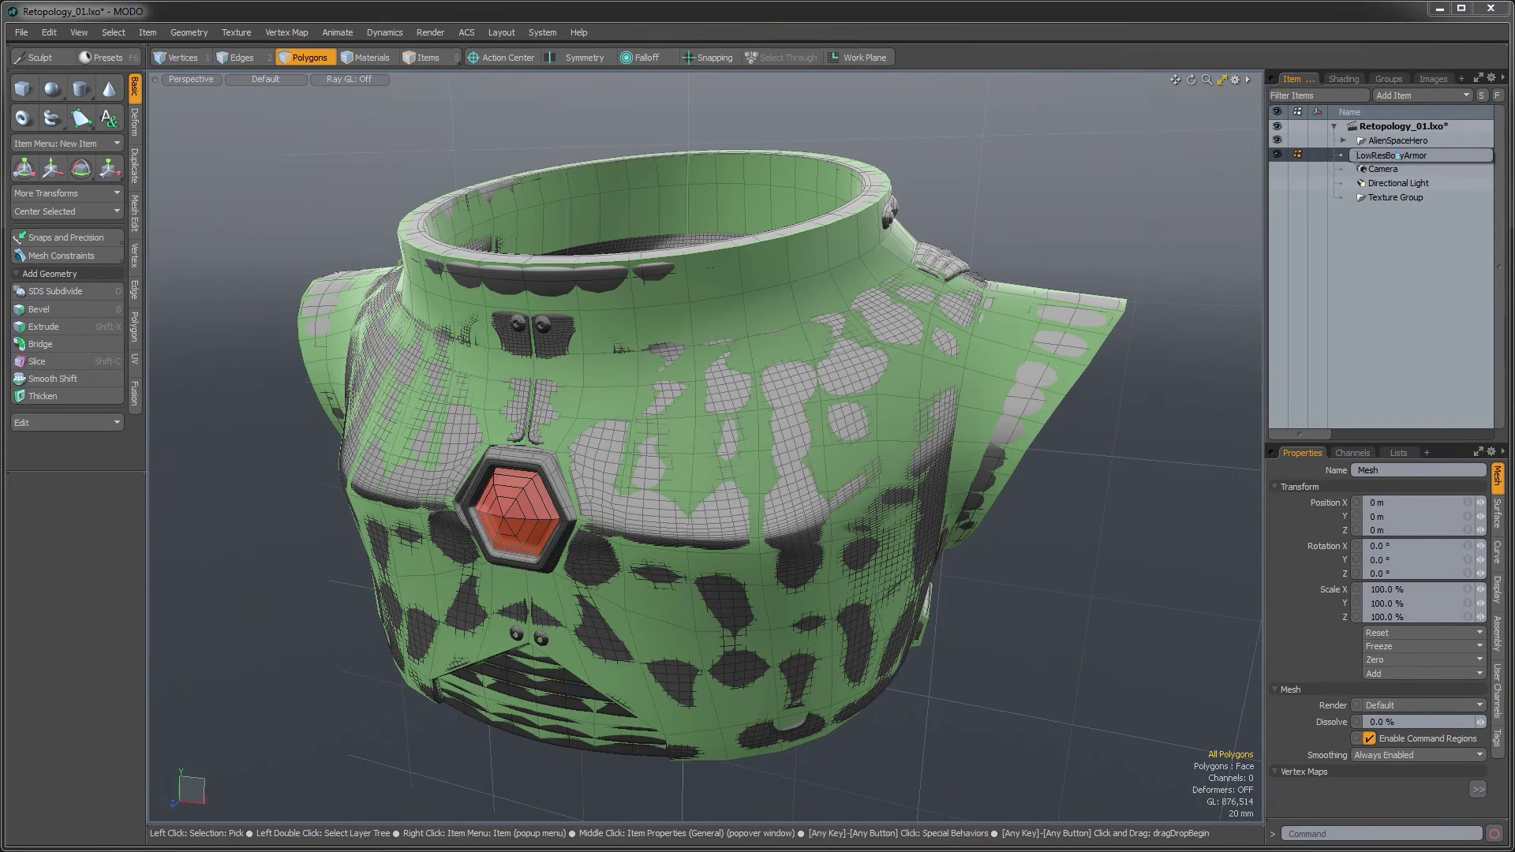
key(Return)
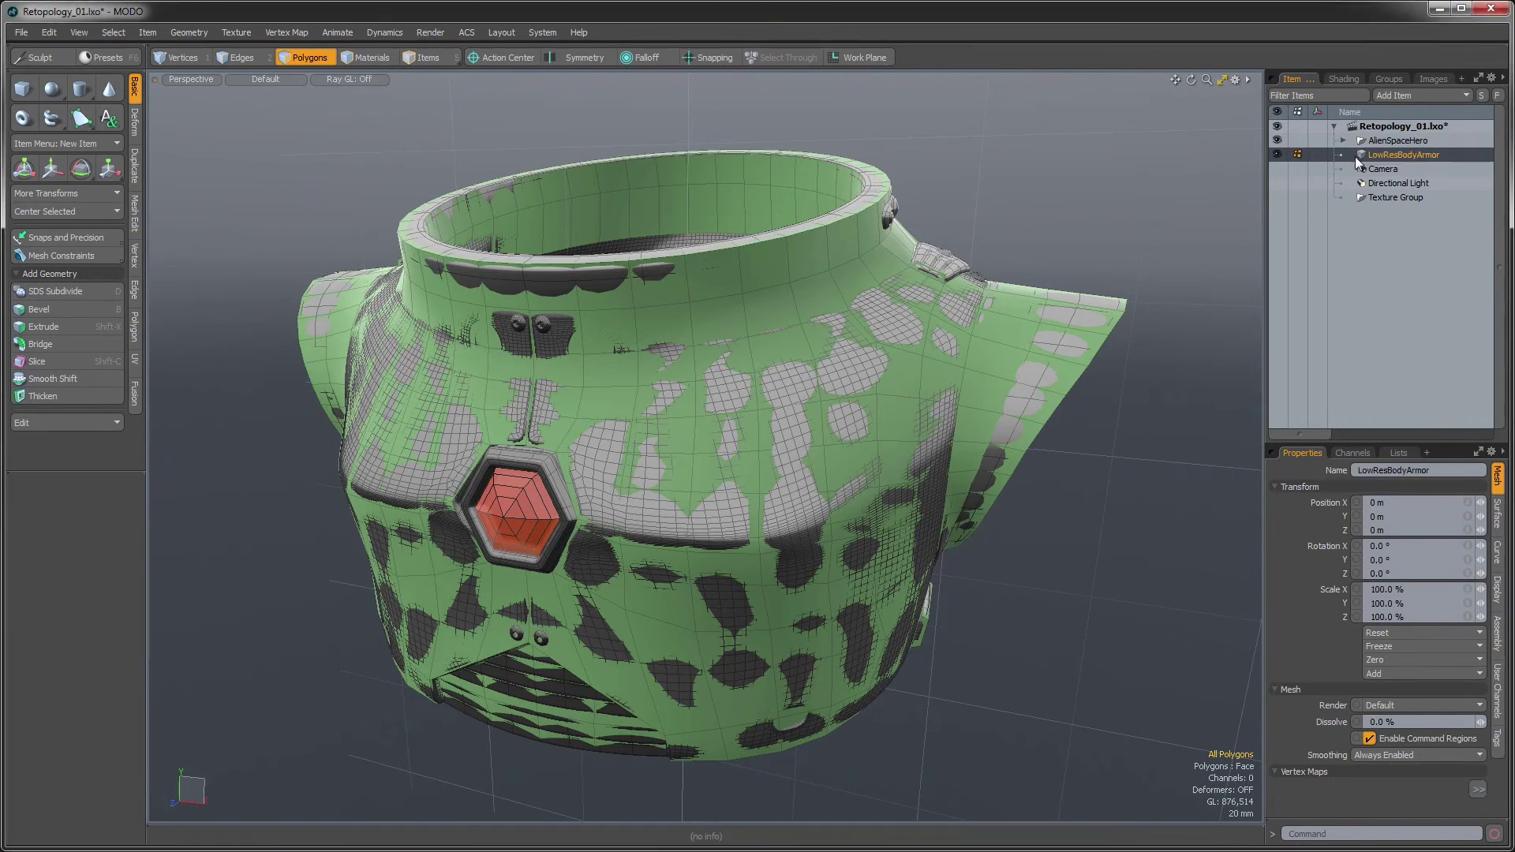
Add a new mesh item to the scene and hide LowResBodyArmor to expose the high-resolution chest armor
alt+drag(997, 255, 593, 492)
alt+drag(480, 525, 768, 450)
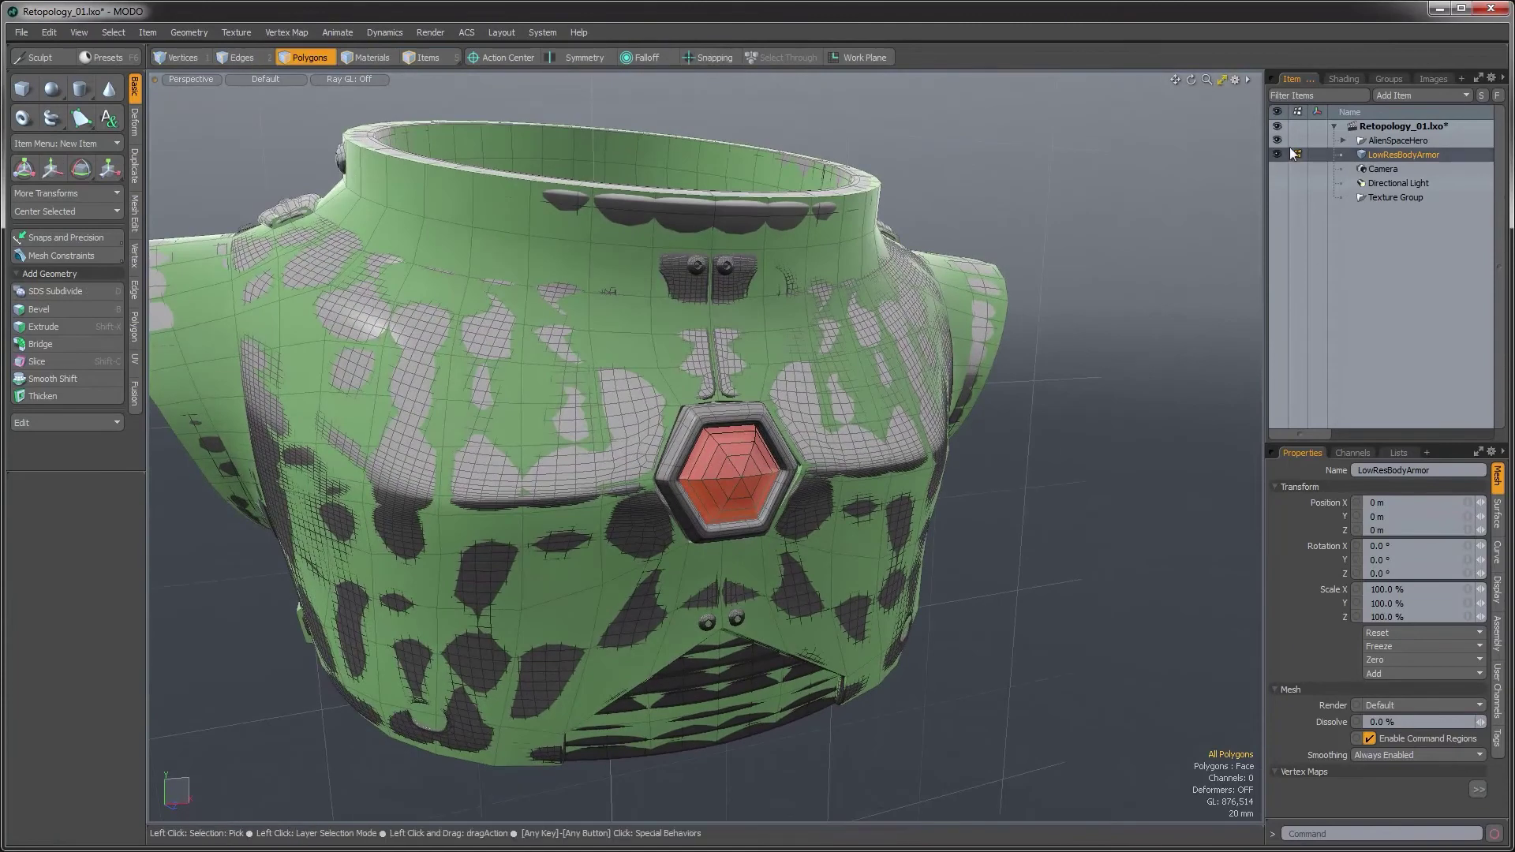
alt+shift+drag(706, 261, 832, 394)
scroll(825, 466, down, 3)
alt+drag(825, 482, 877, 592)
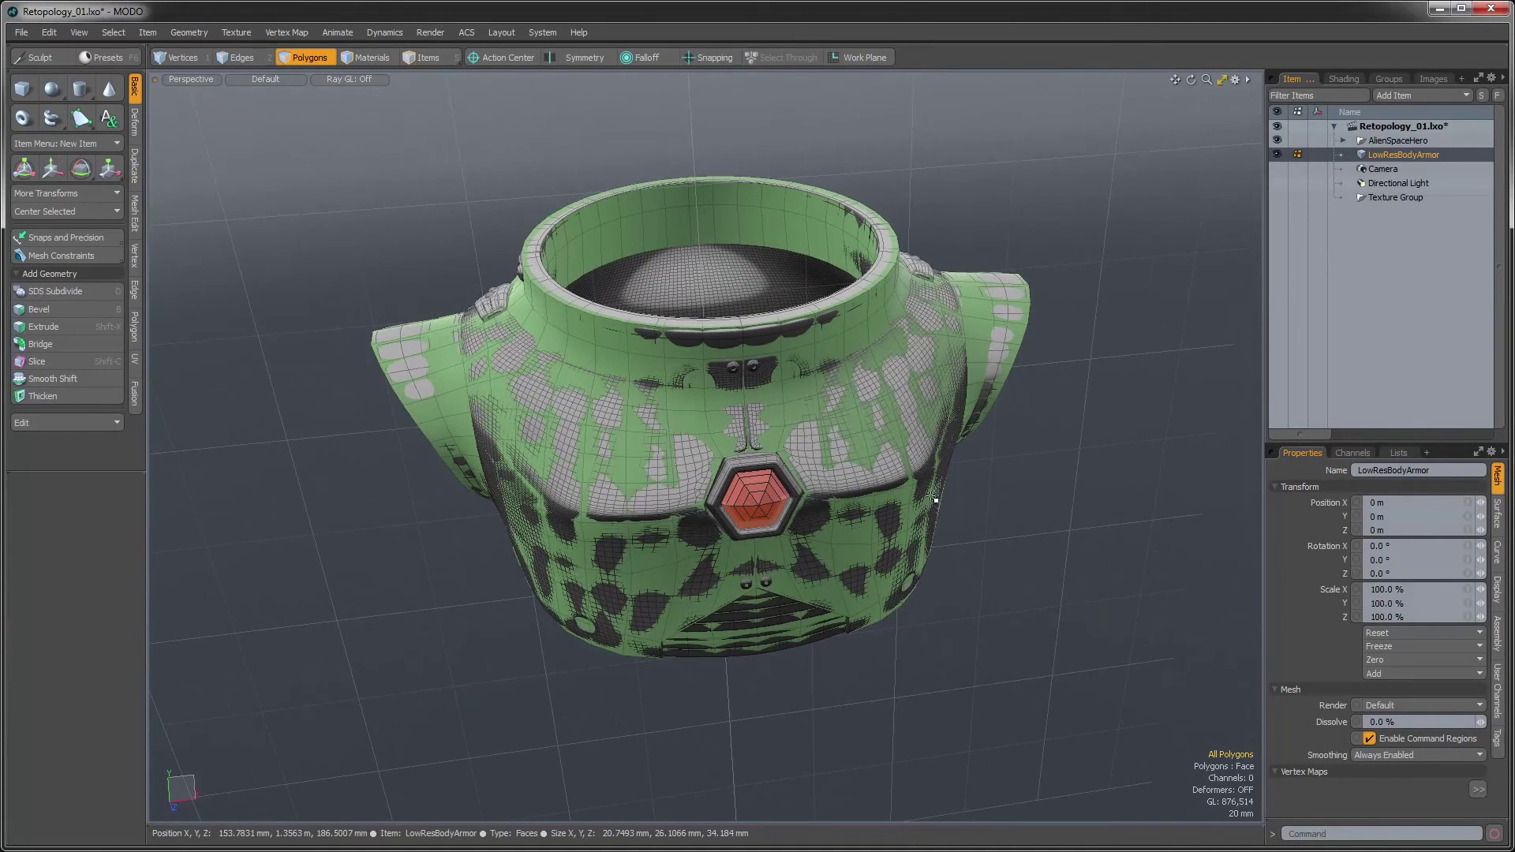
key(n)
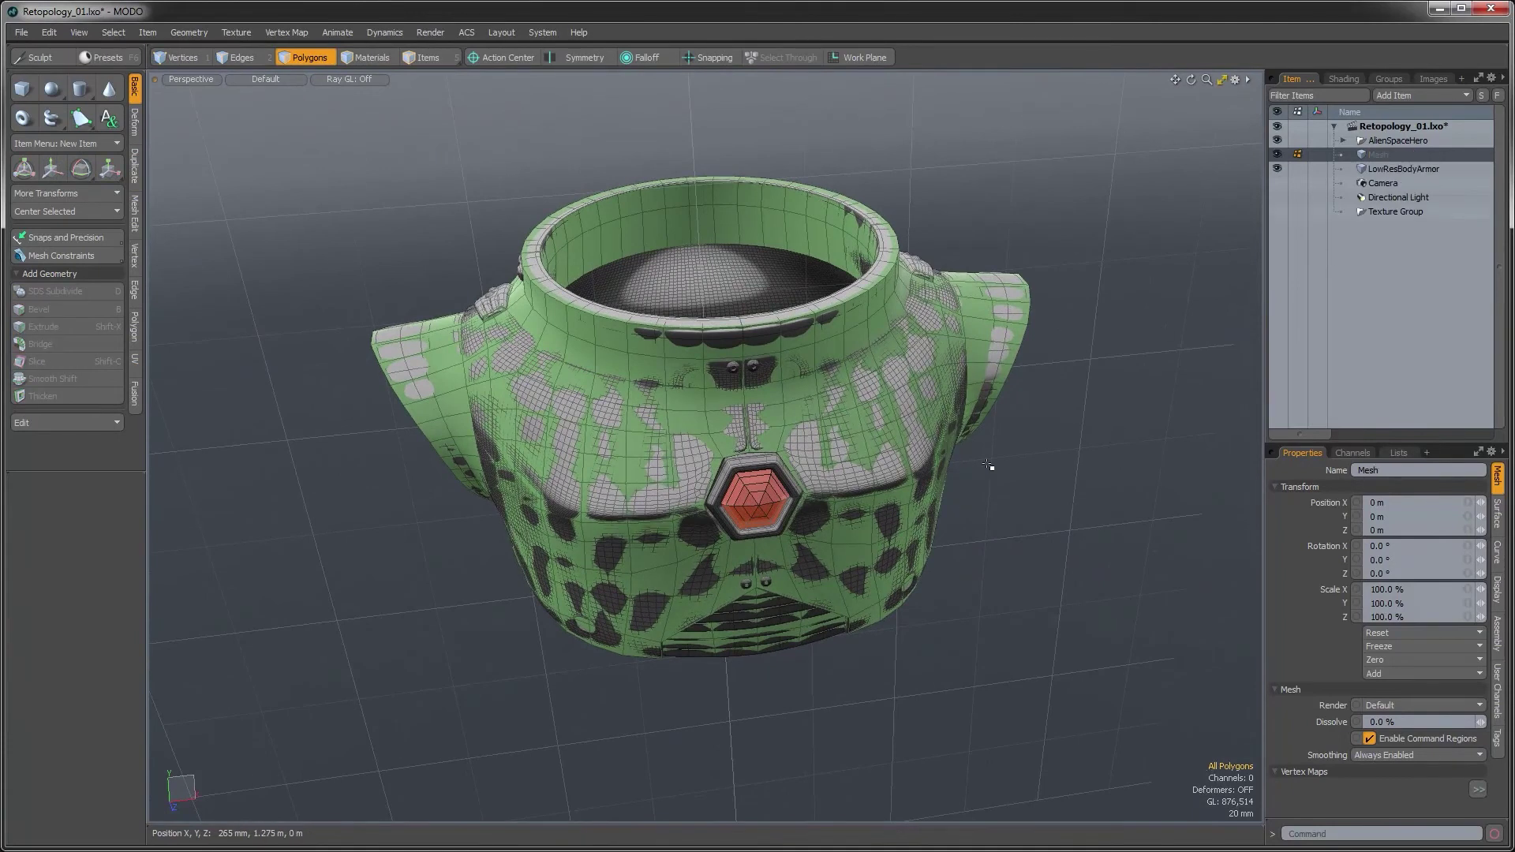
click(1278, 169)
alt+drag(976, 536, 735, 680)
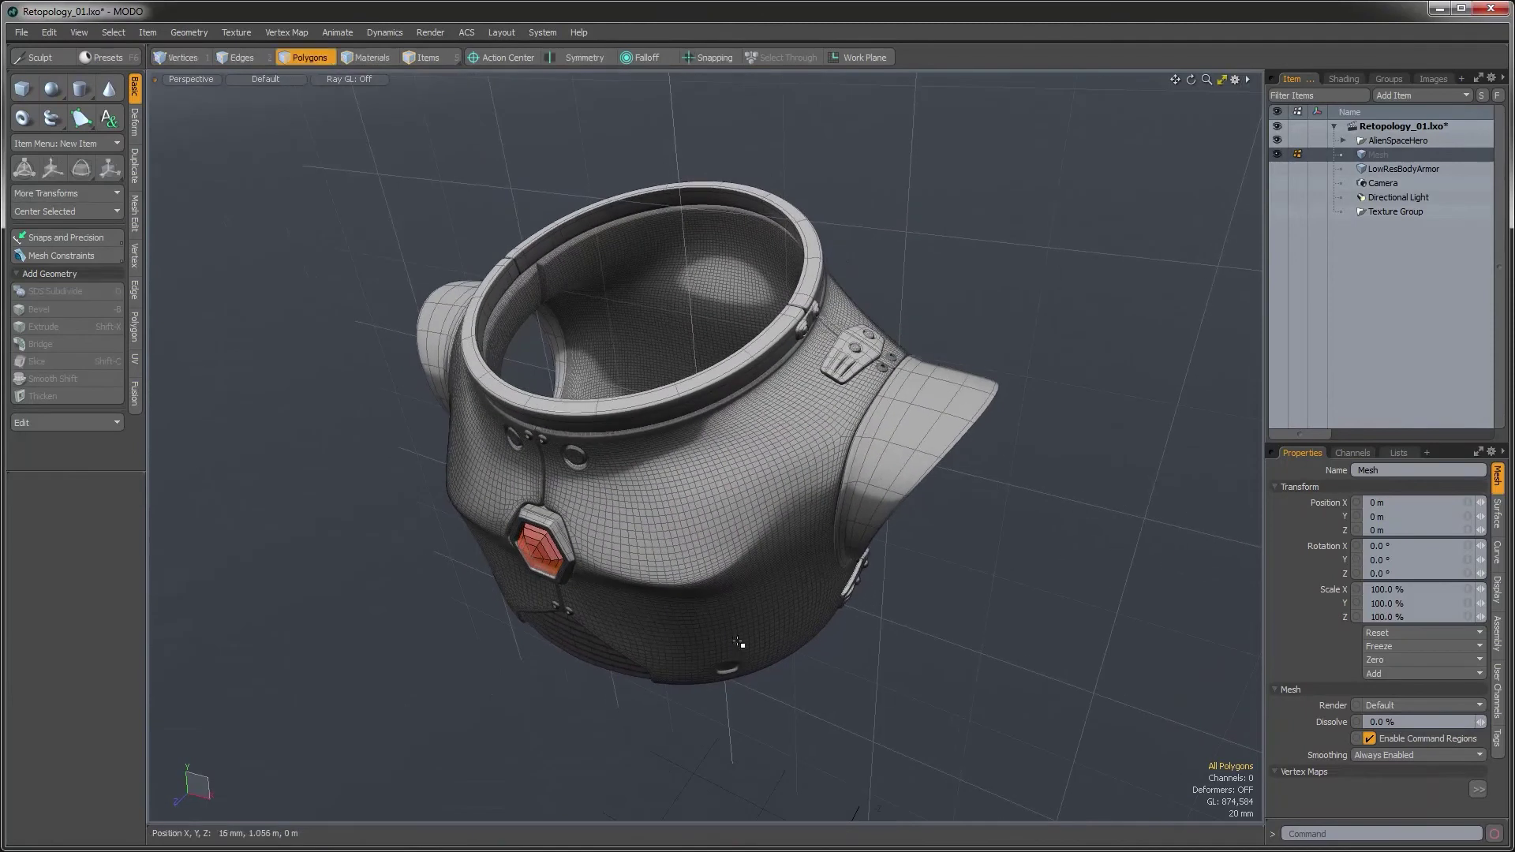
Copy the outer side loop of polygons around the hexagonal chest gem frame from ChestArmor into the new Mesh item
click(785, 573)
alt+drag(752, 498, 694, 469)
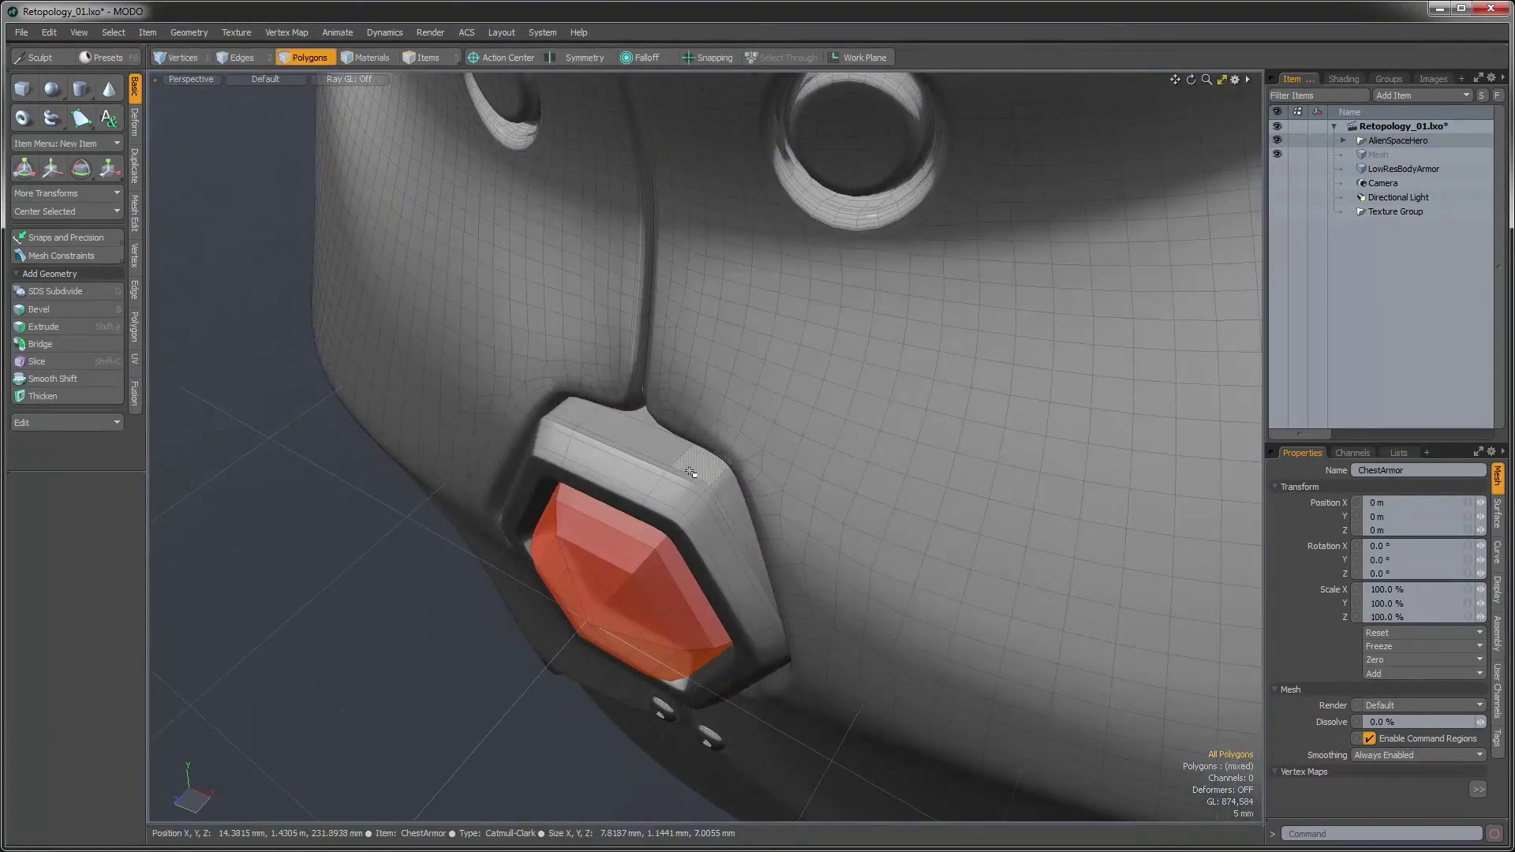
double_click(688, 474)
alt+drag(687, 474, 655, 537)
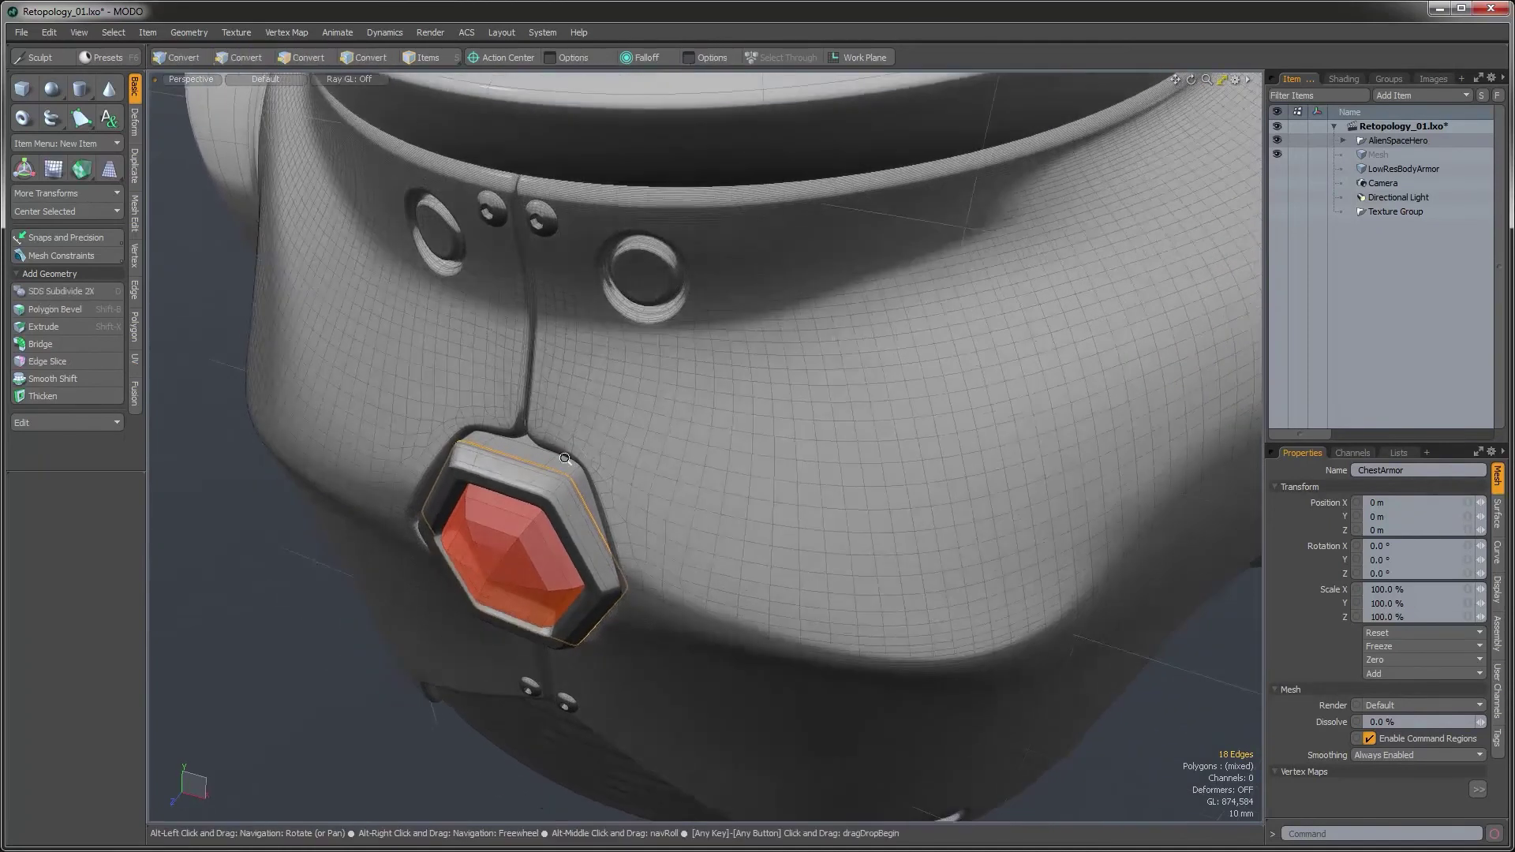
scroll(599, 473, up, 3)
alt+drag(445, 426, 542, 454)
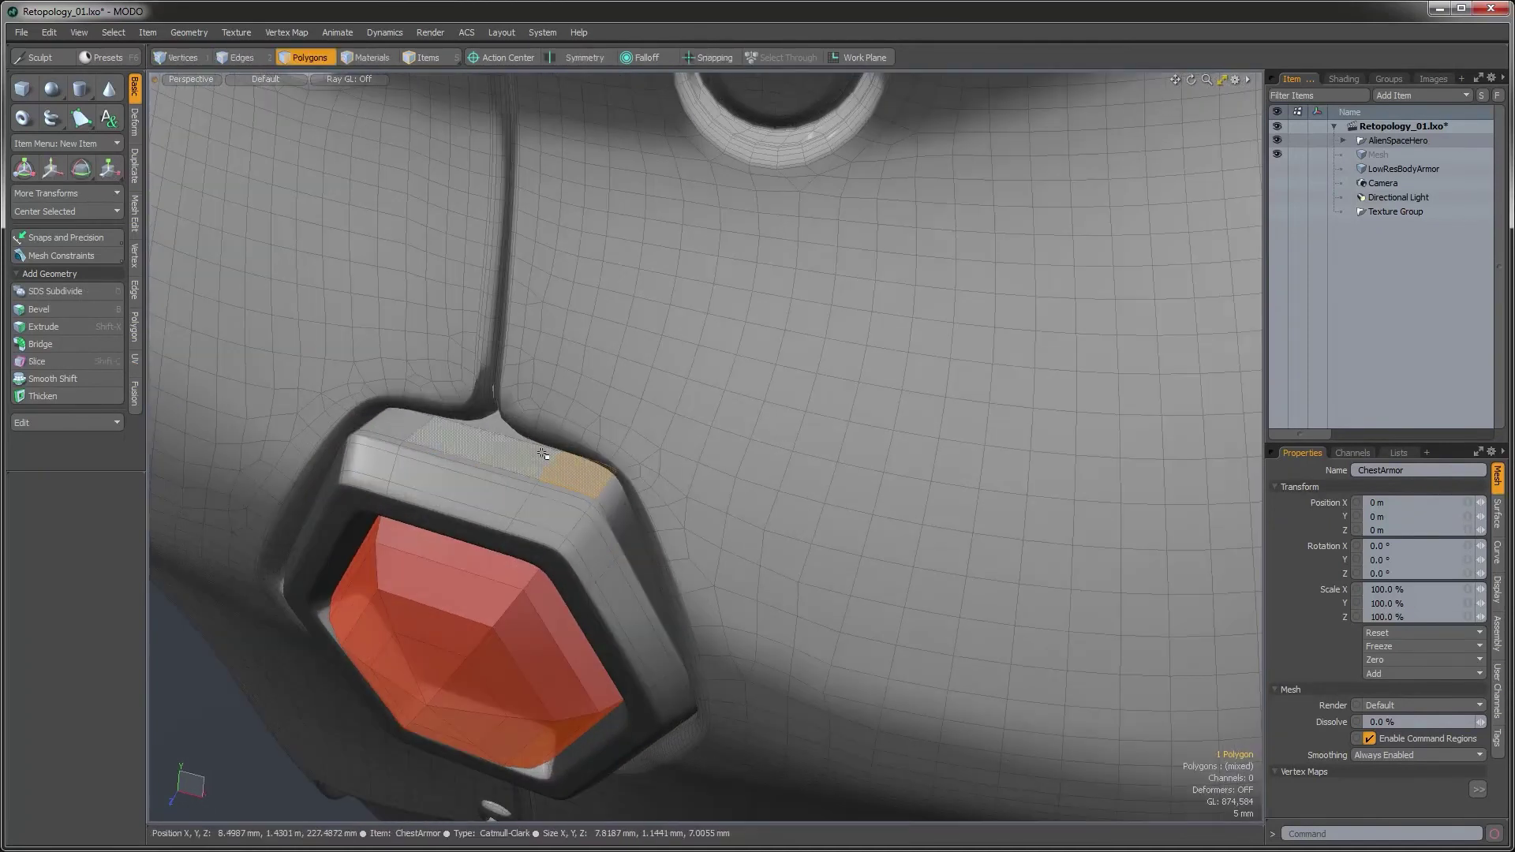
key(l)
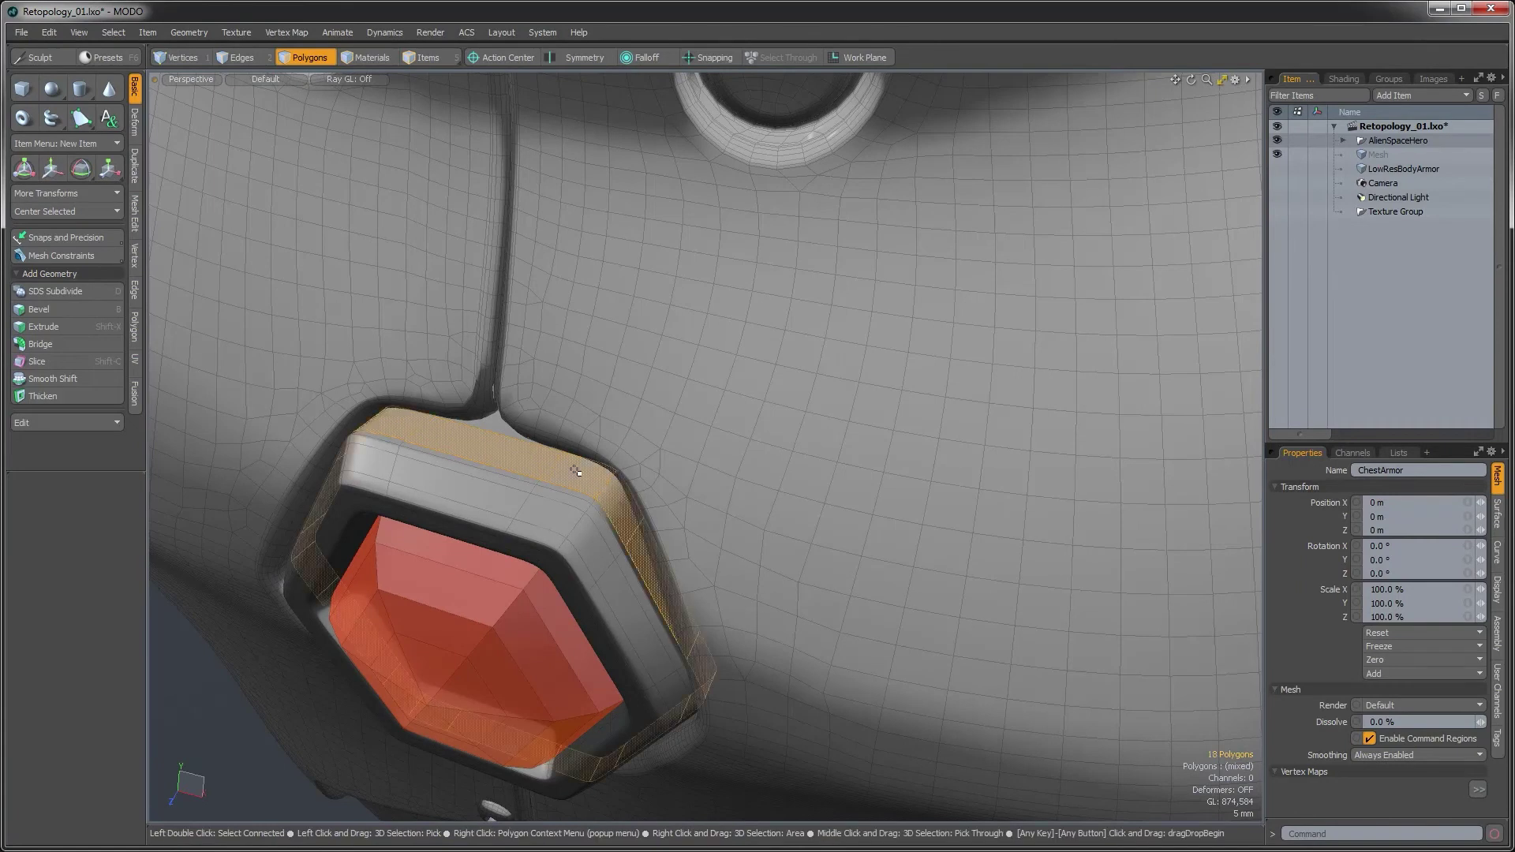
ctrl+click(574, 471)
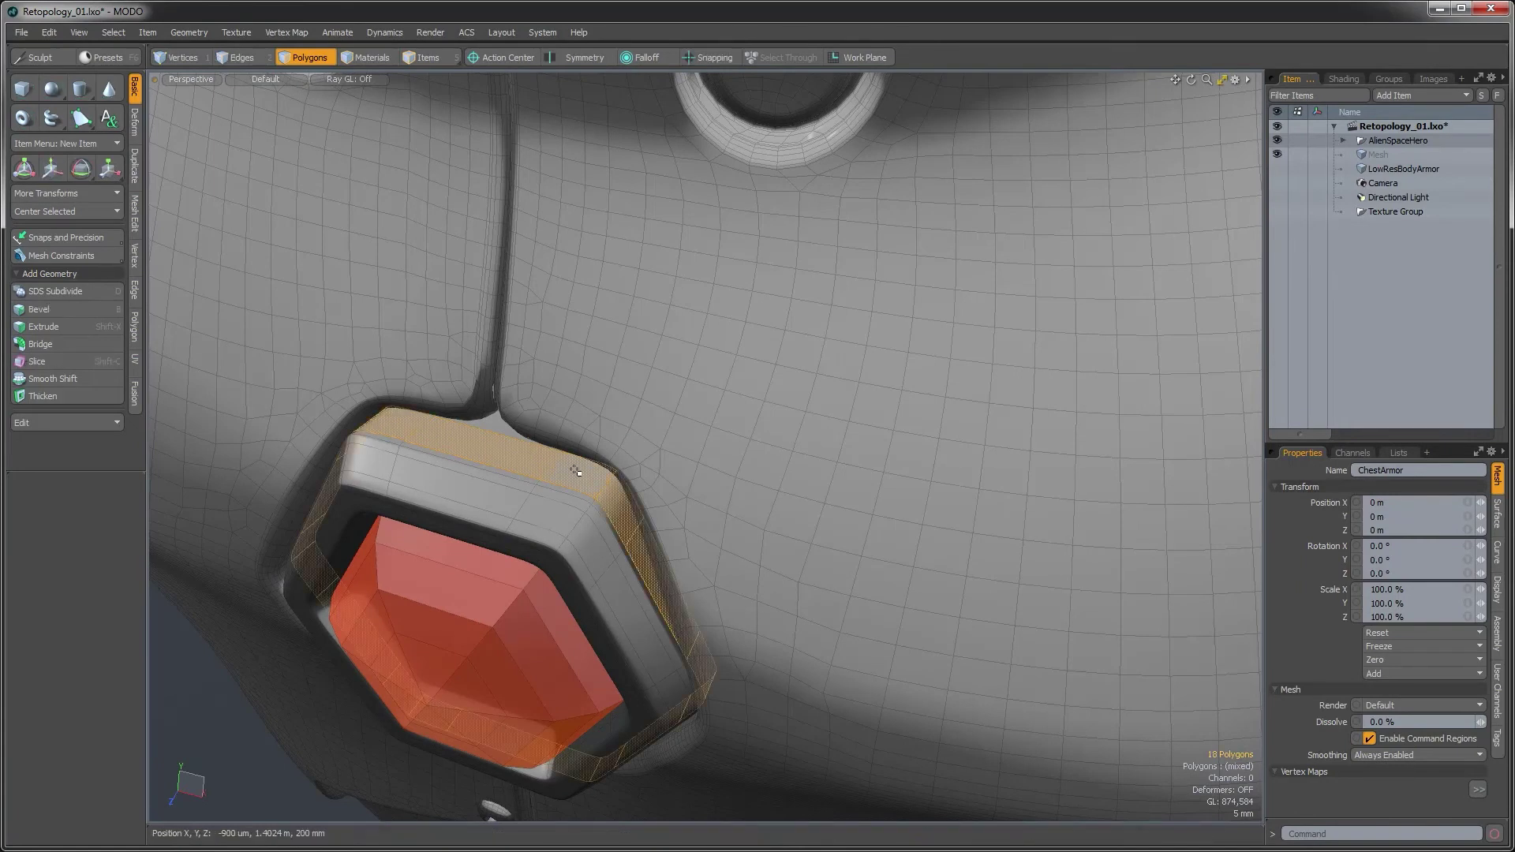
click(1380, 154)
Copy the front ring of polygons on the backpack's round ribbed pipe from ChestArmor into the Mesh item
alt+drag(561, 625, 939, 527)
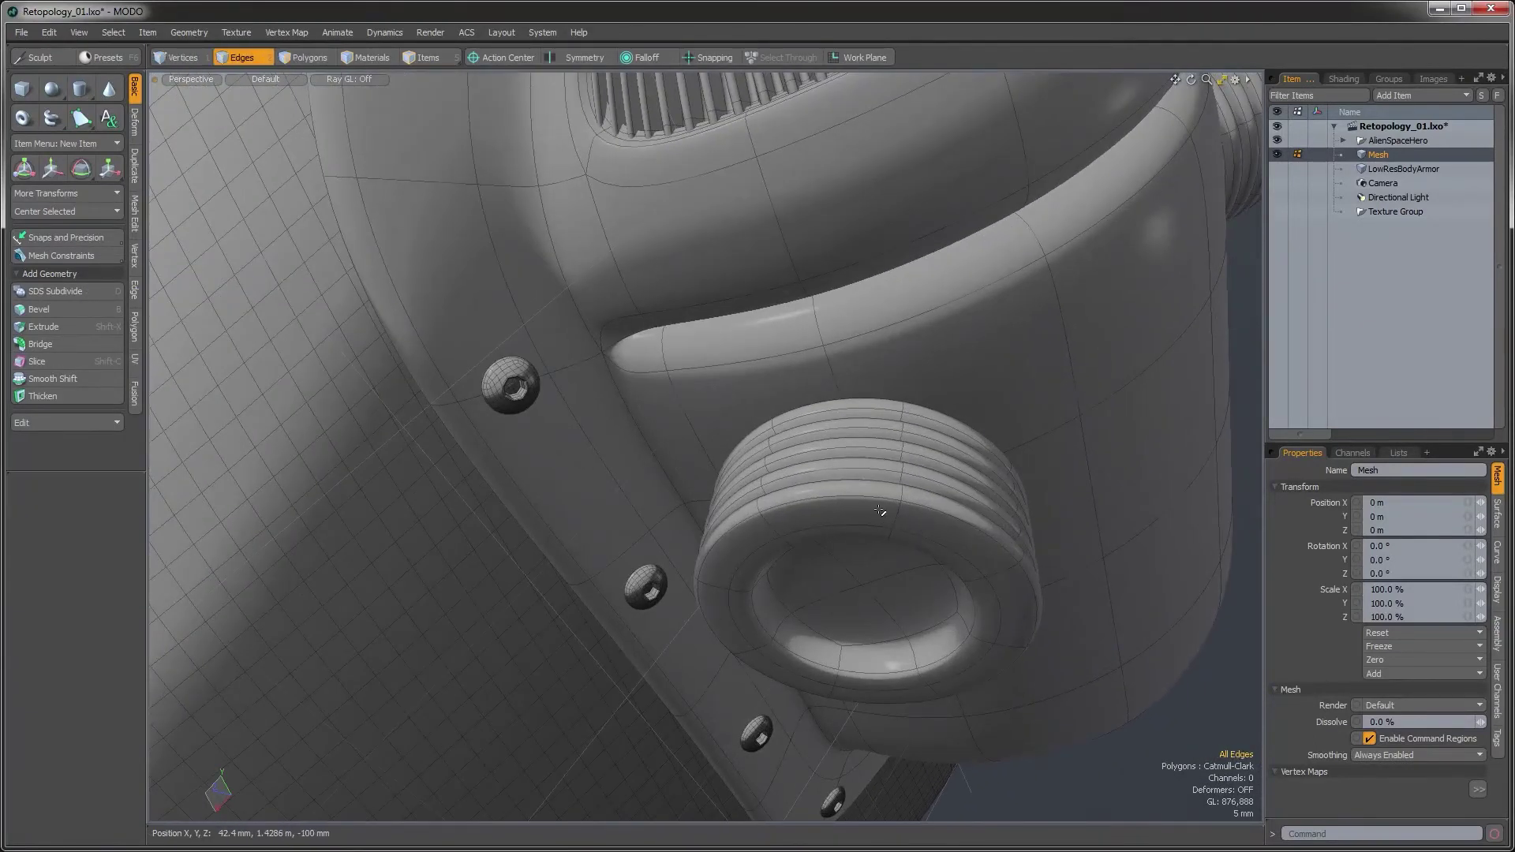
click(1319, 220)
drag(868, 513, 931, 532)
key(l)
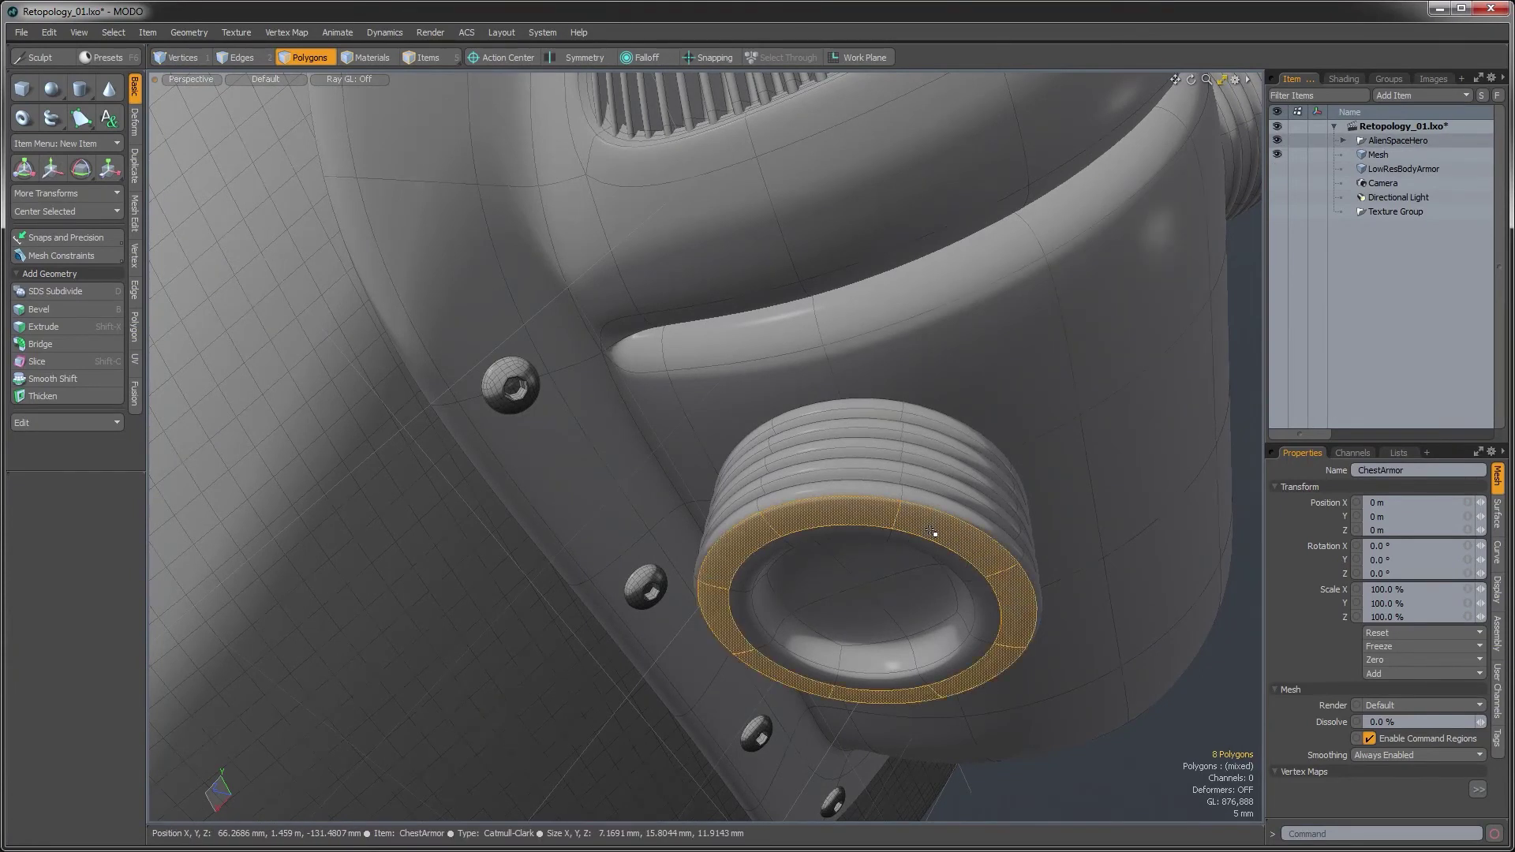
click(1367, 154)
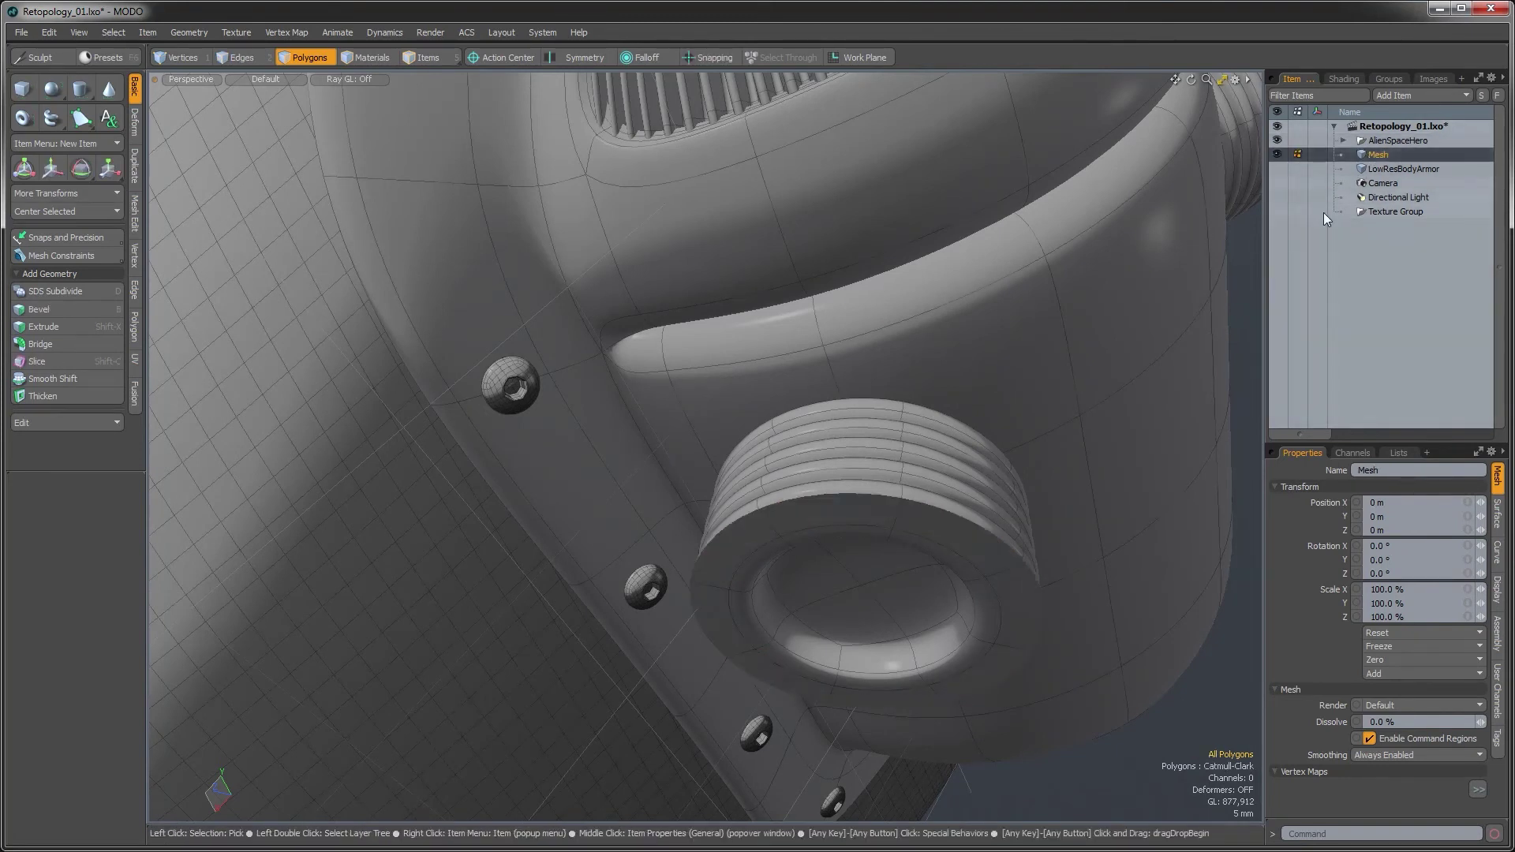
Hide AlienSpaceHero and extend the copied ring's outer edge loop about -57 mm along its local Z axis to form a cylinder
click(1277, 141)
alt+drag(943, 552, 811, 562)
key(2)
click(838, 521)
key(shift+x)
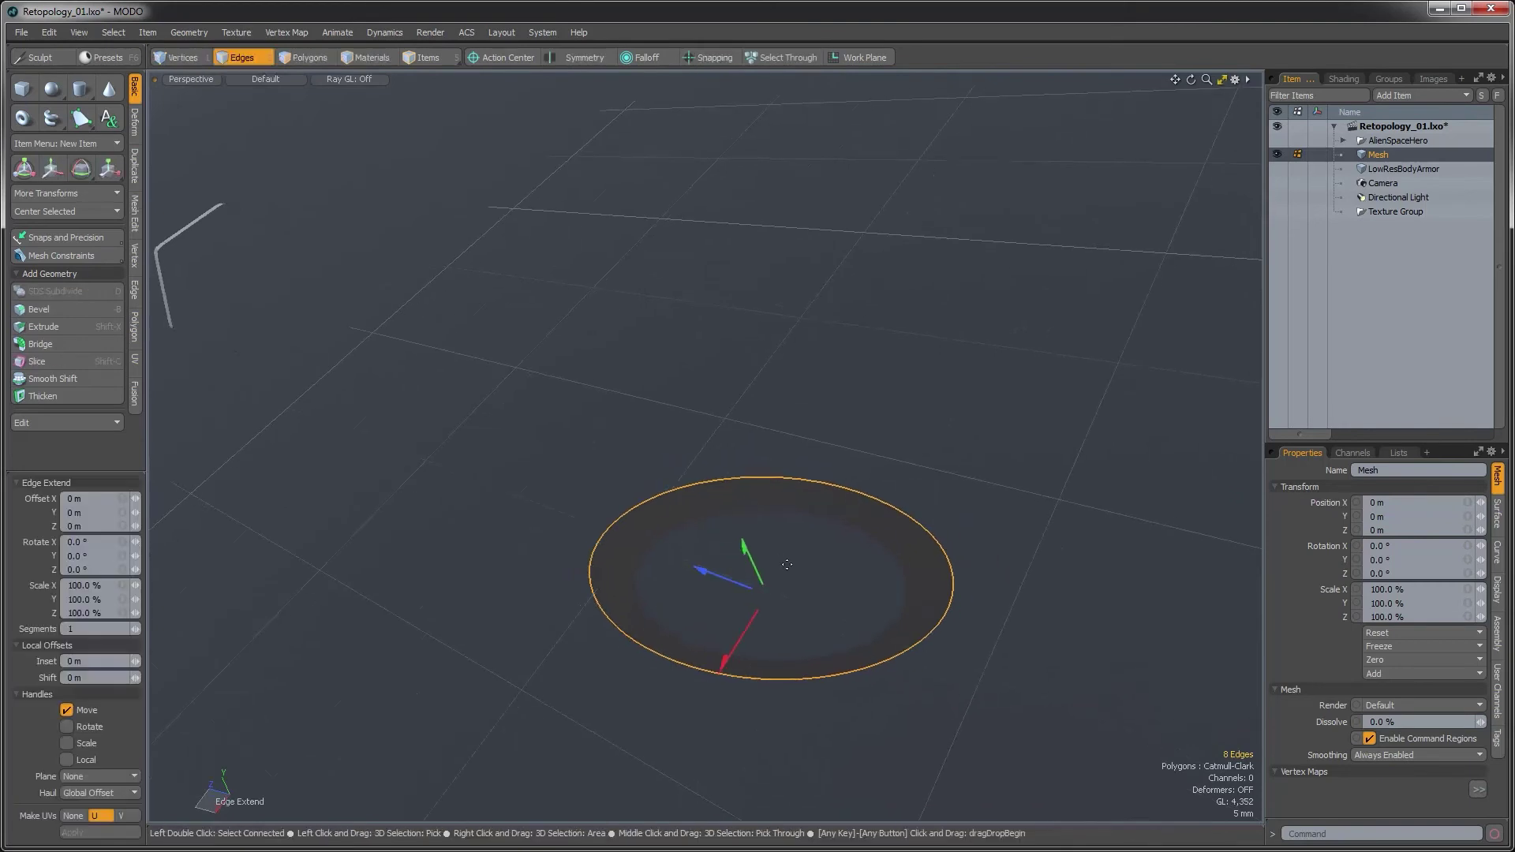
key(alt+l)
alt+drag(797, 543, 832, 655)
key(w)
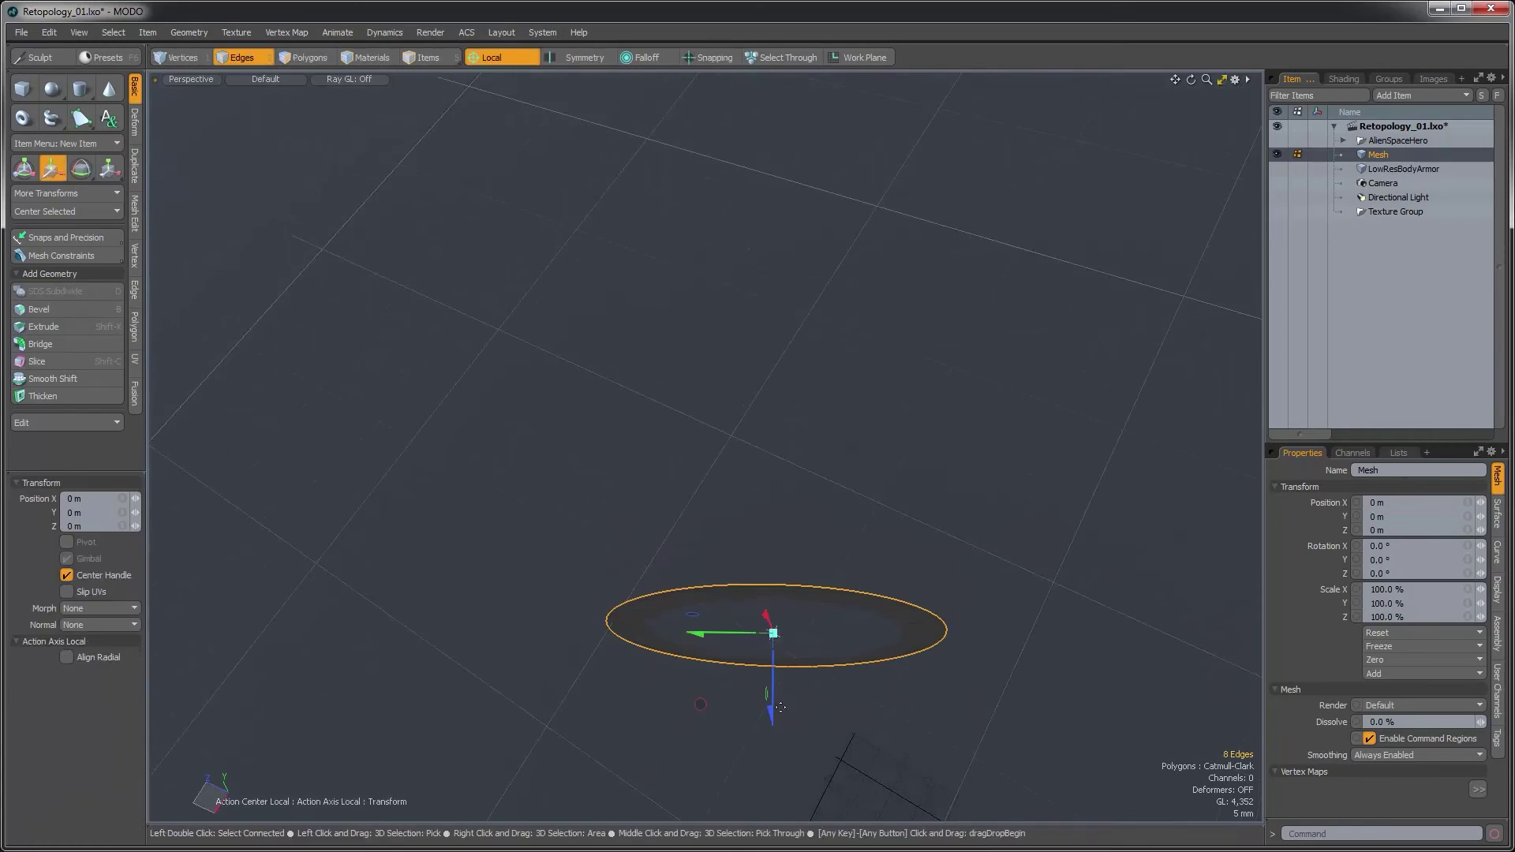
drag(773, 714, 777, 364)
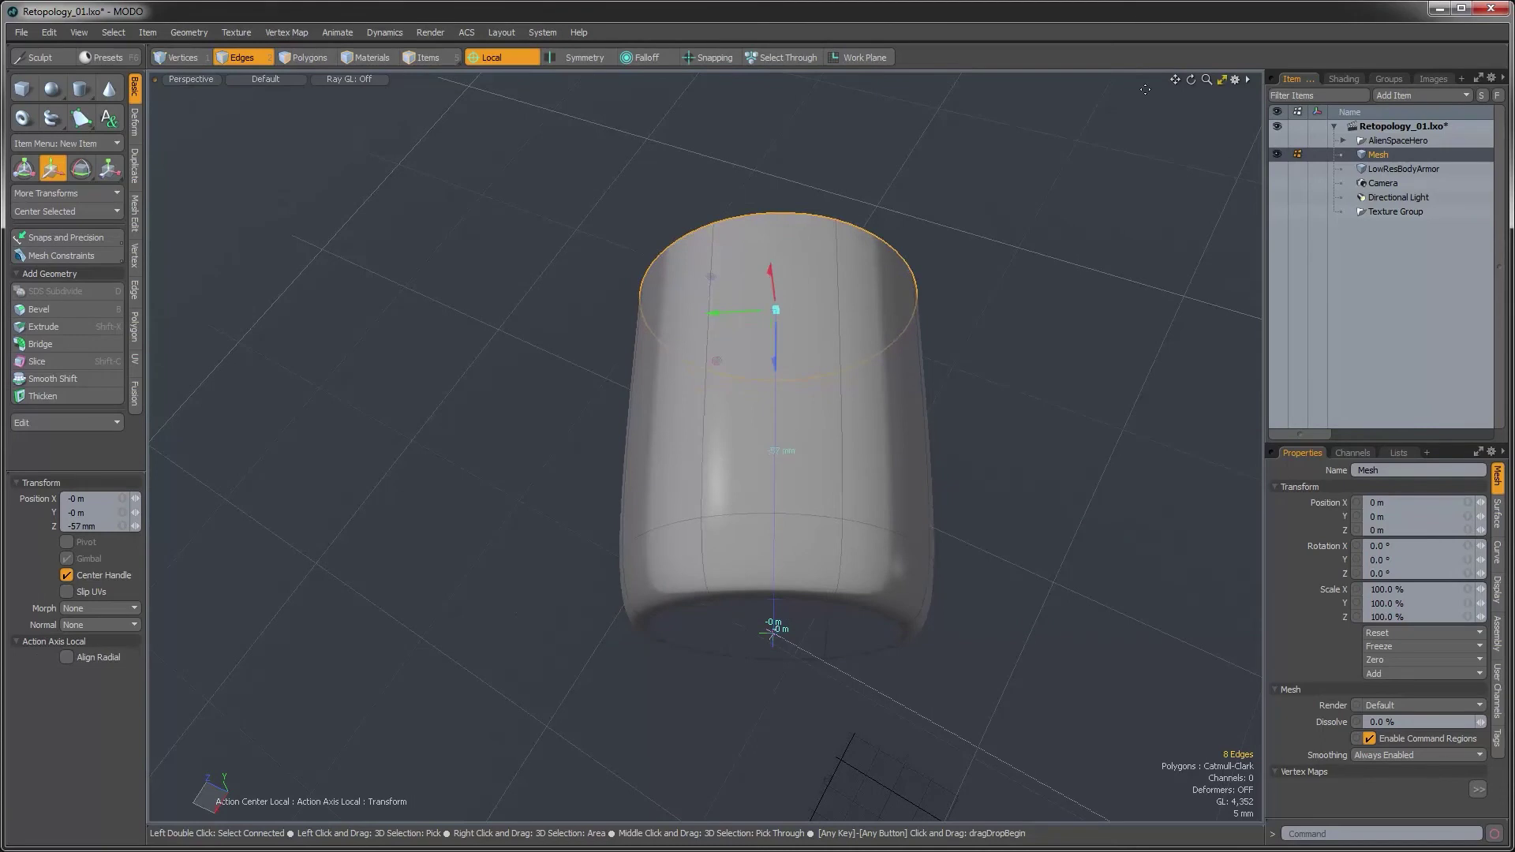
Show AlienSpaceHero again, select all the cylinder's connected polygons and convert them from subdivision surface to plain faces
click(1277, 140)
alt+drag(797, 541, 706, 430)
key(space)
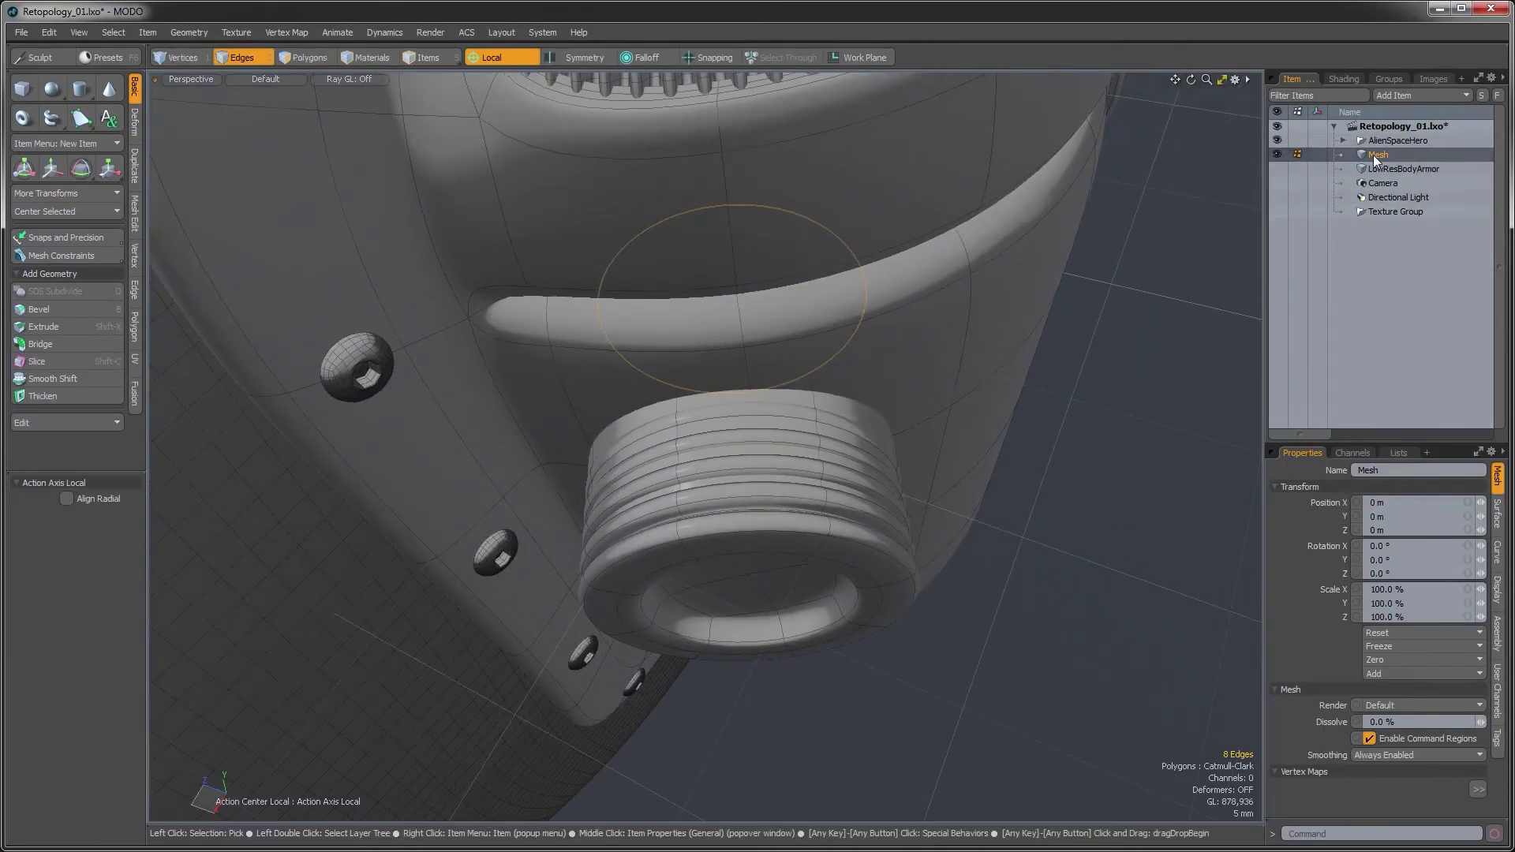
key(3)
double_click(864, 430)
alt+drag(844, 462, 686, 672)
key(Tab)
alt+drag(584, 699, 654, 489)
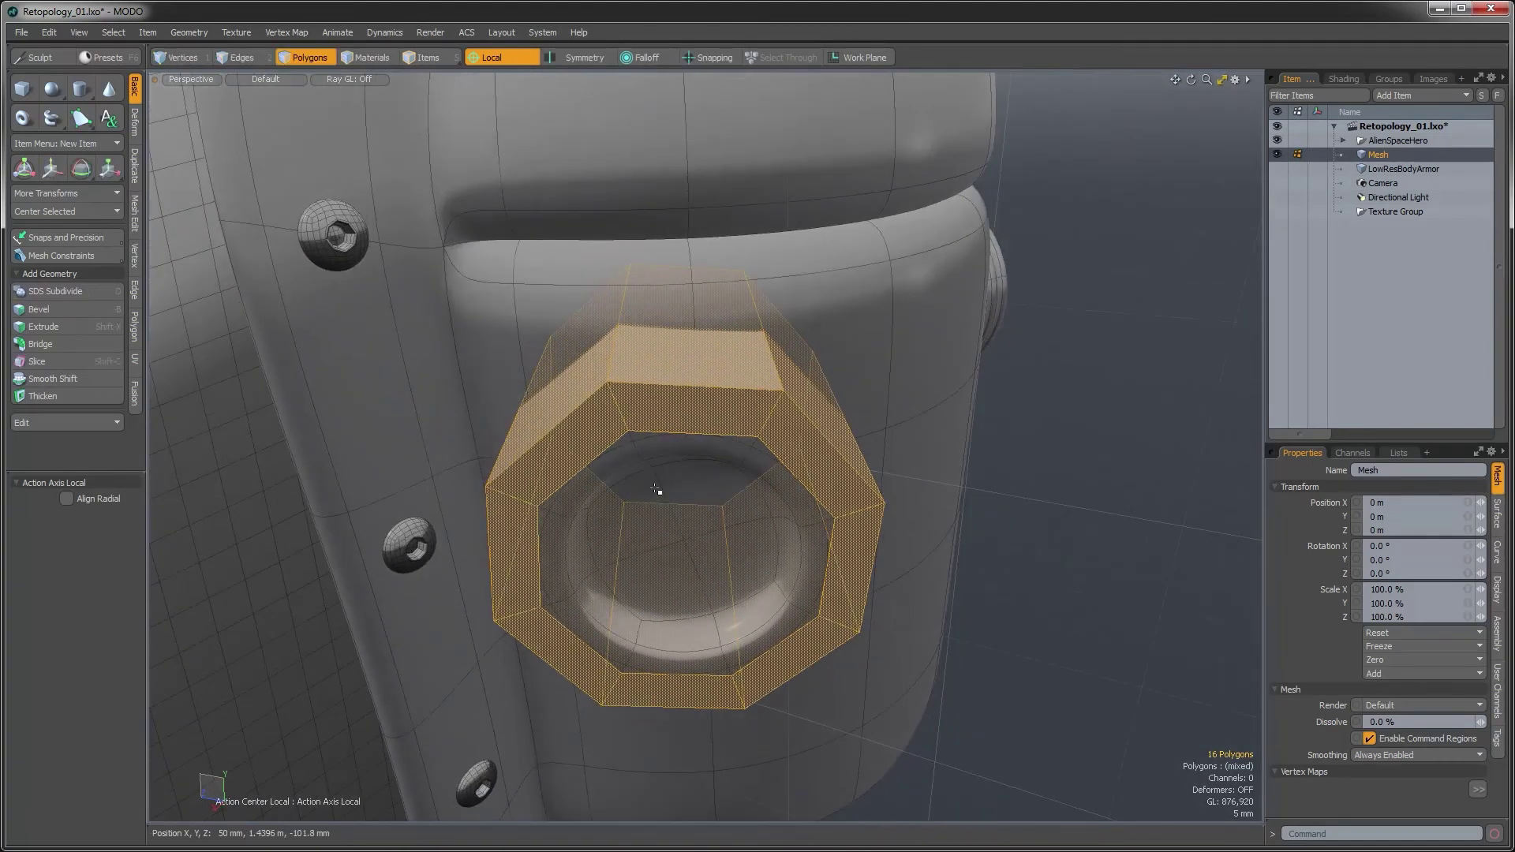
Subdivide the selected cylinder polygons with the Catmull-Clark method and check the result against the ribbed pipe
key(shift+d)
click(685, 513)
click(702, 550)
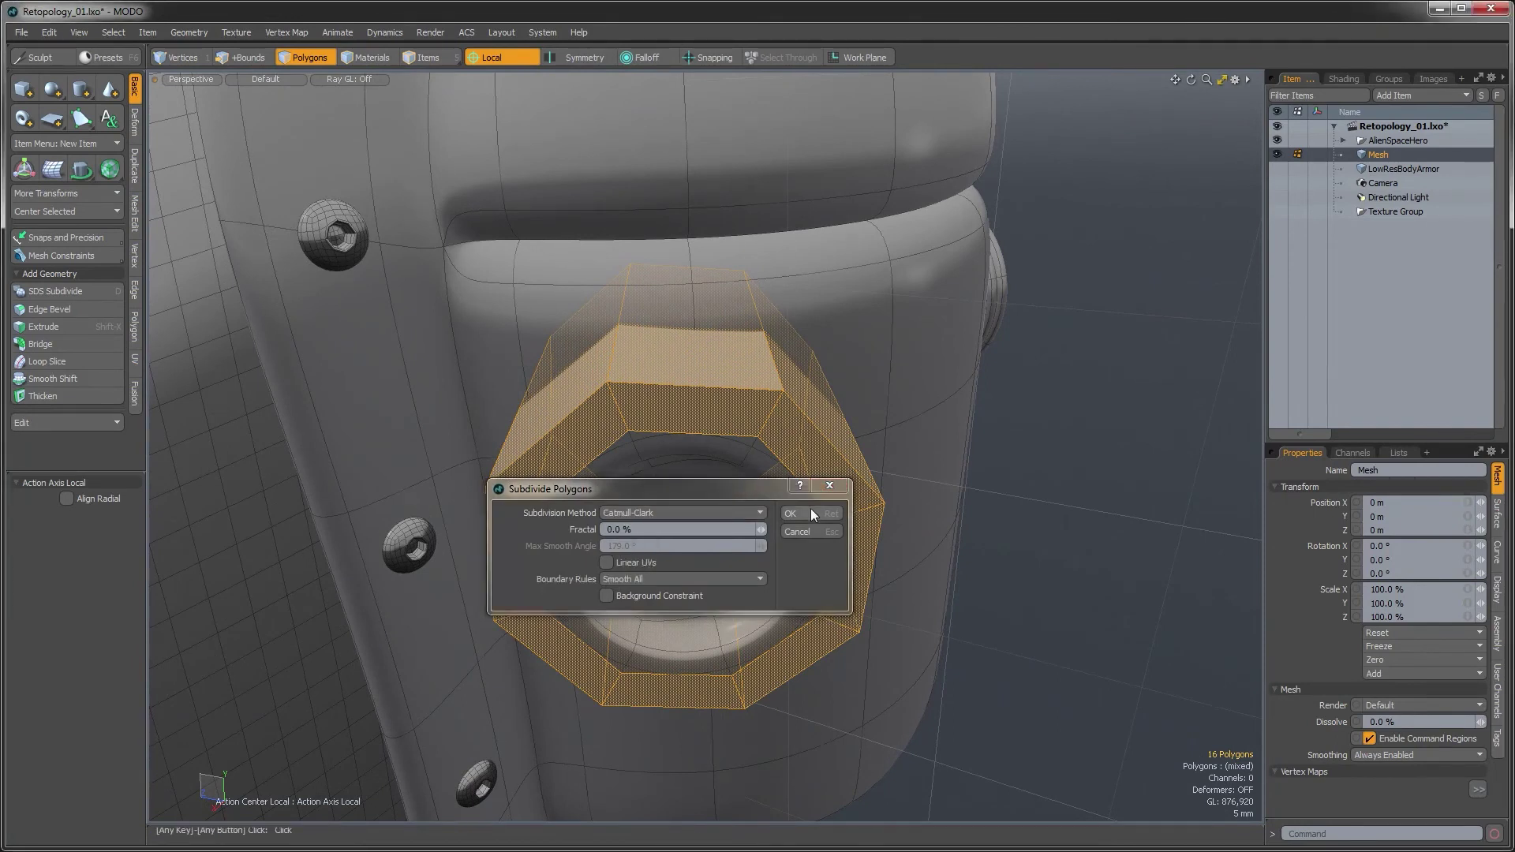
click(811, 508)
alt+drag(811, 508, 715, 543)
alt+drag(901, 620, 726, 546)
key(1)
key(2)
key(3)
click(669, 509)
alt+drag(634, 520, 651, 490)
click(651, 491)
click(707, 469)
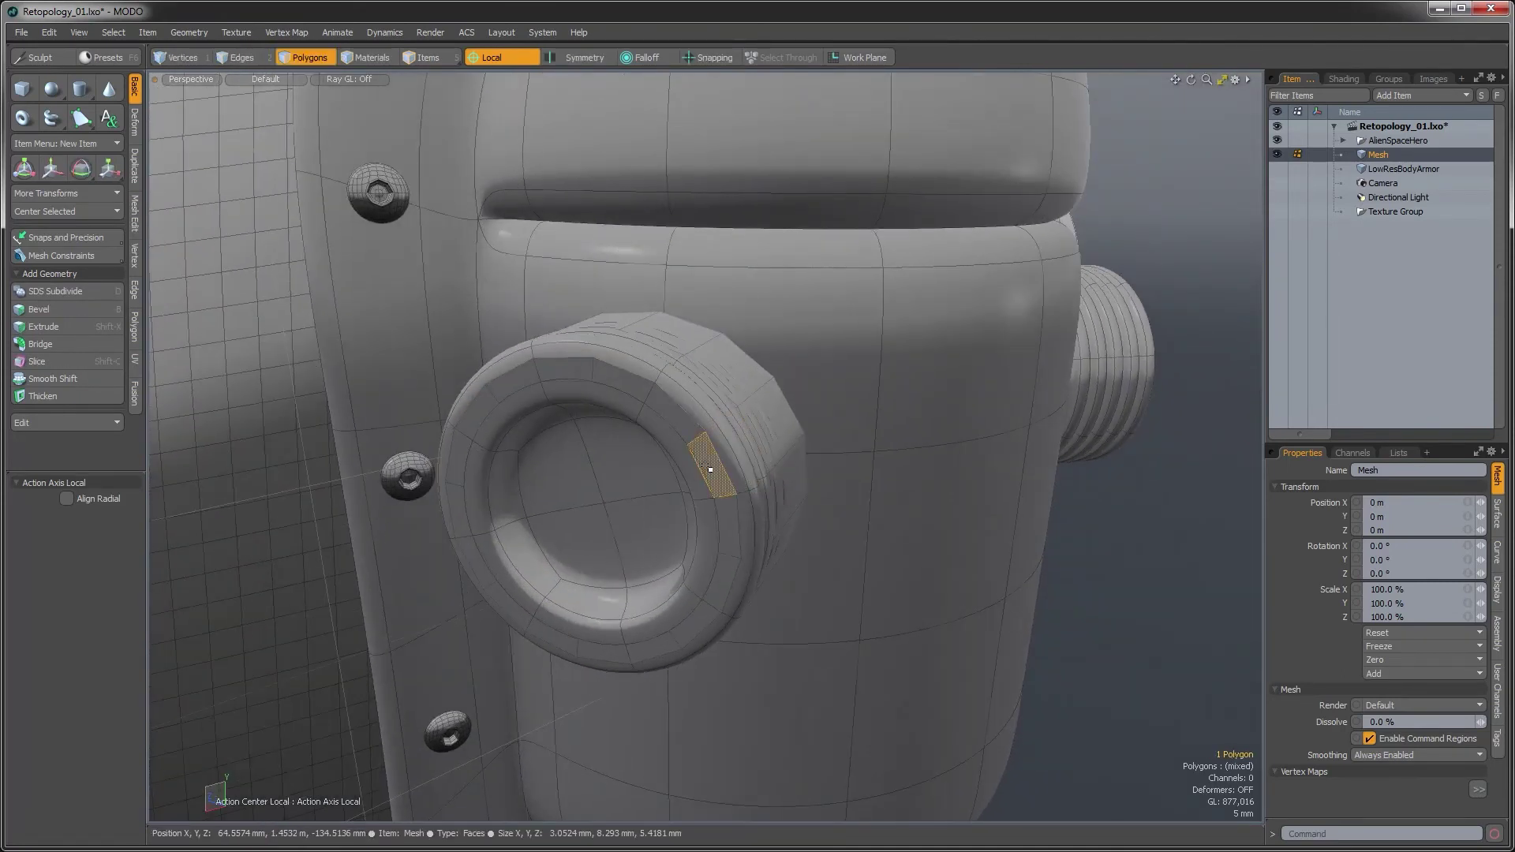
Hide AlienSpaceHero and scale the edge loop of the subdivided cylinder to fit the pipe's shape
click(1277, 139)
alt+drag(737, 541, 675, 444)
key(2)
key(e)
key(r)
alt+drag(485, 557, 768, 404)
key(space)
key(3)
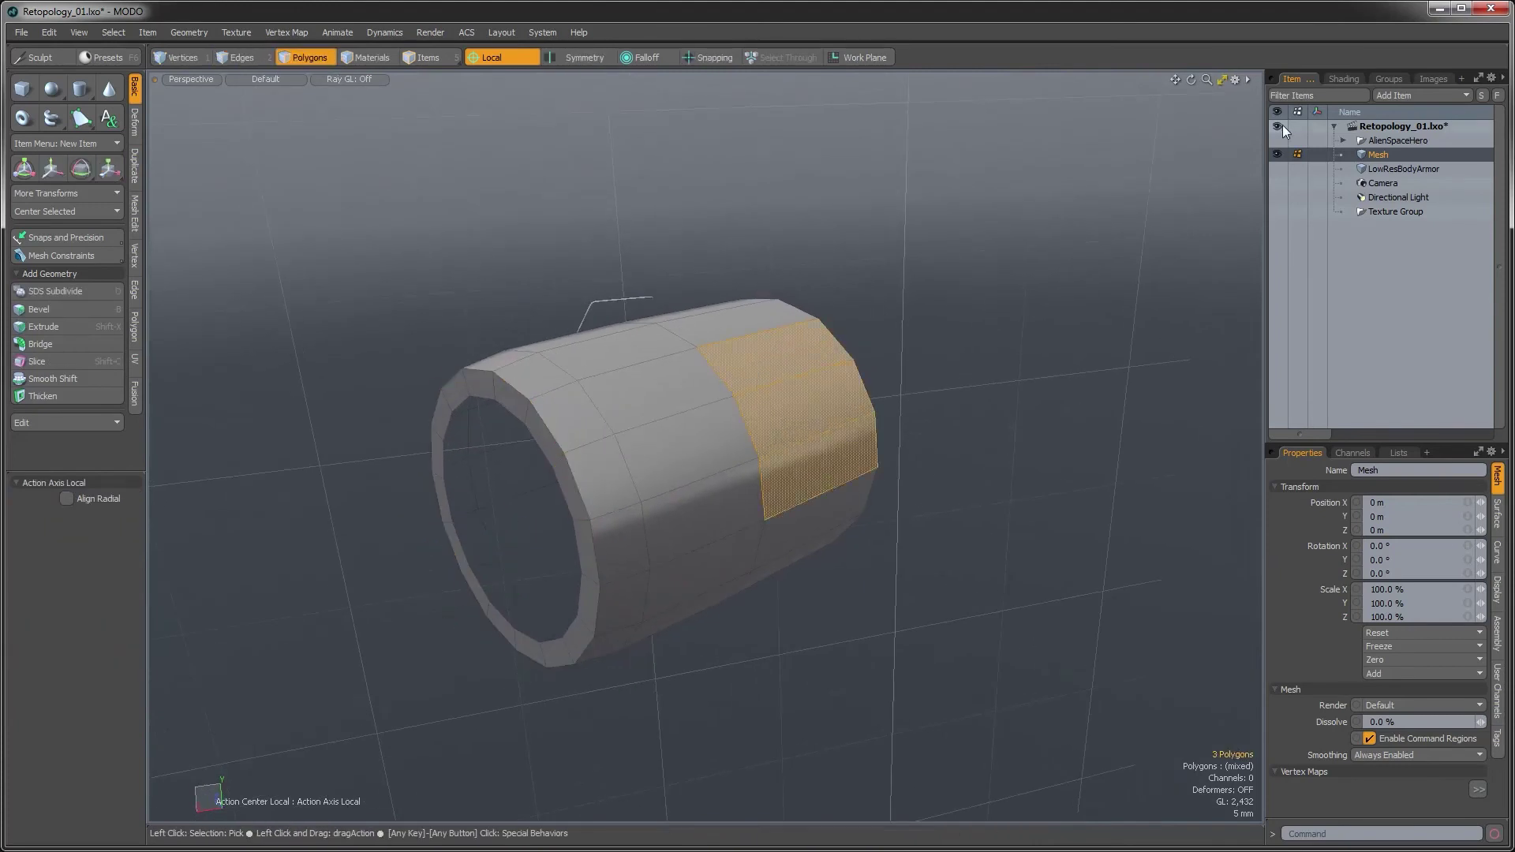
Show AlienSpaceHero and slide the cylinder's middle edge loop about 9.6 mm along its local Z axis
click(1278, 140)
alt+drag(937, 514, 579, 488)
key(2)
key(w)
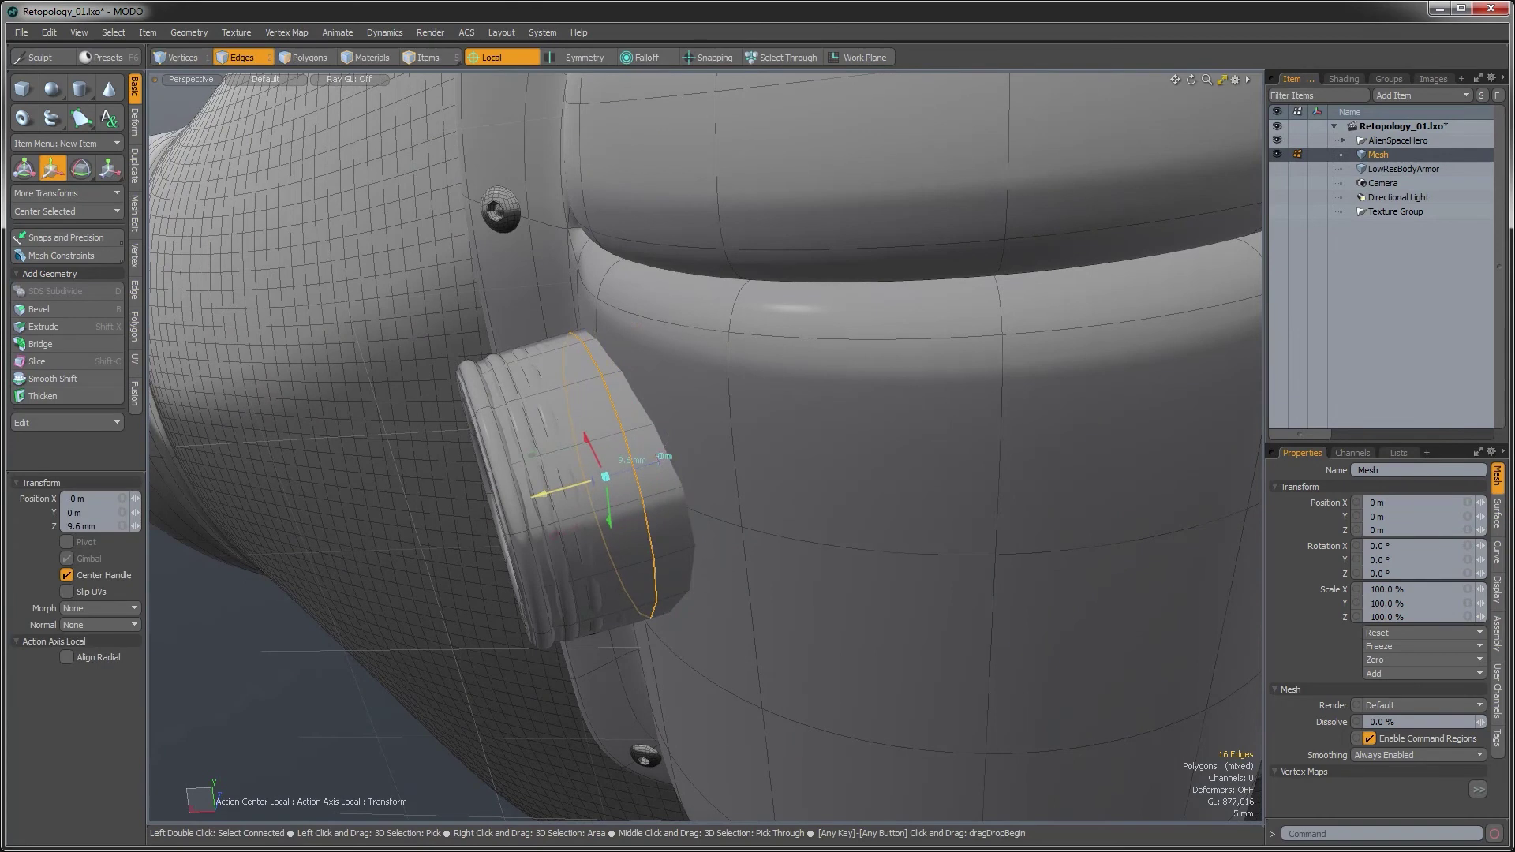
key(q)
Select the cylinder's rear polygon band and bevel it inward with Polygon Bevel to create a step behind the ribbed collar
key(3)
drag(683, 500, 660, 453)
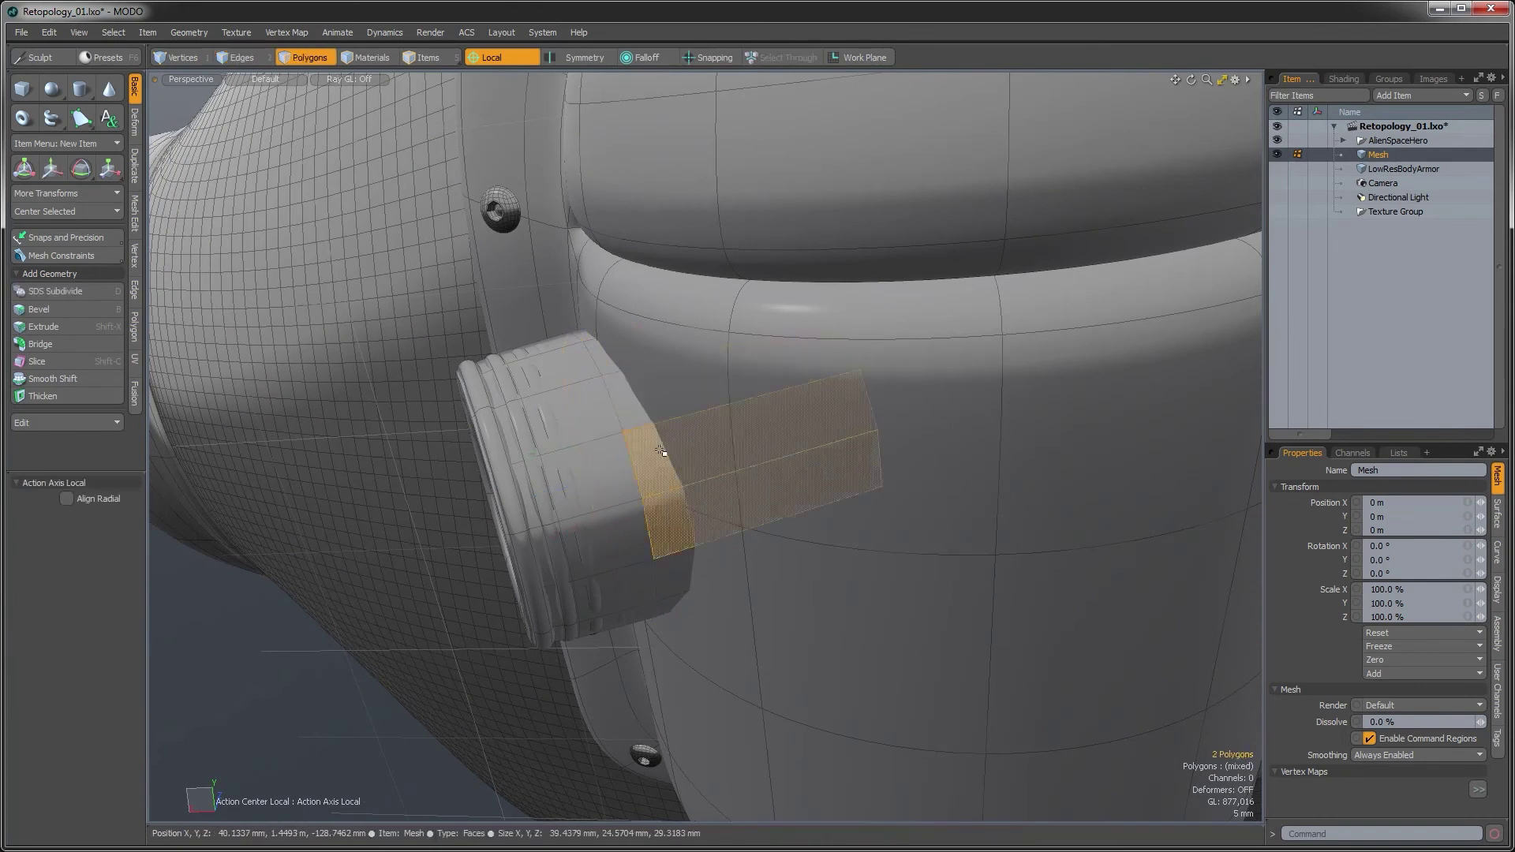
key(l)
key(b)
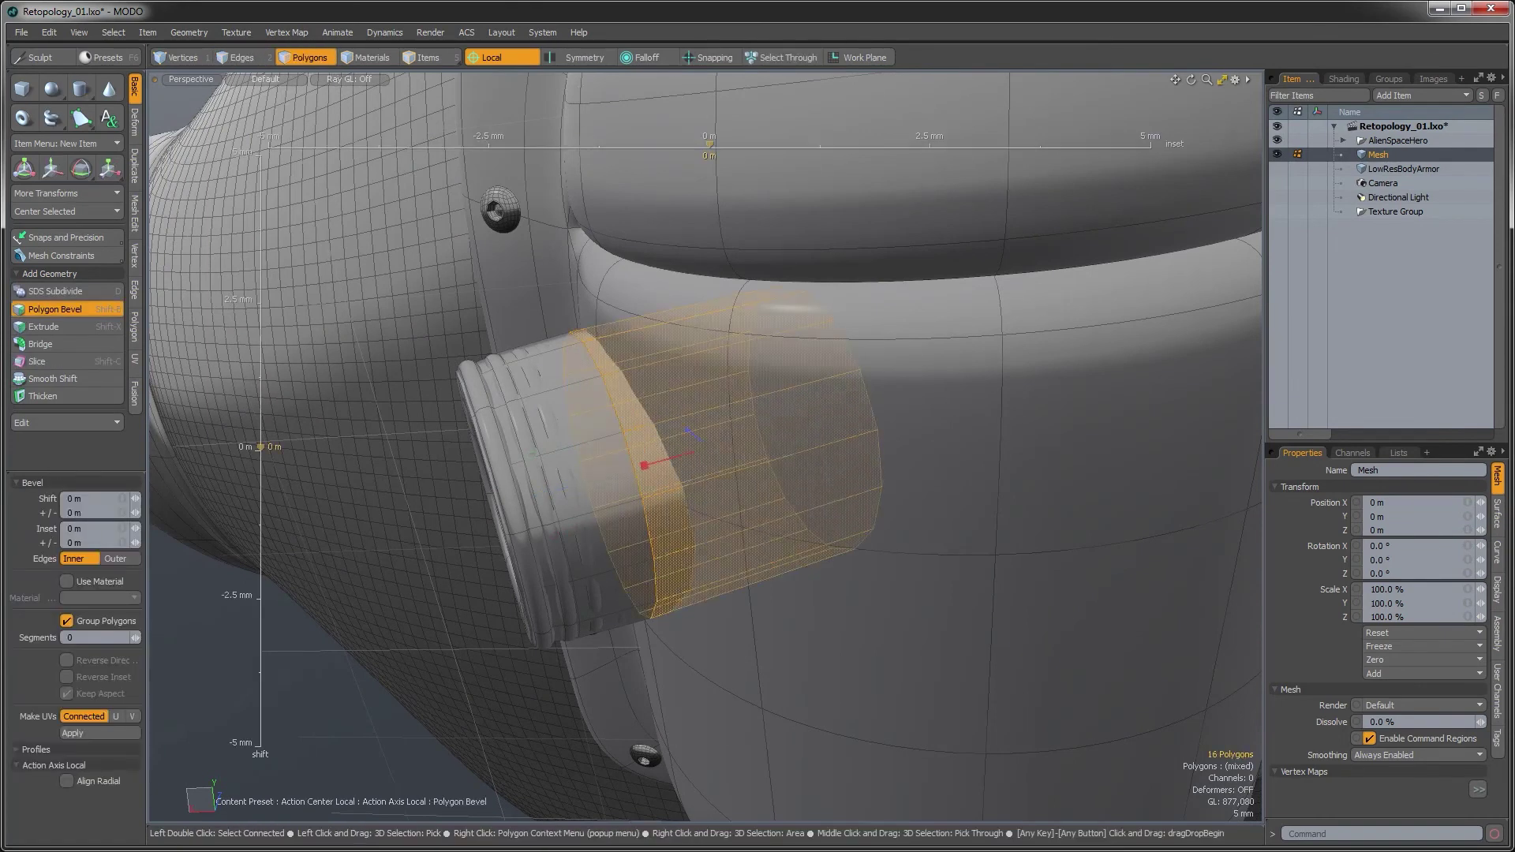
drag(644, 465, 657, 510)
shift+click(643, 463)
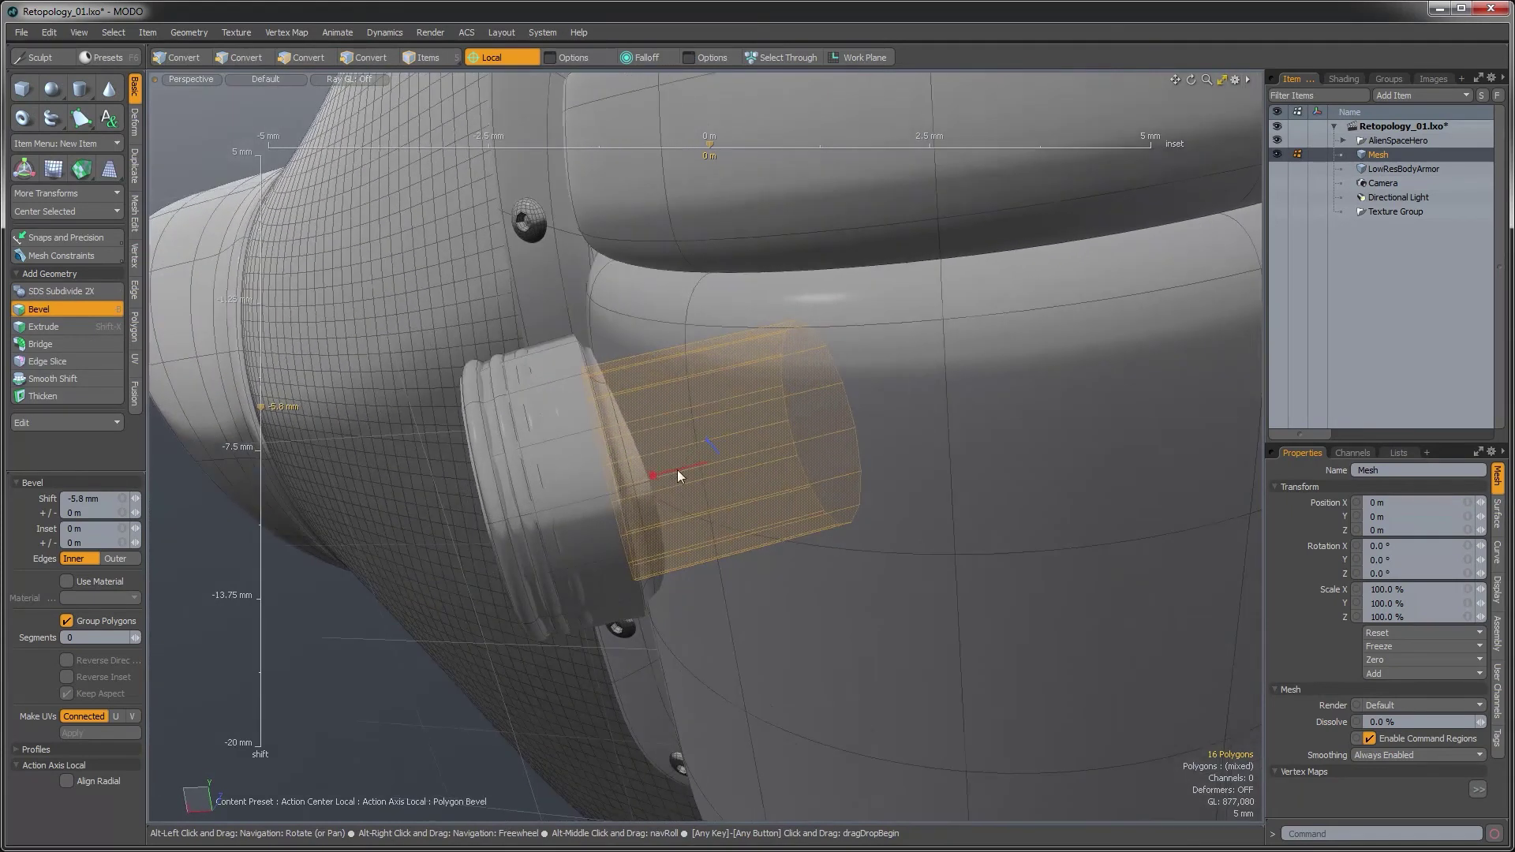
drag(707, 442, 667, 469)
key(space)
Move the beveled rear band along the cylinder's local axis and clear the selection
key(w)
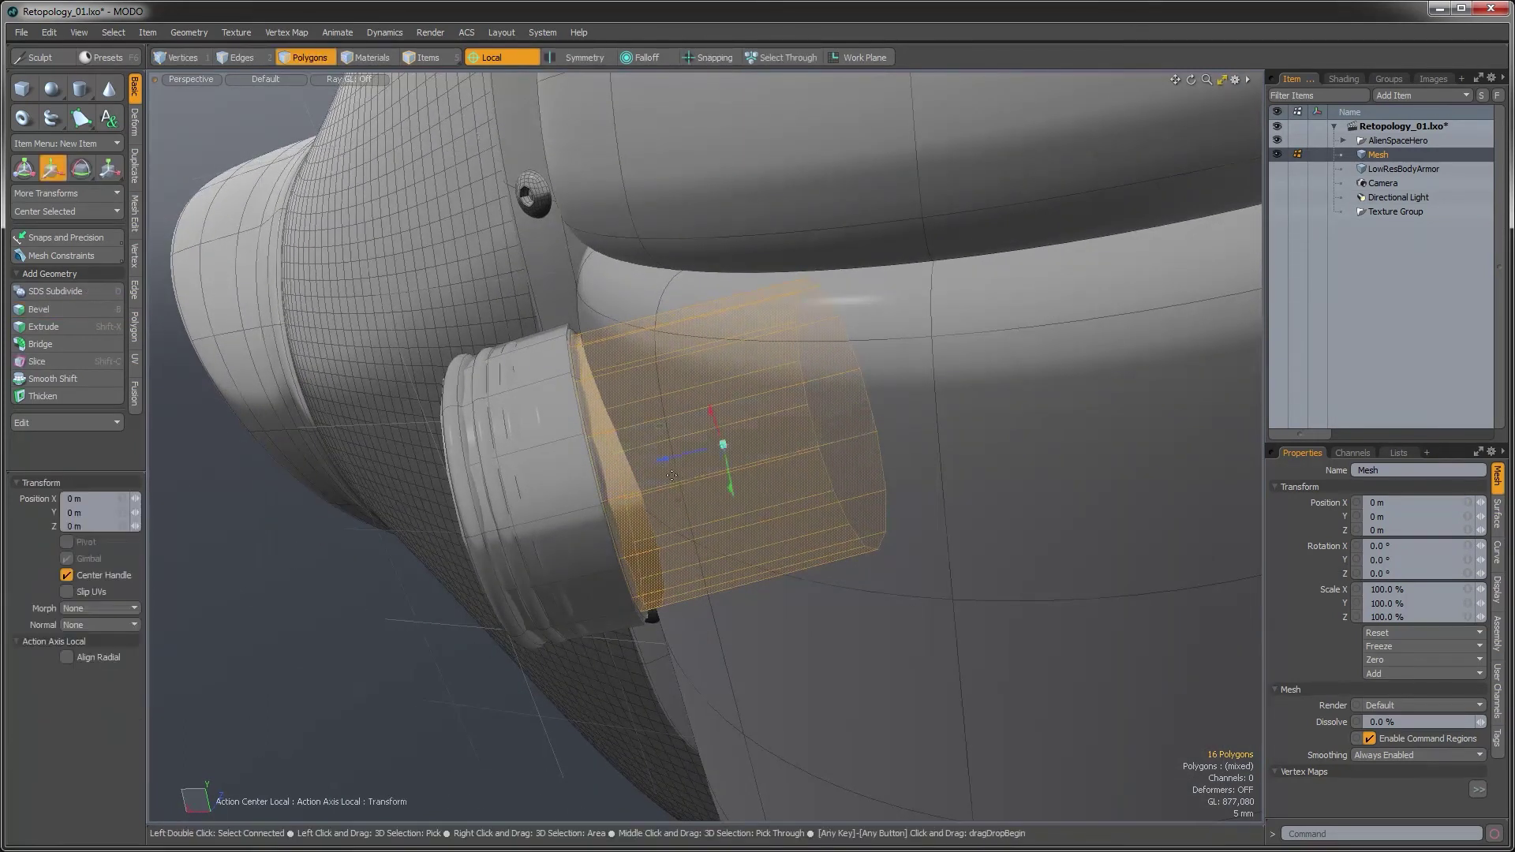
mouse_move(694, 450)
mouse_down()
mouse_move(720, 438)
mouse_move(682, 435)
mouse_up()
key(space)
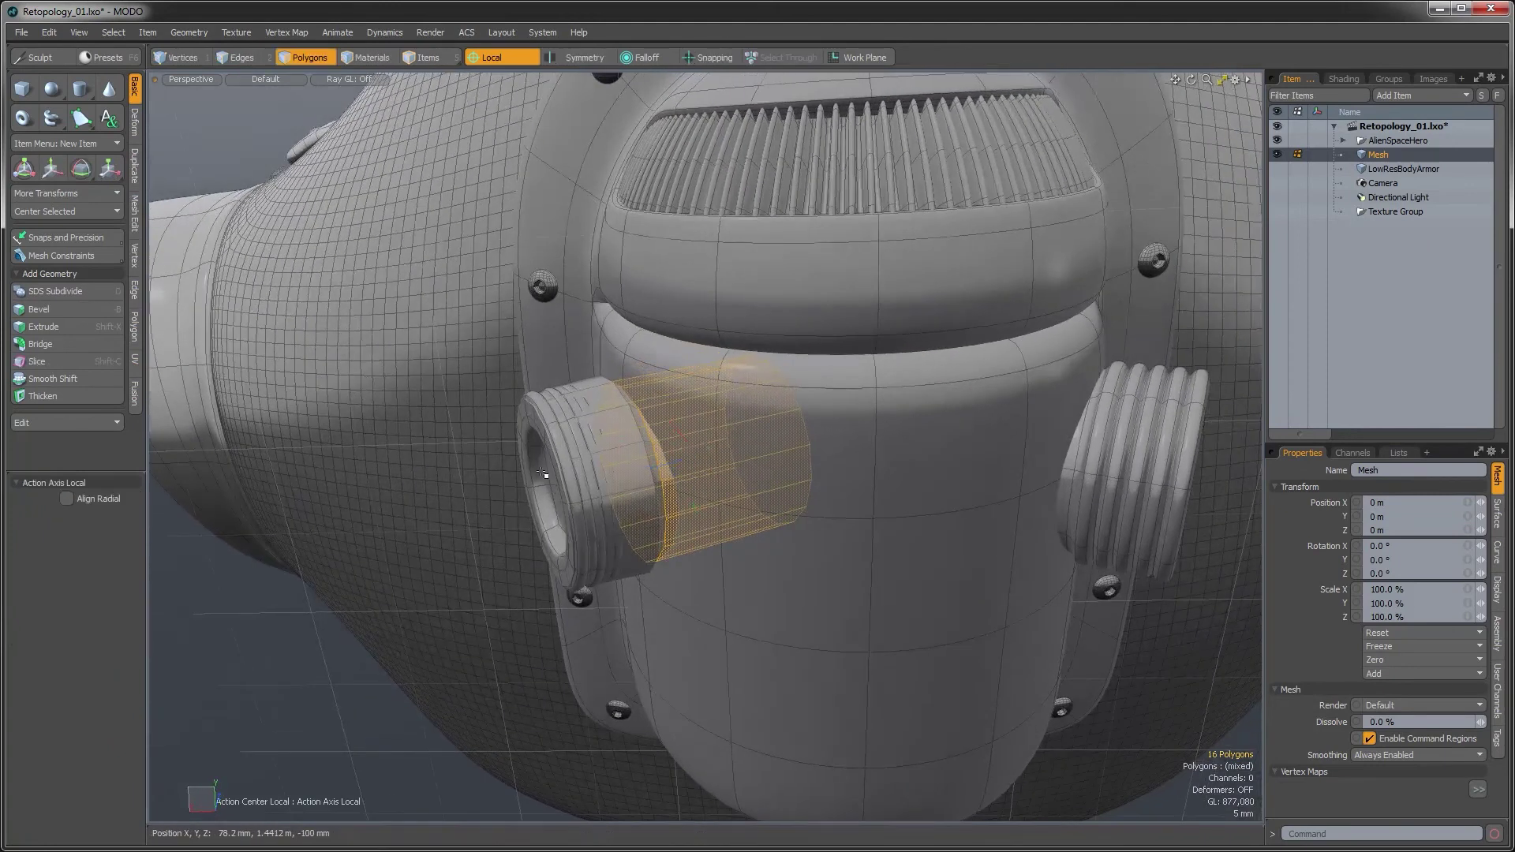
alt+drag(552, 481, 599, 545)
click(1156, 757)
Hide the AlienSpaceHero model to isolate the copied pieces in the Mesh item
alt+drag(702, 526, 632, 584)
scroll(853, 517, down, 4)
scroll(631, 584, up, 3)
alt+shift+drag(631, 584, 536, 474)
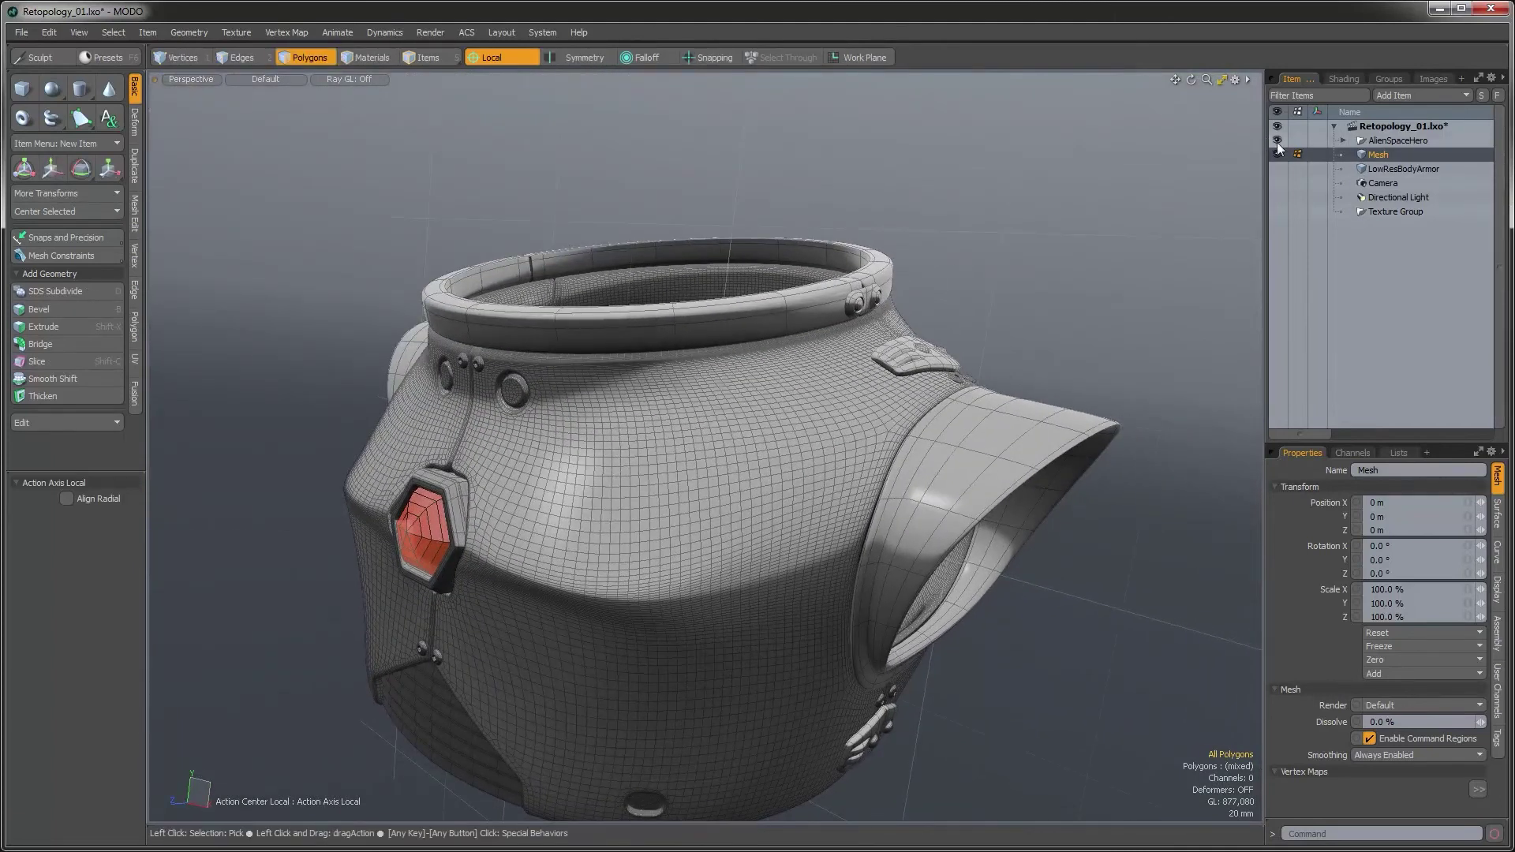
click(1277, 140)
Select the twelve support edges beside the corners of the hexagonal gem-frame strip and remove them, keeping only the corner edges
alt+shift+drag(536, 527, 631, 498)
alt+shift+drag(370, 465, 502, 472)
double_click(651, 484)
key(2)
key(shift)
alt+drag(520, 550, 606, 626)
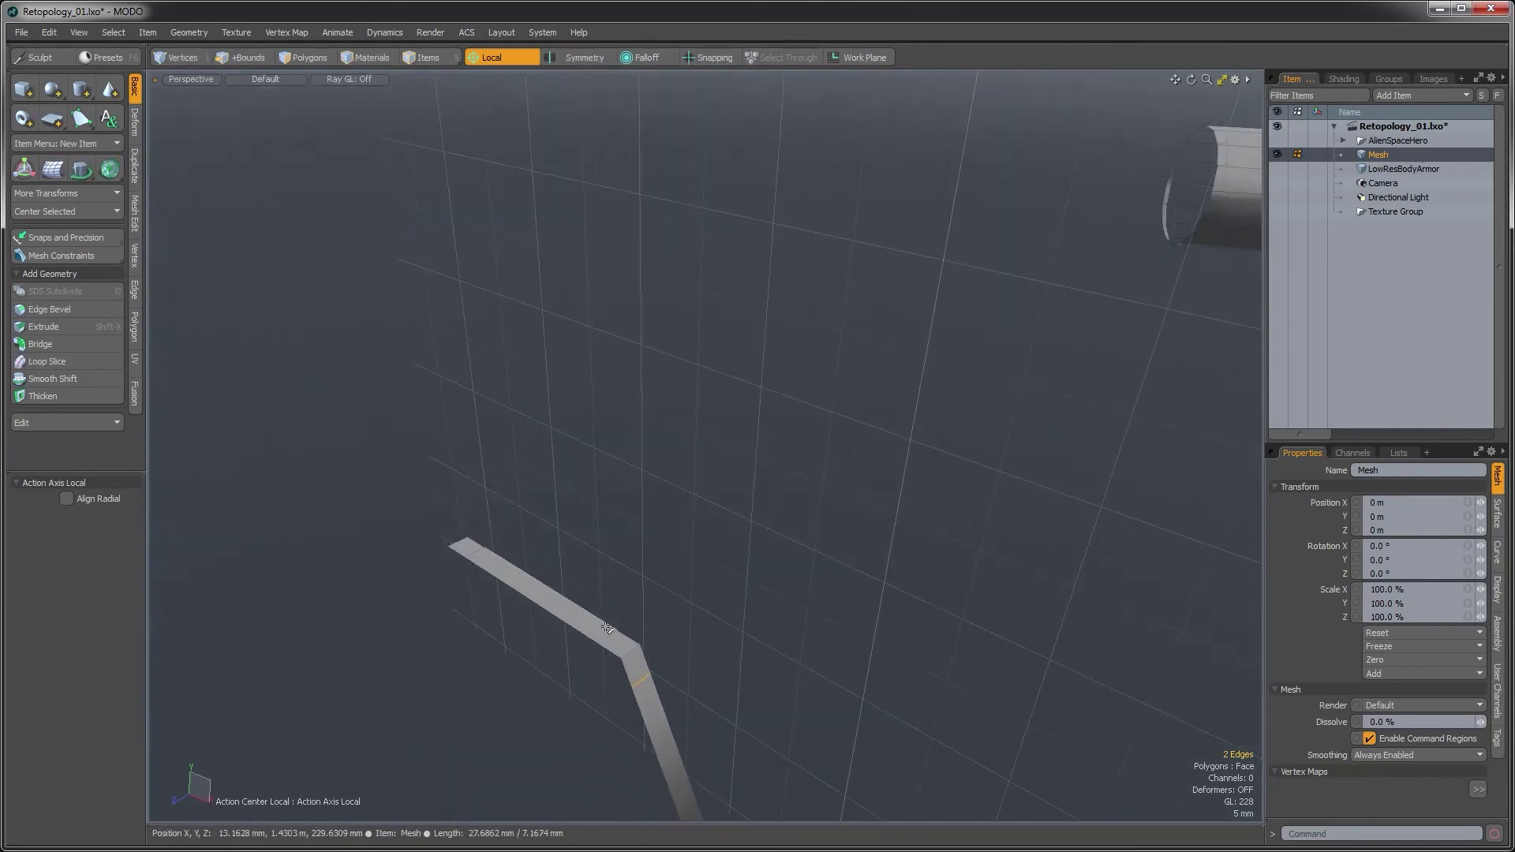
key(ctrl+z)
alt+drag(666, 686, 613, 363)
key(shift)
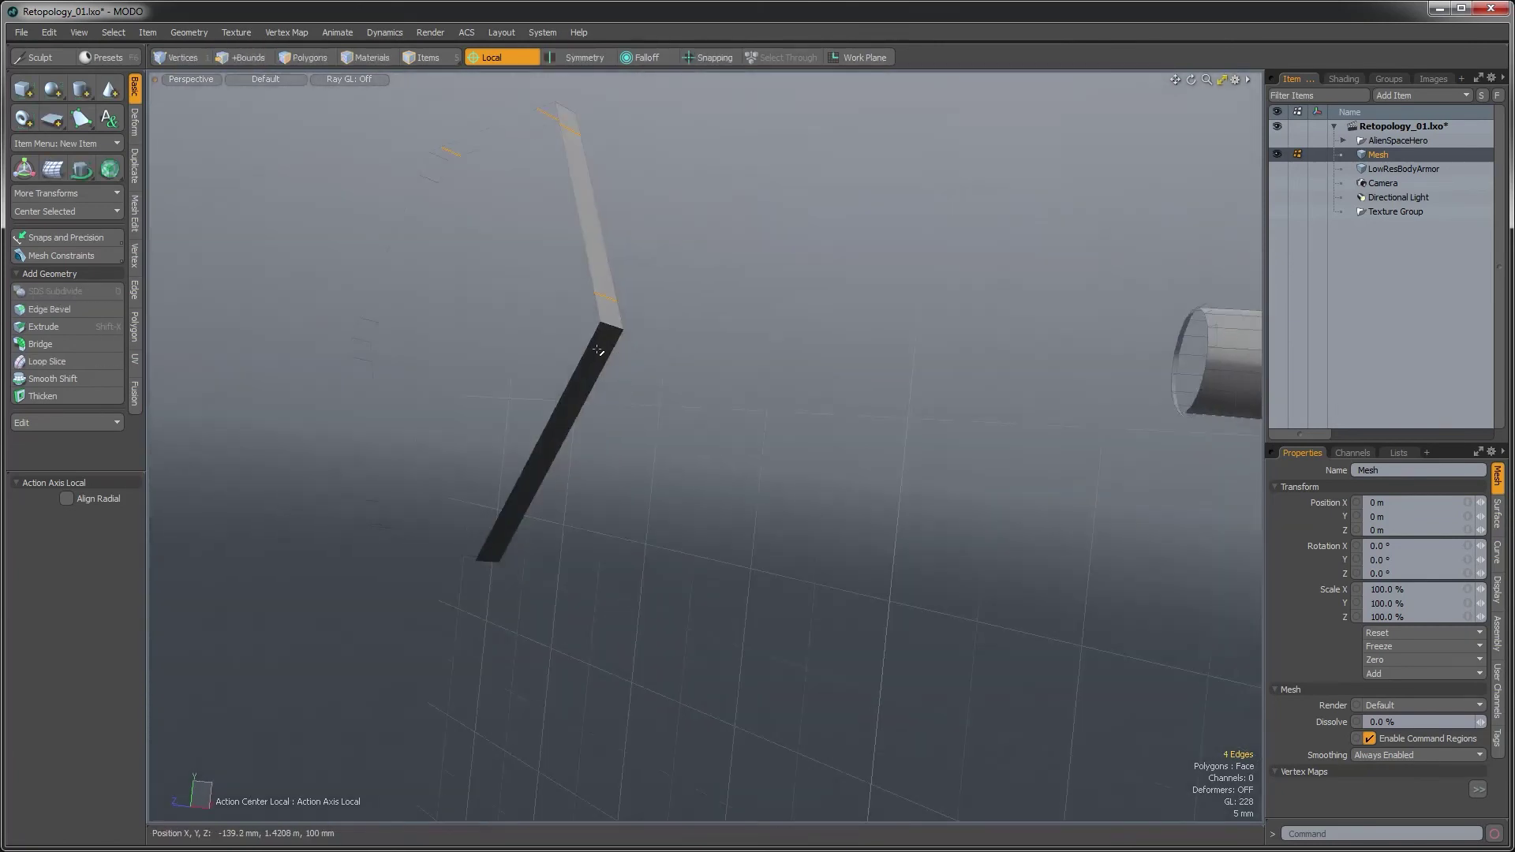
shift+click(502, 538)
alt+drag(502, 537, 687, 443)
scroll(828, 430, up, 5)
key(shift)
ctrl+alt+drag(950, 384, 798, 408)
alt+drag(716, 434, 691, 510)
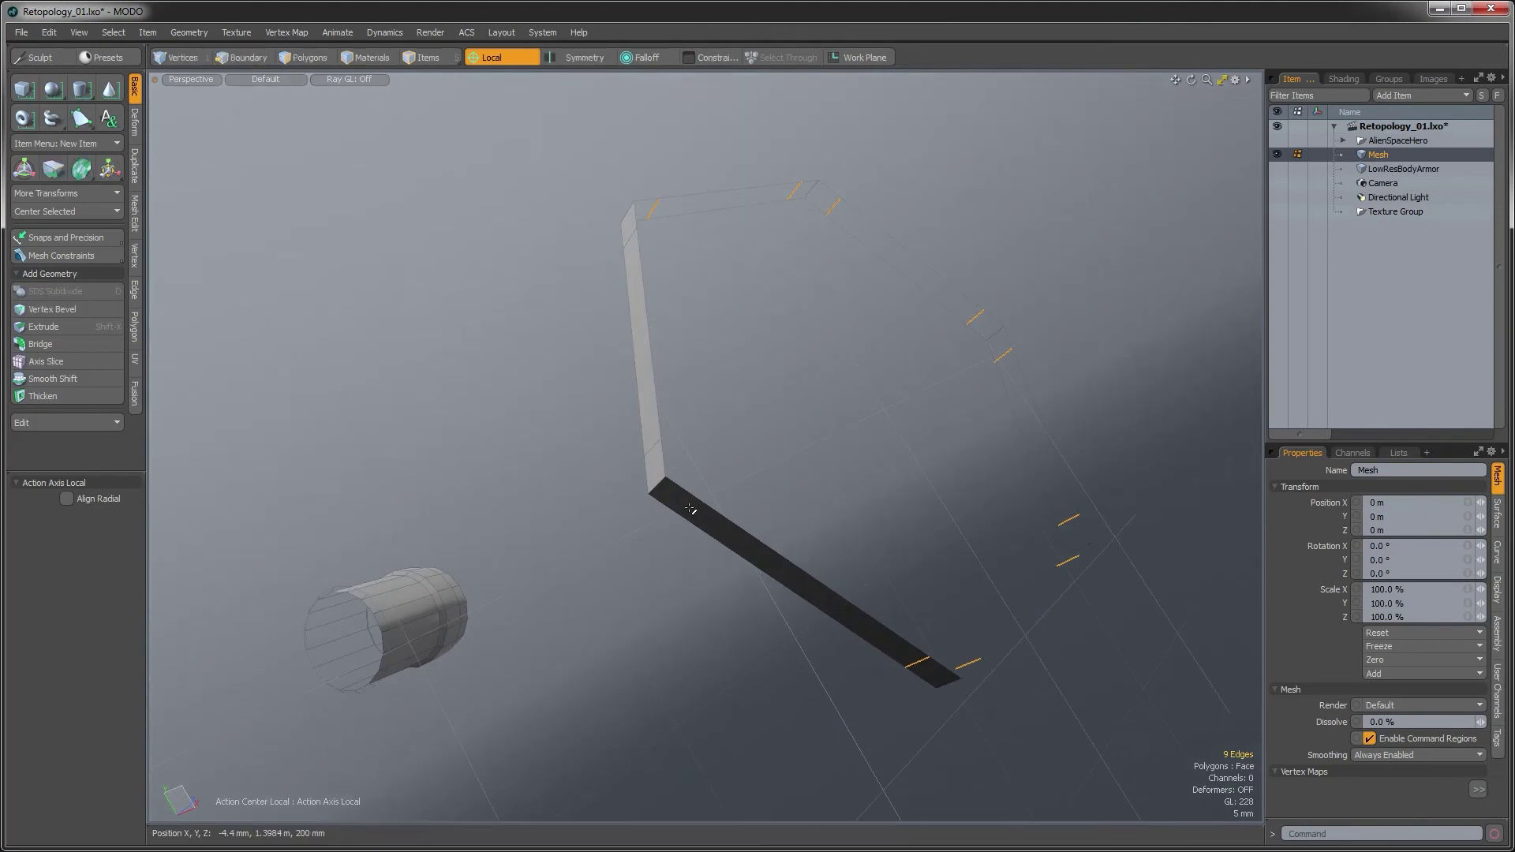
shift+click(693, 510)
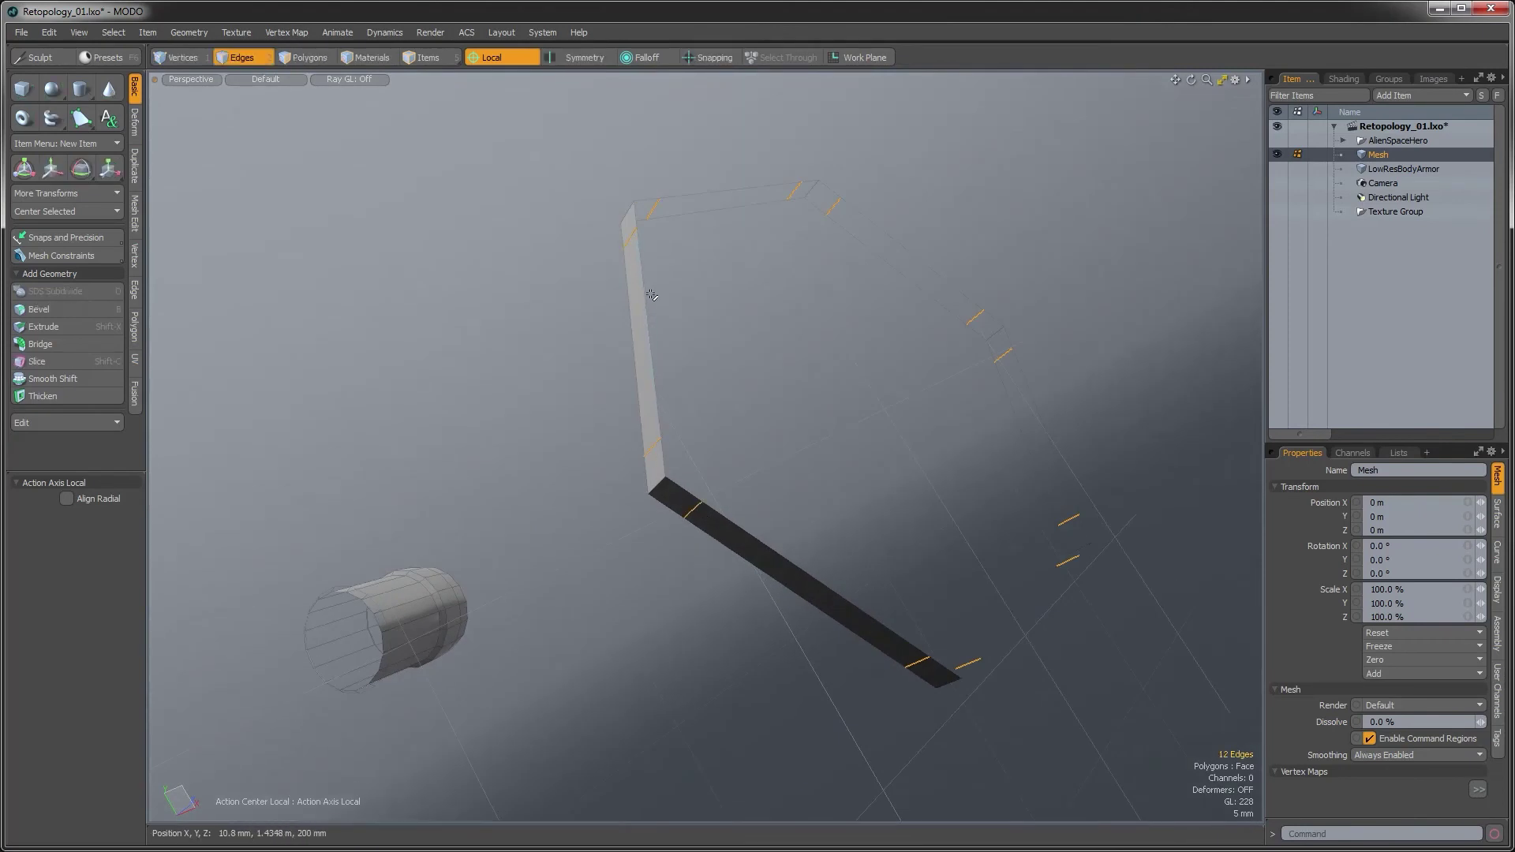
alt+drag(772, 336, 758, 466)
Extend an open edge loop of the hexagonal strip and move it to form a deep hexagonal sleeve
key(3)
double_click(592, 599)
key(2)
double_click(594, 597)
key(shift+x)
key(w)
key(q)
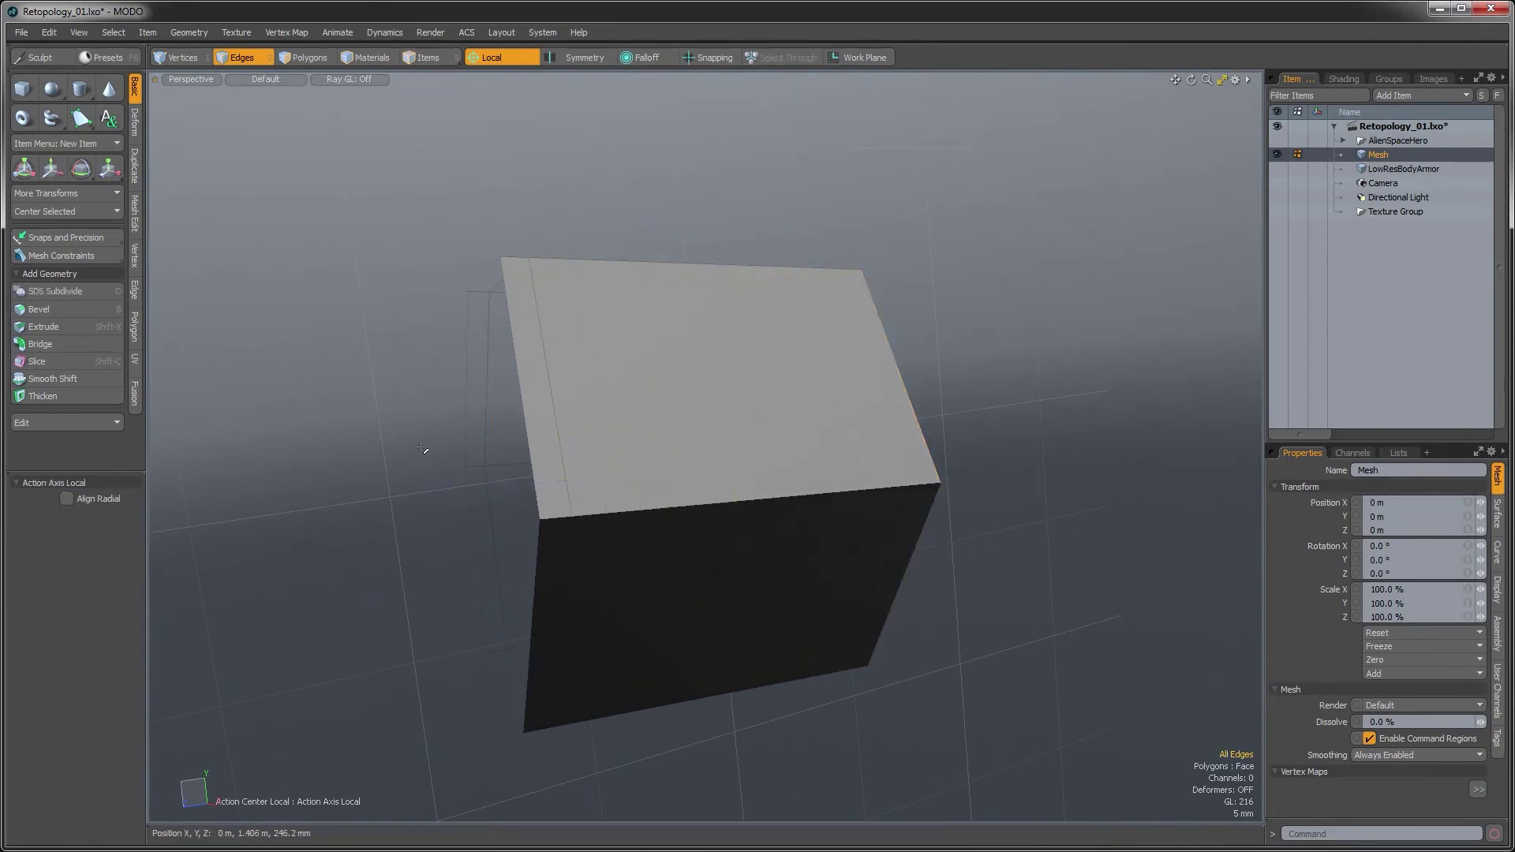
Try to fill the open end of the hexagonal sleeve from four of its boundary edges
key(3)
key(2)
alt+drag(532, 443, 579, 450)
click(588, 449)
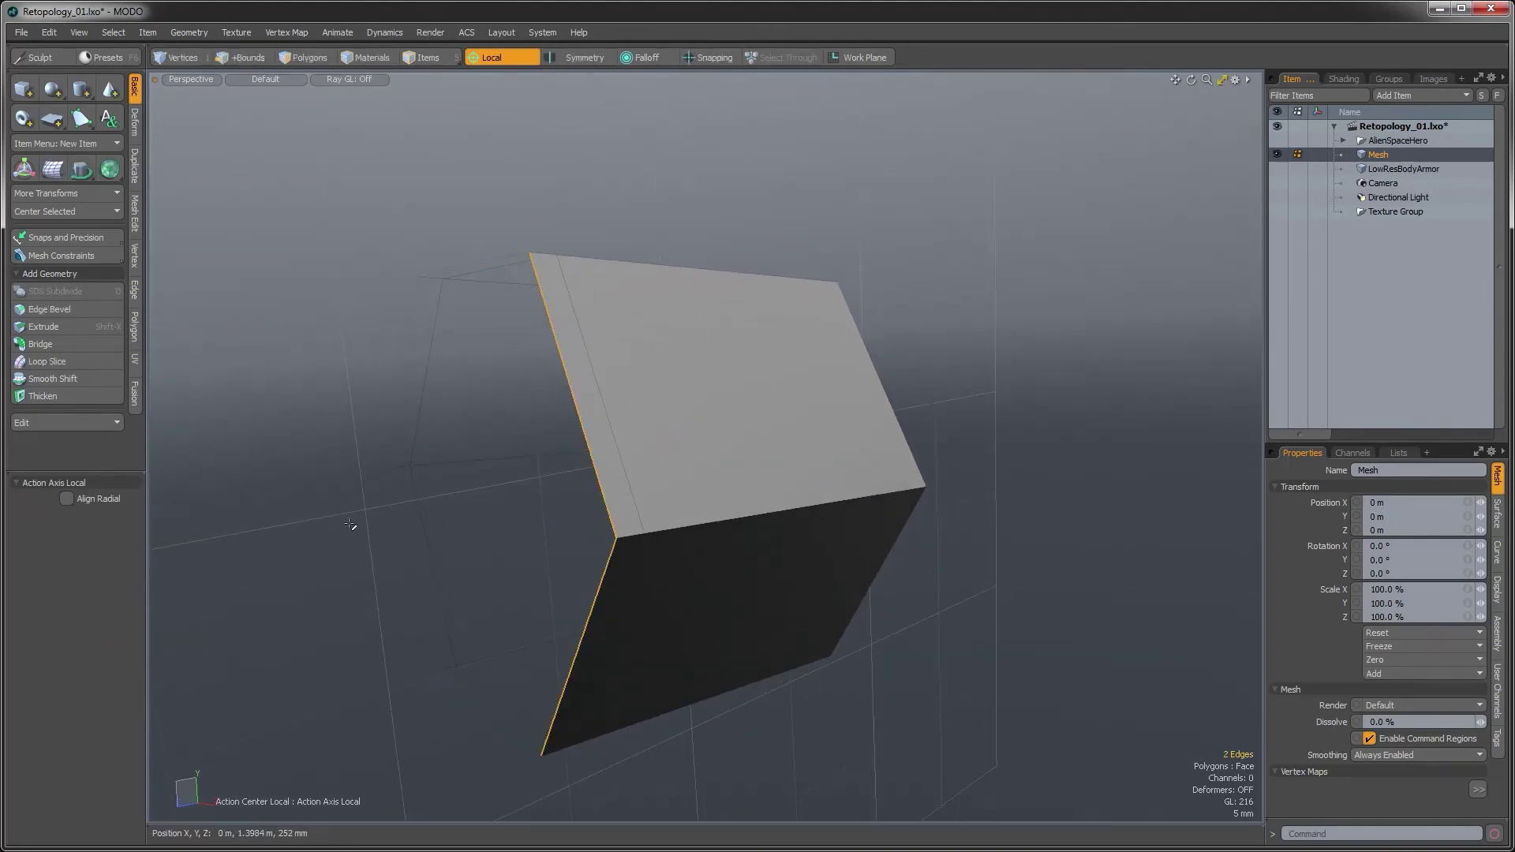
key(2)
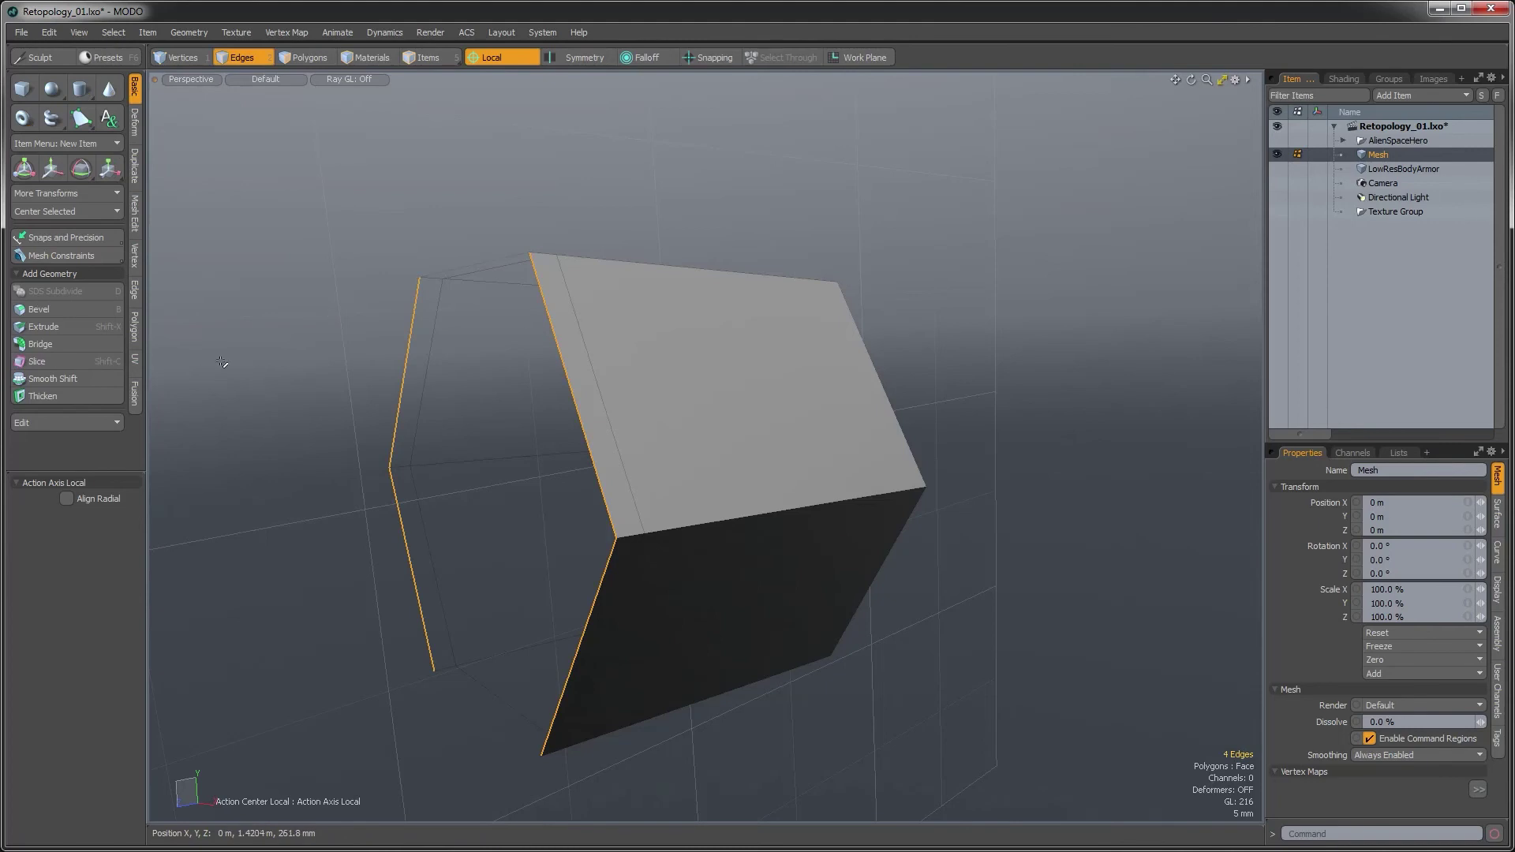
click(135, 291)
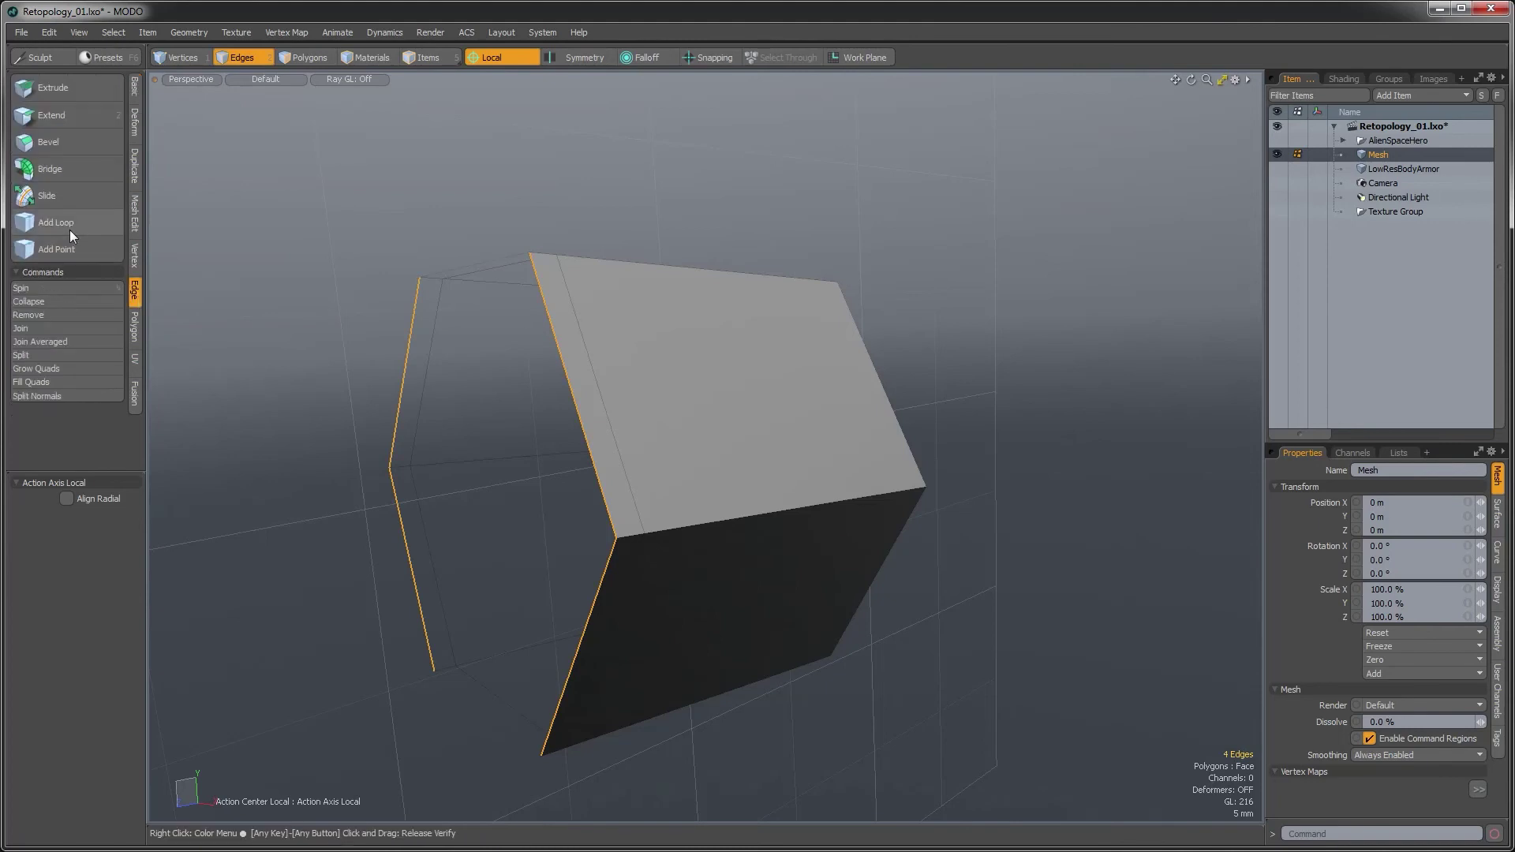
key(p)
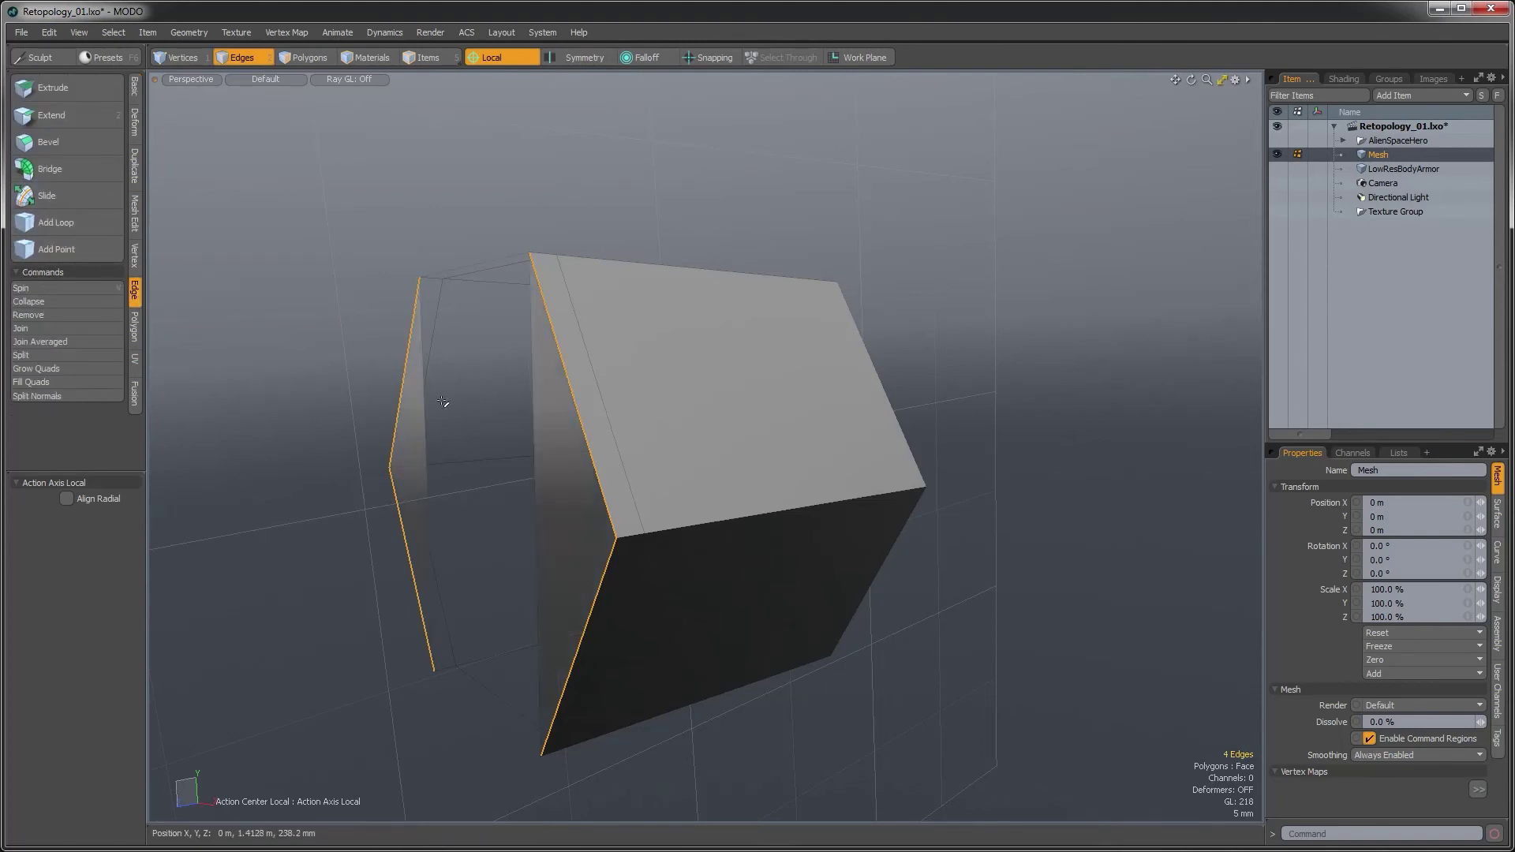
key(ctrl+z)
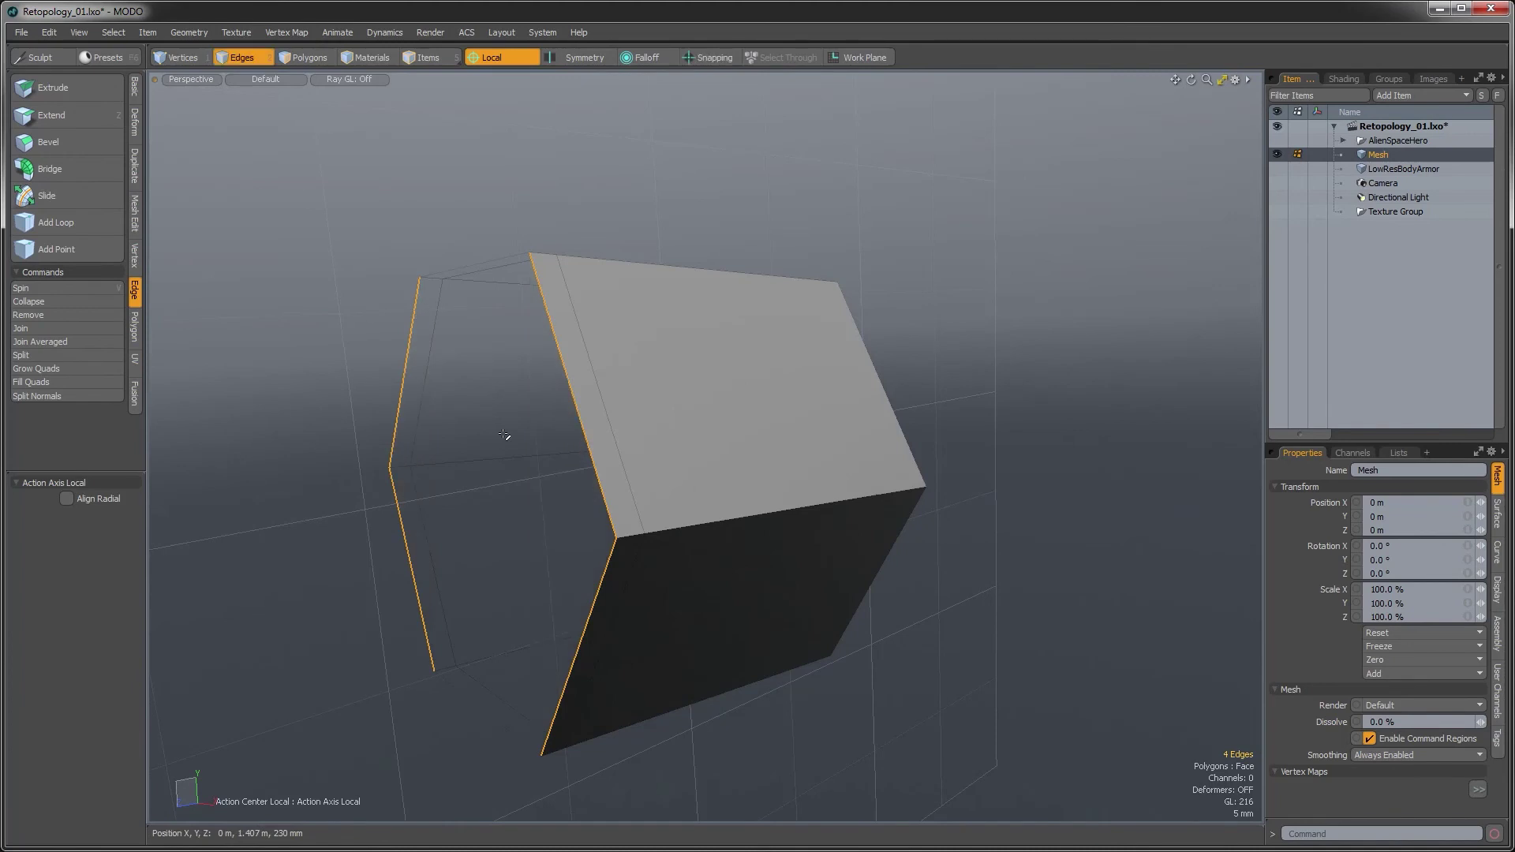
key(p)
key(ctrl+z)
key(Escape)
Select the complete open edge loop of the hexagonal sleeve and cap it with a single polygon
double_click(589, 453)
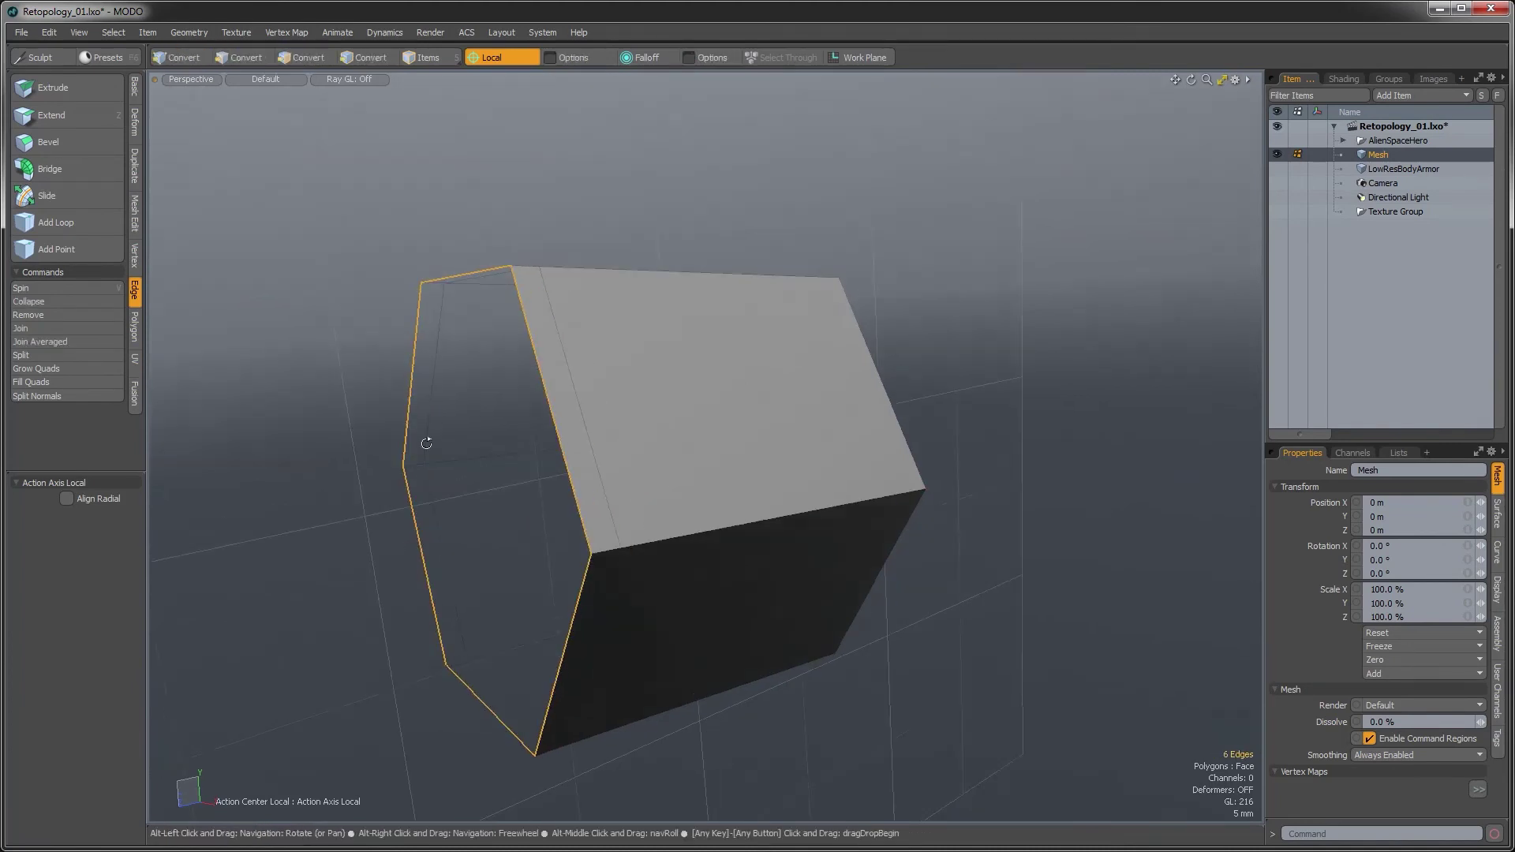
click(136, 337)
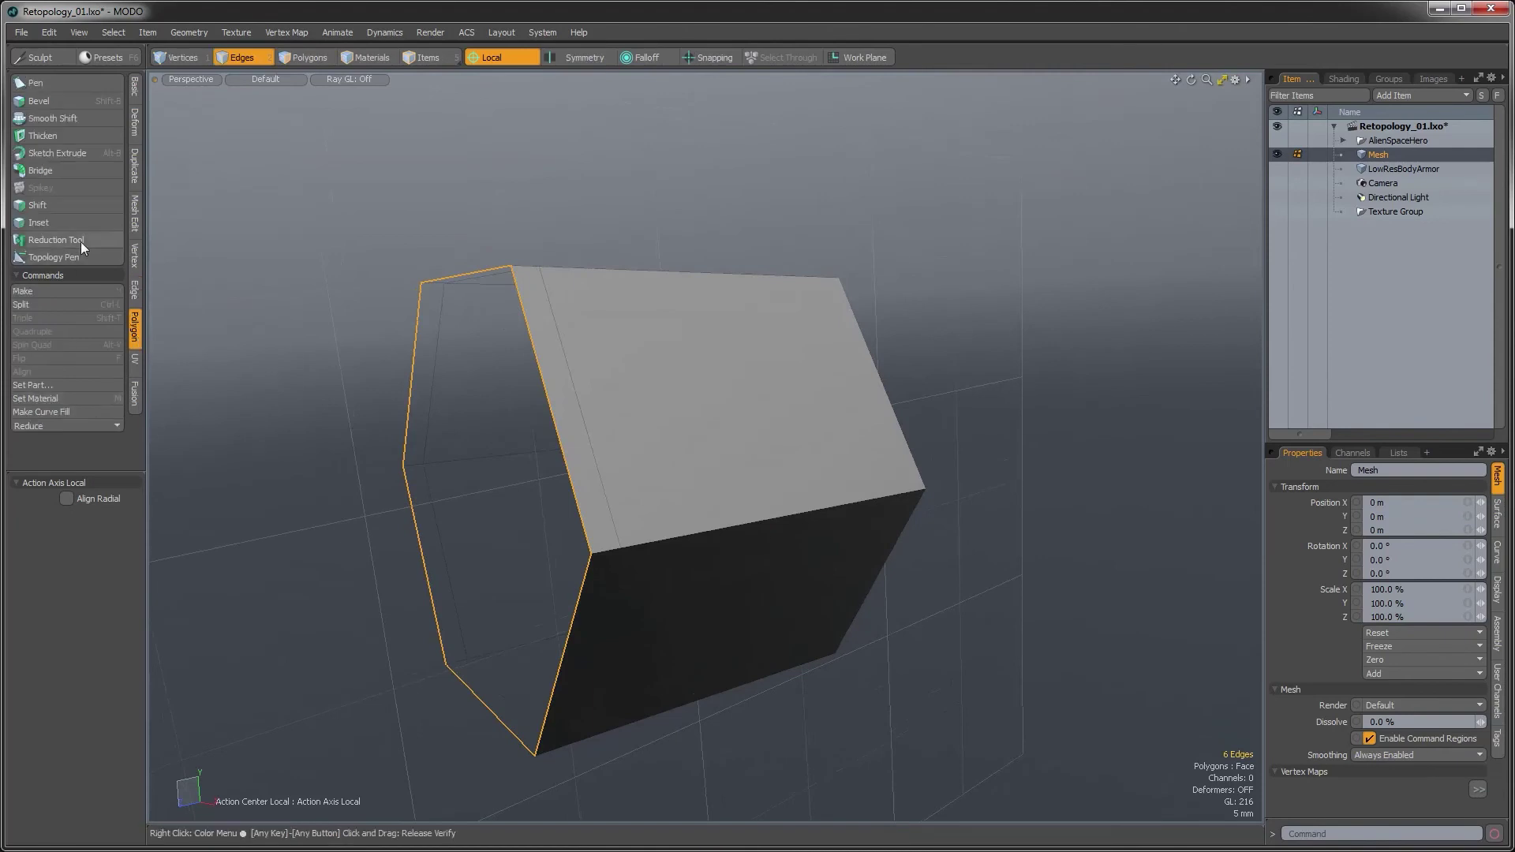
alt+drag(424, 444, 450, 448)
key(p)
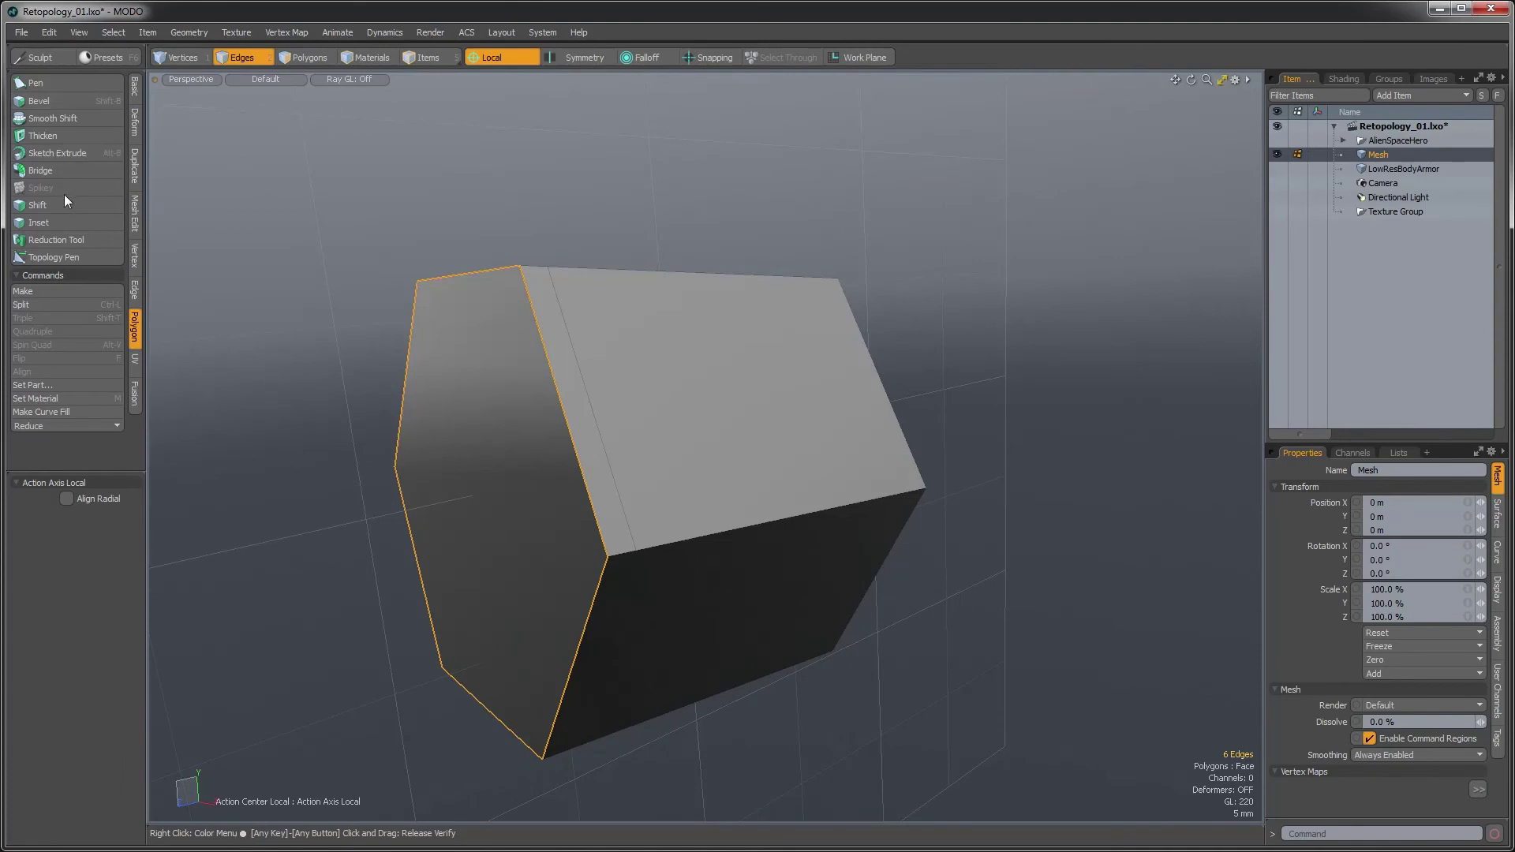
Split the hexagonal cap polygon into triangles meeting at its center with Spikey
key(3)
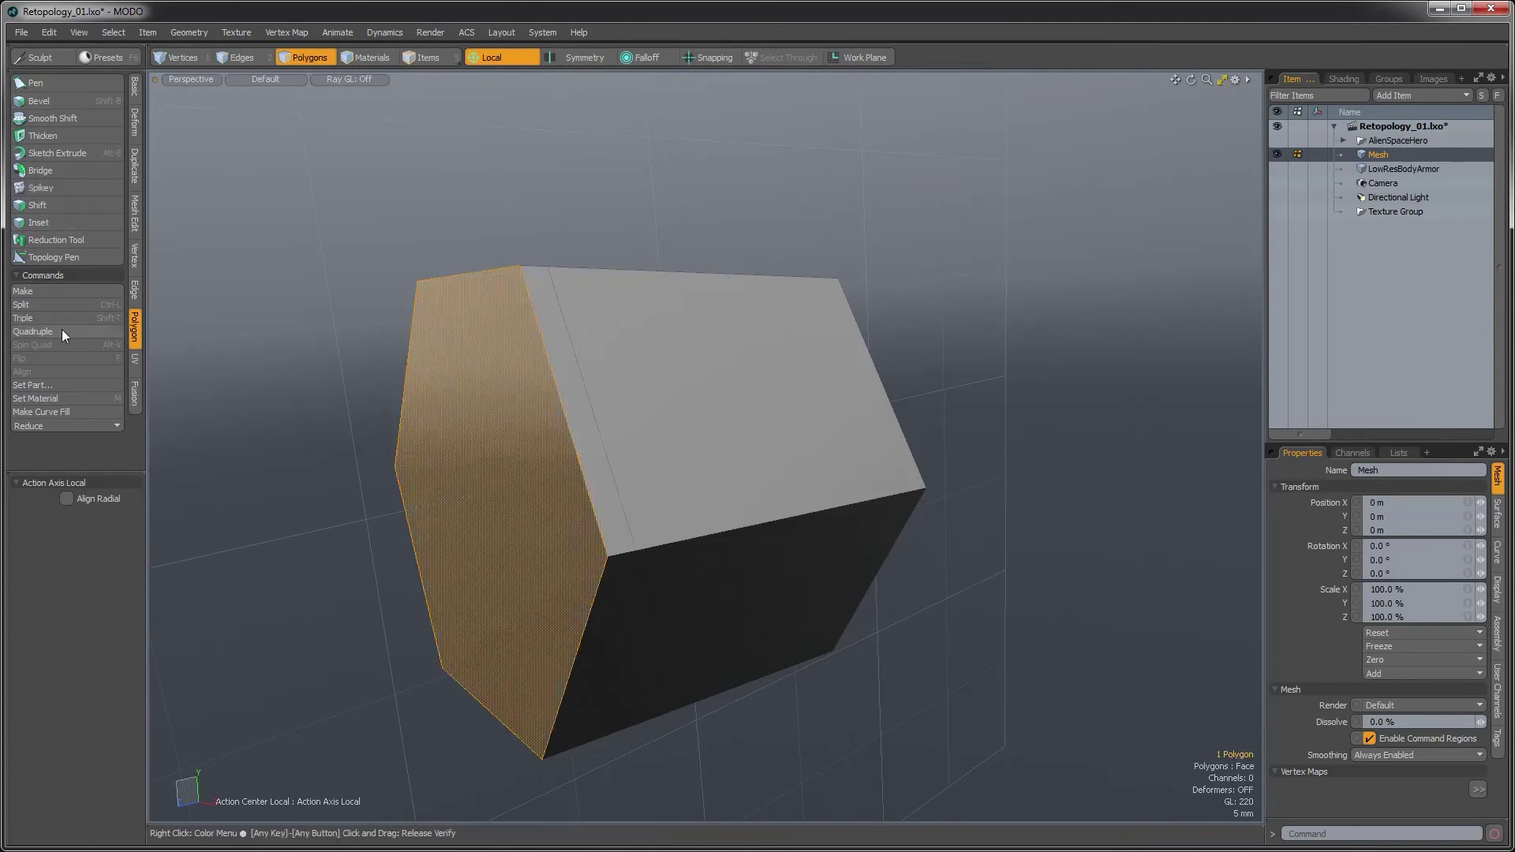
click(65, 191)
click(489, 490)
alt+drag(489, 489, 565, 497)
scroll(484, 528, down, 3)
key(q)
Select the redundant edge loop just behind the hexagonal cap and remove it
click(841, 434)
click(750, 514)
alt+drag(750, 514, 453, 609)
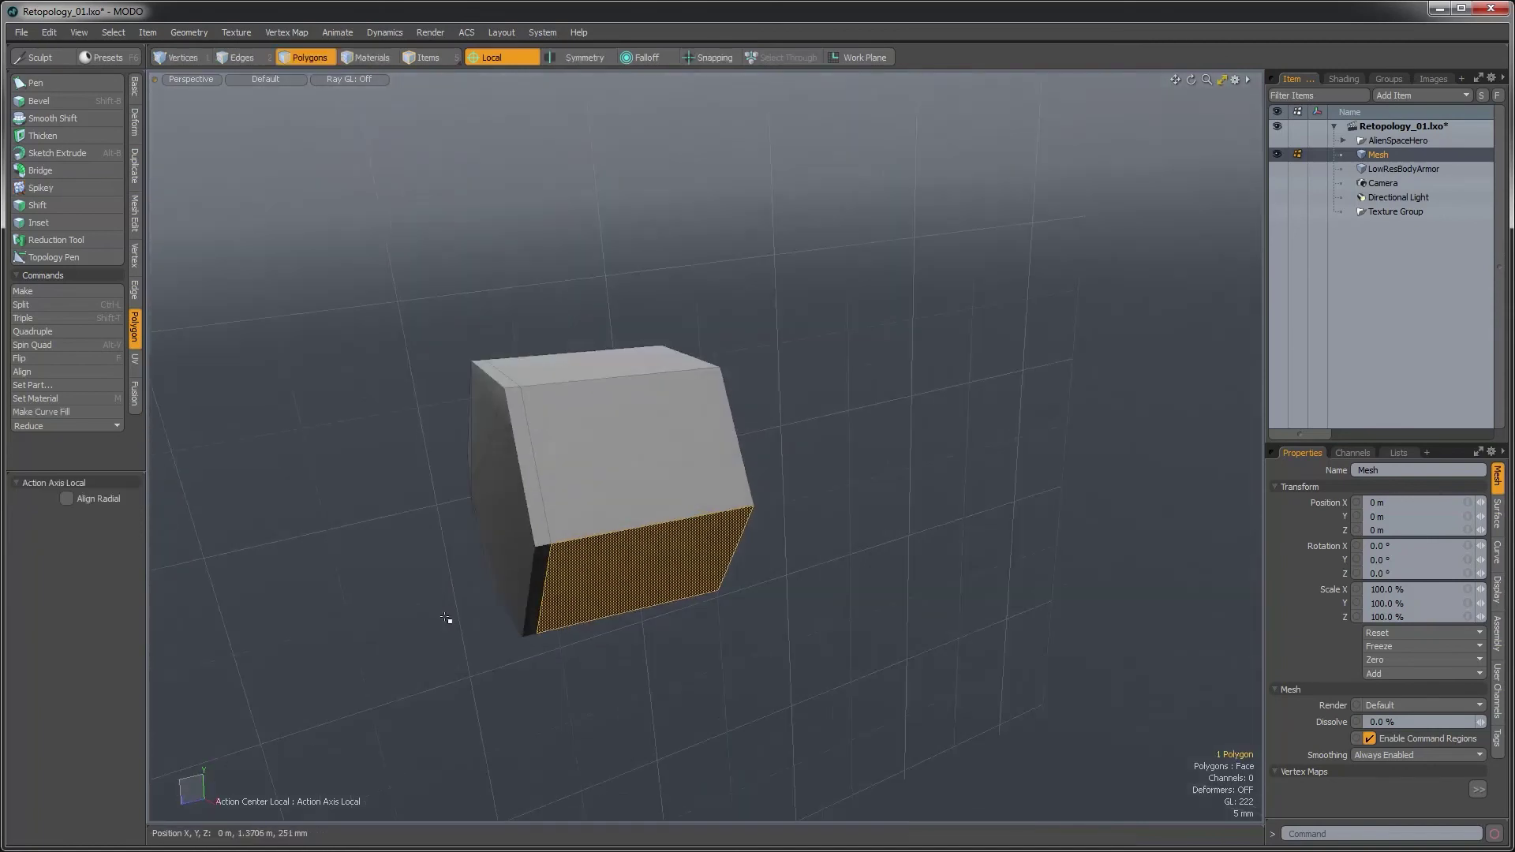
click(453, 609)
key(2)
double_click(536, 495)
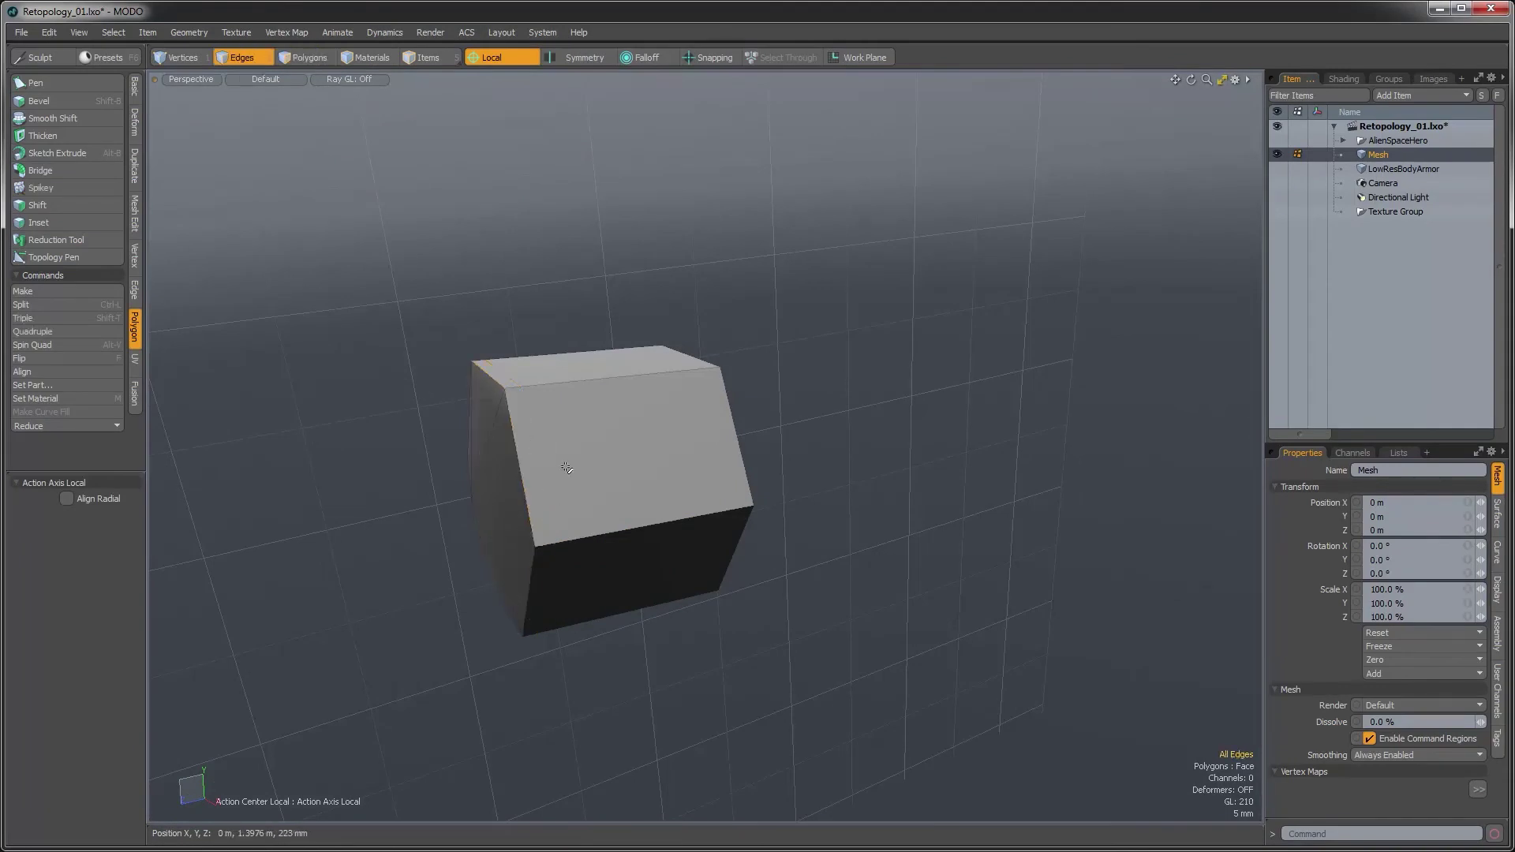
Show the AlienSpaceHero model and move the whole hexagonal piece forward along its local axis over the gem frame
ctrl+alt+drag(812, 463, 608, 517)
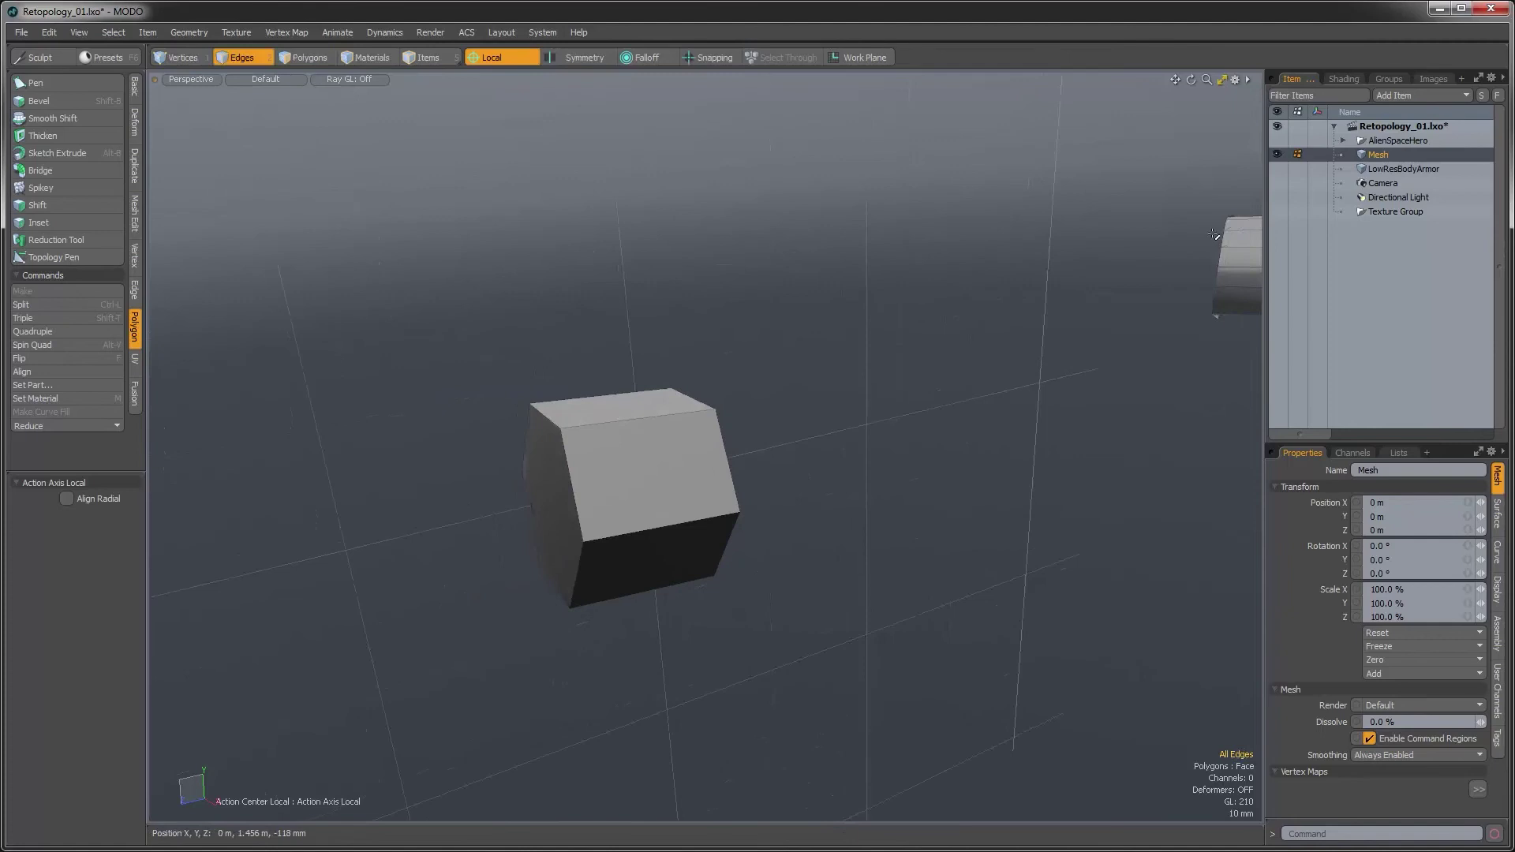
click(1276, 140)
ctrl+alt+drag(694, 430, 405, 509)
key(3)
double_click(497, 483)
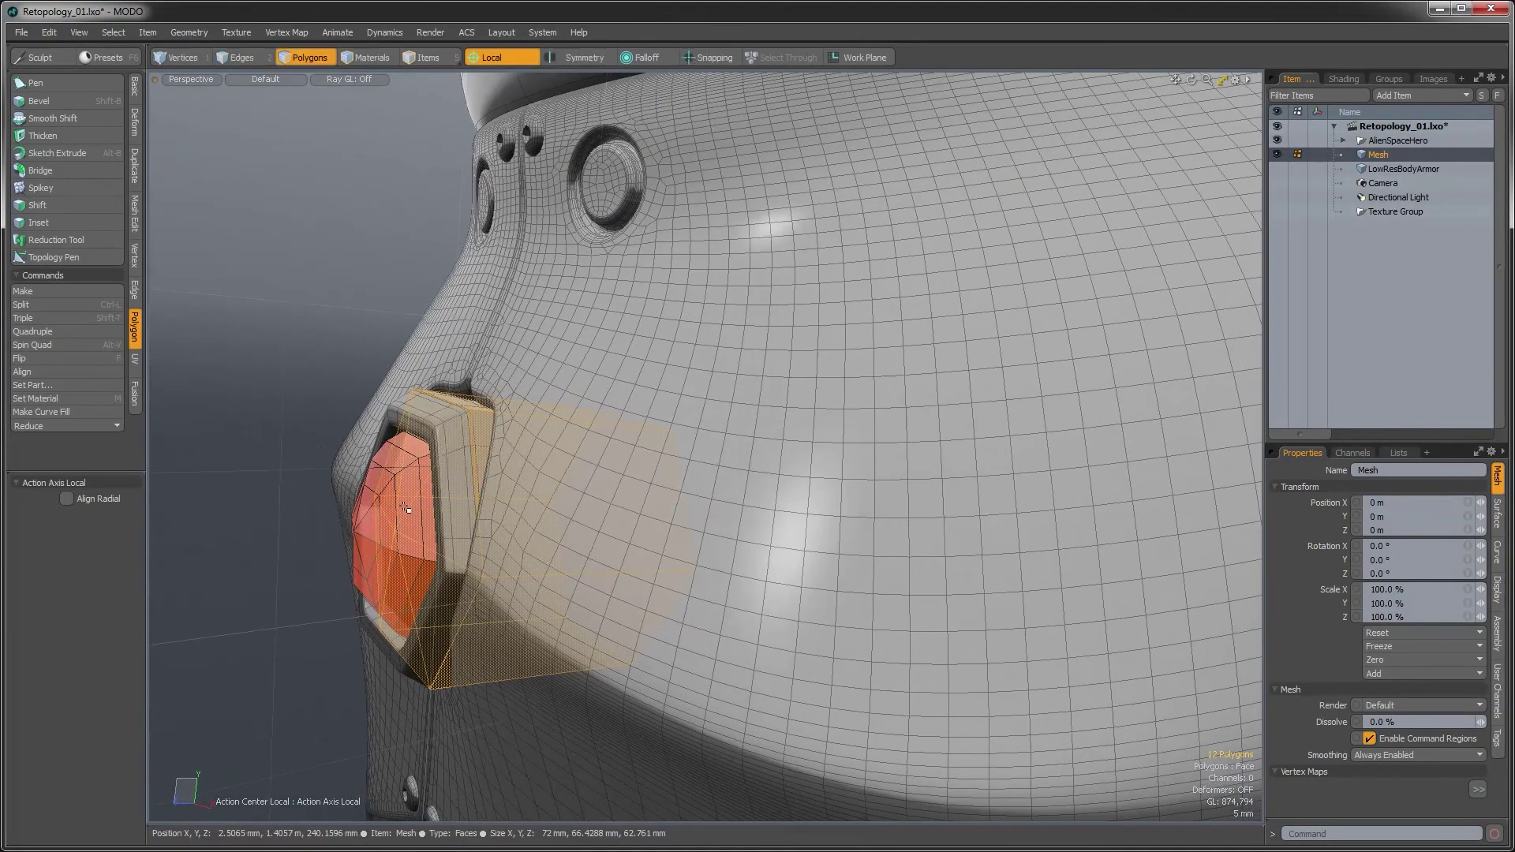
key(w)
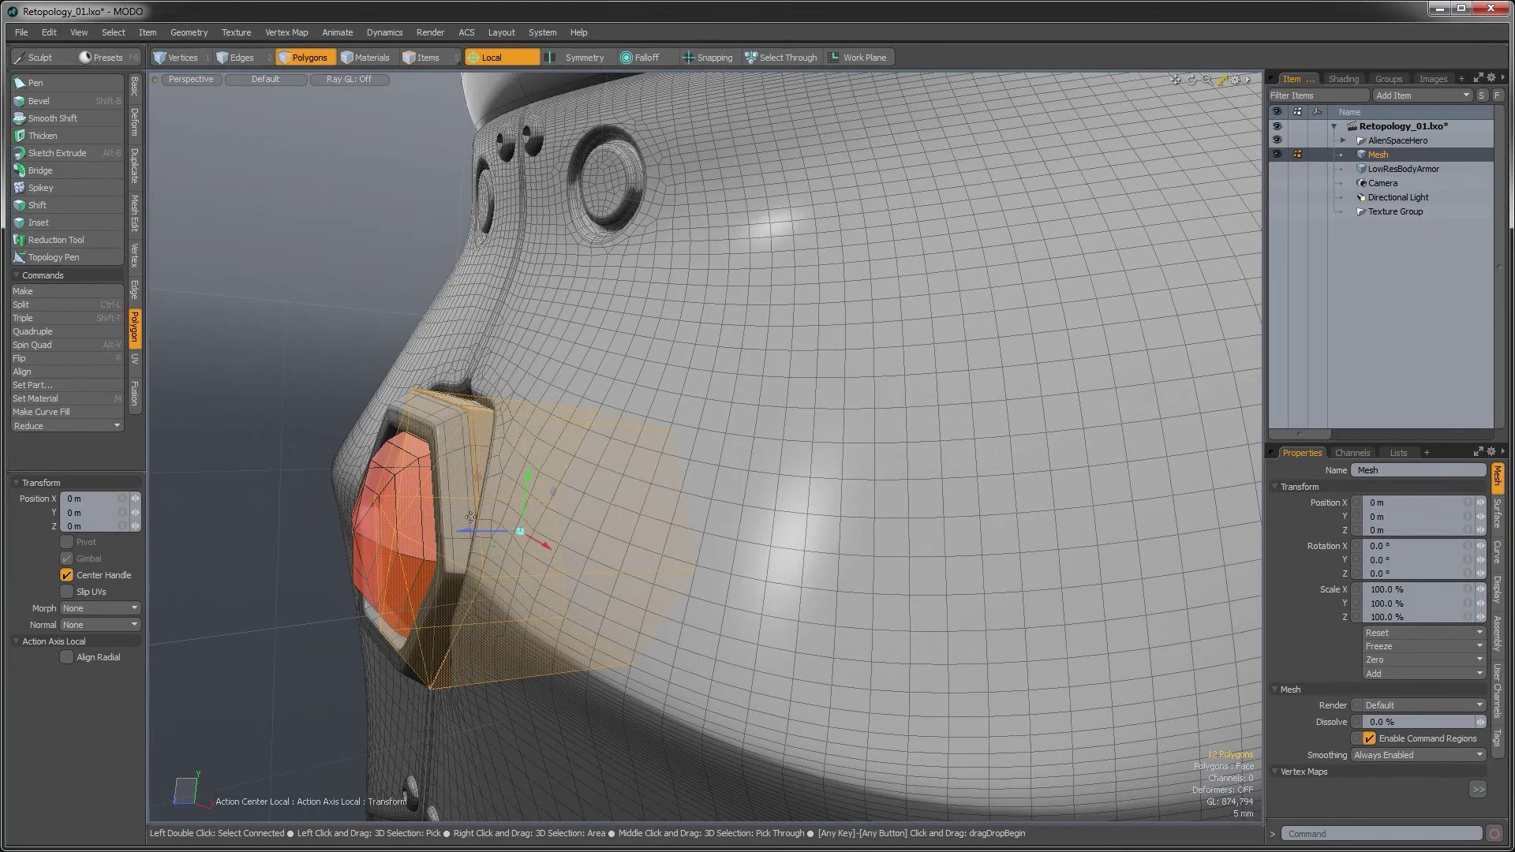
drag(462, 532, 432, 539)
key(ctrl+z)
key(space)
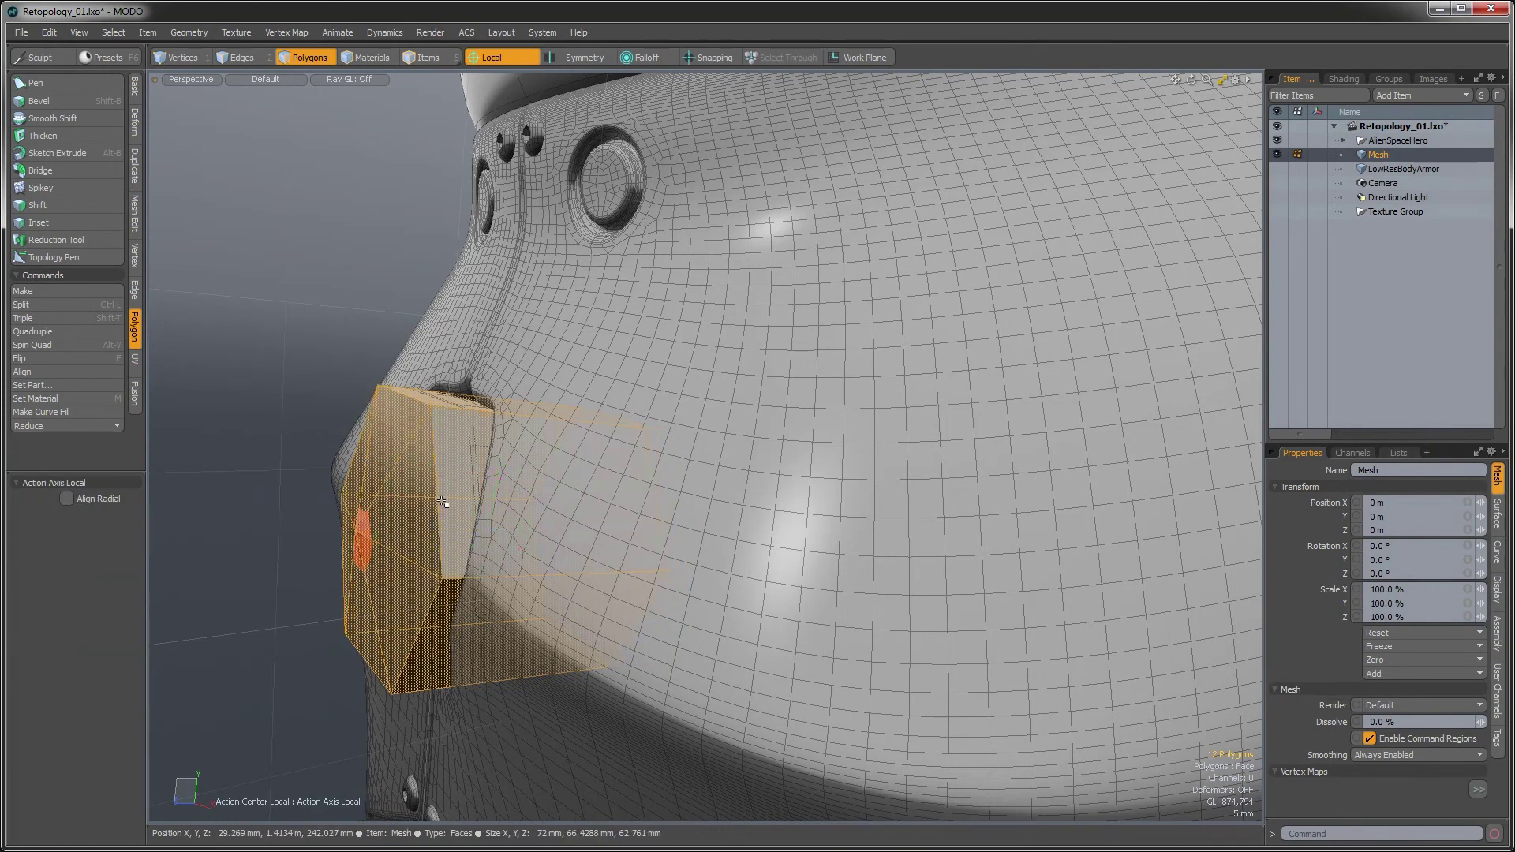
Select the edge loop around the hexagonal cap and move it by about -3.6 mm in Z, leaving the cap's center in place
key(2)
double_click(436, 503)
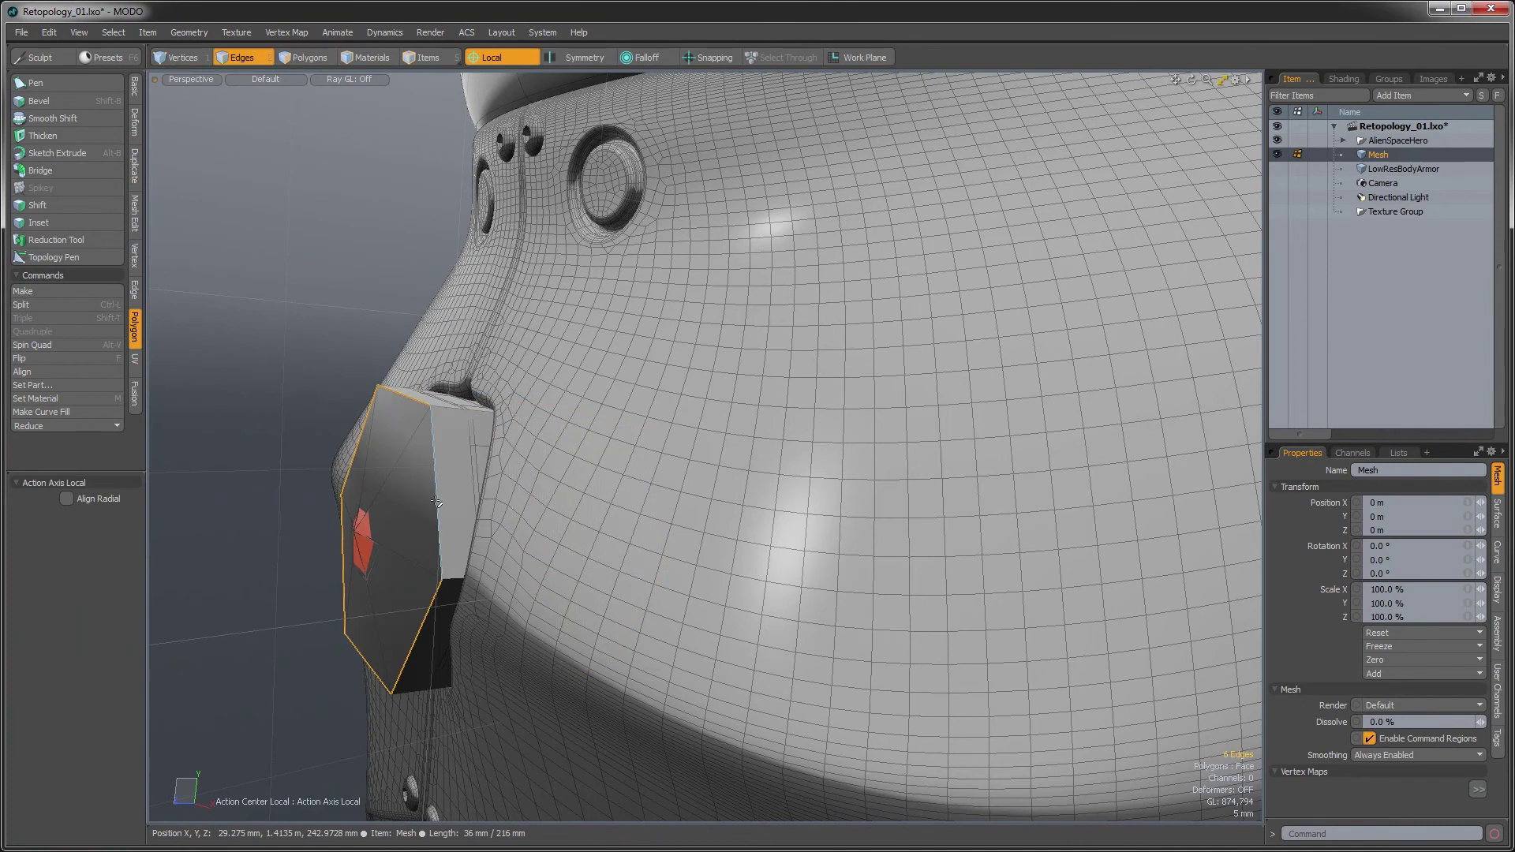
key(w)
drag(384, 530, 431, 483)
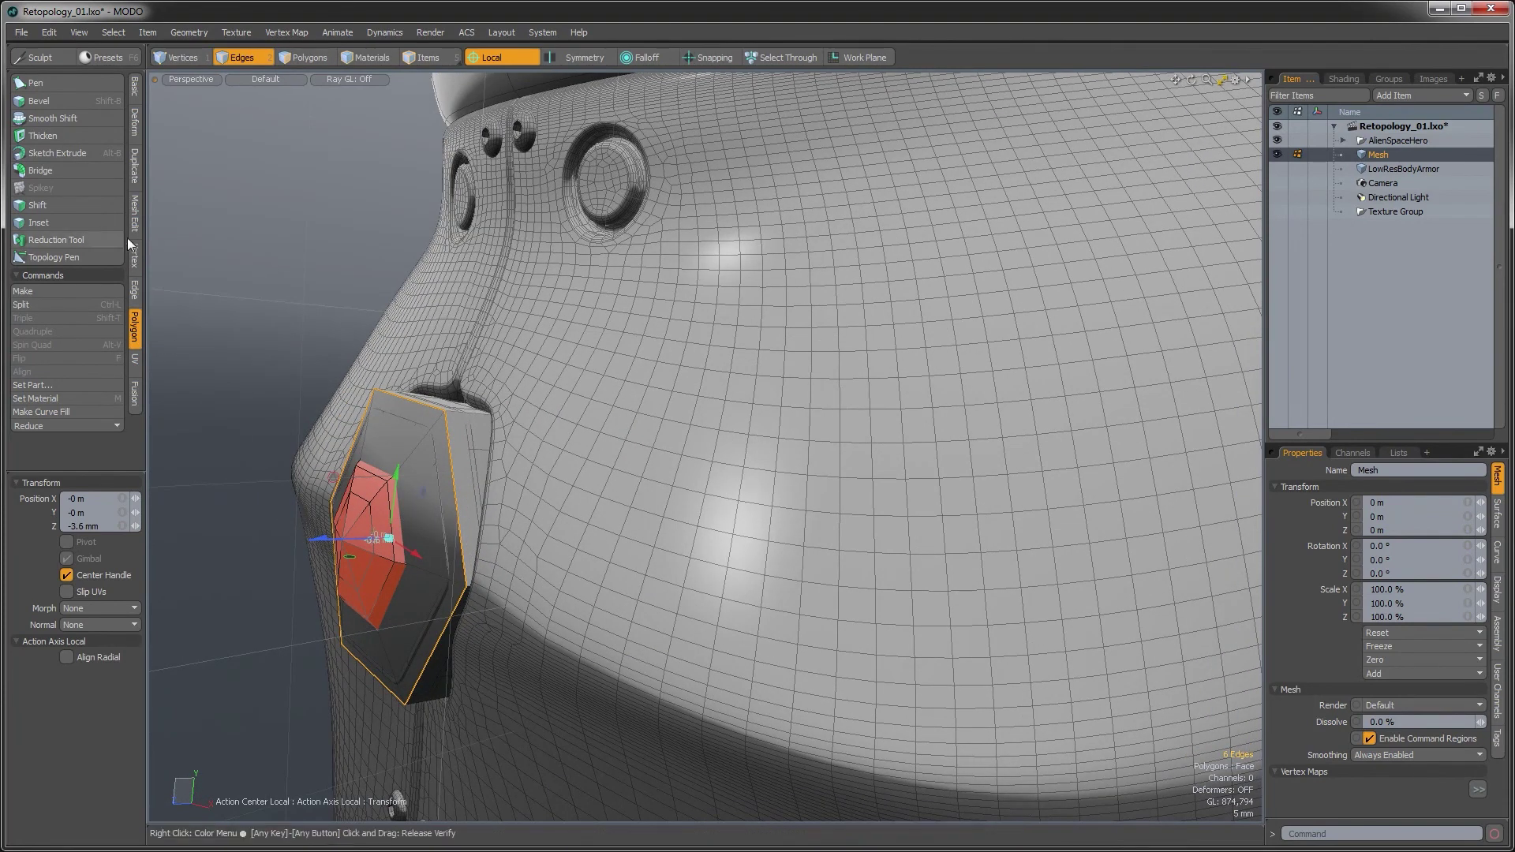
Bevel the hexagonal cap's perimeter edge loop with an inset of about 3.6 mm and clear the selection
click(134, 289)
click(72, 149)
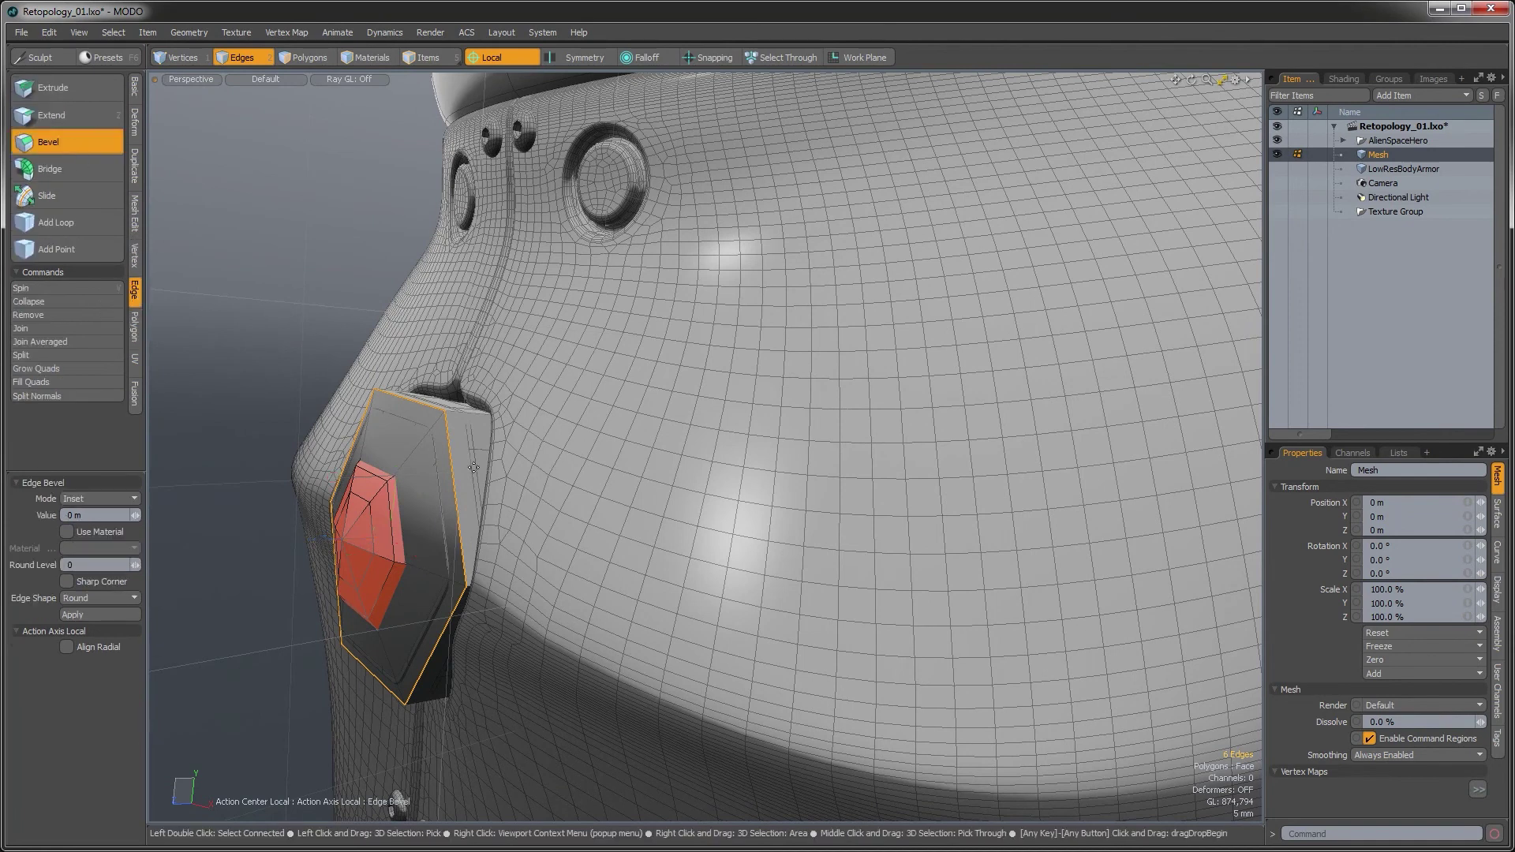
drag(885, 145, 1026, 144)
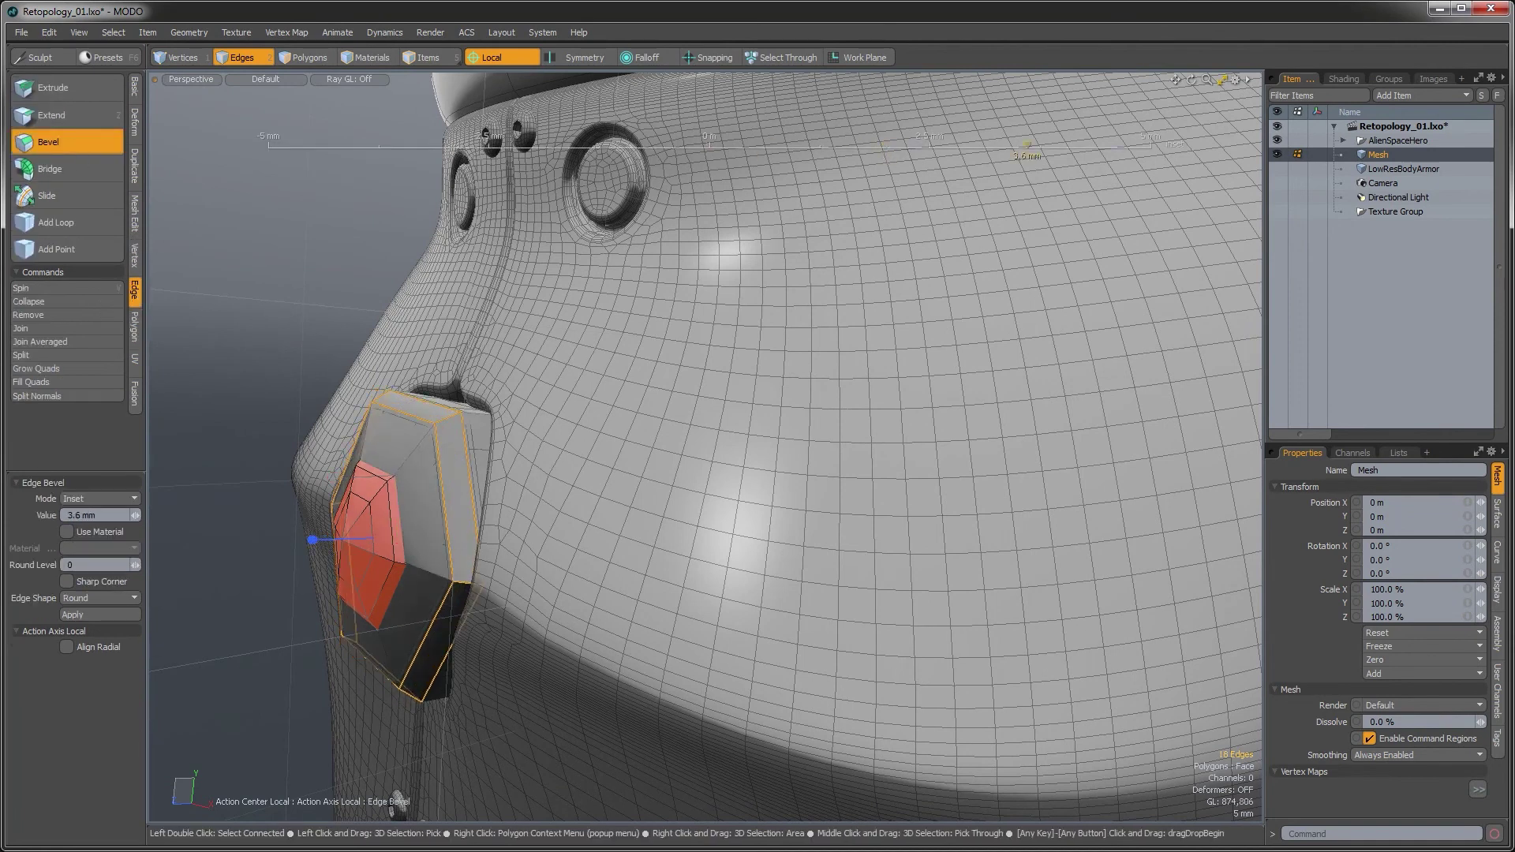
click(281, 348)
alt+drag(280, 348, 347, 473)
alt+drag(347, 474, 600, 493)
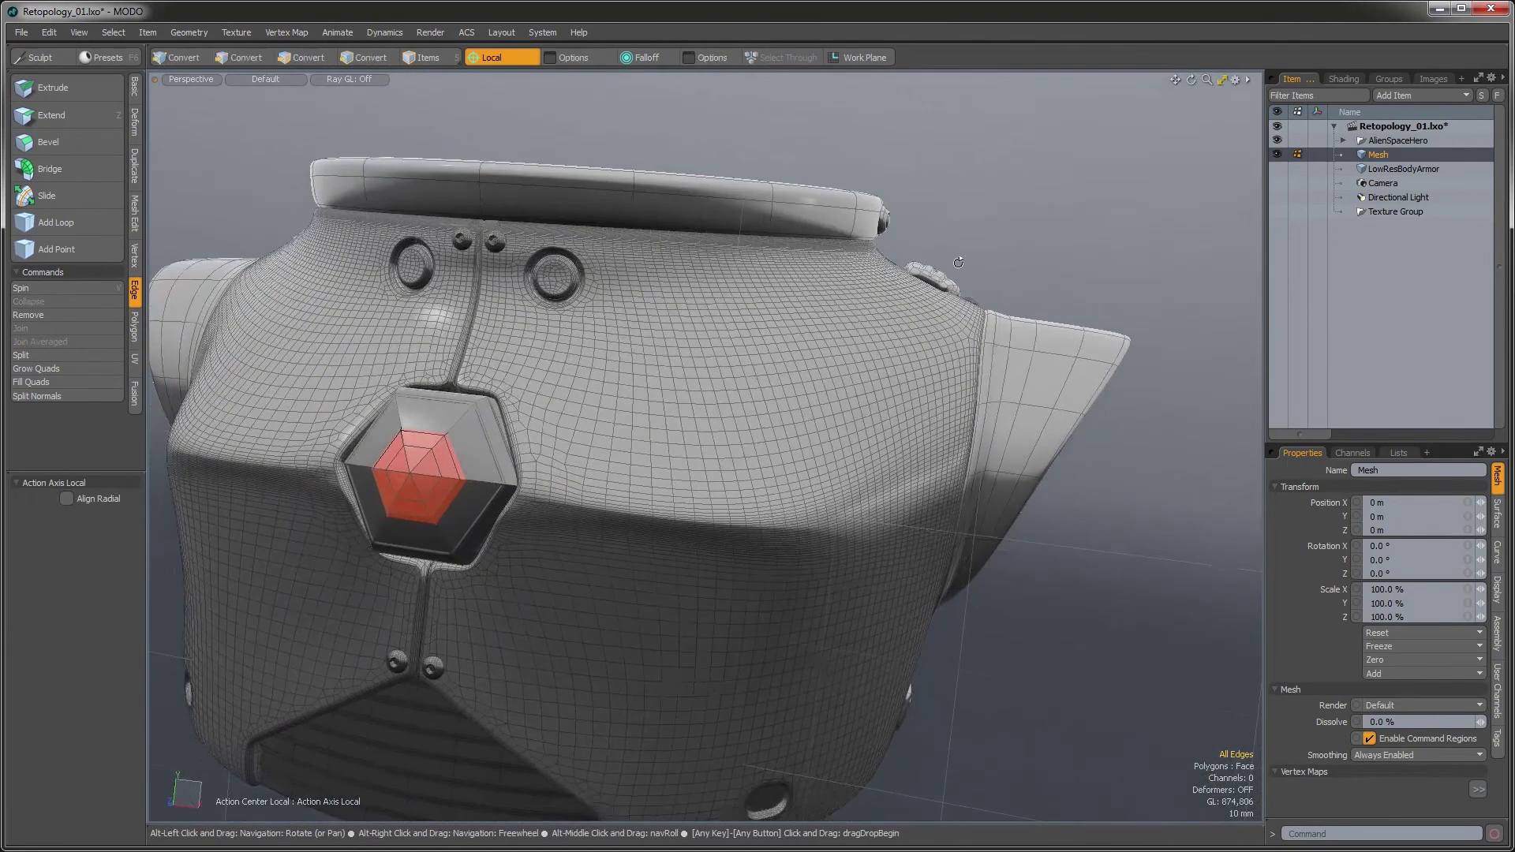
Hide the AlienSpaceHero model and select LowResBodyArmor together with the Mesh item to display both
click(1277, 141)
mouse_move(1239, 189)
ctrl+alt+mouse_down()
mouse_move(1191, 198)
mouse_move(1241, 211)
ctrl+alt+mouse_up()
ctrl+click(1410, 168)
alt+drag(789, 517, 910, 477)
scroll(908, 478, up, 5)
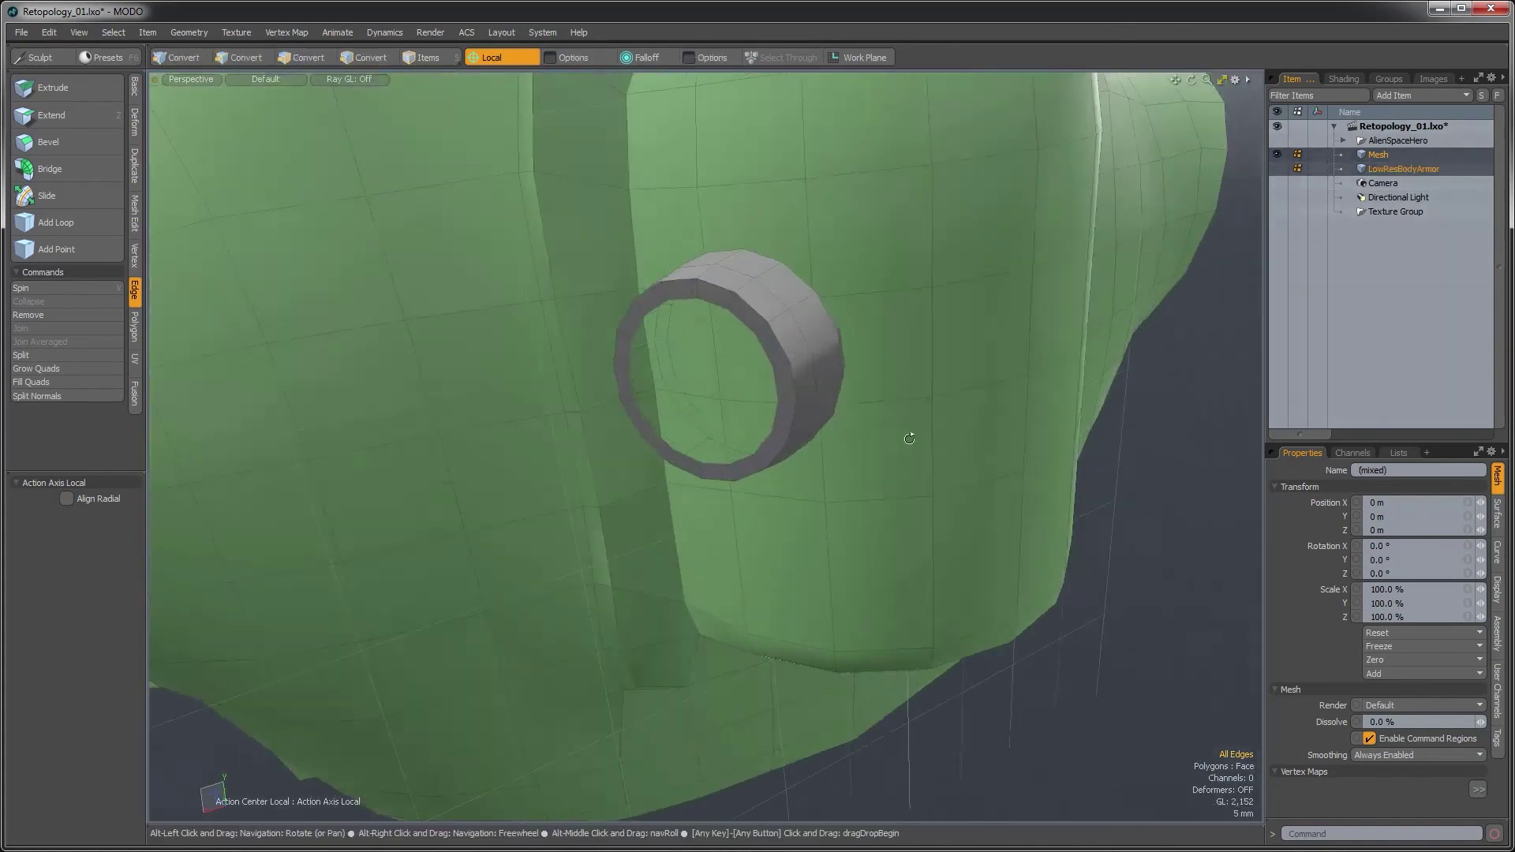
Select the inner edge loop at the backpack pipe's open end and fill it with a single polygon
alt+drag(890, 427, 795, 463)
scroll(778, 453, up, 2)
key(3)
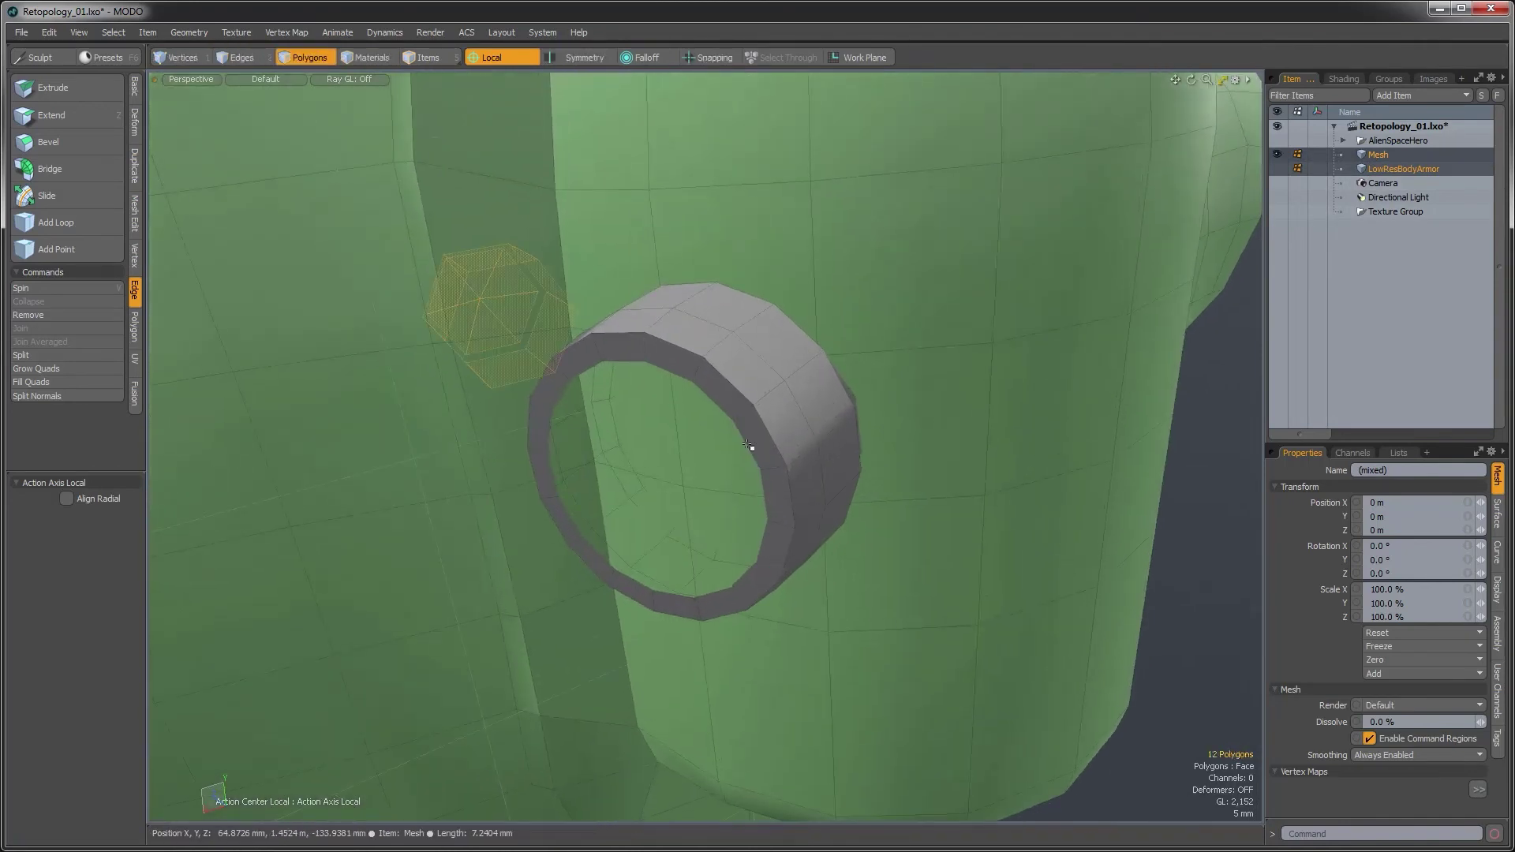
double_click(749, 446)
key(2)
double_click(747, 445)
alt+drag(749, 442, 821, 378)
key(p)
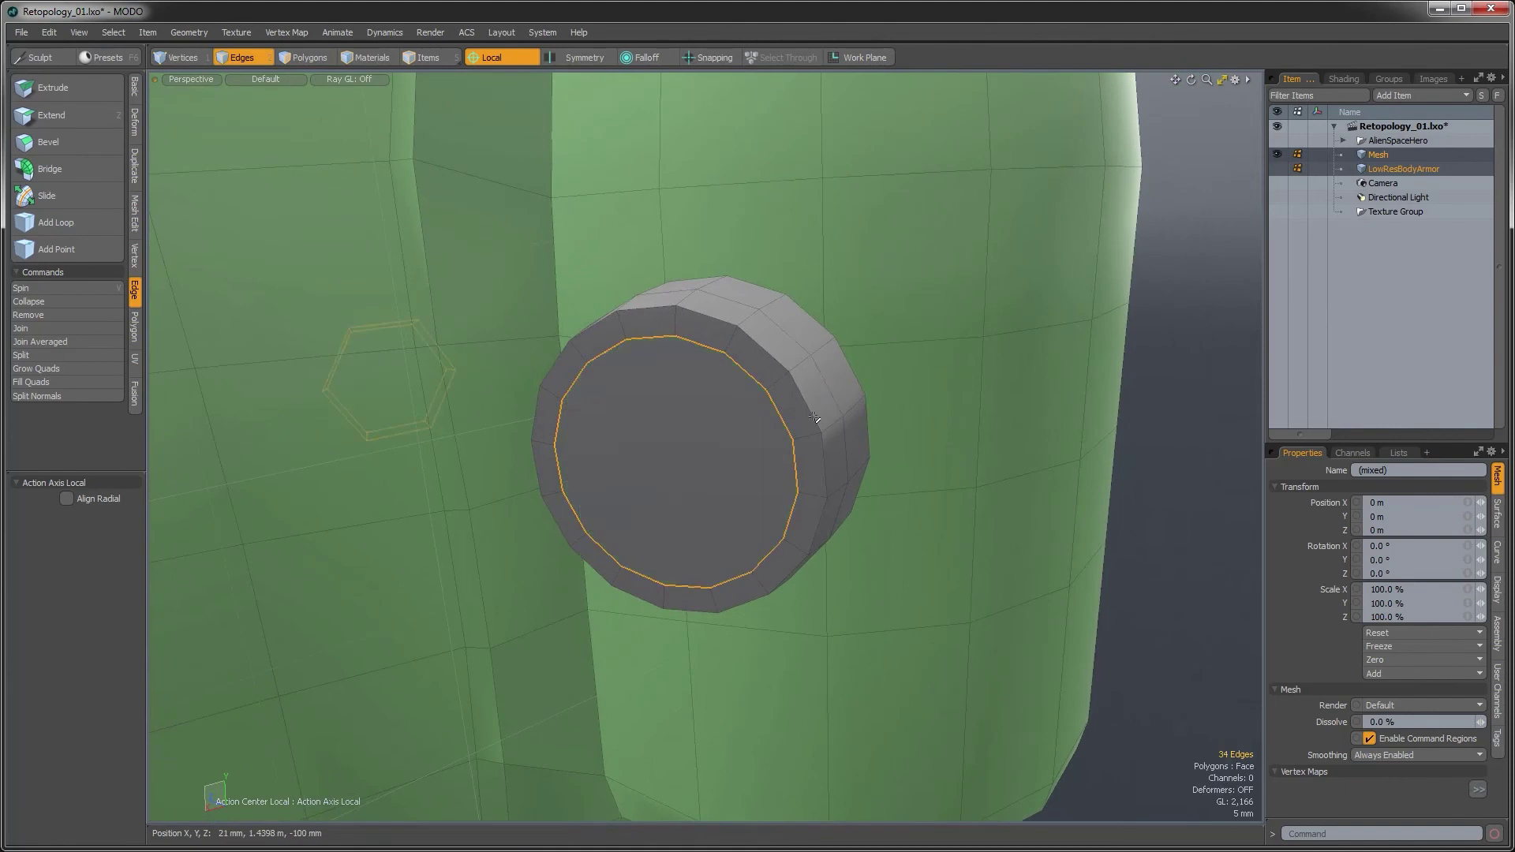
Split the backpack pipe's round cap polygon into triangles around its center with Spikey and clear the selection
key(3)
click(756, 429)
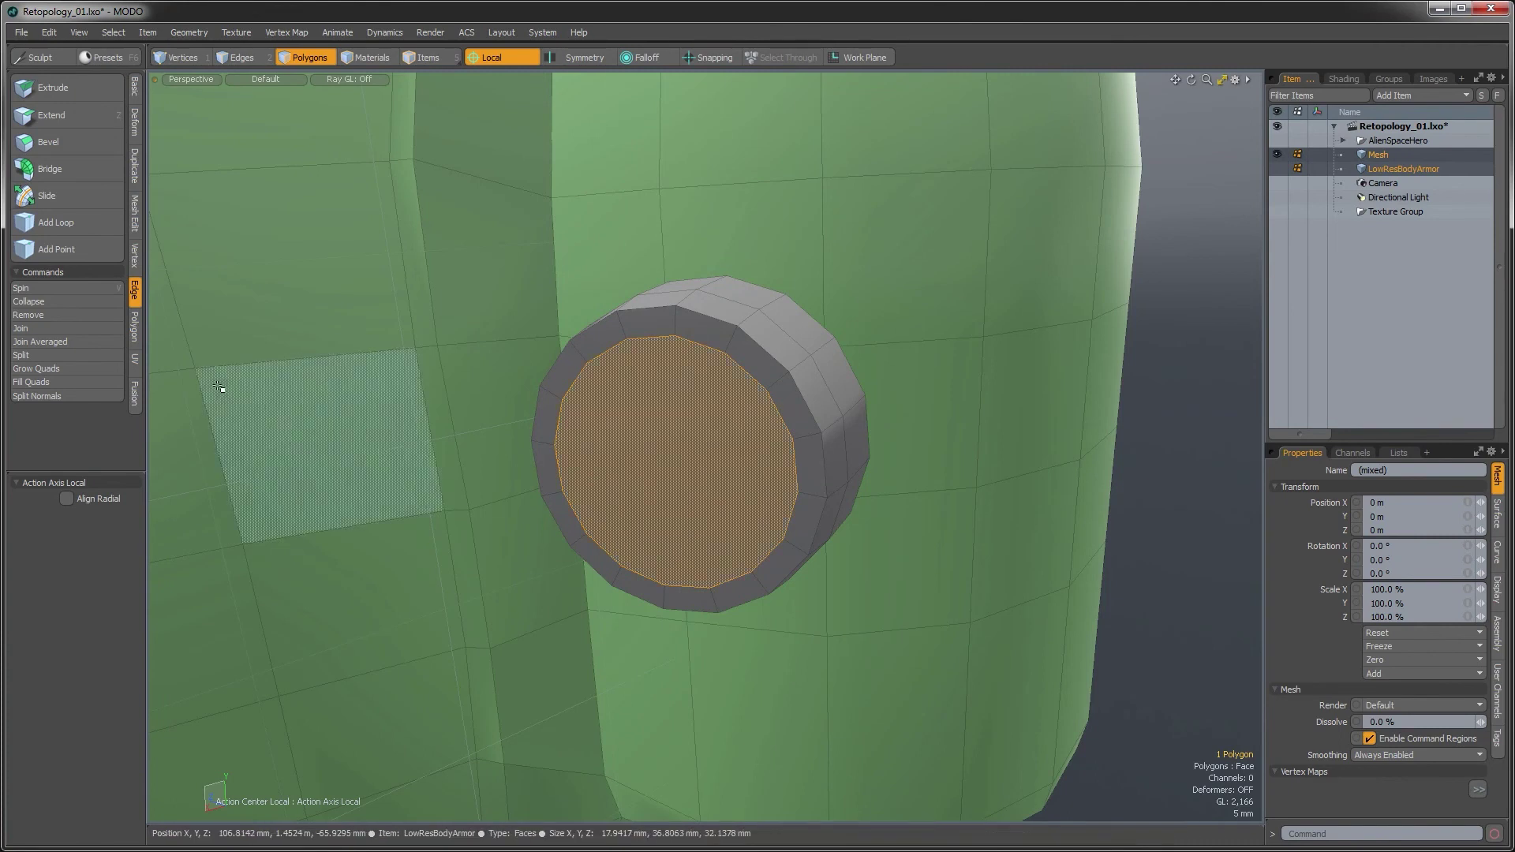
click(134, 325)
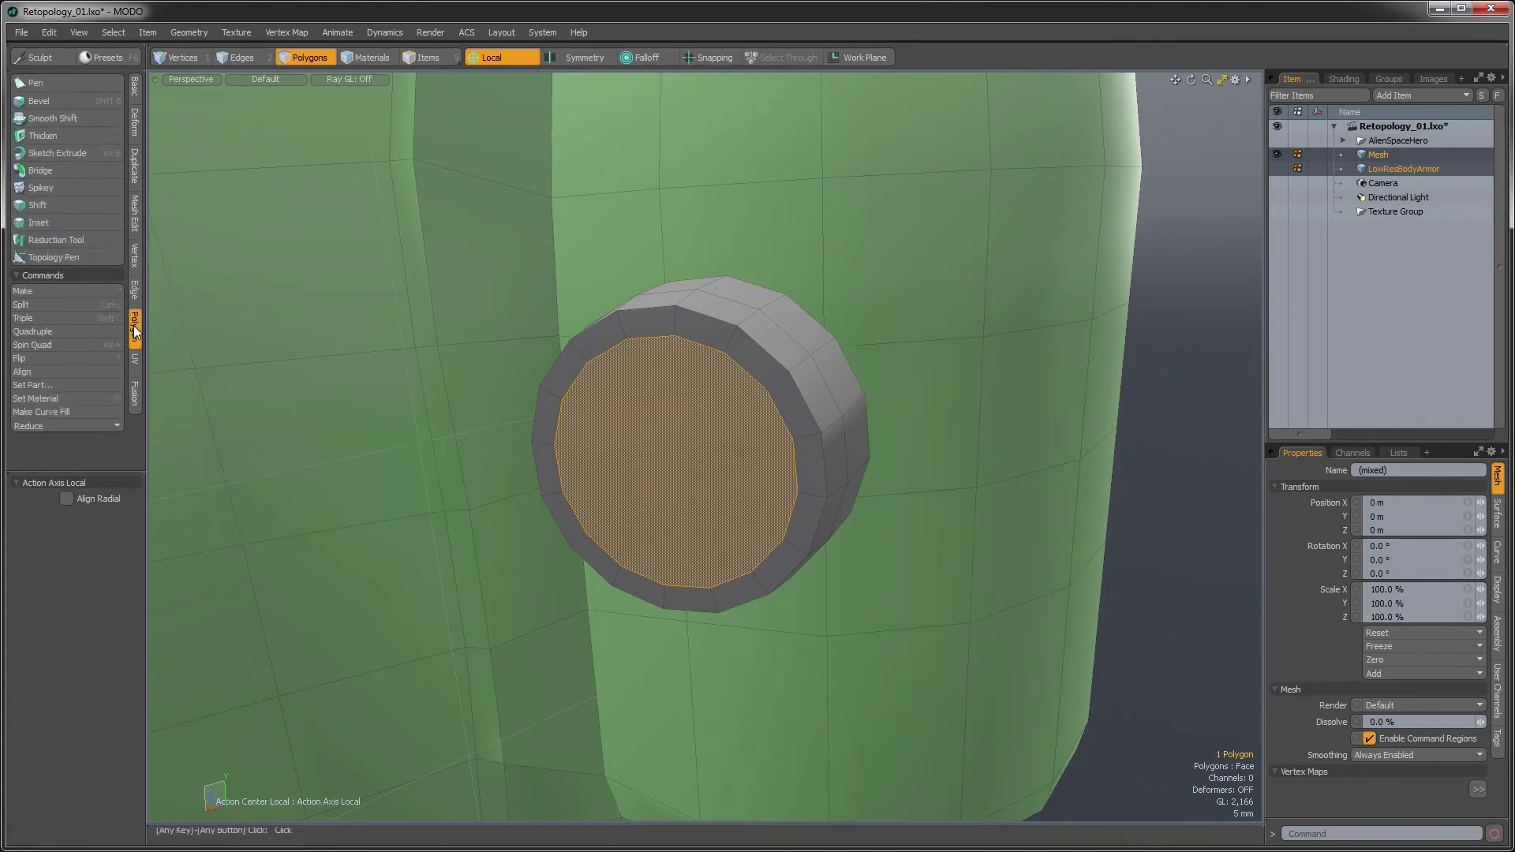
click(44, 188)
alt+drag(687, 495, 673, 494)
scroll(673, 494, down, 3)
key(space)
click(1191, 505)
Remove two unneeded edge loops from the backpack pipe piece
alt+drag(524, 554, 636, 447)
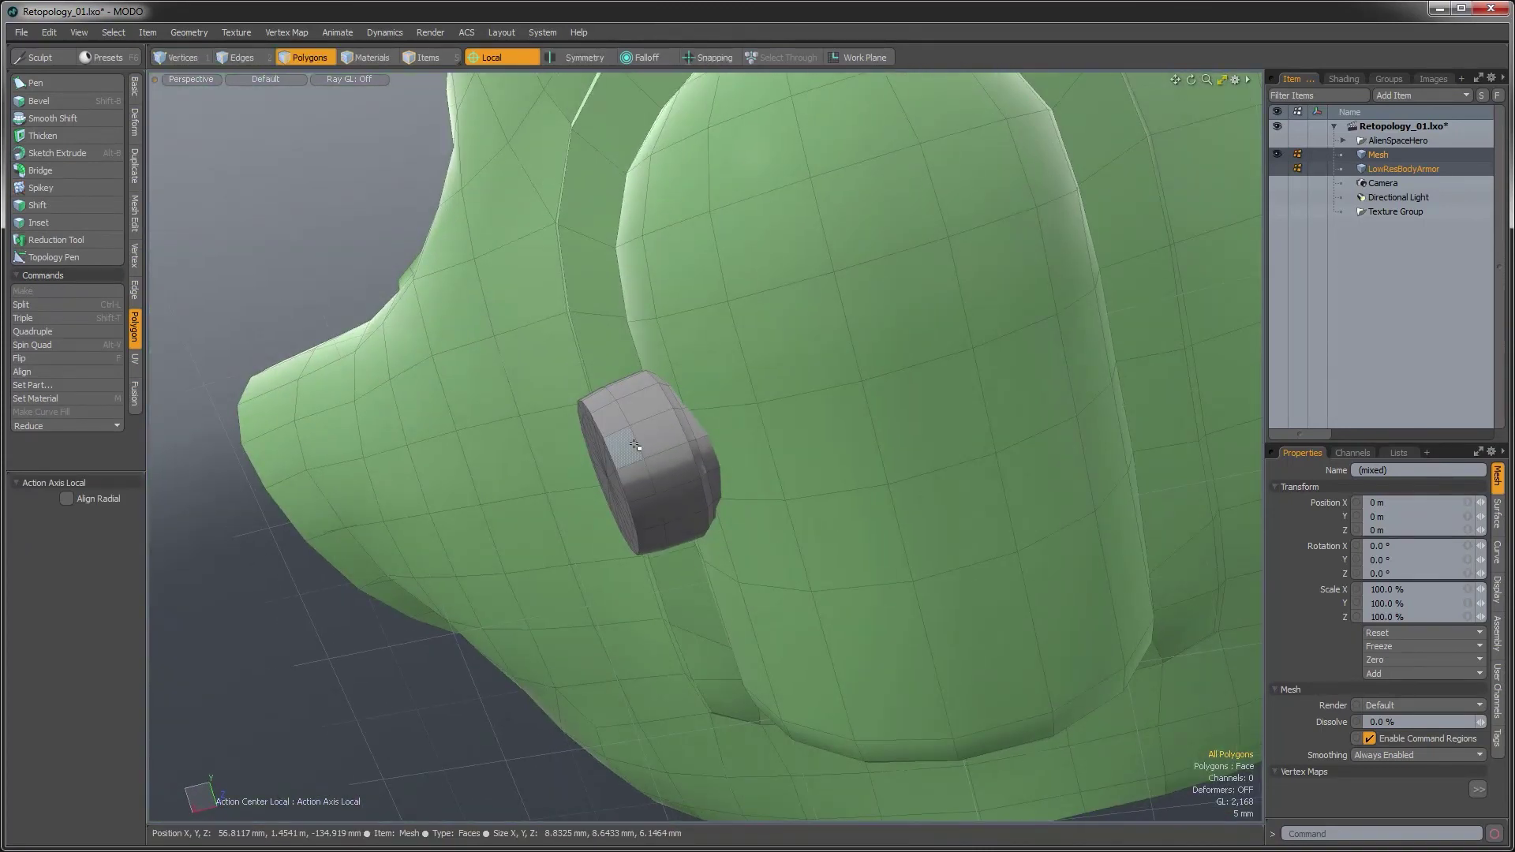
key(2)
double_click(635, 446)
alt+drag(636, 446, 798, 381)
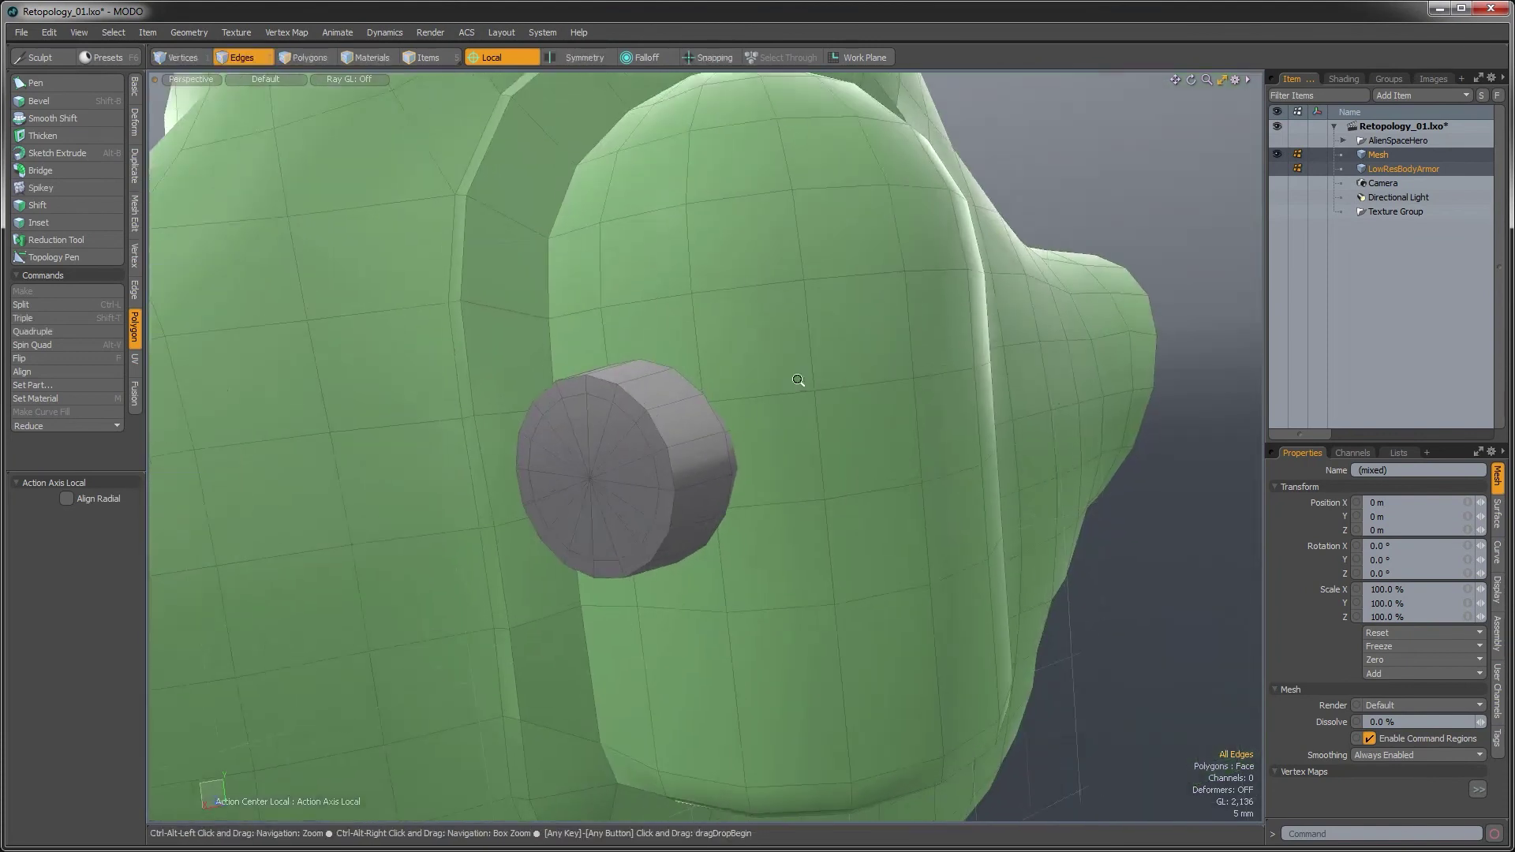
double_click(659, 434)
Scale the backpack pipe's front rim edge loop to fit the pipe on the redisplayed AlienSpaceHero model
alt+drag(659, 435, 602, 435)
key(r)
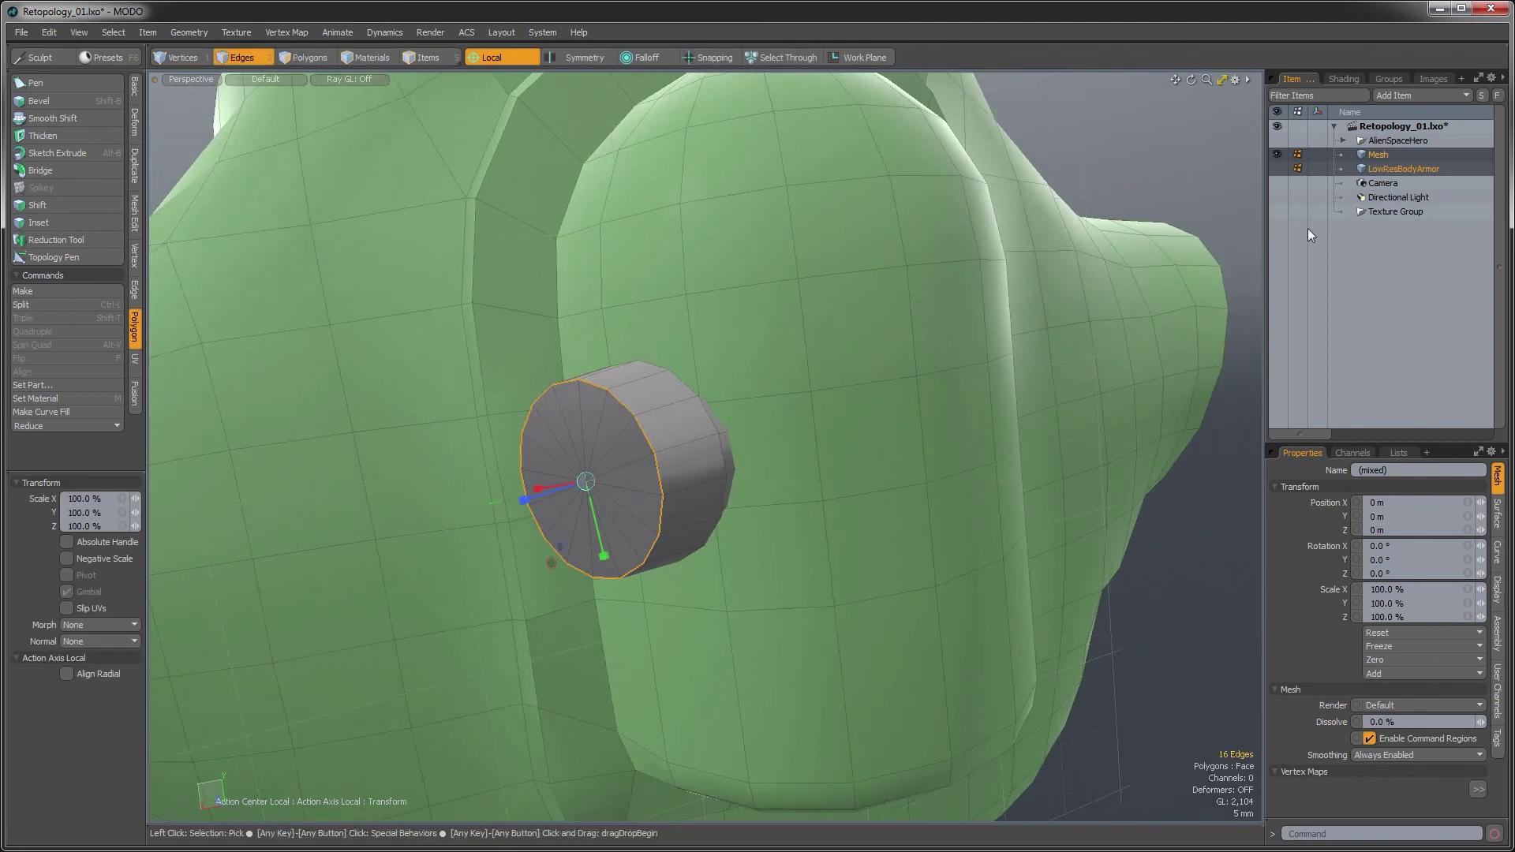
click(1277, 140)
scroll(559, 511, up, 3)
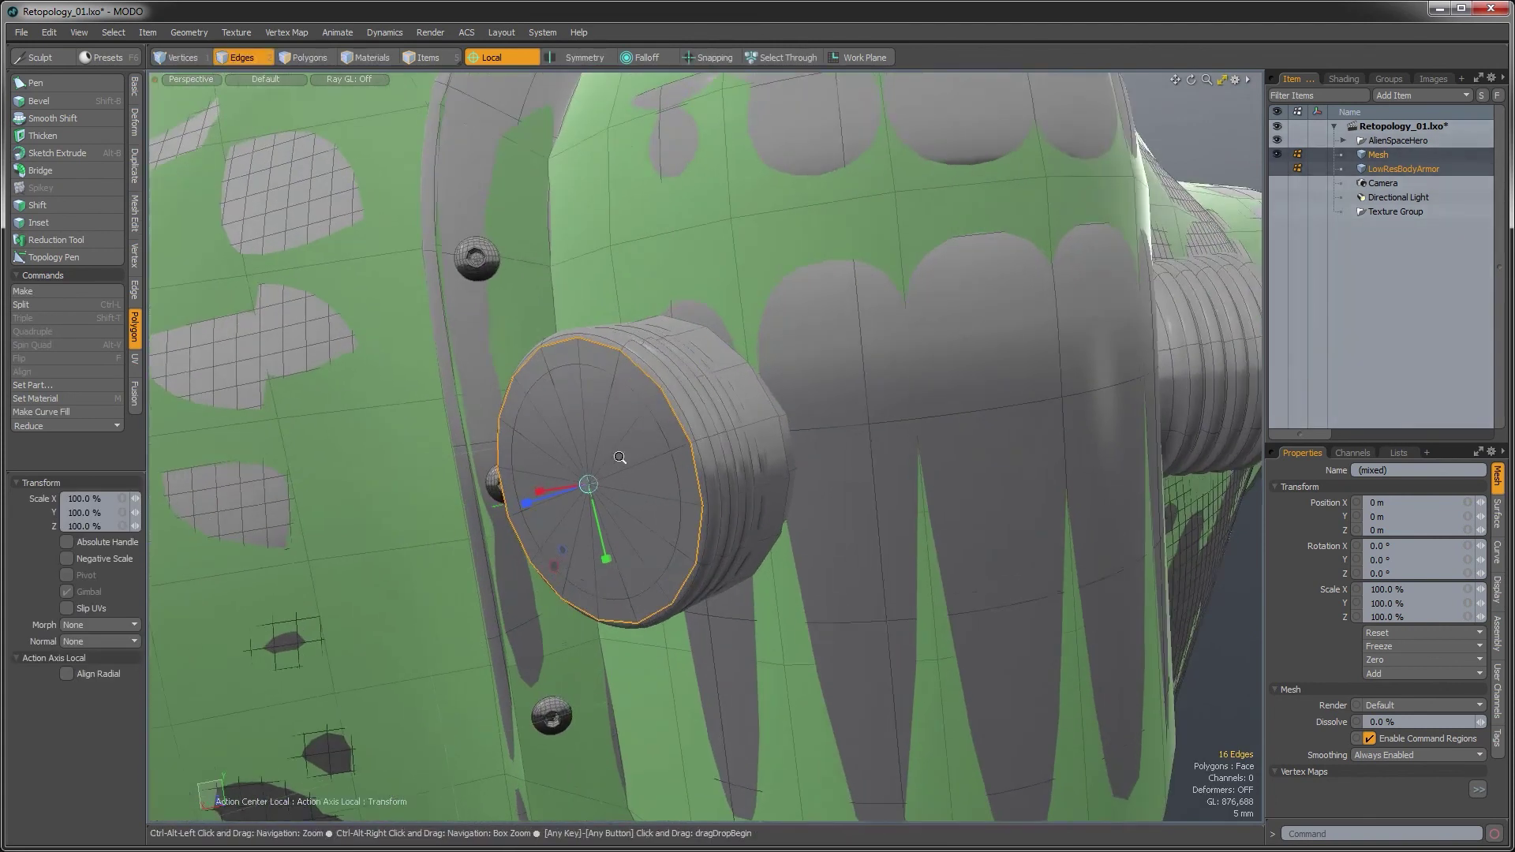
drag(562, 549, 639, 398)
scroll(560, 553, down, 3)
key(space)
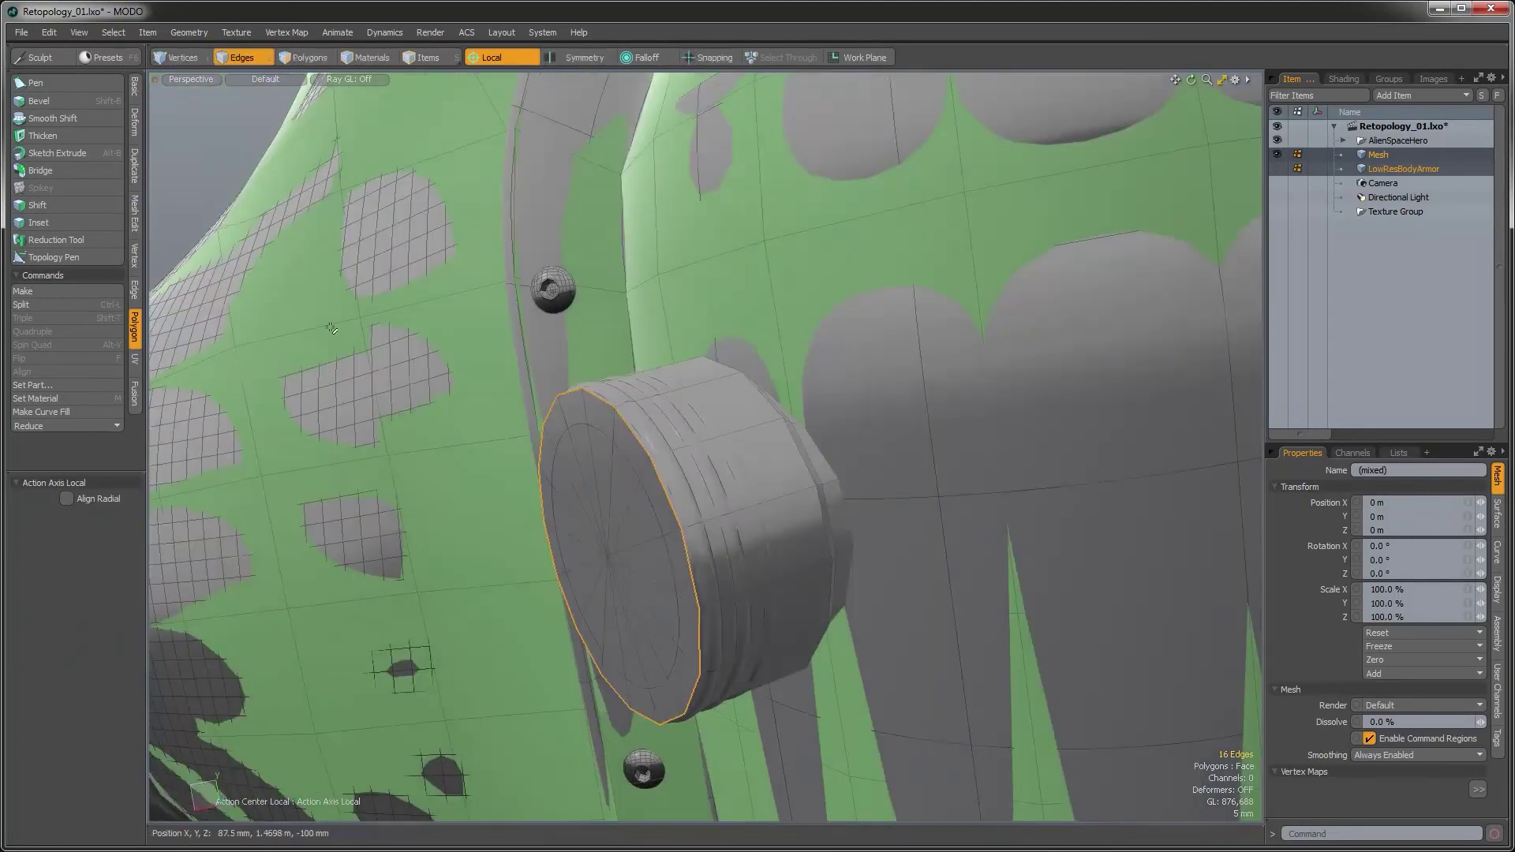
Bevel the backpack pipe's front rim edge loop in Inset mode
click(135, 293)
click(40, 132)
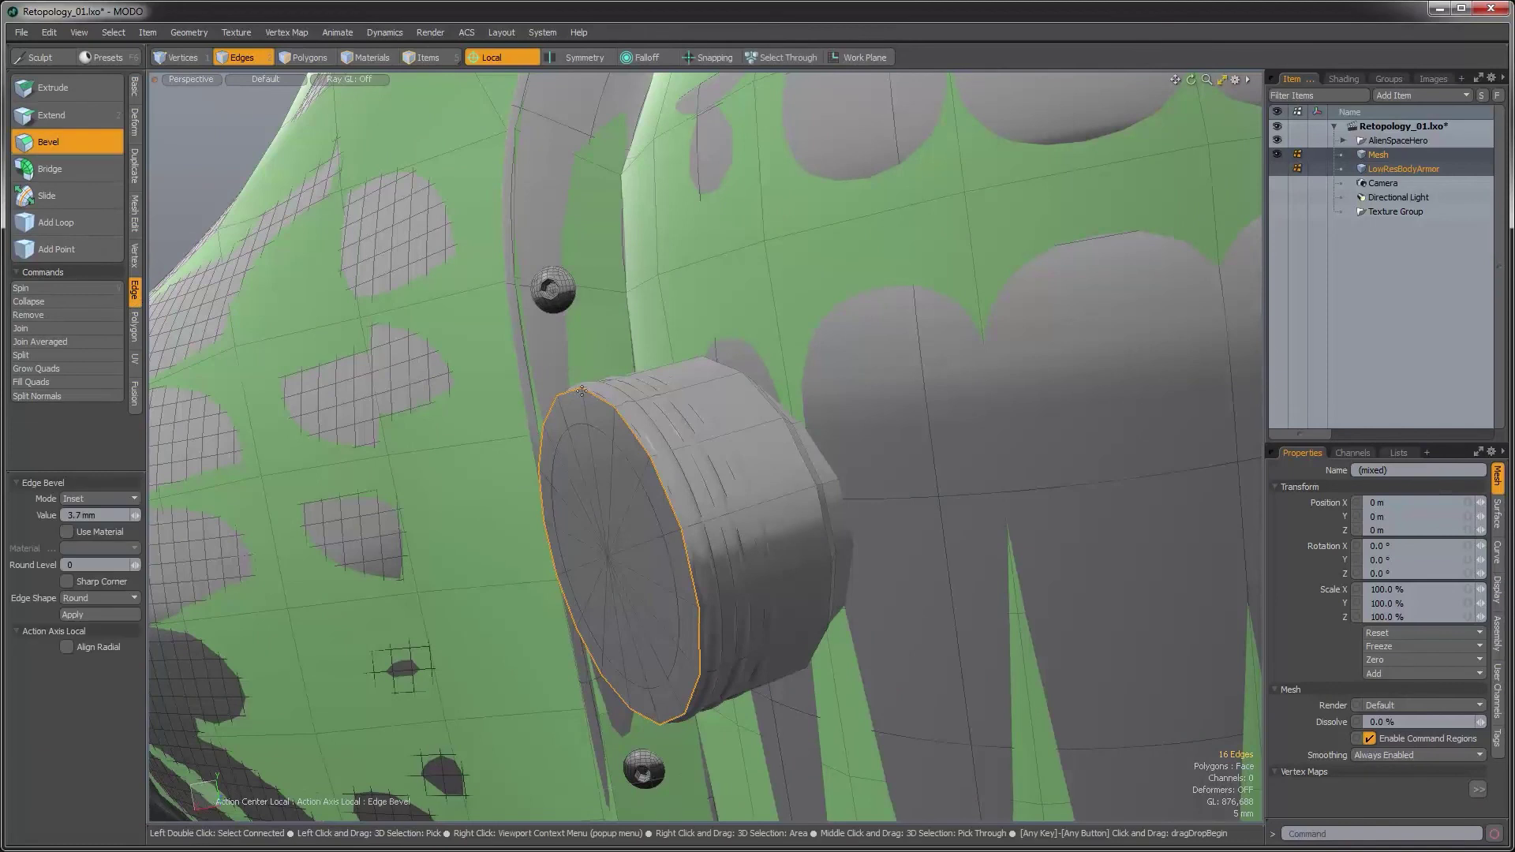
drag(552, 474, 703, 477)
key(space)
Cut all polygons from the Mesh item, paste them into LowResBodyArmor, and hide the AlienSpaceHero model
key(3)
click(1375, 158)
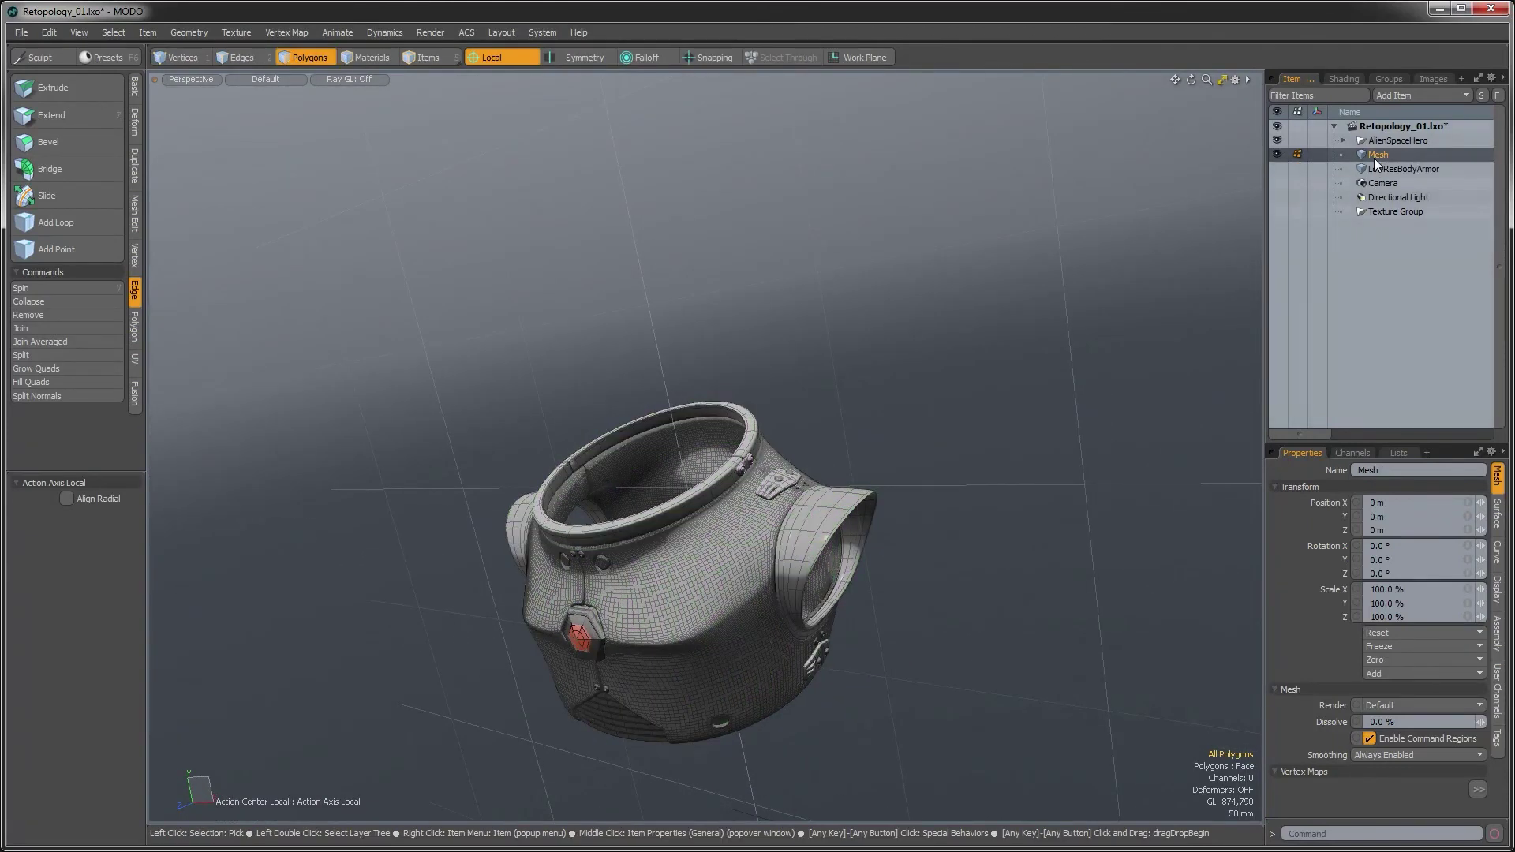
key(ctrl+x)
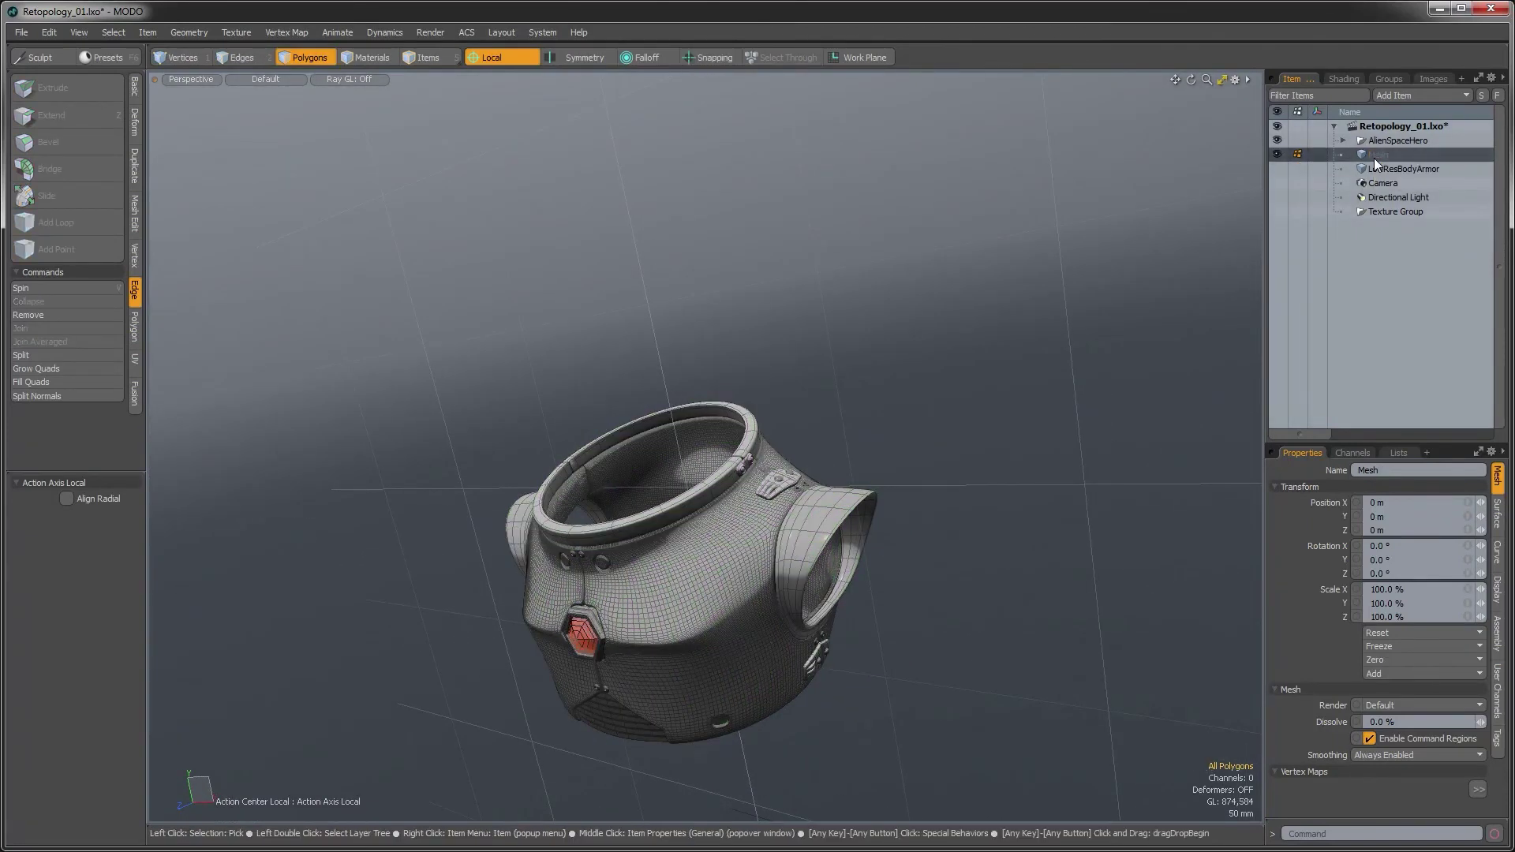
click(1380, 167)
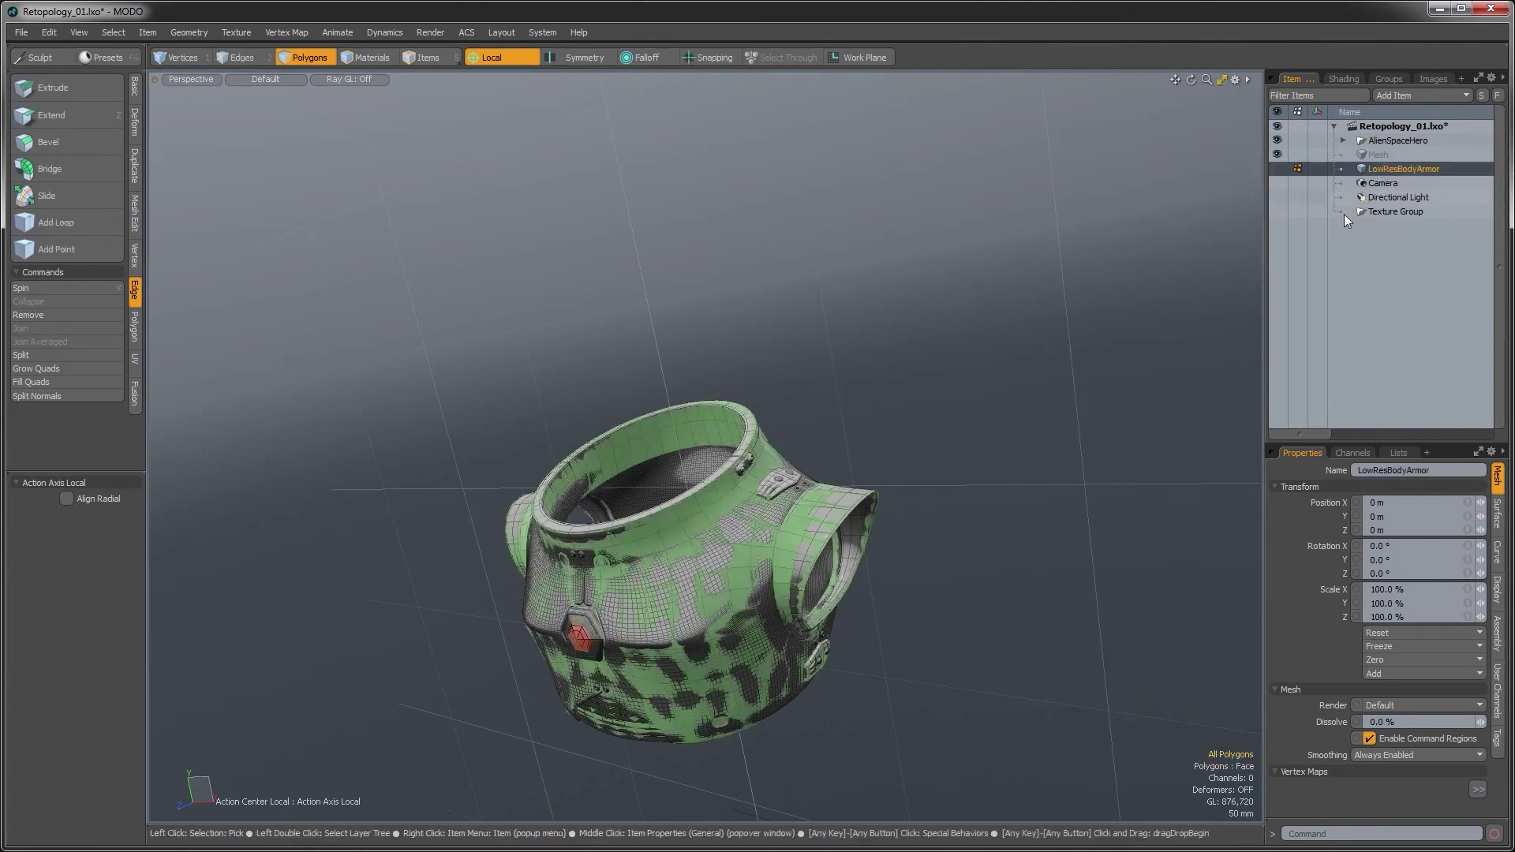
click(1277, 140)
alt+drag(868, 544, 691, 495)
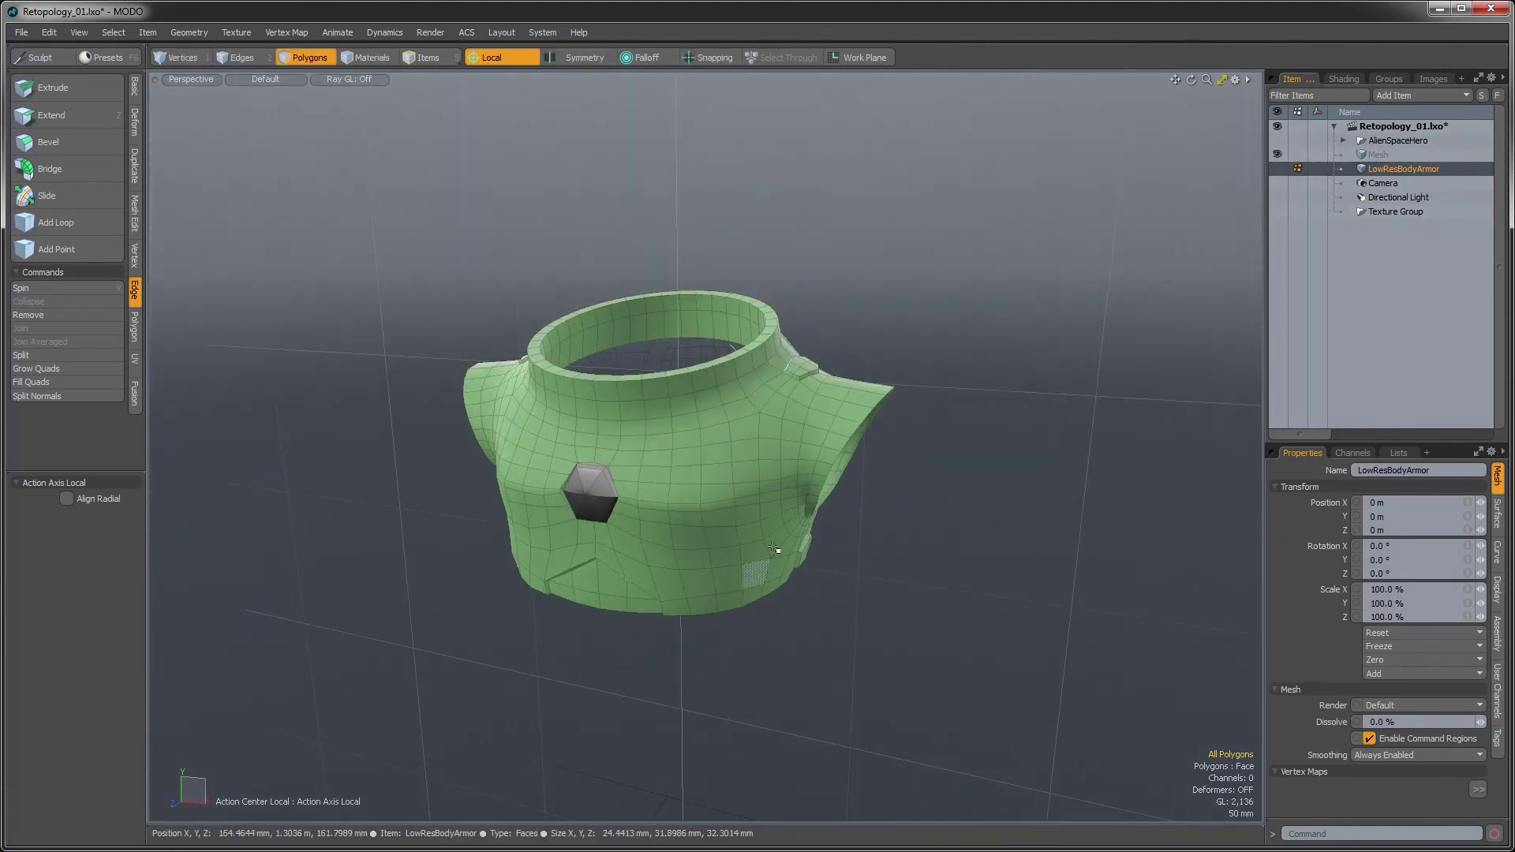
Assign a new material named Bake_Armor to all polygons of LowResBodyArmor, keeping the default color and smoothing
key(m)
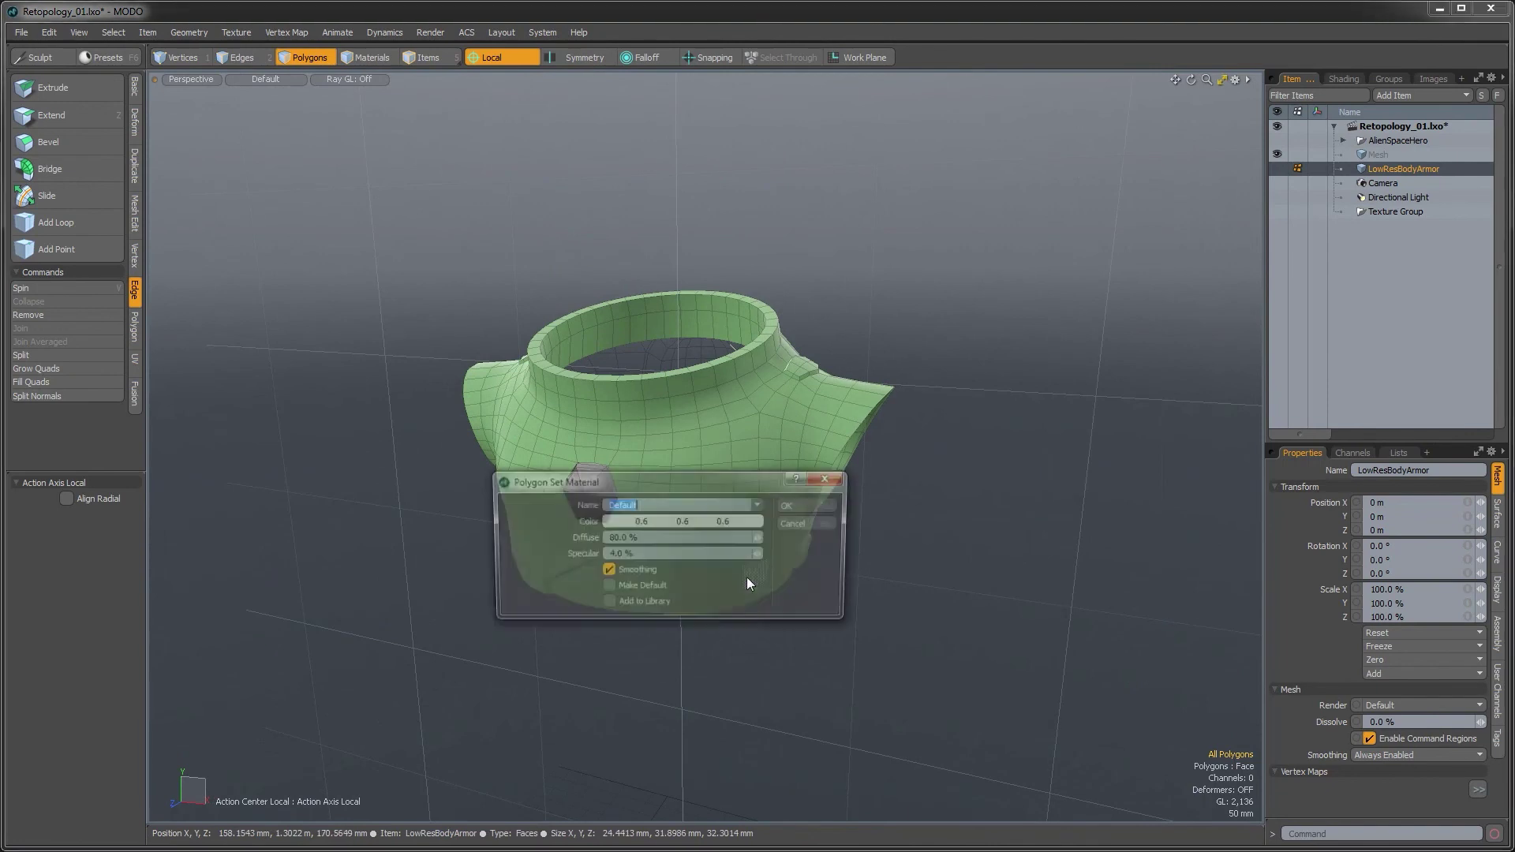
drag(673, 489, 838, 584)
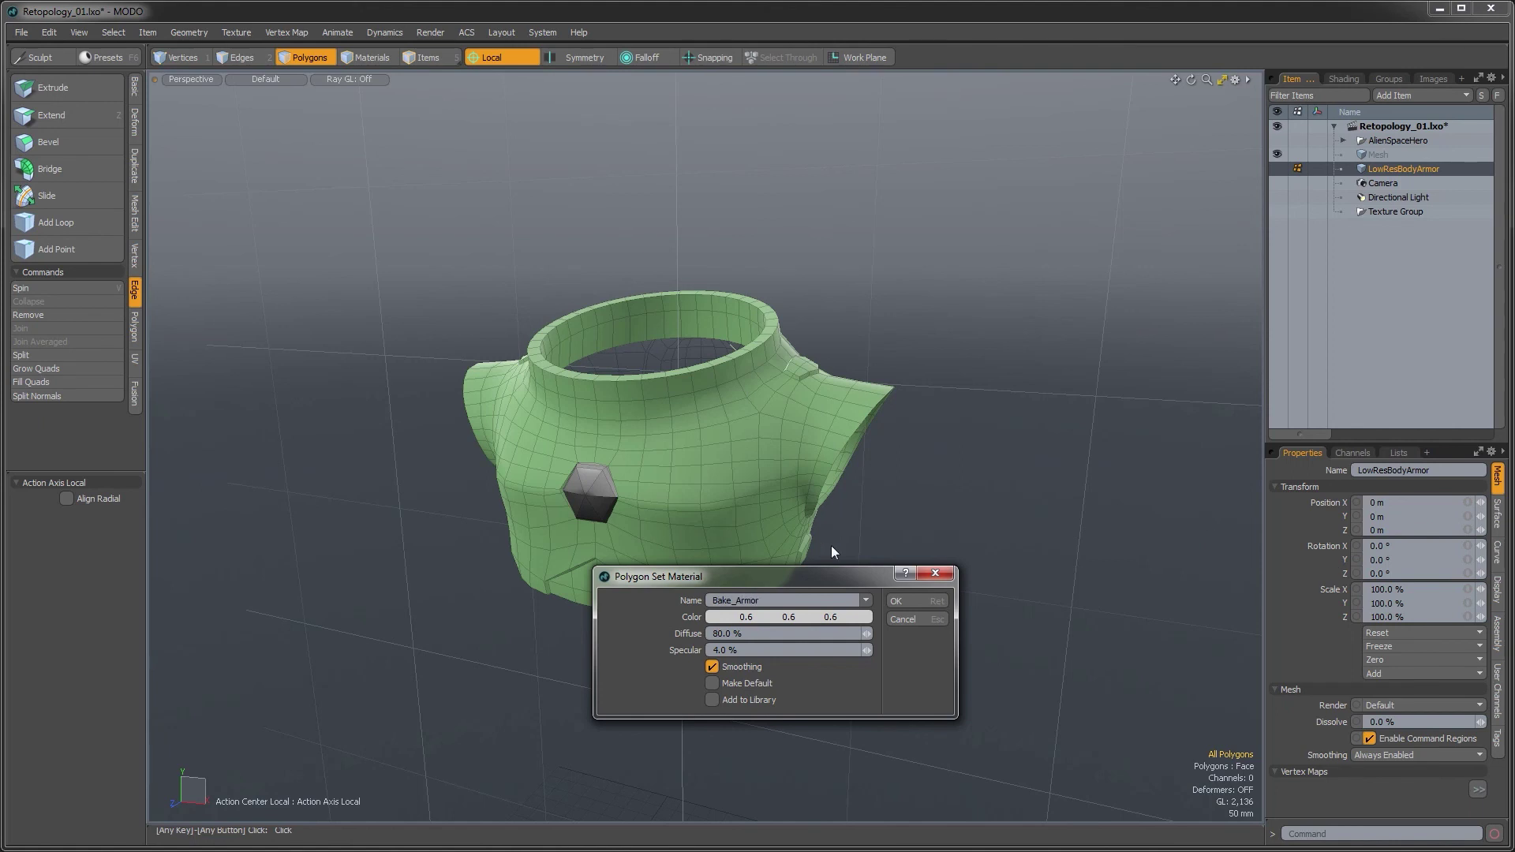
click(912, 602)
Set the smoothing angle of the Bake_Armor material to 178°
alt+drag(913, 450, 866, 431)
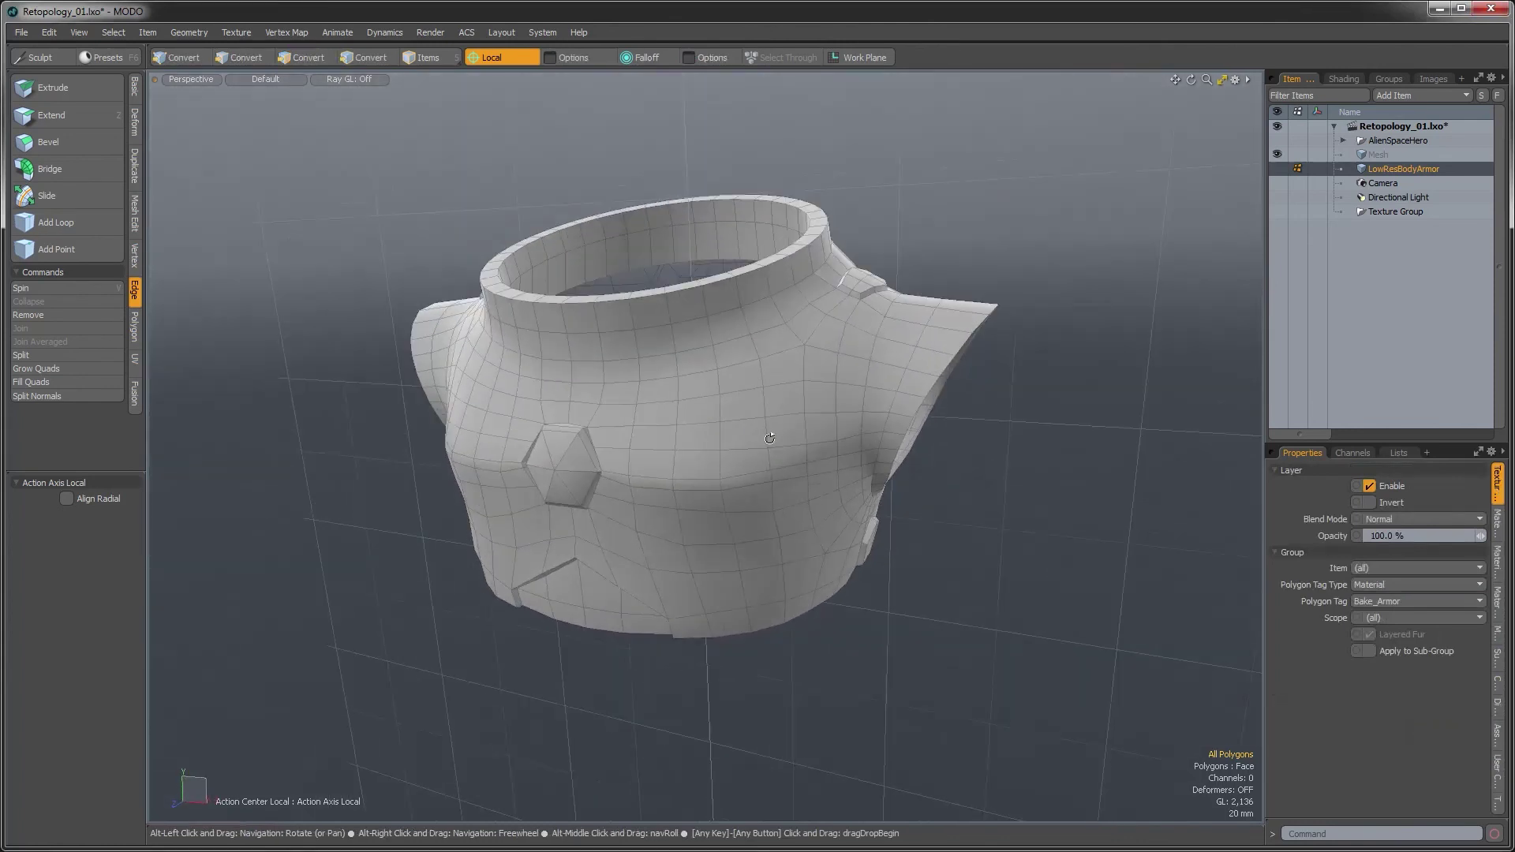
click(1359, 79)
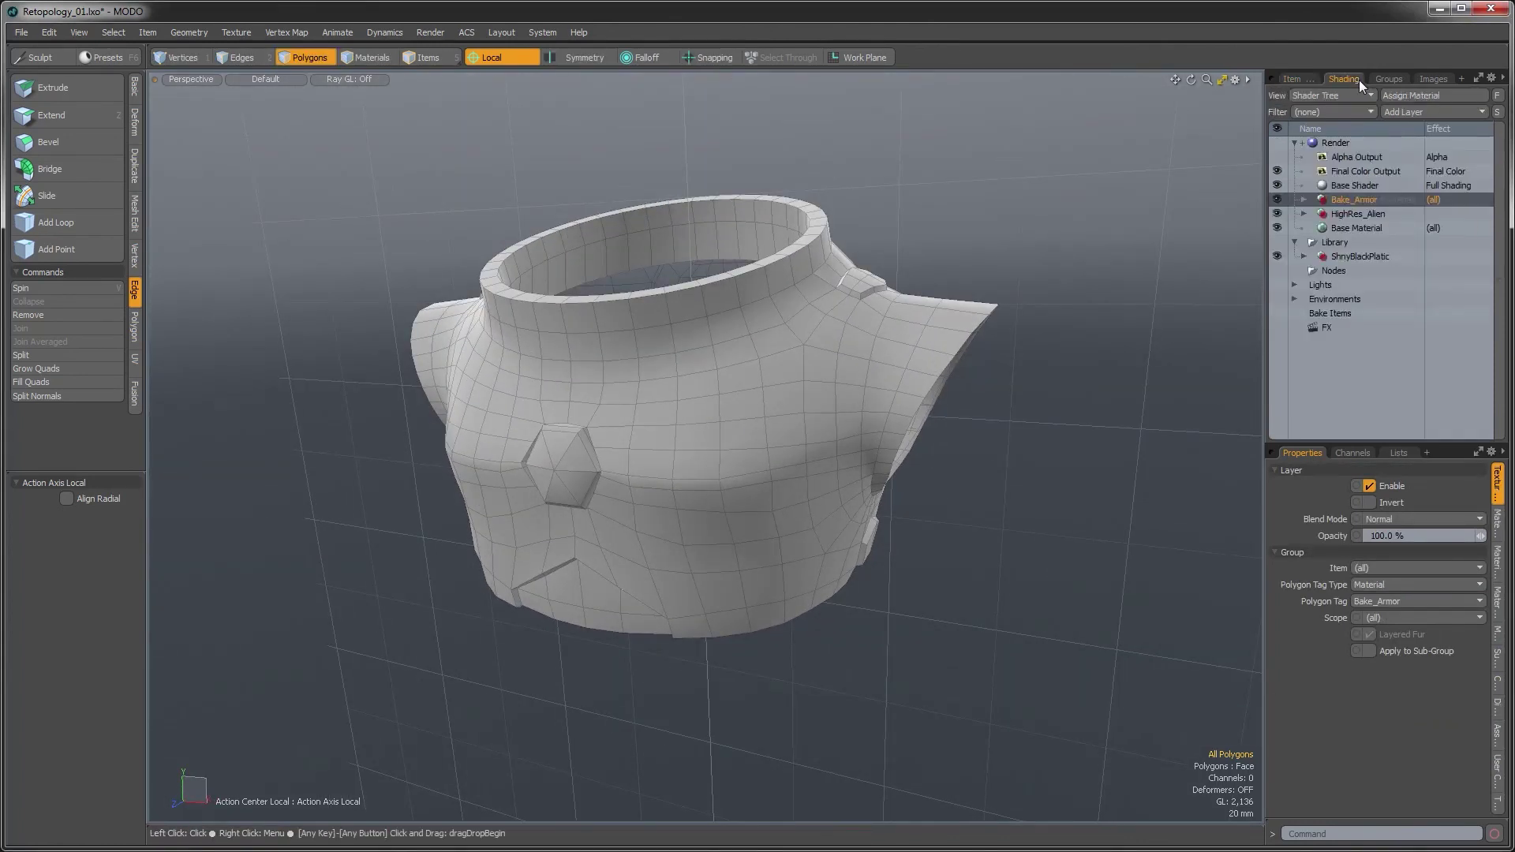
click(1304, 199)
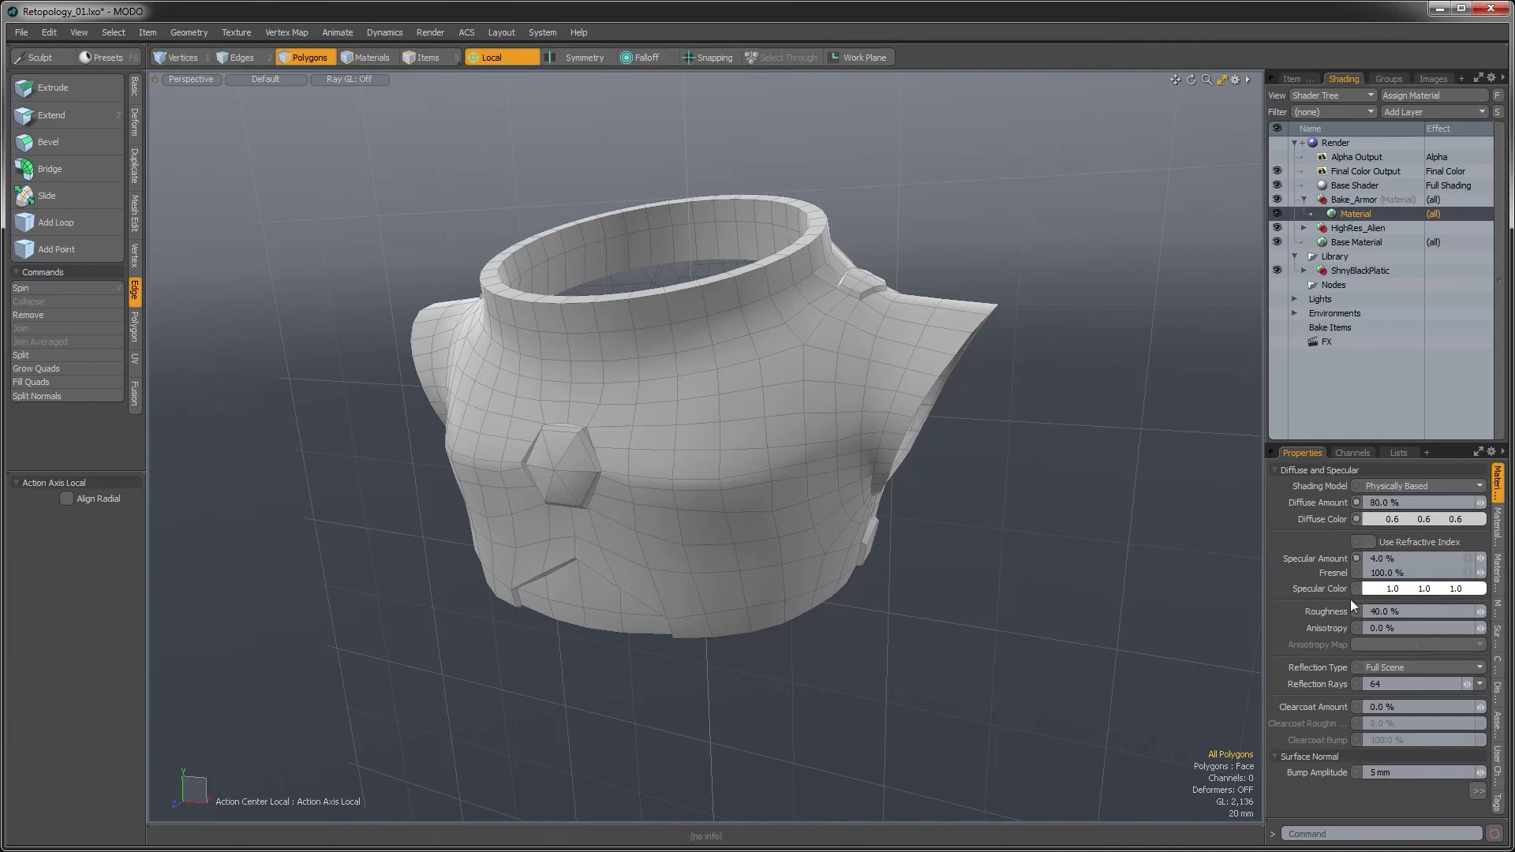
click(1276, 470)
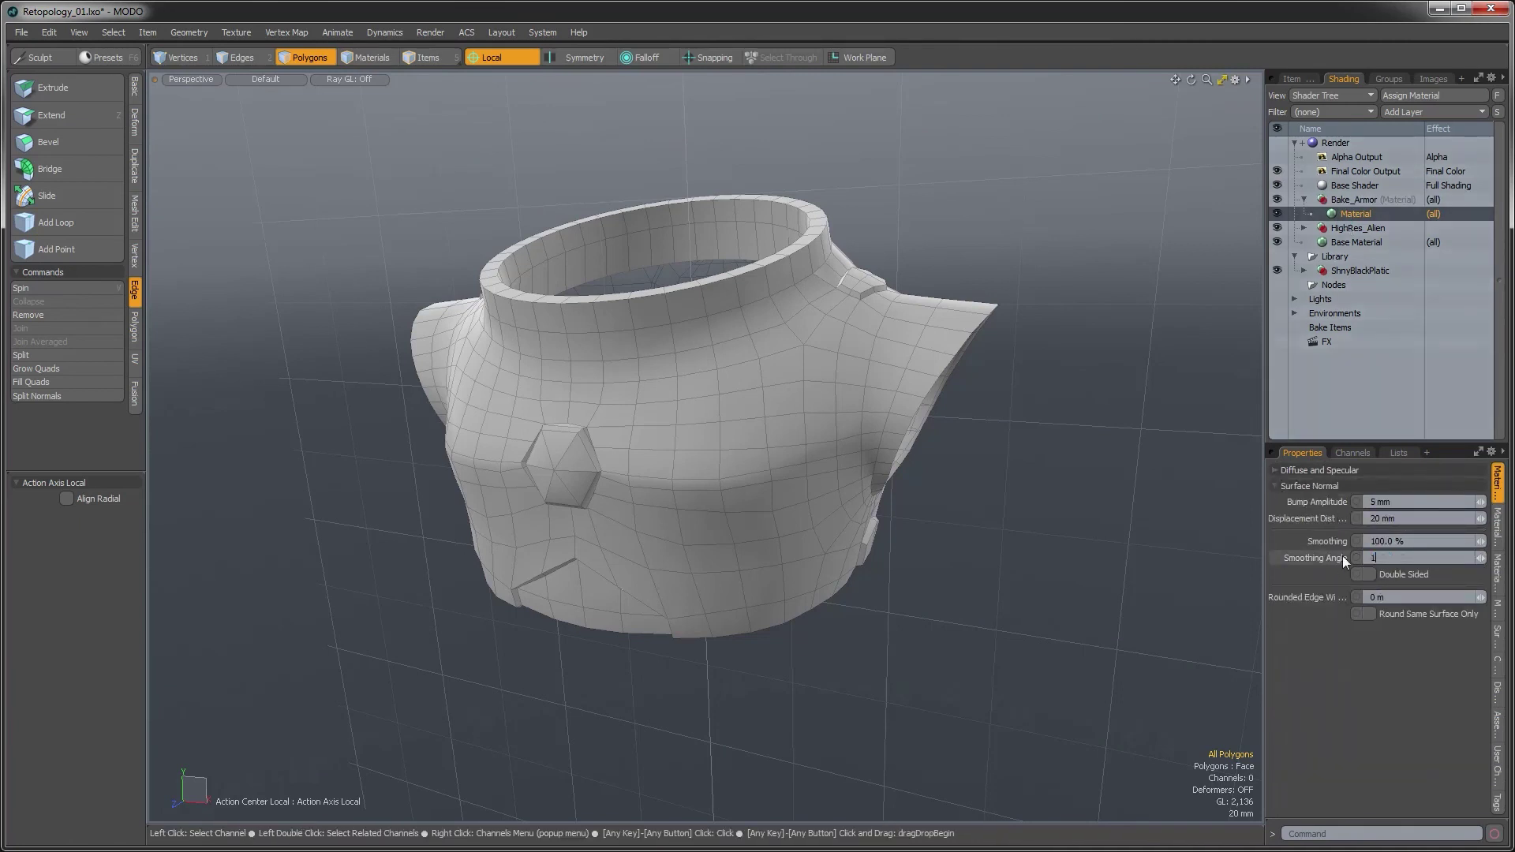
key(Return)
mouse_move(781, 530)
alt+mouse_down()
mouse_move(734, 525)
mouse_move(789, 518)
mouse_move(806, 431)
mouse_move(767, 657)
mouse_move(758, 631)
mouse_move(839, 581)
alt+mouse_up()
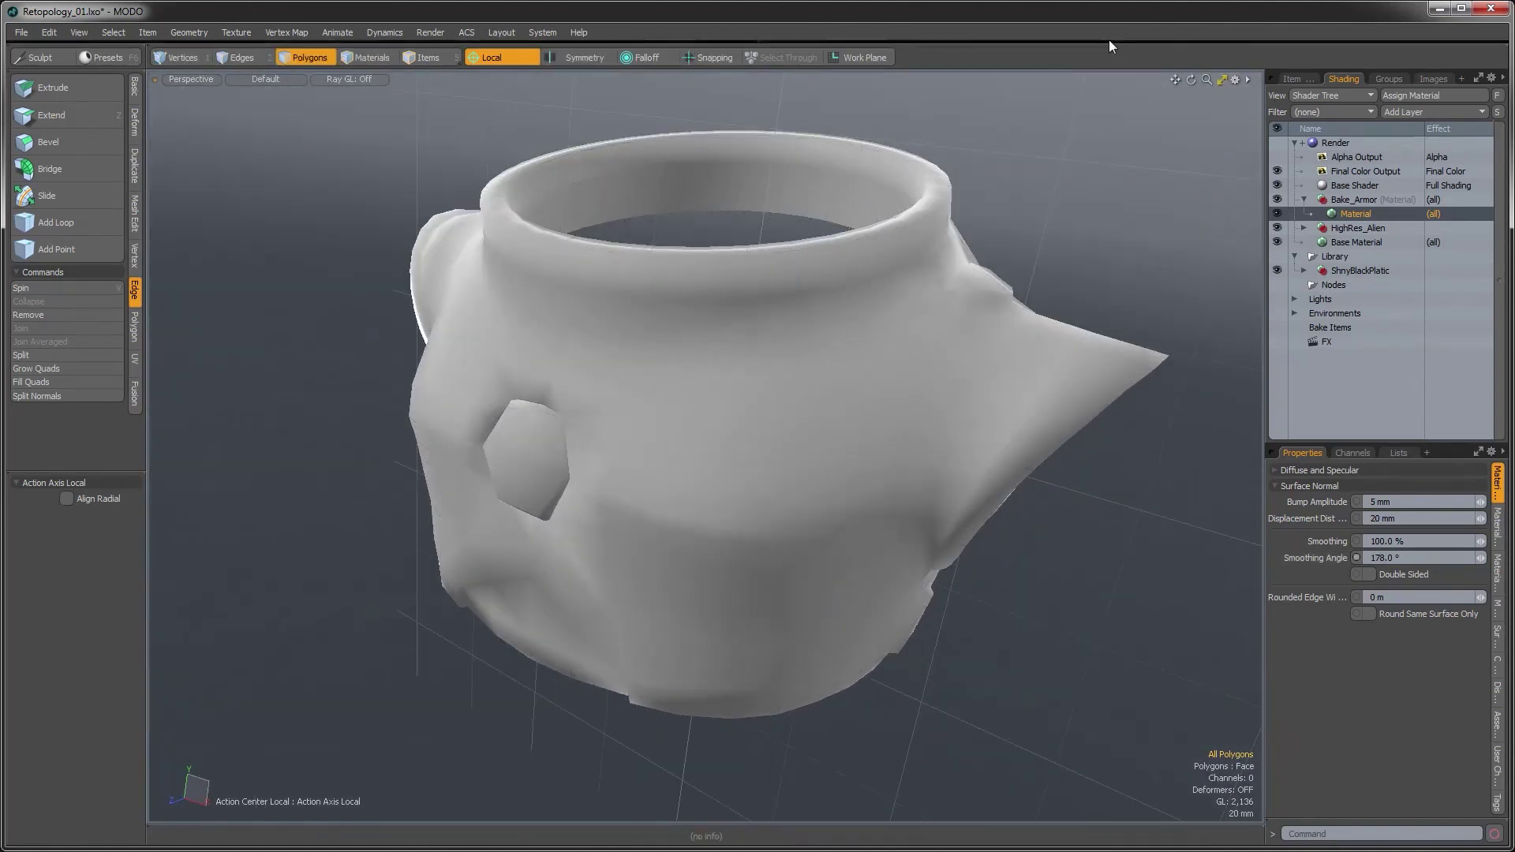
Hide the main armor body and delete the loop of polygons around the backpack pipe's inner end
scroll(926, 275, down, 3)
alt+drag(926, 275, 801, 515)
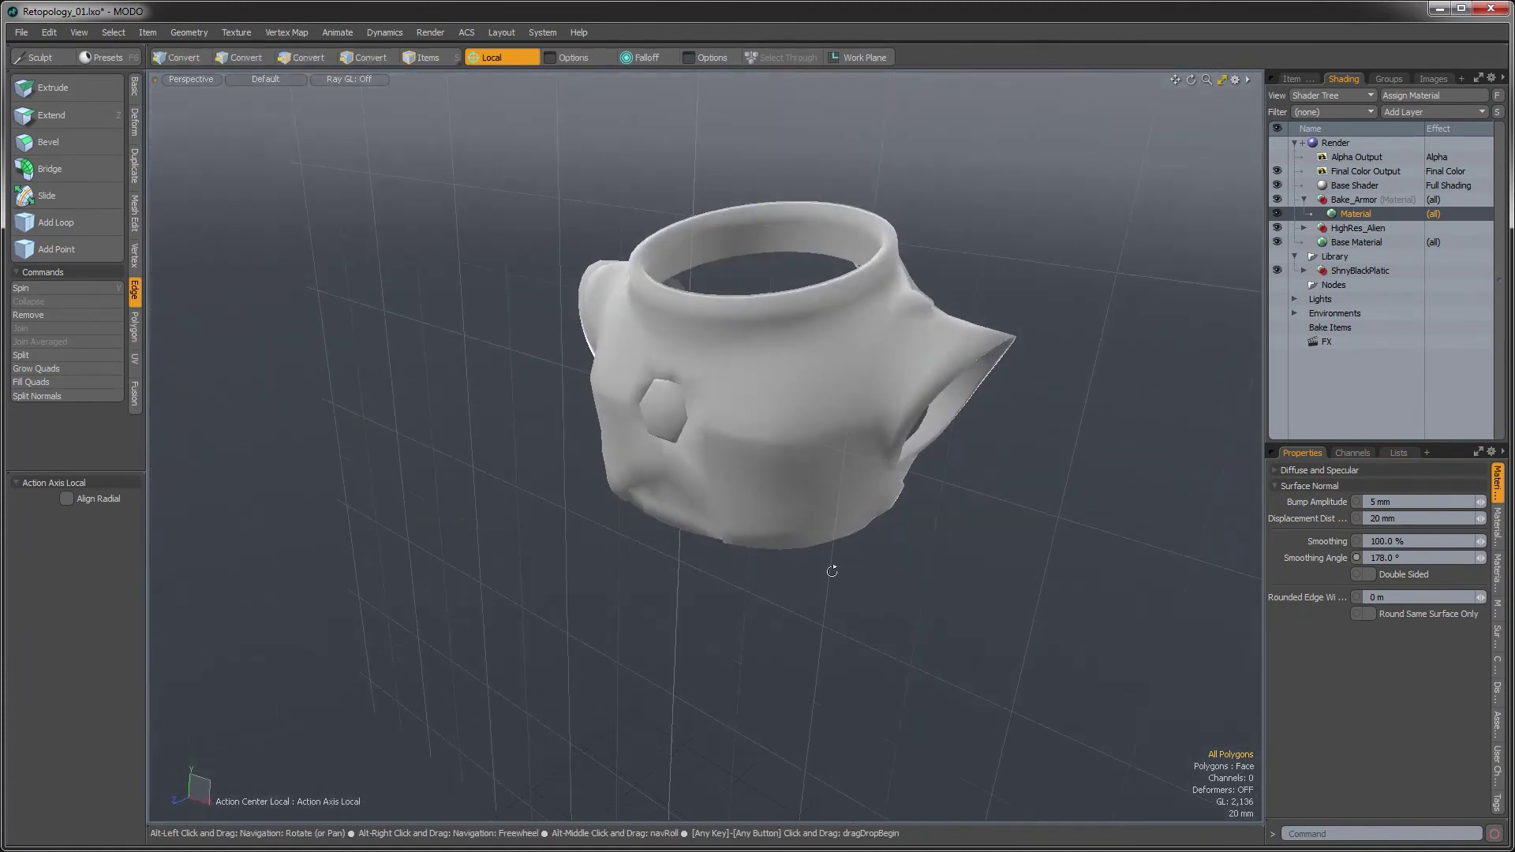
alt+drag(950, 353, 806, 423)
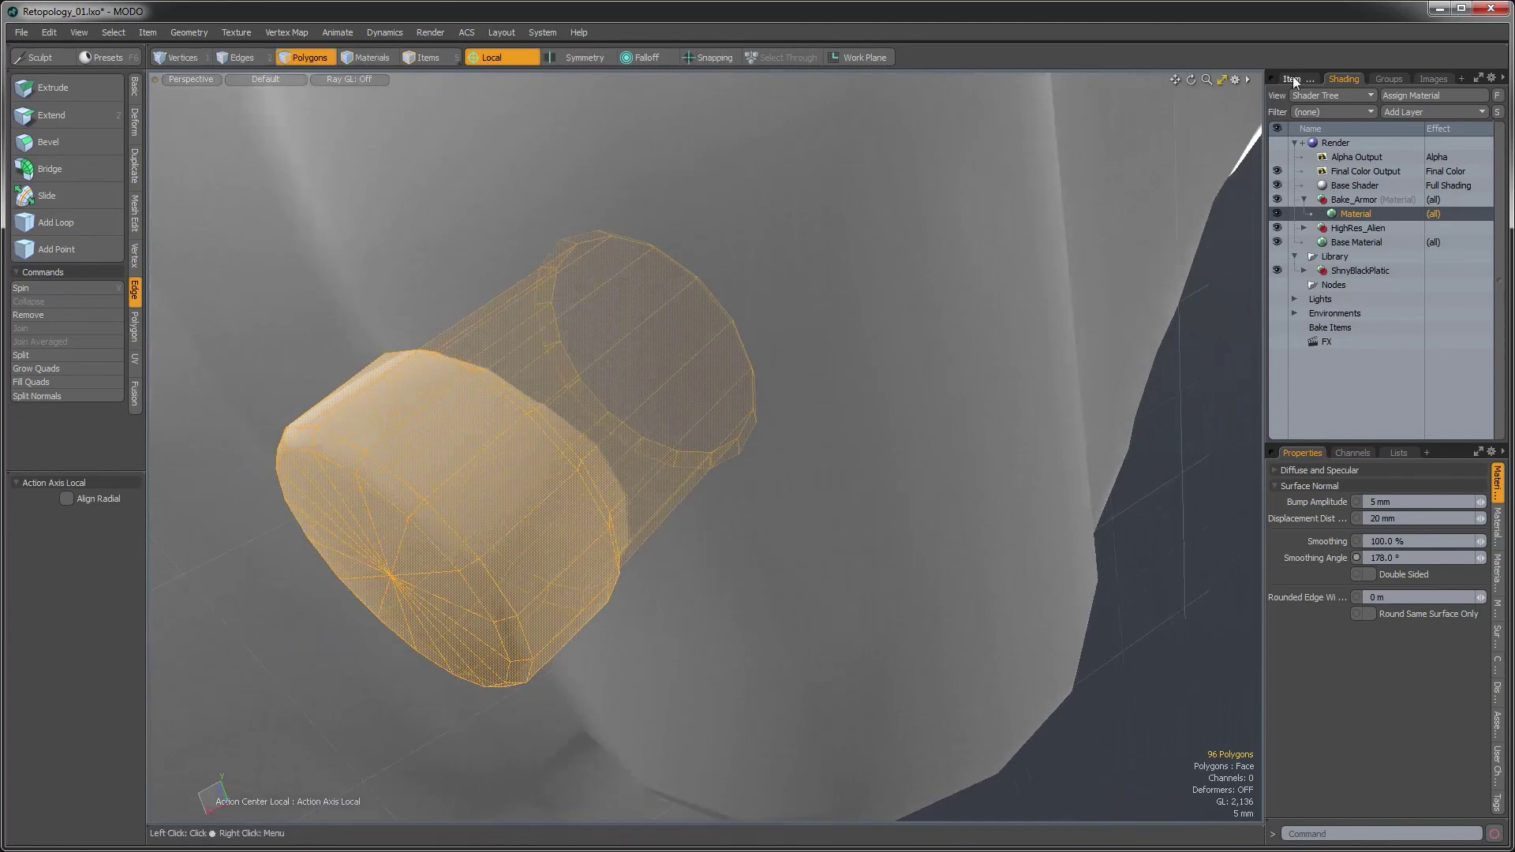
double_click(791, 339)
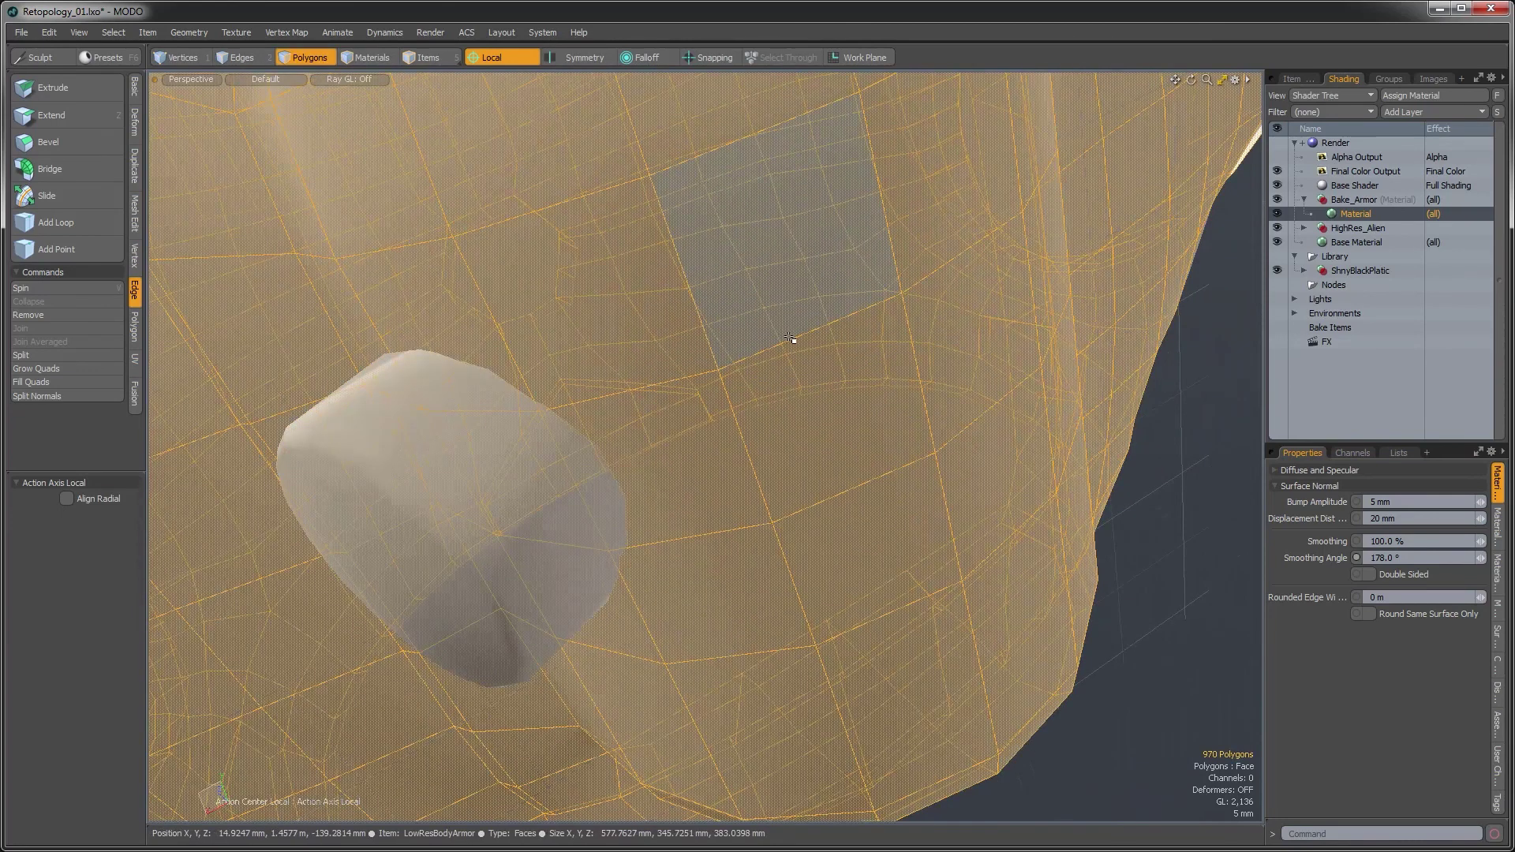
key(h)
alt+drag(721, 399, 795, 372)
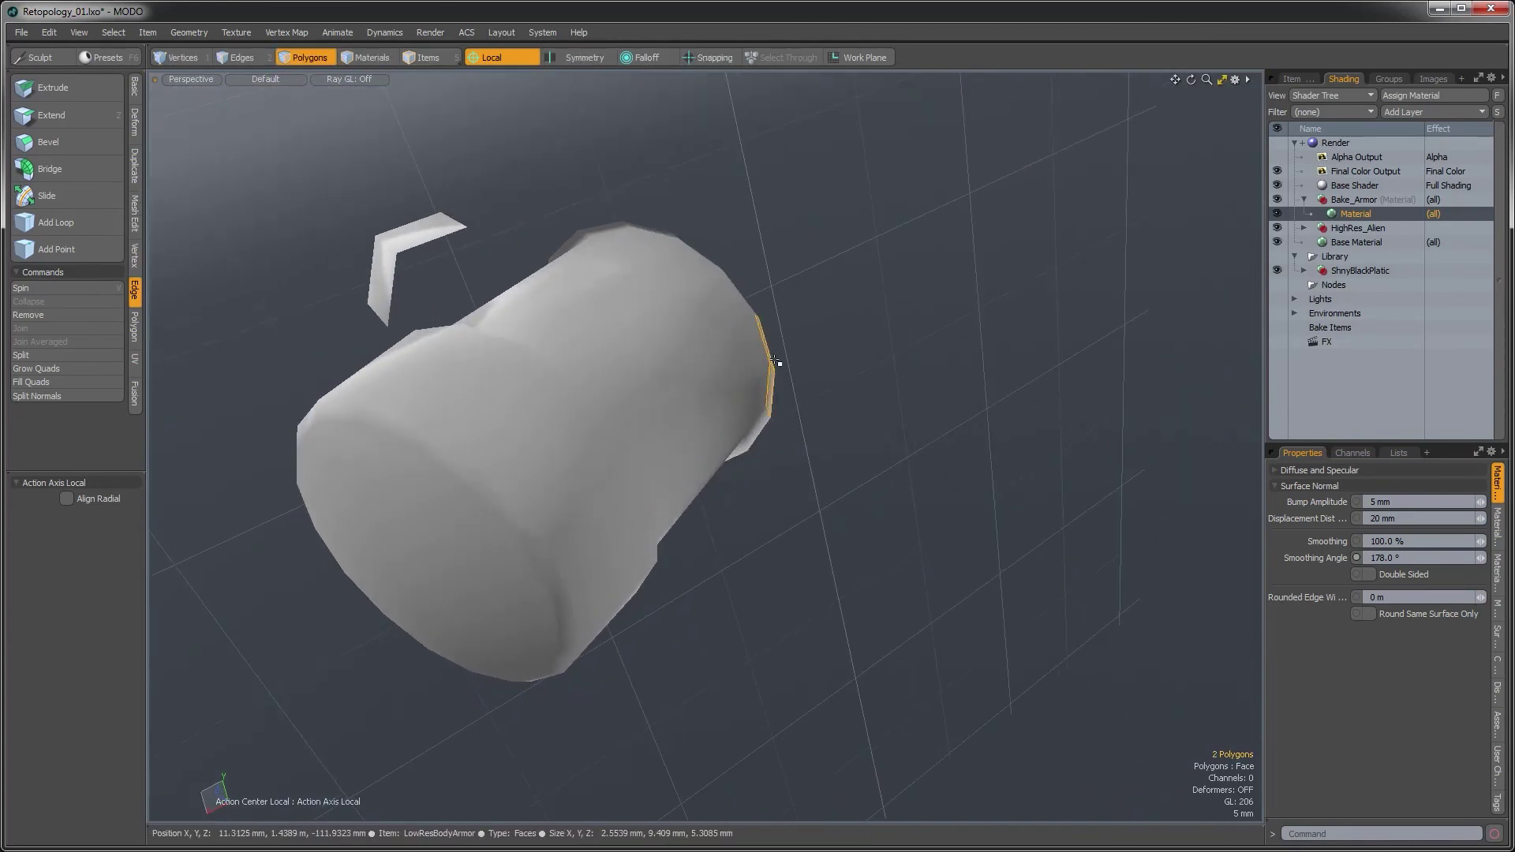
key(l)
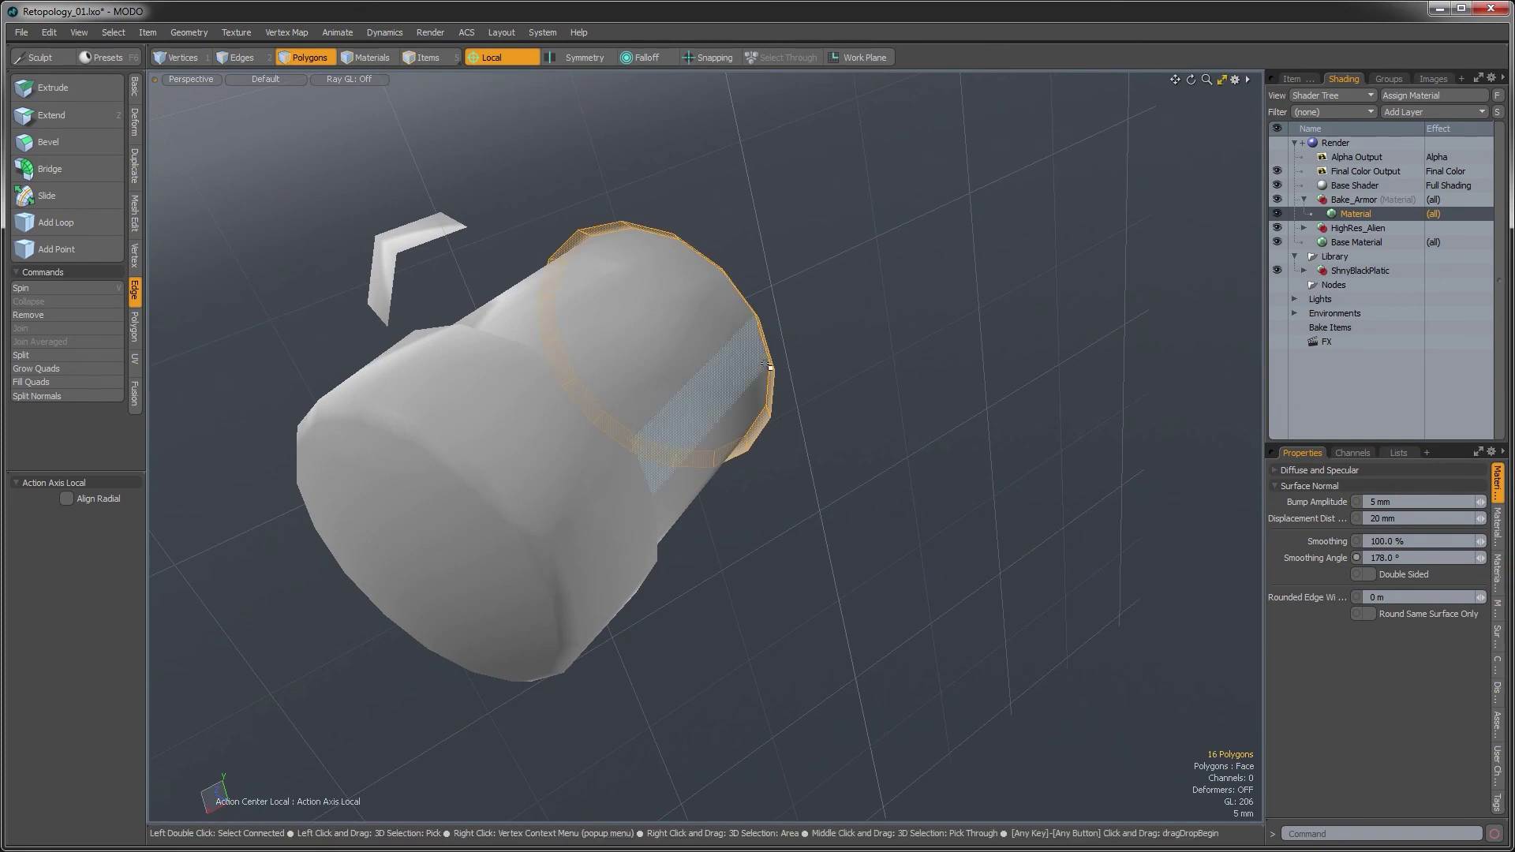
key(Delete)
ctrl+alt+drag(761, 477, 861, 513)
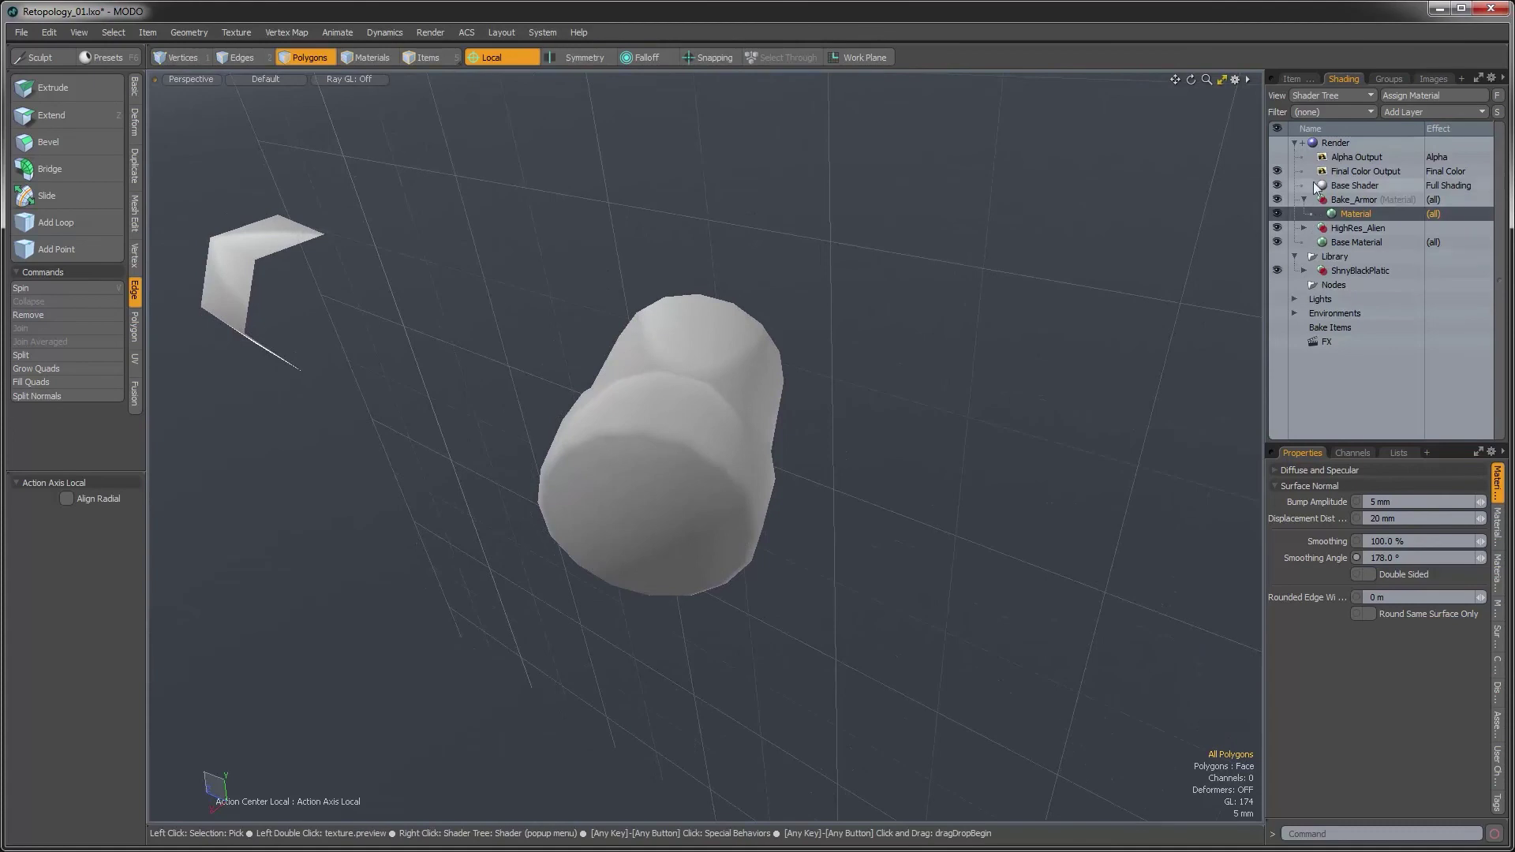
Delete the empty Mesh item from the scene
click(1293, 79)
alt+drag(1026, 411, 798, 481)
click(1371, 154)
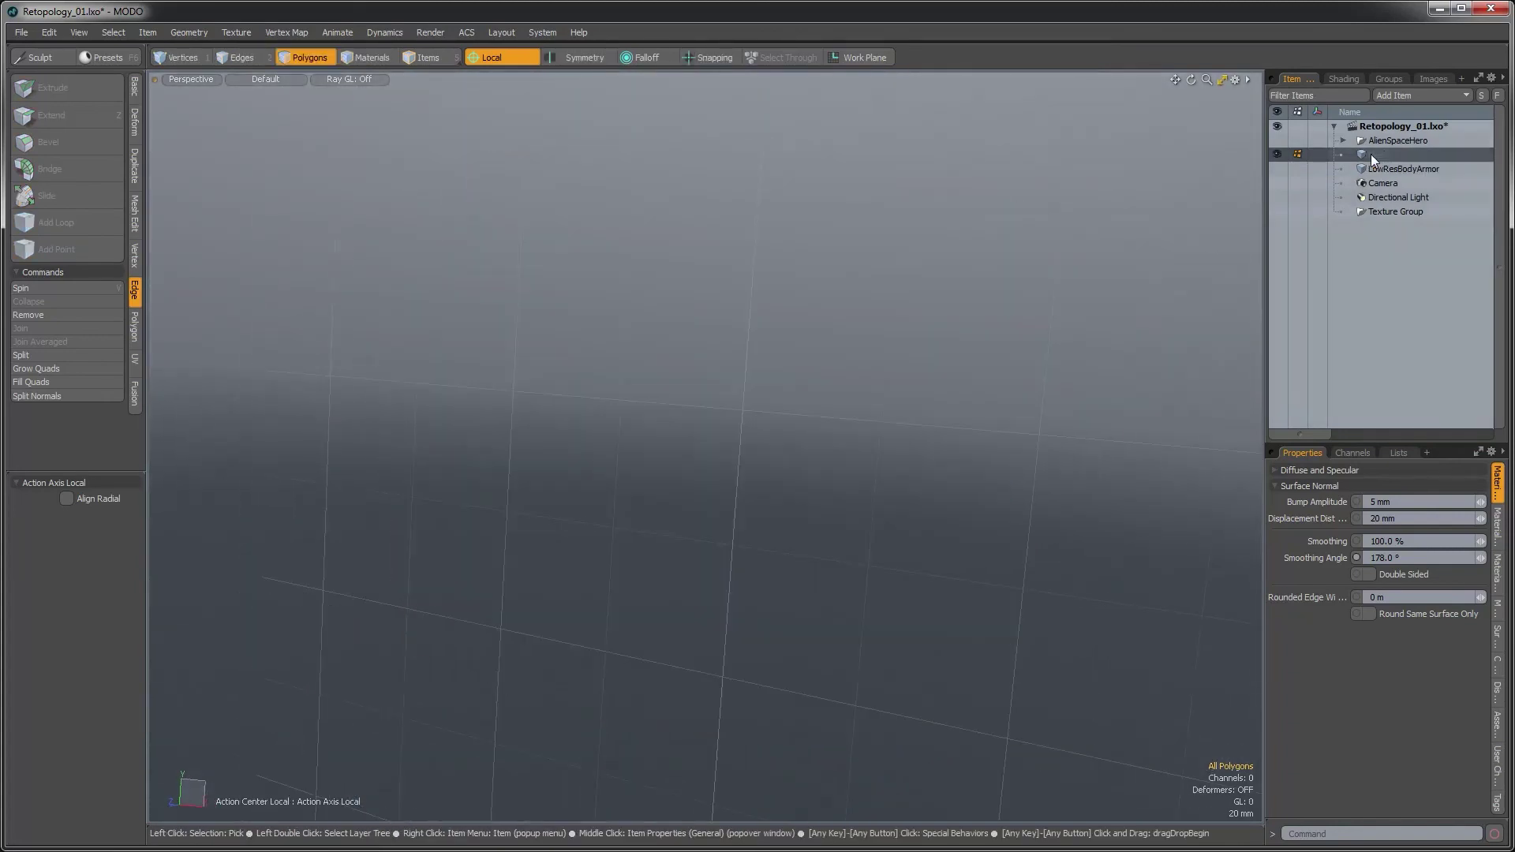
key(Delete)
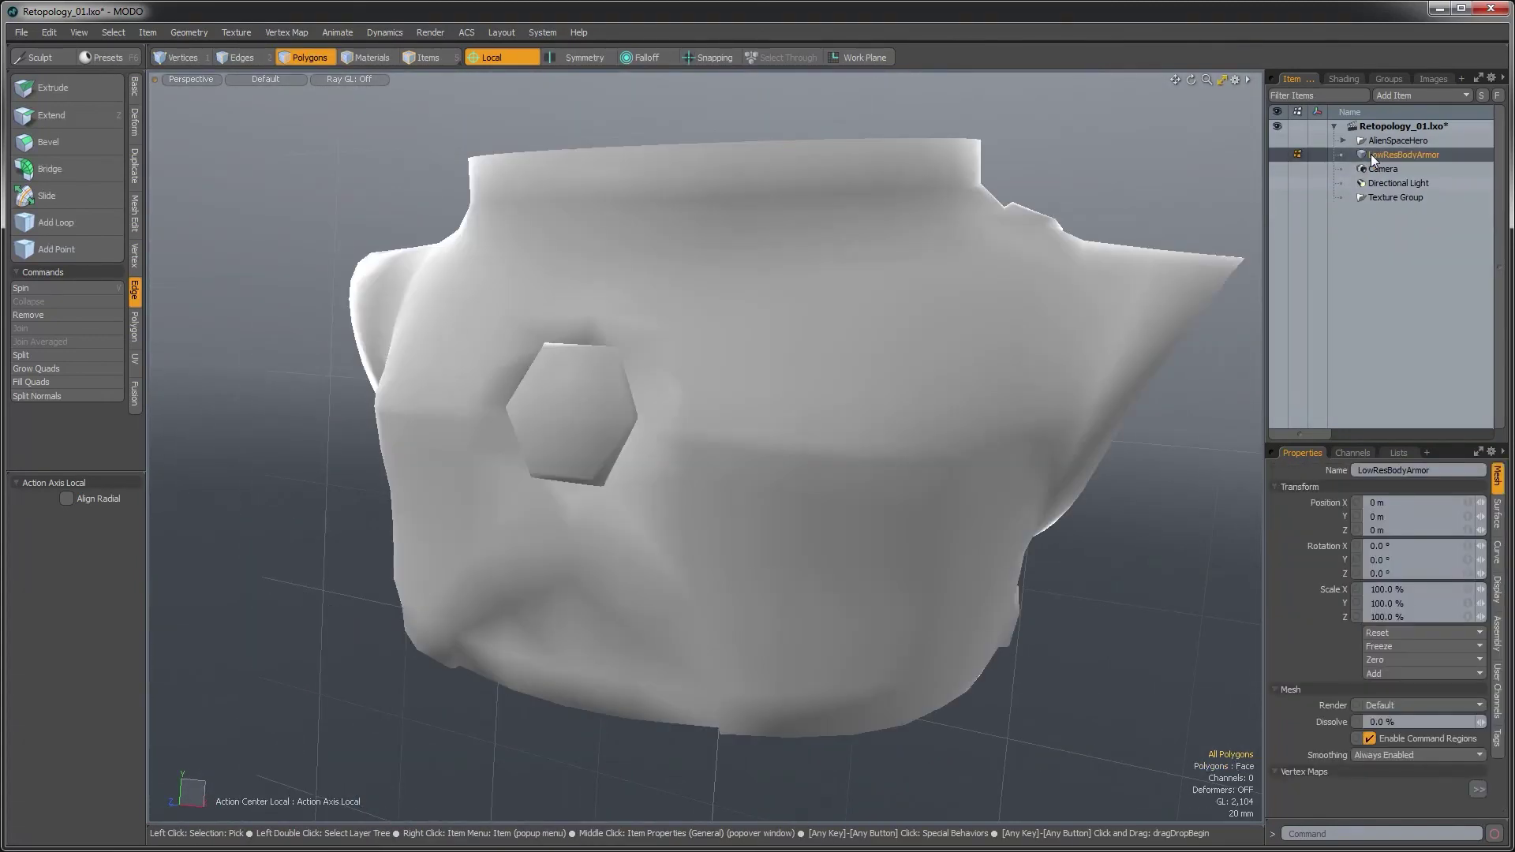
alt+drag(755, 471, 787, 513)
scroll(758, 534, down, 3)
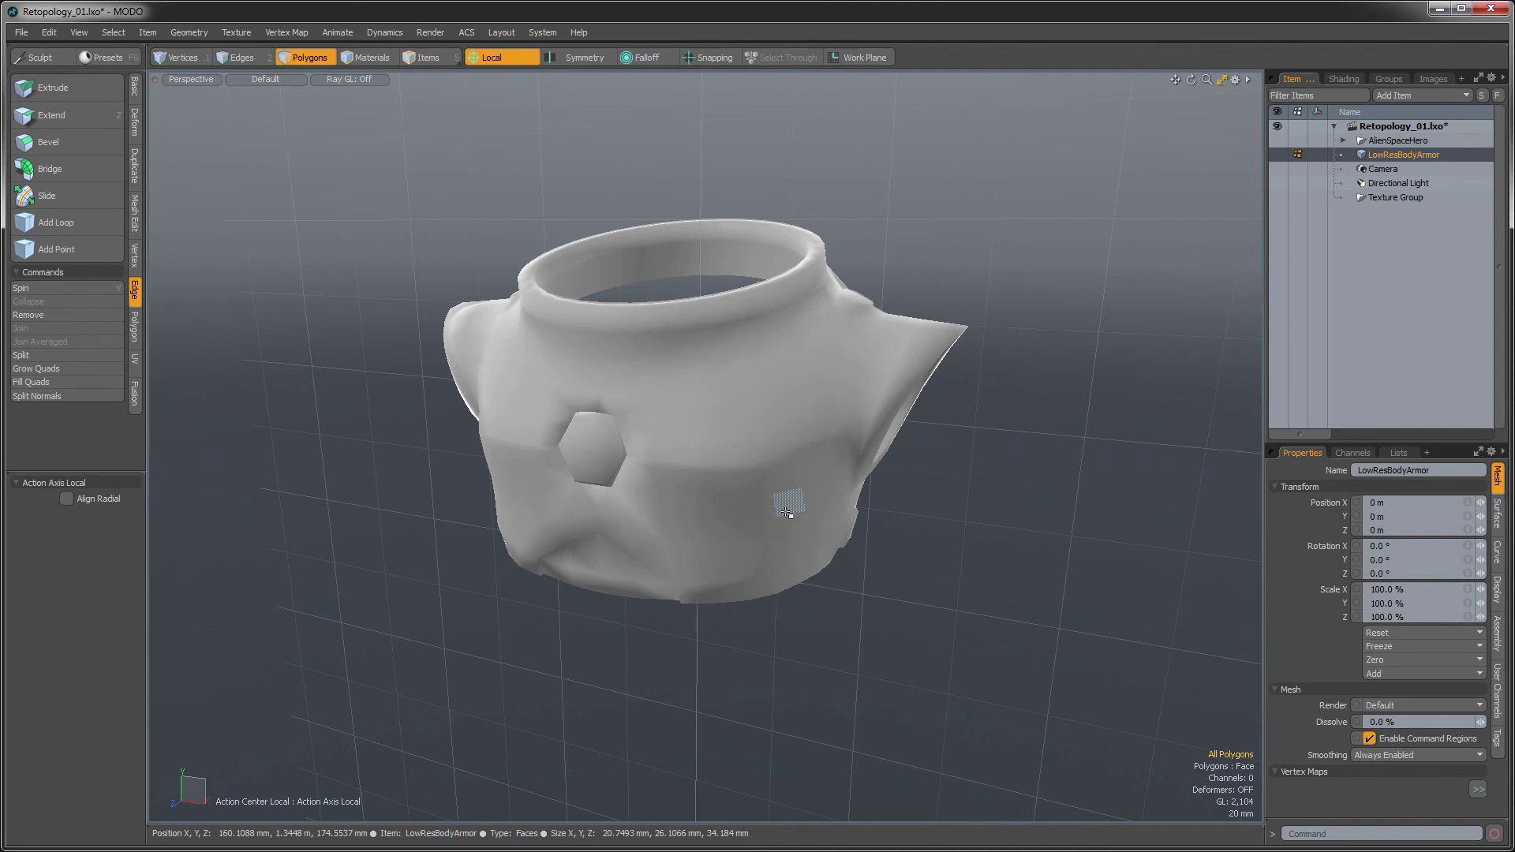
ctrl+alt+drag(786, 512, 684, 466)
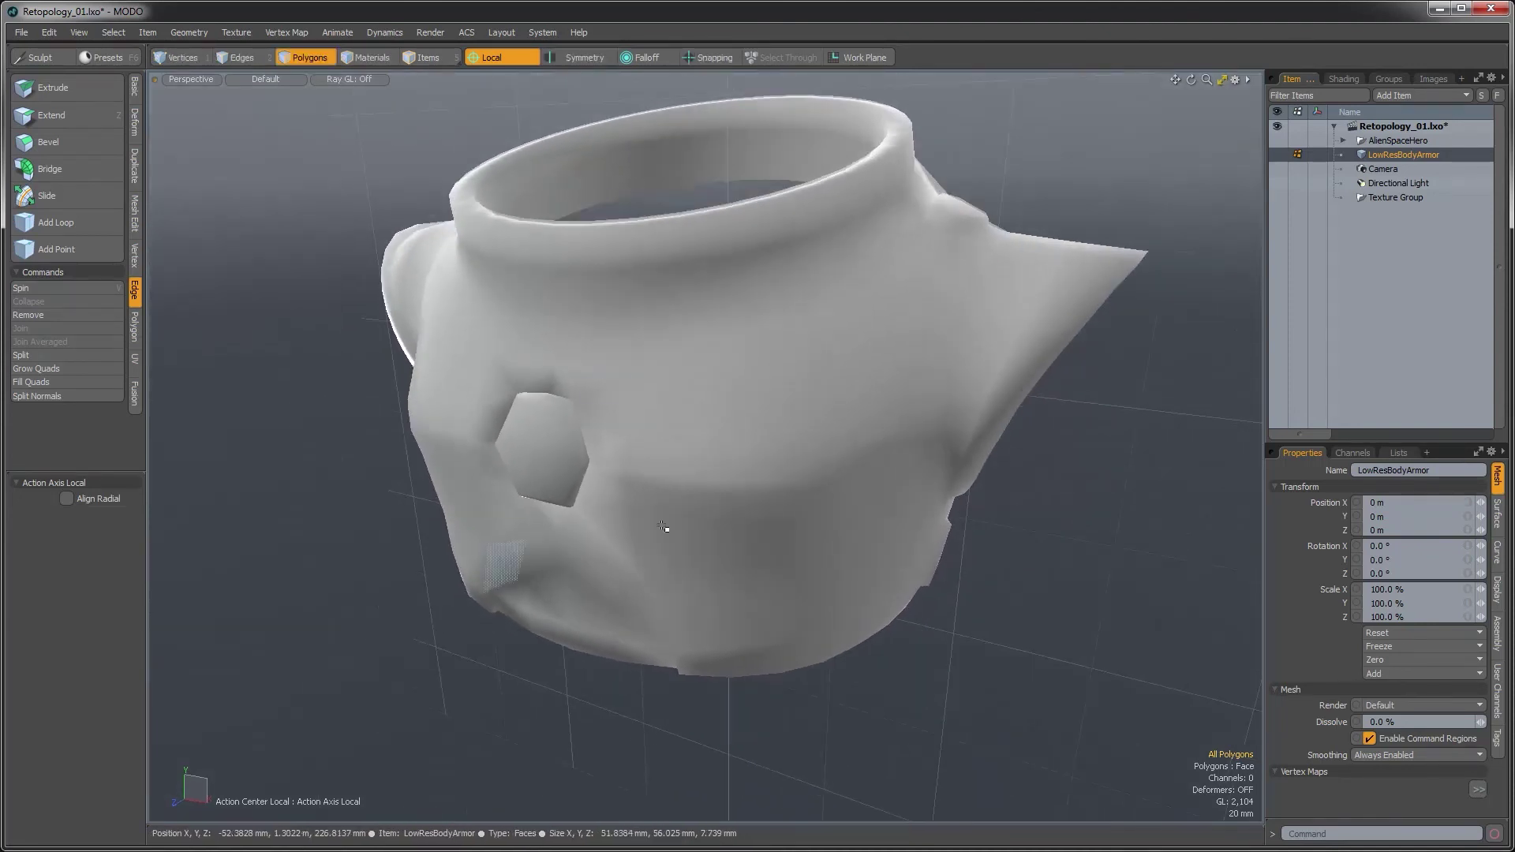
alt+drag(765, 421, 466, 505)
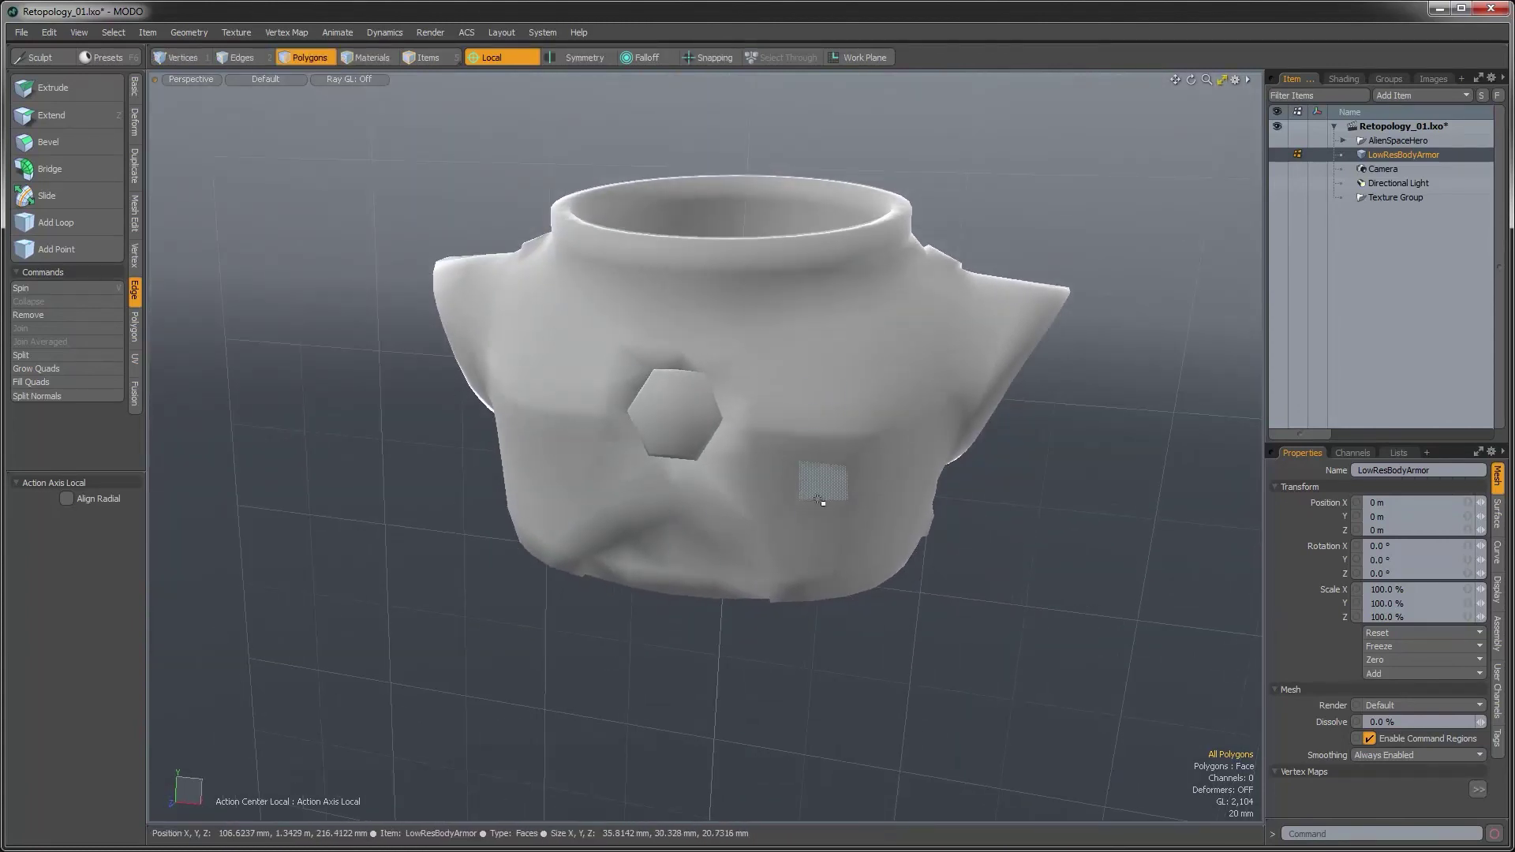
alt+drag(603, 517, 702, 553)
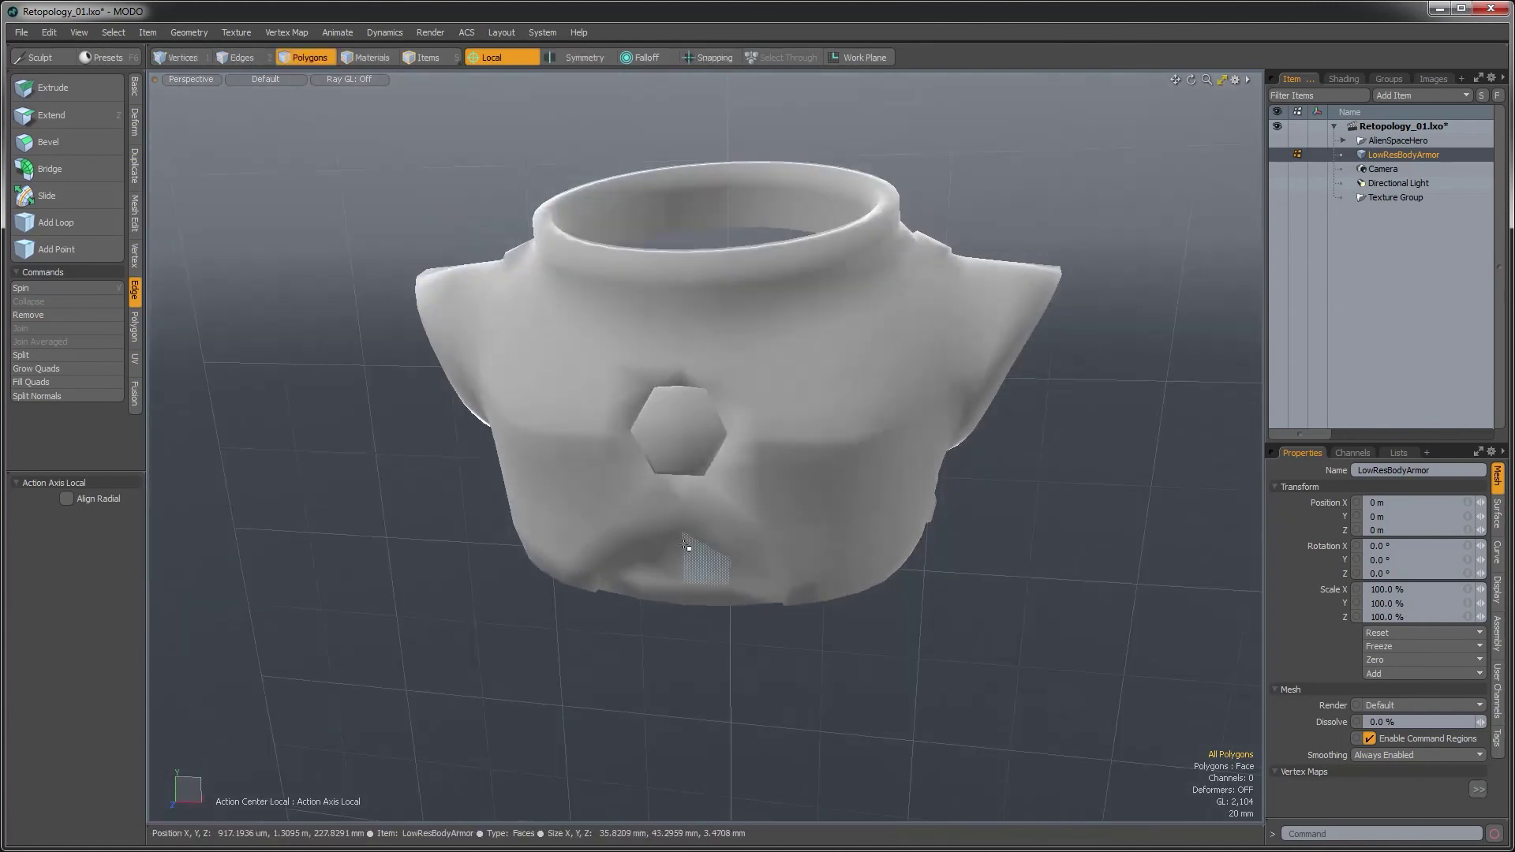